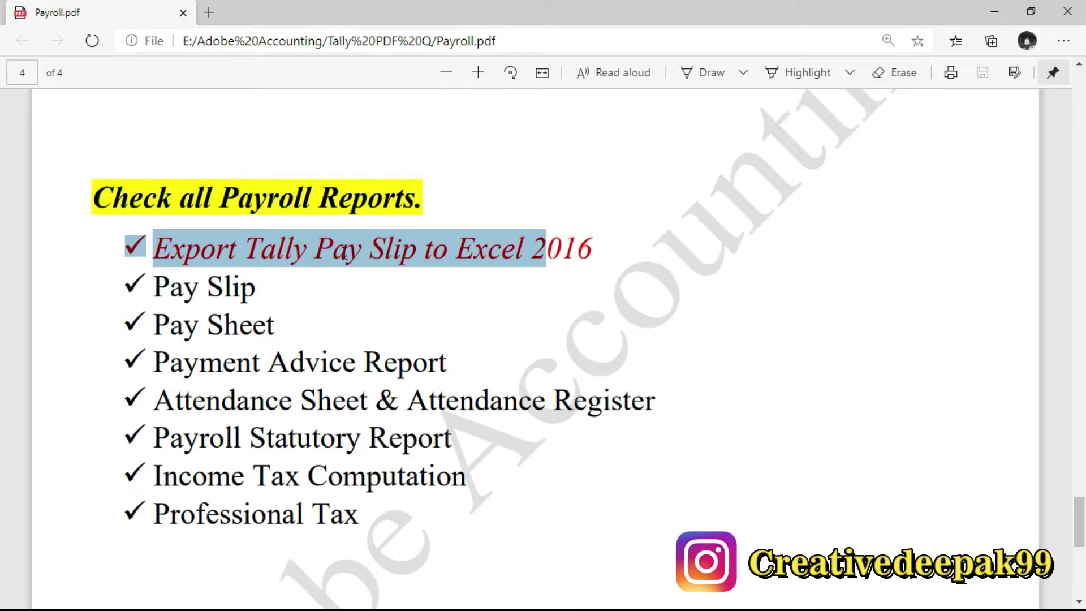
Highlight the page 4 report names while reading them: Export Tally Pay Slip to Excel, Pay Slip, Pay Sheet, Payment Advice, Attendance and Payroll Statutory reports.
drag(238, 249, 603, 250)
drag(150, 289, 261, 290)
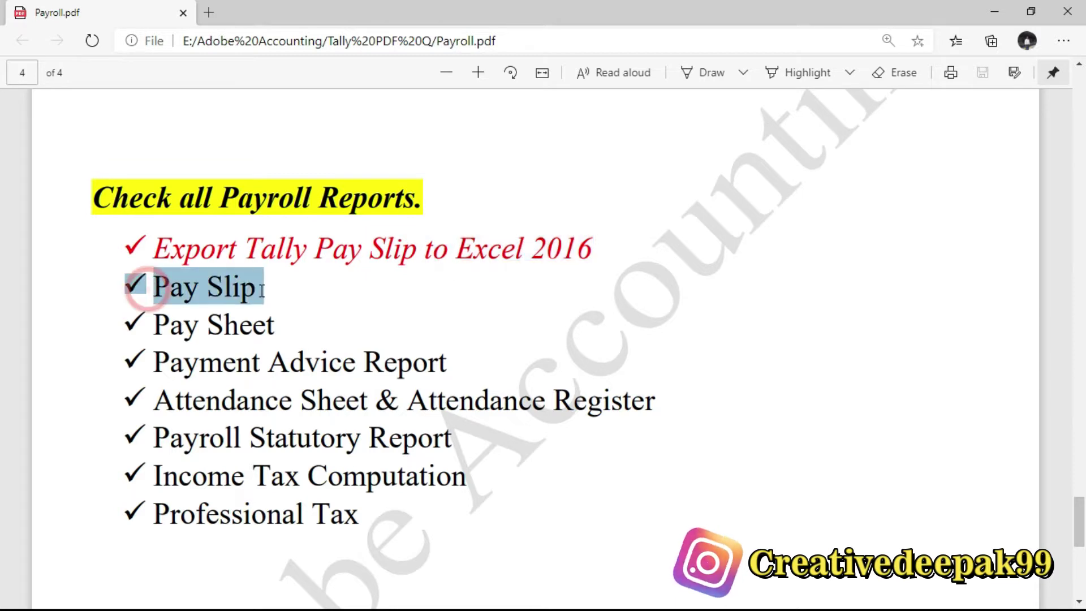
drag(155, 331, 281, 326)
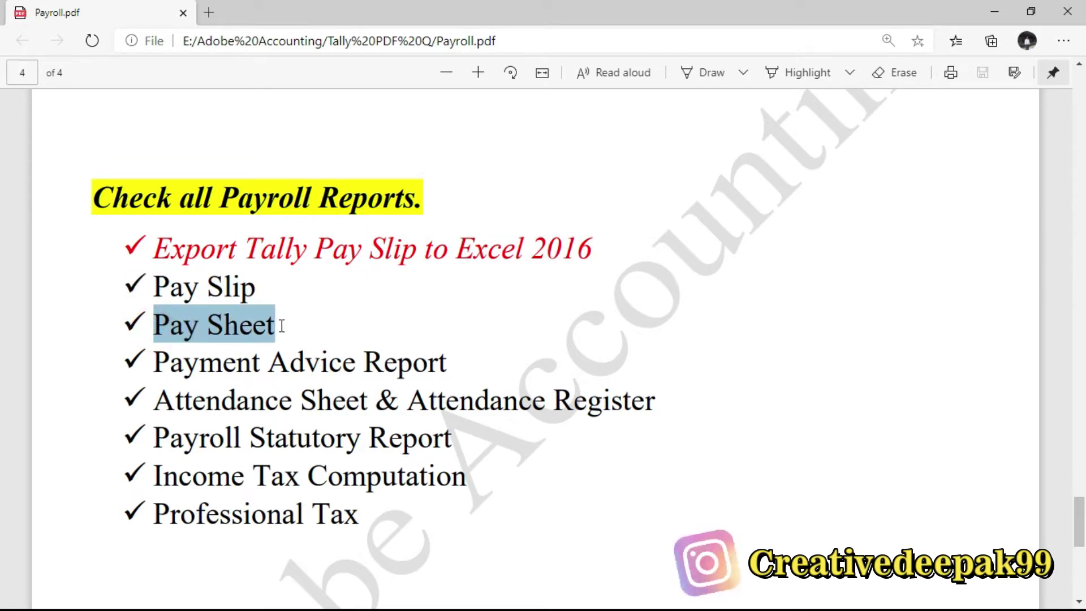
drag(151, 365, 365, 365)
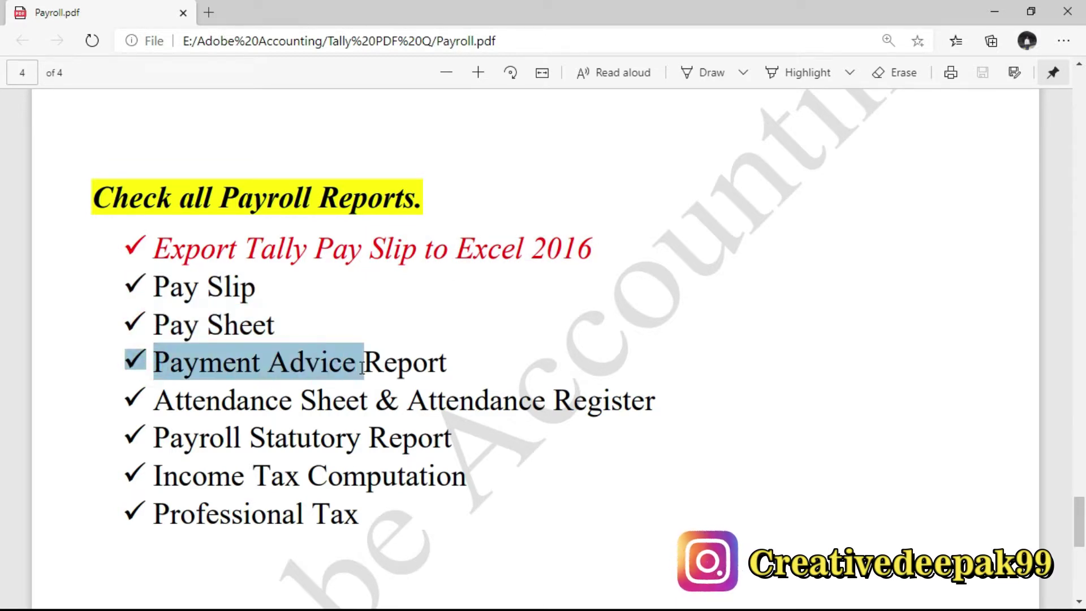
drag(148, 416, 441, 411)
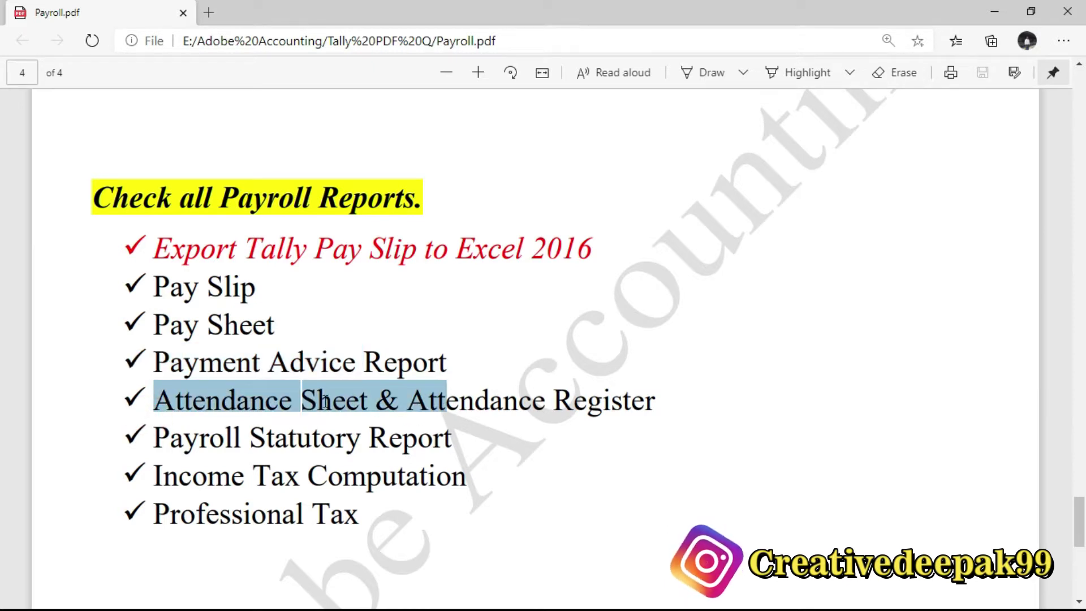
drag(152, 438, 452, 438)
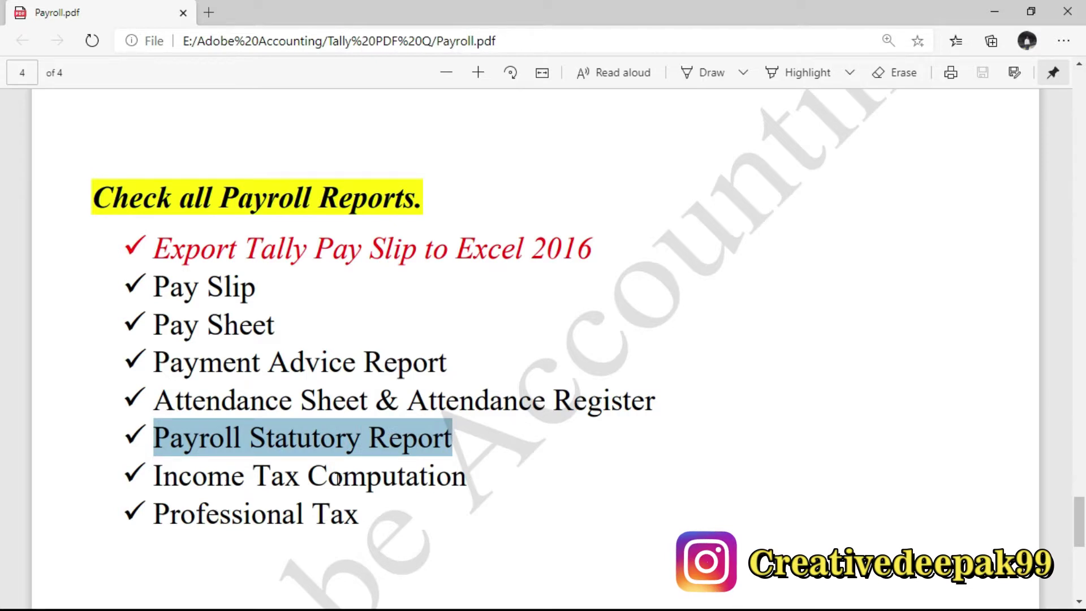
drag(316, 376, 303, 401)
Clear the selection and scroll back up to the Attendance Voucher table on page 2.
click(346, 467)
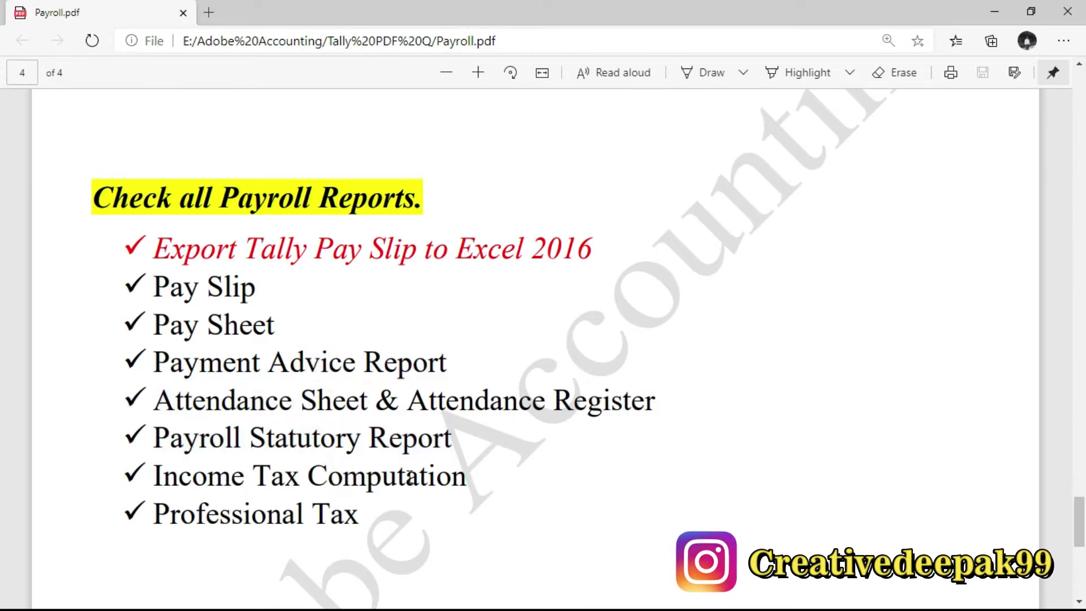
scroll(450, 441, up, 20)
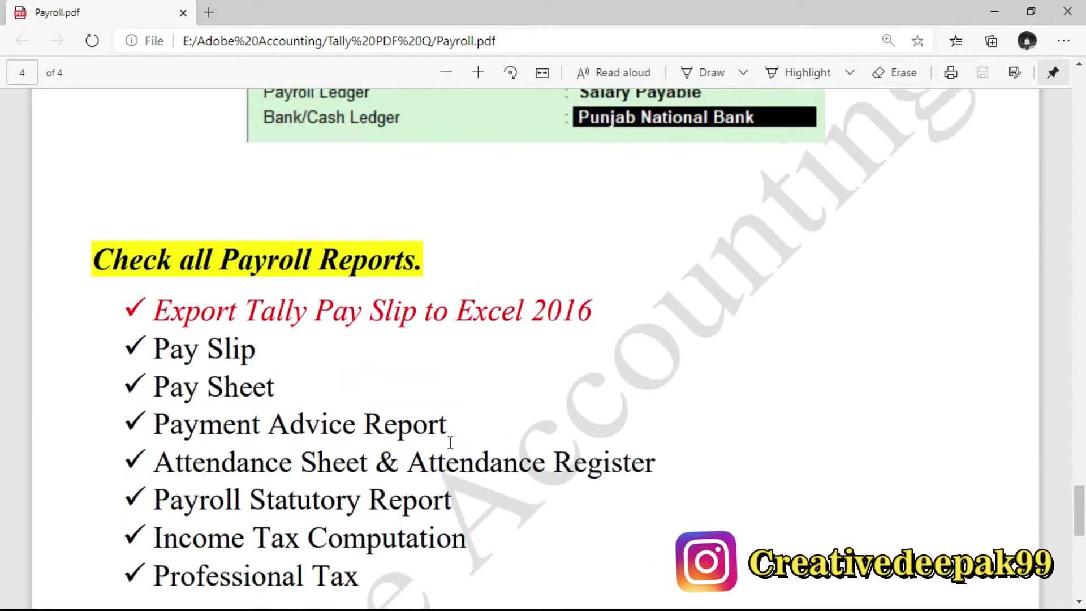
scroll(450, 441, up, 20)
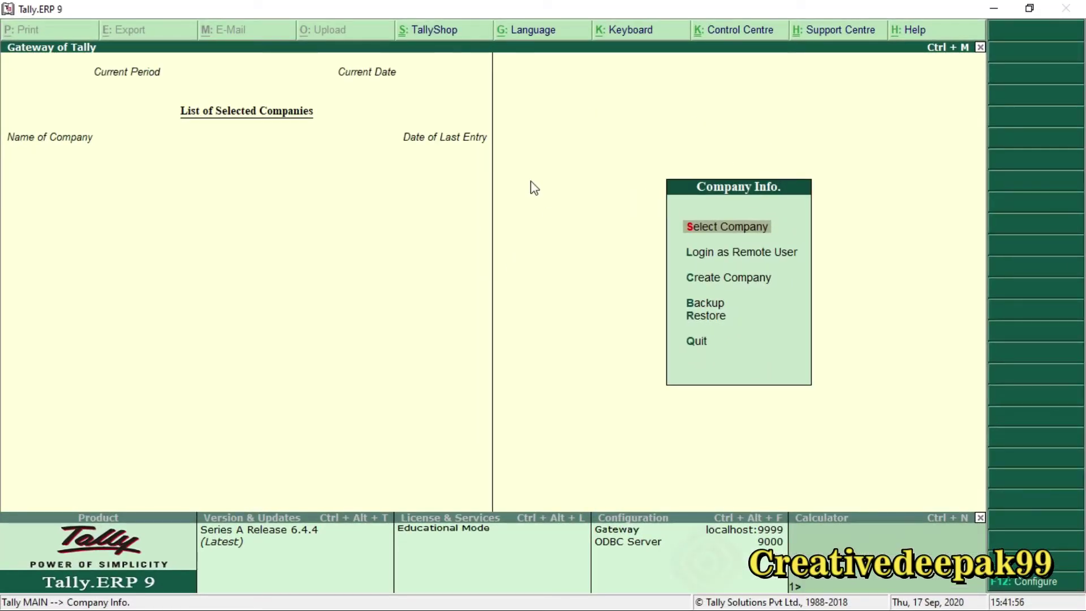
Bring Tally into focus and choose Create Company from the Company Info menu.
click(373, 267)
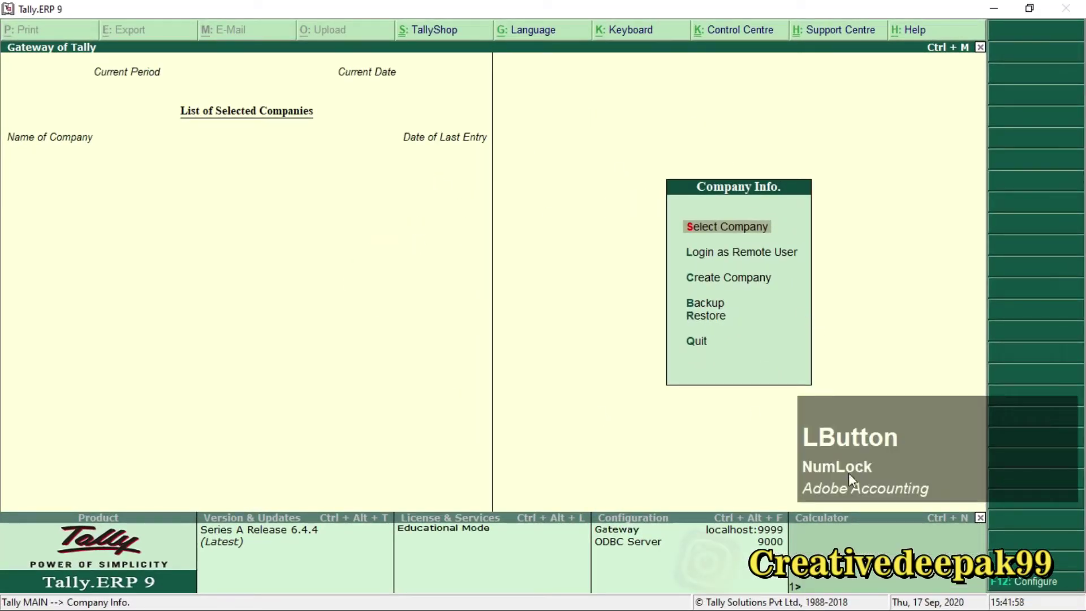
drag(954, 434, 442, 359)
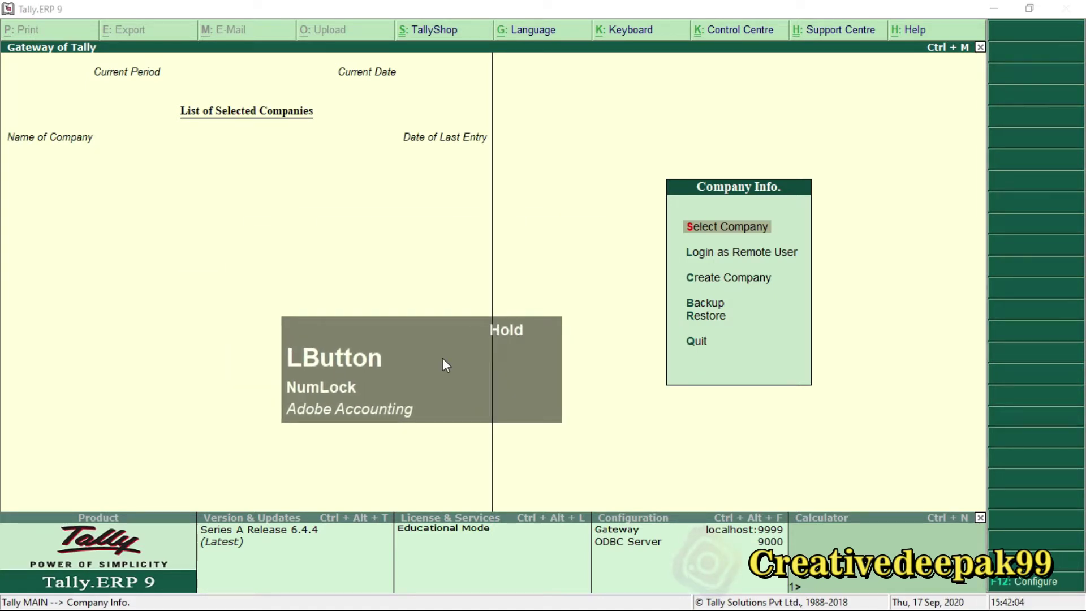
drag(442, 359, 446, 365)
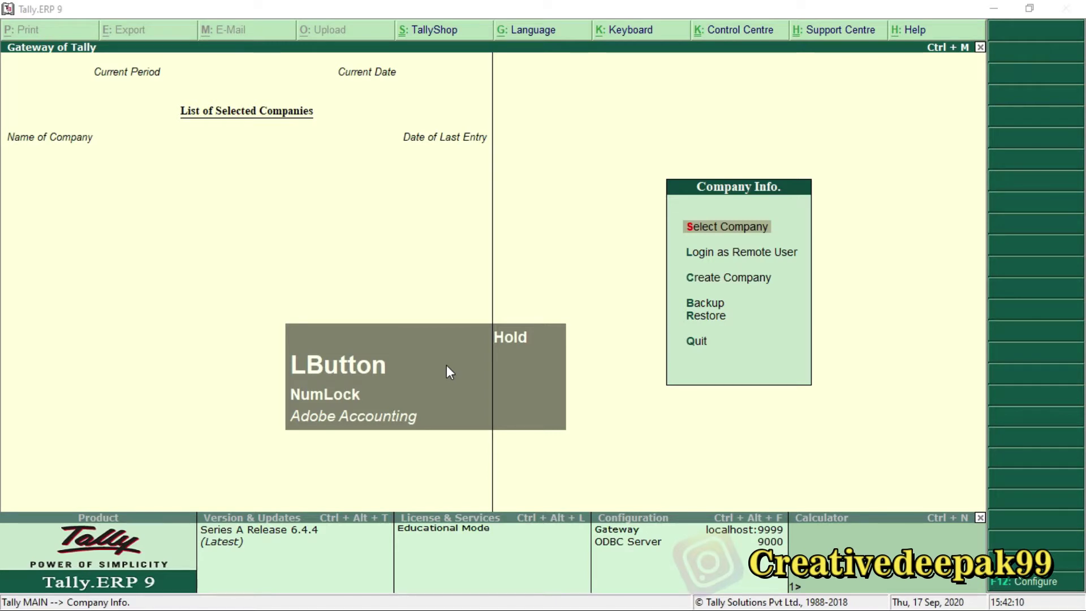
drag(446, 364, 948, 433)
click(555, 281)
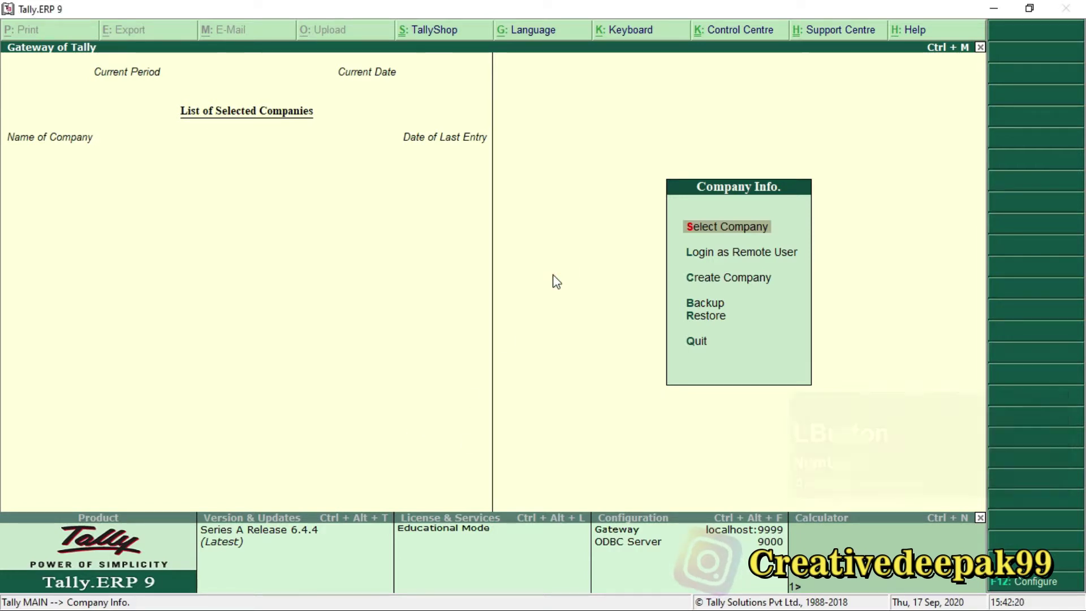
key(Down)
key(Down)
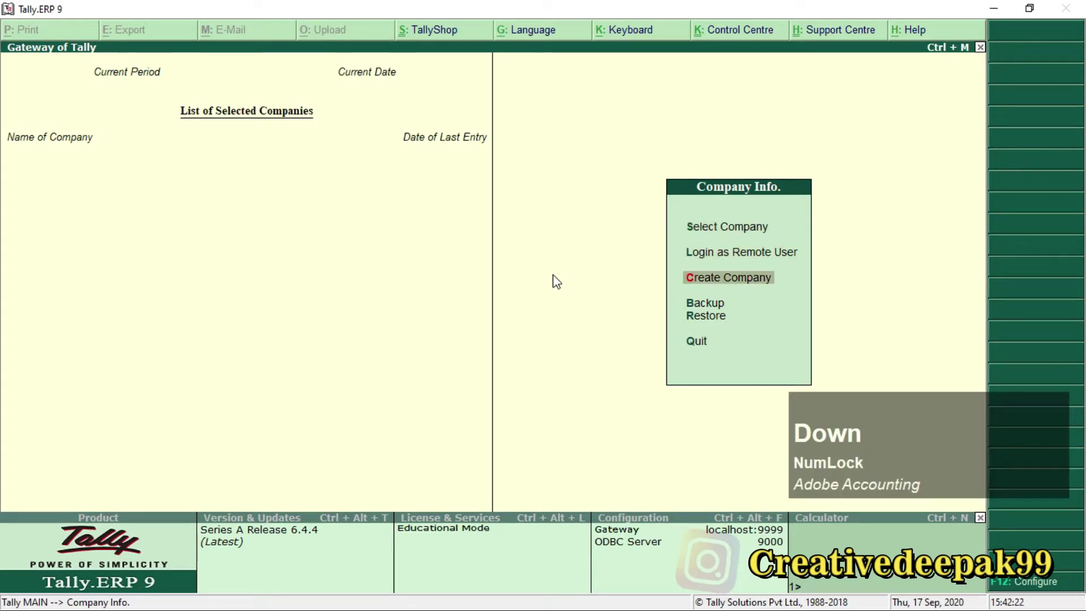
key(Return)
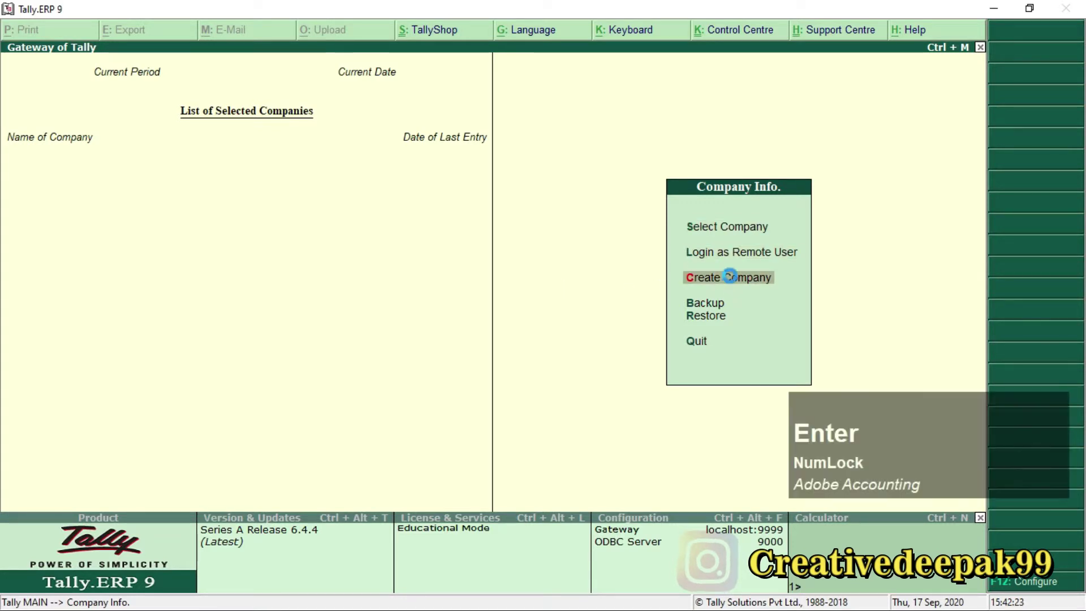
Name the company Deepak Computer Pvt Ltd and enter its mailing address.
text(Deepak)
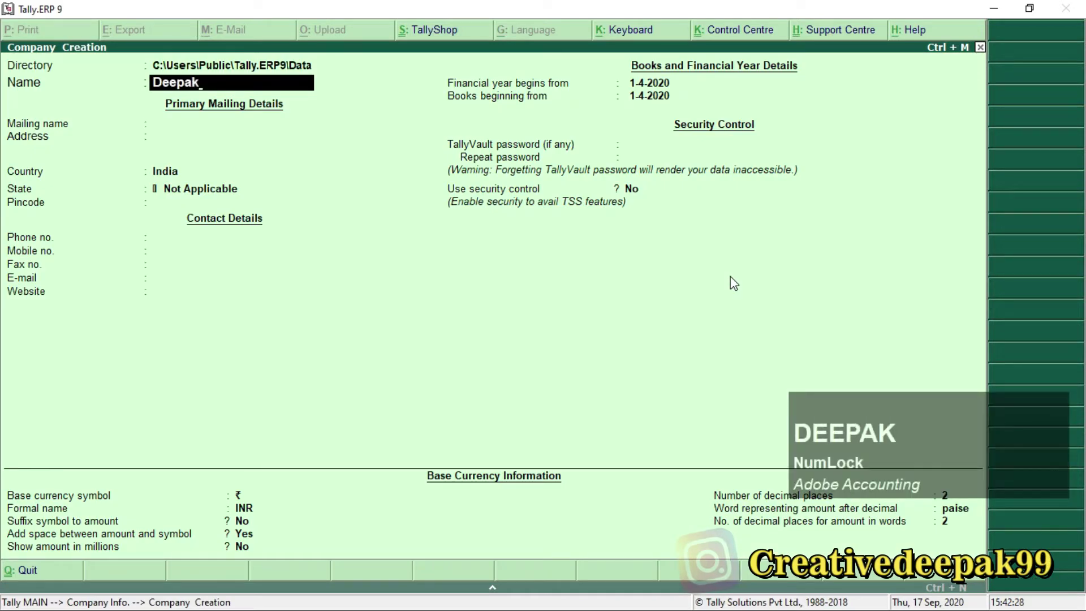
text( Computer Pvt Lt)
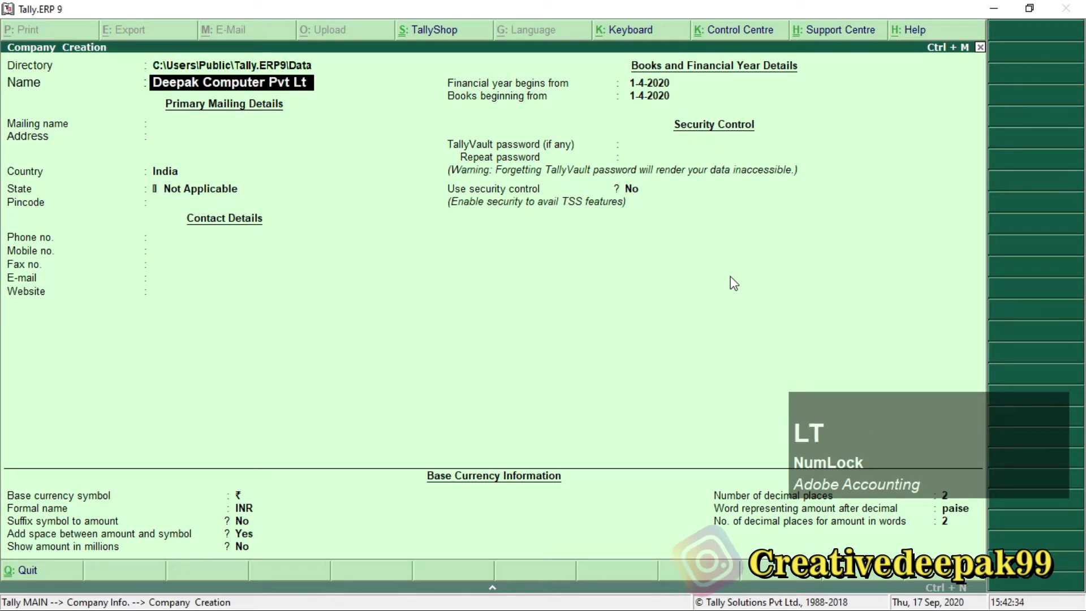
text(d)
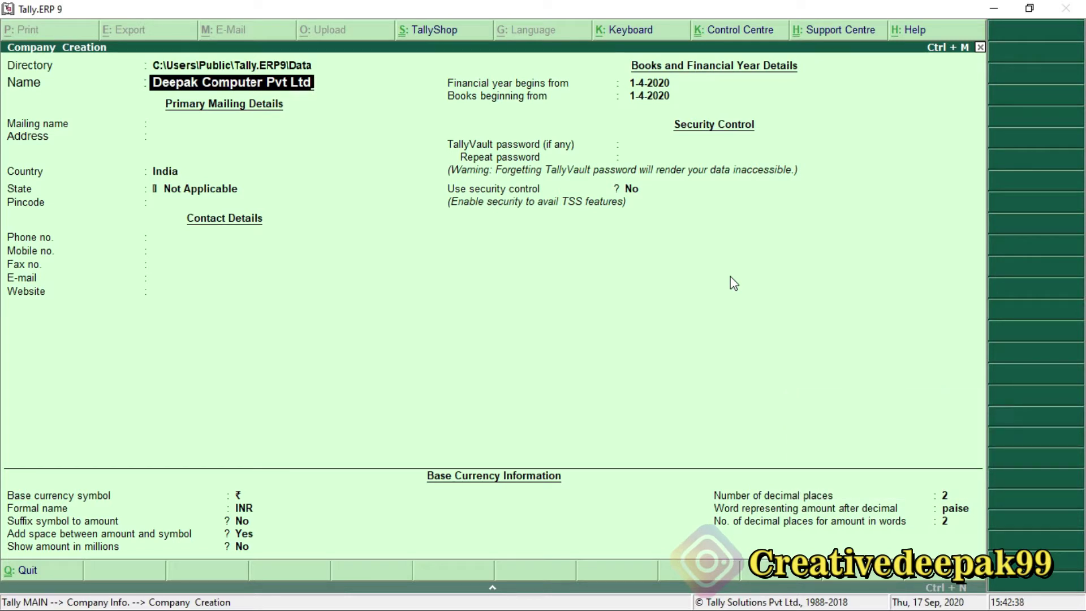
key(Return)
key(Return)
text(Shiva)
key(BackSpace)
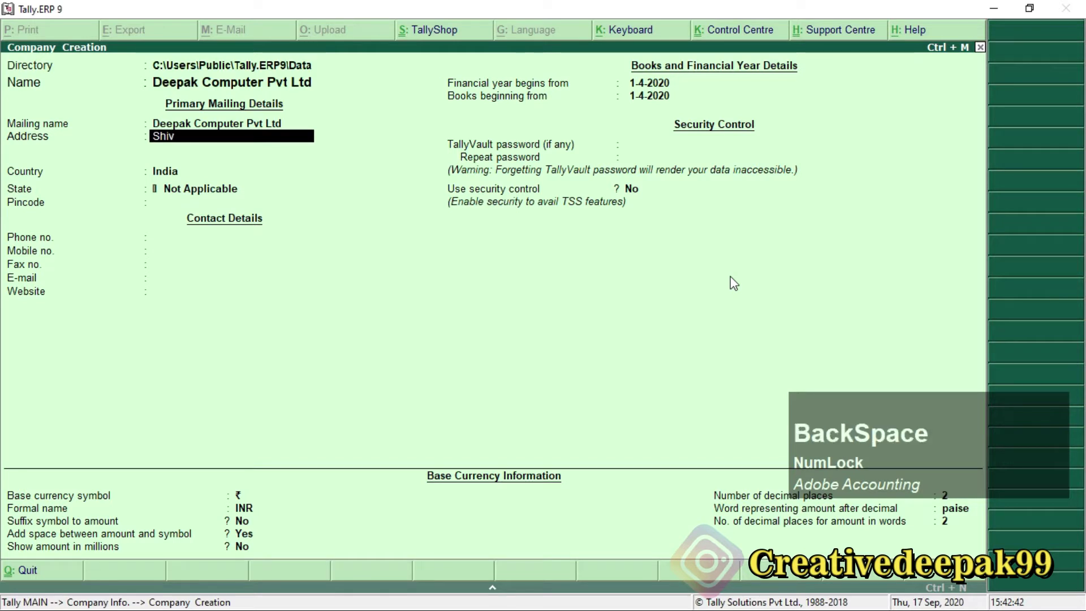
text(ganj )
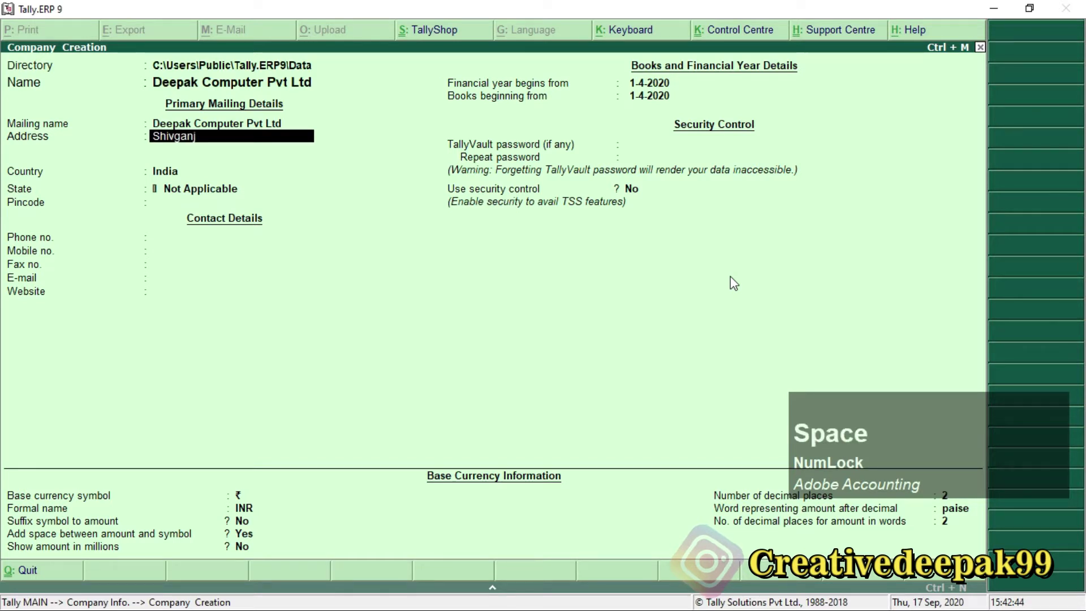
text(Arrah)
key(Return)
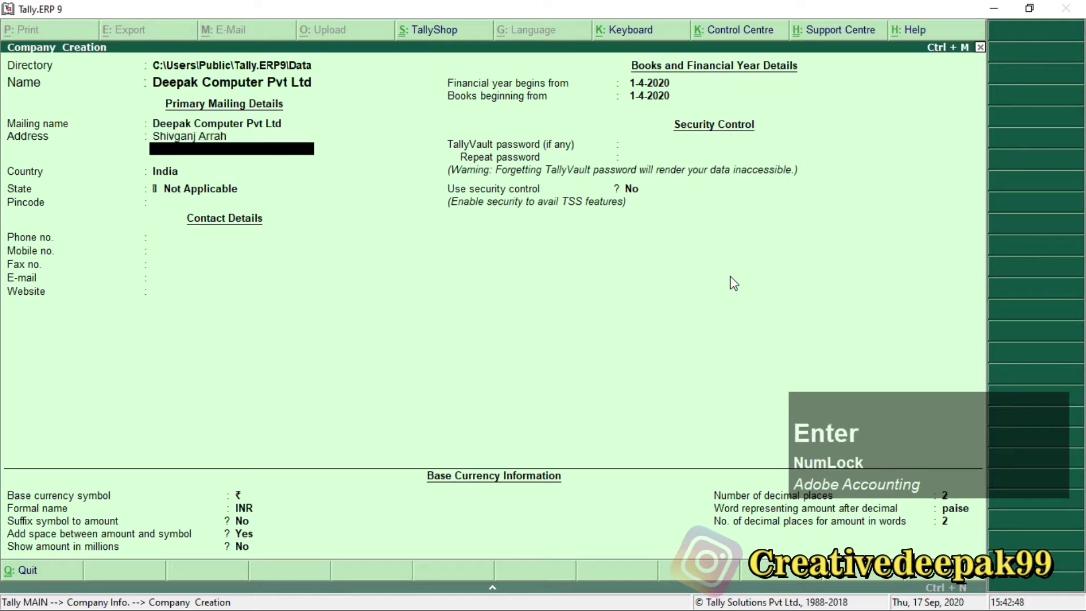
key(Return)
key(Return)
Set the state to Bihar, then enter the pincode, phone number and mobile number.
text(B)
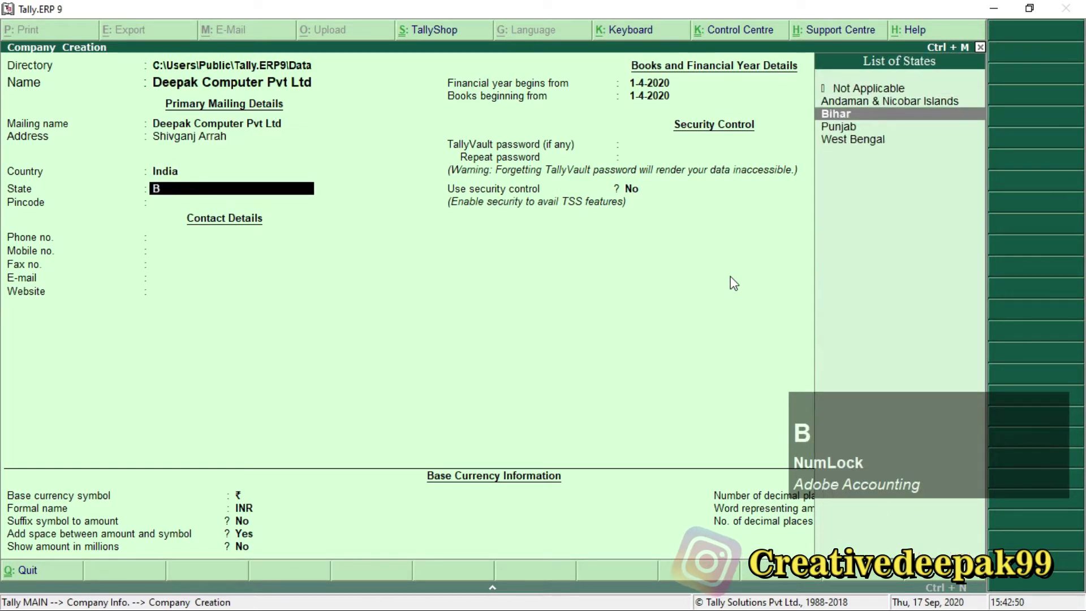
key(Return)
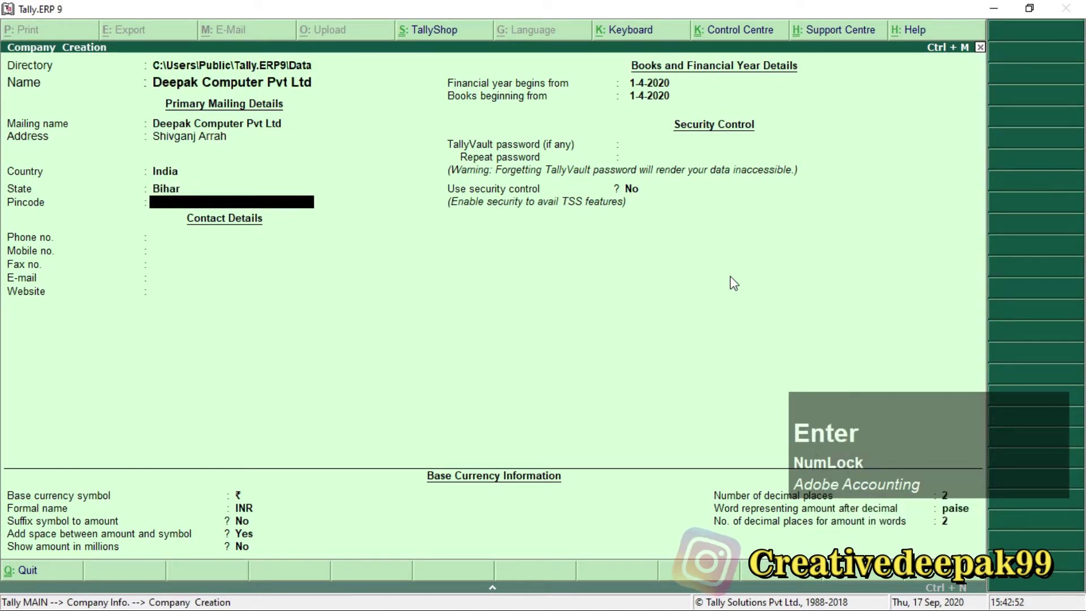
text(802301)
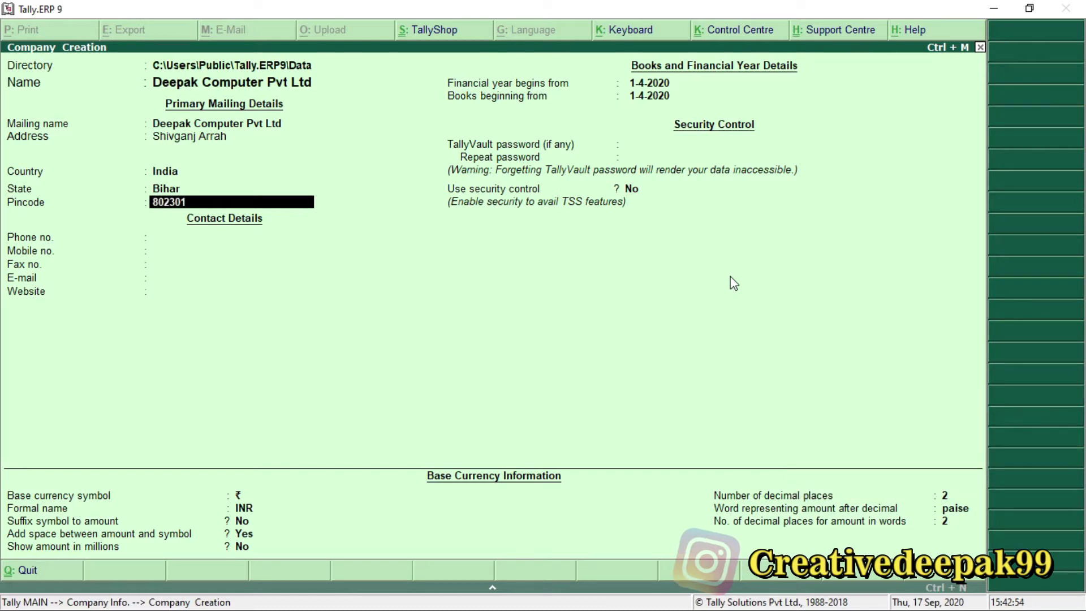
key(Return)
text(700)
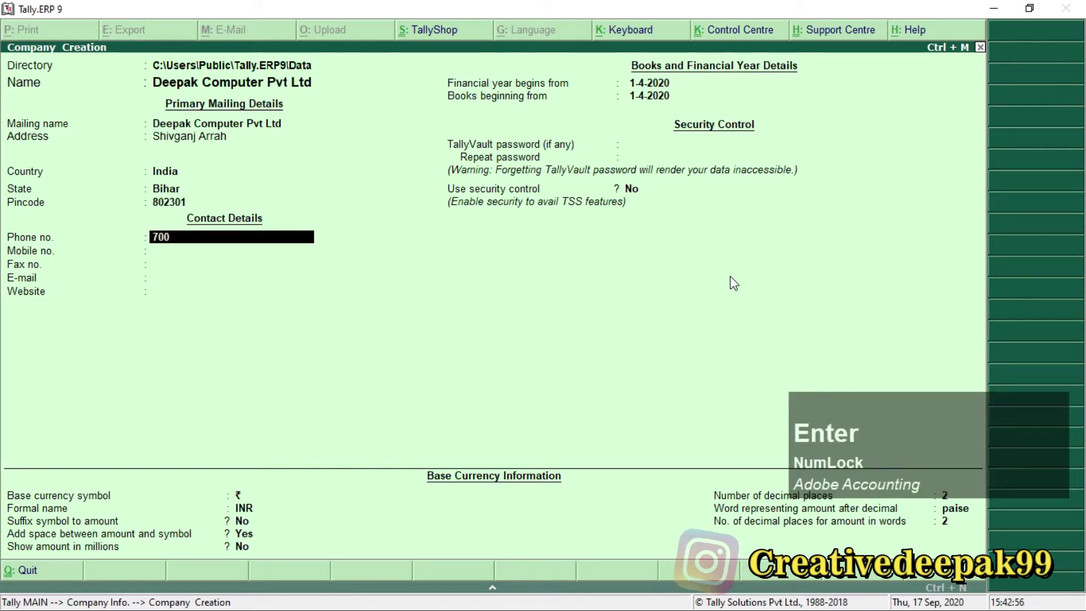
text(xxxxxx25)
key(Return)
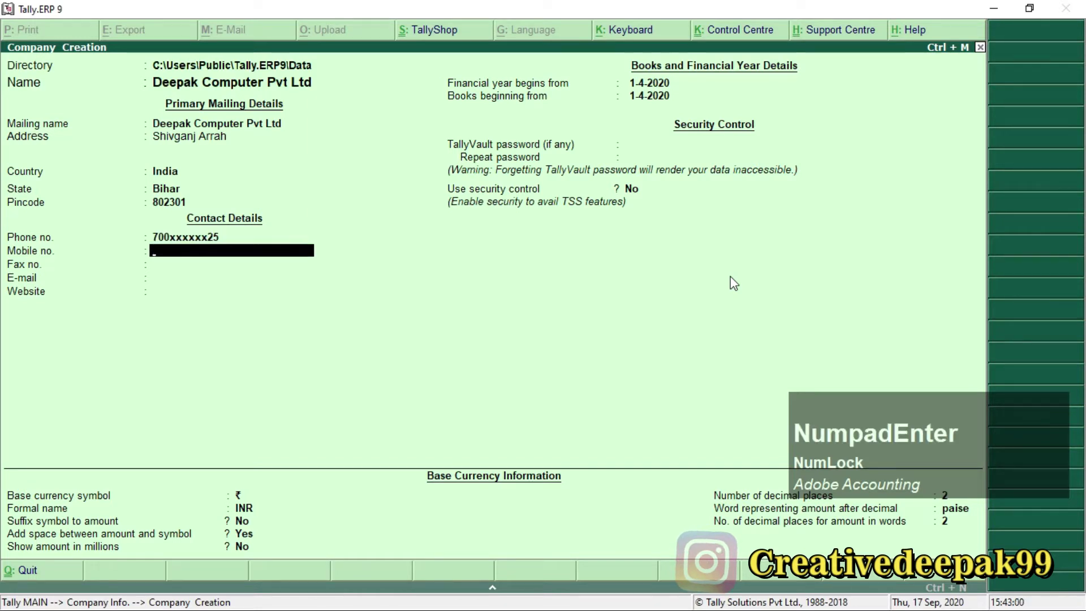
text(91)
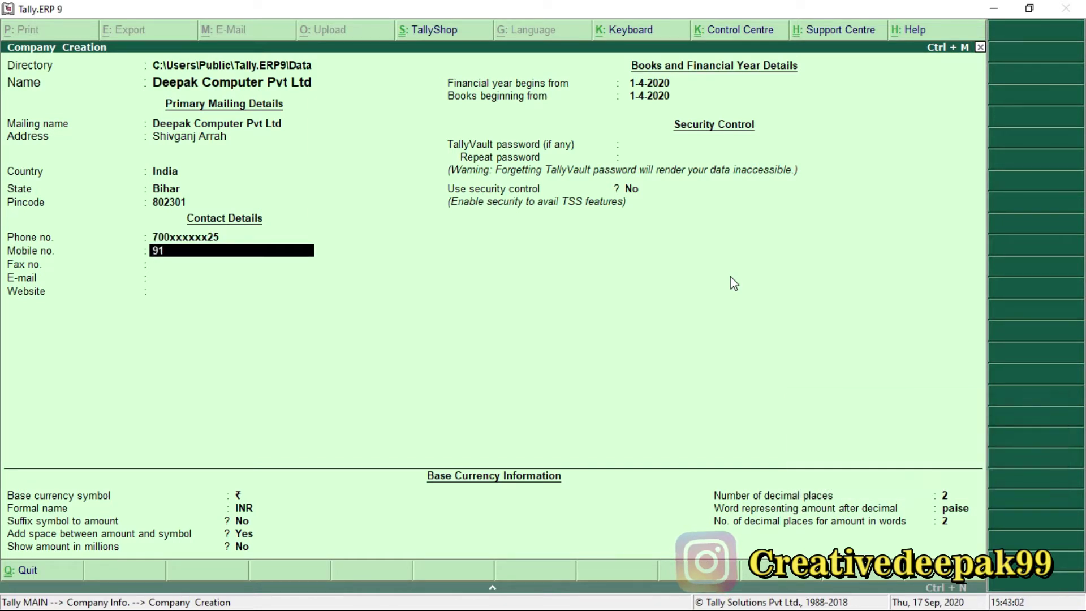
text(2xxxxxxx25)
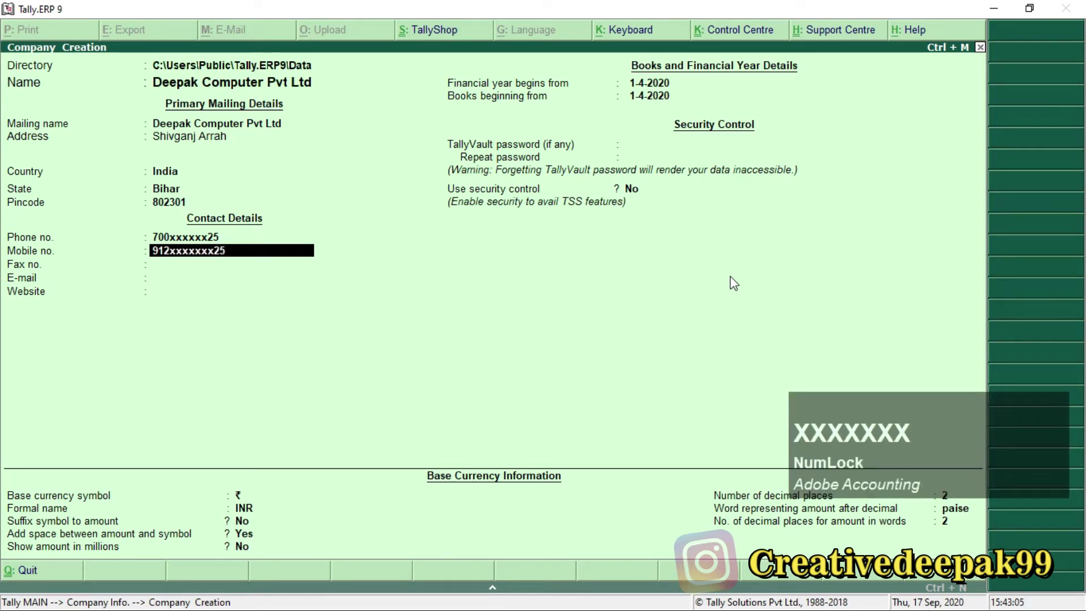
key(Return)
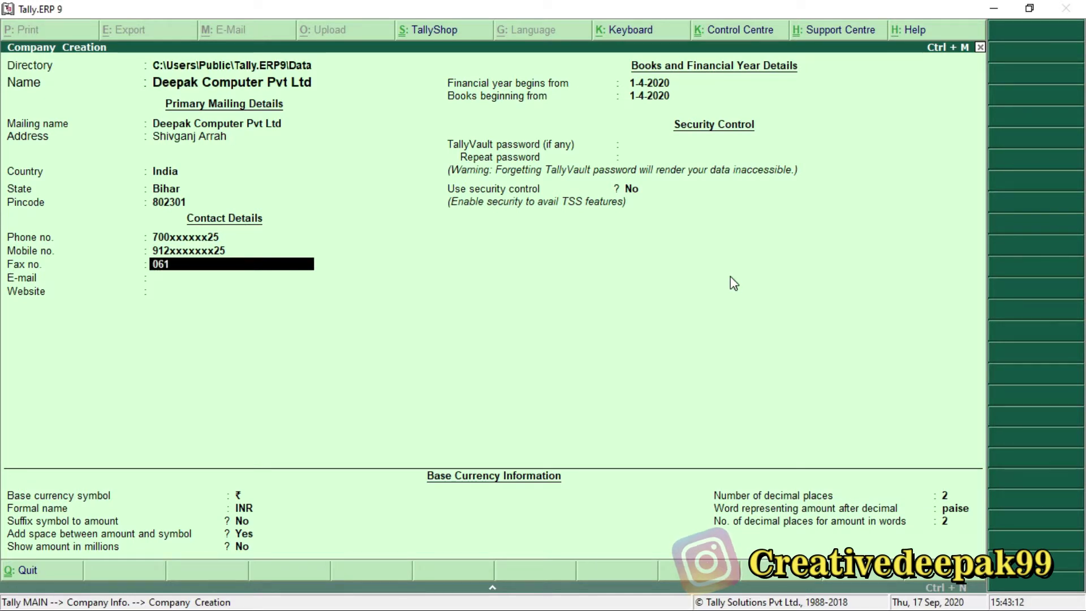
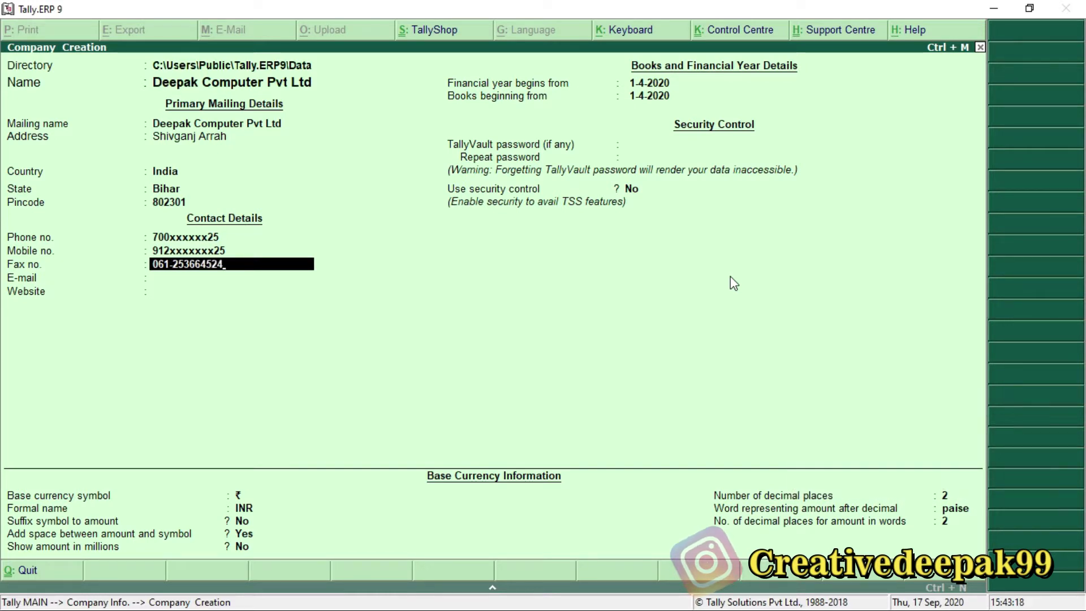
Enter the company's fax number and e-mail address, leaving the website blank.
key(Return)
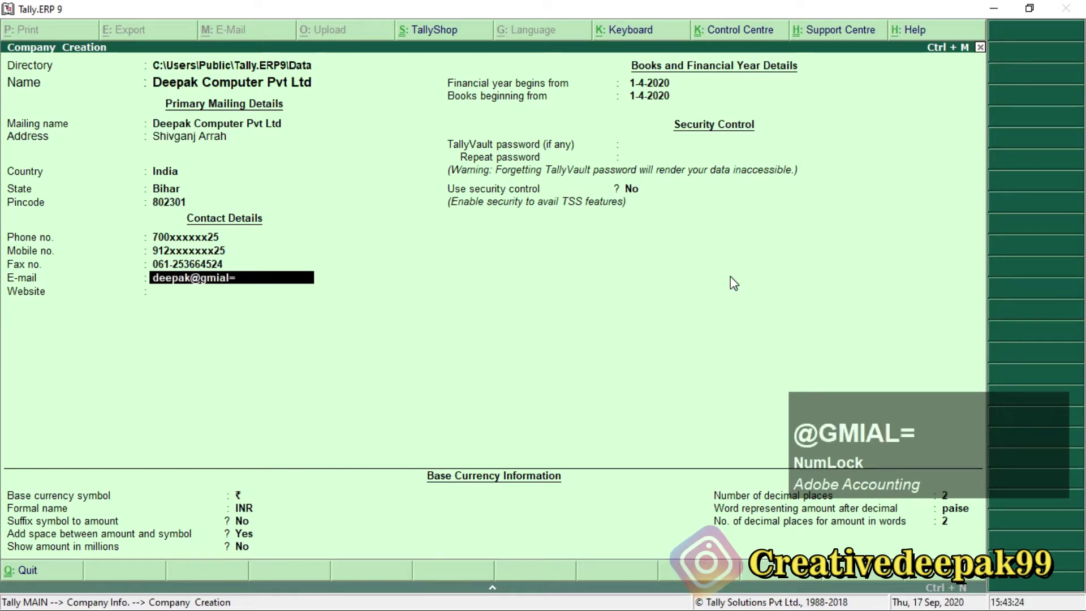
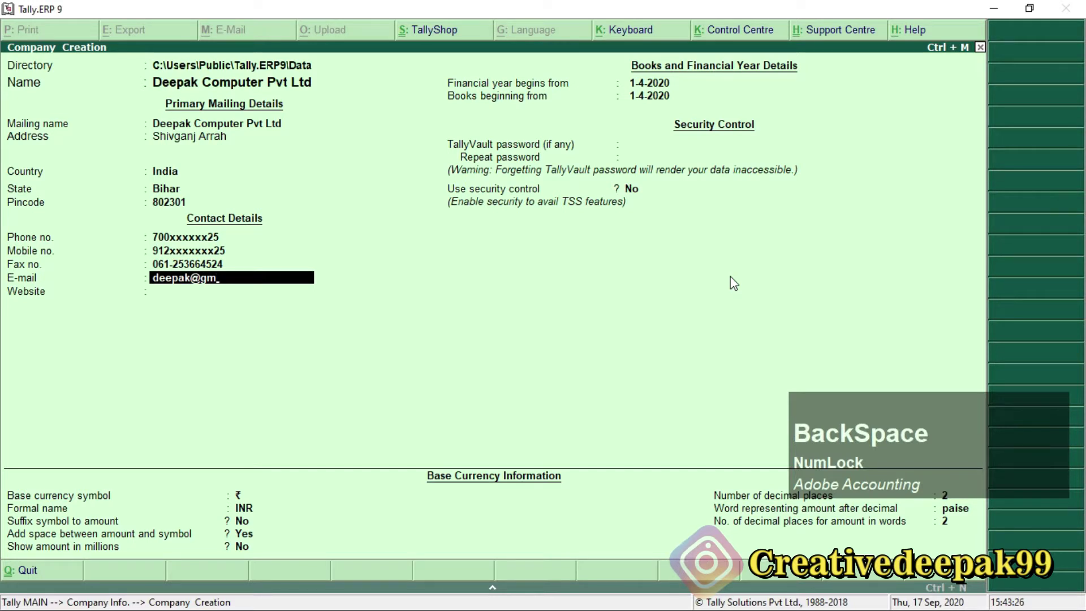
key(Return)
key(Return)
key(Return)
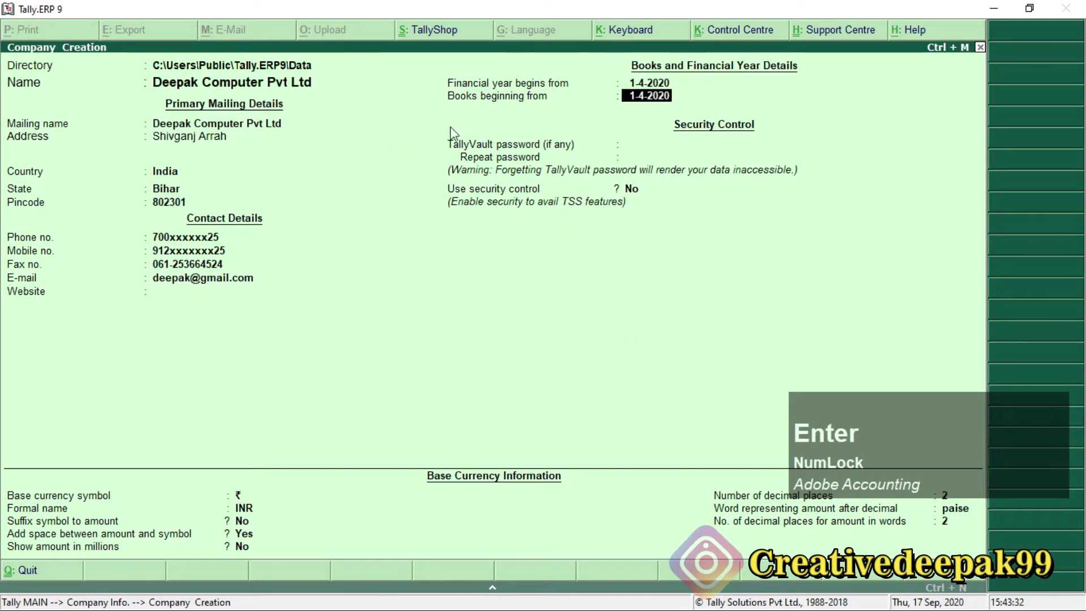
Change Books beginning from to 1-5-2020, leave the TallyVault password empty, and accept the company.
key(ctrl+2)
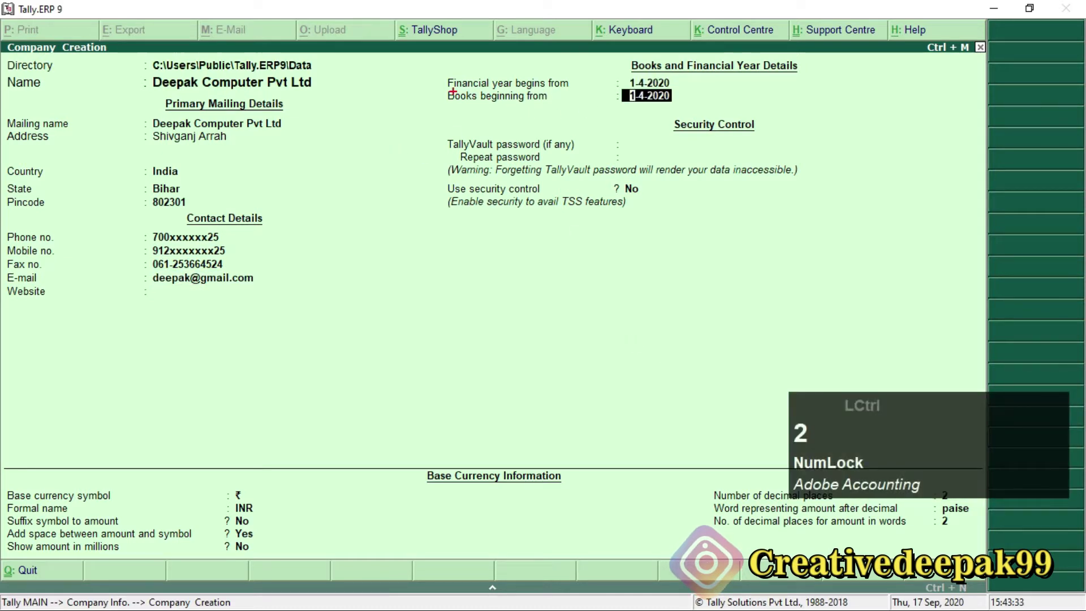
mouse_move(437, 87)
mouse_down()
mouse_move(599, 111)
mouse_move(698, 109)
mouse_up()
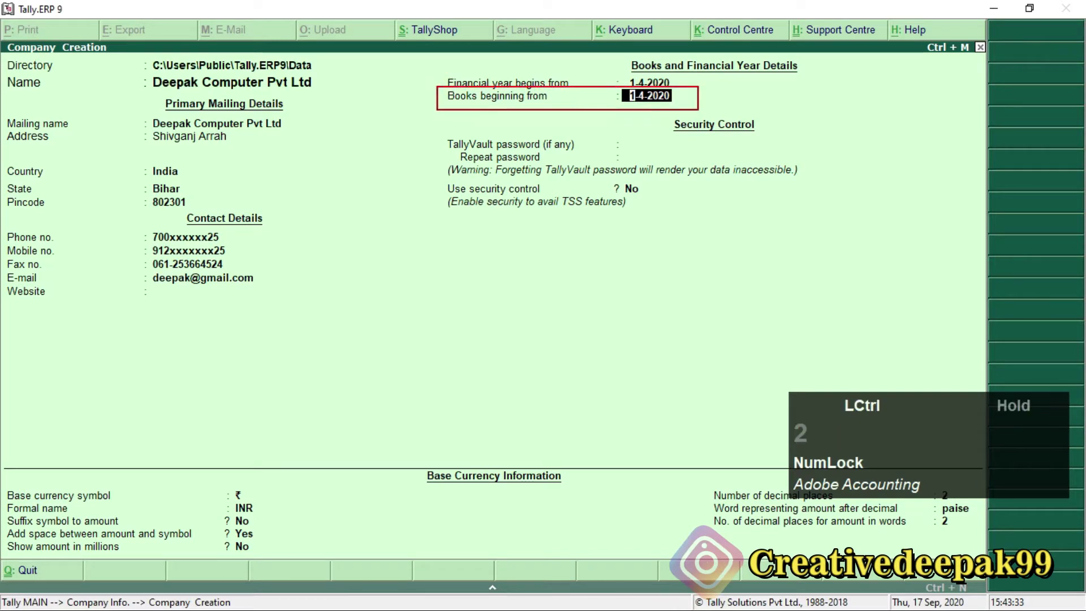
scroll(655, 94, up, 2)
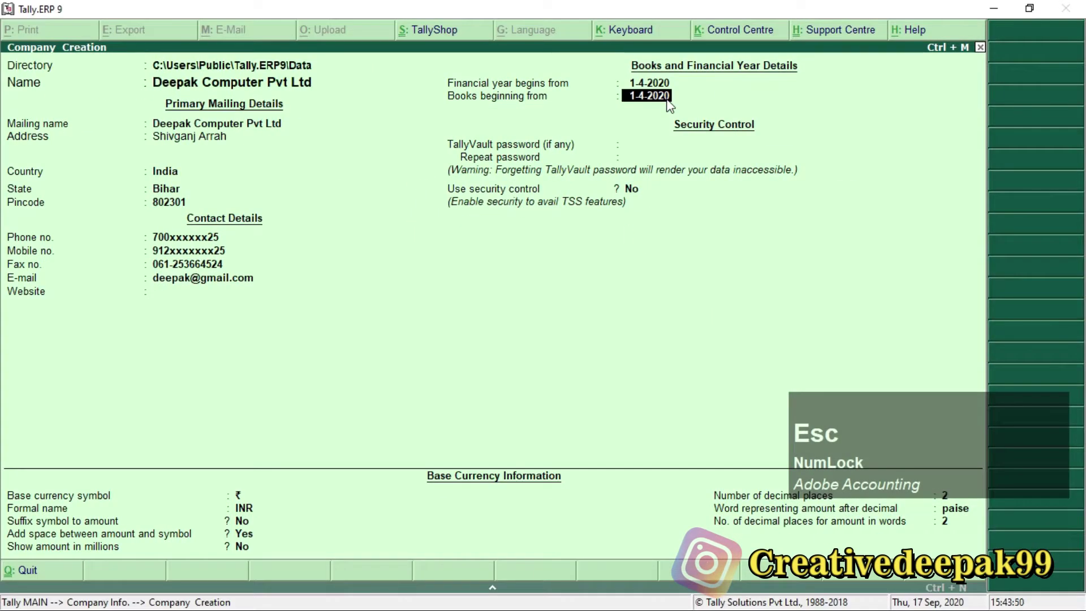
text(1-5-2020)
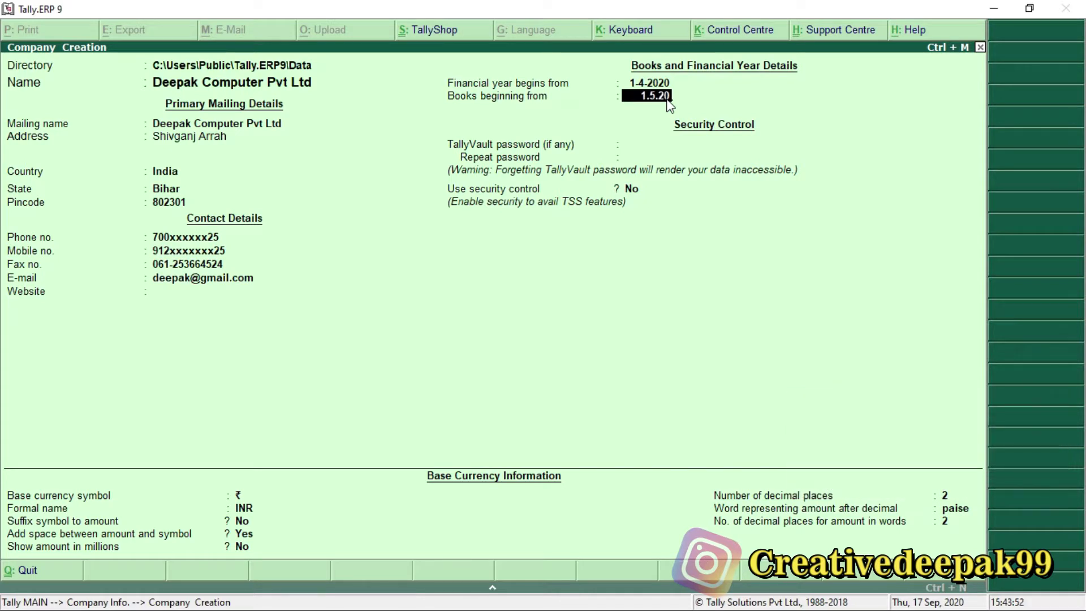
key(Return)
key(Return)
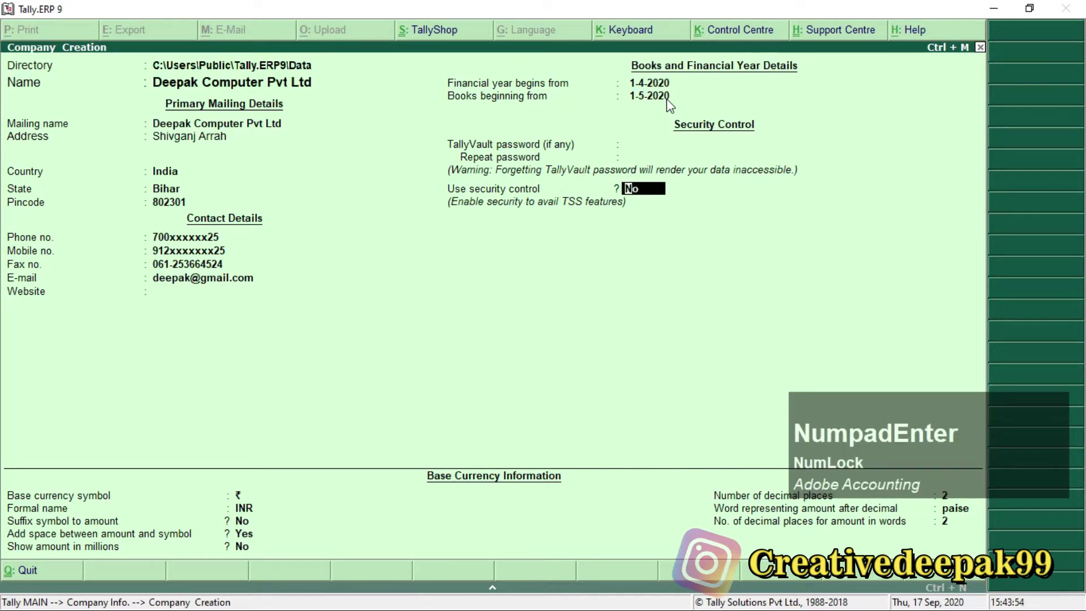
key(Return)
key(Return)
key(Return)
key(Return)
key(Return)
key(Return)
key(Return)
key(Return)
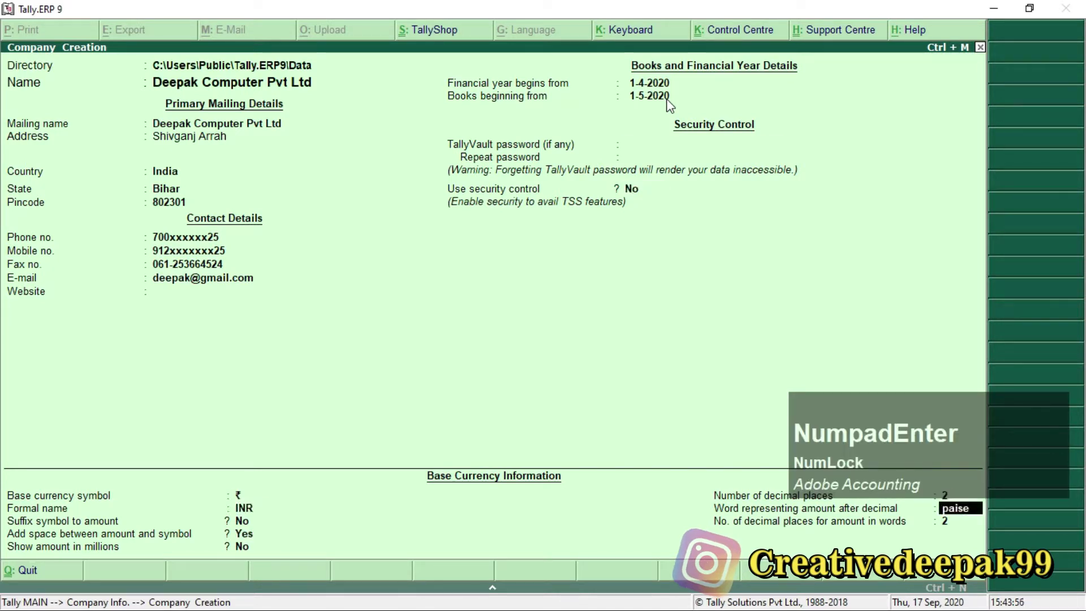
key(Return)
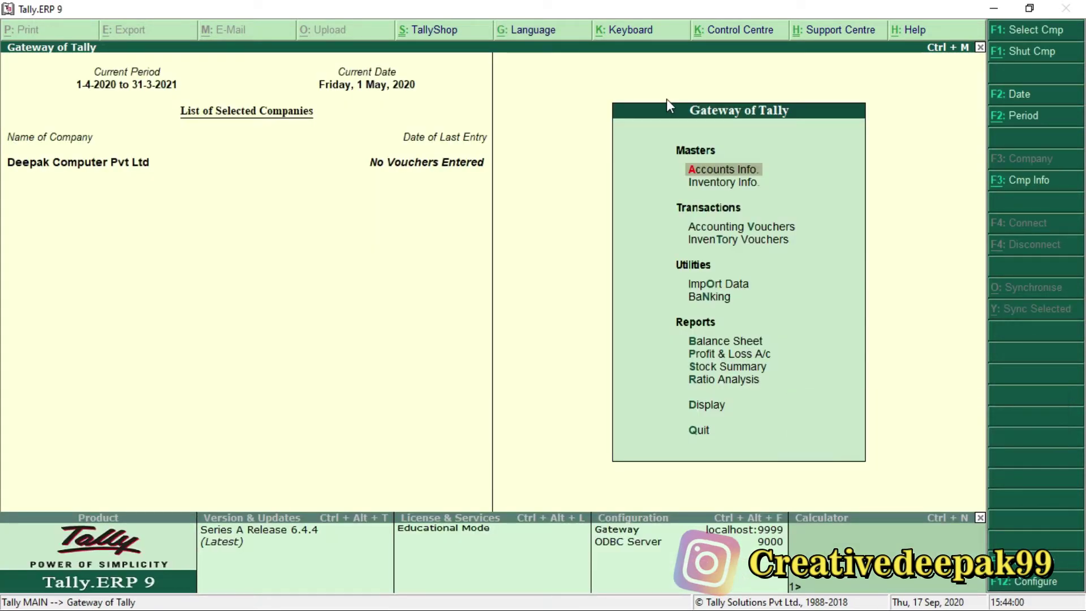
key(alt+Tab)
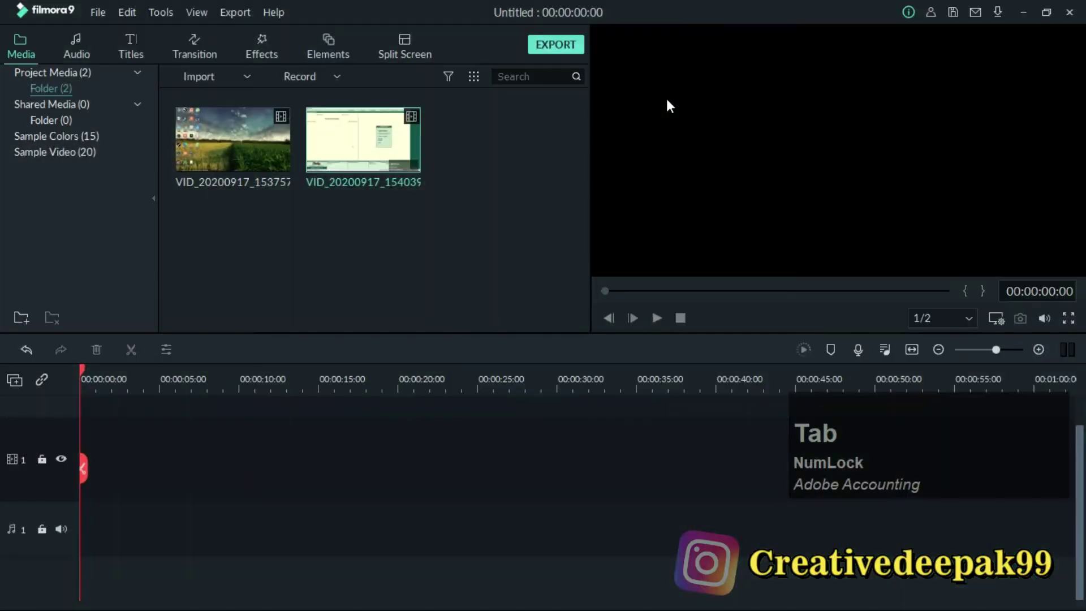
key(alt+Tab)
key(alt+Tab)
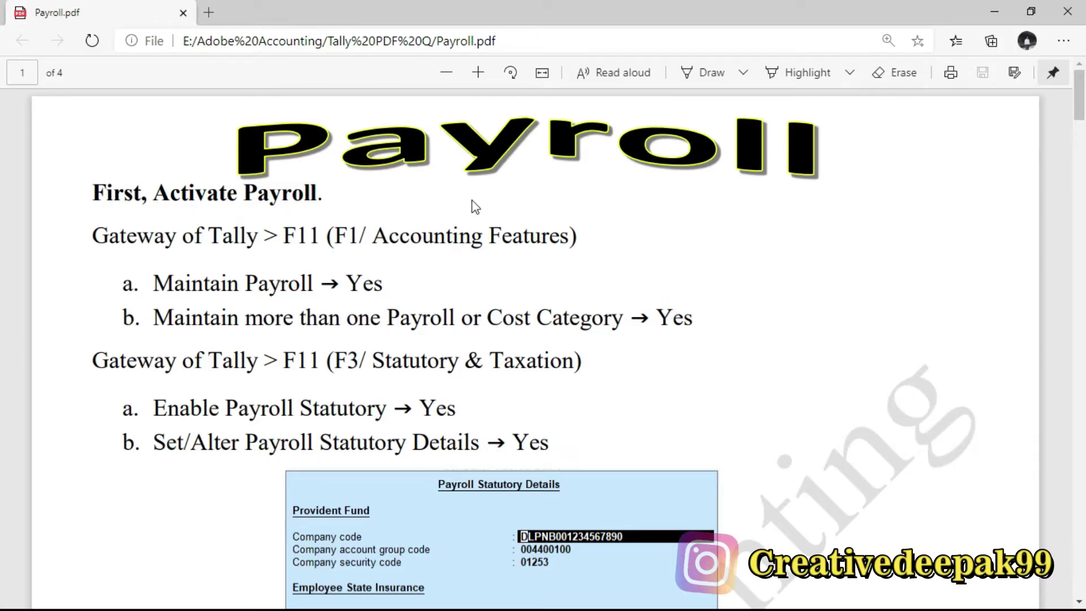
scroll(277, 252, down, 2)
scroll(327, 240, up, 2)
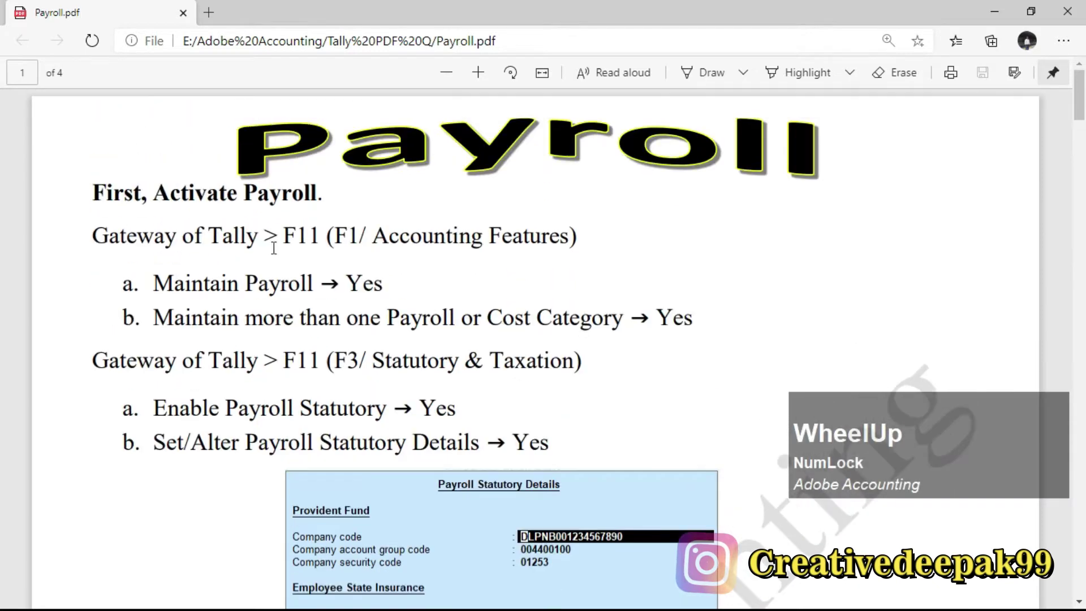
click(83, 192)
drag(128, 192, 339, 195)
drag(186, 201, 360, 209)
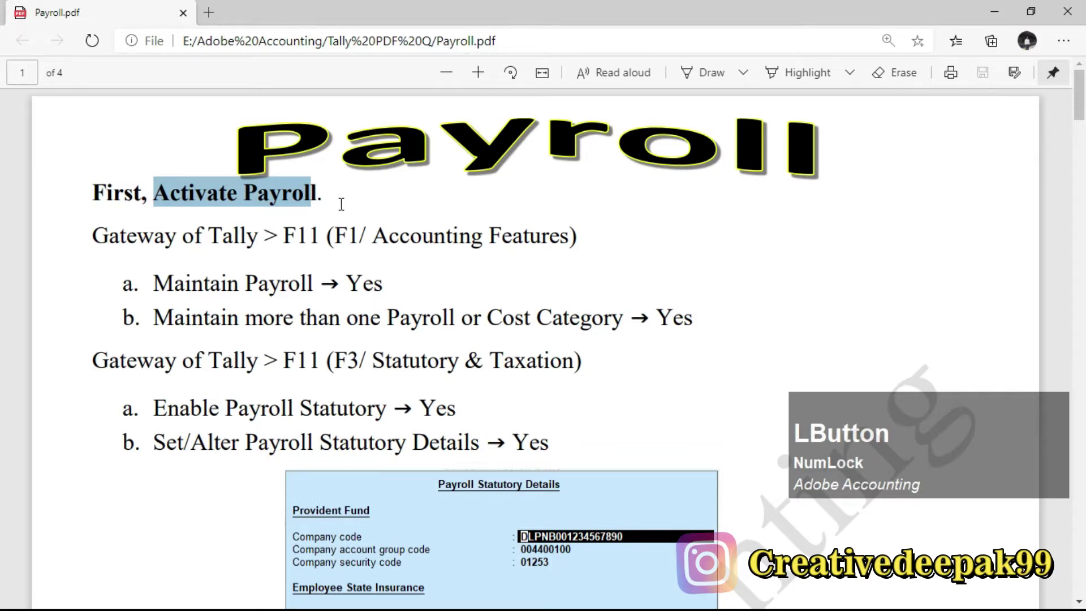
click(338, 192)
drag(93, 235, 277, 249)
drag(137, 235, 568, 256)
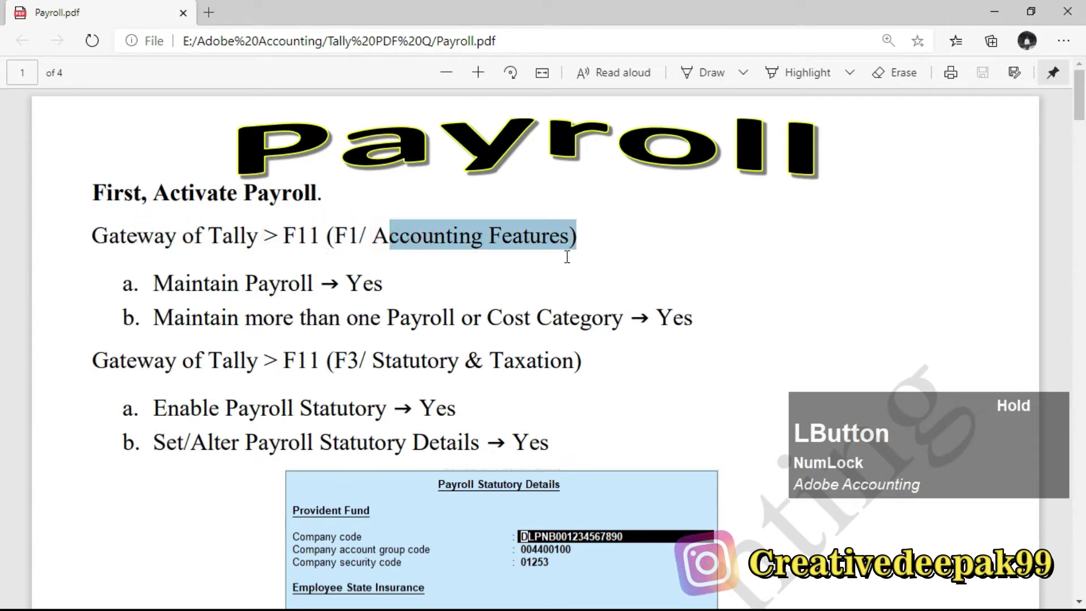
drag(537, 350, 531, 347)
drag(154, 283, 407, 293)
drag(158, 317, 678, 325)
drag(347, 281, 390, 299)
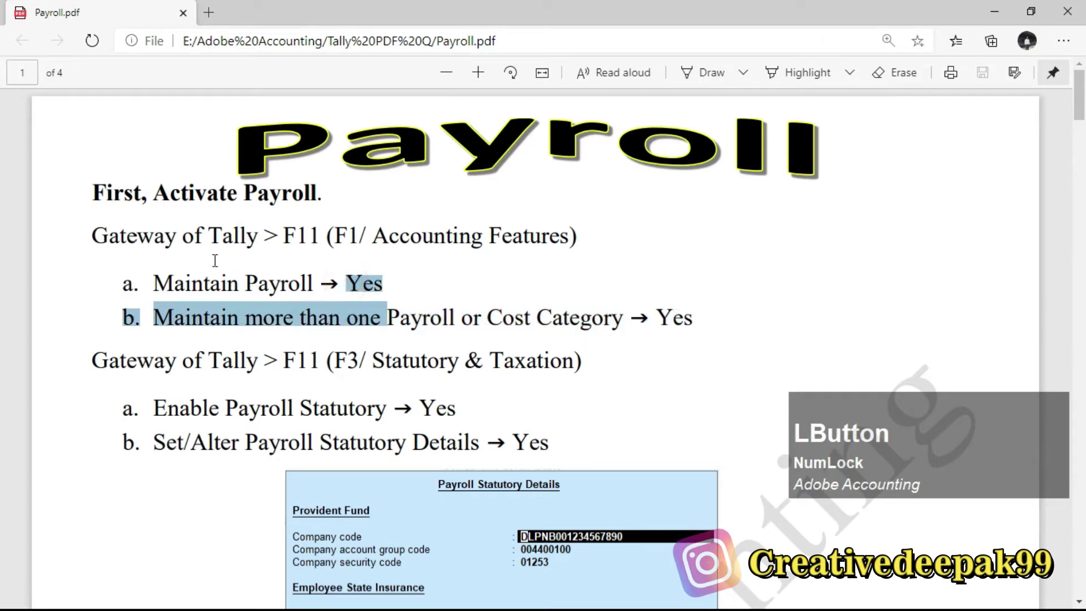
click(195, 260)
key(alt+Tab)
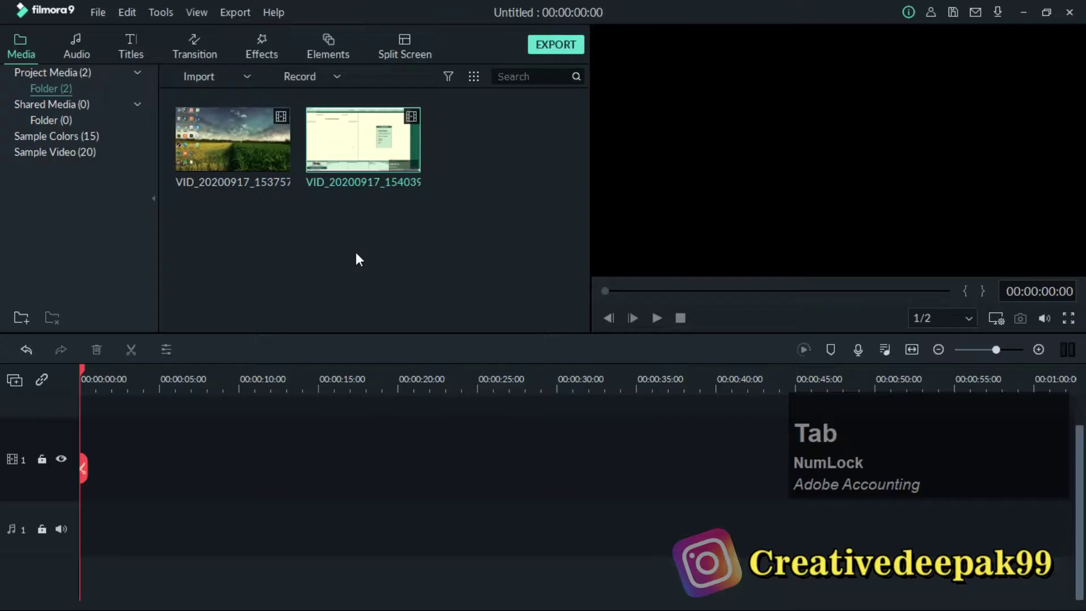
key(alt+Tab)
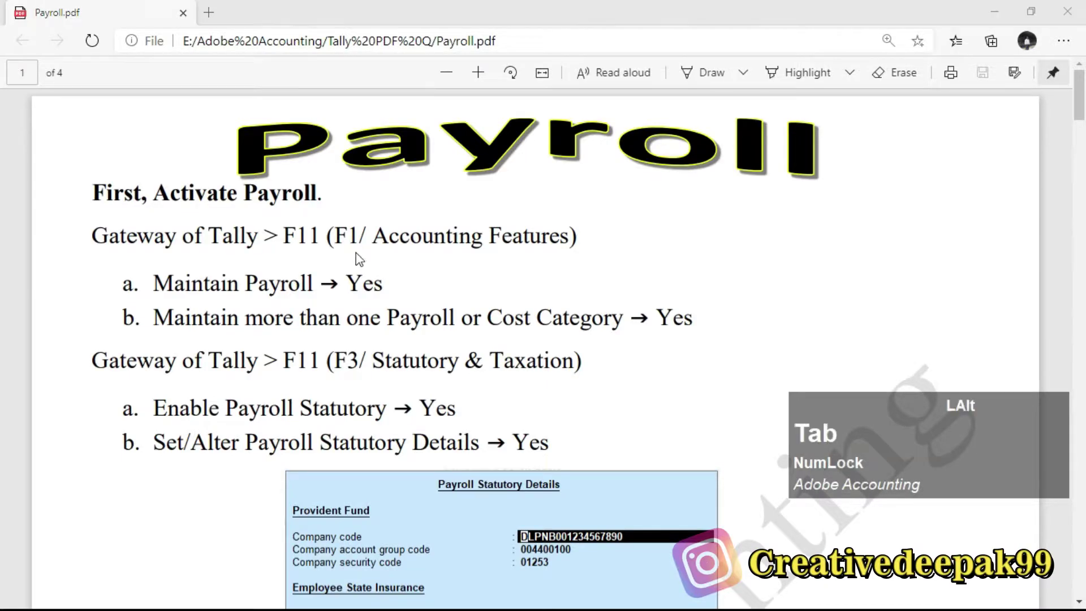
key(alt+Tab)
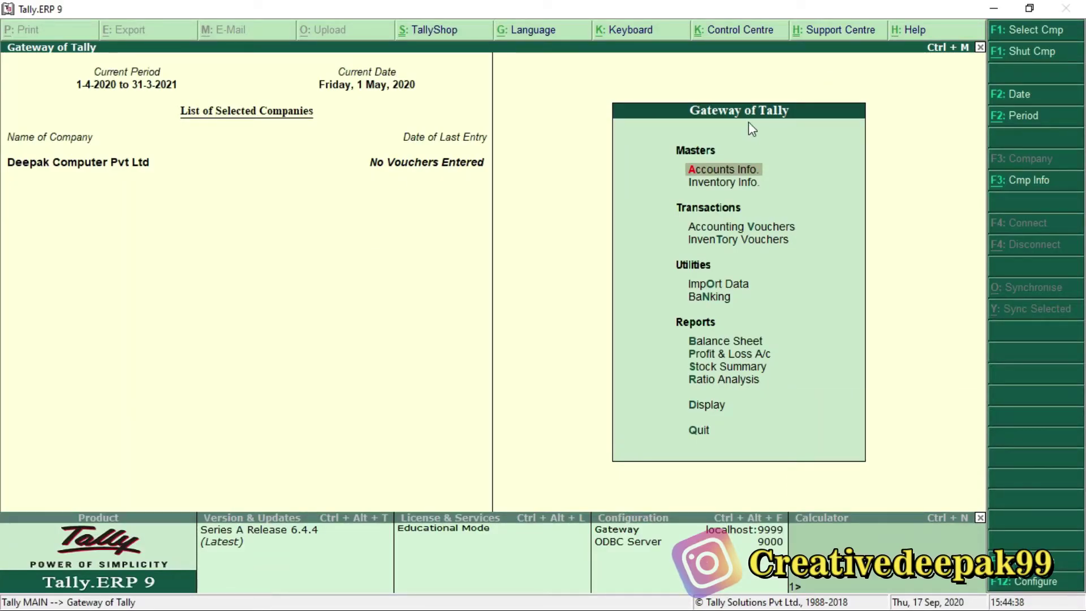
In Company Features (F11), set Maintain payroll to Yes.
key(F11)
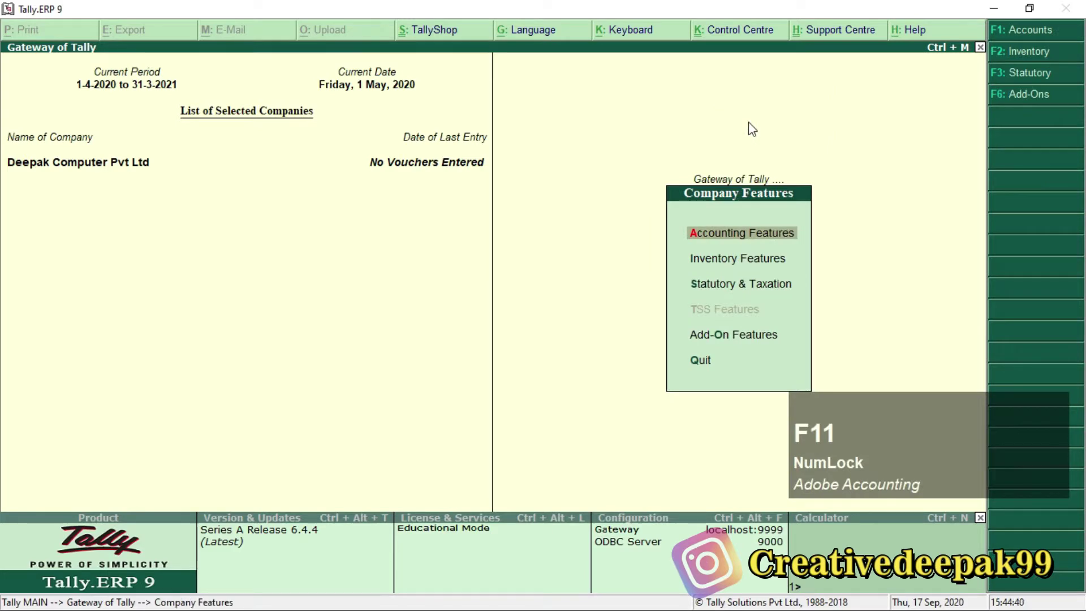
key(Return)
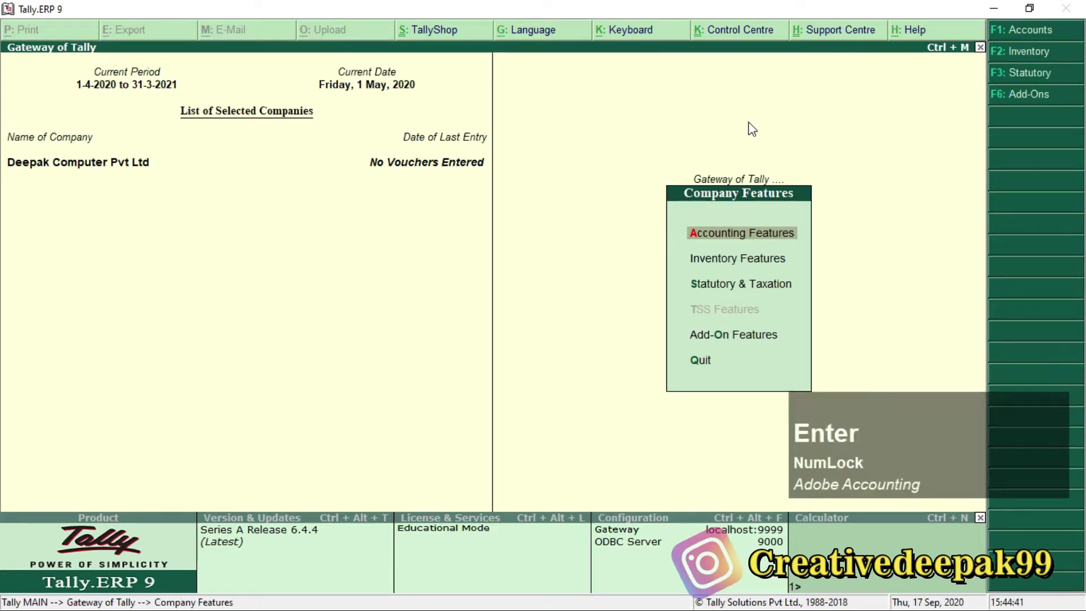
key(Return)
key(Return)
key(Return)
key(Return)
key(Return)
key(Return)
key(Return)
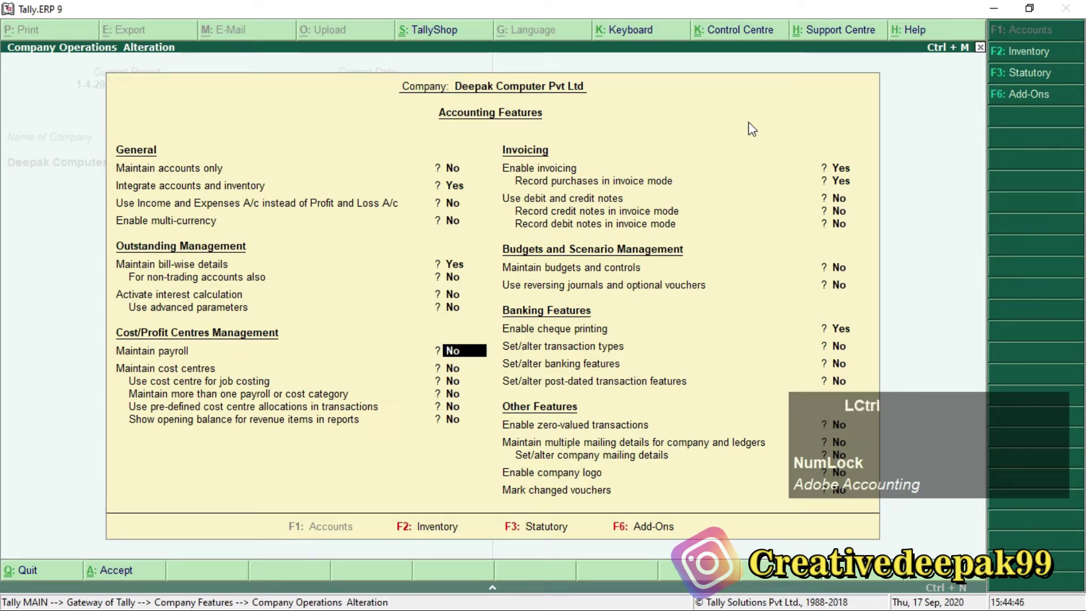
key(ctrl+2)
mouse_move(104, 340)
mouse_down()
mouse_move(181, 364)
mouse_move(502, 364)
mouse_up()
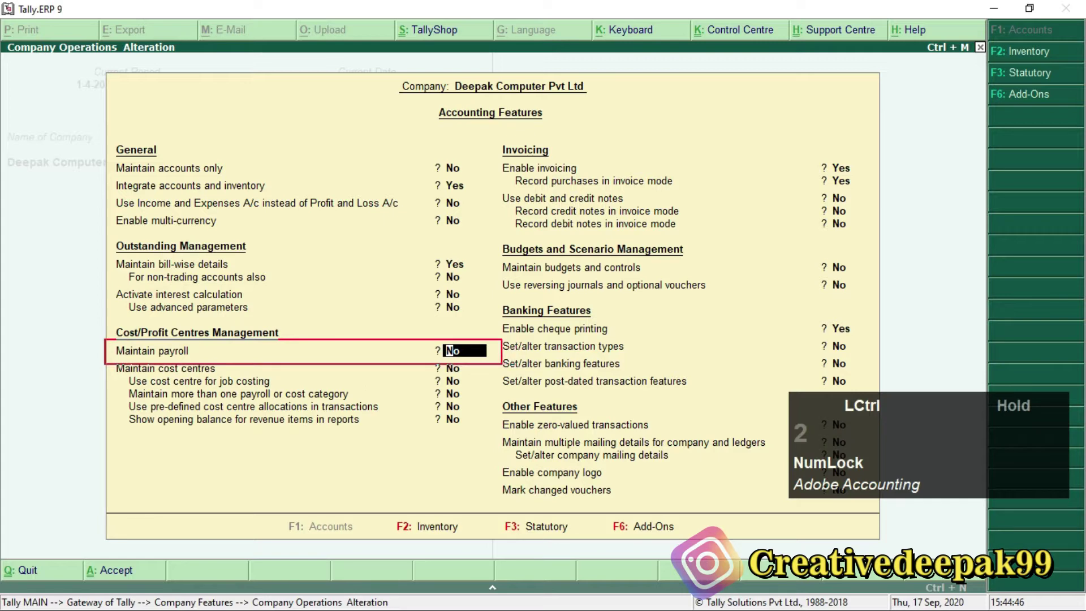
scroll(311, 348, up, 2)
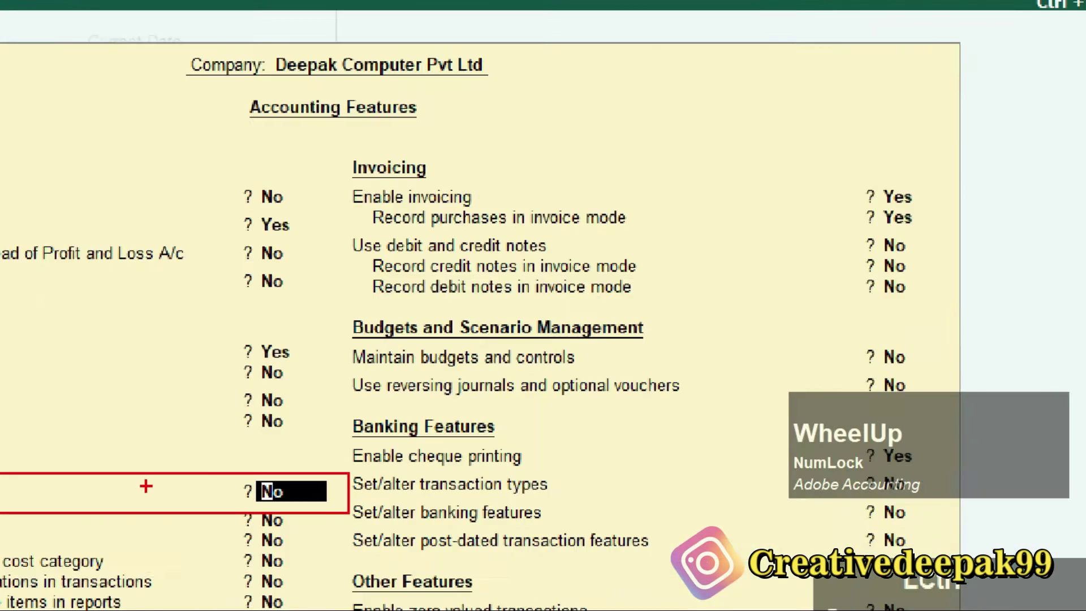
scroll(787, 151, down, 2)
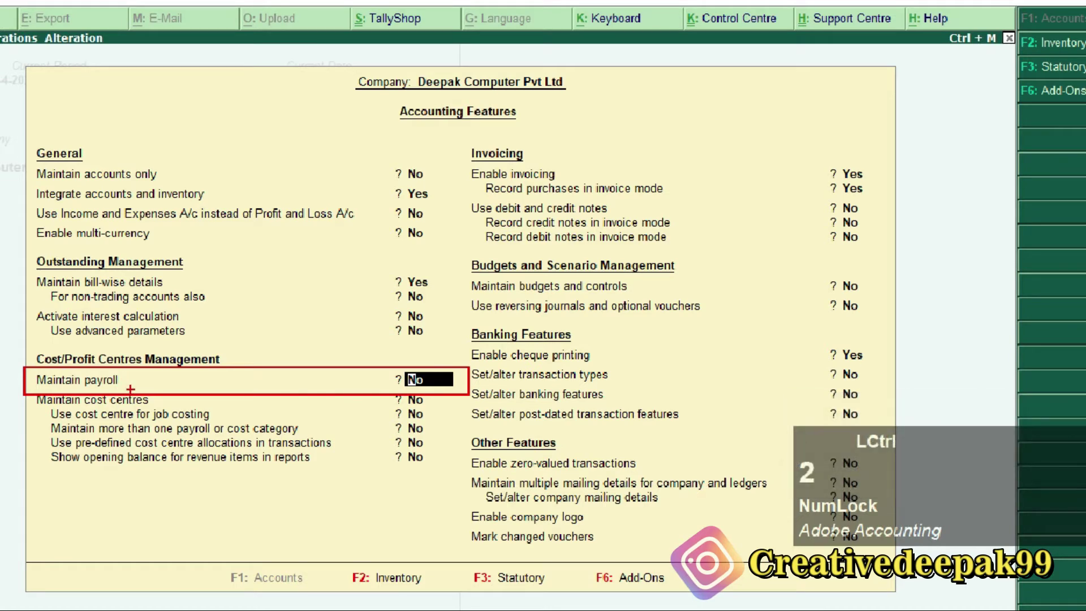
key(Escape)
text(y)
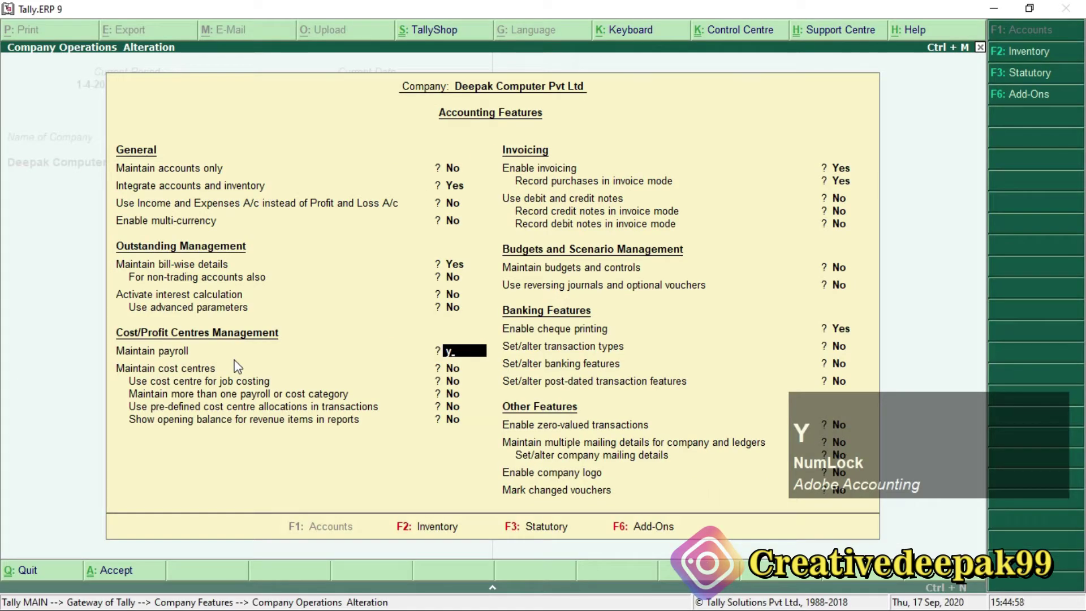
key(Return)
key(Return)
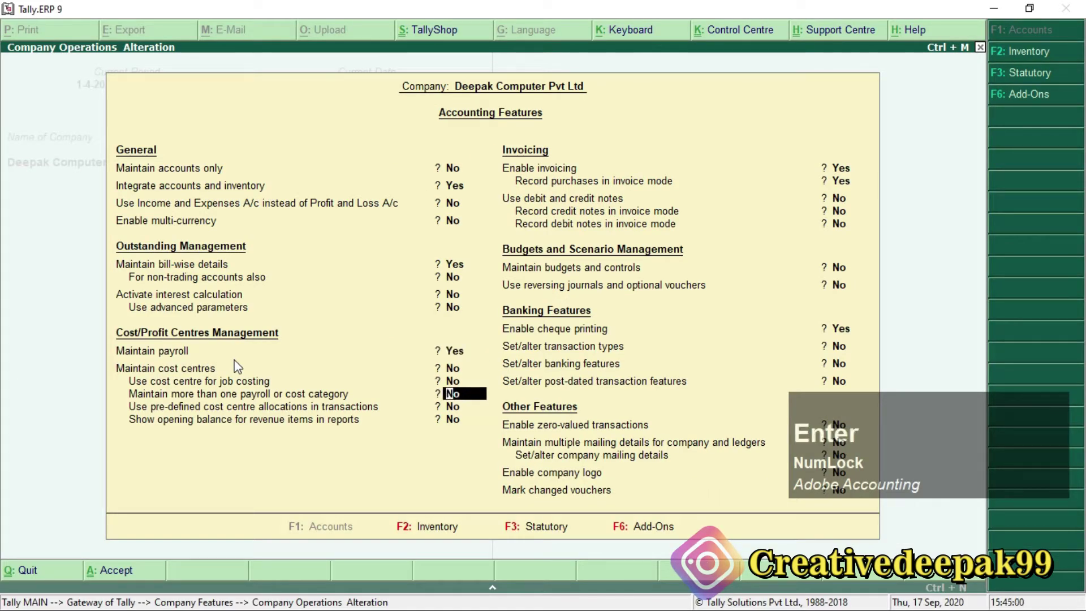
Enable more than one payroll/cost category, accept the features and return to the Gateway.
key(ctrl+2)
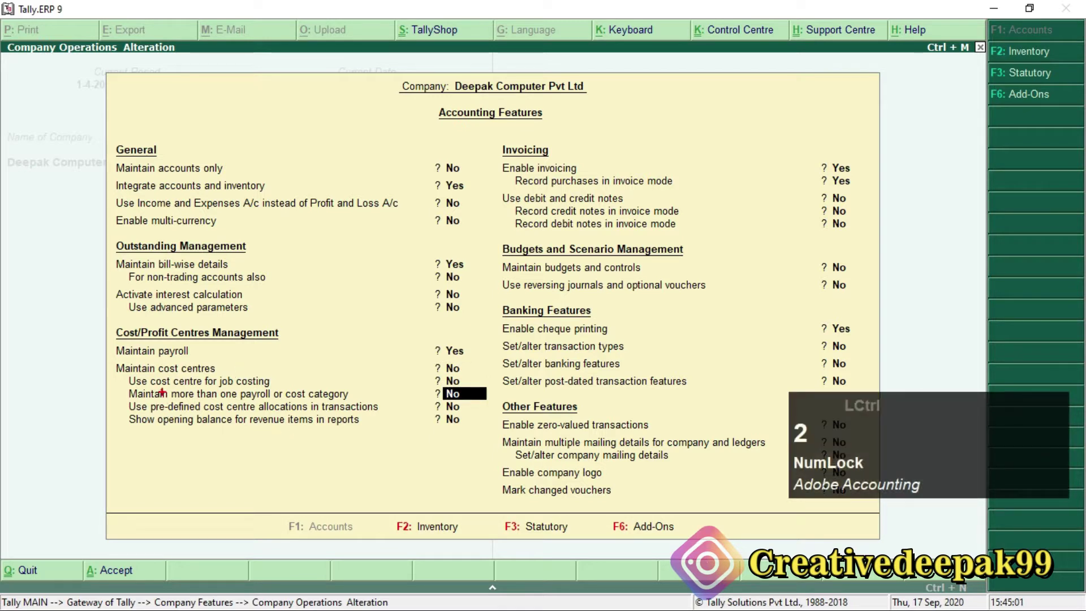
mouse_move(120, 387)
mouse_down()
mouse_move(153, 378)
mouse_move(367, 402)
mouse_up()
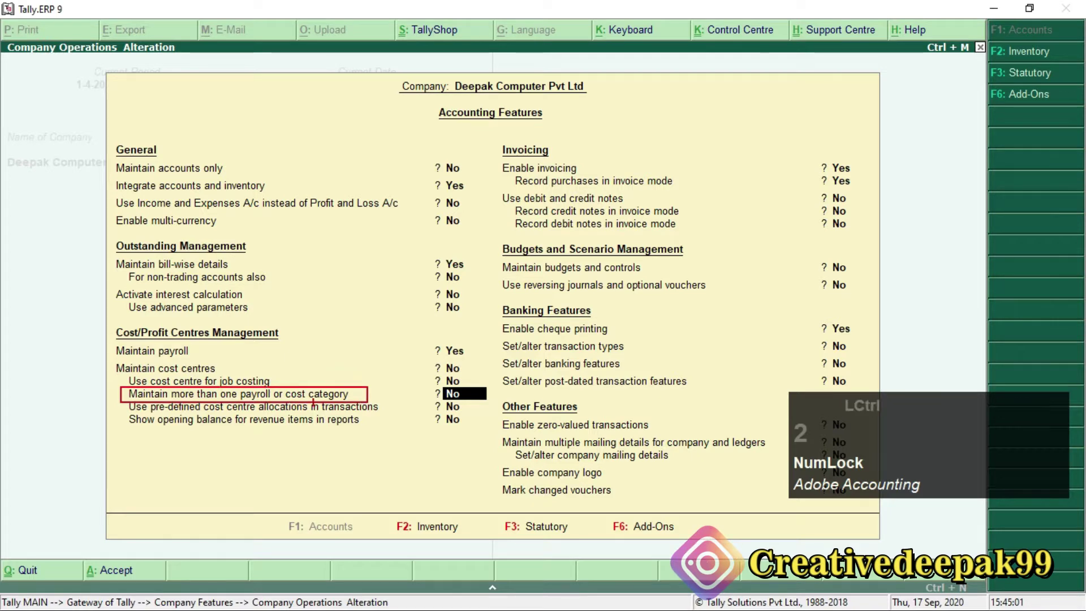
scroll(111, 386, up, 1)
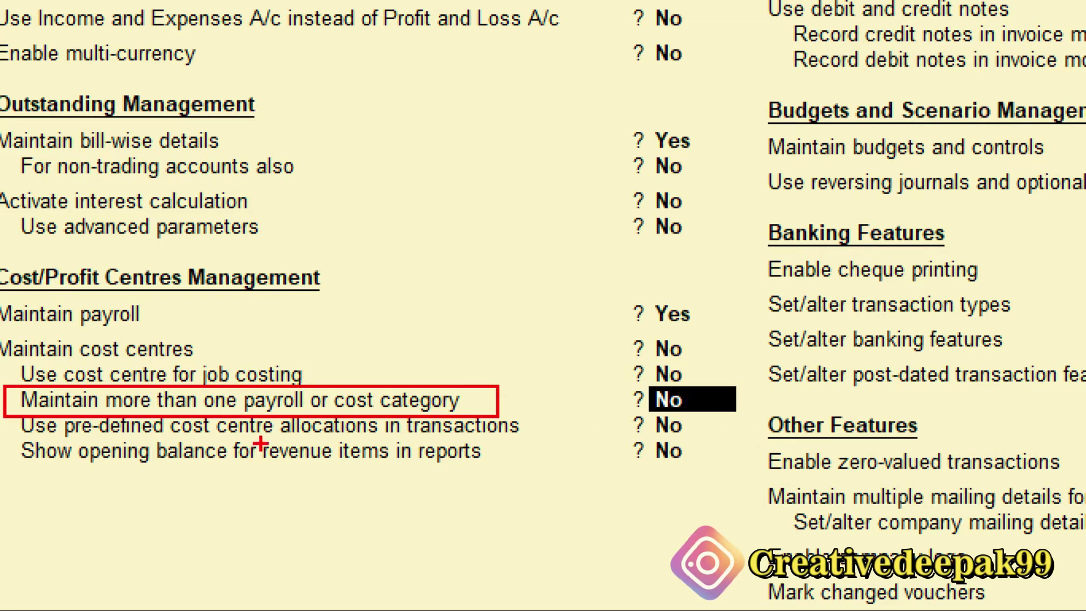
key(Escape)
key(y)
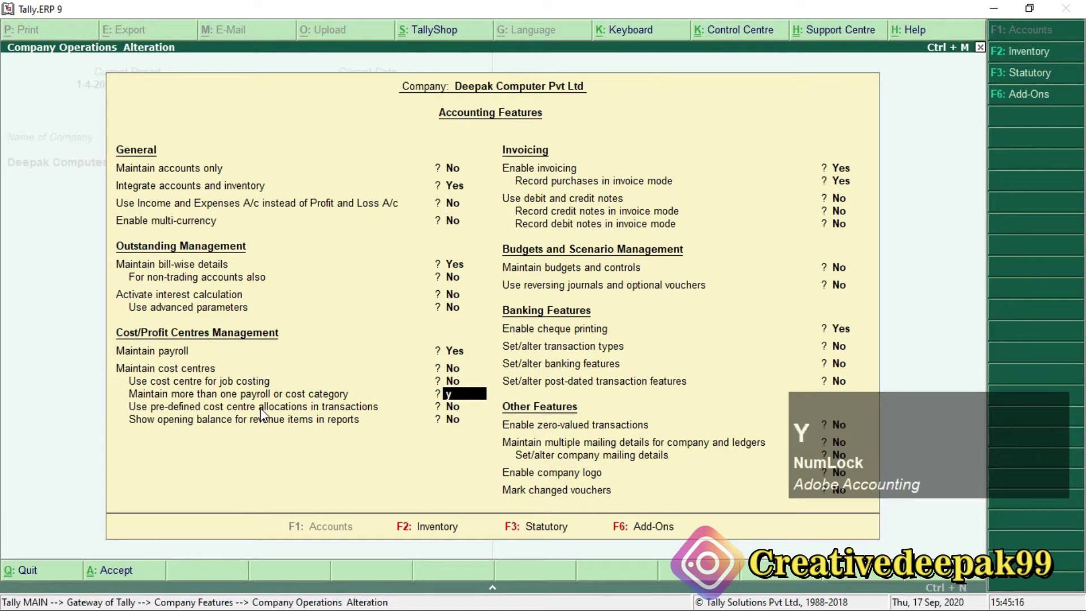
key(Return)
key(Return)
key(Return)
key(Return)
key(Return)
key(Return)
key(Return)
key(Return)
key(Return)
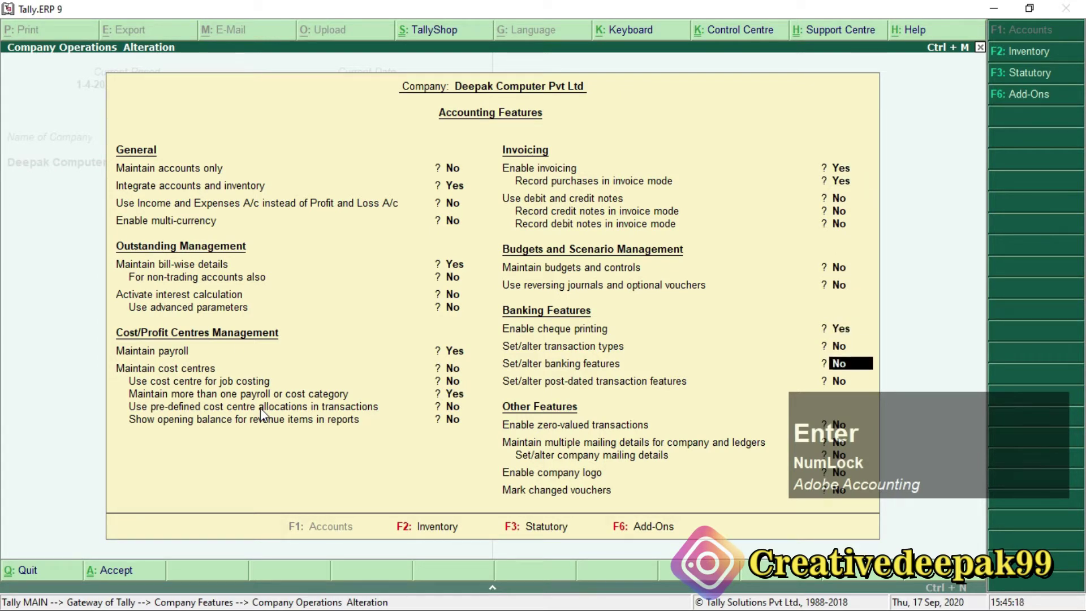
key(Return)
key(Return)
key(Return)
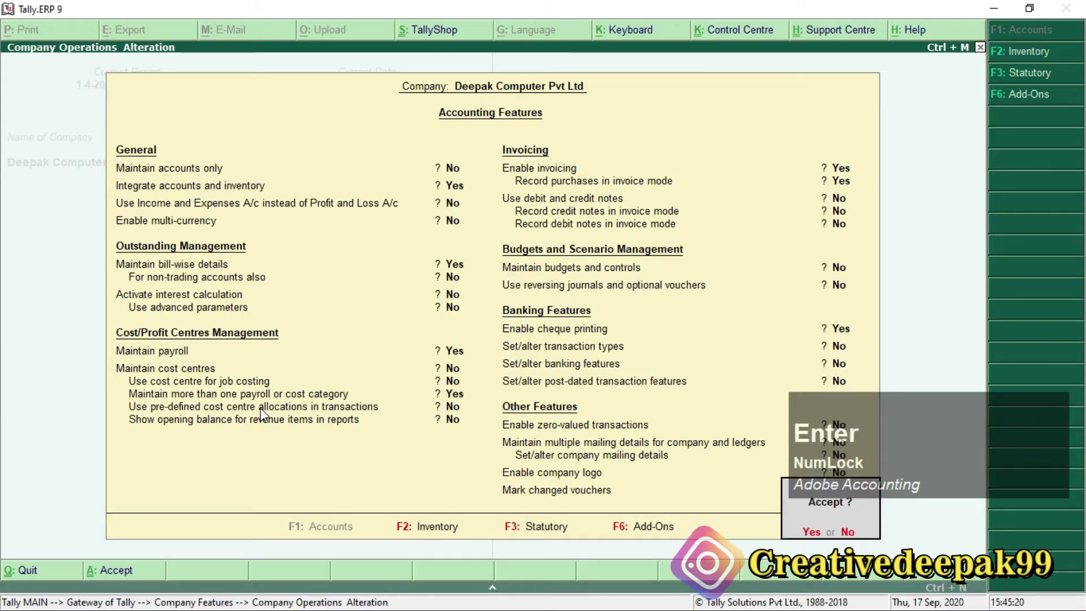
key(Return)
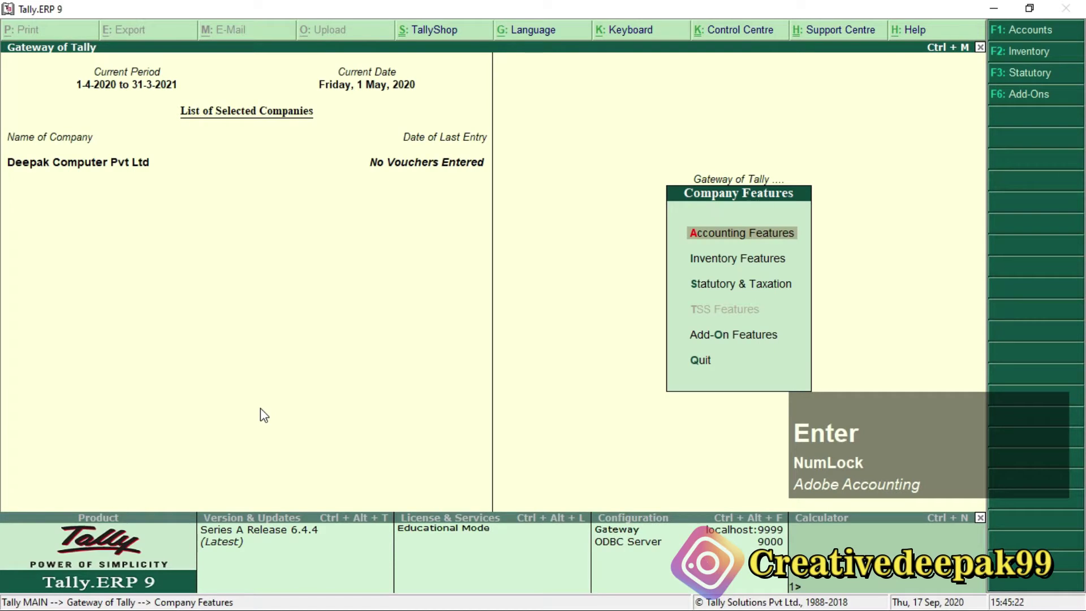
key(Escape)
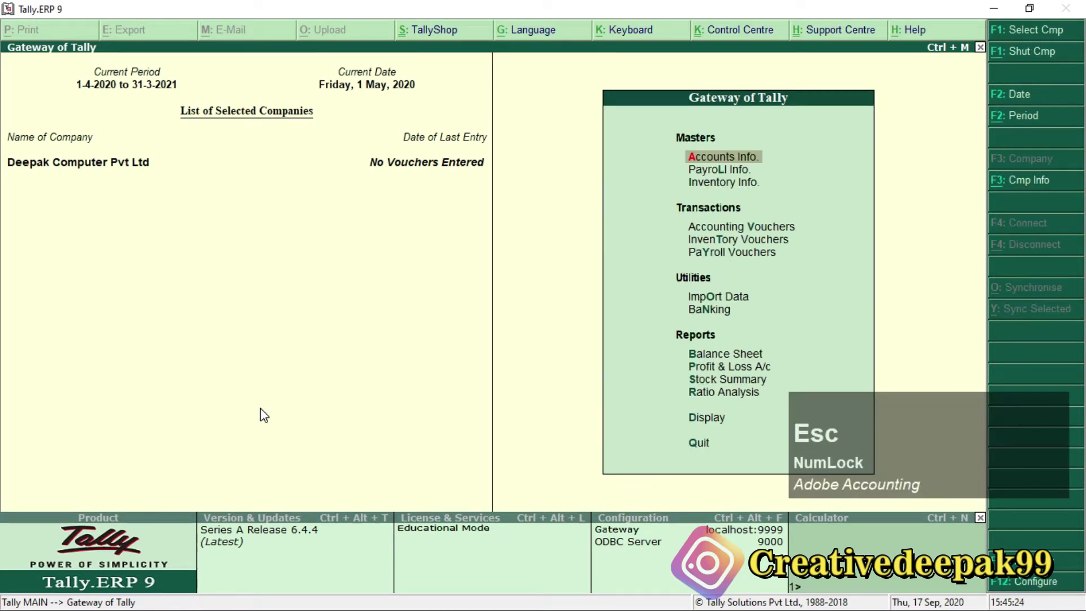
key(alt+Tab)
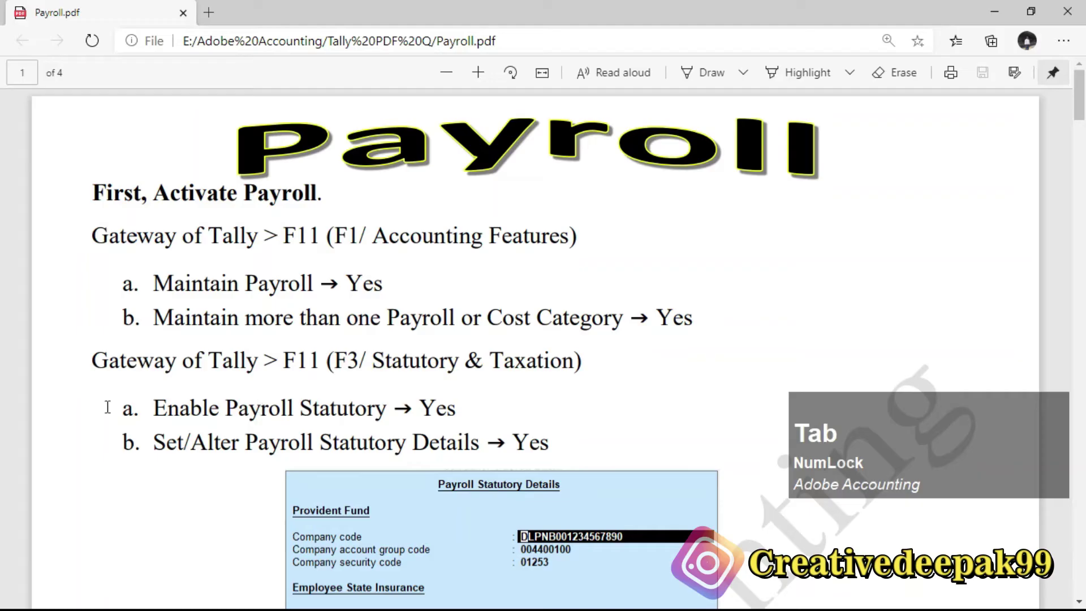
drag(272, 333, 441, 319)
scroll(442, 320, down, 2)
drag(104, 287, 582, 279)
drag(156, 317, 529, 361)
drag(186, 365, 548, 362)
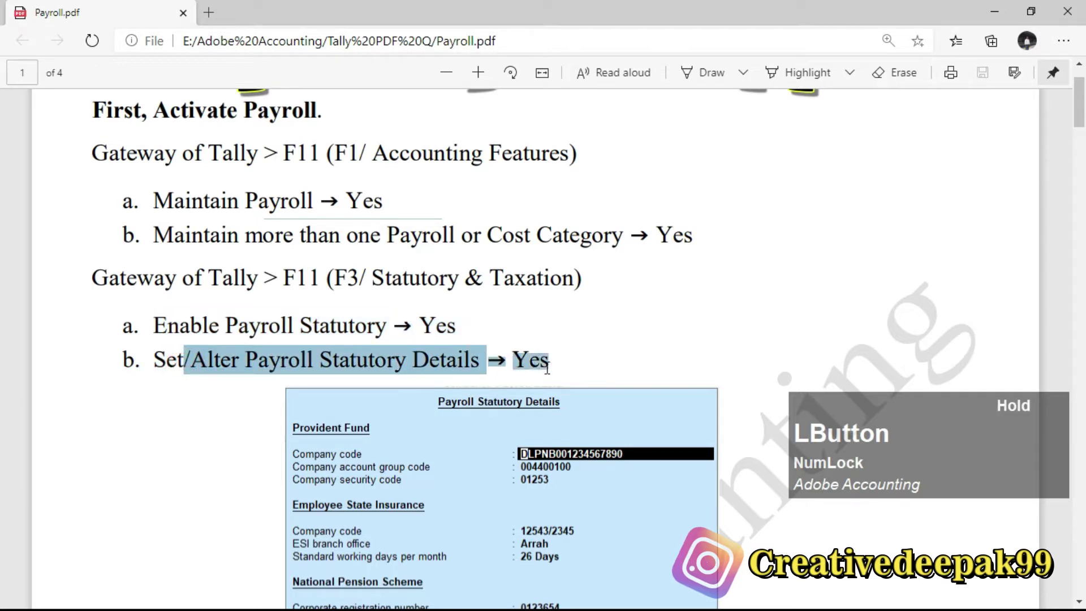
click(341, 324)
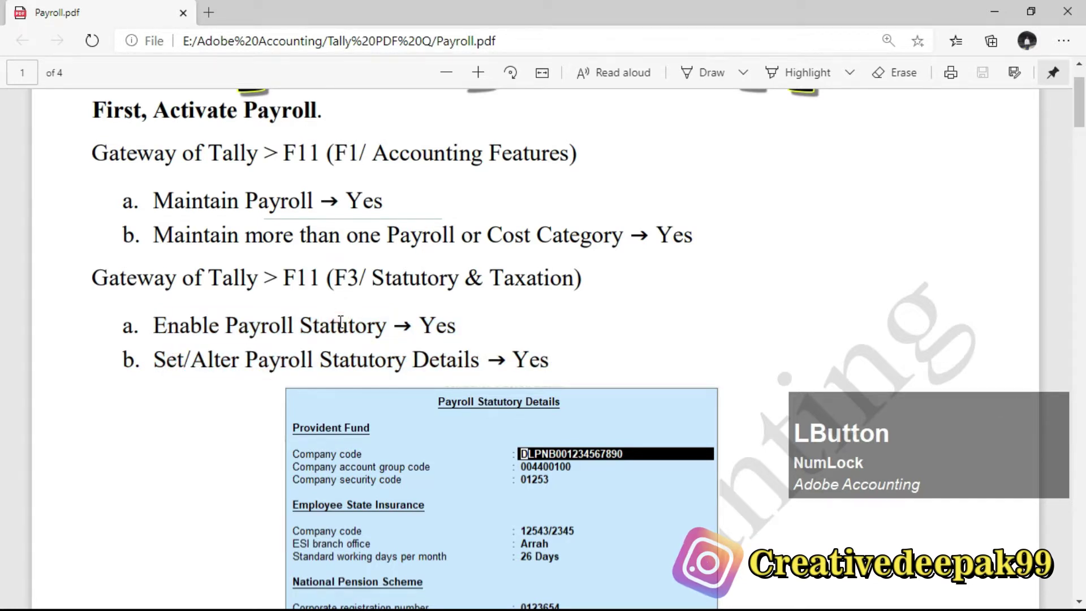
key(alt+Tab)
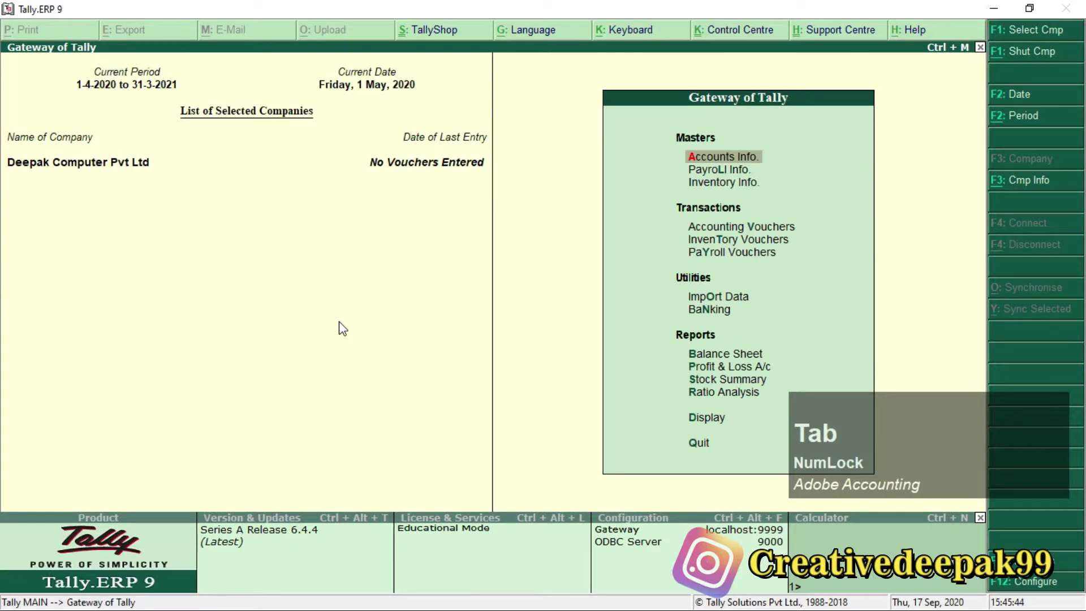
Under Statutory & Taxation features, set Enable payroll statutory and Set/alter payroll statutory details to Yes.
key(F11)
key(Down)
key(Down)
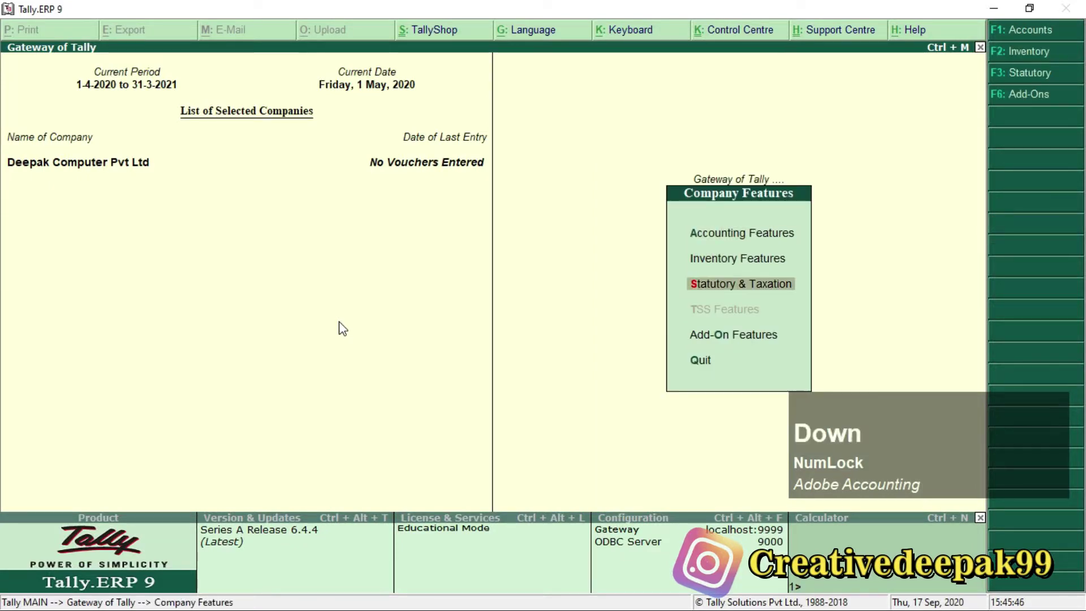
key(Return)
key(Return)
key(Return)
key(Return)
key(Return)
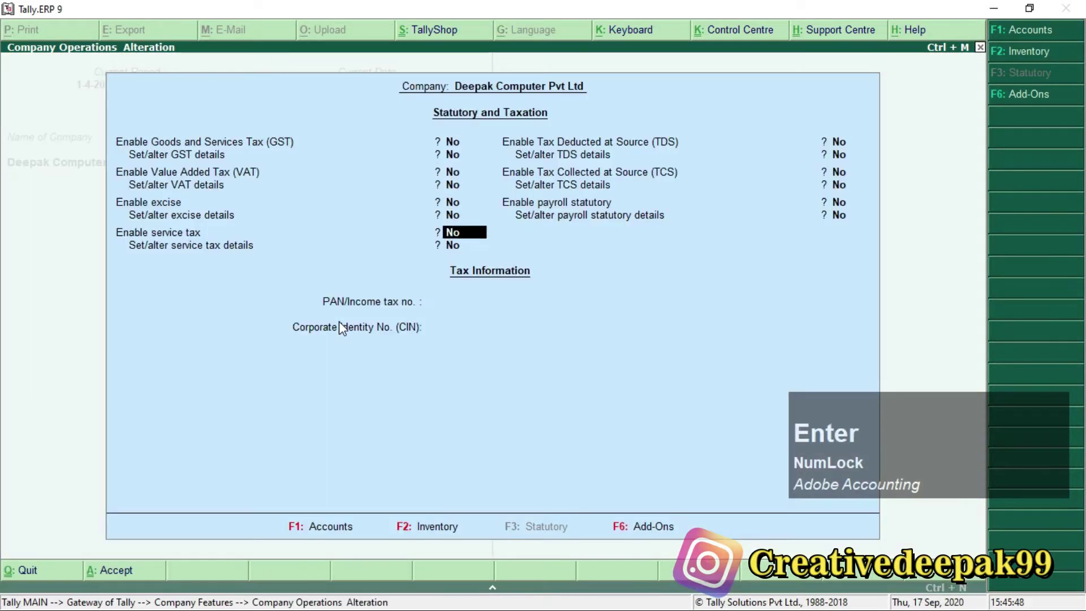
key(Return)
key(Return)
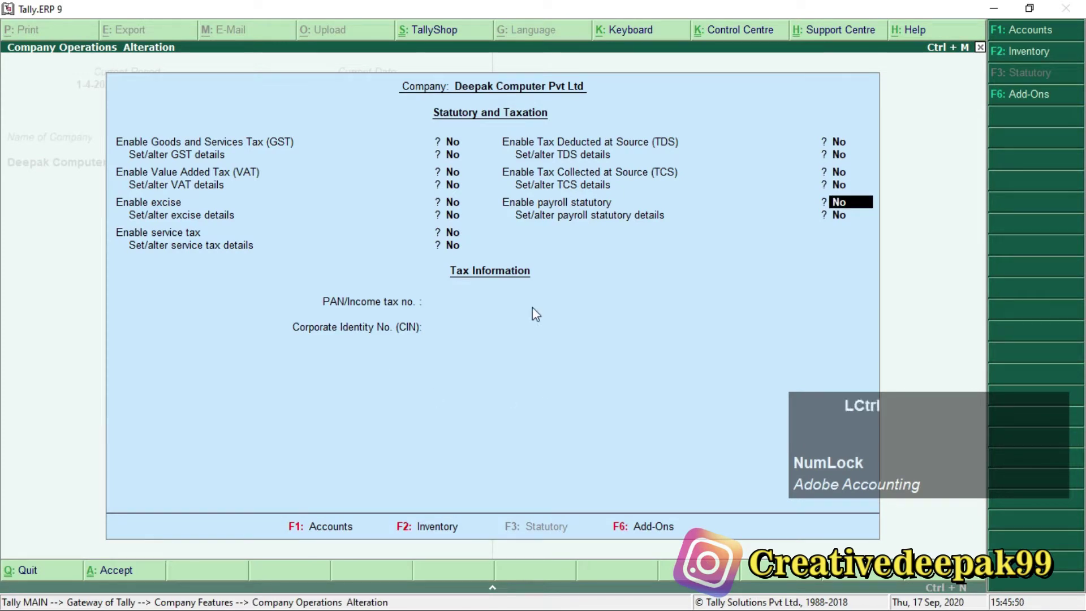
mouse_move(495, 187)
mouse_down()
mouse_move(701, 230)
mouse_move(866, 230)
mouse_up()
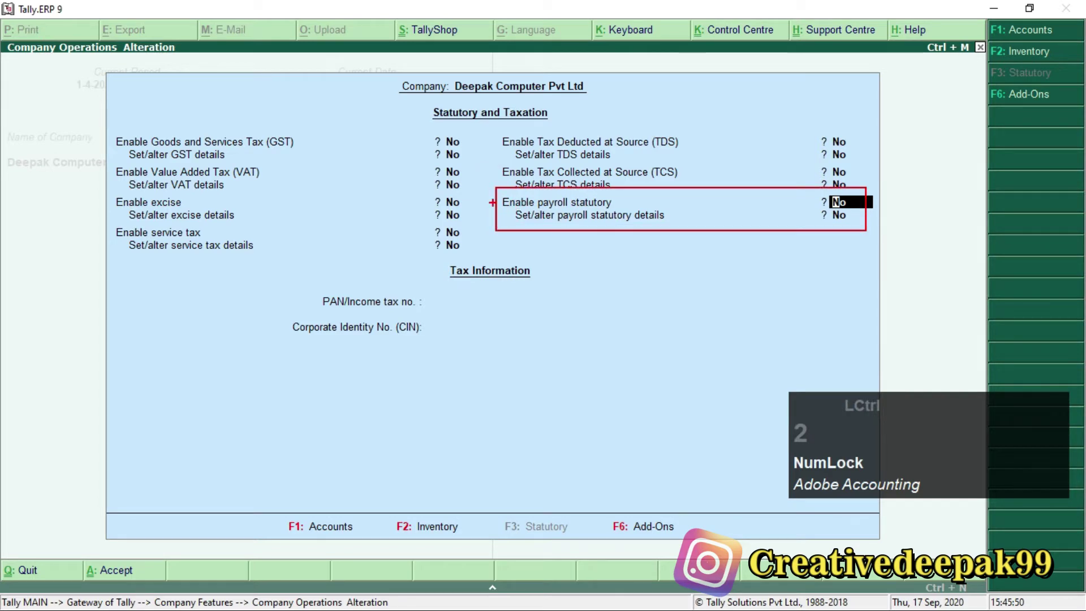
scroll(487, 176, up, 2)
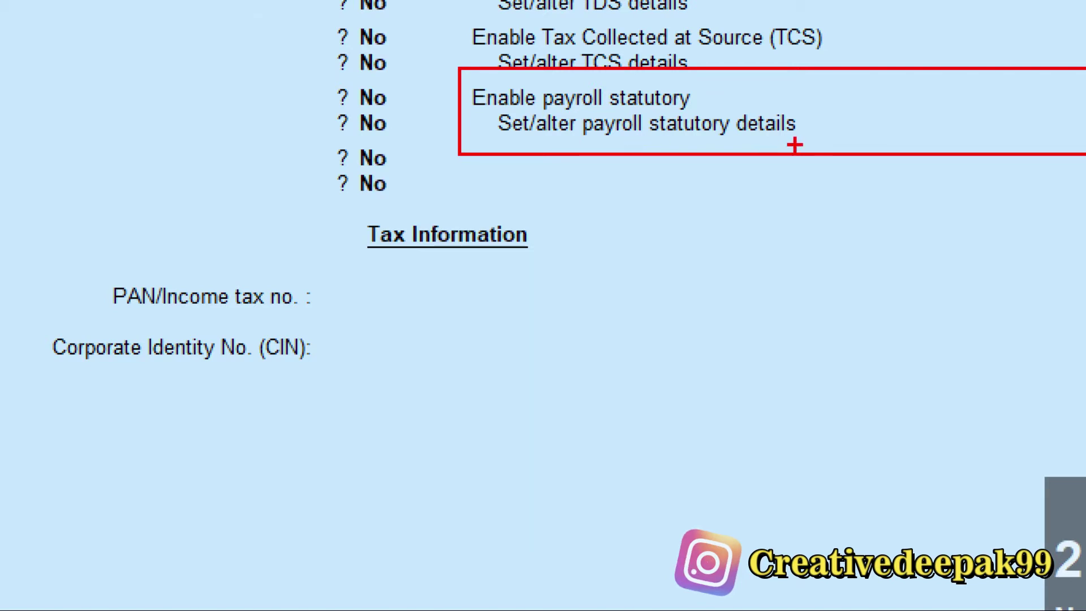
key(Escape)
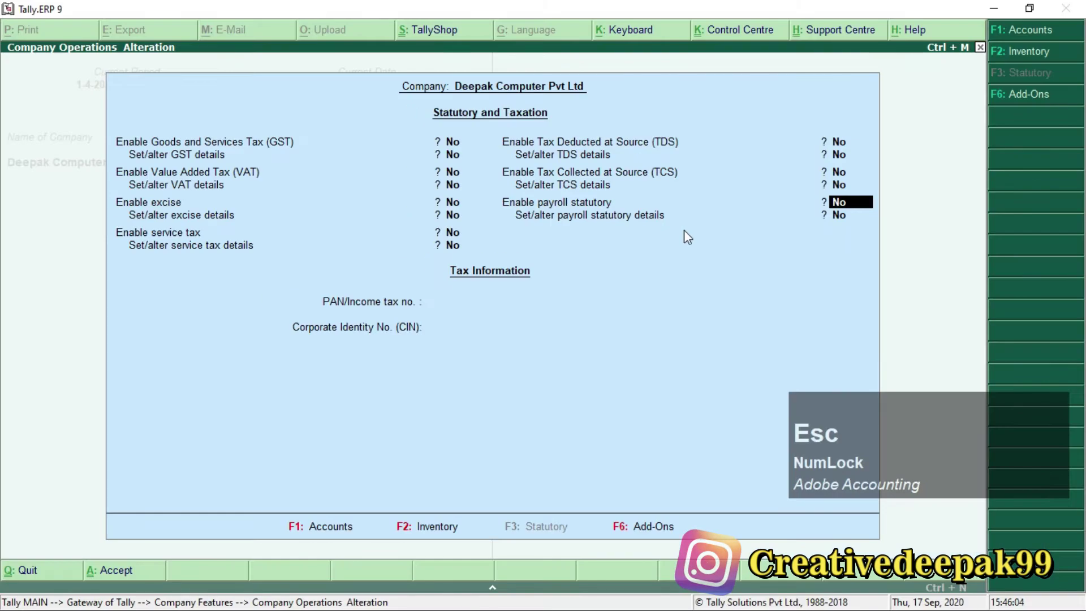
text(y)
key(Return)
text(y)
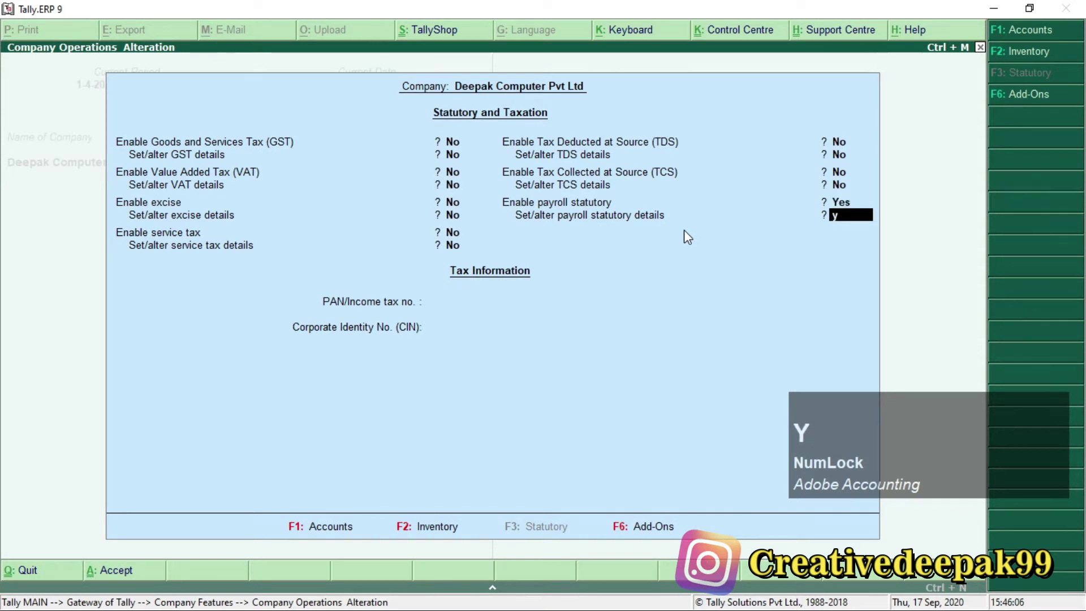
key(Return)
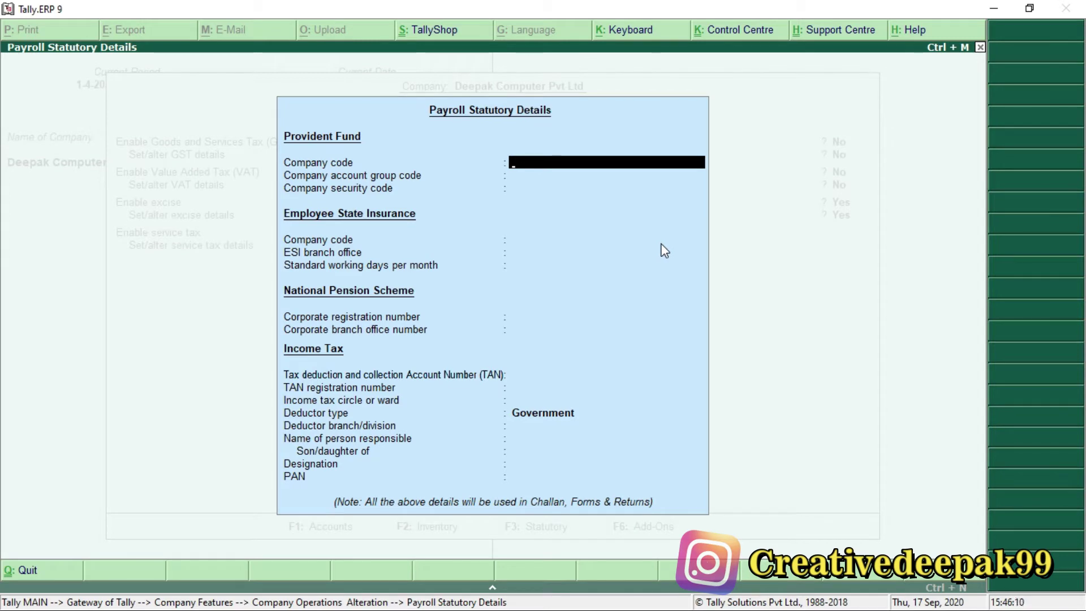
Check the reference PDF, then enter PF Company code DLPNB/123654 in capitals.
key(alt+Tab)
scroll(495, 396, down, 3)
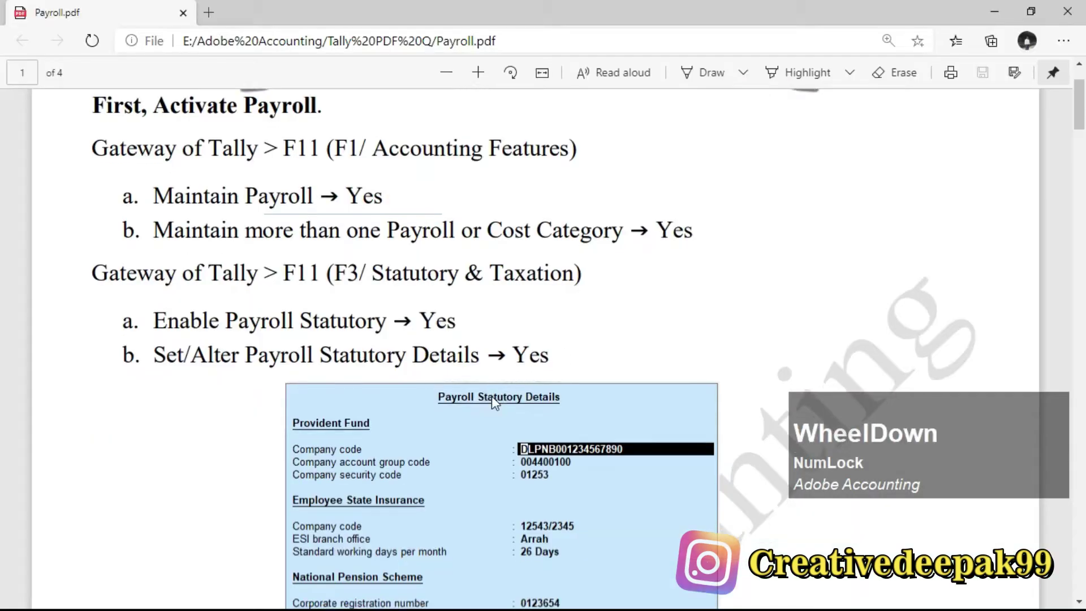
scroll(524, 377, down, 2)
scroll(538, 349, up, 2)
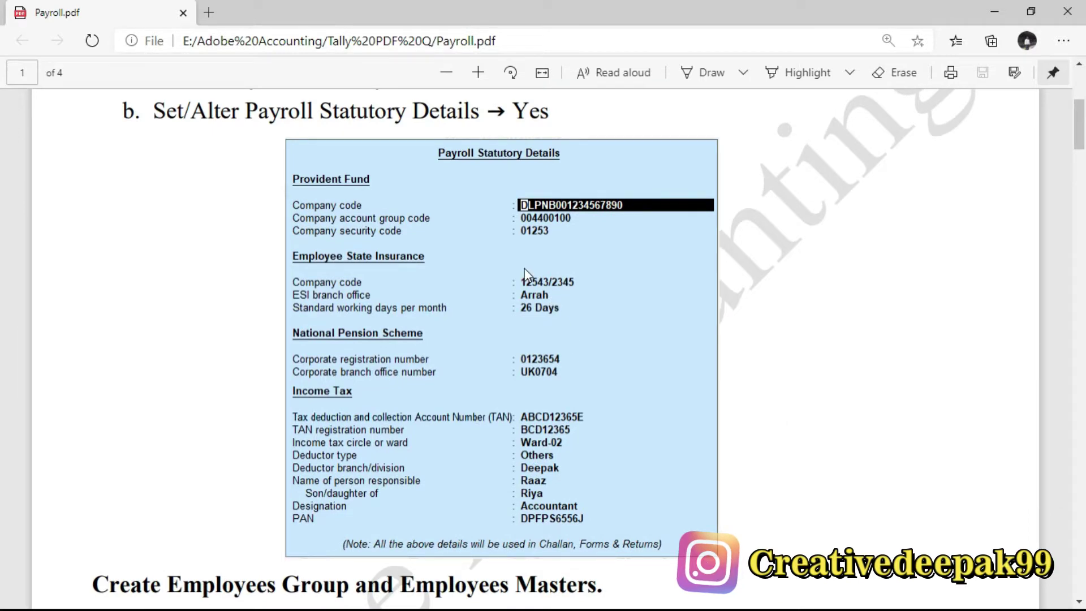
key(alt+Tab)
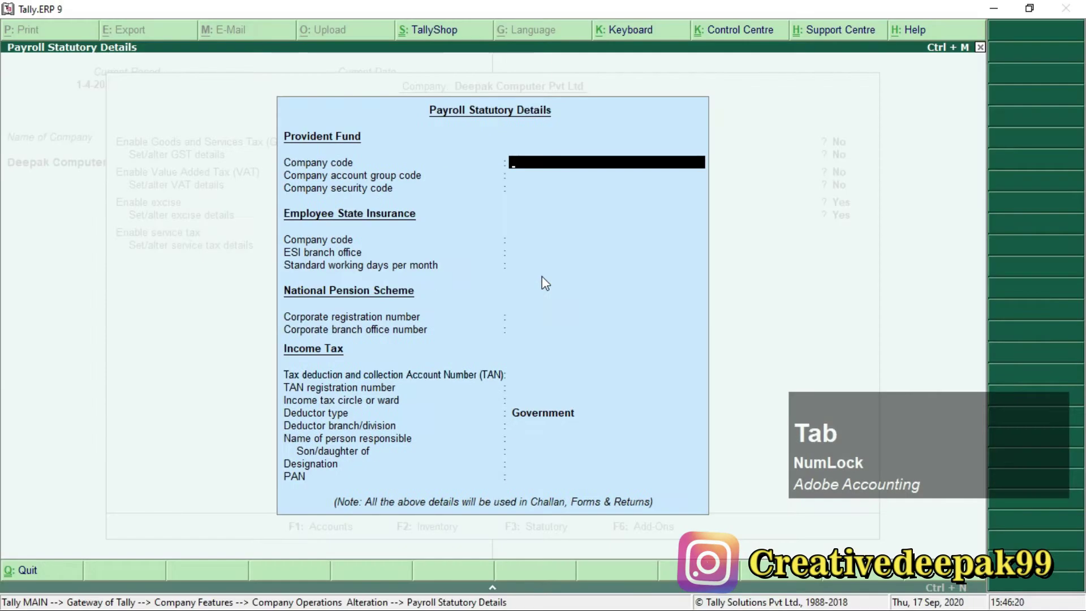
key(alt+Tab)
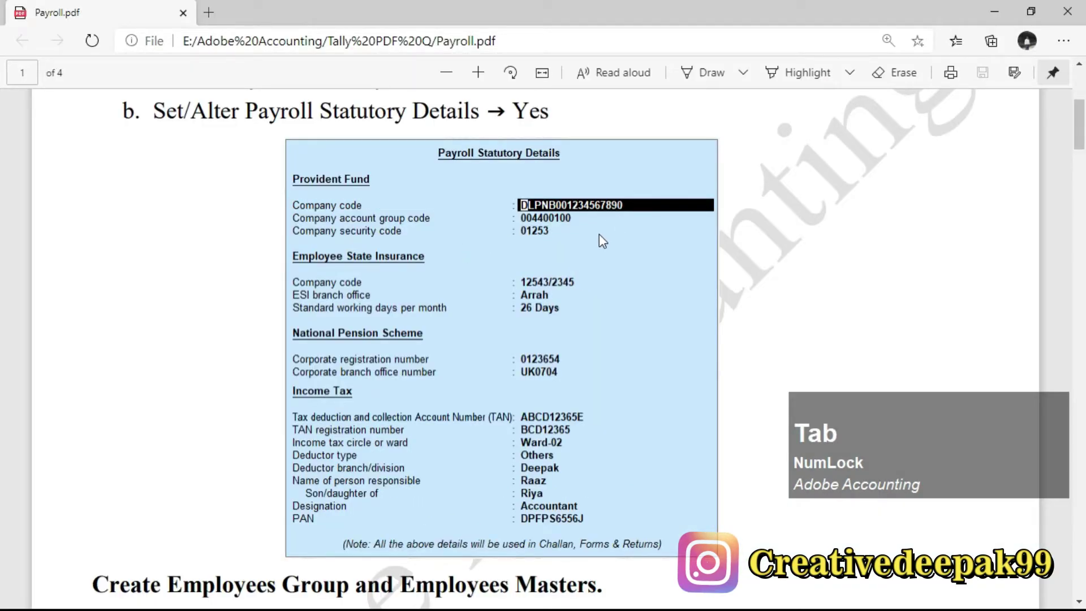
key(Caps_Lock)
key(alt+Tab)
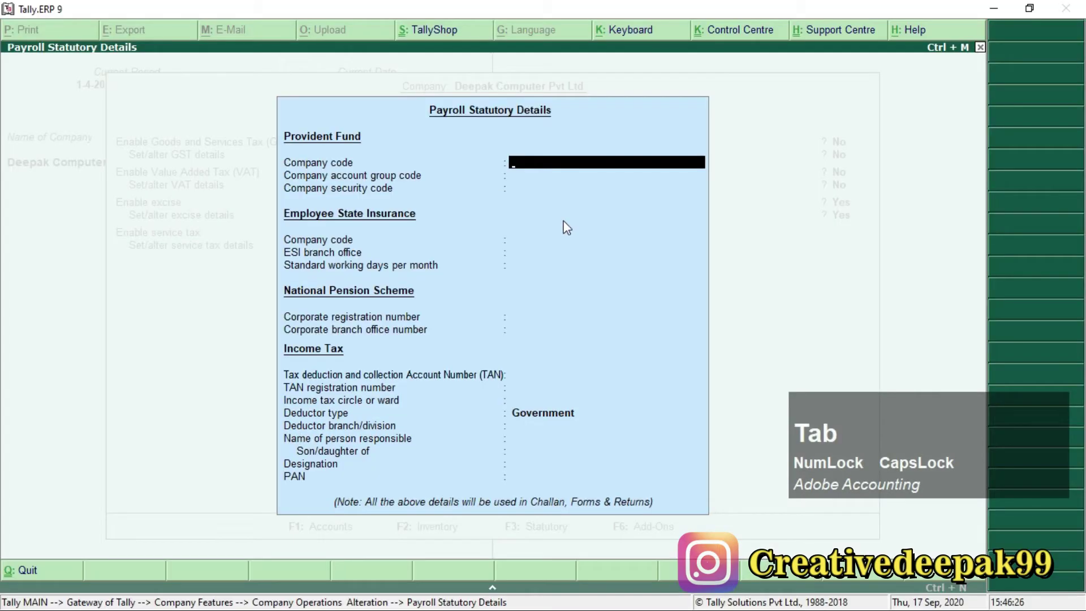
text(DLPN)
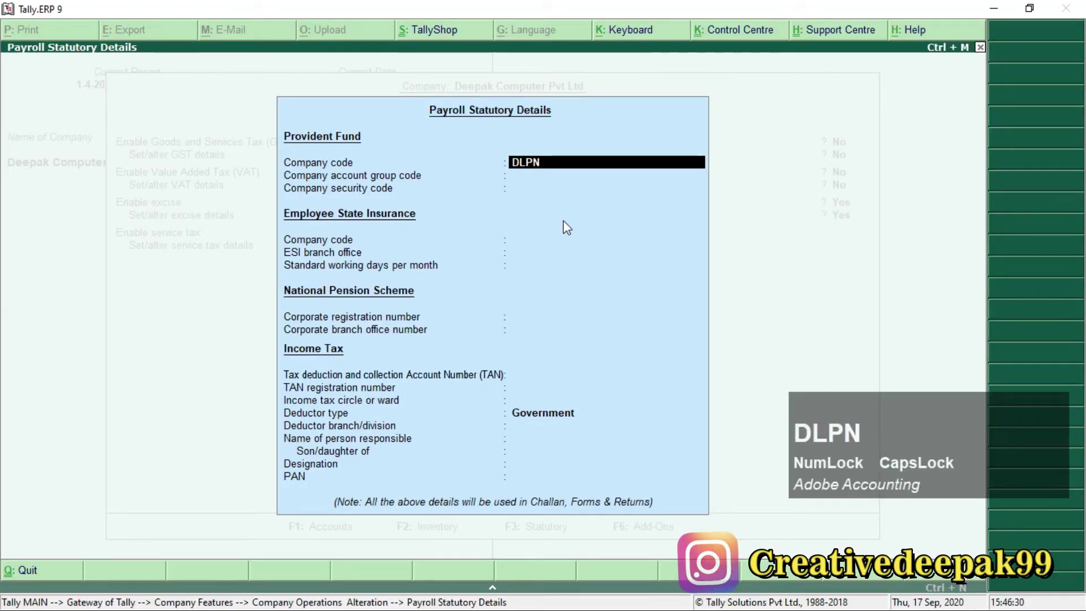
text(B/123654789)
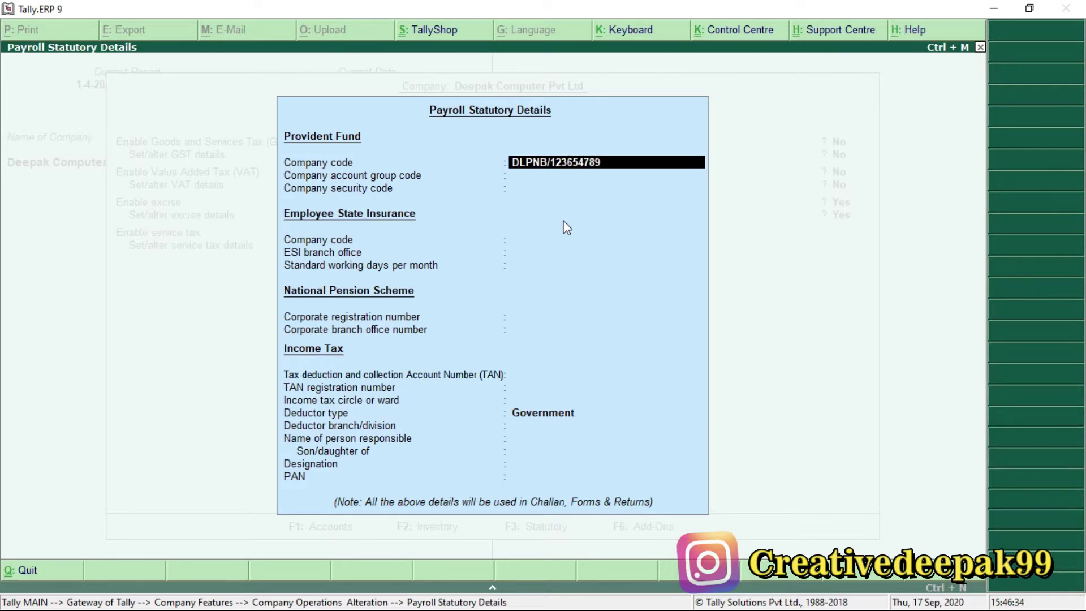
key(KP_Enter)
Enter account group code 004400100 and the company security code from the PDF.
key(alt+Tab)
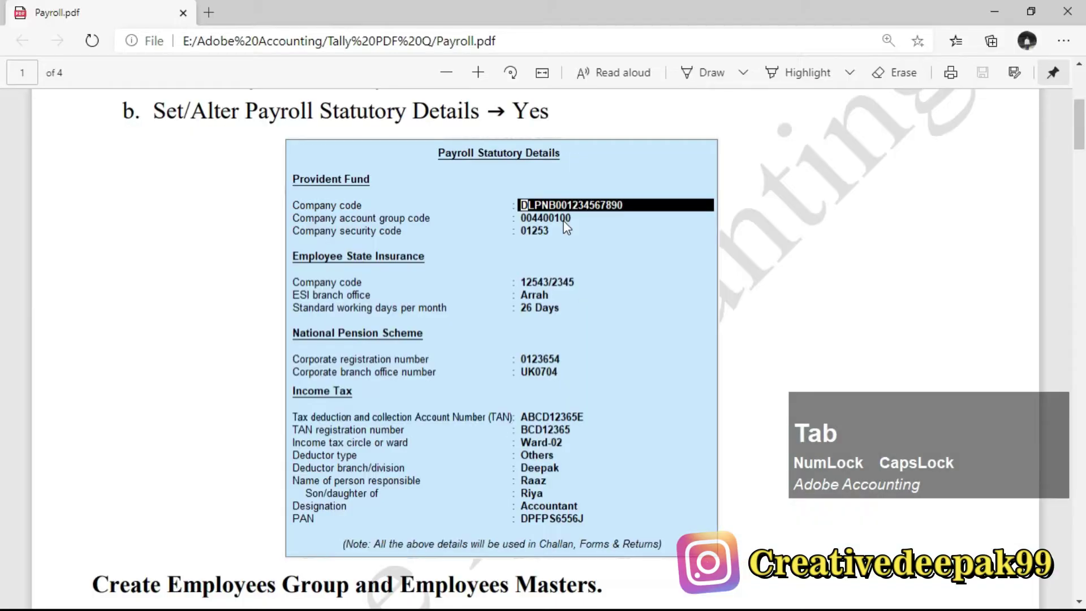
key(alt+Tab)
text(004400100)
key(KP_Enter)
key(alt+Tab)
Enter ESI Company code 1236/2563 and ESI branch office Arrah.
key(alt+Tab)
text(01234)
key(KP_Enter)
key(alt+Tab)
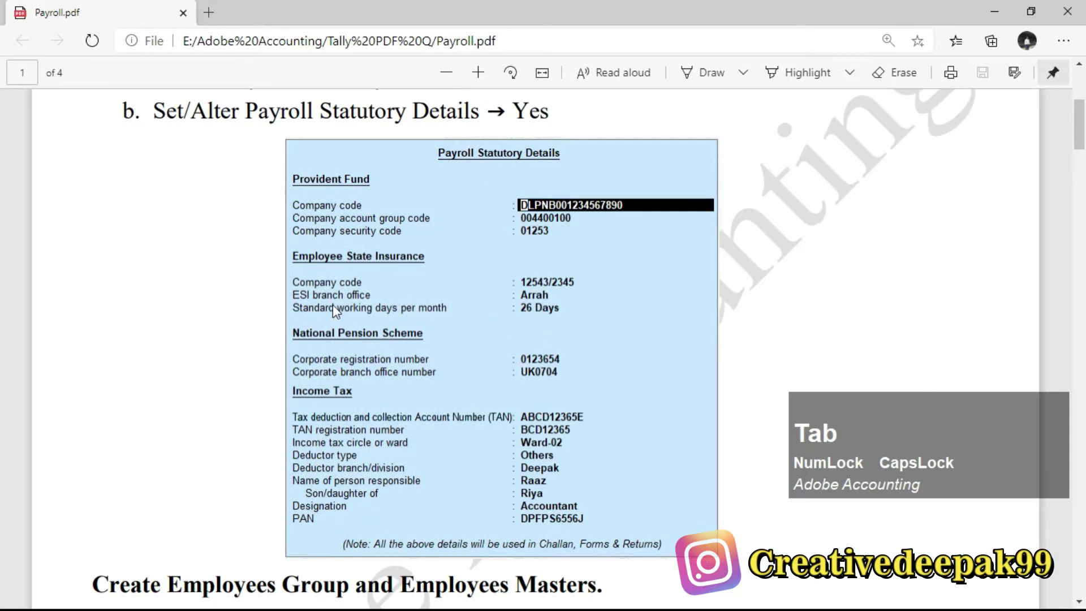
key(alt+Tab)
text(1)
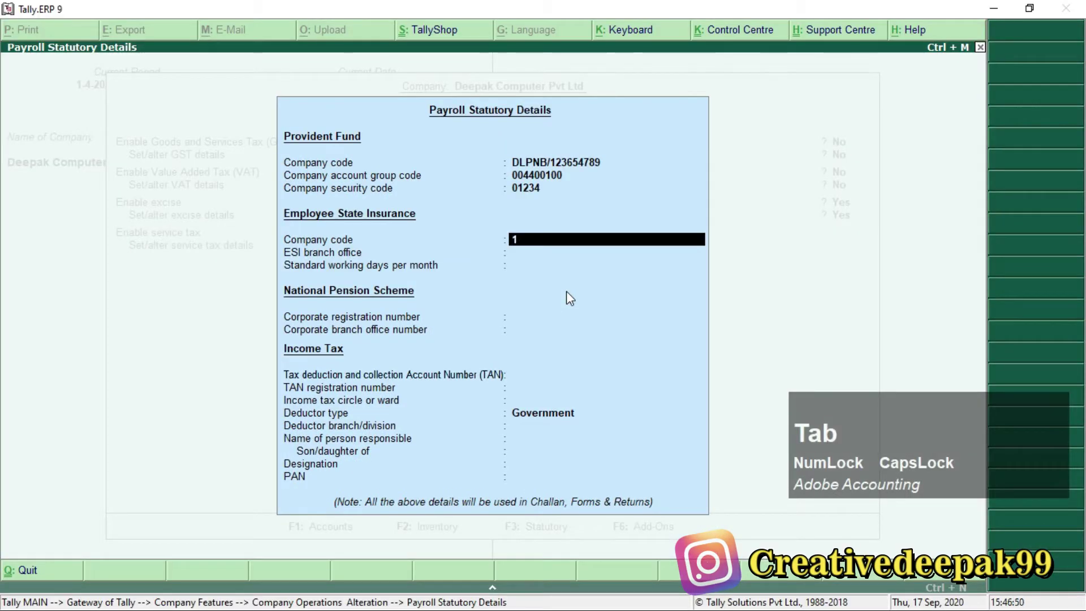
text(236/)
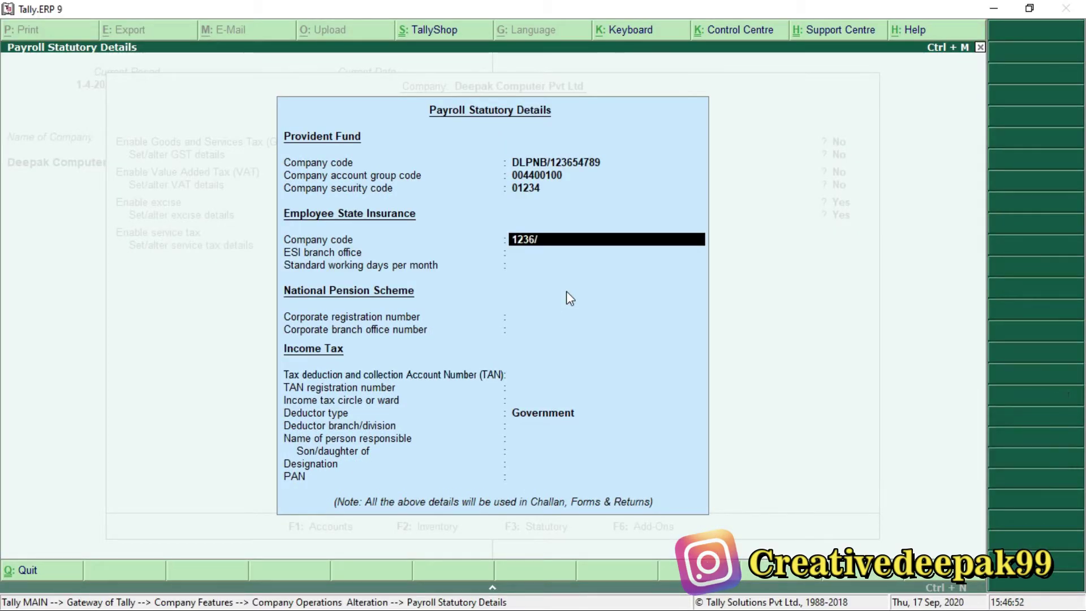
text(2563)
key(KP_Enter)
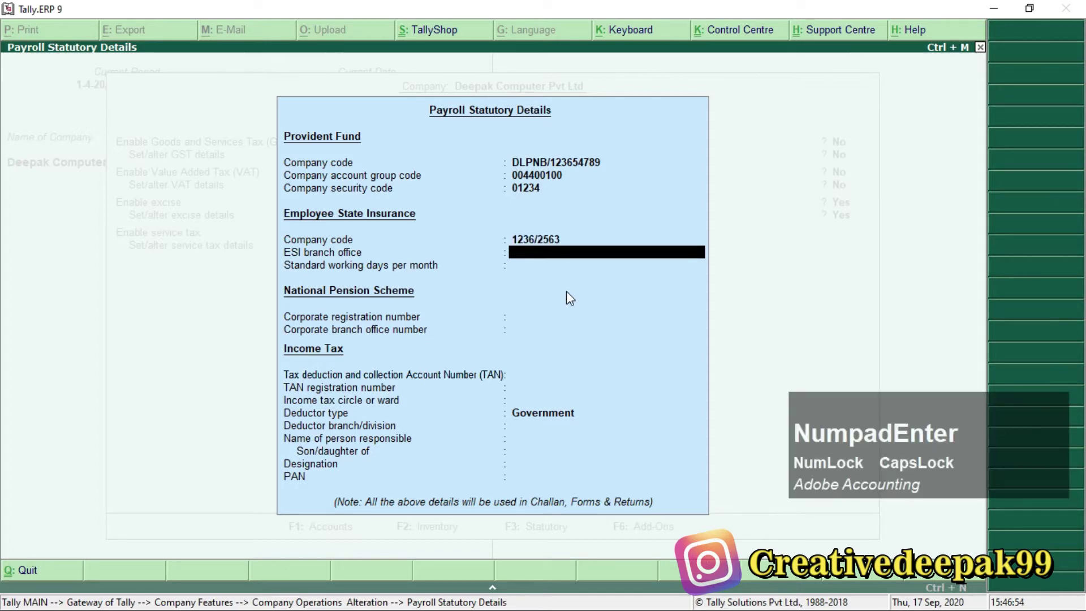
key(alt+Tab)
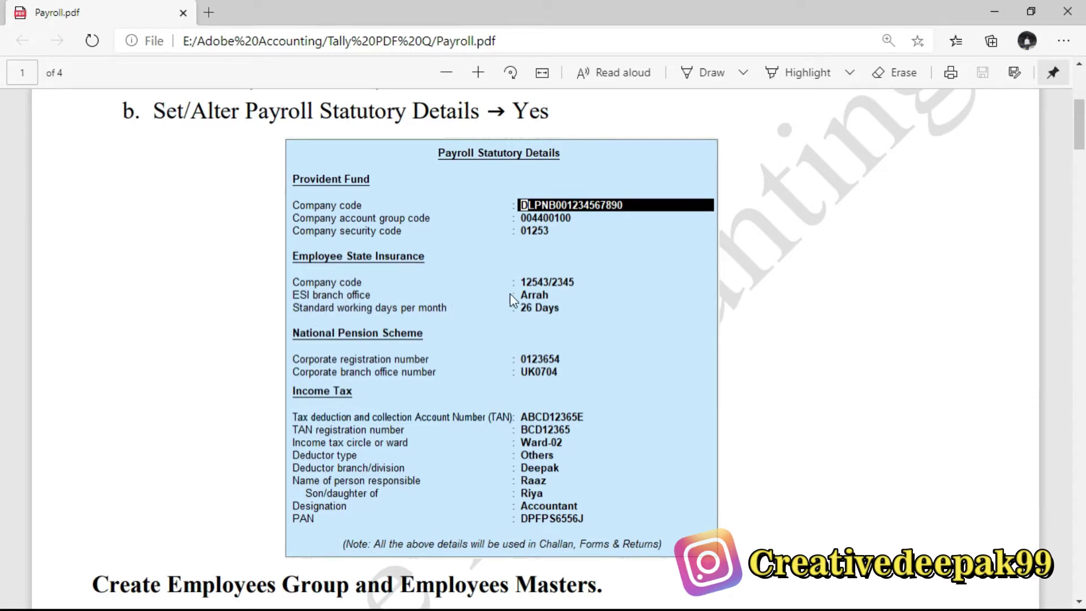
key(alt+Tab)
text(ARR)
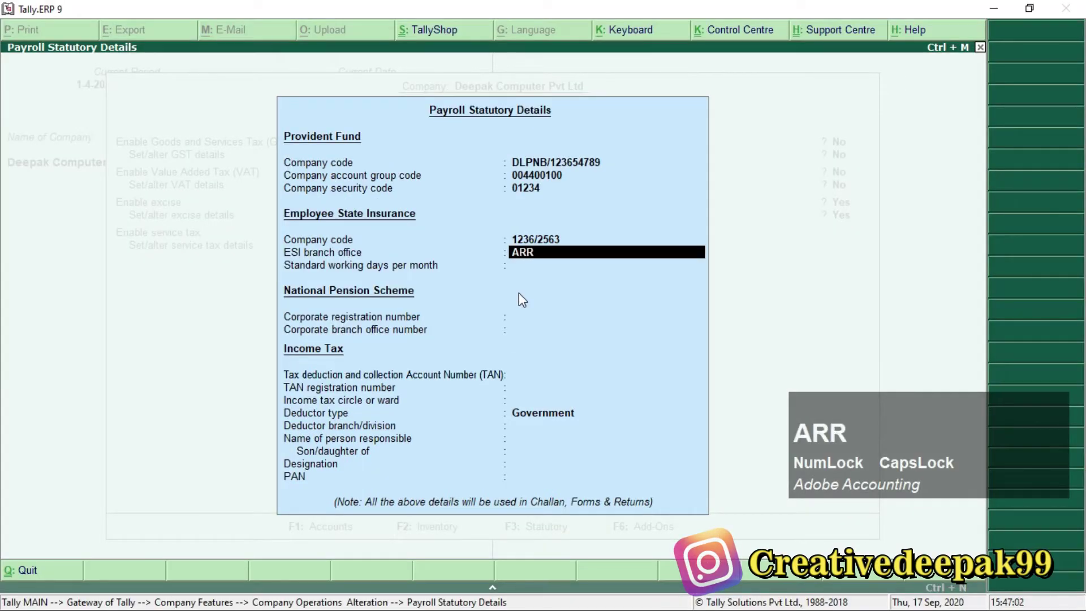
key(BackSpace)
key(BackSpace)
key(BackSpace)
key(Caps_Lock)
text(Arrha)
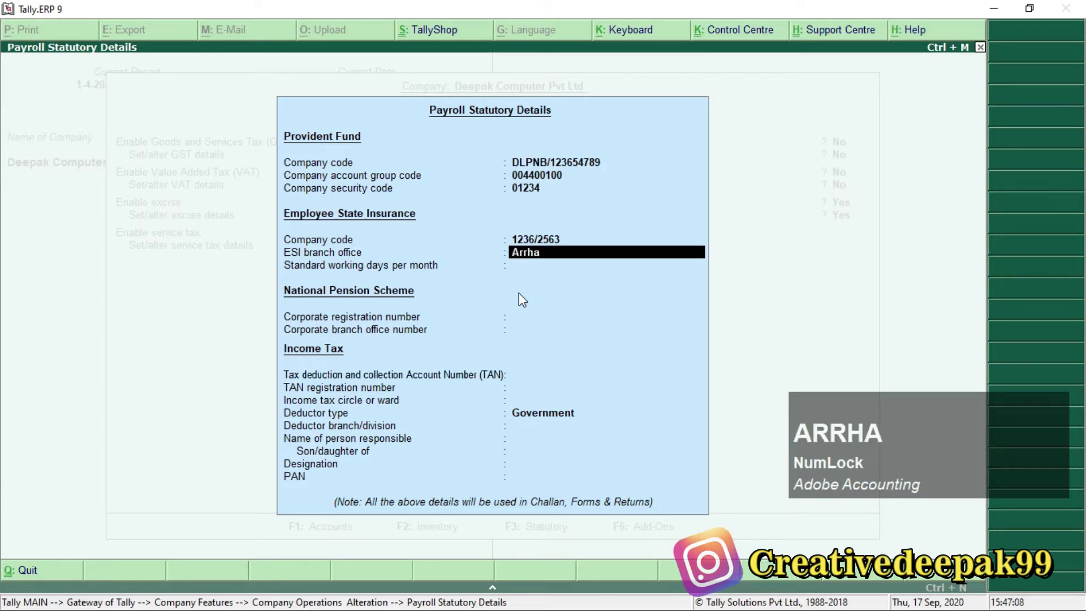
key(BackSpace)
key(BackSpace)
text(ah)
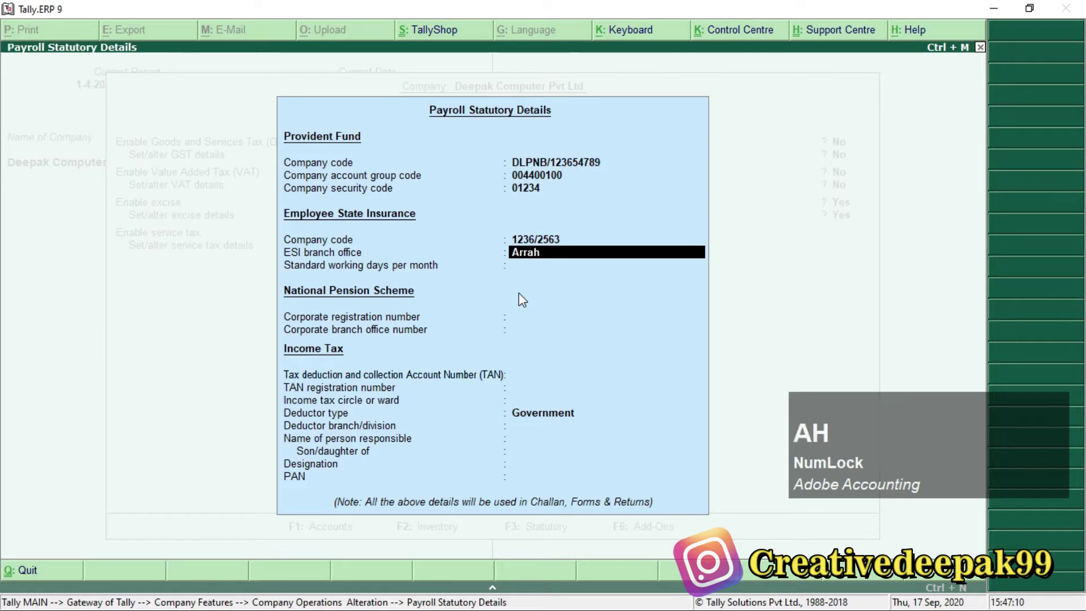
key(Return)
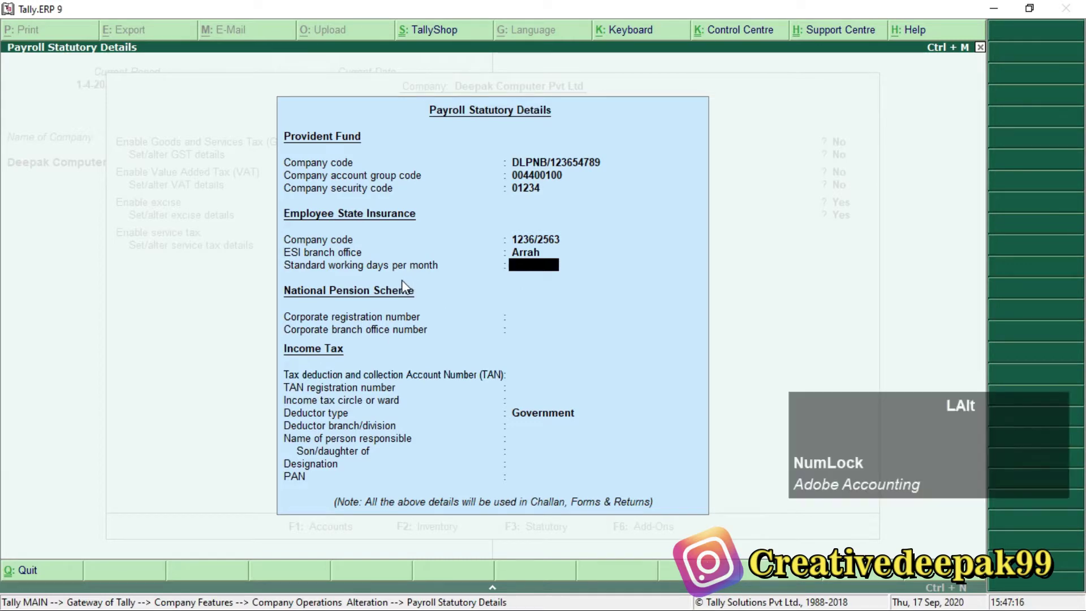
Set standard working days per month to 26.
key(alt+Tab)
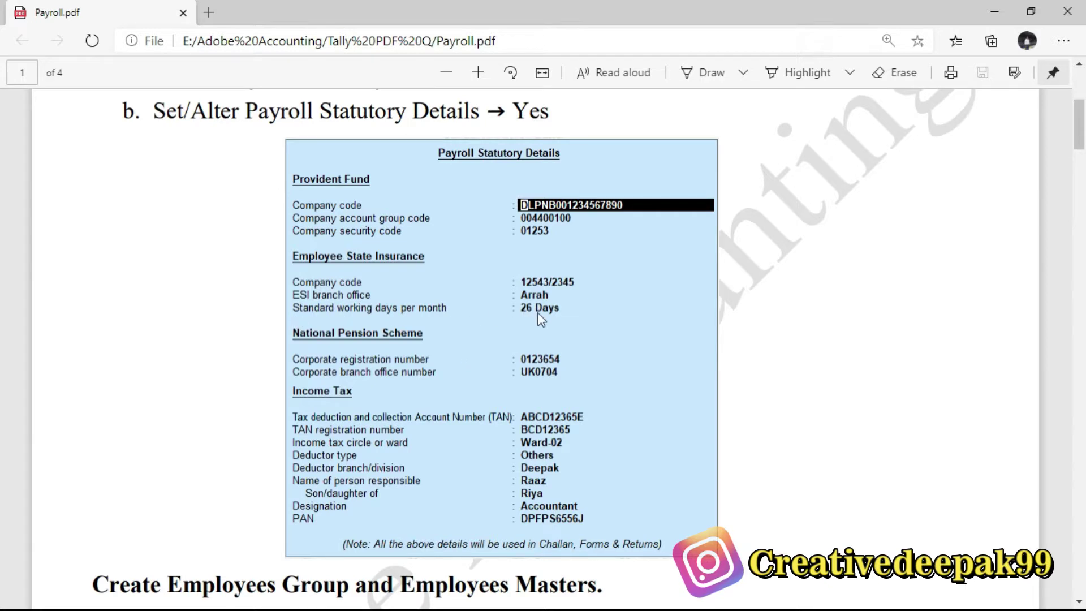
key(alt+Tab)
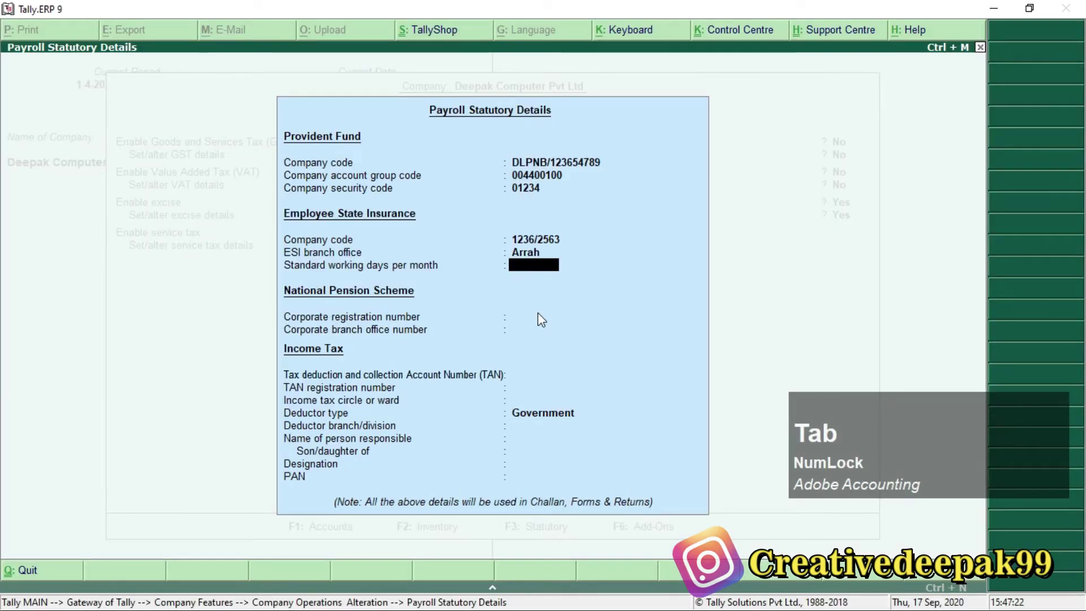
text(2)
key(BackSpace)
text(26)
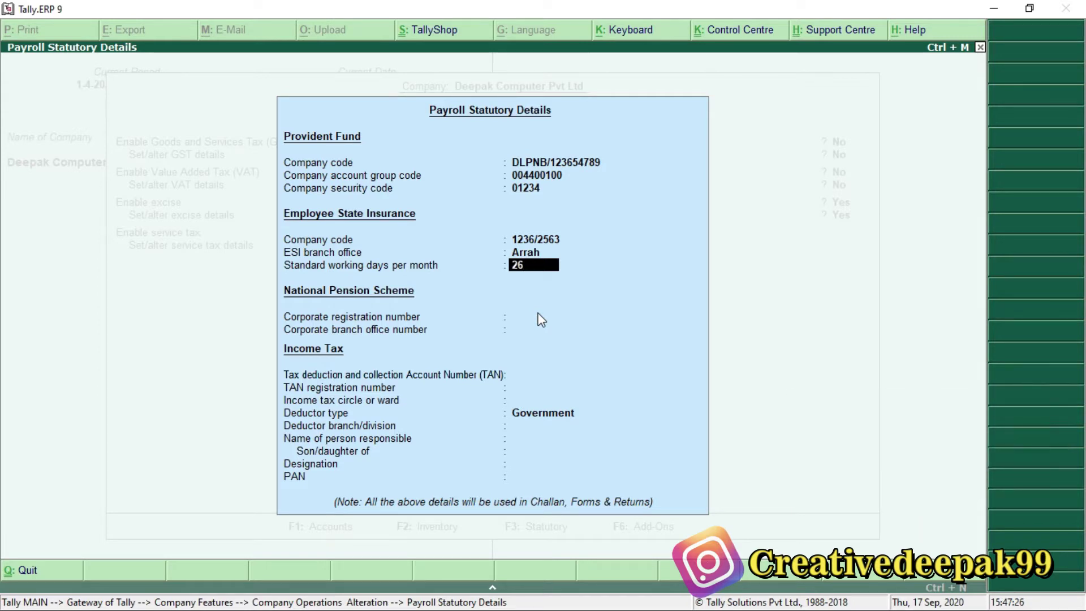
key(Return)
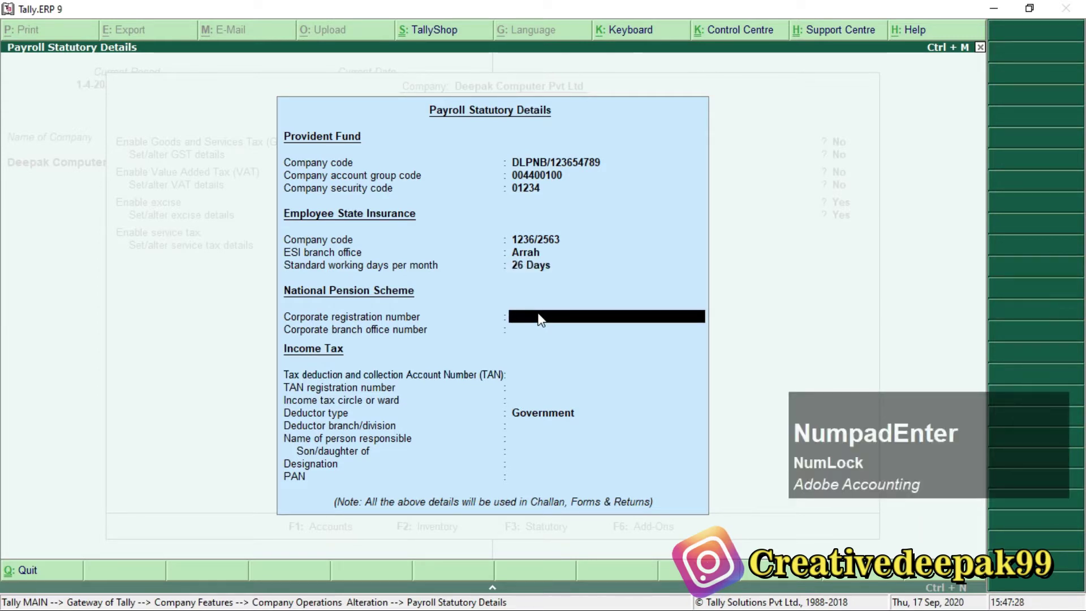
Accept NPS corporate registration number 123654 and enter branch office number BR/25632.
key(alt+Tab)
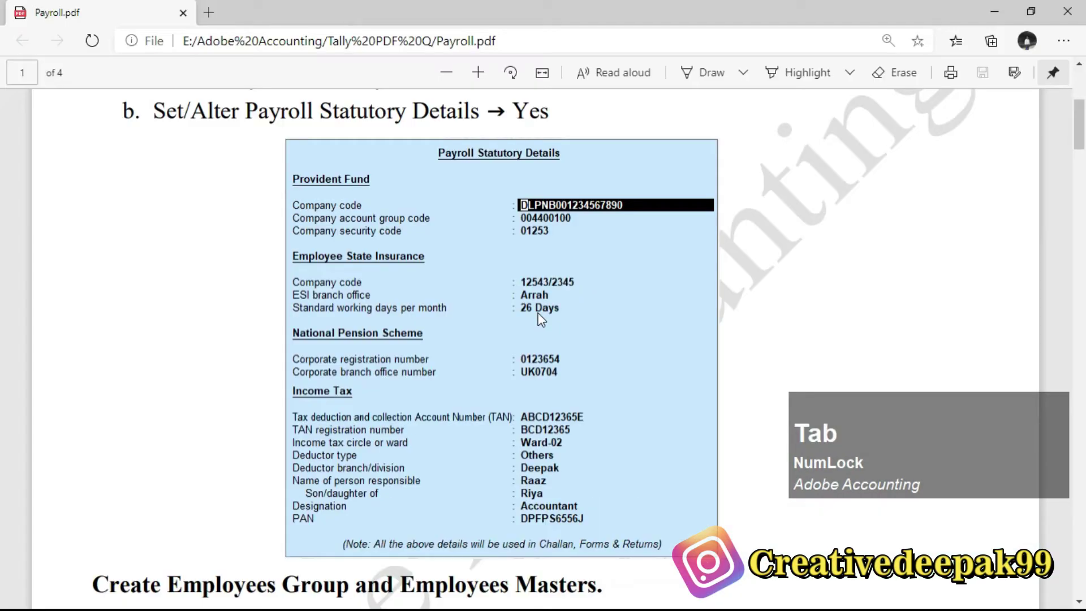
key(alt+Tab)
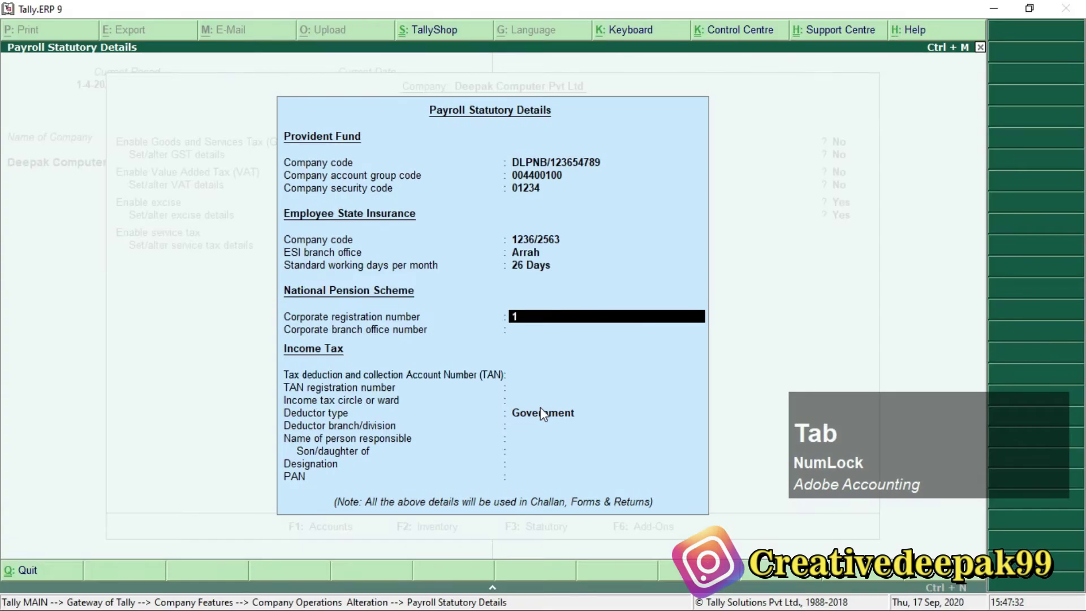
key(Return)
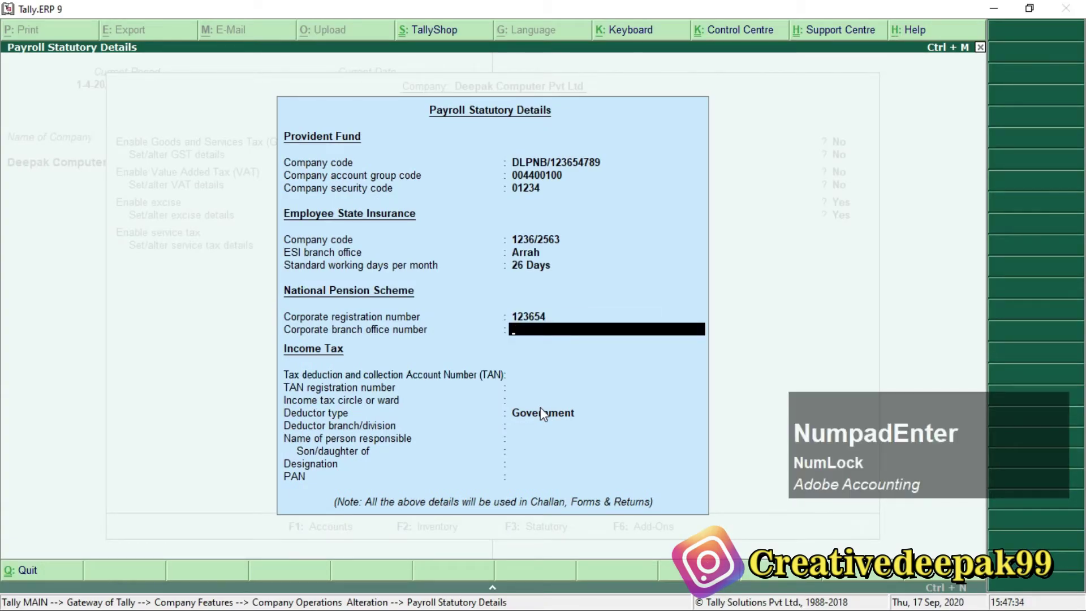
text(BR/25632)
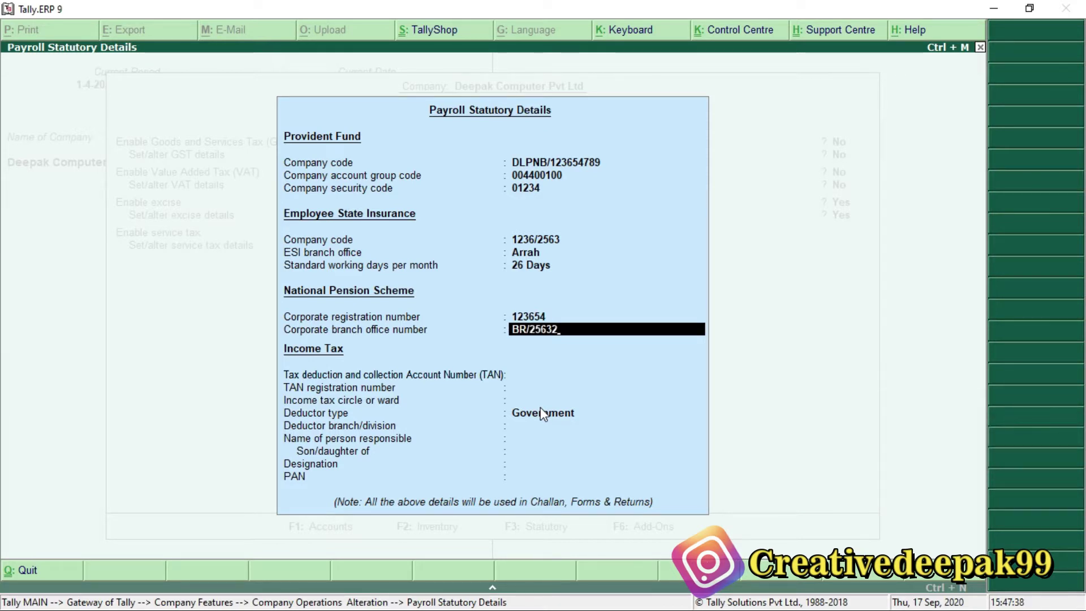
key(Return)
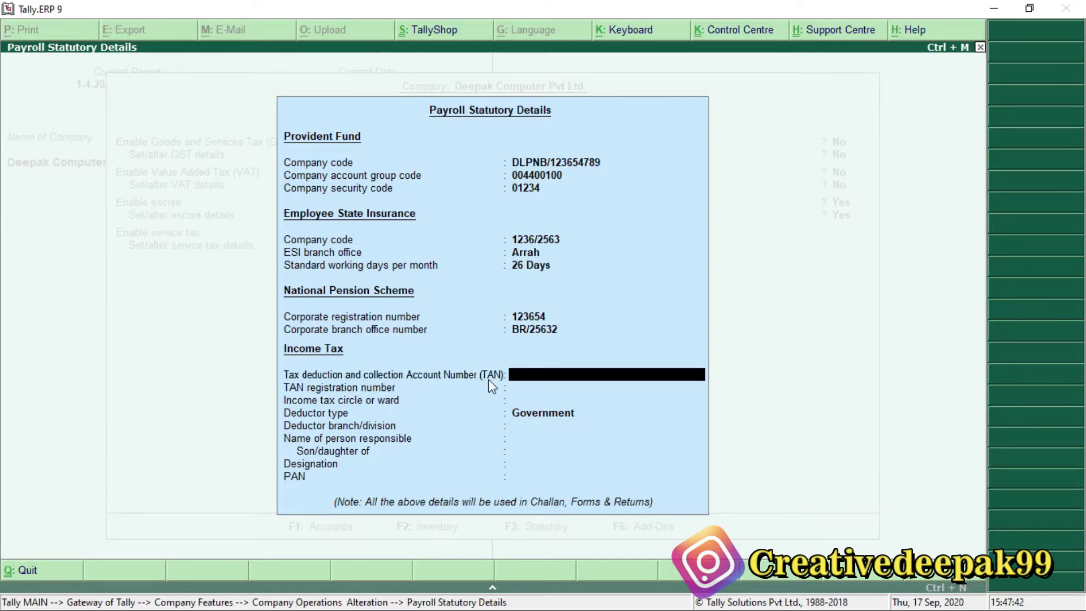
Look up the income tax TAN in the reference PDF and enter it.
key(alt+Tab)
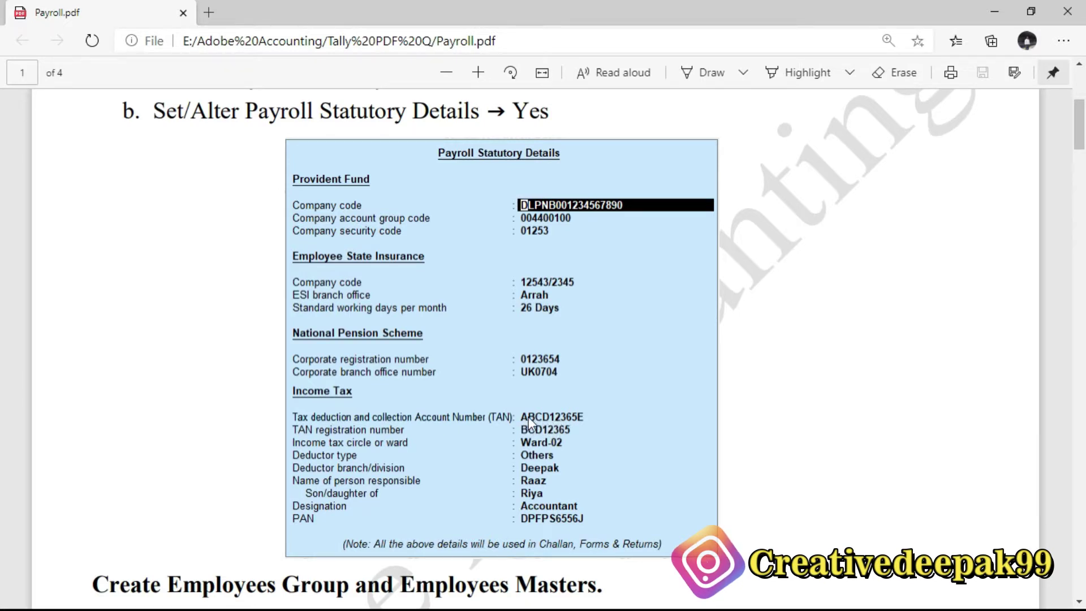
key(ctrl)
key(alt+Tab)
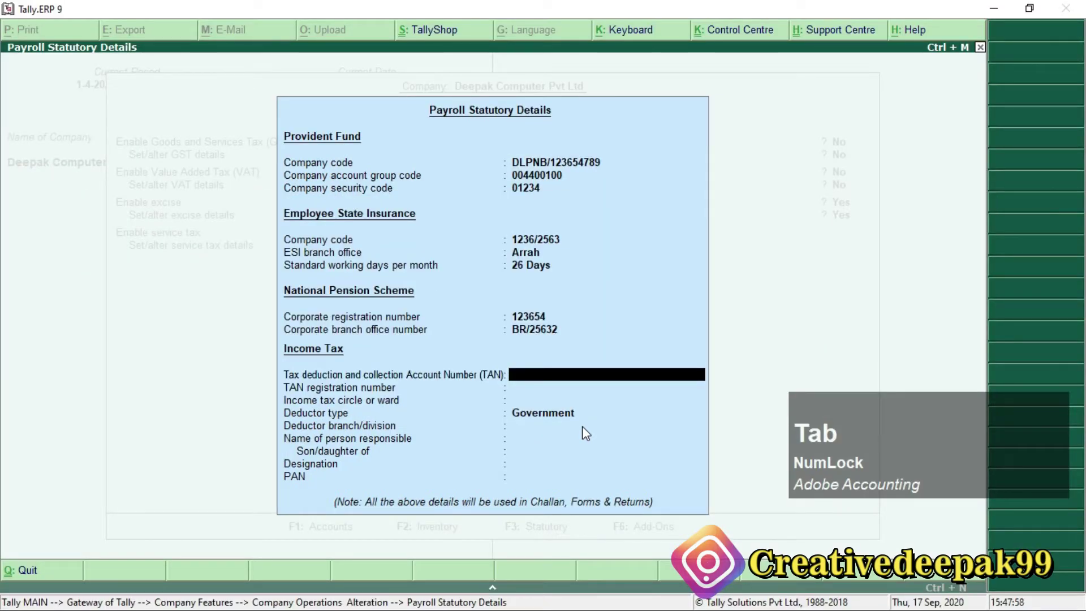
text(ASDF14523)
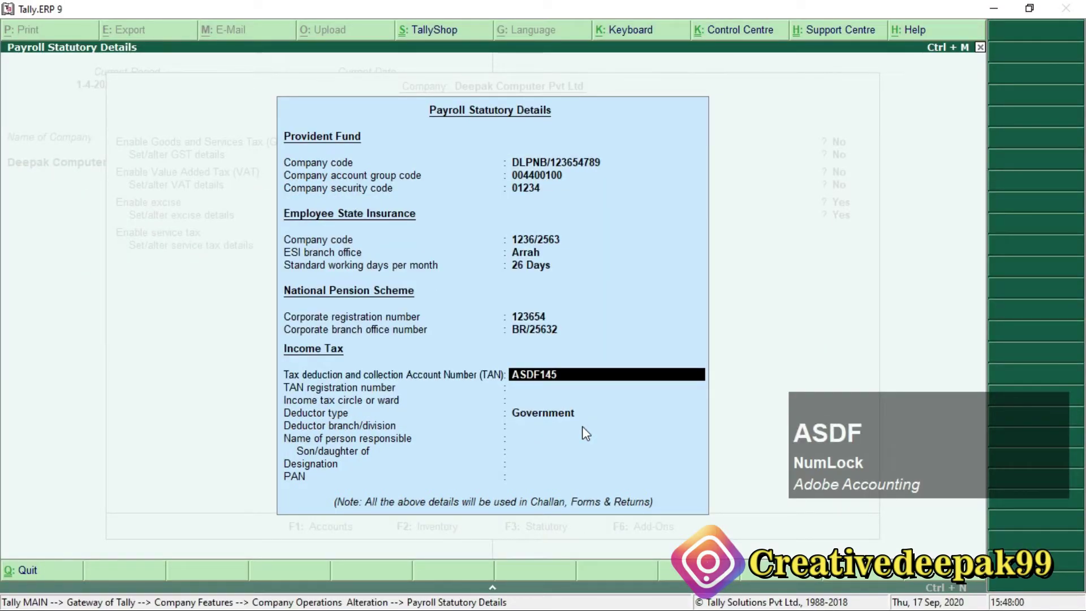
text(F)
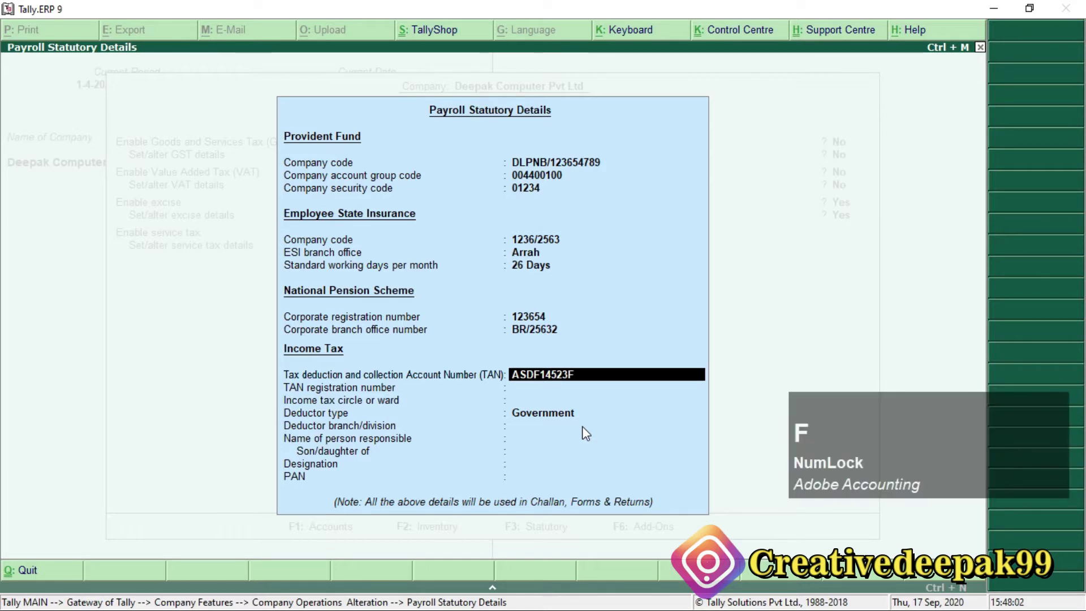
key(Return)
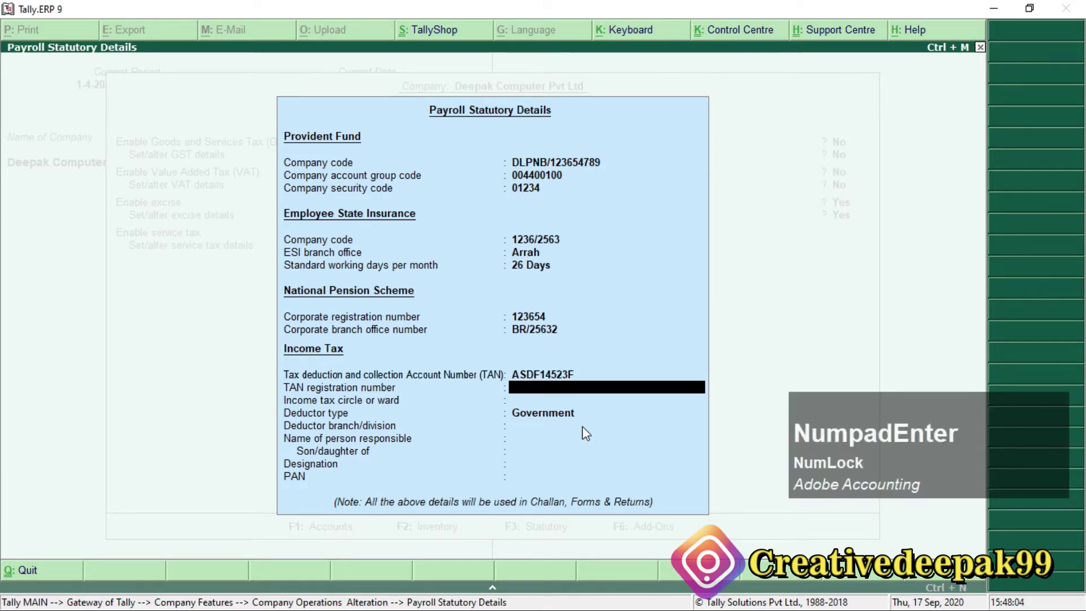
Enter the TAN registration number and income tax ward Ward-02, then move to Others deductor type.
key(alt+Tab)
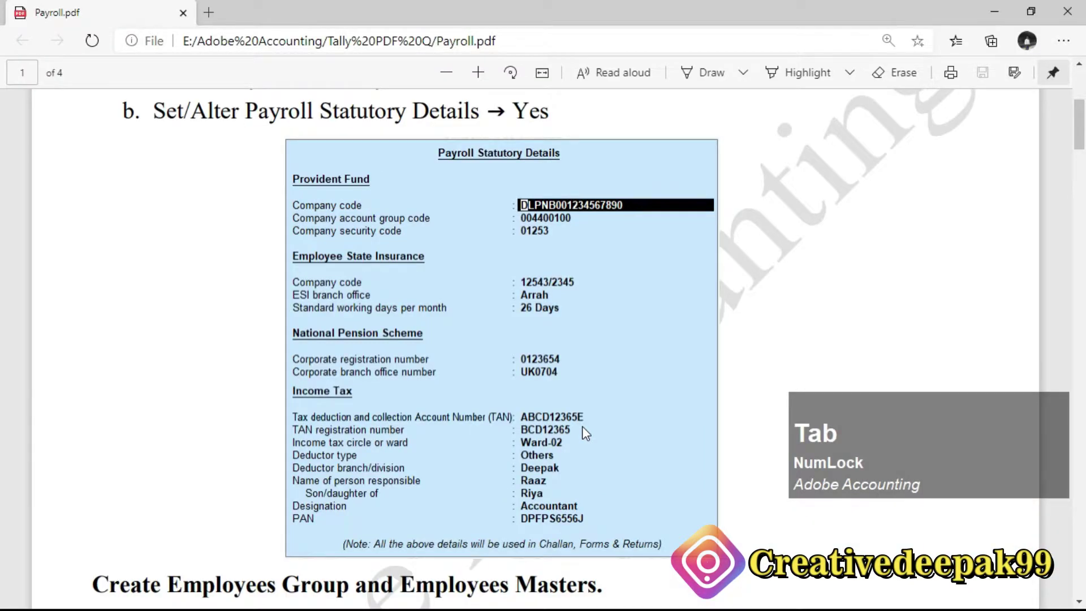
key(alt+Tab)
text(BG253541)
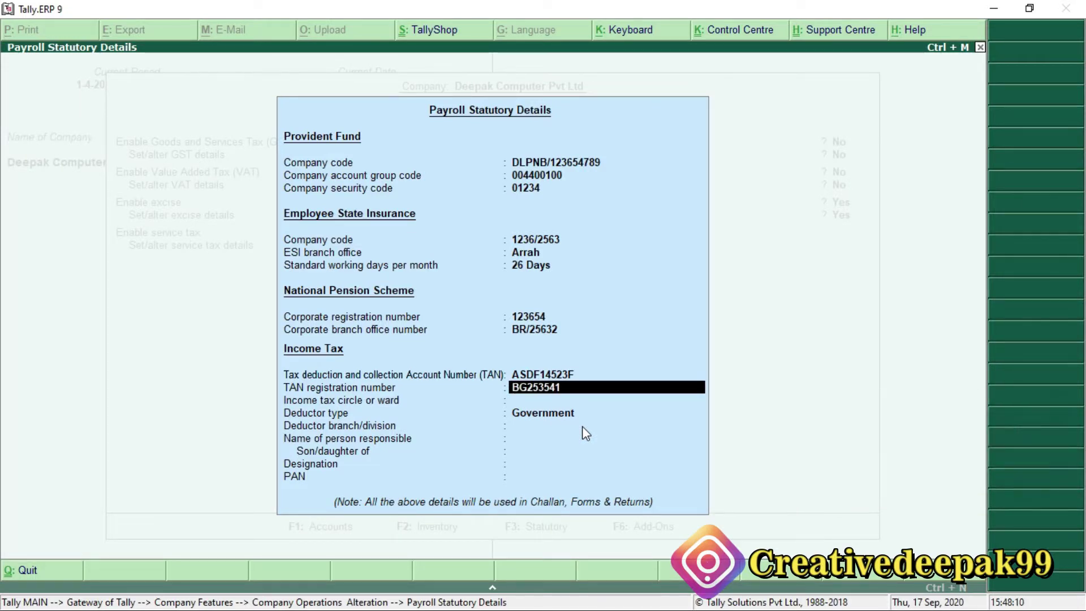
key(Return)
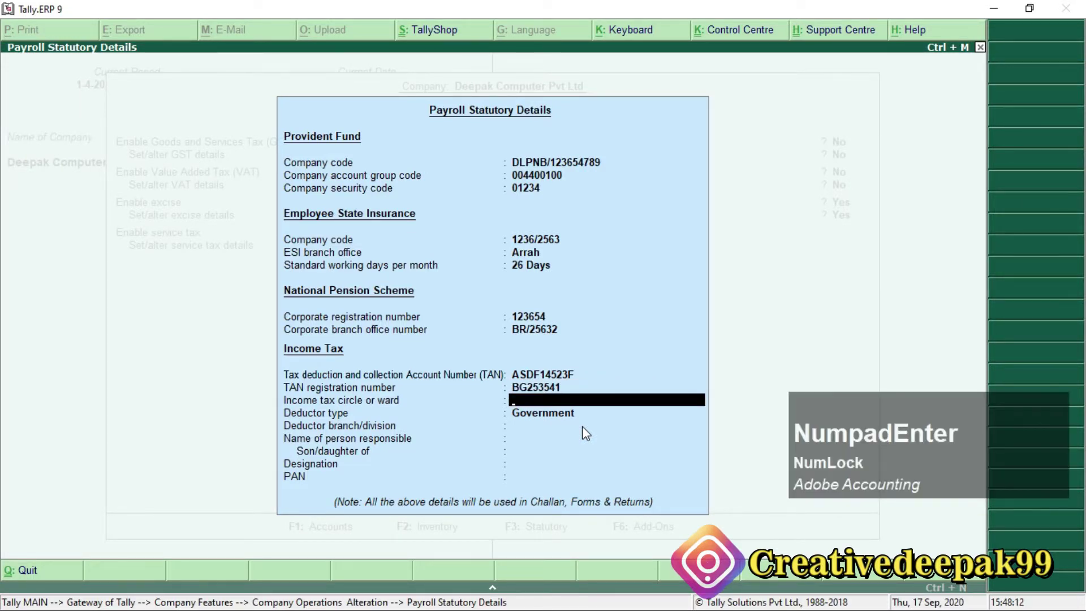
key(alt+Tab)
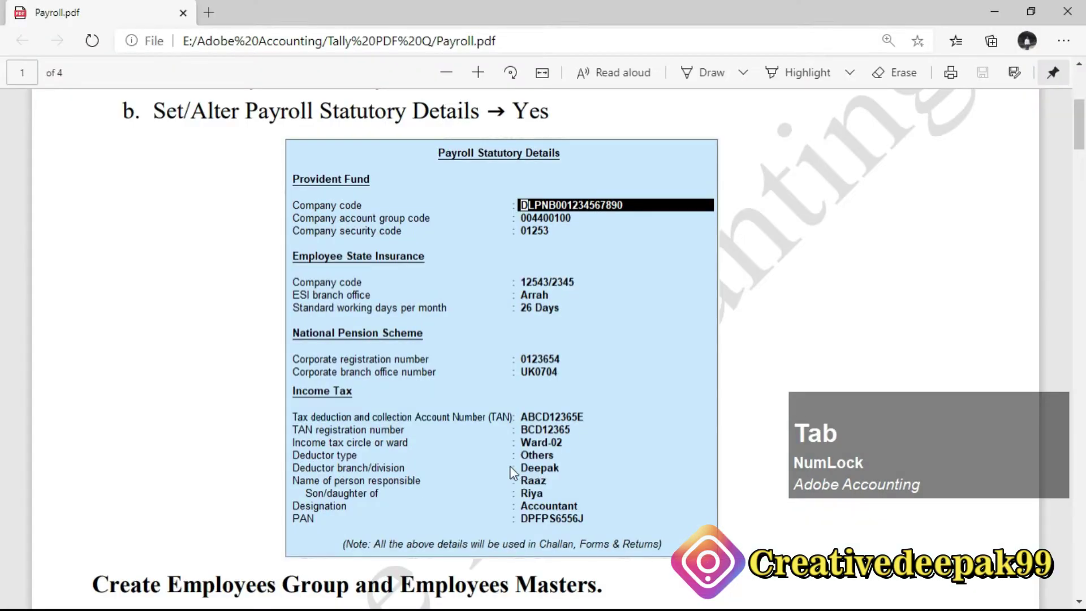
key(alt+Tab)
text(War)
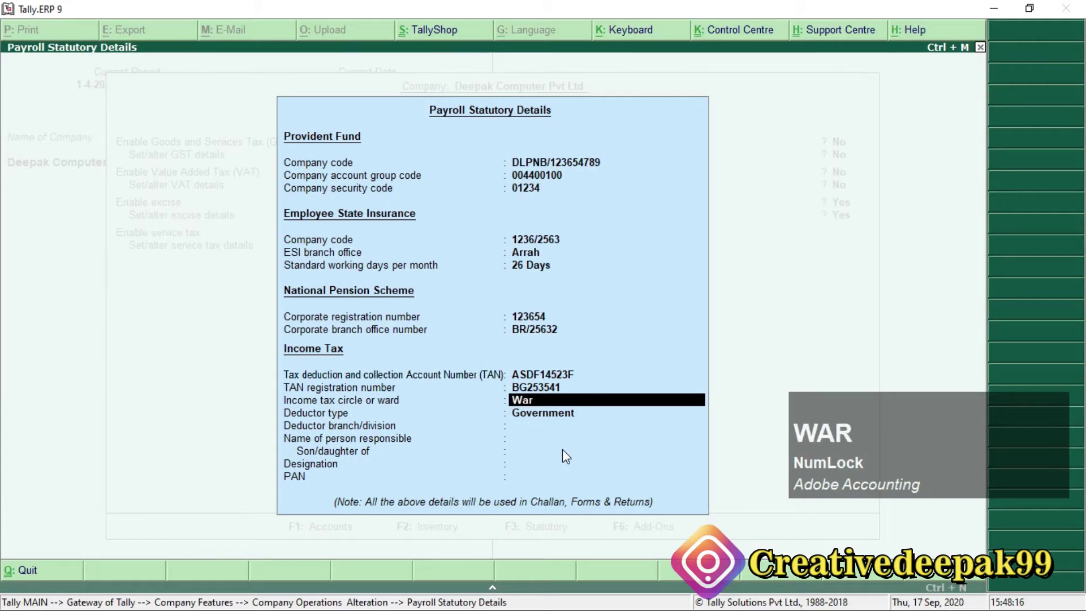
text(d-02)
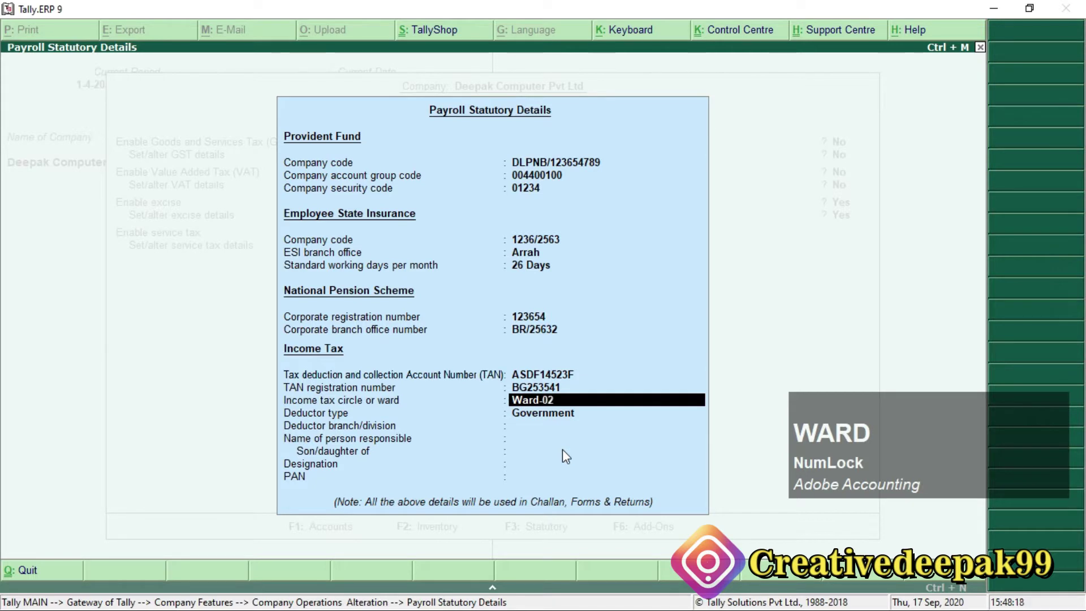
key(Return)
key(Down)
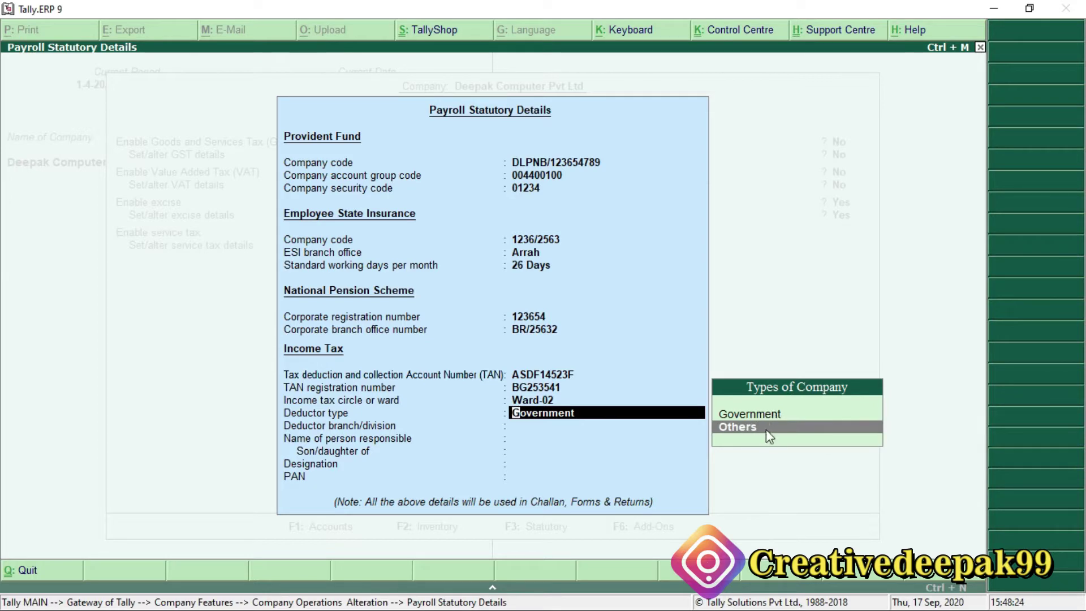
Set deductor type Others, then fill the deductor branch, responsible person's name and parent's name.
key(Return)
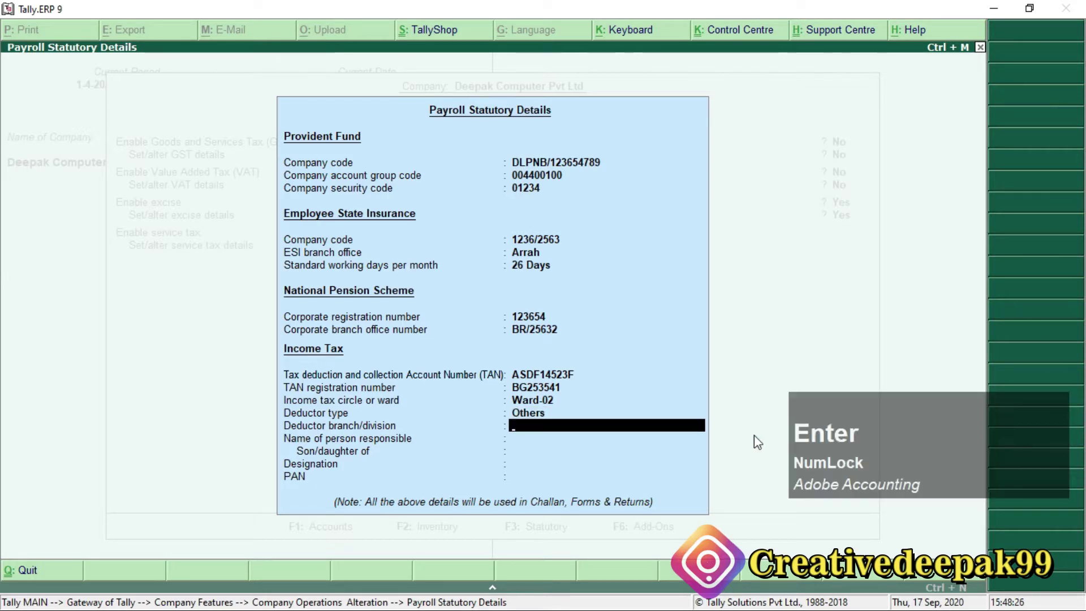
key(alt+Tab)
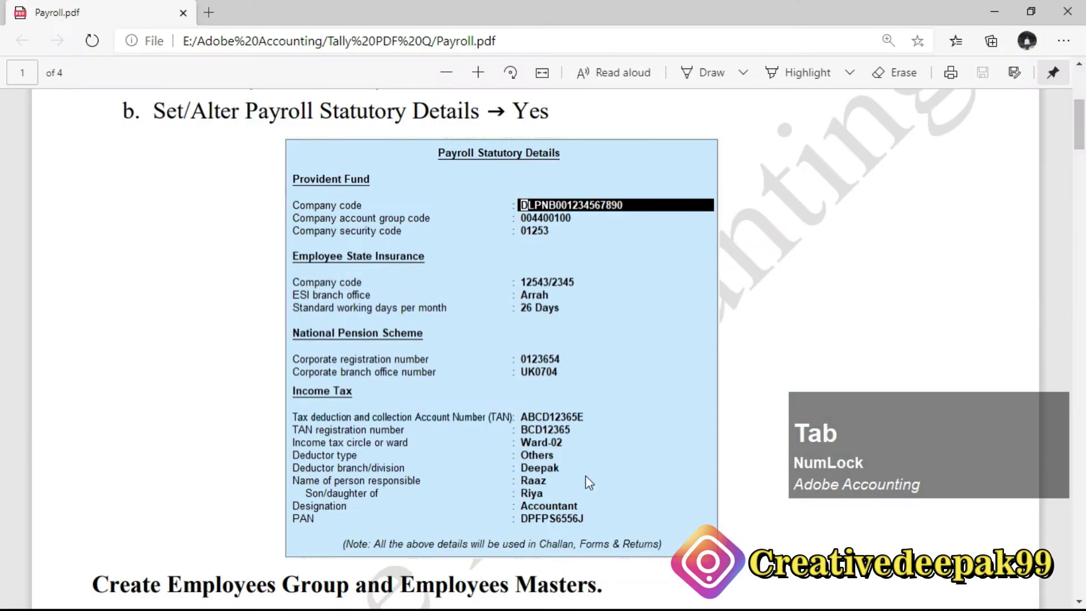
key(alt+Tab)
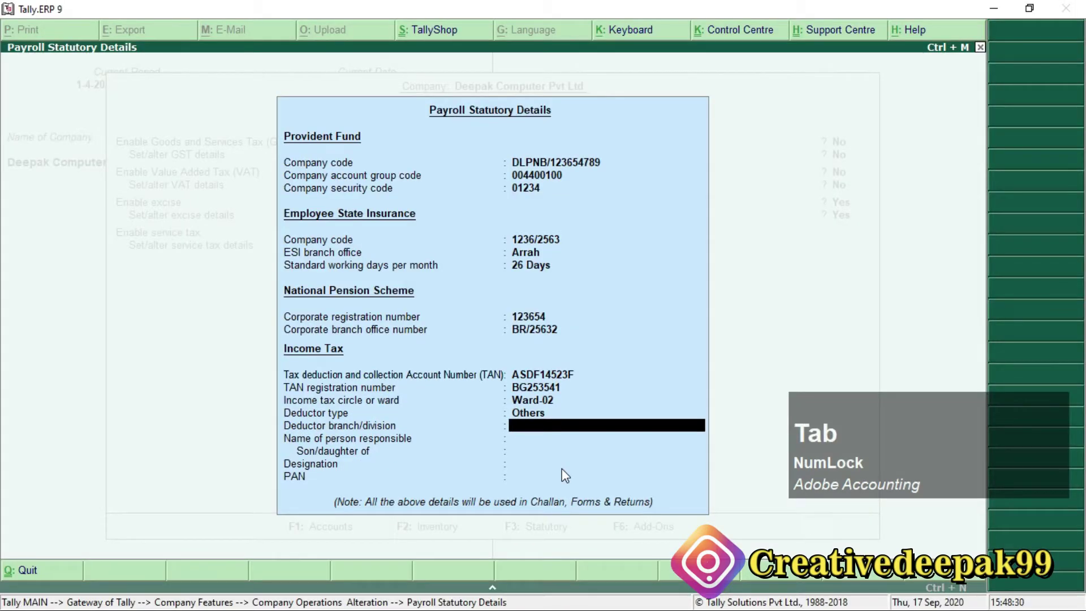
text(Deepak)
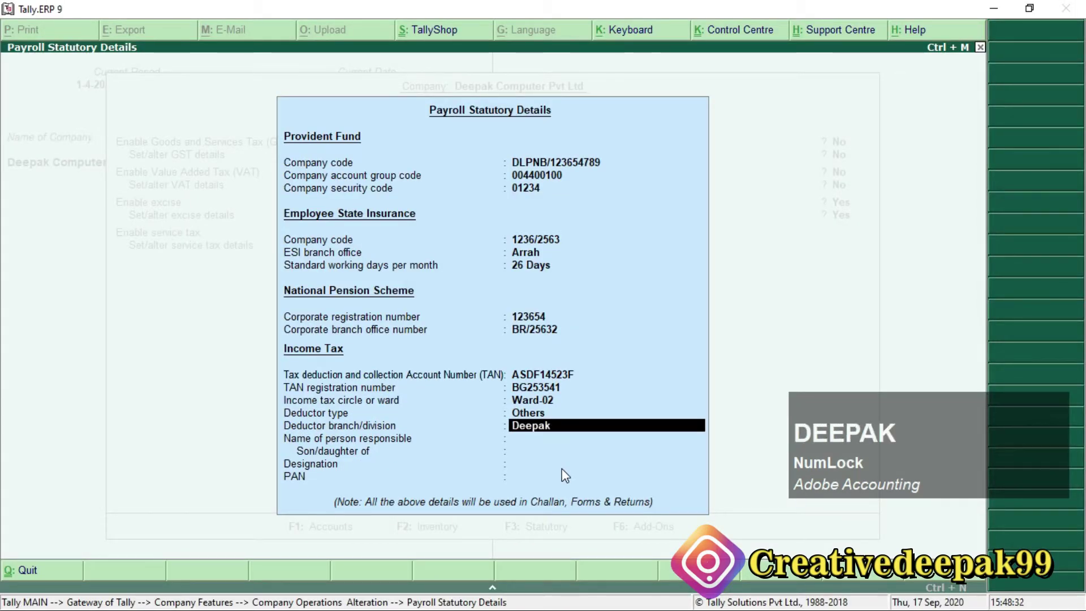
key(Return)
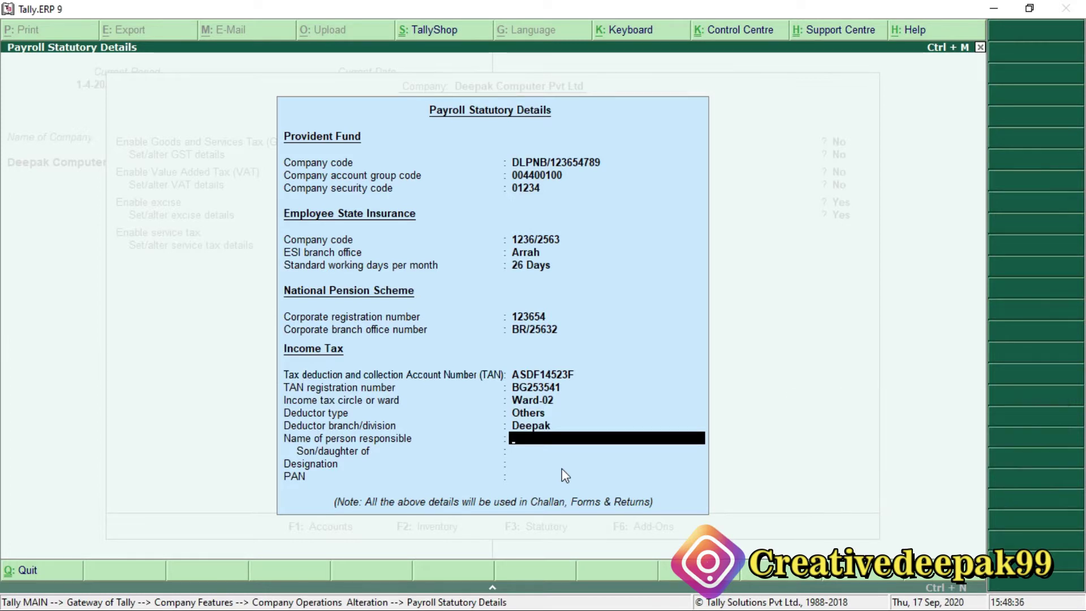
text(Raaj)
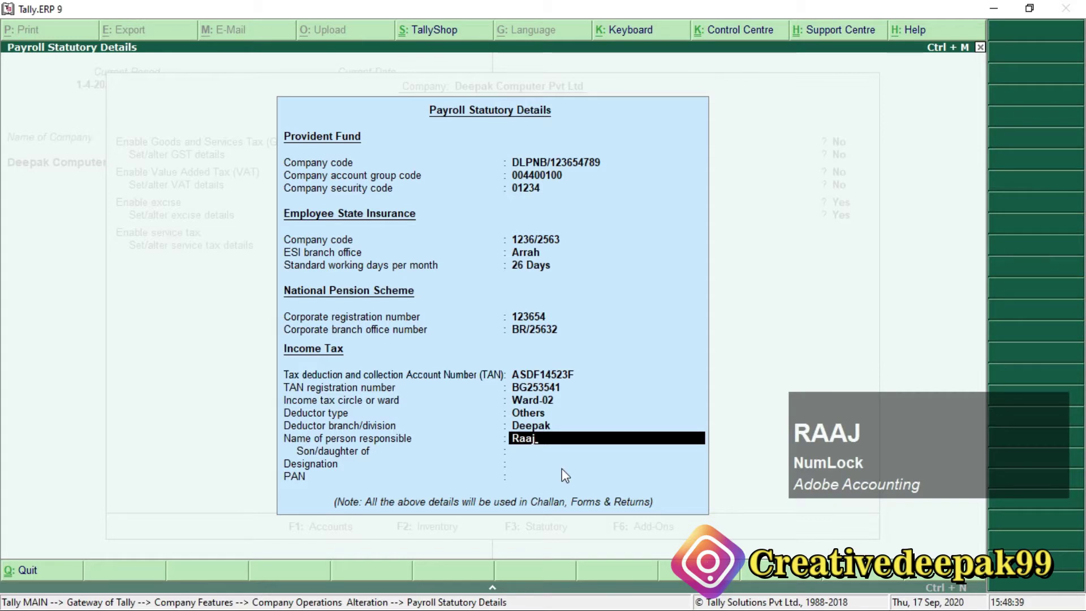
key(Return)
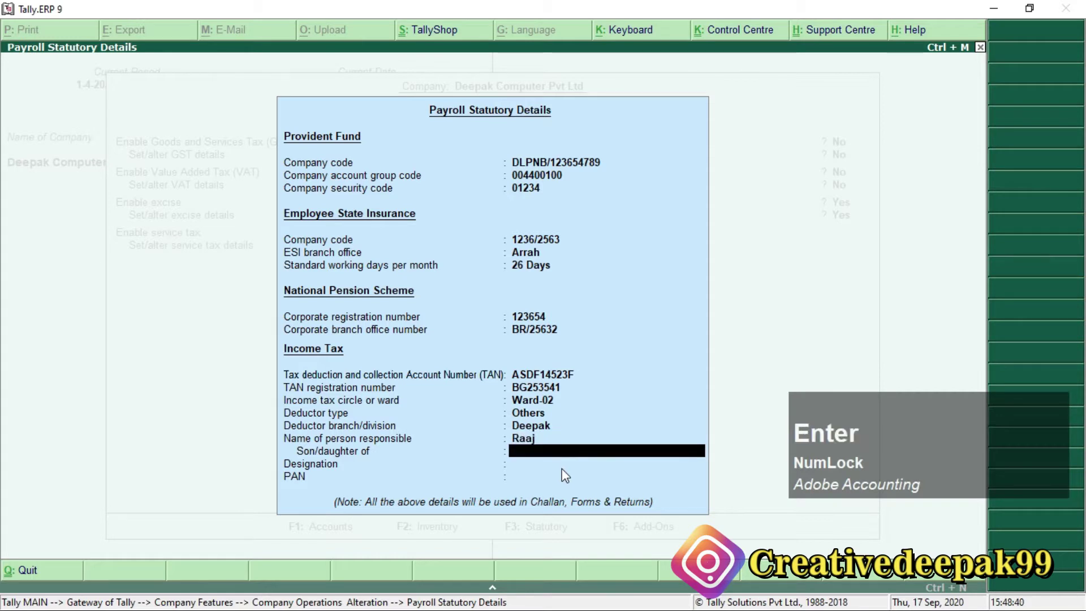
text(Radhe)
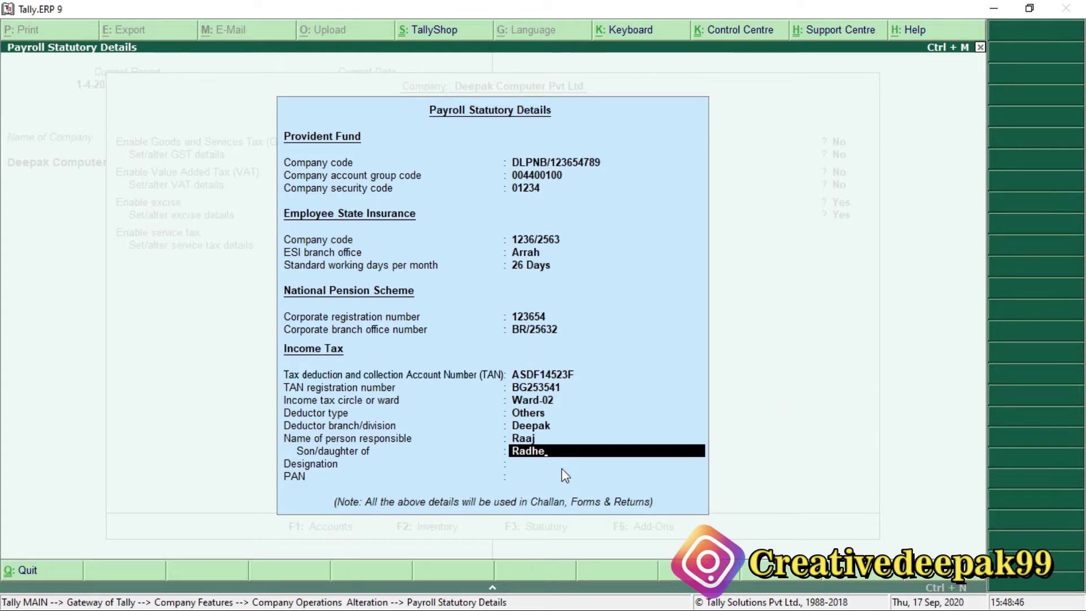
key(Return)
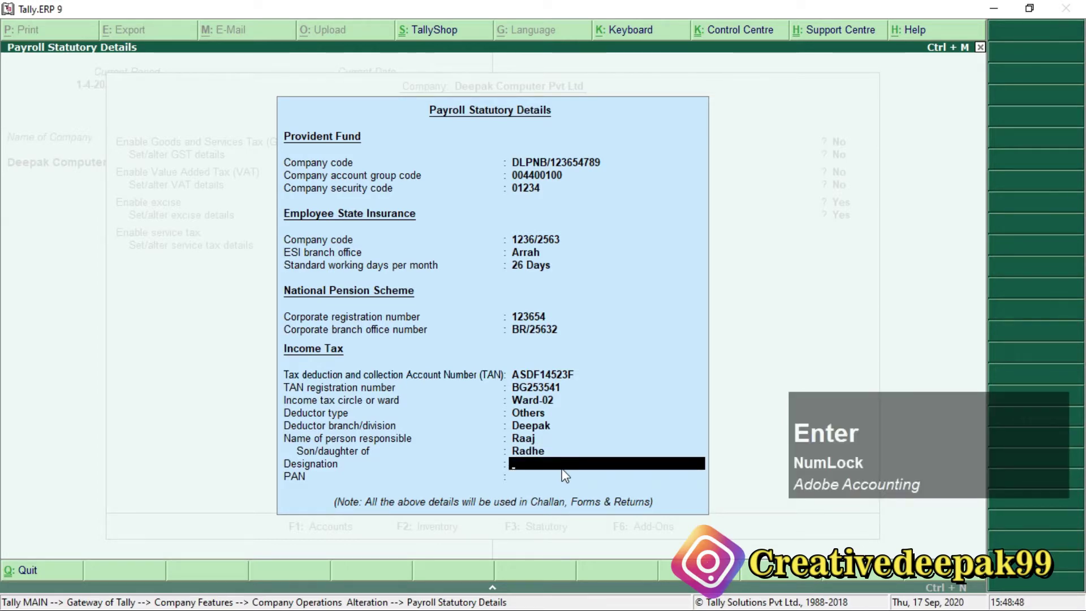
Enter designation Accountant and the PAN from the reference PDF, then accept the company alteration.
key(alt+Tab)
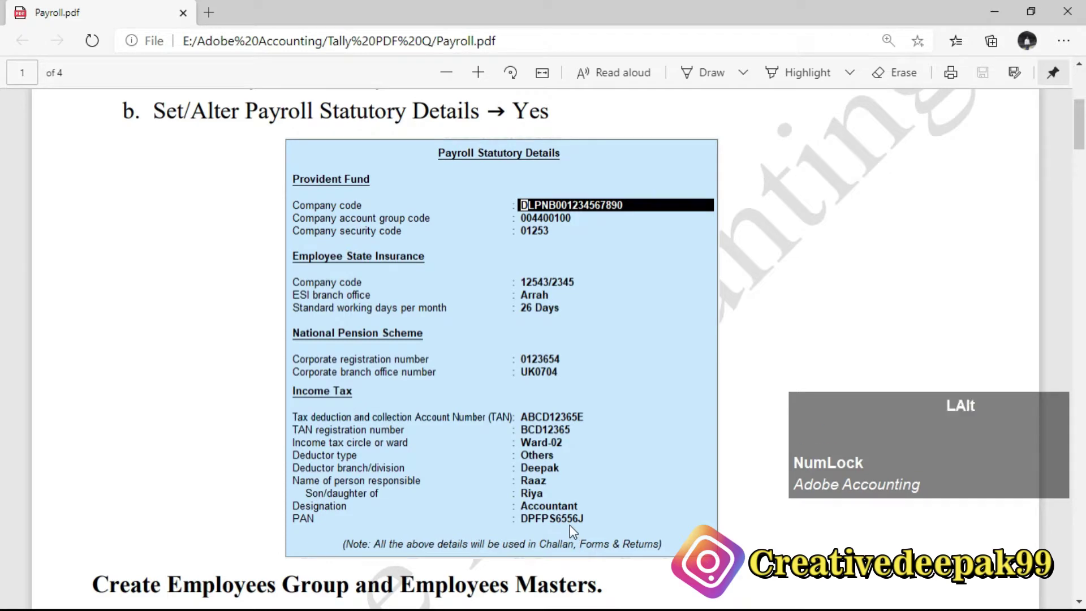
key(alt+Tab)
text(Accountant)
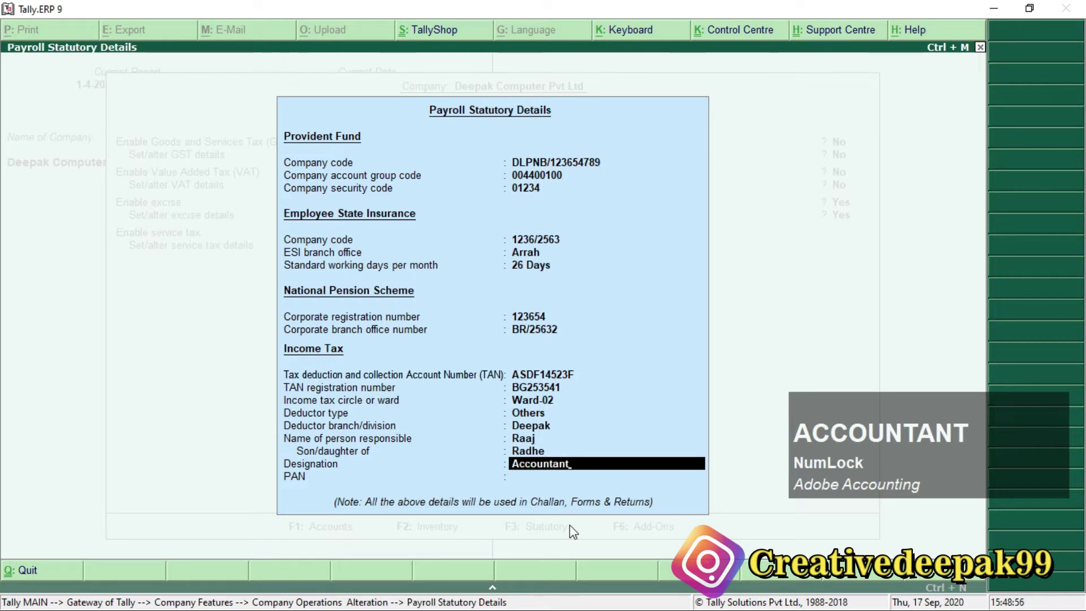
key(Return)
key(alt+Tab)
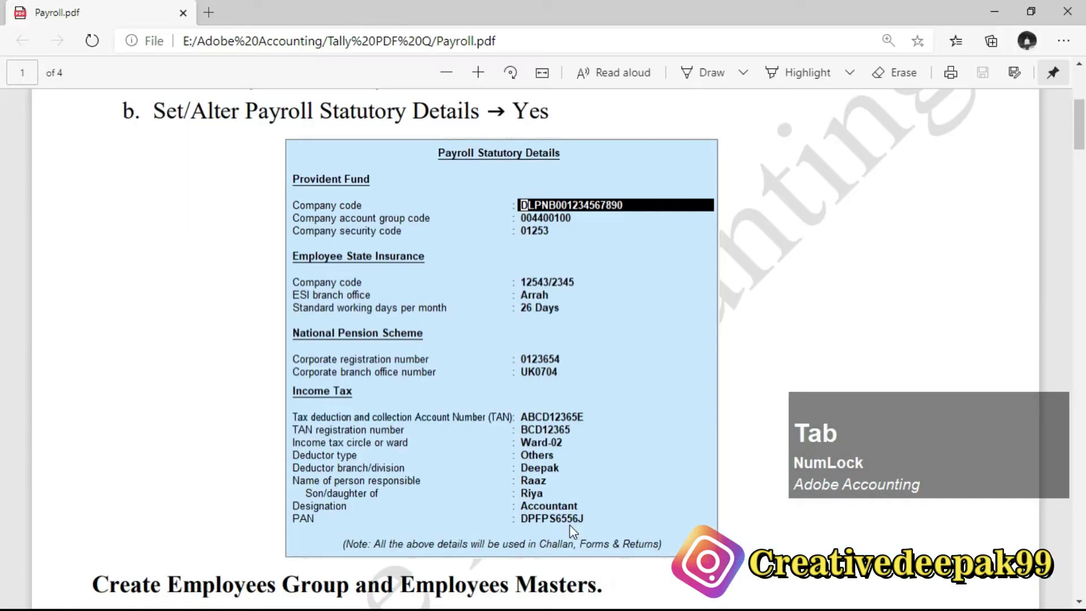
key(alt+Tab)
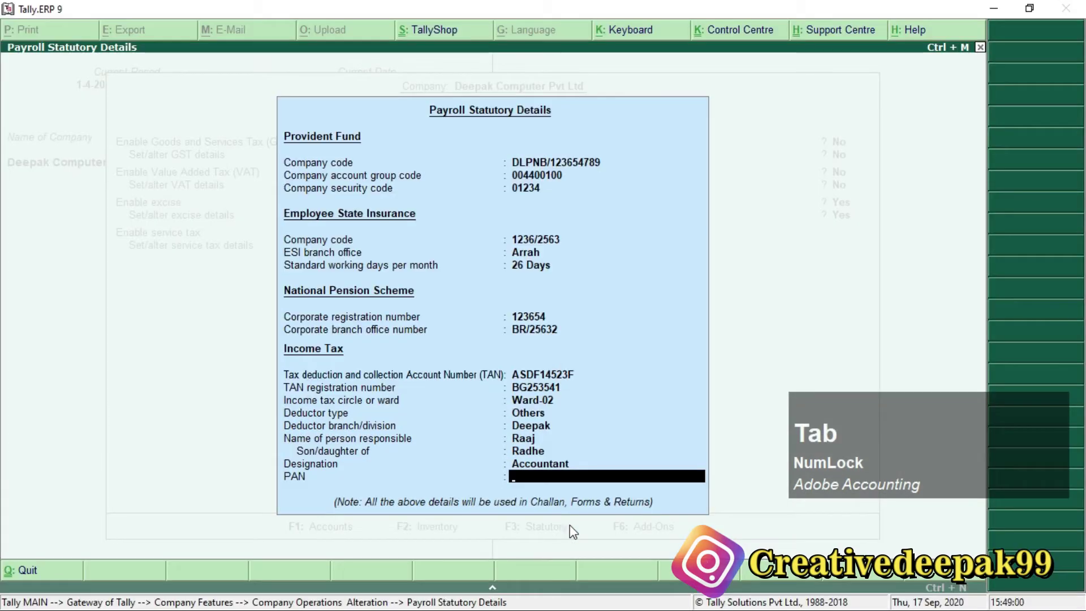
key(alt+Tab)
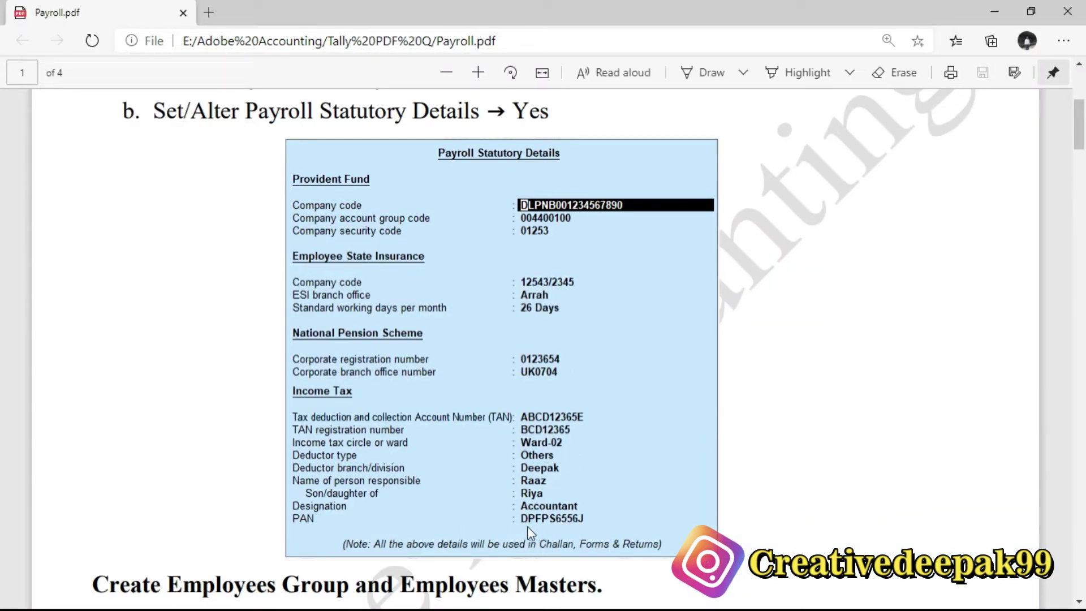
click(542, 525)
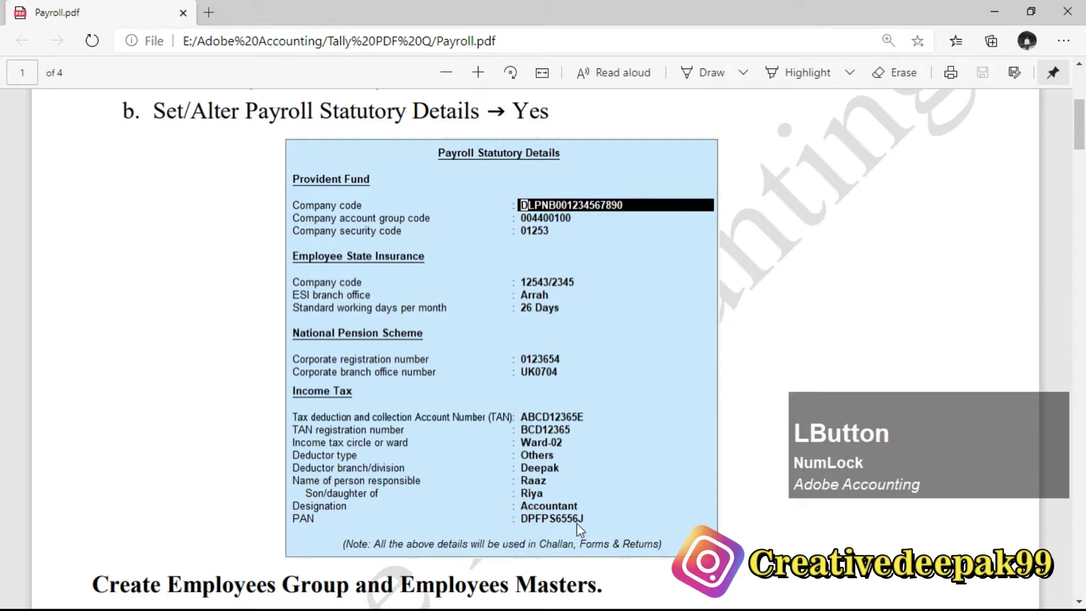
key(alt+Tab)
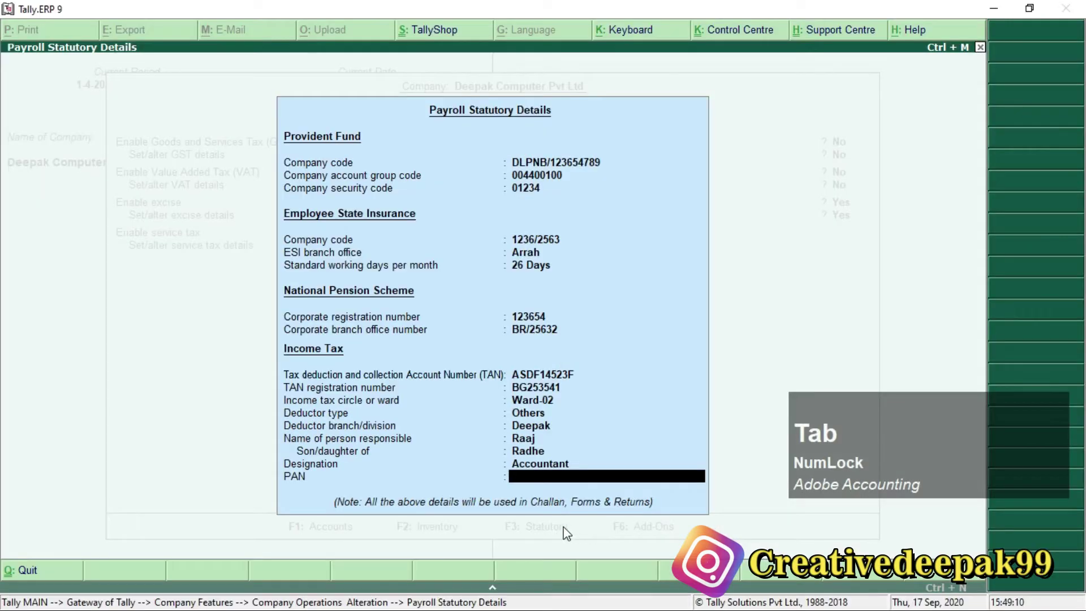
text(ASD)
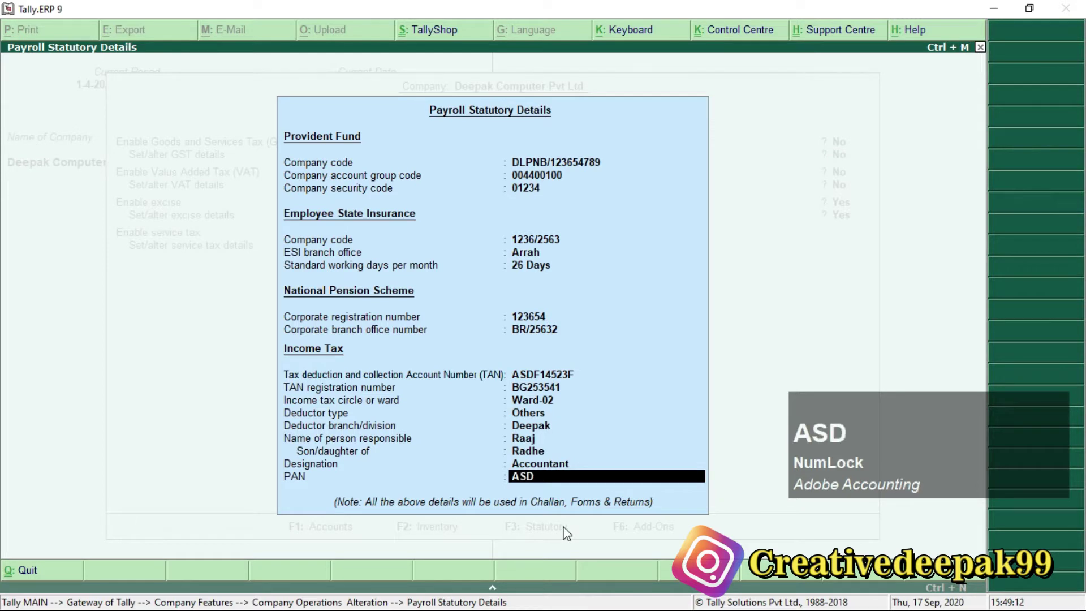
text(FG2563K)
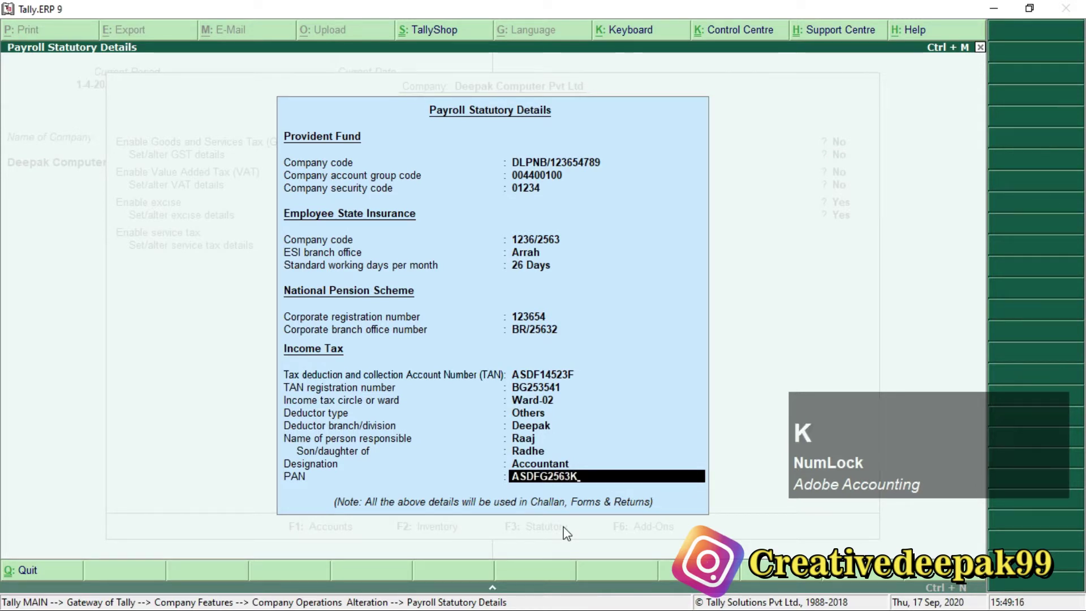
key(Return)
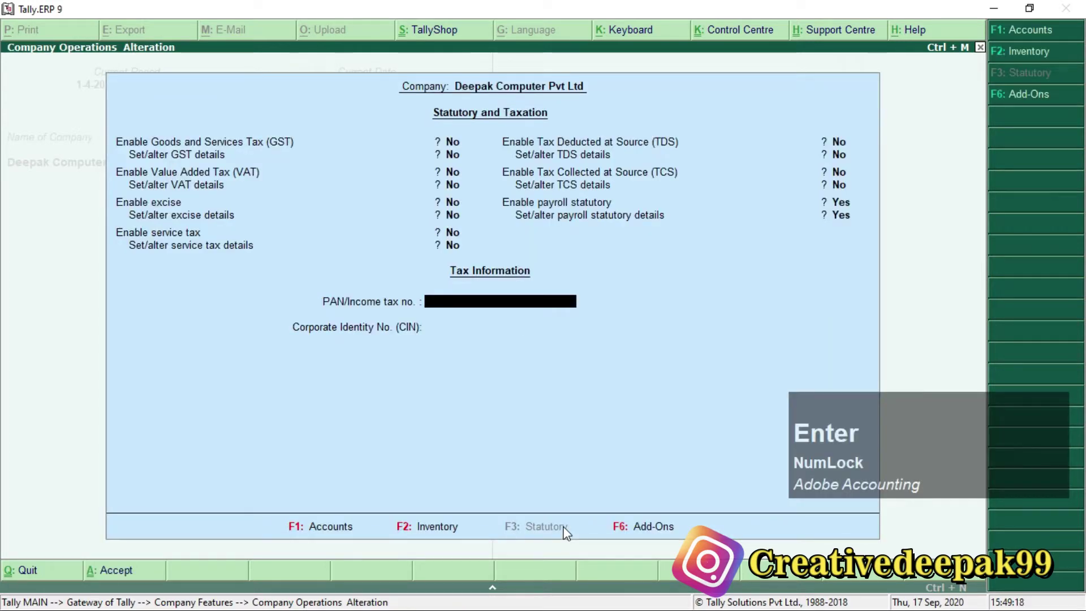
key(Return)
key(Return)
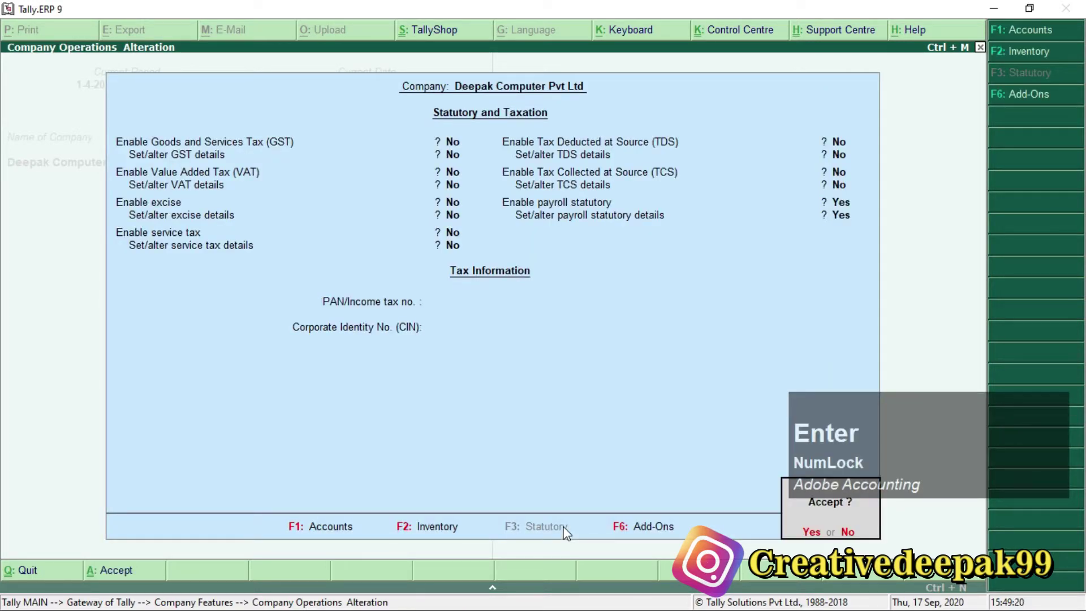
key(Return)
key(Escape)
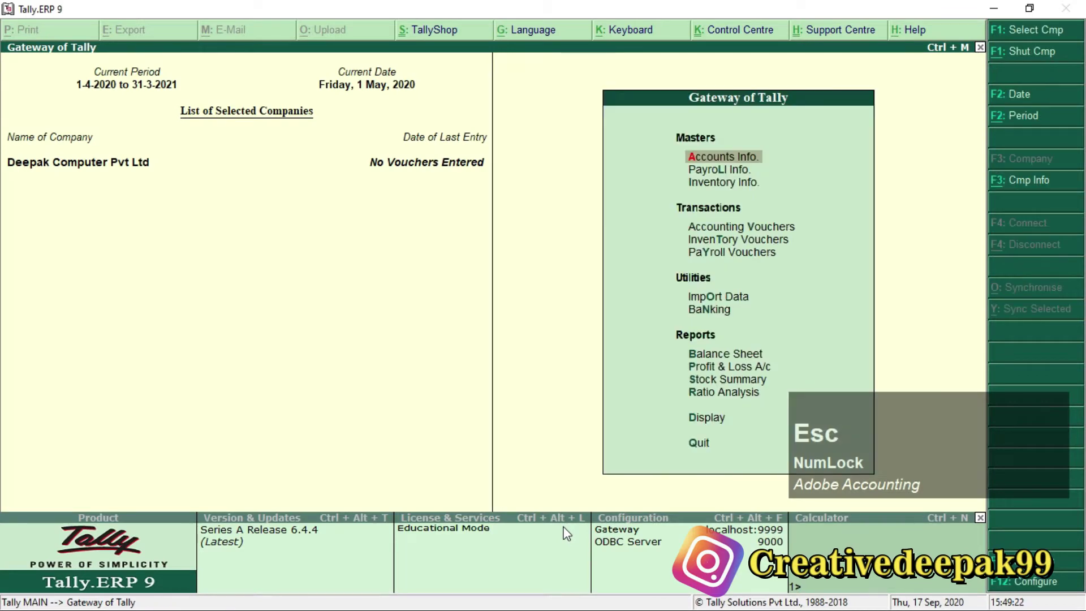
key(alt+Tab)
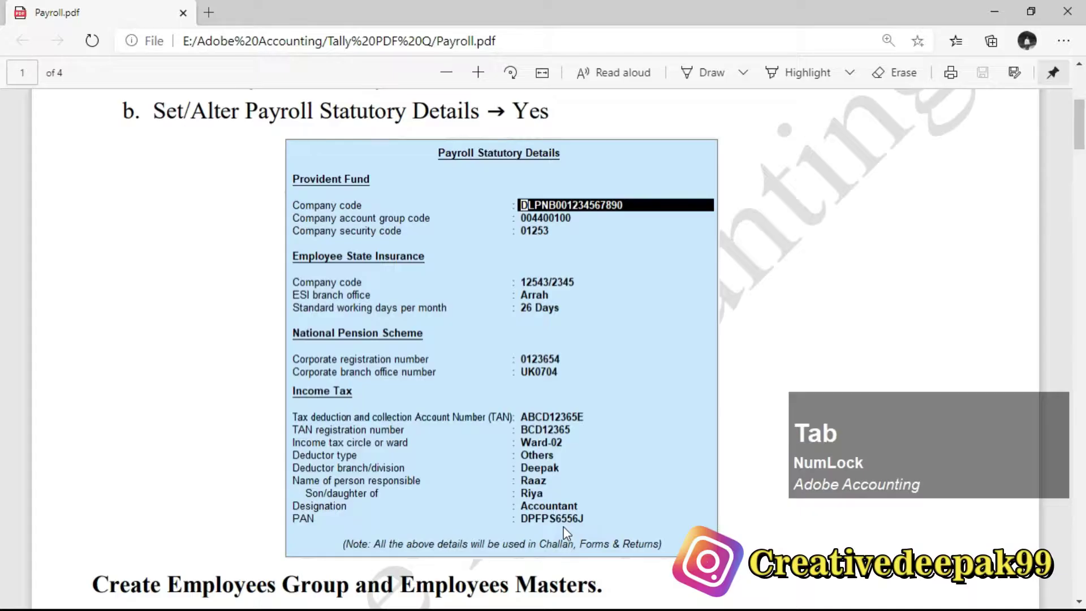
scroll(528, 402, down, 5)
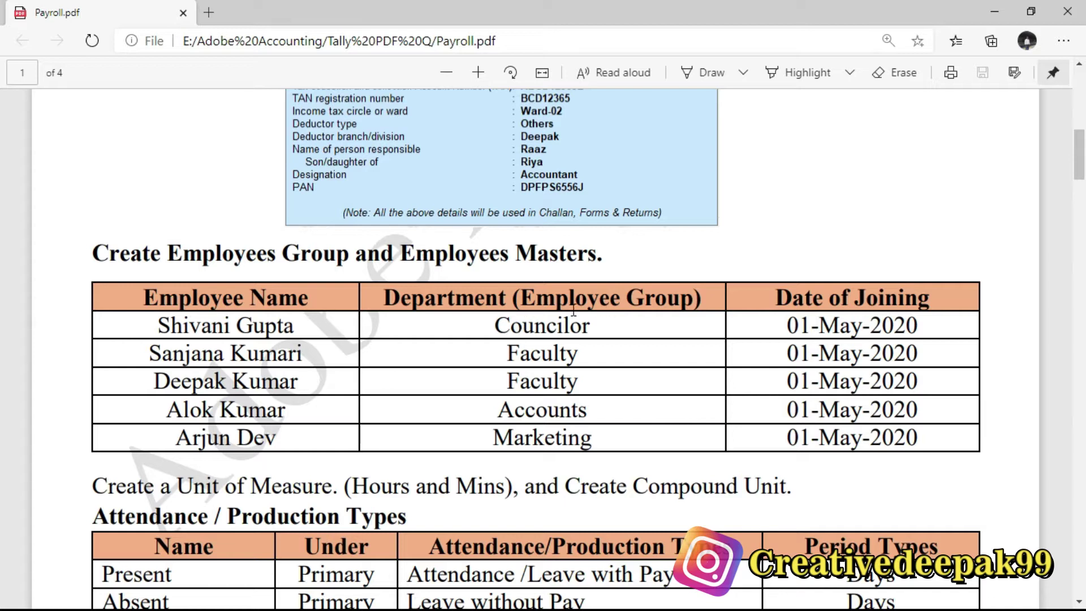
drag(513, 297, 693, 298)
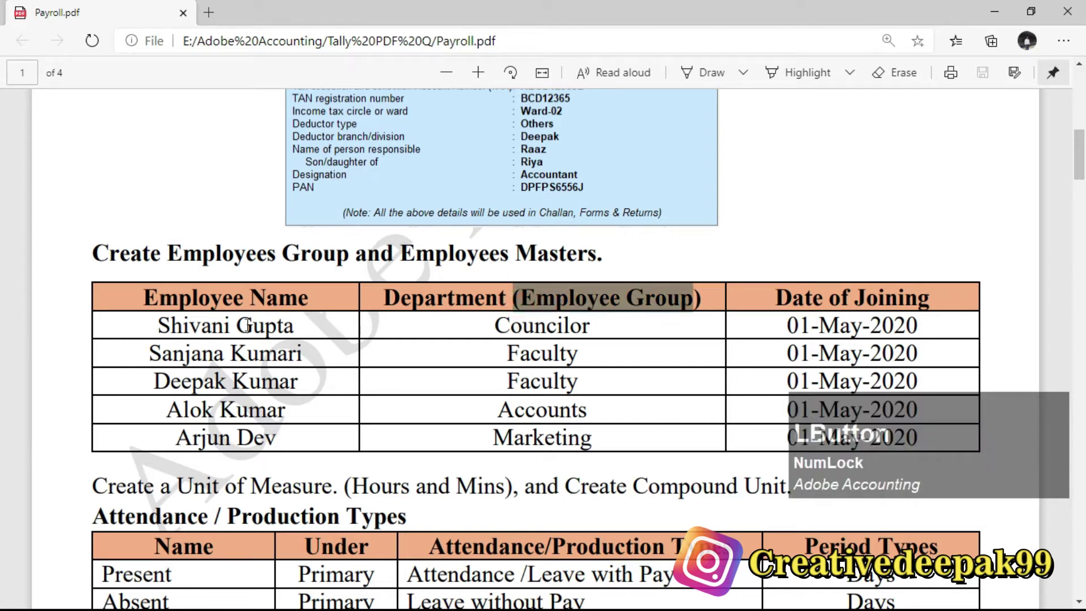
drag(145, 298, 306, 297)
drag(500, 298, 687, 298)
drag(502, 297, 681, 297)
drag(157, 306, 304, 324)
click(598, 309)
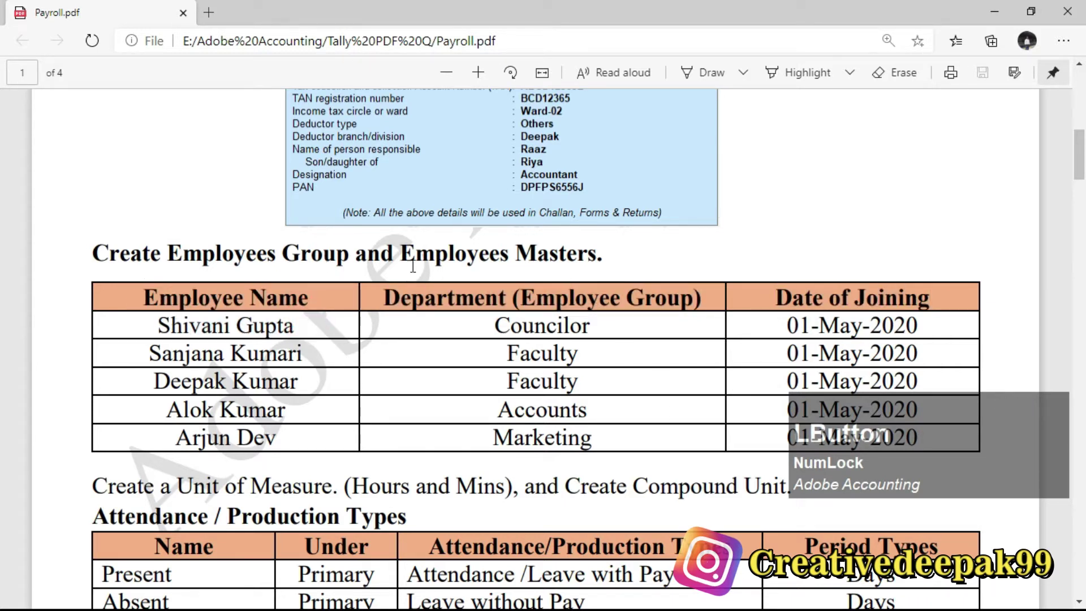
drag(170, 249, 356, 281)
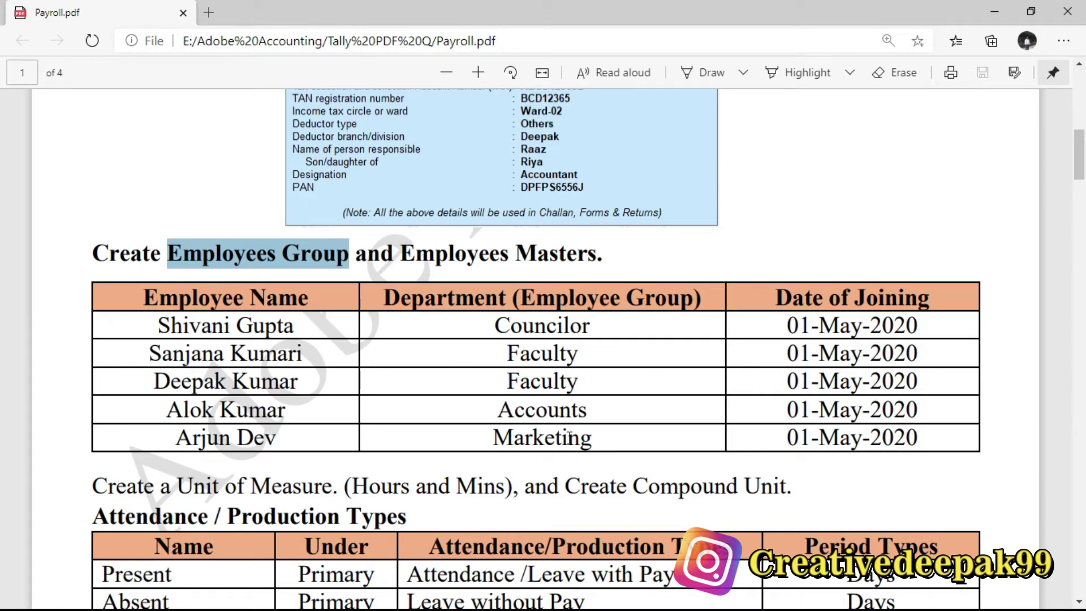
key(alt+Tab)
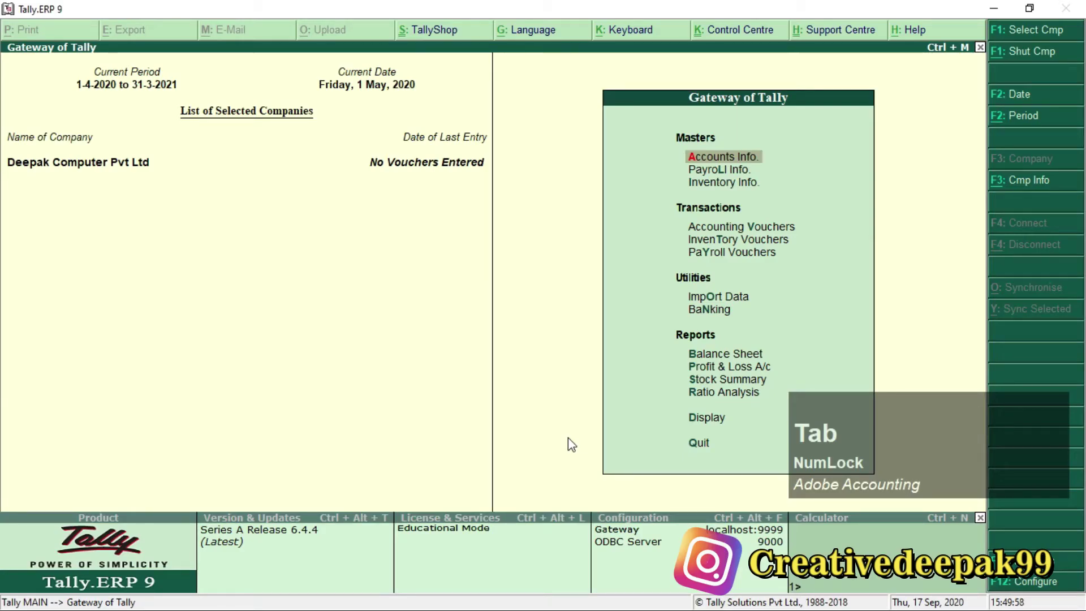
Go to Payroll Info > Employee Groups and choose single employee group creation.
key(Down)
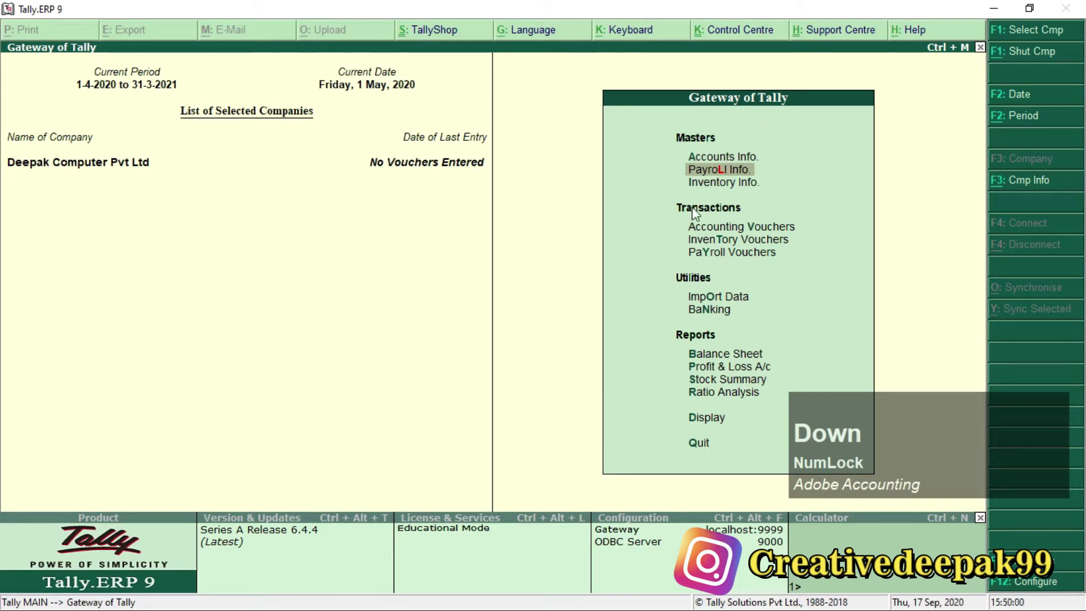
key(ctrl+2)
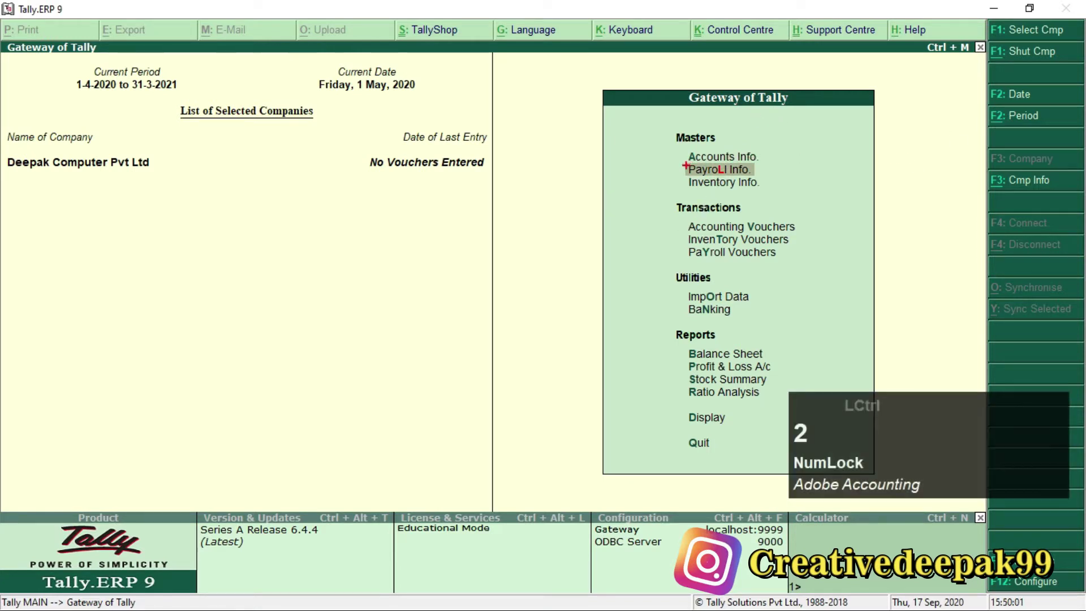
drag(676, 156, 776, 180)
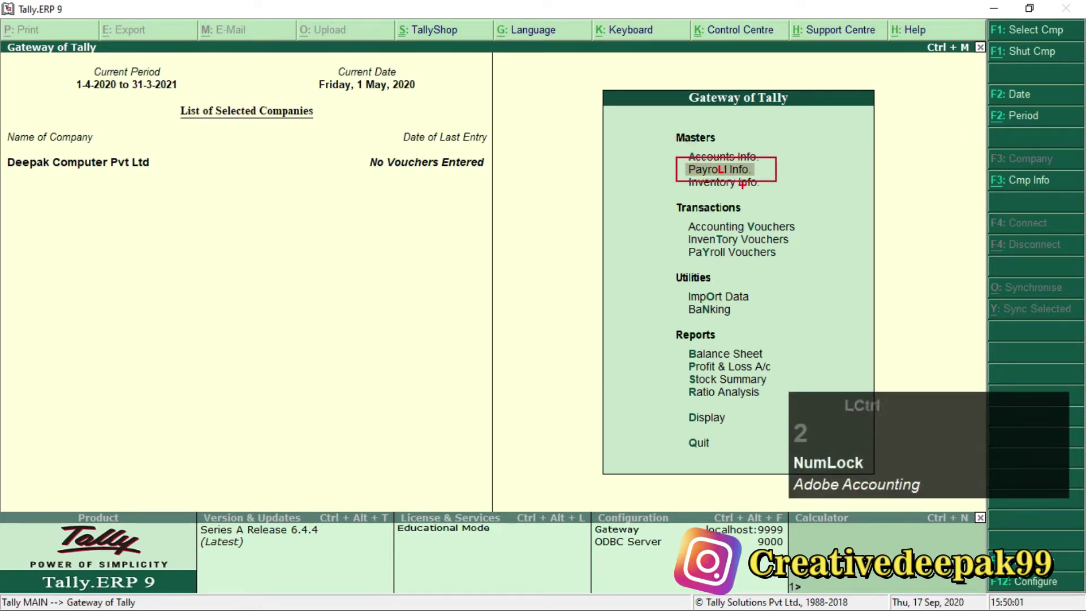
scroll(726, 166, up, 2)
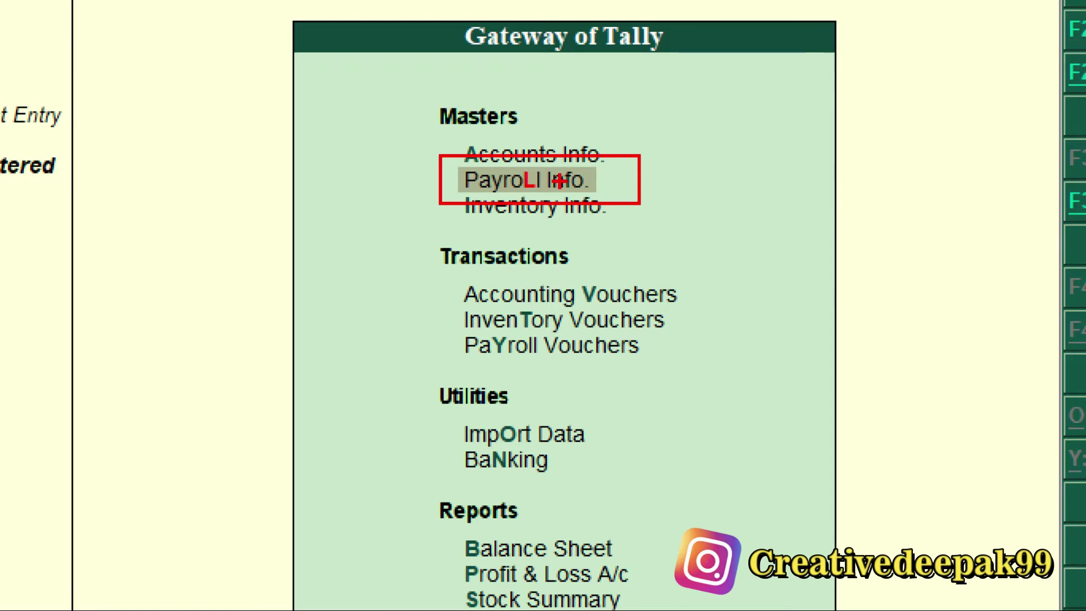
key(Escape)
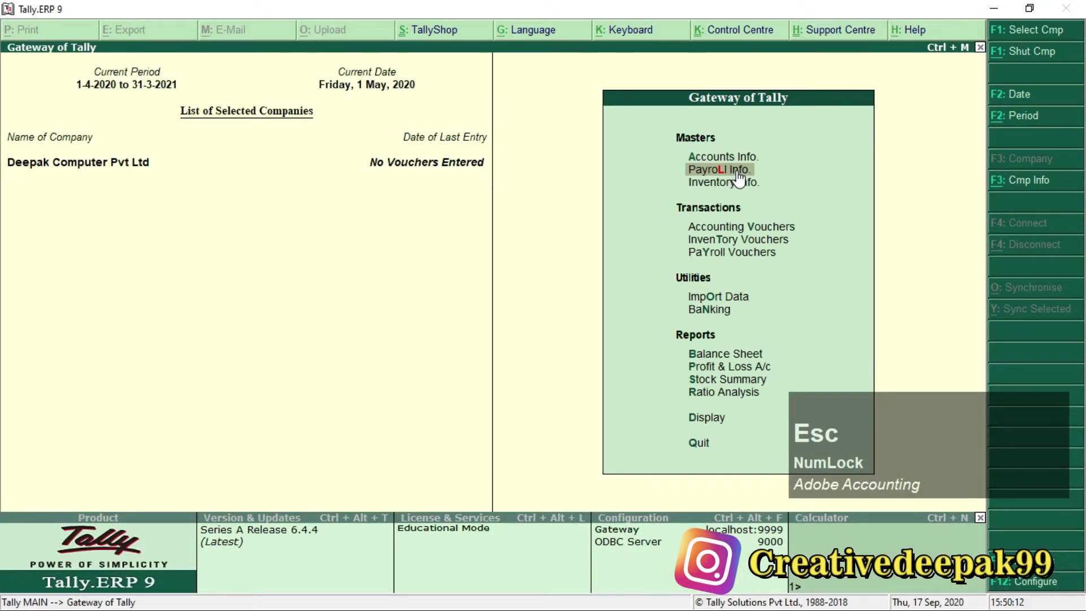
key(Return)
key(Down)
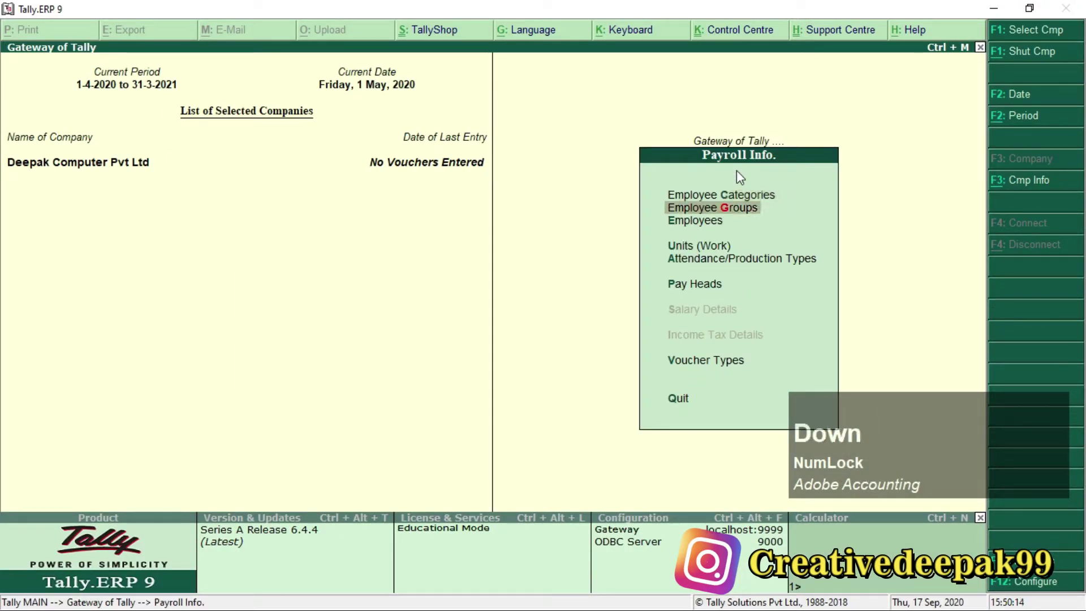
key(ctrl+2)
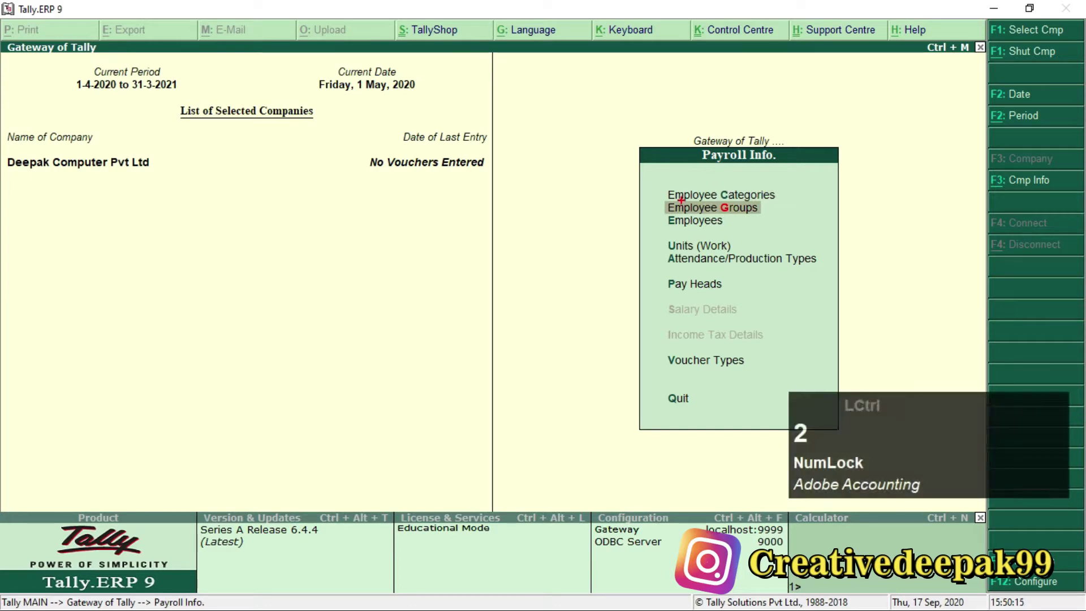
drag(663, 198, 772, 216)
scroll(748, 215, up, 2)
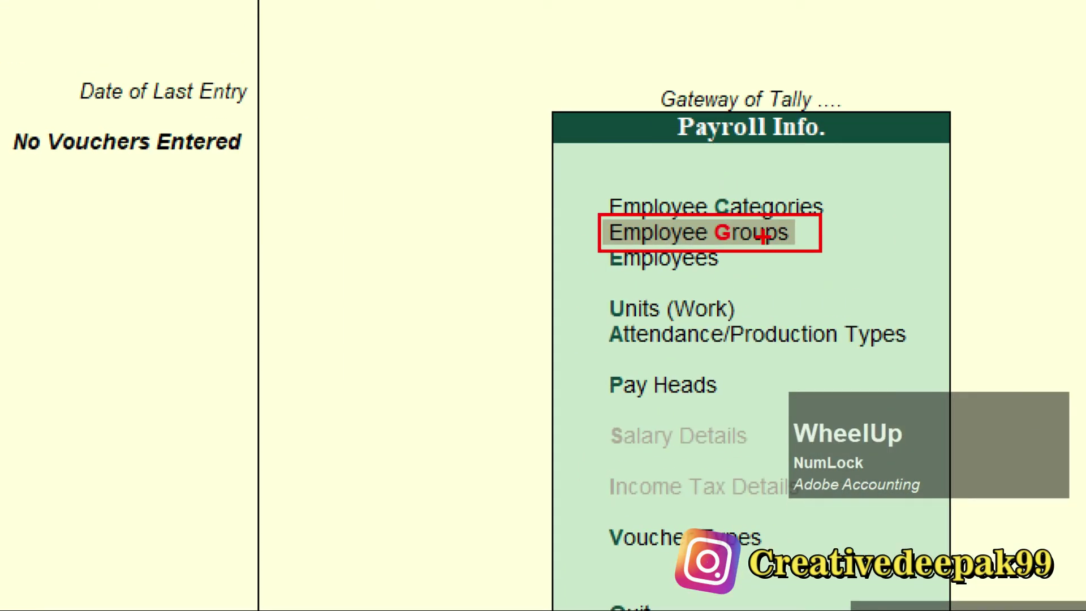
key(Escape)
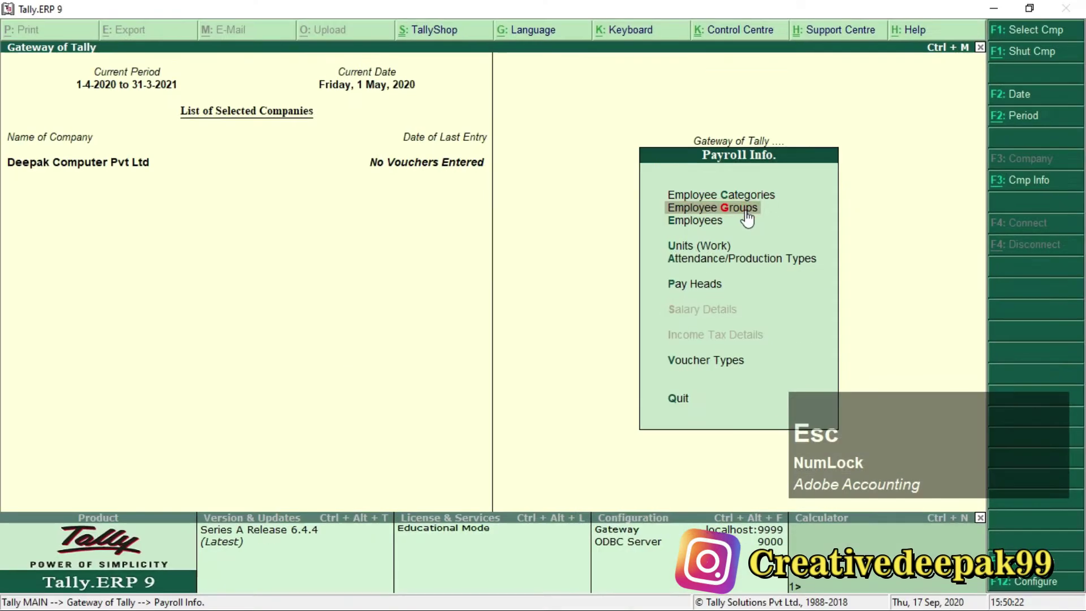
key(Return)
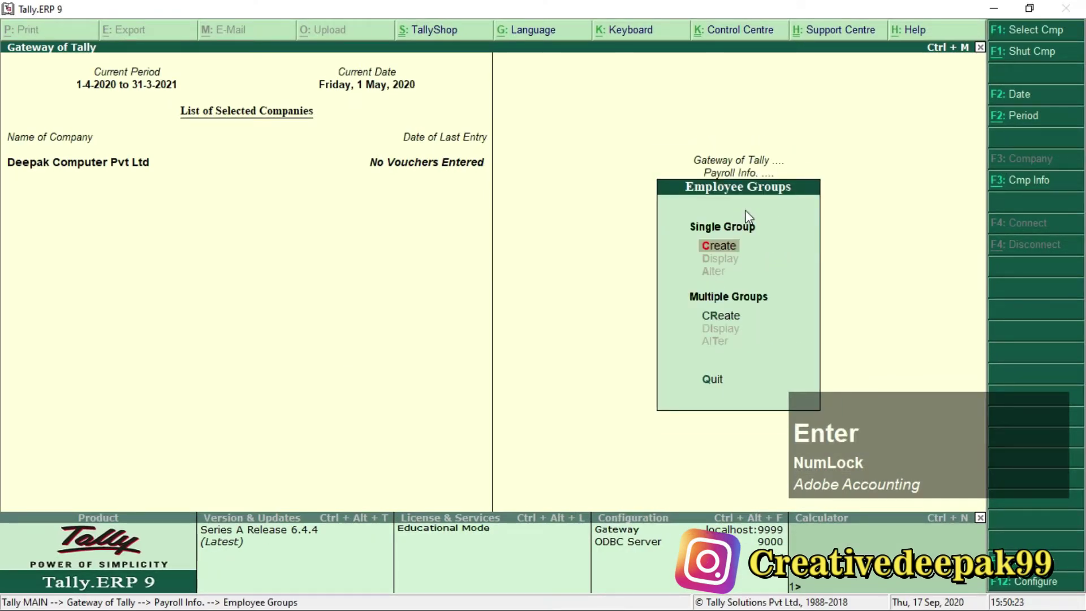
key(Return)
Read the group names from the payroll PDF and create the Councilor employee group.
scroll(748, 217, up, 1)
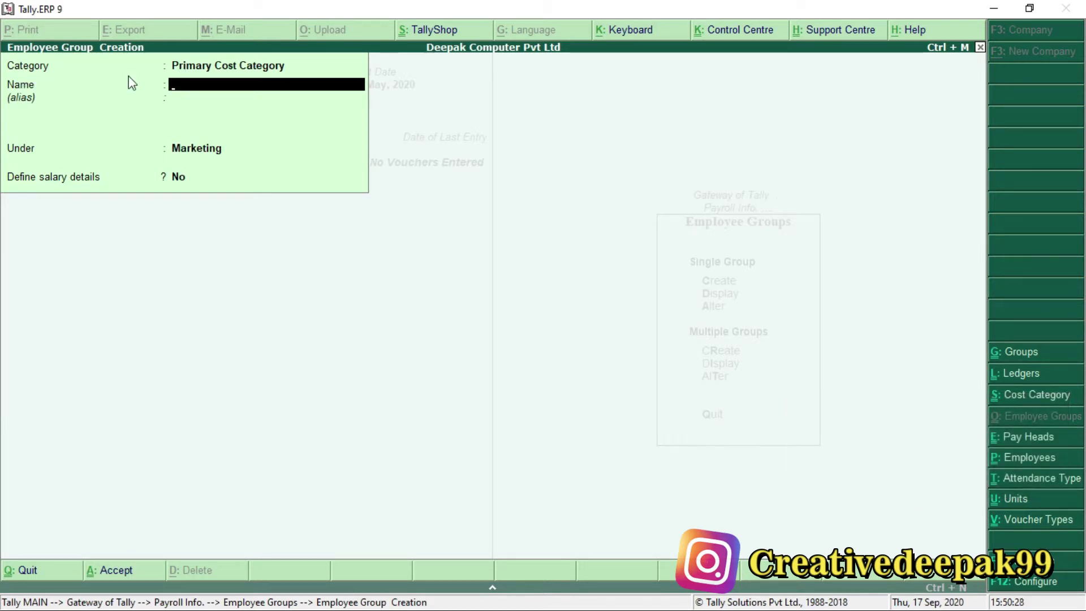
key(BackSpace)
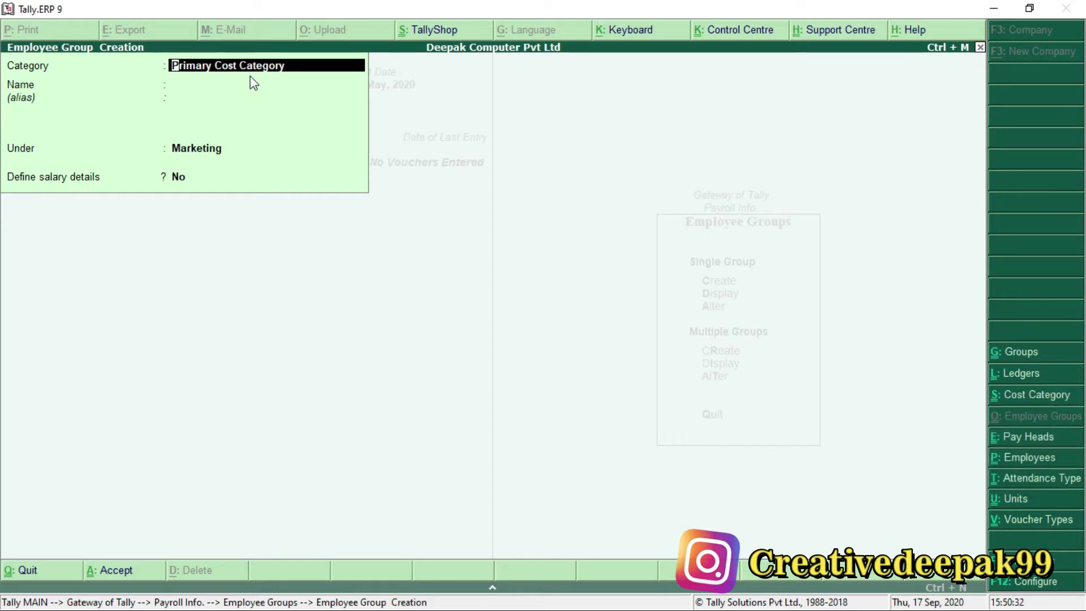
key(Return)
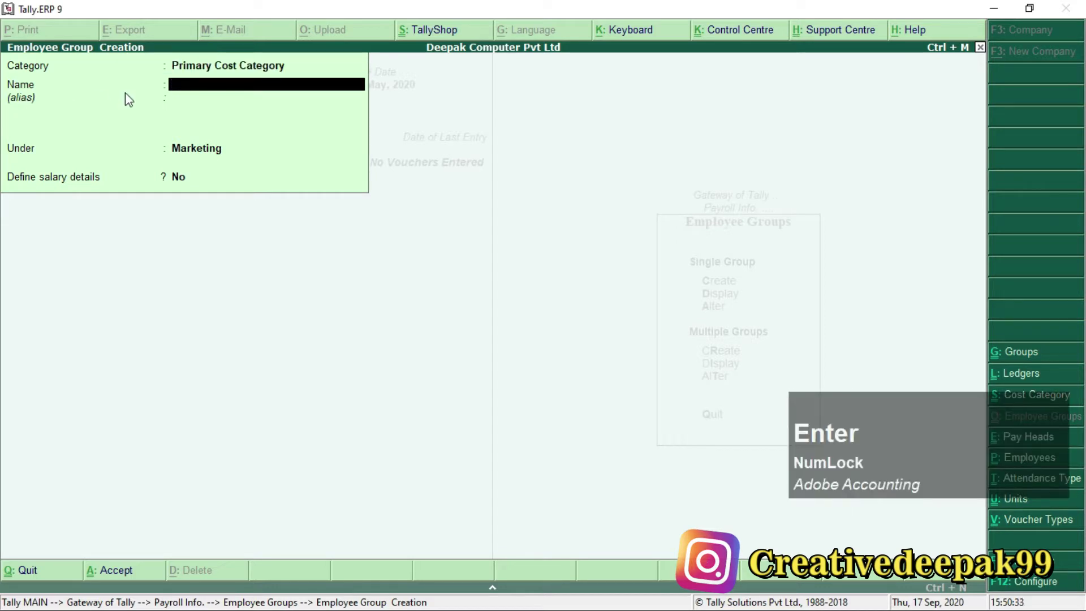
key(alt+Tab)
drag(497, 325, 606, 330)
drag(506, 368, 580, 362)
drag(500, 406, 589, 408)
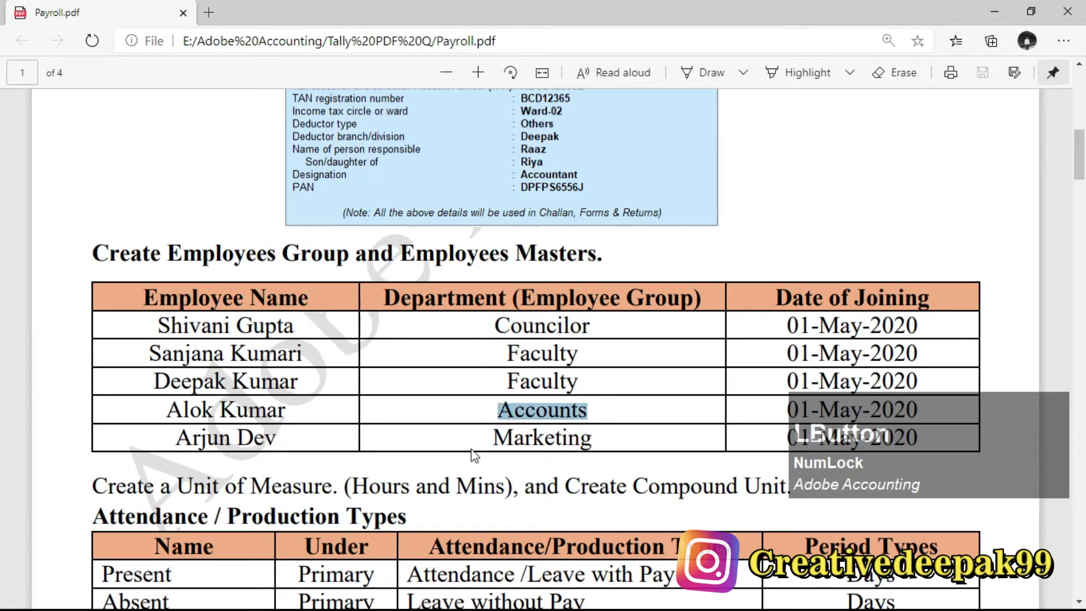
key(alt+Tab)
text(Counci)
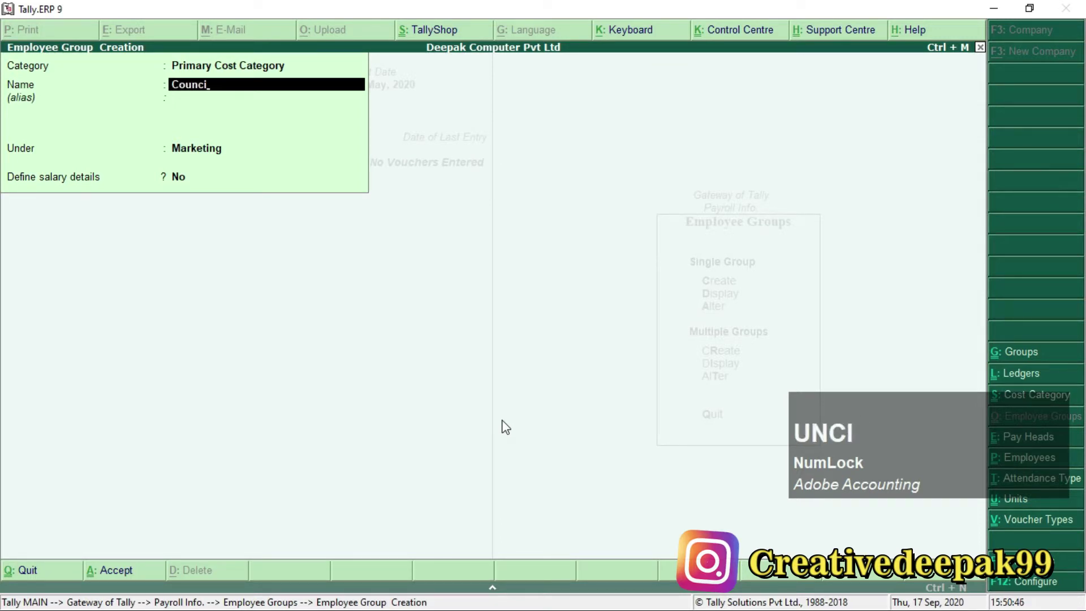
text(lor)
key(Return)
key(Return)
key(Return)
key(Return)
key(Return)
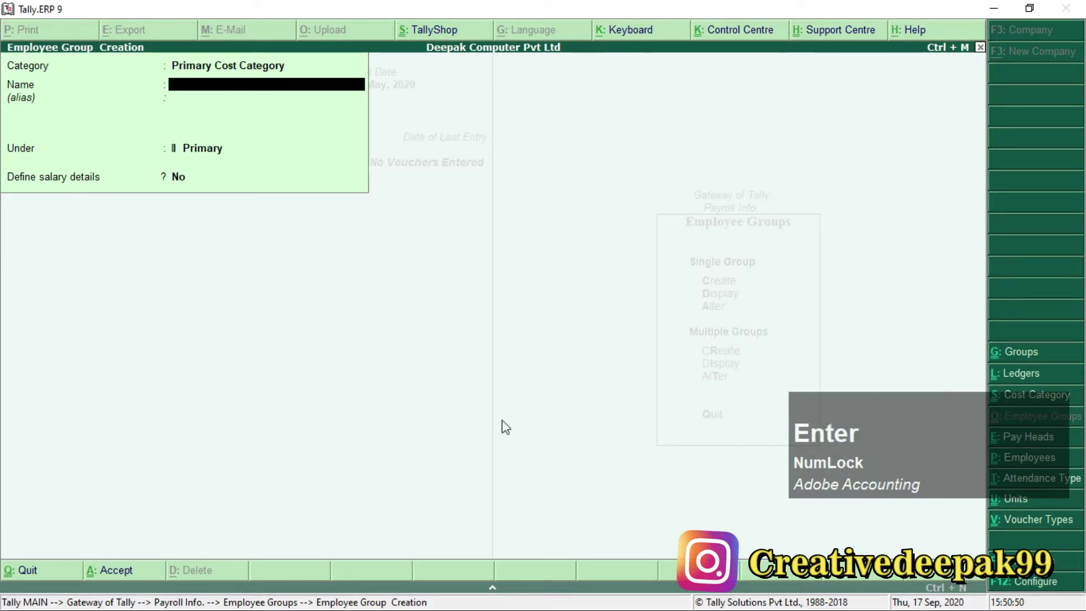
Create the Faculty, Accounts and Marketing employee groups.
text(Facul)
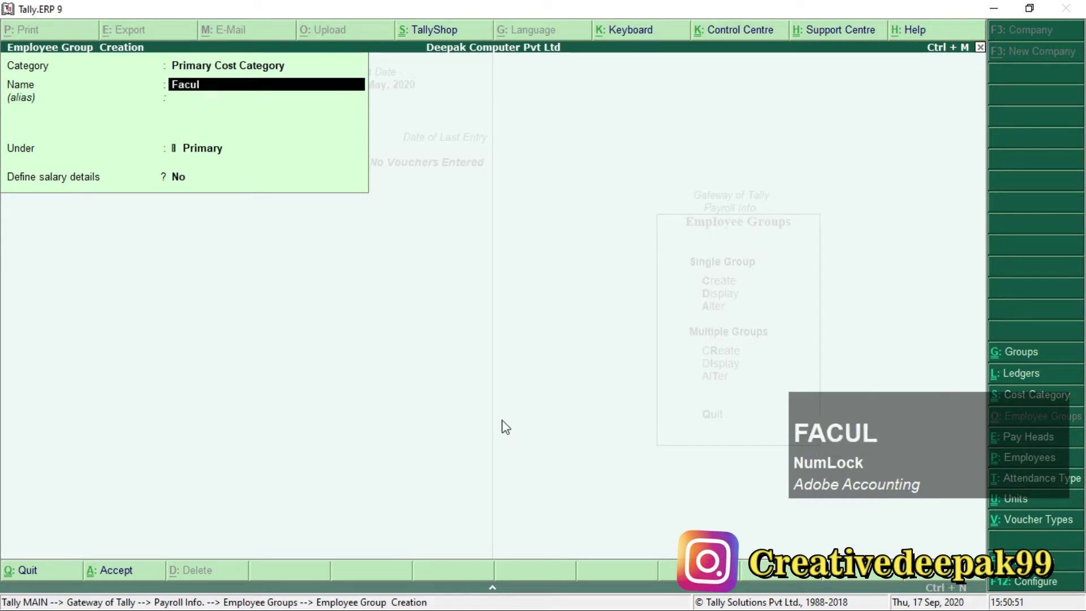
text(ty)
key(Return)
key(Return)
key(Return)
key(Return)
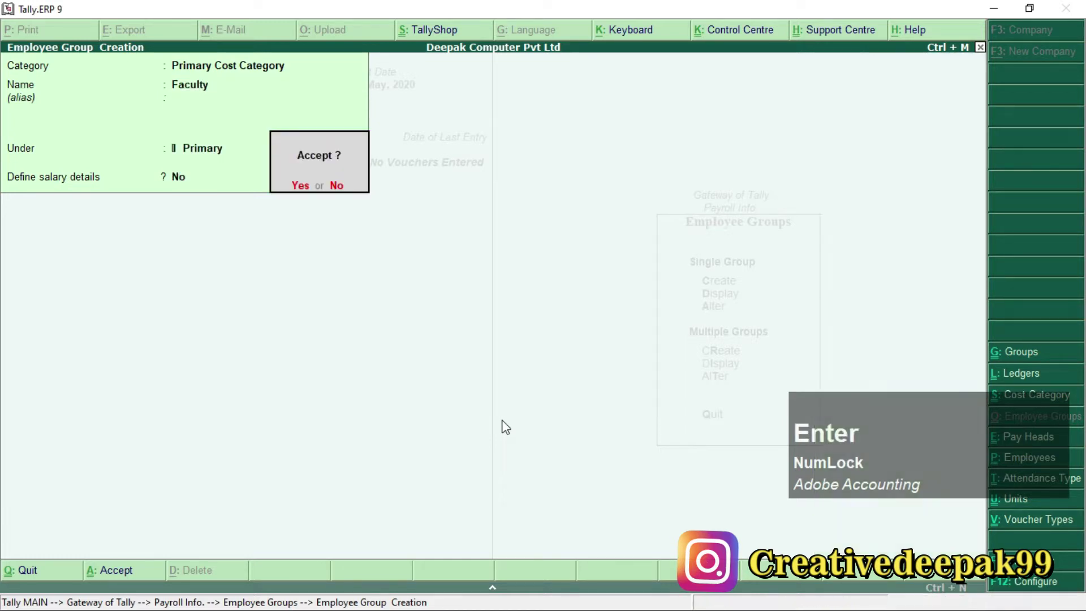
key(Return)
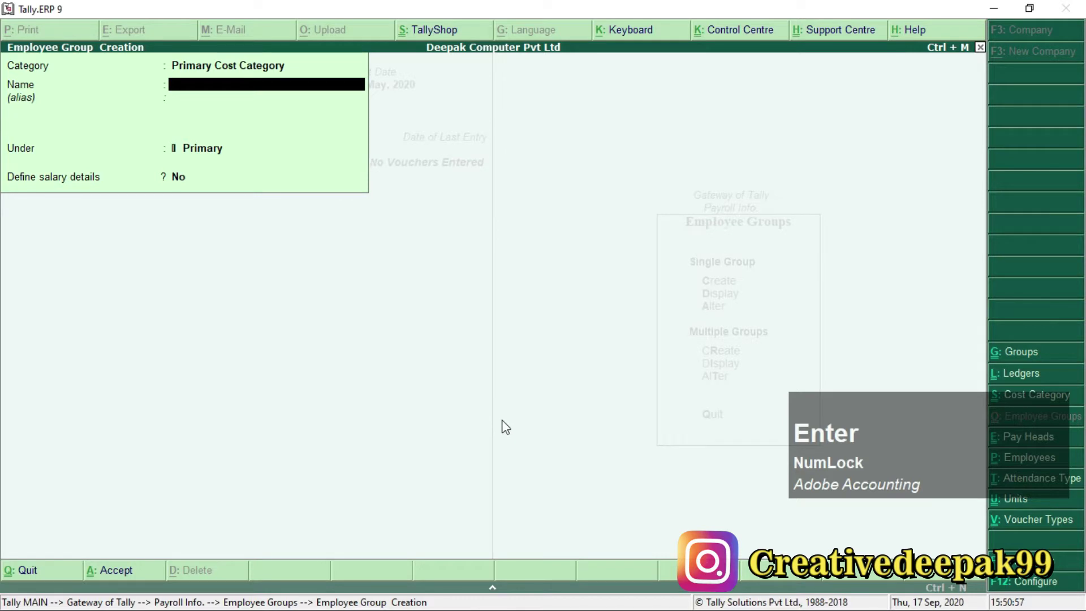
text(ACcounts)
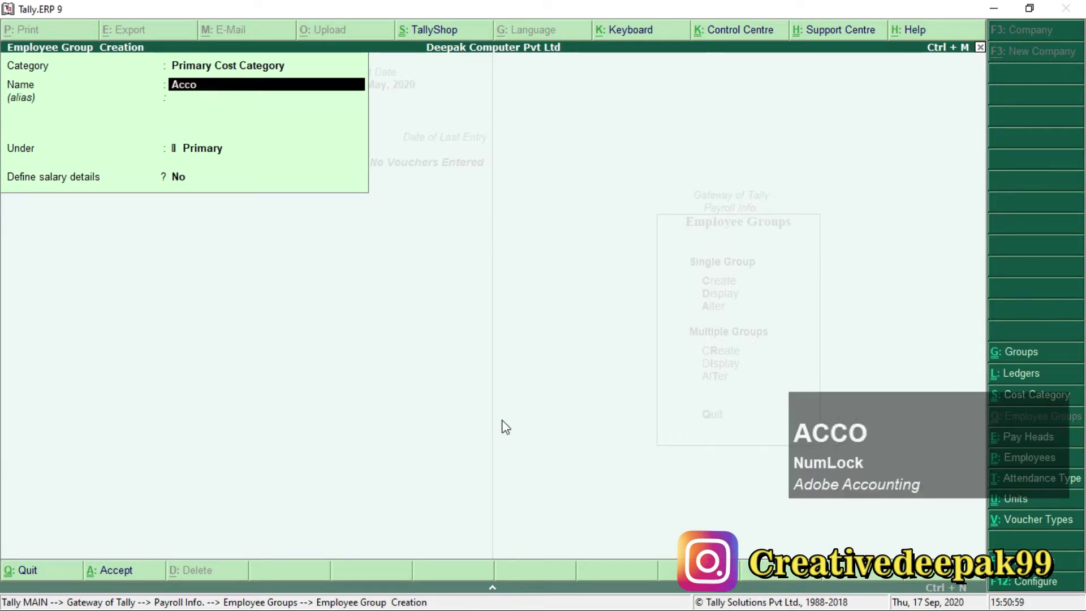
key(Return)
key(Return)
key(Return)
key(Return)
key(Return)
text(Marketing)
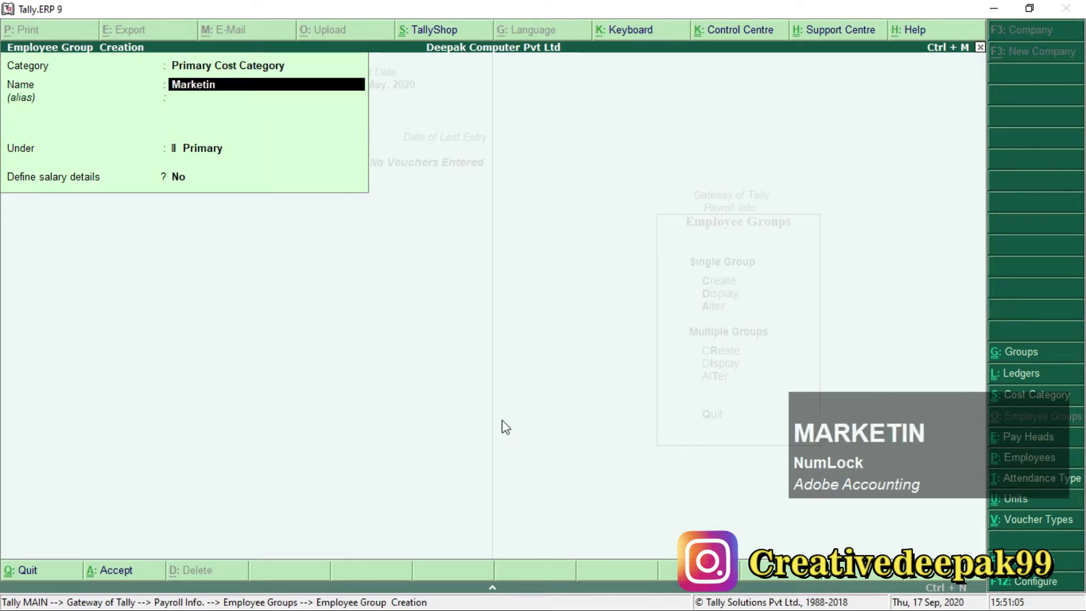
key(Return)
key(Return)
key(Return)
key(Return)
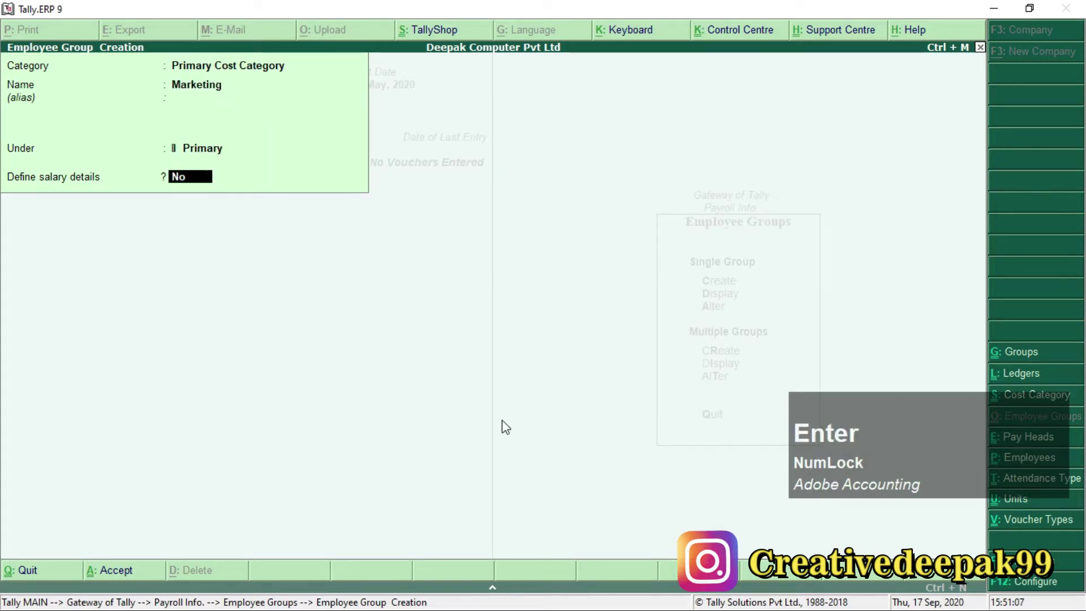
key(Return)
key(alt+Tab)
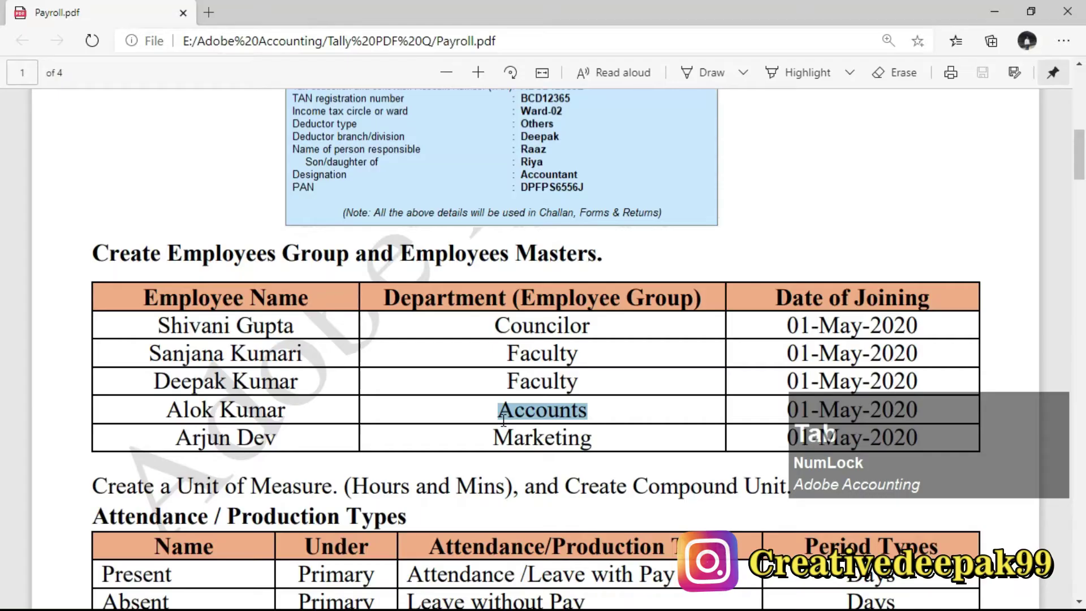
click(512, 385)
drag(507, 353, 572, 354)
drag(513, 412, 592, 440)
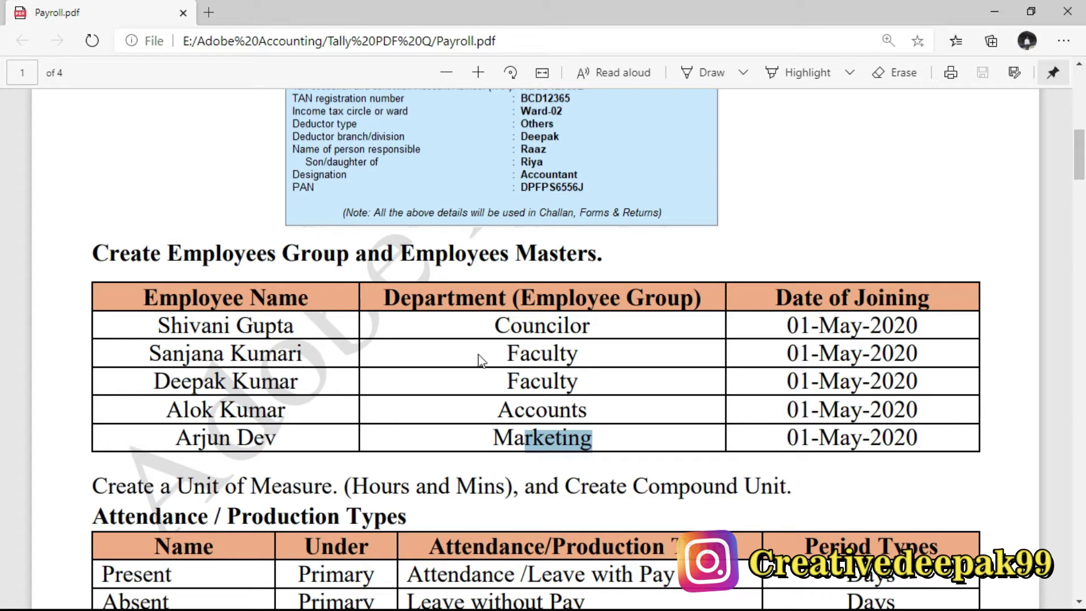
drag(504, 331, 523, 332)
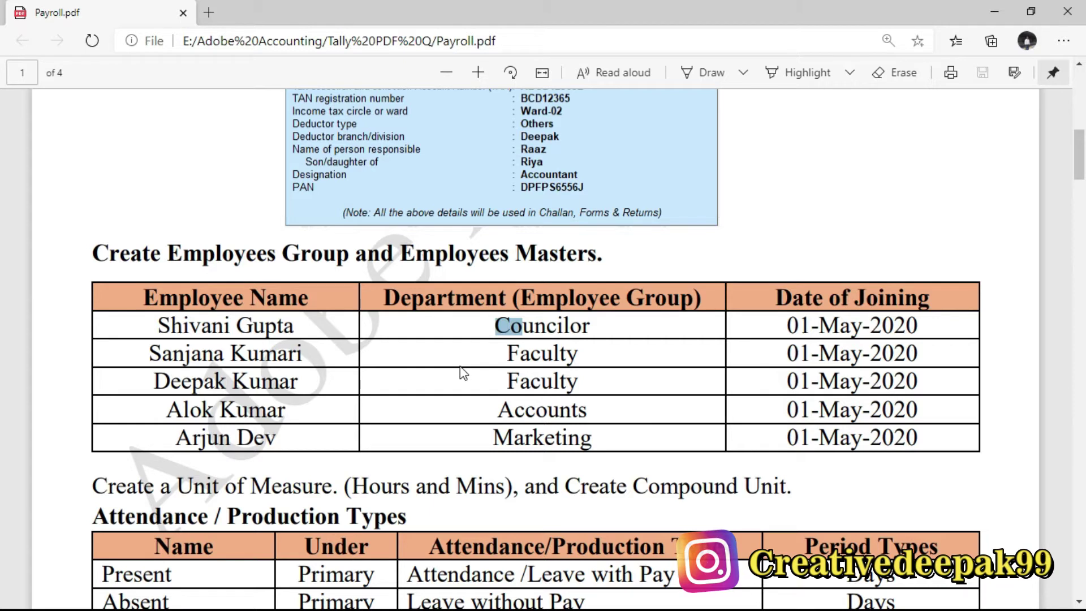
drag(161, 325, 280, 331)
drag(149, 378, 279, 380)
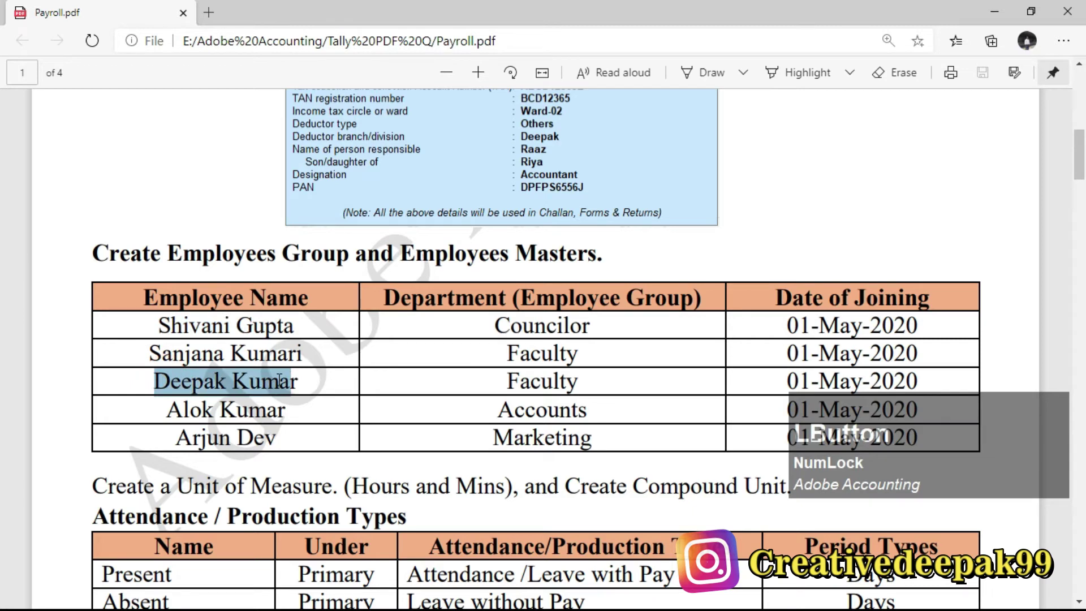
Leave group creation and open the single Employee Creation form.
key(alt+Tab)
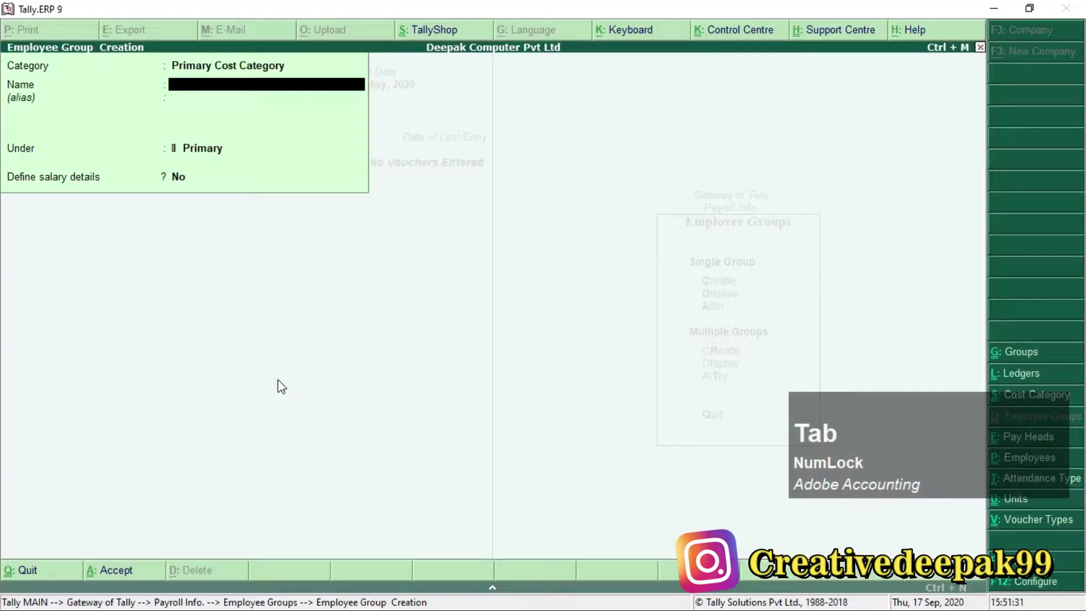
key(Escape)
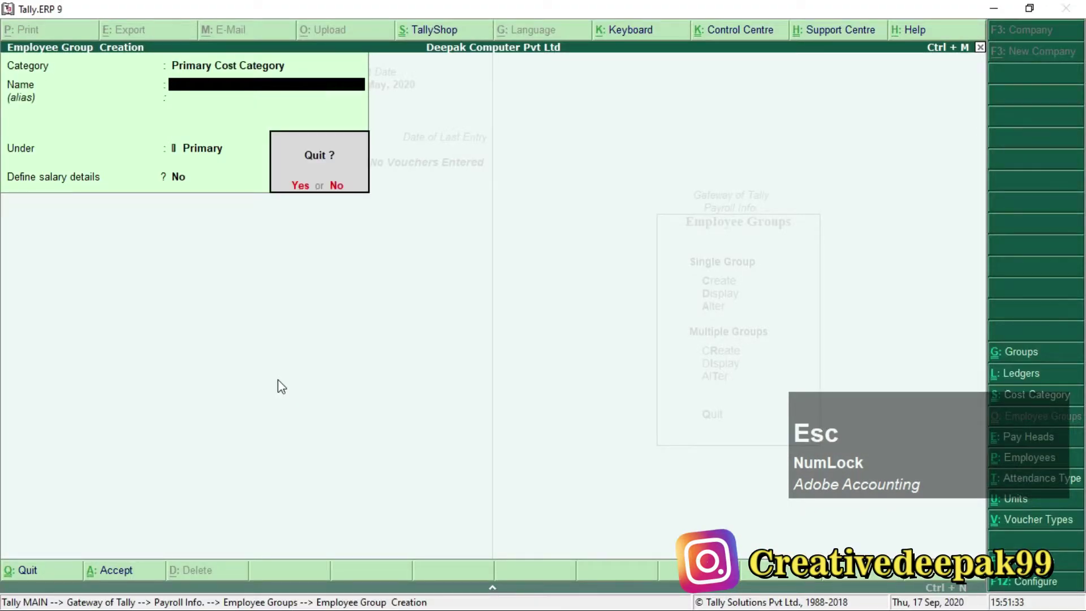
key(Escape)
key(Escape)
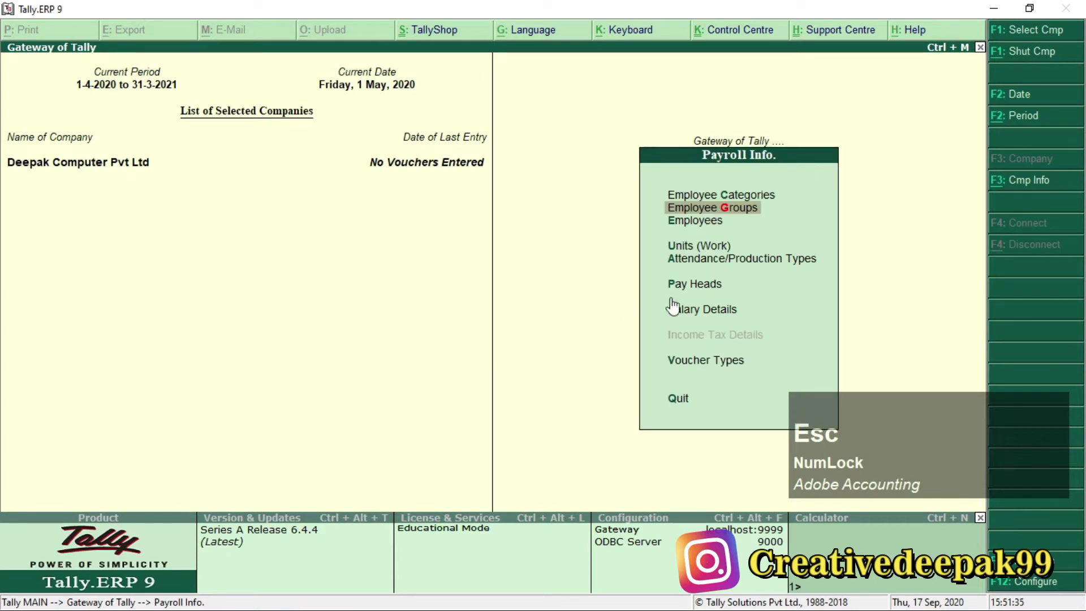
click(690, 221)
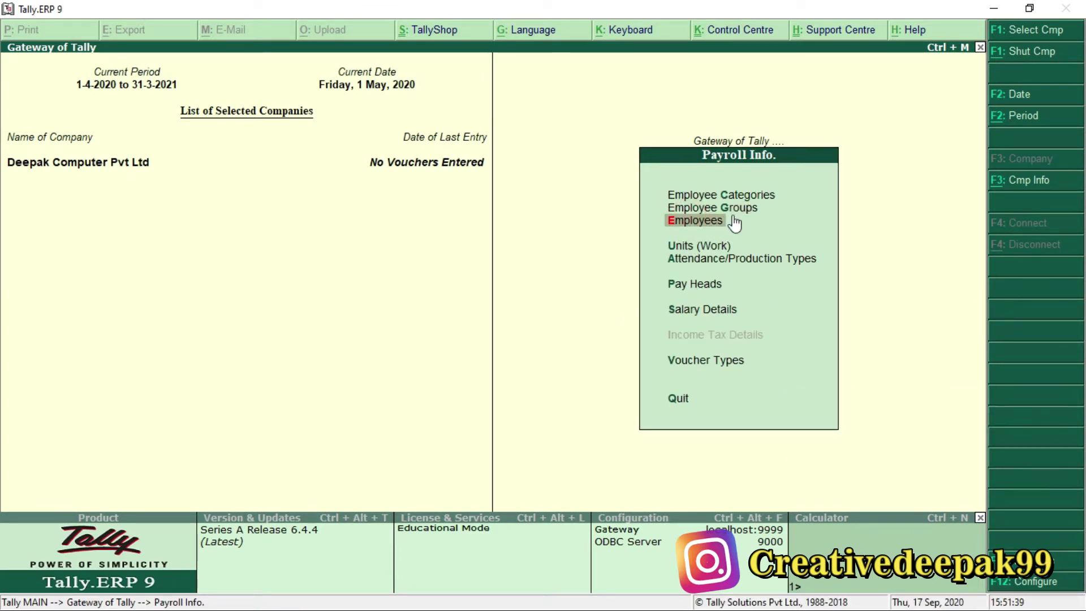
key(Return)
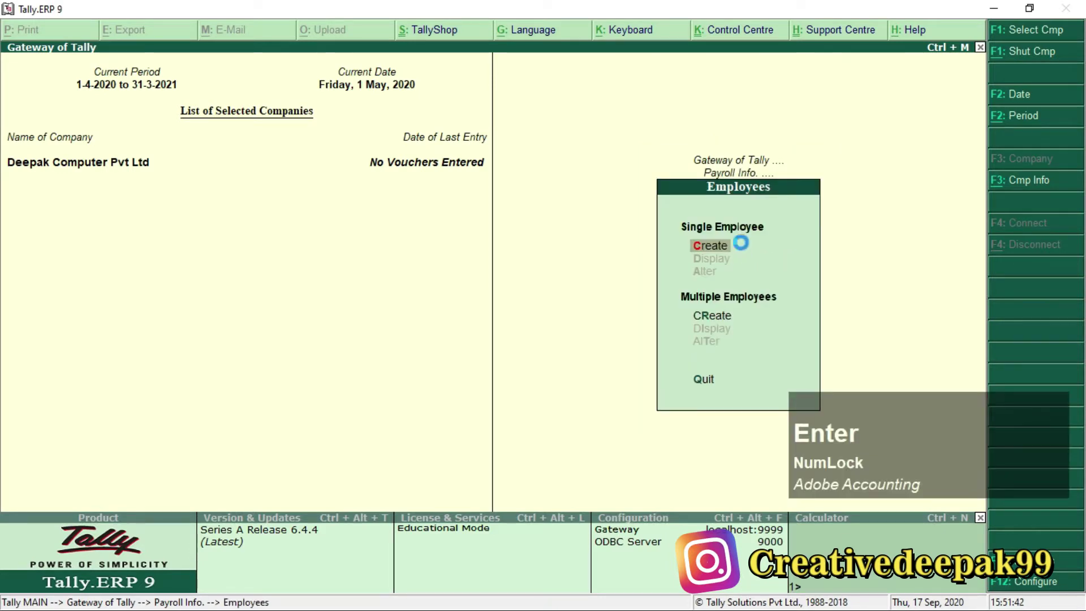
key(Return)
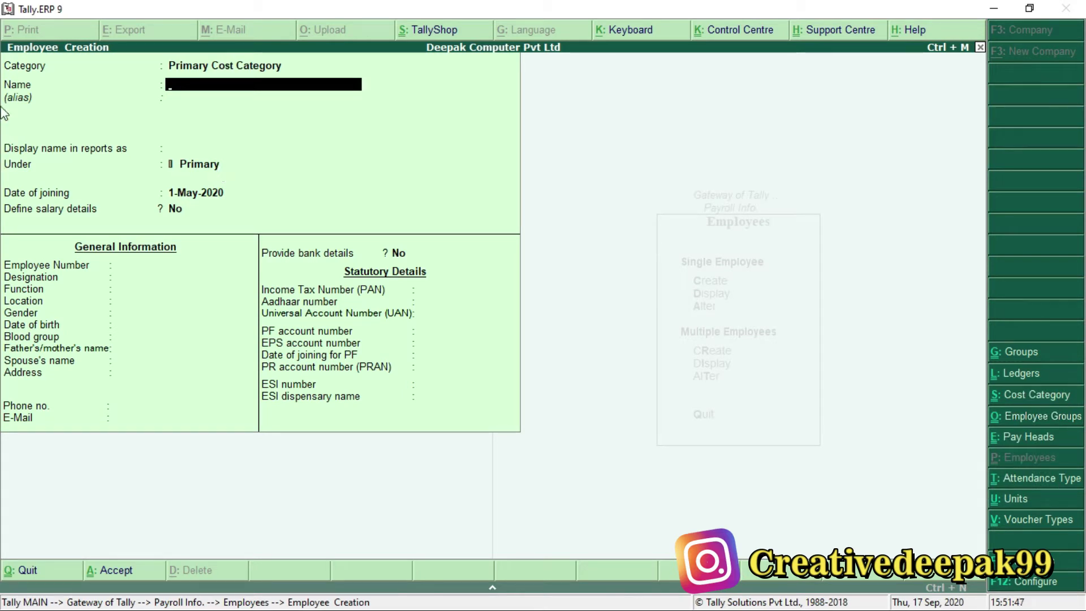
key(ctrl)
key(ctrl+2)
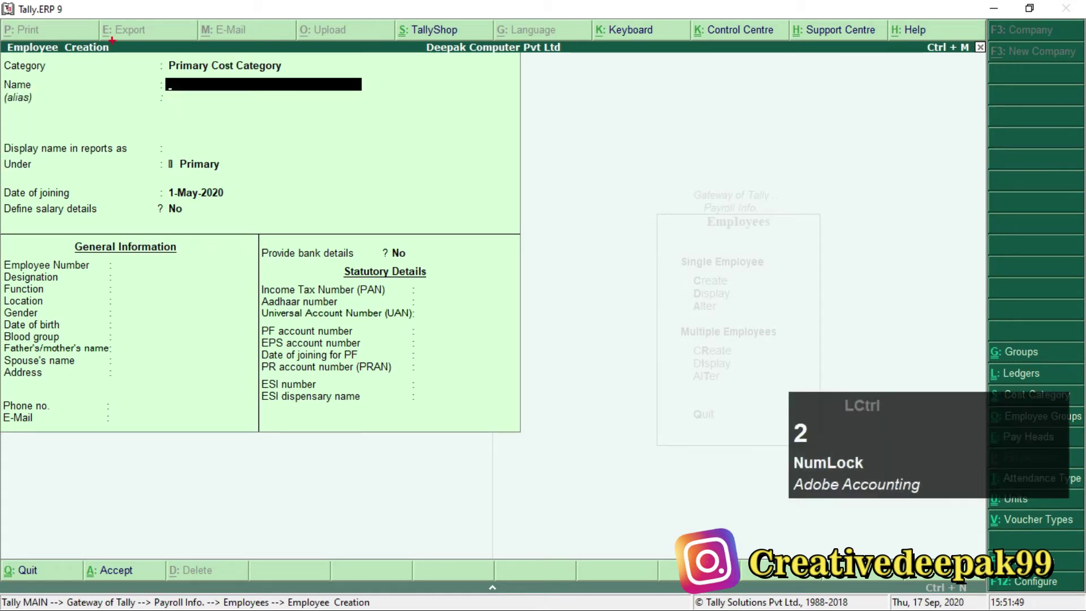
drag(160, 52, 307, 74)
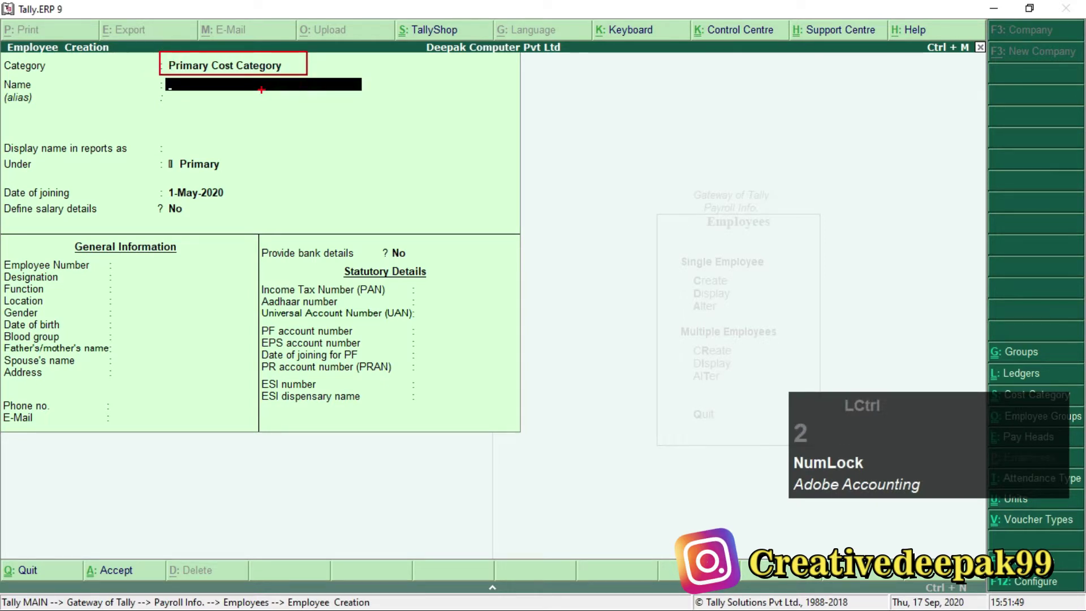
key(ctrl+2)
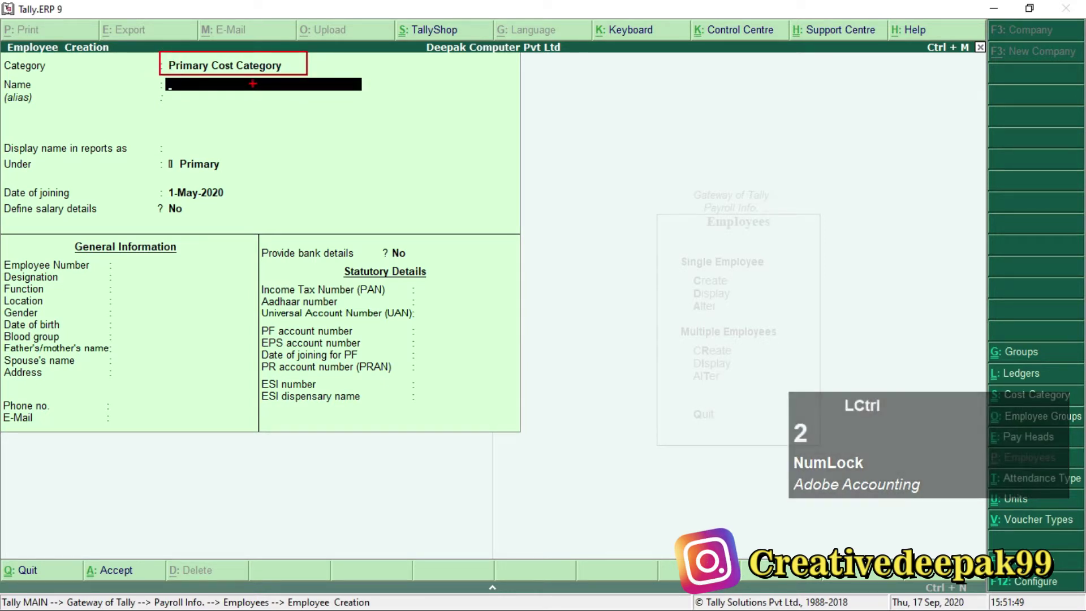
key(Escape)
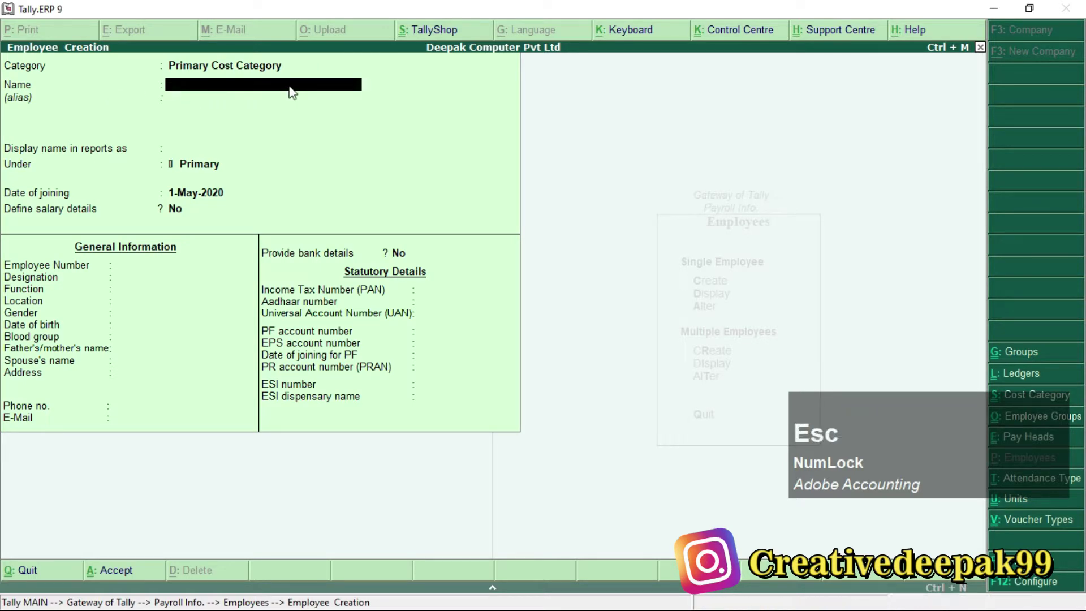
Enter the employee's name from the payroll PDF, leaving the alias blank.
key(alt+Tab)
drag(160, 327, 294, 328)
key(alt+Tab)
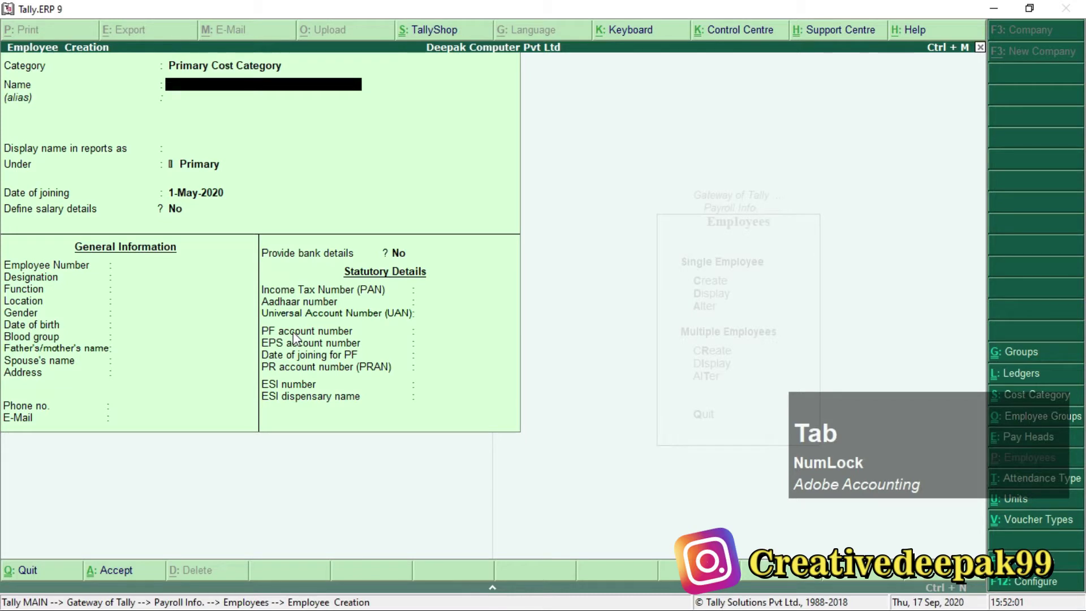
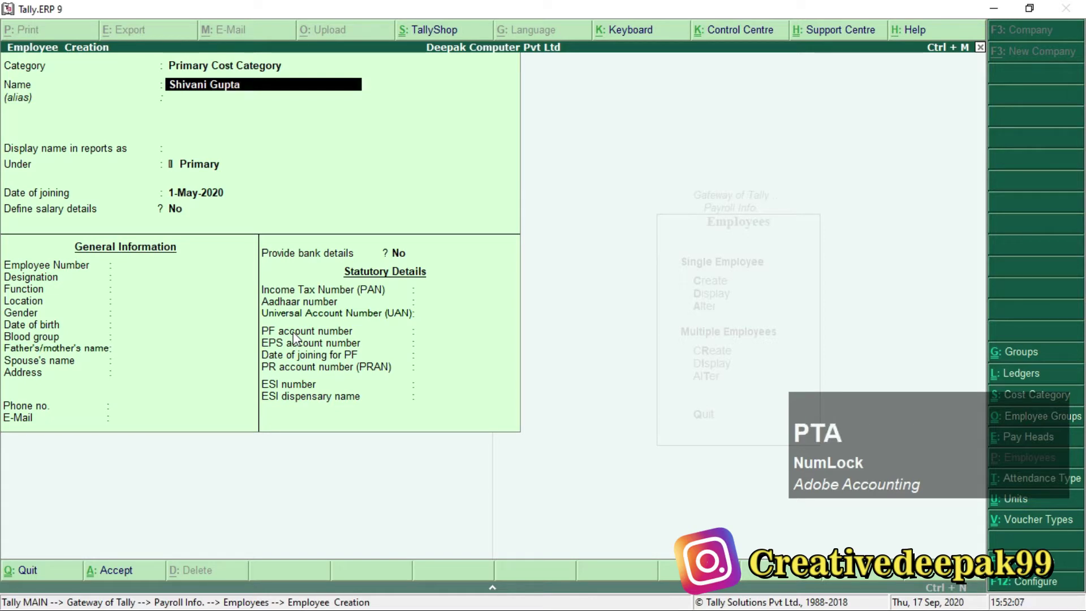
key(Return)
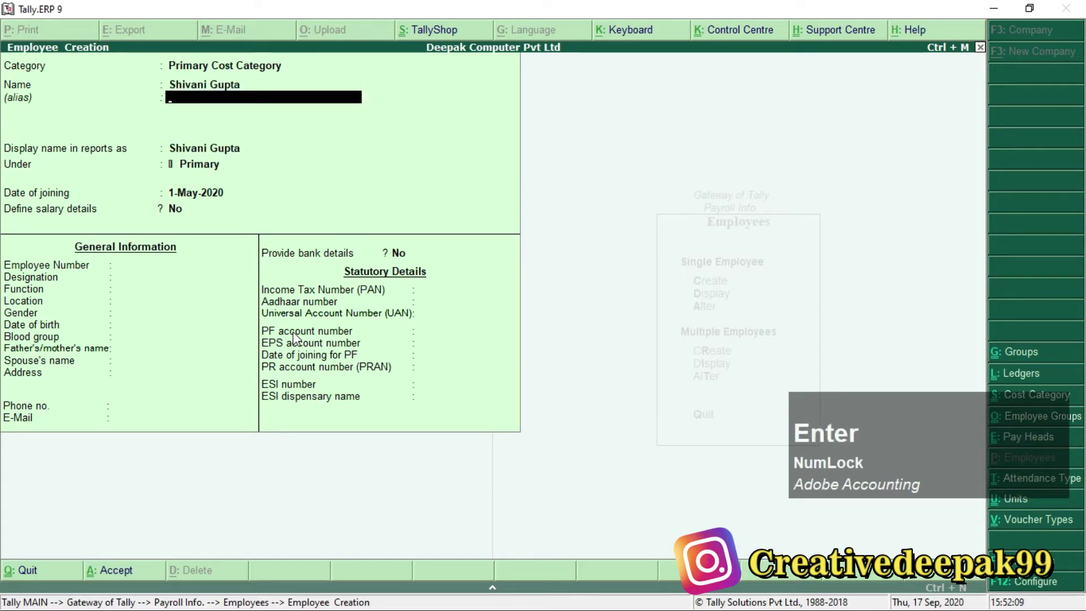
key(Return)
key(Return)
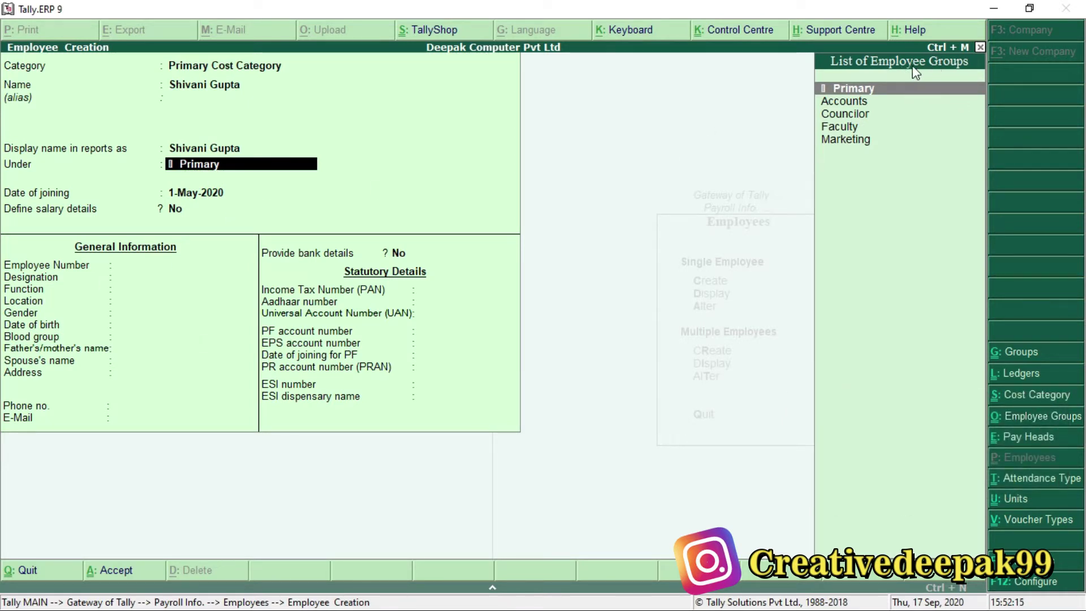
Place the employee under the Councilor group and check the 1-May-2020 joining date.
key(alt+Tab)
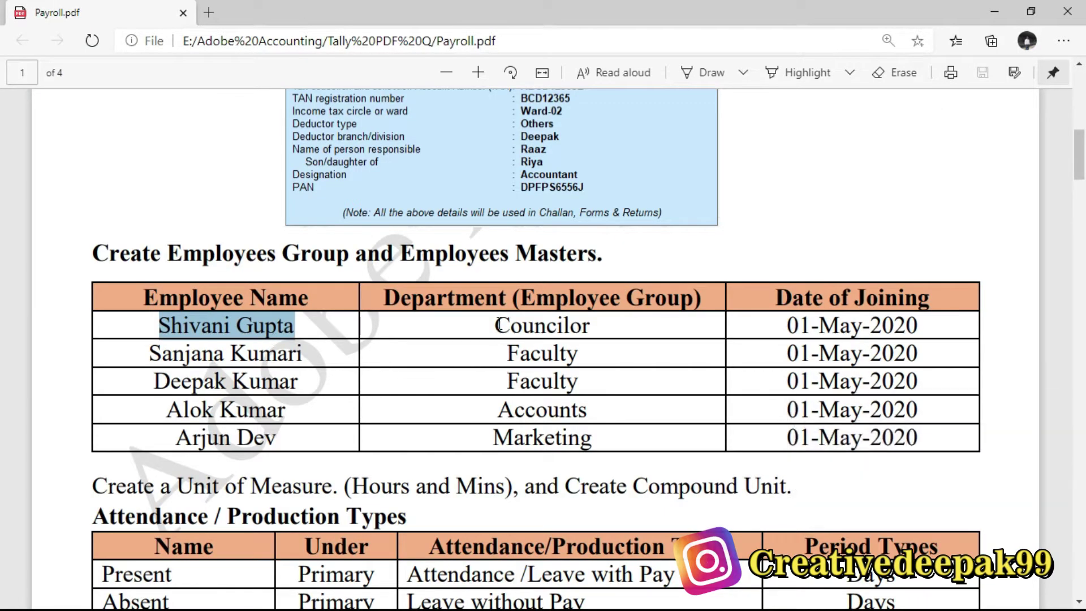
drag(495, 326, 591, 329)
key(alt+Tab)
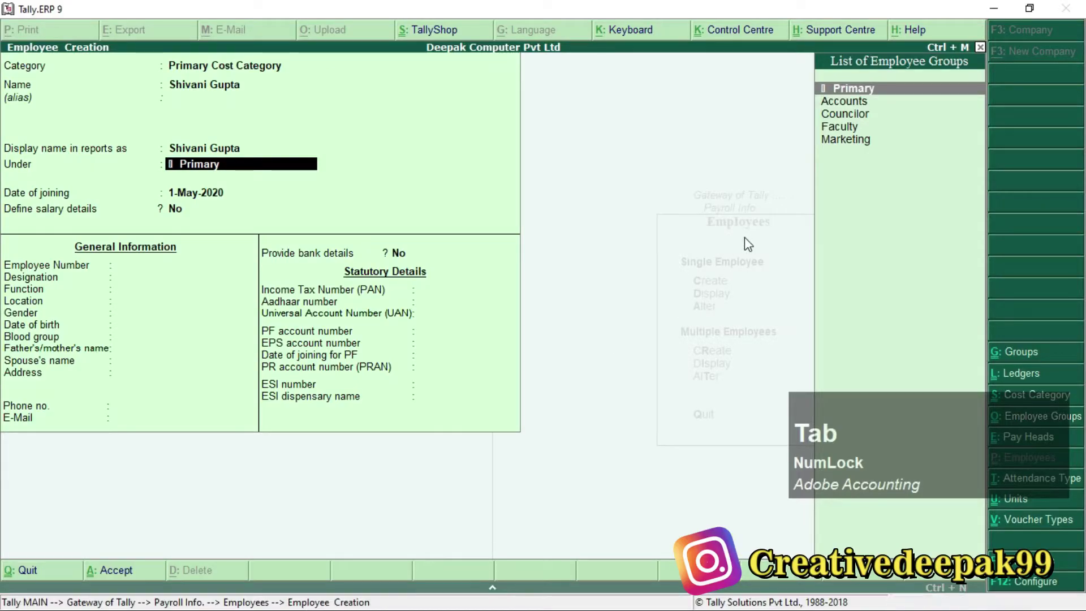
key(Down)
key(Down)
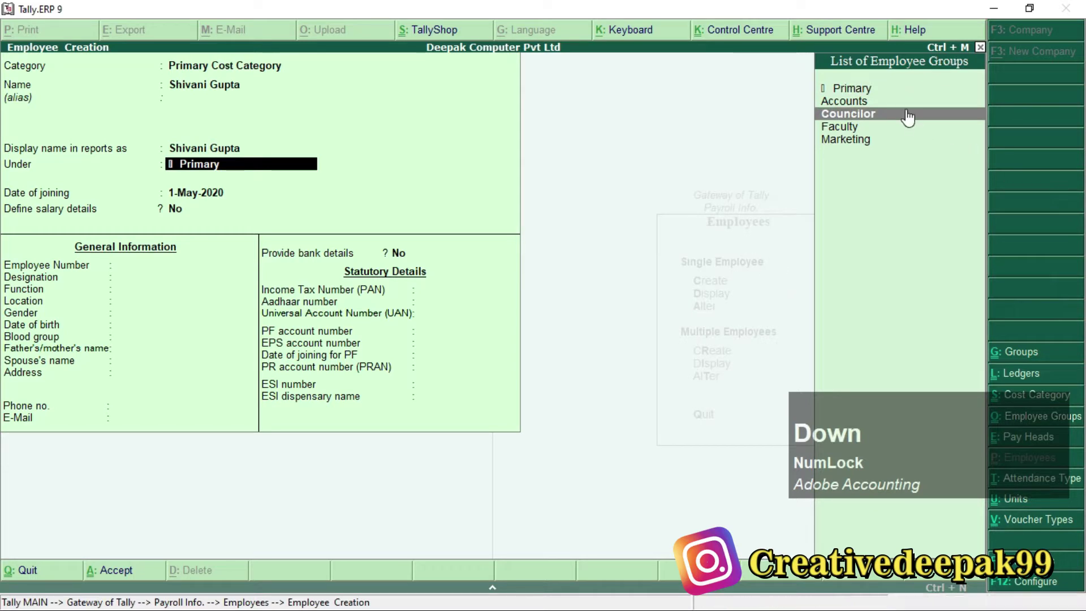
key(Return)
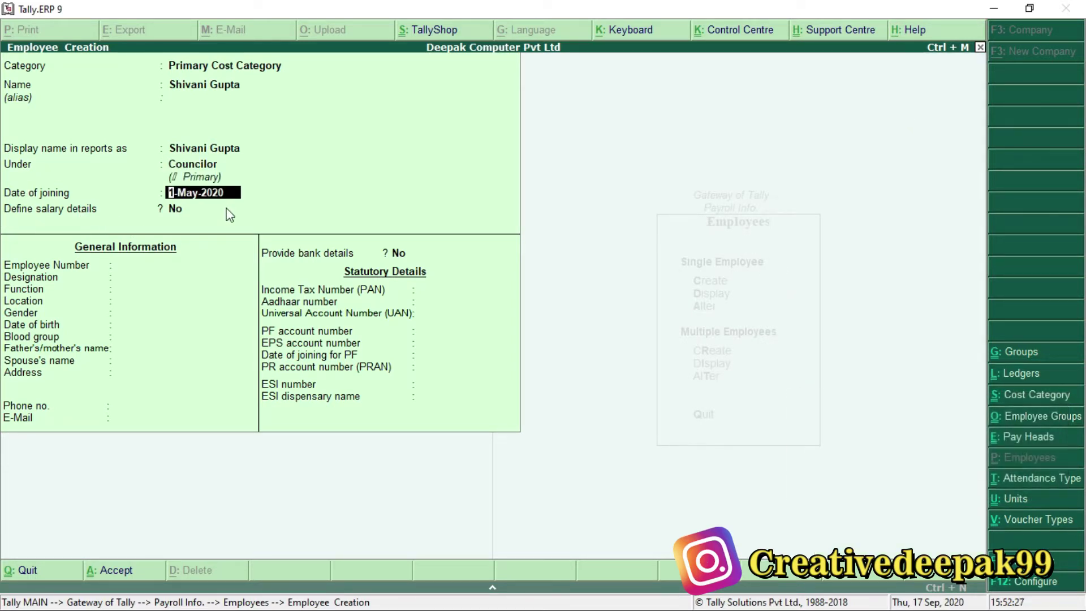
key(alt)
key(alt+Tab)
drag(784, 326, 933, 334)
scroll(768, 312, down, 2)
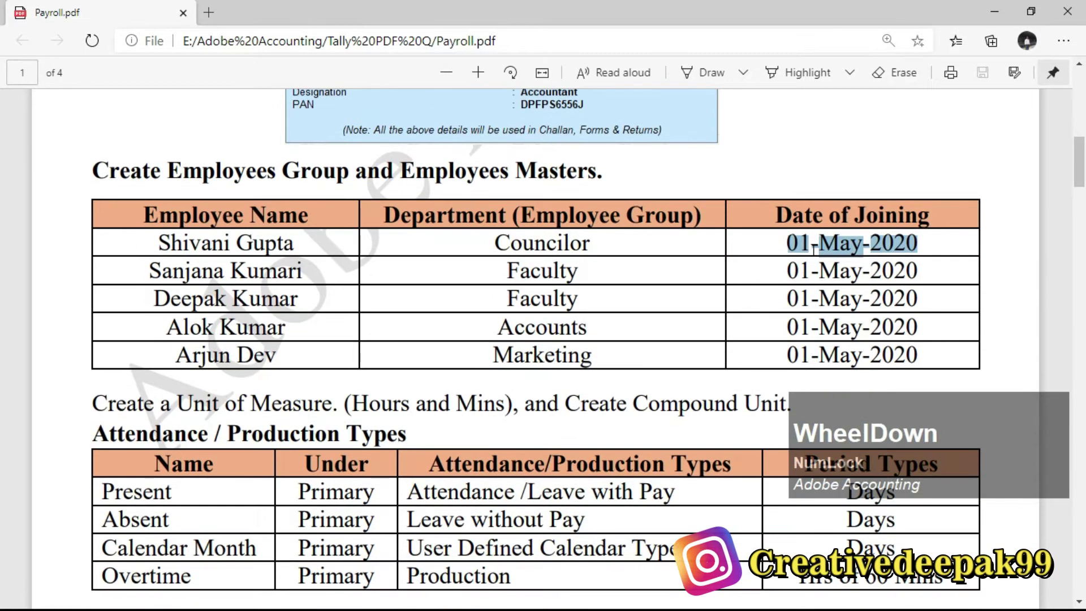
key(alt+Tab)
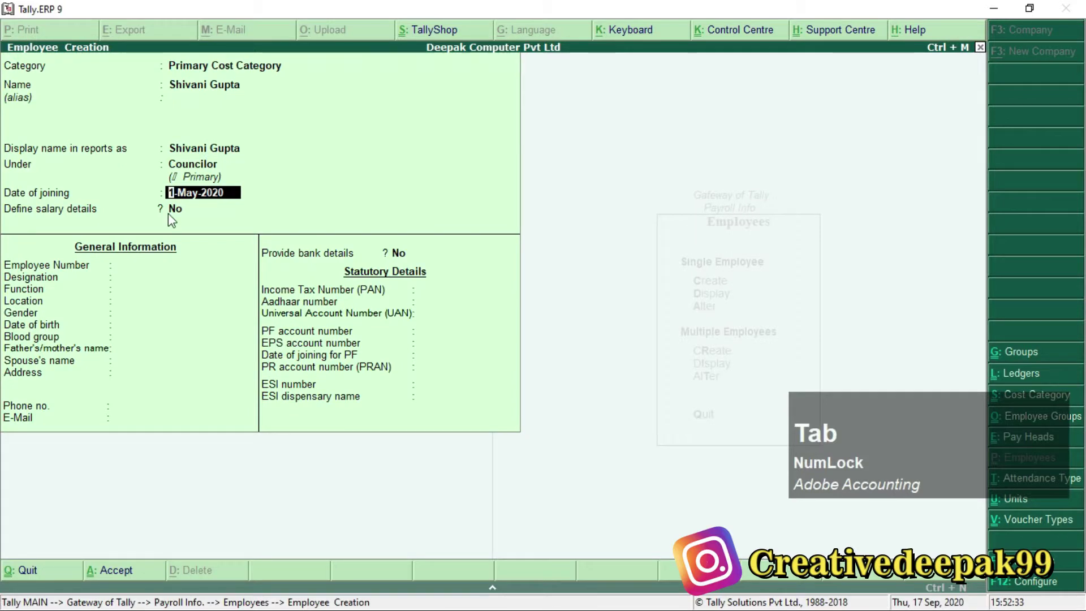
Accept joining date 1-May-2020 and employee number 001, and set designation Councilor.
key(Return)
key(Return)
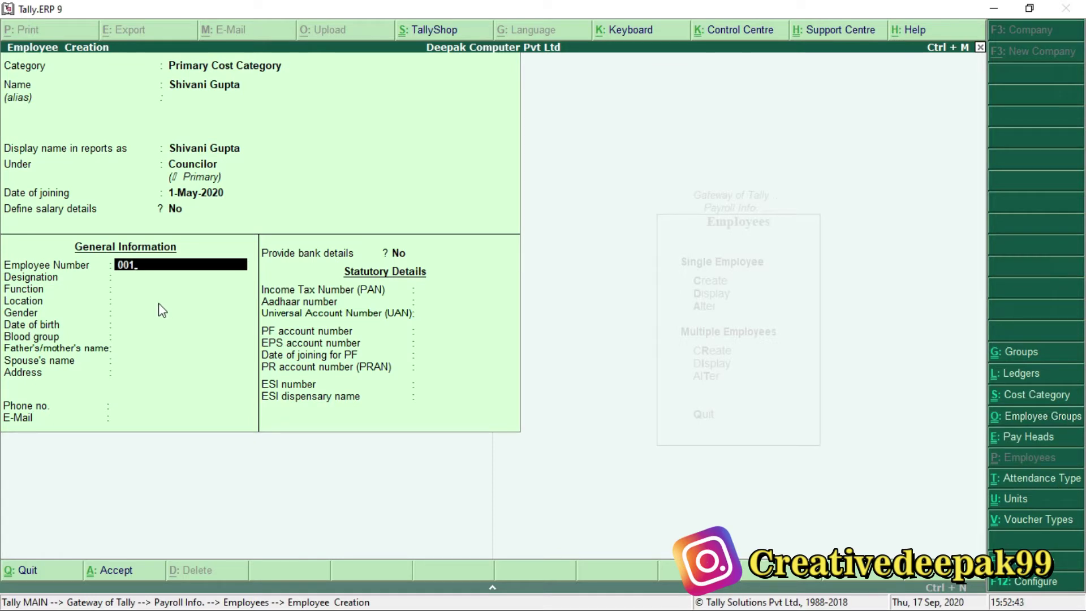
key(Return)
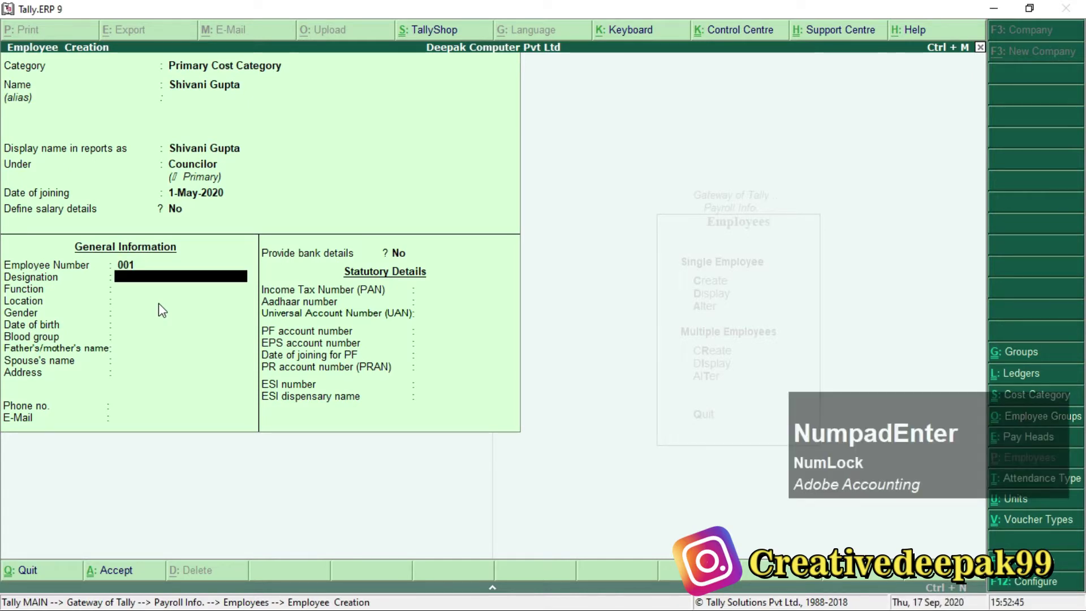
text(Te)
key(BackSpace)
key(BackSpace)
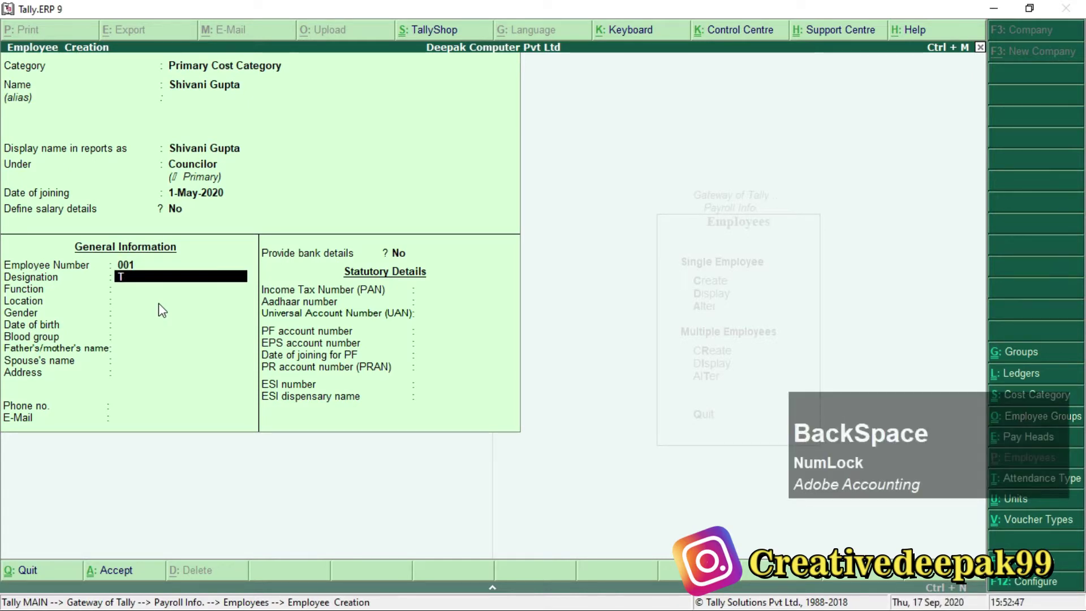
text(Con)
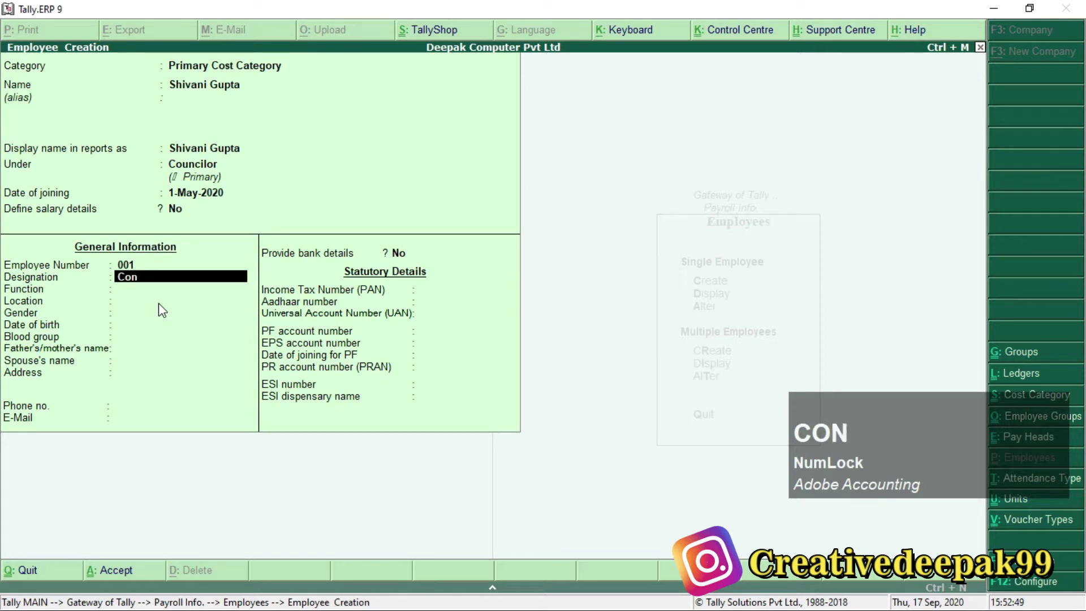
key(BackSpace)
key(BackSpace)
key(BackSpace)
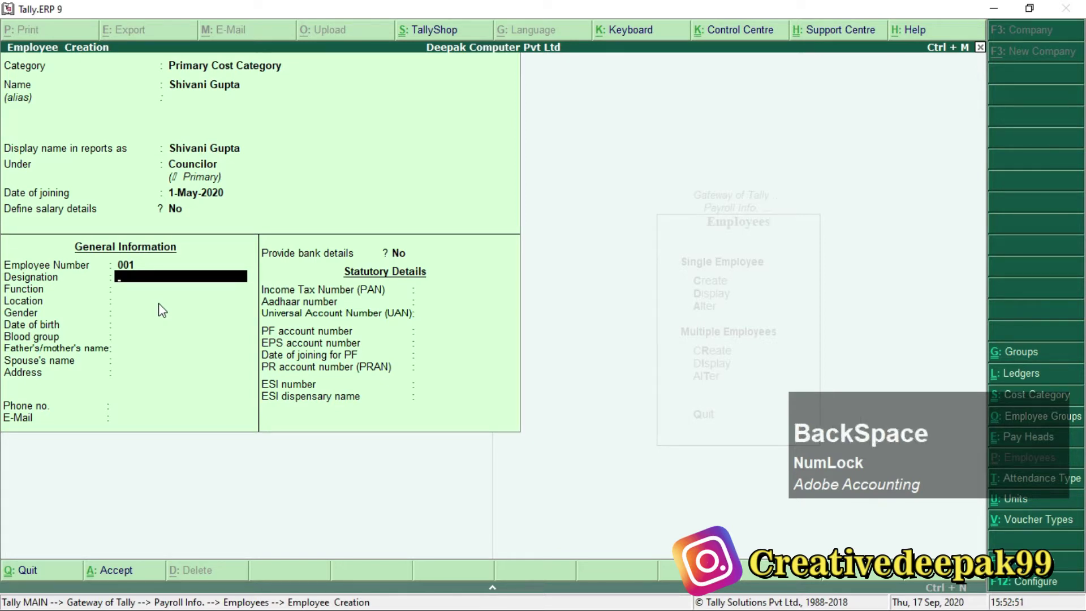
text(Con)
key(BackSpace)
text(unci)
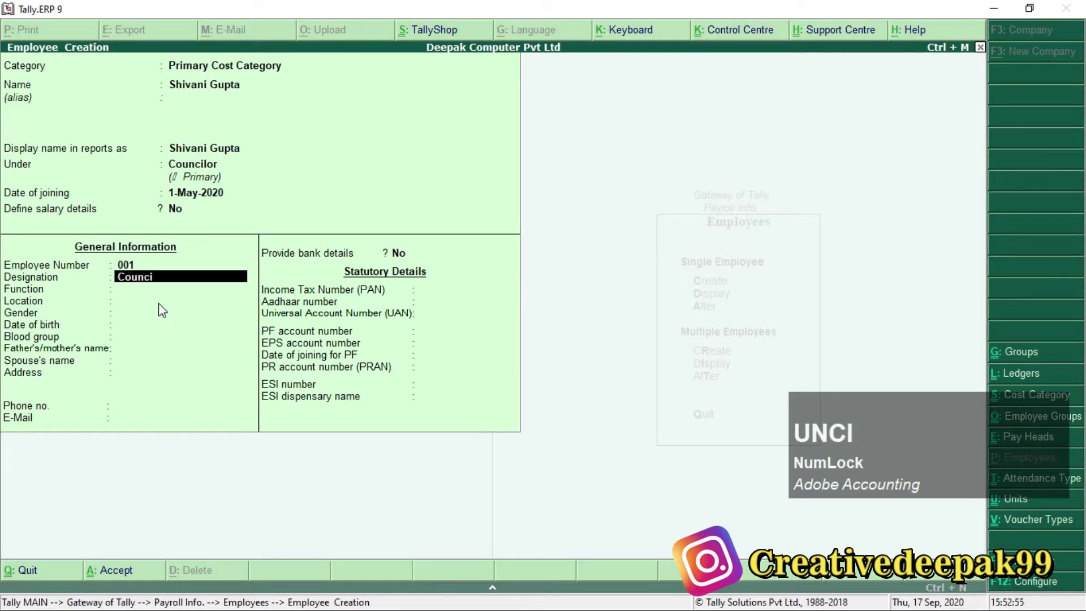
text(lor)
key(Return)
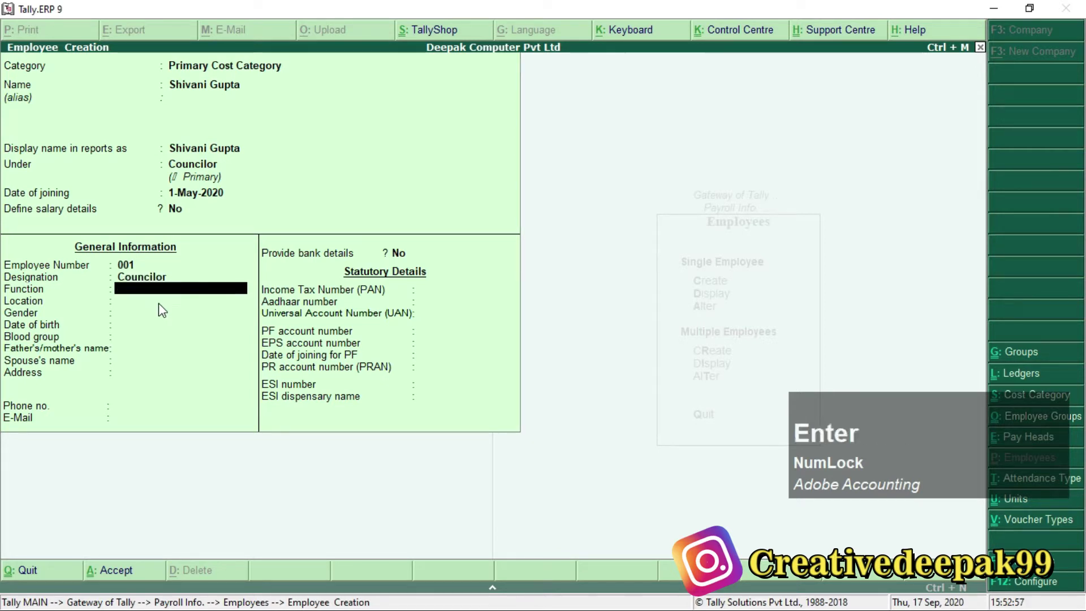
Set function Councilor, location Arrah and gender Female.
text(Con)
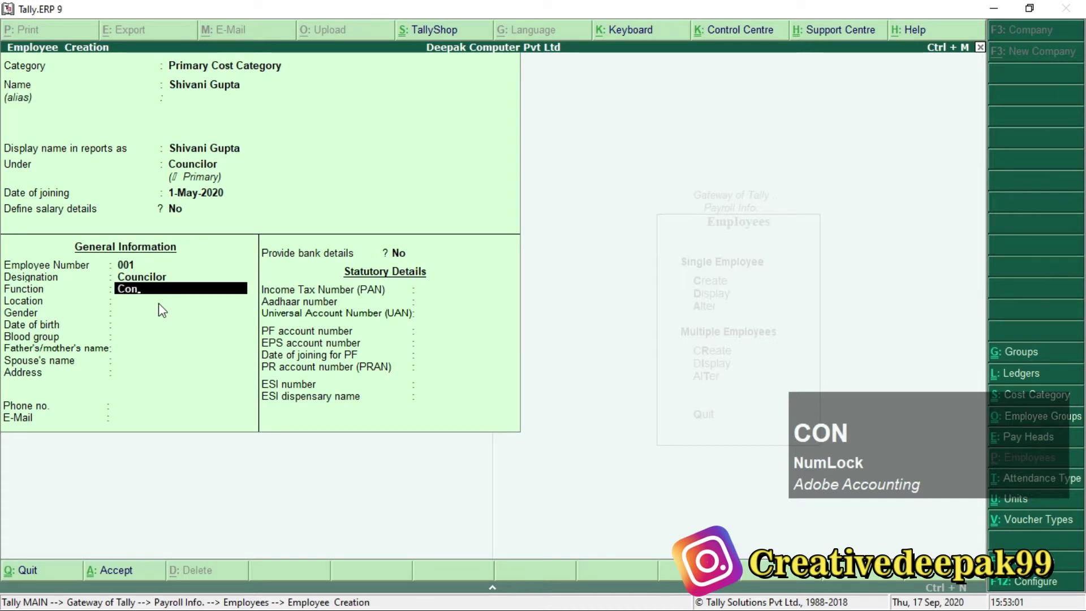
key(BackSpace)
text(unc)
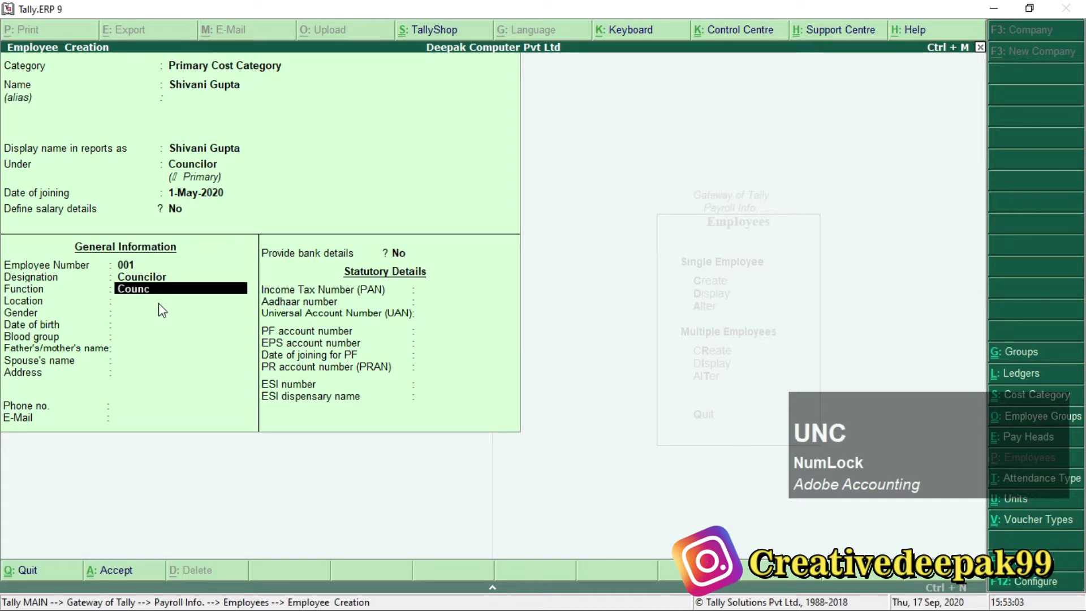
text(ilor)
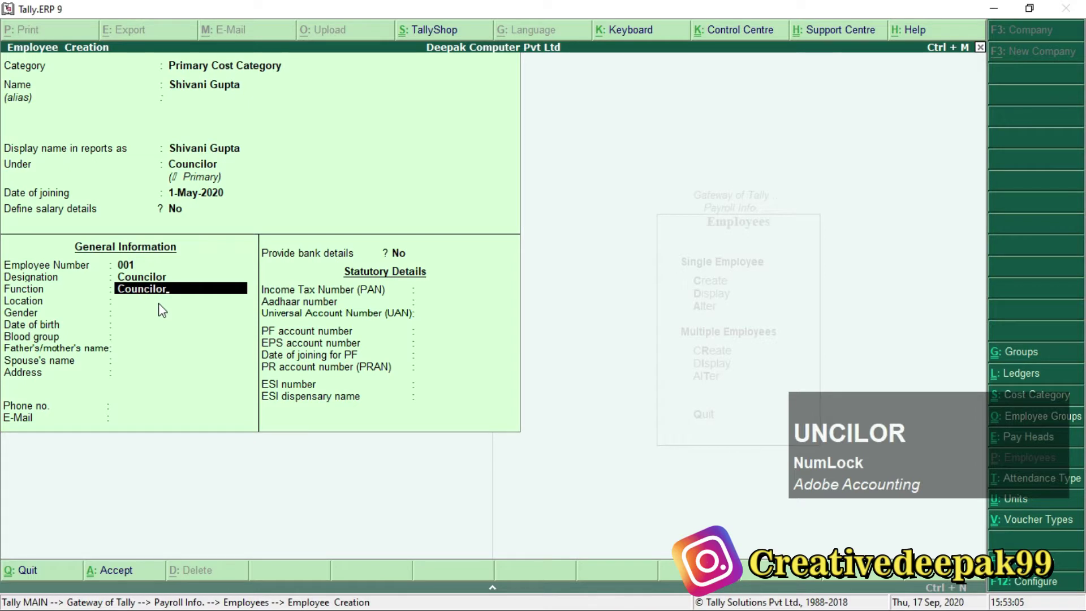
key(Return)
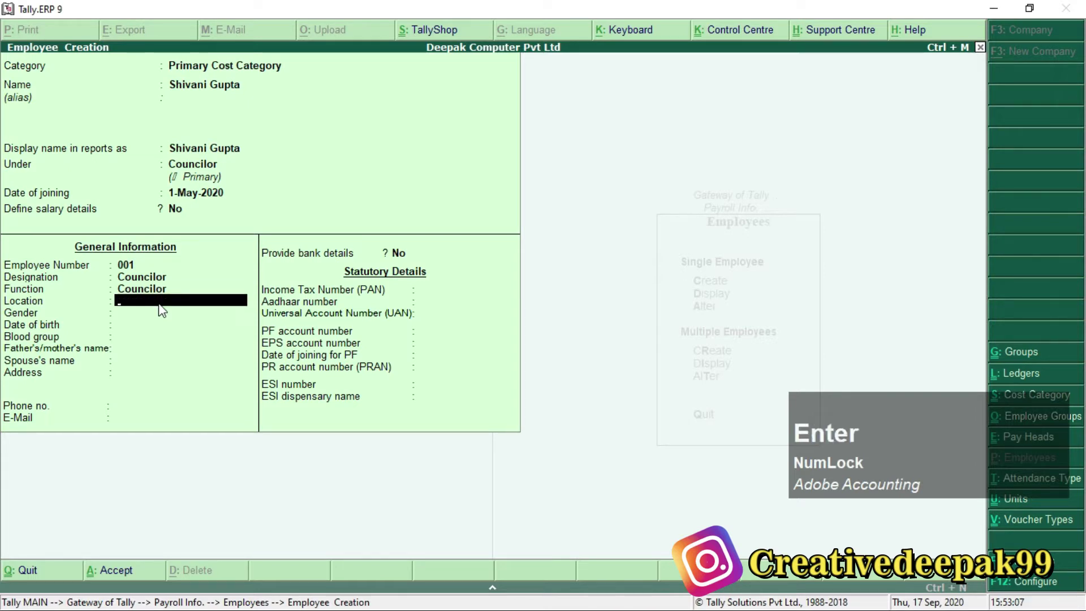
text(Arrah)
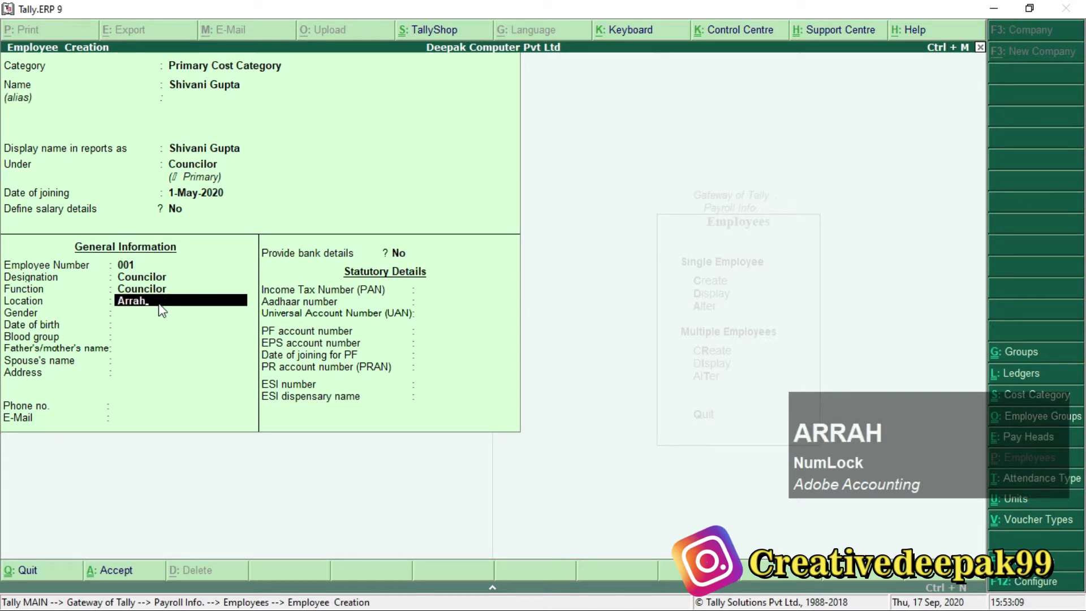
key(Return)
key(Left)
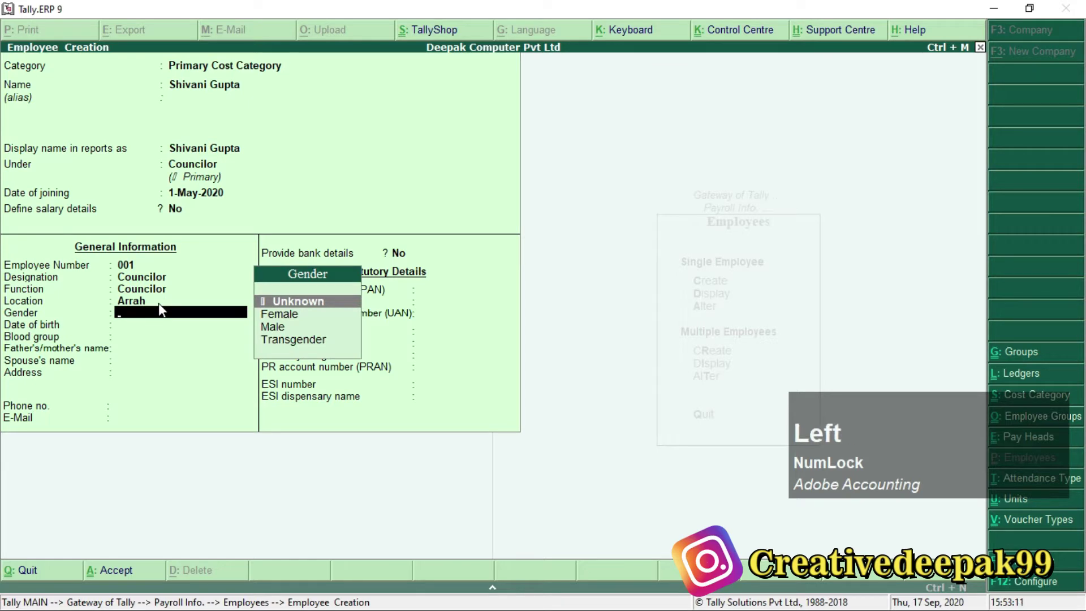
key(Down)
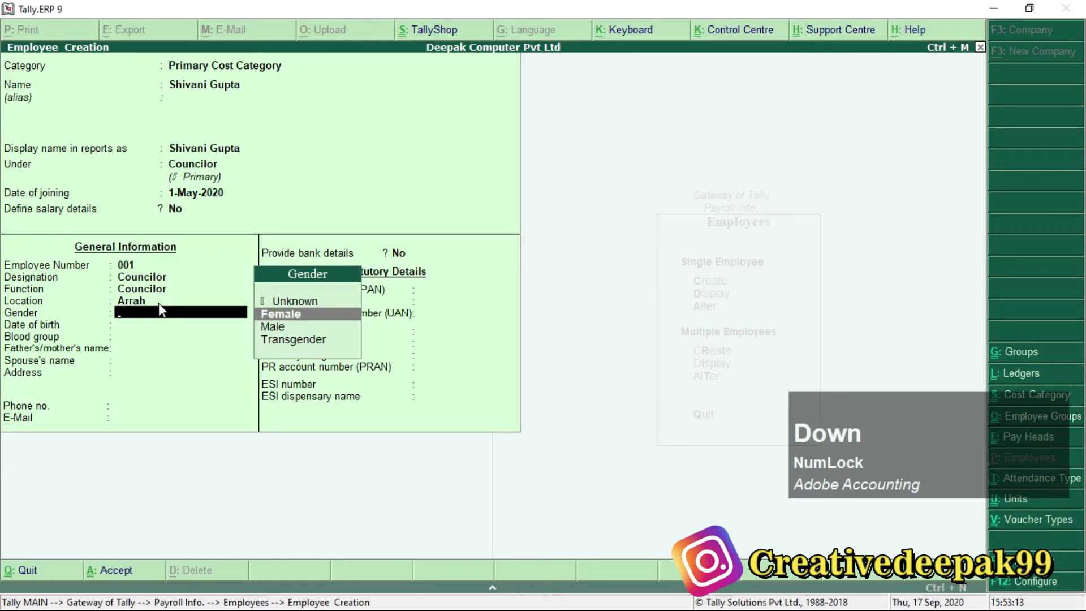
key(Return)
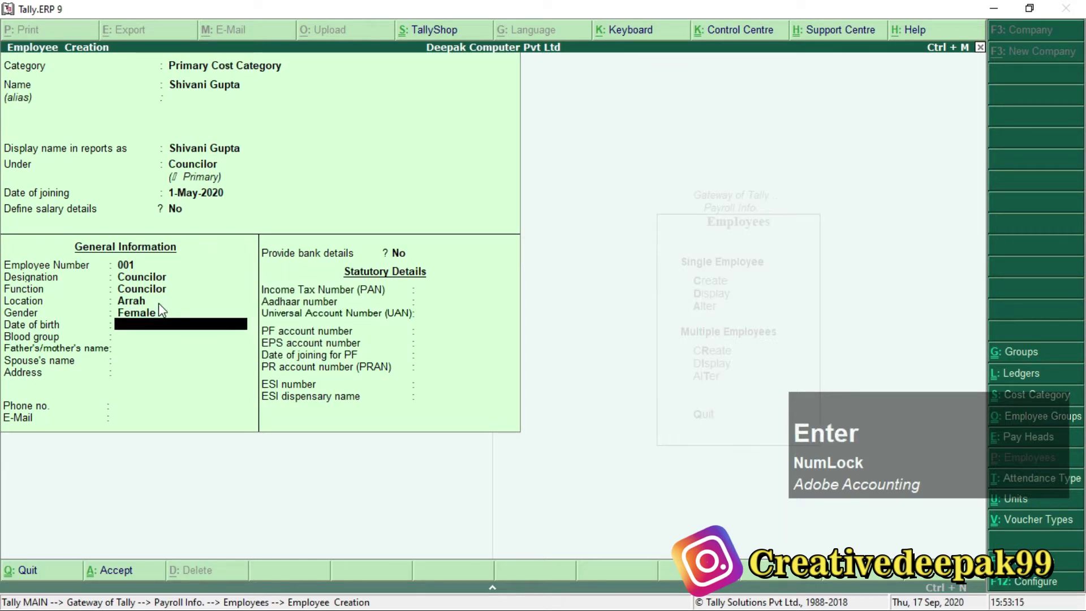
text(1.1.2000)
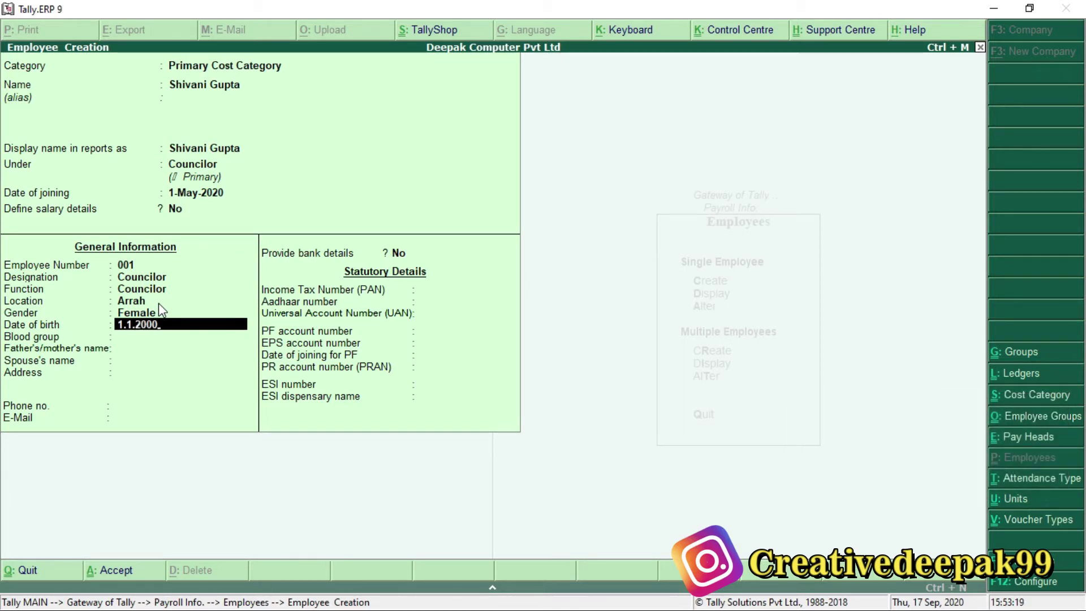
Set birth date 1-Jan-2000 and blood group A Positive, and enter the parent's and spouse's names.
key(Return)
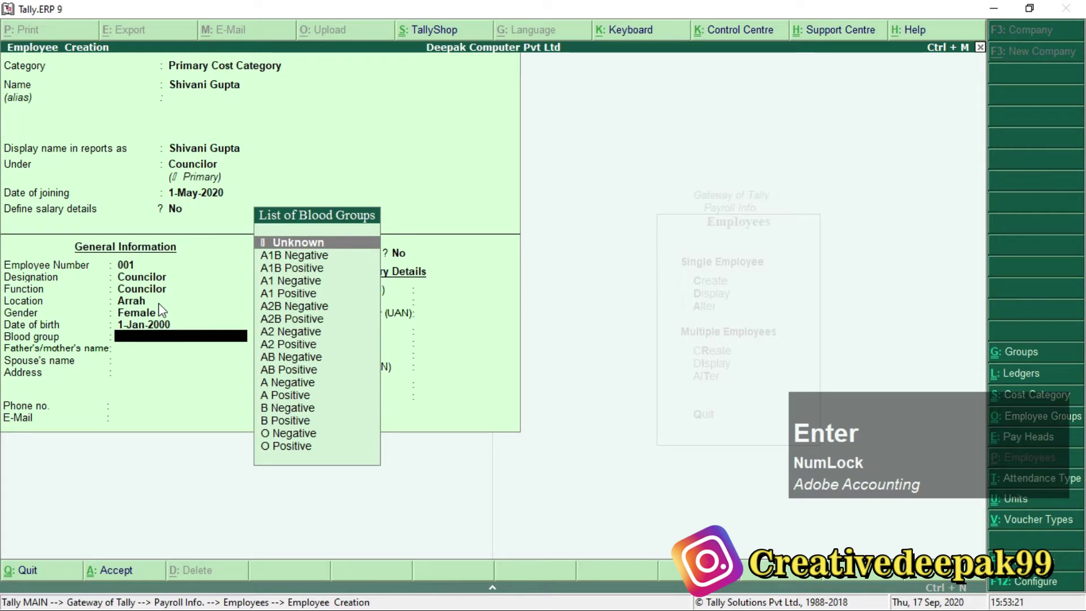
text(ap)
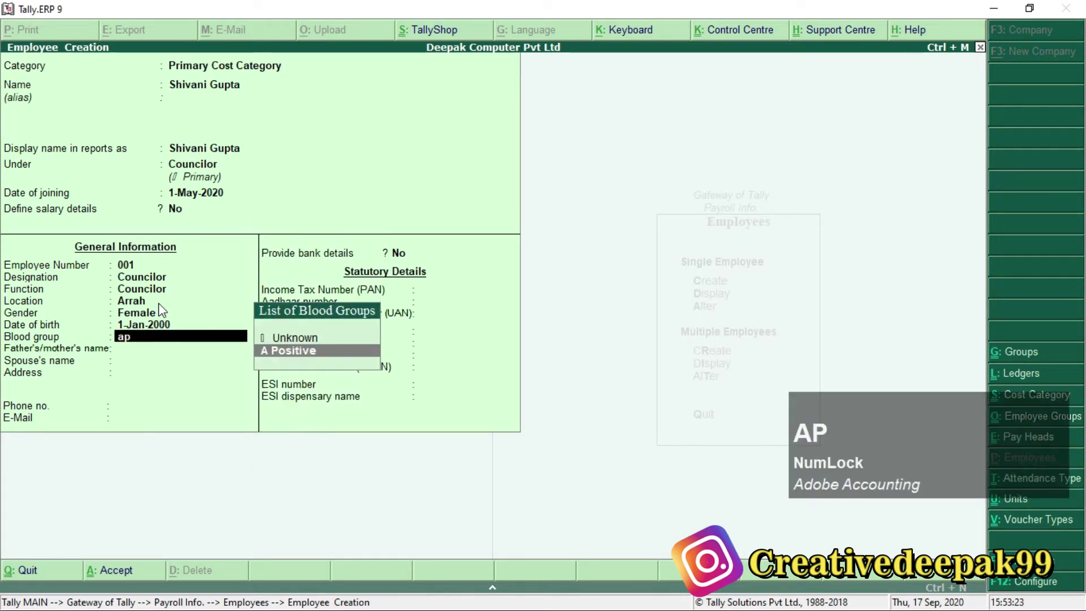
key(Return)
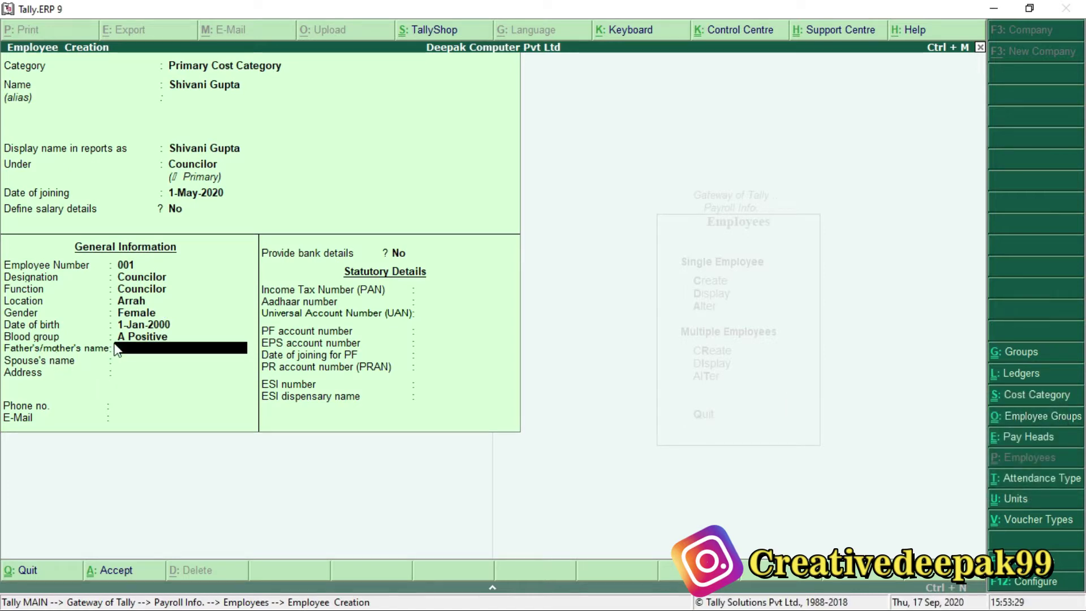
text(Rakesh)
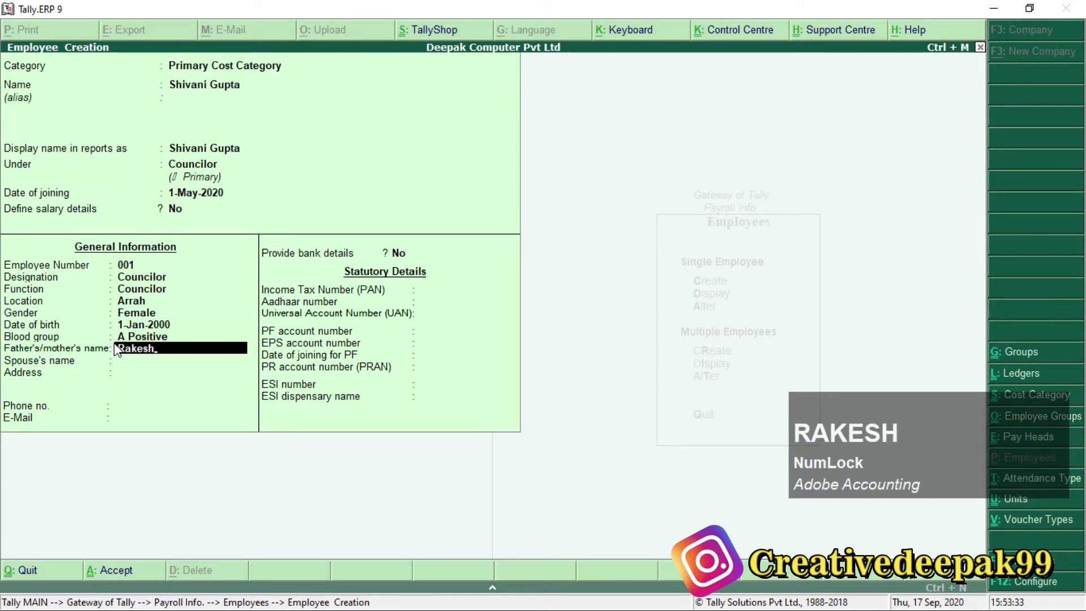
key(Return)
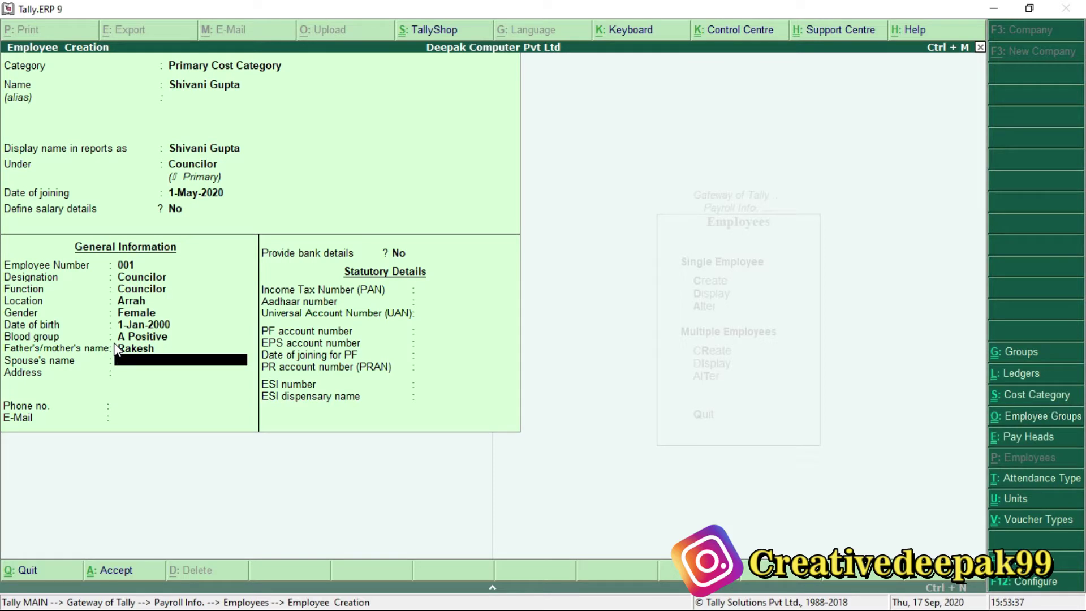
text(Neha)
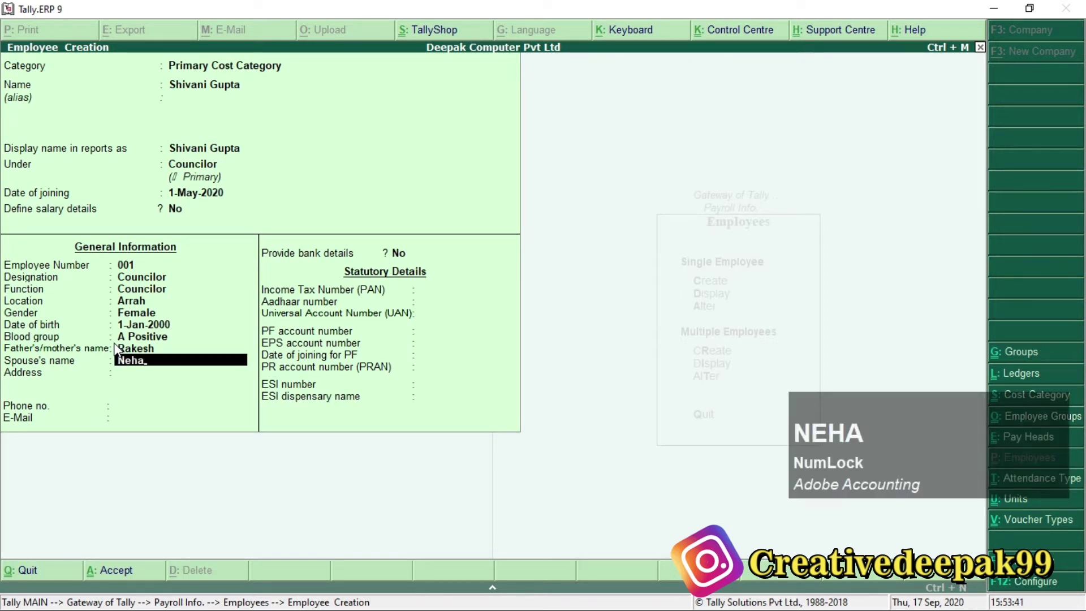
key(Return)
Enter the employee's address, phone number and e-mail address.
text(Jair Road Ara)
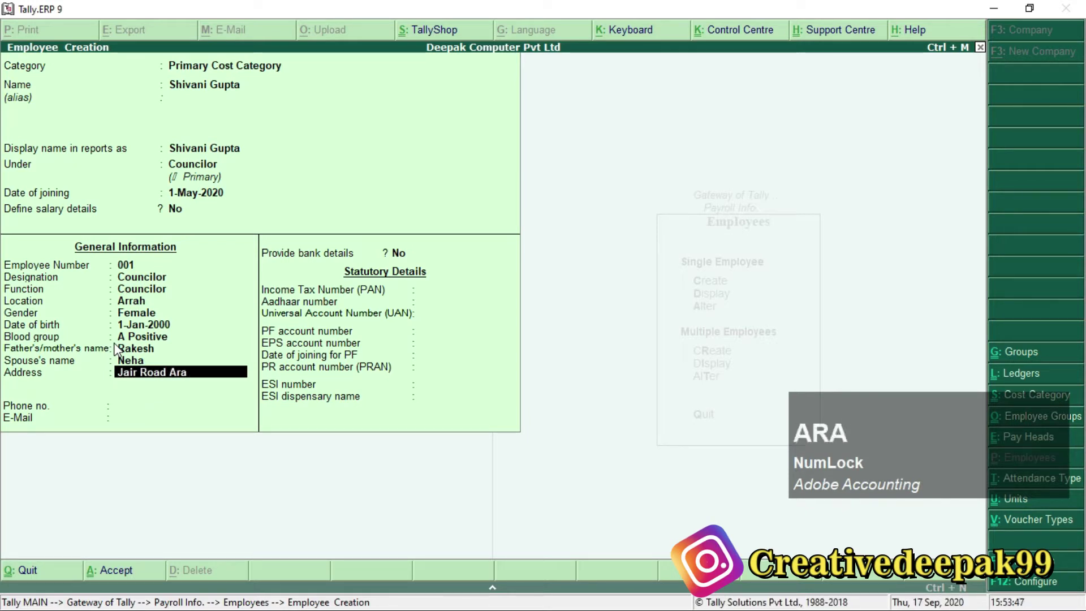
key(Return)
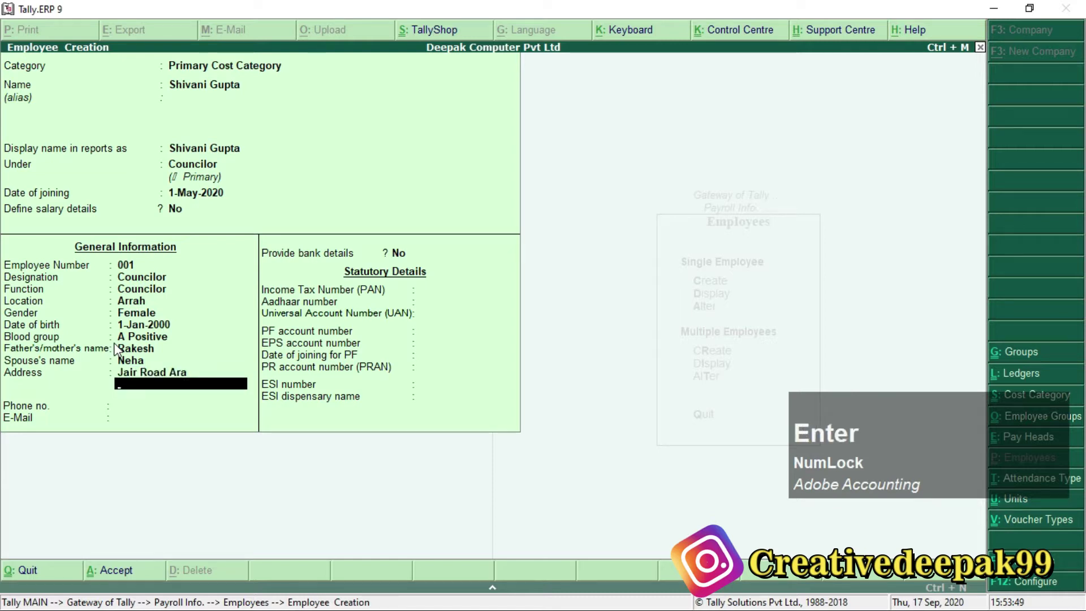
key(Return)
text(25365555)
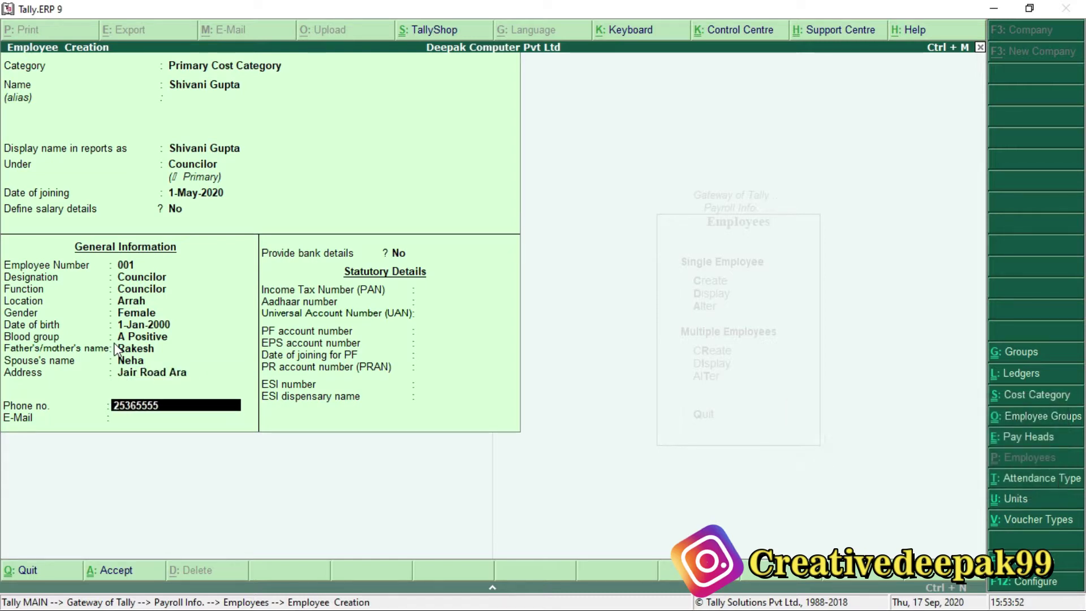
key(KP_Enter)
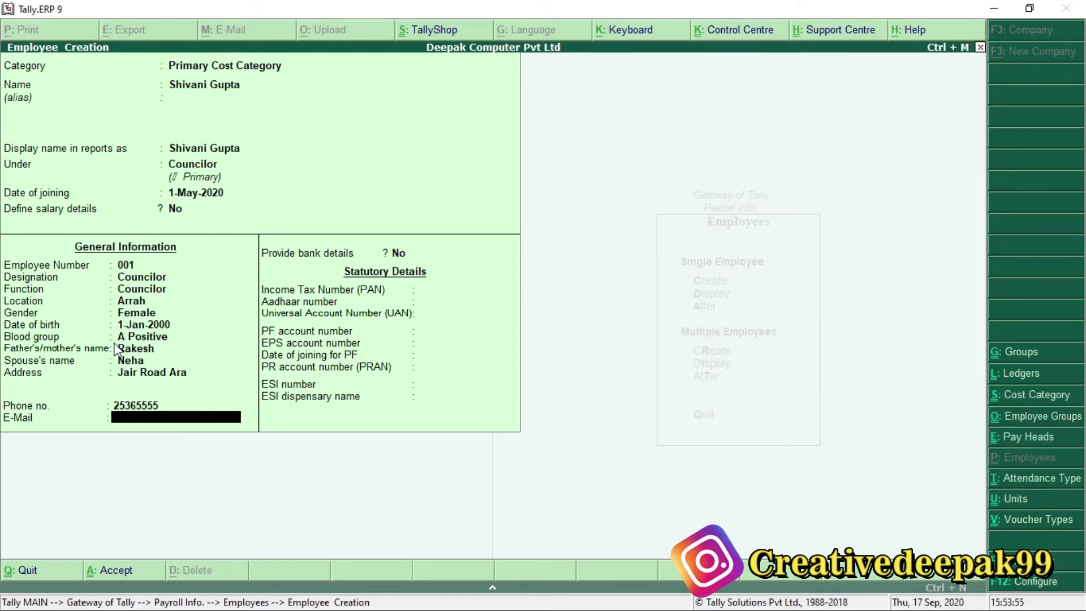
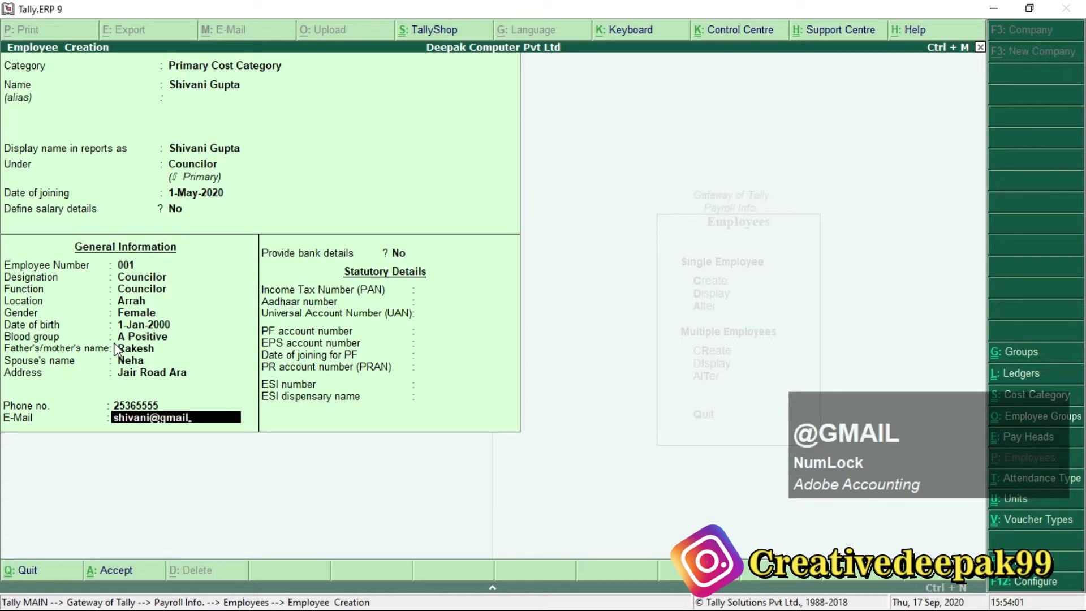
key(Return)
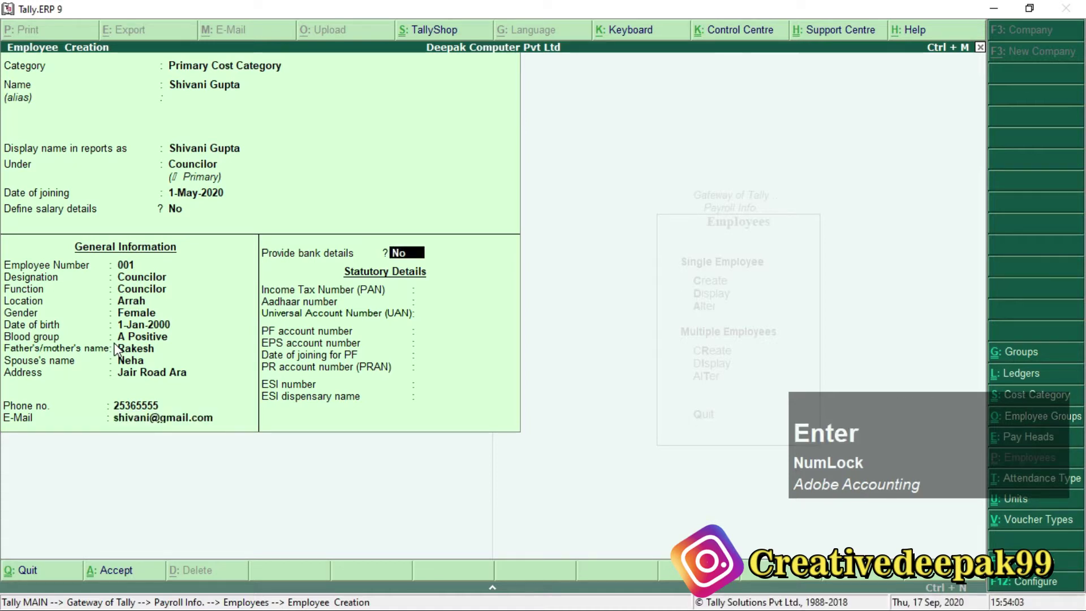
Leave bank details at No and type the employee's PAN as the income tax number.
key(Return)
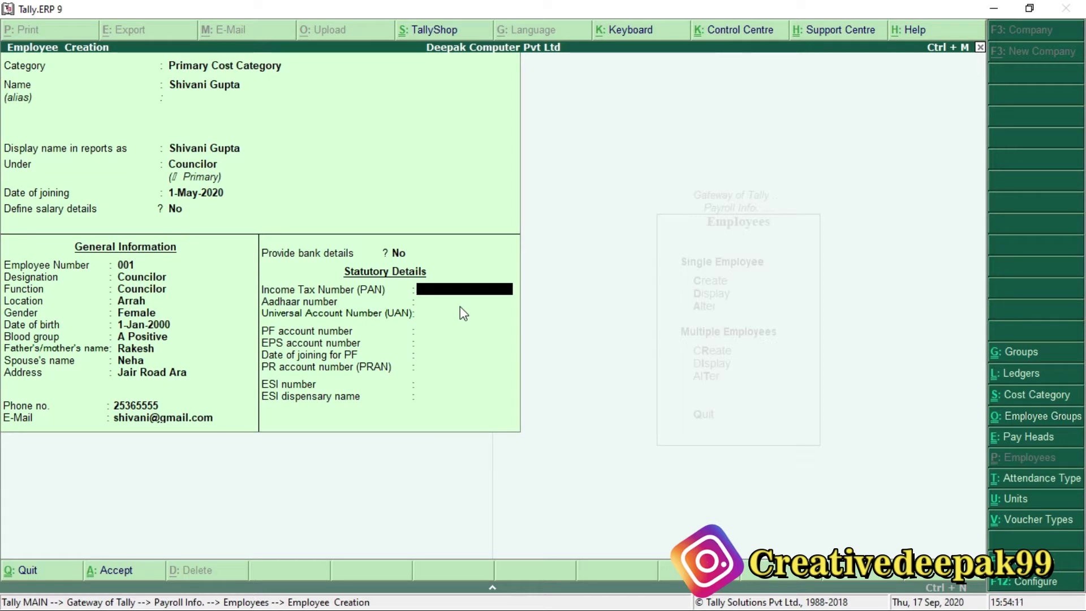
text(AS)
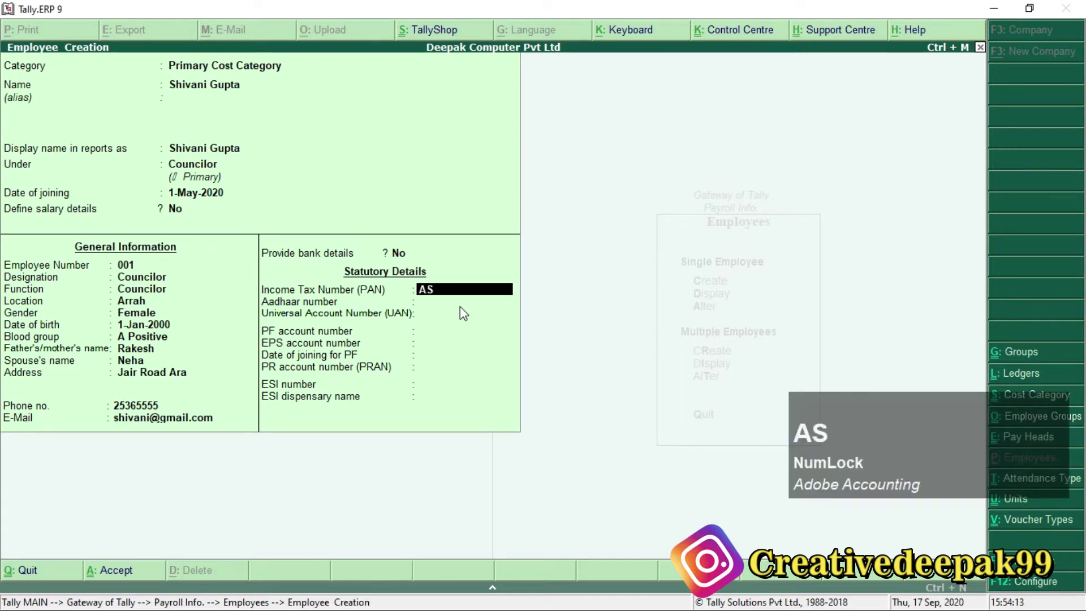
text(FGR)
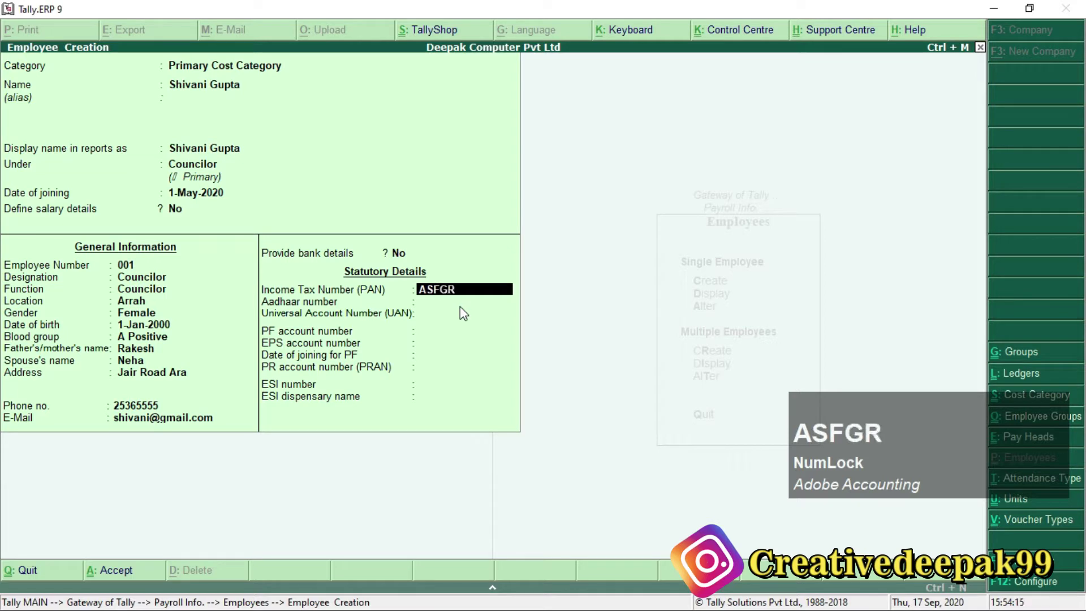
text(2563)
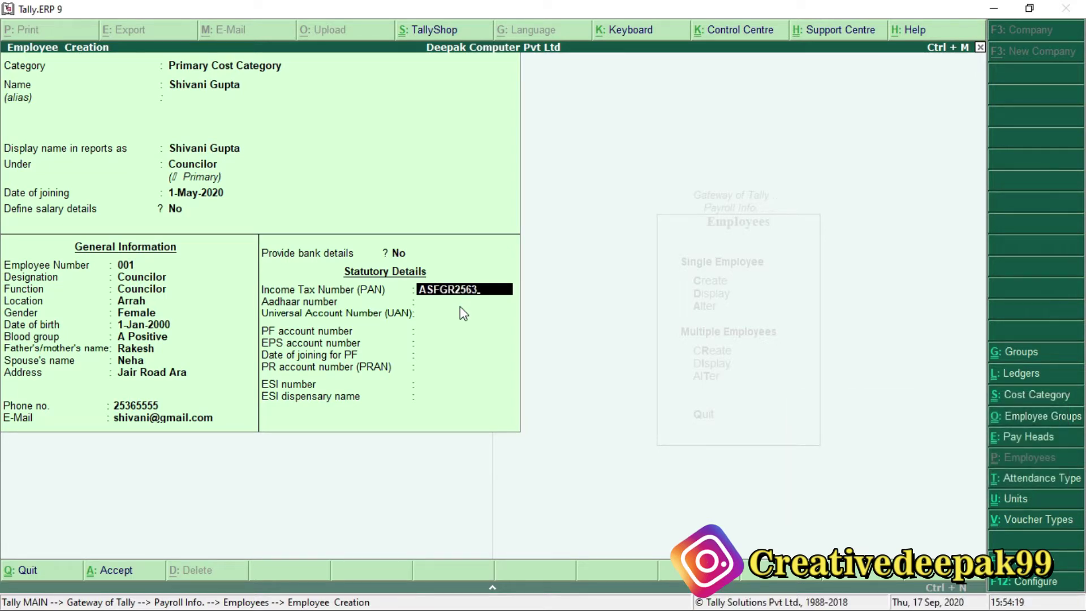
text(H)
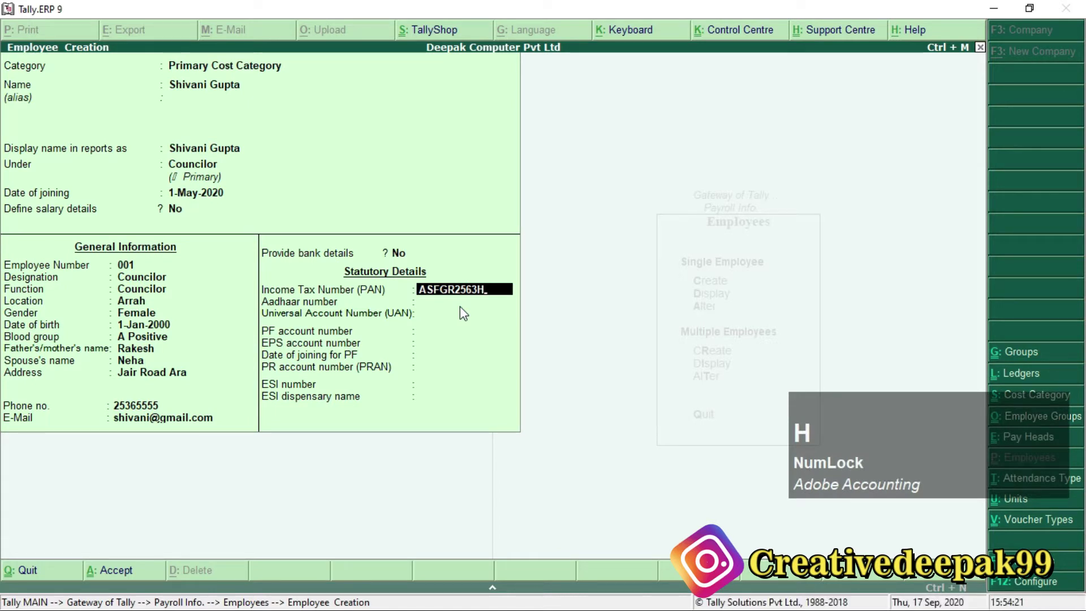
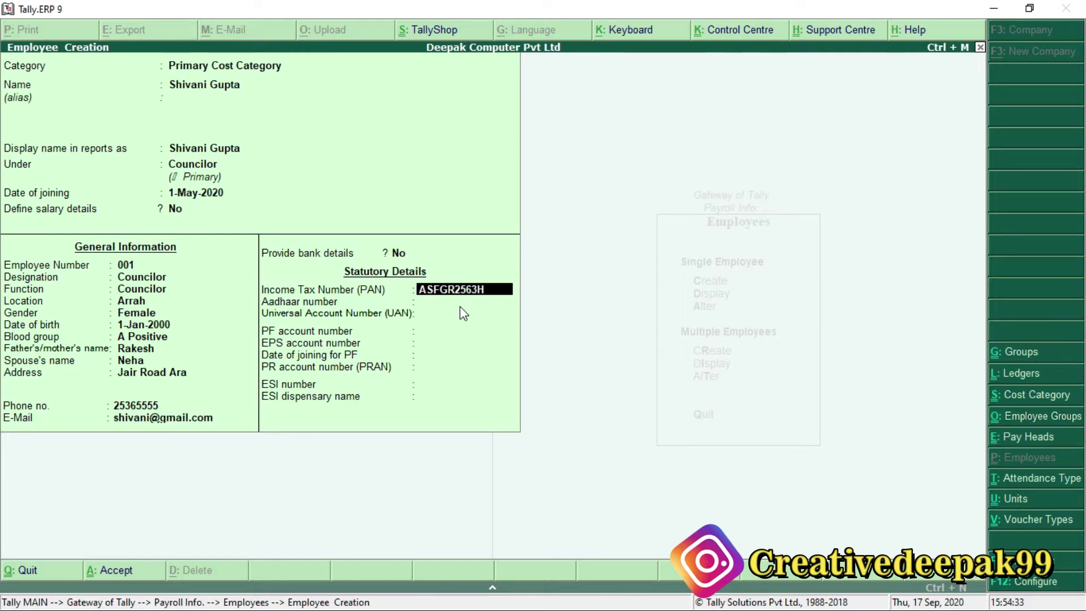
Enter a valid 12-digit Aadhaar number after the first, too-short entry is rejected.
key(Return)
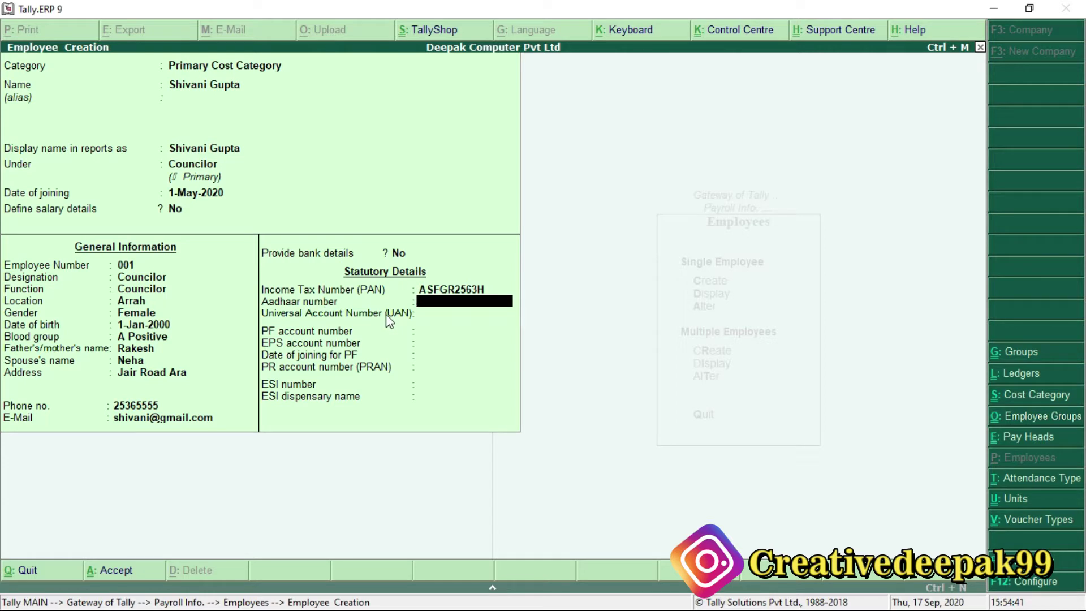
text(456654)
key(KP_Enter)
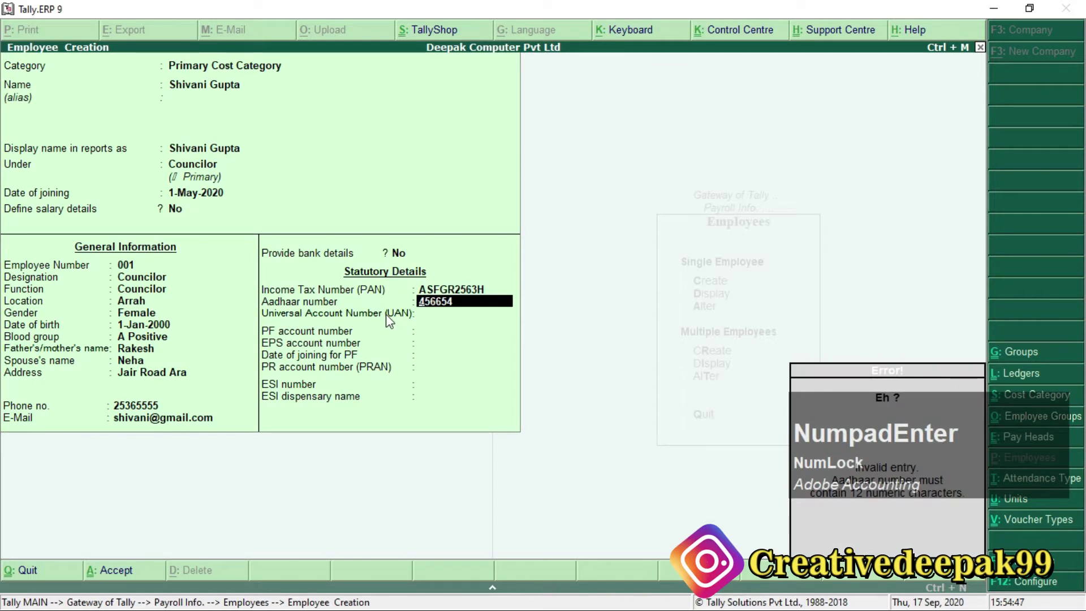
key(Return)
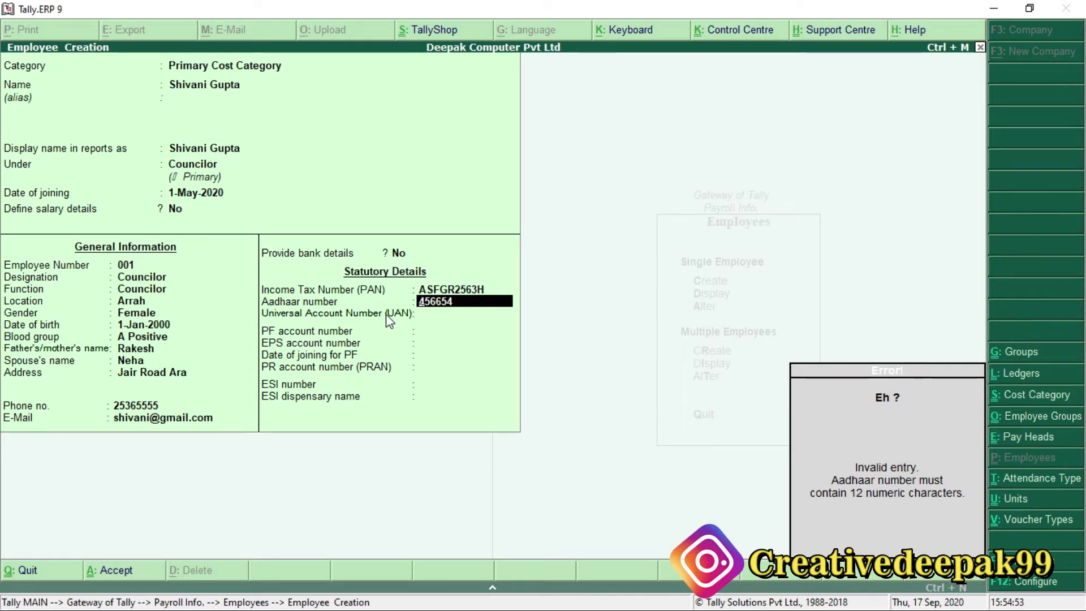
text(123654789021)
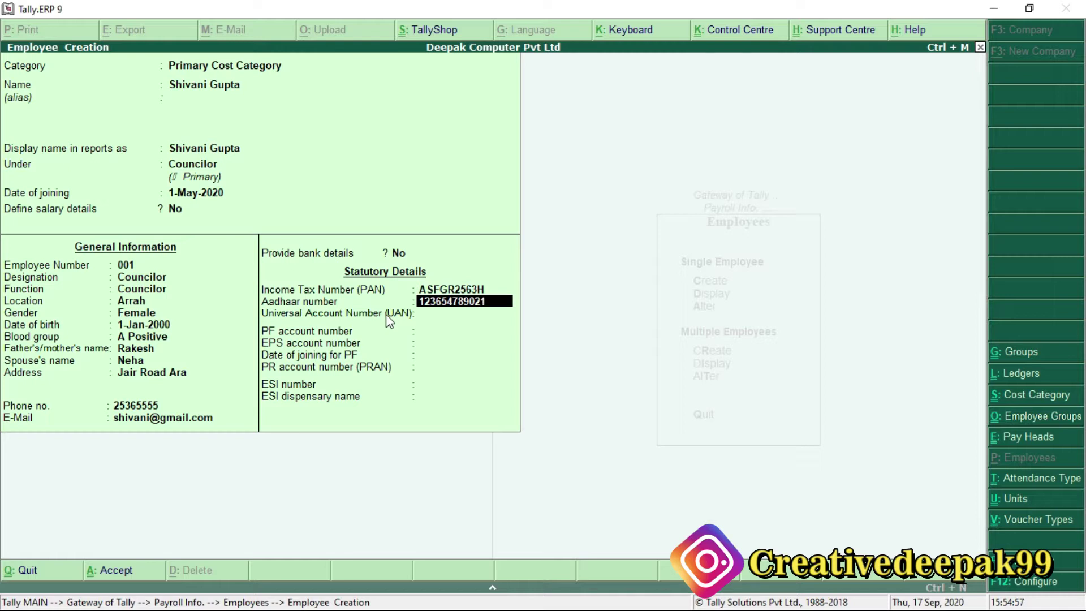
key(Return)
key(Return)
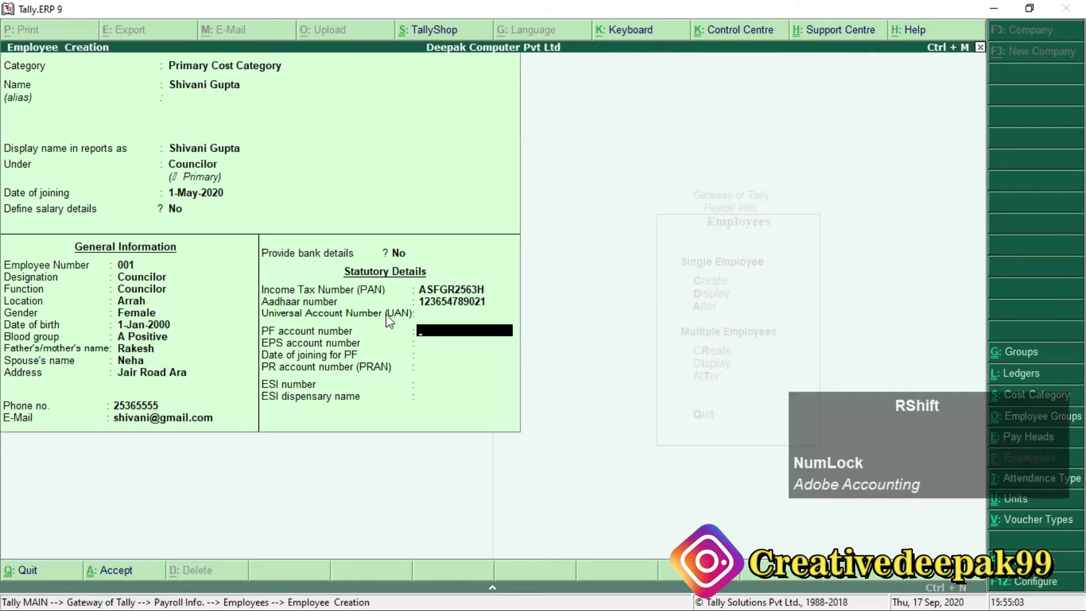
Enter the PF account number and PRAN, accept EPS and joining-date defaults, and leave ESI blank.
text(BR)
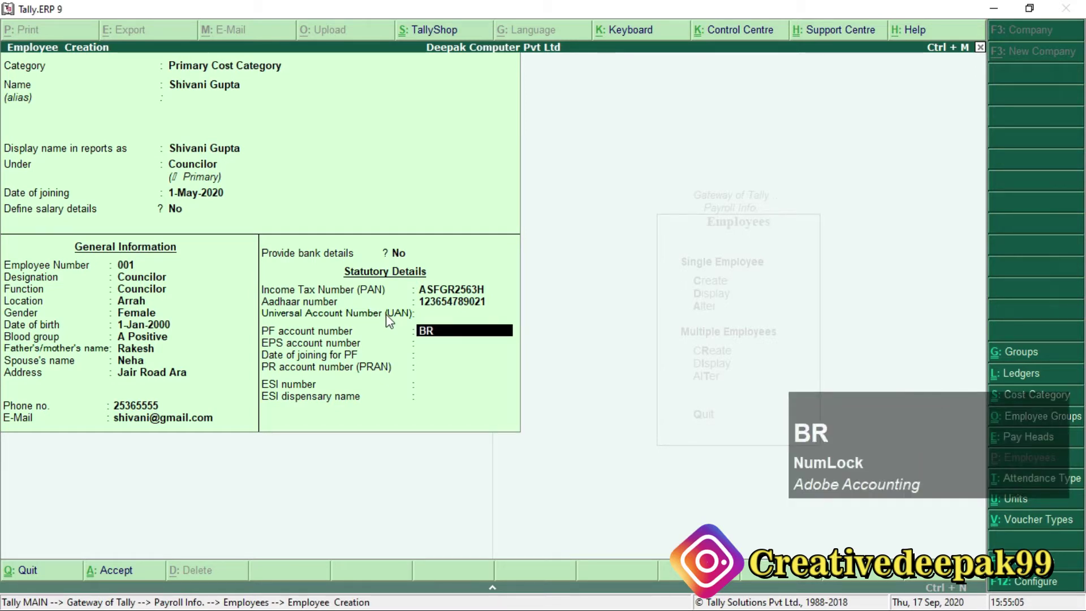
text(/012365)
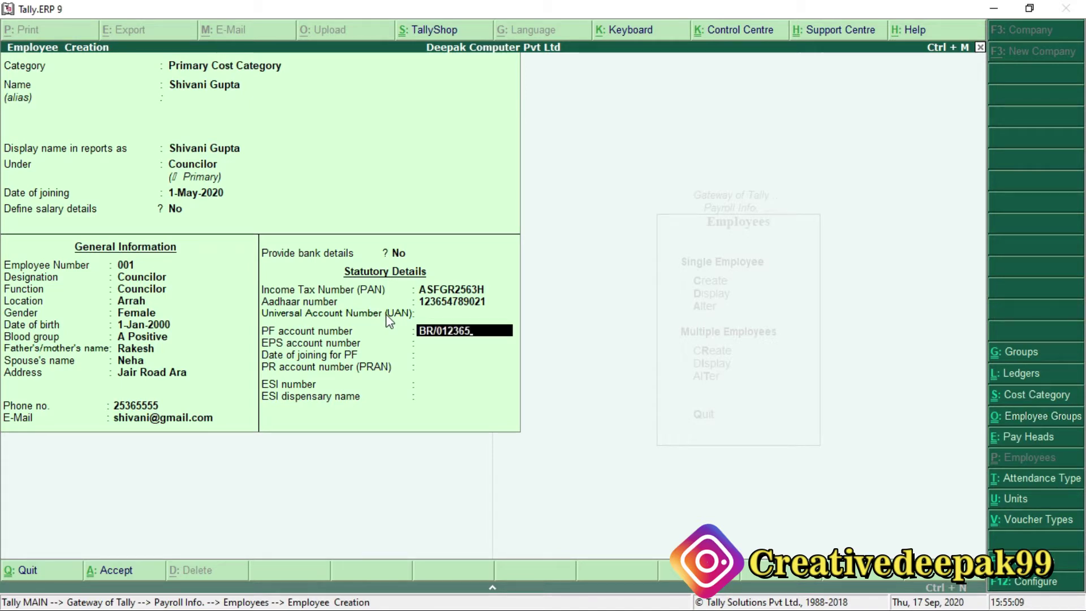
key(Return)
key(Return)
key(Return)
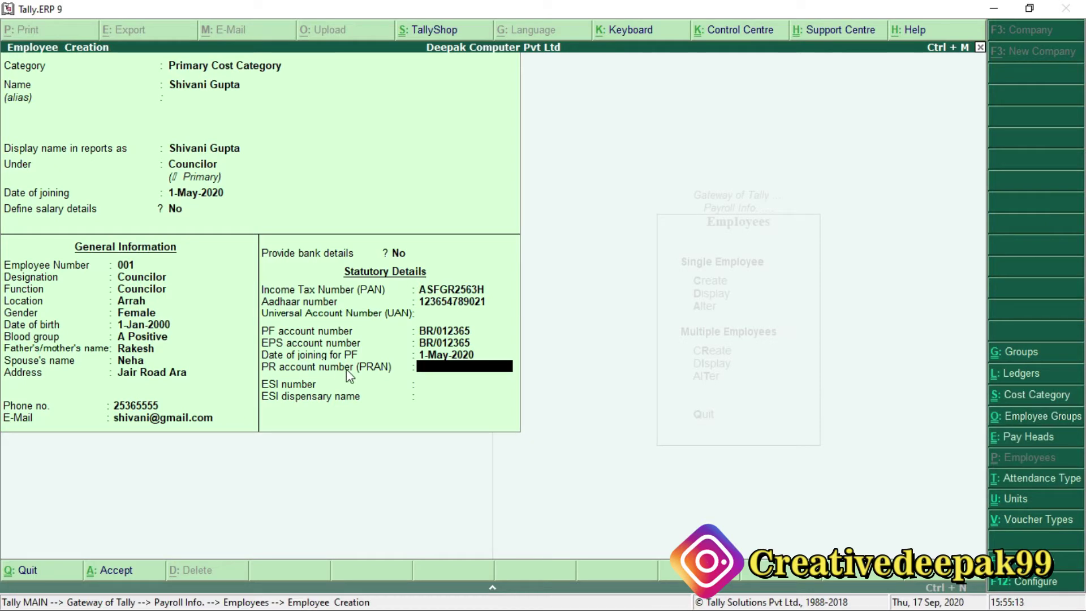
text(2563254)
key(Return)
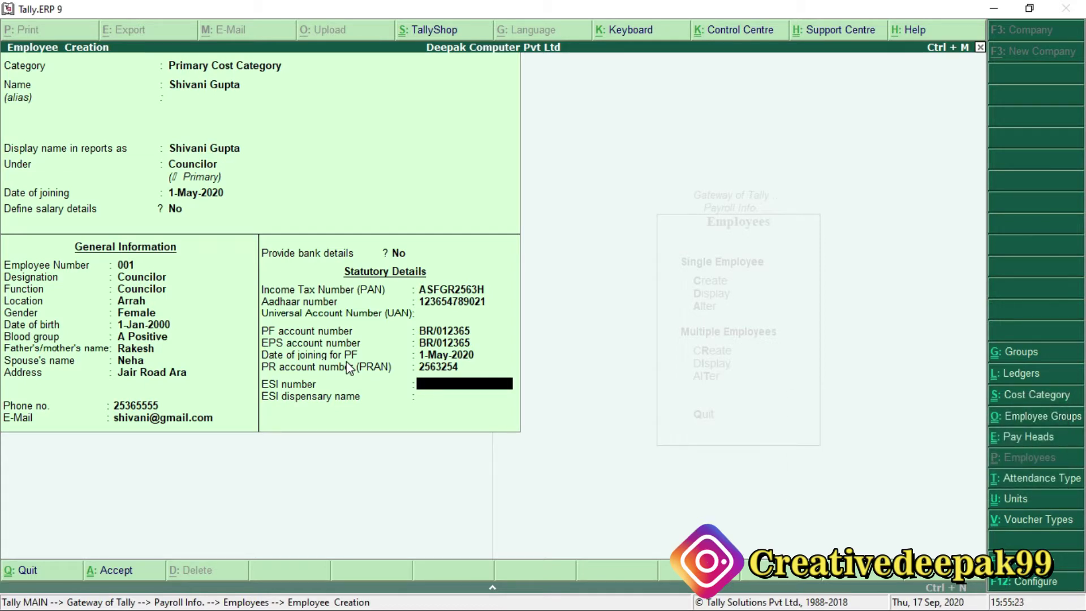
key(Return)
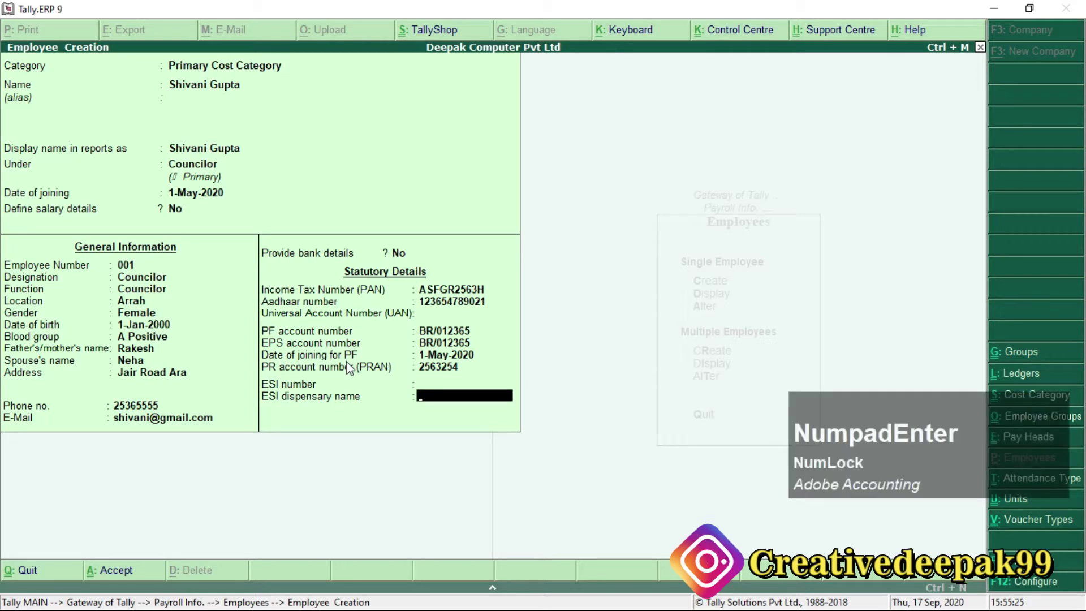
key(Return)
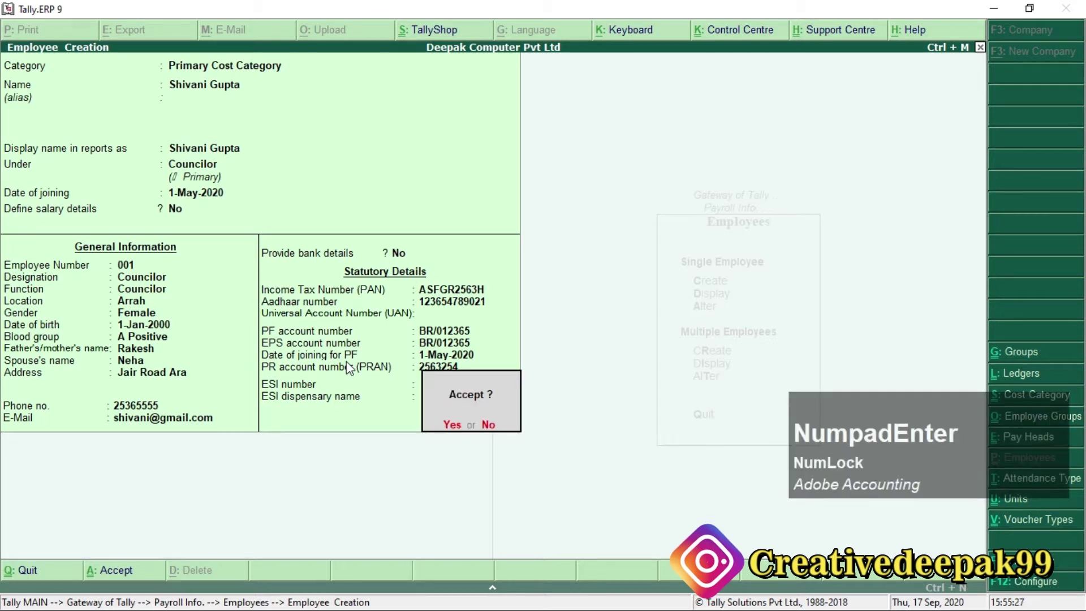
Save the first employee's master after cross-checking the assignment PDF.
key(alt+Tab)
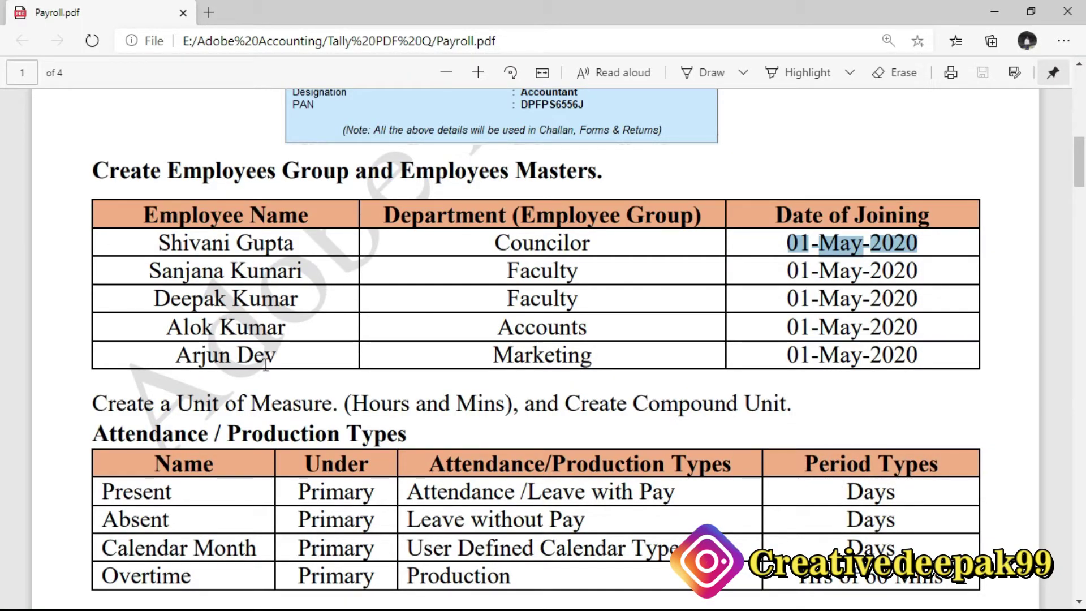
key(alt)
key(alt+Tab)
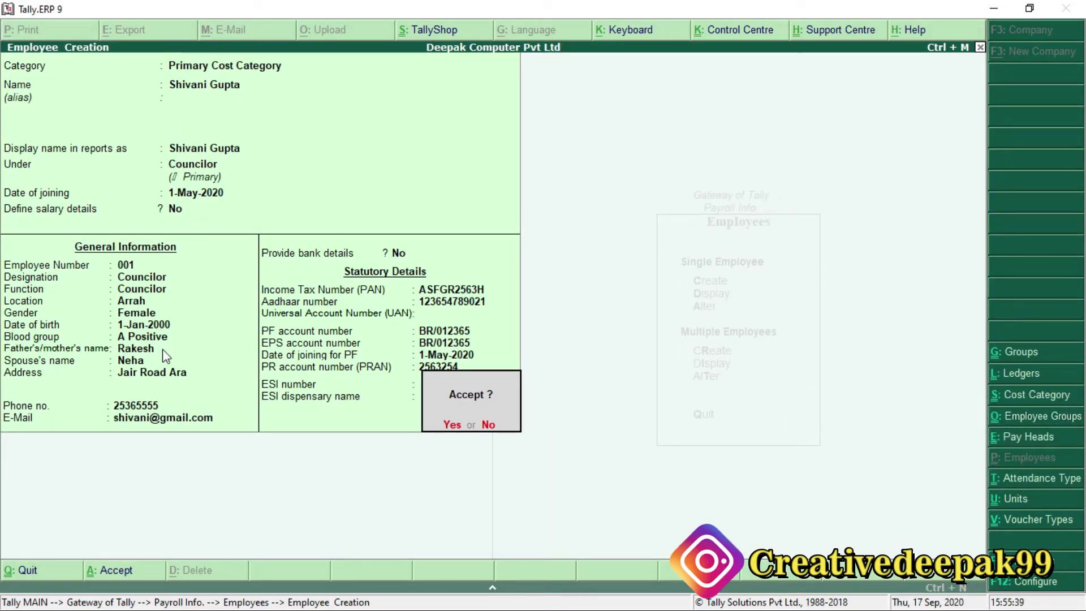
key(Return)
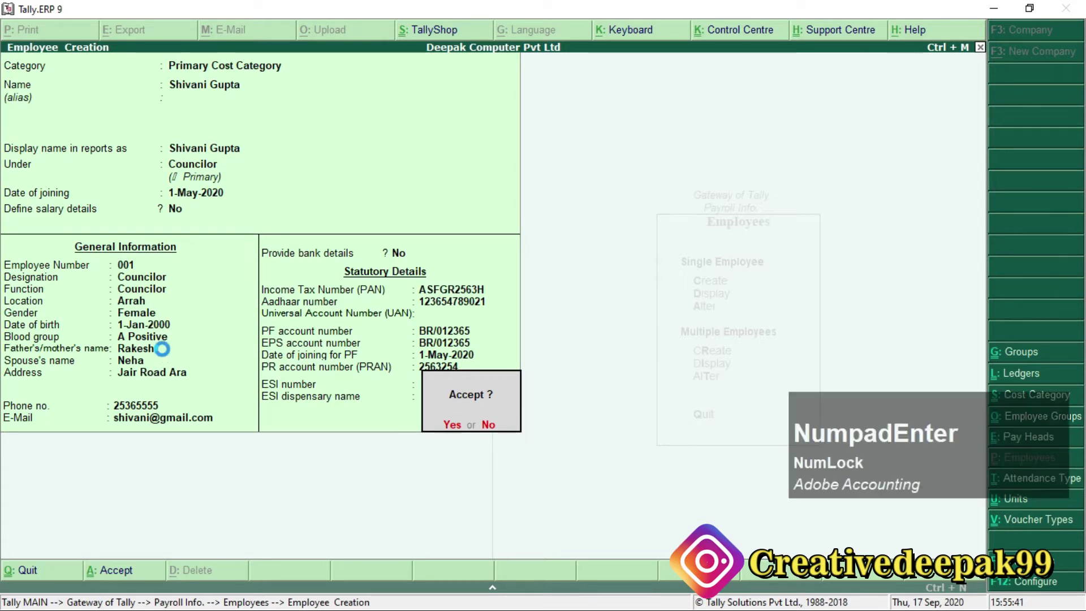
key(alt+Tab)
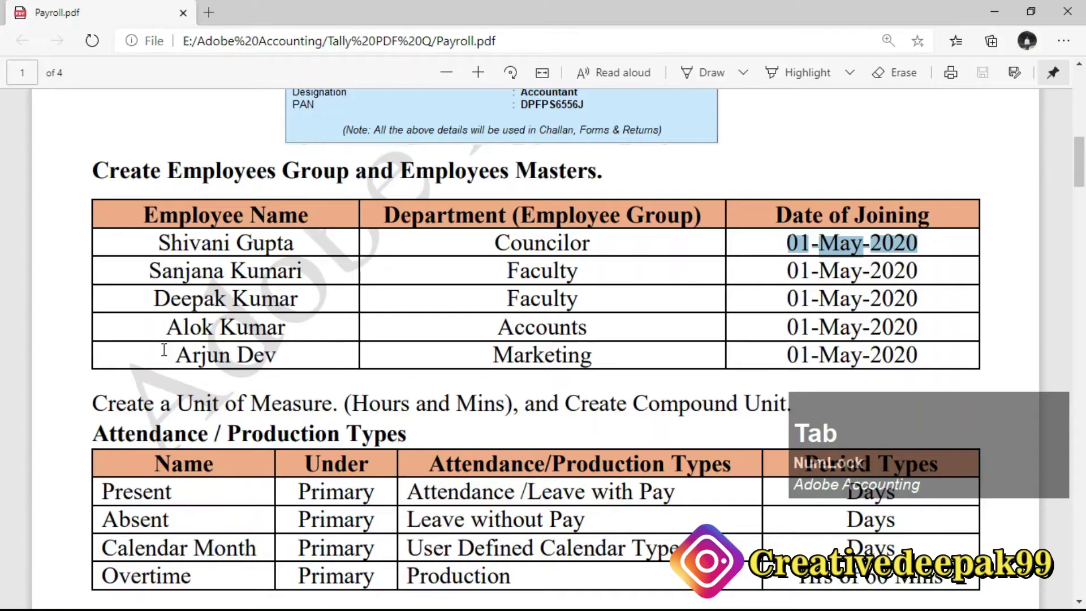
key(alt+Tab)
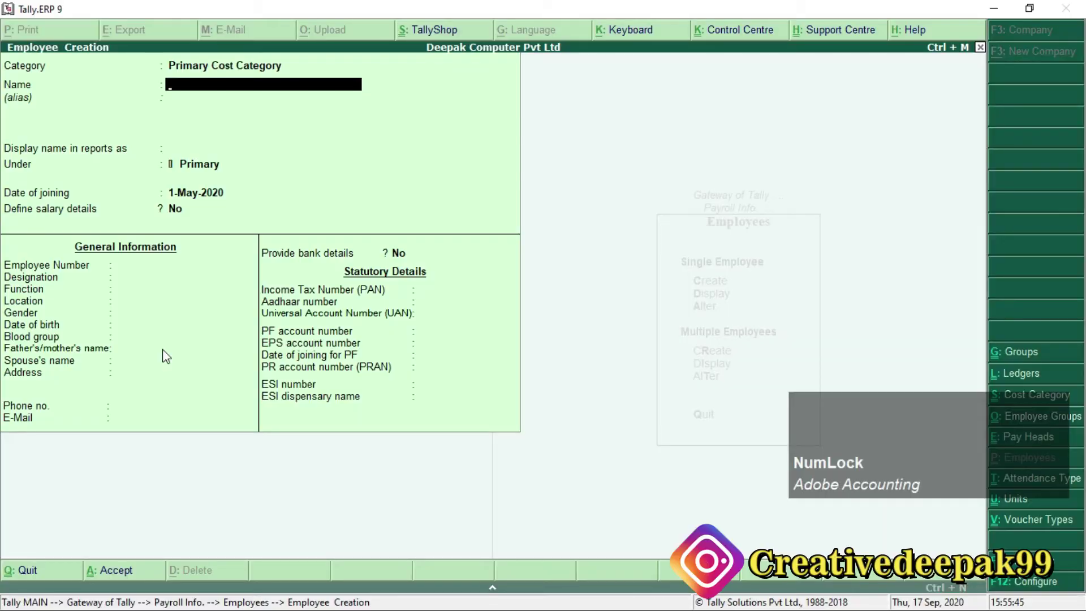
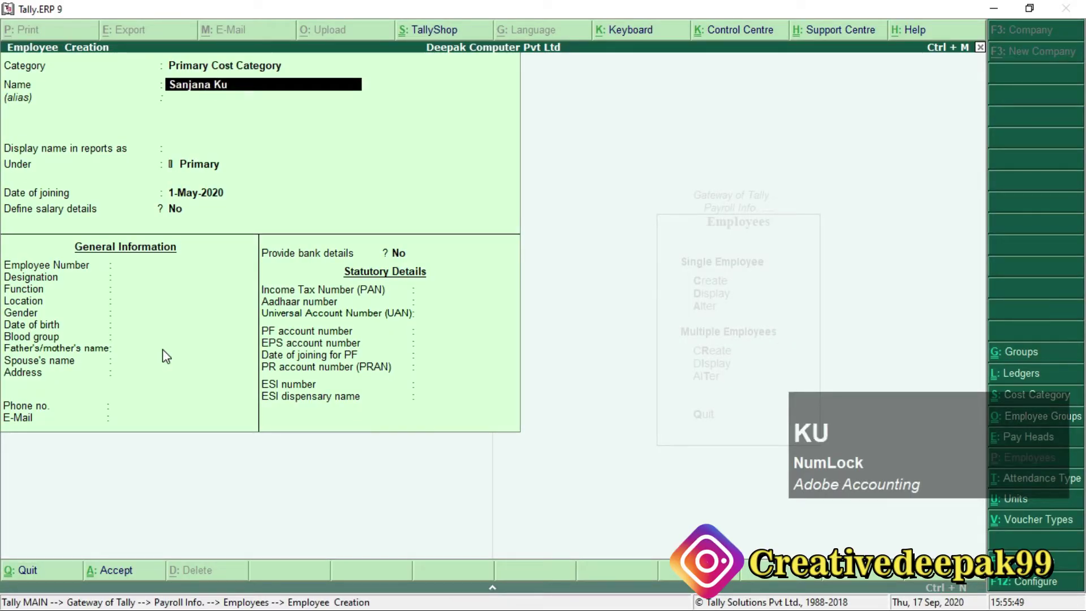
Enter the second employee's name and place her under the Faculty group.
key(Return)
key(Return)
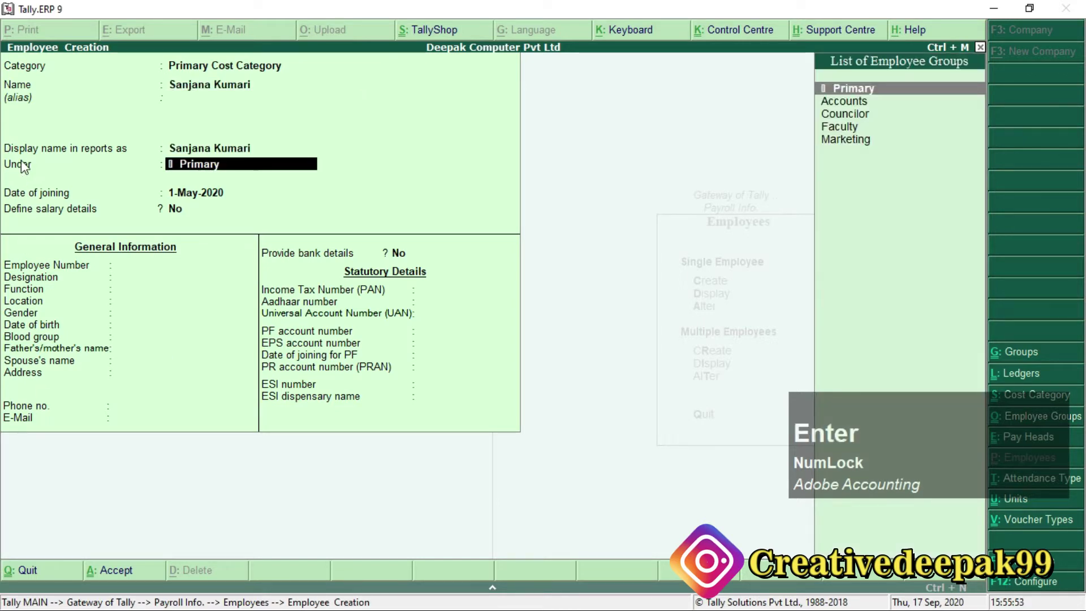
key(alt+Tab)
drag(507, 270, 567, 275)
key(alt+Tab)
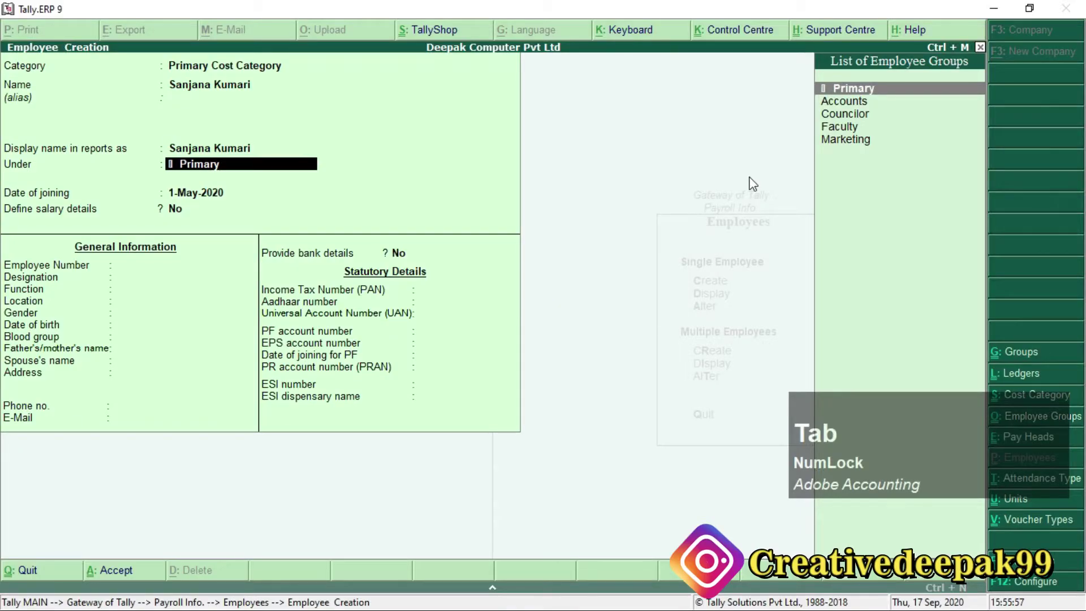
key(Down)
key(Down)
key(Down)
key(KP_Enter)
key(KP_Enter)
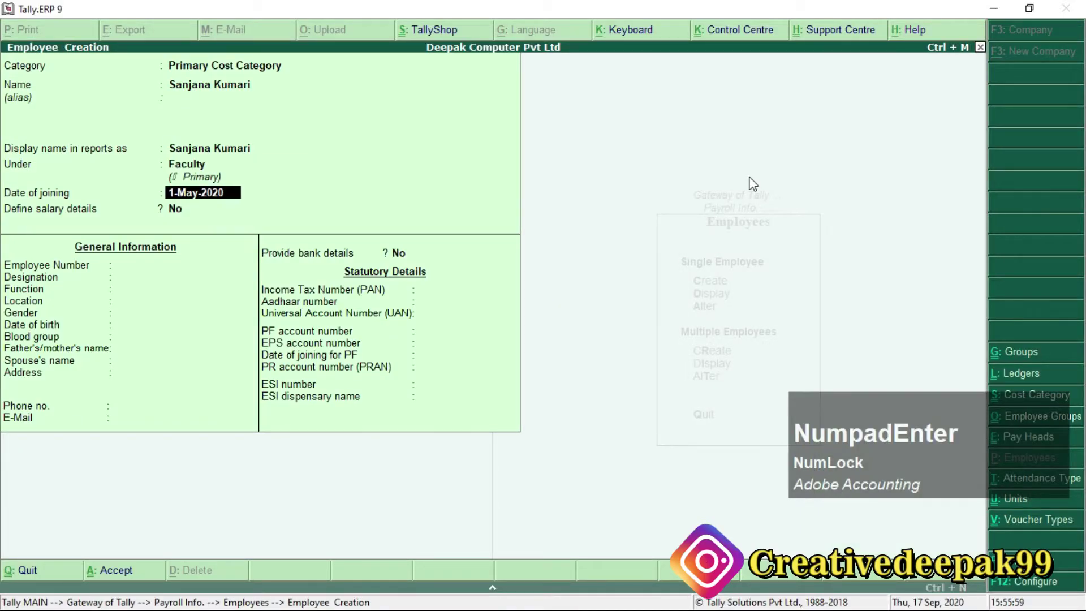
key(KP_Enter)
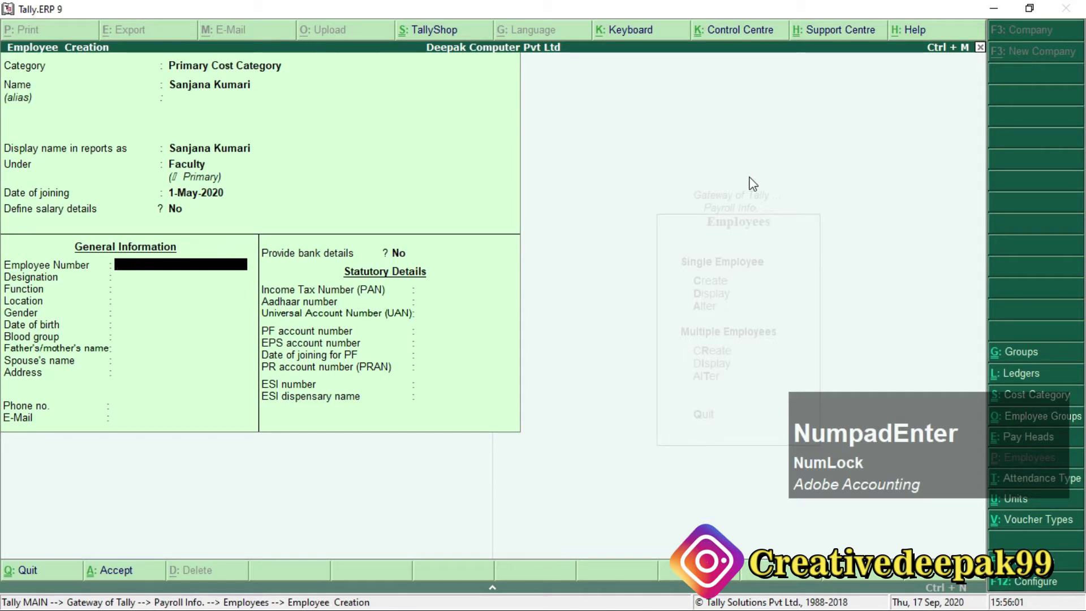
Set employee number 002, designation Teacher, function Faculty, location Arrah, and select Female gender.
text(002)
key(KP_Enter)
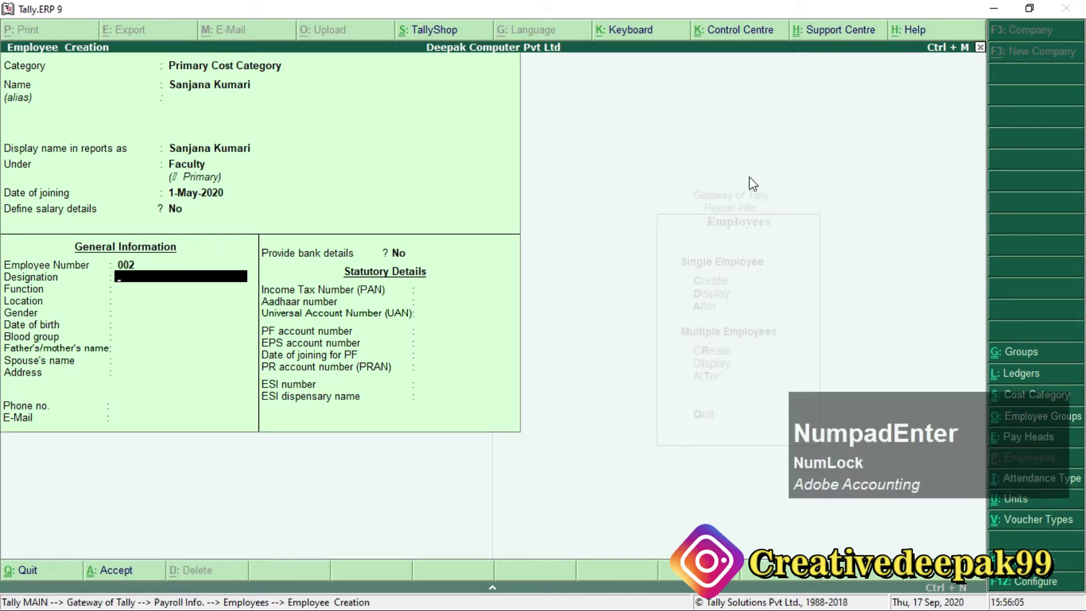
text(Teacher)
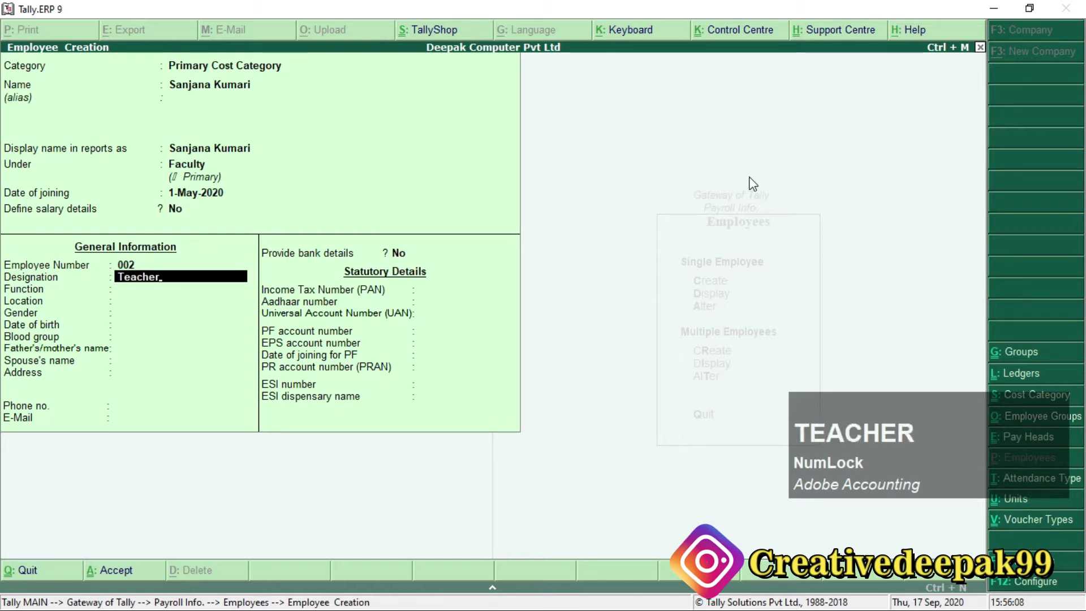
key(Return)
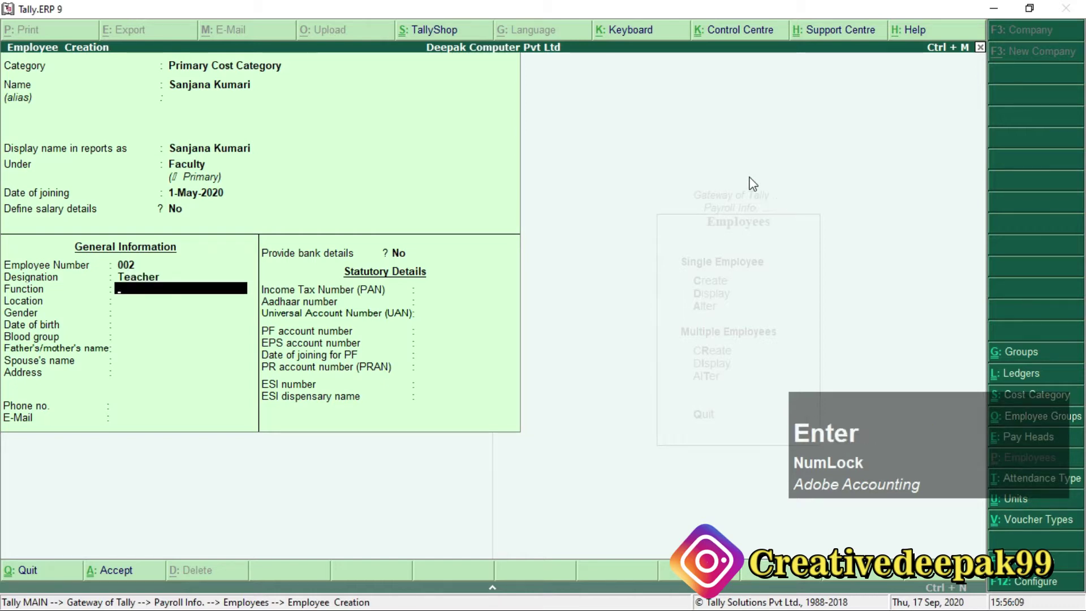
text(Faculty)
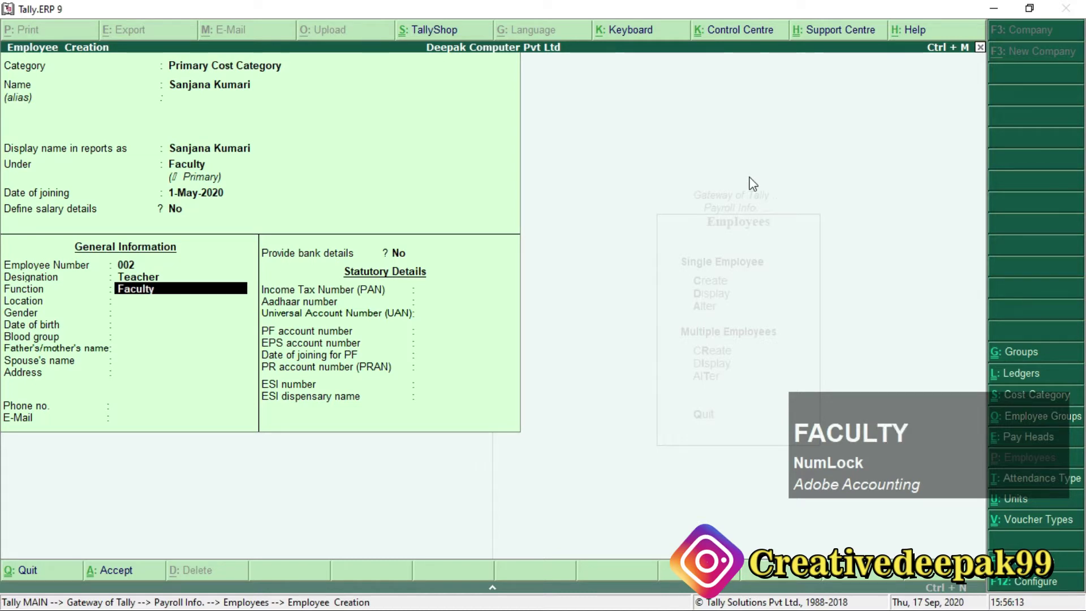
key(Return)
text(Arrah)
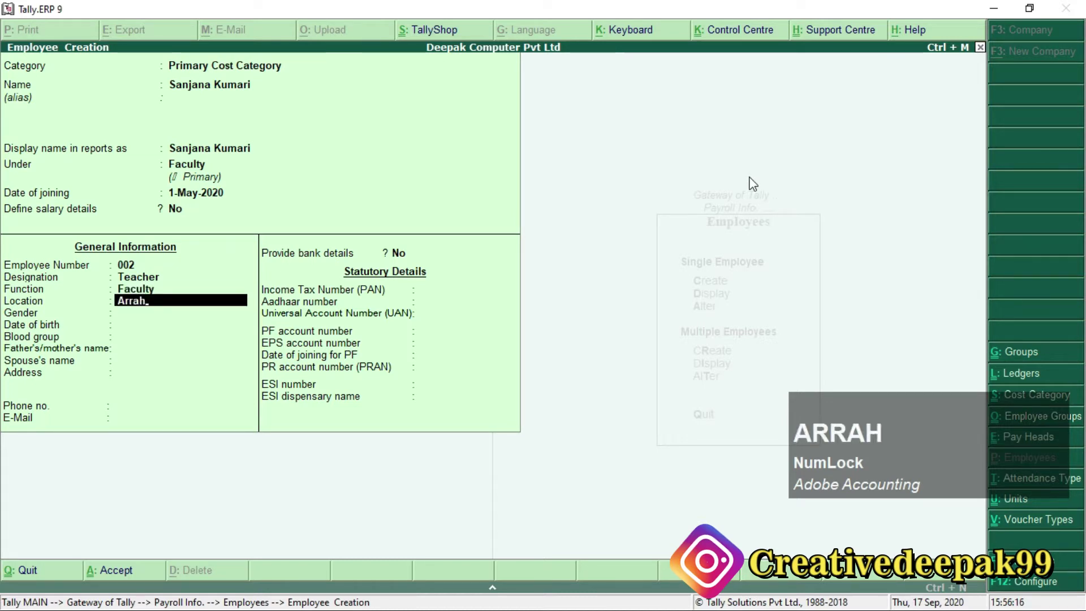
key(Return)
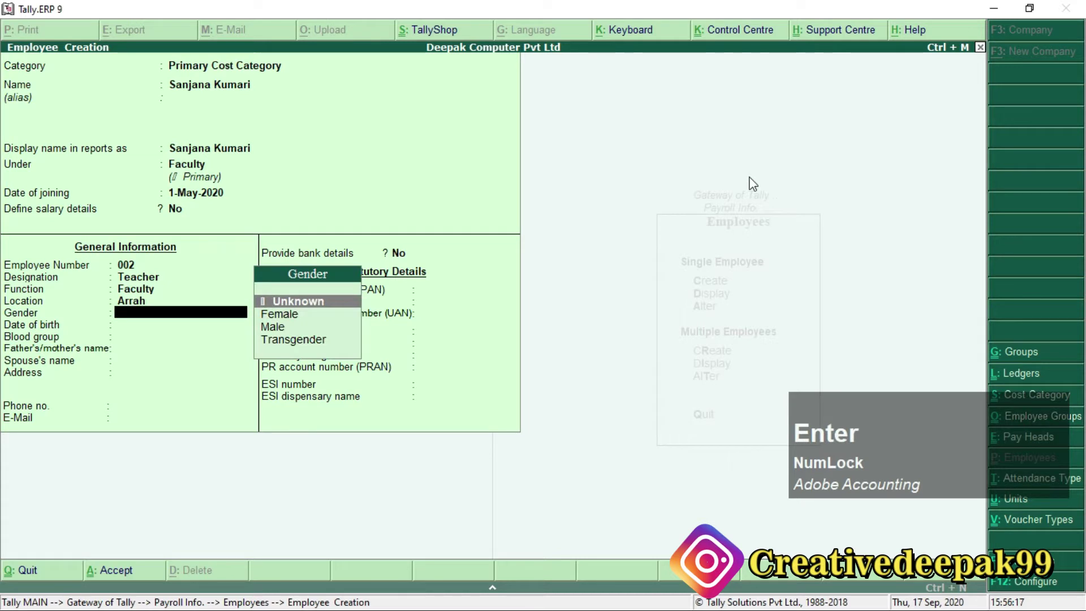
key(Down)
Set gender Female, birth date 1-Jan-2000, blood group A Positive, and the parent's and spouse's names.
key(Return)
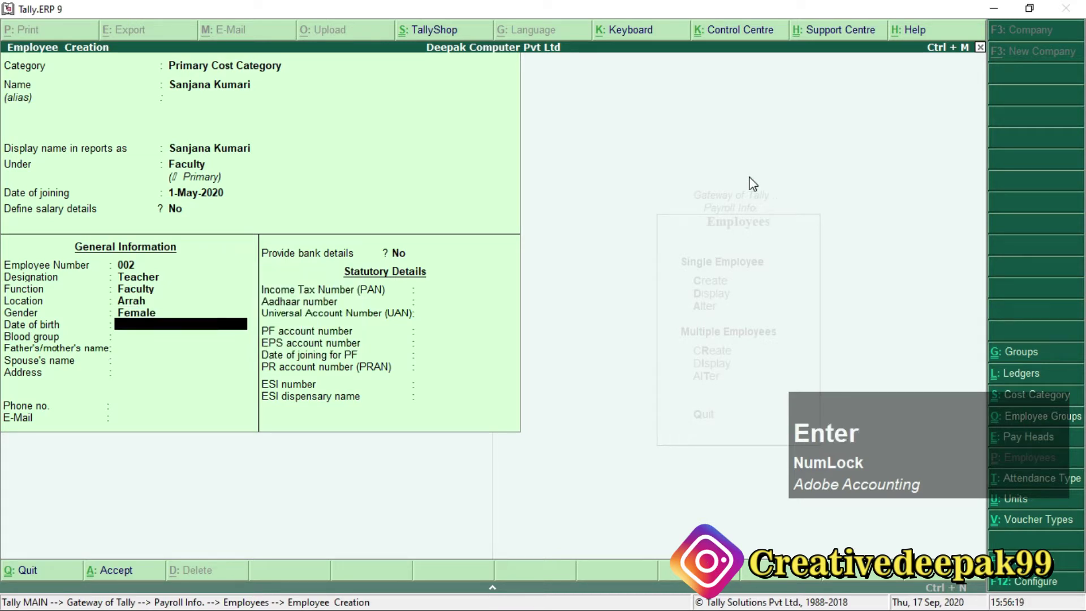
text(1.1.2000)
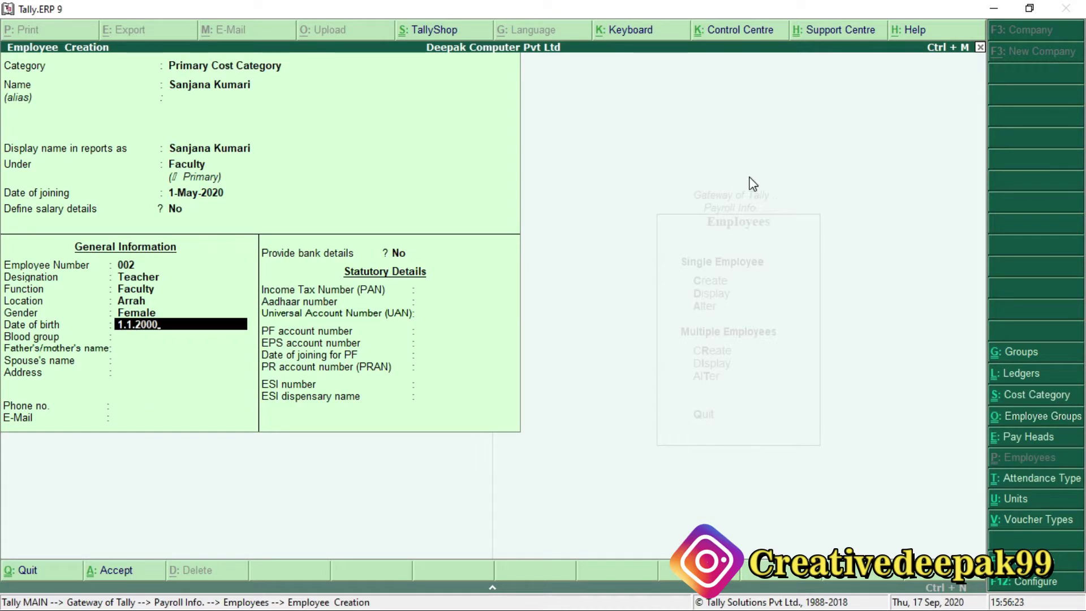
key(Return)
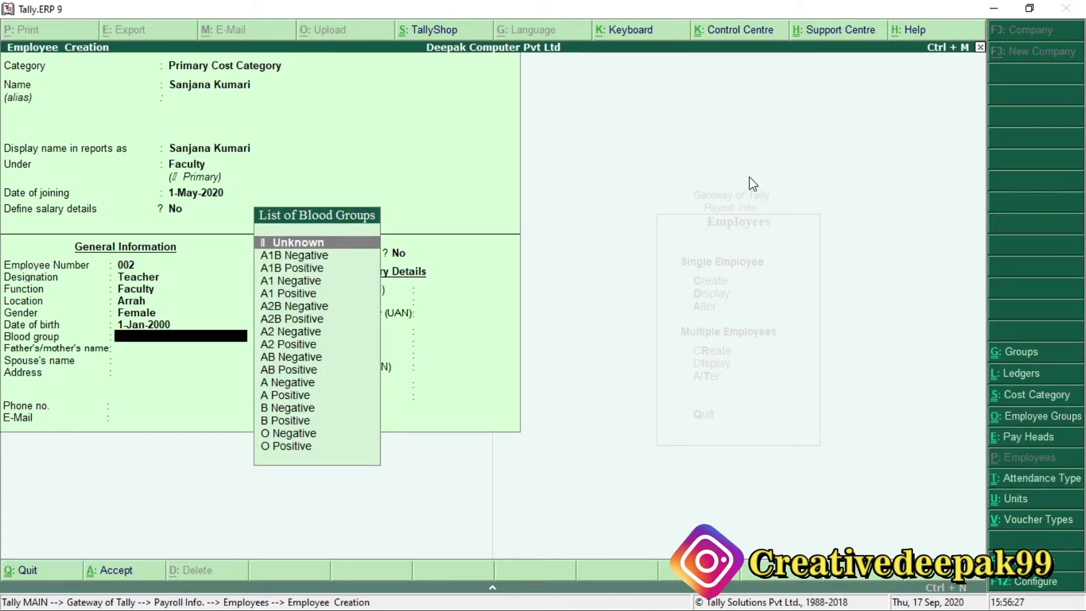
text(ap)
key(Return)
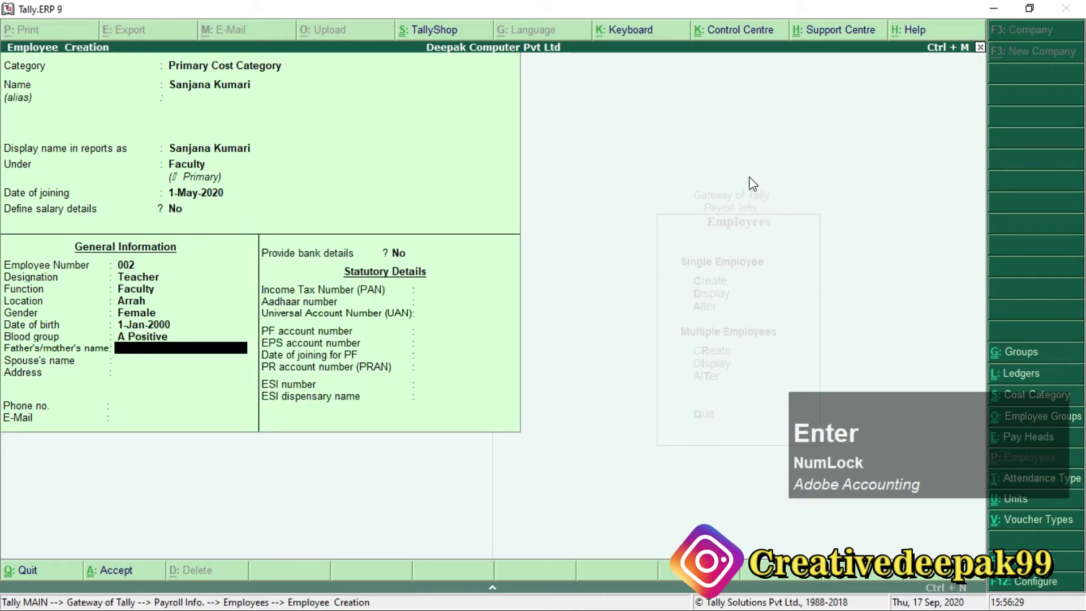
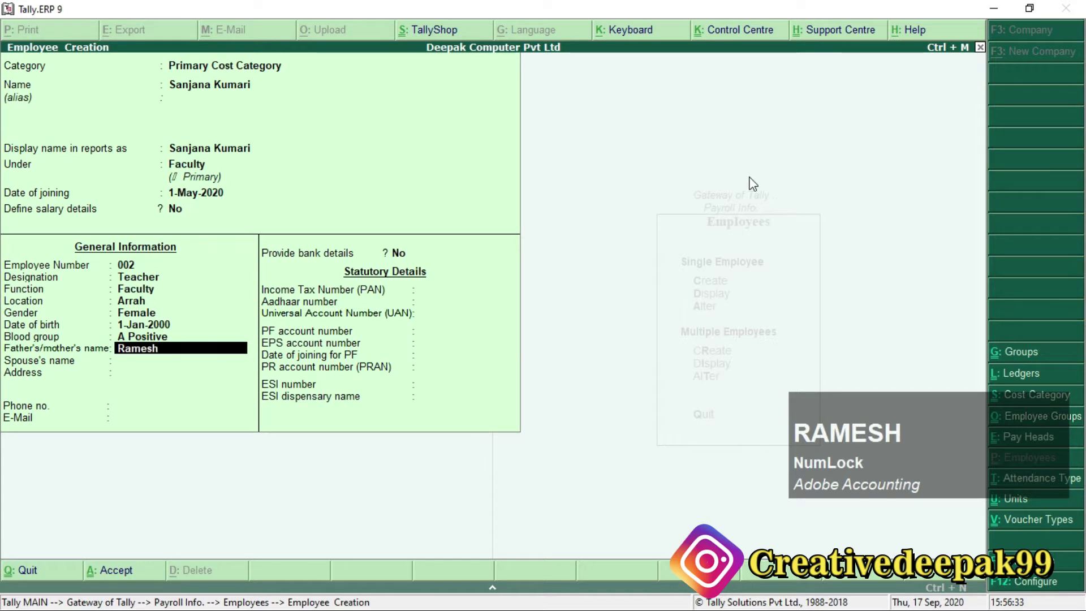
key(Return)
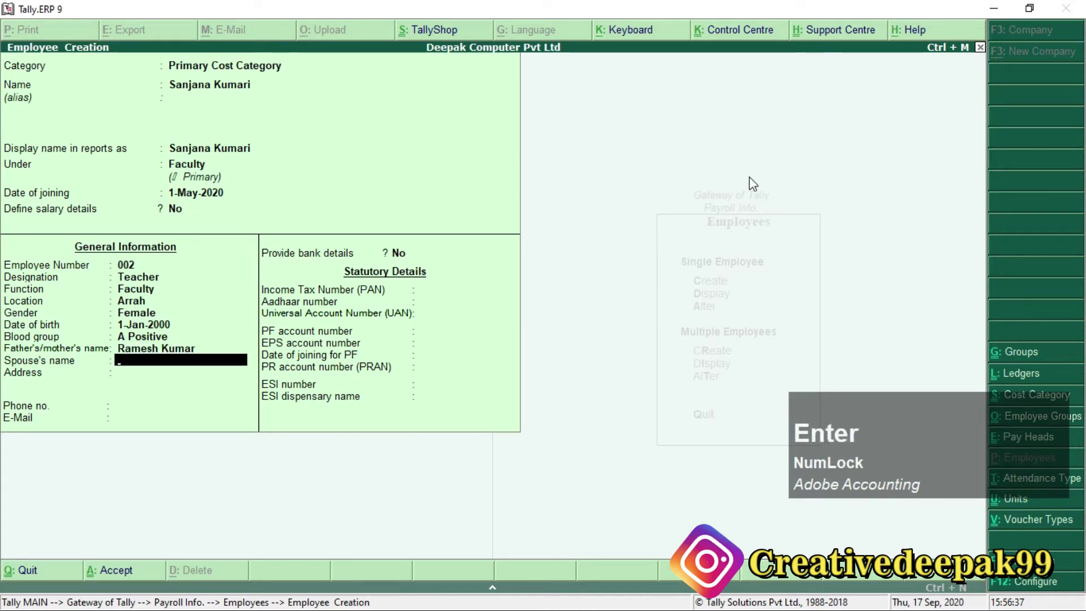
text(Sneha)
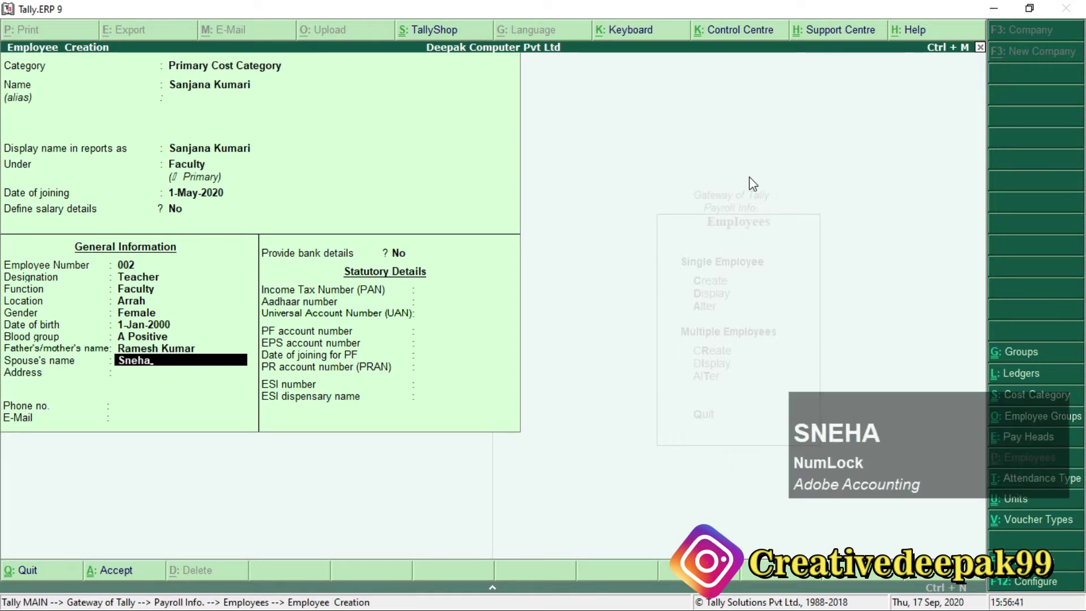
key(Return)
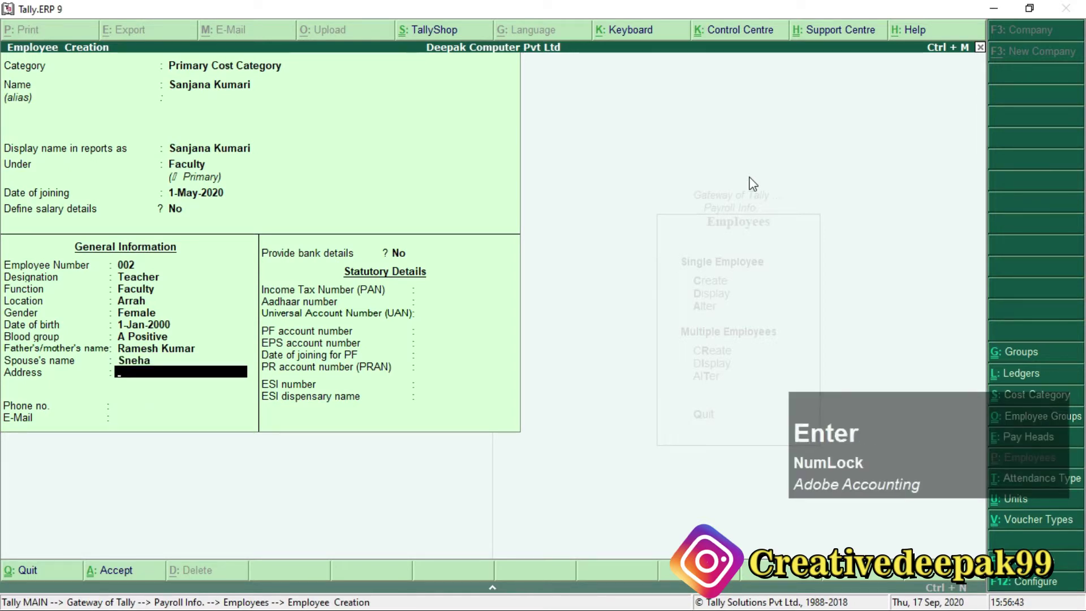
Enter the employee's address, phone number and e-mail address, skipping bank details.
text(Jair)
key(BackSpace)
text(l)
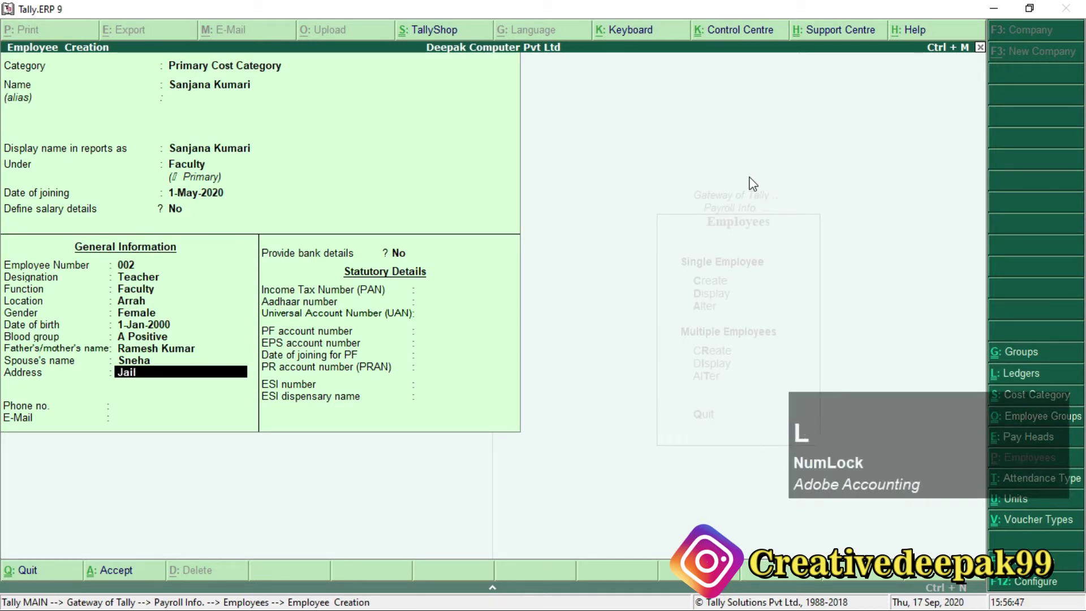
text( Road, ara)
key(Return)
key(Return)
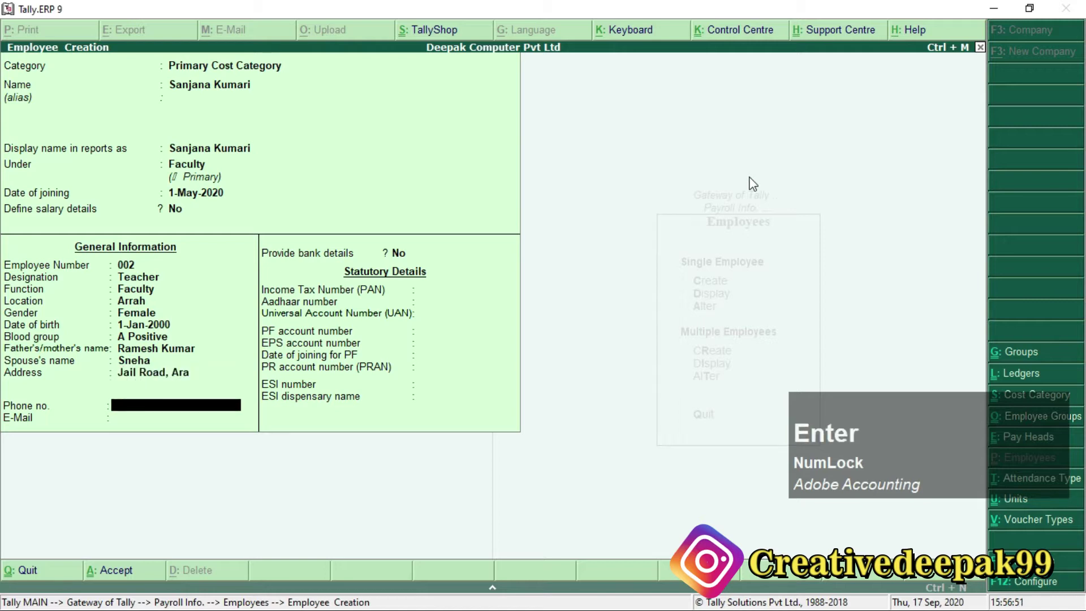
text(8565xxx)
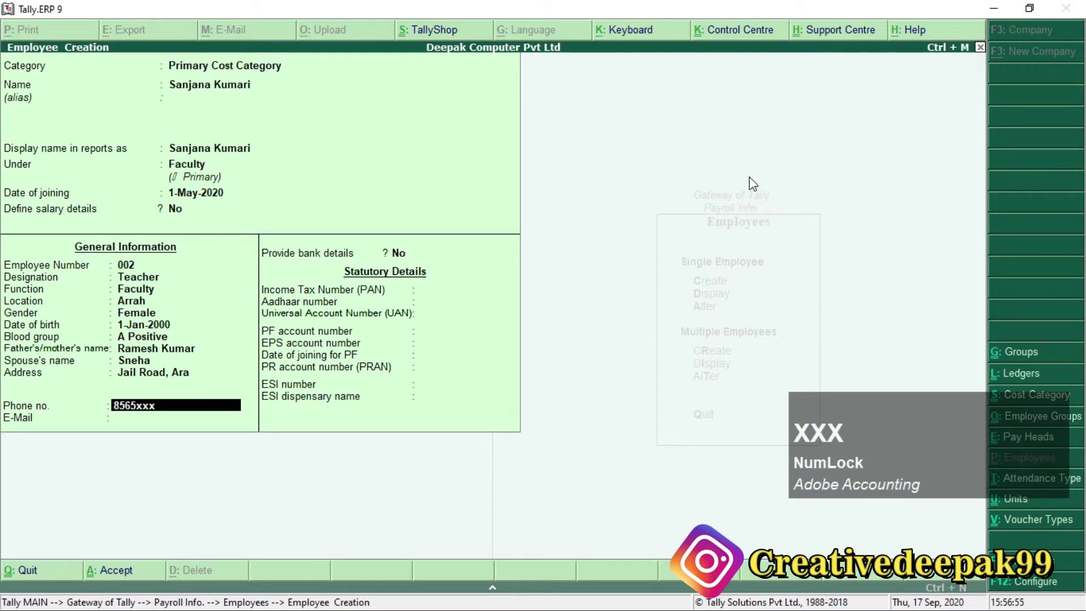
text(xxxx21)
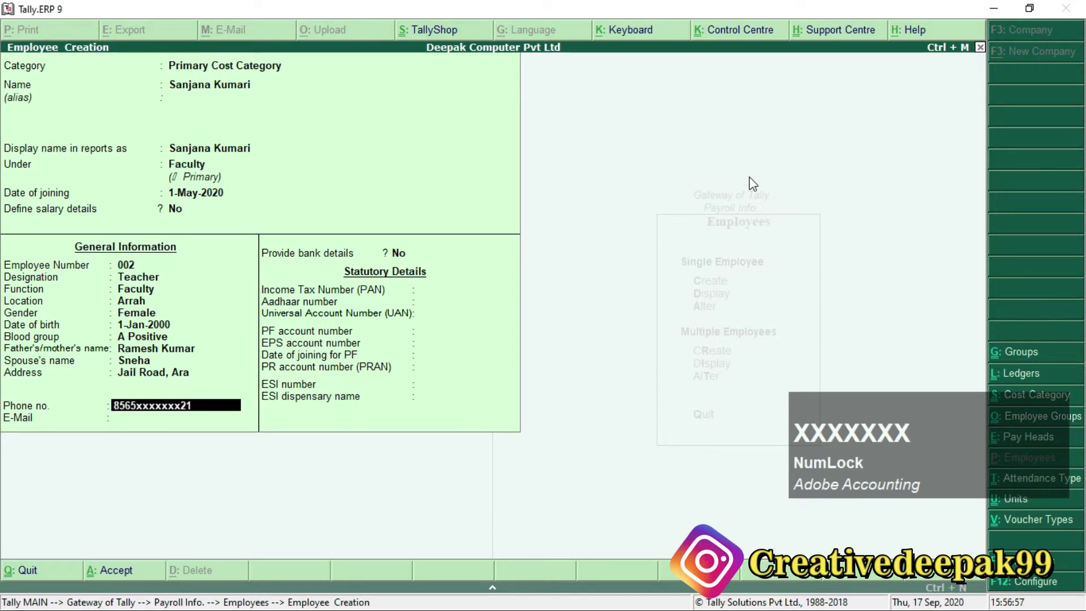
key(Return)
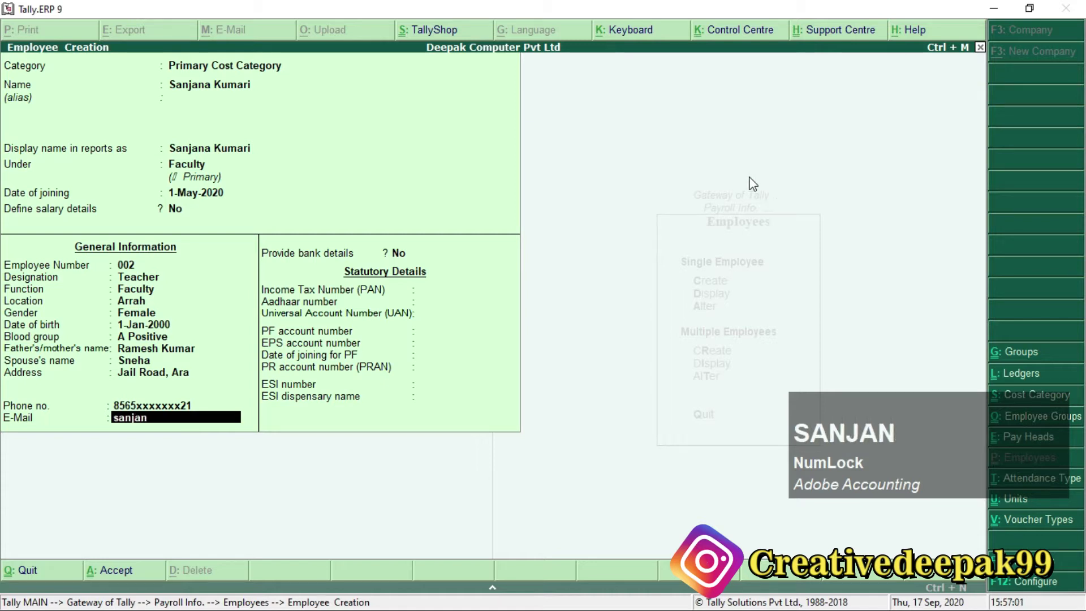
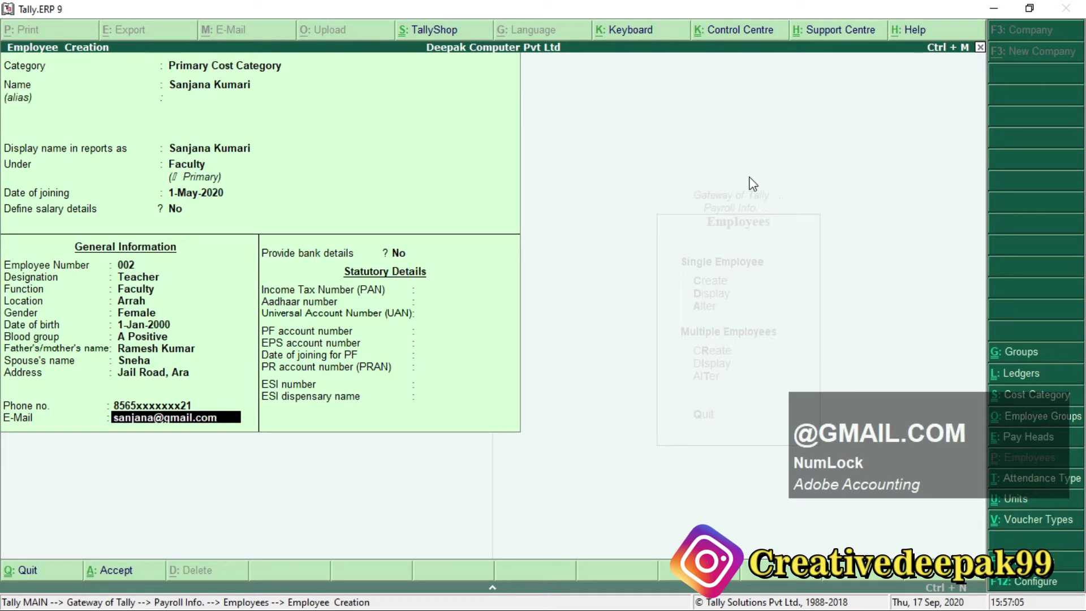
key(Return)
key(Return)
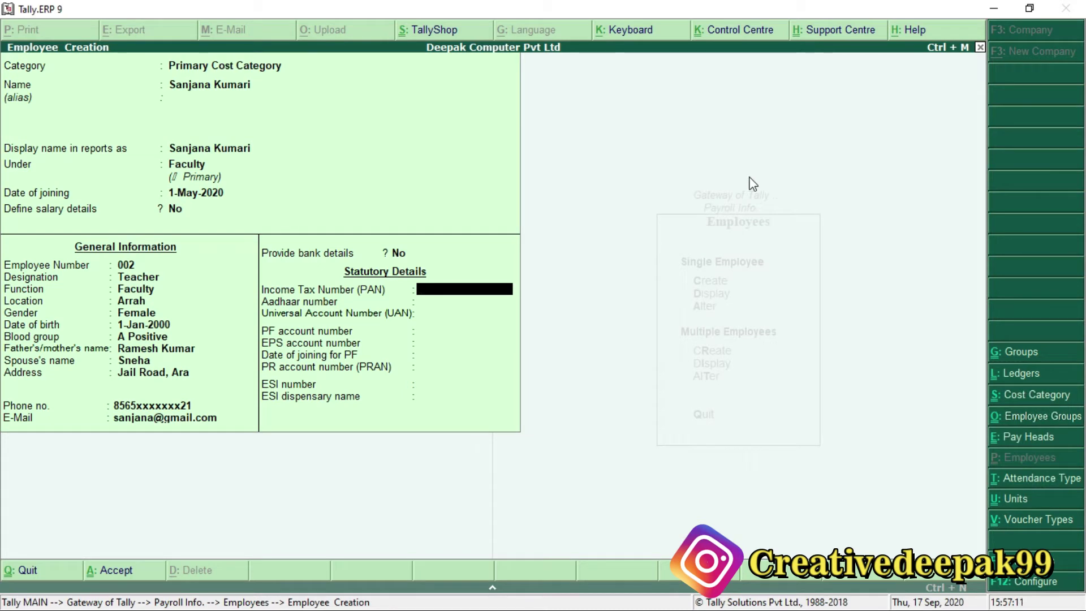
Enter employee 002's PAN and 12-digit Aadhaar number.
text(ASDFGH)
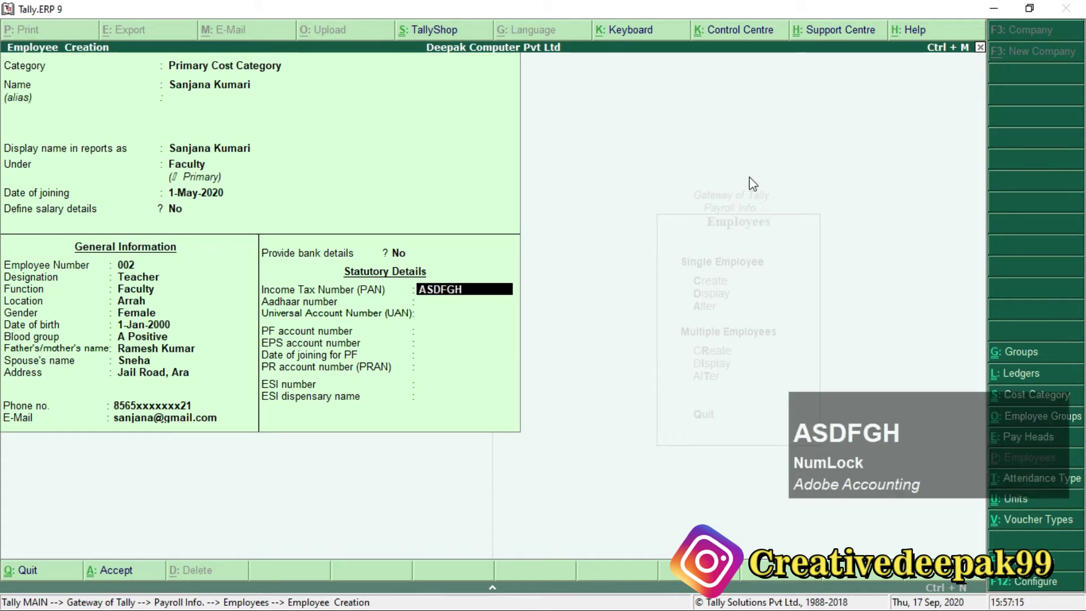
key(BackSpace)
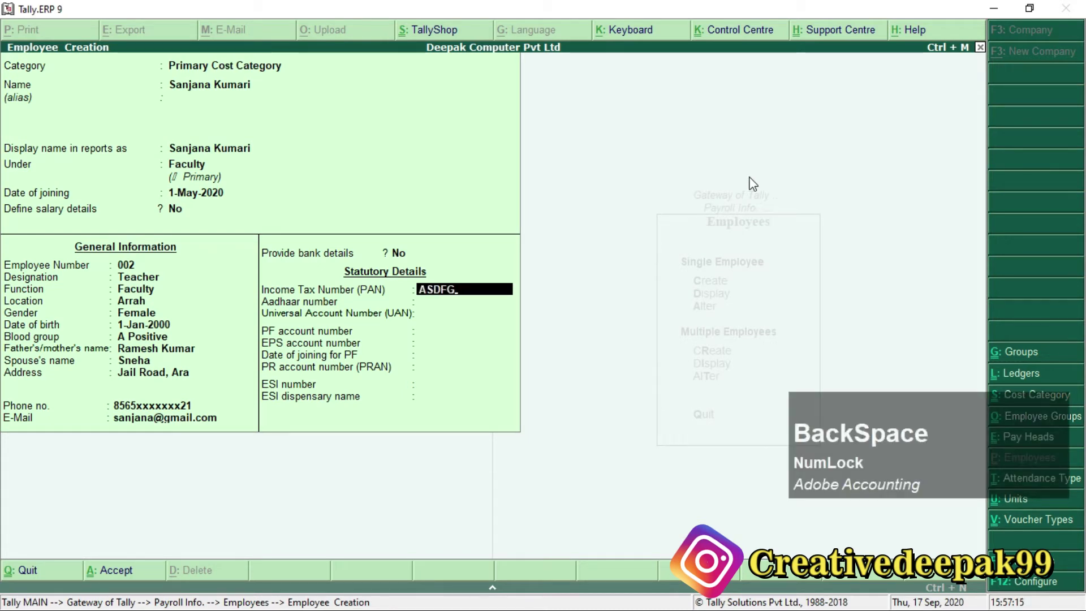
text(2563S)
key(Return)
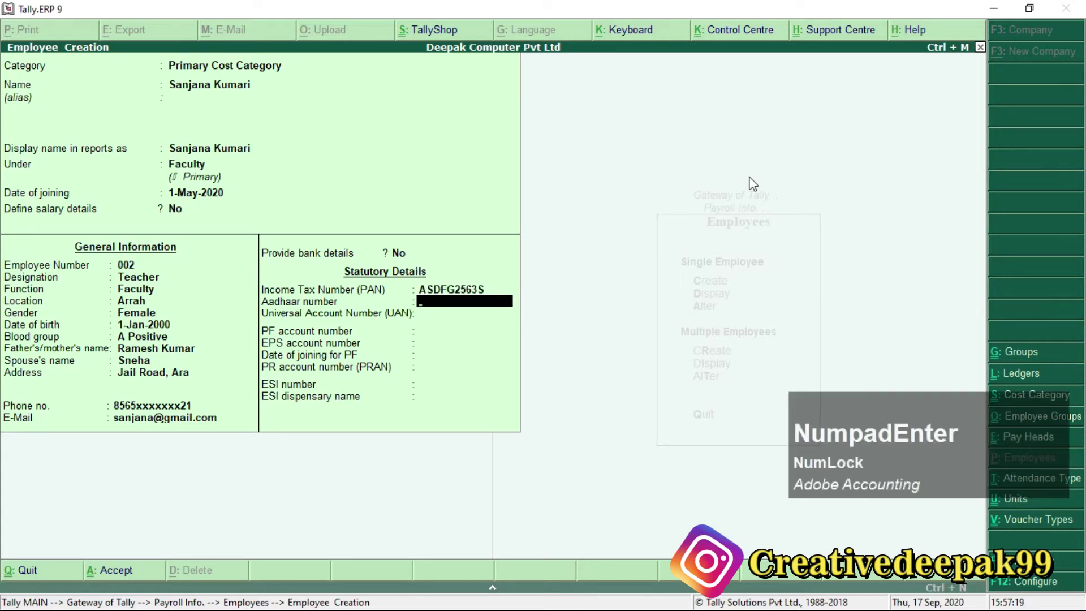
text(14785236901)
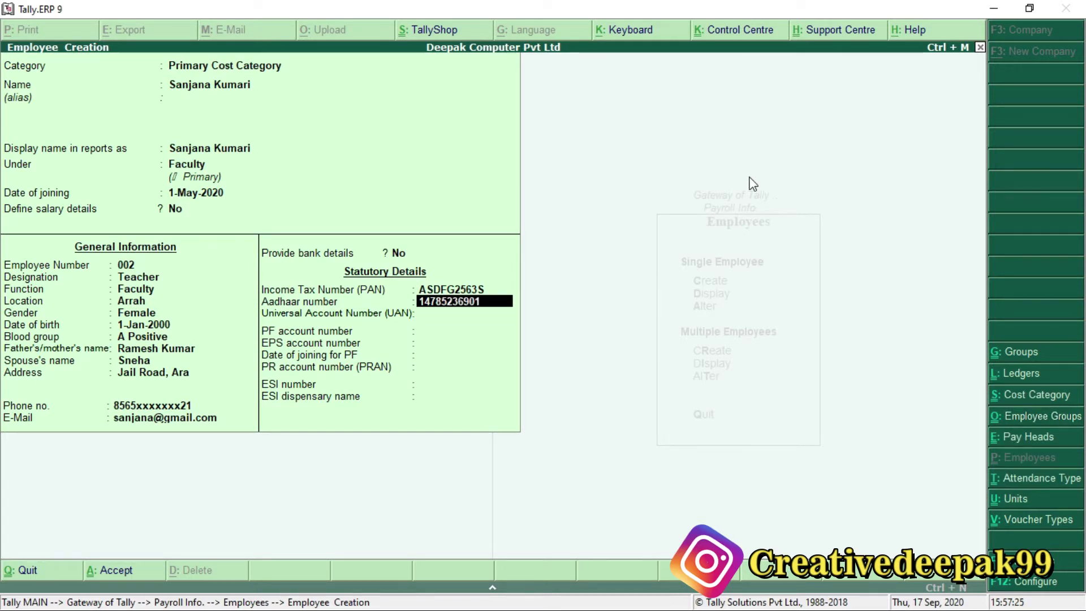
text(1)
key(Return)
key(Return)
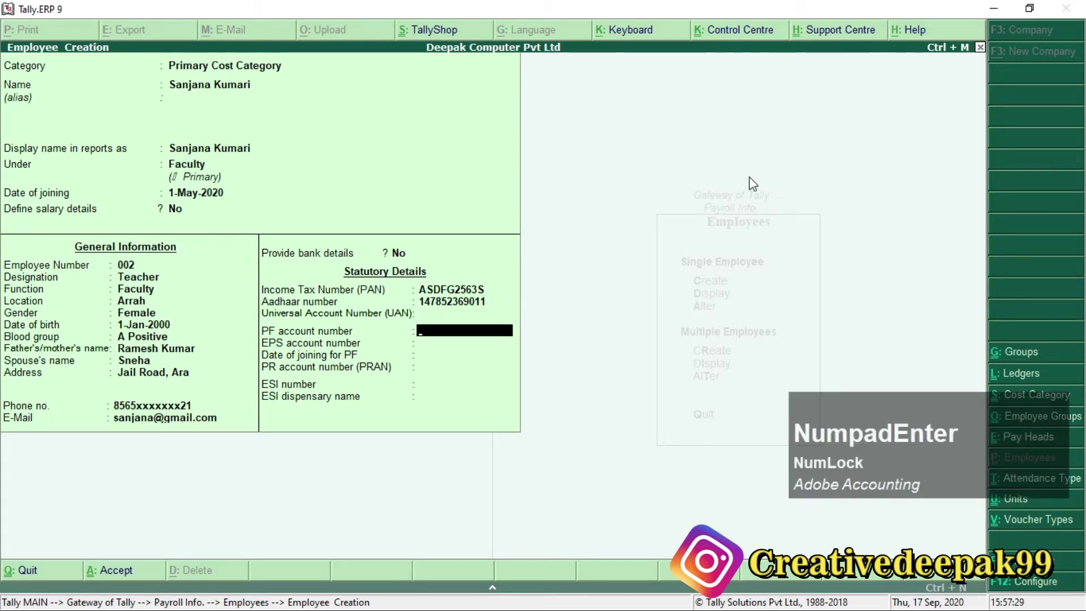
Enter the PF account number and PRAN, accepting the auto-filled EPS and joining date.
text(B)
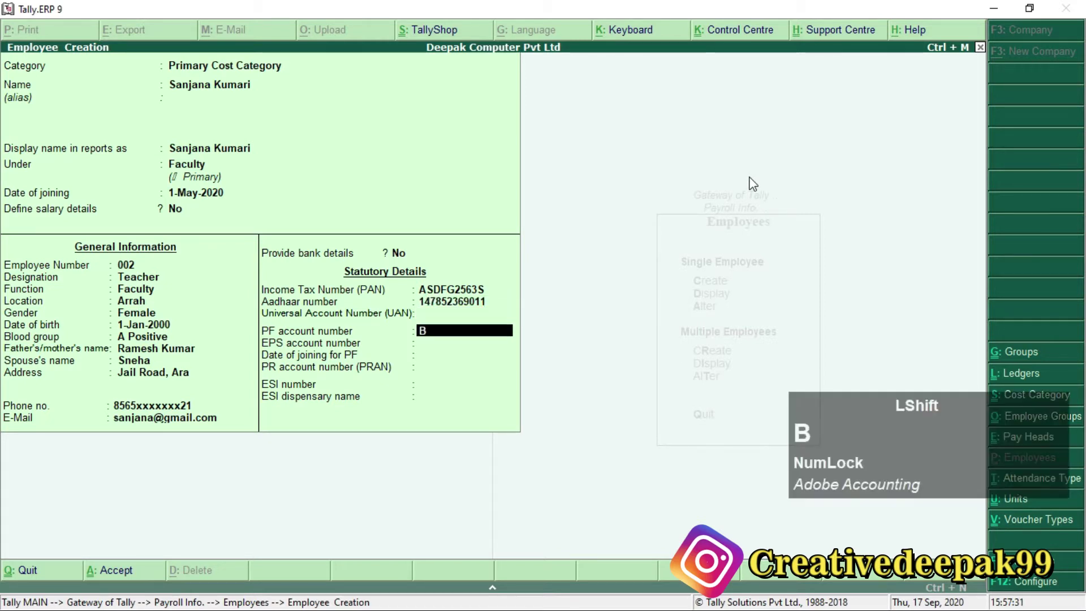
text(R/2563214)
key(Return)
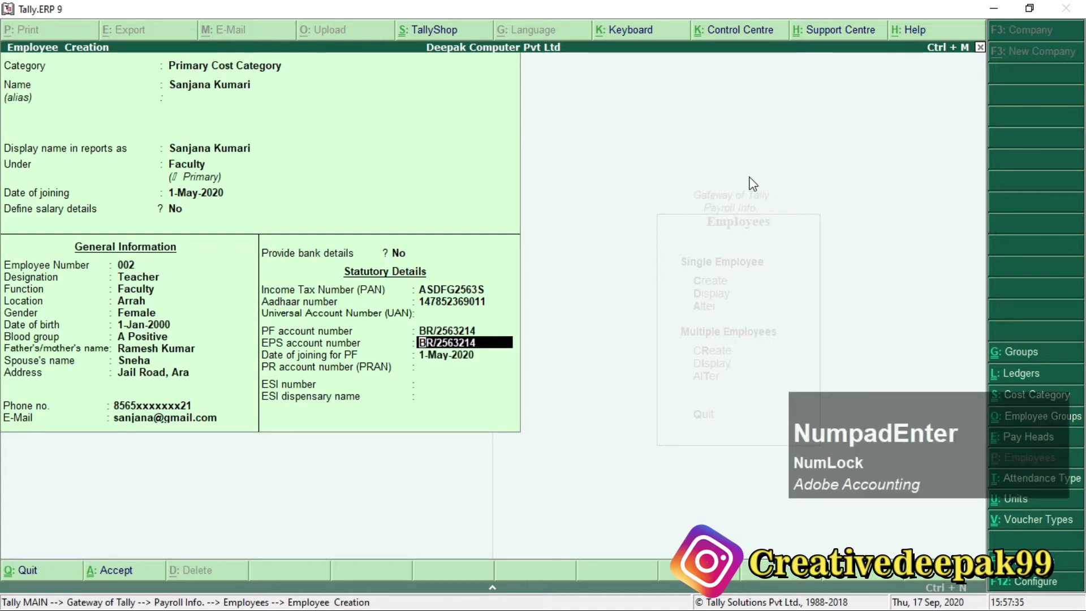
key(Return)
key(Return)
text(2563354)
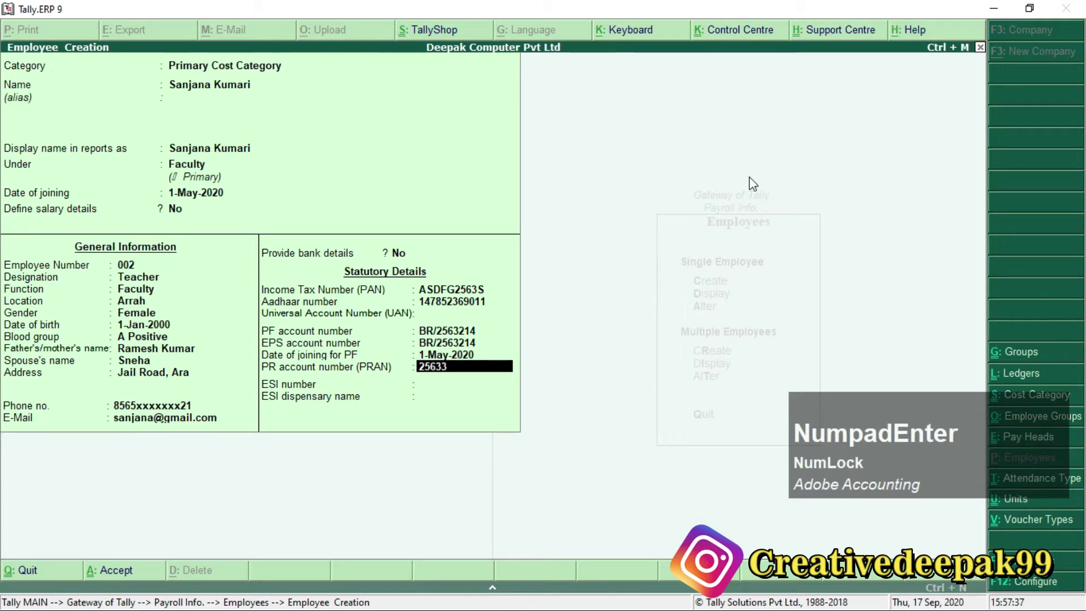
key(Return)
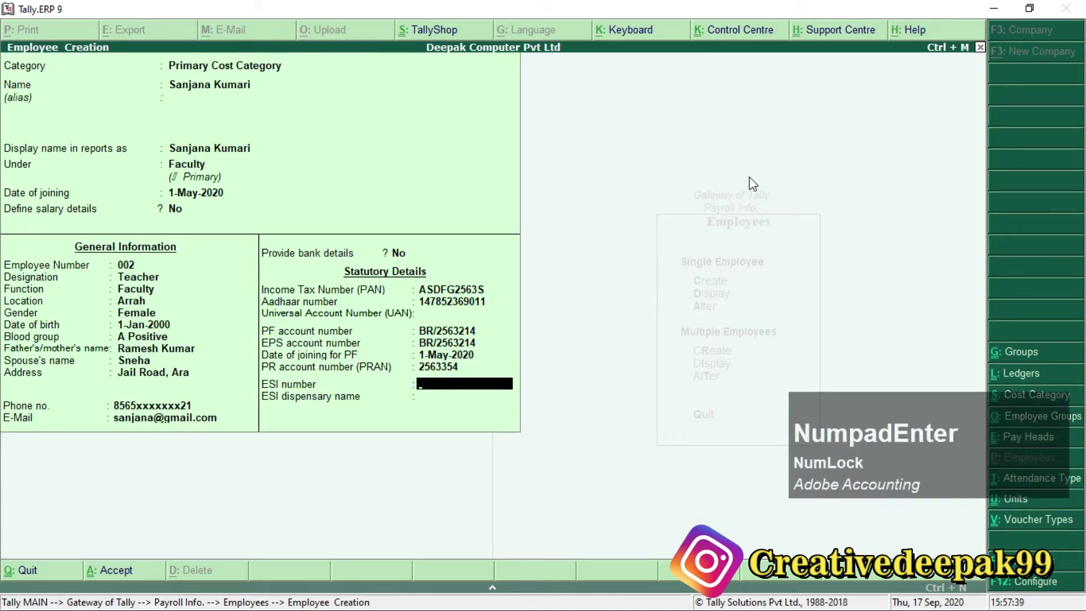
key(Return)
key(Return)
key(Return)
Save employee 002 and enter the third employee's name in the new form.
key(alt)
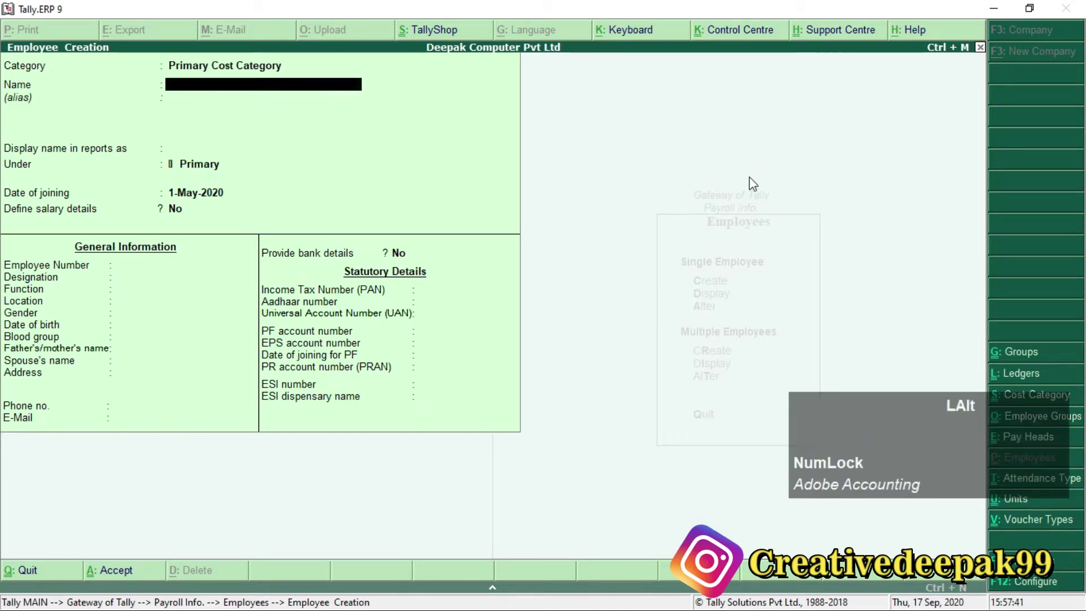
key(alt+Tab)
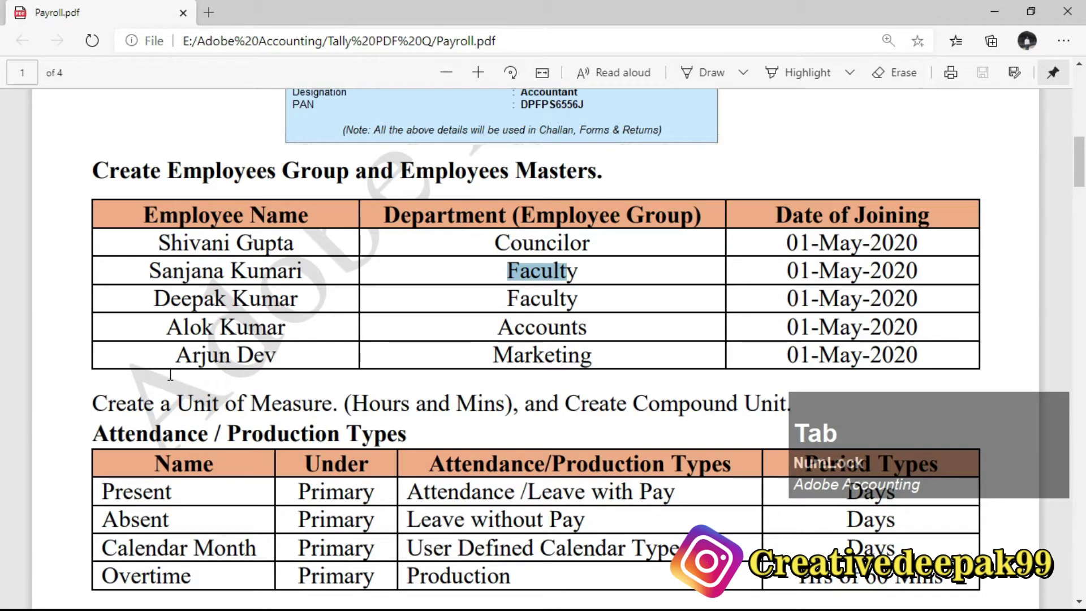
key(alt+Tab)
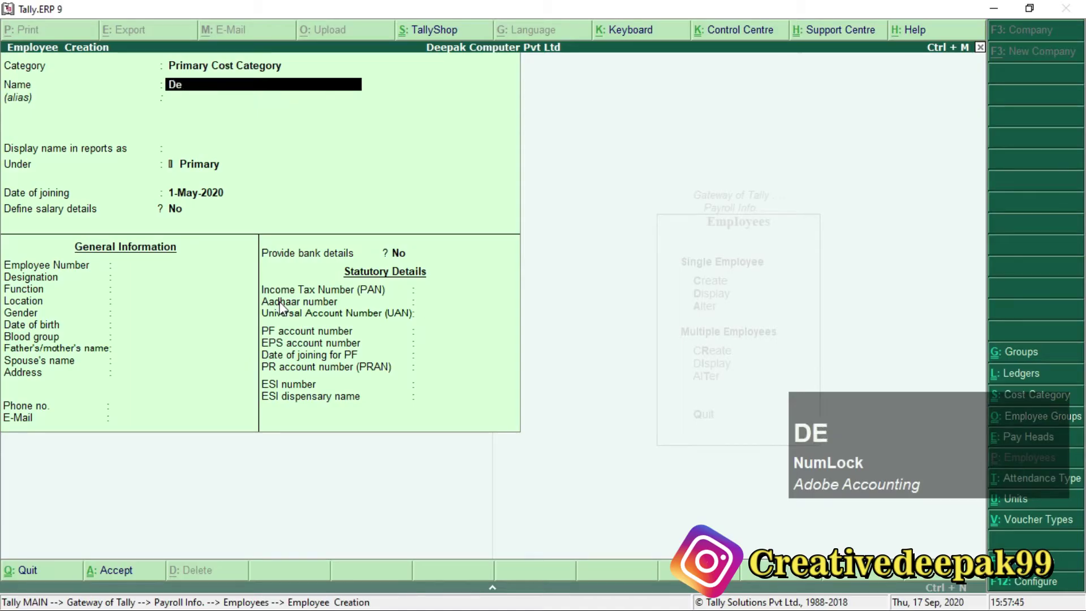
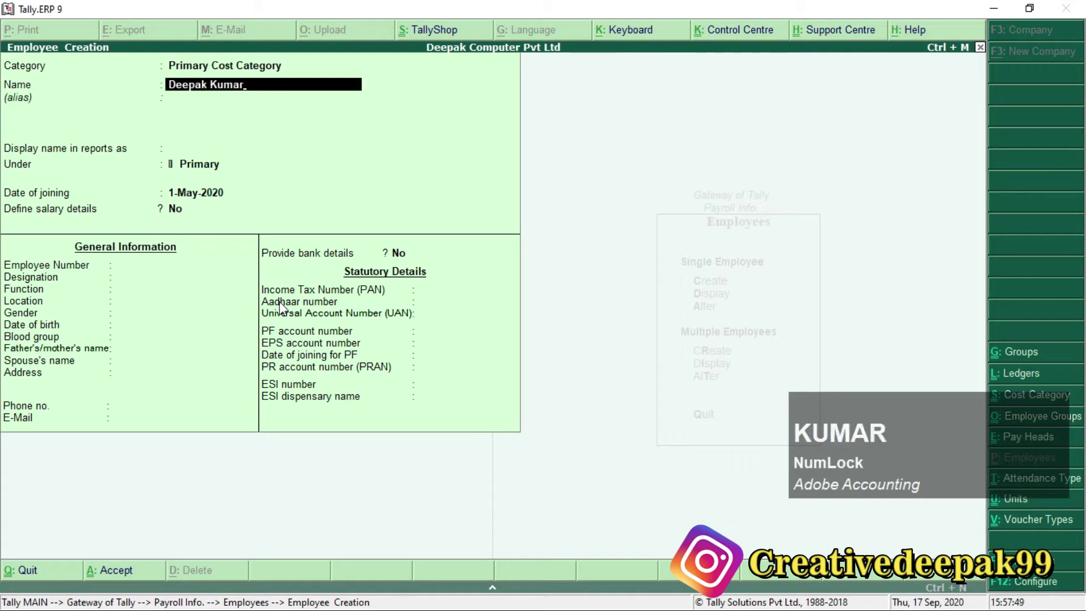
key(Return)
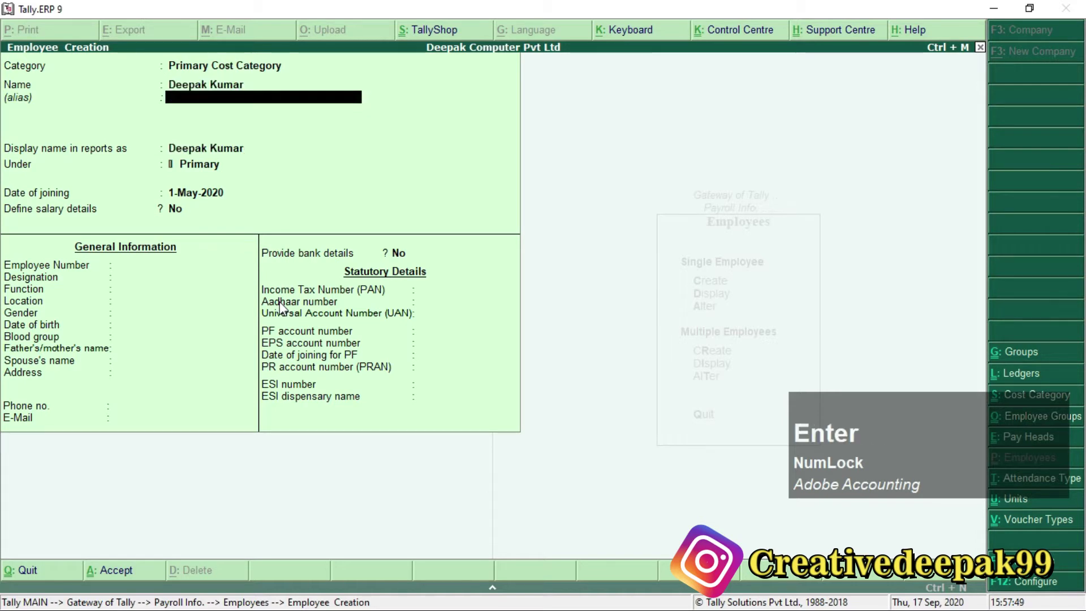
key(Return)
key(Return)
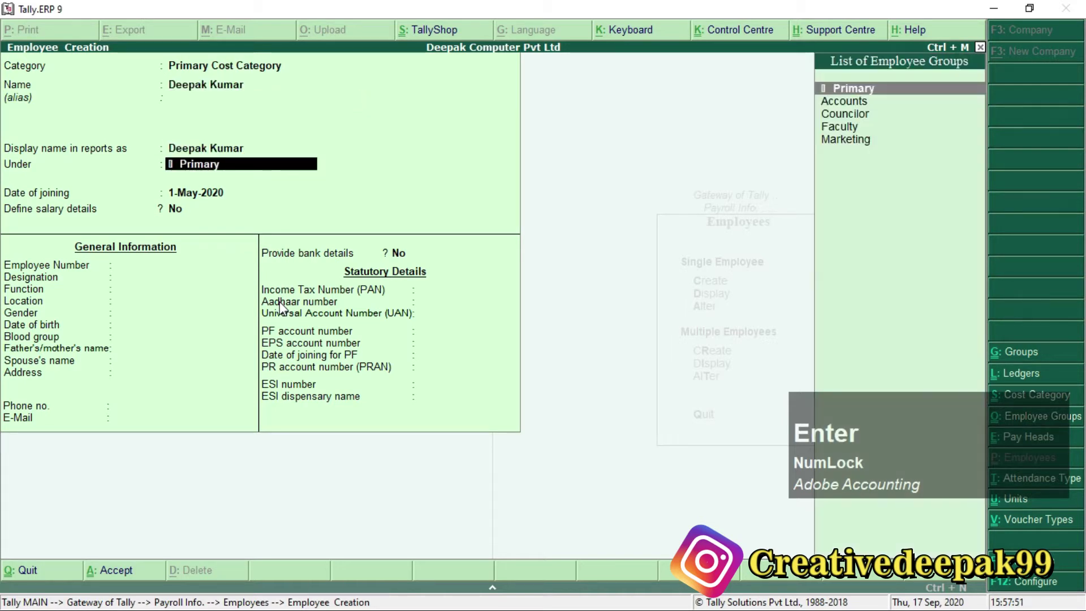
Confirm the department in the payroll PDF and assign the Faculty group.
key(alt+Tab)
drag(492, 298, 595, 303)
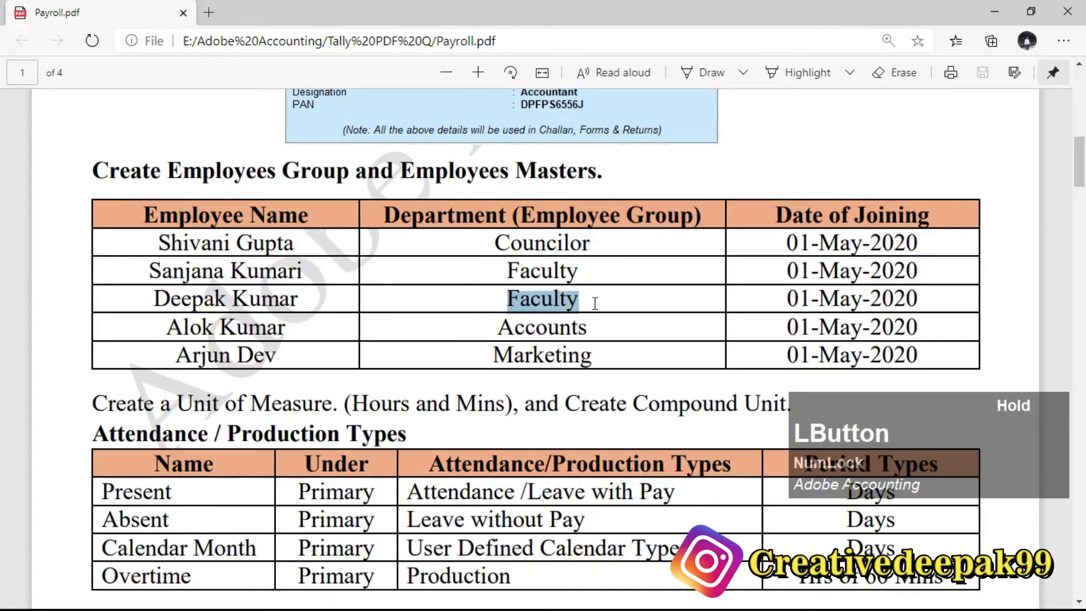
key(alt+Tab)
key(Down)
key(Down)
key(Down)
key(Down)
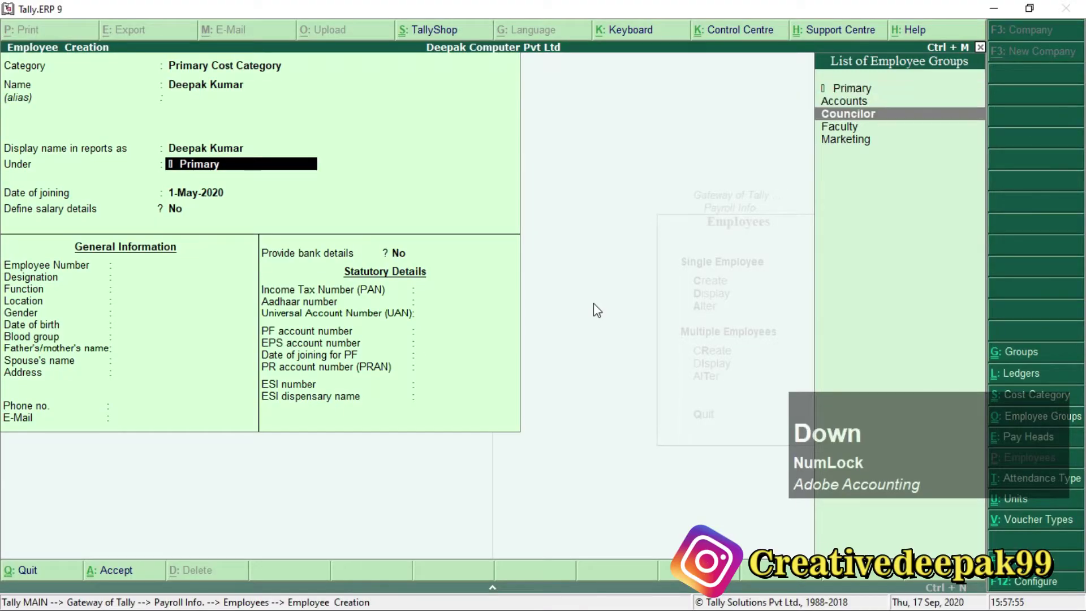
key(Up)
key(KP_Enter)
key(KP_Enter)
key(KP_Enter)
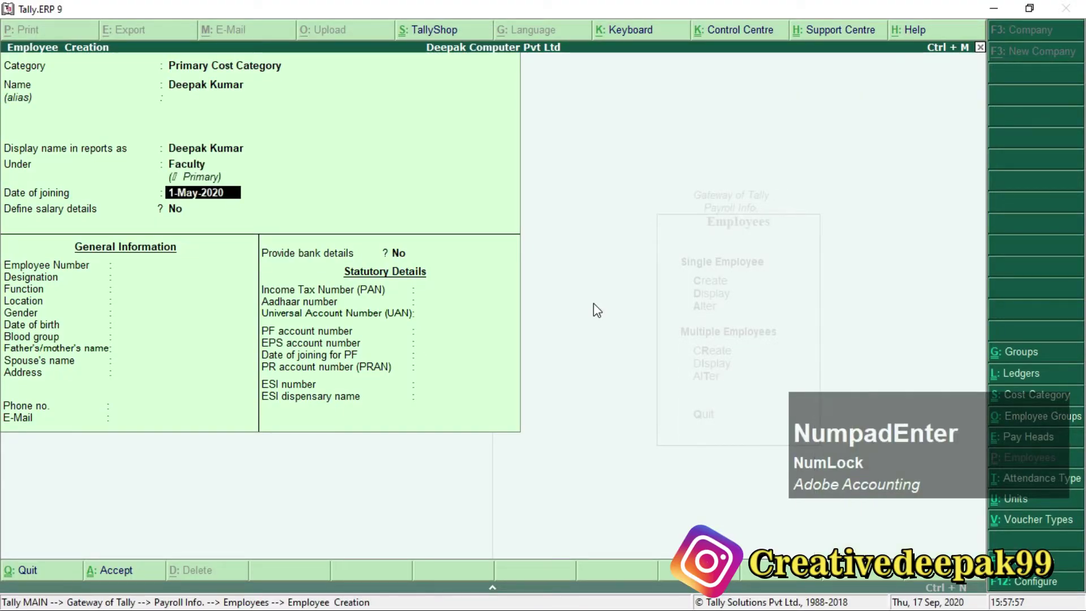
Set employee number 003, designation Teacher, function Faculty, location Arrah and gender Male.
text(003)
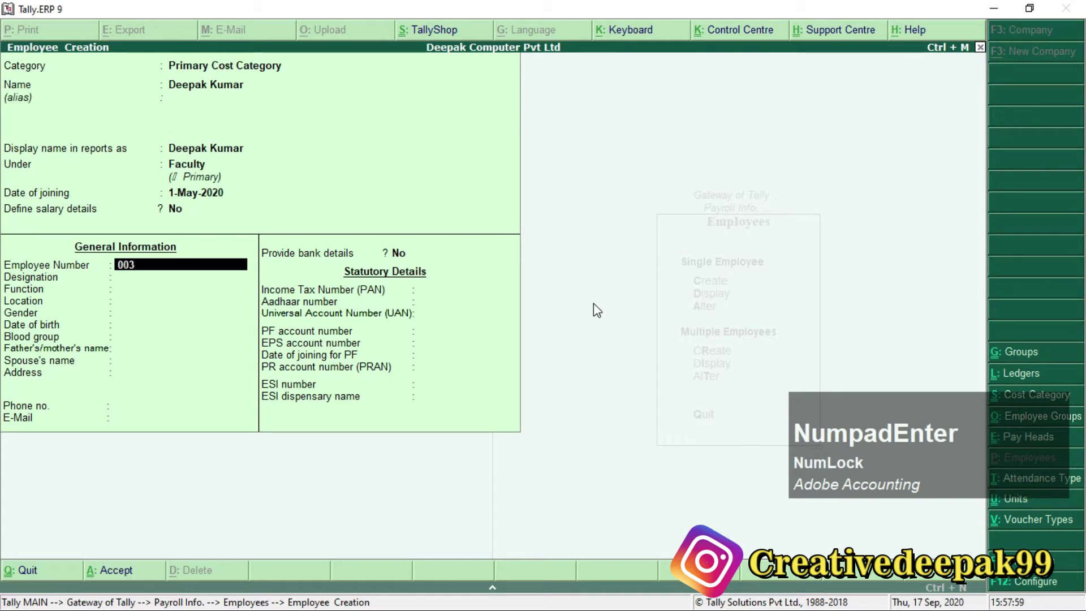
key(KP_Enter)
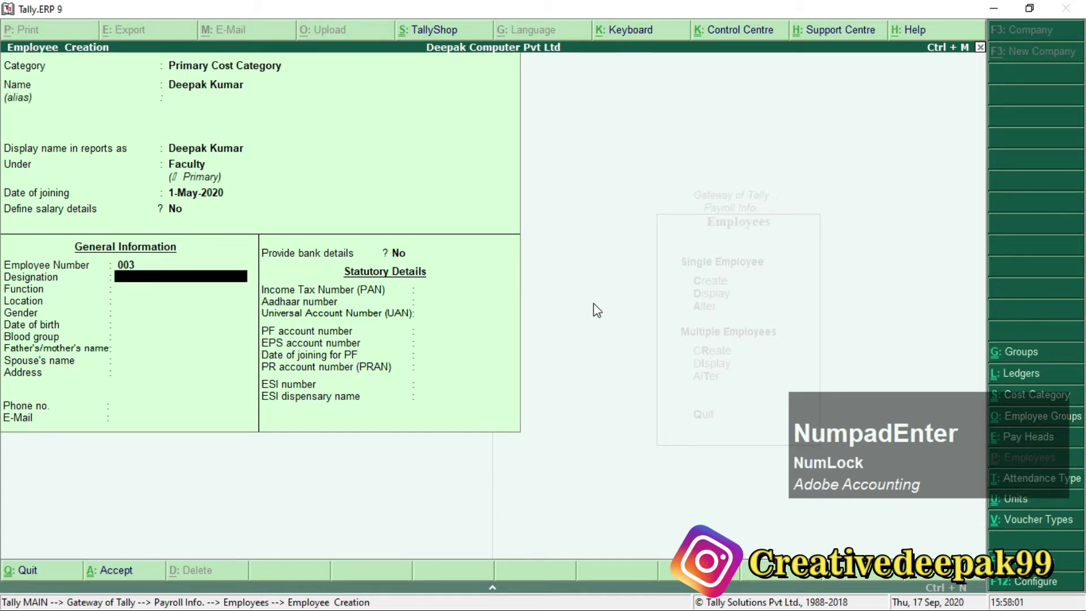
text(Teacger)
key(BackSpace)
key(BackSpace)
text(her)
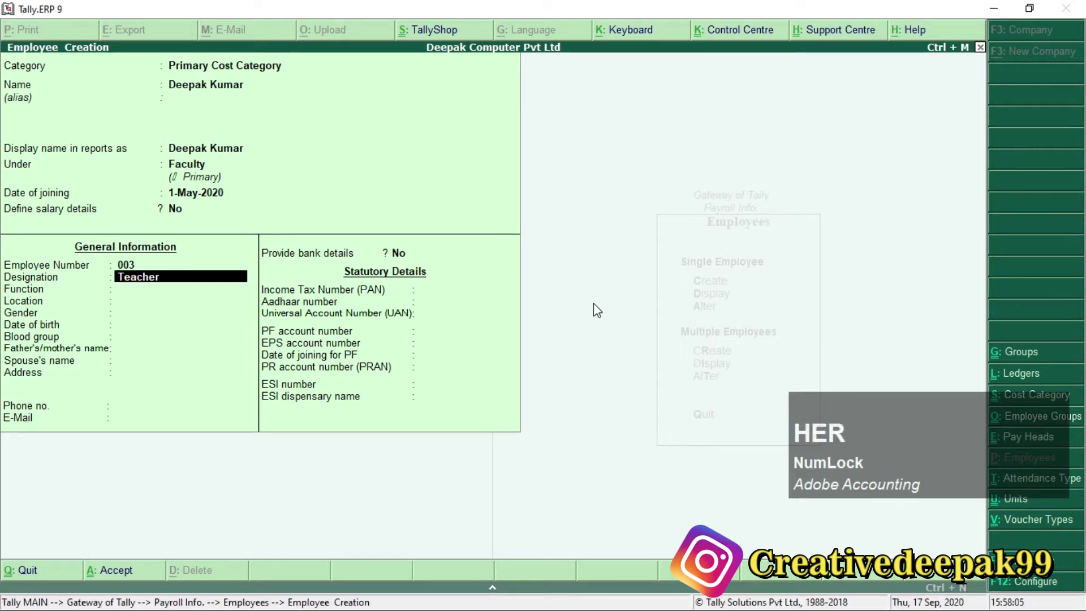
key(Return)
text(F)
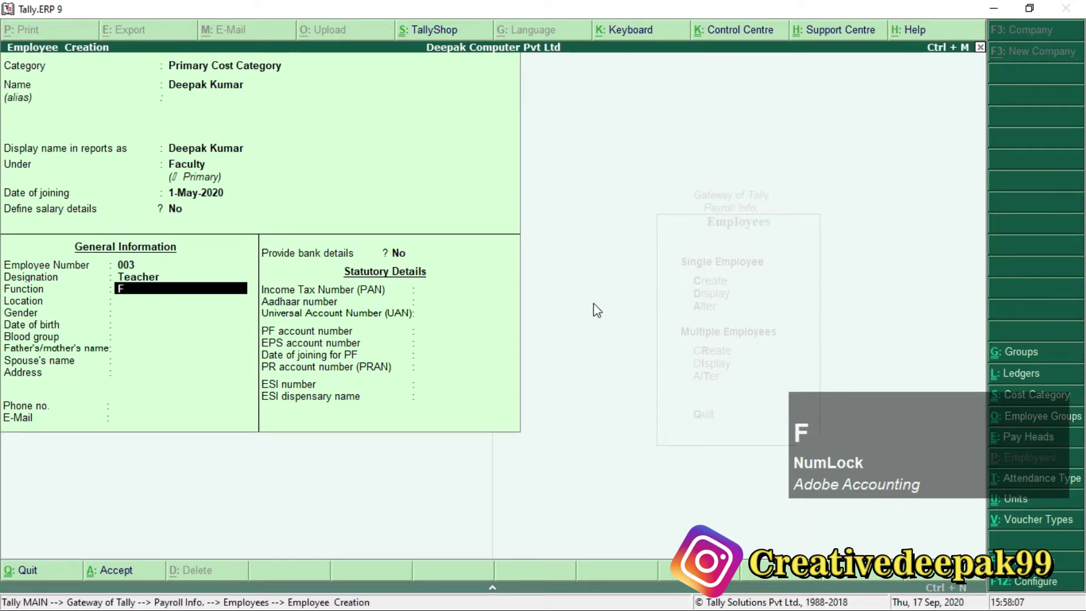
text(aculty)
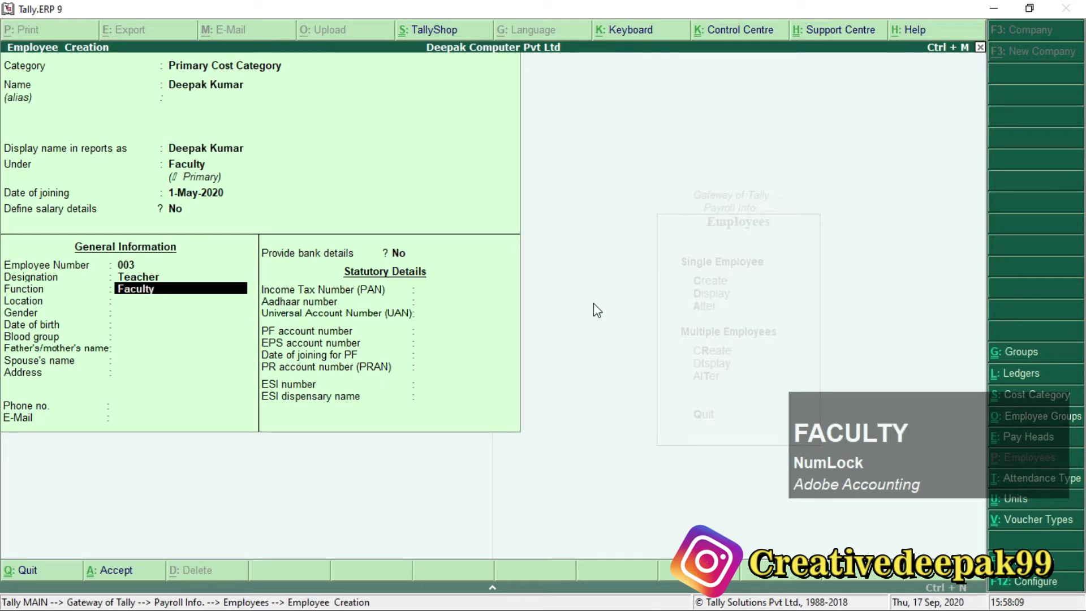
key(Return)
text(Arrah)
key(Return)
key(Down)
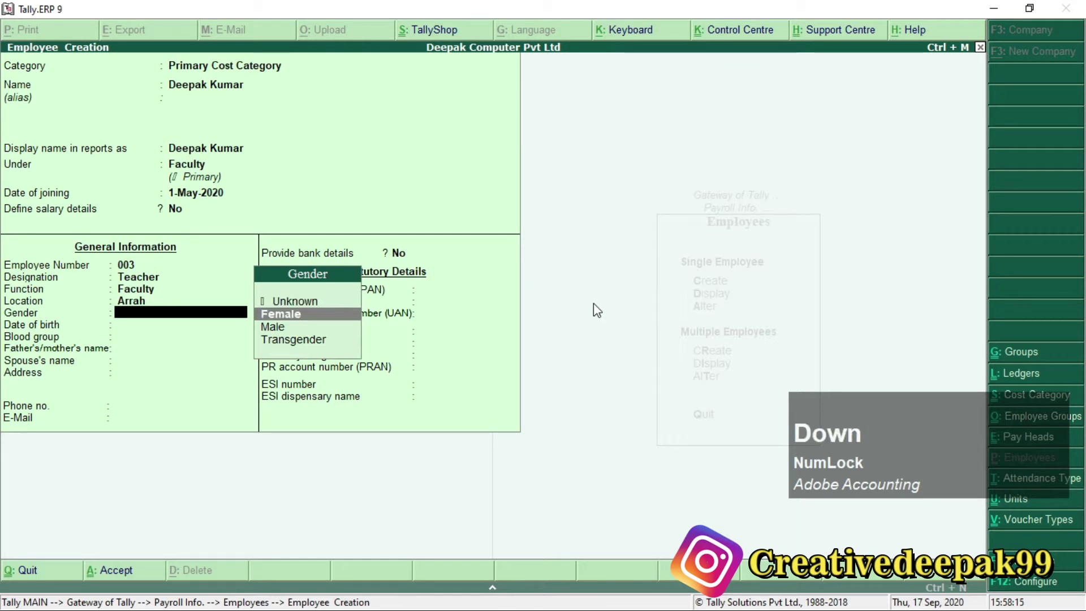
key(Down)
key(Return)
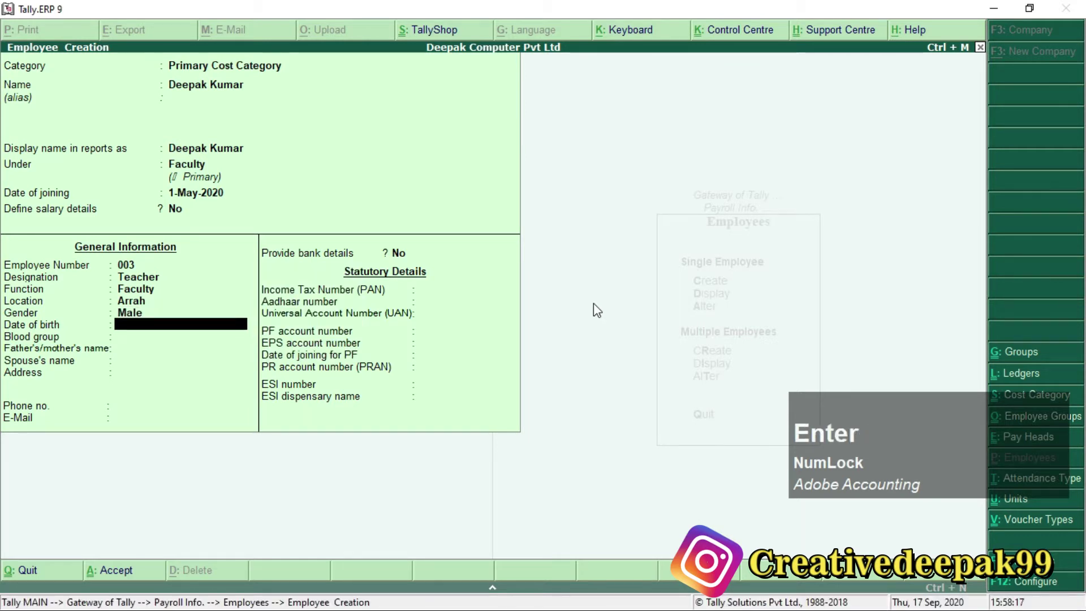
Enter birth date 1-Jan-2000, blood group A Positive, and the parent's and spouse's names.
text(1.1)
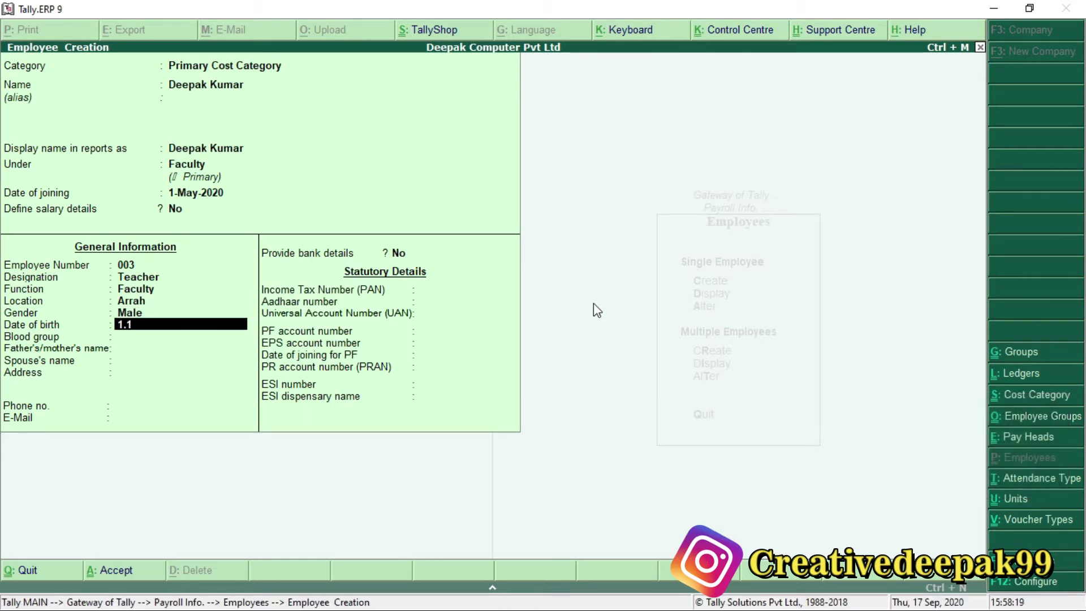
text(.2000)
key(Return)
text(ap)
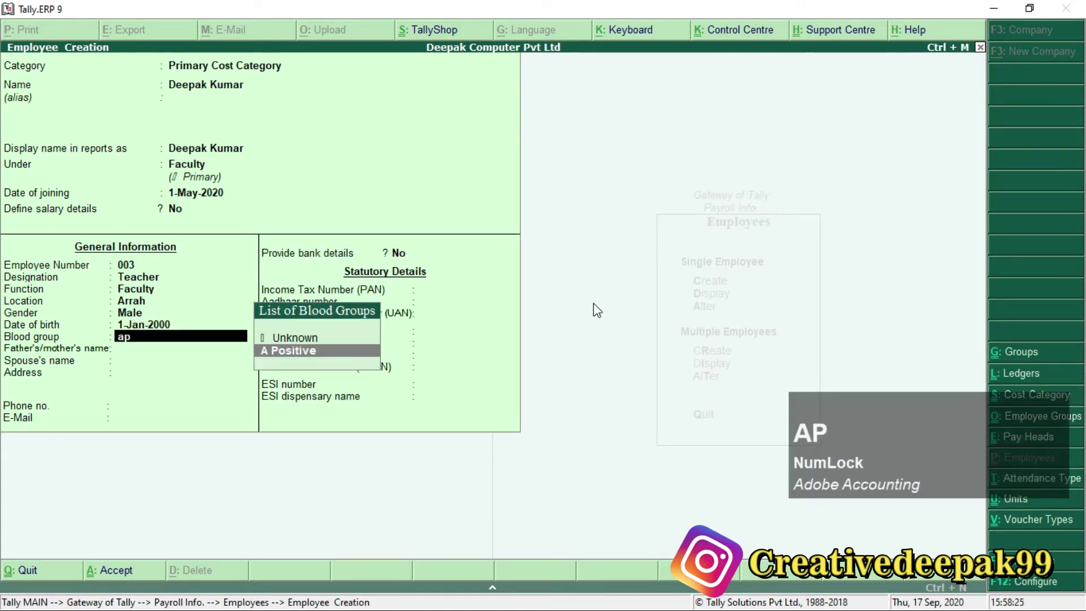
key(Return)
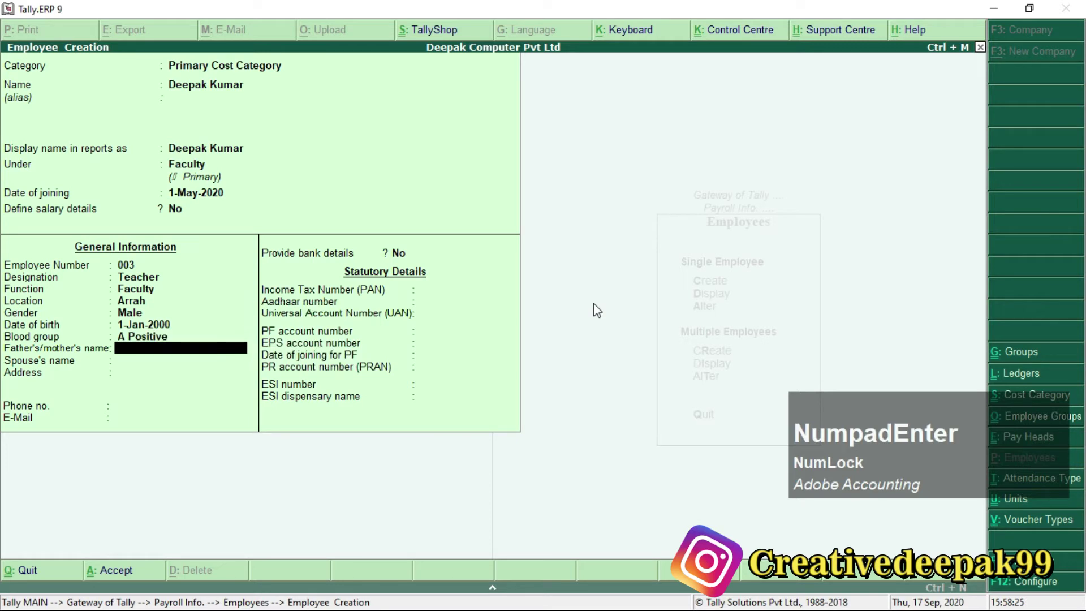
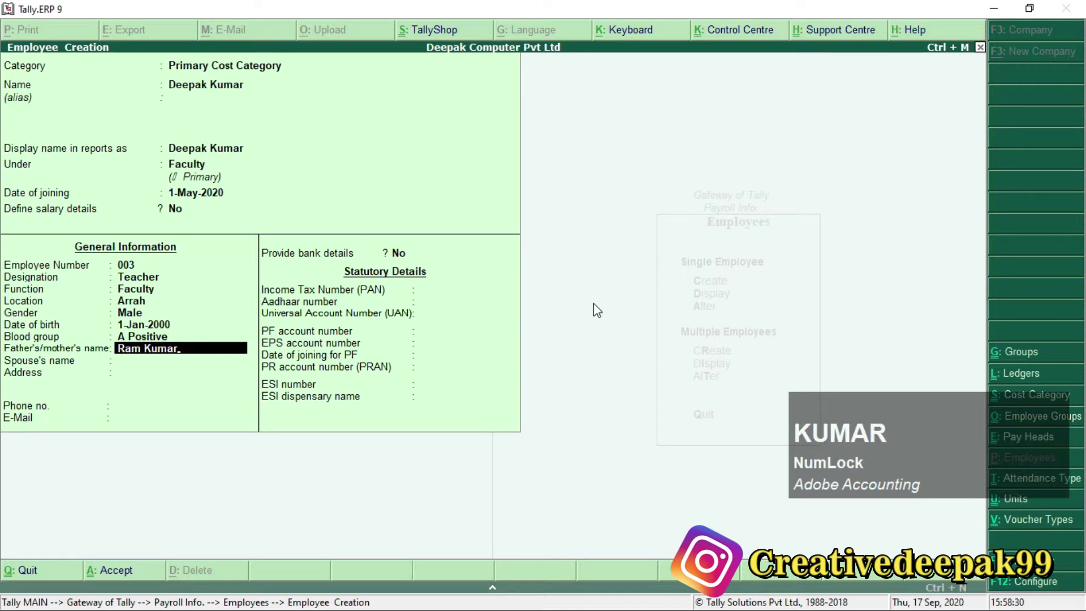
key(Return)
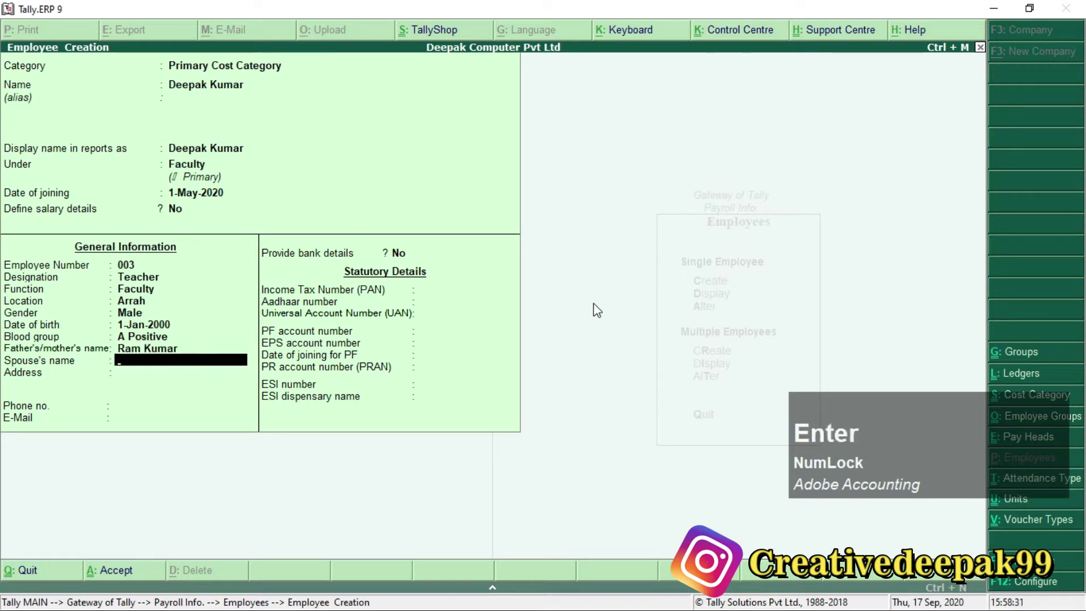
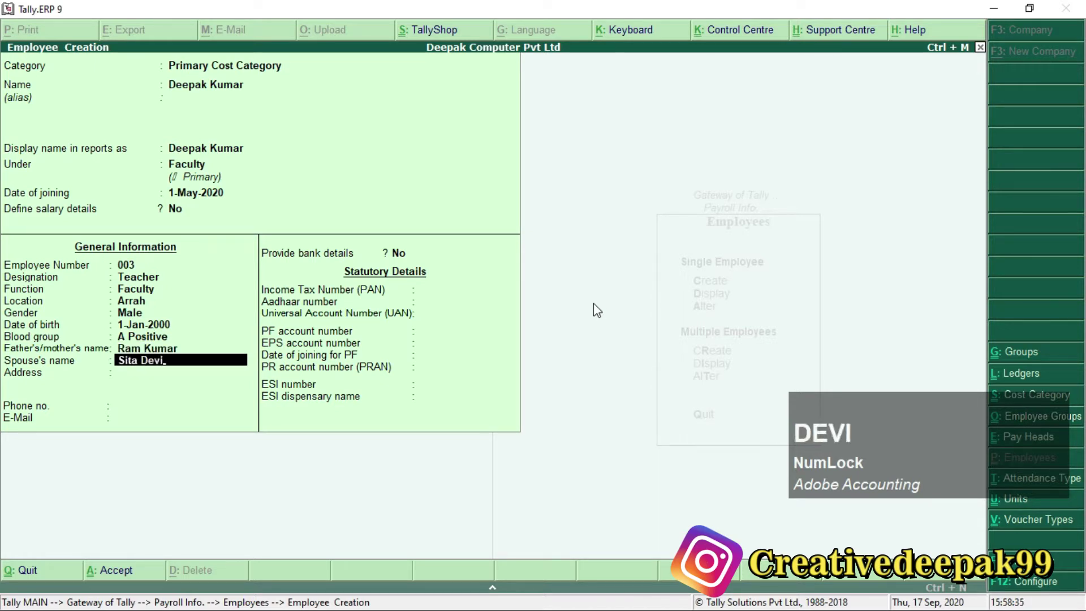
key(Return)
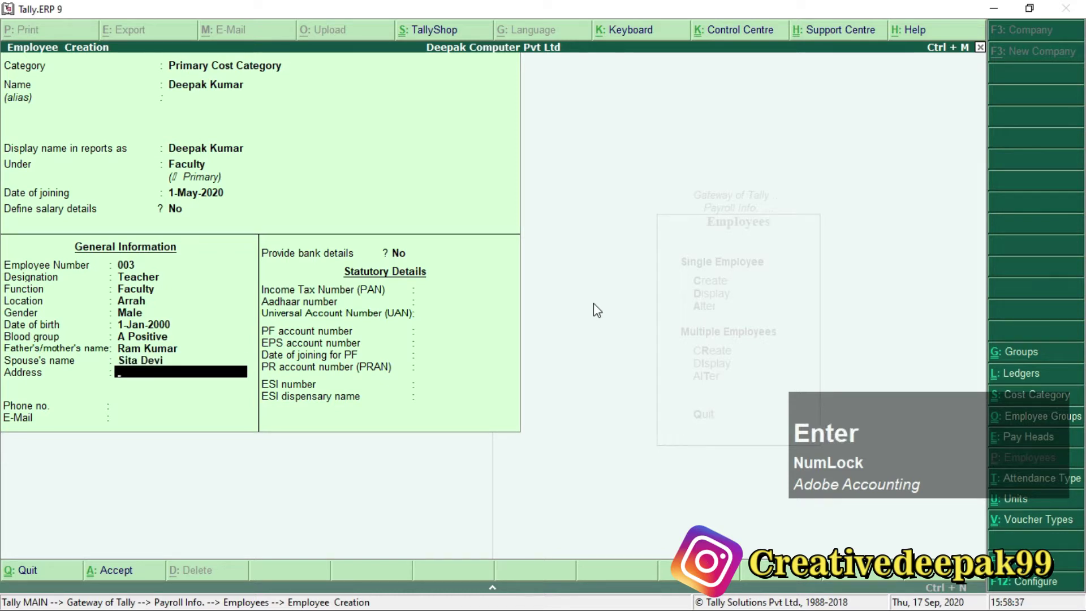
Enter the employee's address, phone number and e-mail address.
text(Maha)
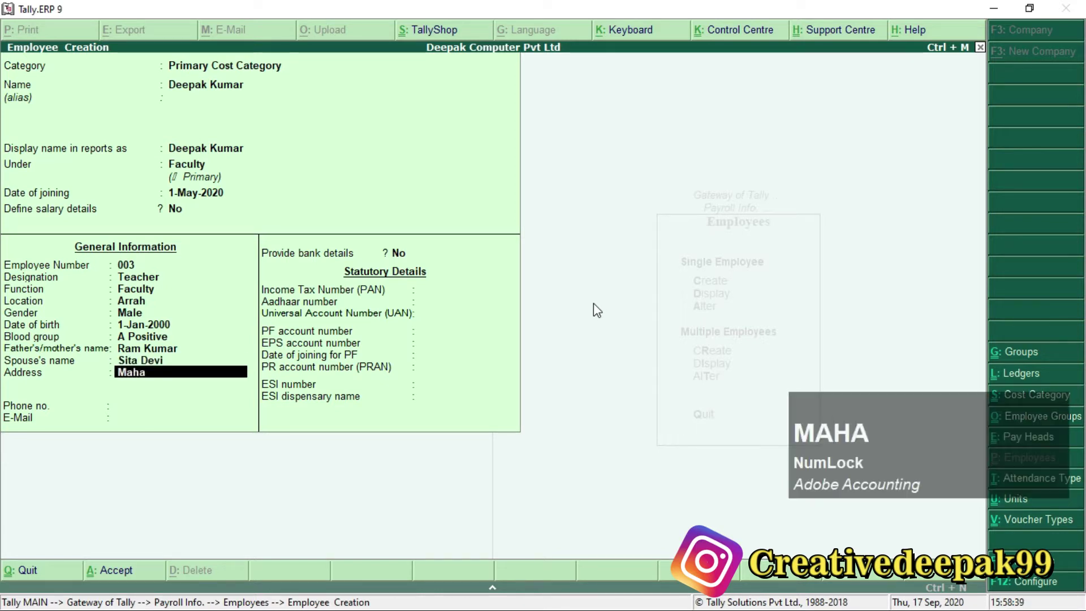
text(vir Toal)
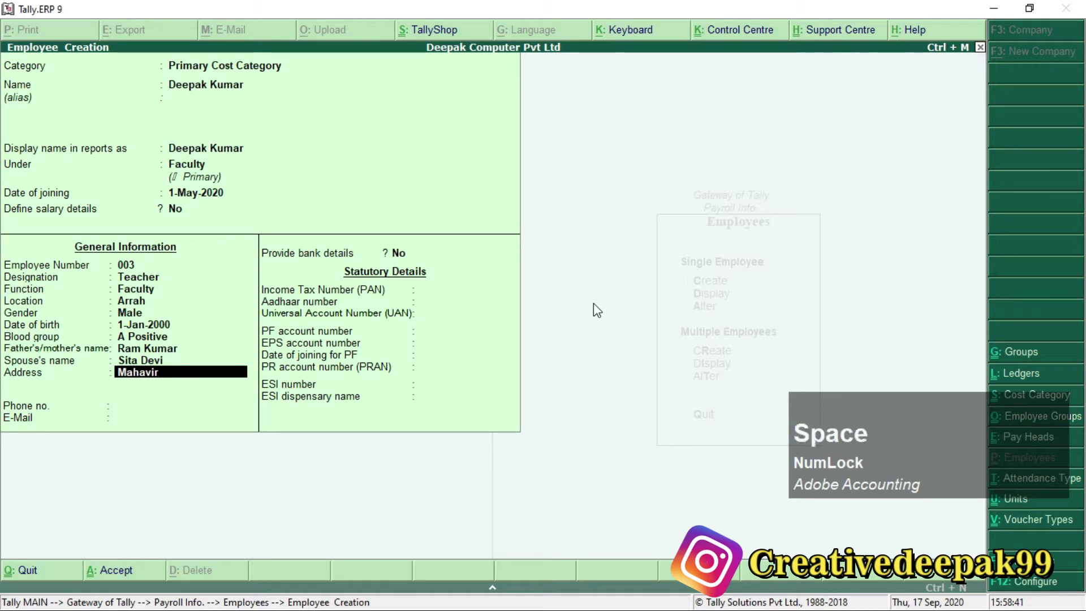
key(BackSpace)
key(BackSpace)
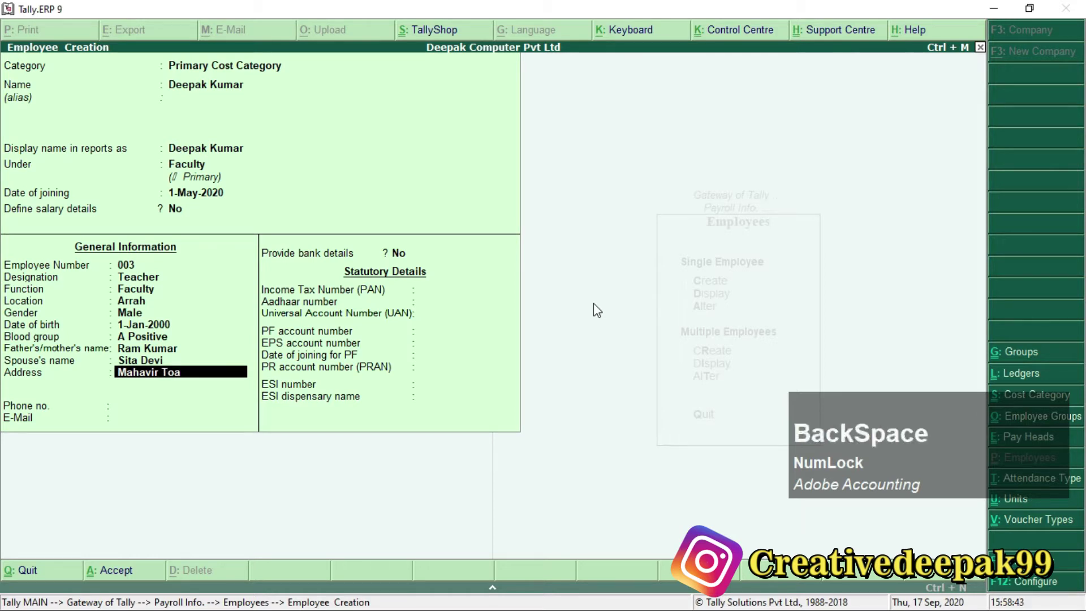
text(la,)
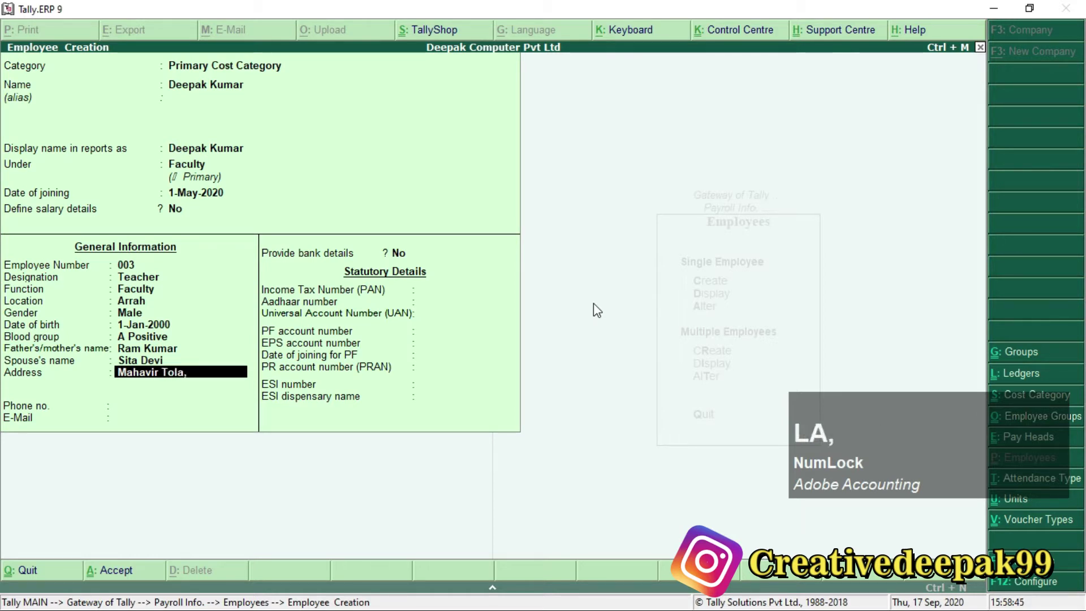
text( Ara)
key(Return)
key(Return)
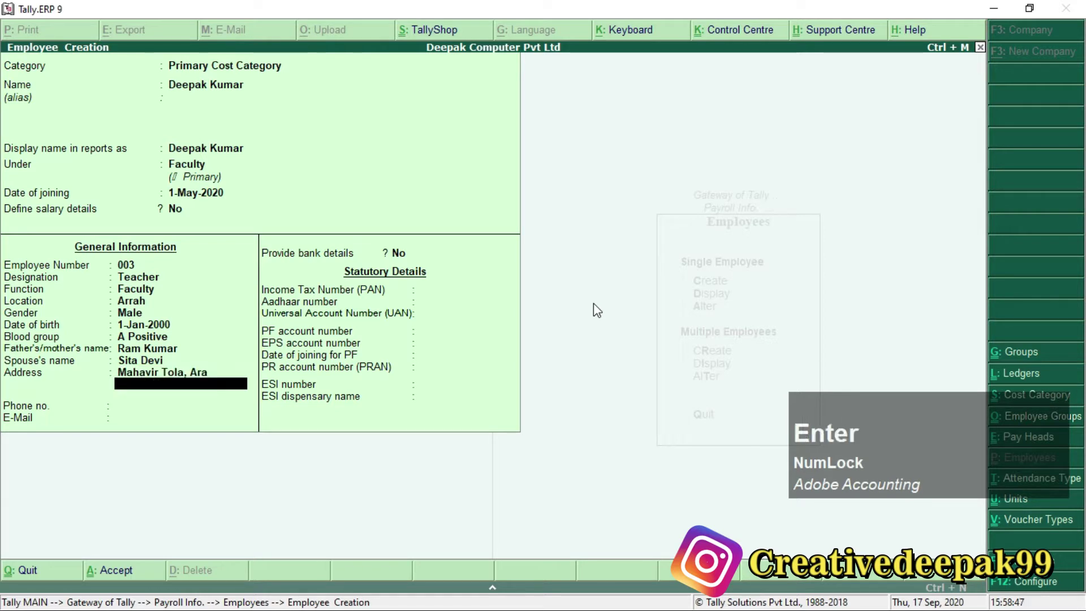
text(912xxxxxxx)
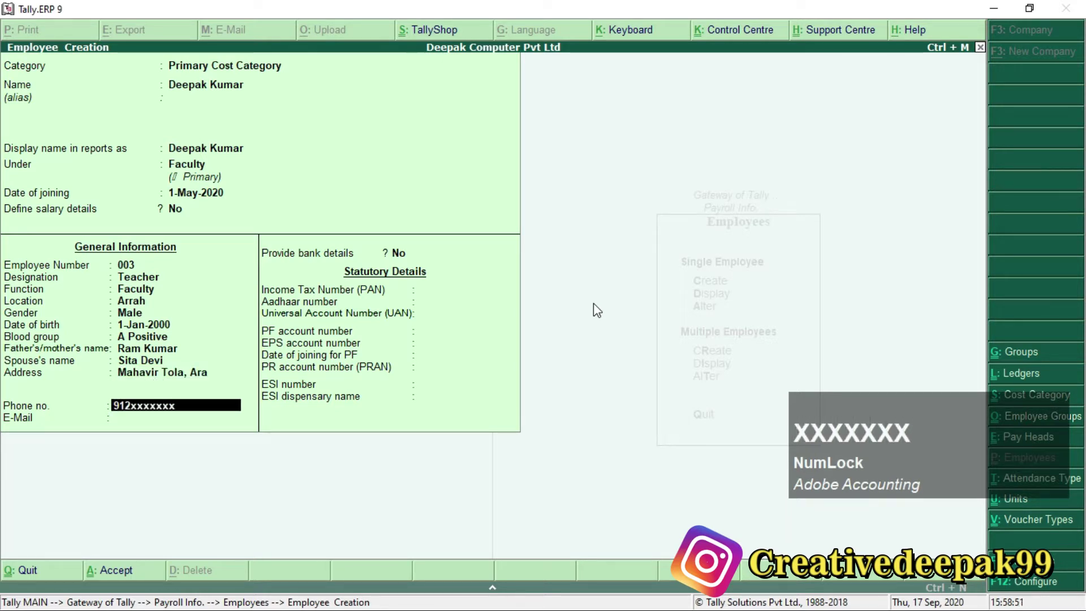
text(36)
key(Return)
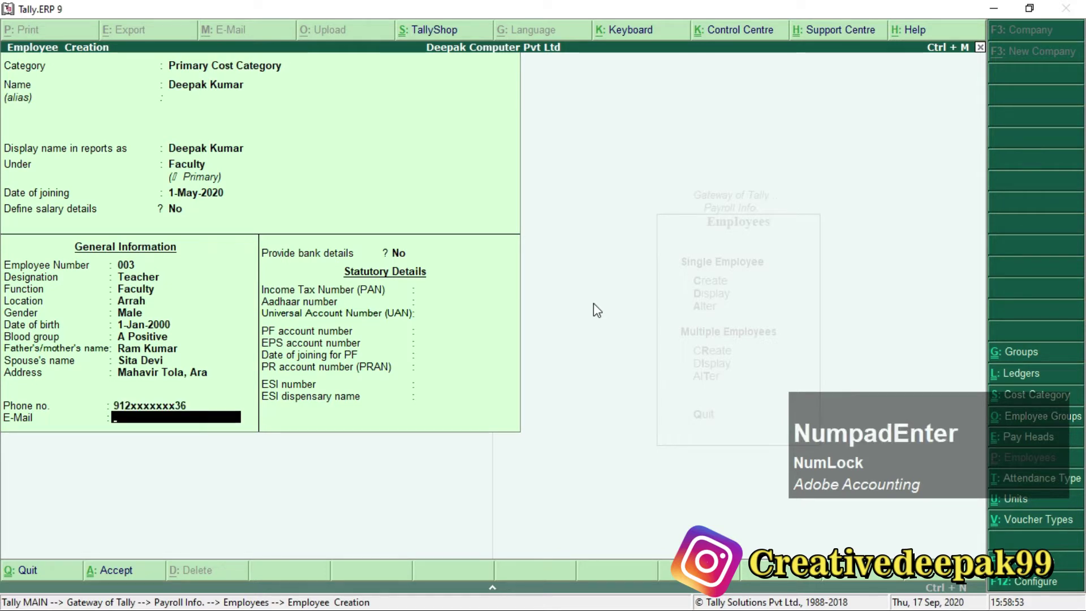
Skip bank details and enter employee 003's PAN and Aadhaar number, leaving UAN empty.
key(Return)
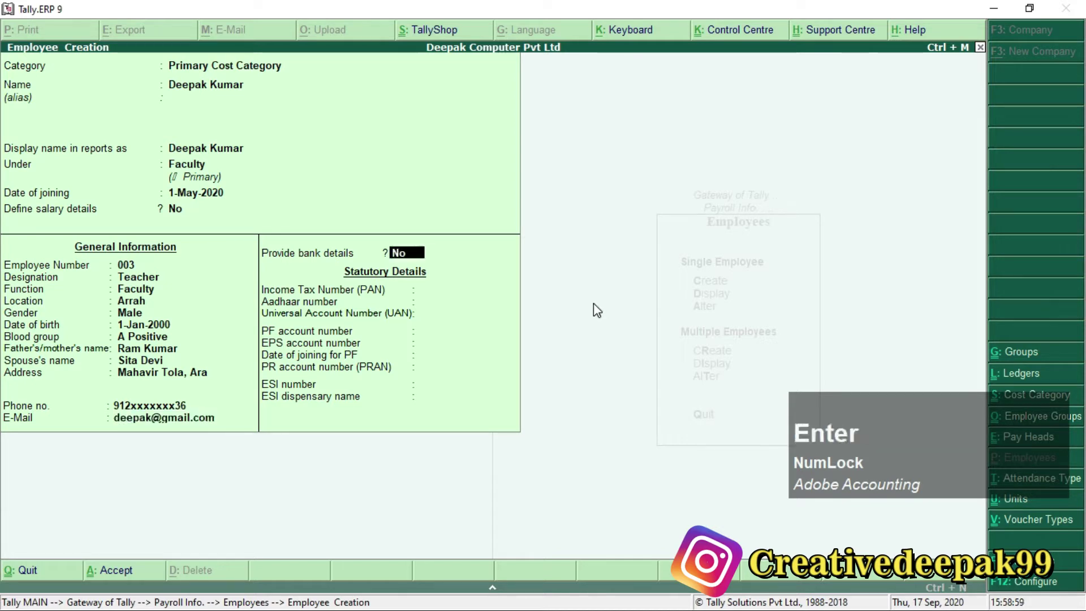
key(Return)
text(A)
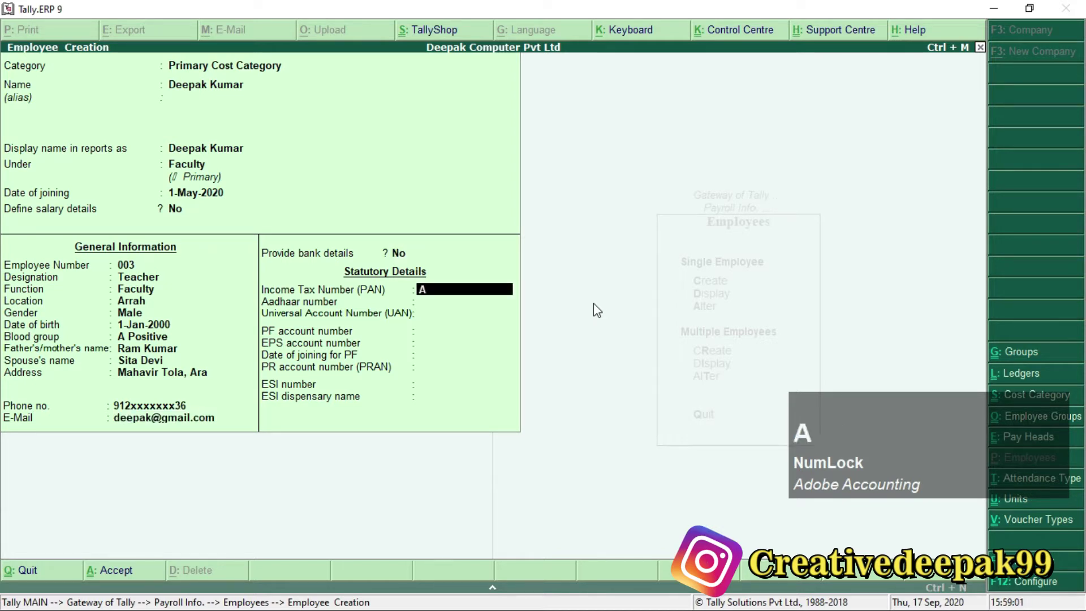
text(SDFG2587K)
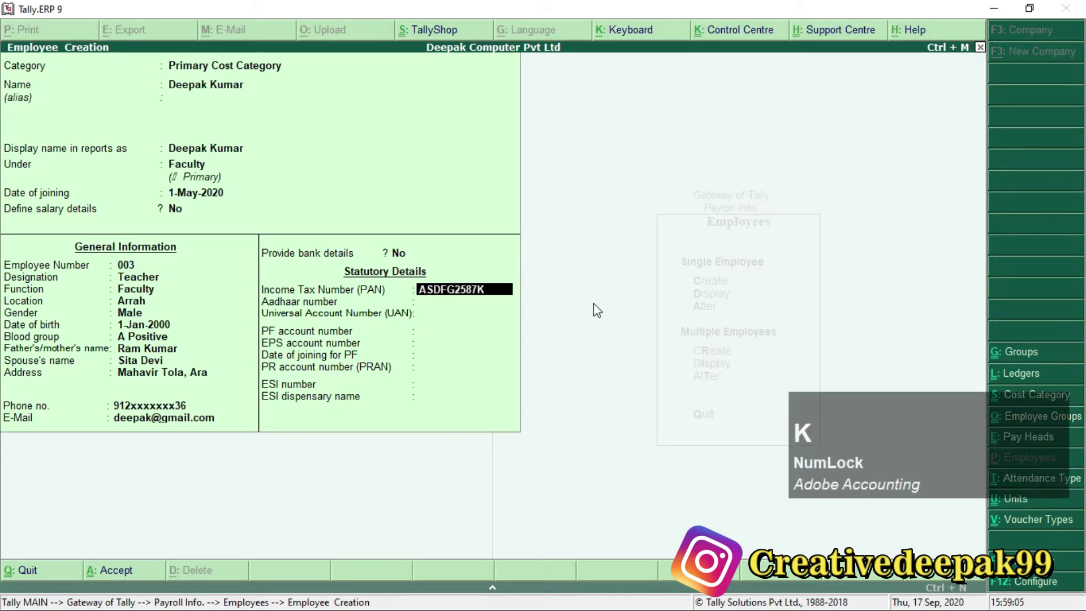
key(Return)
text(147)
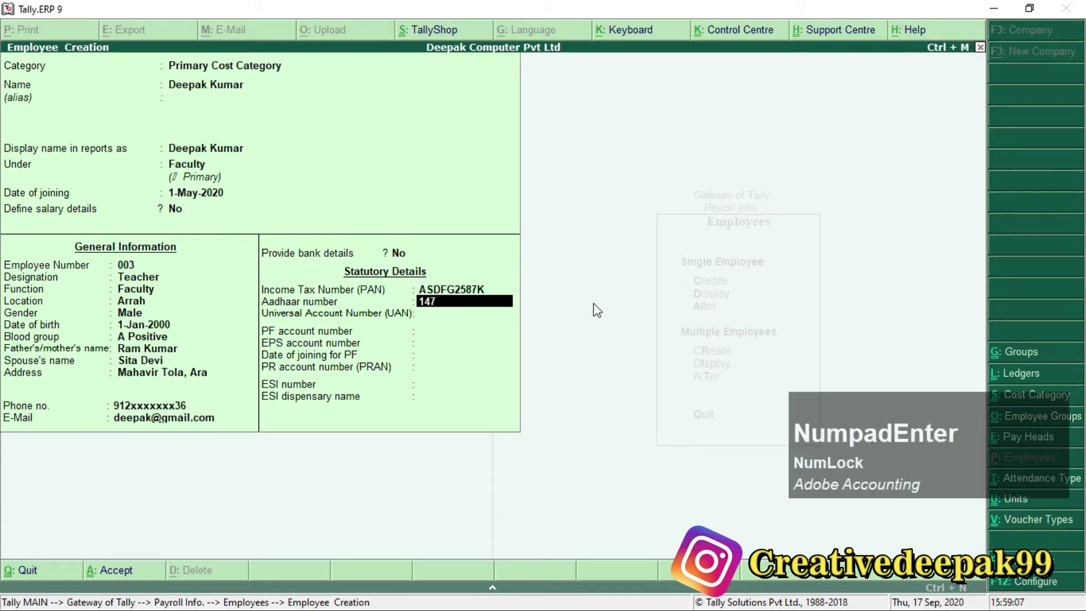
text(856325)
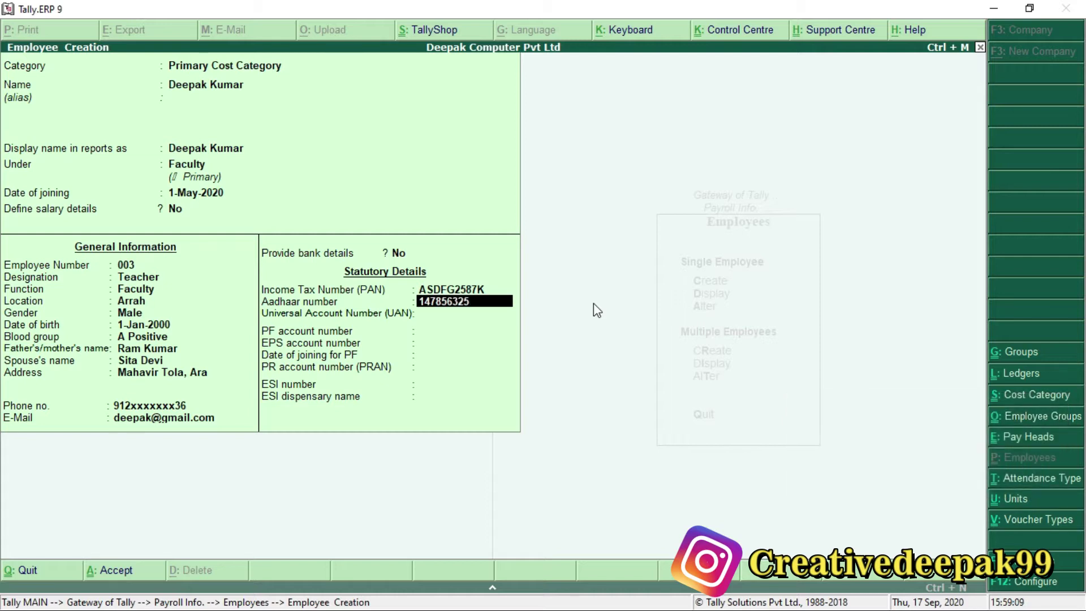
text(478)
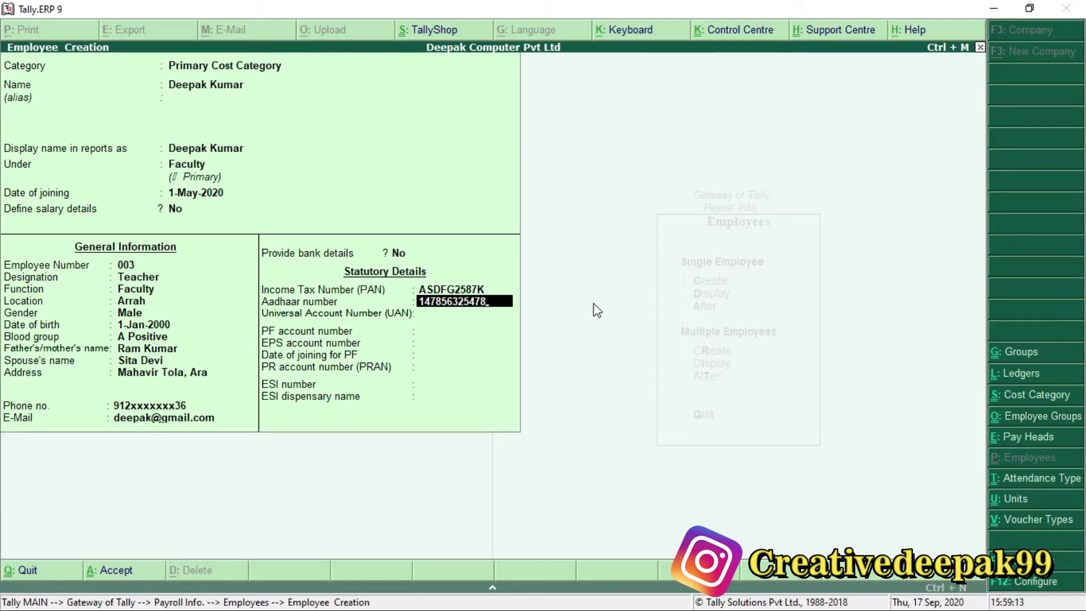
key(KP_Enter)
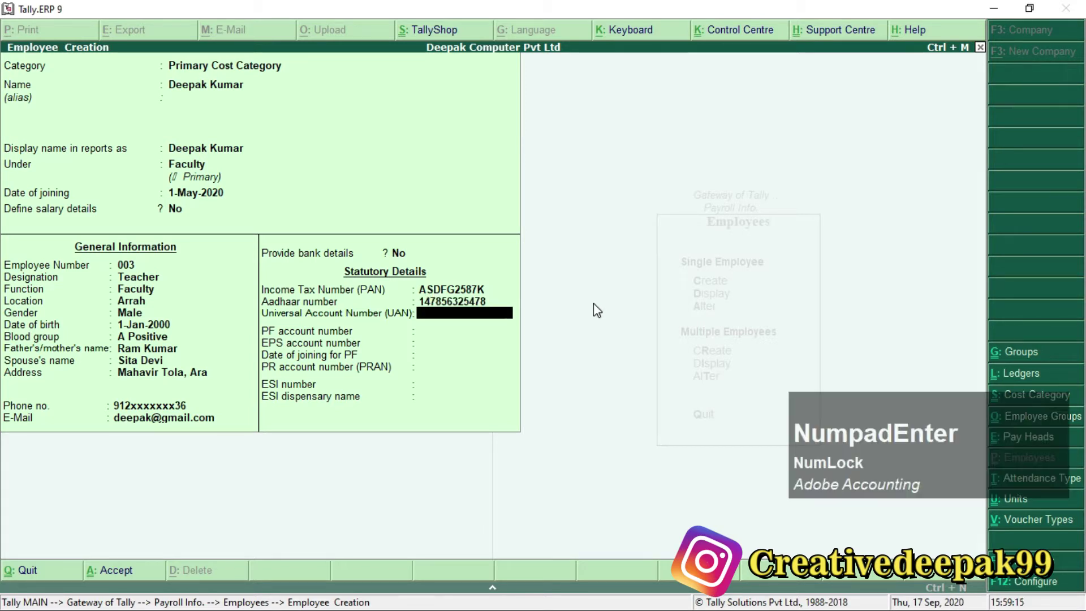
key(KP_Enter)
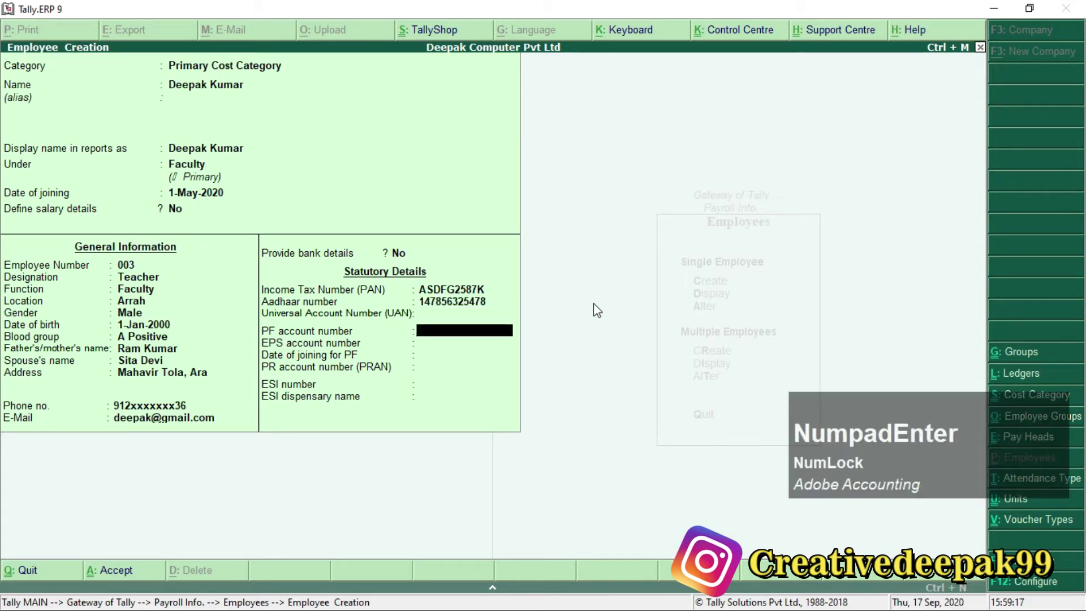
Enter the PF account number and PRAN, passing the remaining fields to the save prompt.
text(BR/)
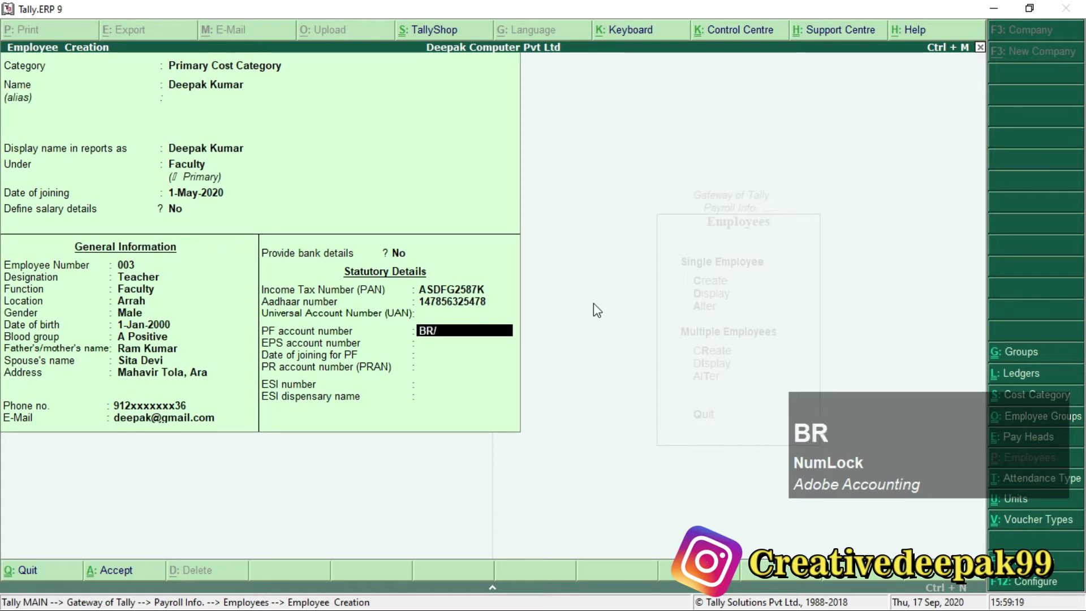
text(3654778)
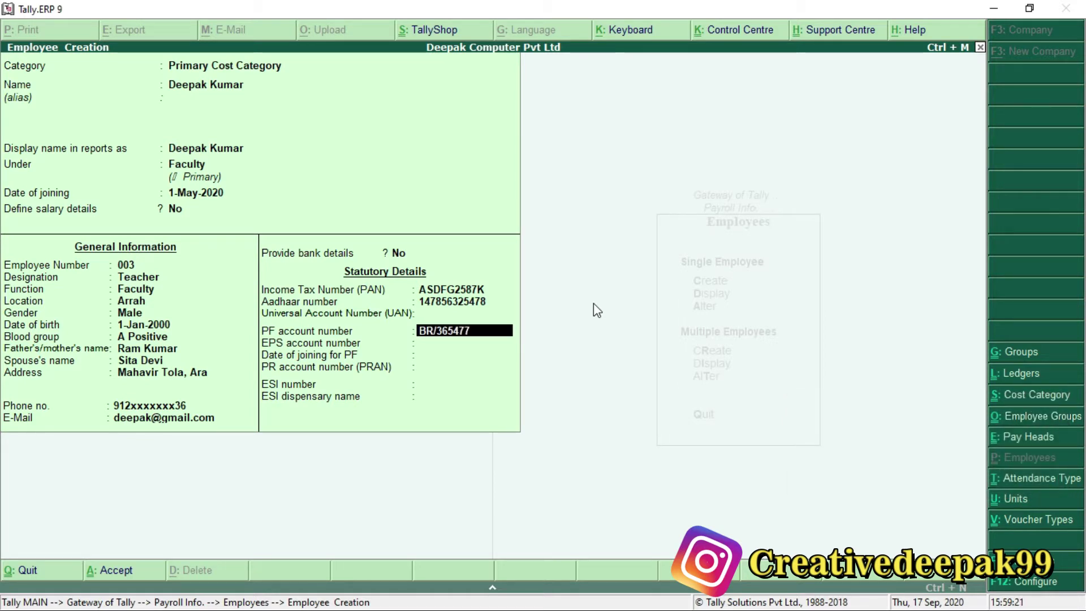
key(KP_Enter)
key(KP_Enter)
key(KP_Enter)
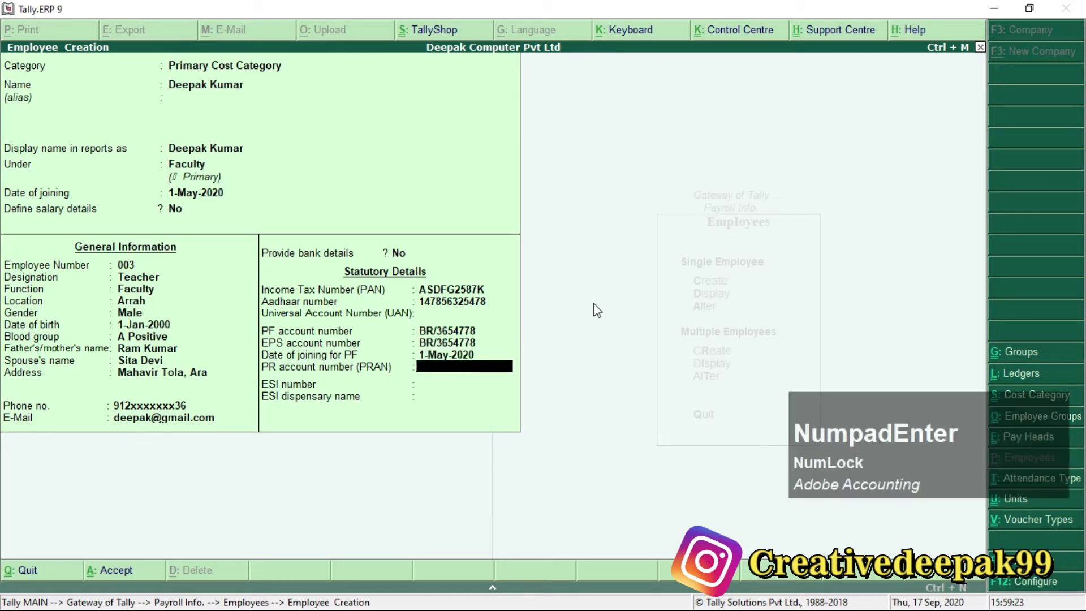
text(3658745)
key(KP_Enter)
key(KP_Enter)
key(KP_Enter)
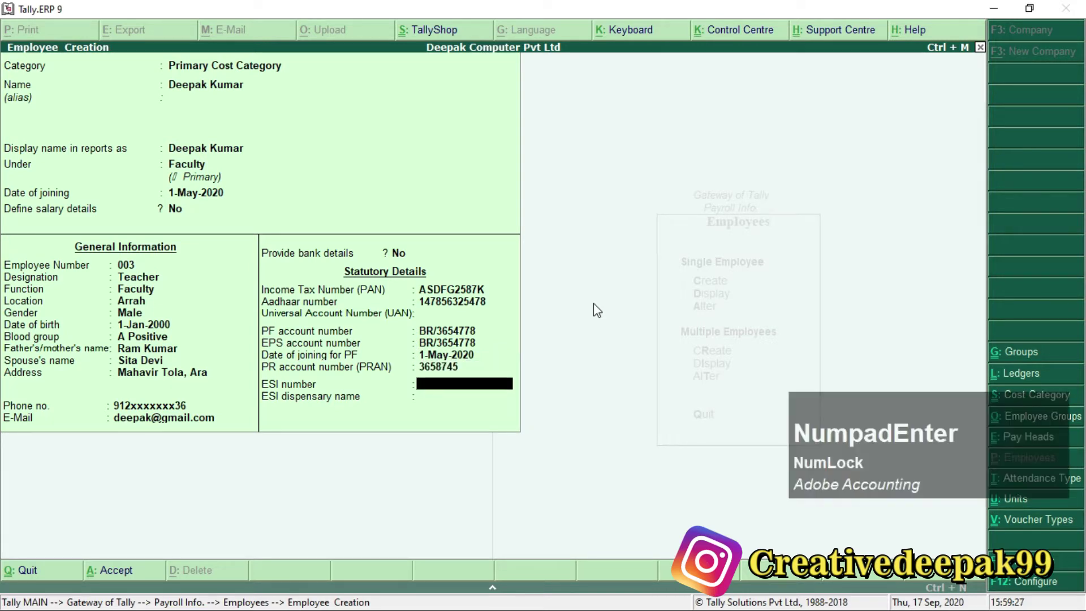
key(KP_Enter)
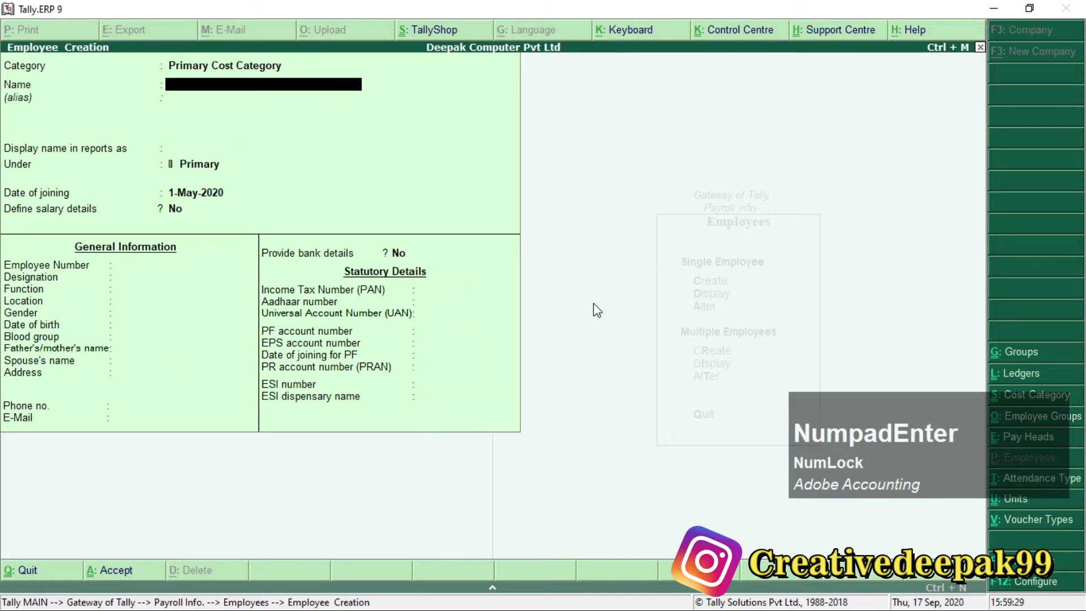
Save employee 003 and enter the fourth employee's name in a new form.
key(alt+Tab)
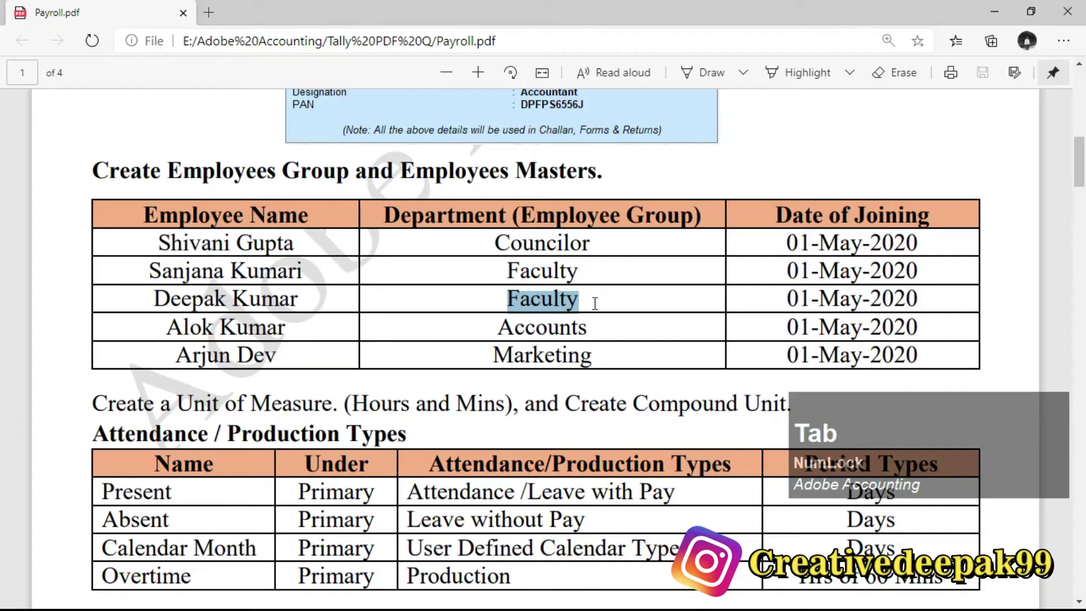
key(alt+Tab)
key(Return)
key(Return)
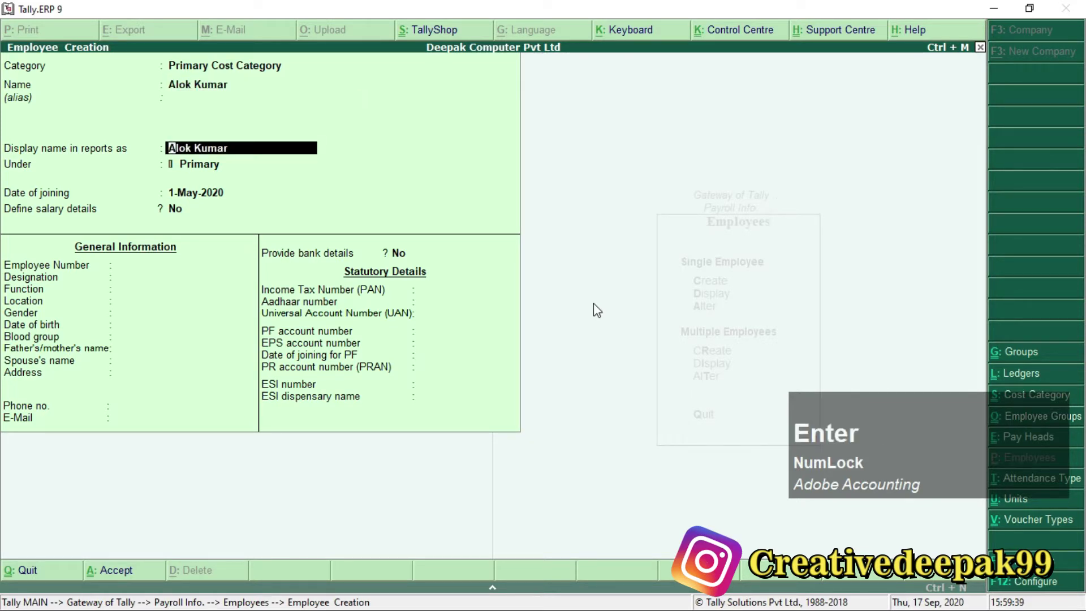
key(Return)
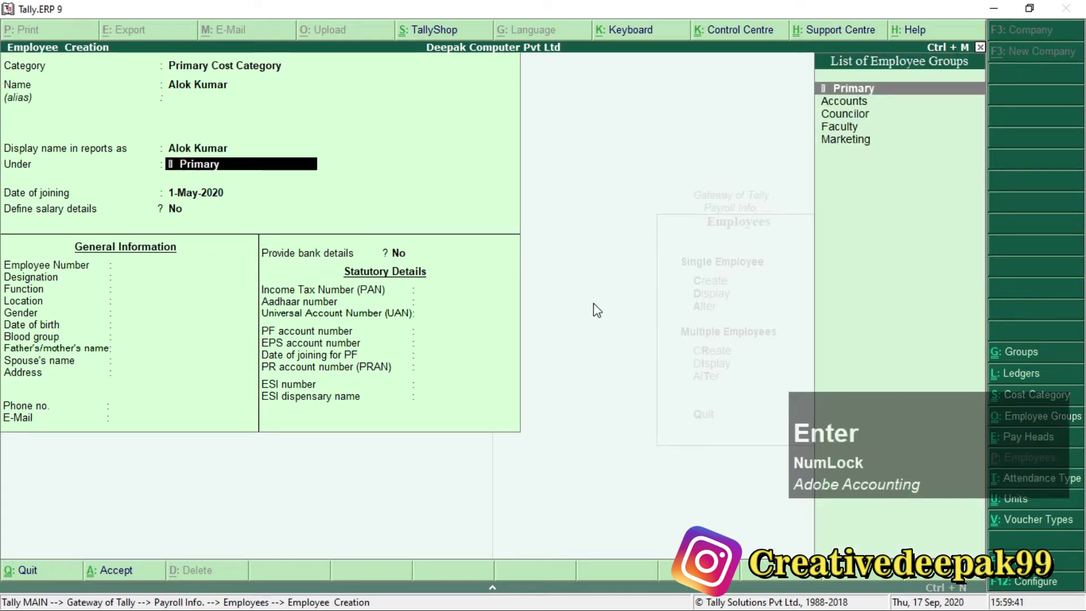
Assign the Accounts group per the payroll PDF and enter employee number 004.
key(alt+Tab)
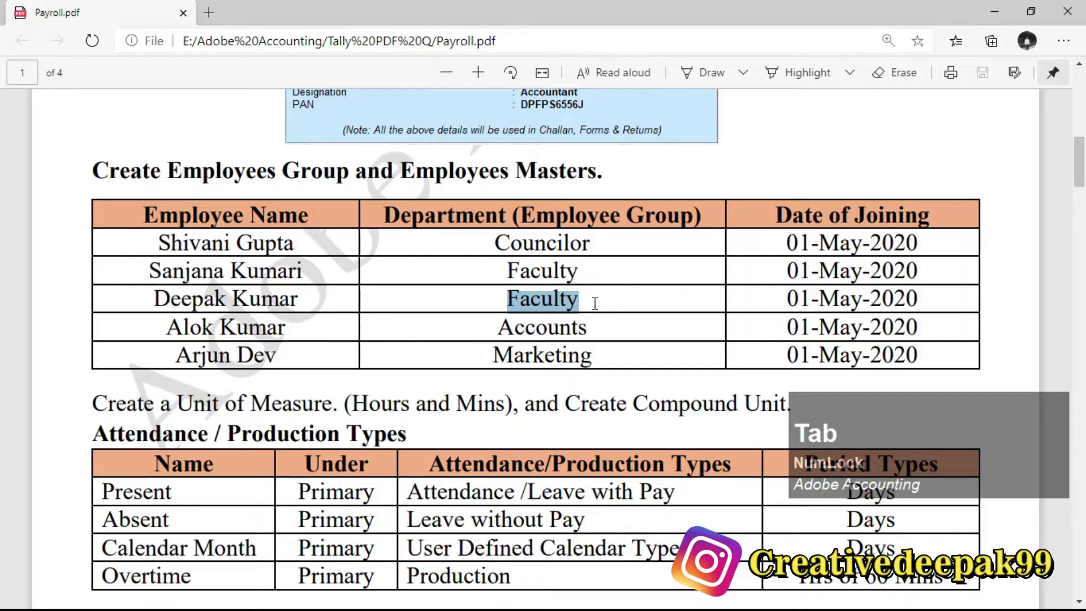
drag(498, 327, 587, 333)
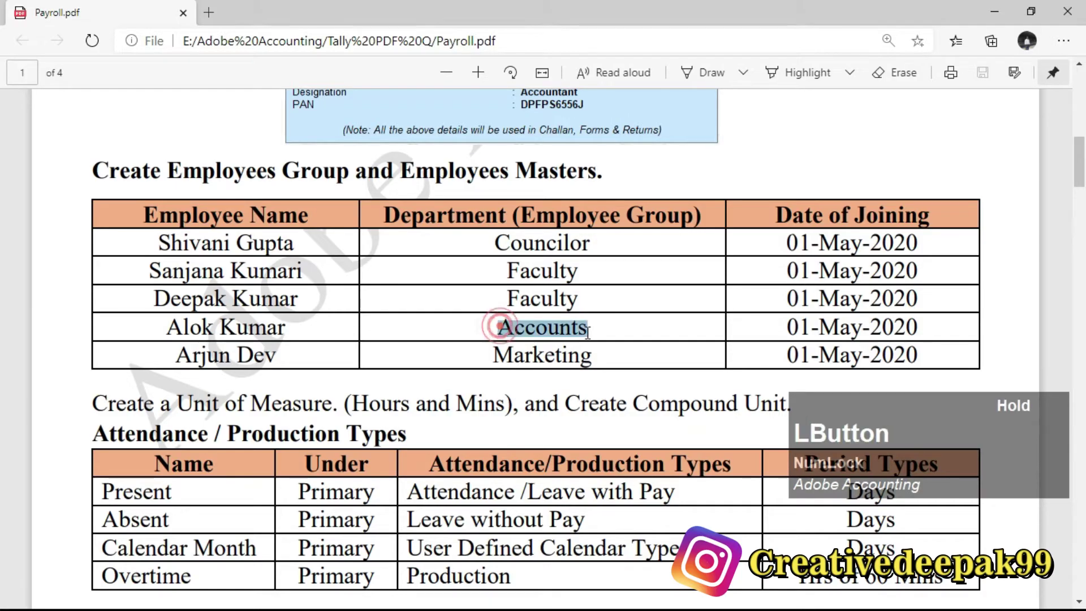
key(alt+Tab)
key(Down)
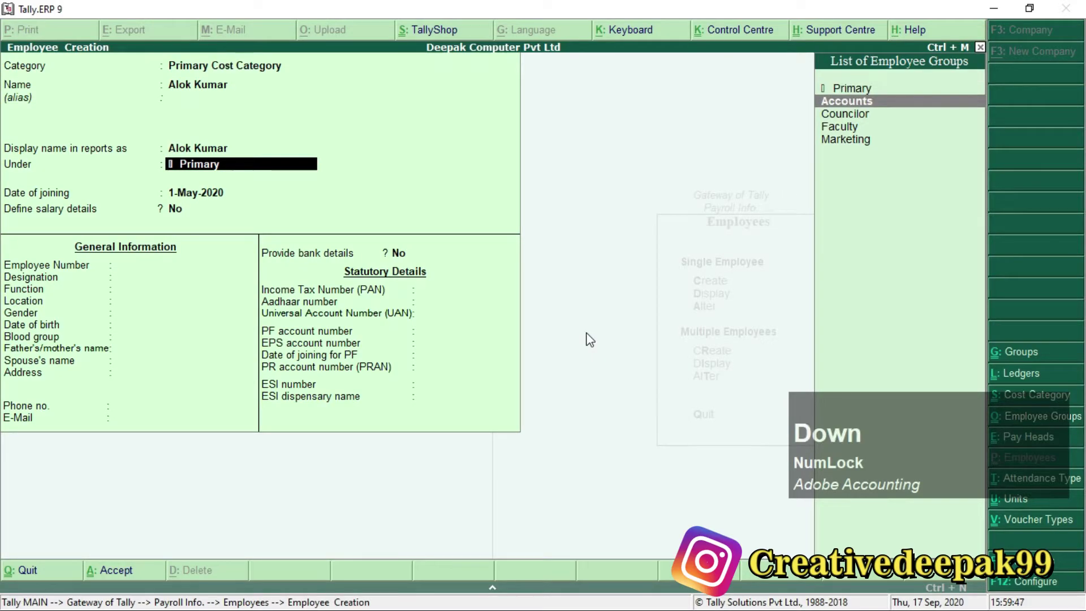
key(KP_Enter)
key(KP_Enter)
key(KP_Enter)
text(00)
key(KP_Enter)
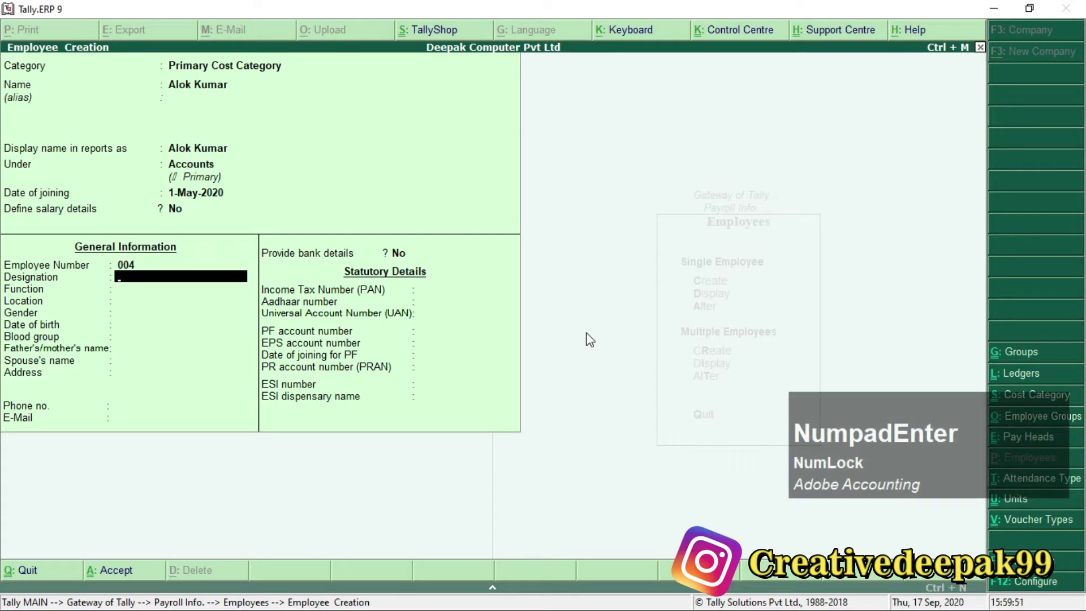
Set designation Accountant, function Accounts, location Arrah, Male, born 1-Jan-2000, blood group A1B Positive.
text(Acc)
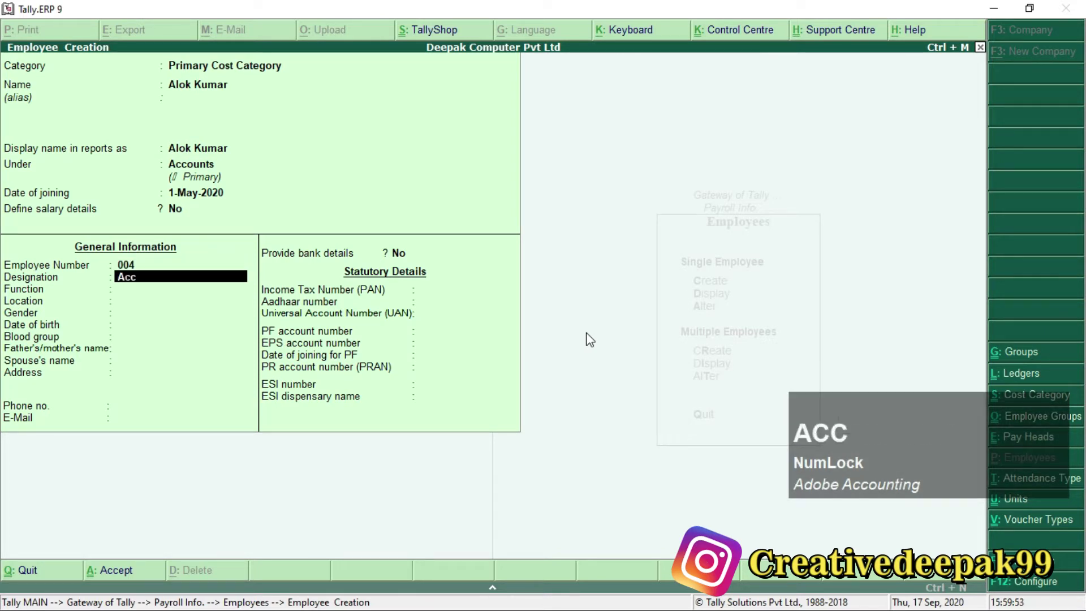
text(ountant)
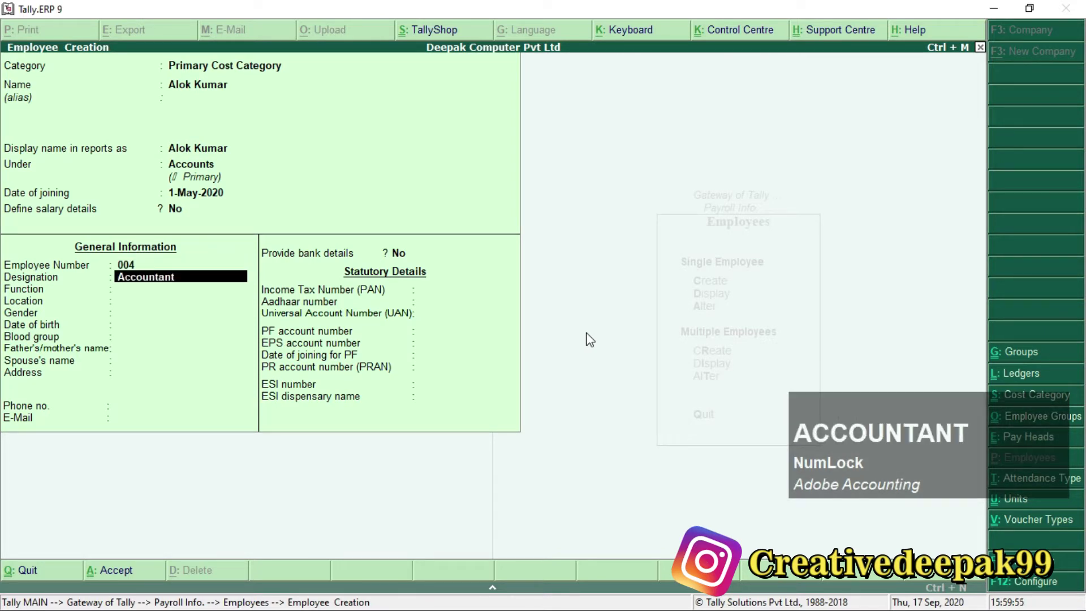
key(Return)
text(A)
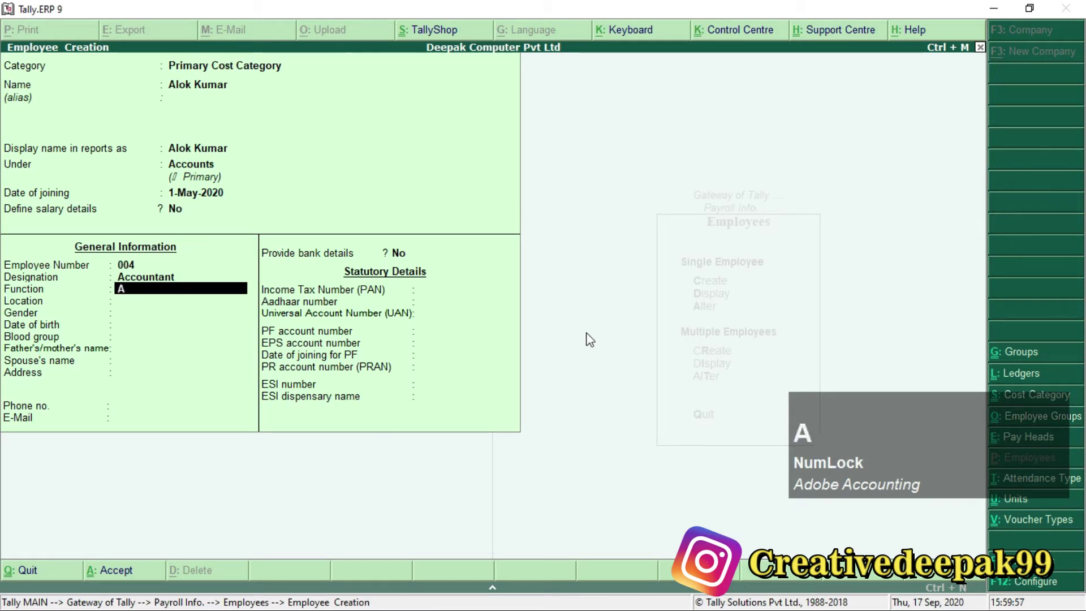
text(ccounts)
key(Return)
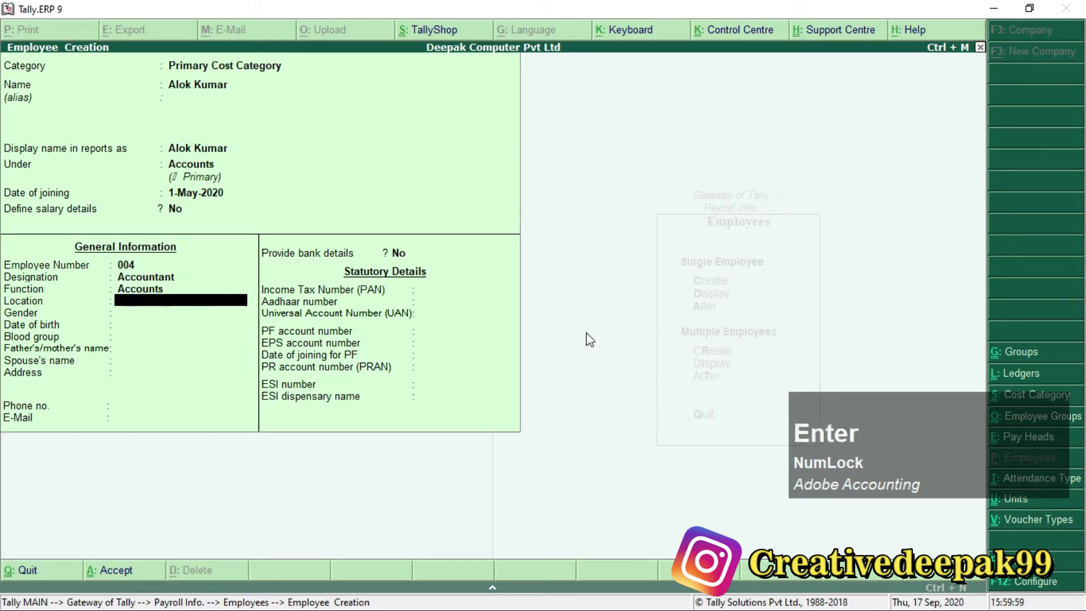
text(Arr)
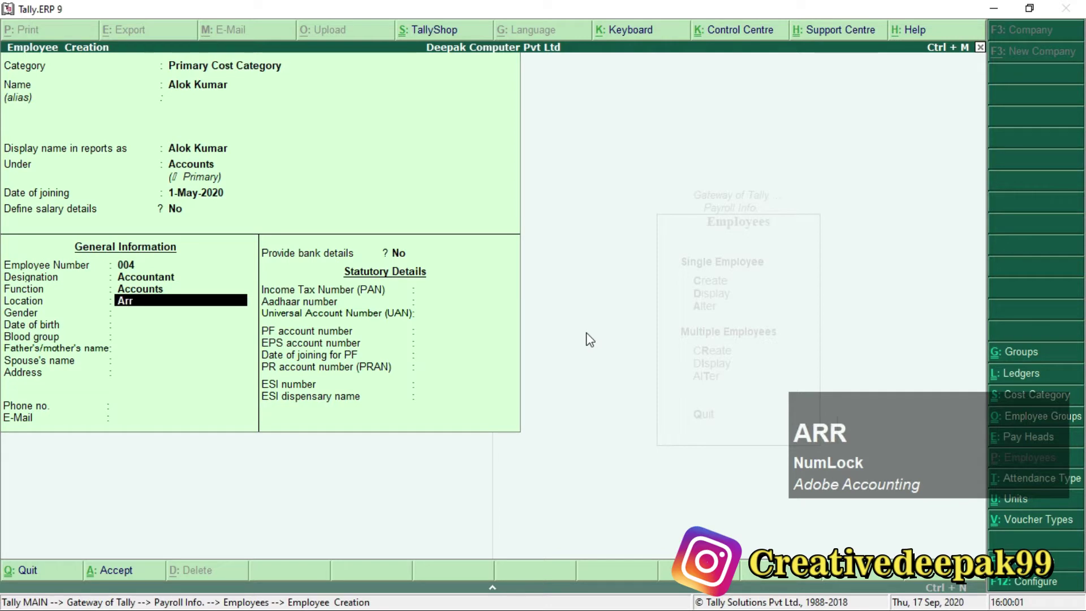
text(ah)
key(Return)
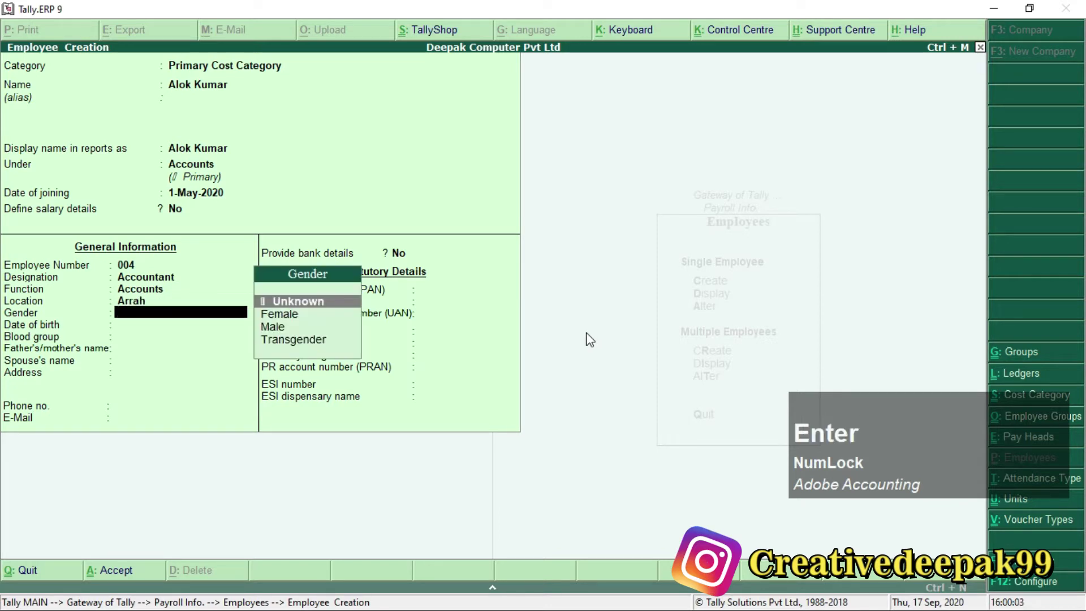
key(Down)
key(Down)
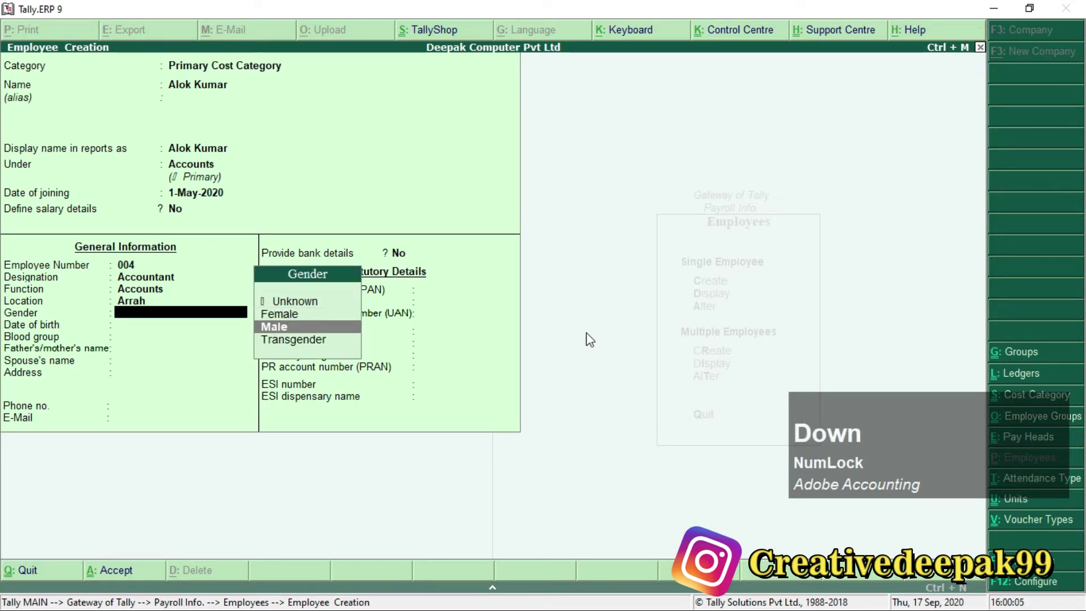
key(Return)
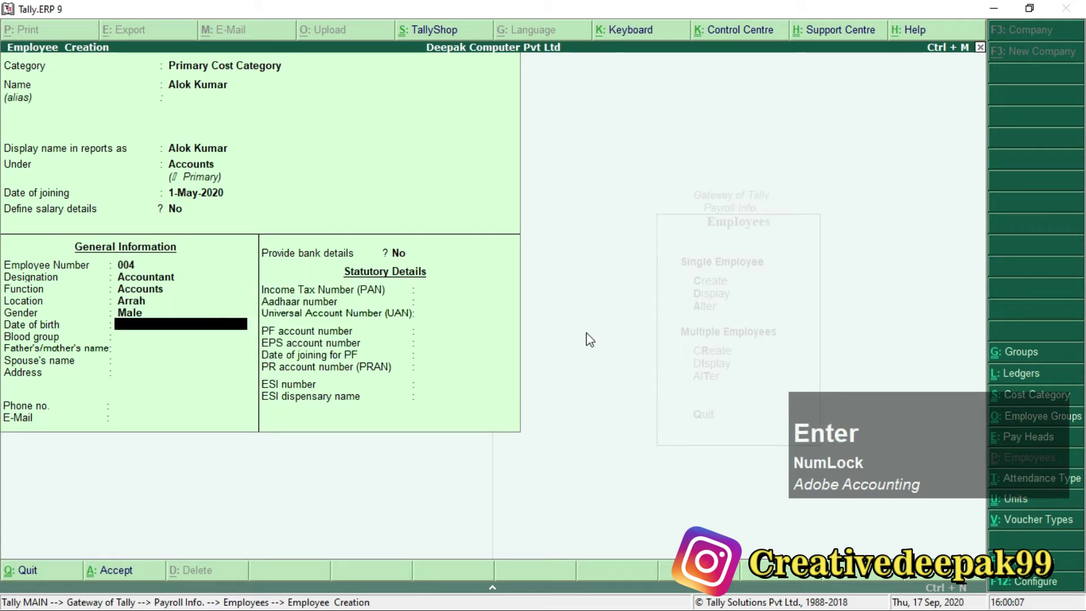
text(1.1.2000)
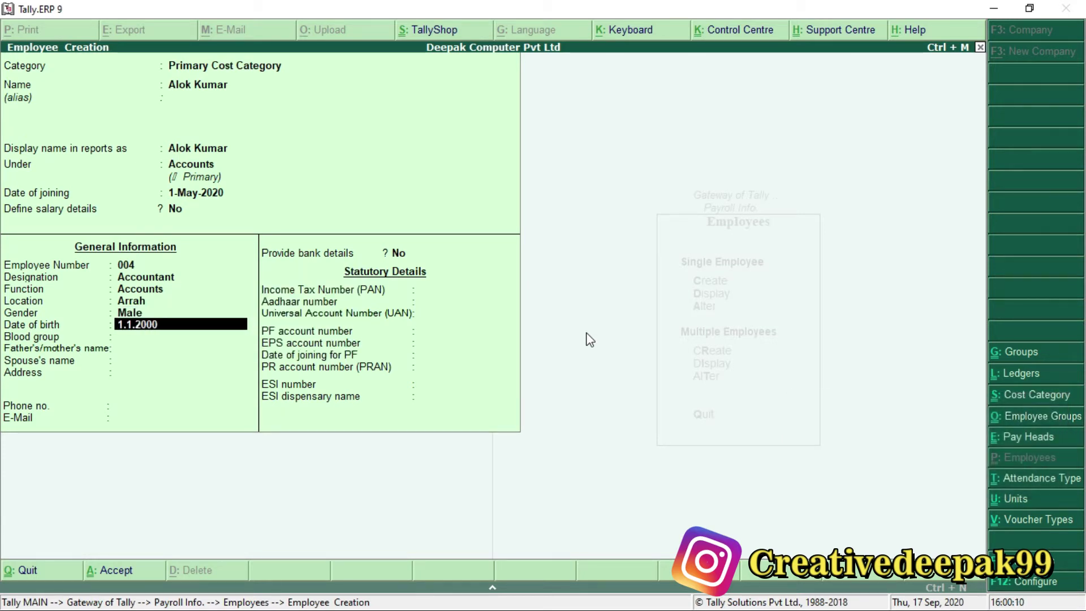
key(Return)
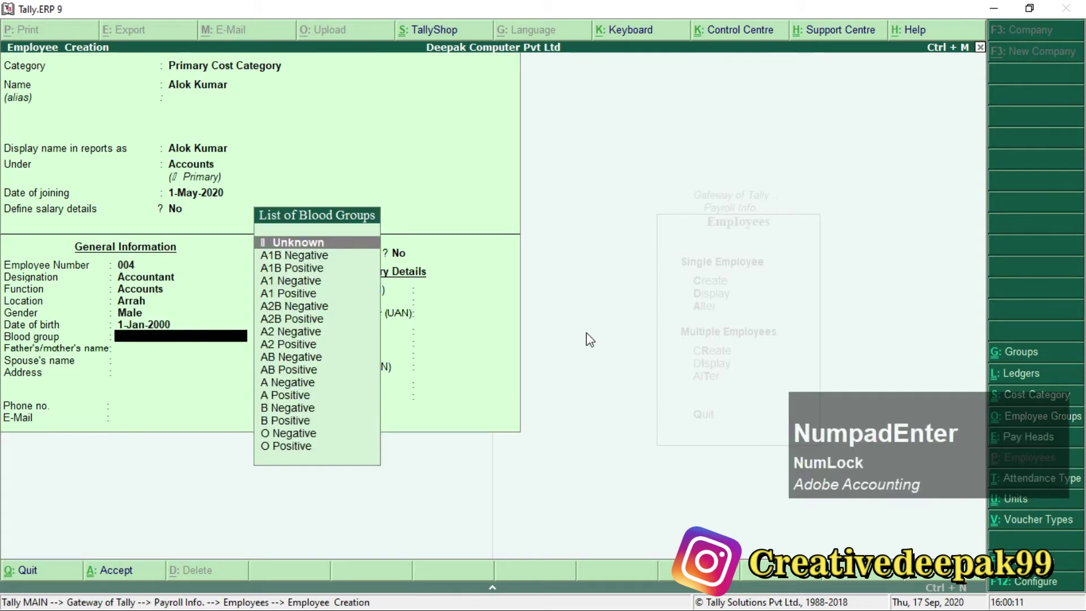
key(Down)
key(Down)
key(Down)
key(Up)
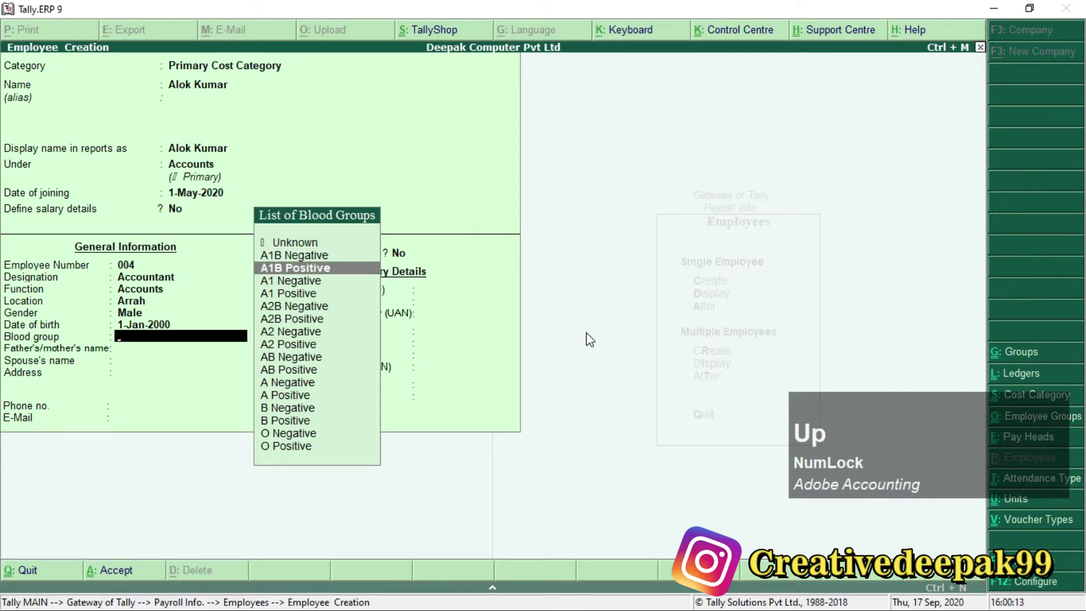
key(Return)
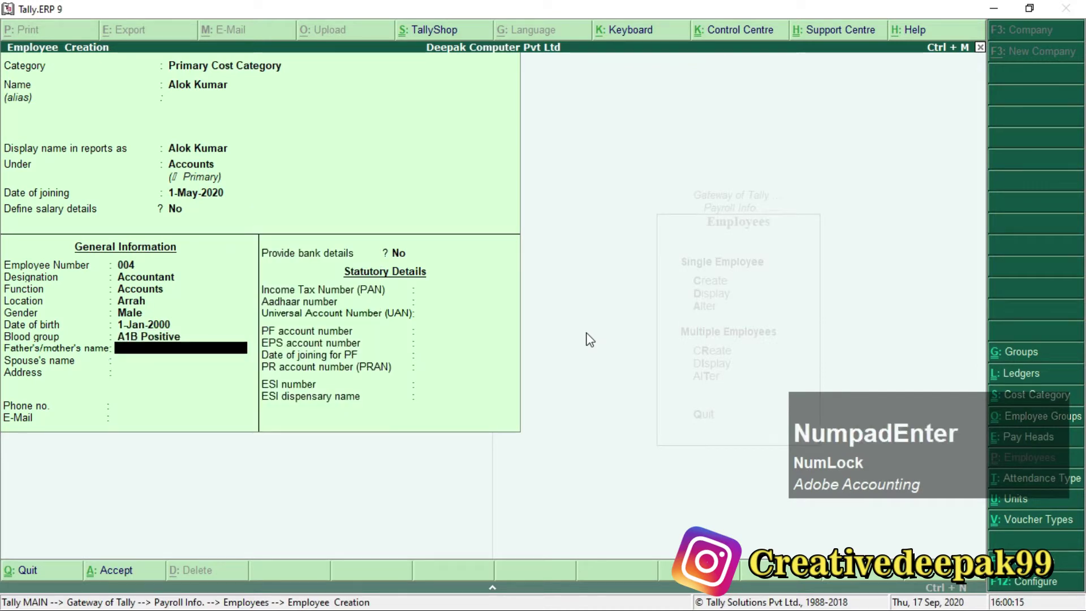
Enter the father's name, the spouse's name, the address, the phone number and the e-mail address.
text(Lok)
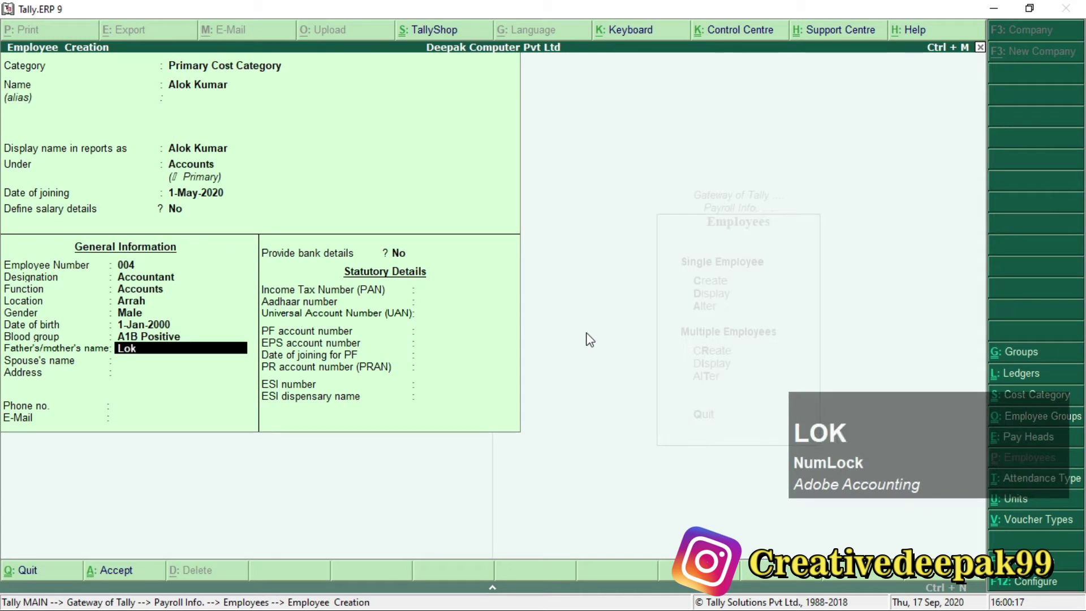
text(nath)
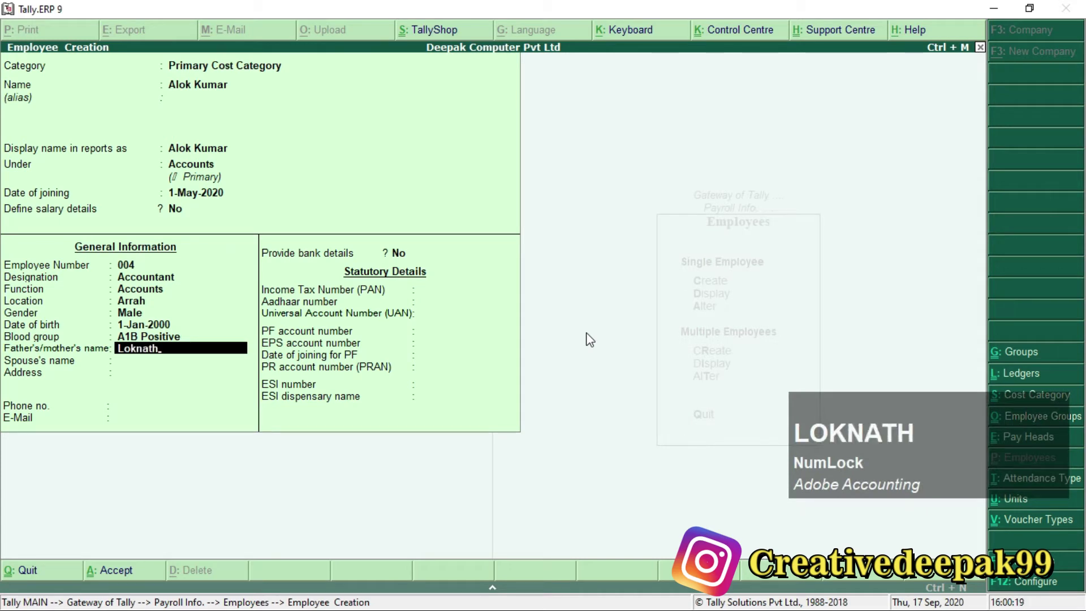
key(Return)
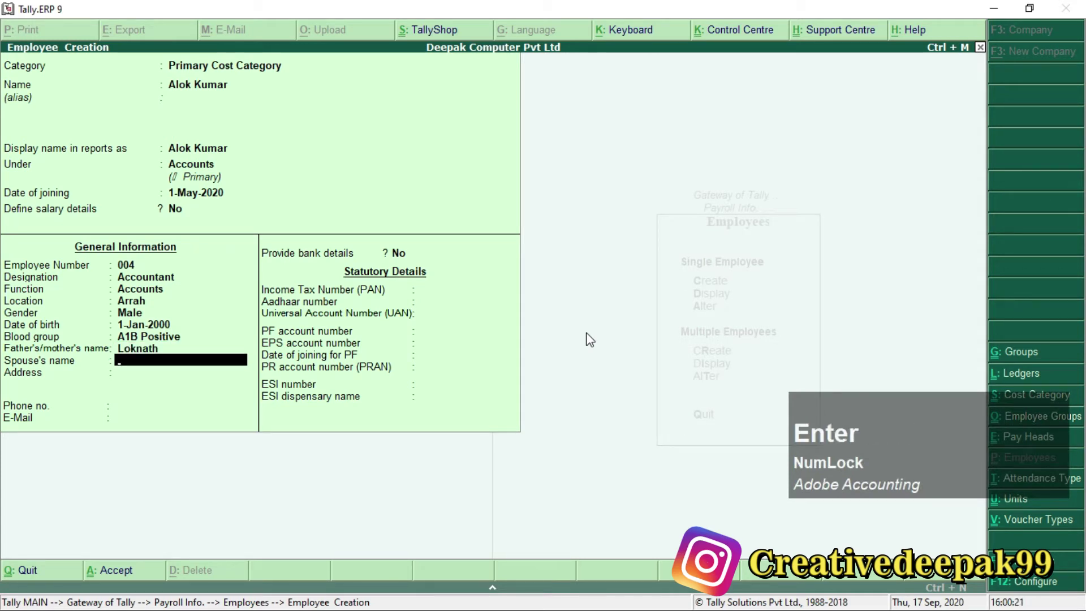
text(Parvathi)
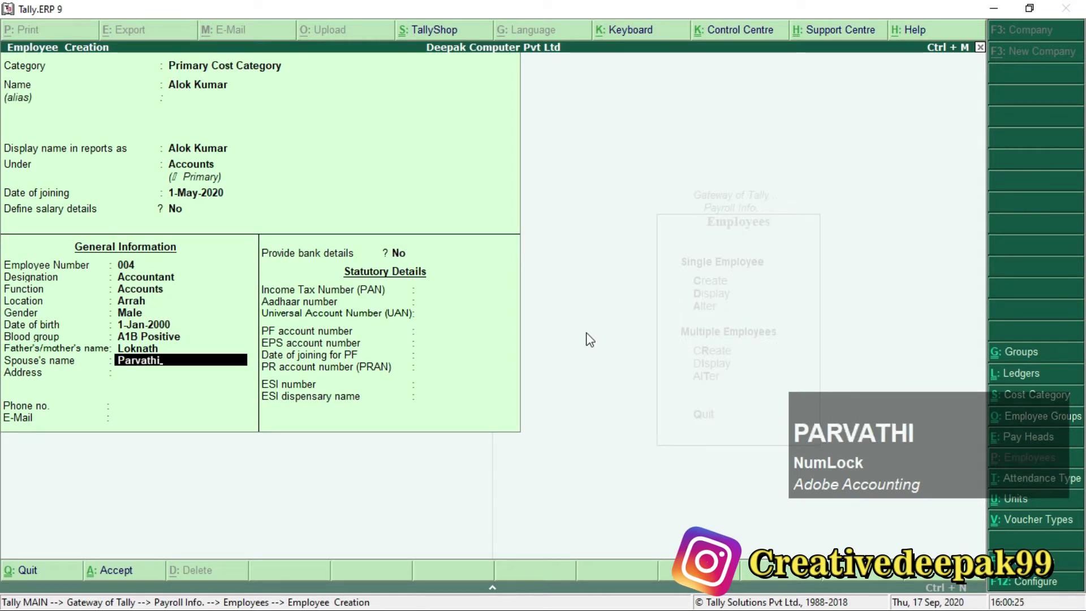
key(Return)
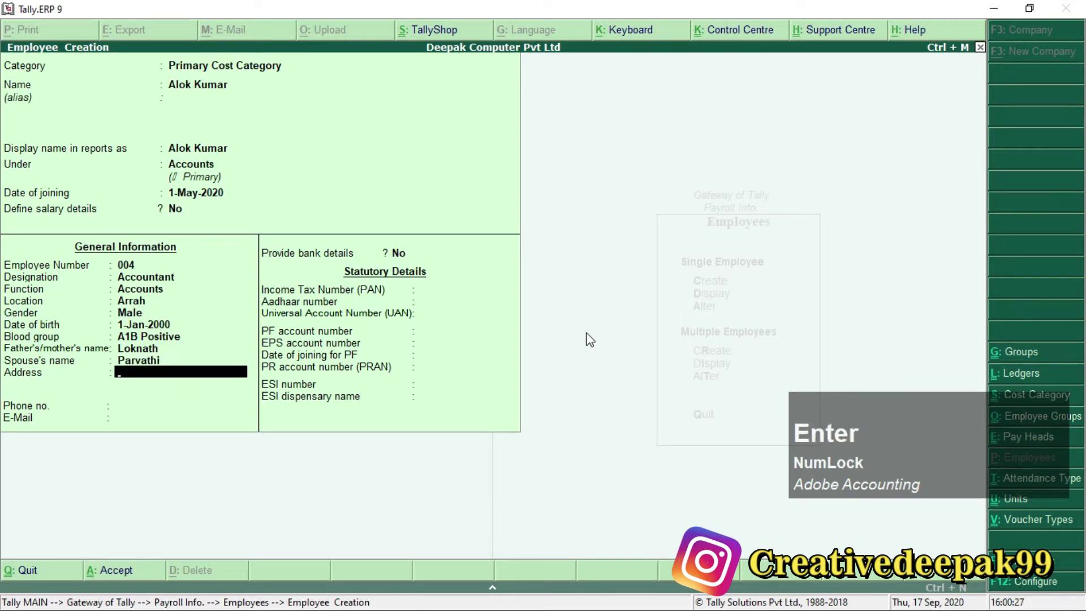
text(Sitala)
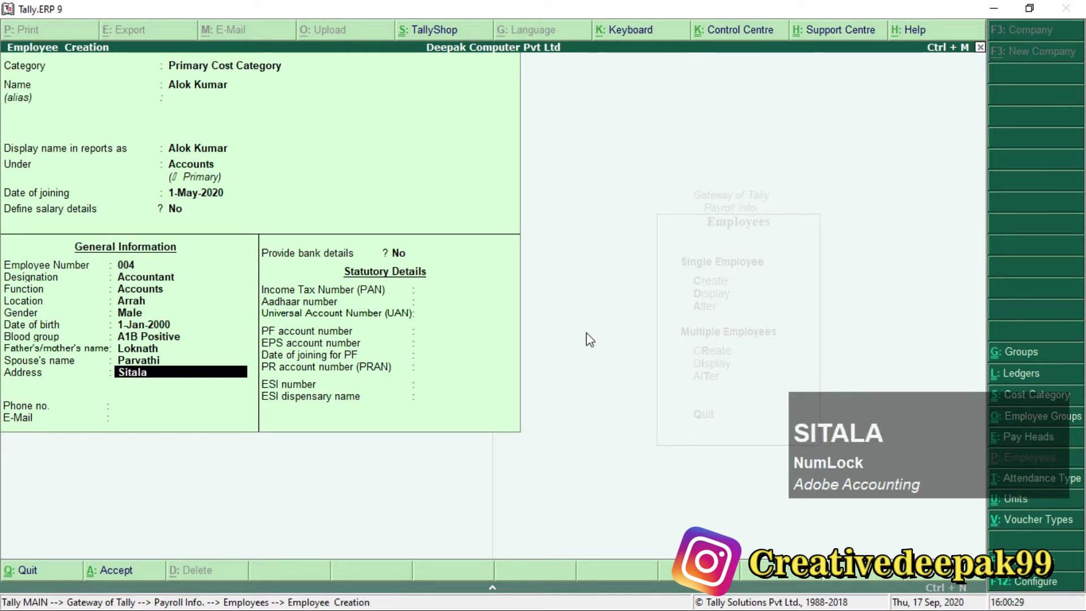
key(BackSpace)
key(BackSpace)
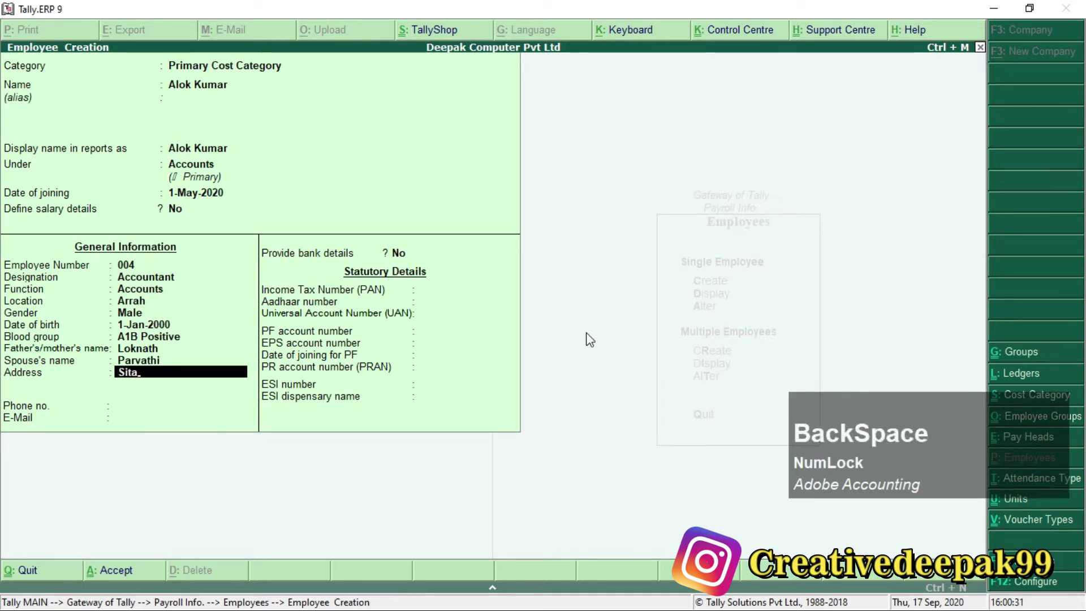
text(l toal)
key(BackSpace)
key(BackSpace)
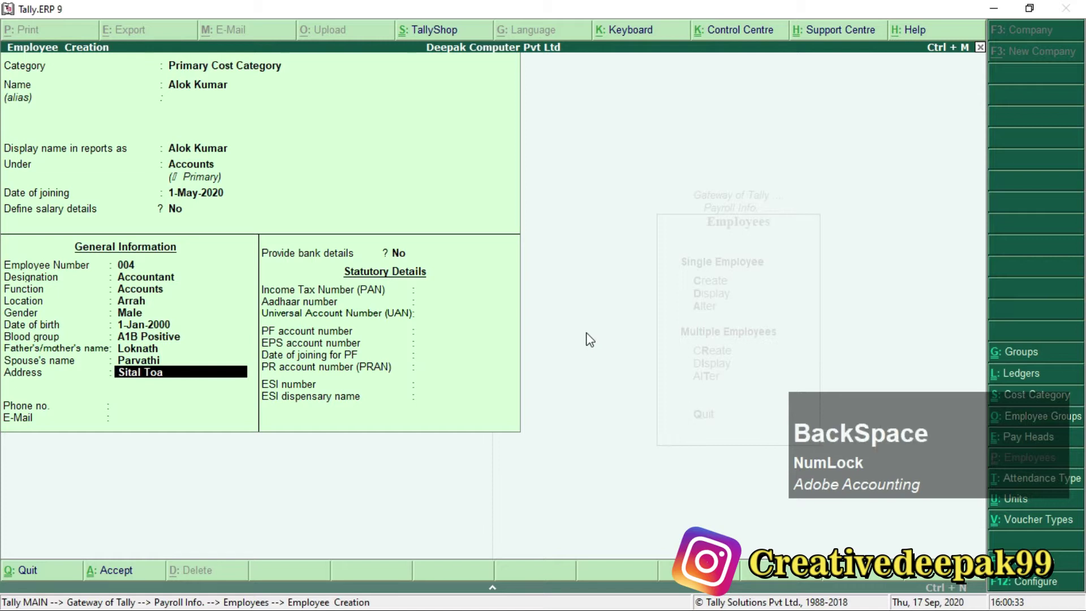
text(la, Ara)
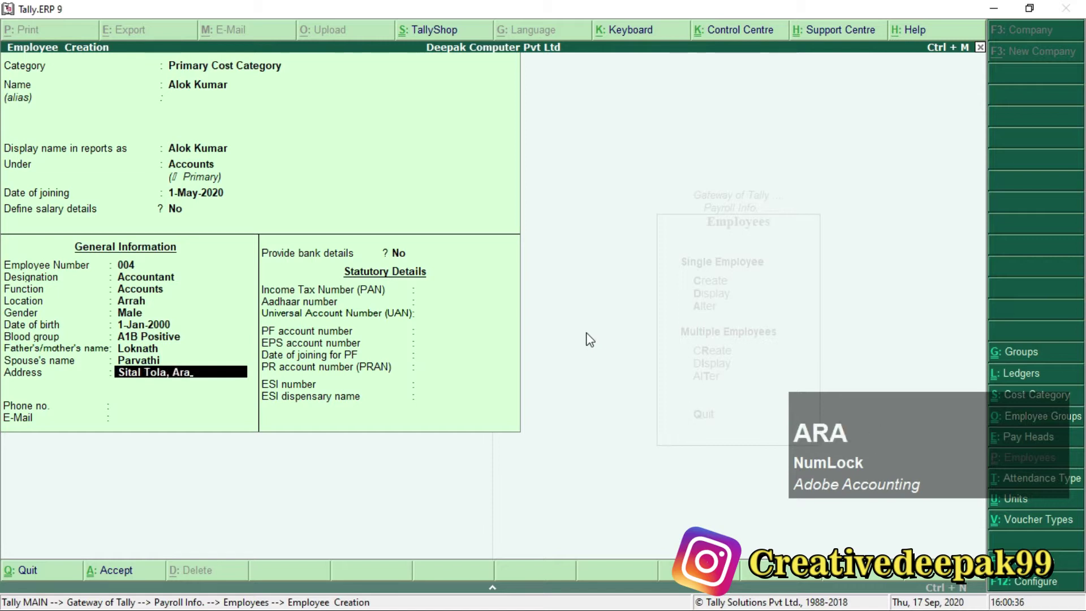
key(Return)
key(Return)
text(253x)
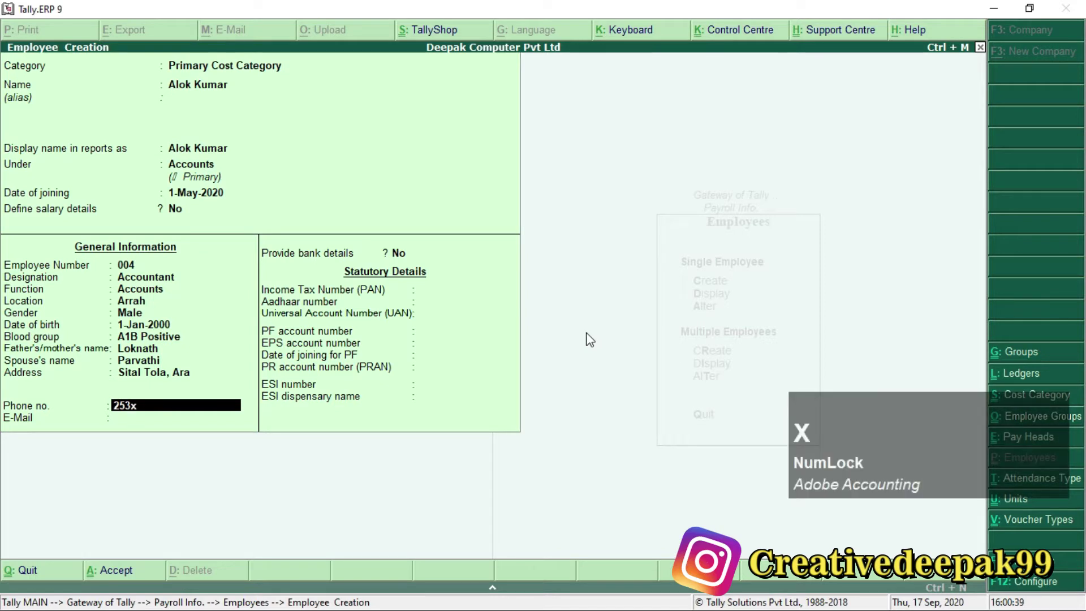
text(xxxxxx52)
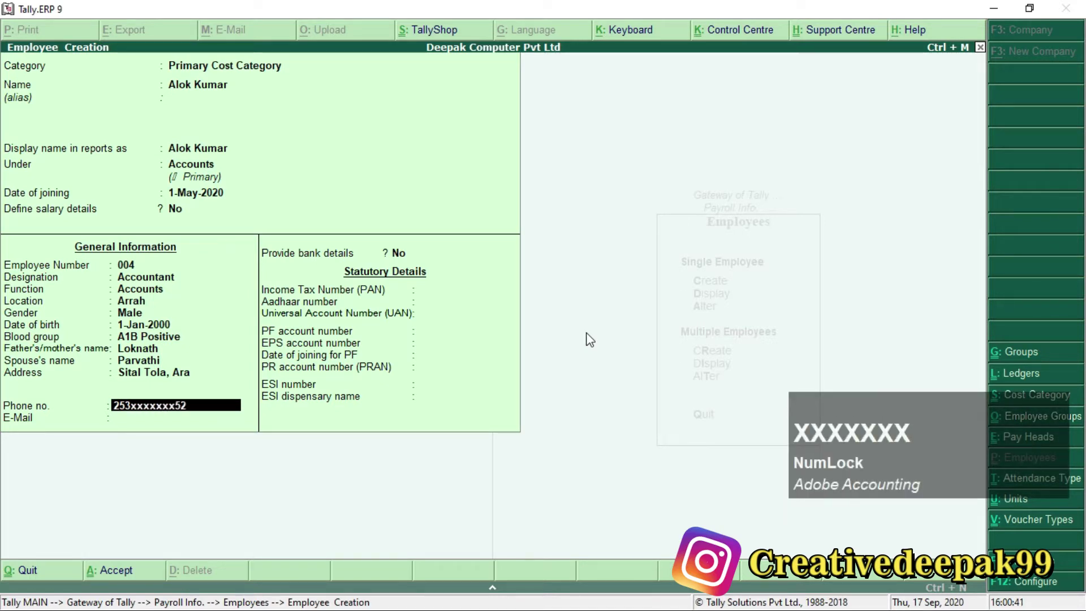
key(Return)
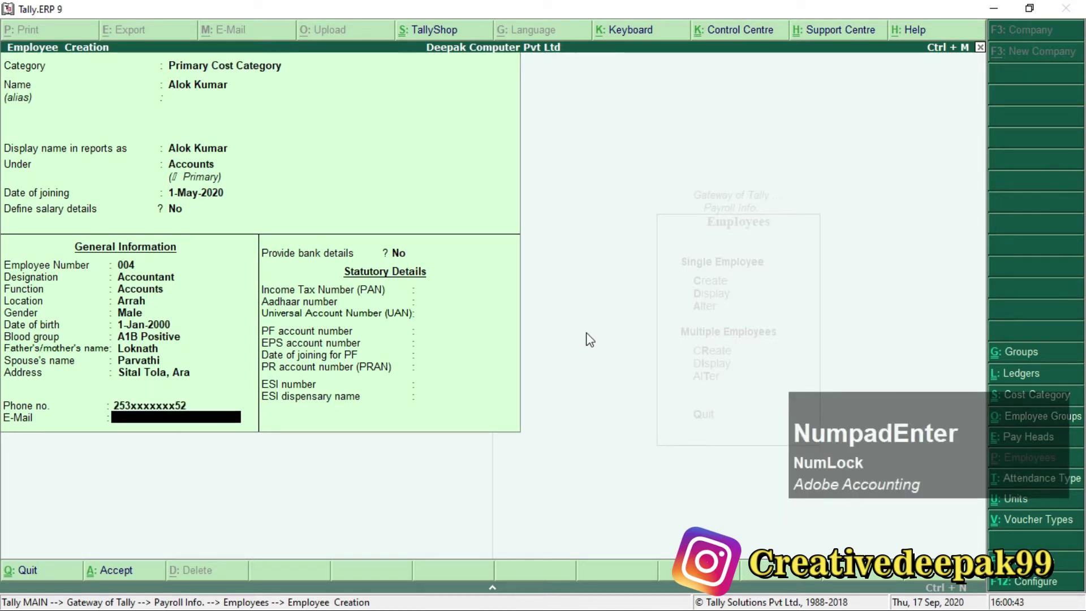
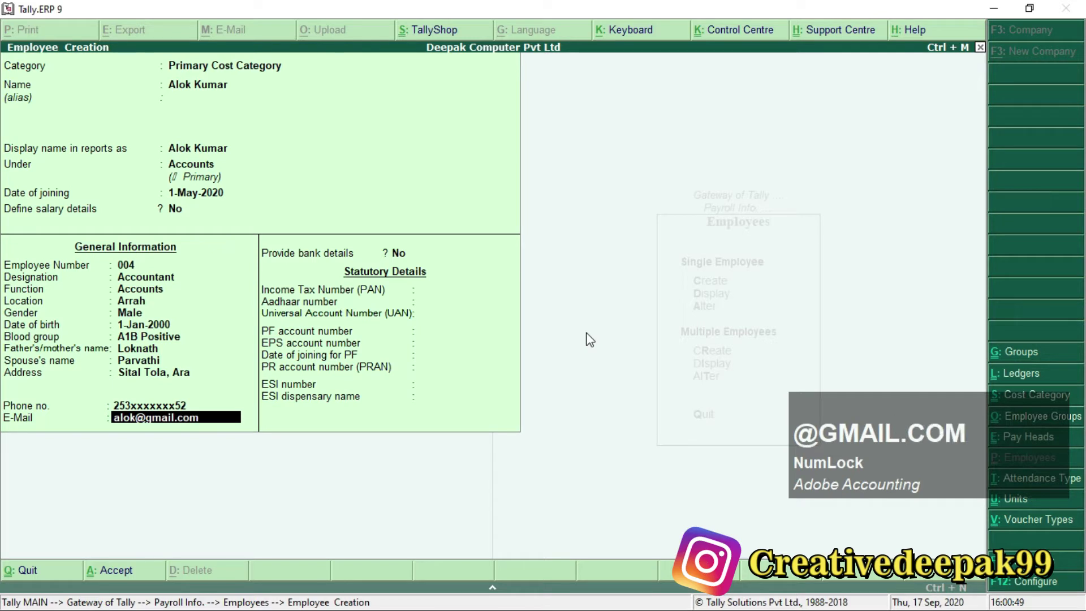
Confirm the e-mail, then enter the employee's PAN and Aadhaar numbers.
key(Return)
key(Return)
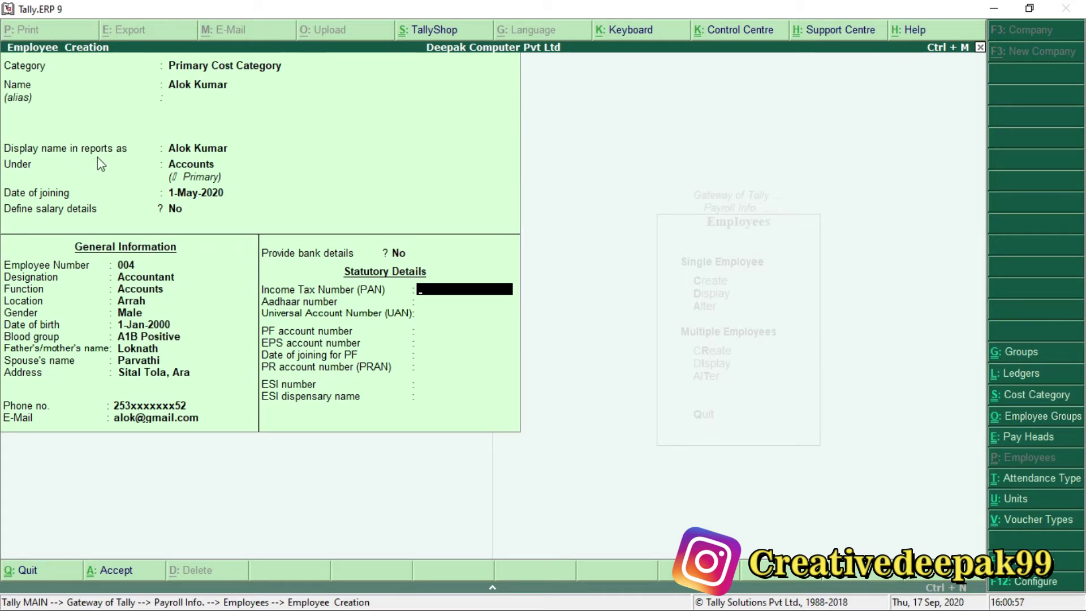
key(super)
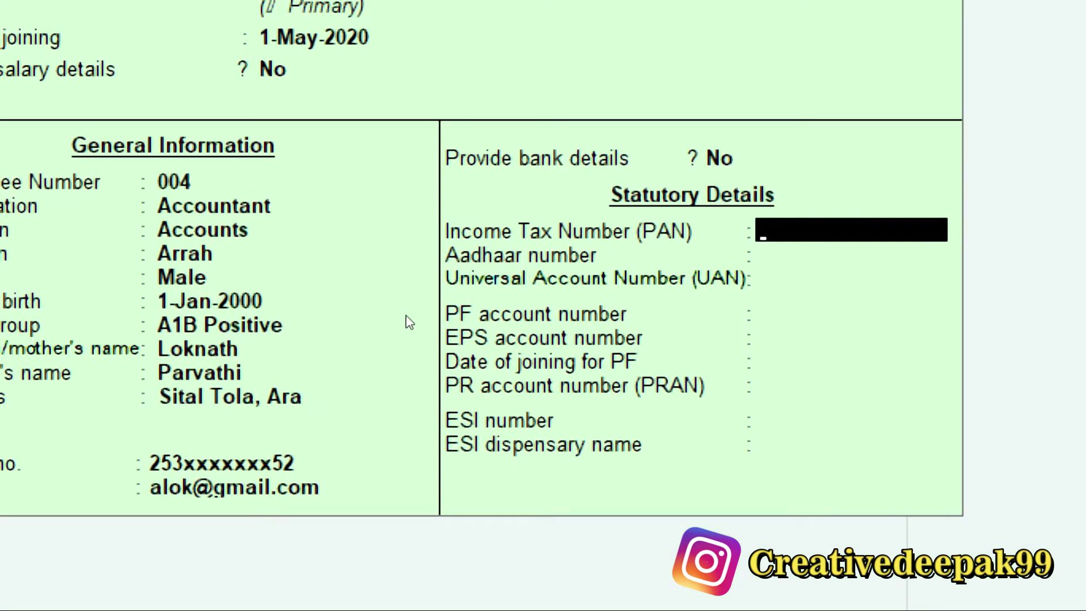
text(ASDF)
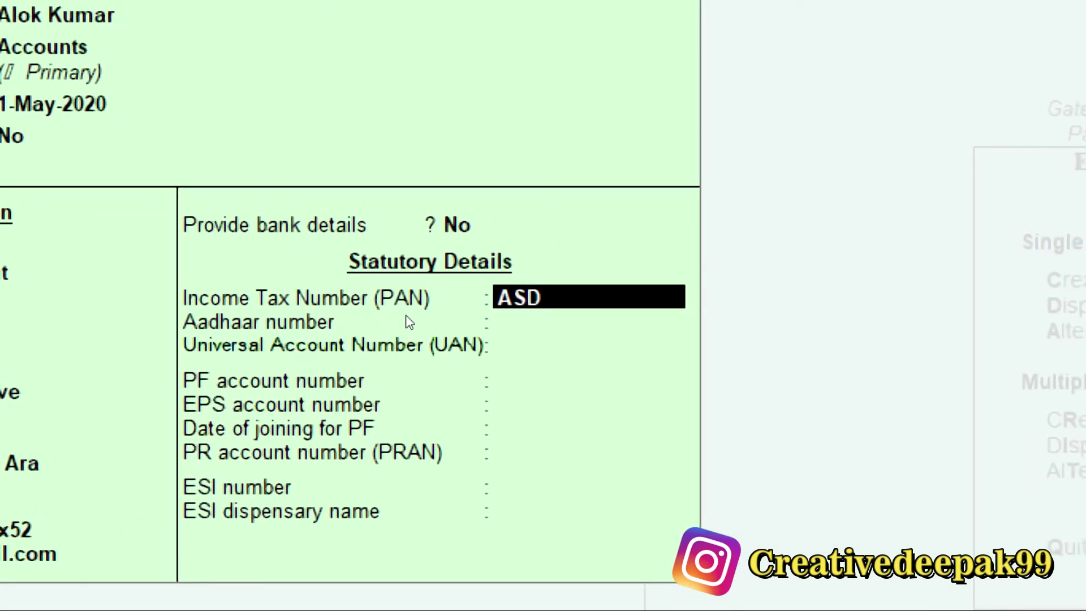
text(G256)
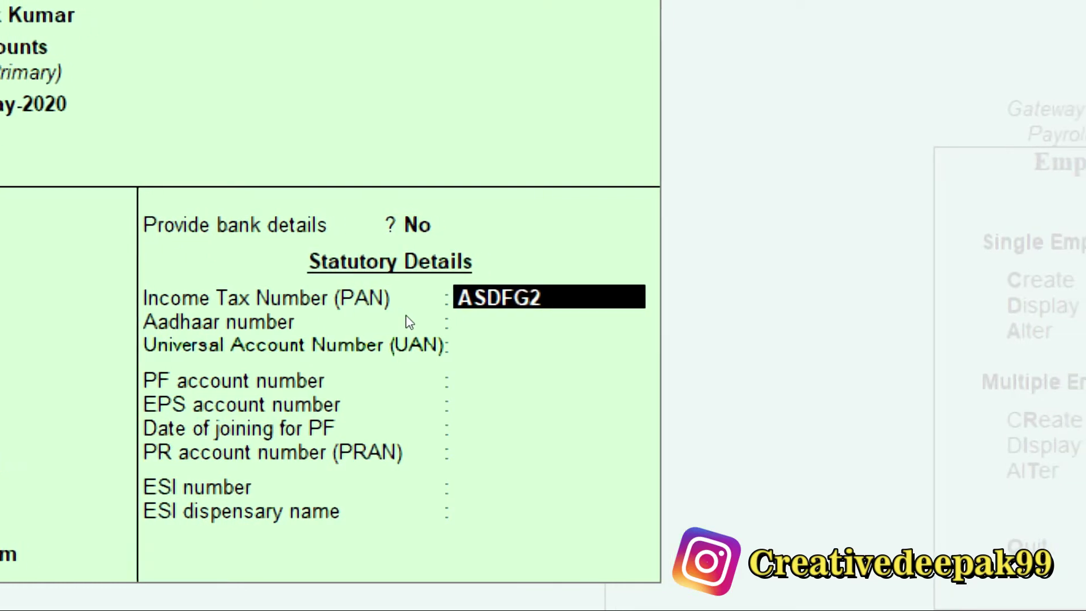
text(3K)
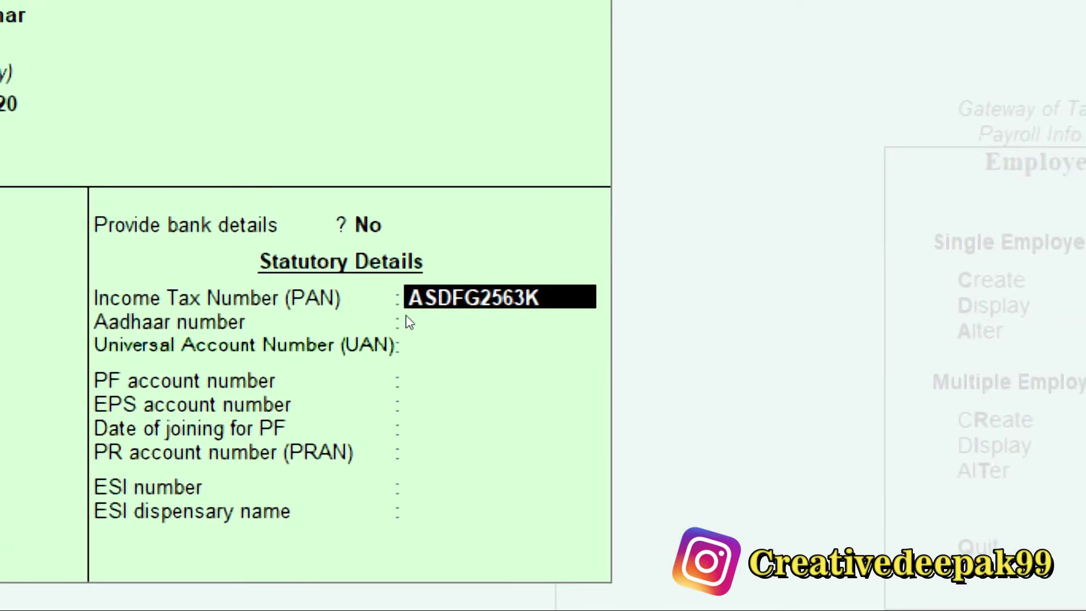
key(Return)
text(147)
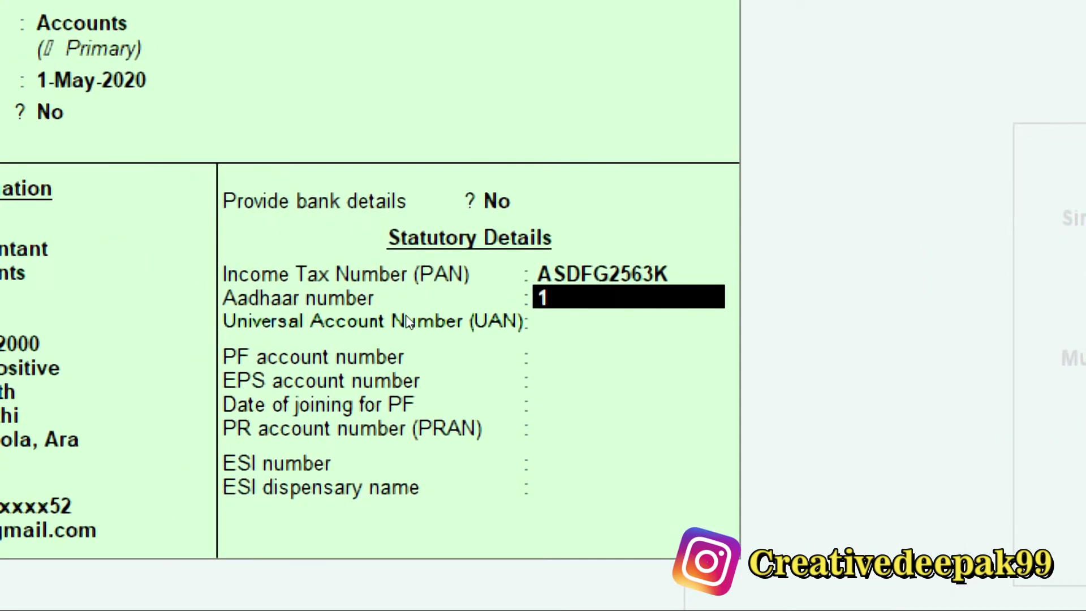
text(852)
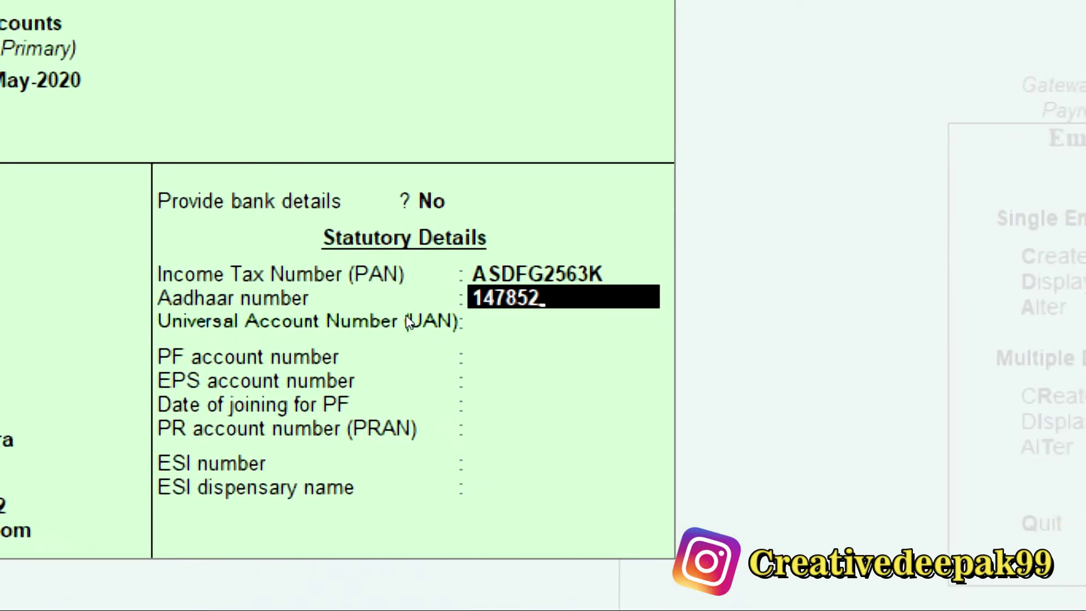
text(36925)
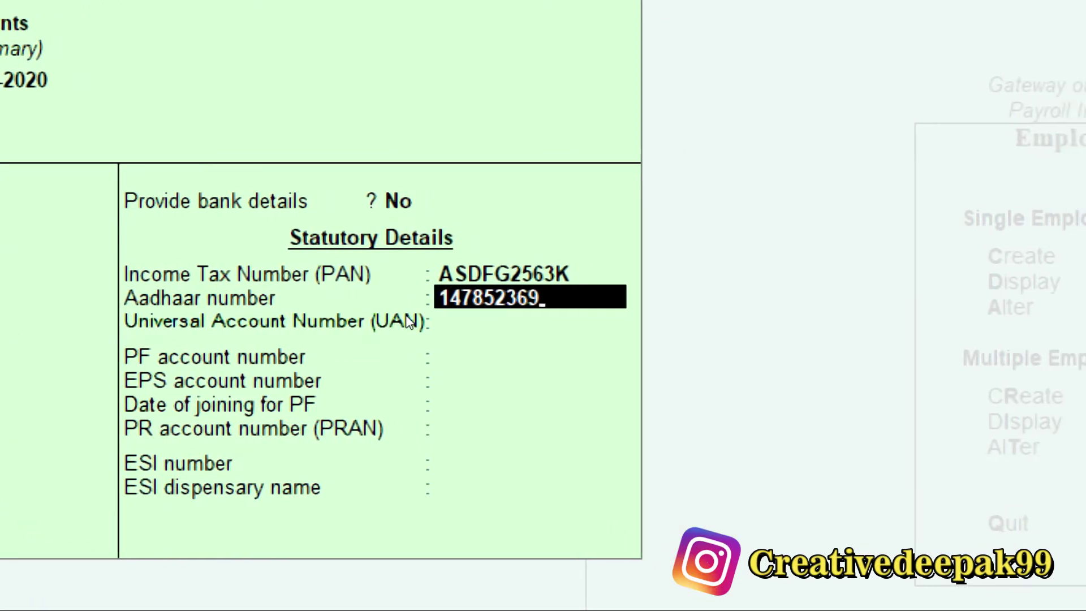
text(8)
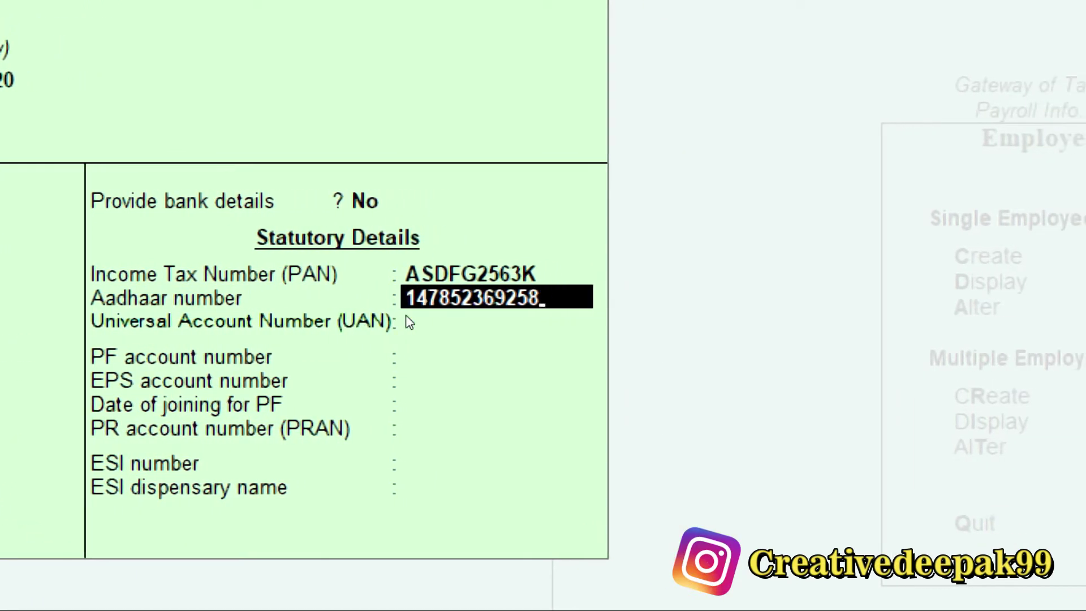
key(Return)
key(Return)
Enter the PF account and PRAN numbers and save employee 004's master.
text(B)
text(R/2547)
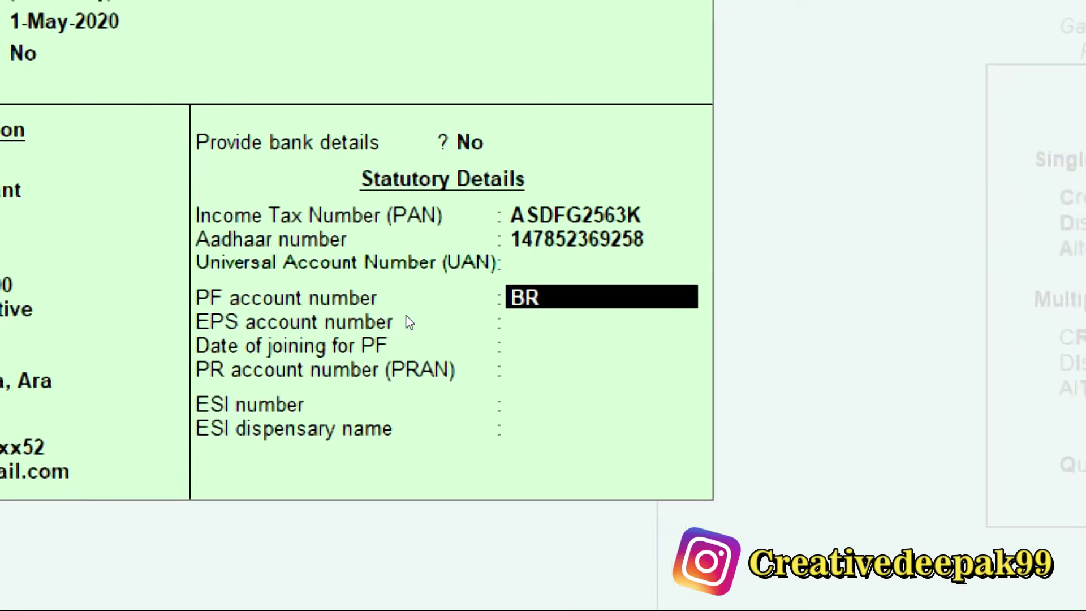
text(13)
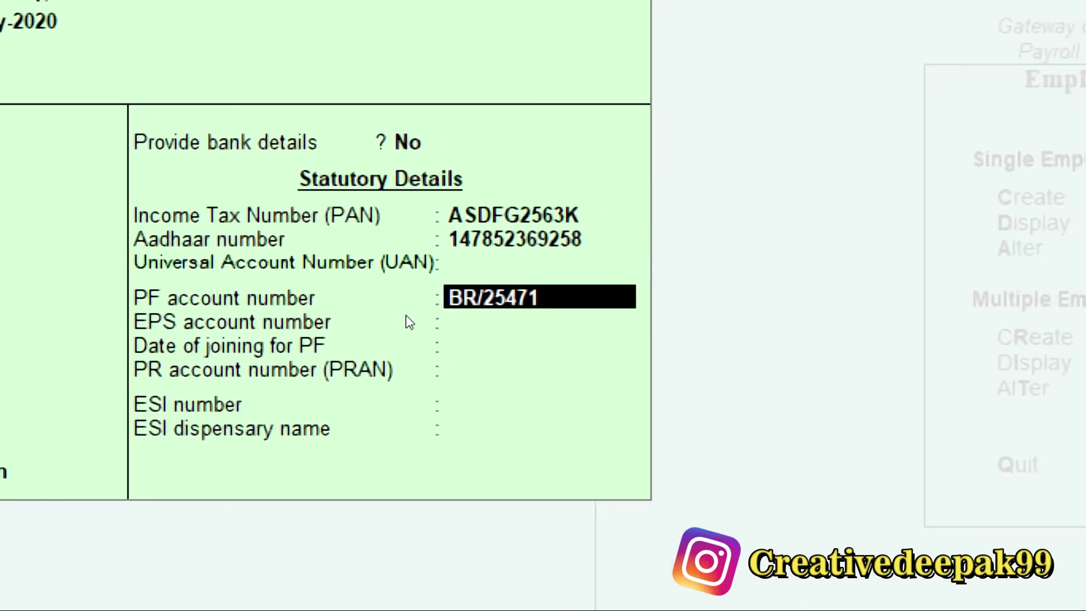
key(Return)
key(Return)
key(Return)
key(Return)
key(Up)
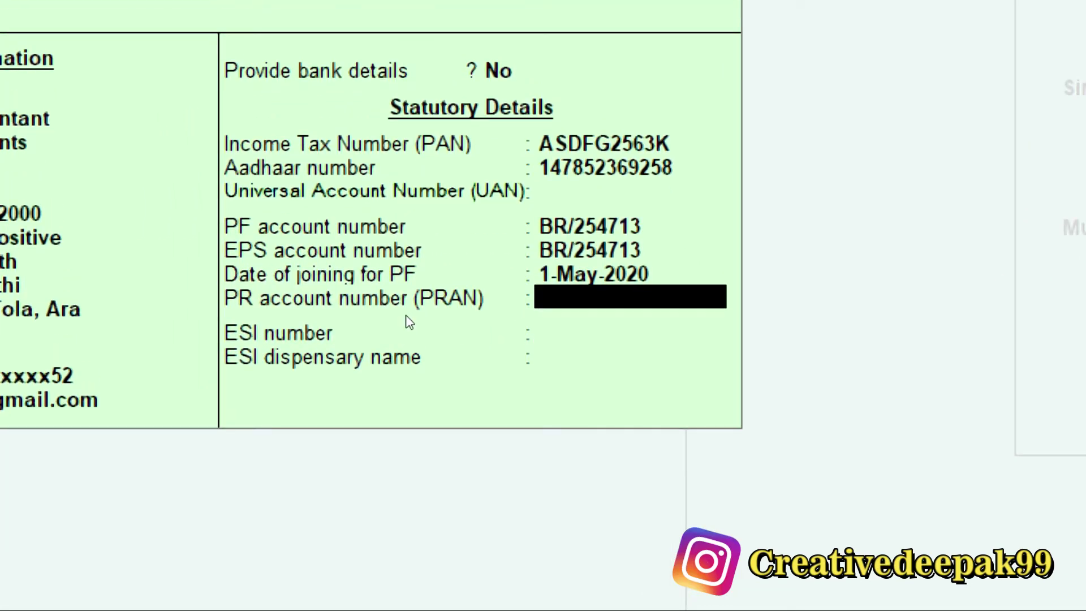
text(365241)
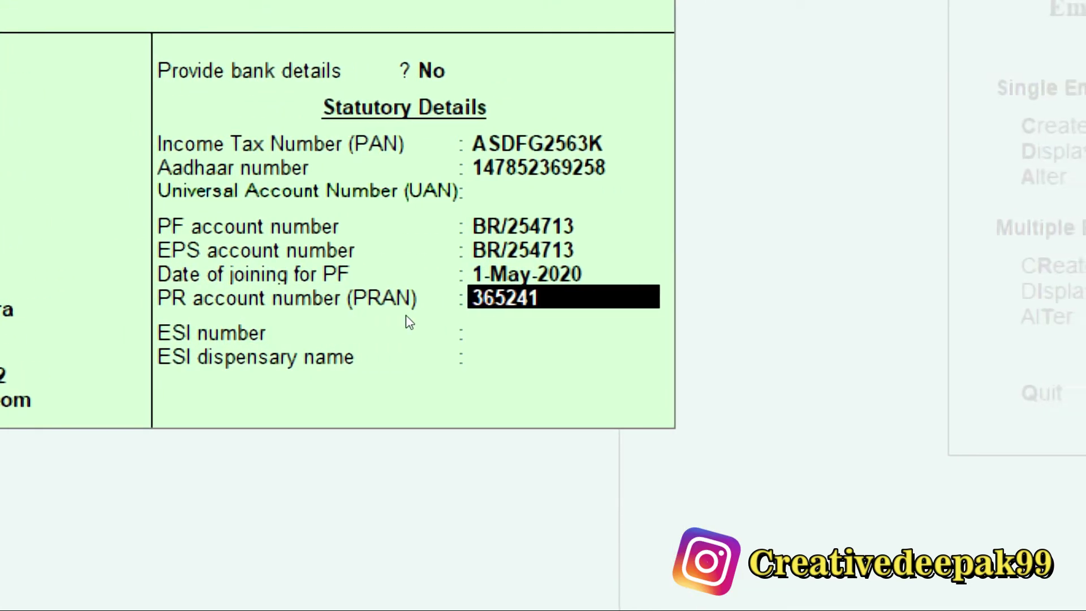
key(Return)
key(Return)
key(Return)
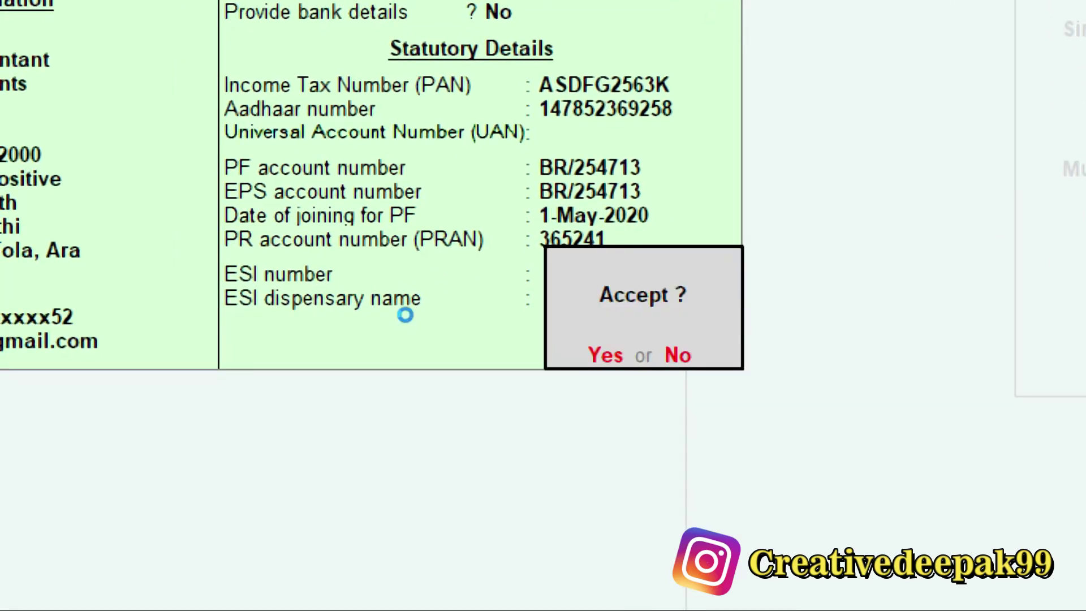
key(Return)
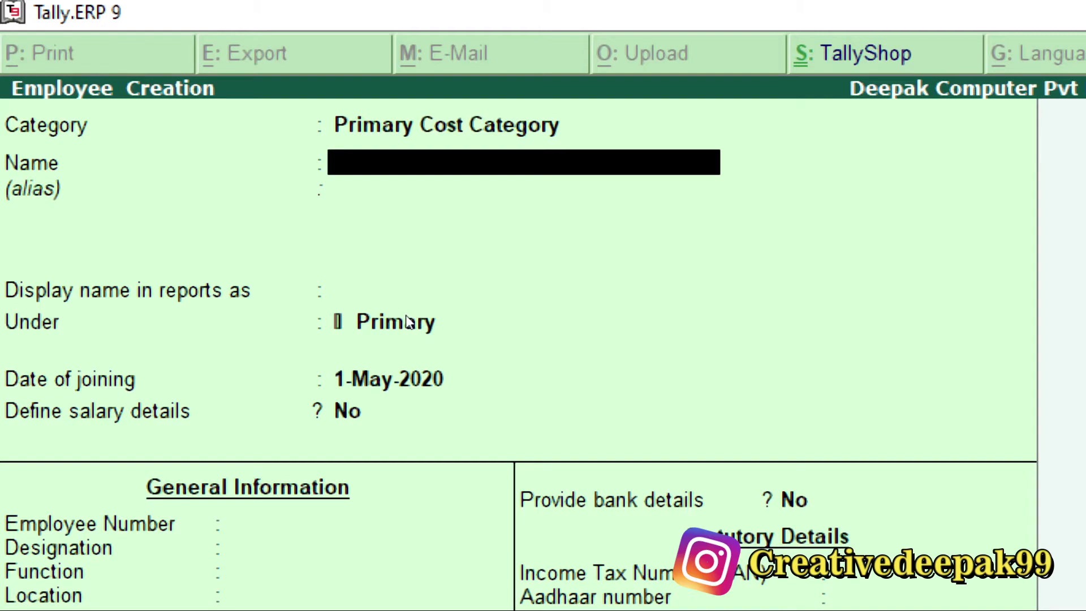
Enter the fifth employee's full name in the new Employee Creation form.
key(alt+Tab)
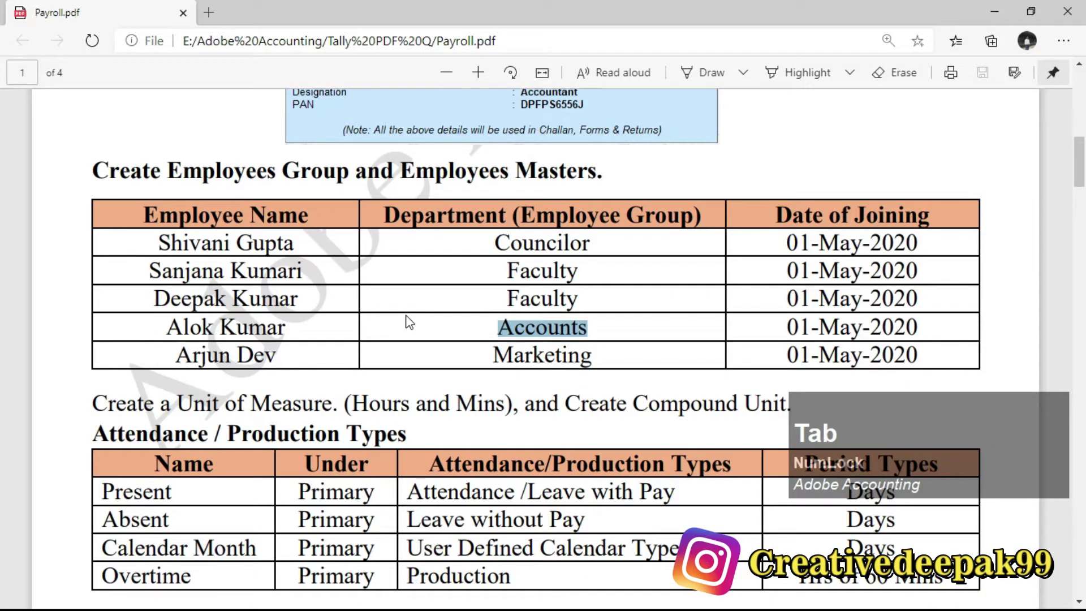
key(alt+Tab)
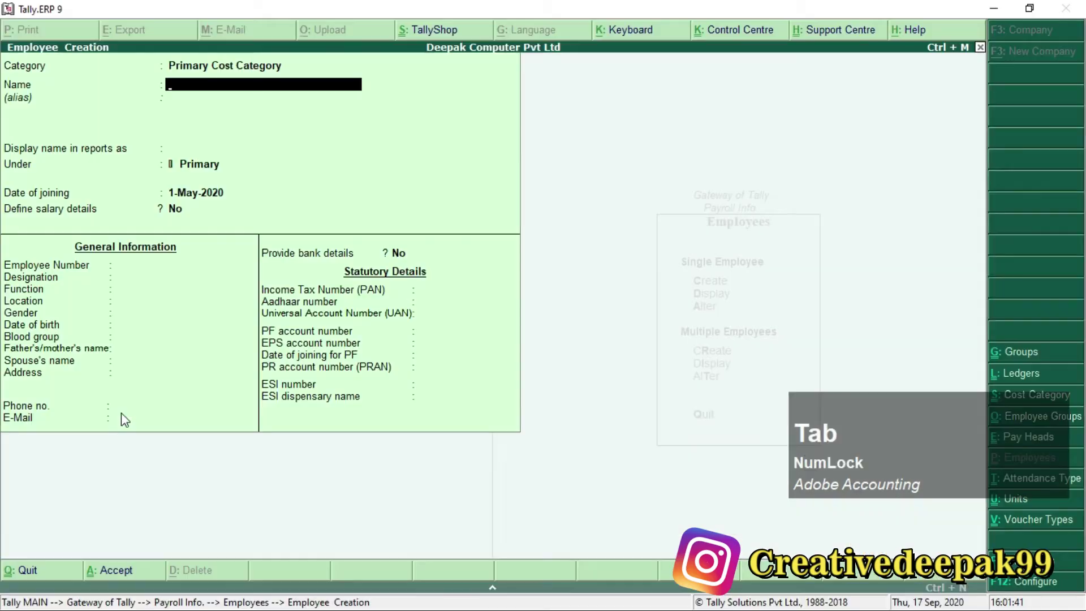
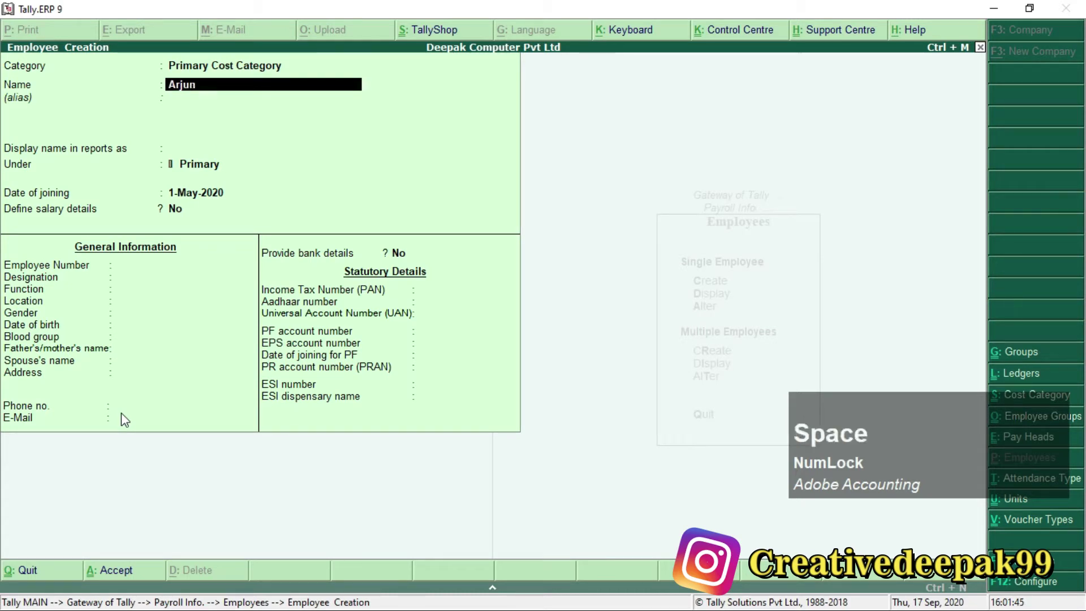
key(Return)
key(Return)
key(Return)
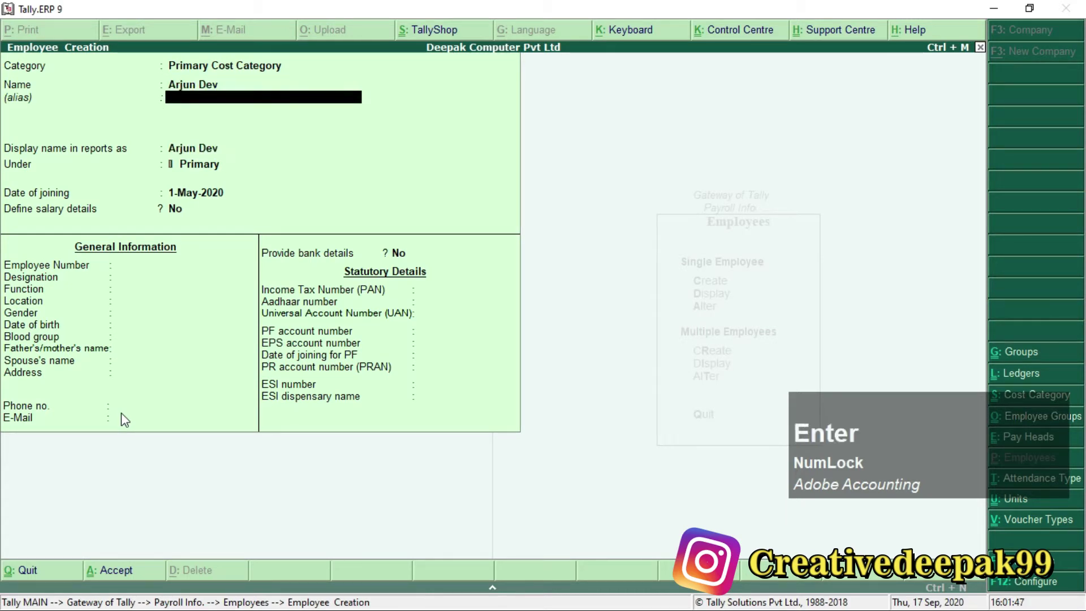
Check the PDF for the department, assign the Marketing group, and keep the joining date.
key(Down)
key(Down)
key(Down)
key(Down)
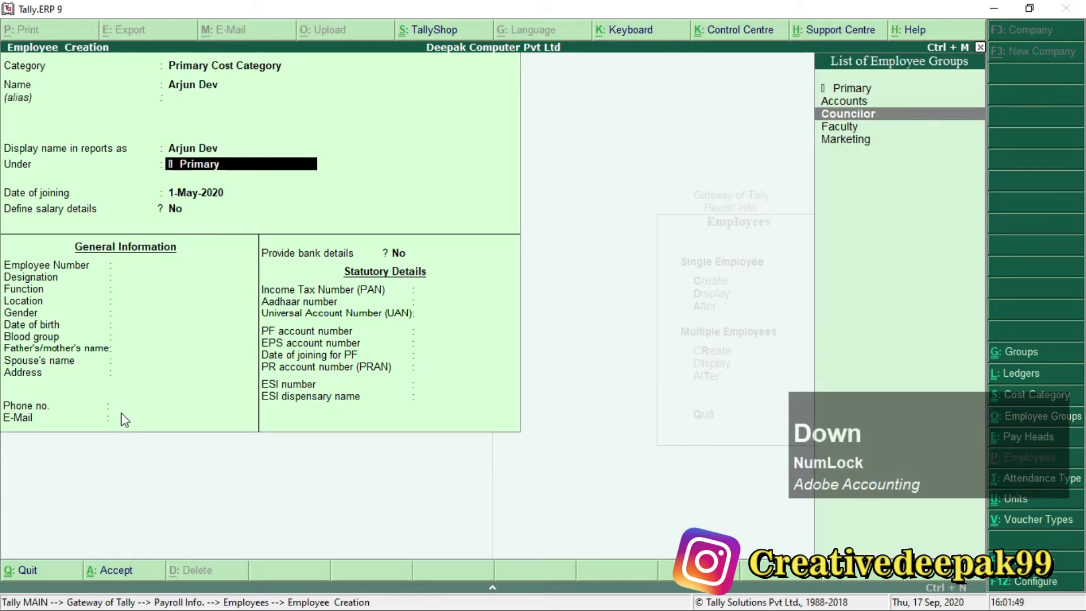
key(alt+Tab)
scroll(121, 412, up, 1)
scroll(396, 430, down, 3)
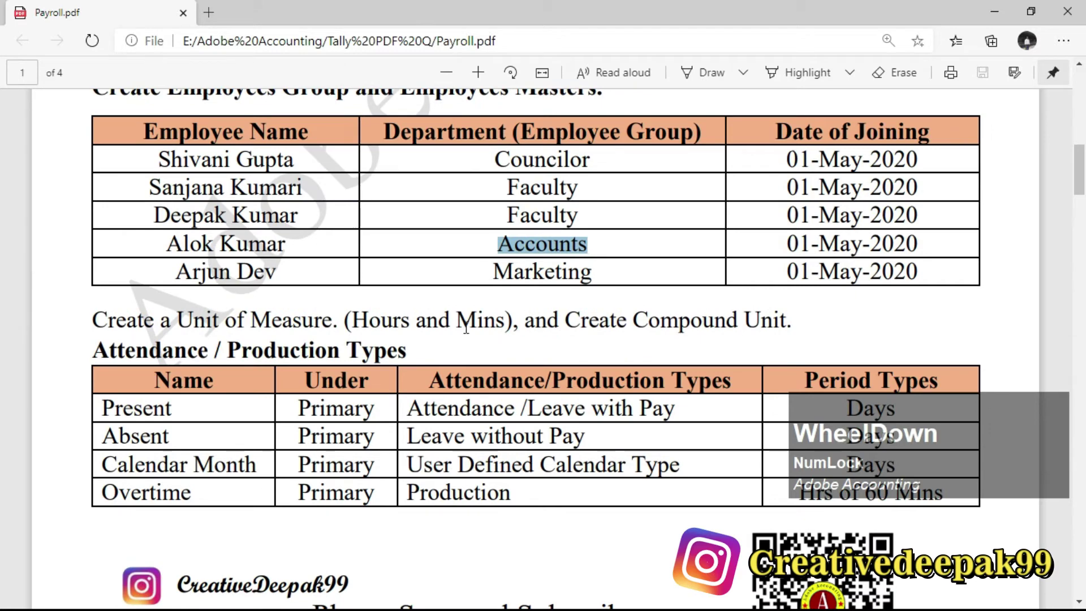
drag(493, 271, 613, 276)
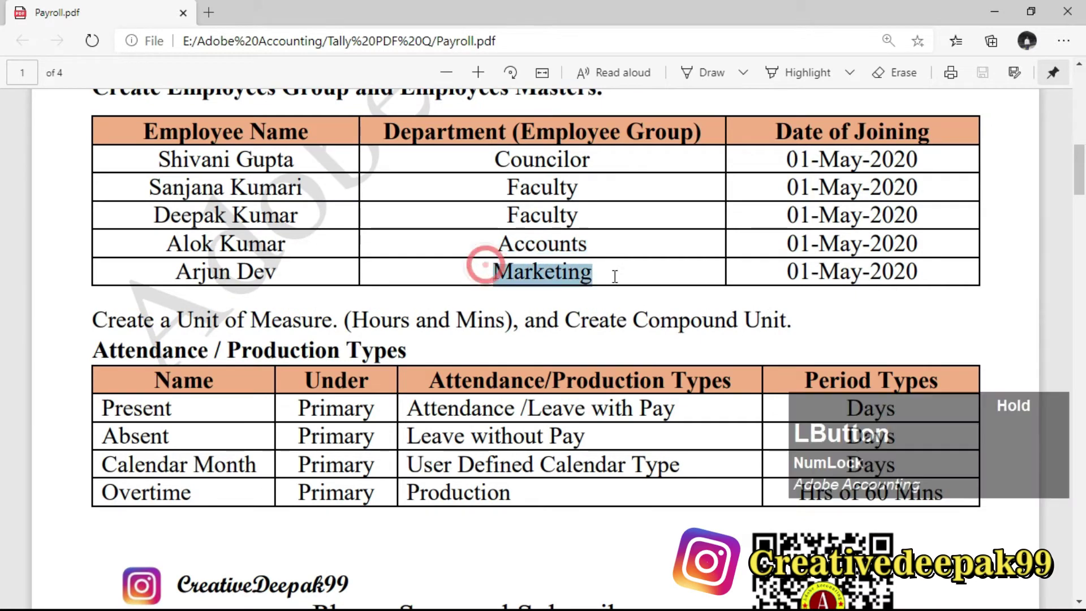
key(alt+Tab)
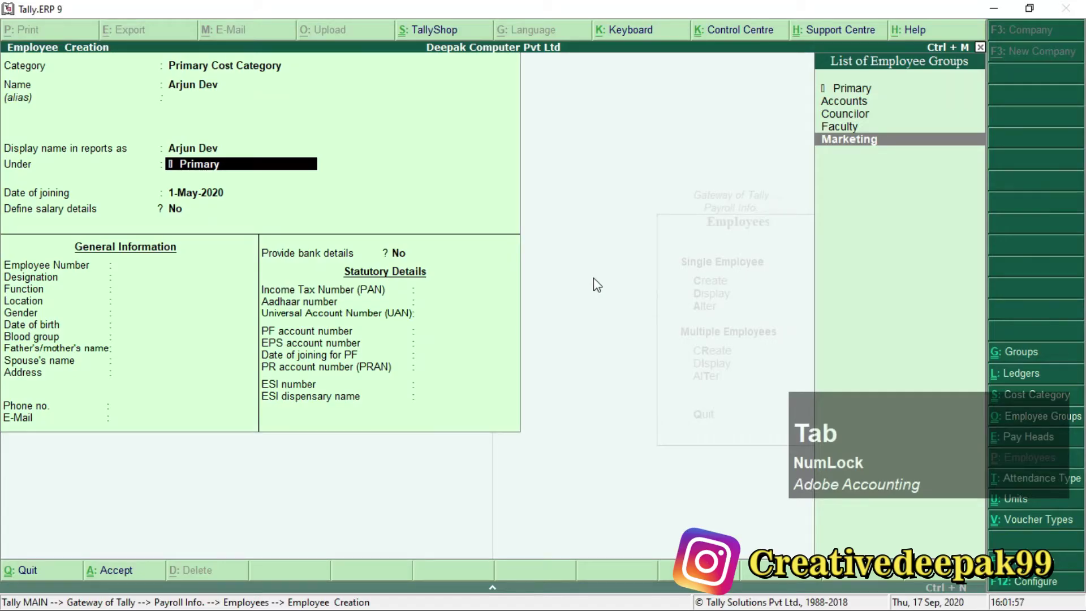
key(Return)
key(Return)
key(Return)
Set employee number 005, designation Saleman and function Marketing.
text(005)
key(Return)
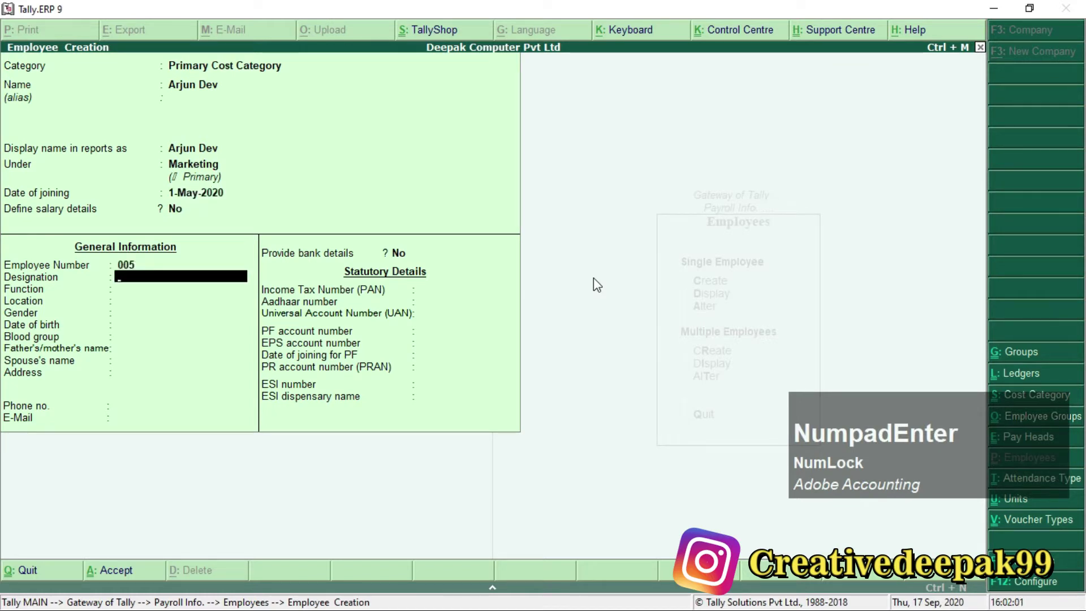
text(Saleman)
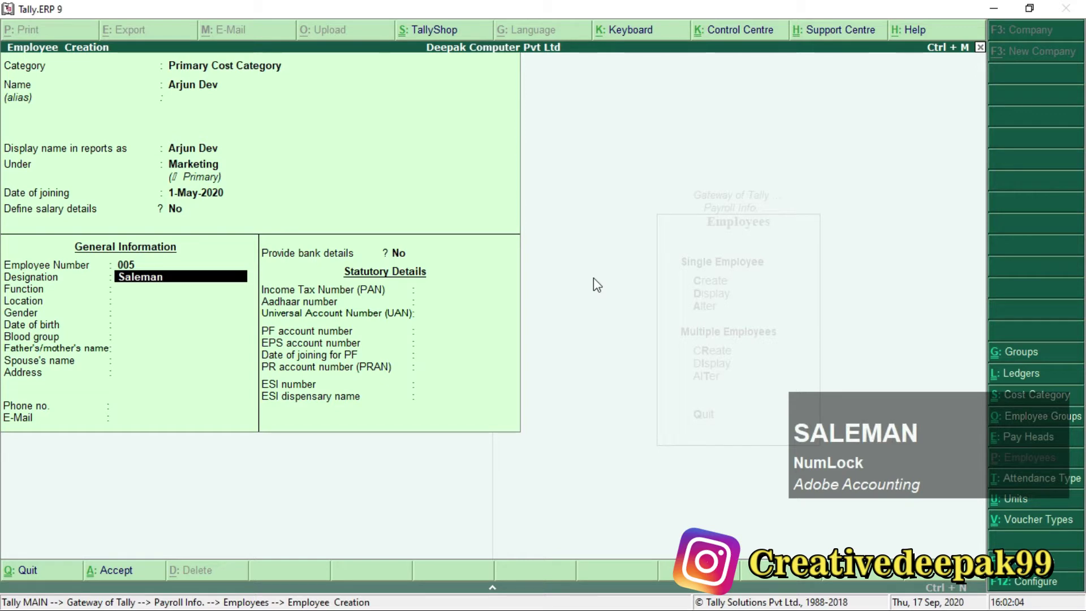
key(Return)
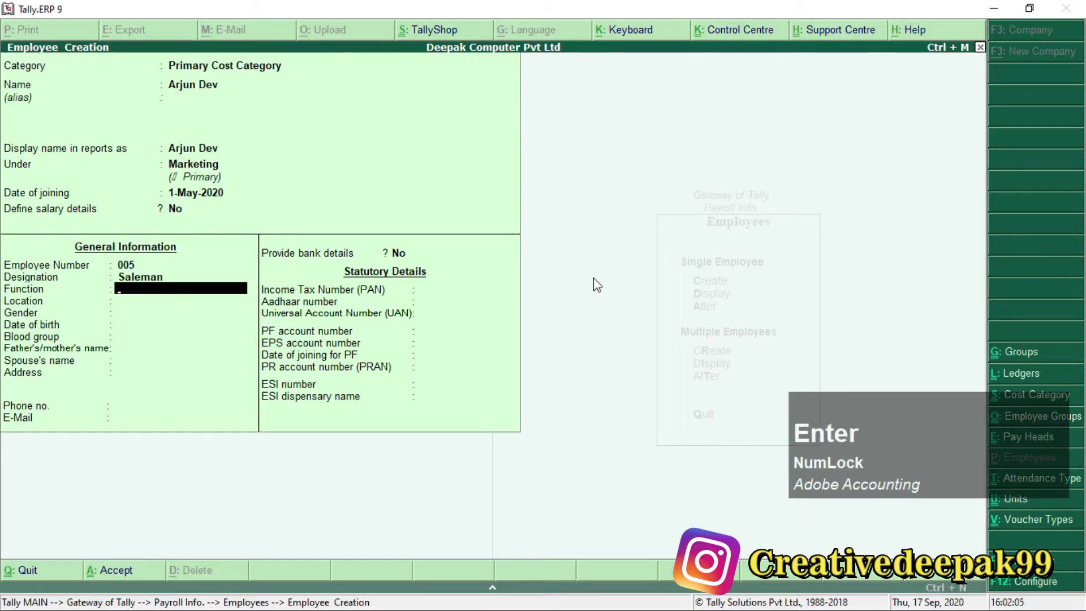
text(Marketing)
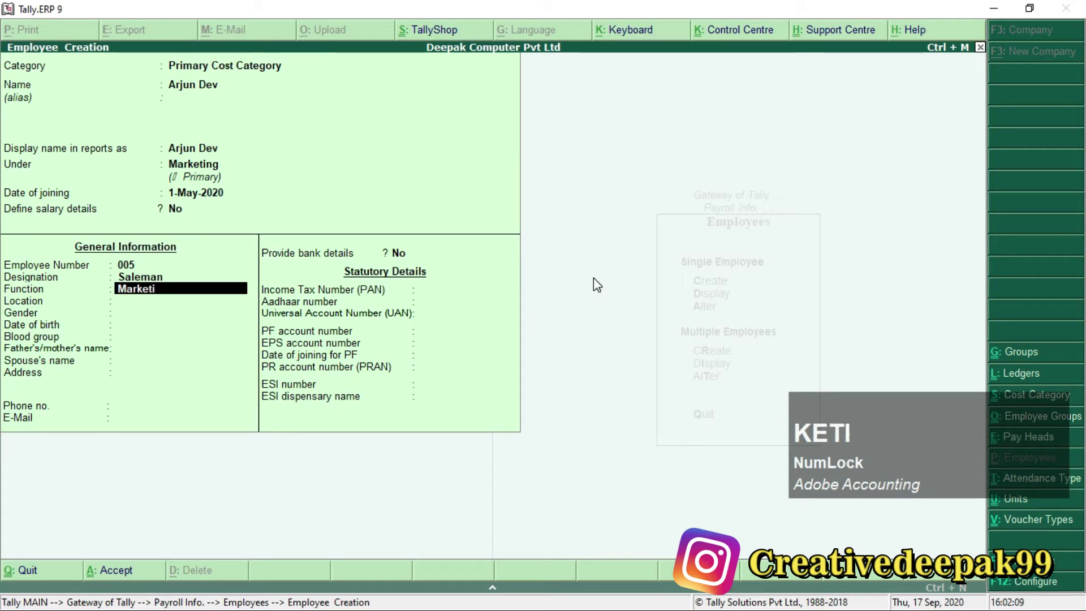
key(Return)
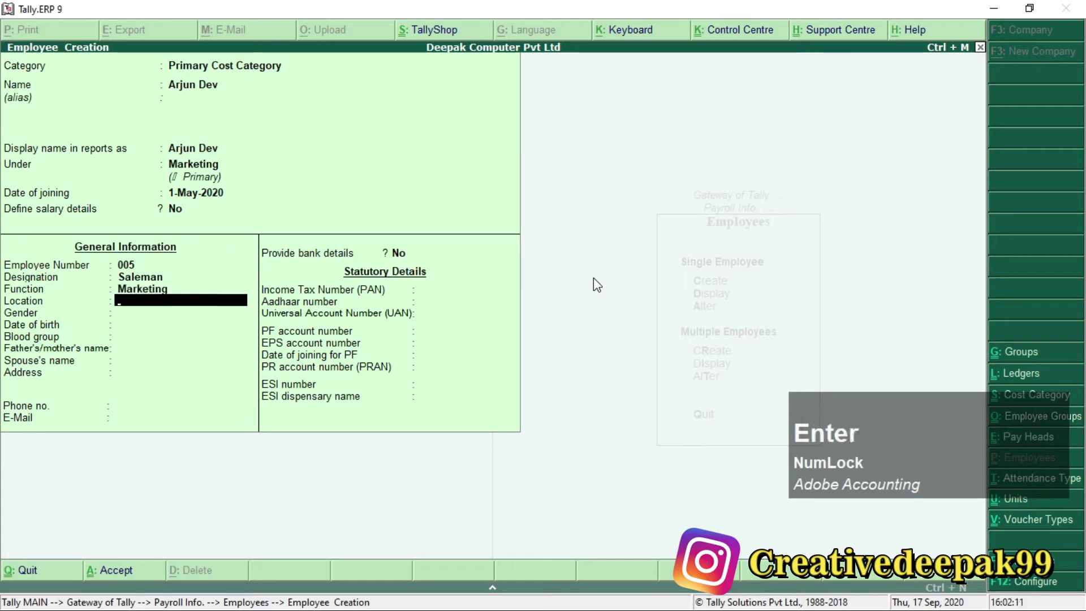
Set location Arrah, gender Male, birth date 1-Jan-2000 and blood group A1 Negative.
text(Arrah)
key(Return)
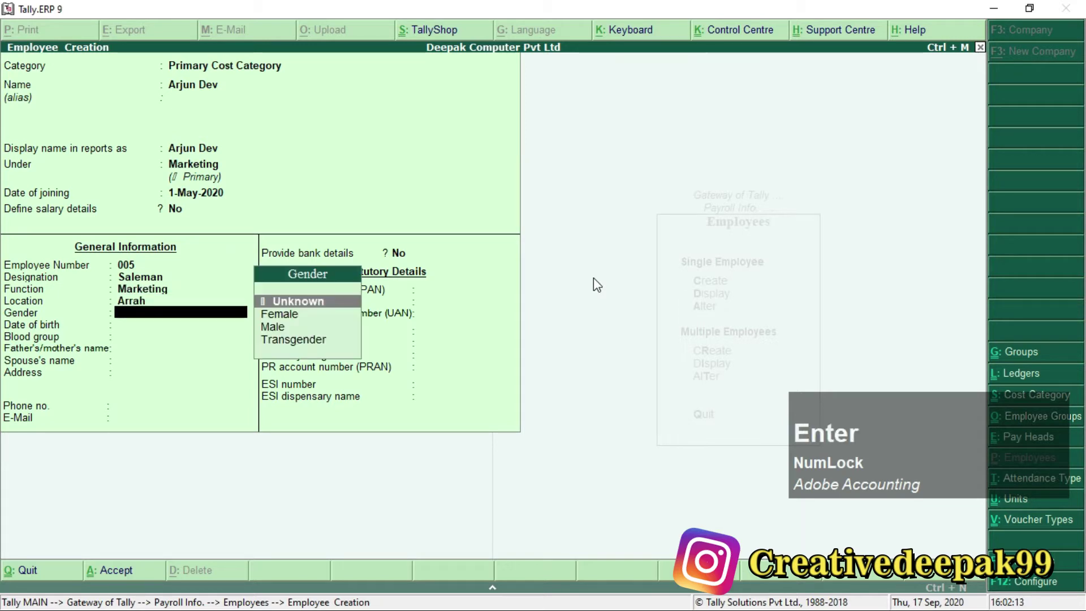
key(Down)
key(Down)
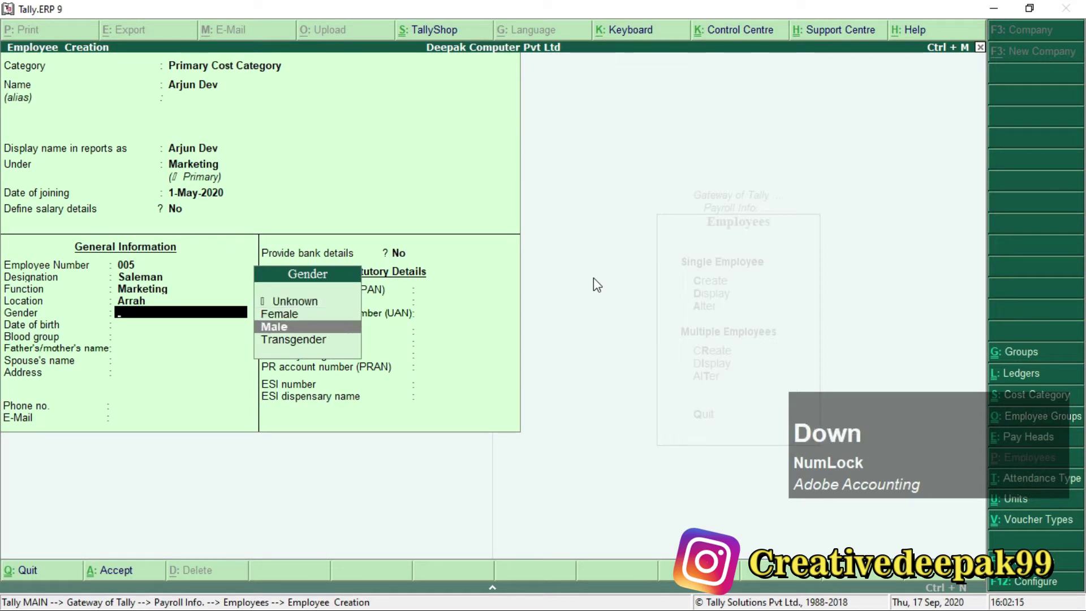
key(Return)
text(1.)
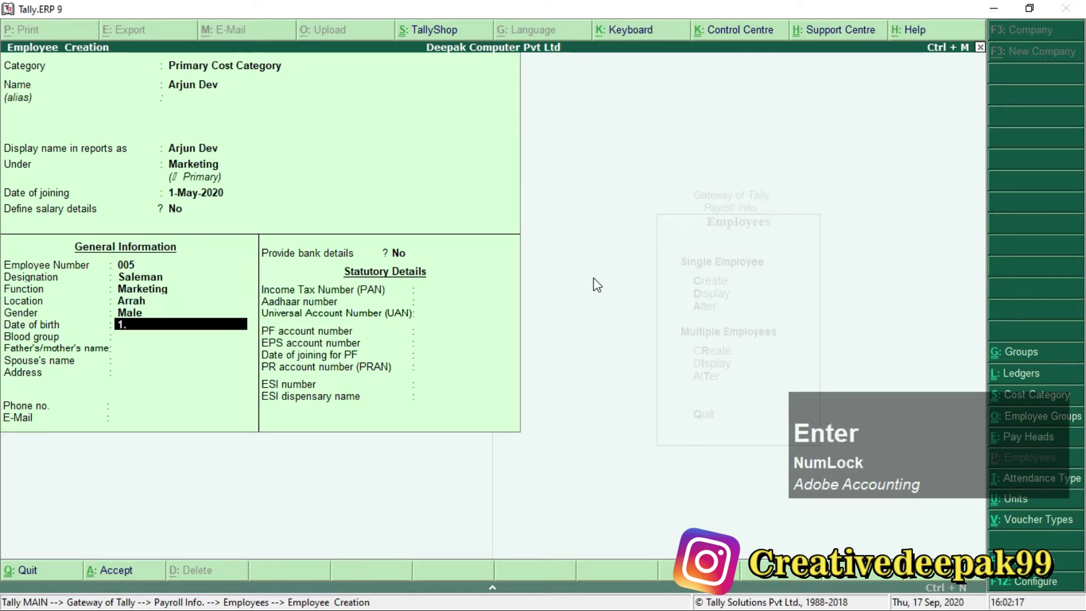
text(1.2000)
key(Return)
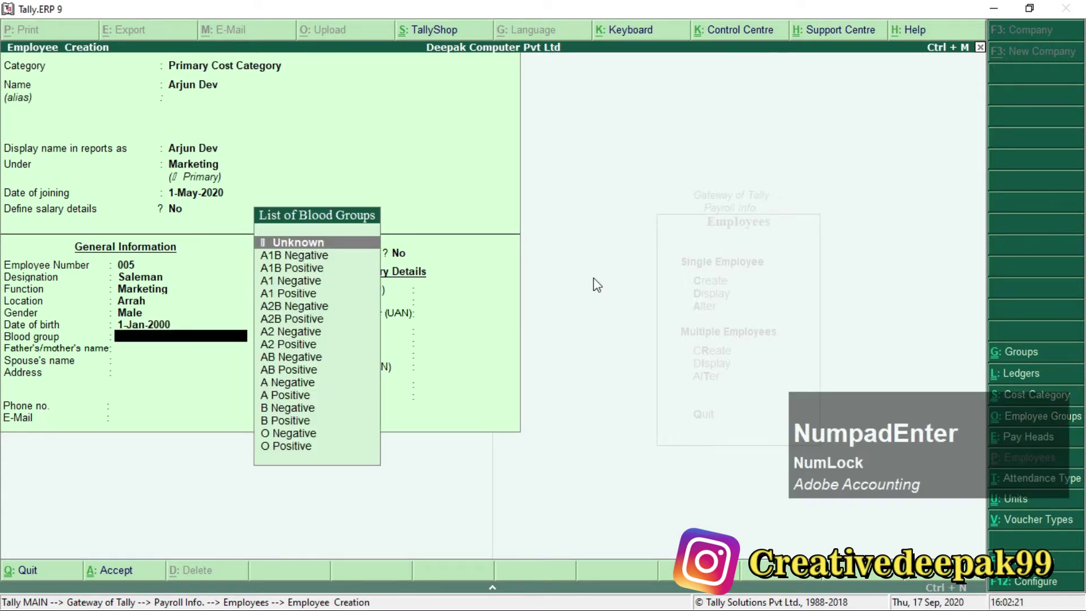
key(Down)
key(Down)
key(Down)
key(Return)
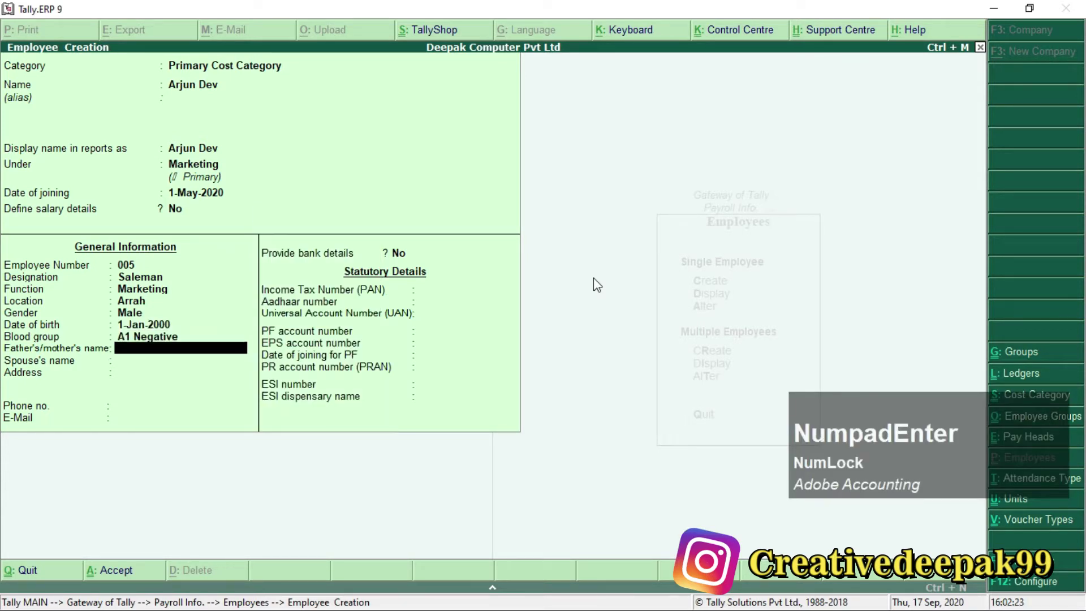
Enter the parent's name, the spouse's name, the address, the phone number and the e-mail address.
text(Laxman)
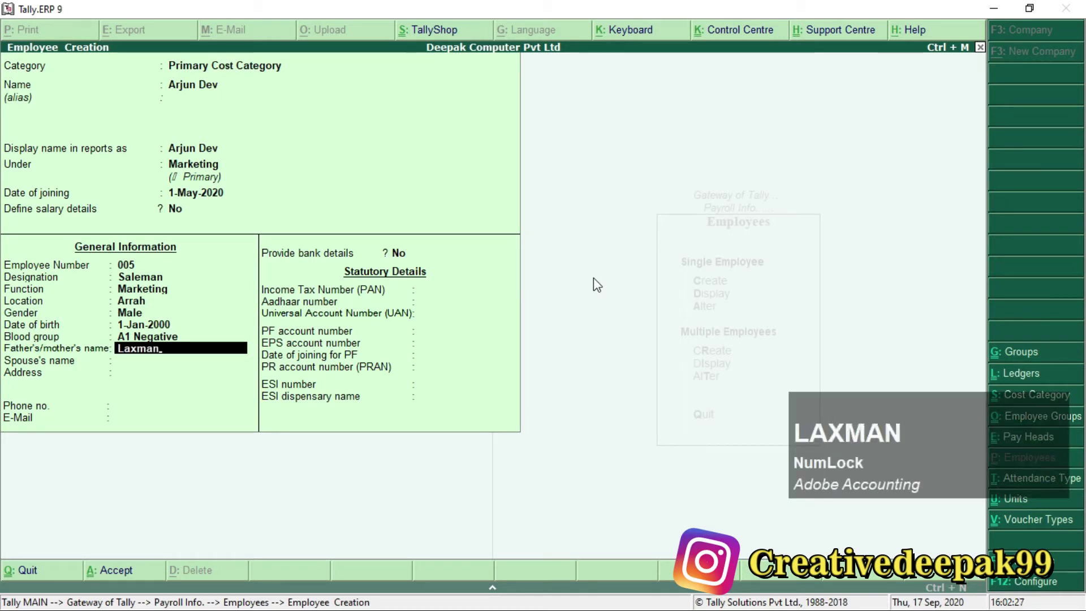
key(Return)
text(Riya)
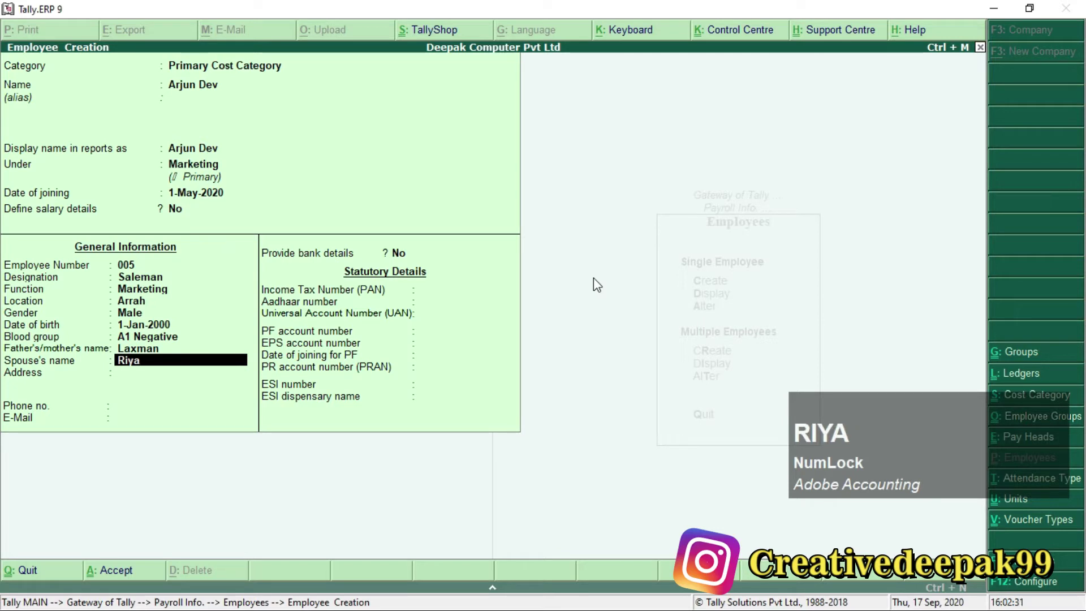
key(Return)
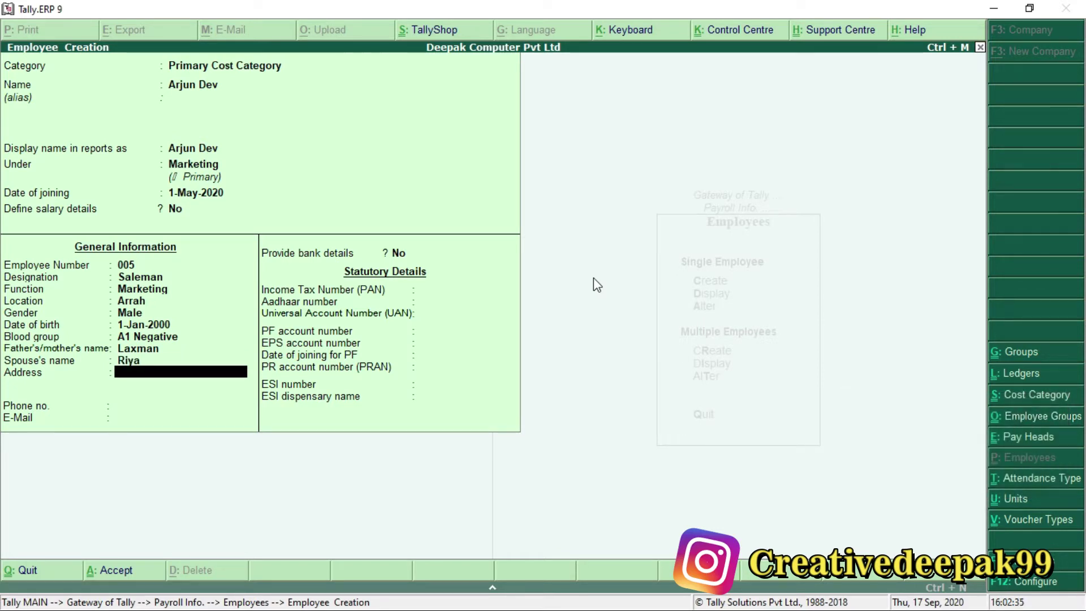
text(Maoul)
text(a)
key(BackSpace)
key(BackSpace)
key(BackSpace)
key(BackSpace)
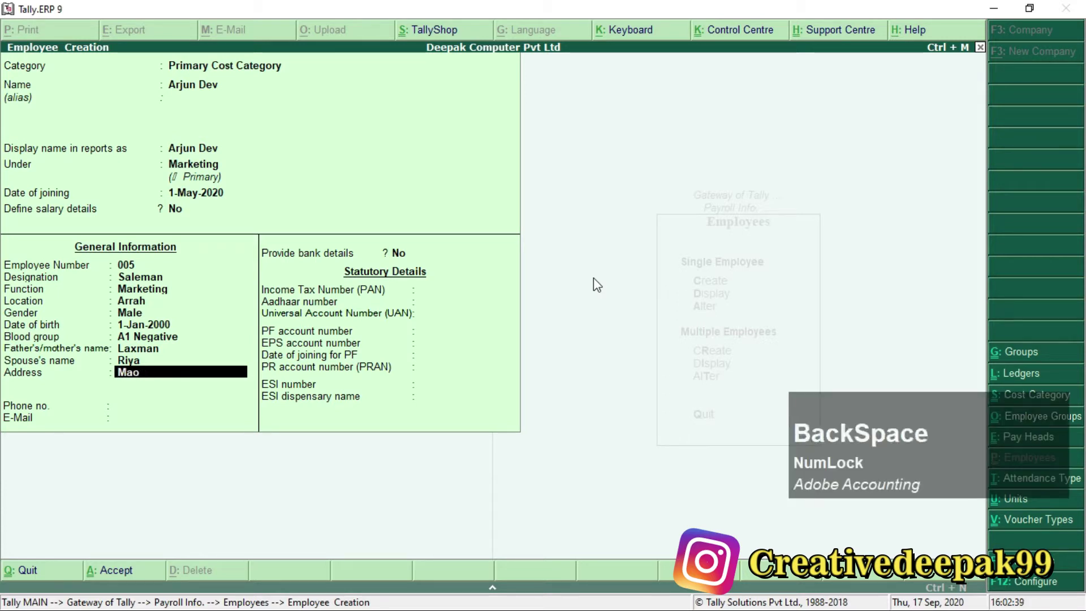
text(oul)
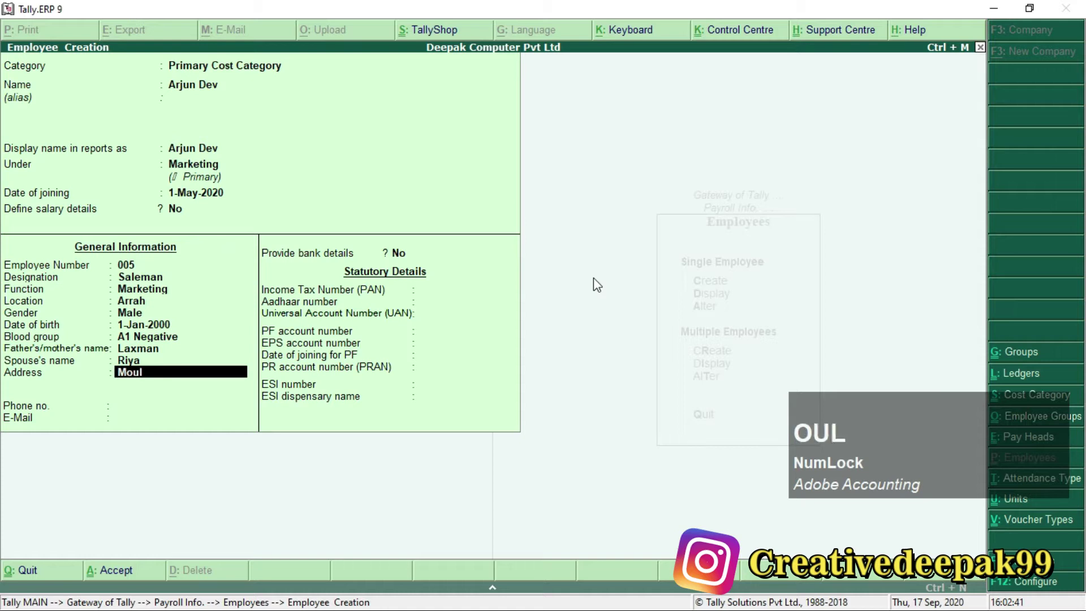
text(aba)
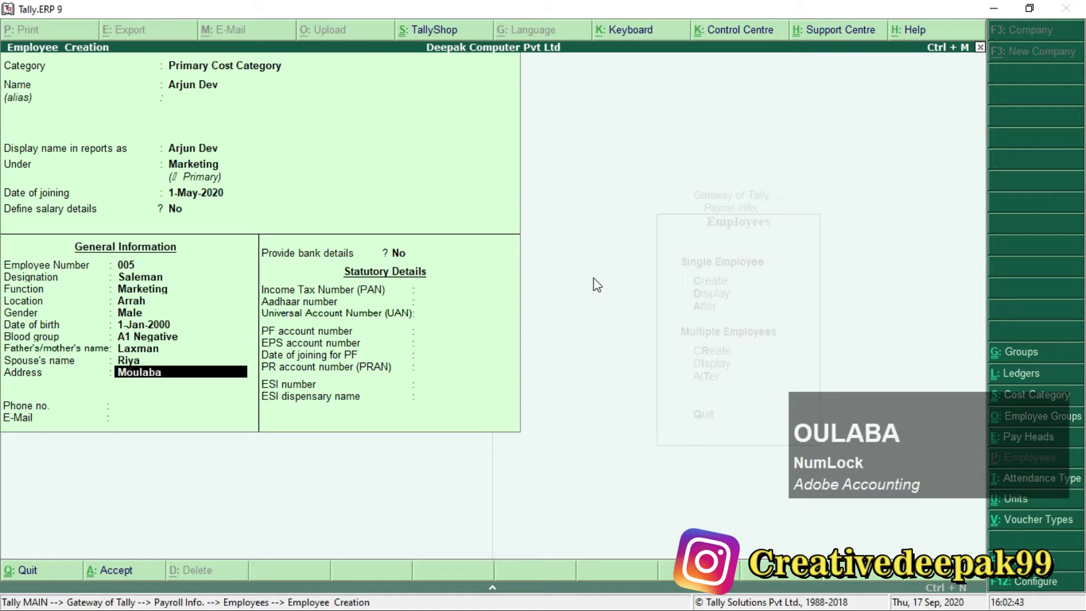
text(gh)
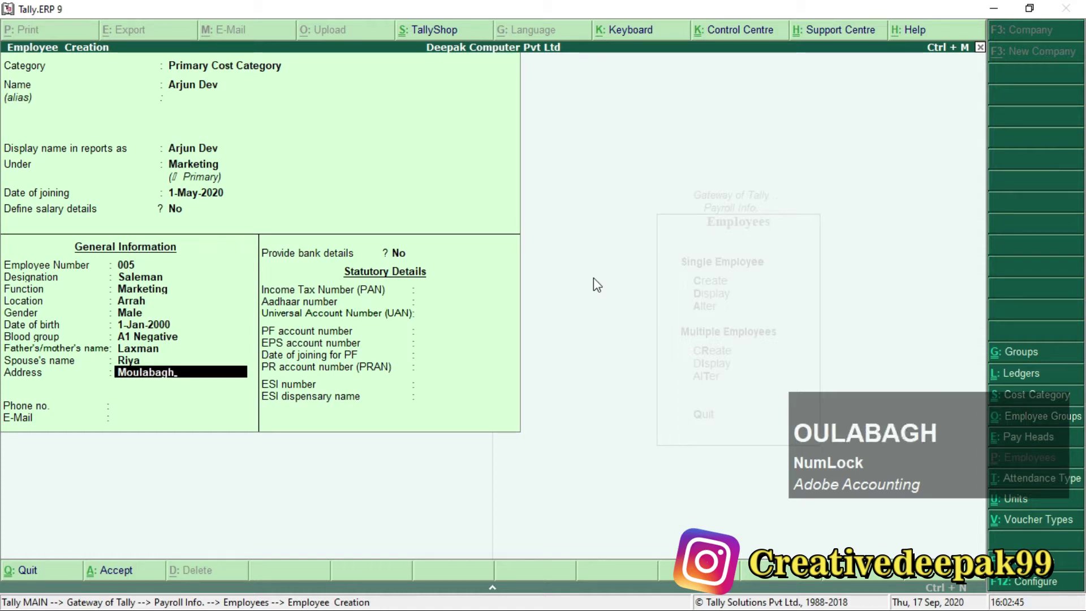
text(, Ara)
key(Return)
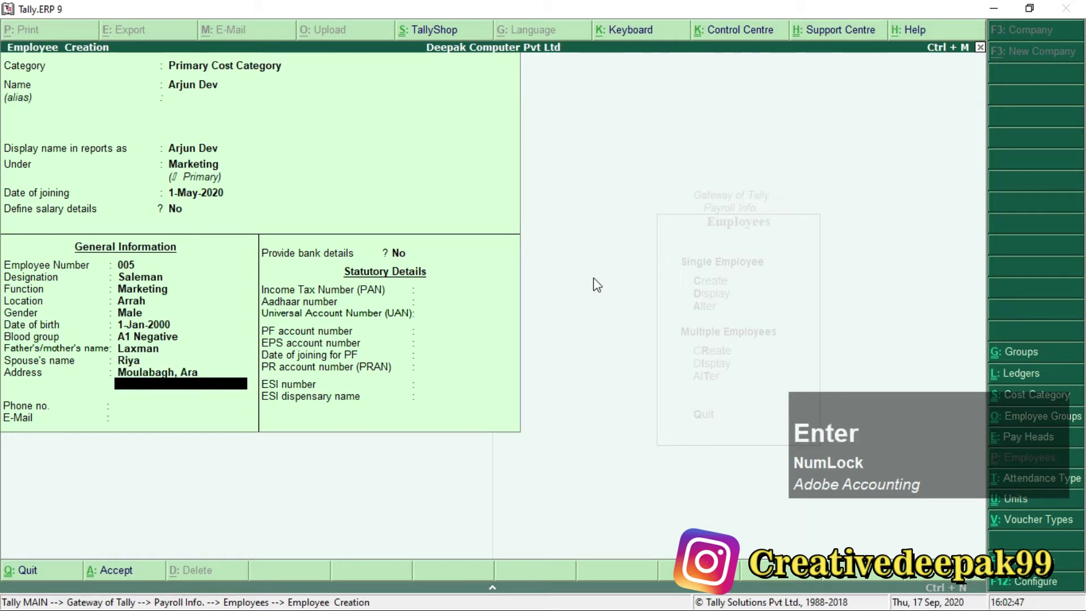
key(Return)
text(63)
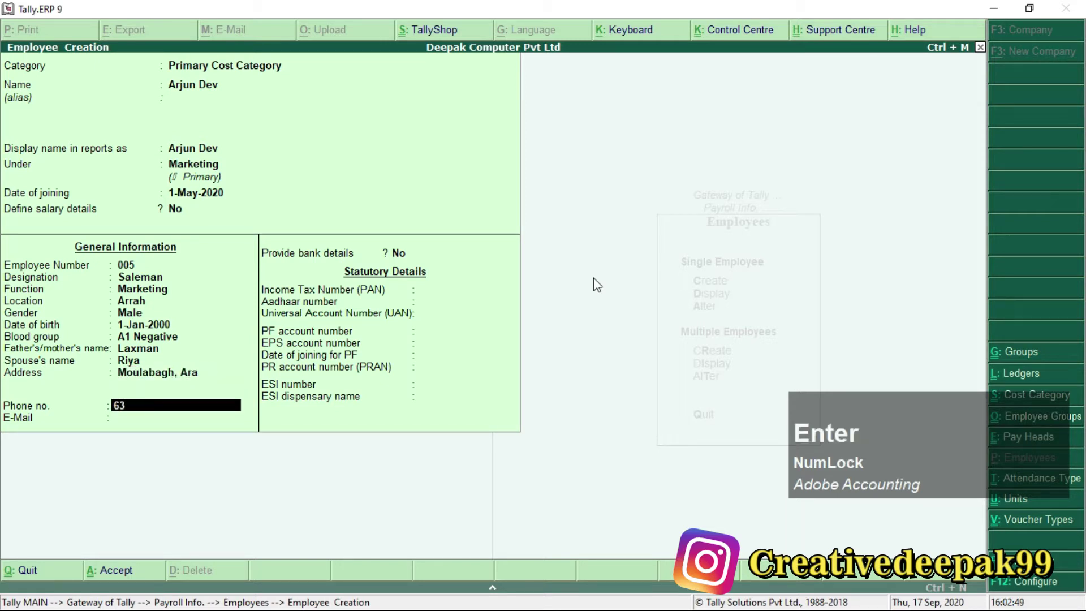
text(xxxxxx54)
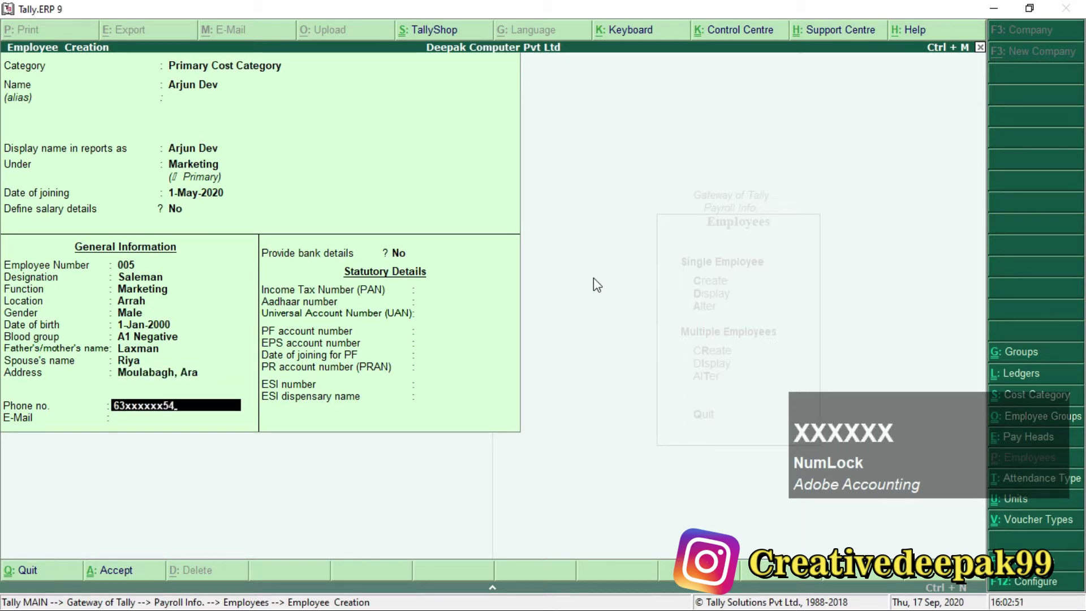
key(Return)
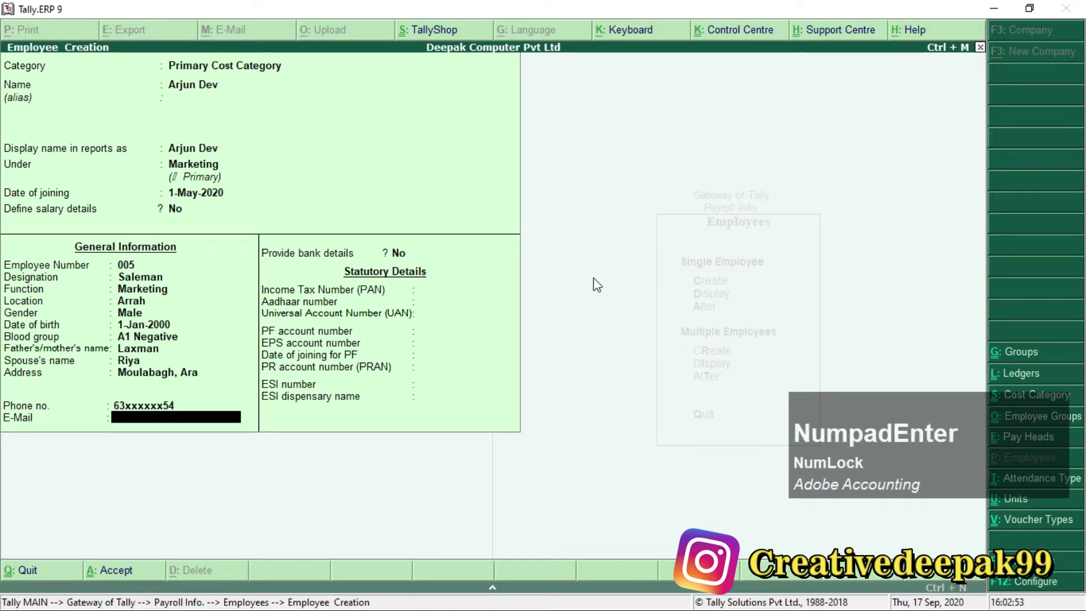
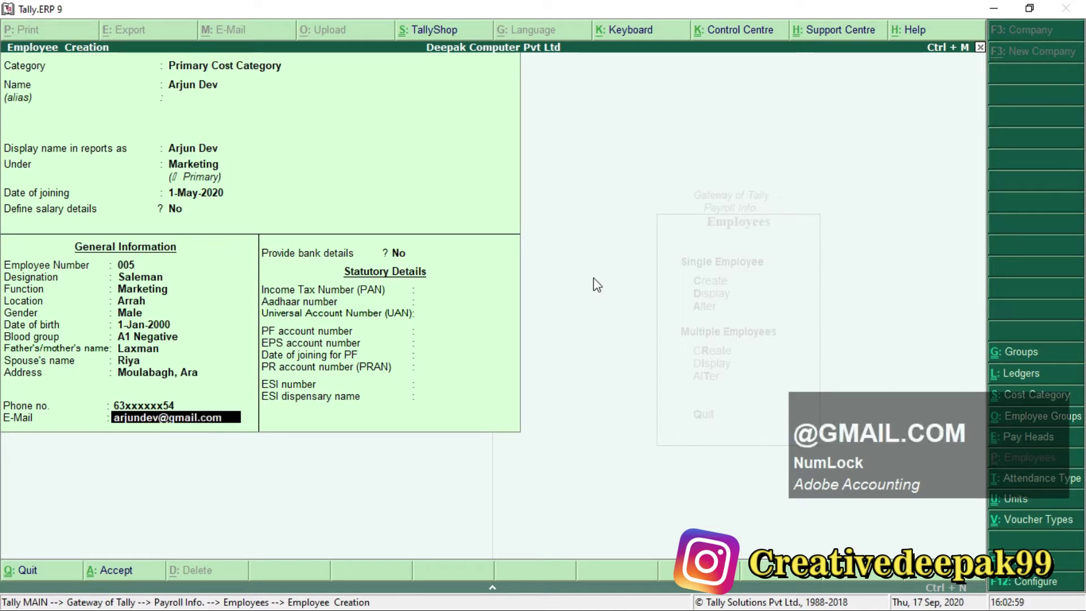
key(Return)
key(Return)
Enter a valid PAN number after clearing the rejected invalid attempts.
text(QWERT2541K)
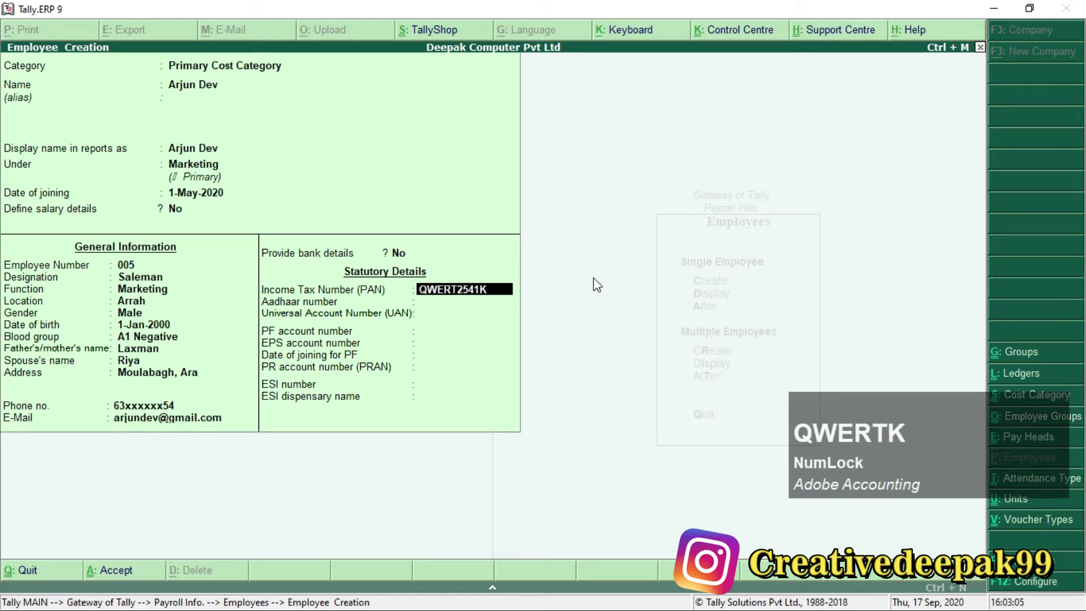
key(Return)
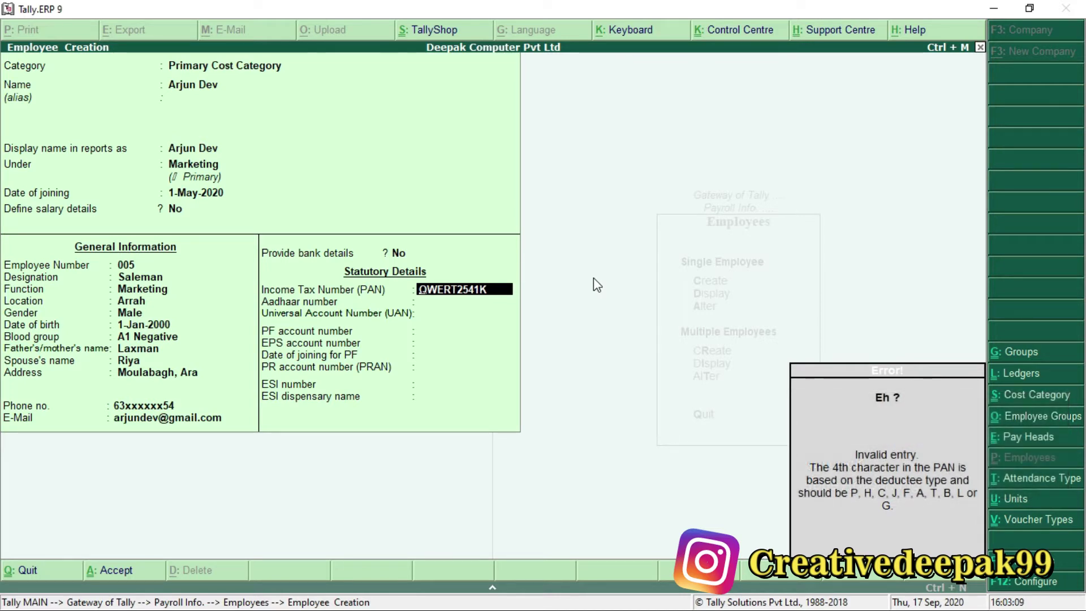
key(space)
text(Q)
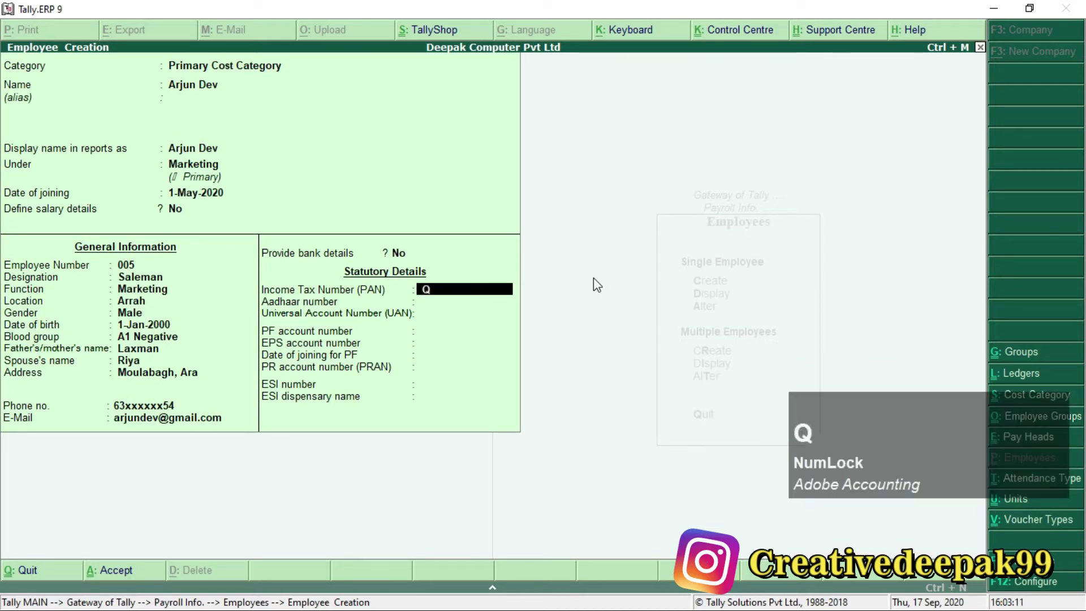
text(WERT2)
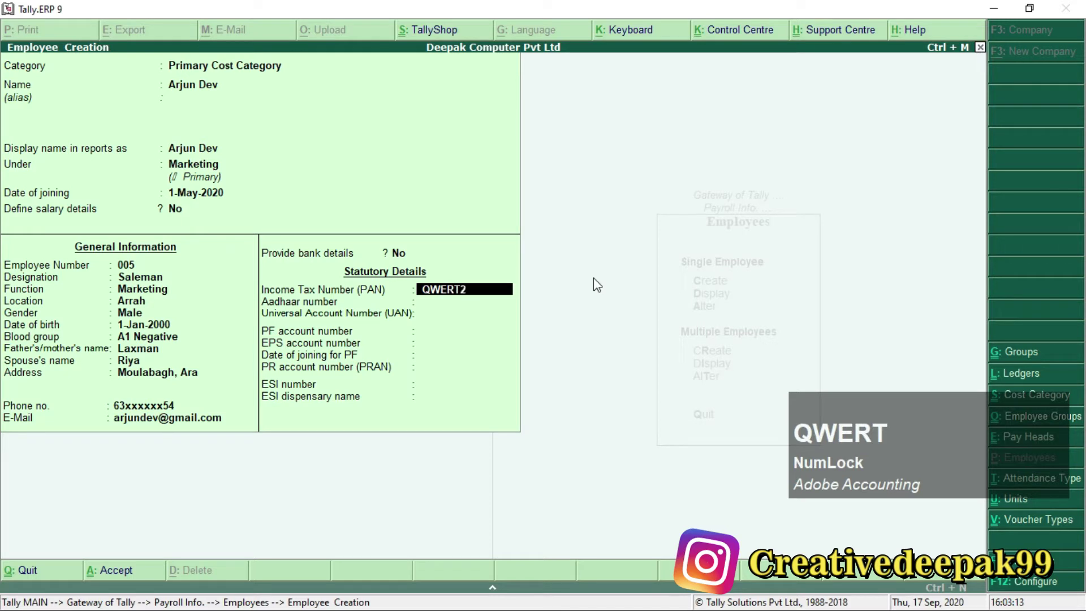
text(587)
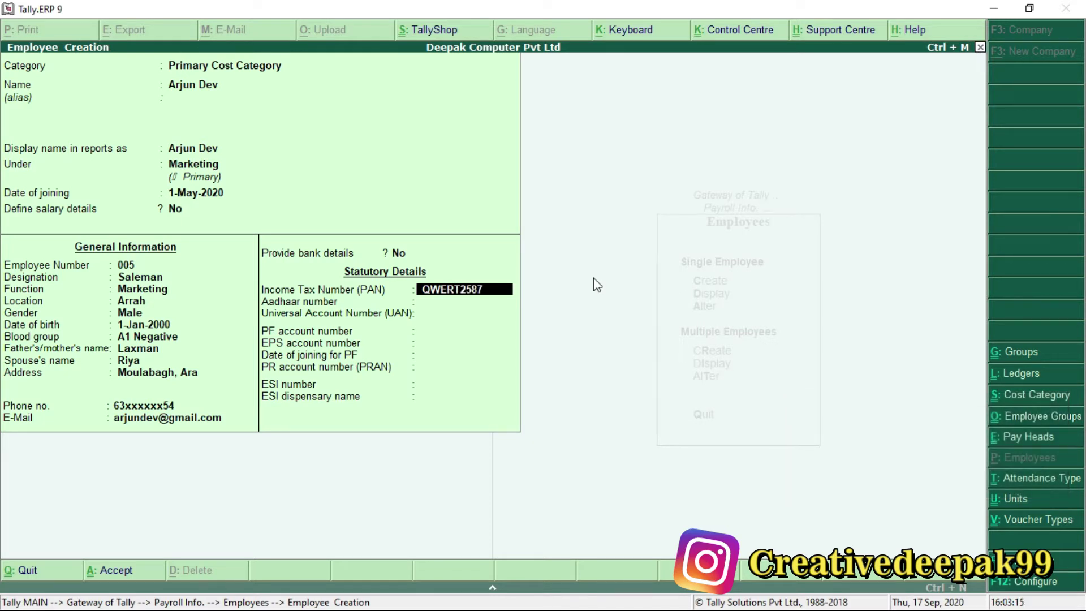
key(Return)
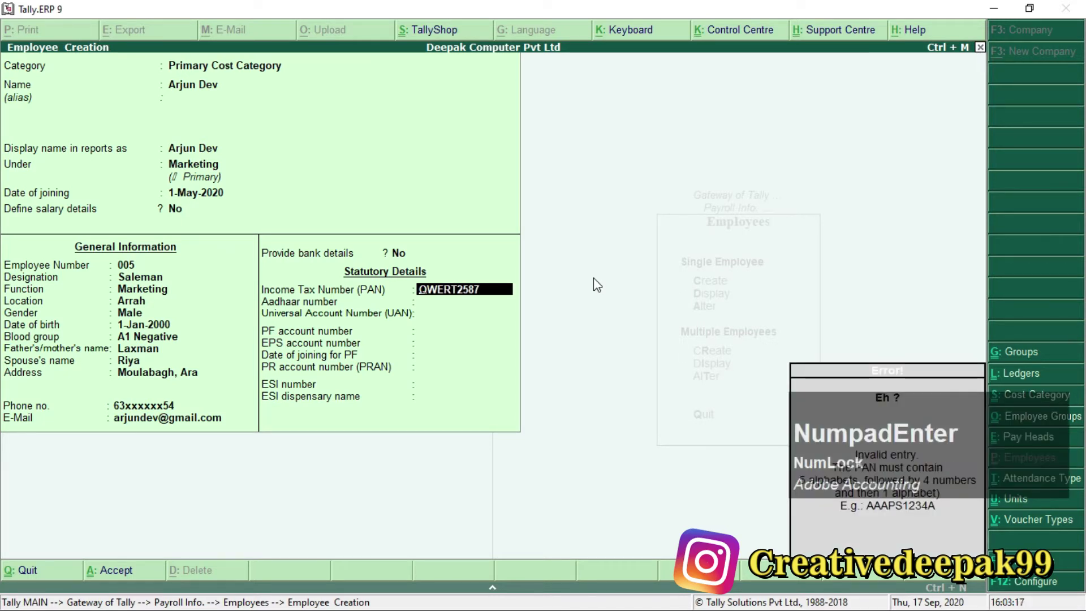
key(space)
text(ASDFG2587)
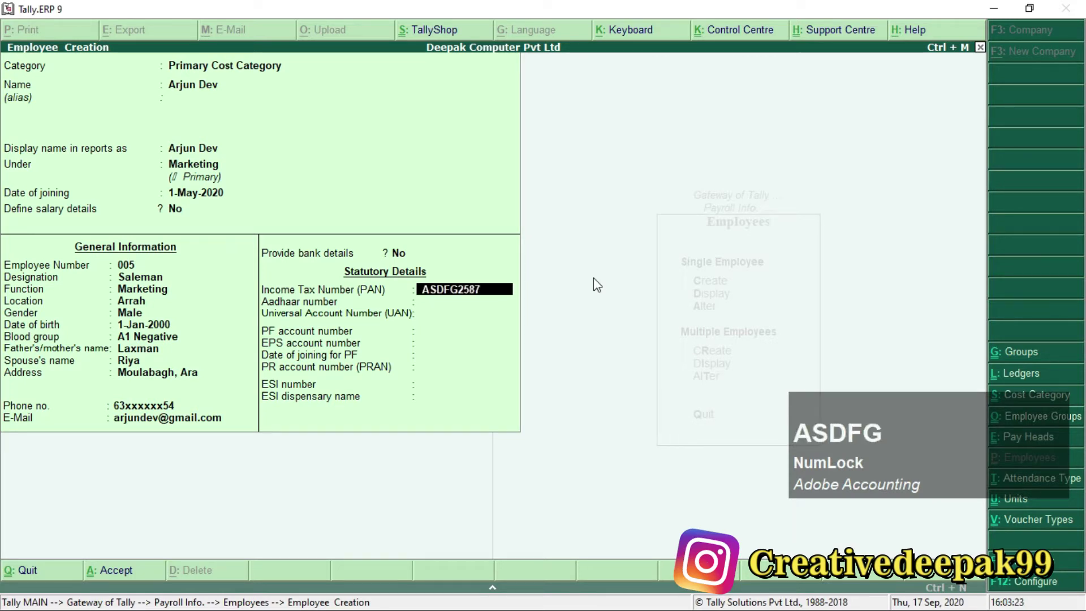
text(K)
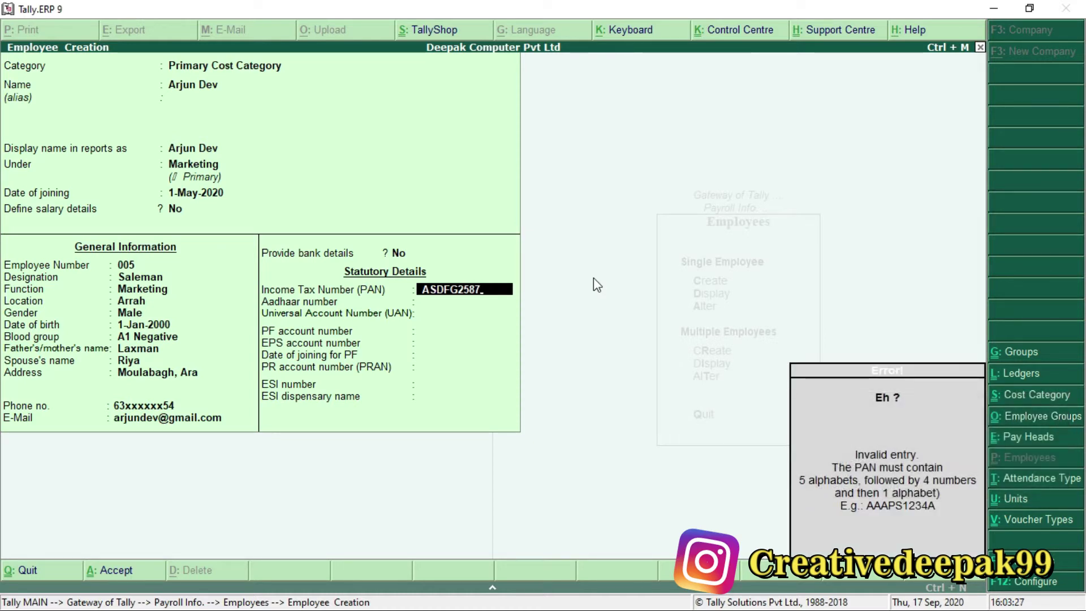
key(Home)
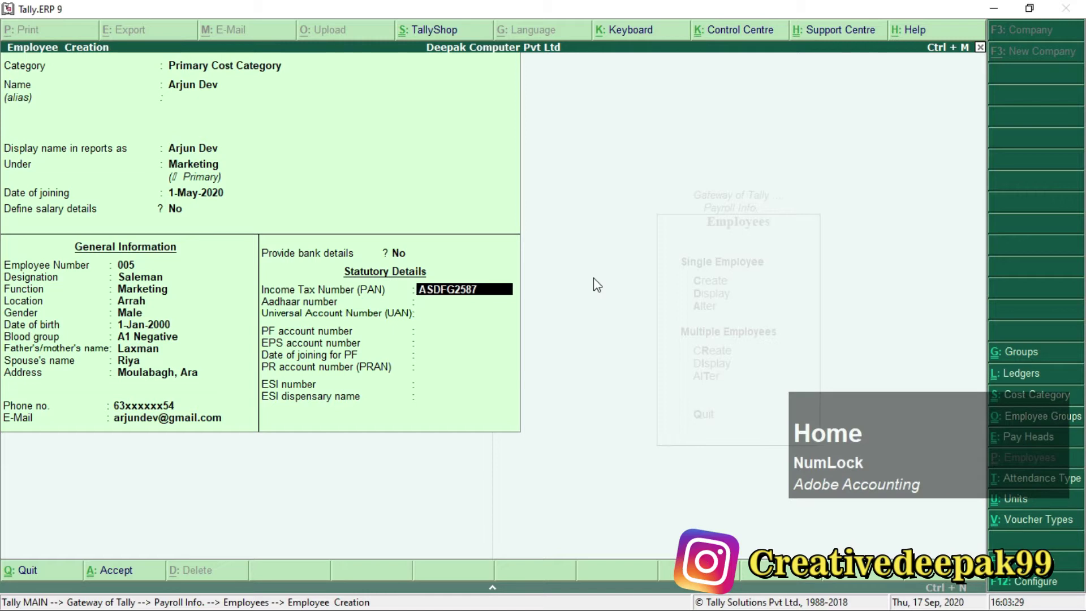
key(End)
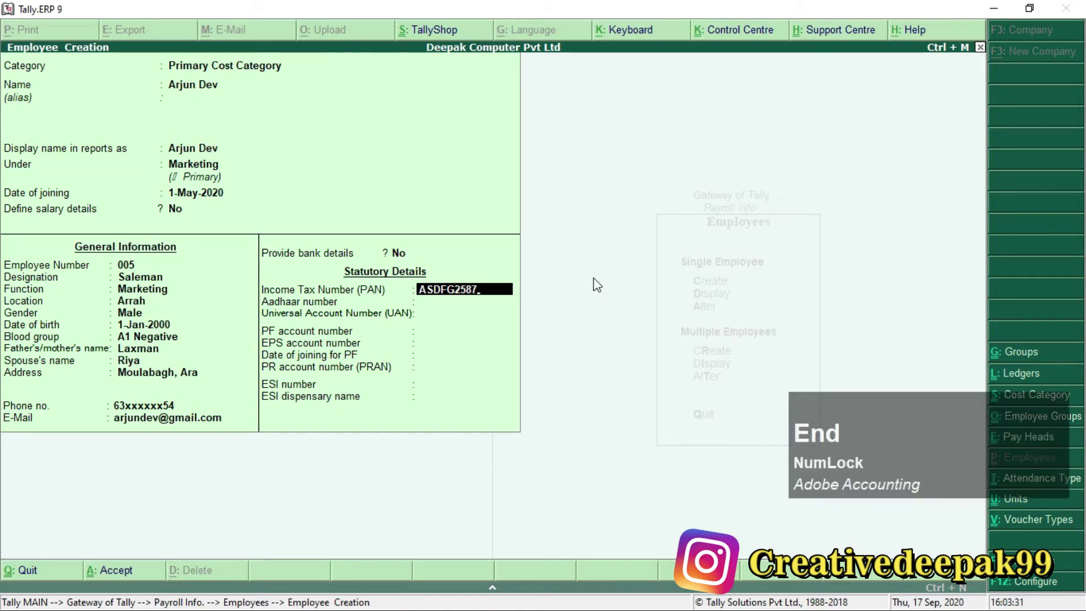
text(K)
key(KP_Enter)
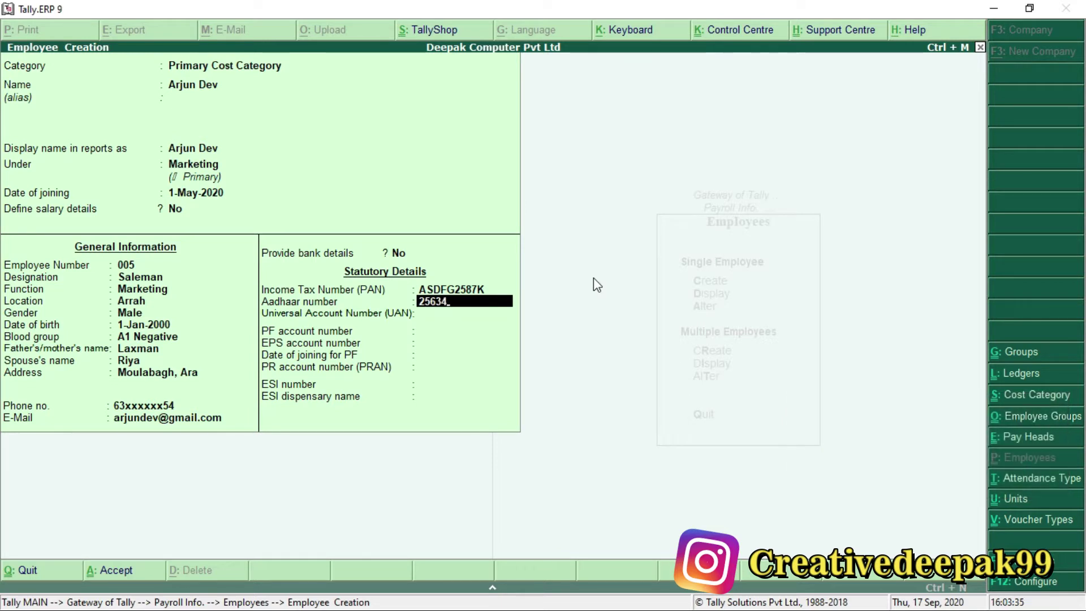
Enter the Aadhaar, PF account and PRAN numbers and save employee 005.
key(Return)
key(Return)
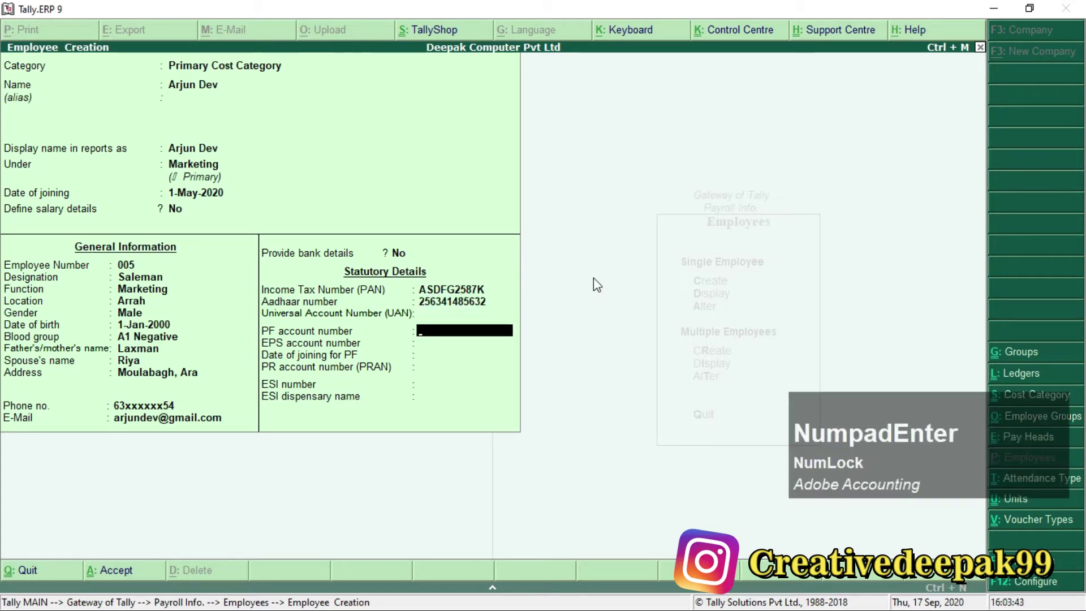
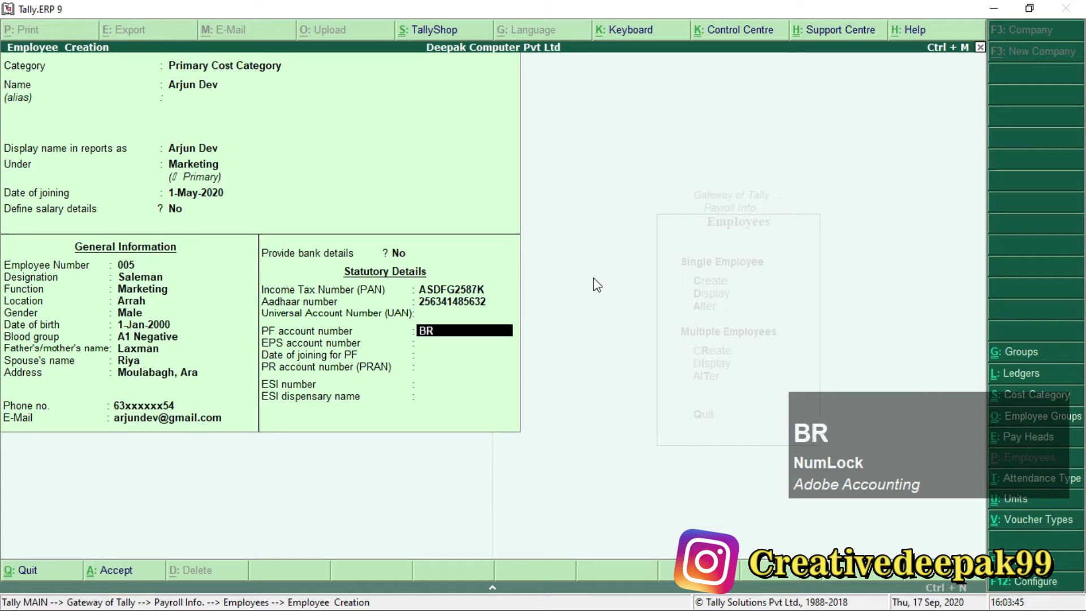
key(Return)
key(Return)
key(Return)
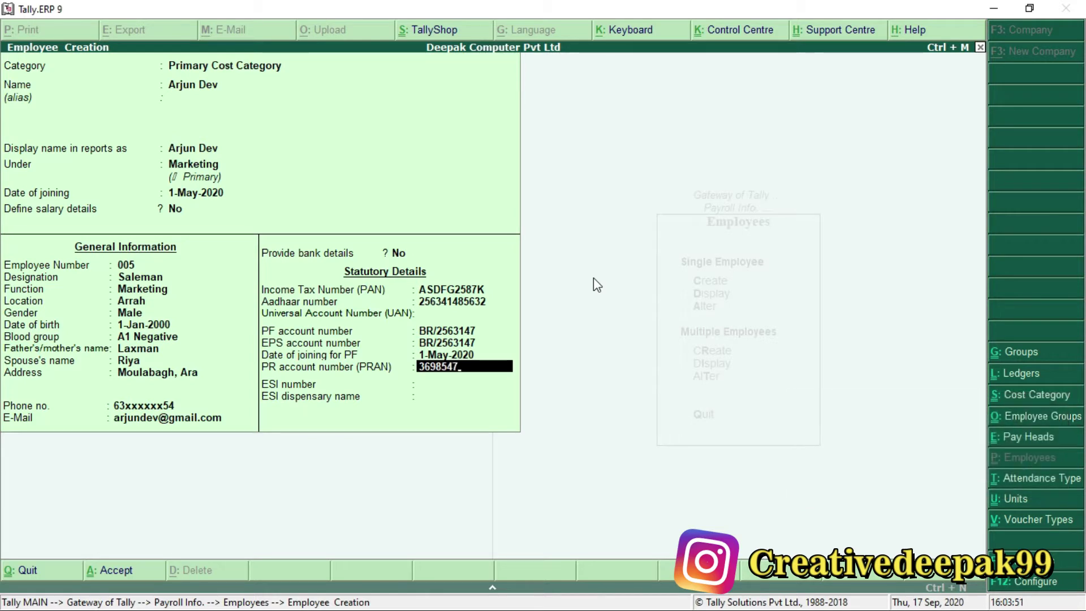
key(Return)
key(Return)
key(Return)
key(Return)
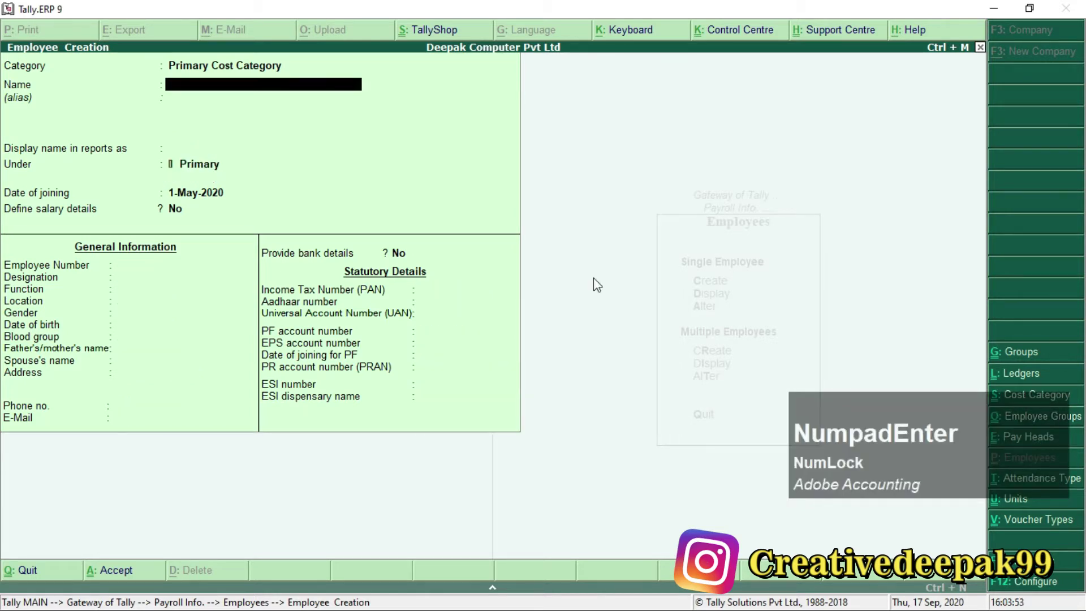
Scroll Payroll.pdf to the 'Create a Unit of Measure' task covering Hours and Mins units.
key(alt+Tab)
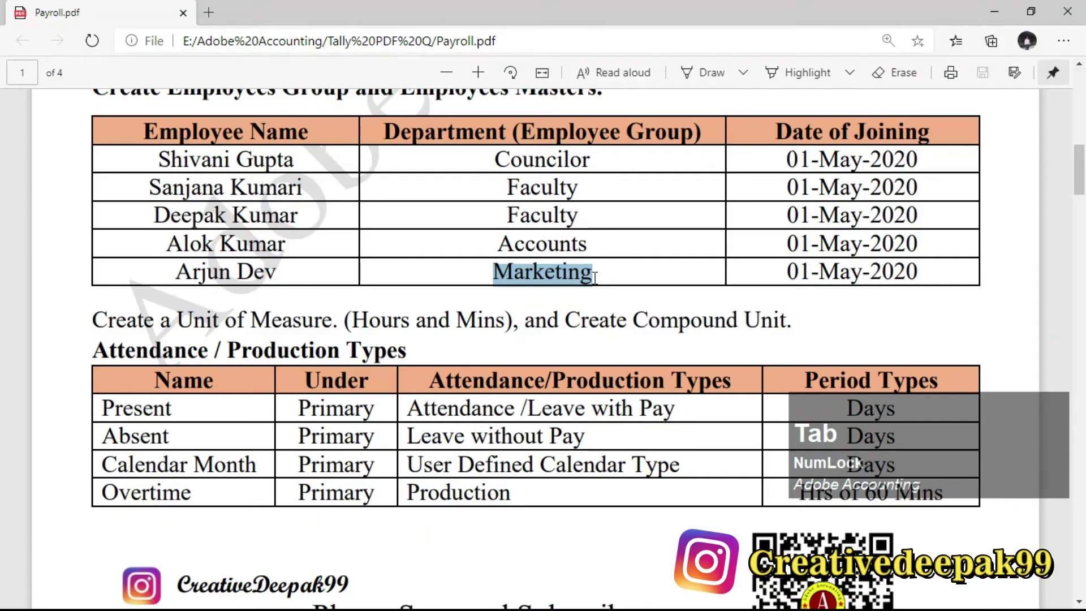
scroll(442, 234, up, 3)
drag(272, 186, 609, 185)
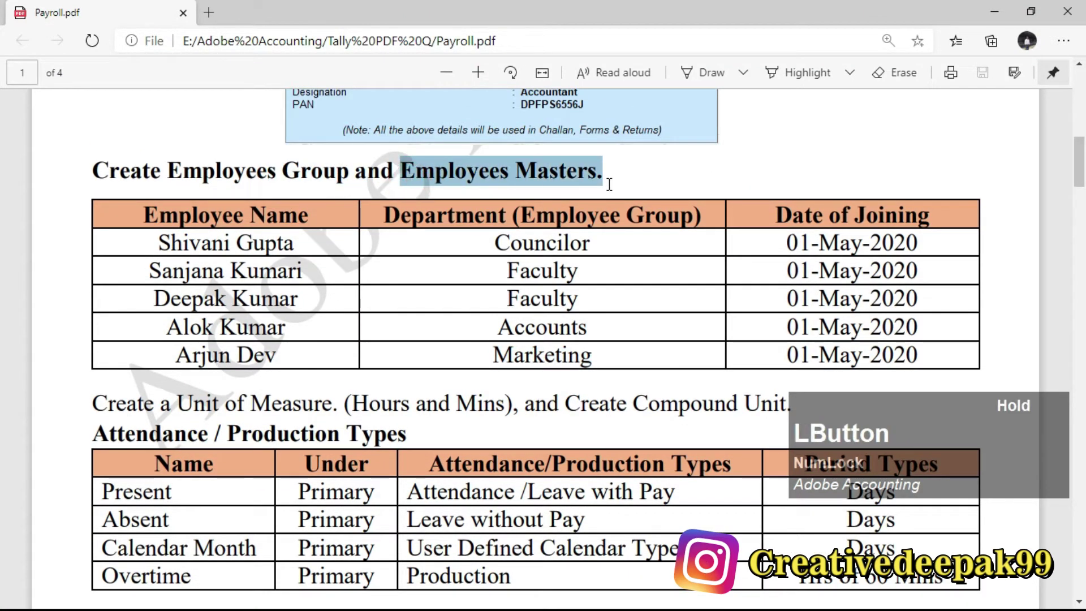
key(alt)
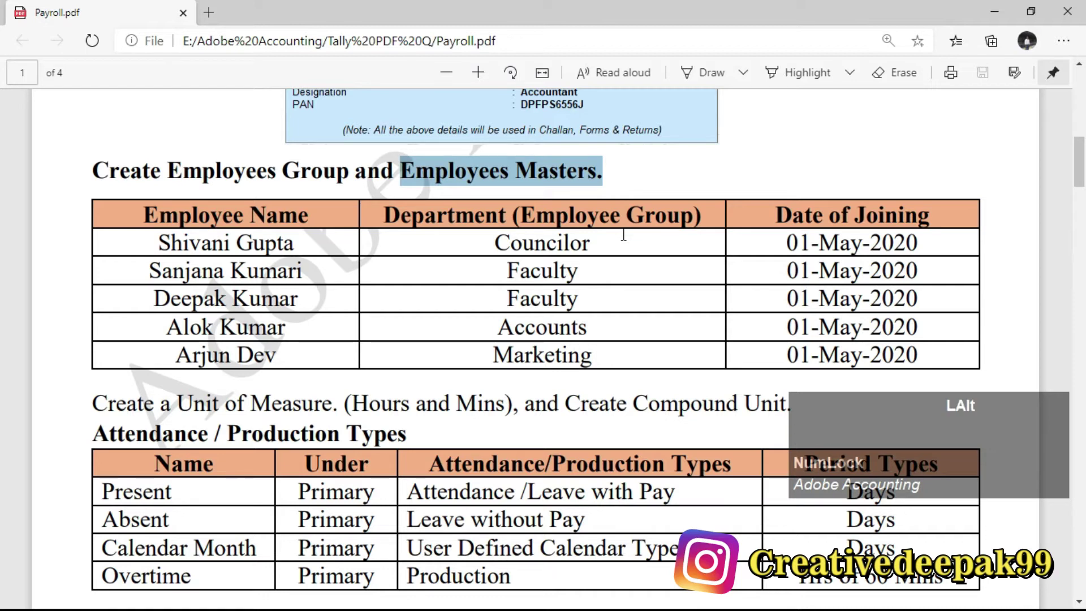
click(556, 282)
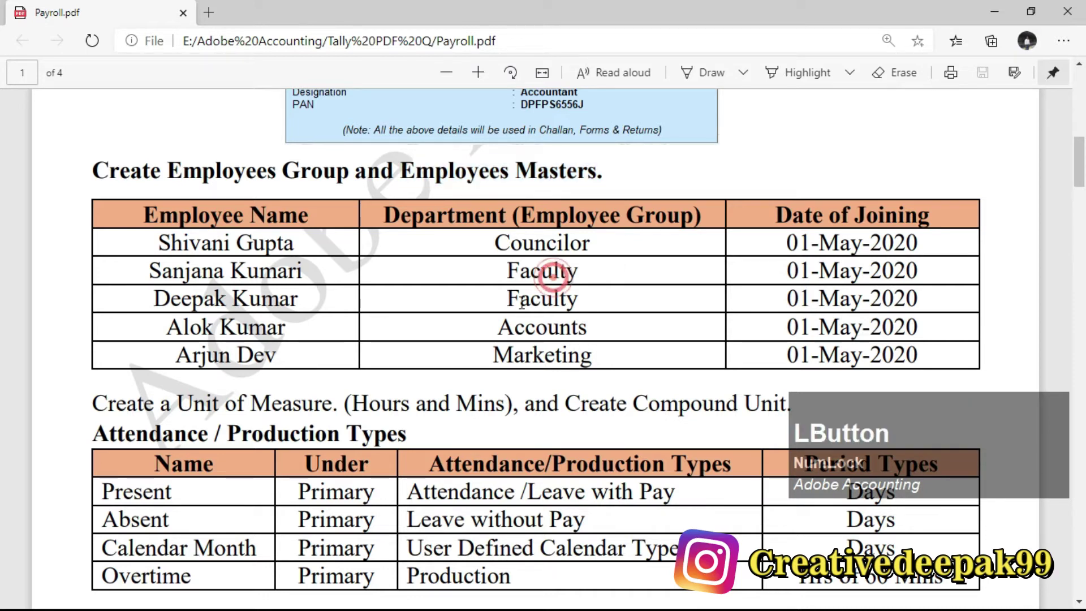
scroll(492, 300, down, 3)
drag(93, 237, 322, 241)
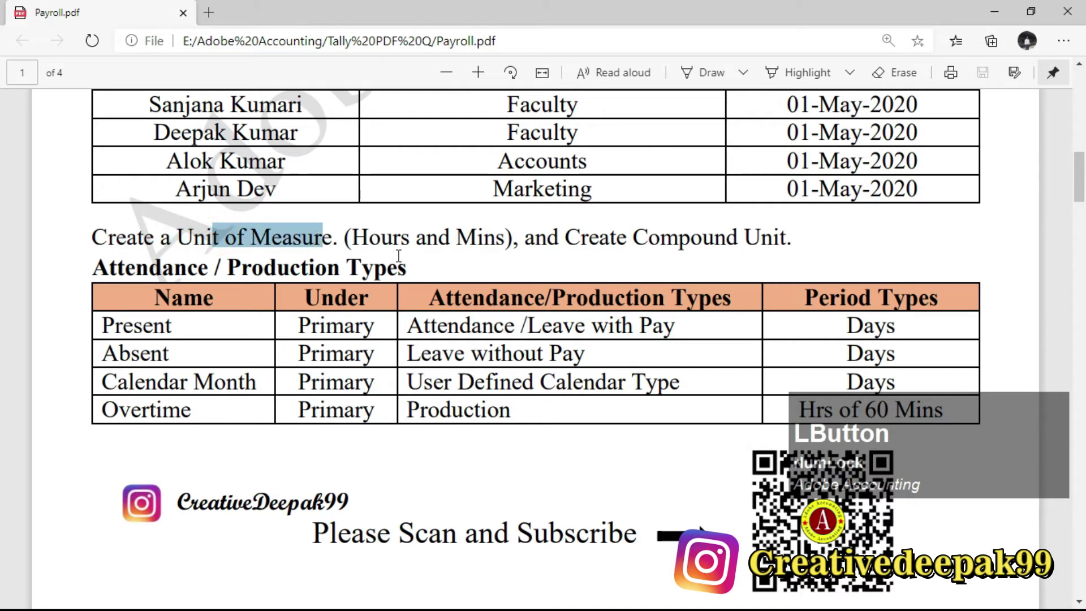
click(329, 237)
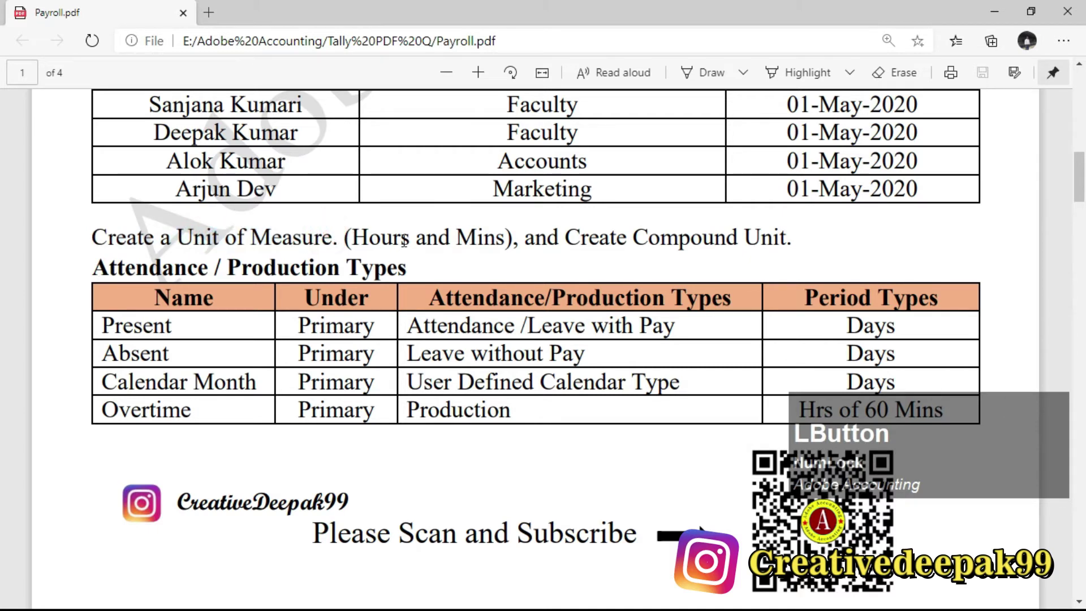
drag(346, 237, 484, 242)
click(464, 242)
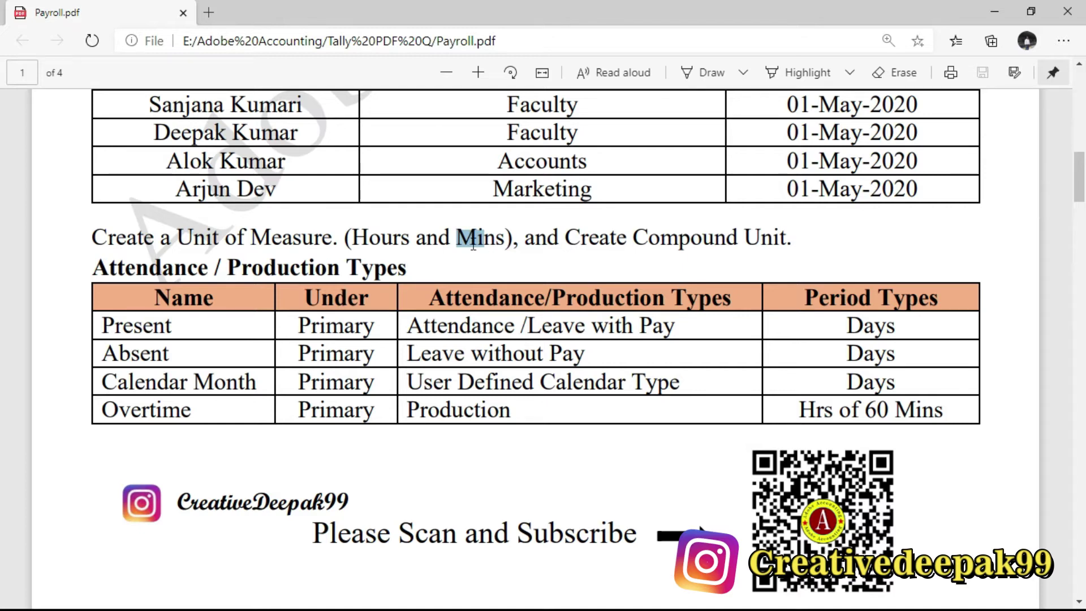
Quit Employee Creation and go to Units (Work) under Payroll Info.
key(alt+Tab)
key(Escape)
key(y)
key(Escape)
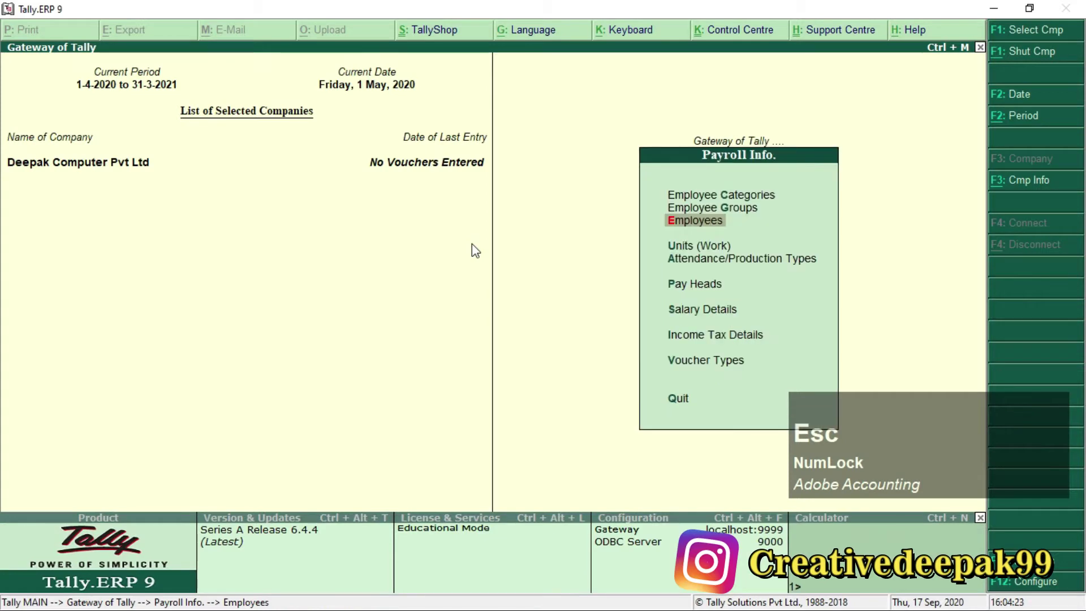
key(ctrl+2)
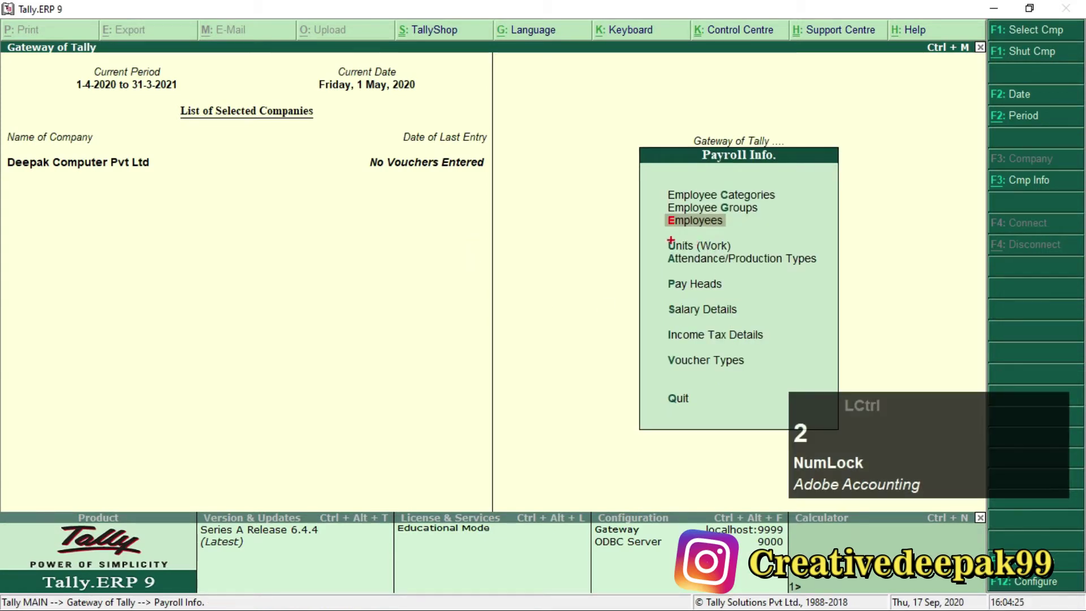
mouse_move(659, 231)
mouse_down()
mouse_move(729, 263)
mouse_move(743, 255)
mouse_up()
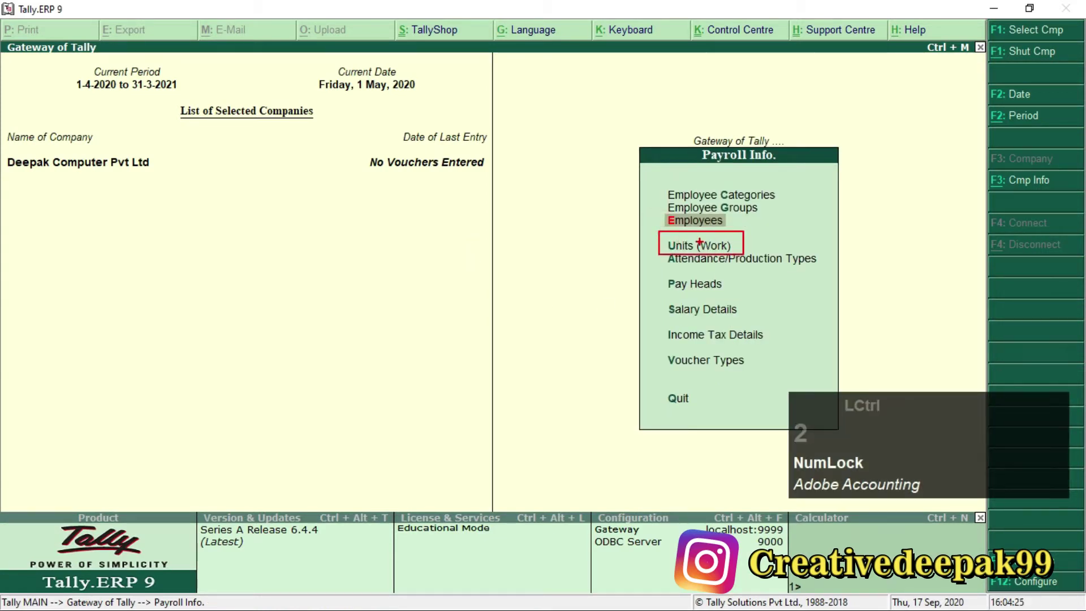
scroll(699, 242, up, 2)
scroll(697, 243, up, 2)
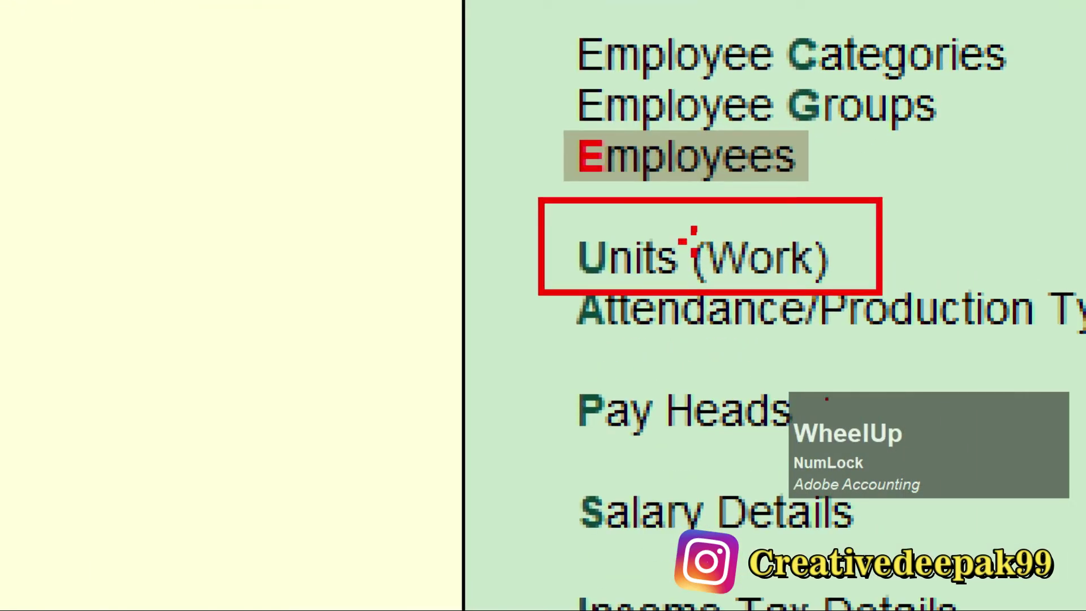
key(Escape)
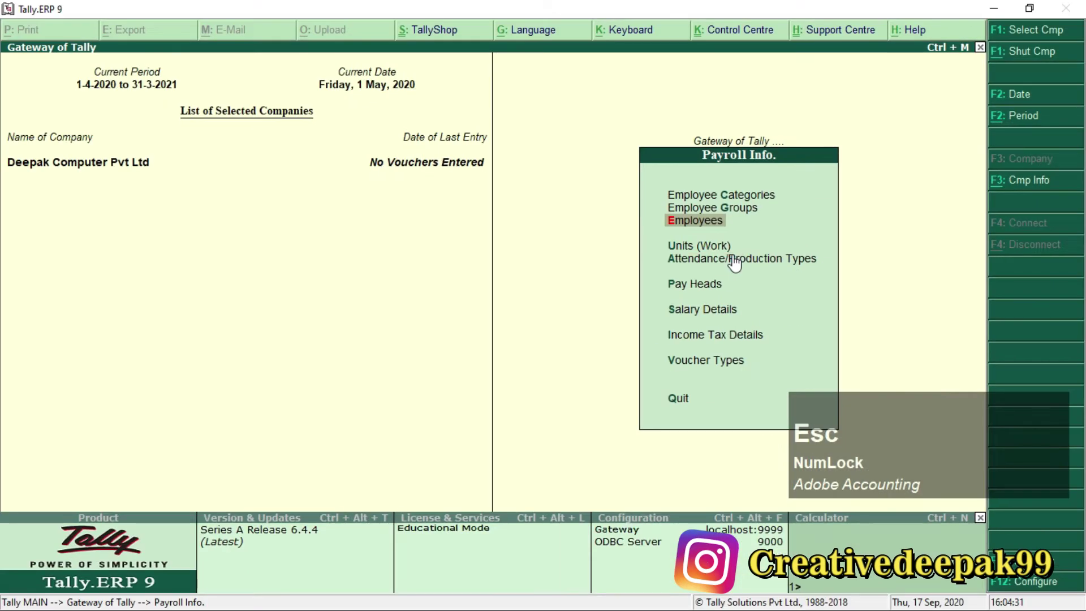
key(Down)
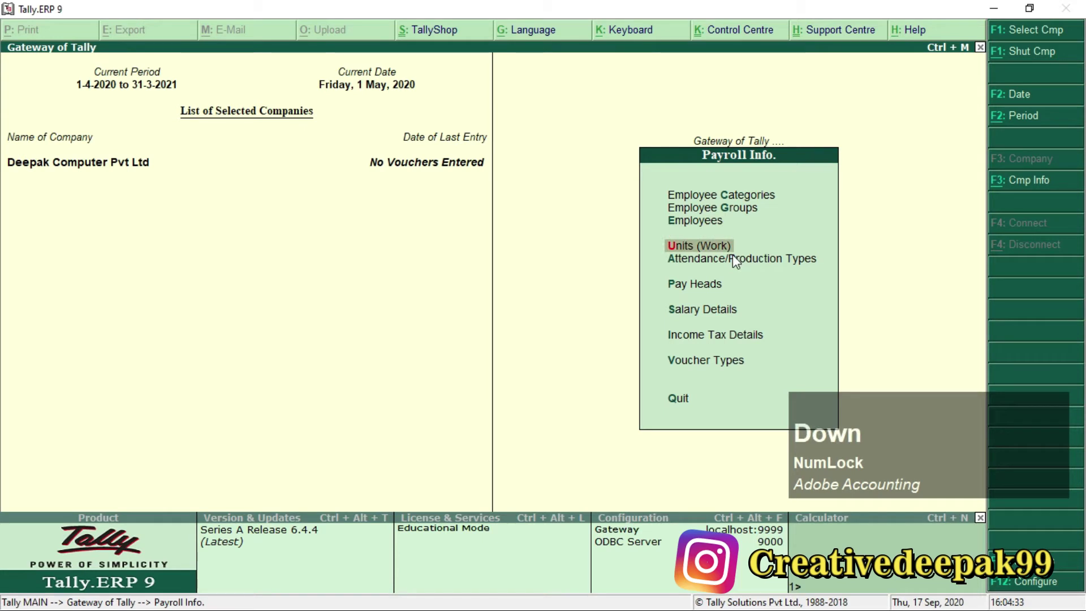
key(KP_Enter)
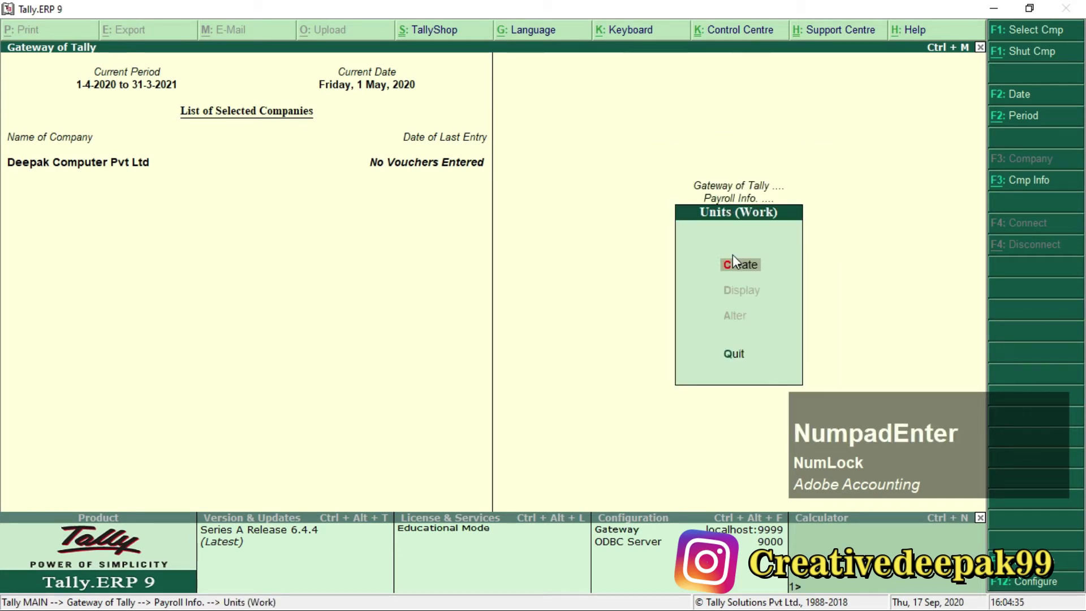
Create the simple work unit Hrs with formal name Hours.
key(KP_Enter)
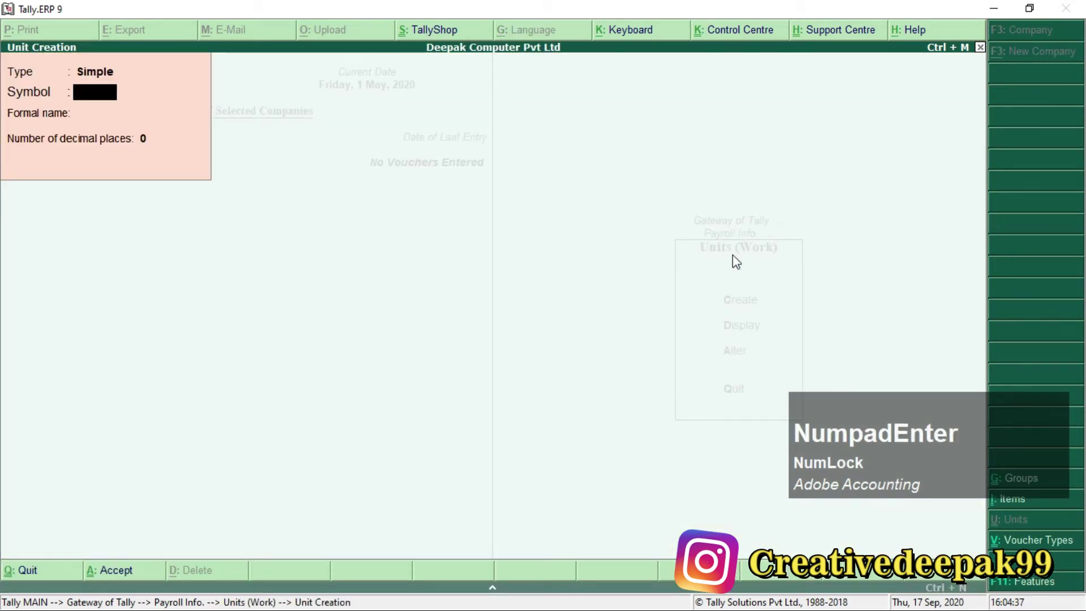
text(hrs)
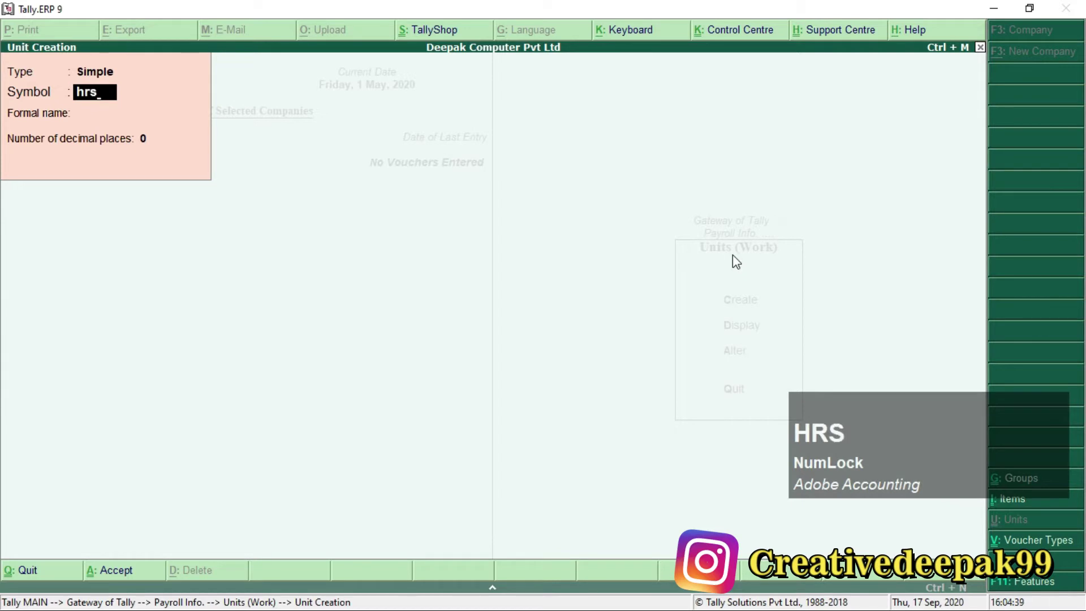
key(BackSpace)
text(Hrs)
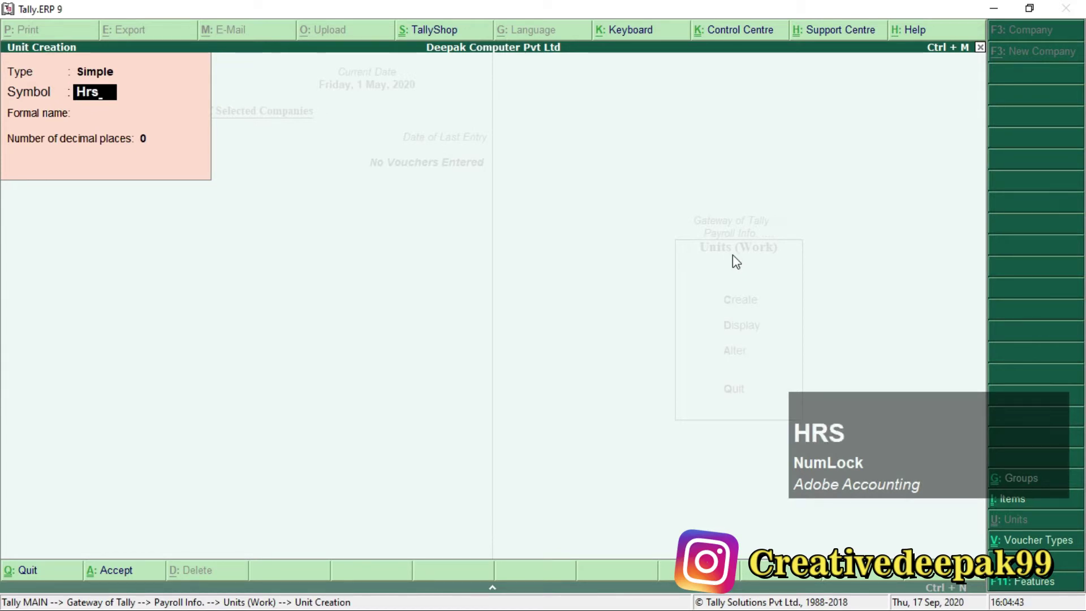
key(Return)
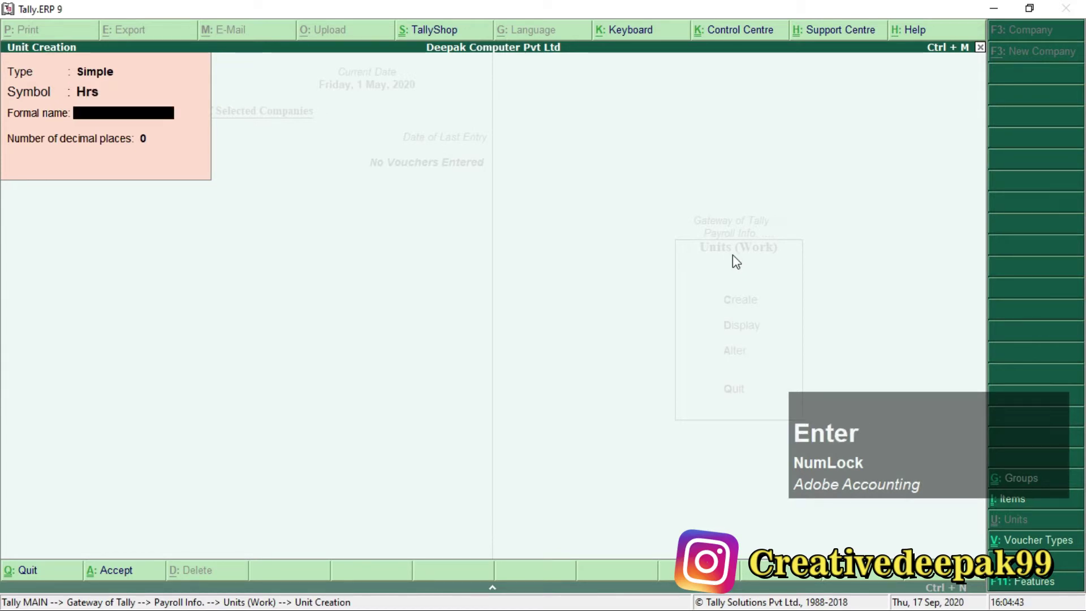
text(Hours)
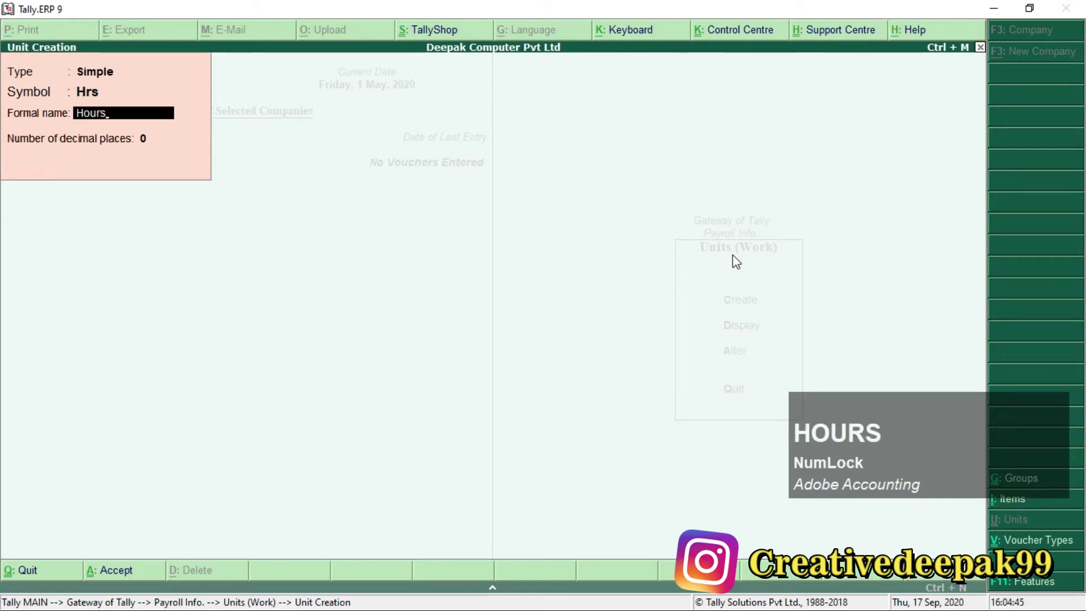
key(Return)
key(Return)
key(Return)
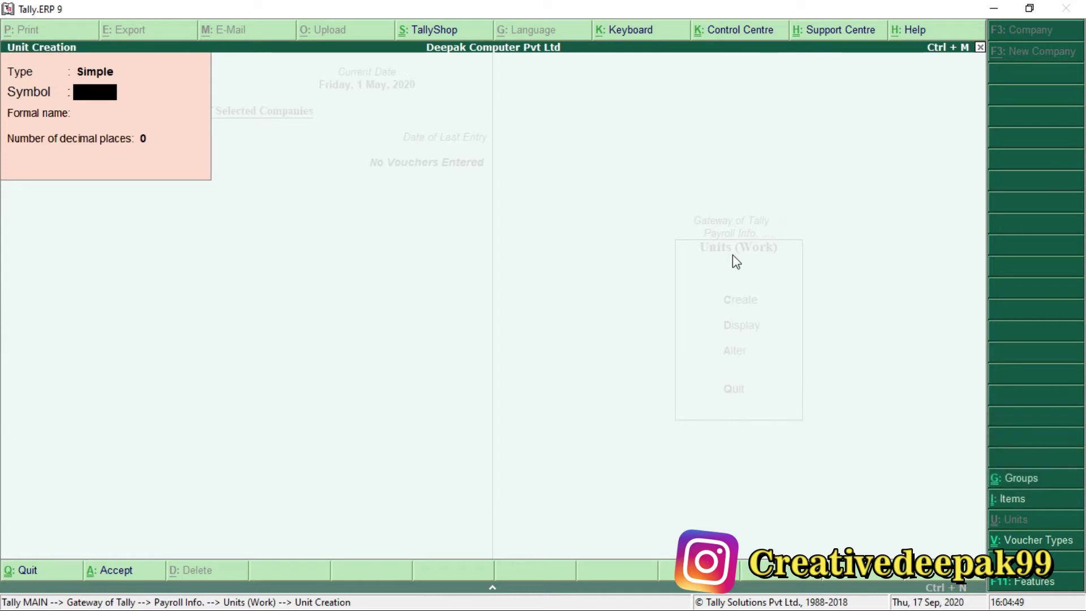
Enter symbol Mins, formal name Minutes and 2 decimal places, then save the unit.
text(Mins)
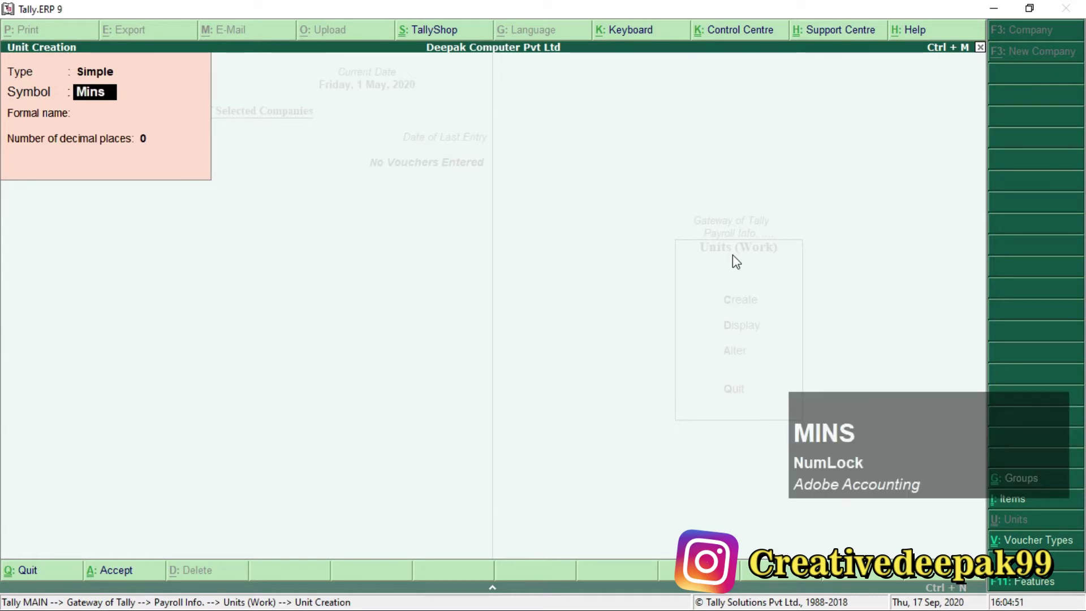
key(Return)
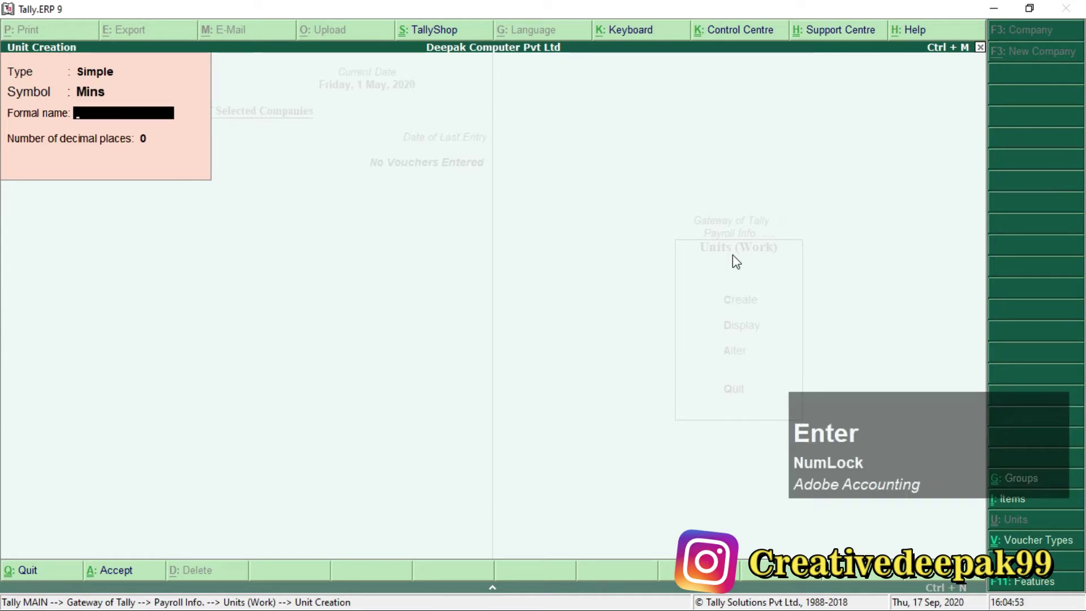
text(Minu)
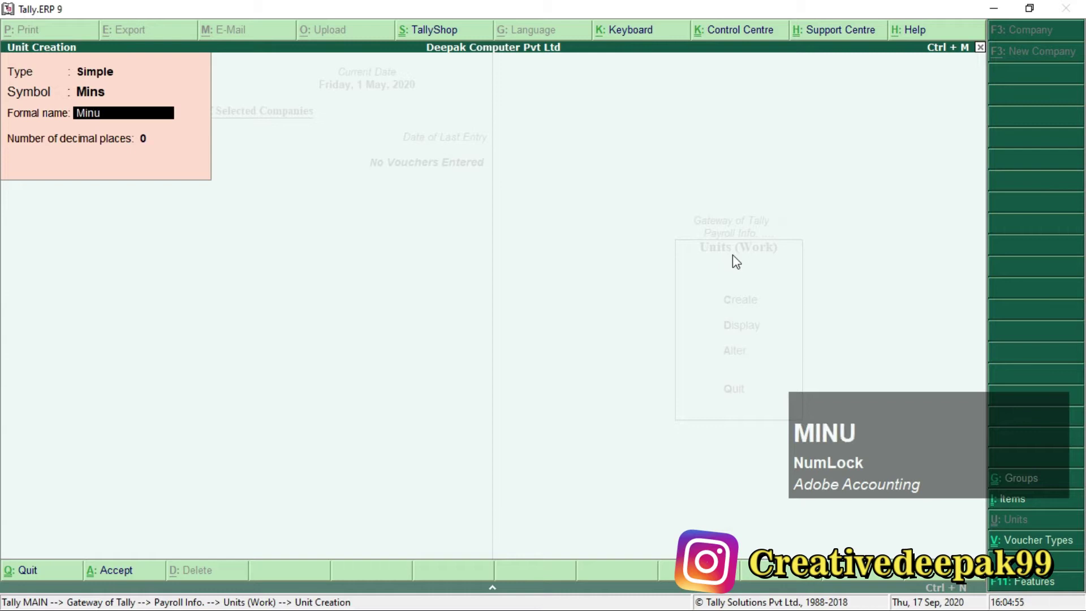
key(BackSpace)
text(utes)
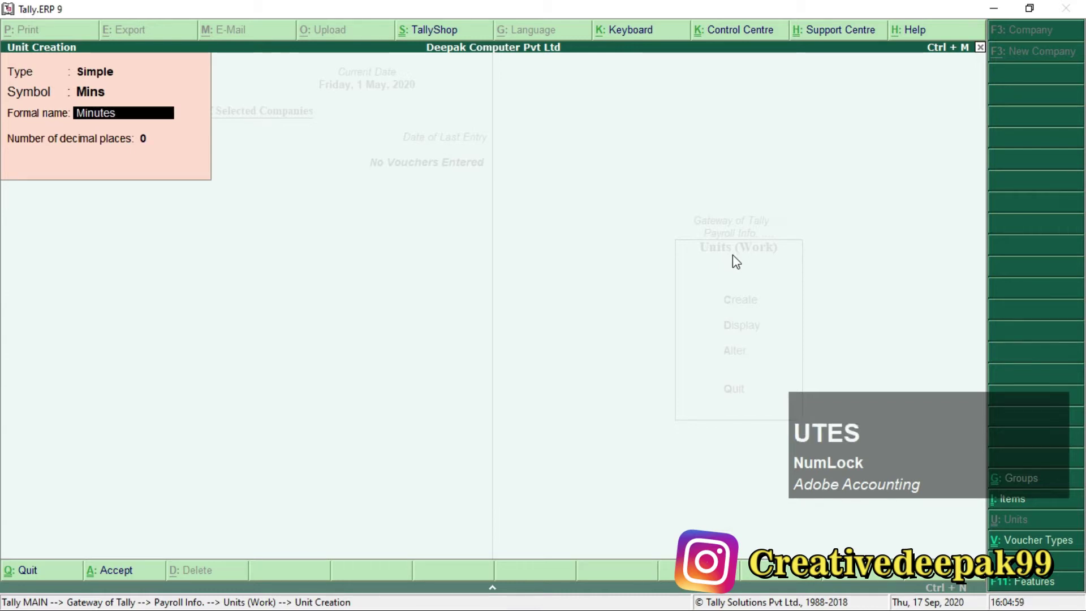
key(Return)
text(2)
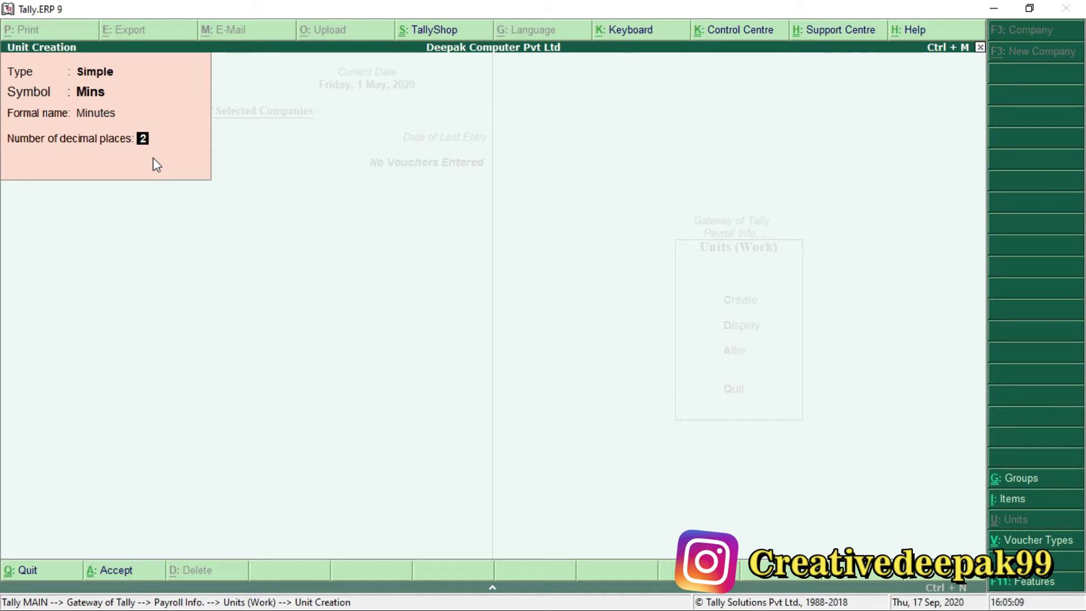
key(Return)
key(Return)
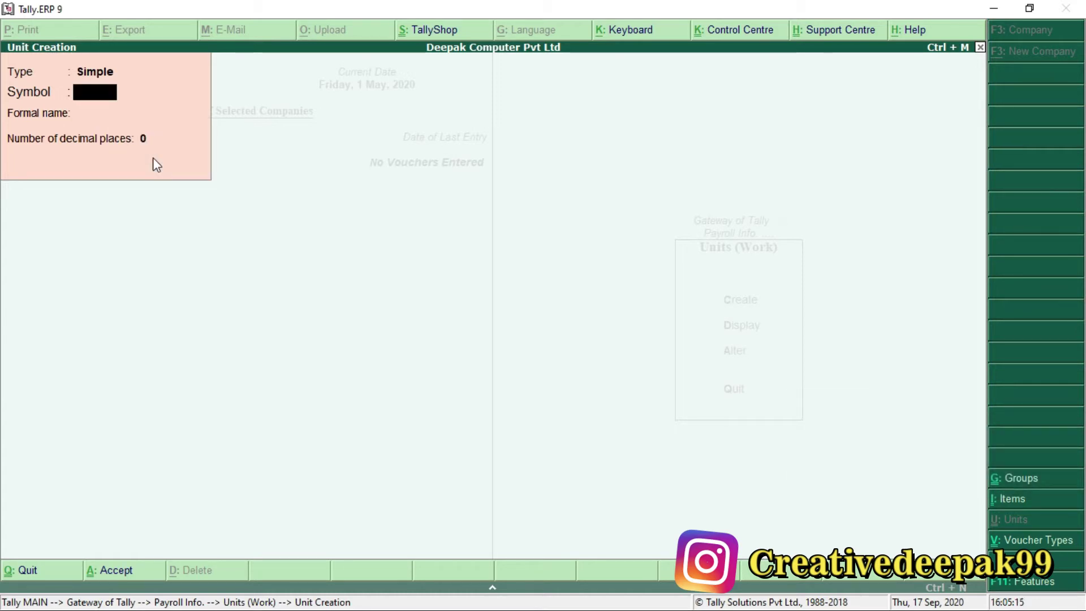
Change the unit type to Compound, with Hrs as the first unit and a conversion of 60.
key(BackSpace)
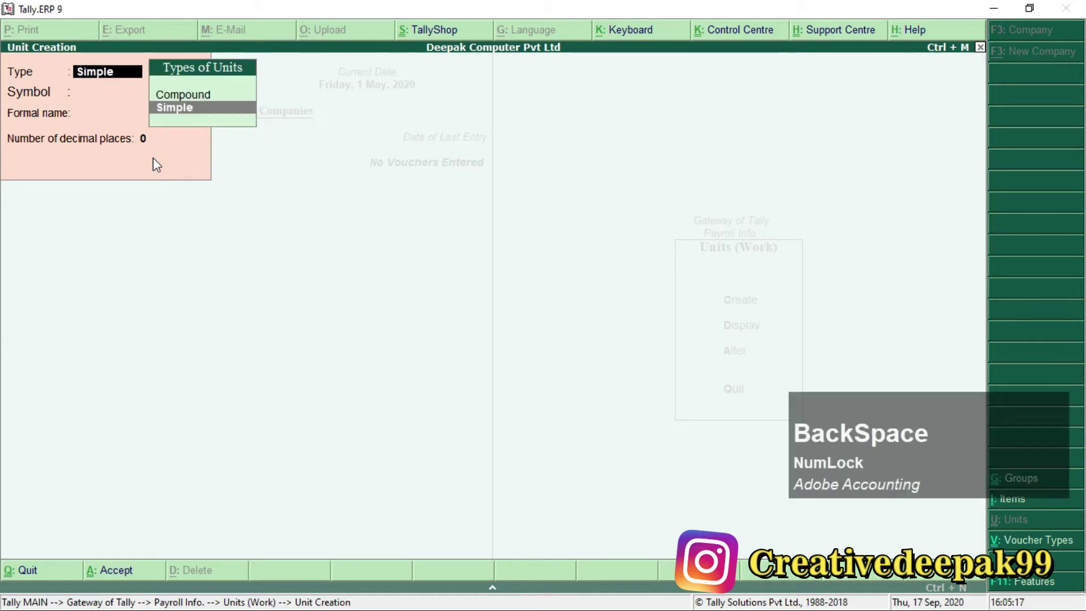
click(199, 96)
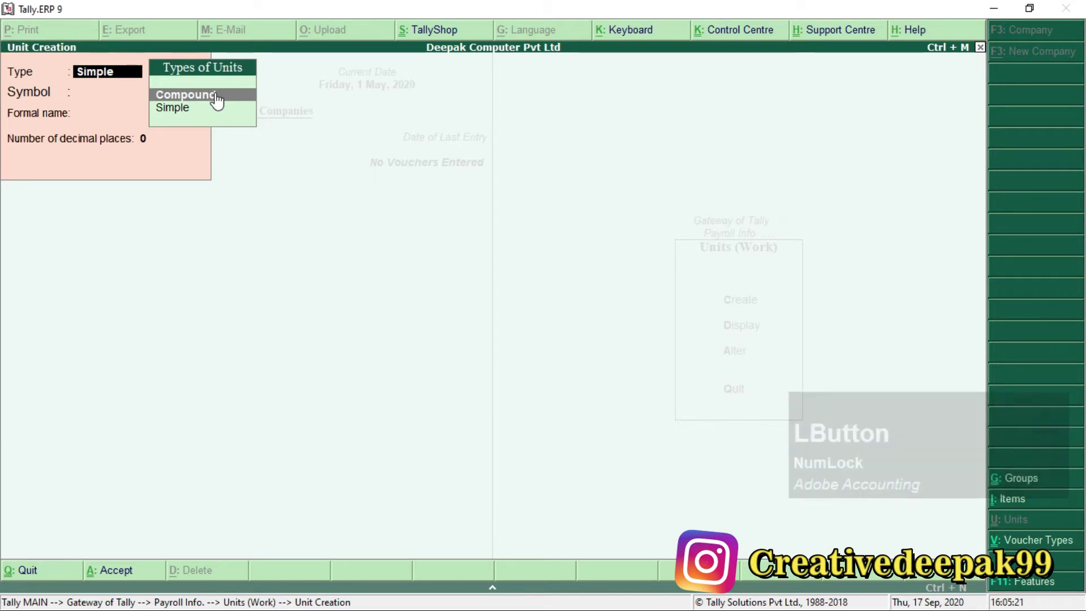
key(ctrl)
key(ctrl+2)
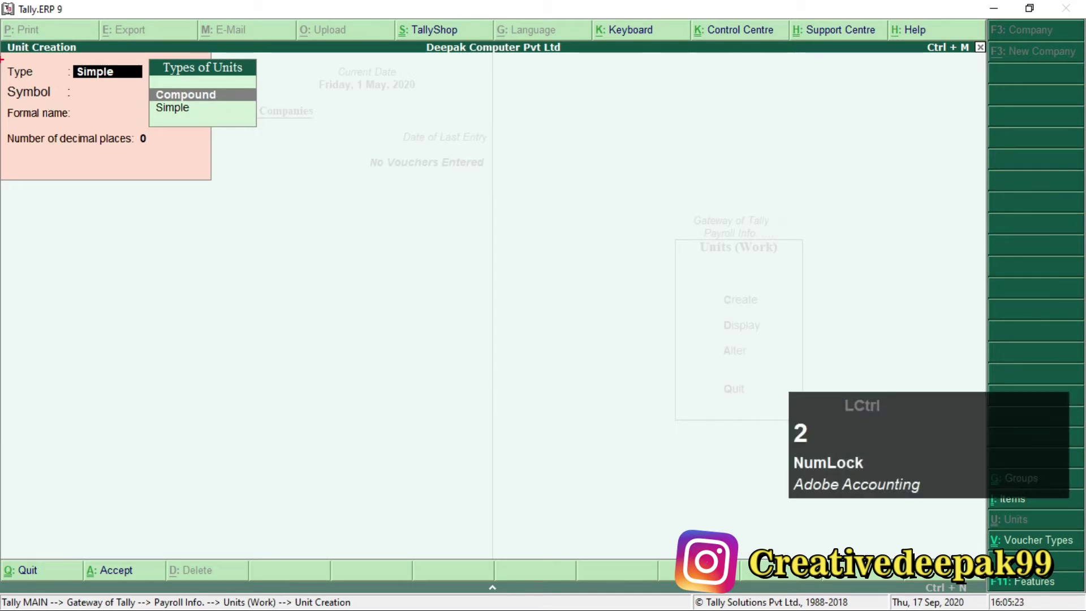
mouse_move(1, 30)
mouse_down()
mouse_move(151, 89)
mouse_move(274, 189)
mouse_up()
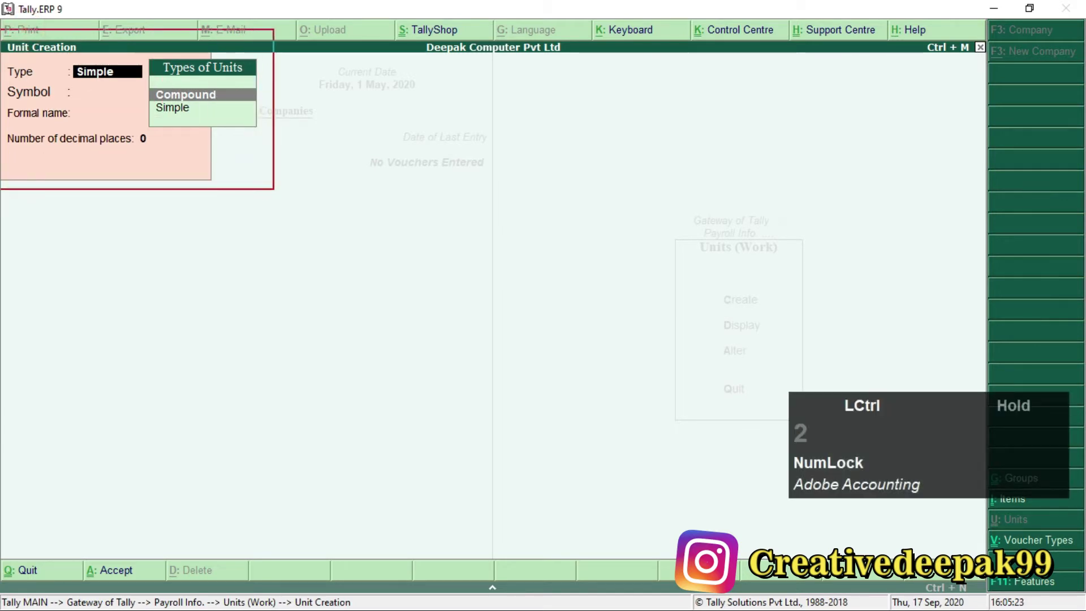
scroll(16, 62, up, 2)
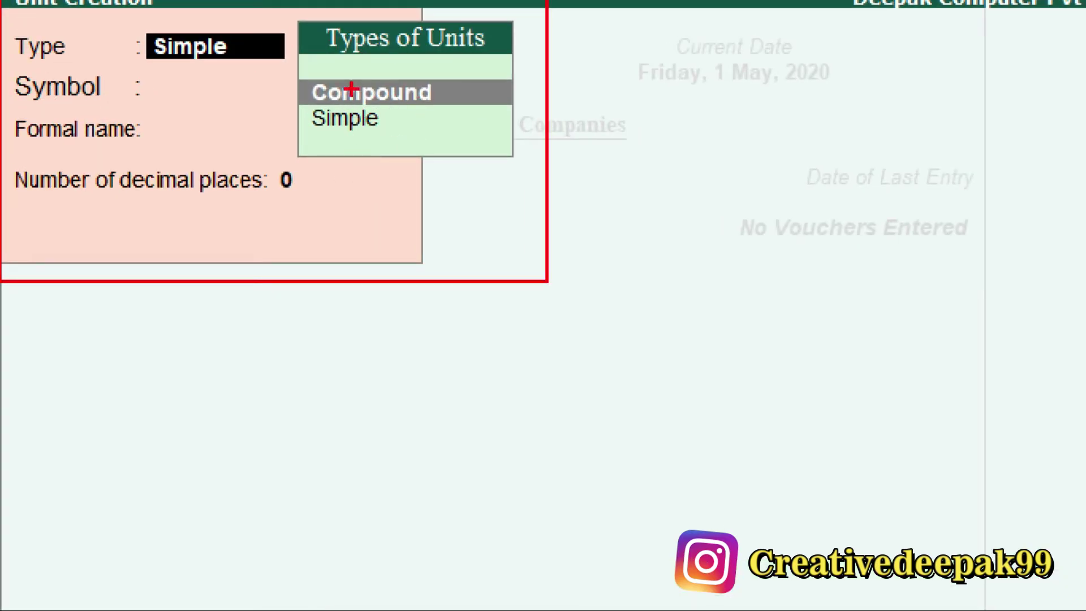
mouse_move(297, 76)
mouse_down()
mouse_move(364, 117)
mouse_move(490, 113)
mouse_up()
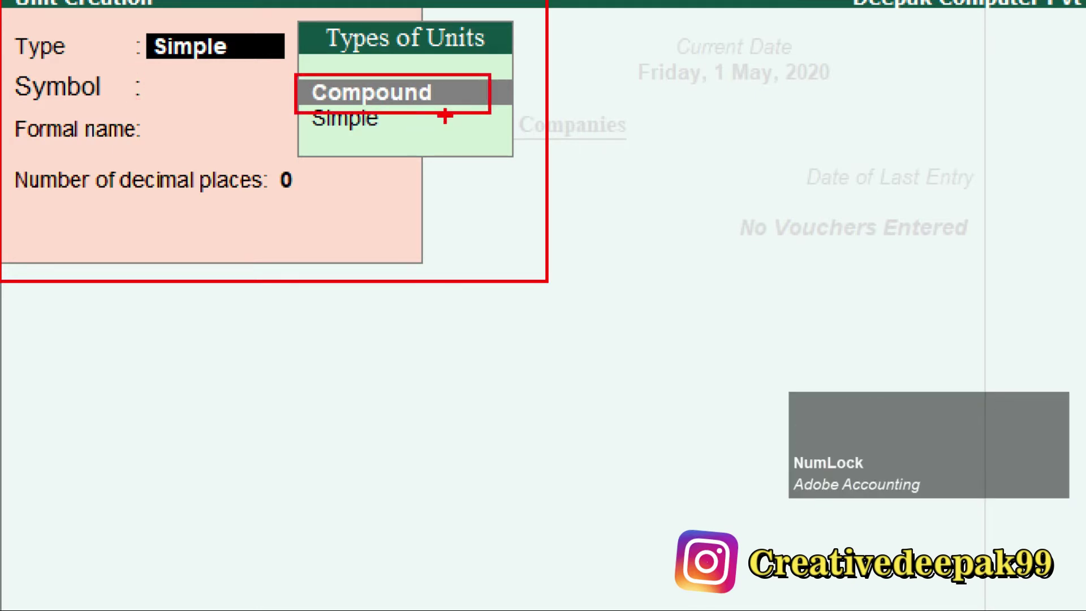
key(Escape)
key(KP_Enter)
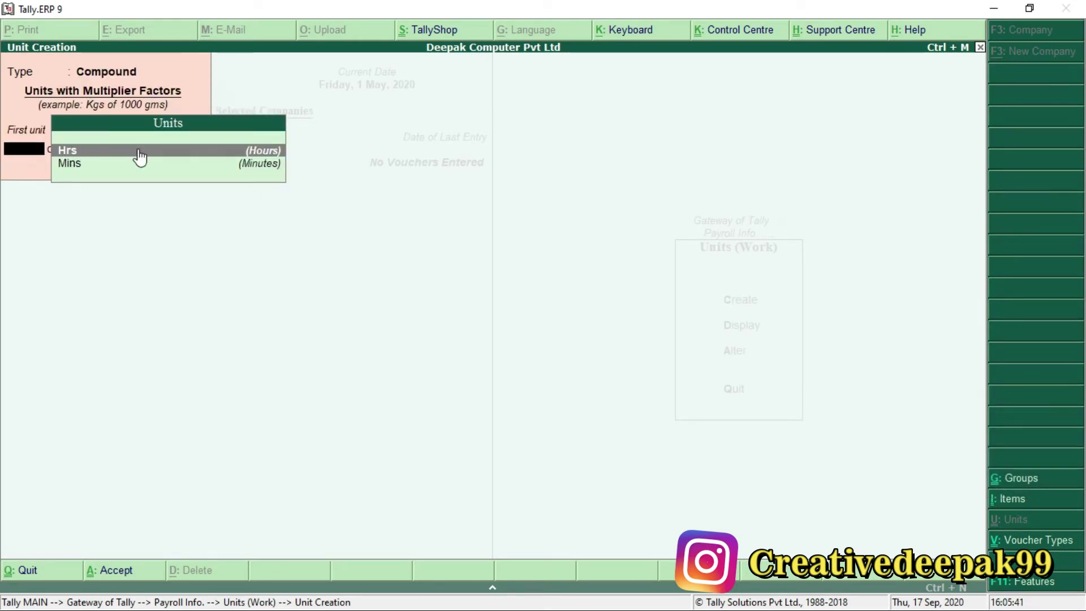
key(KP_Enter)
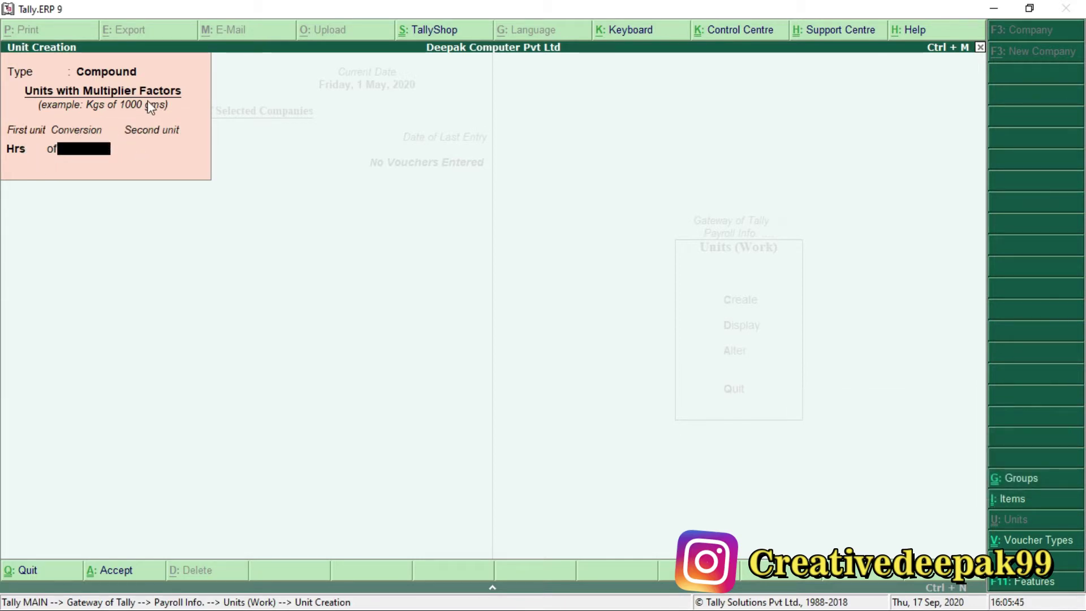
text(60)
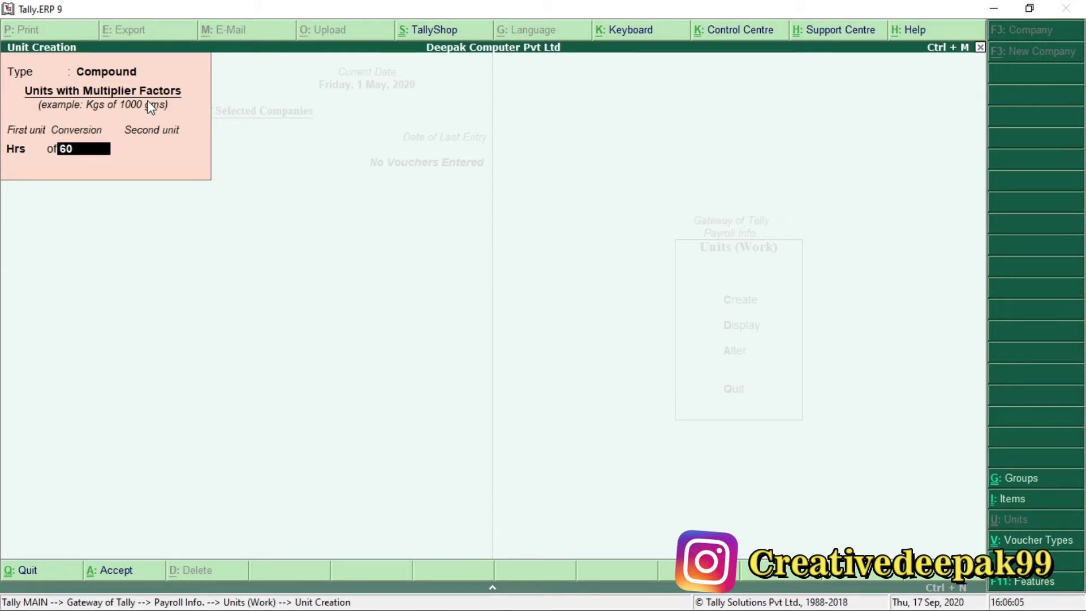
Save the compound unit Hrs of 60 Mins and leave unit creation for Payroll Info.
key(KP_Enter)
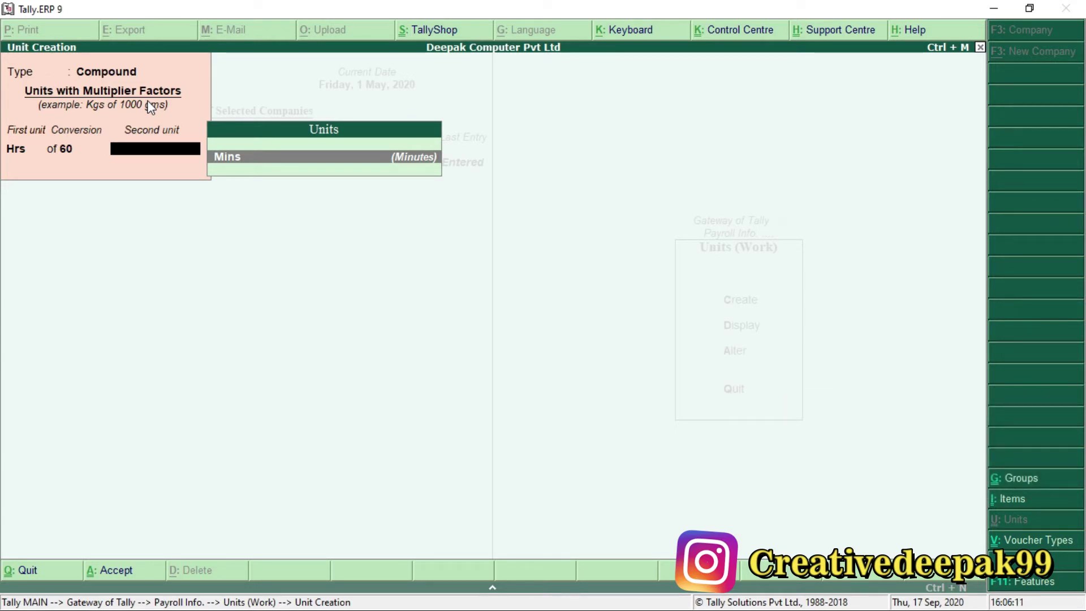
key(KP_Enter)
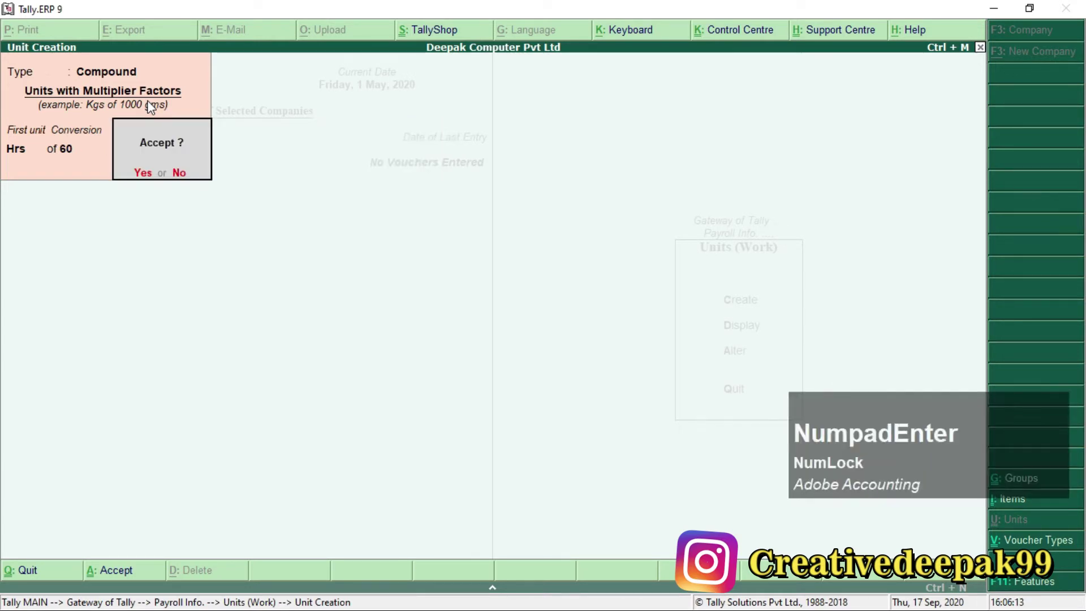
key(n)
key(Escape)
key(Escape)
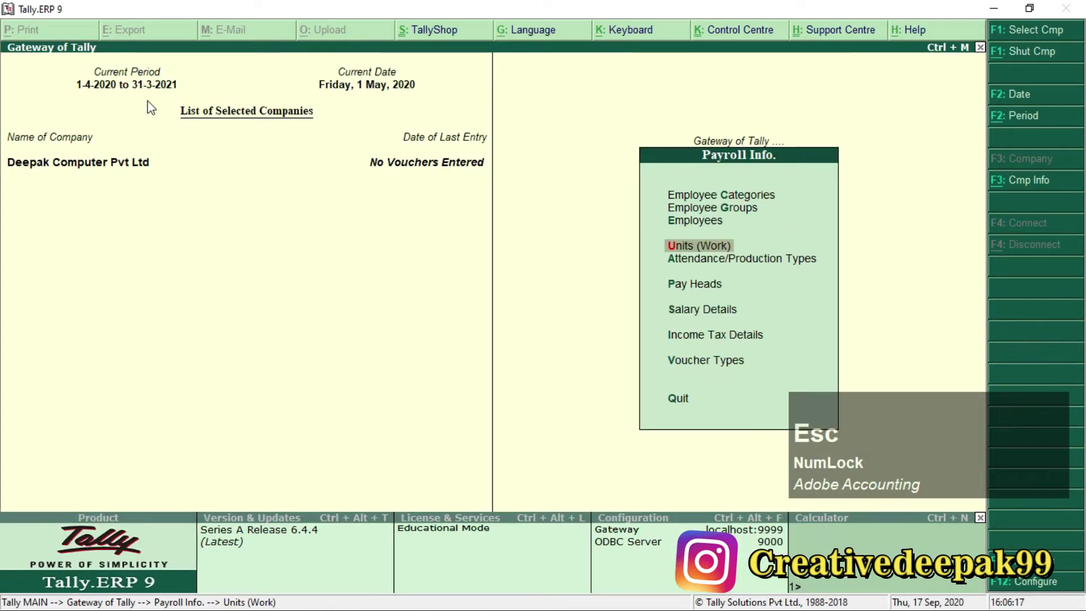
key(alt+Tab)
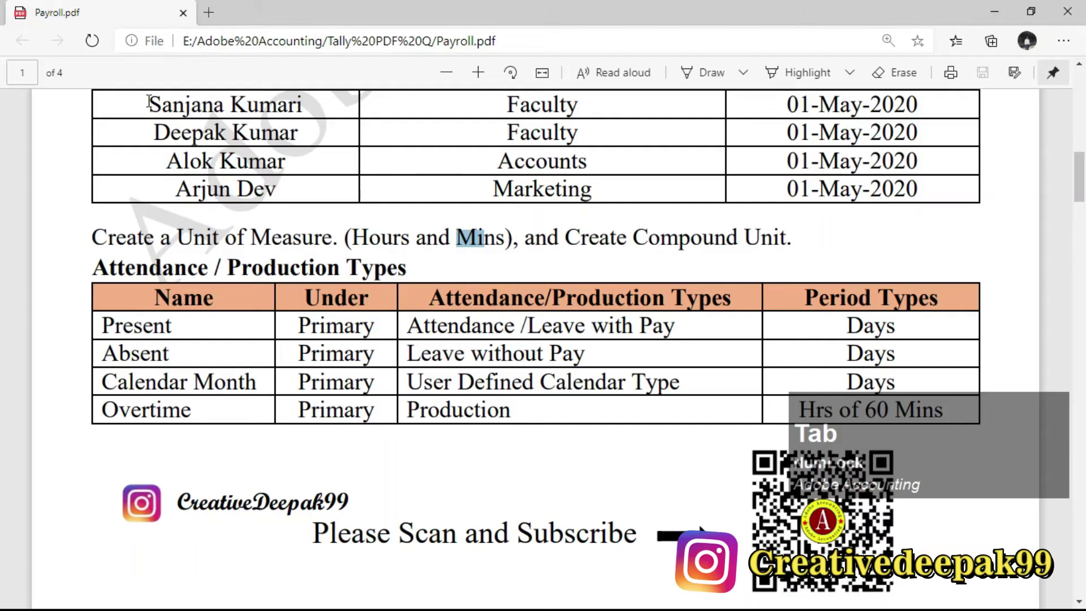
Read the Attendance / Production Types table in Payroll.pdf before returning to Tally.
drag(82, 267, 395, 271)
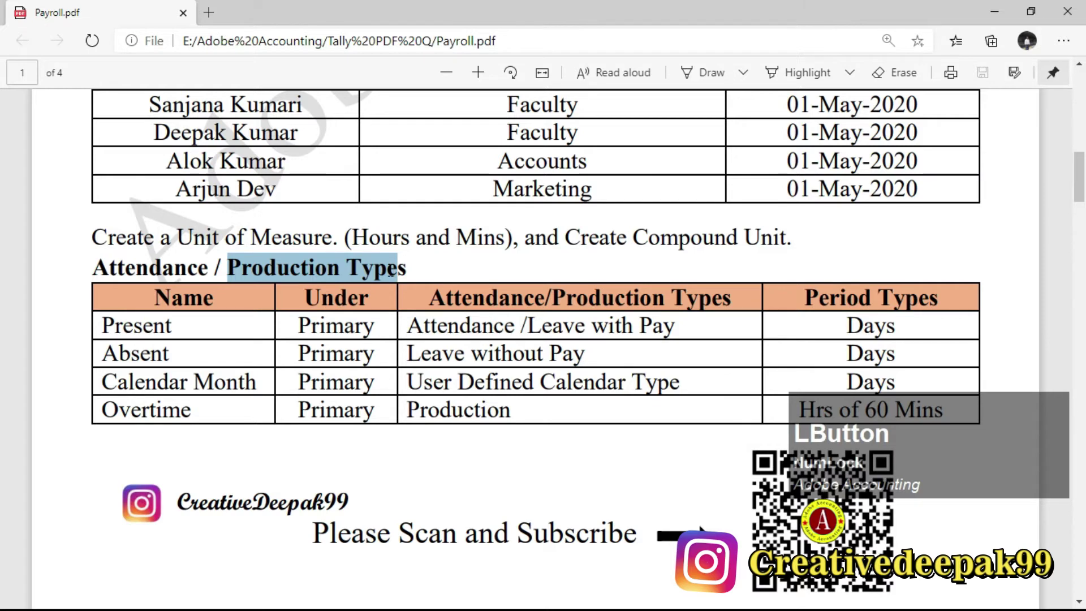
click(418, 277)
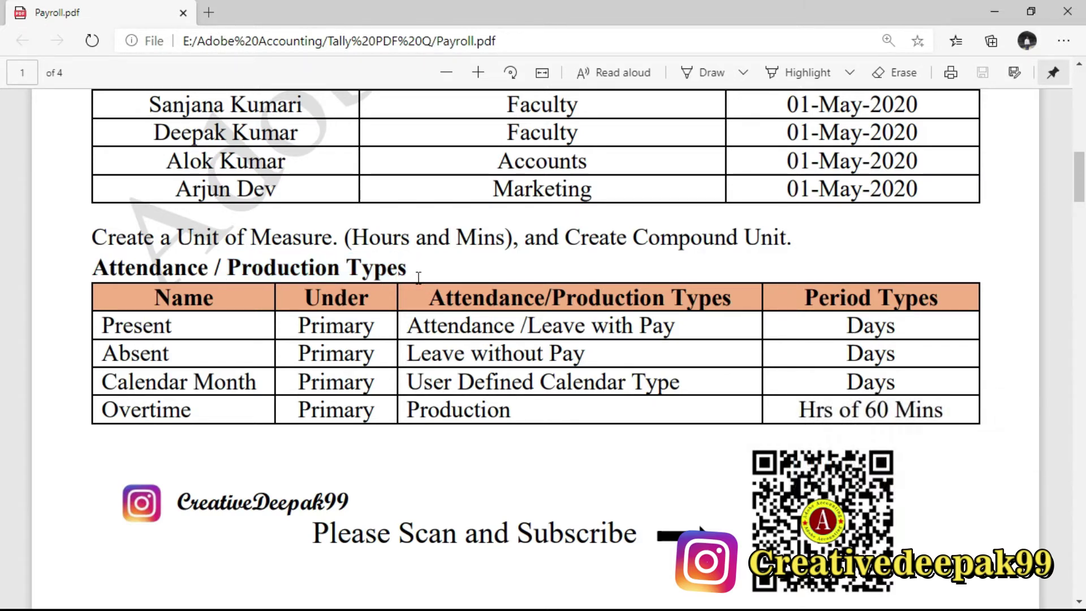
drag(401, 273, 414, 275)
click(413, 273)
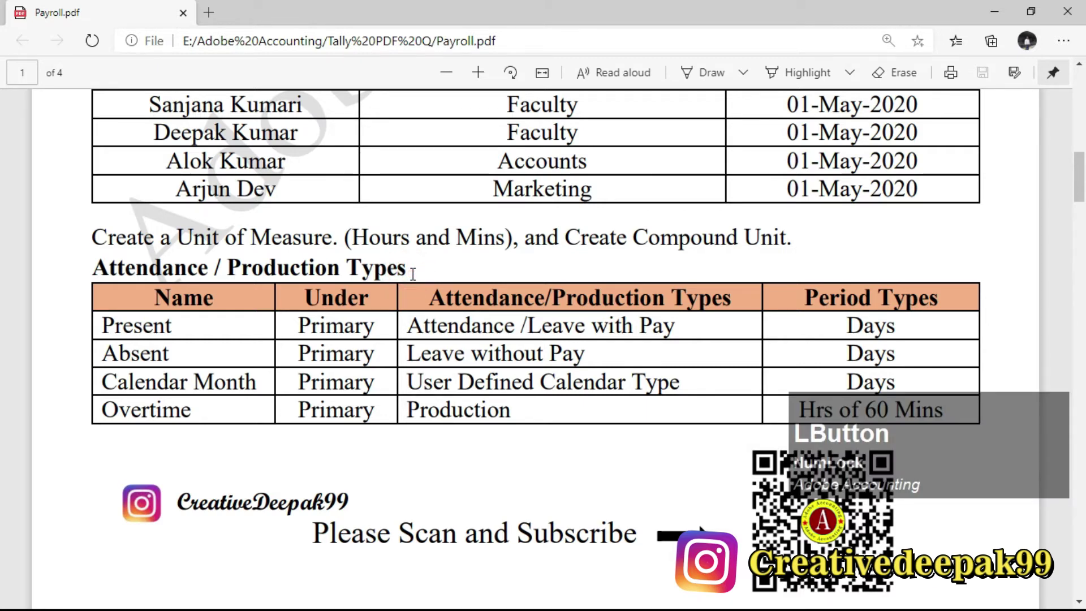
drag(229, 266, 407, 271)
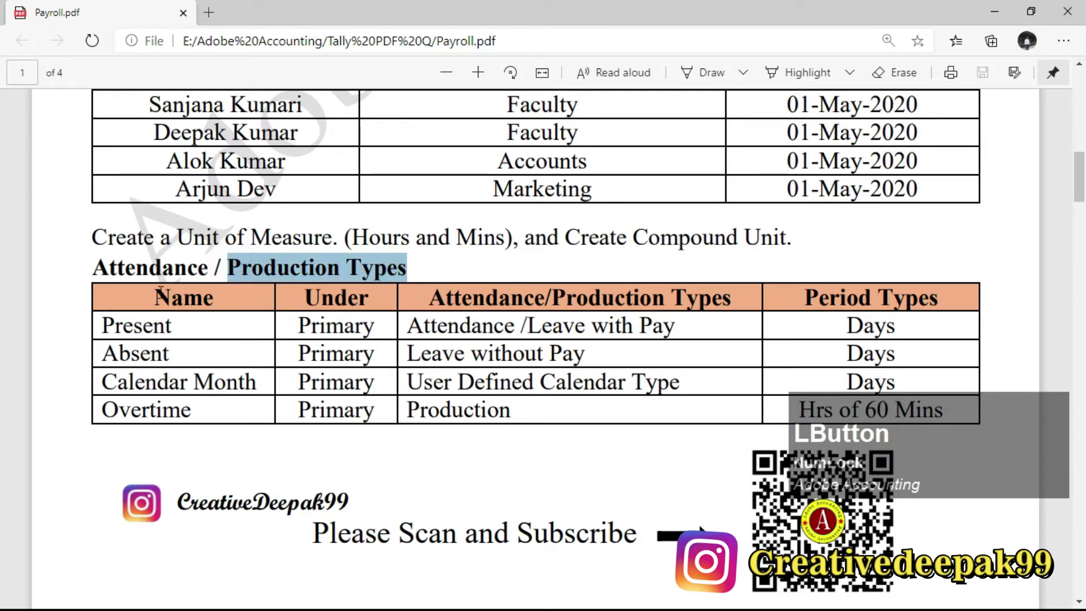
drag(95, 266, 159, 293)
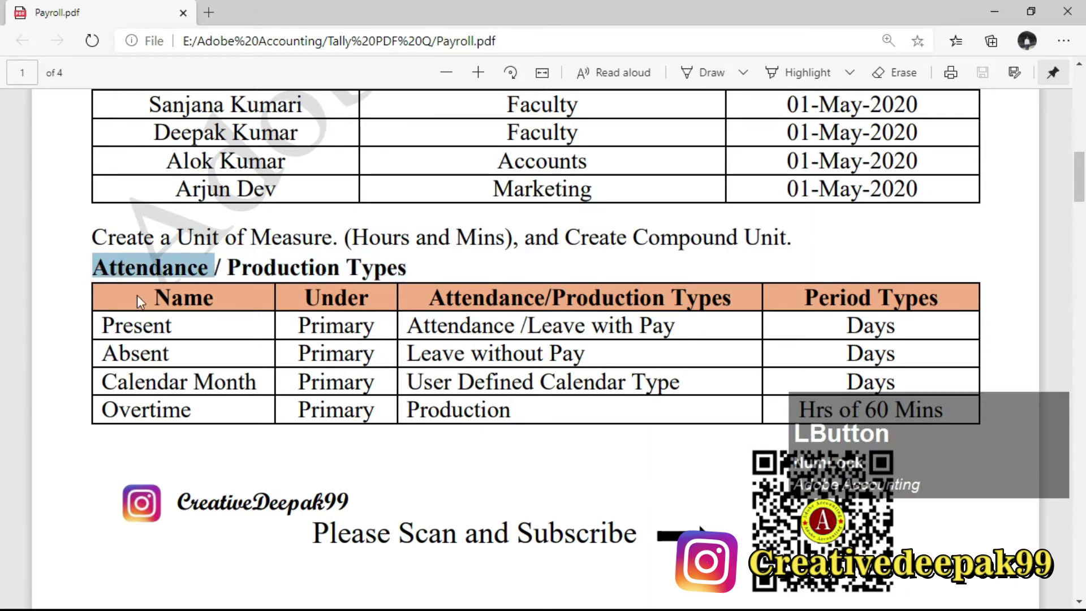
key(alt+Tab)
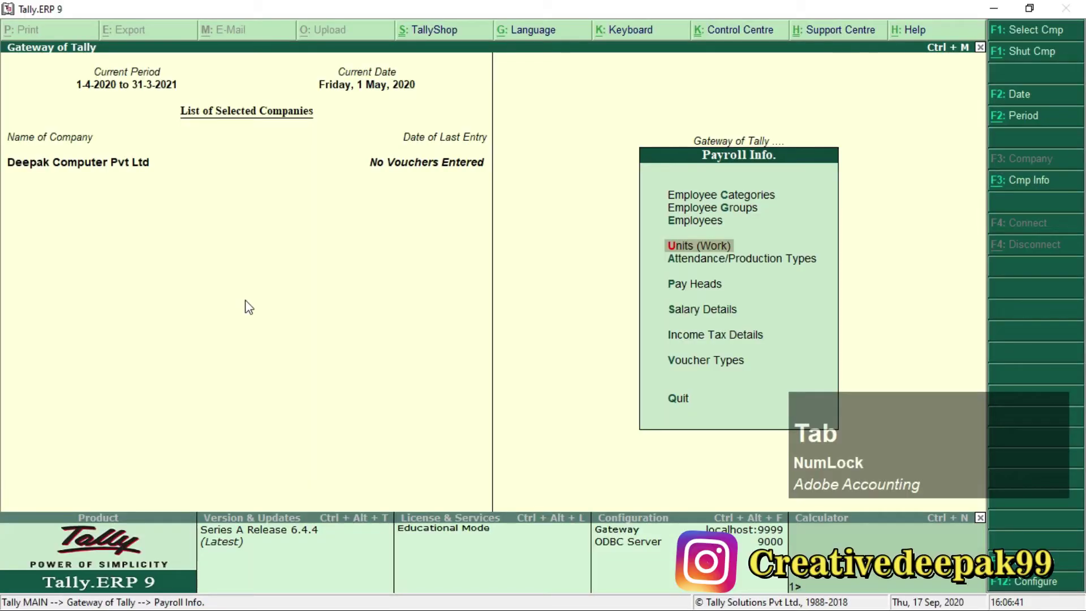
Open a new Attendance/Production Type Creation form from Payroll Info.
key(Down)
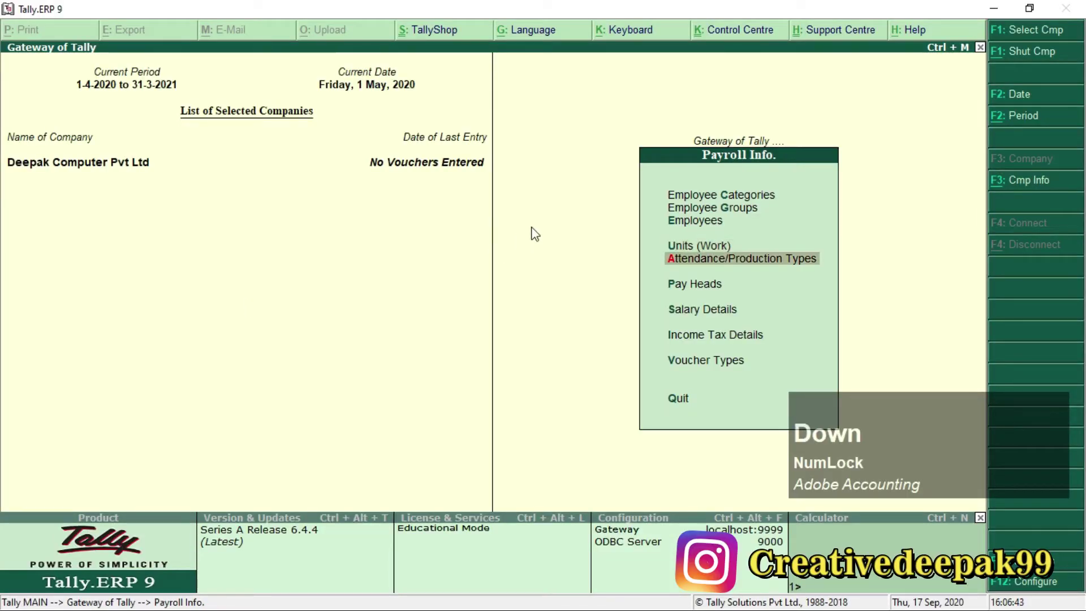
key(ctrl+2)
drag(659, 247, 828, 274)
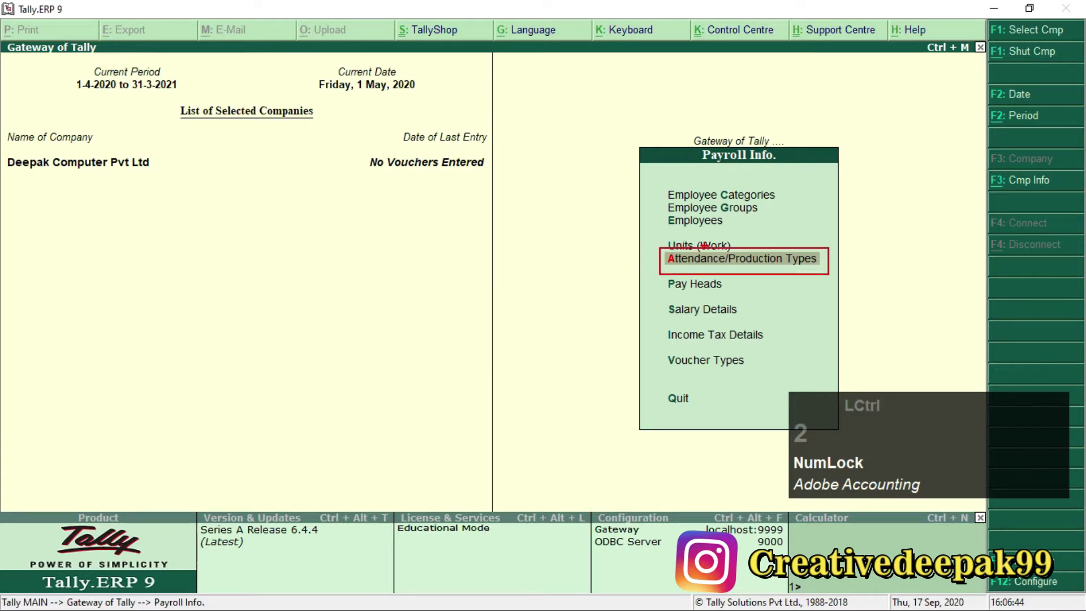
scroll(704, 245, up, 2)
scroll(624, 253, down, 1)
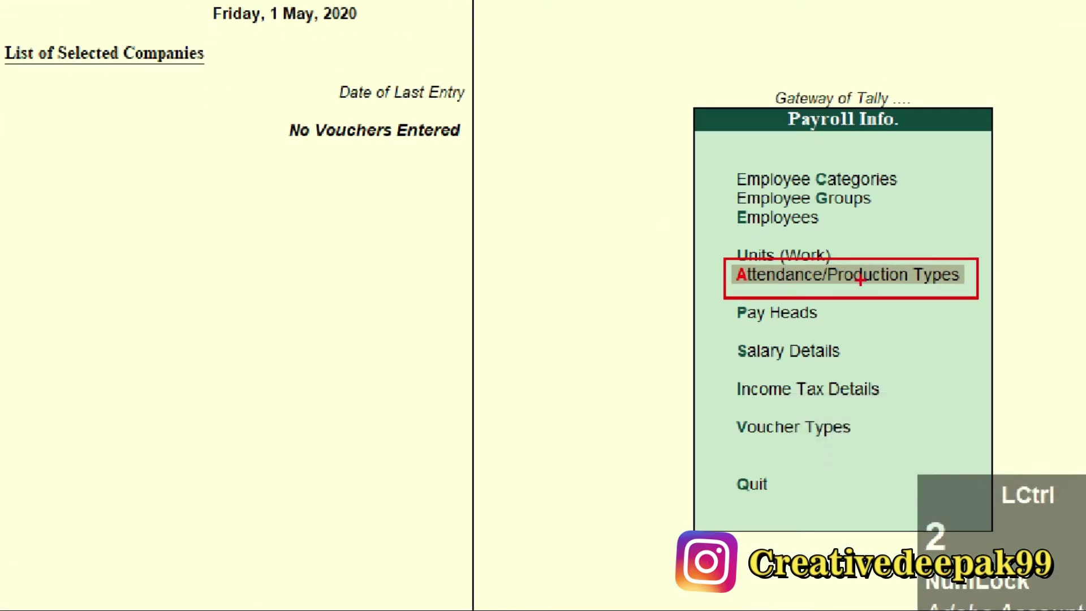
scroll(526, 226, up, 1)
scroll(531, 226, down, 1)
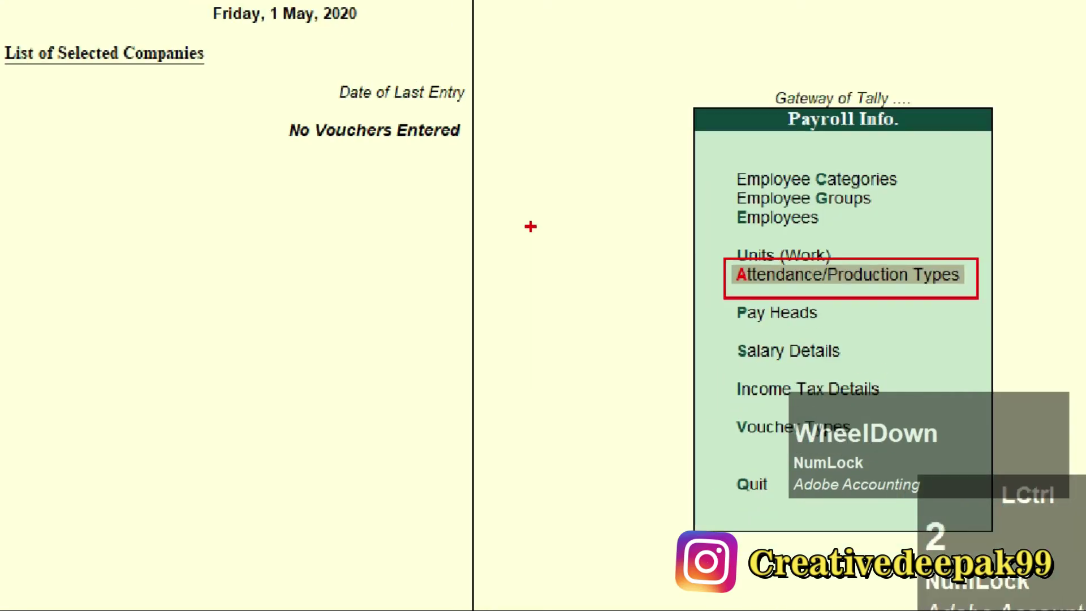
key(Escape)
key(KP_Enter)
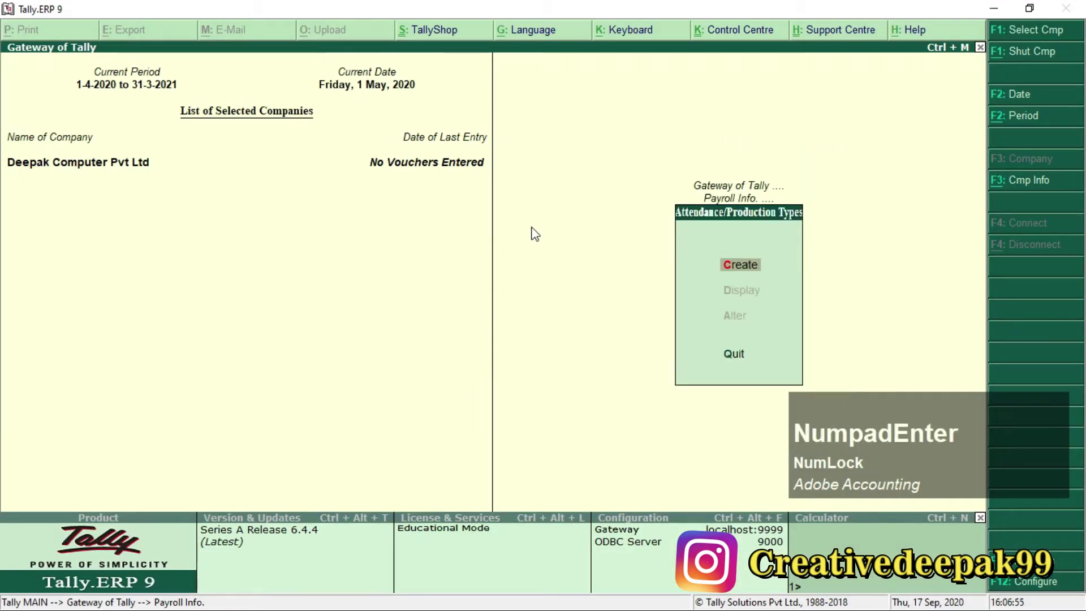
key(KP_Enter)
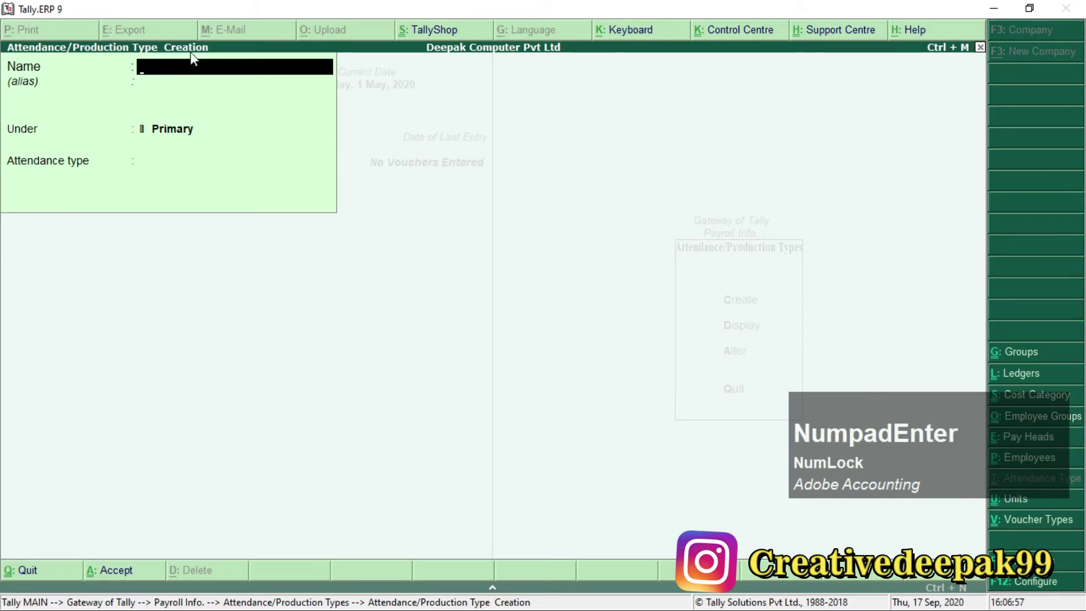
key(alt+Tab)
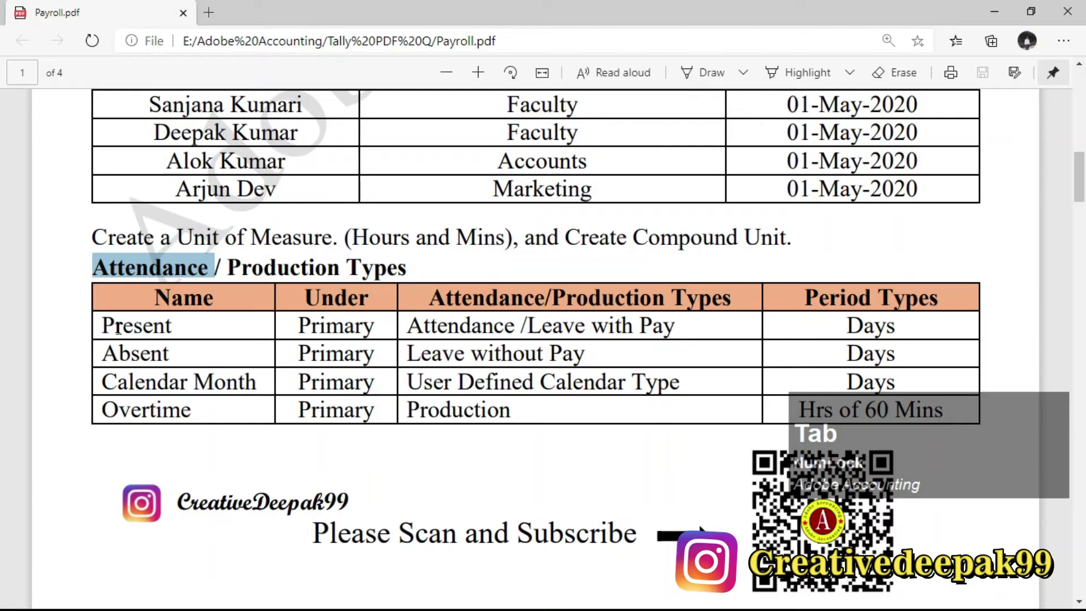
Name the new attendance type Present, after checking its Primary row in the task sheet.
click(100, 326)
drag(161, 338, 172, 334)
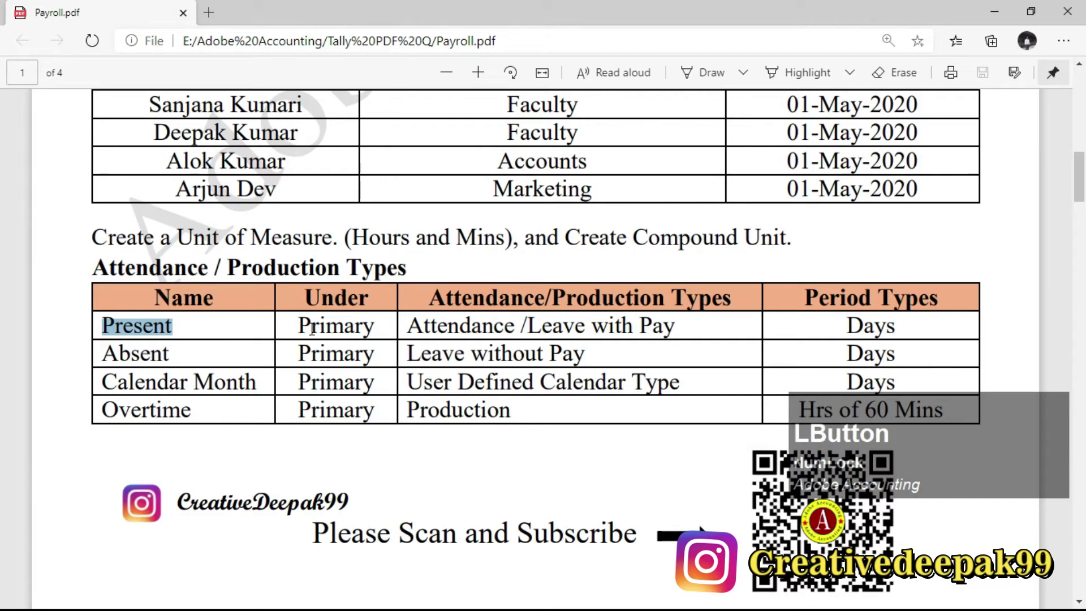
drag(296, 328, 345, 327)
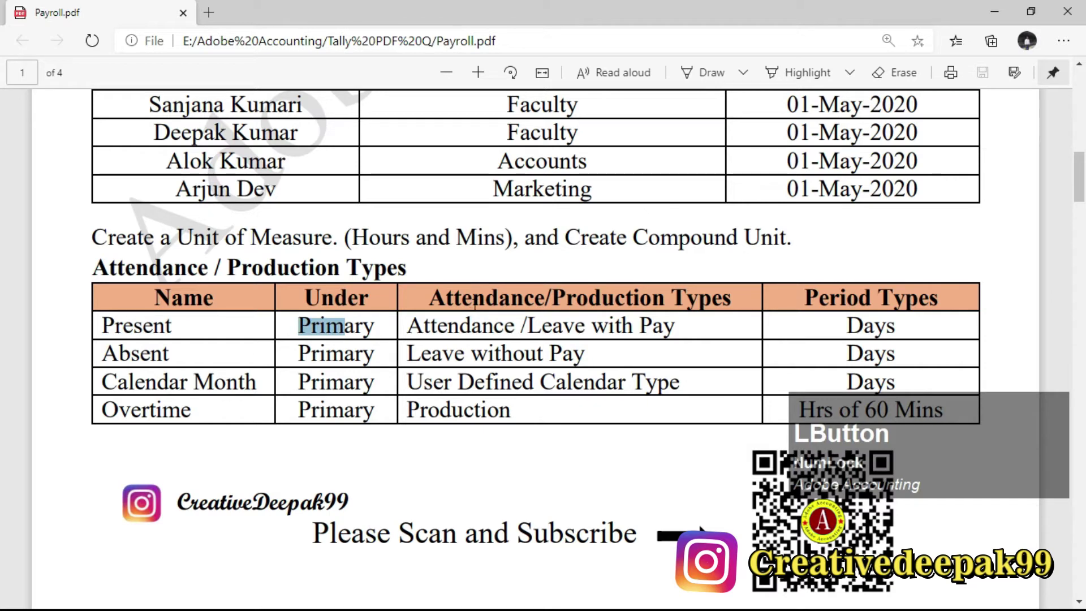
drag(102, 334, 184, 333)
drag(296, 329, 345, 327)
double_click(421, 331)
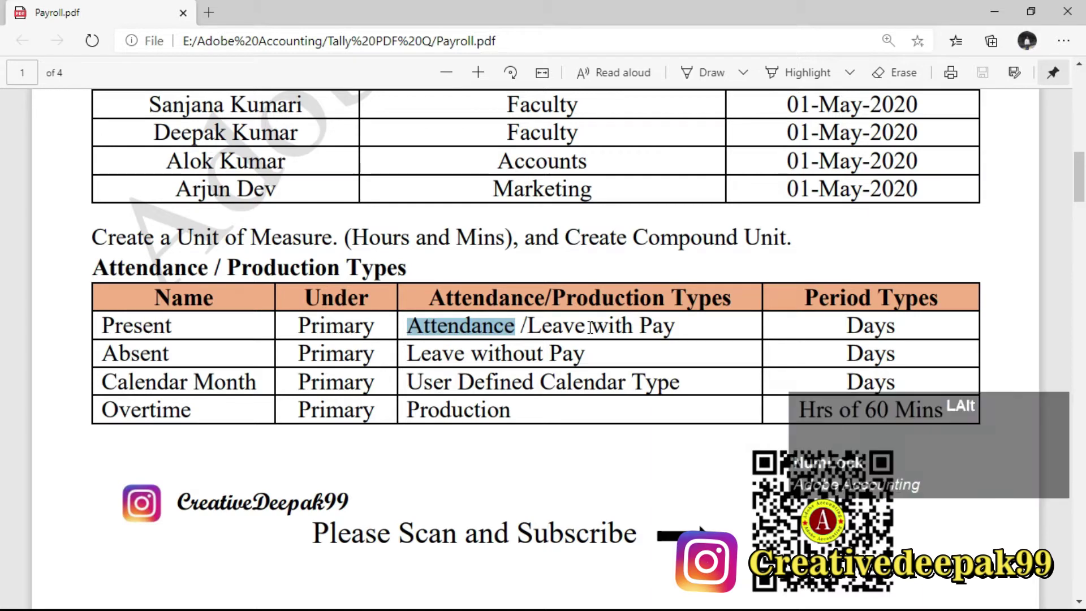
key(alt+Tab)
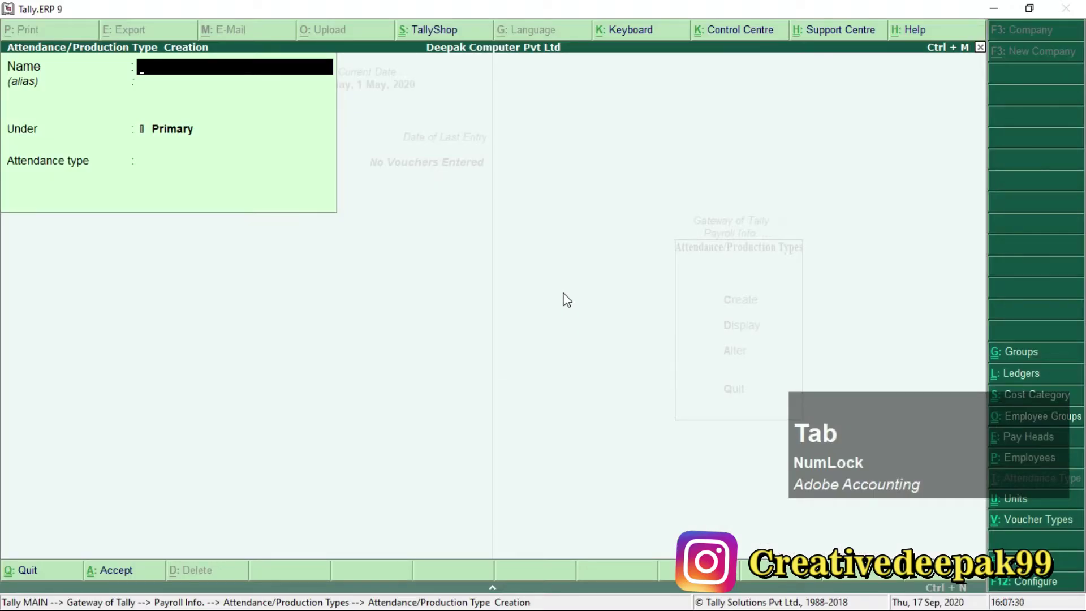
text(Prese)
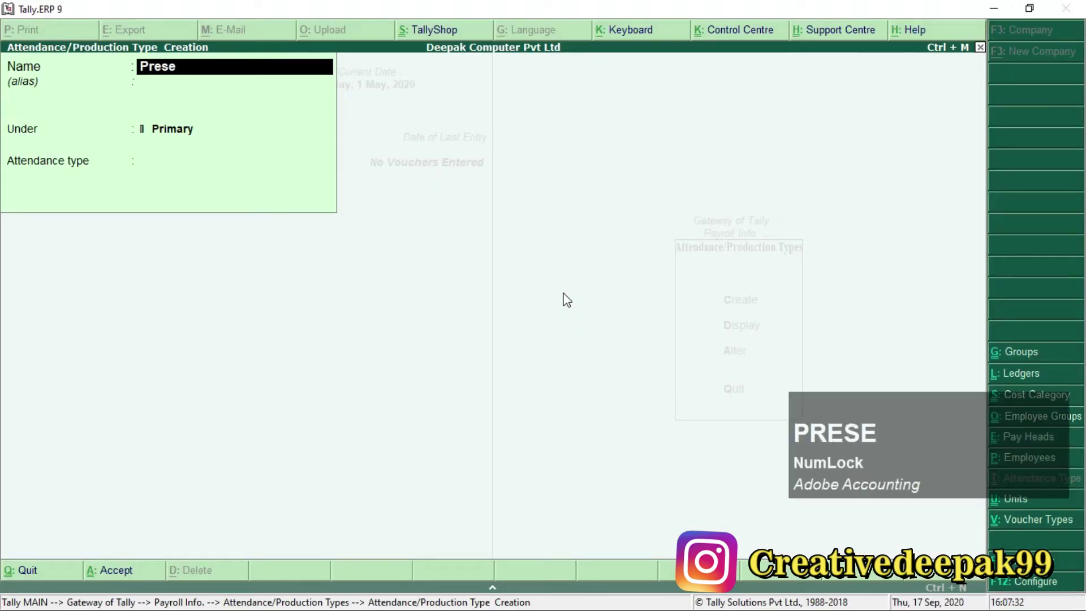
text(nt)
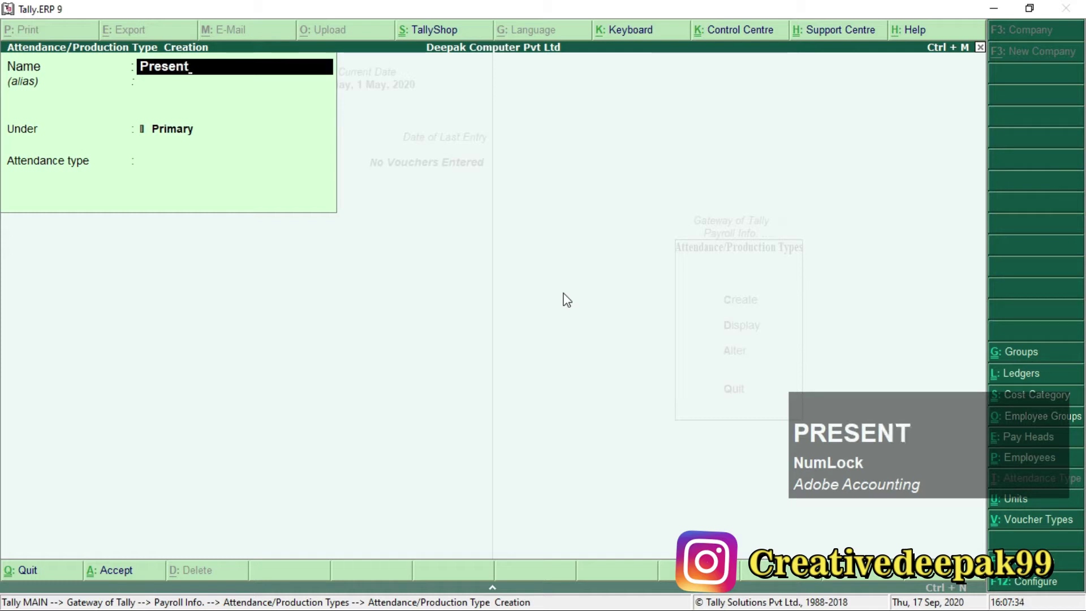
key(Return)
key(Return)
key(Return)
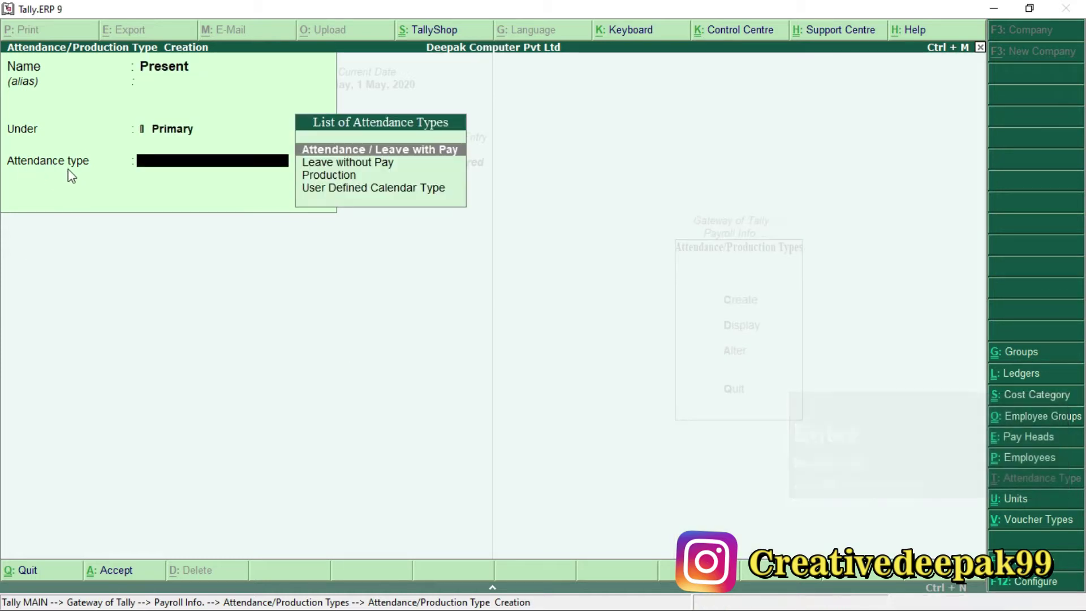
Set Present's type to Attendance / Leave with Pay in Days and save it.
key(alt+Tab)
drag(451, 299, 697, 301)
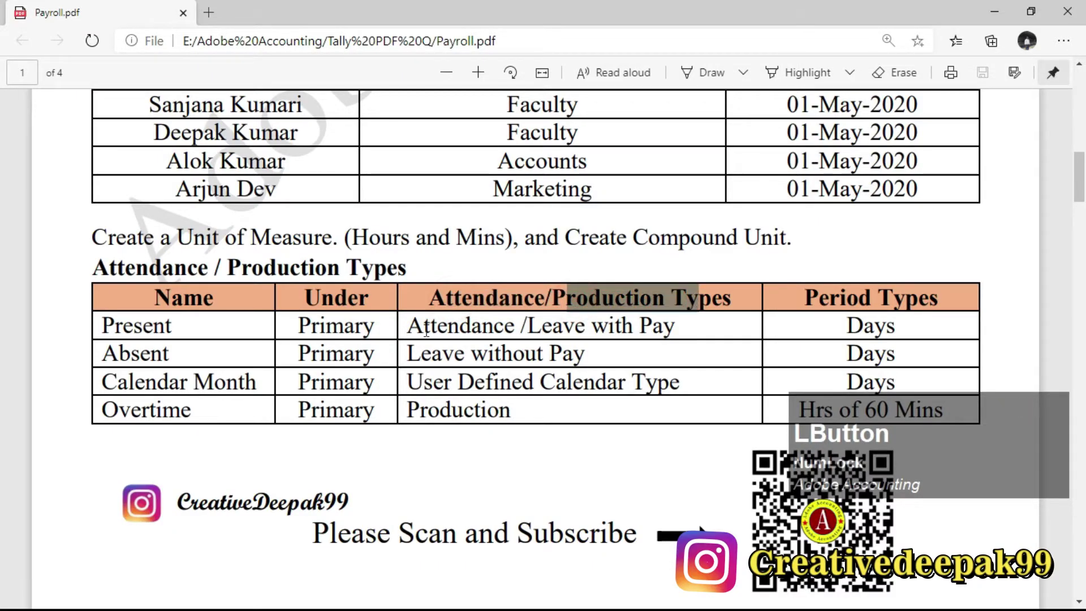
drag(407, 327, 663, 330)
click(195, 322)
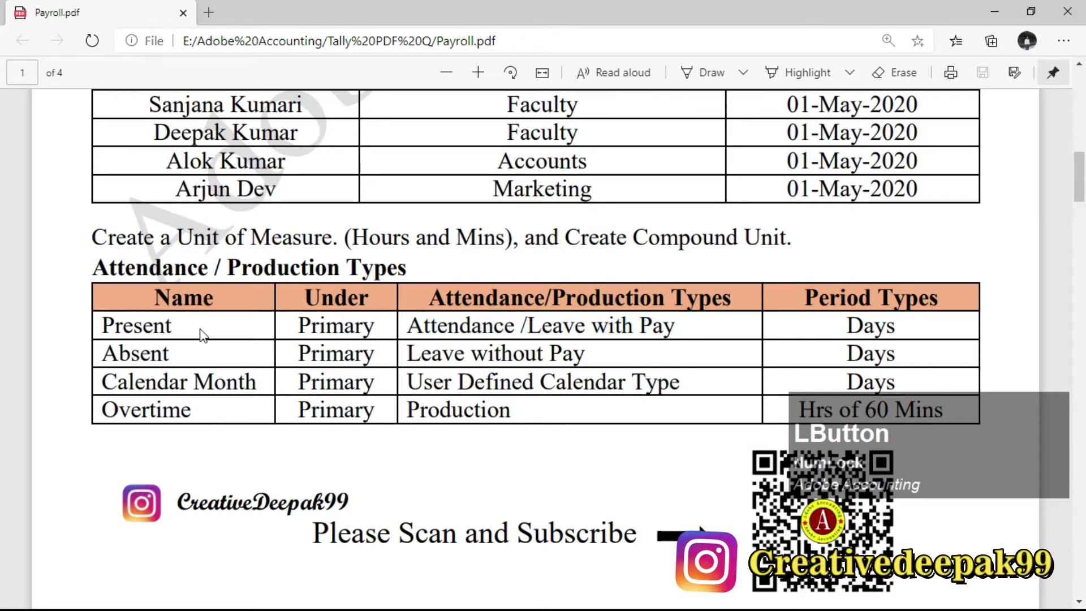
drag(531, 327, 653, 331)
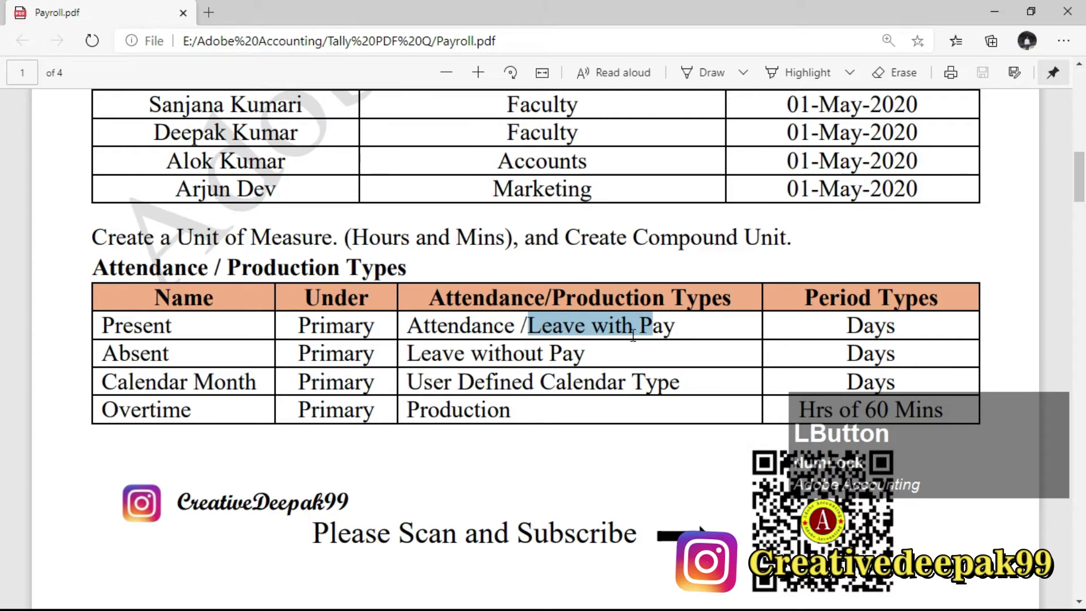
key(alt+Tab)
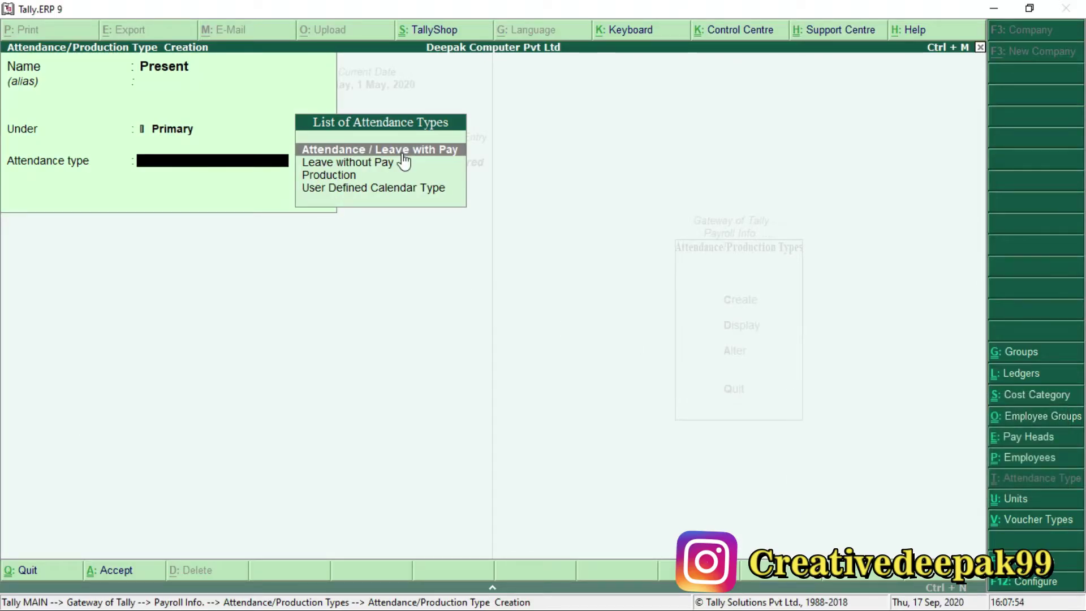
key(Return)
key(Return)
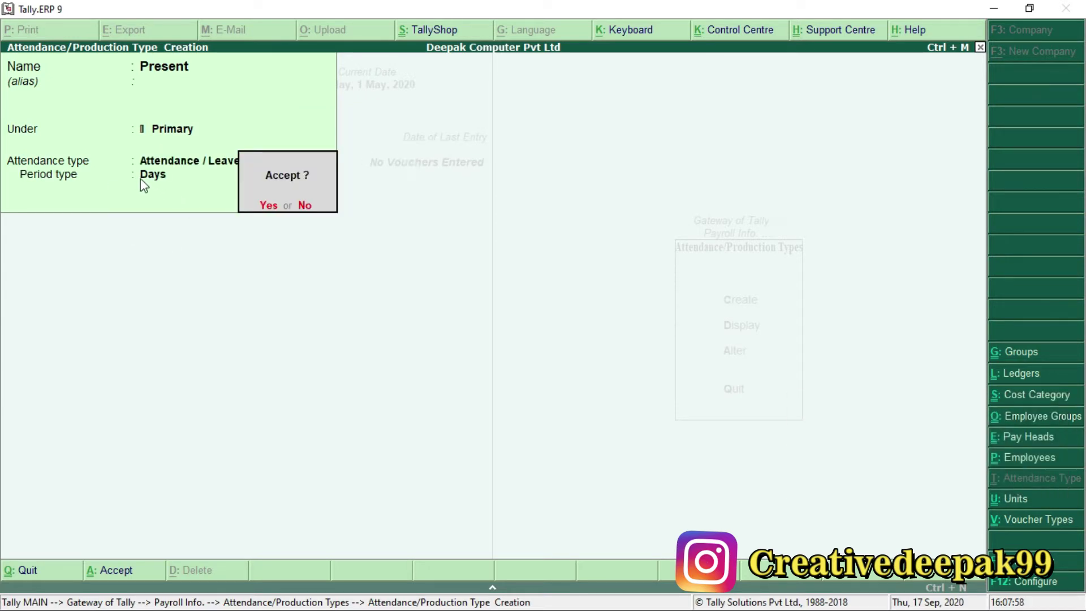
key(Return)
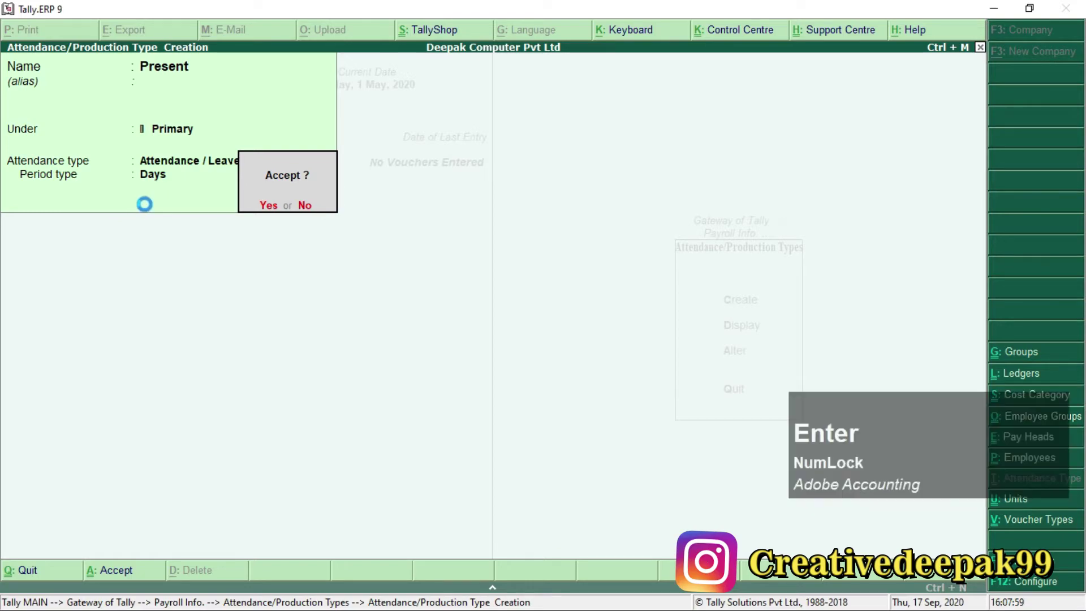
key(alt+Tab)
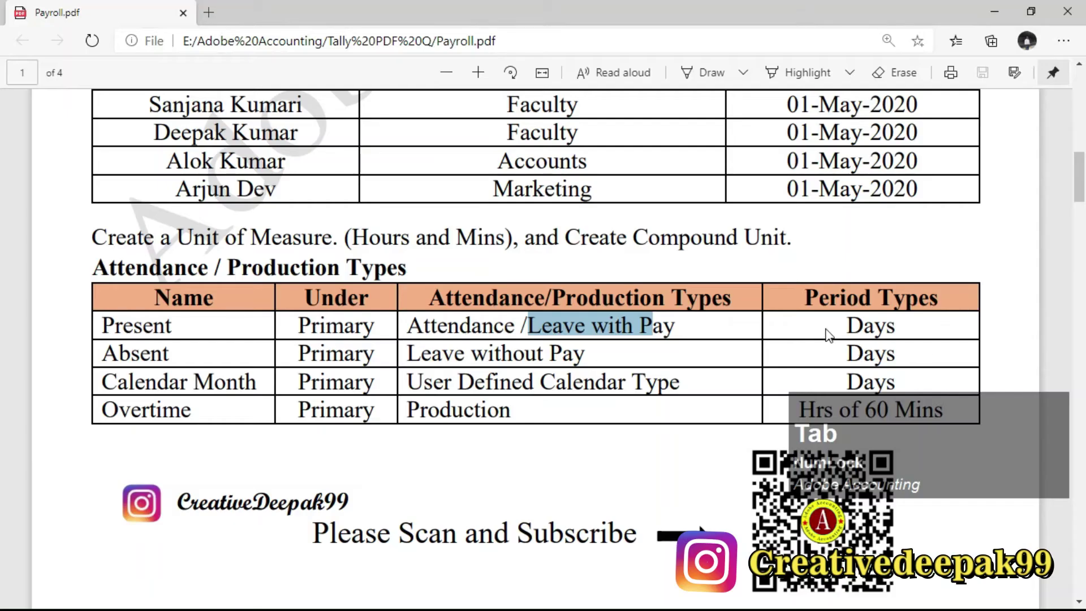
Enter Absent as the next attendance type name after reviewing the task sheet rows.
drag(845, 326, 898, 330)
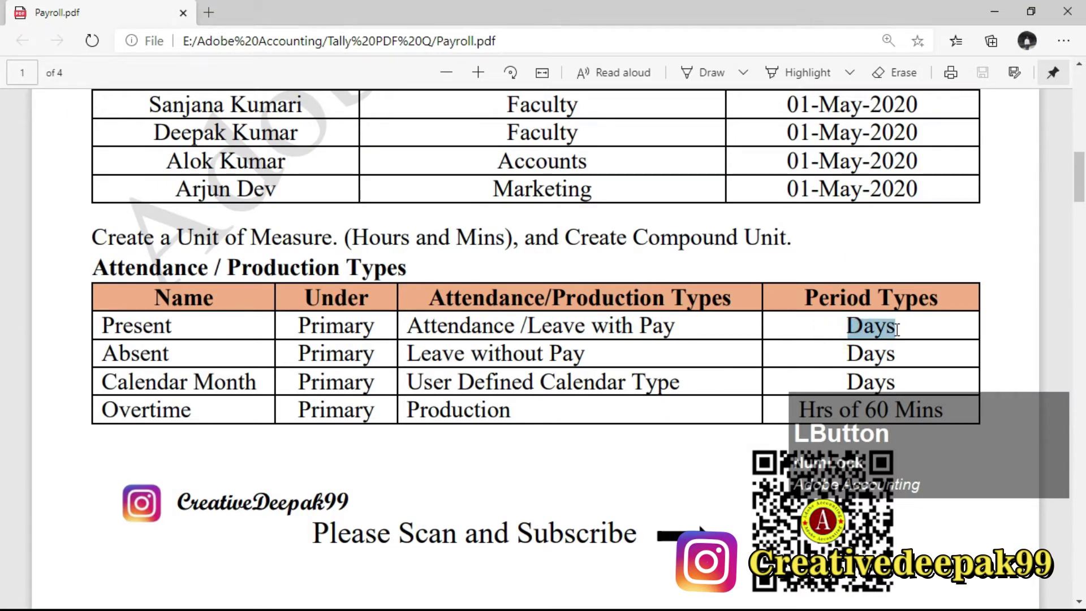
scroll(898, 330, down, 2)
click(848, 276)
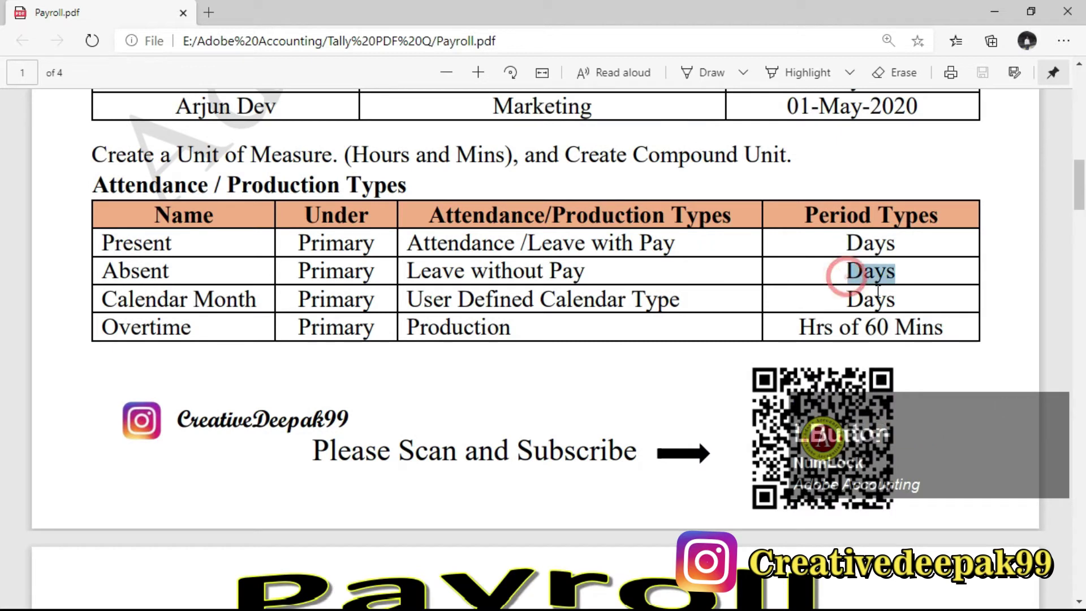
drag(802, 326, 936, 326)
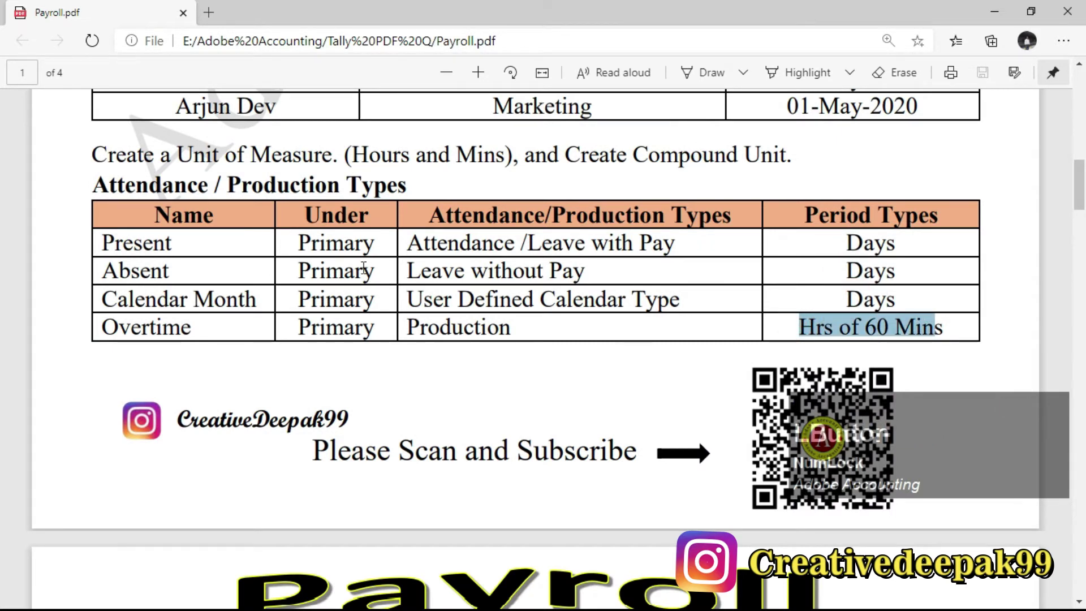
drag(85, 270, 204, 288)
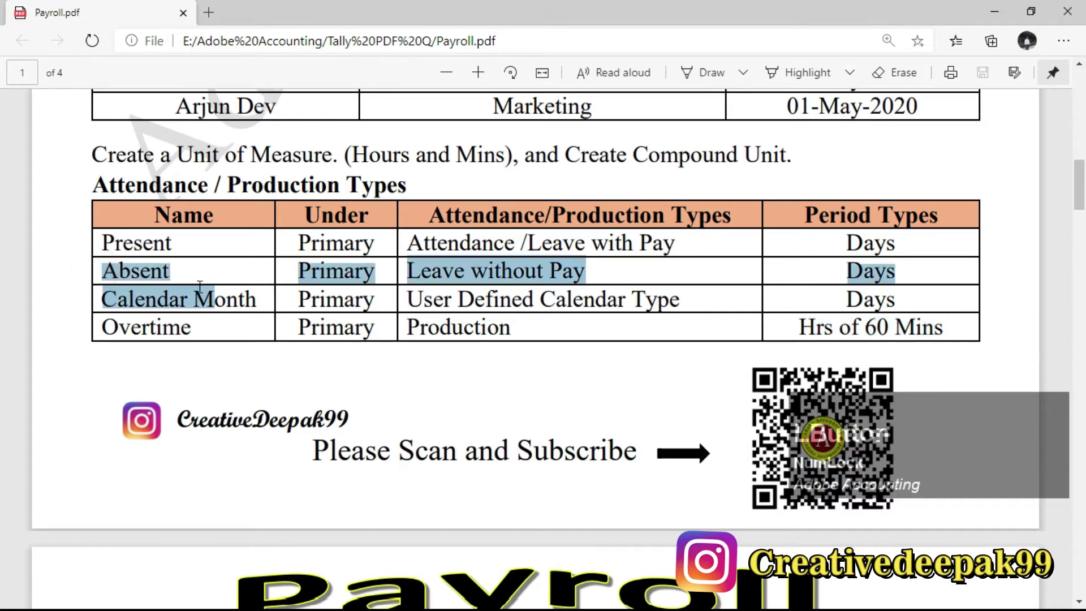
click(182, 277)
key(alt+Tab)
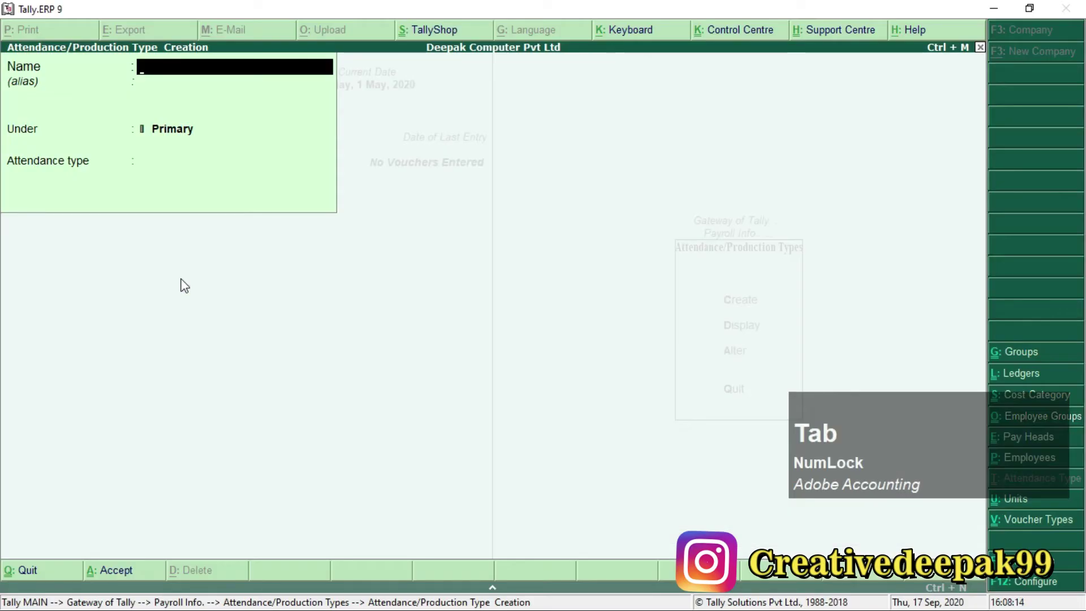
text(Abse)
text(nt)
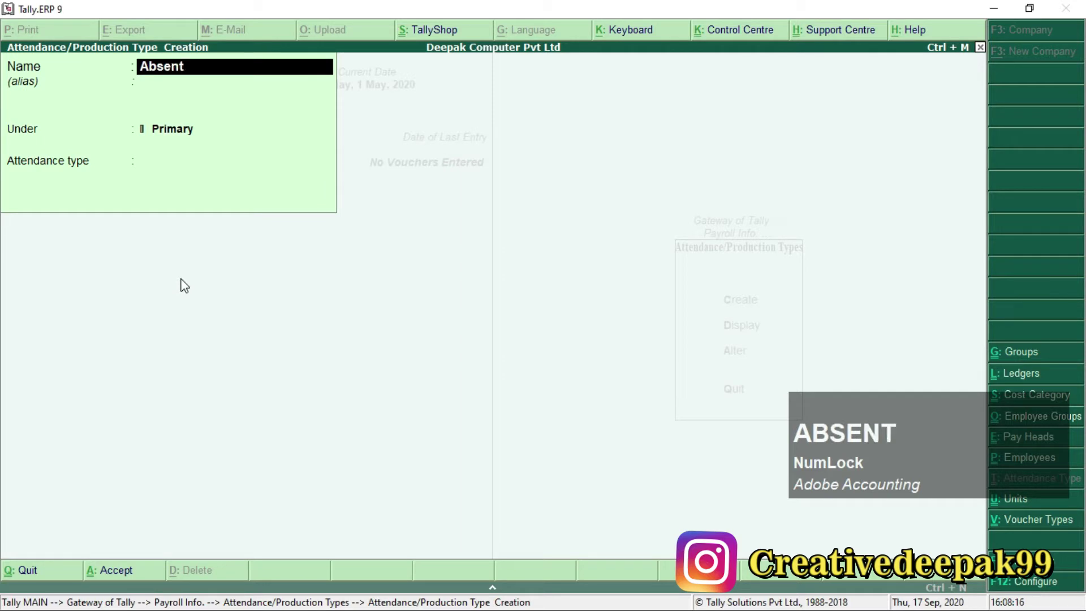
key(Return)
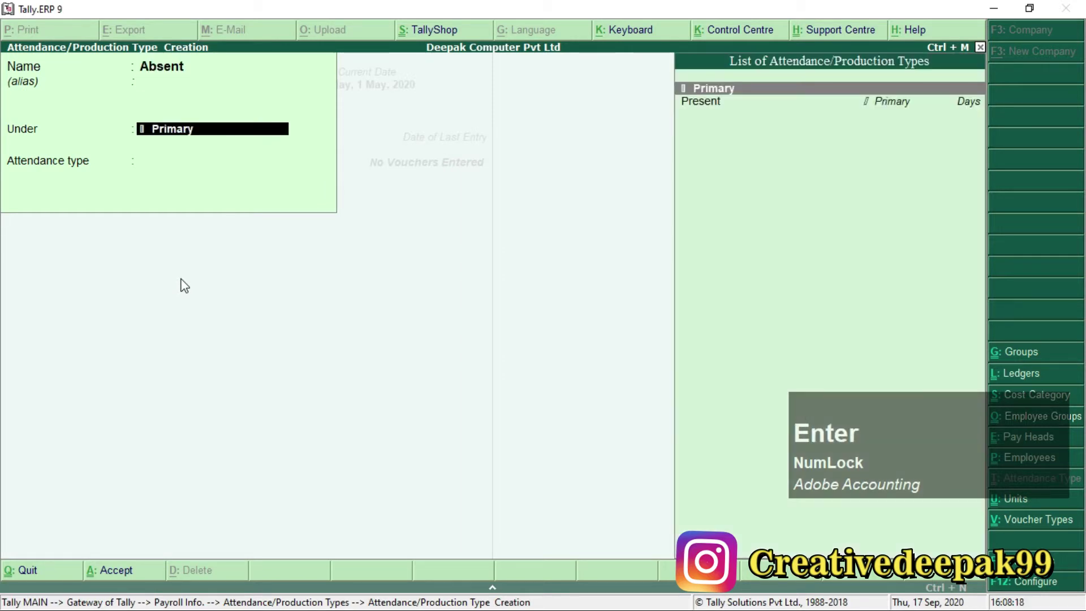
Keep Absent under Primary as Leave without Pay counted in Days.
key(Return)
key(Down)
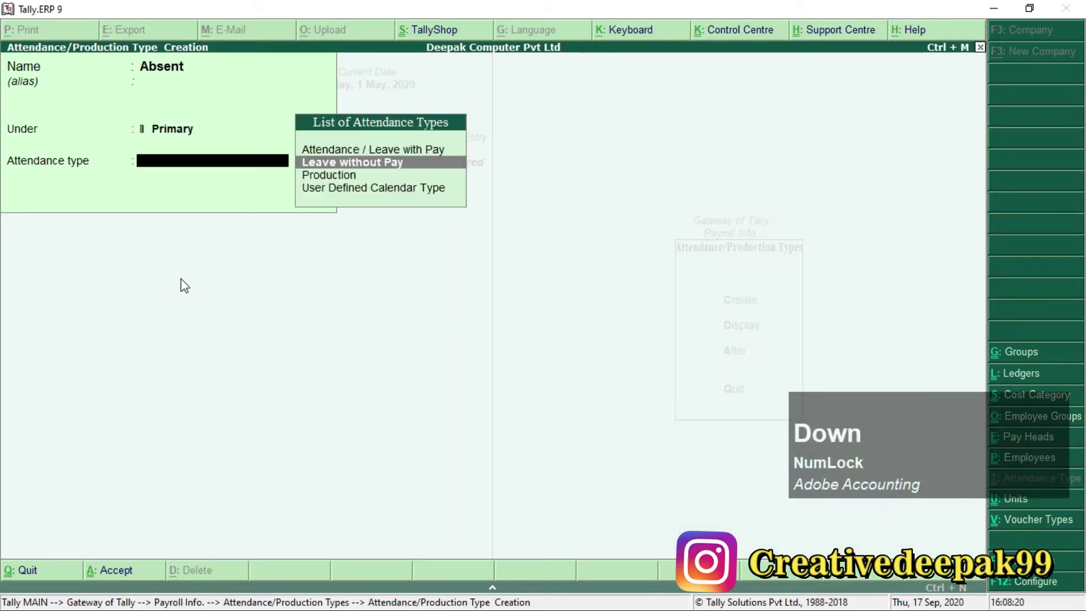
key(alt+Tab)
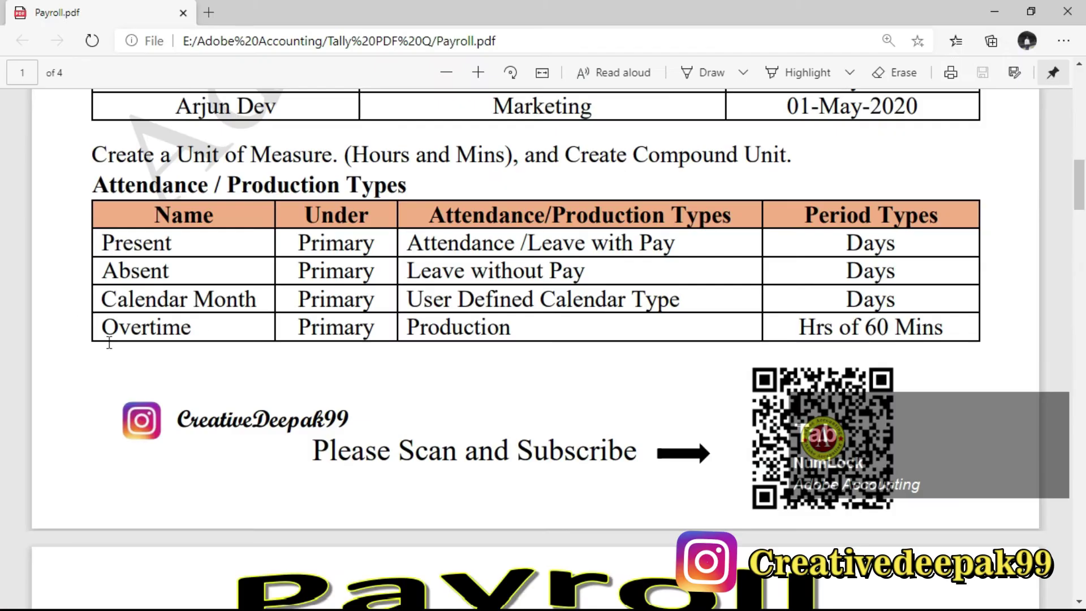
drag(406, 275, 586, 276)
click(587, 276)
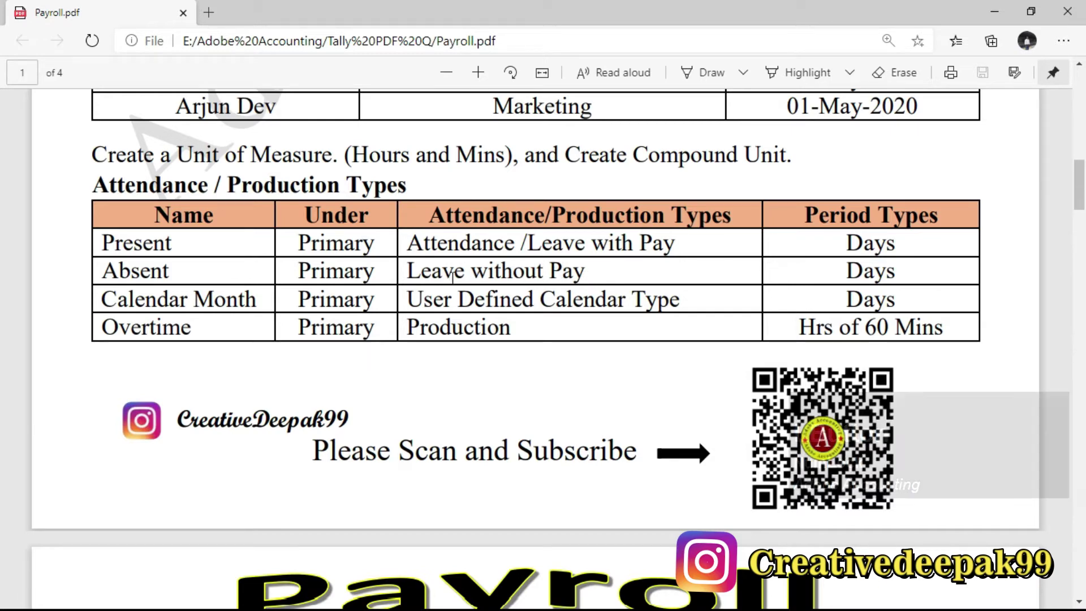
drag(395, 275, 591, 276)
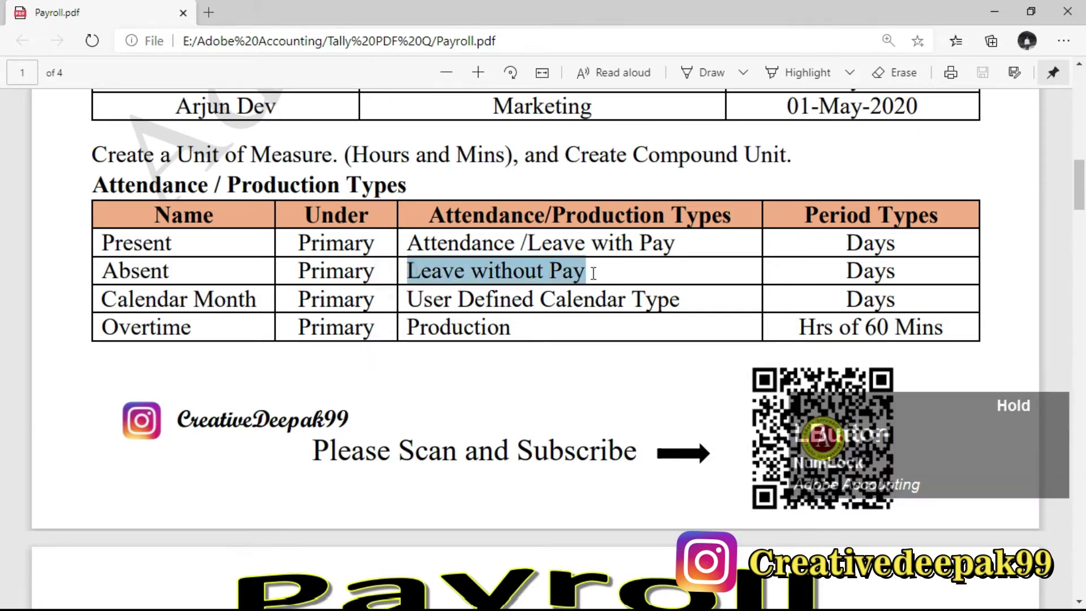
key(alt+Tab)
key(KP_Enter)
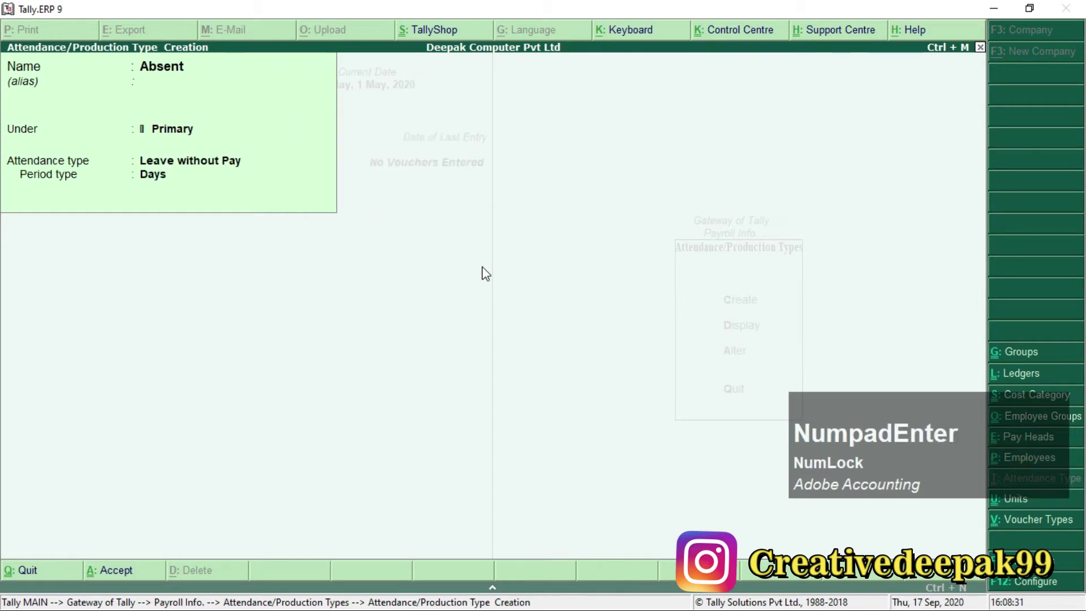
key(KP_Enter)
key(KP_Enter)
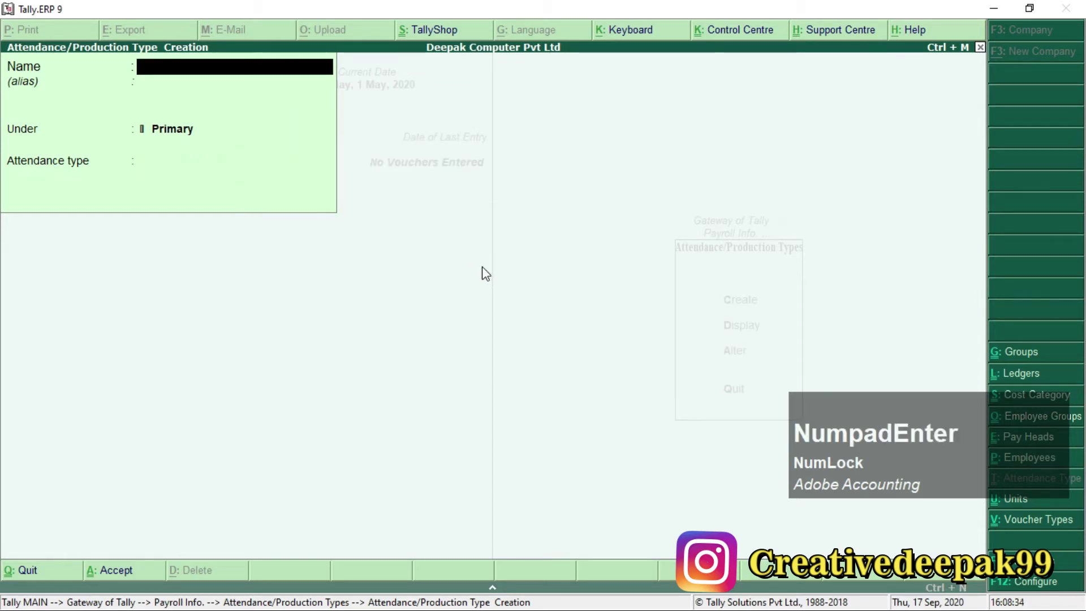
Enter the attendance type Calendar Month under Primary.
key(alt+Tab)
drag(100, 304, 253, 305)
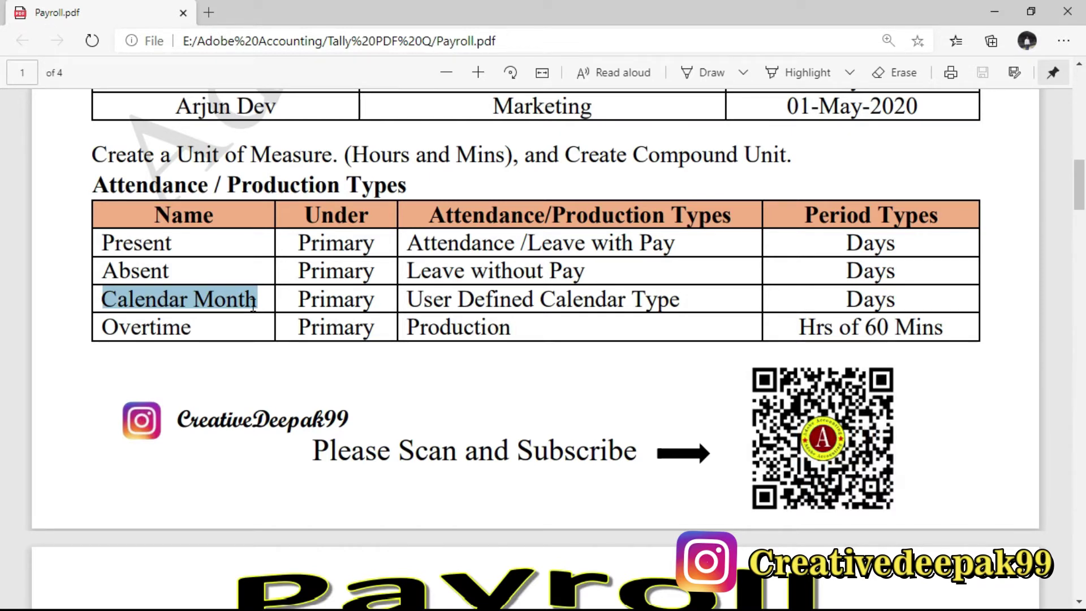
drag(257, 301, 247, 301)
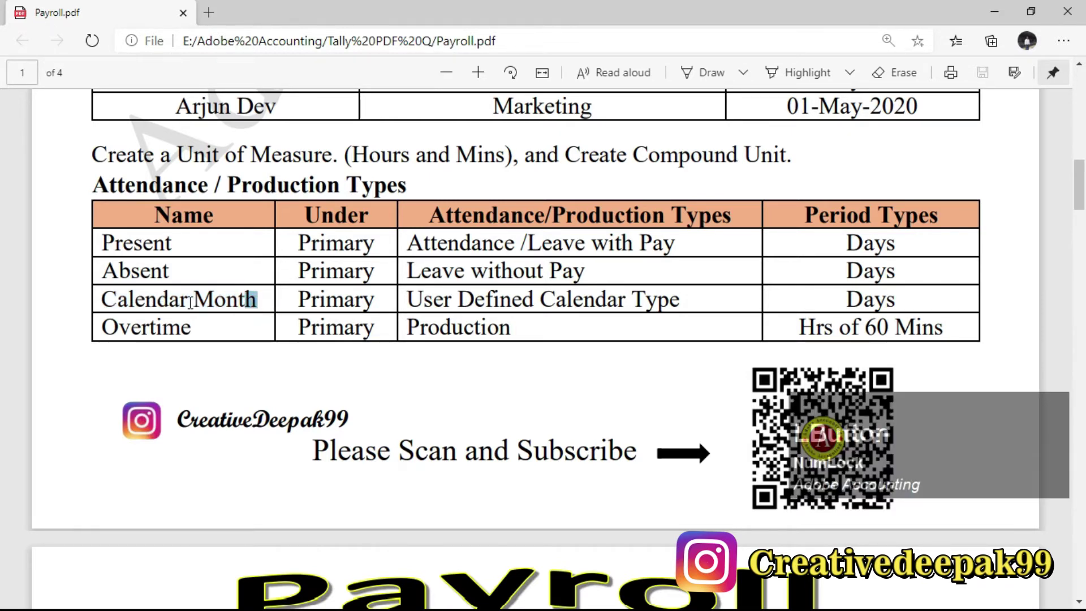
key(alt+Tab)
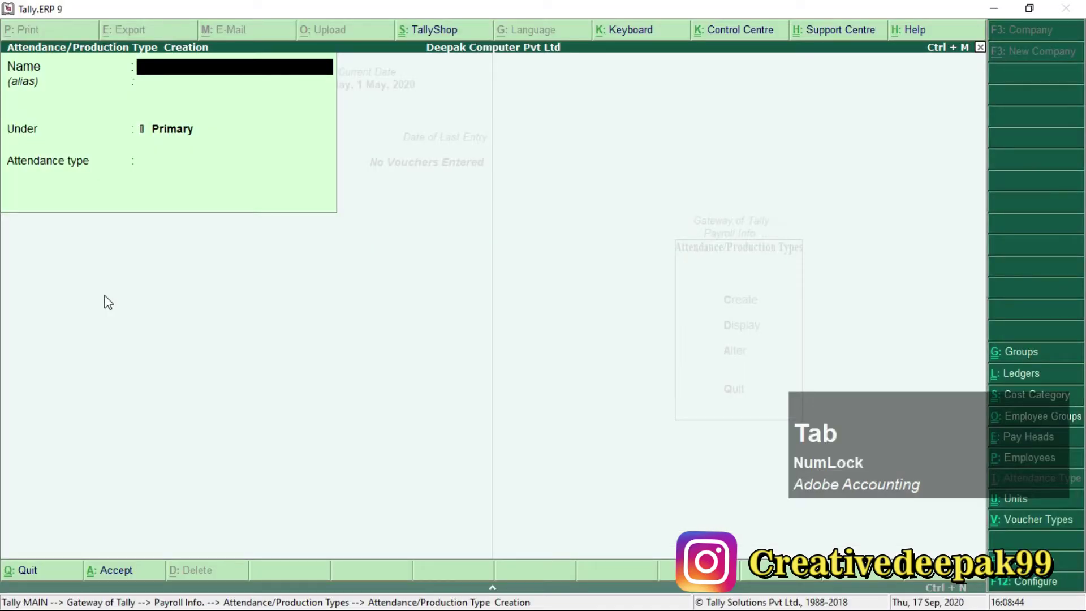
text(Calenda)
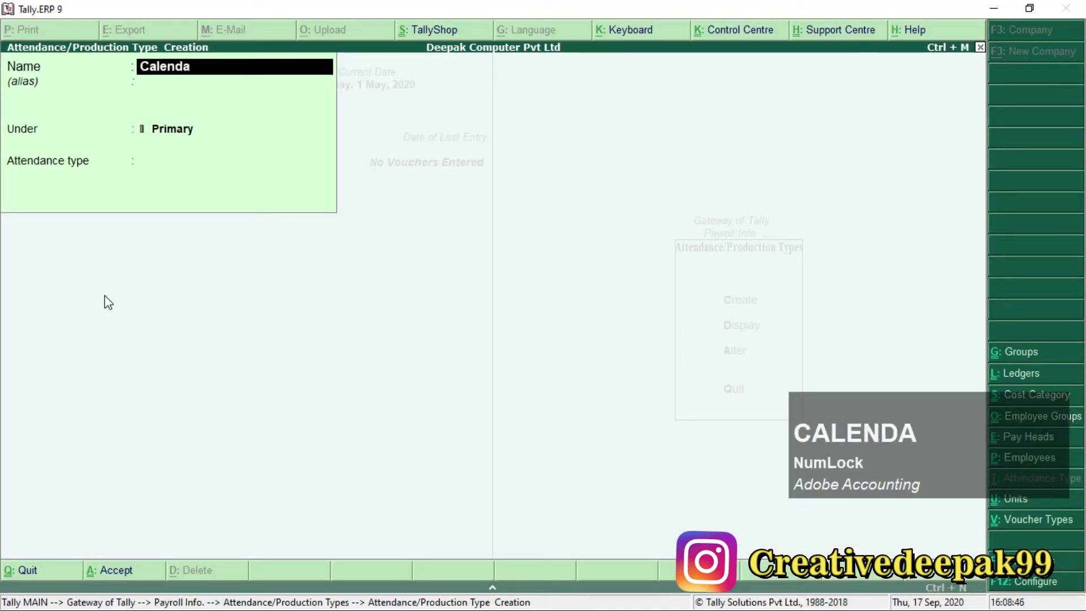
text(r Month)
key(Return)
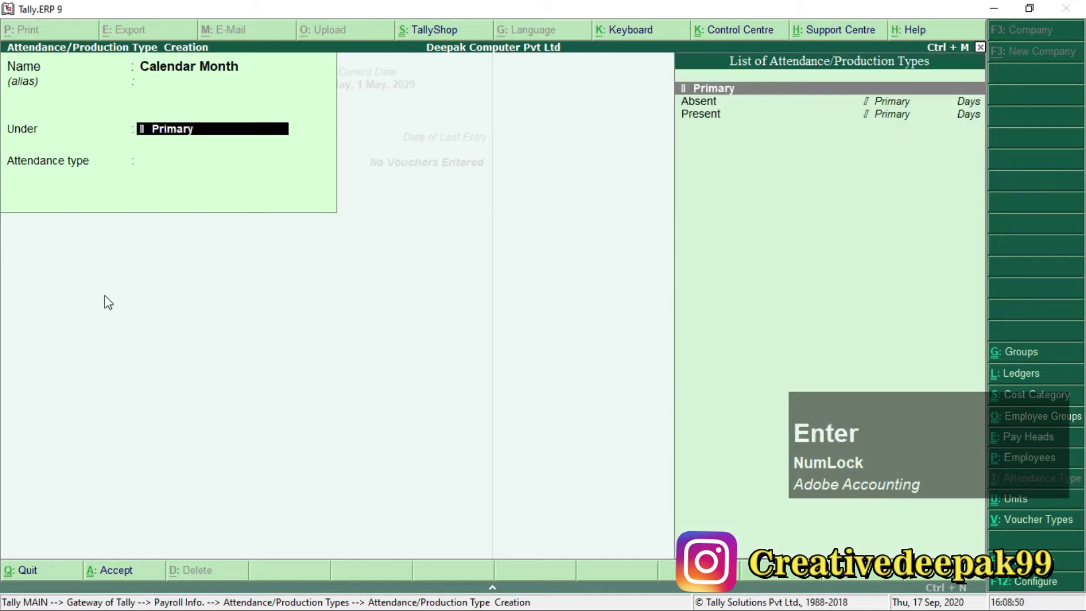
key(Return)
Make Calendar Month a User Defined Calendar Type in Days and save it.
key(Down)
key(Down)
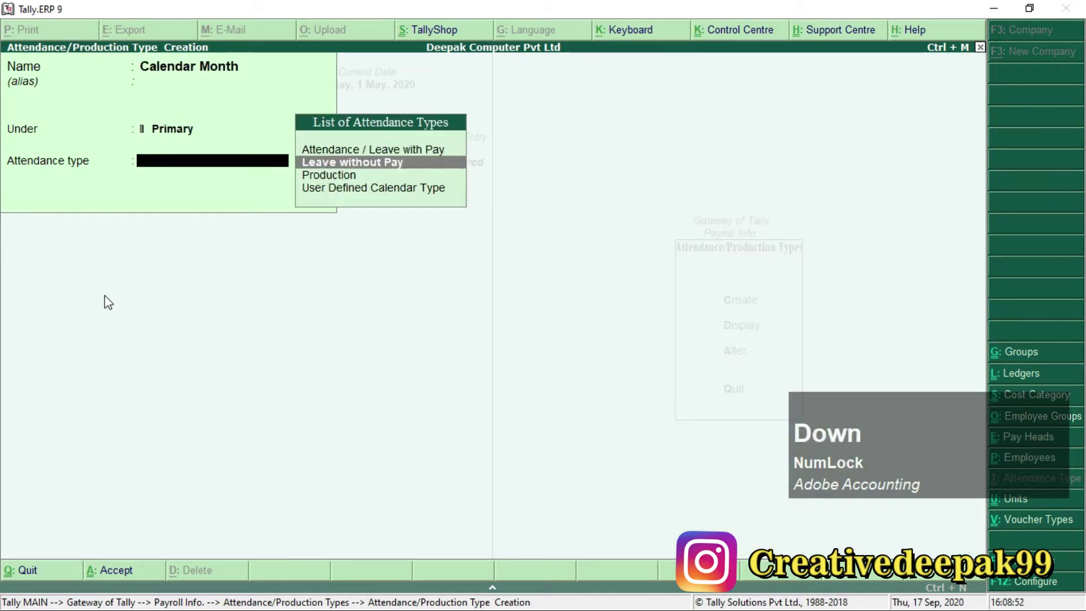
key(alt+Tab)
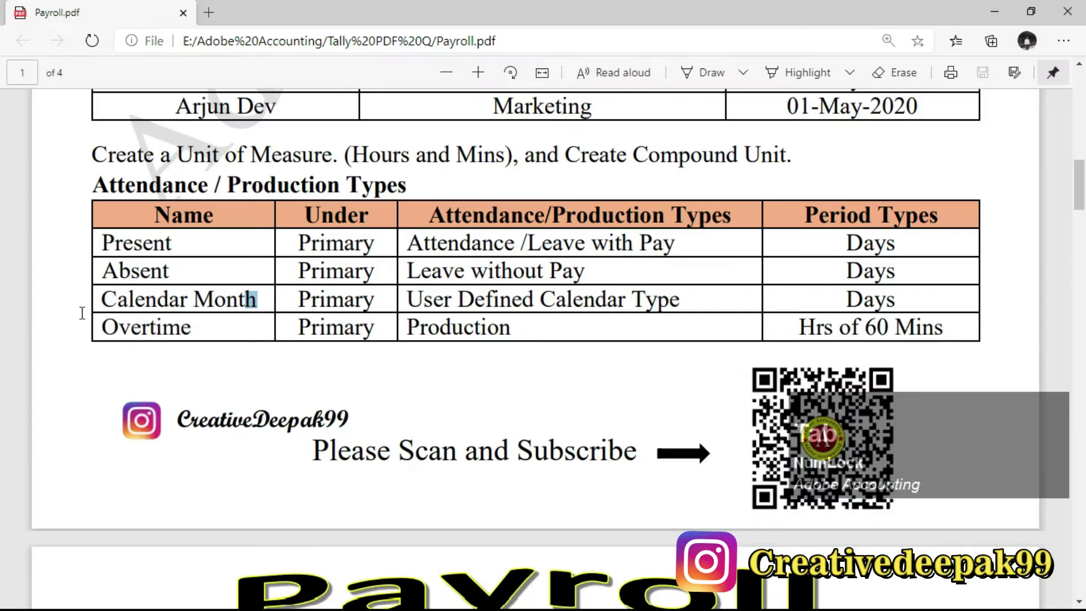
drag(408, 298, 679, 310)
key(alt+Tab)
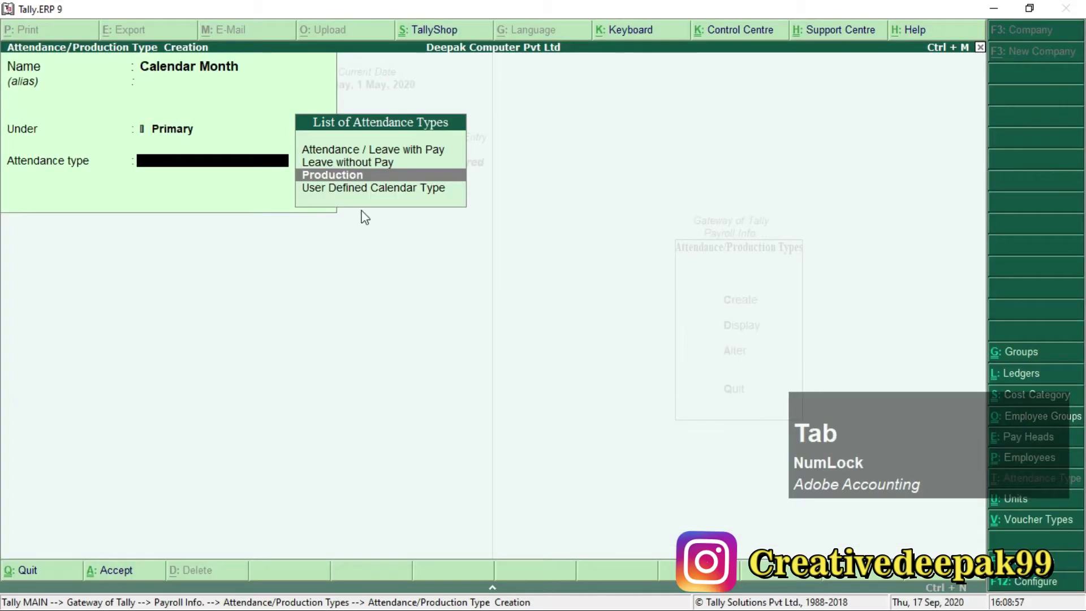
click(362, 190)
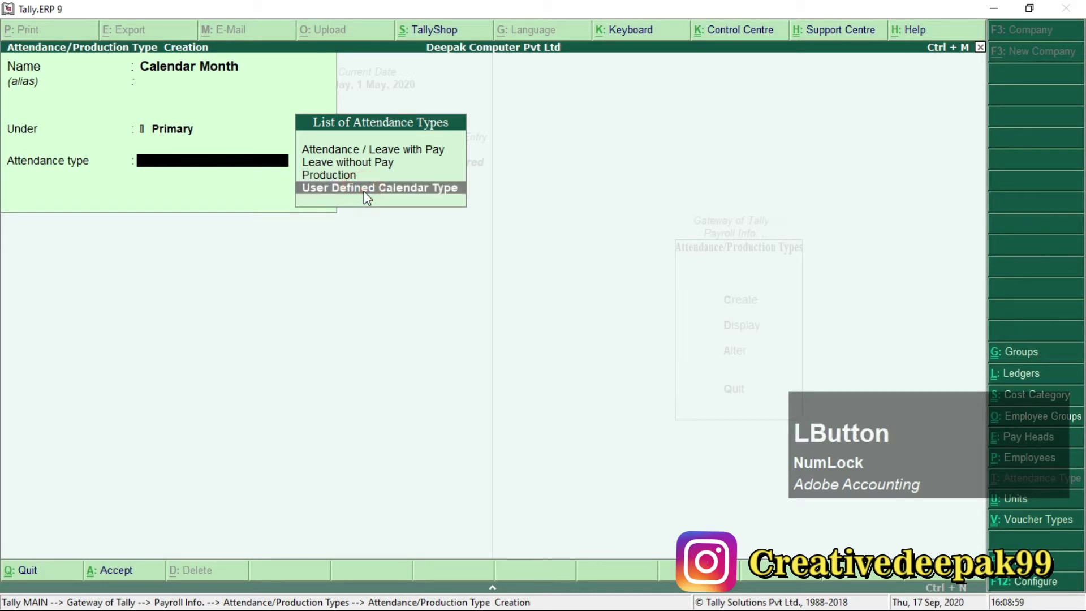
key(Return)
key(Return)
key(Return)
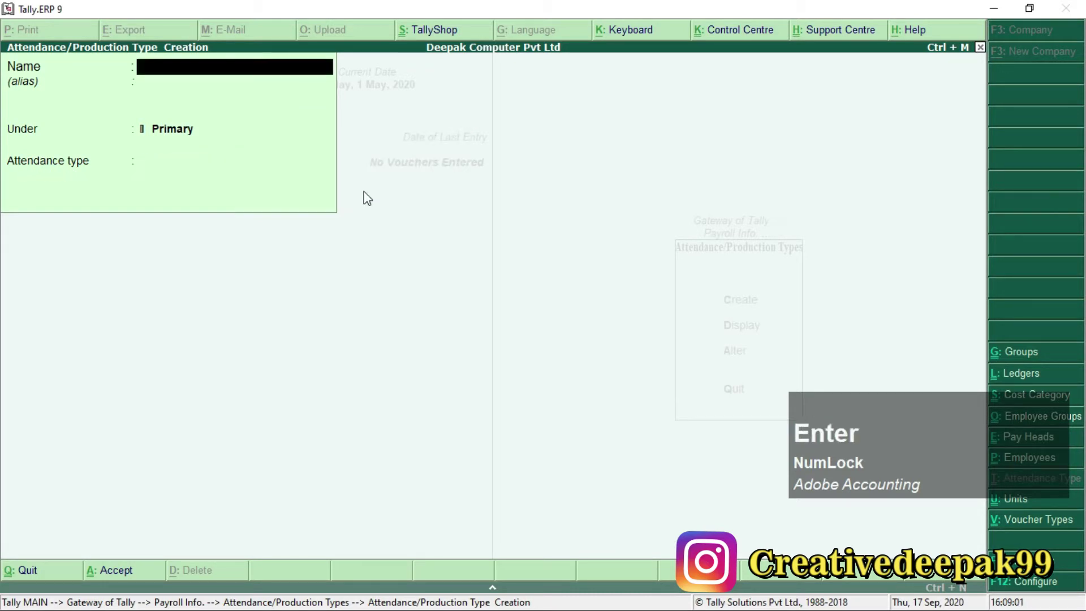
key(alt+Tab)
Read the Overtime row's Production type in the task sheet.
drag(110, 328, 202, 330)
click(187, 331)
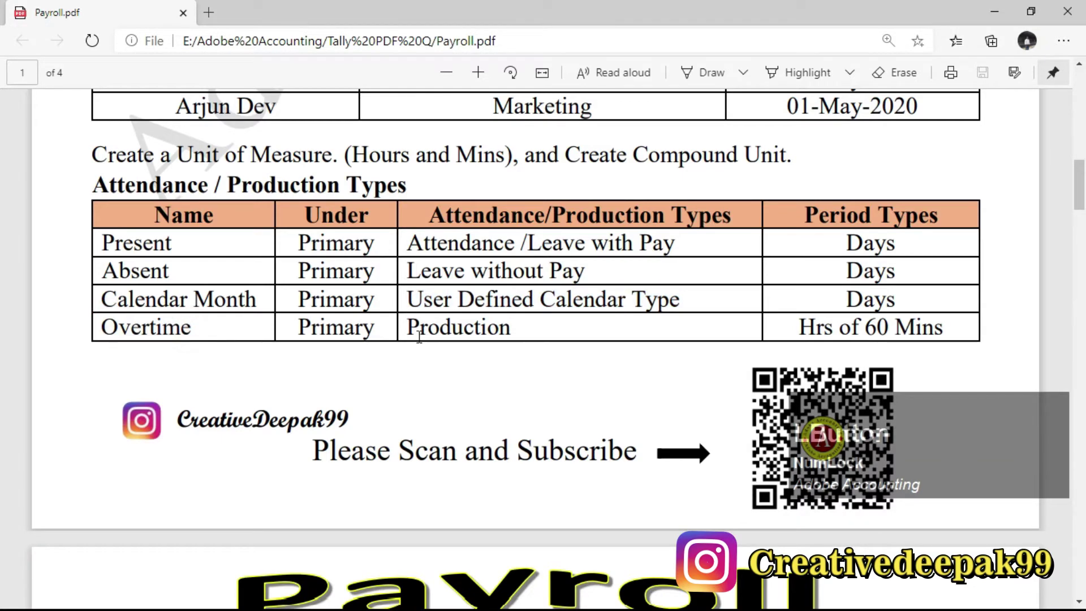
drag(414, 327, 489, 328)
Create Overtime under Primary with Production as its attendance type.
key(alt+Tab)
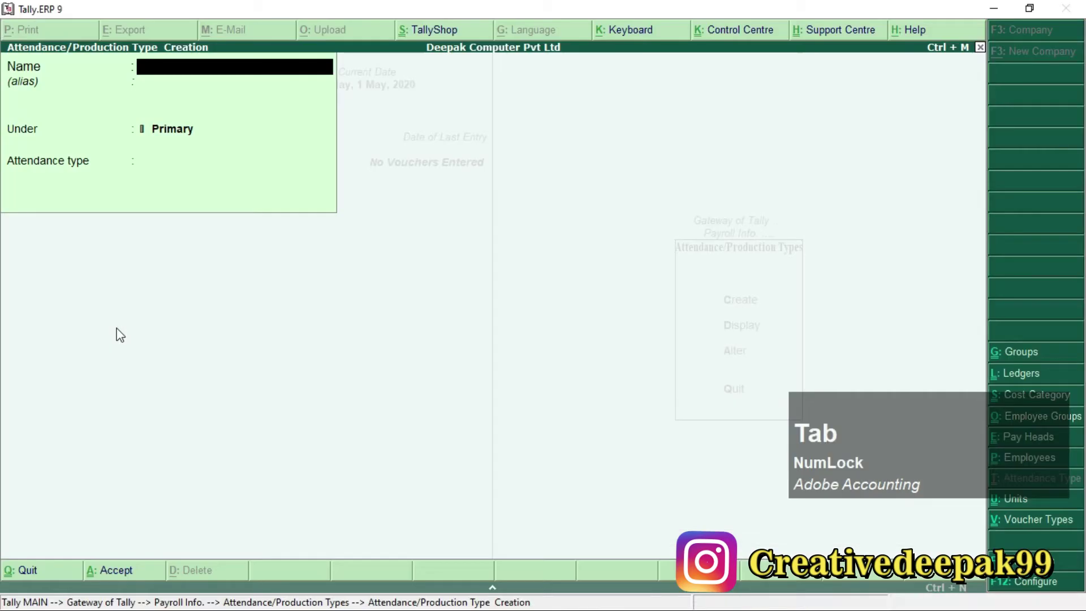
text(Ov)
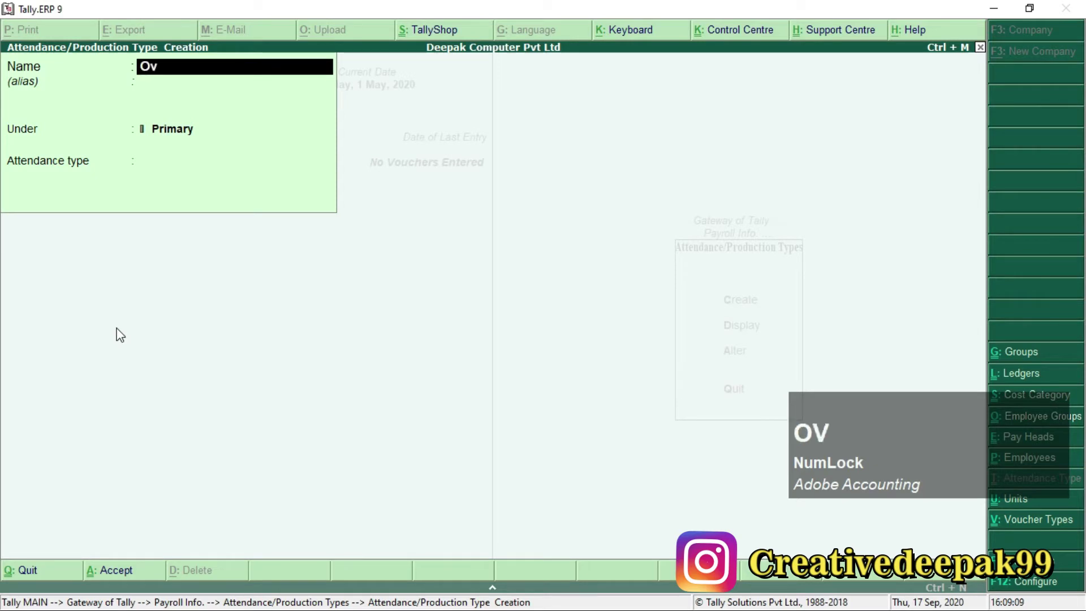
text(ertime)
key(Return)
key(Return)
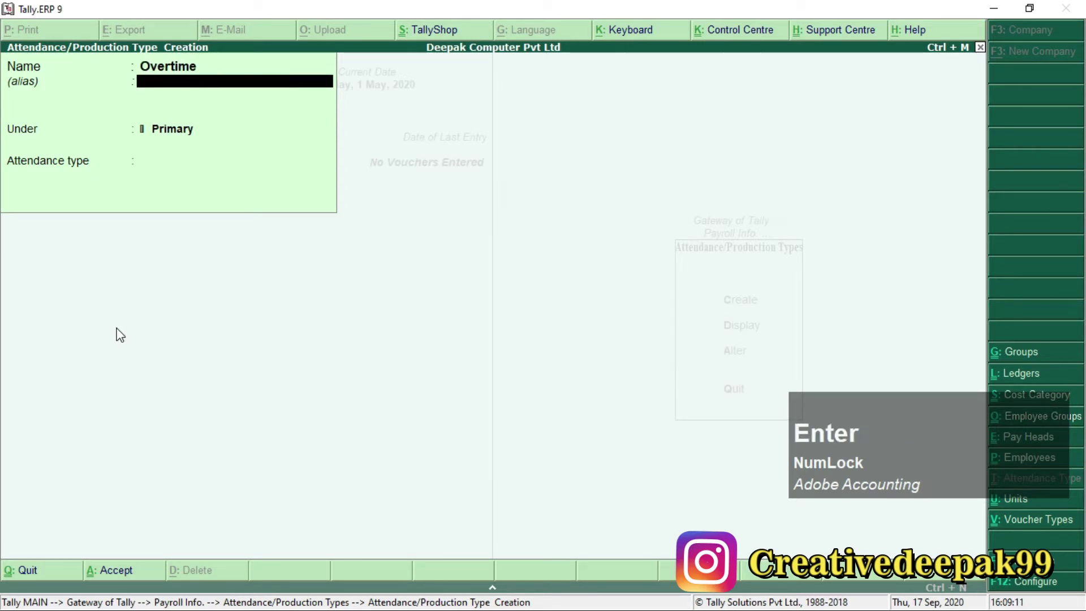
key(Return)
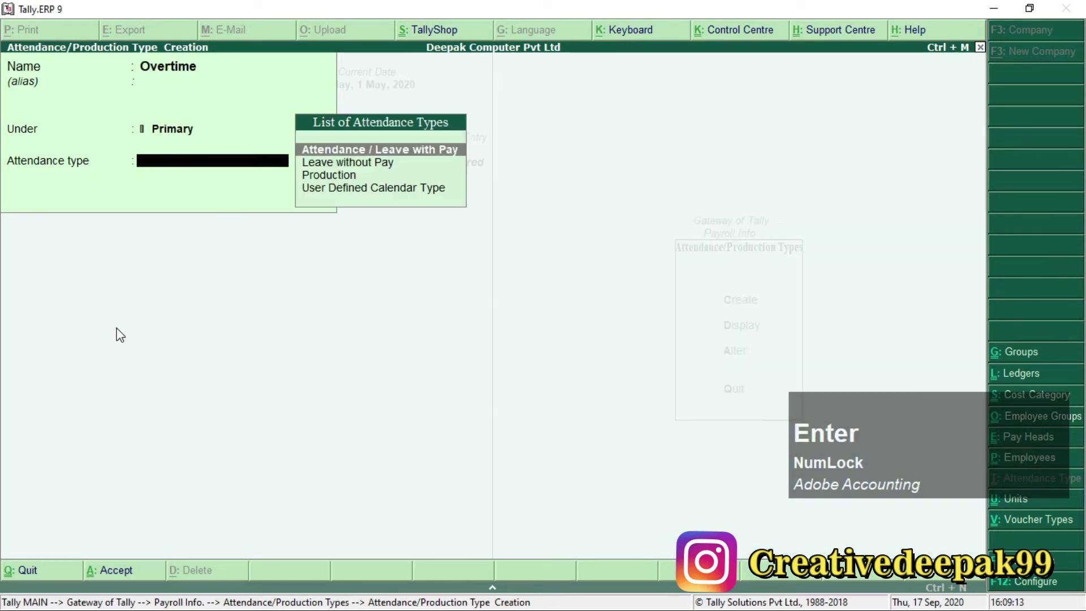
key(Down)
key(Down)
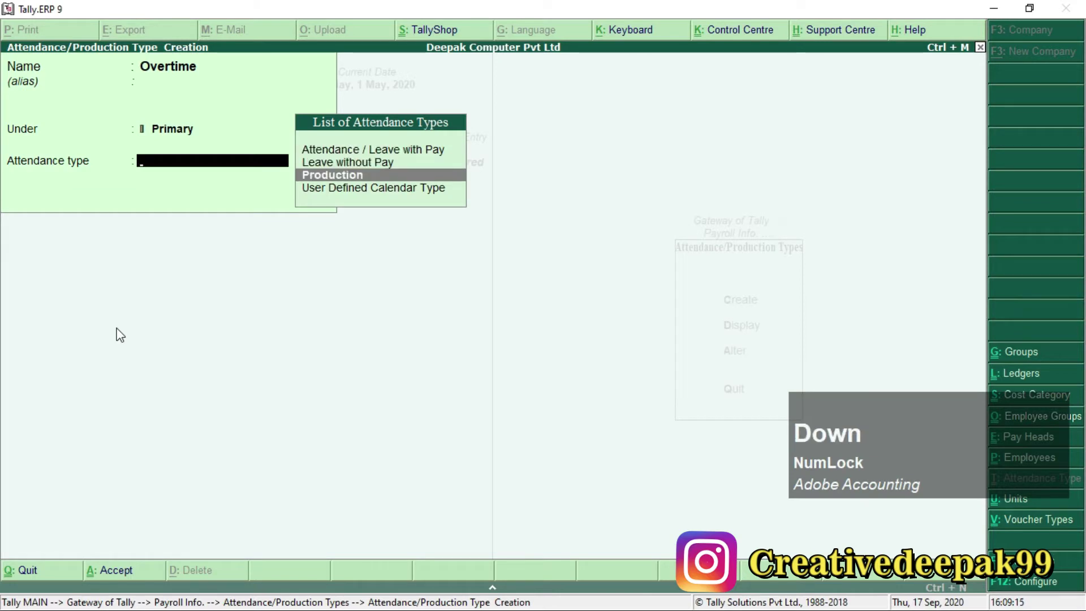
key(Return)
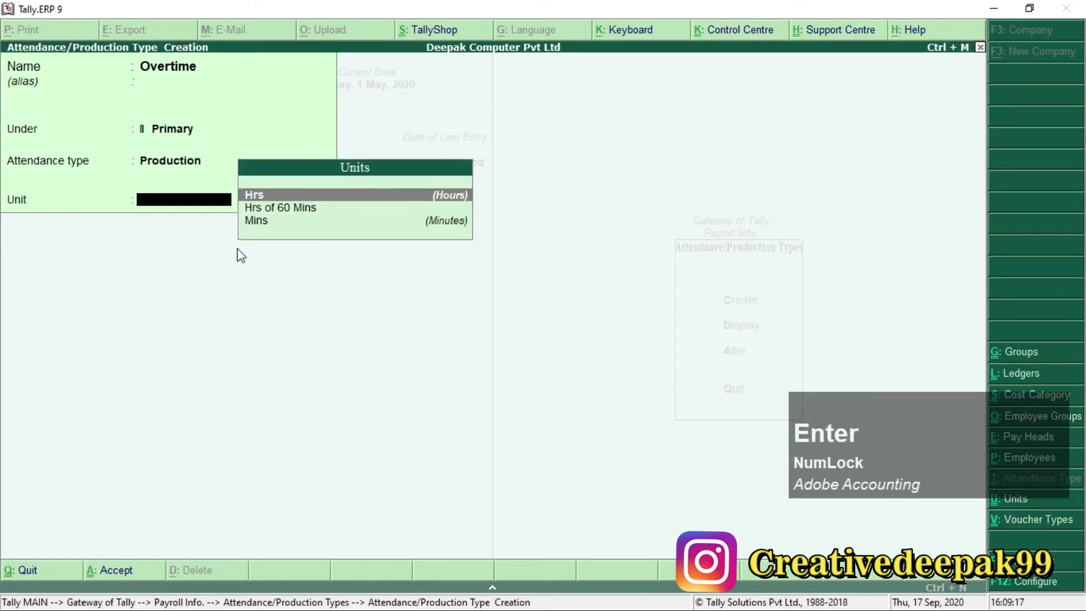
Set Overtime's unit to Hrs of 60 Mins, save it, and exit creation.
click(271, 209)
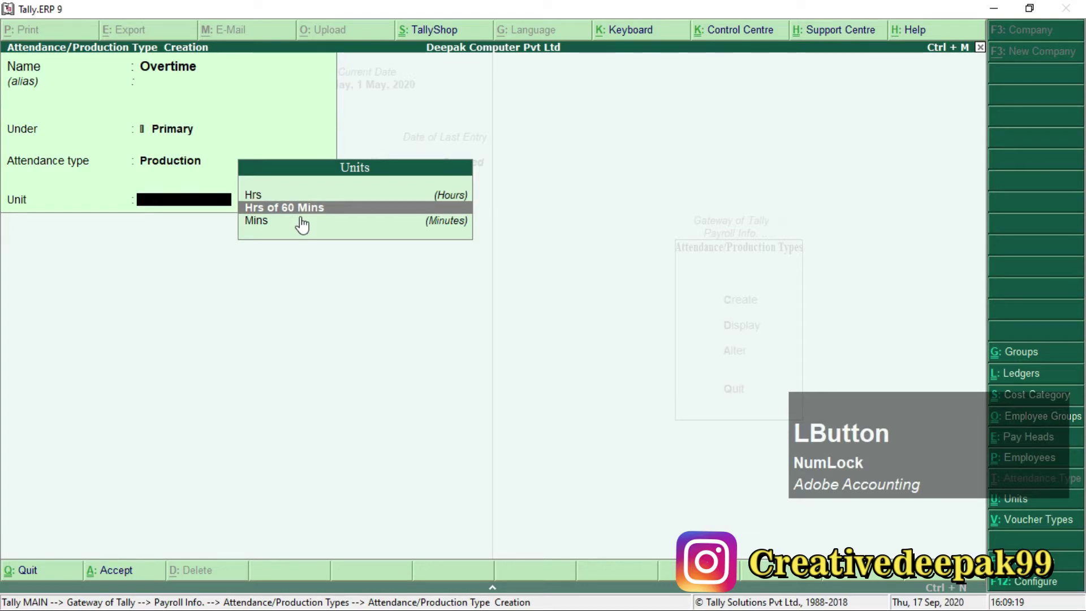
key(alt+Tab)
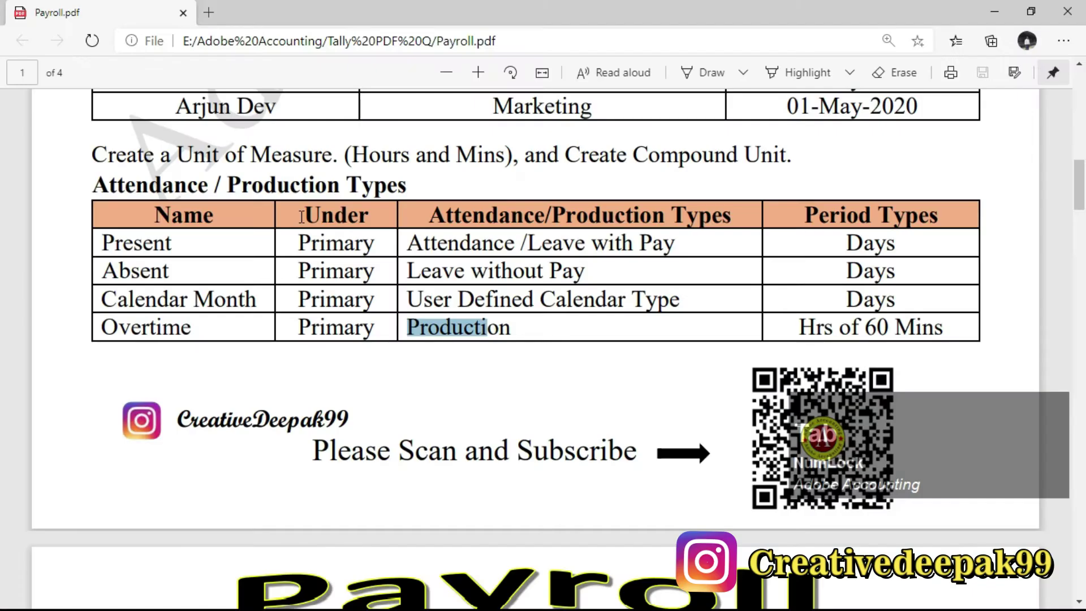
double_click(415, 331)
drag(789, 328, 941, 329)
key(alt+Tab)
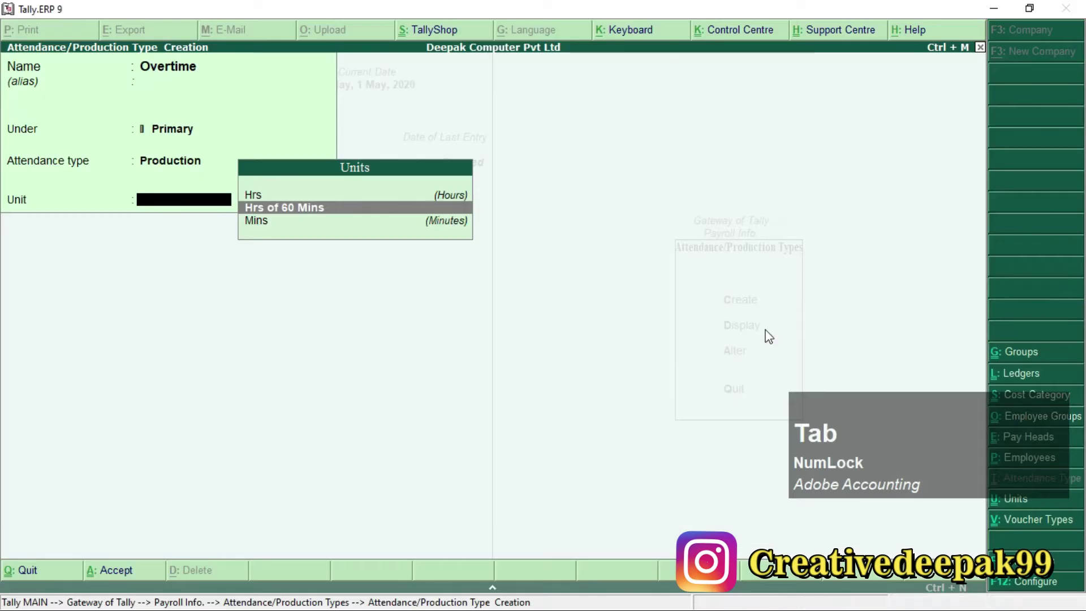
key(Return)
key(Return)
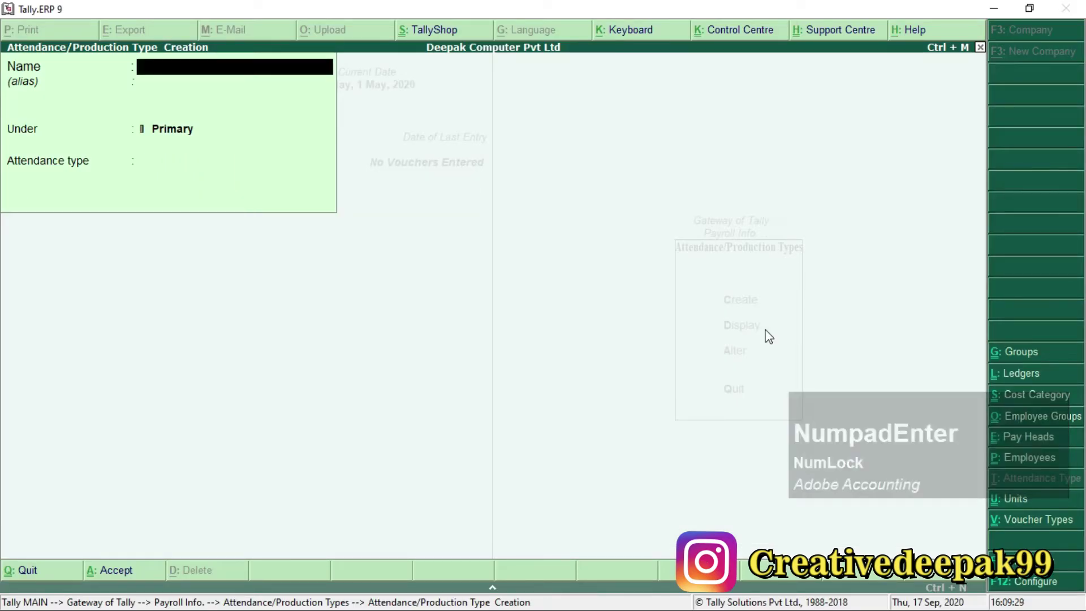
key(Escape)
Read the earning pay heads and the PF 12%, ESI and Professional Tax deductions in Payroll.pdf.
key(Escape)
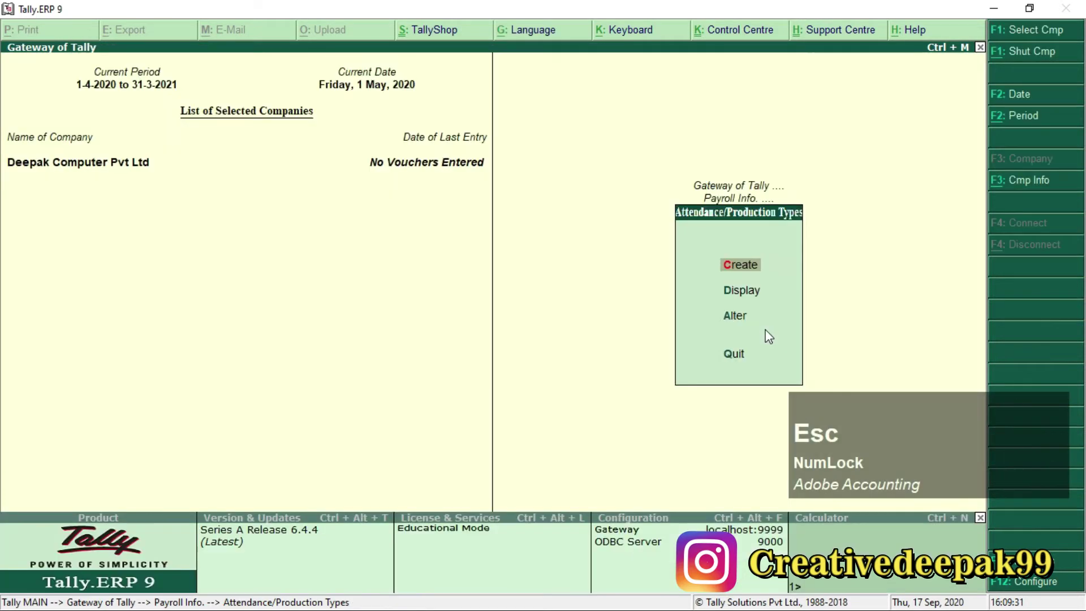
key(Escape)
key(alt+Tab)
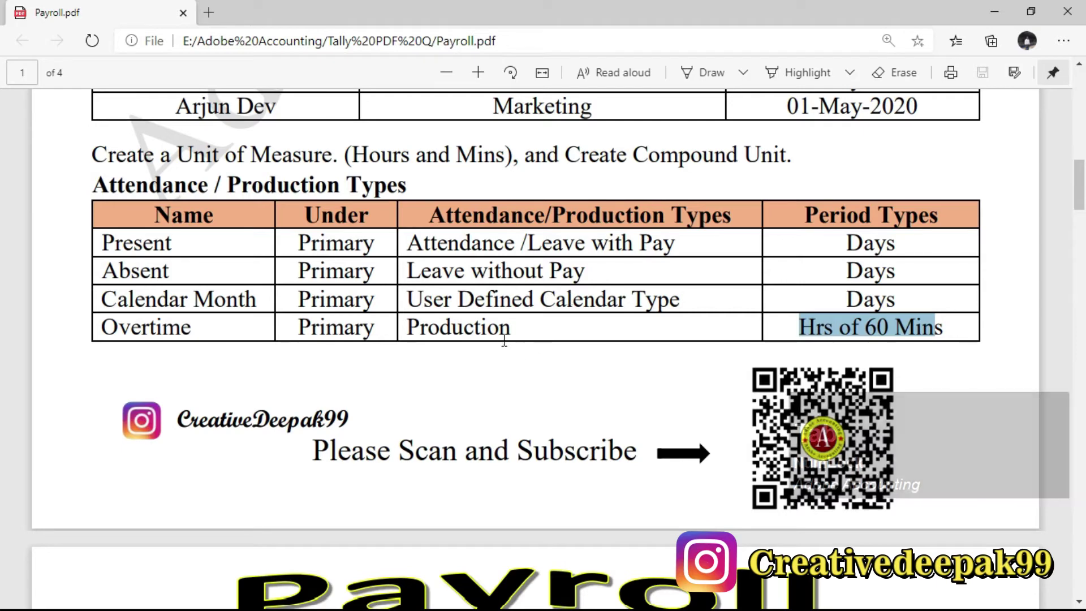
scroll(498, 335, down, 6)
scroll(498, 333, down, 1)
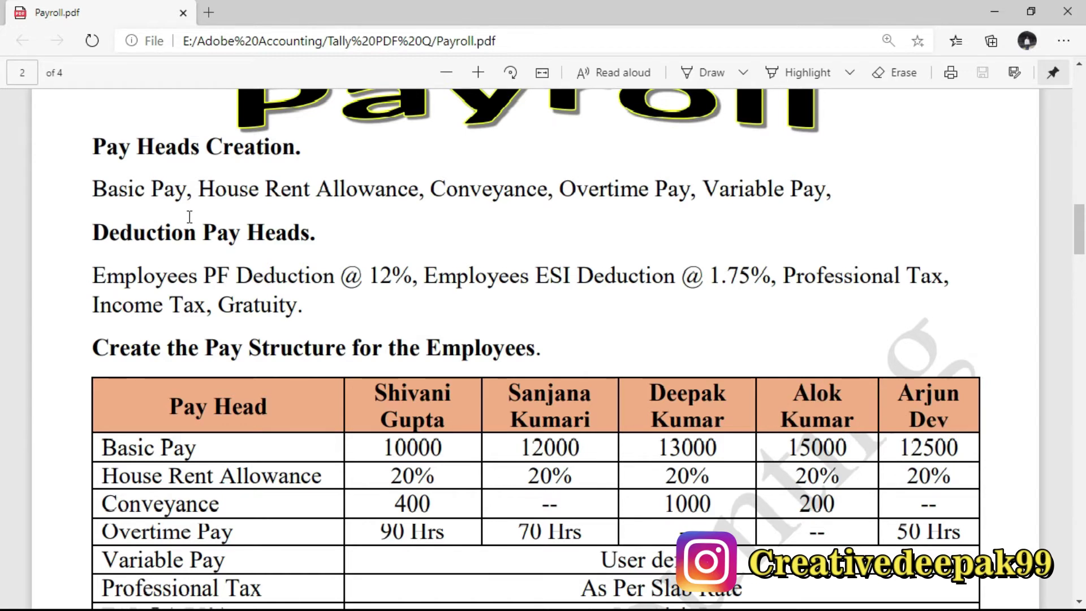
drag(428, 190, 691, 190)
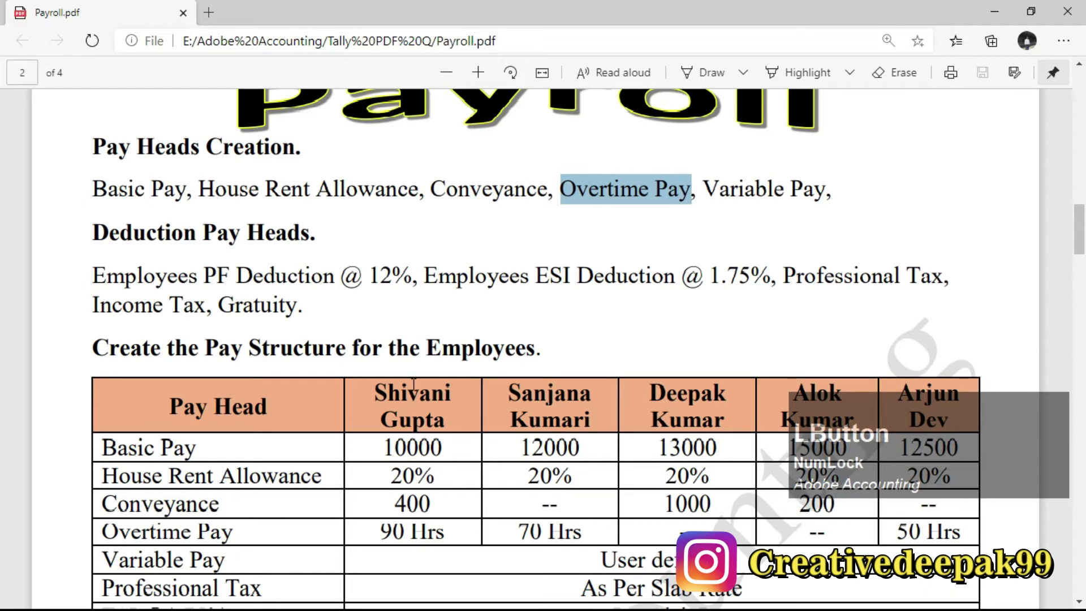
drag(106, 275, 305, 277)
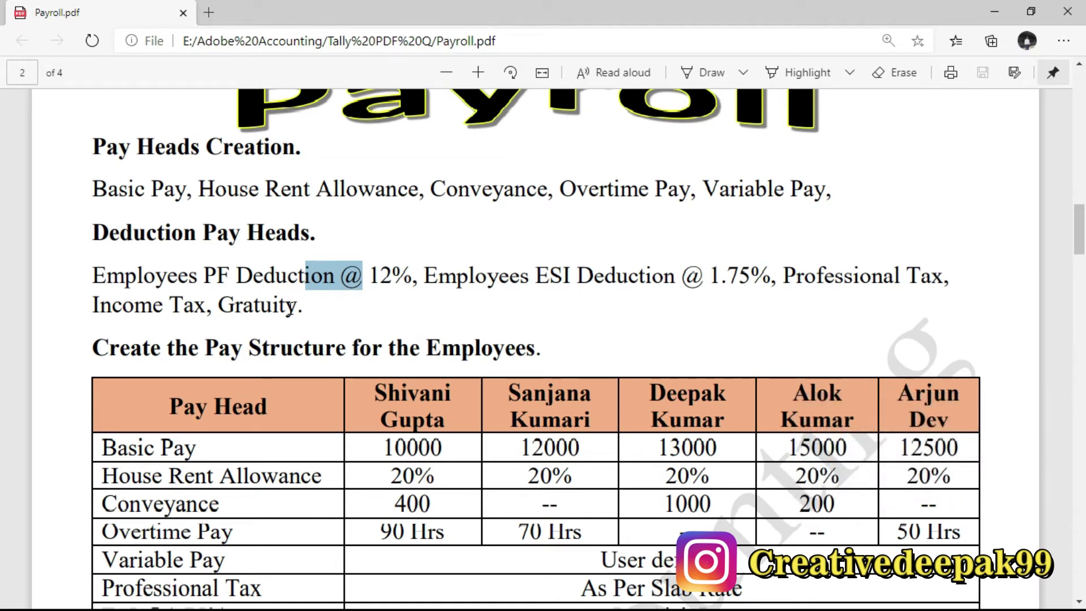
drag(521, 277, 616, 277)
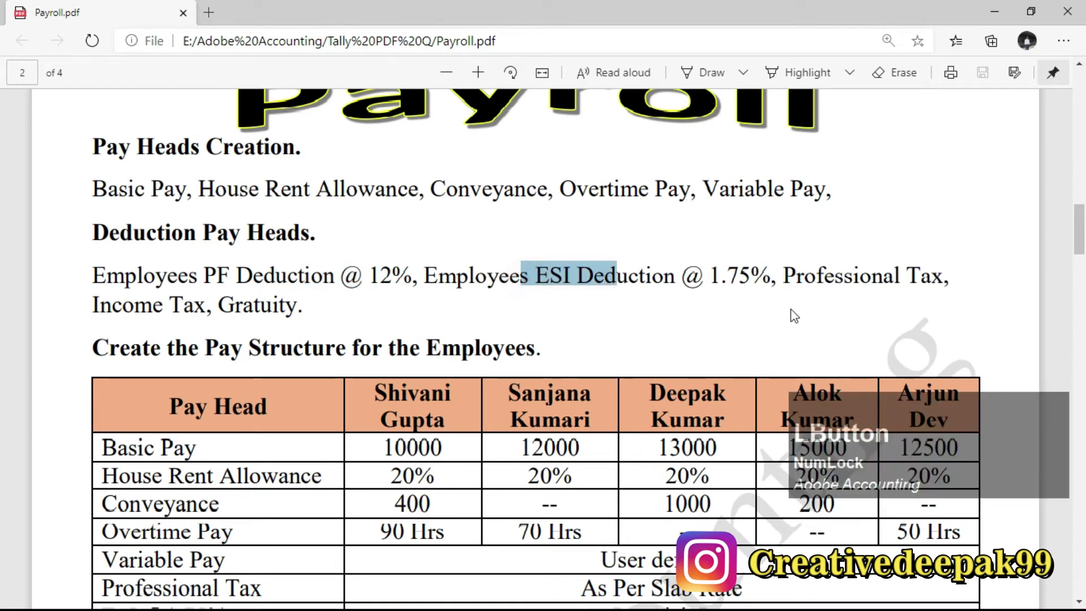
drag(786, 276, 932, 277)
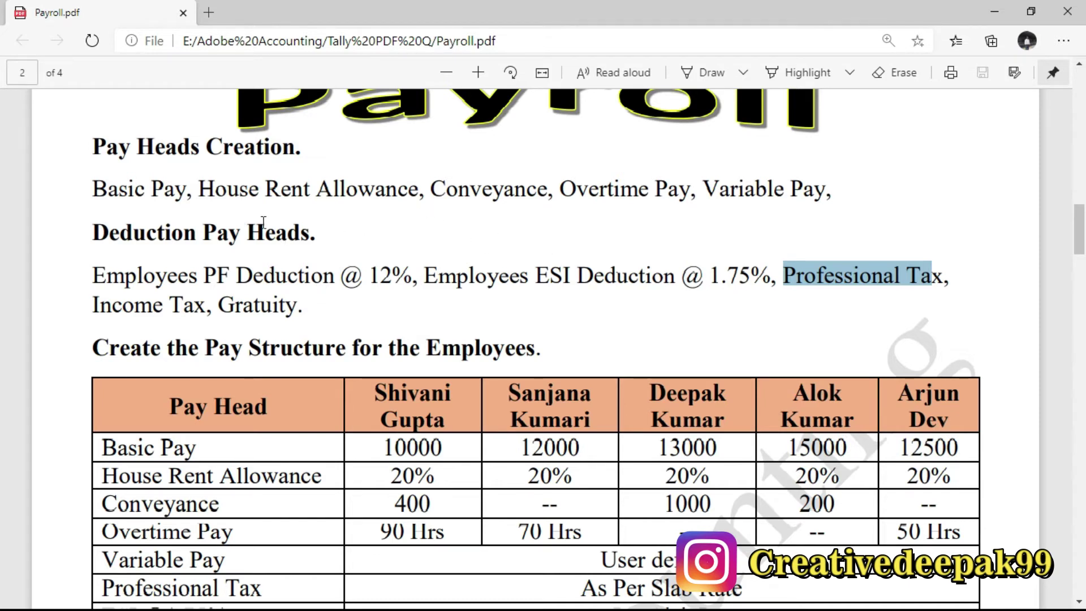
drag(93, 180, 822, 201)
click(173, 201)
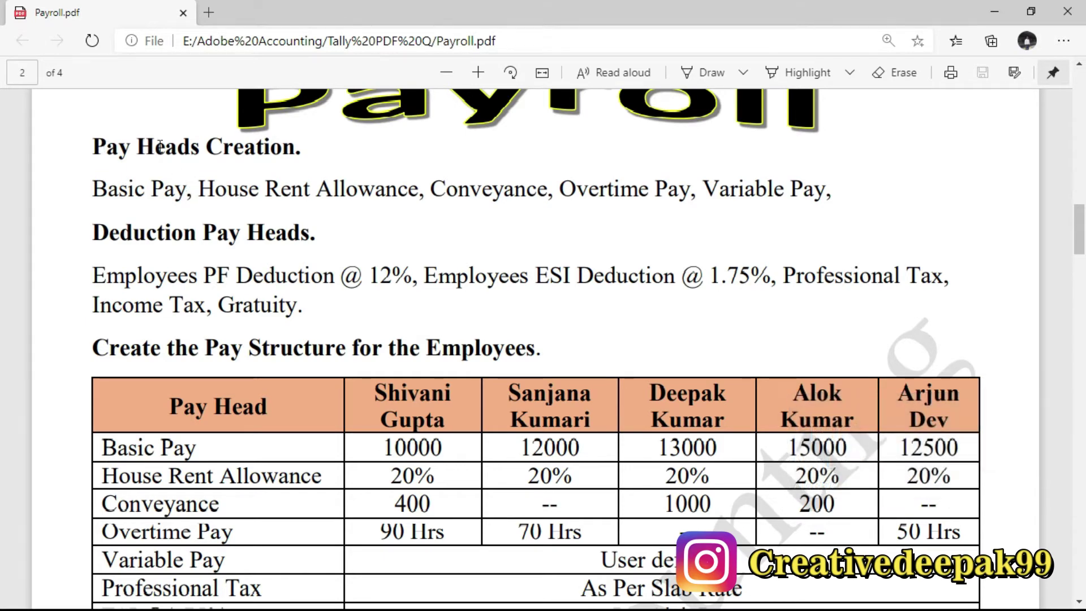
key(alt+Tab)
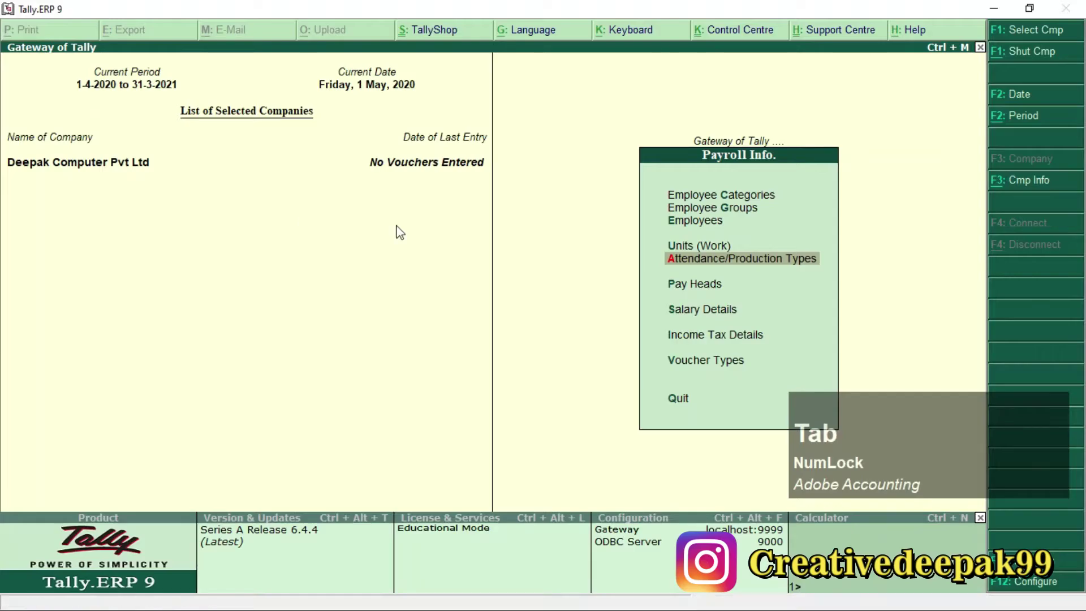
Select Pay Heads in Payroll Info and start a new Pay Head Creation form.
click(699, 286)
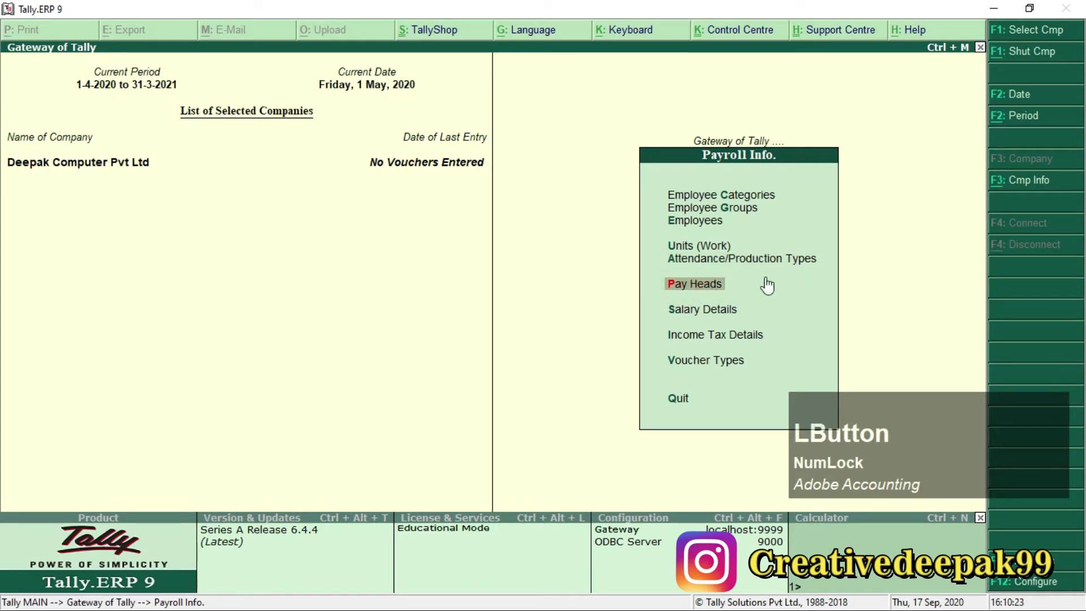
key(ctrl+2)
drag(658, 265, 750, 303)
scroll(701, 275, up, 2)
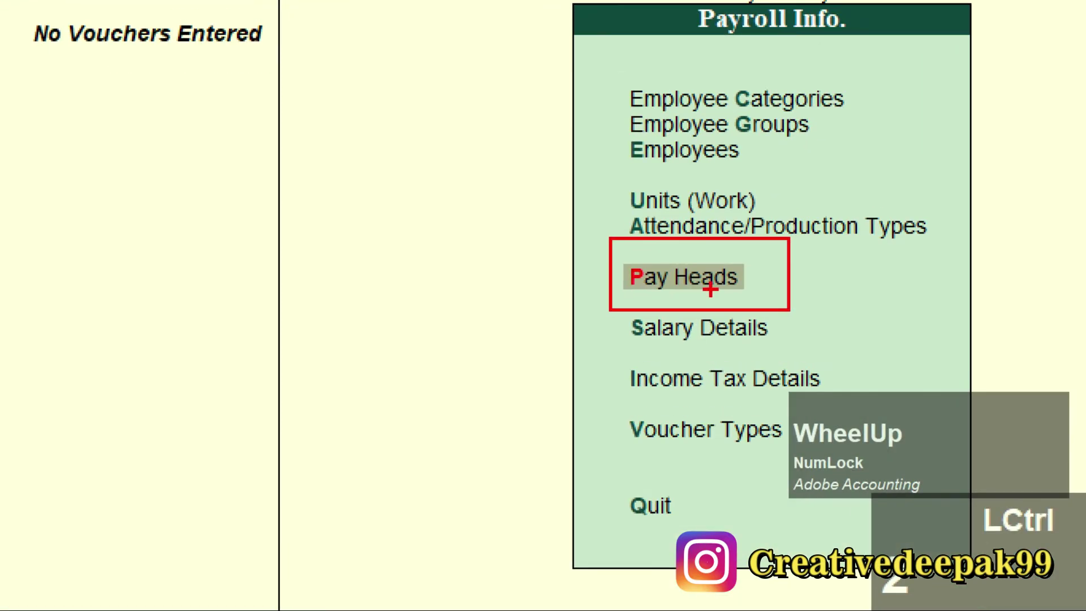
scroll(746, 303, down, 1)
key(Escape)
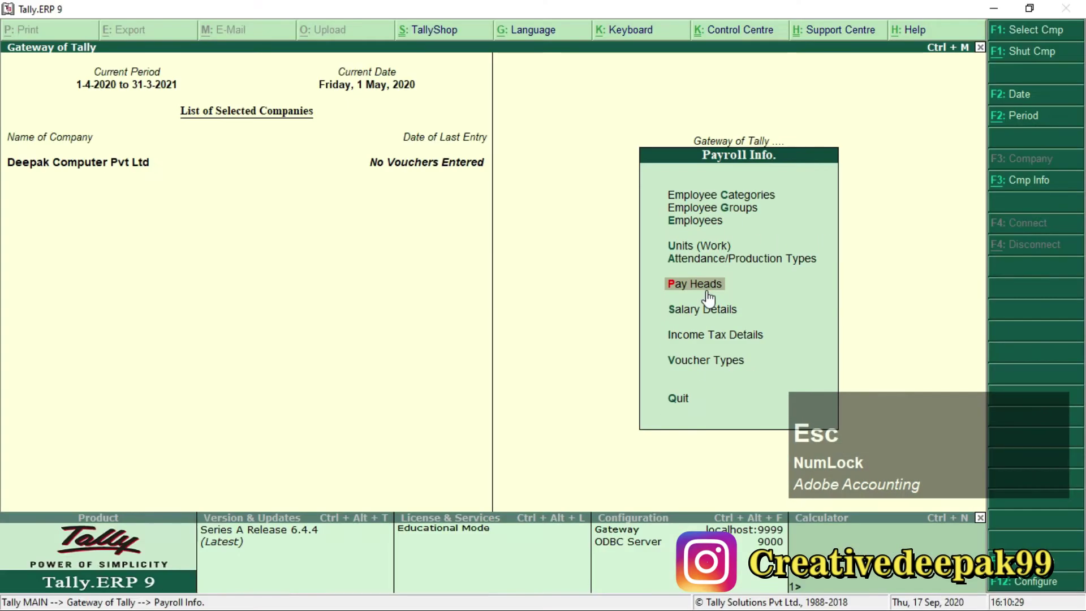
key(ctrl)
key(ctrl+2)
mouse_move(679, 123)
mouse_down()
mouse_move(752, 169)
mouse_move(793, 172)
mouse_up()
scroll(740, 137, up, 2)
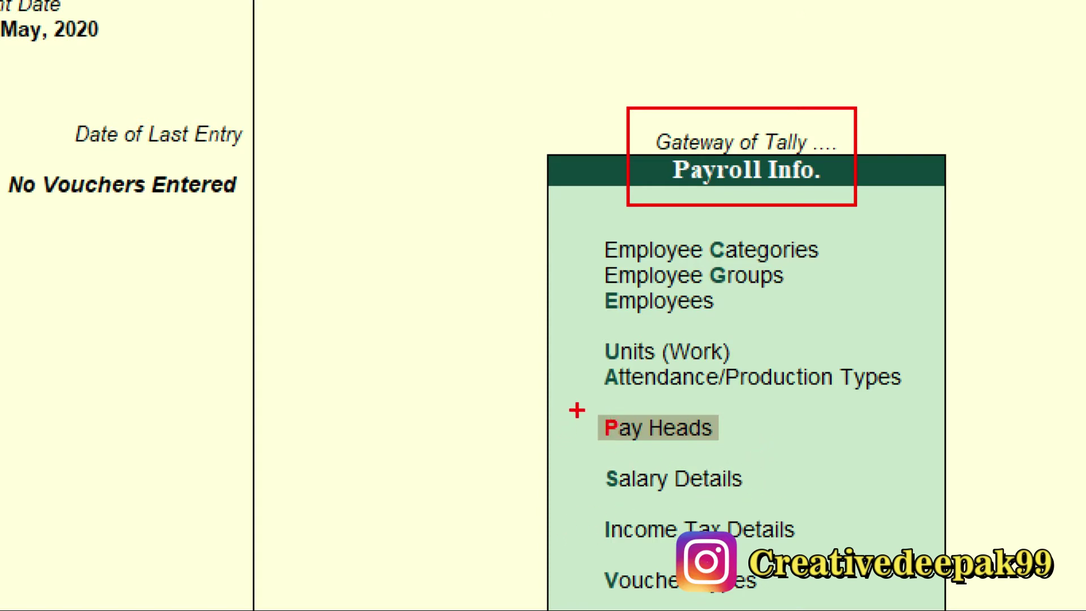
drag(586, 408, 765, 447)
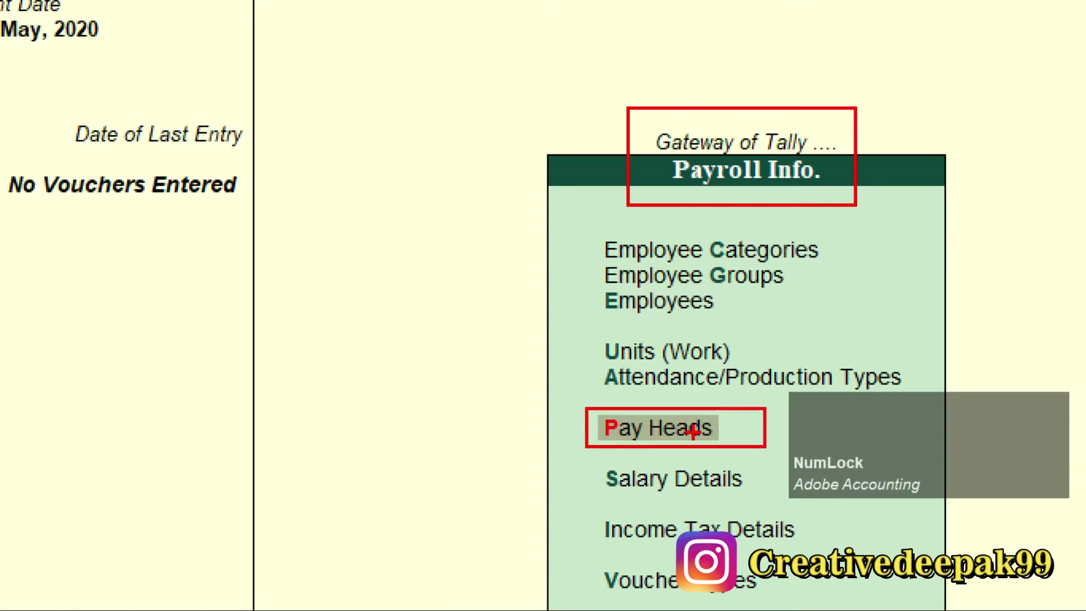
key(Escape)
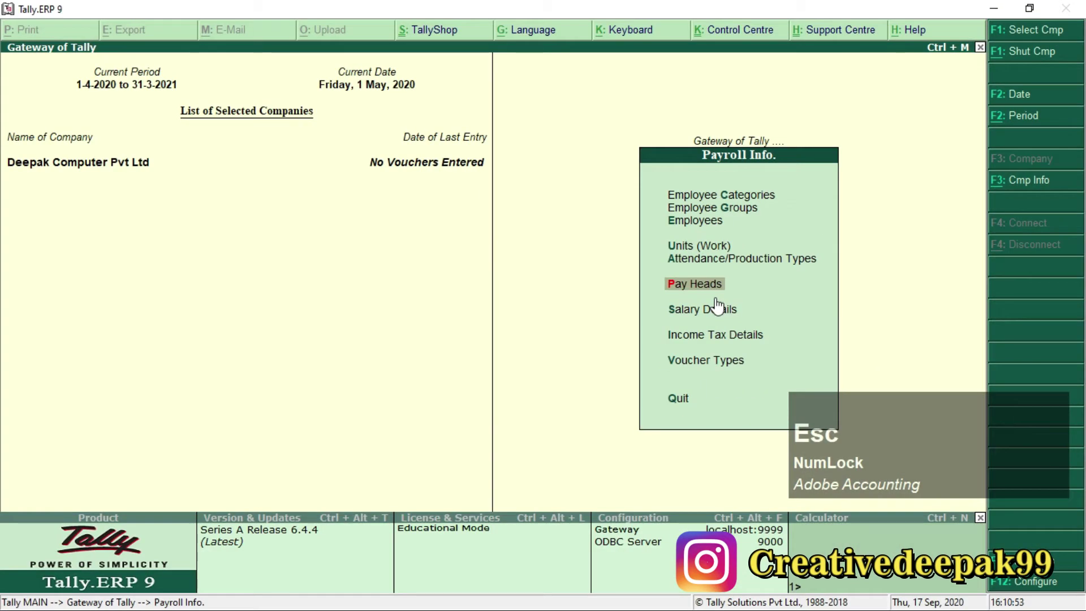
key(Return)
key(Return)
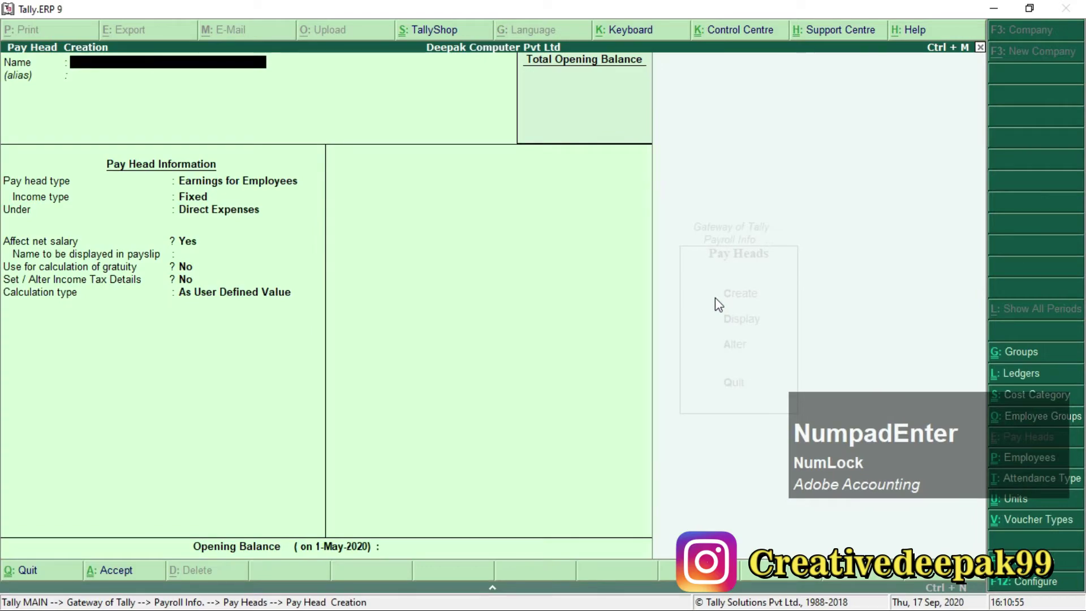
Name the new pay head Basic Pay, as listed in the task sheet.
key(alt+Tab)
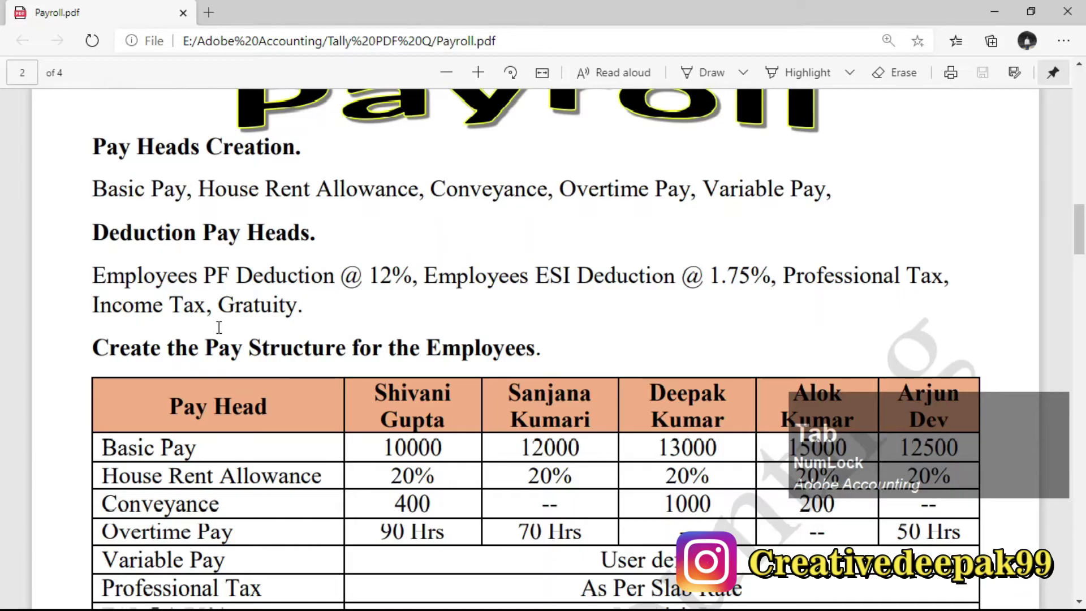
drag(94, 196, 190, 195)
click(295, 222)
key(alt+Tab)
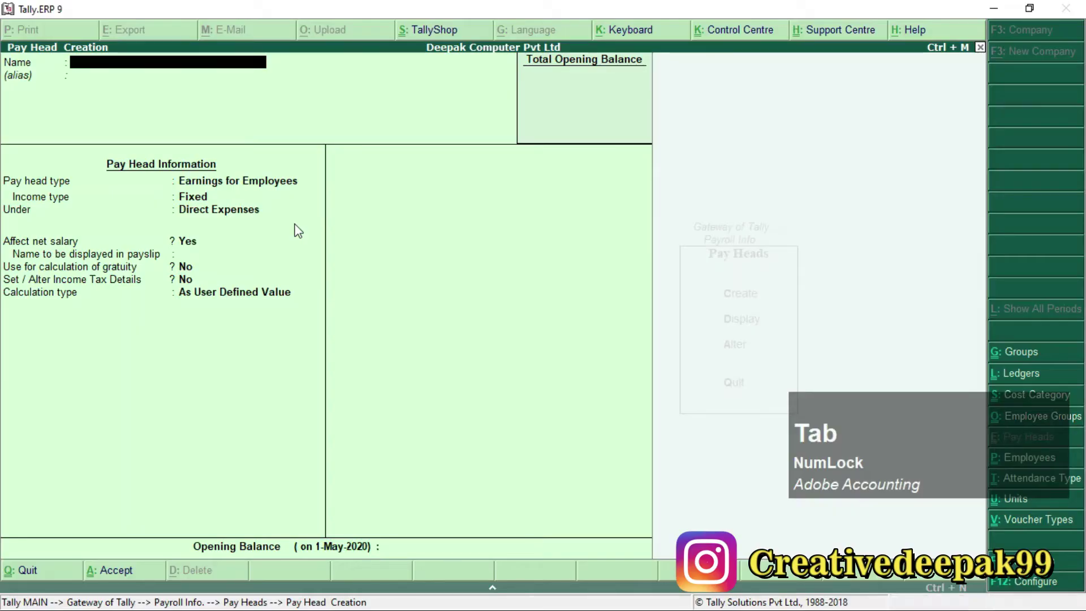
text(Basic)
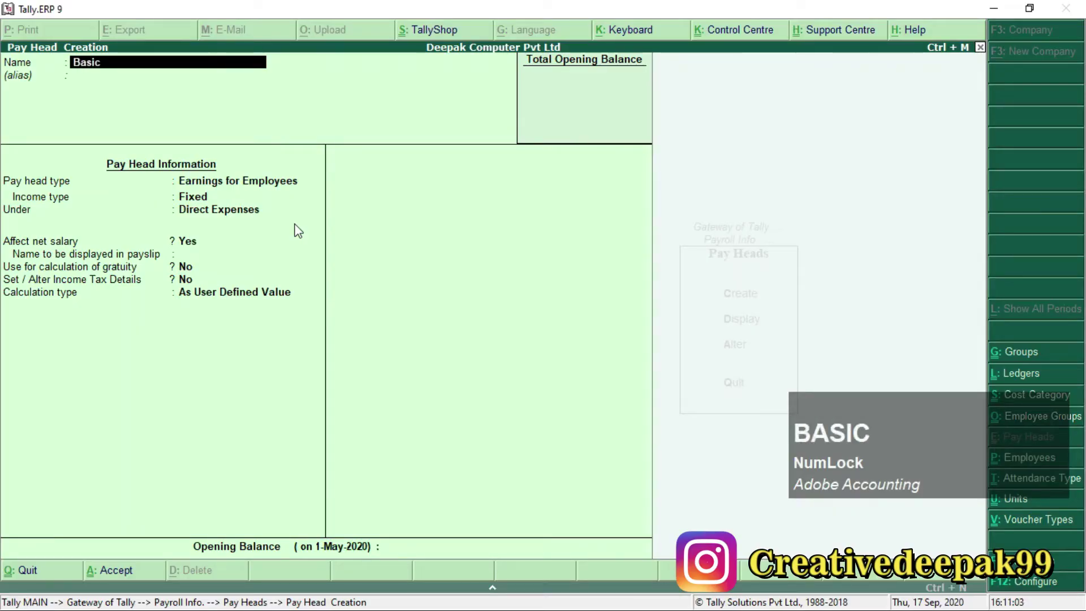
text( Pay)
key(Return)
key(Return)
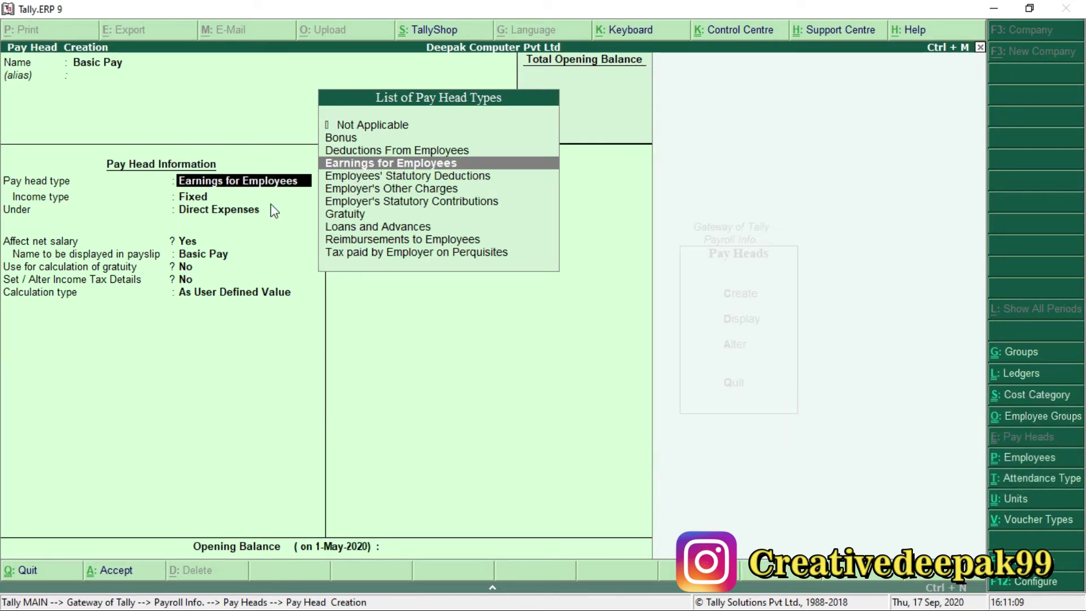
Make Basic Pay a Fixed Earnings for Employees under Indirect Expenses, used for gratuity.
key(Return)
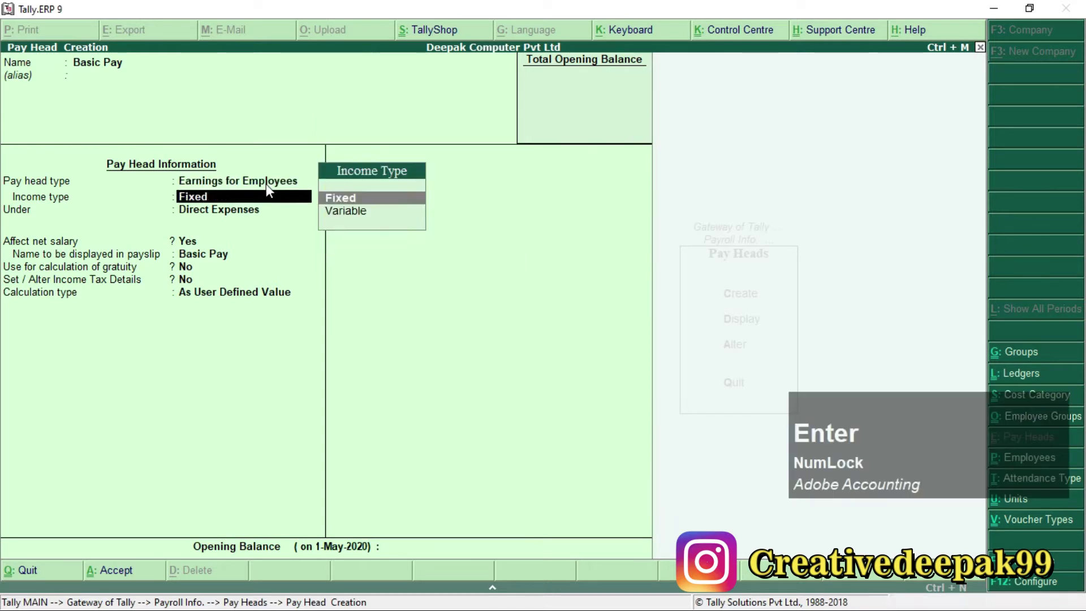
key(Return)
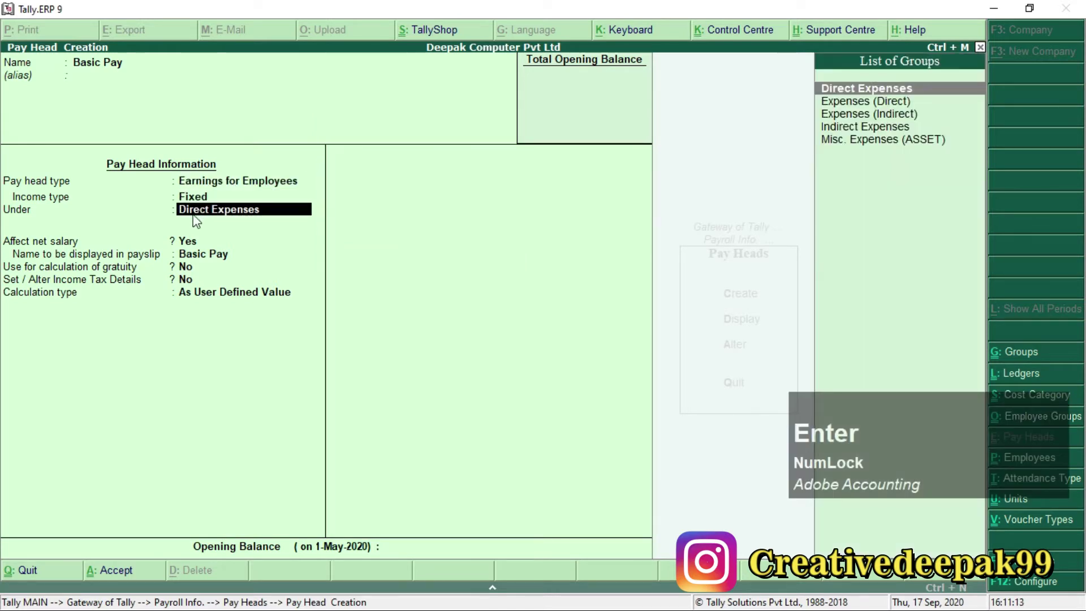
key(Down)
key(Down)
key(Down)
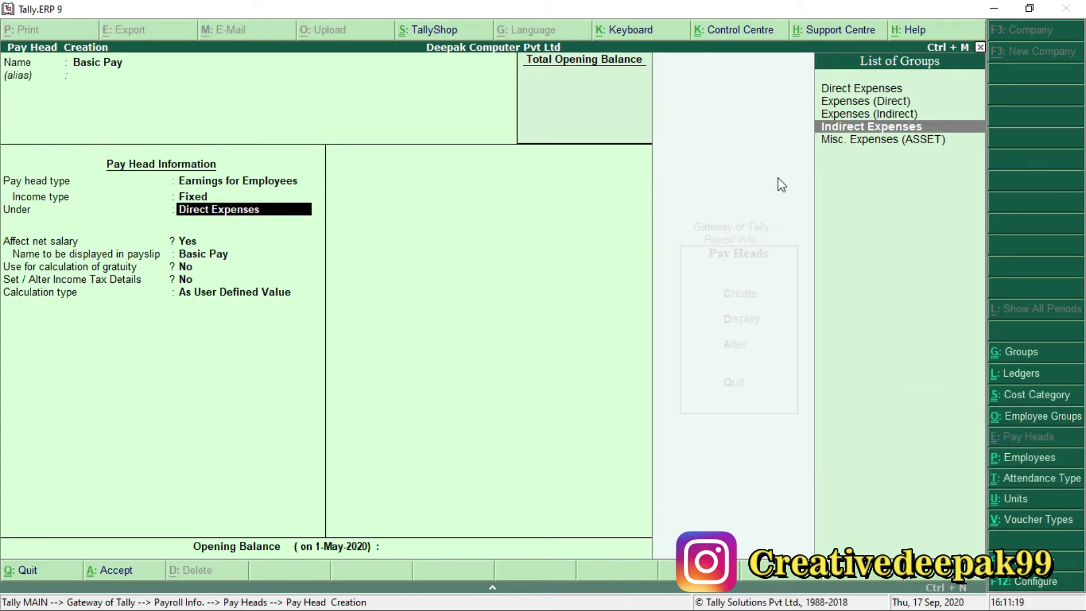
key(Return)
key(Return)
key(Return)
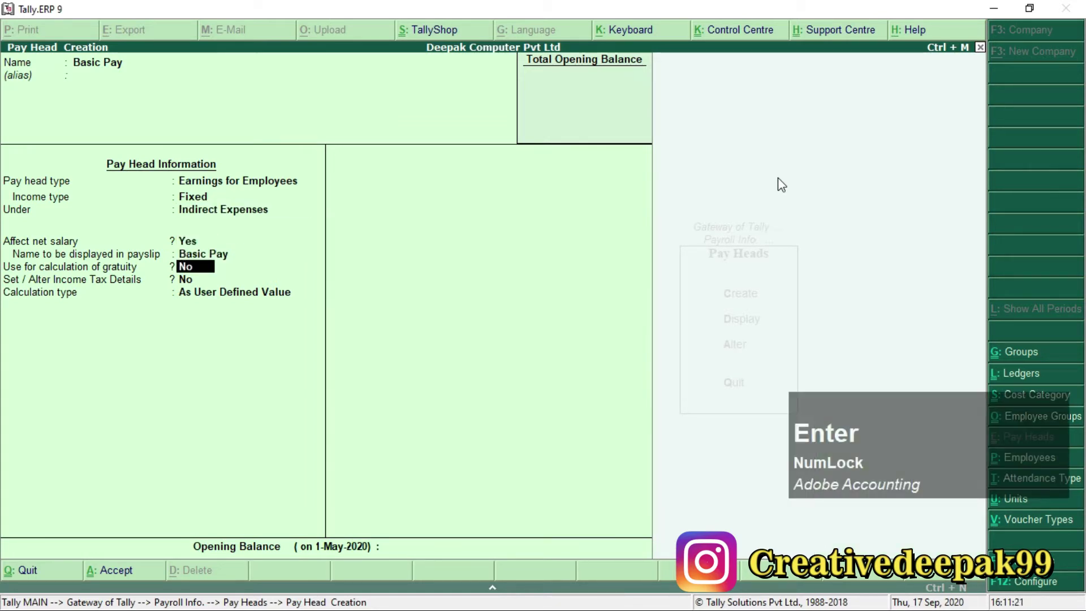
key(ctrl+2)
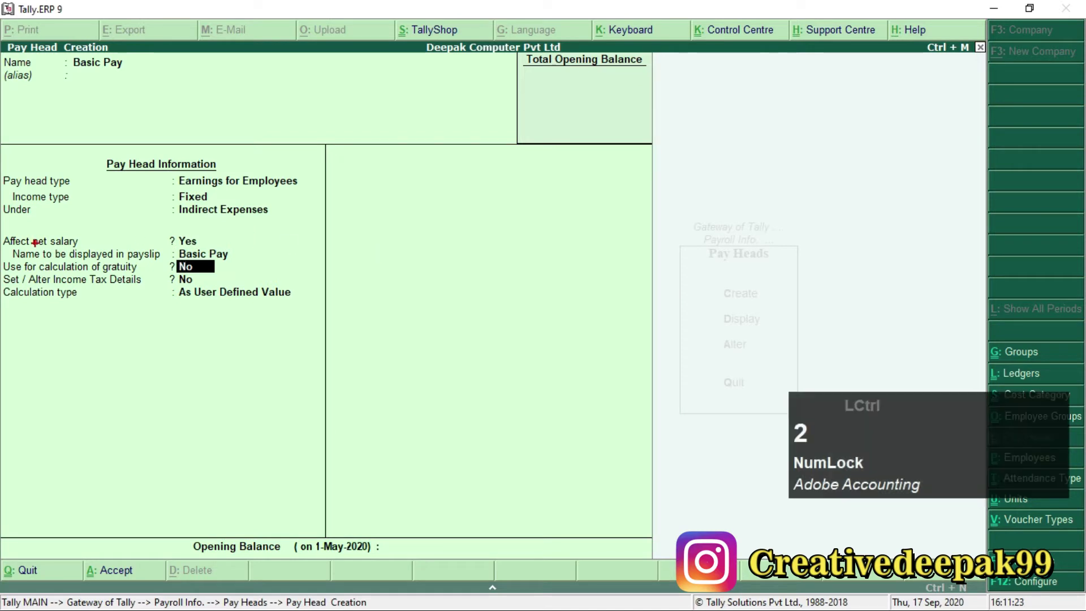
mouse_move(2, 259)
mouse_down()
mouse_move(25, 271)
mouse_move(216, 291)
mouse_up()
scroll(255, 236, up, 3)
scroll(256, 236, down, 3)
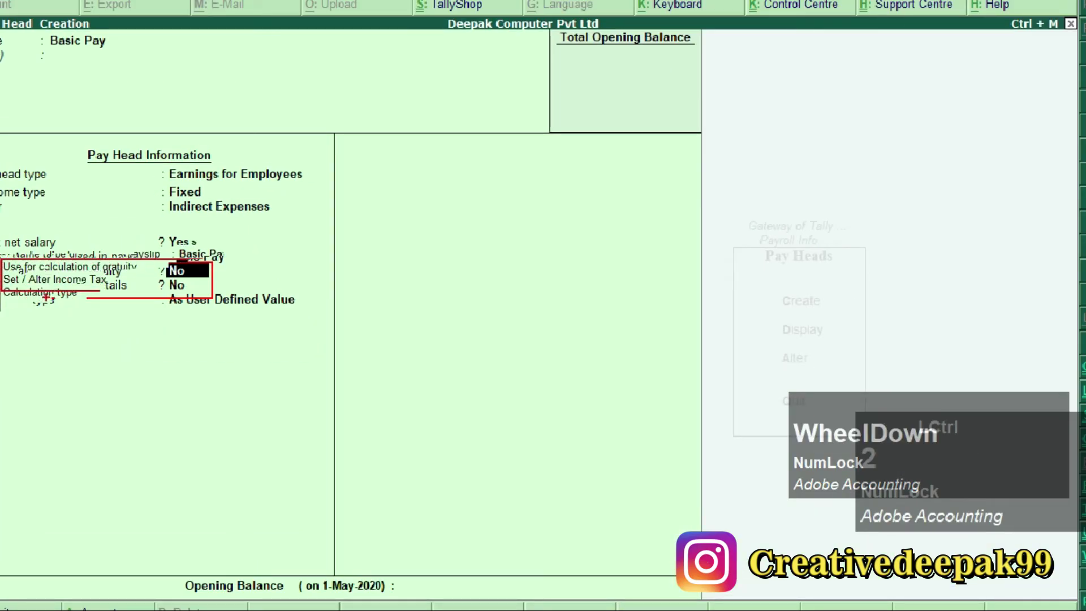
key(Escape)
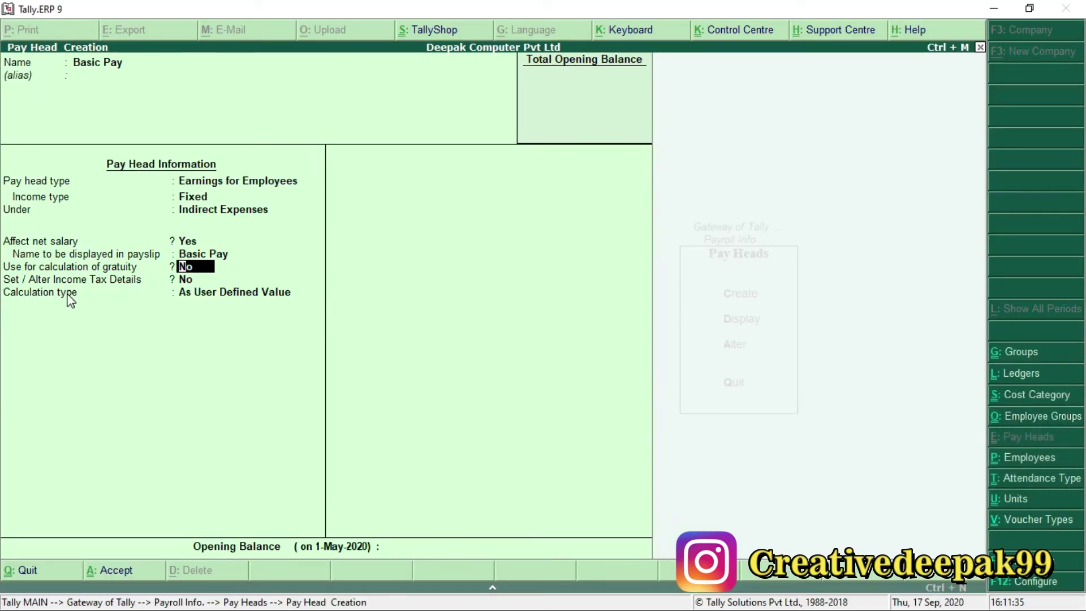
key(y)
key(Return)
Enable Basic Pay's income tax details with component Basic Salary, kept on projected value.
key(y)
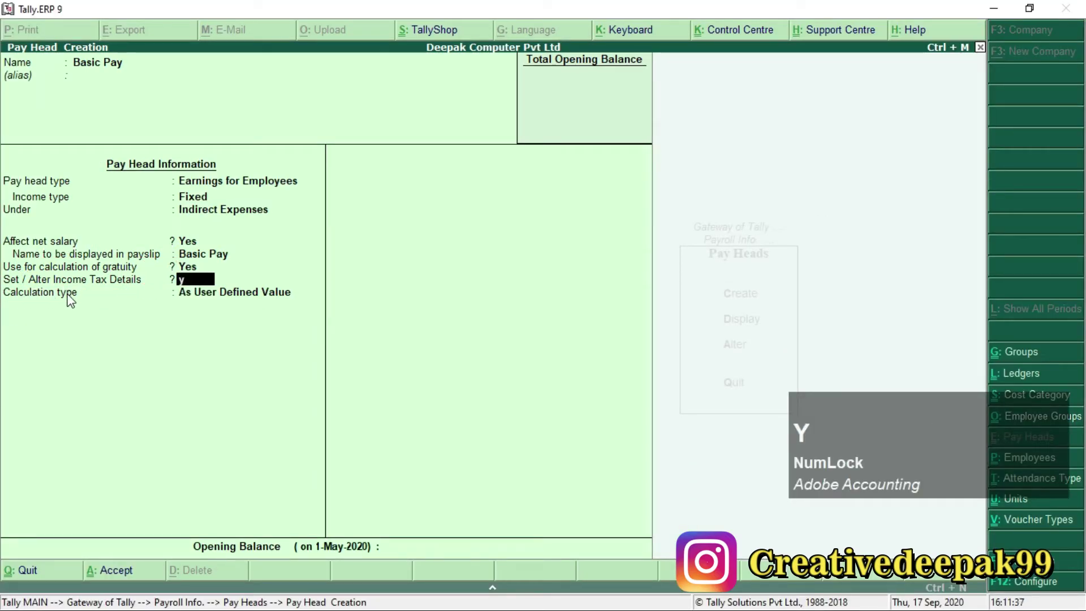
key(Return)
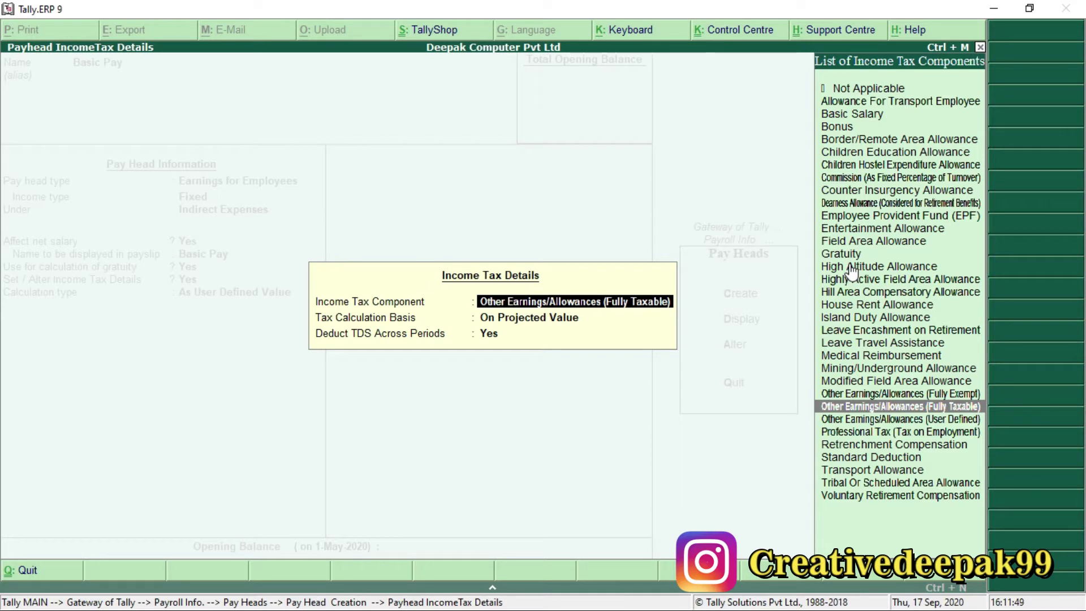
text(B)
key(Down)
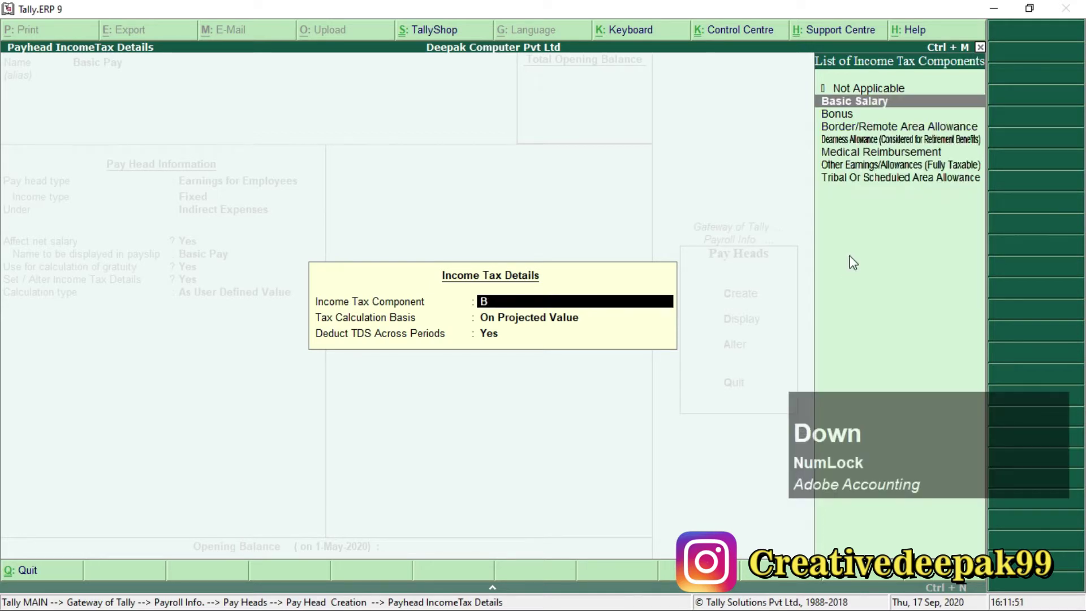
key(Return)
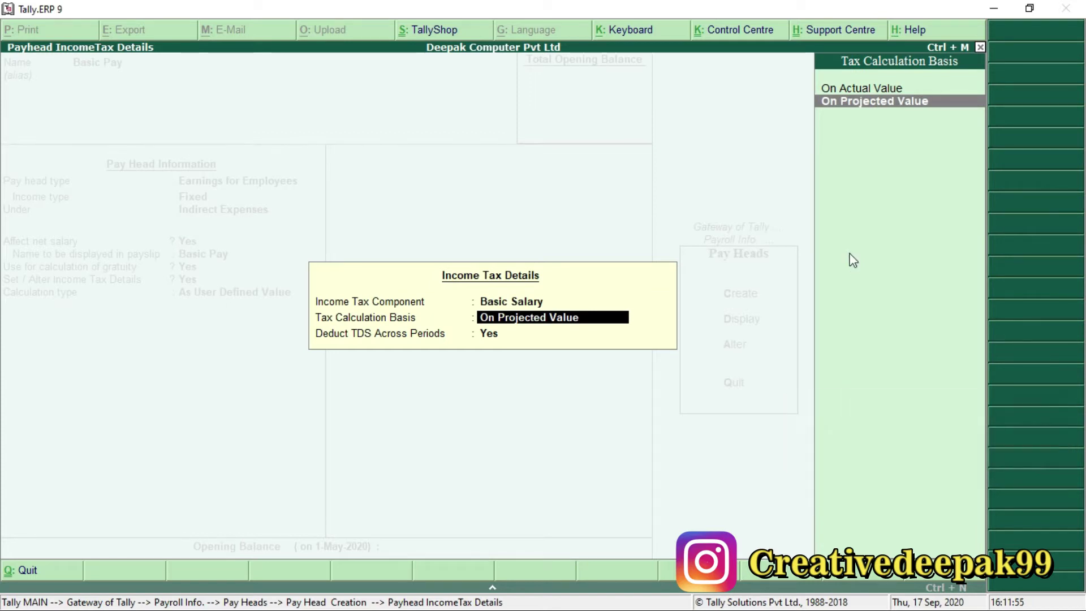
key(Return)
key(Return)
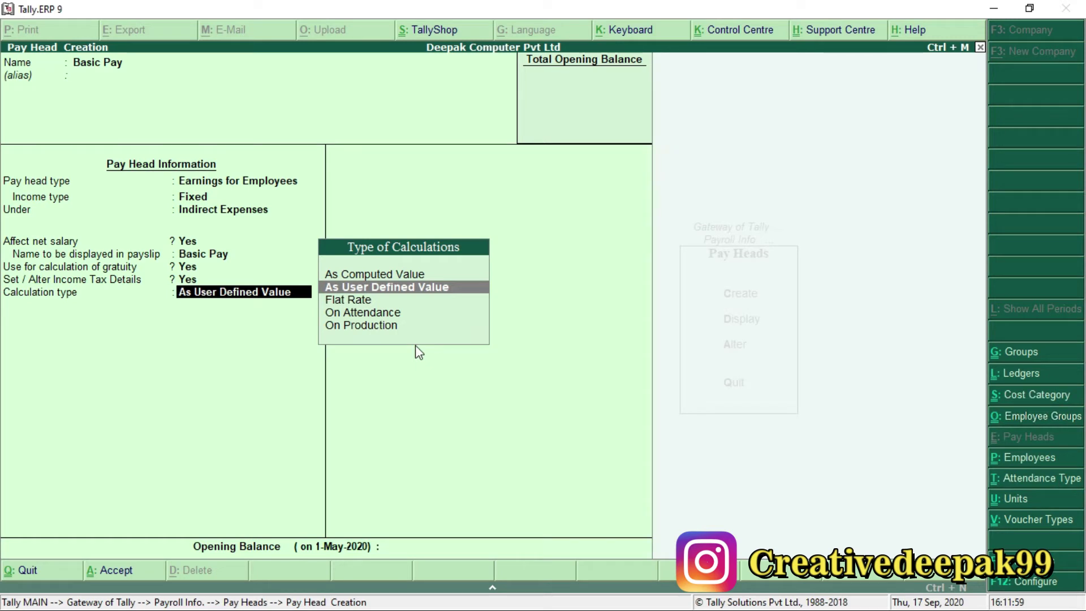
Calculate Basic Pay On Attendance for Present days, per Months, User Defined 26 days.
key(Down)
key(Down)
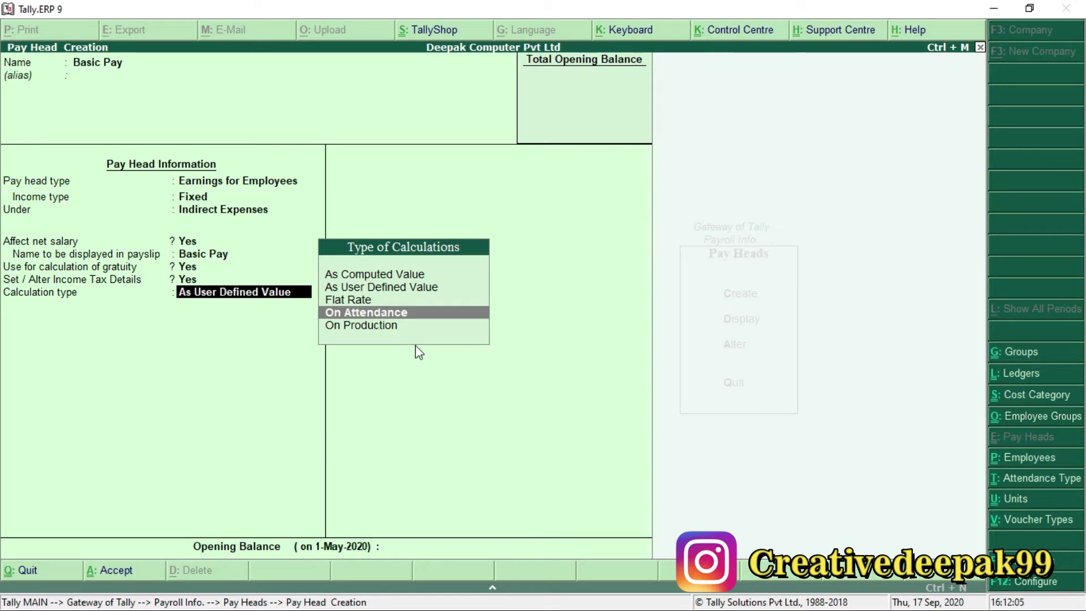
key(Return)
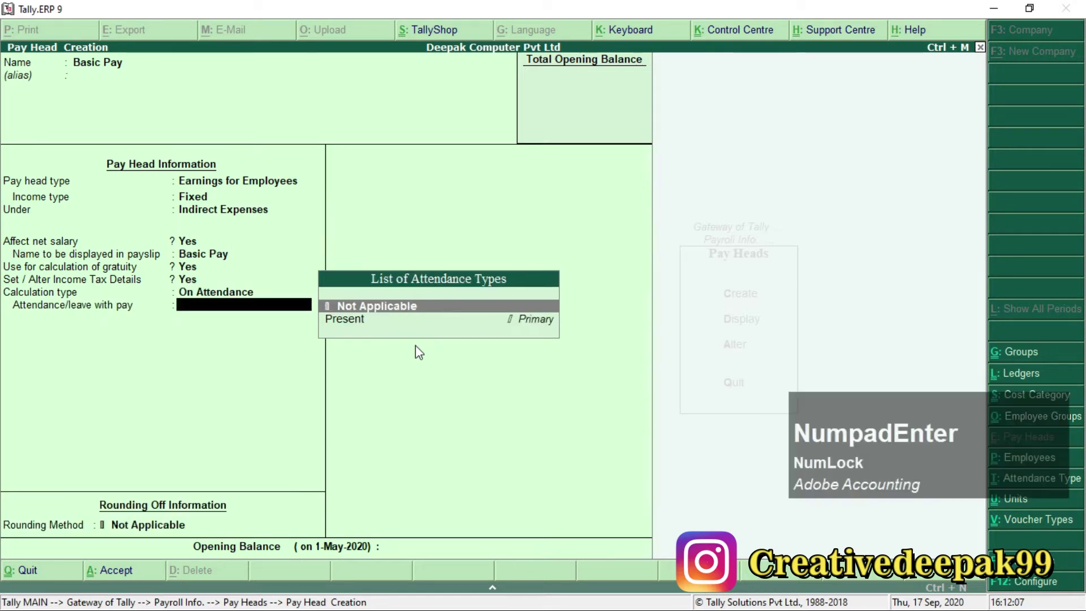
key(Down)
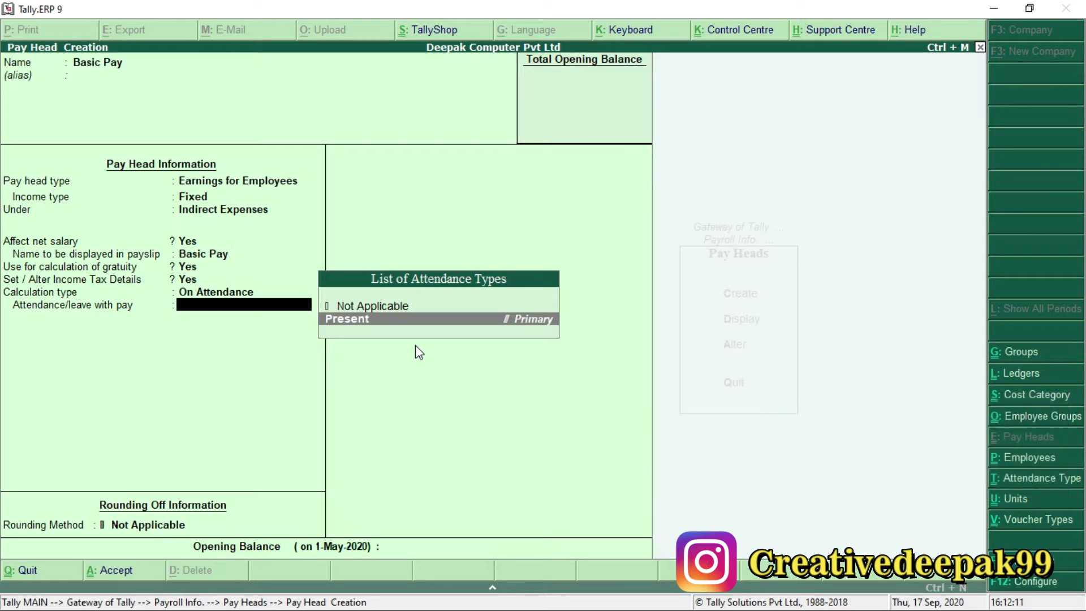
key(Return)
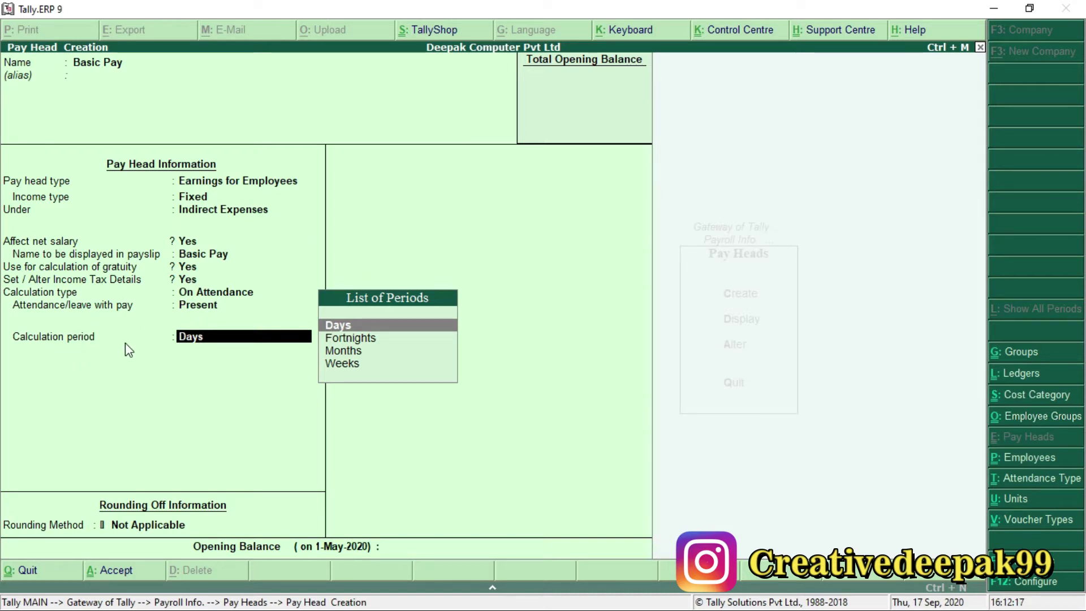
key(Down)
key(Down)
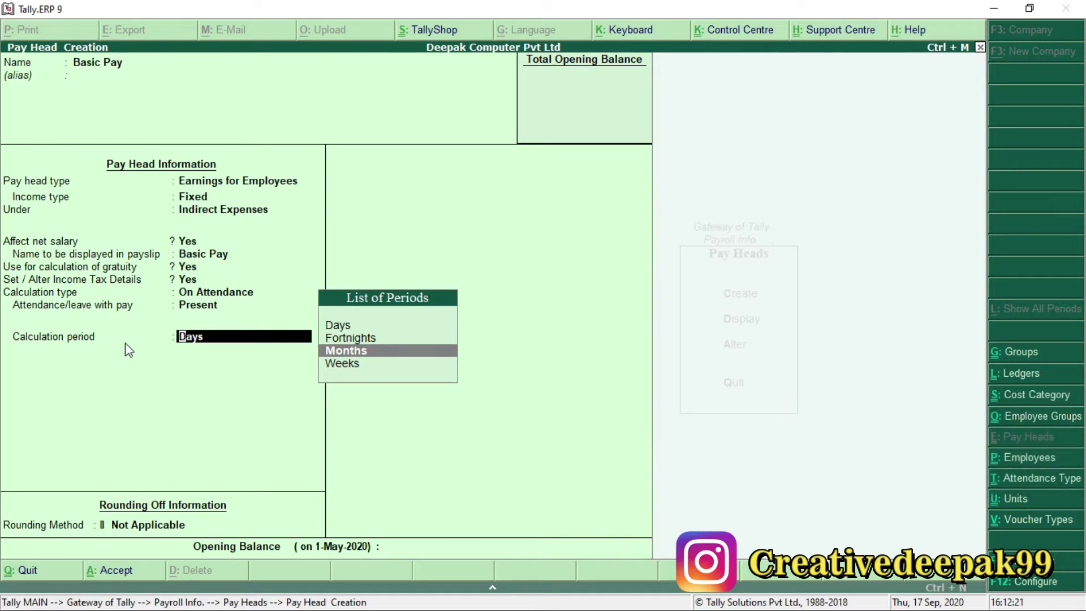
key(Return)
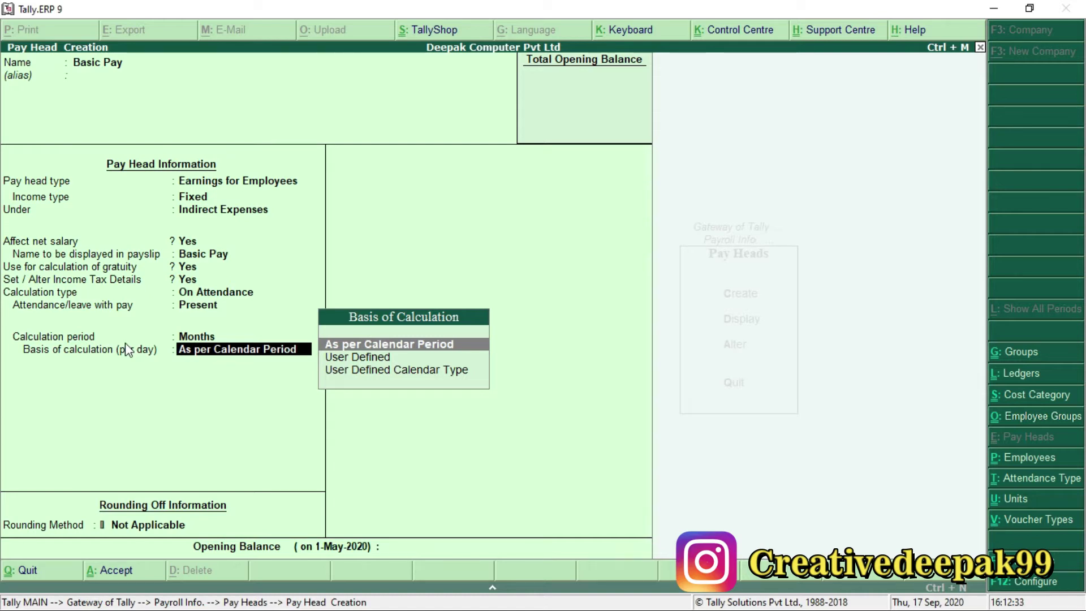
key(Down)
key(KP_Enter)
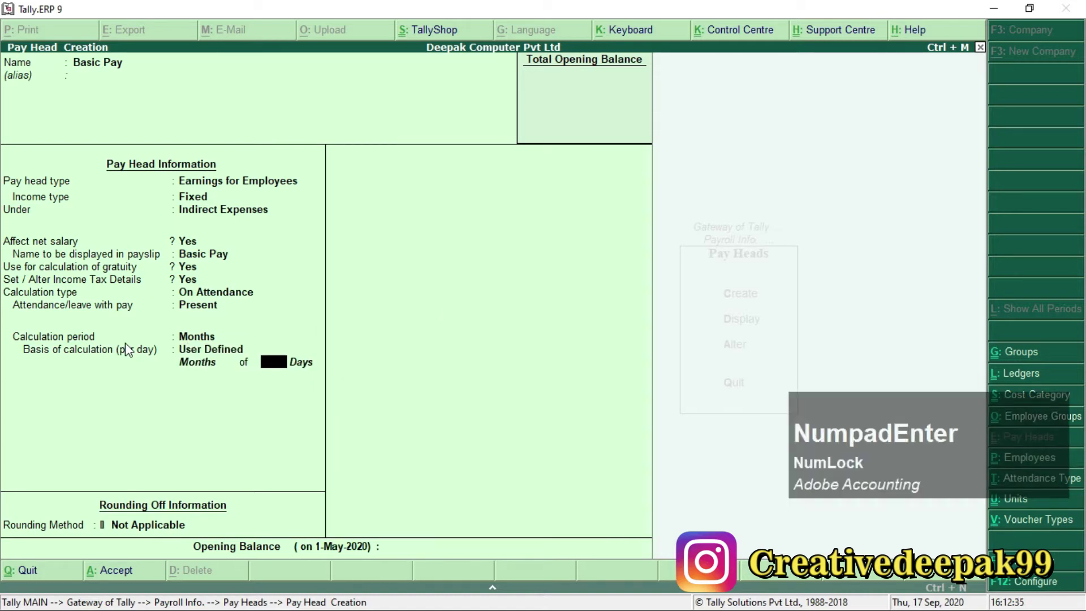
text(26)
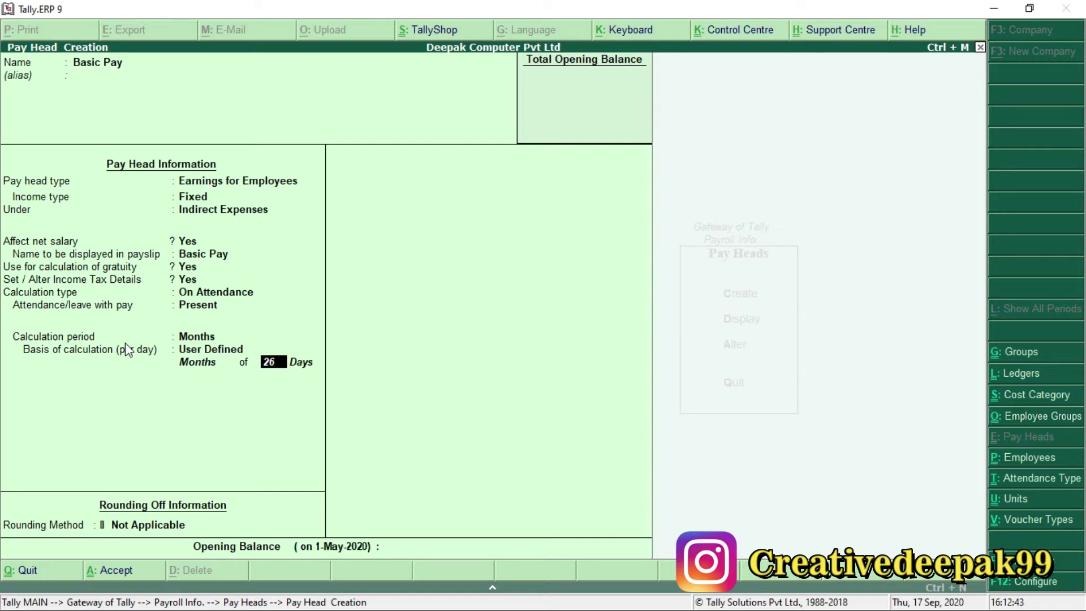
key(KP_Enter)
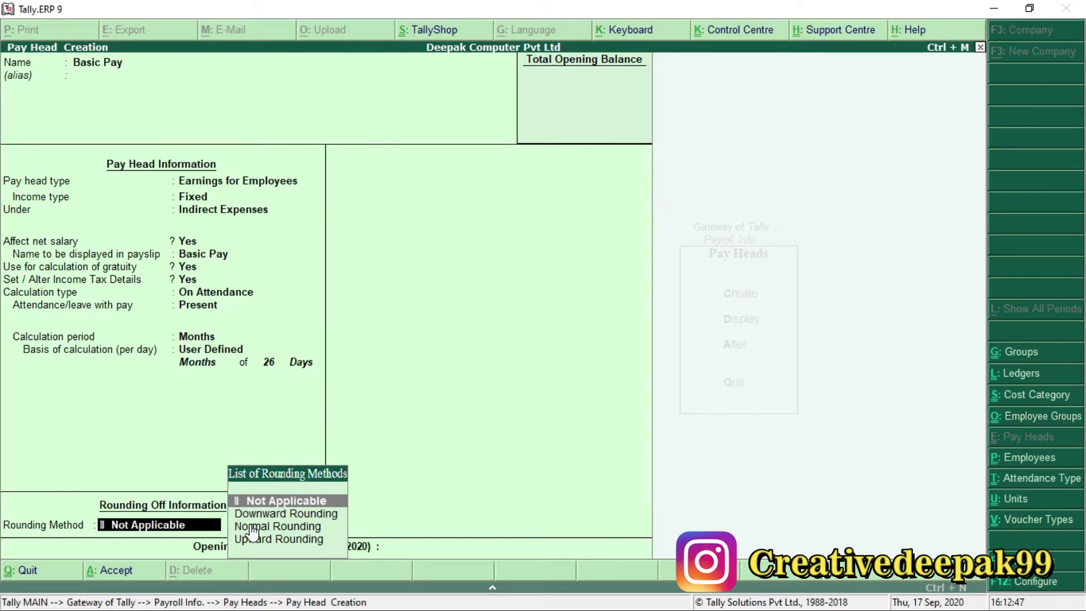
Apply Normal Rounding with limit 1, save Basic Pay, and mark it in Payroll.pdf.
key(Down)
key(Down)
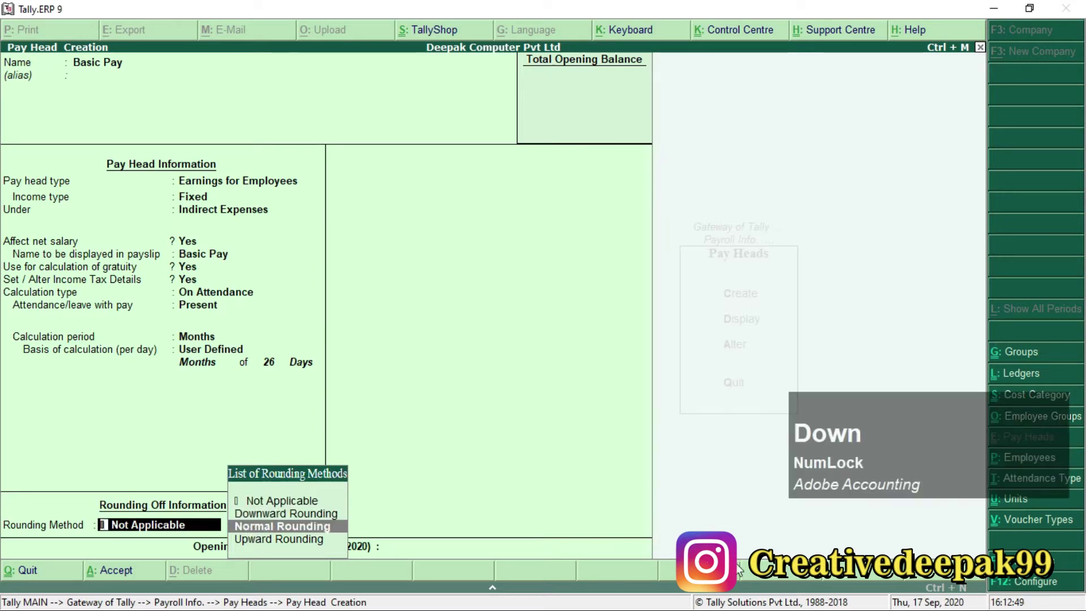
key(KP_Enter)
text(1)
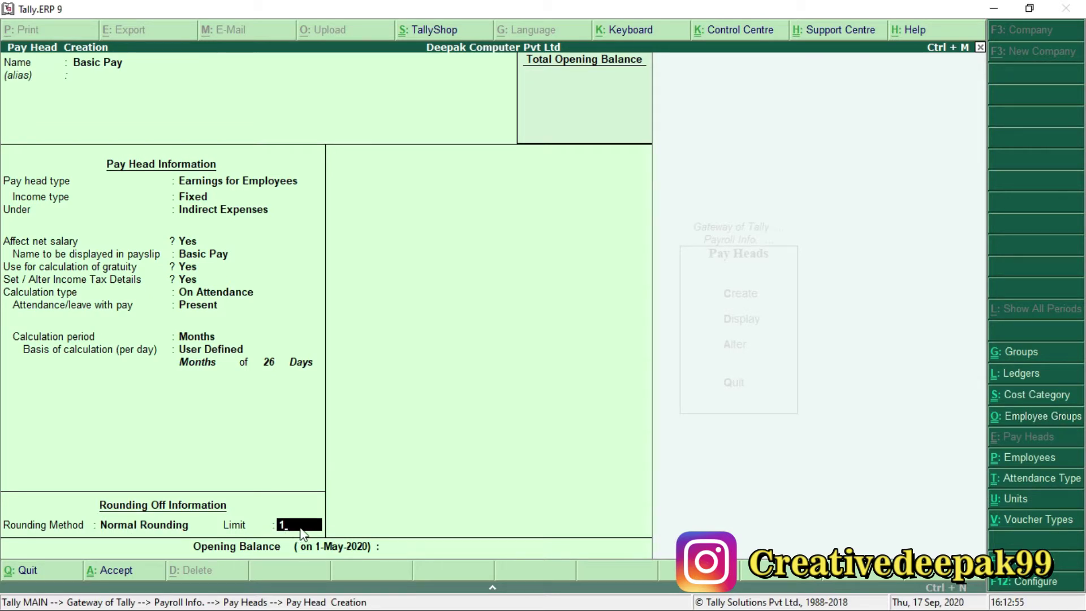
key(KP_Enter)
key(KP_Enter)
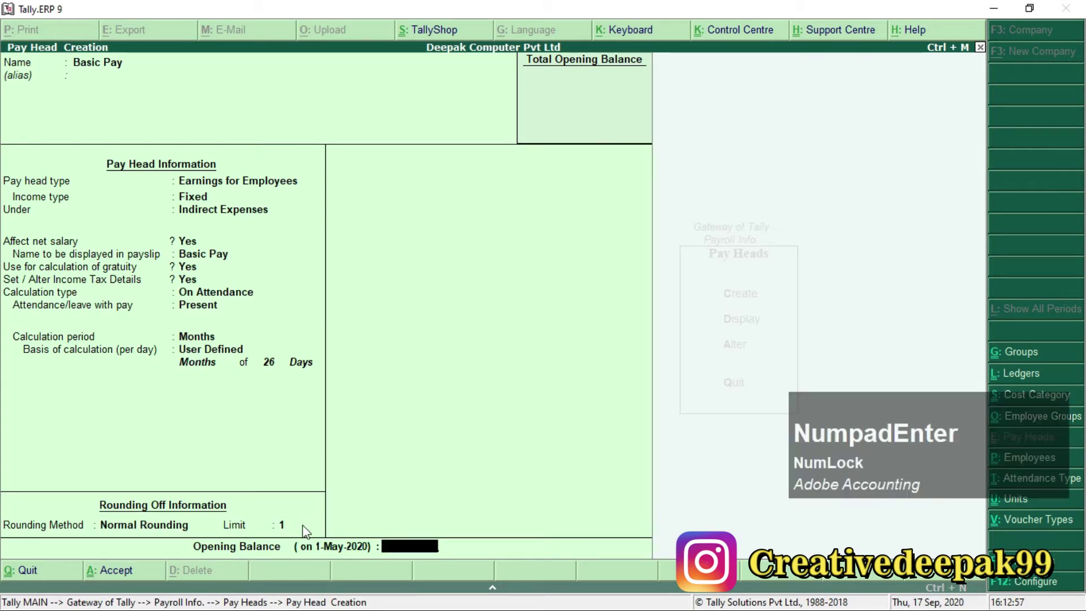
key(KP_Enter)
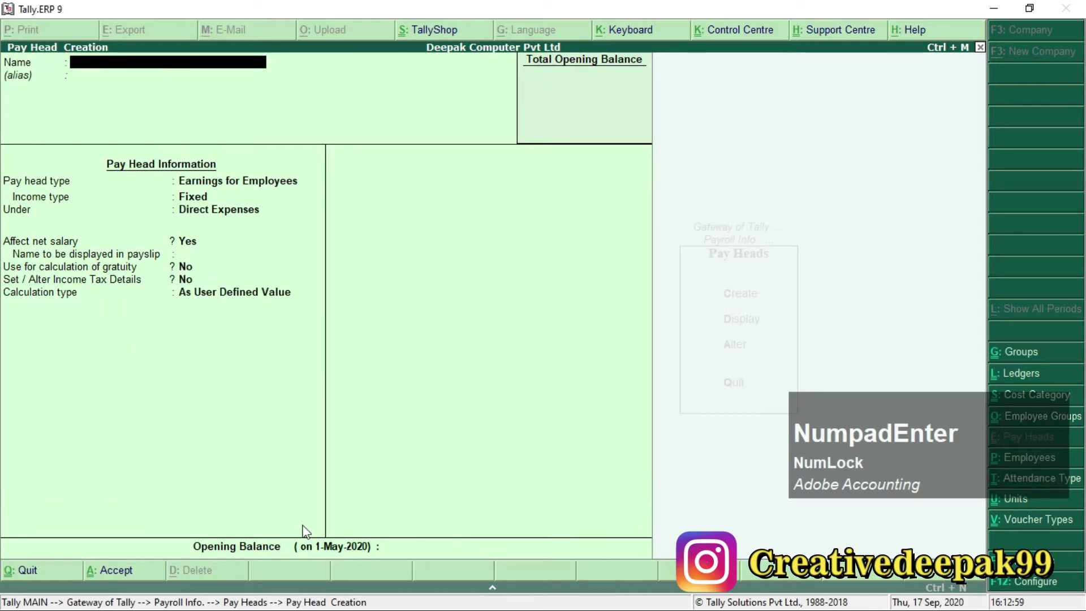
key(alt+Tab)
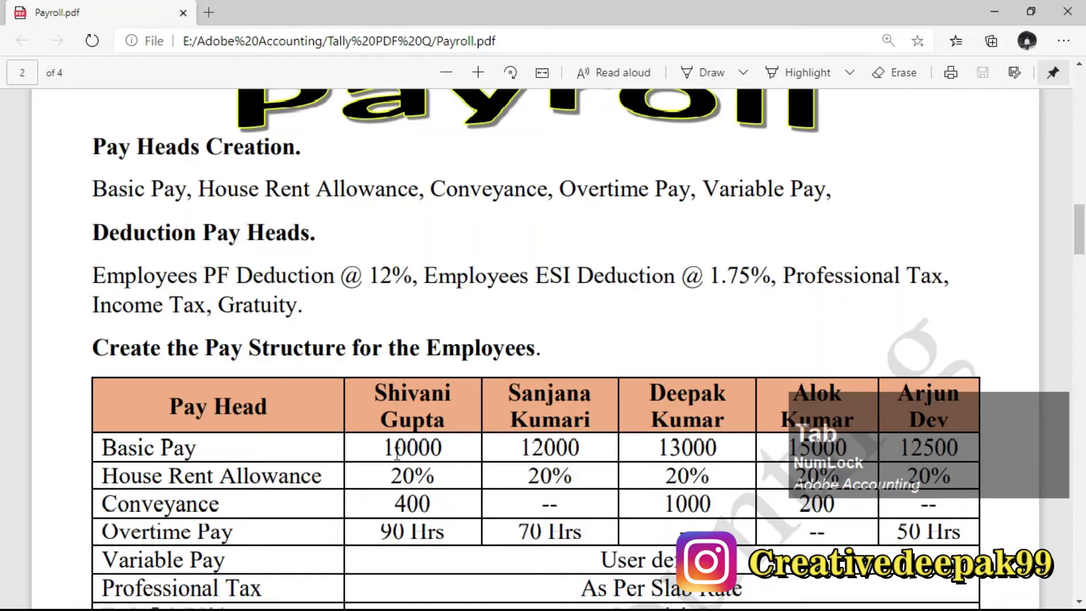
drag(90, 190, 429, 189)
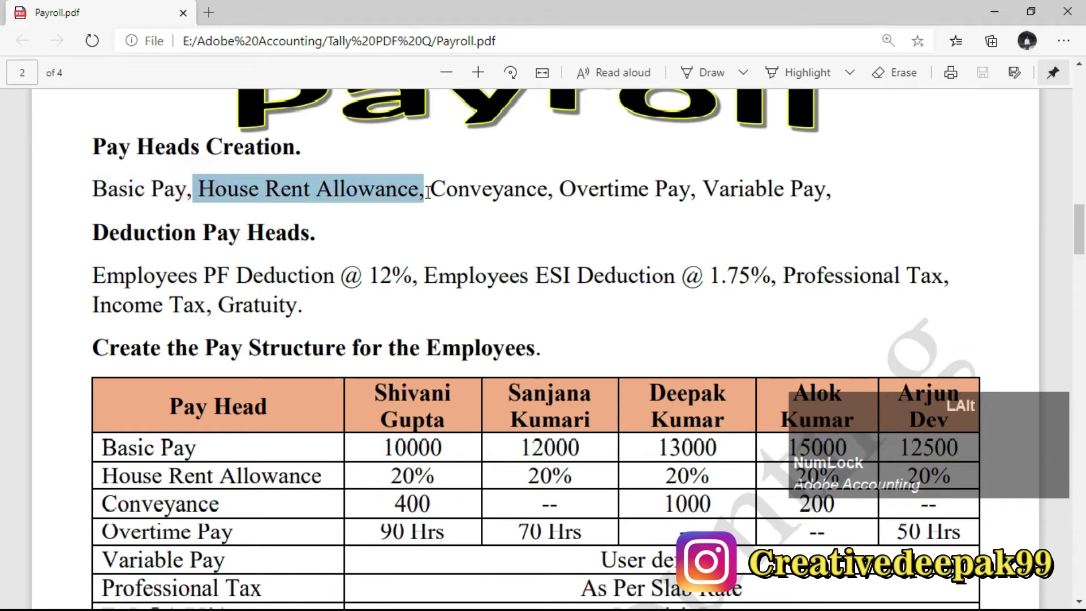
key(alt+Tab)
Enter House Rent Allowance as a Fixed Earnings for Employees pay head under Indirect Expenses.
text(Ho)
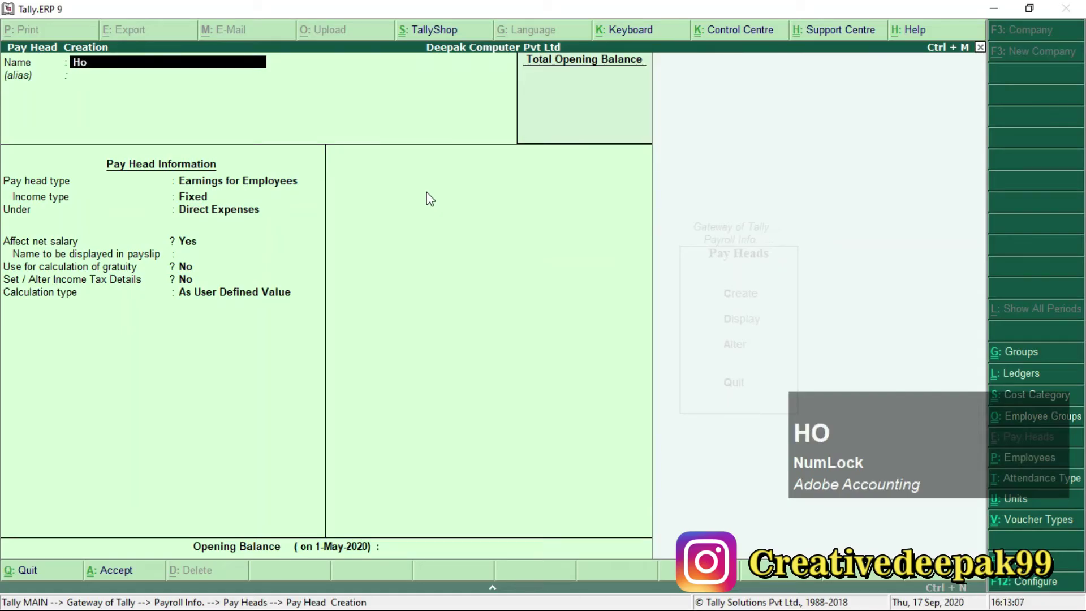
text(use Rant)
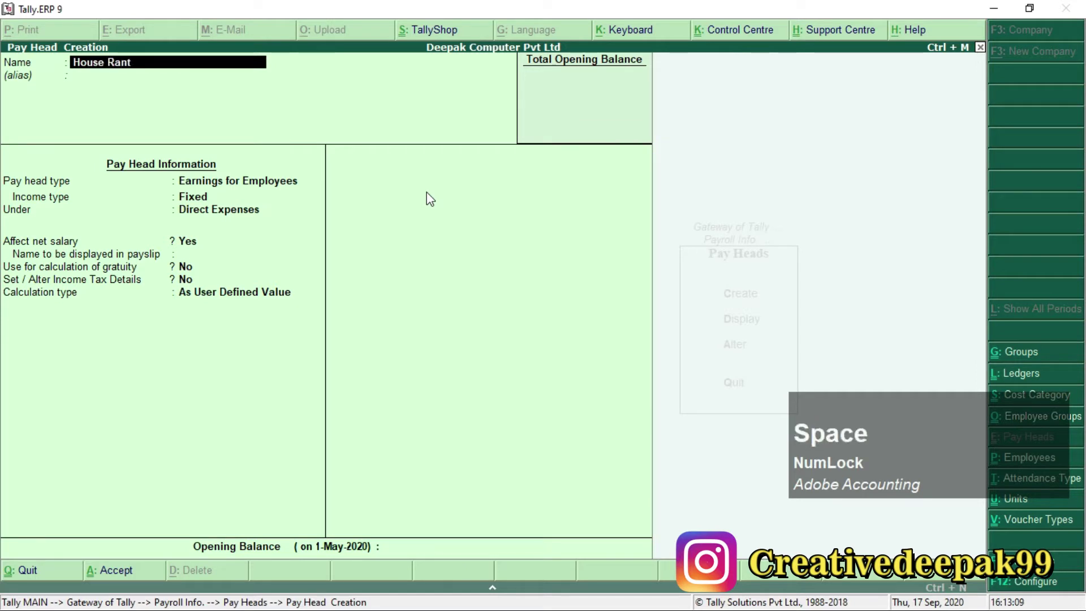
key(BackSpace)
key(BackSpace)
key(BackSpace)
key(BackSpace)
text(en)
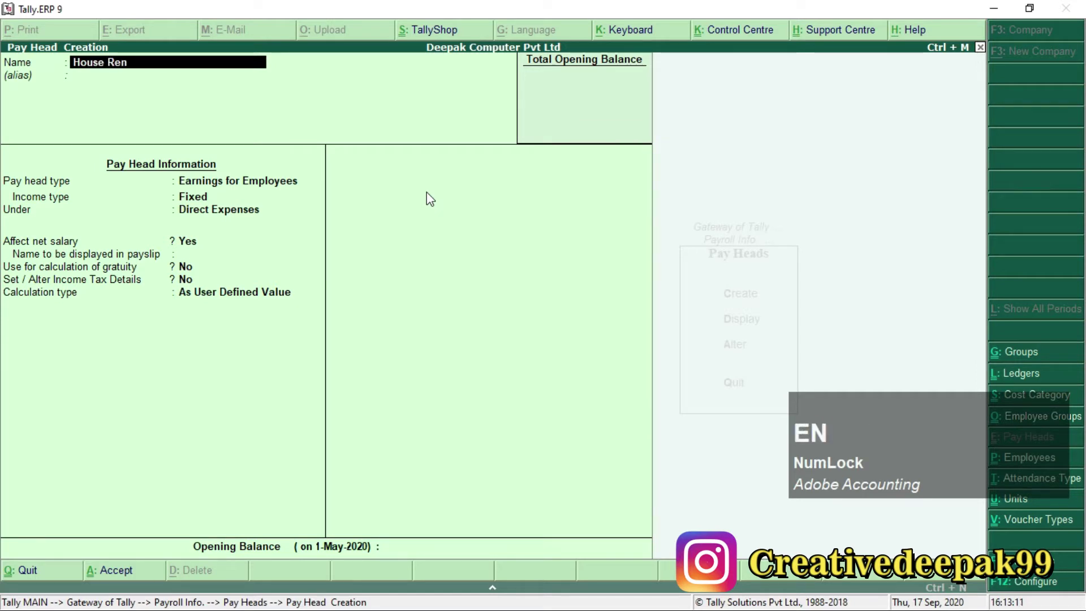
text(t Allow)
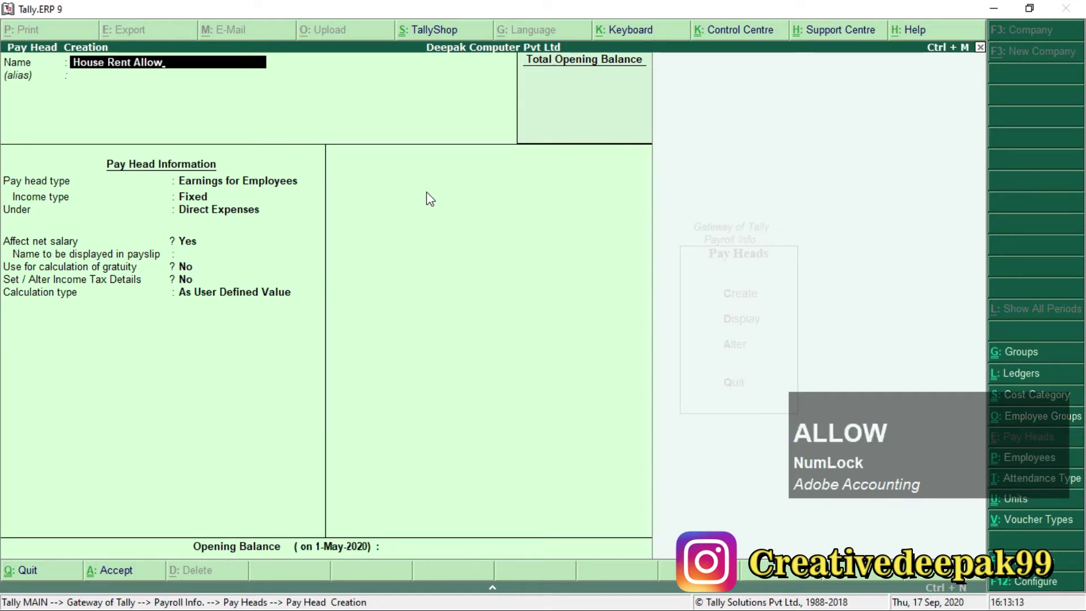
text(ance)
key(Return)
key(Return)
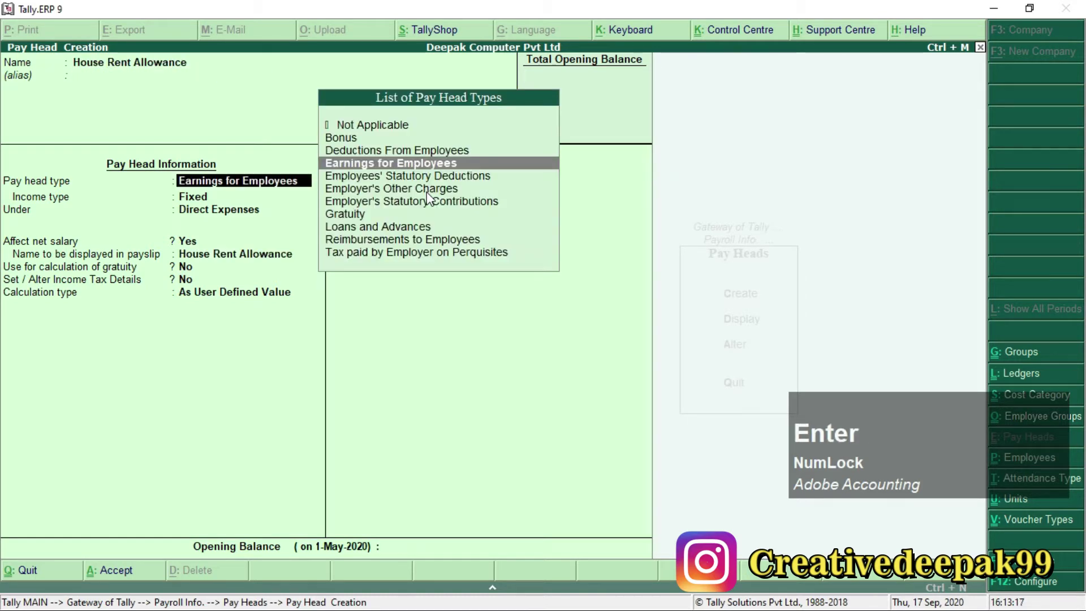
key(Return)
key(Return)
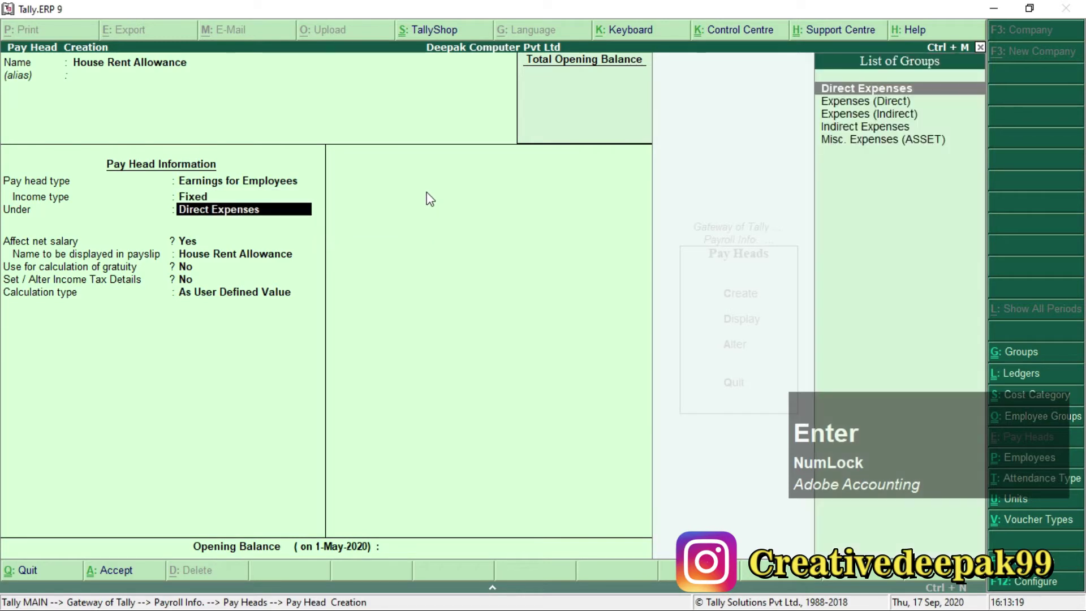
key(Down)
key(Down)
key(Down)
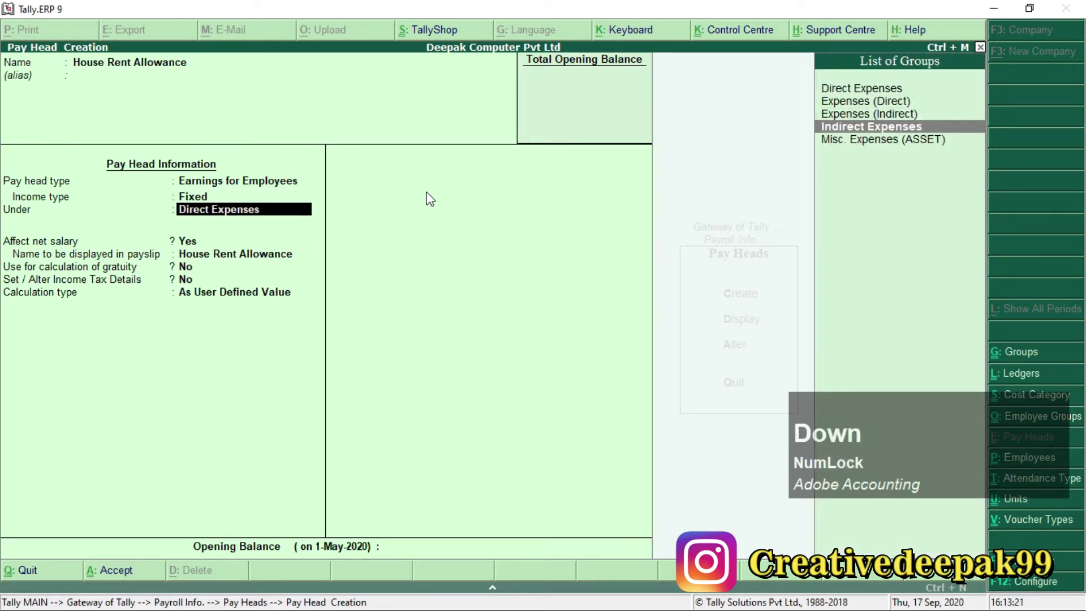
key(Return)
key(Return)
key(Return)
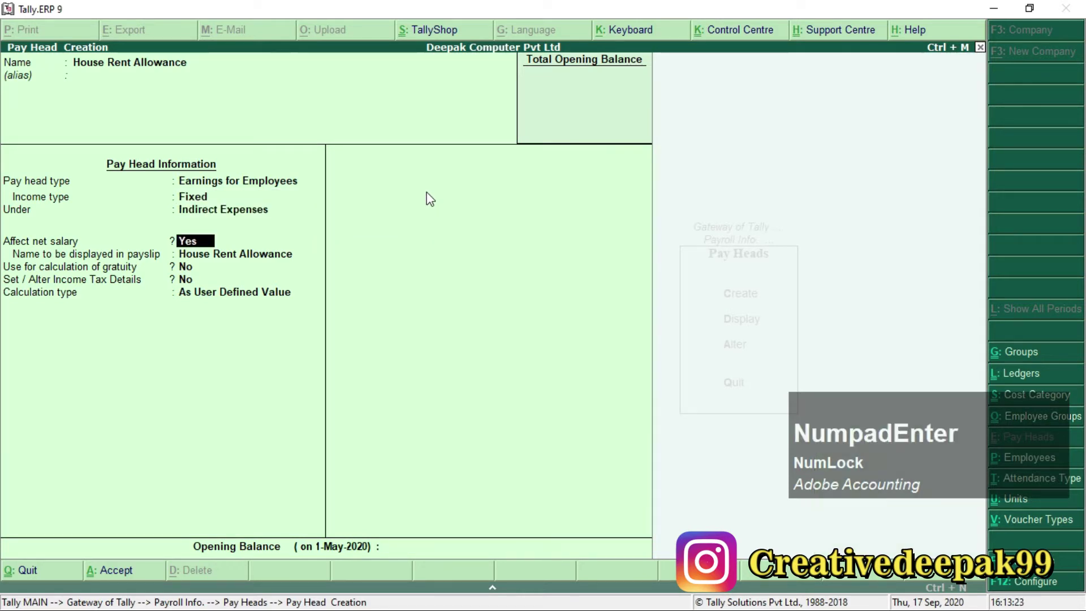
key(Return)
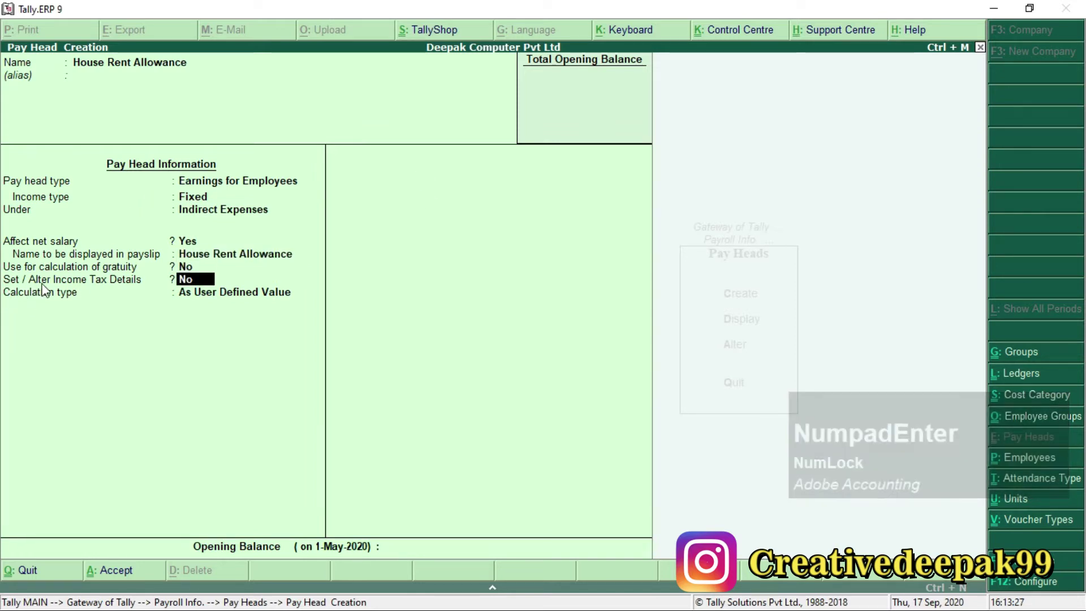
Set 'Set / Alter Income Tax Details' to Yes for House Rent Allowance.
key(ctrl+2)
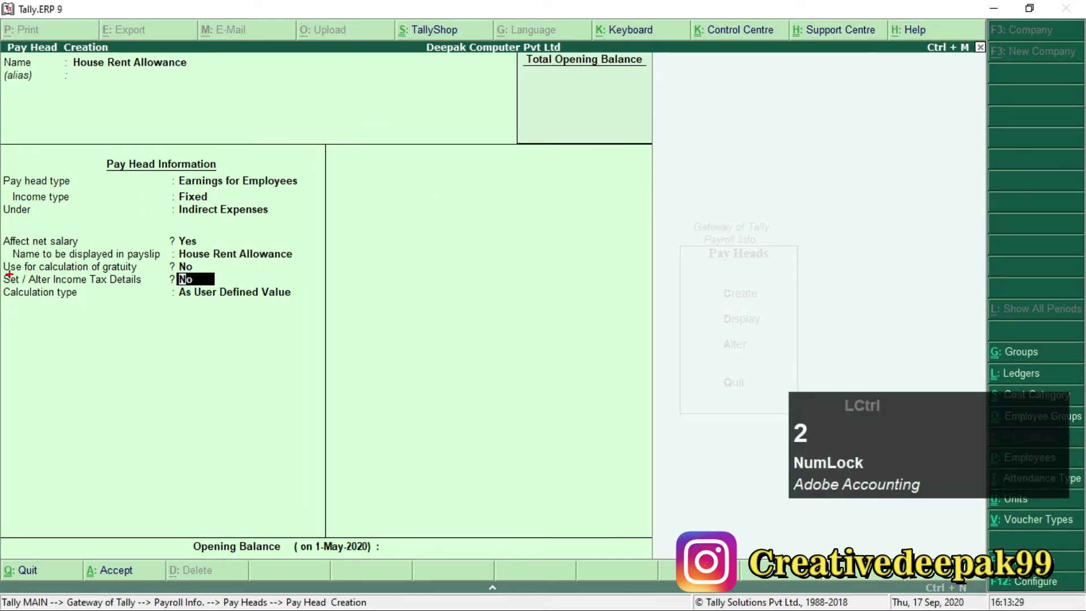
mouse_move(2, 273)
mouse_down()
mouse_move(56, 296)
mouse_move(222, 290)
mouse_up()
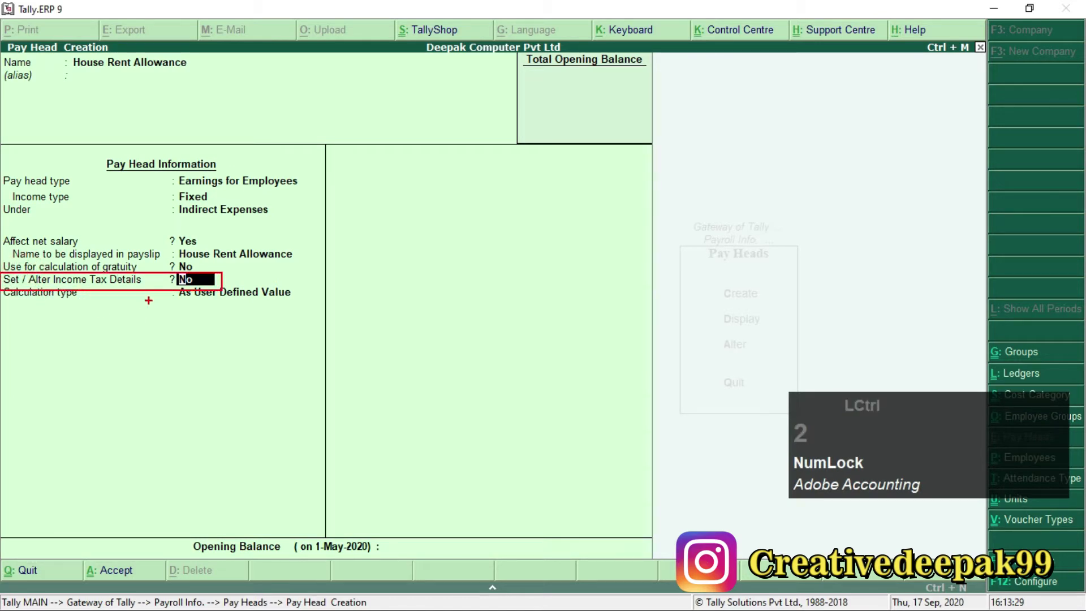
key(Escape)
text(y)
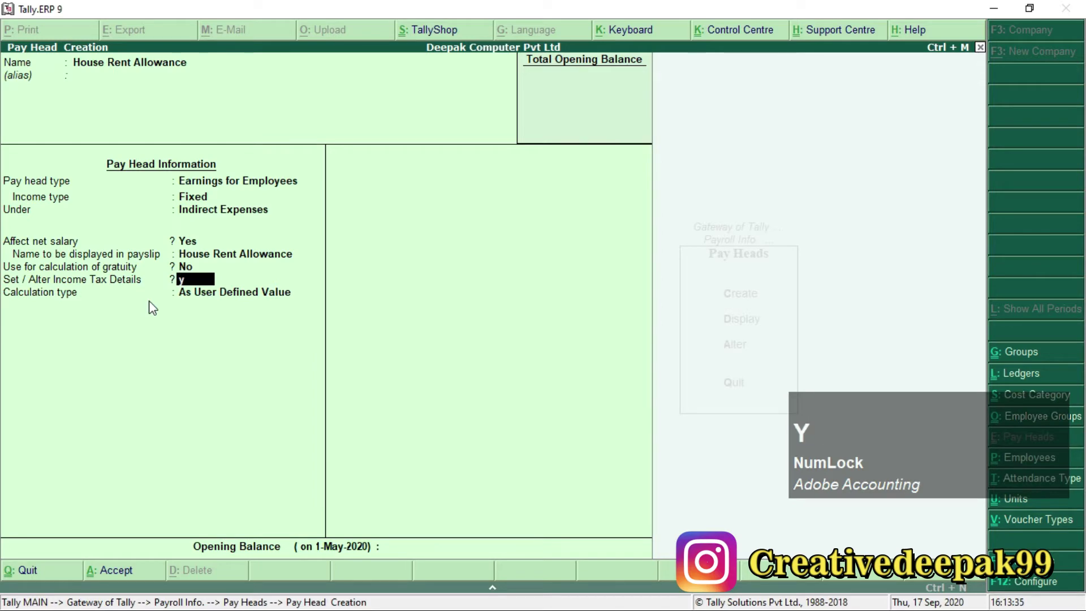
key(Return)
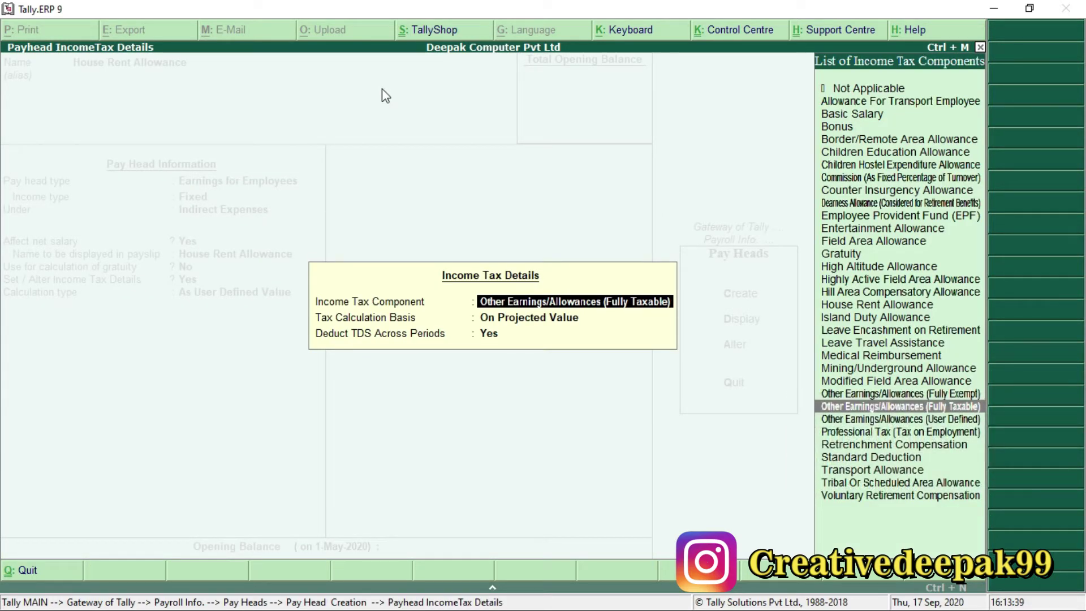
Use House Rent Allowance as the tax component with calculation type As Computed Value.
text(H)
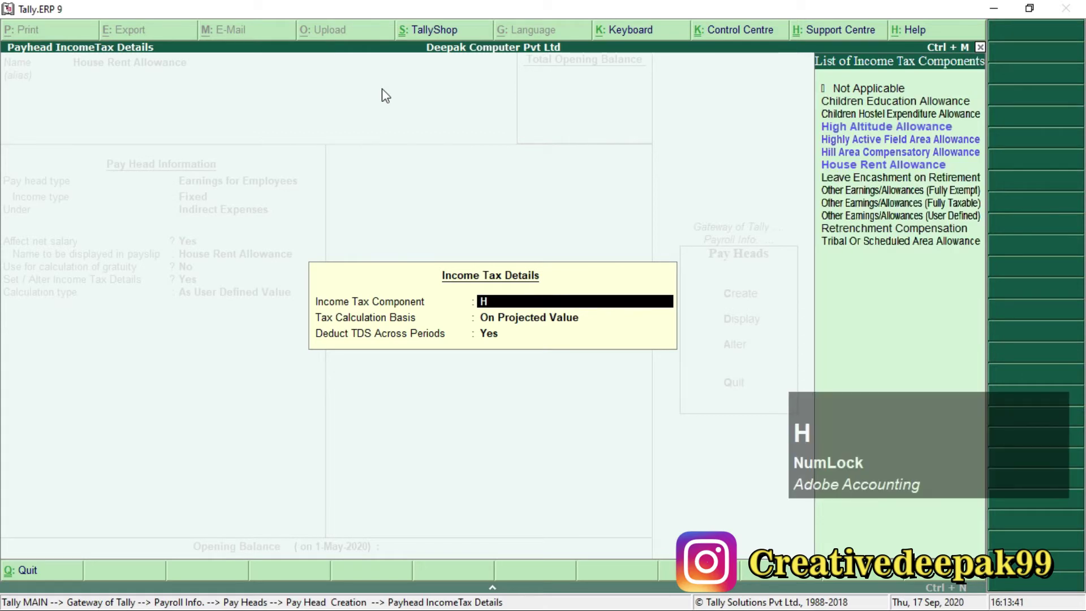
key(Down)
key(Down)
key(Down)
key(Down)
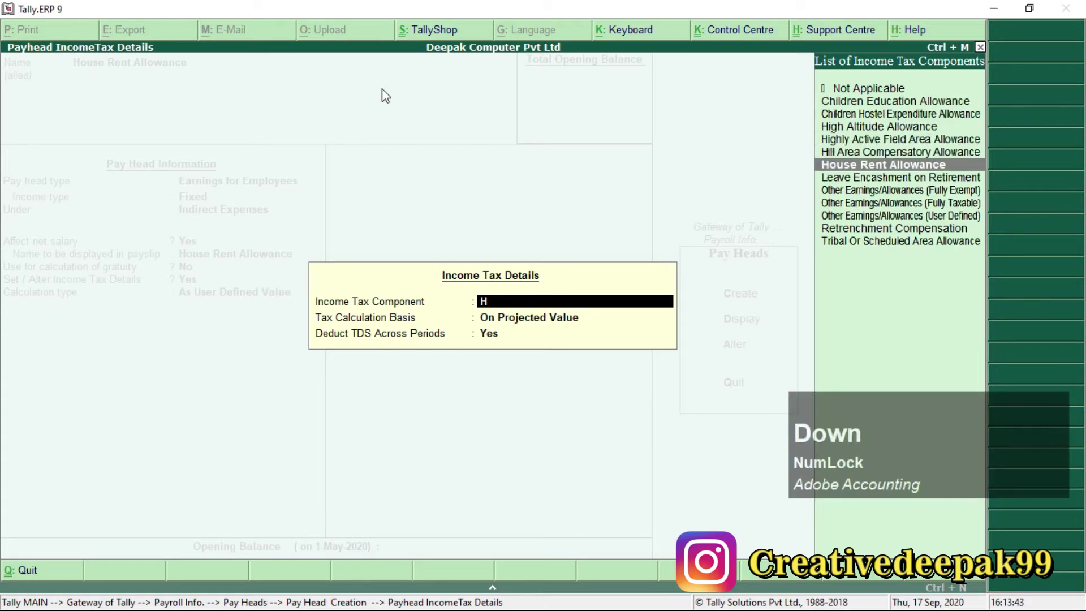
key(Return)
key(Return)
key(Return)
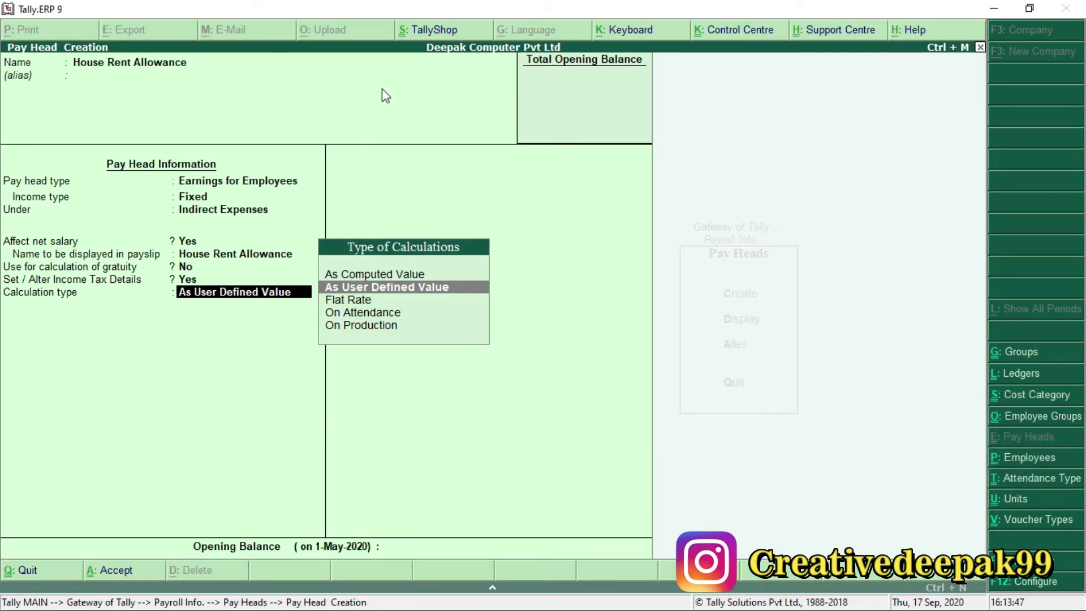
key(F1)
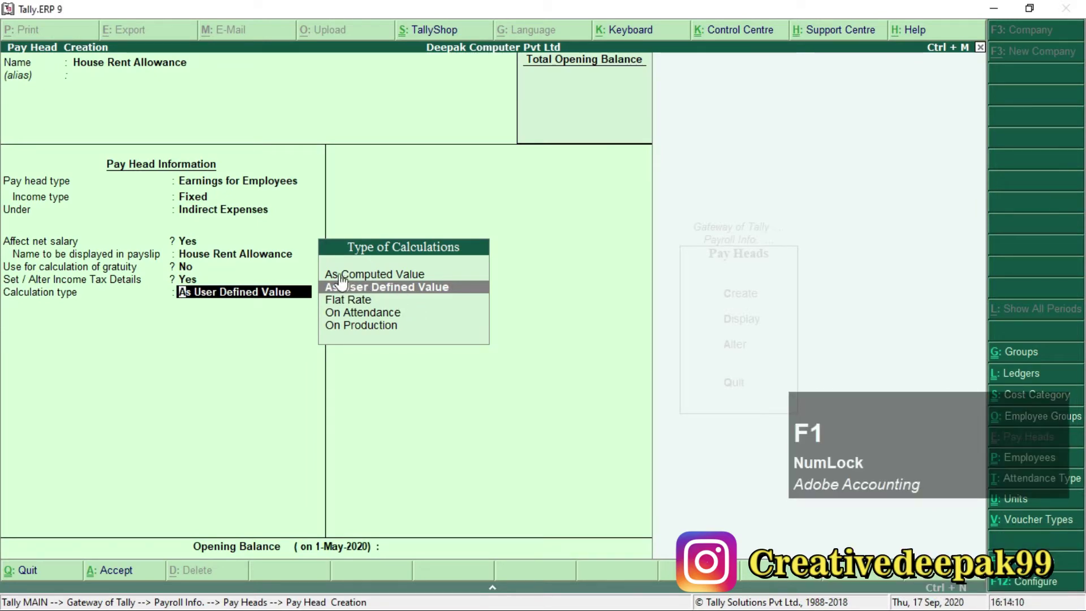
click(342, 275)
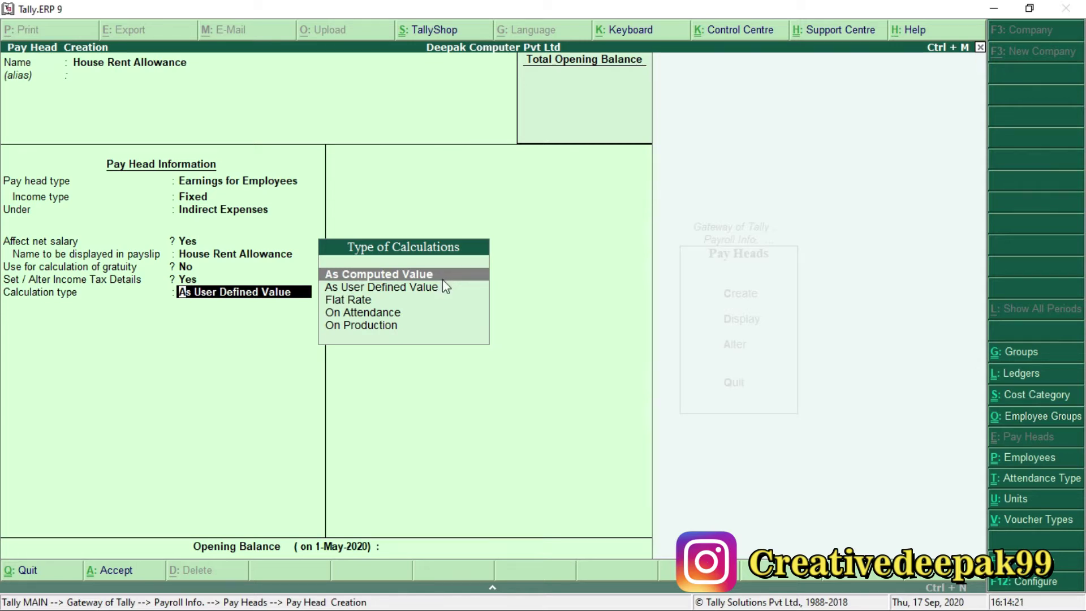
key(Return)
Apply Normal Rounding with limit 1 and choose On Specified Formula for computing.
key(Down)
key(Down)
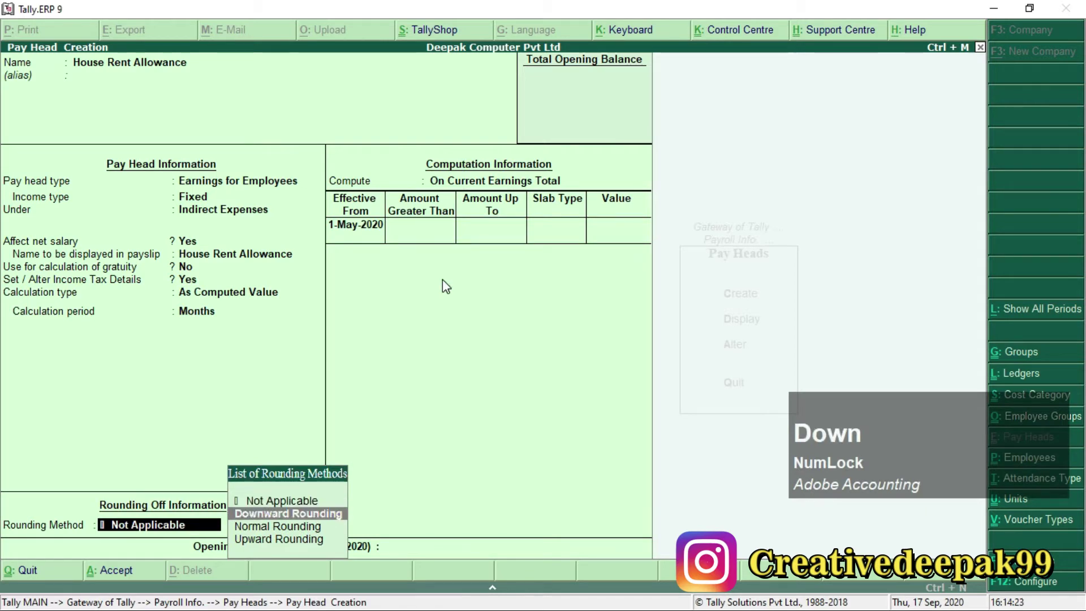
key(Return)
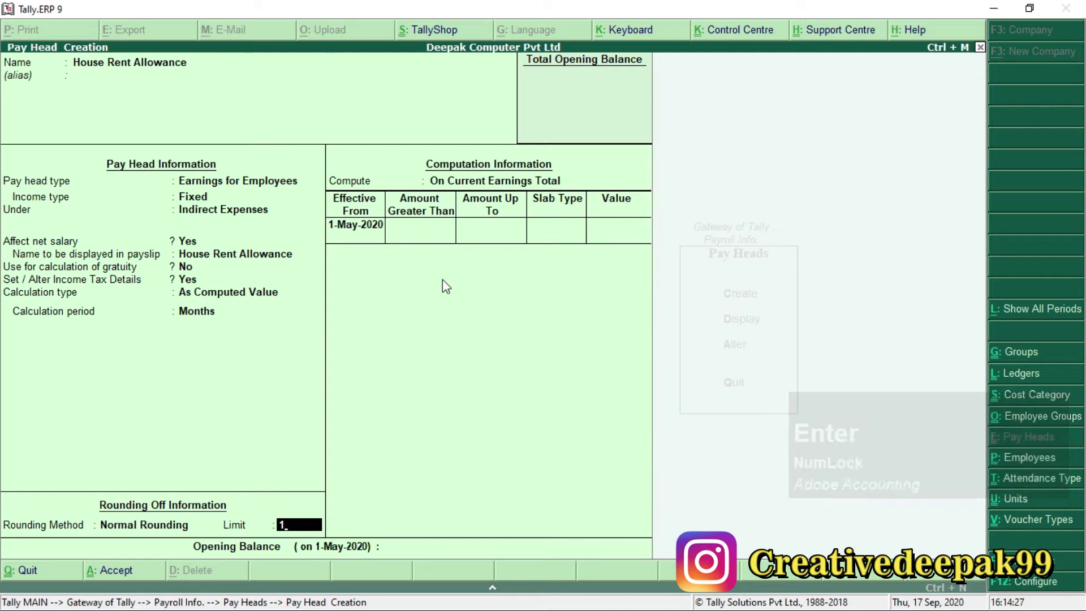
key(ctrl+2)
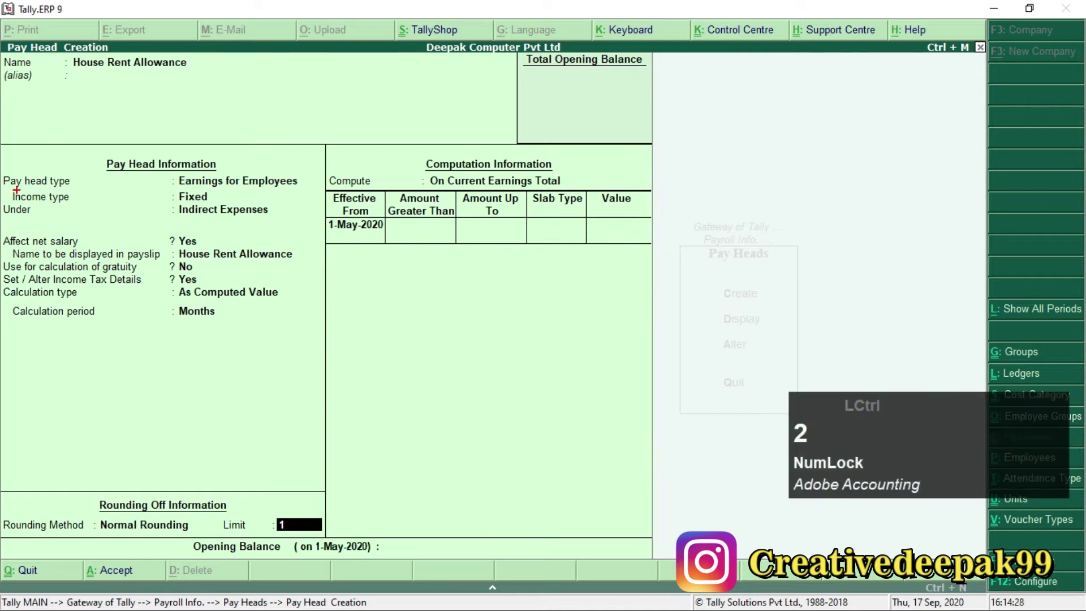
mouse_move(80, 446)
mouse_down()
mouse_move(96, 492)
mouse_move(323, 559)
mouse_move(341, 546)
mouse_up()
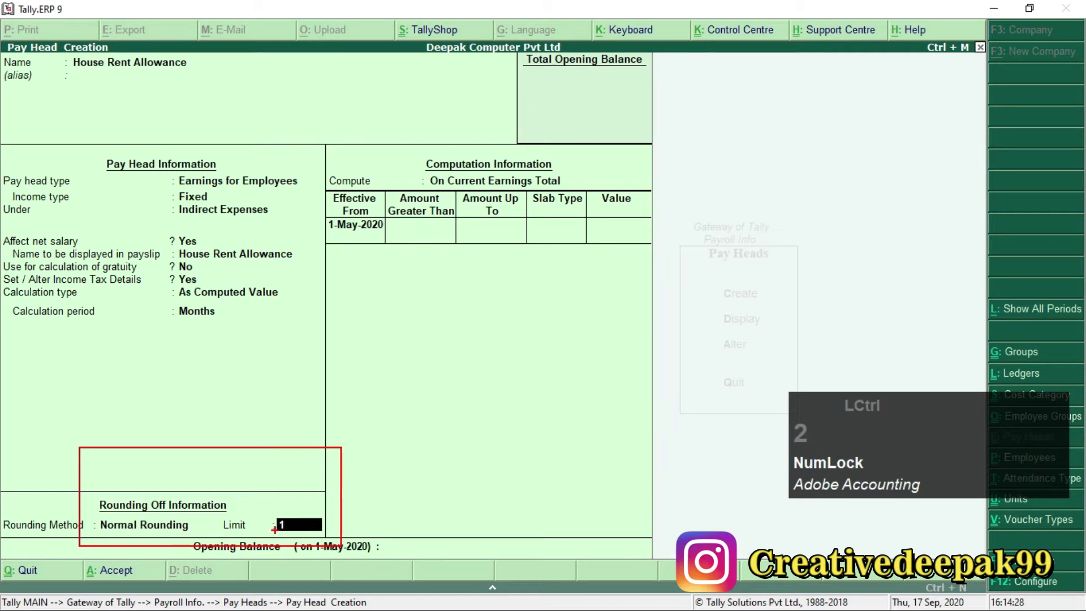
key(ctrl+2)
key(Escape)
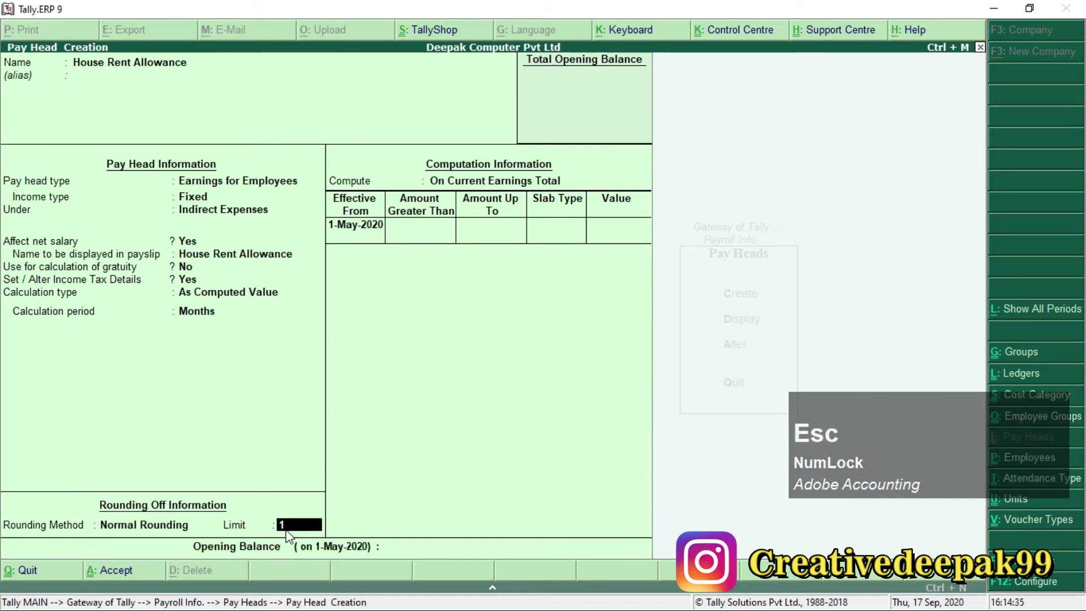
key(Return)
key(Down)
key(Down)
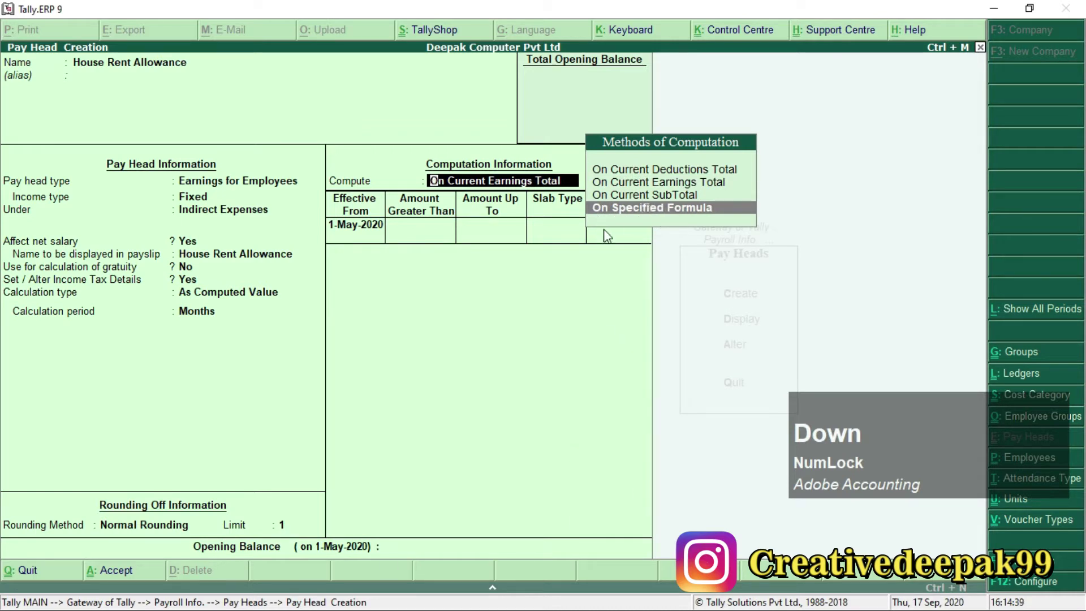
Compute House Rent Allowance on Basic Pay with a 20% Percentage slab from 1-May-2020.
key(ctrl+2)
mouse_move(594, 196)
mouse_down()
mouse_move(687, 222)
mouse_move(744, 222)
mouse_up()
key(Escape)
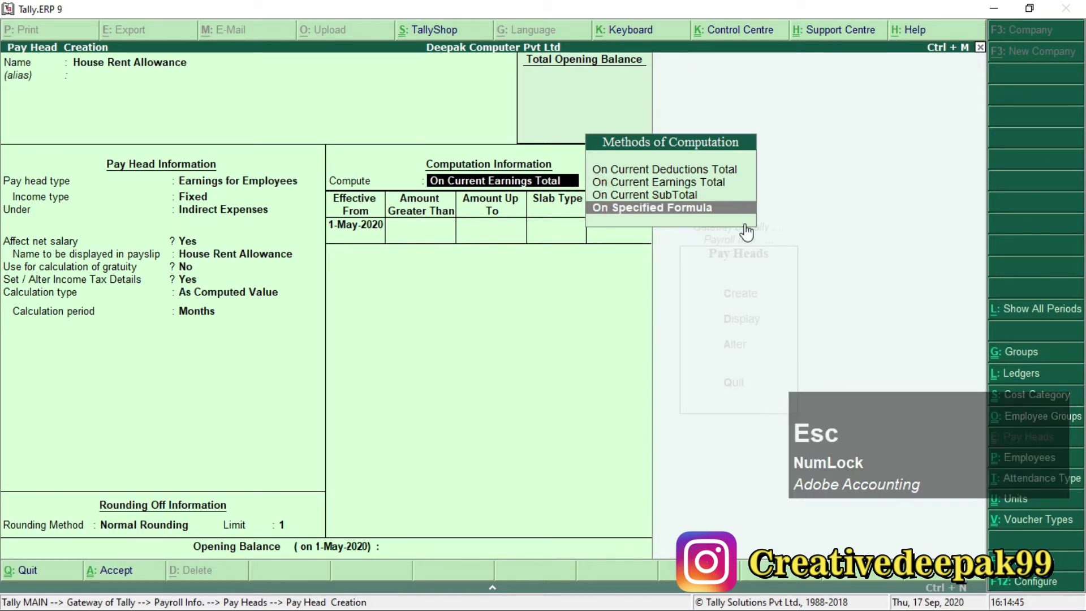
key(KP_Enter)
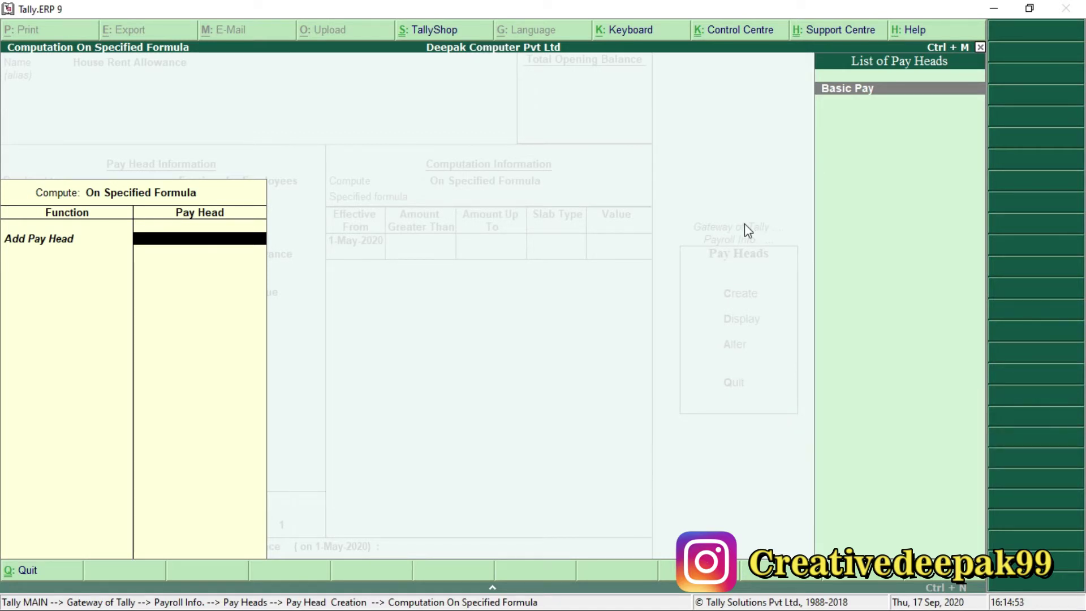
key(KP_Enter)
key(KP_Enter)
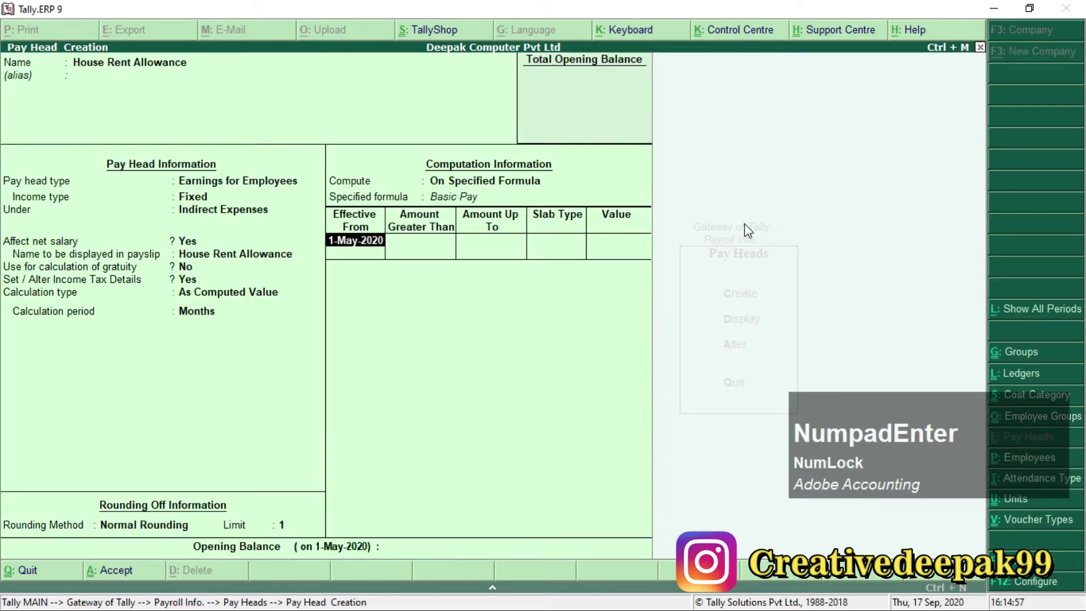
key(KP_Enter)
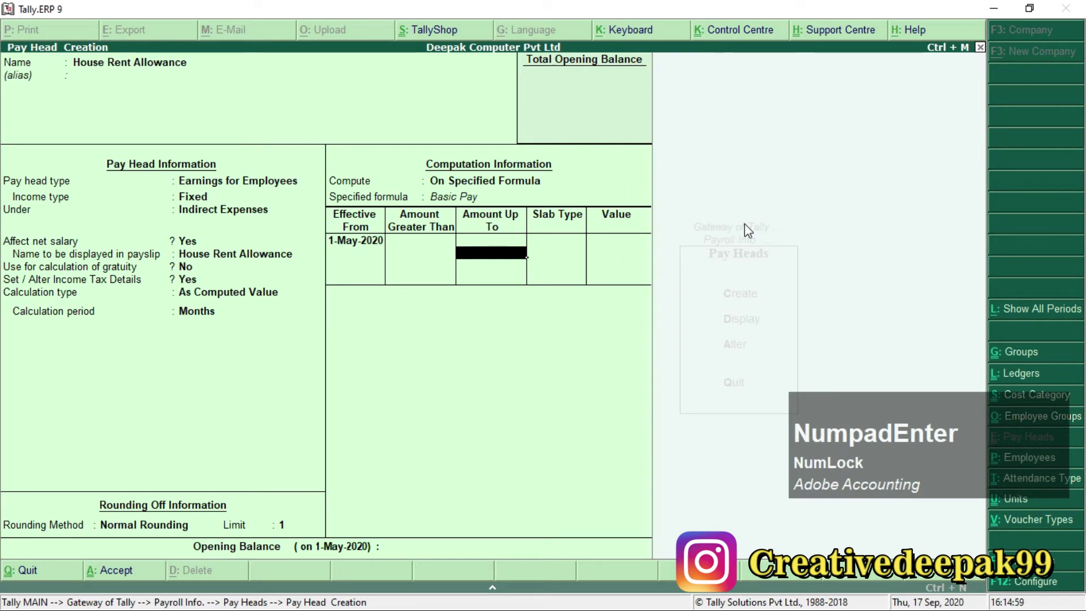
key(KP_Enter)
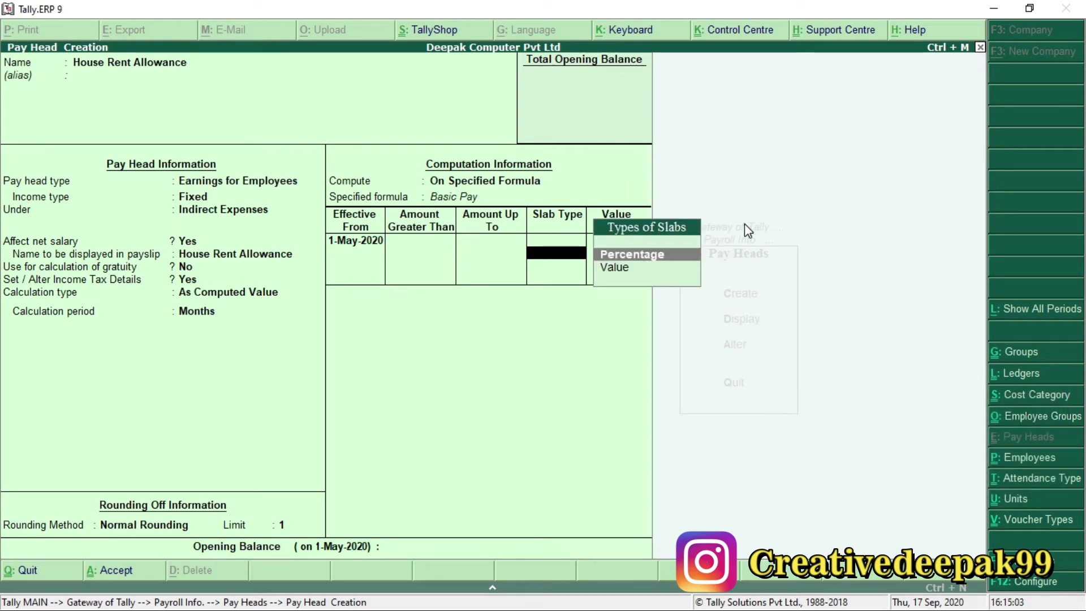
key(KP_Enter)
text(20)
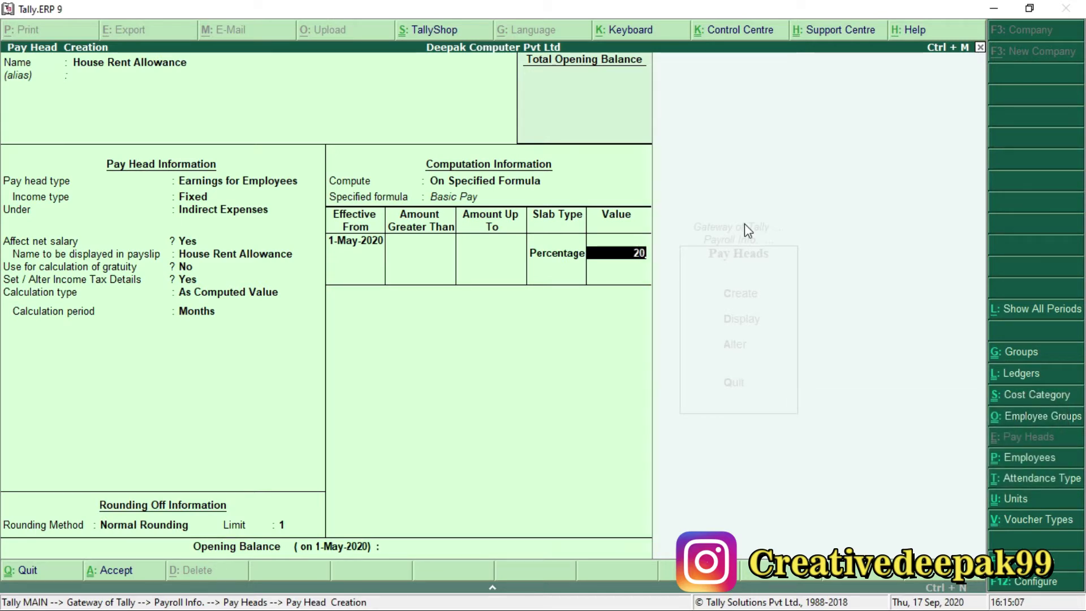
key(KP_Enter)
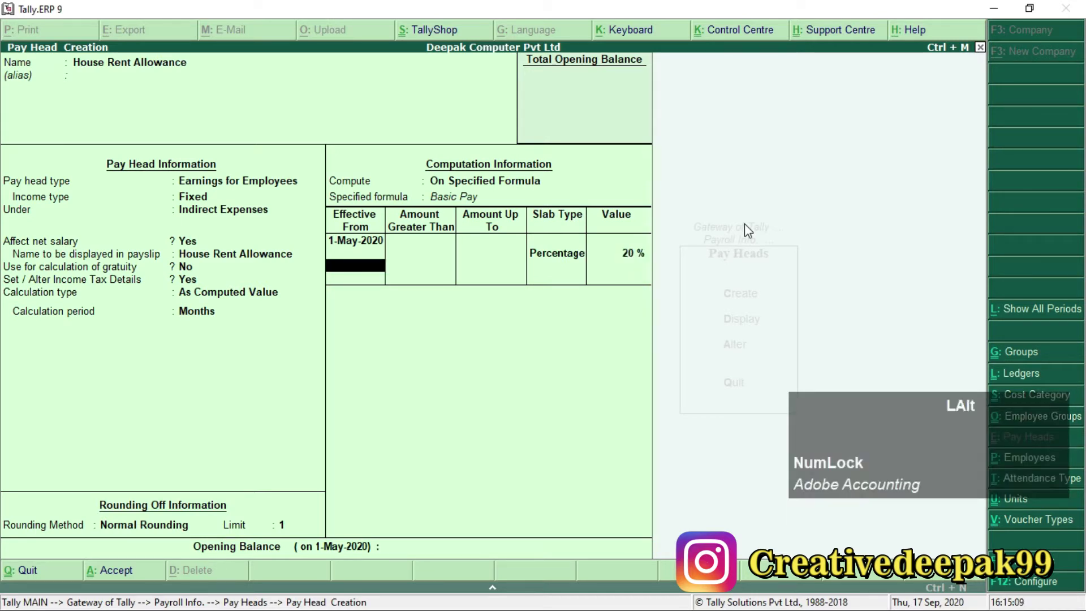
key(alt+Tab)
Check the House Rent Allowance percentages in Payroll.pdf, then accept the House Rent Allowance pay head.
scroll(257, 403, down, 3)
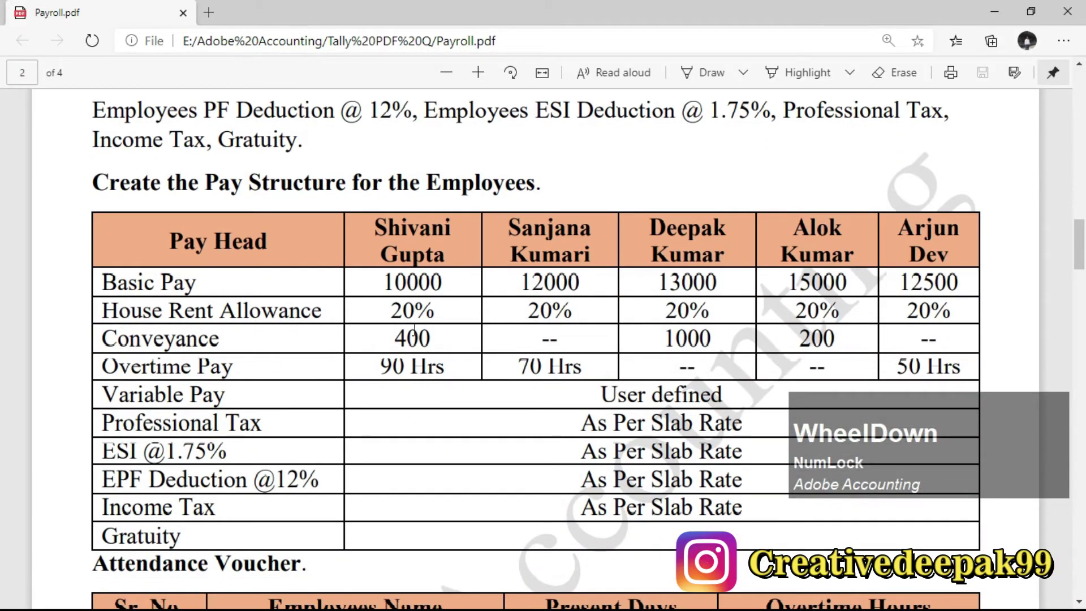
click(329, 374)
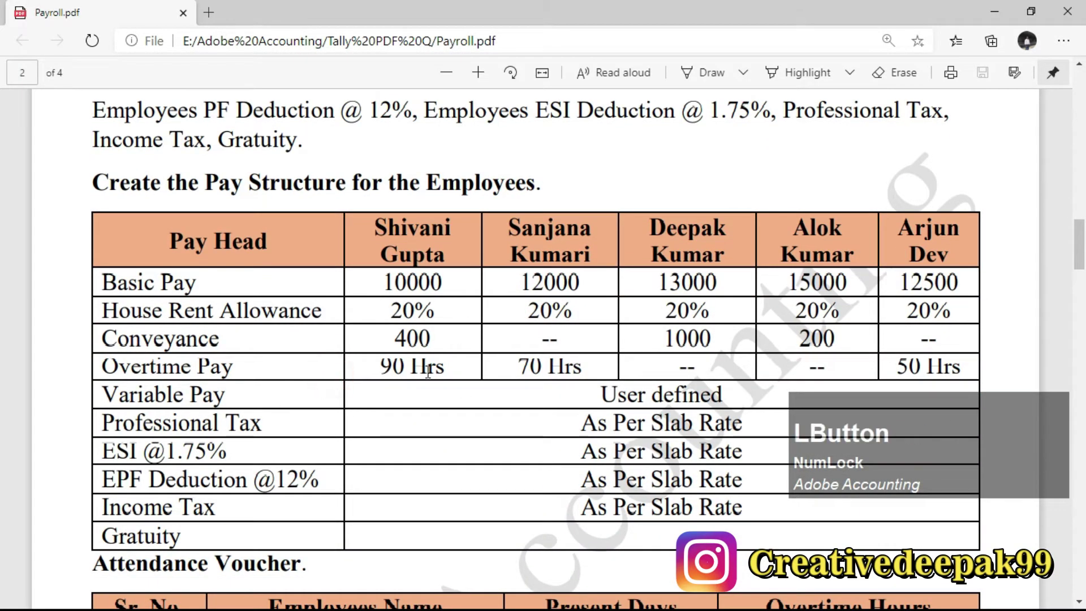
scroll(431, 359, down, 1)
ctrl+scroll(478, 313, down, 2)
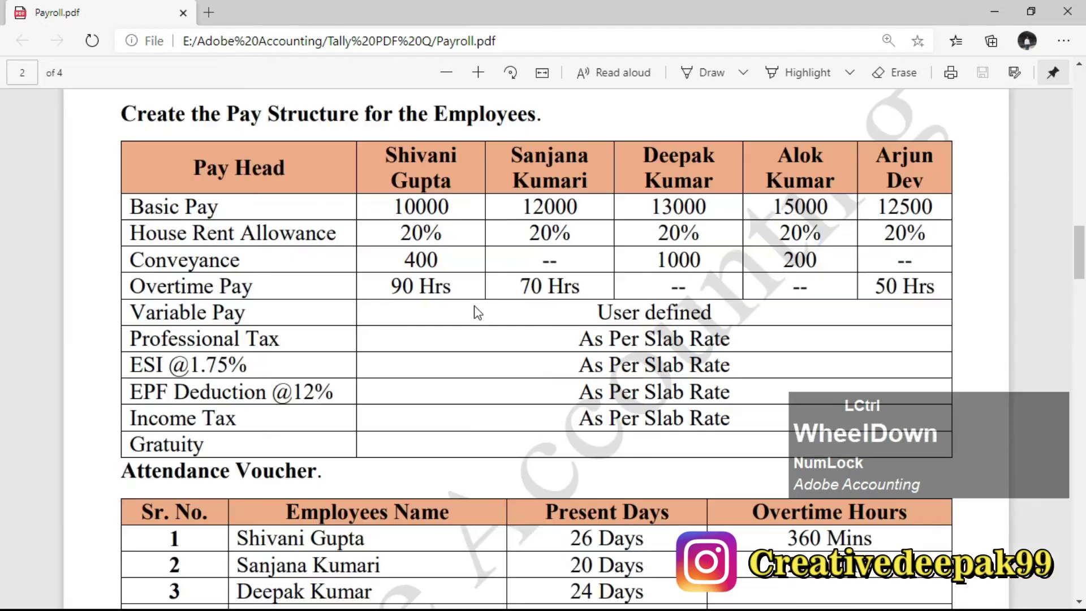
click(446, 275)
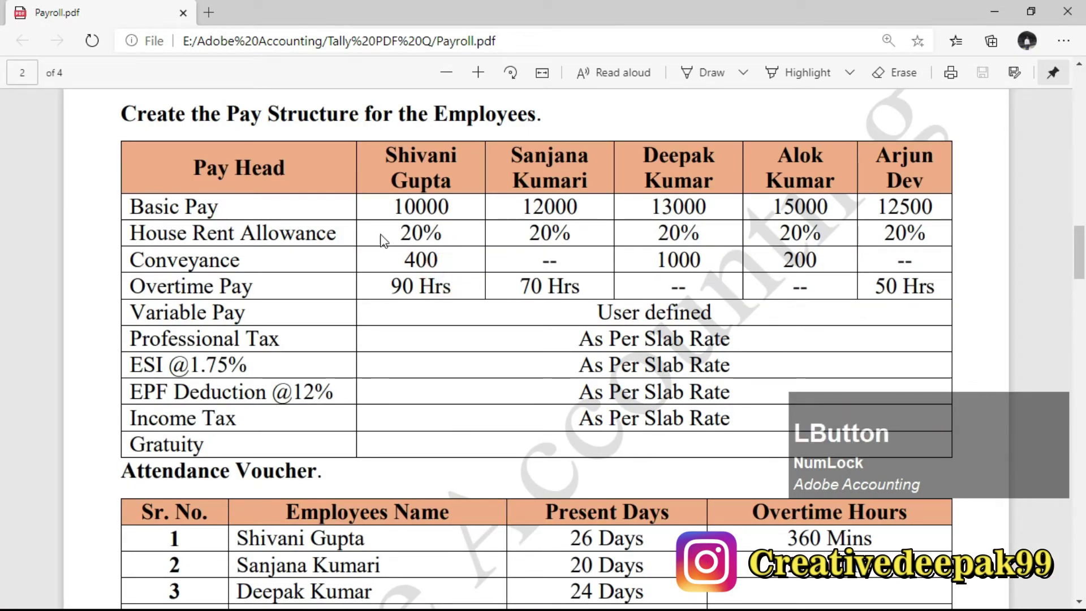
drag(136, 233, 788, 233)
scroll(563, 299, up, 3)
scroll(562, 300, up, 2)
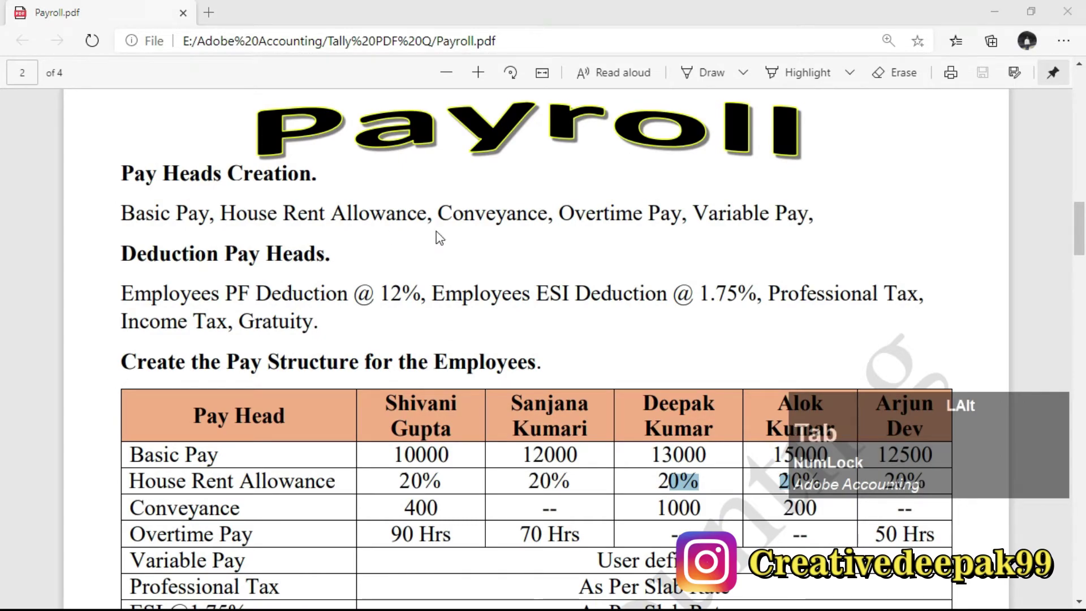
key(alt+Tab)
key(KP_Enter)
key(KP_Enter)
key(KP_Enter)
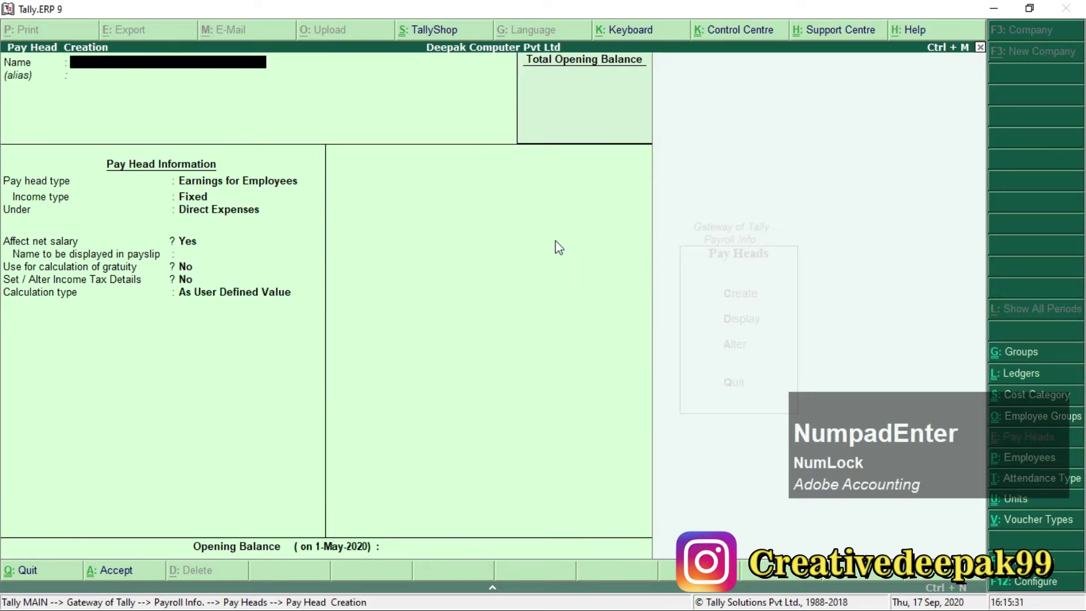
Create Conveyance as a Fixed earning under Indirect Expenses with income tax details set to Yes.
key(alt+Tab)
drag(437, 214, 542, 223)
key(alt+Tab)
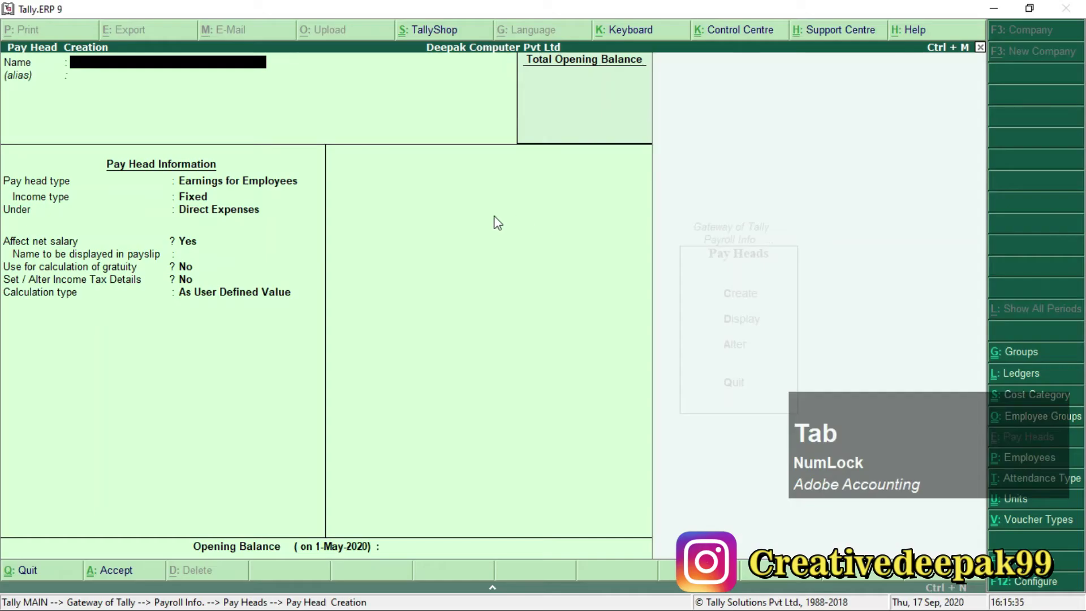
text(Con)
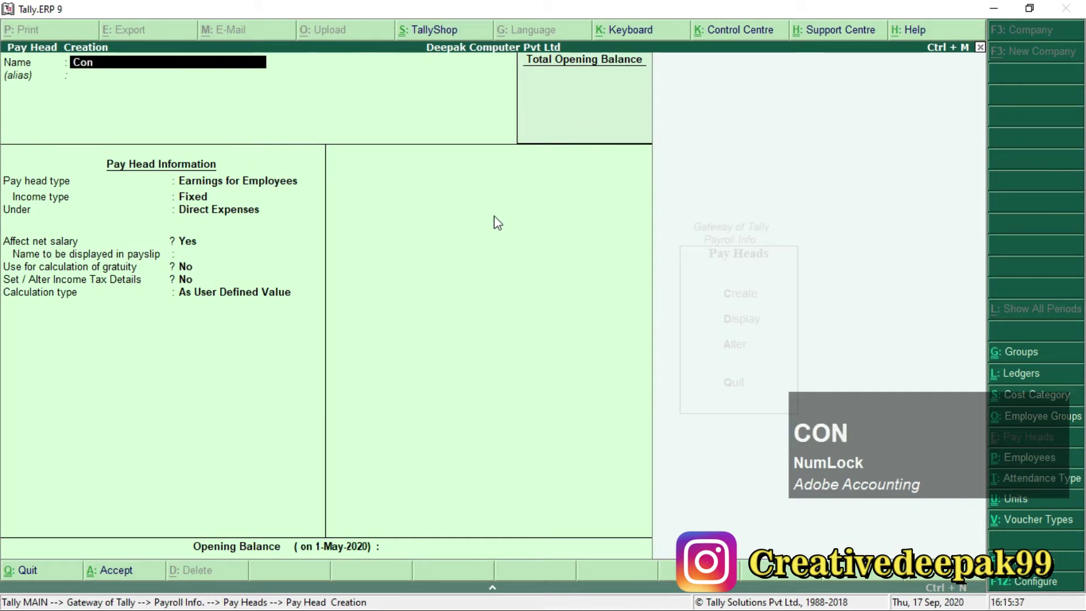
text(veyance)
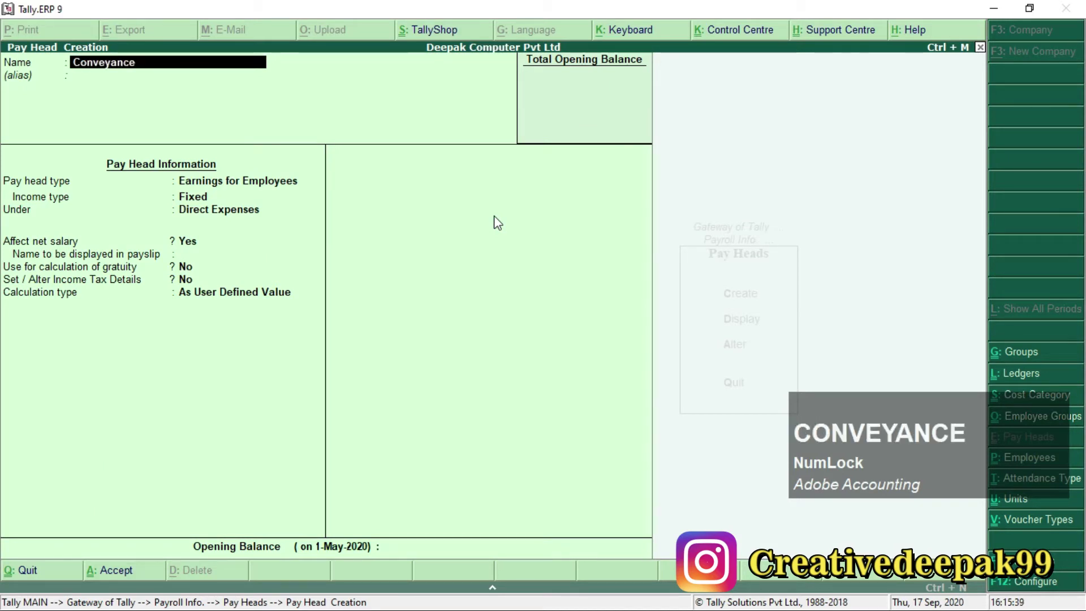
key(Return)
key(Return)
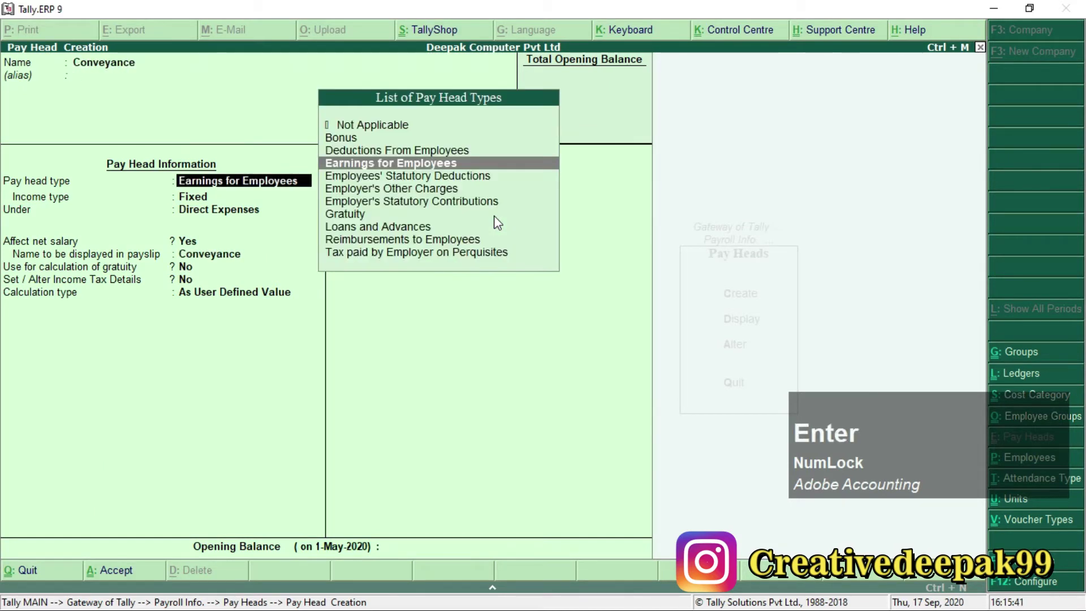
key(Return)
key(Return)
text(I)
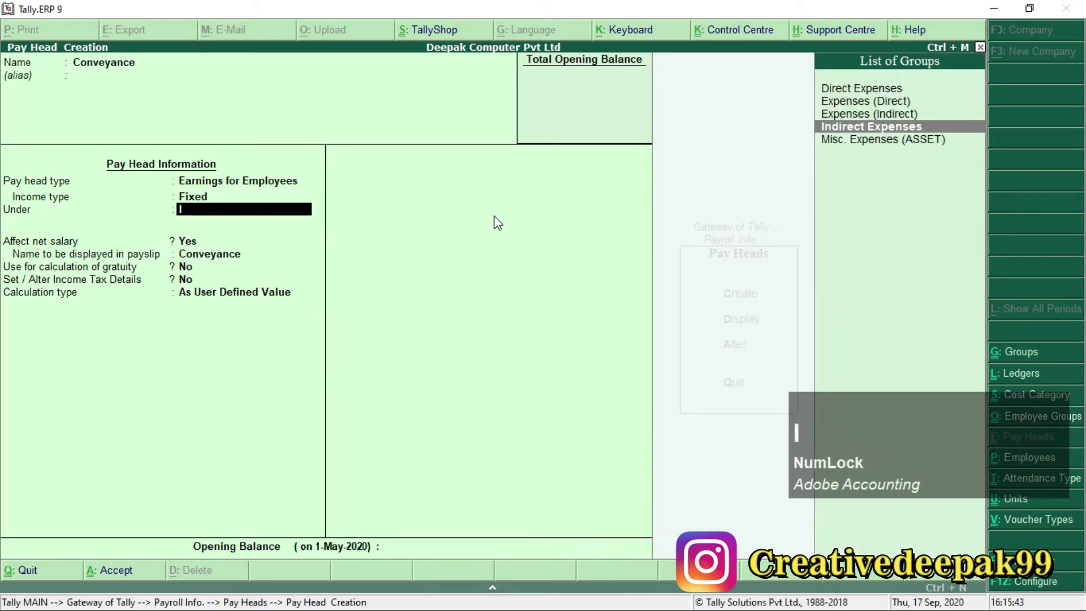
key(Return)
key(Return)
key(Return)
key(Return)
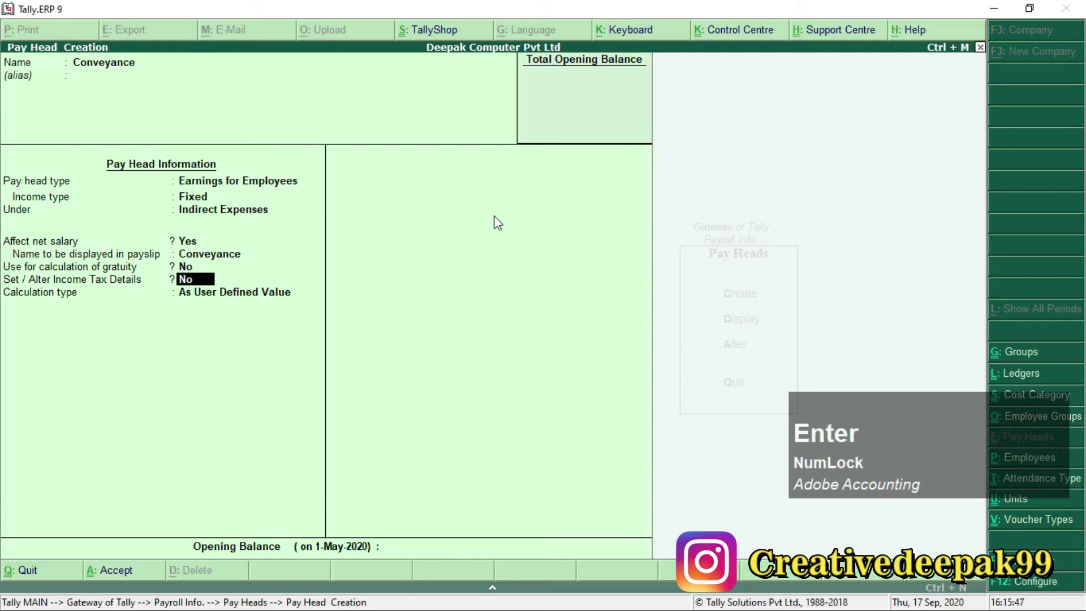
text(y)
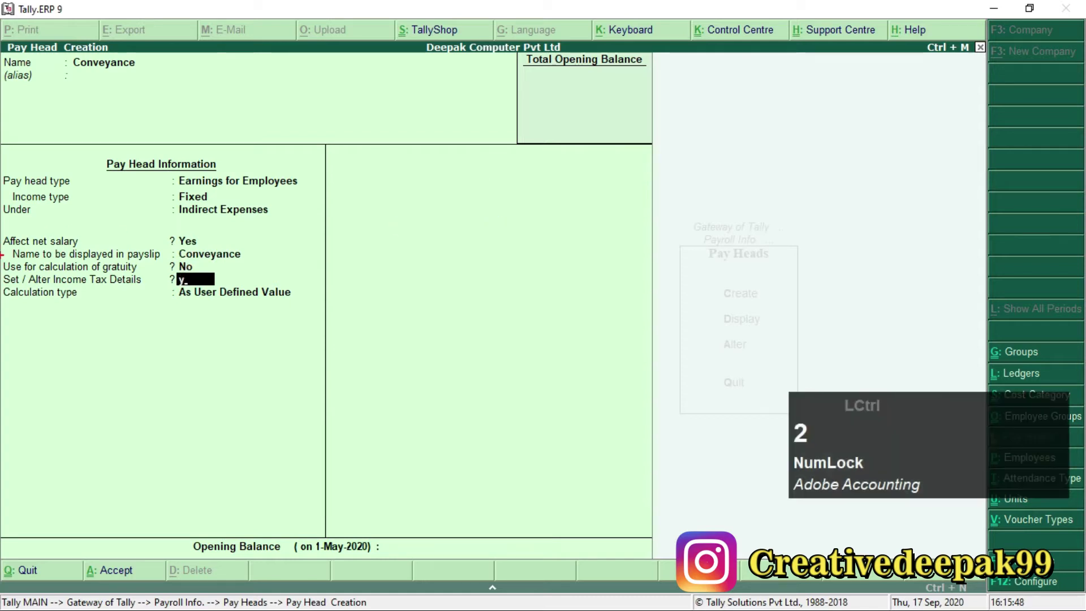
mouse_move(2, 271)
mouse_down()
mouse_move(170, 300)
mouse_move(235, 286)
mouse_up()
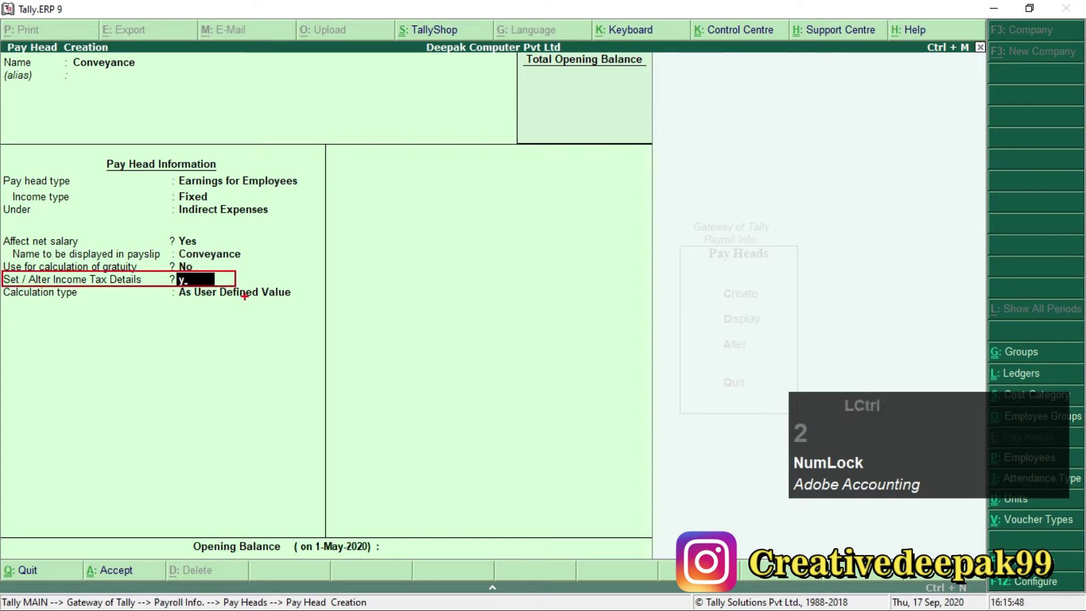
key(Escape)
Set Conveyance's income tax component to Field Area Allowance, On Projected Value.
key(KP_Enter)
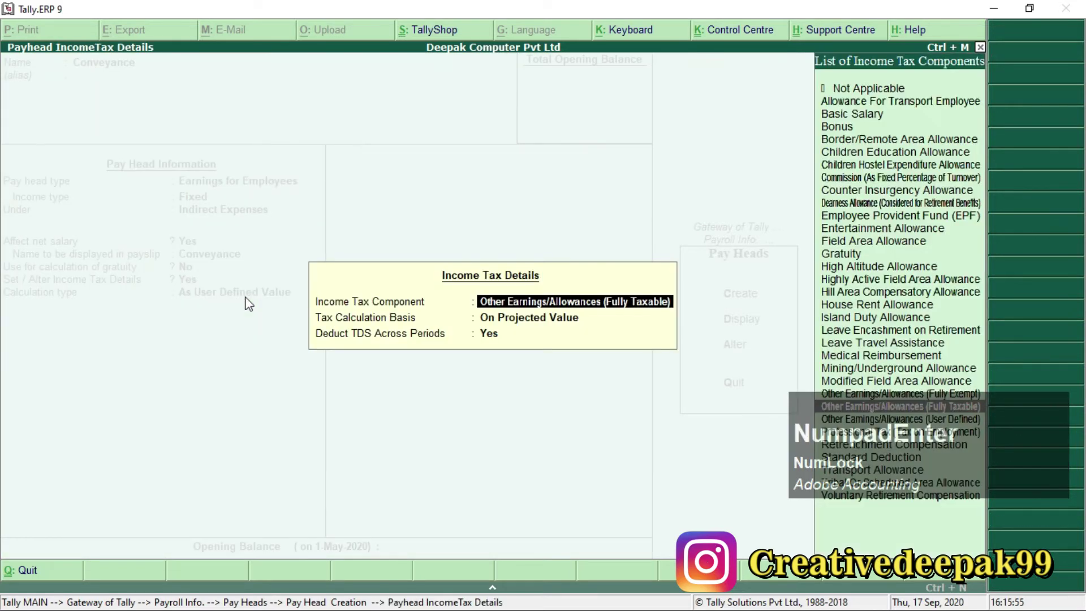
key(F1)
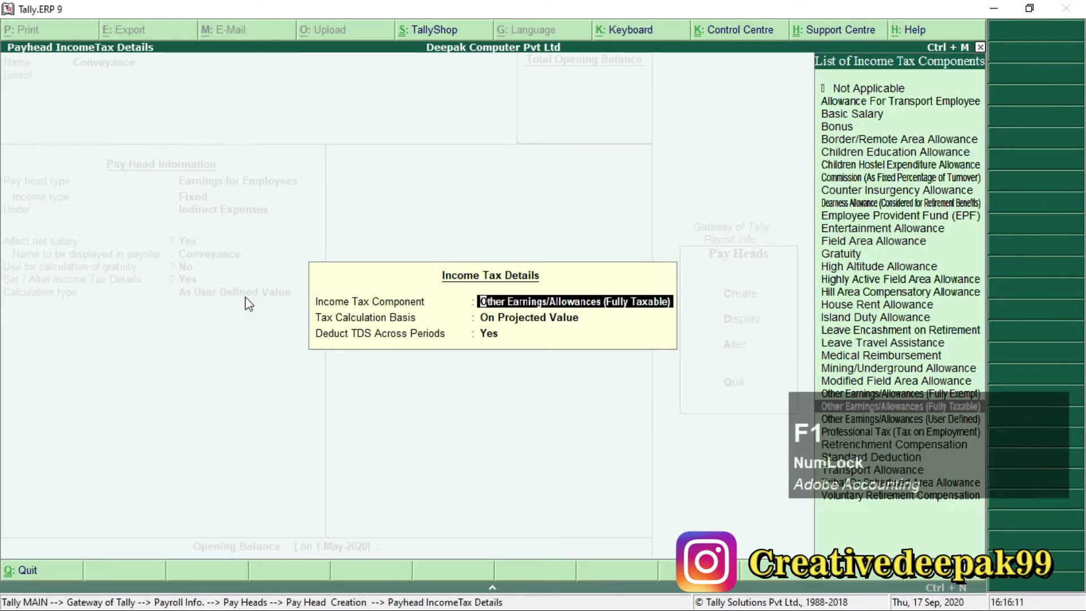
text(Field Area Allowance)
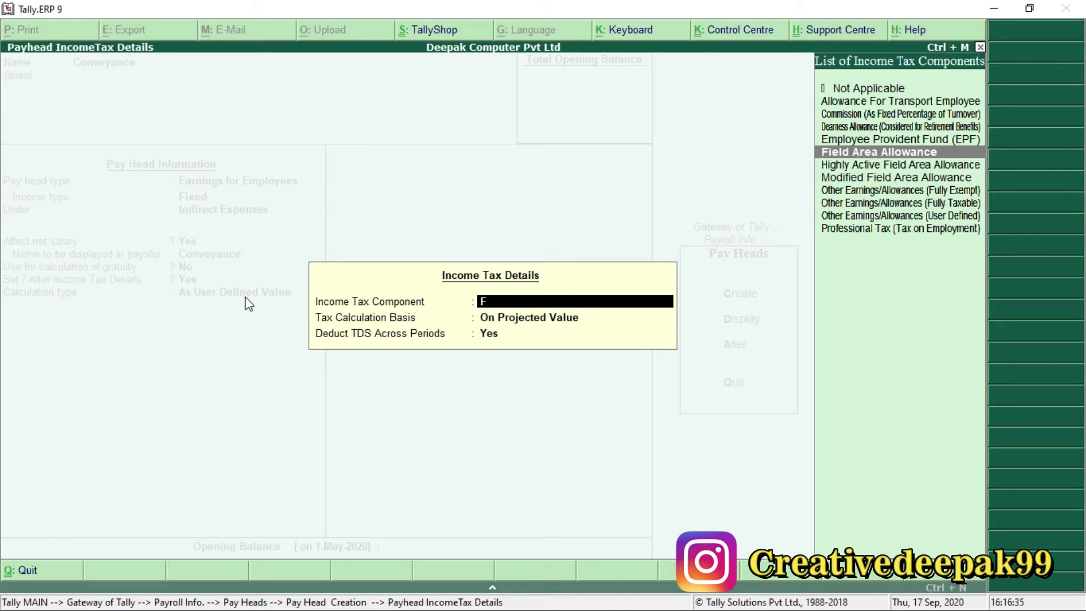
key(Return)
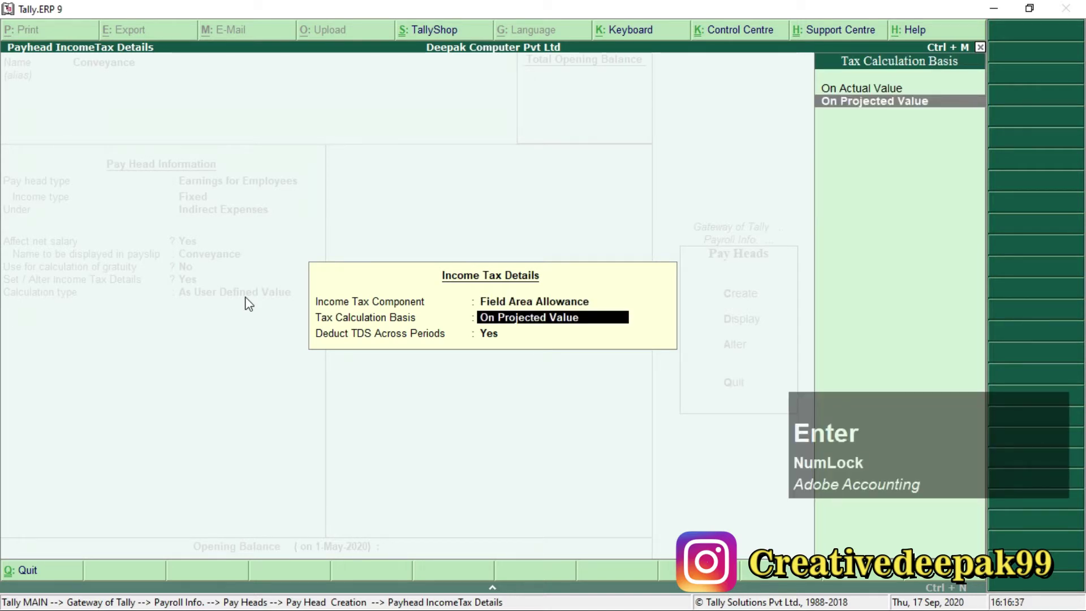
key(Return)
key(Return)
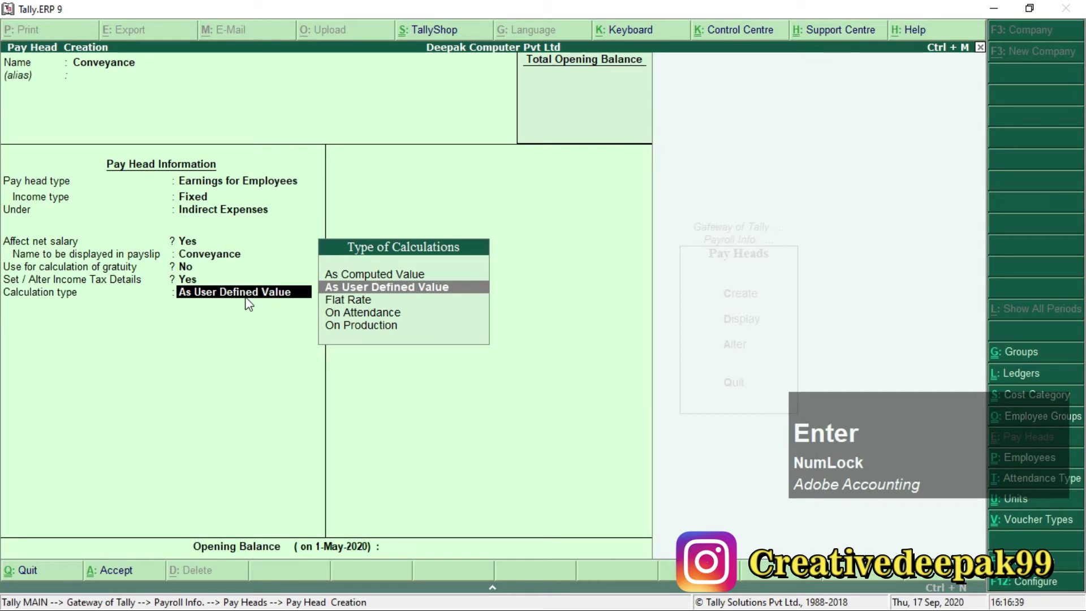
Make Conveyance a Flat Rate per Months with Normal Rounding limit 1, up to the save prompt.
key(Down)
scroll(248, 304, up, 1)
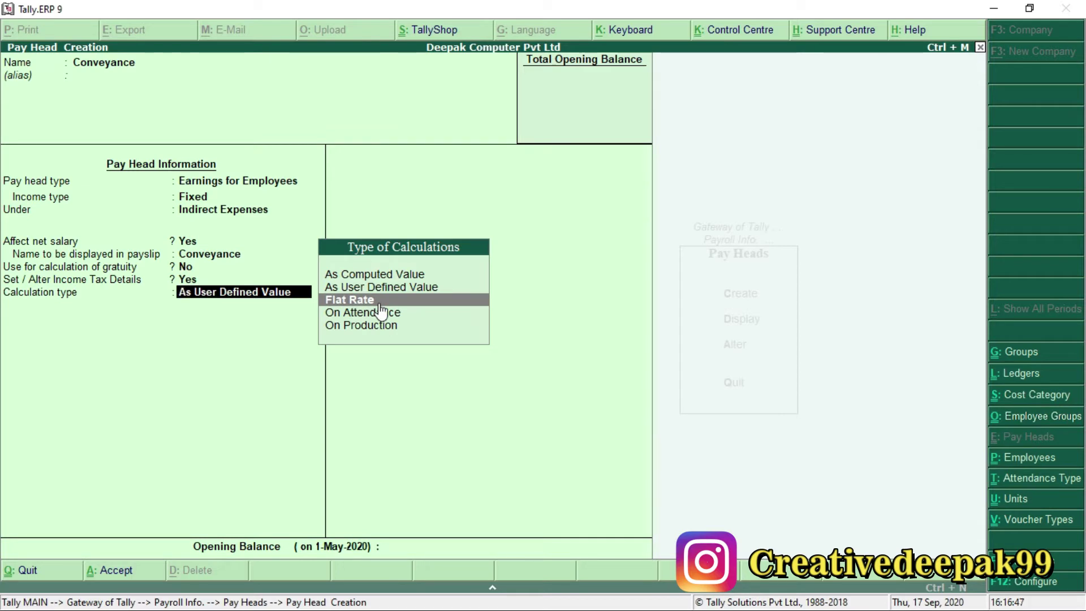
key(Return)
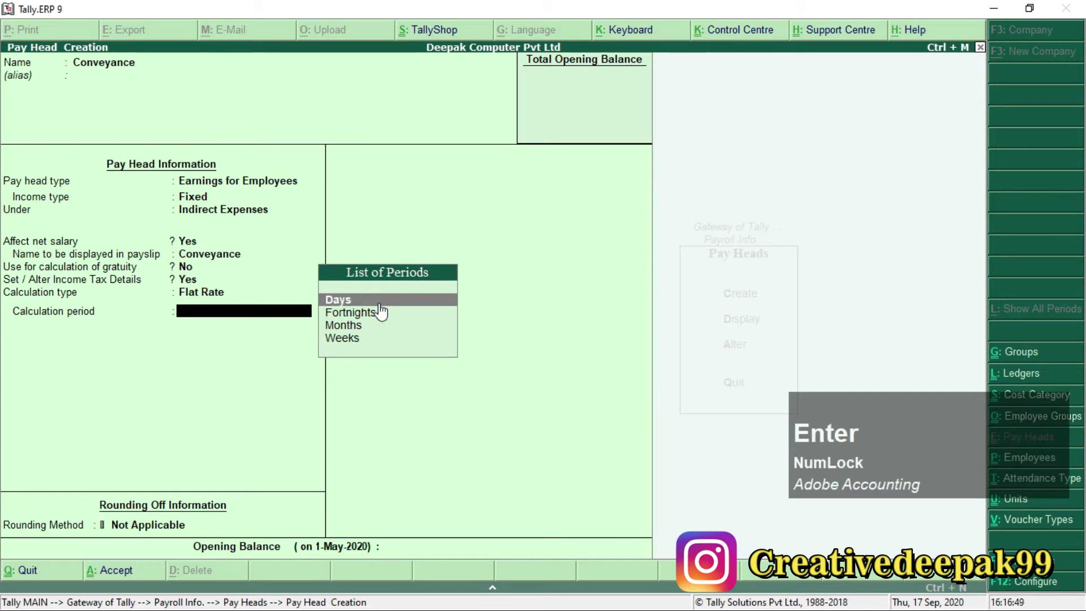
key(Down)
key(Down)
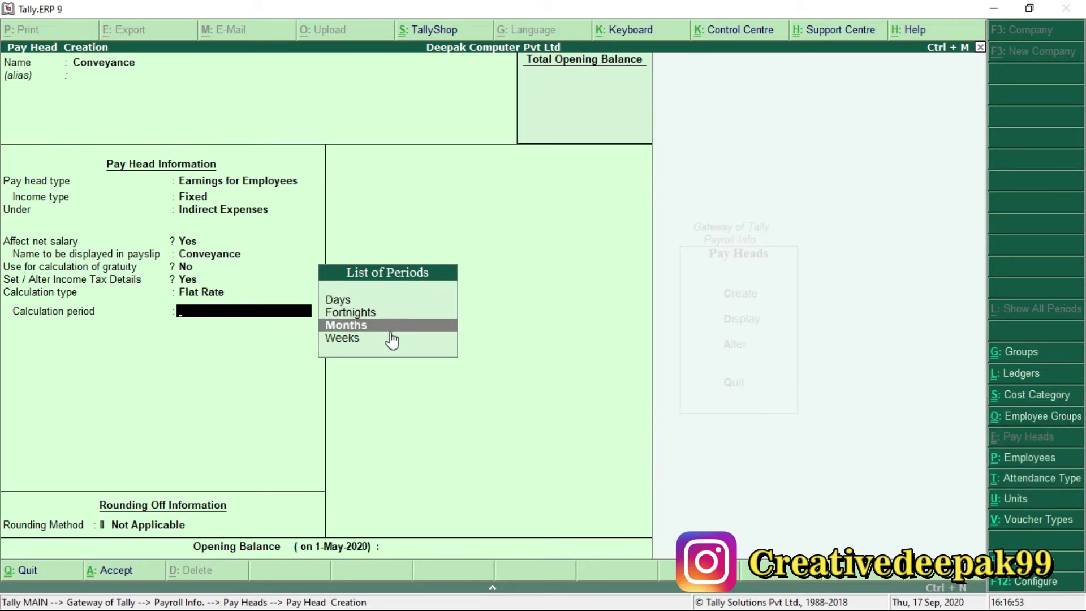
key(Return)
key(Down)
key(Down)
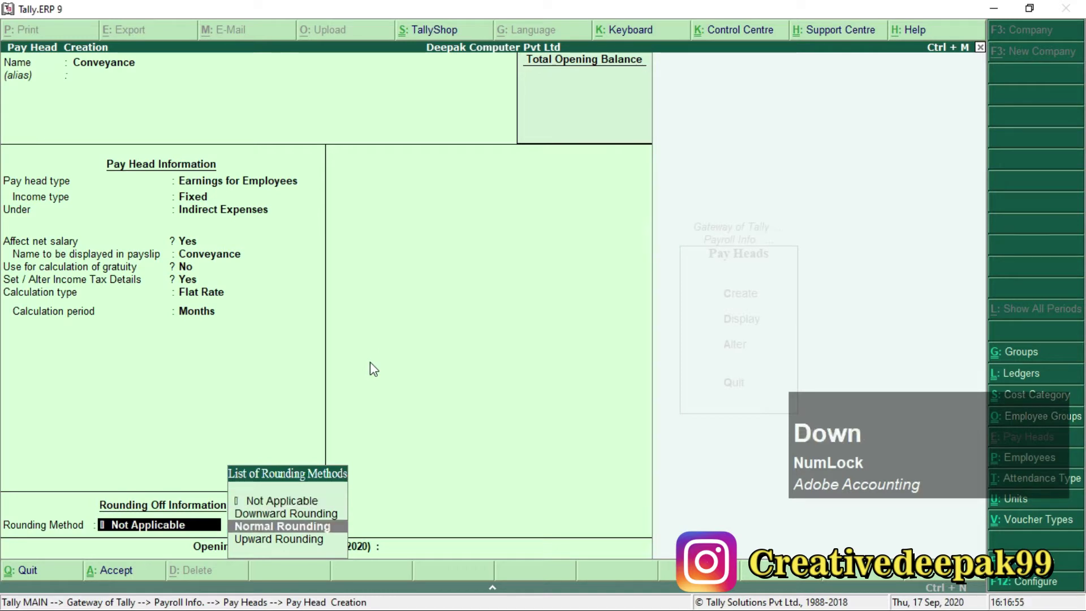
key(Return)
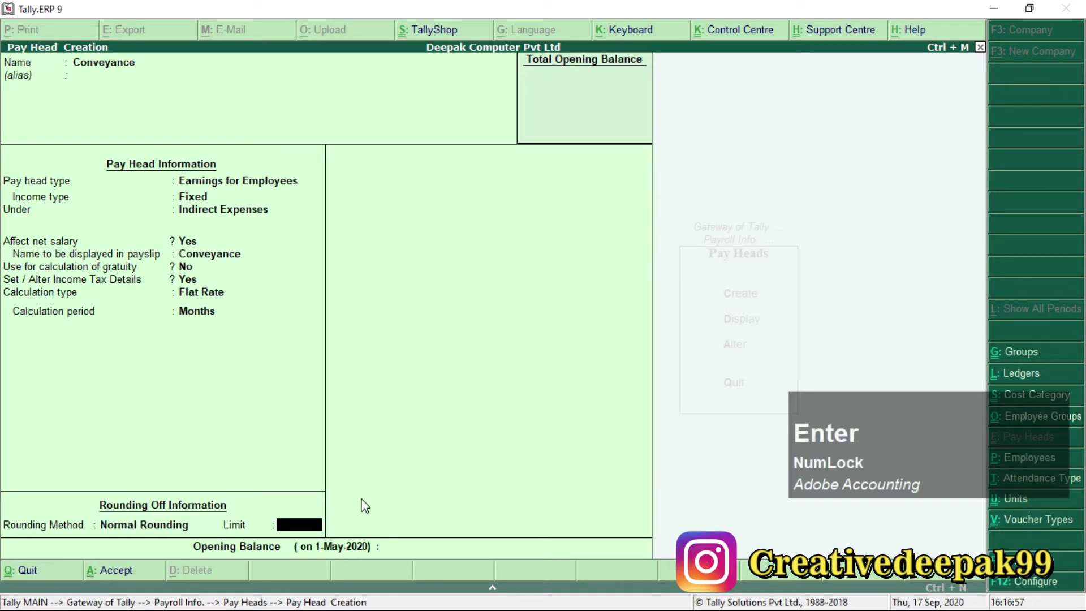
key(KP_Enter)
key(KP_Enter)
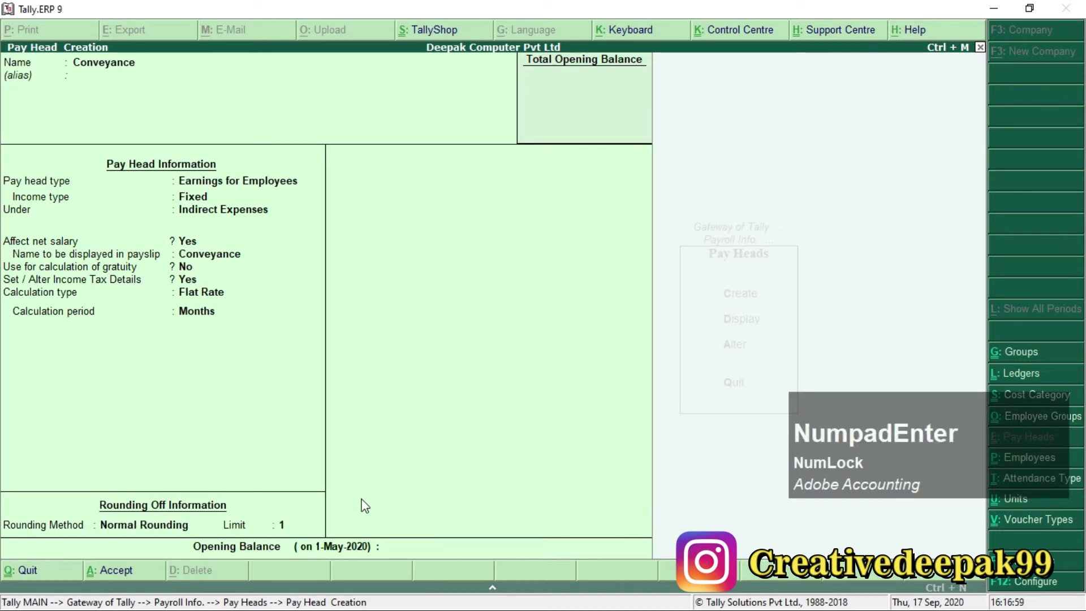
key(KP_Enter)
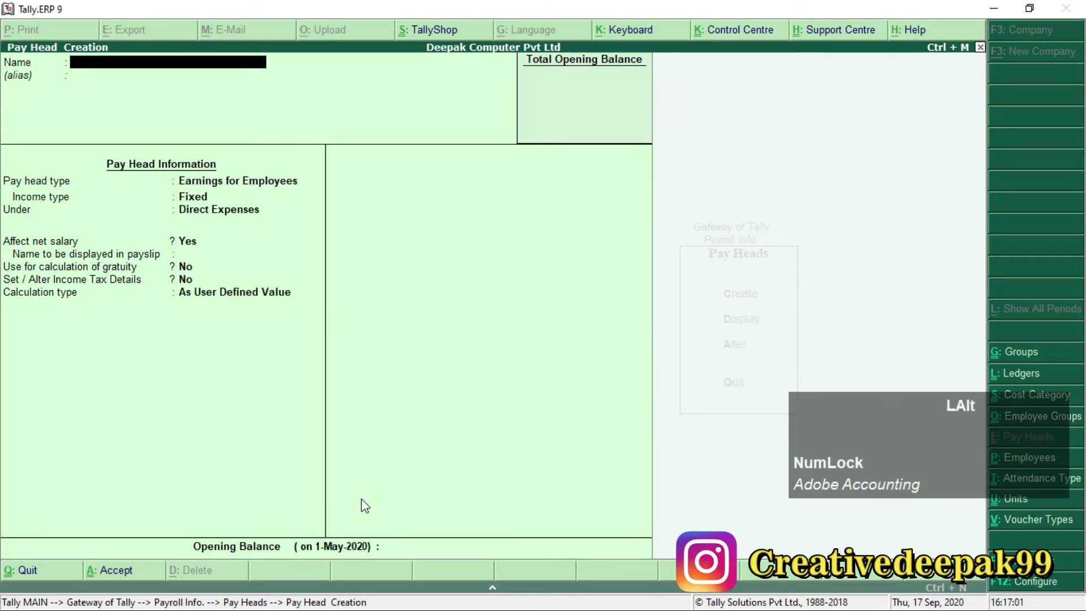
Save Conveyance and enter Overtime Pay as an earning under Indirect Expenses.
key(alt+Tab)
drag(562, 220, 672, 225)
key(alt+Tab)
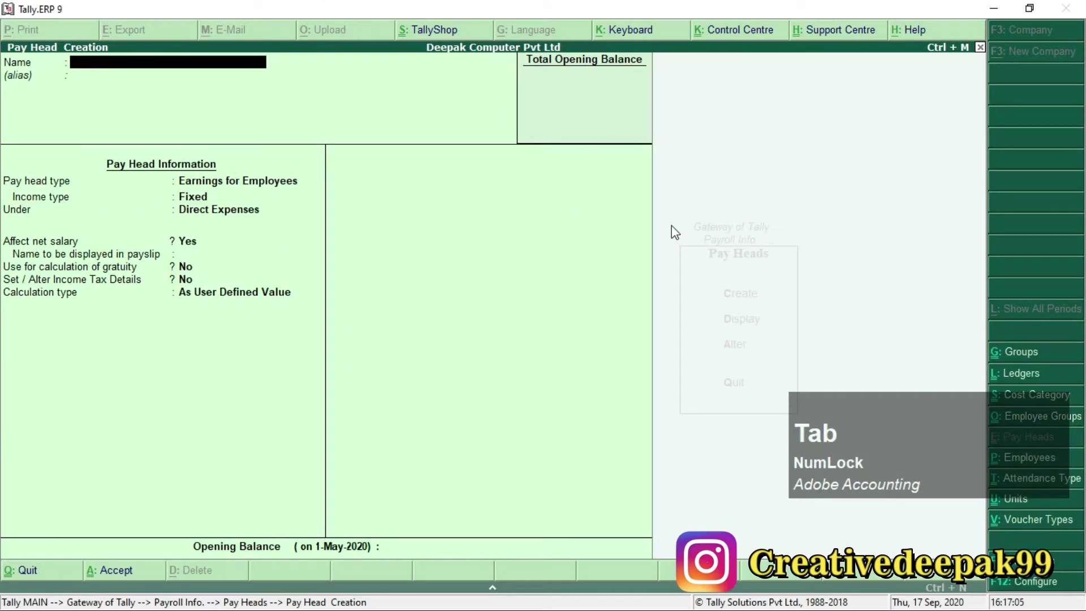
text(Ove)
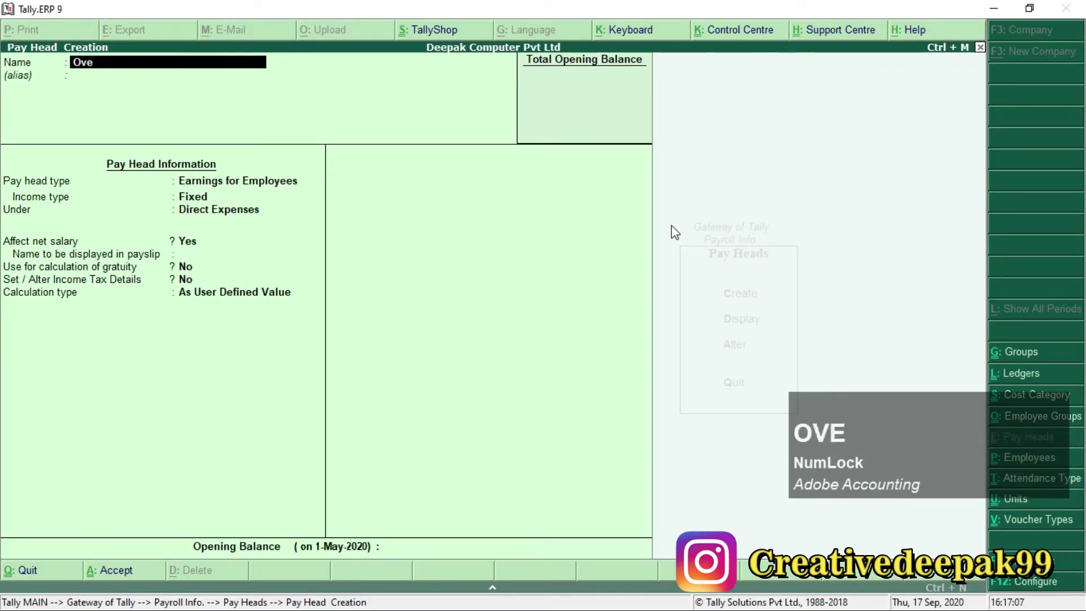
text(rtime)
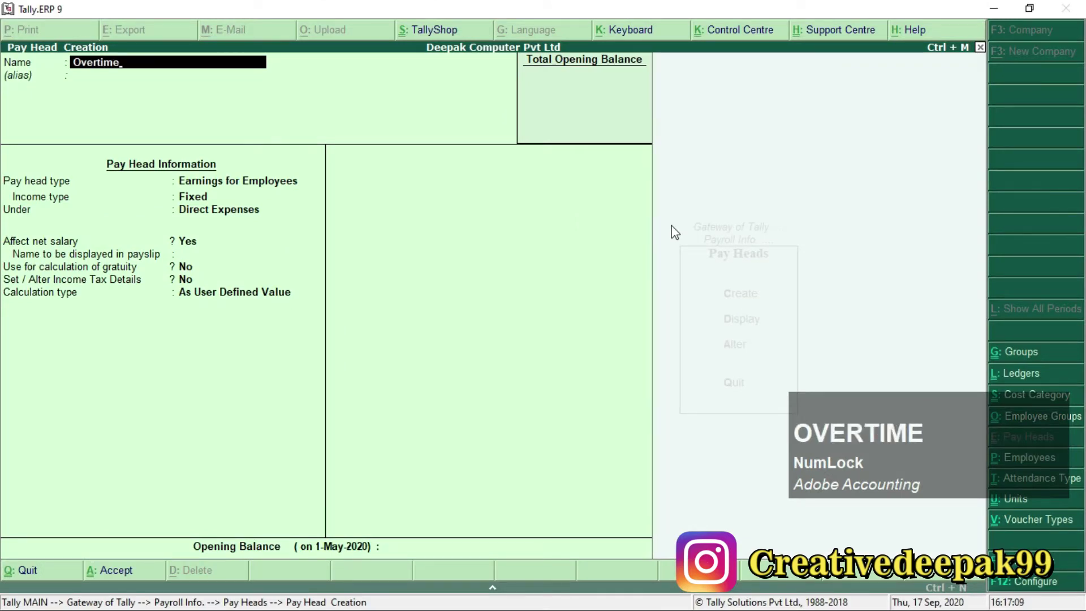
text( Pay)
key(Return)
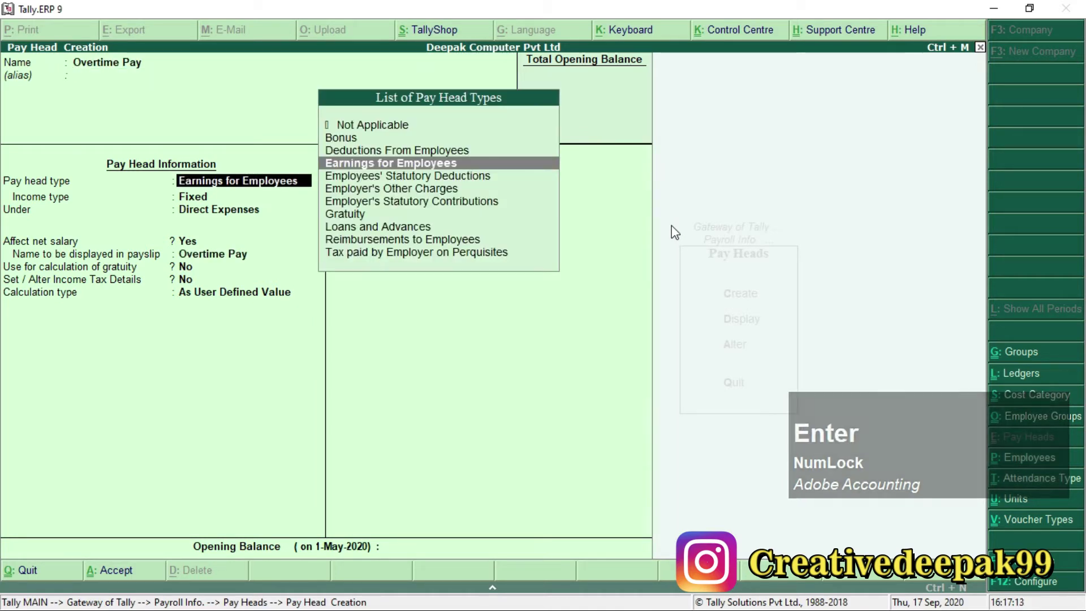
key(Return)
key(Return)
text(I)
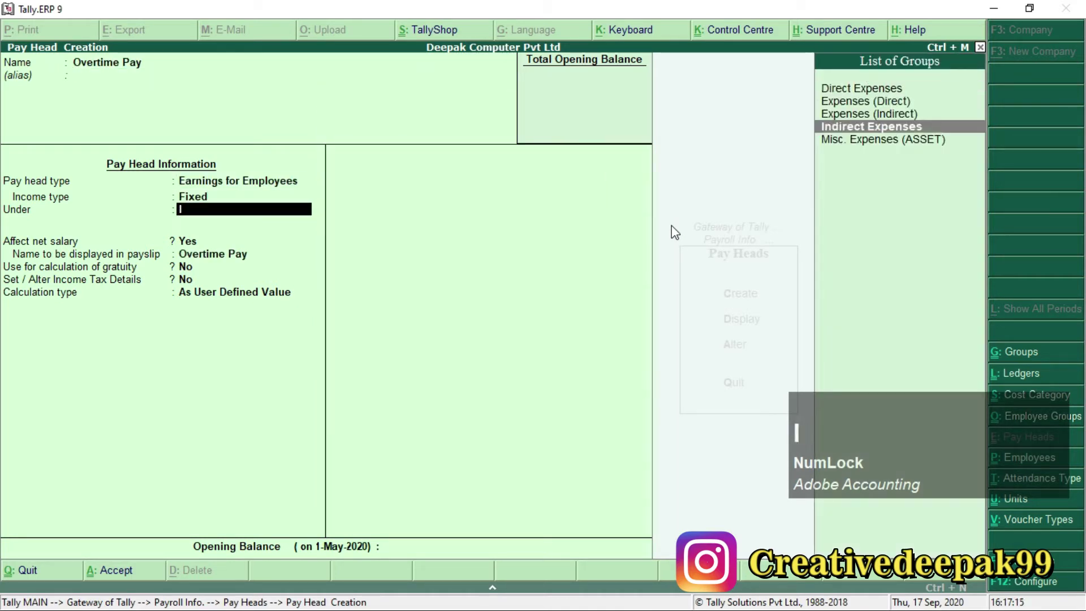
key(Return)
key(Return)
key(Return)
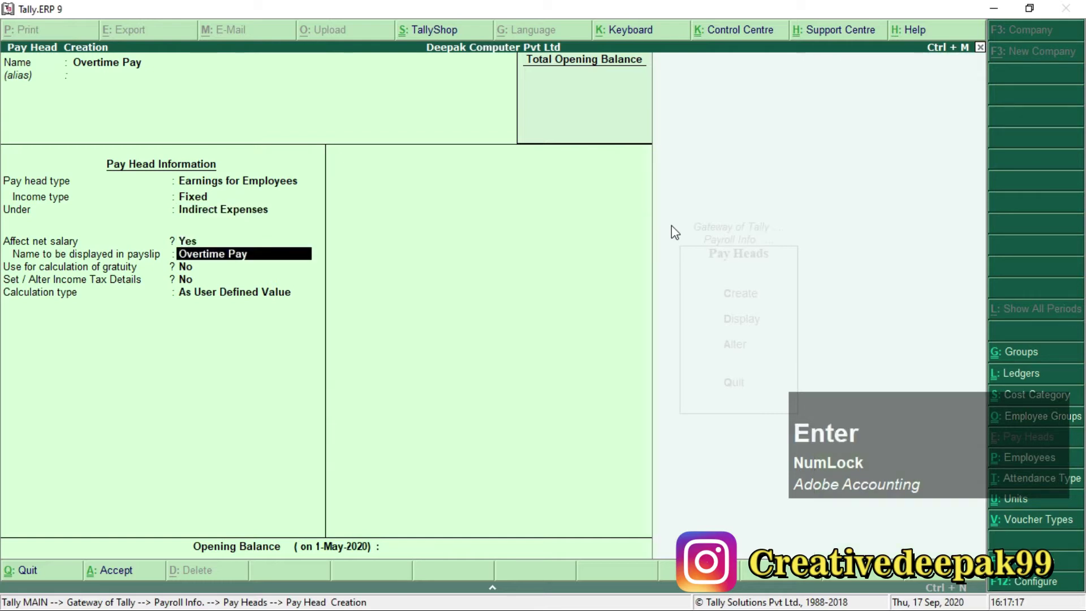
key(Return)
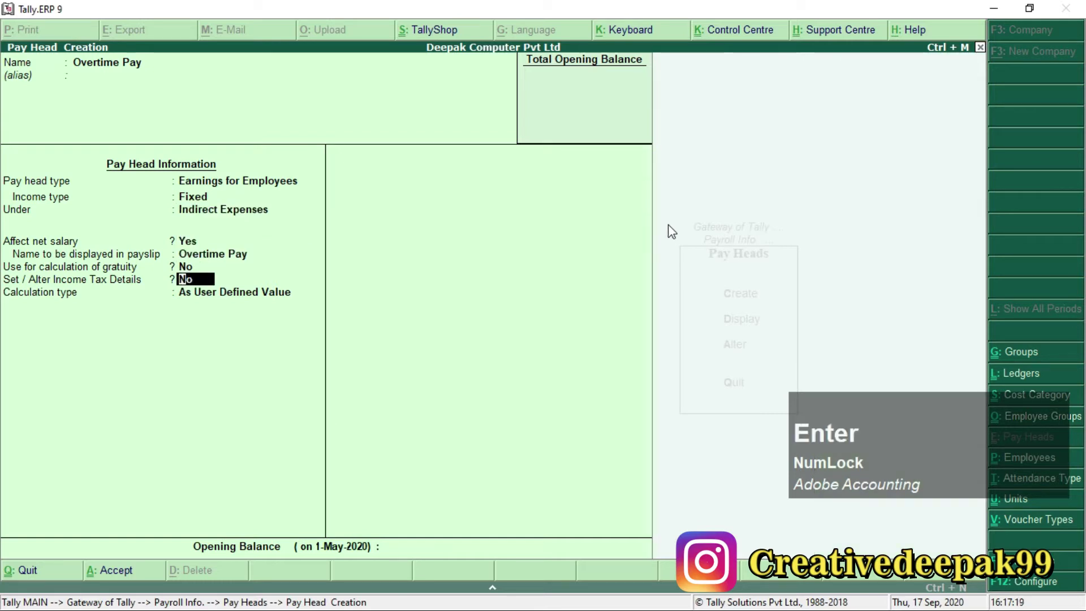
Enable Overtime Pay's income tax details, keeping the fully taxable component.
drag(2, 270, 257, 290)
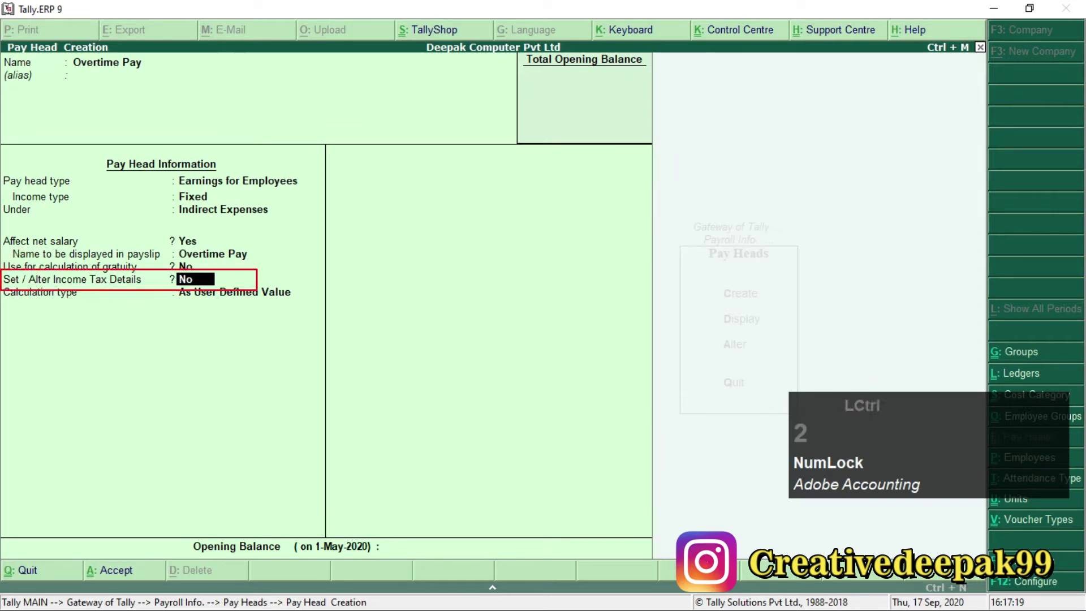
key(Escape)
text(y)
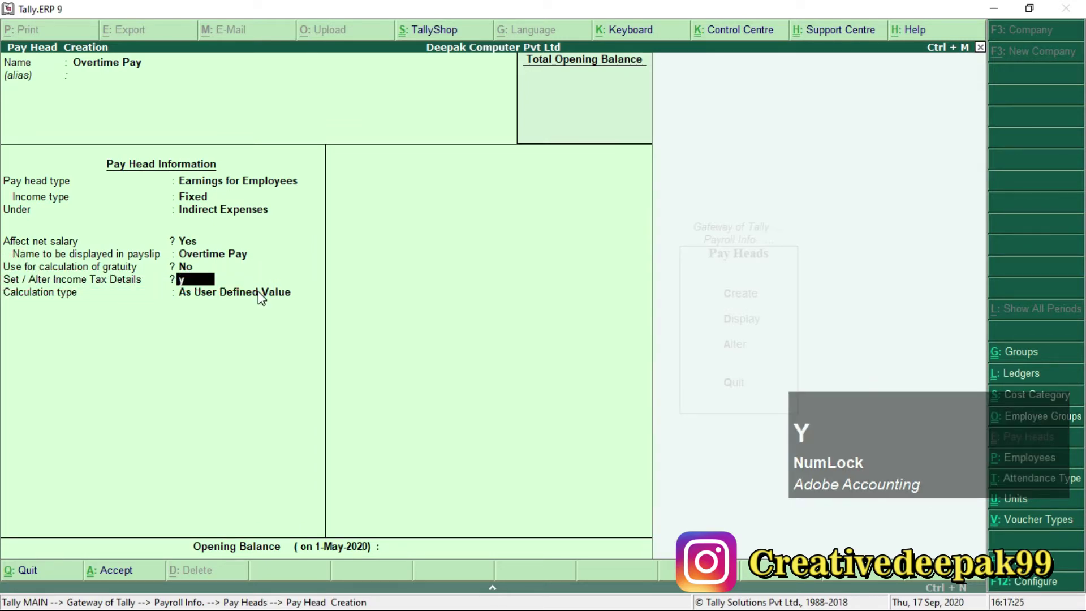
key(Return)
click(641, 451)
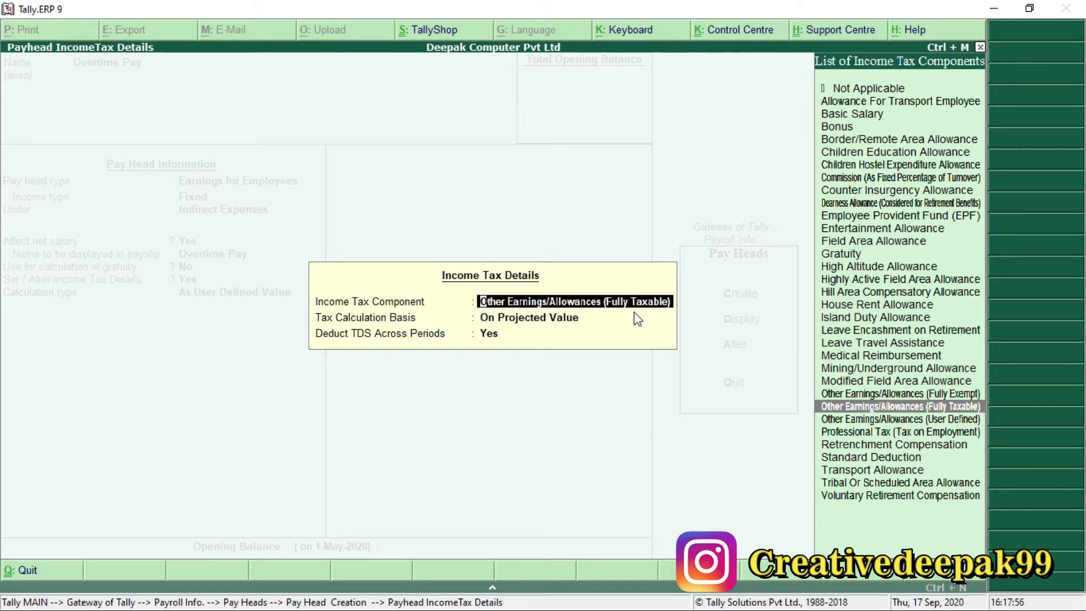
key(Return)
key(Return)
key(Return)
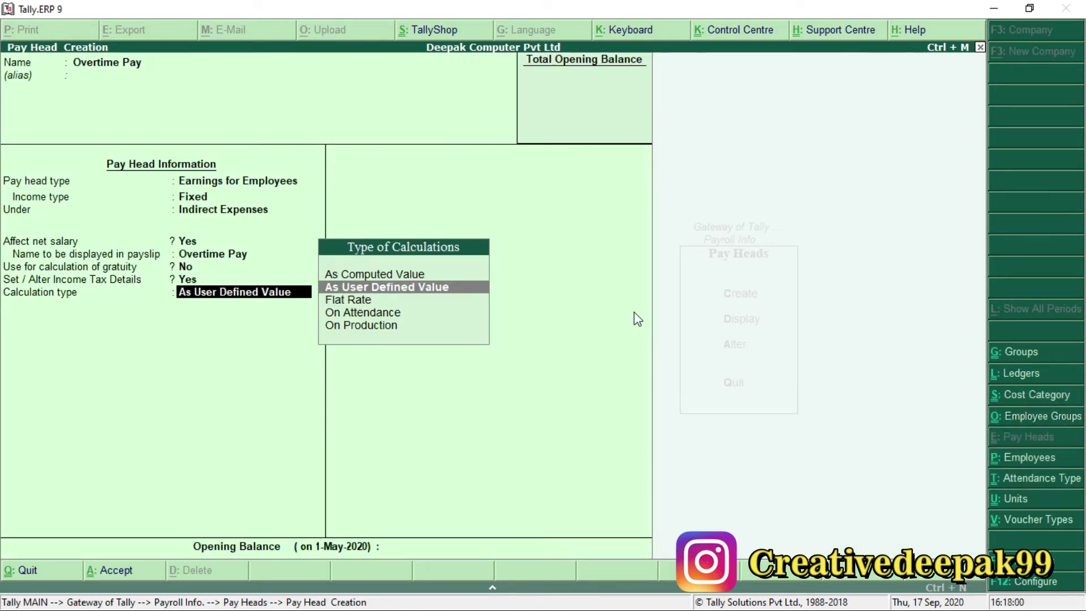
Set Overtime Pay On Production using Overtime, Normal Rounding limit 1, then mark Variable Pay in the PDF.
key(Down)
key(Down)
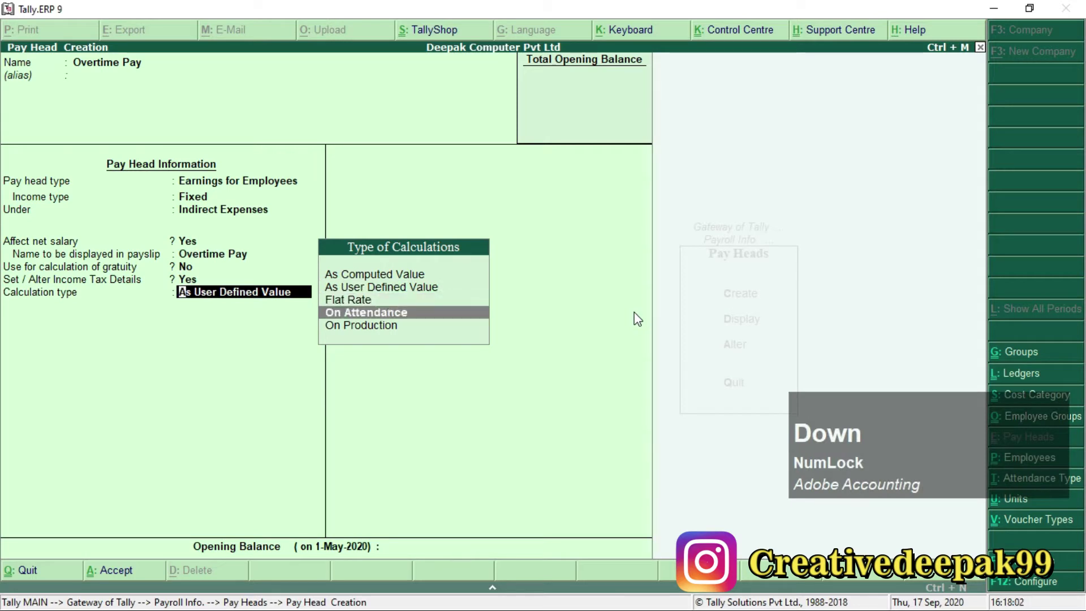
key(F1)
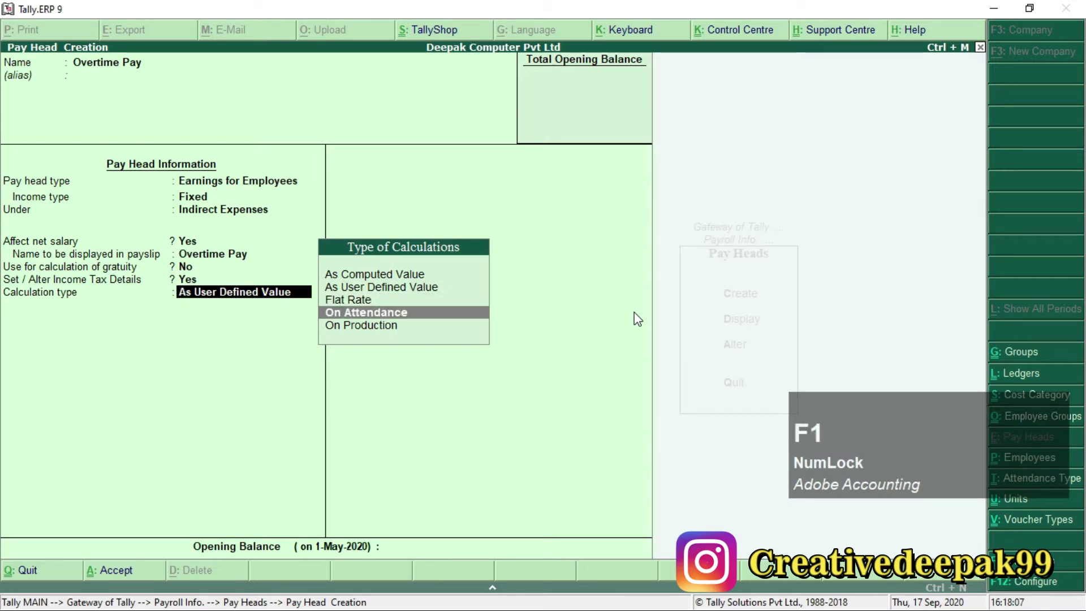
click(360, 333)
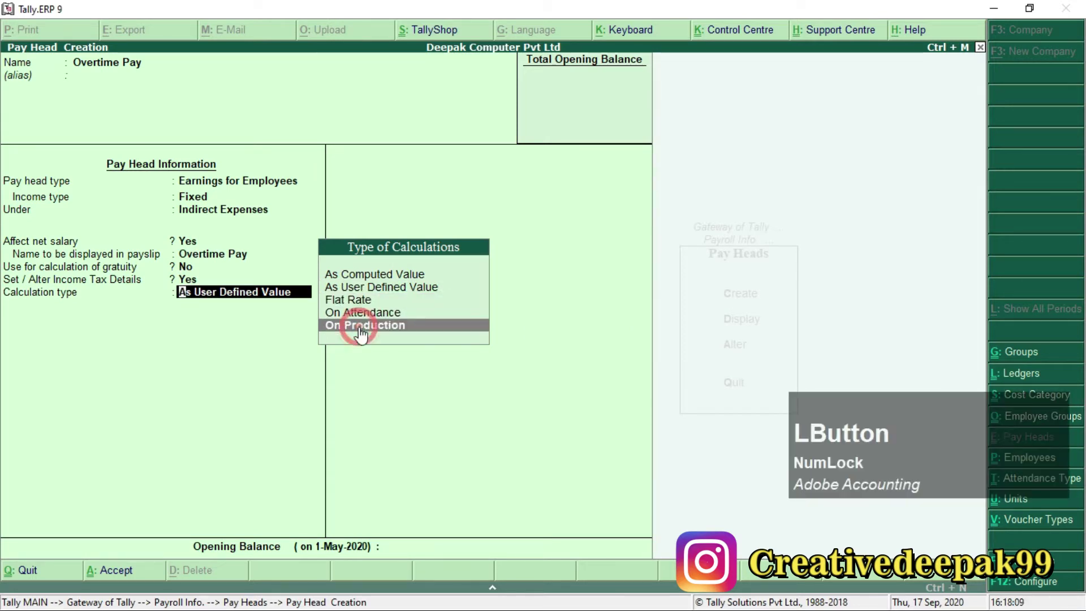
key(Return)
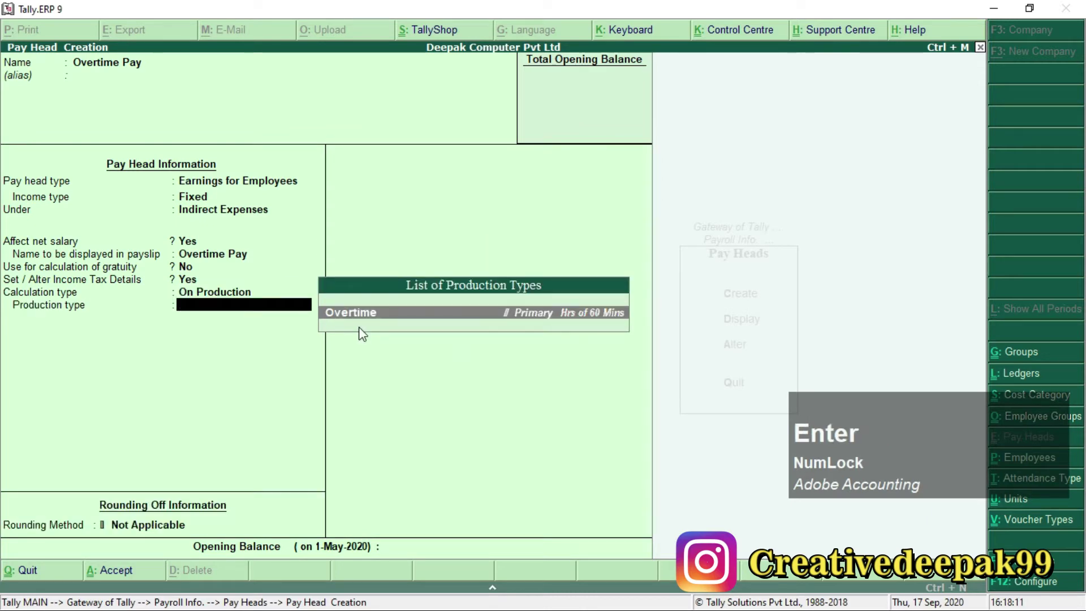
key(Return)
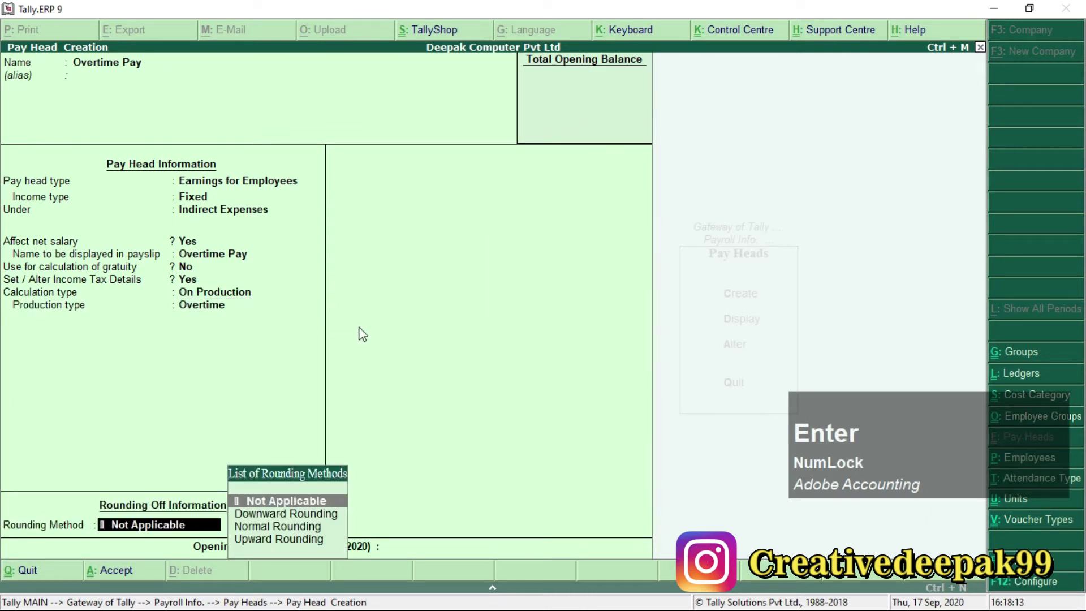
key(Down)
key(Down)
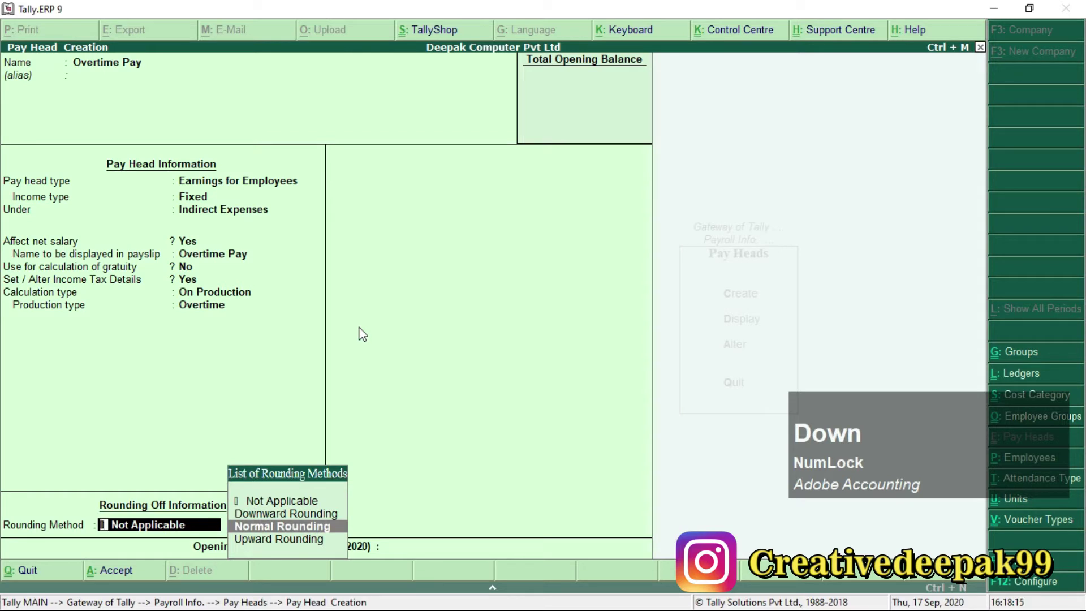
key(Return)
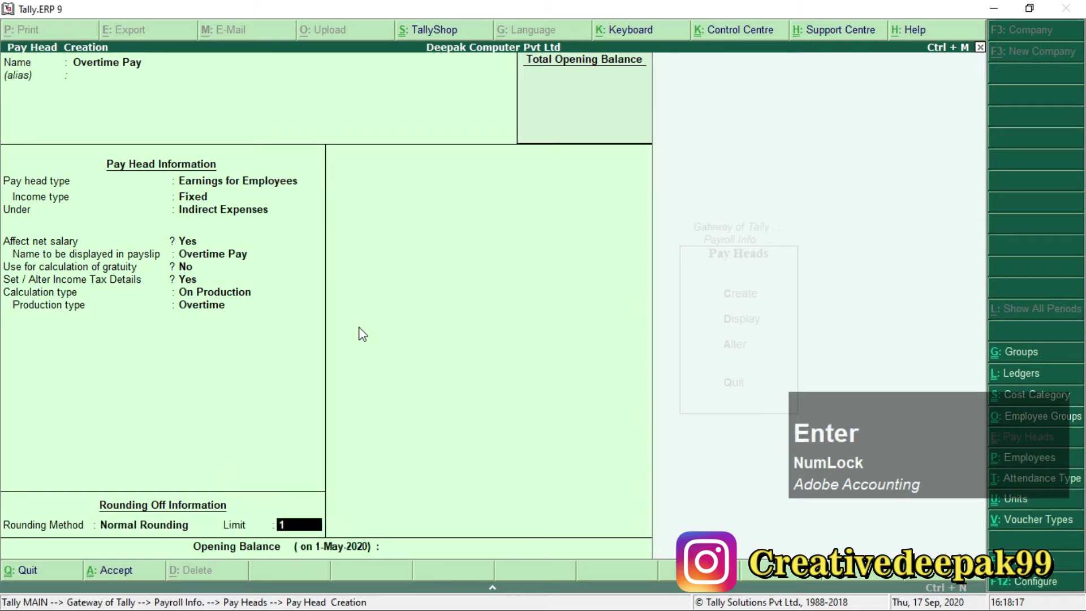
key(Return)
key(Return)
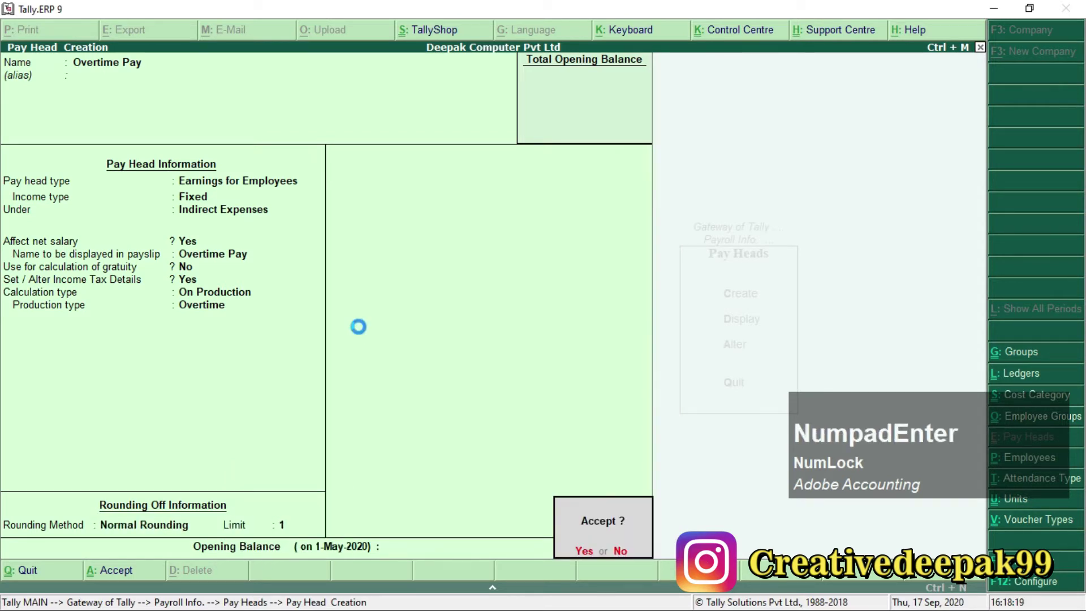
key(Return)
key(alt+Tab)
drag(695, 216, 815, 217)
Create the Variable Pay pay head as a Fixed employee earning under Indirect Expenses.
key(alt+Tab)
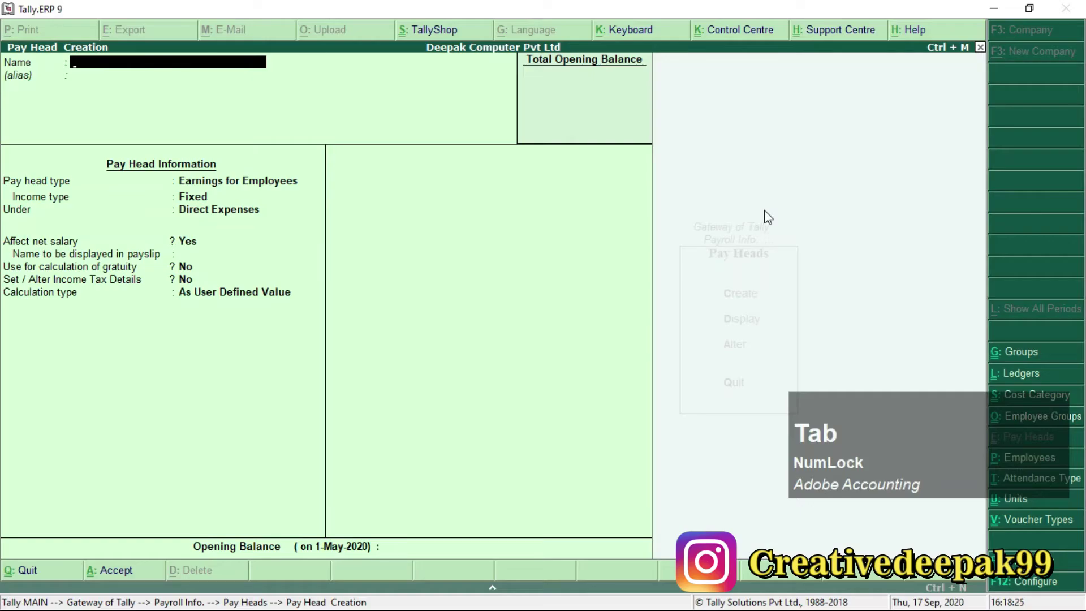
text(Variable Pay)
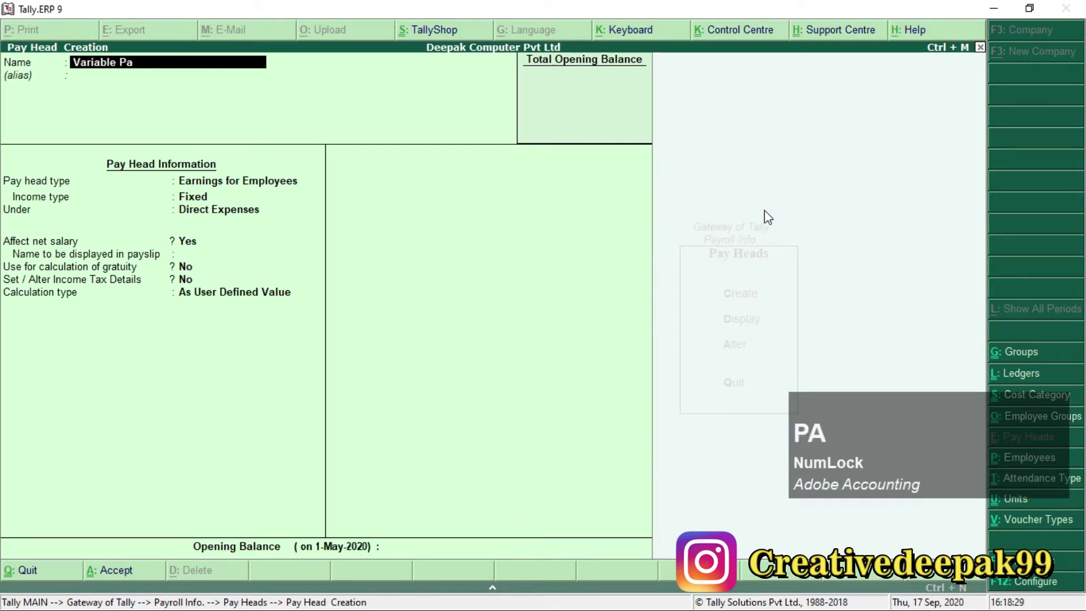
key(Return)
key(Return)
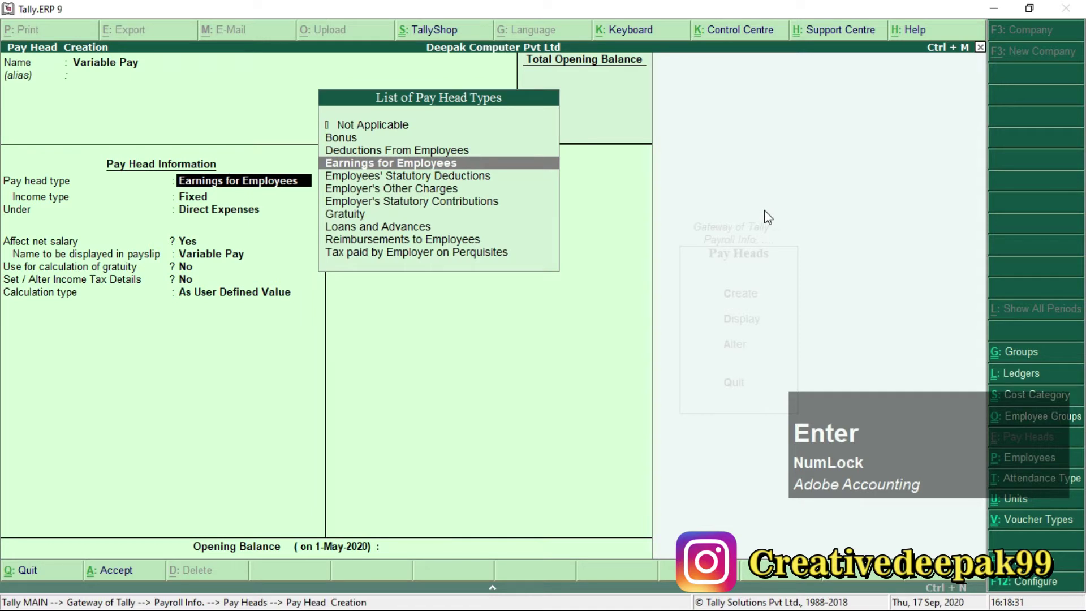
key(Return)
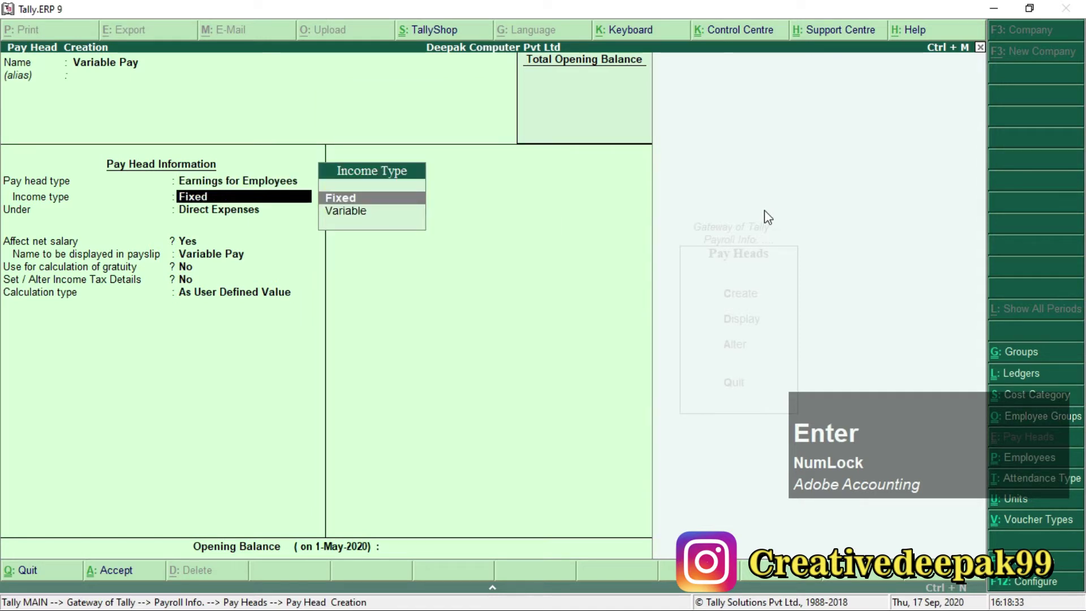
key(Return)
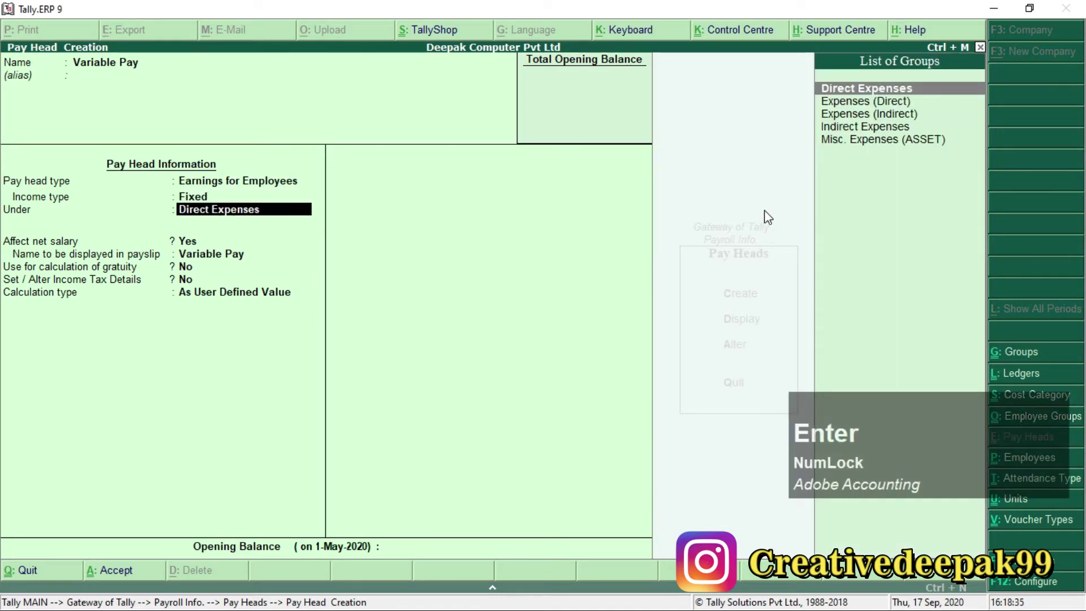
key(F1)
key(Down)
key(Down)
key(Down)
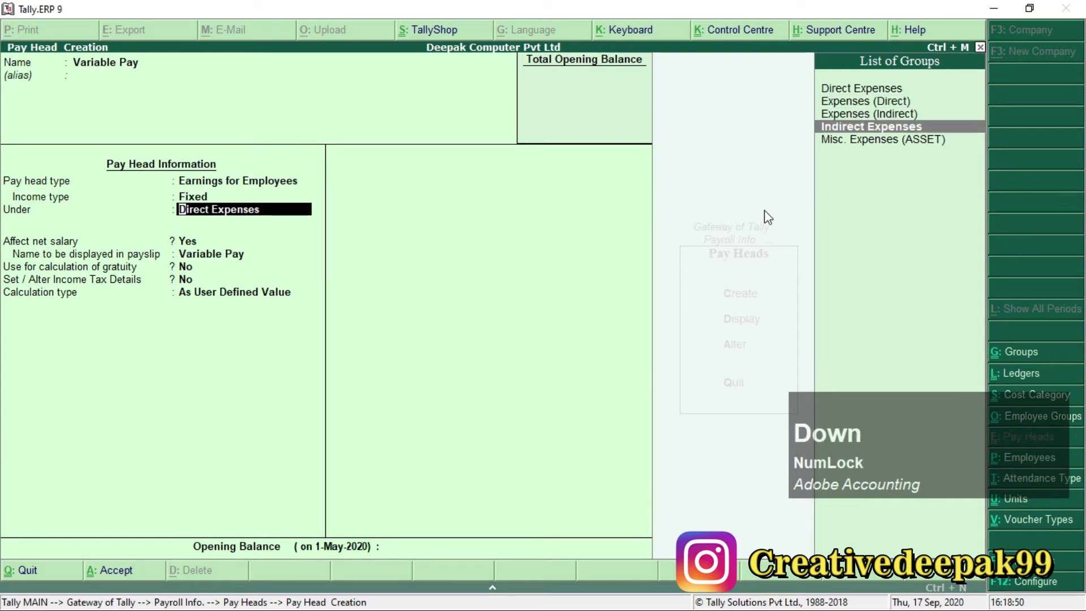
key(Return)
key(Return)
key(Return)
key(Return)
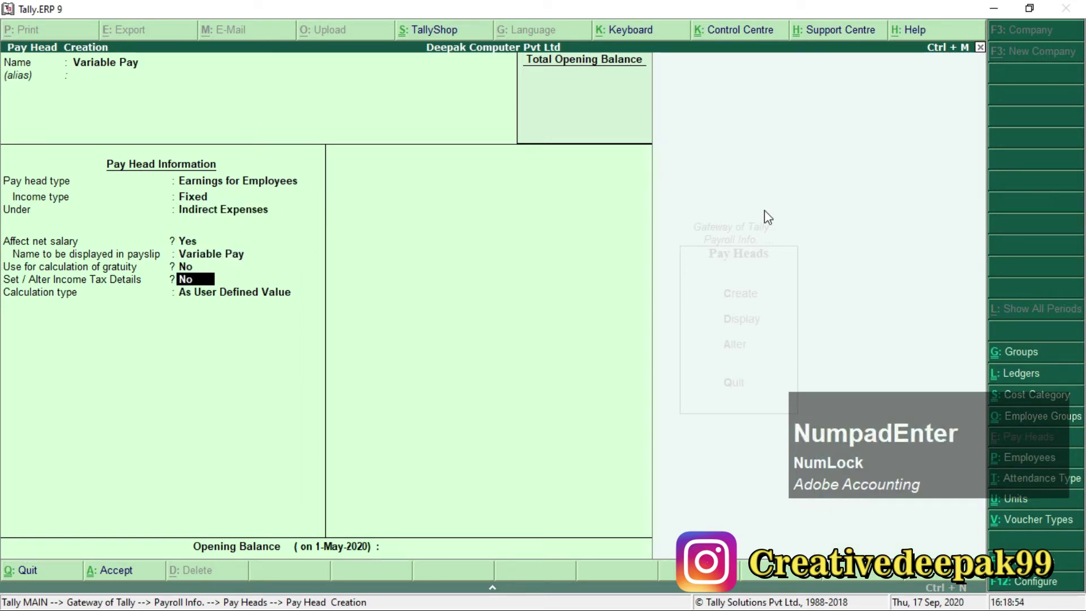
Make Variable Pay fully taxable with As User Defined Value calculation, save it, and return to Payroll.pdf.
text(y)
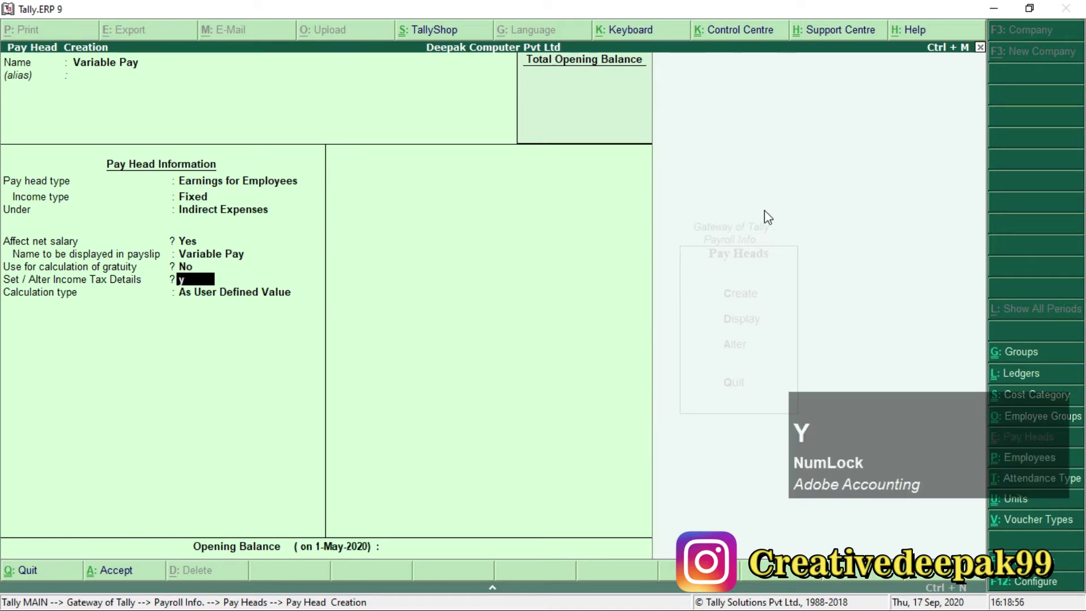
key(Return)
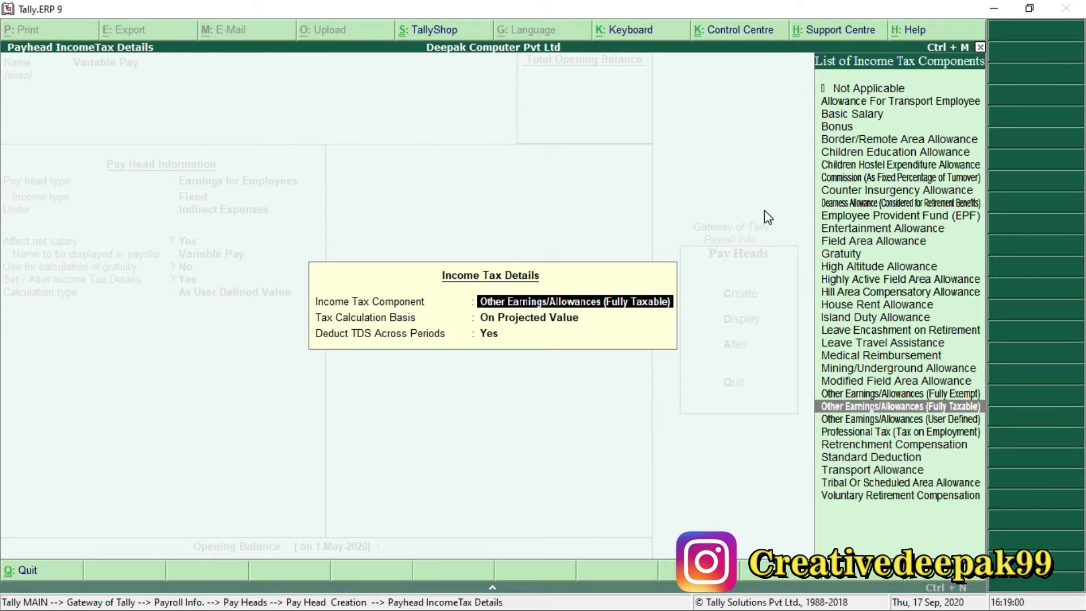
key(Return)
key(Return)
key(Return)
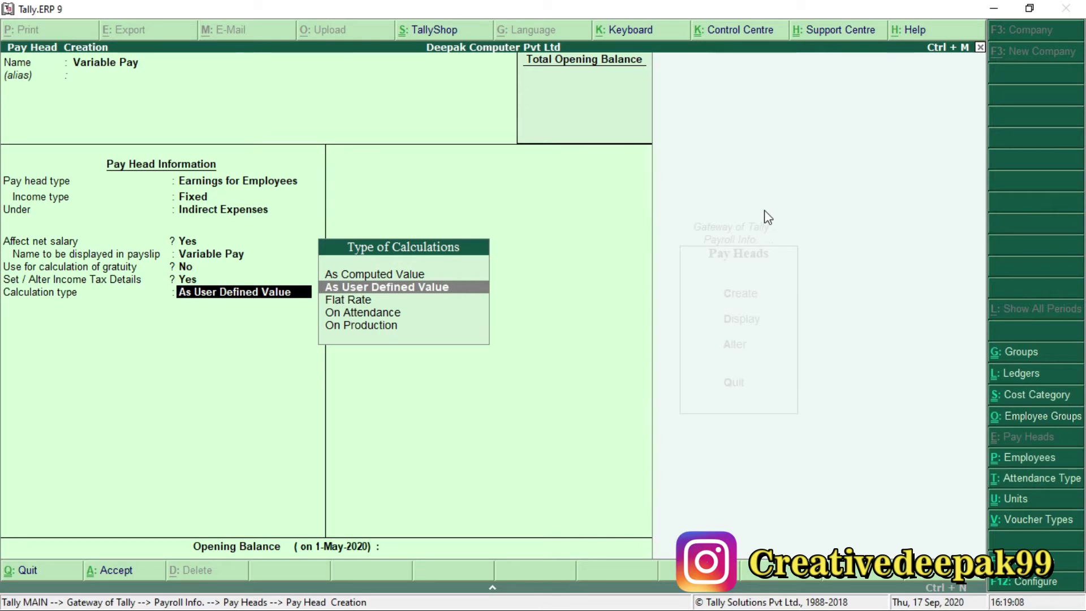
key(KP_Enter)
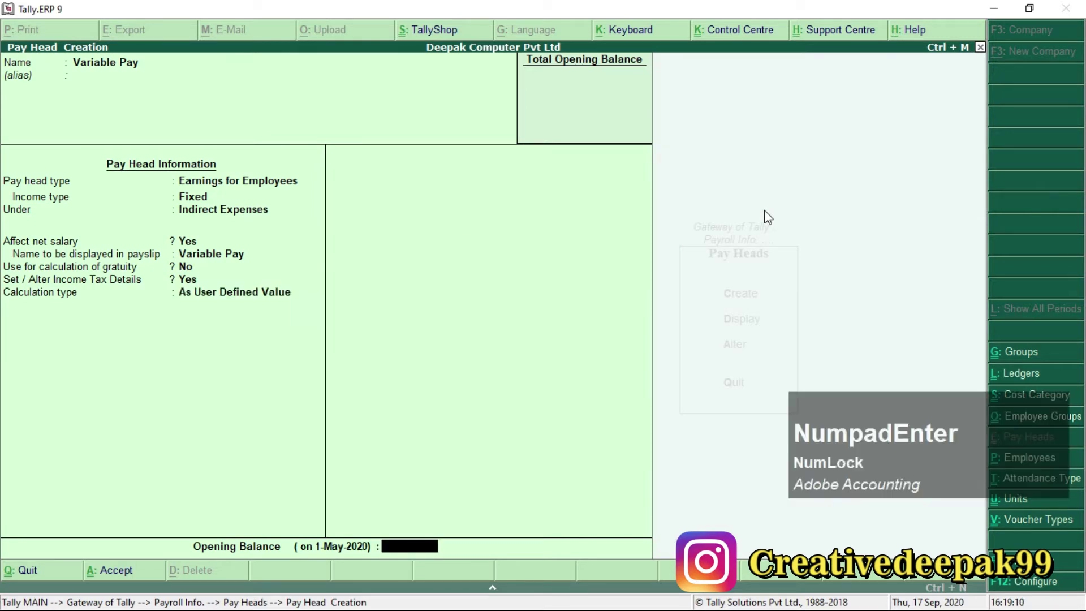
key(KP_Enter)
key(KP_Enter)
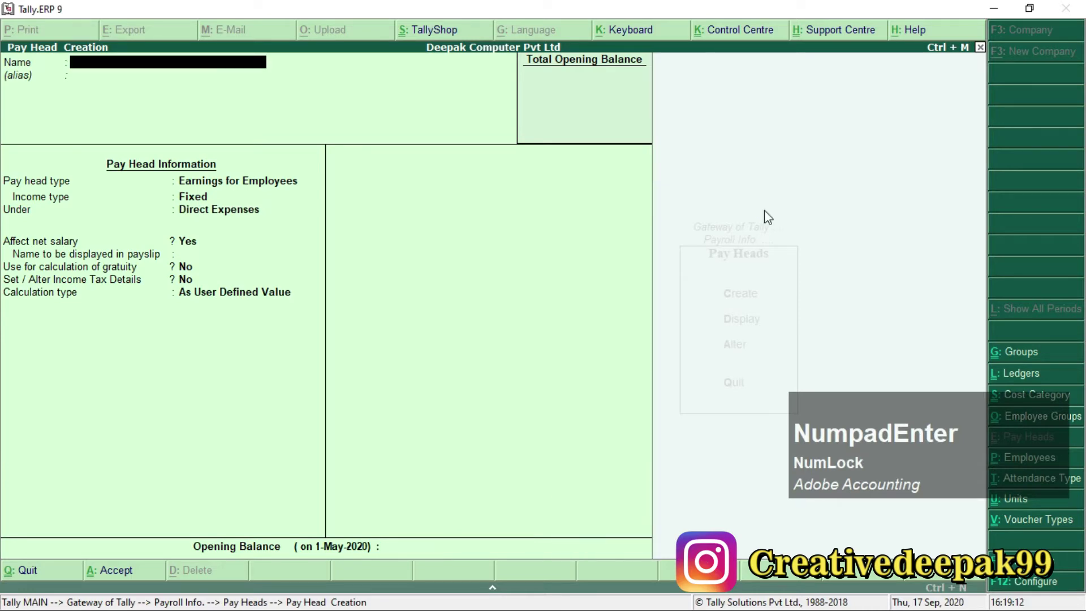
key(alt+Tab)
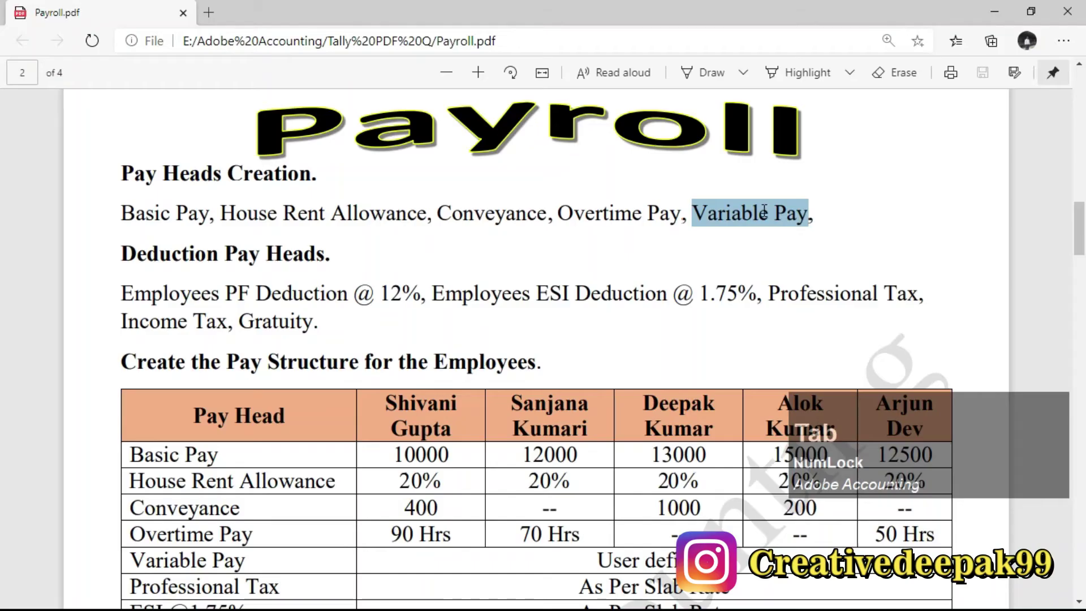
Read through the PDF's deduction pay heads: PF 12%, ESI 1.75%, Professional Tax, Income Tax and Gratuity.
drag(752, 213, 686, 213)
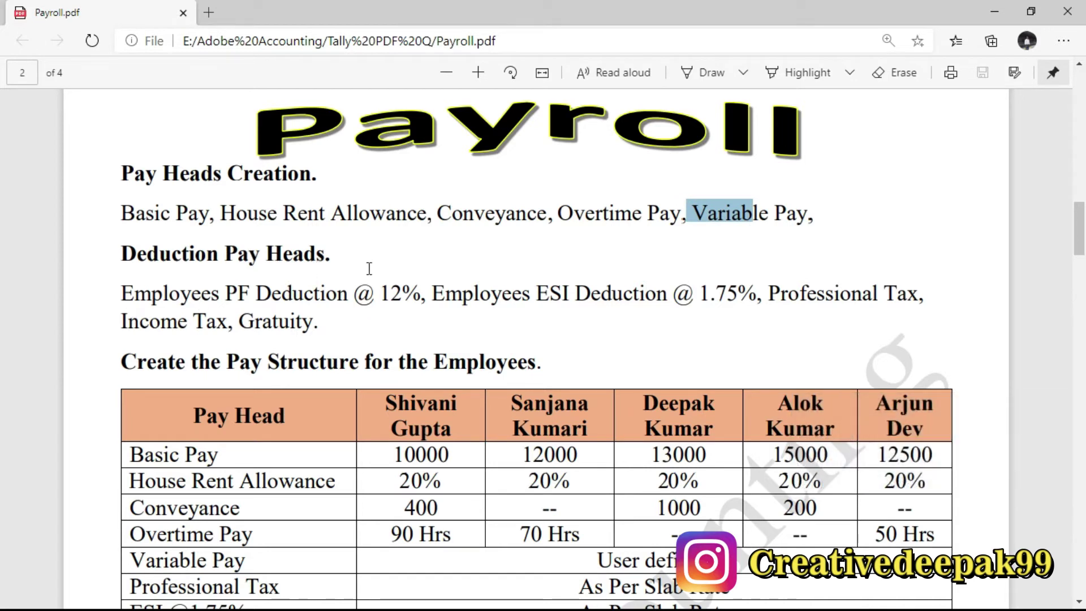
drag(182, 256, 260, 255)
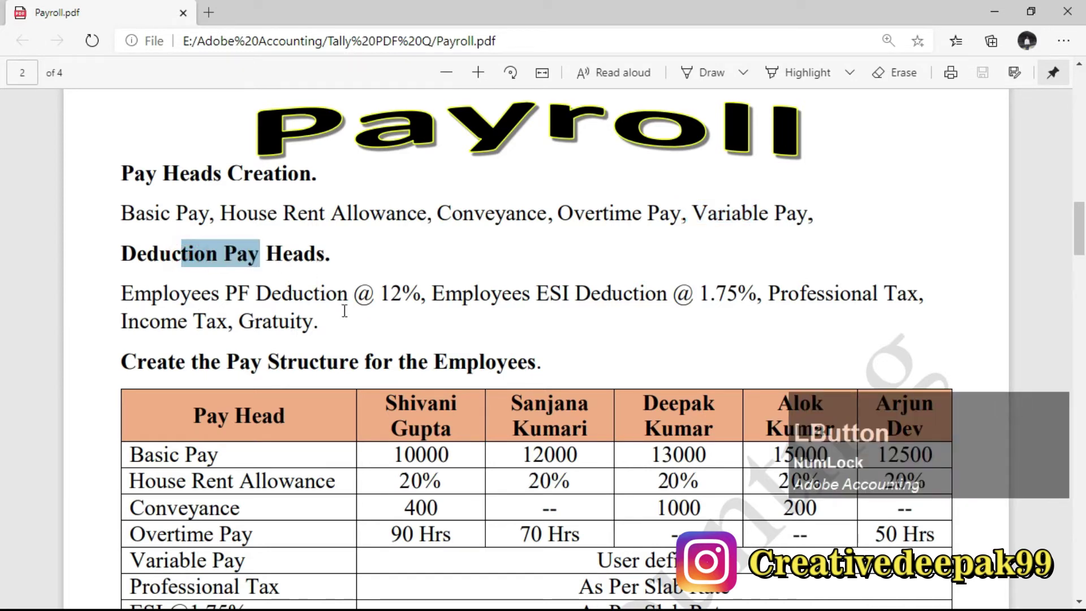
click(352, 299)
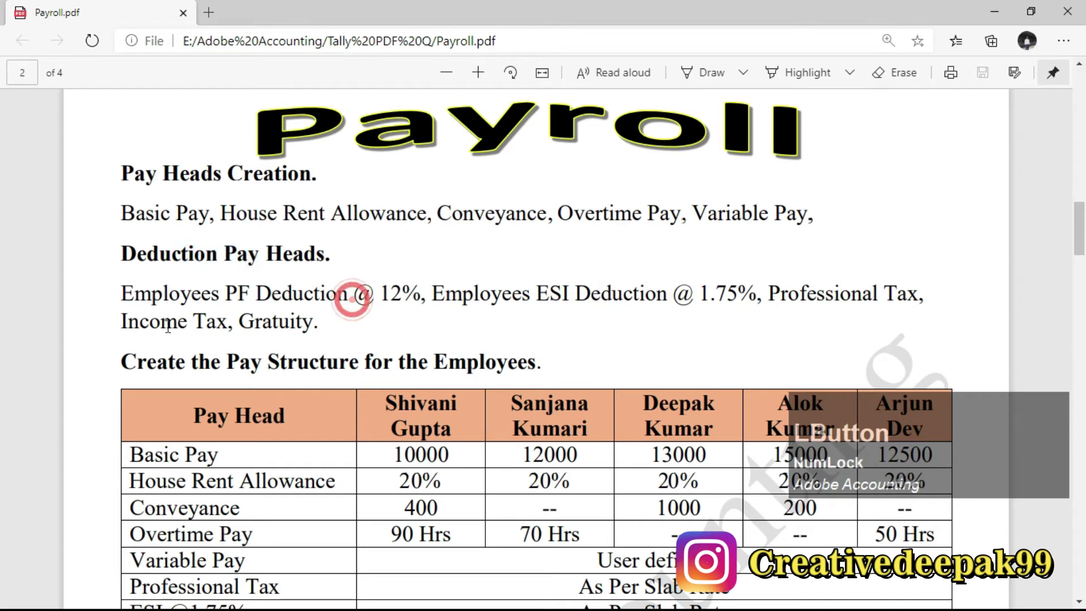
drag(122, 299, 245, 303)
drag(249, 295, 204, 296)
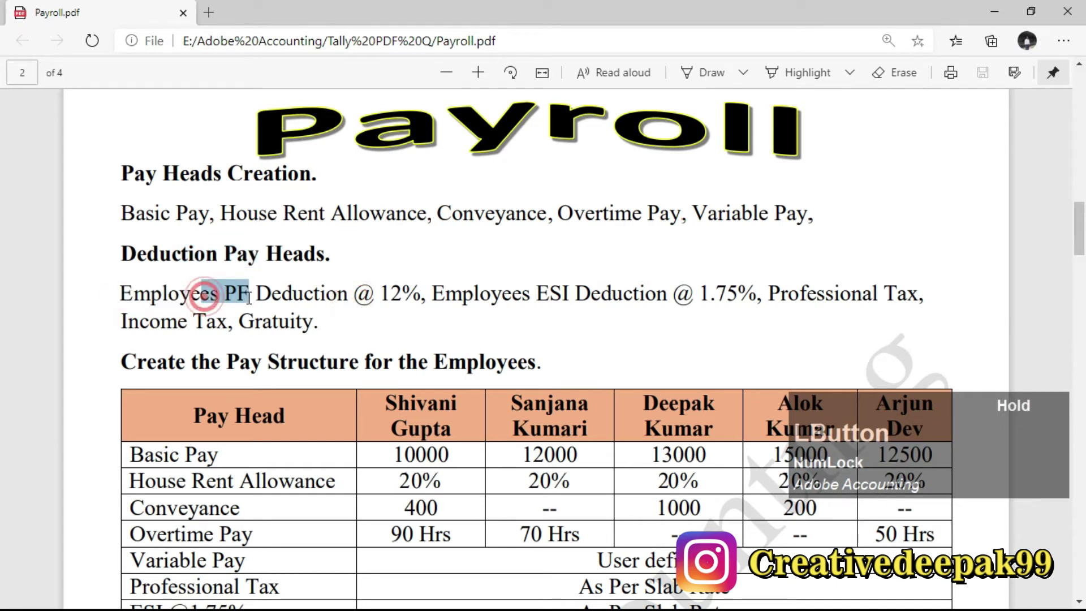
click(437, 292)
drag(437, 293, 604, 297)
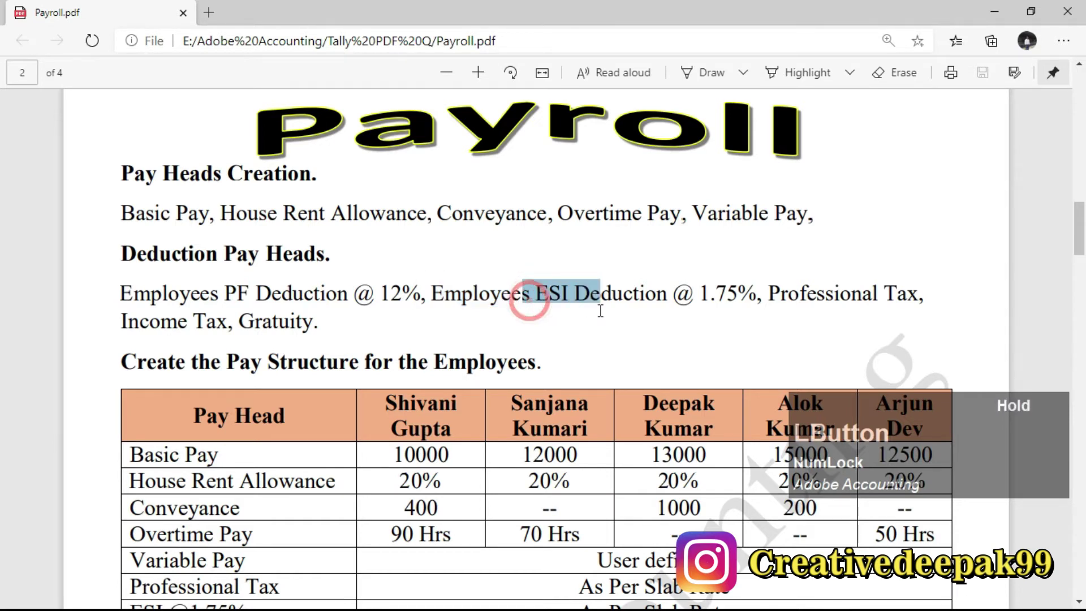
drag(772, 298, 918, 296)
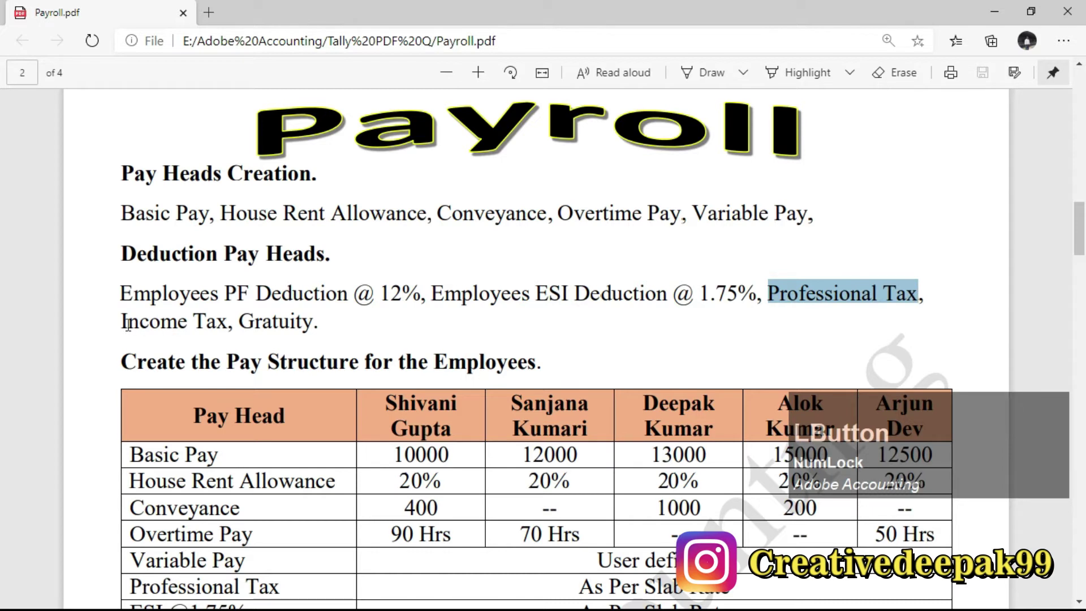
drag(121, 321, 226, 322)
double_click(240, 323)
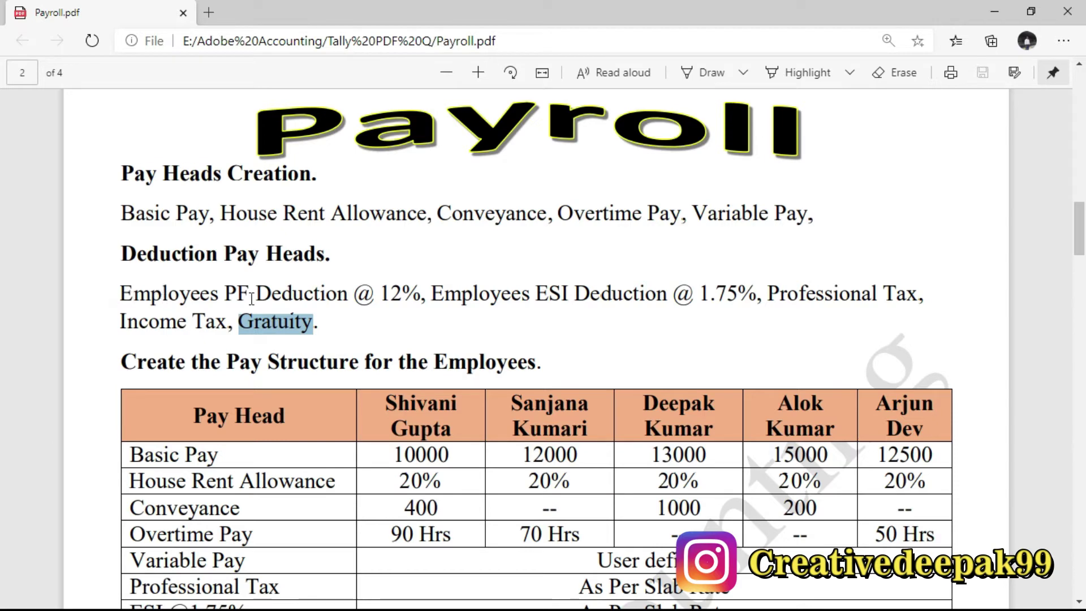
Name the new pay head 'Employees PF Deduction@12%', checking the rate in Payroll.pdf.
key(alt+Tab)
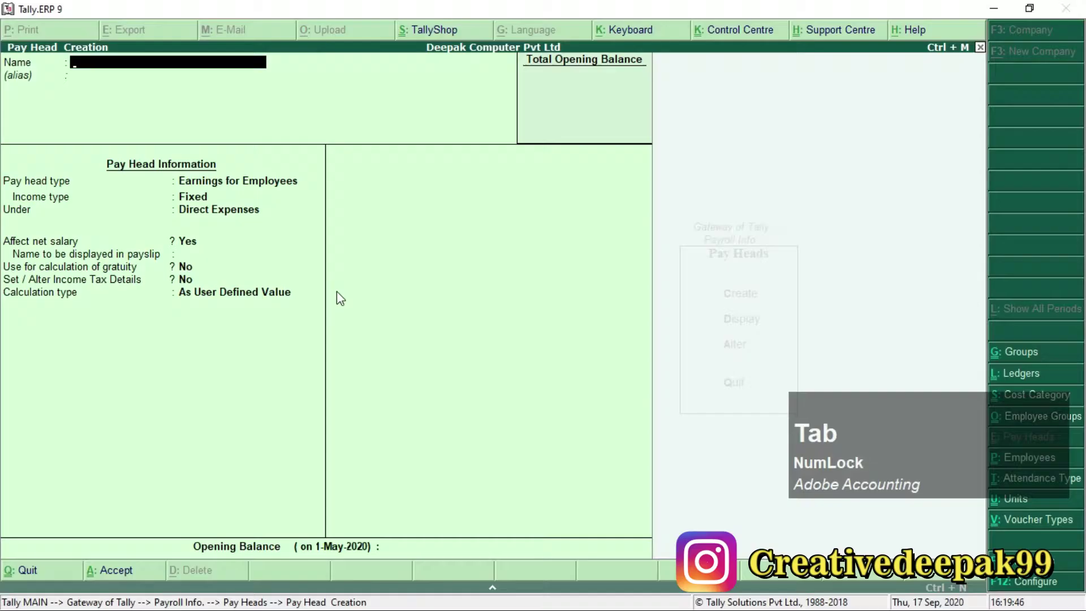
text(Em)
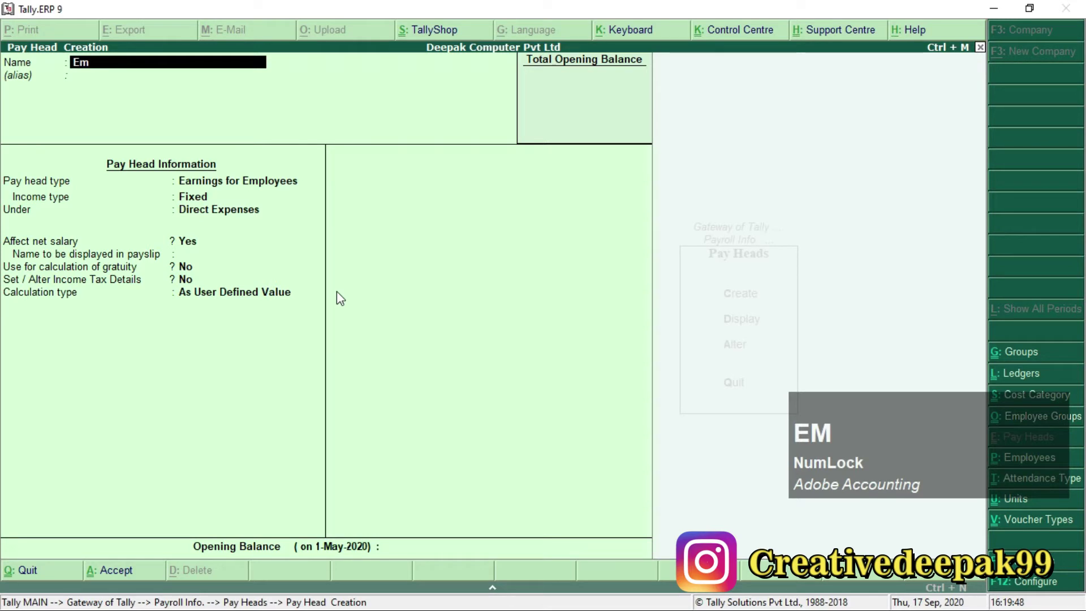
text(ployees )
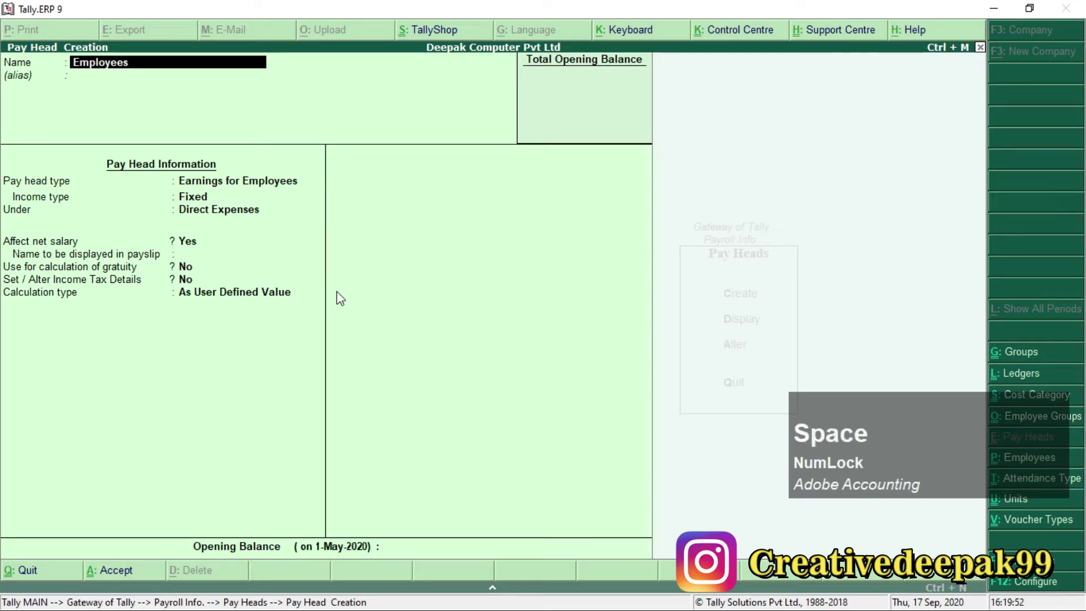
text(PF De)
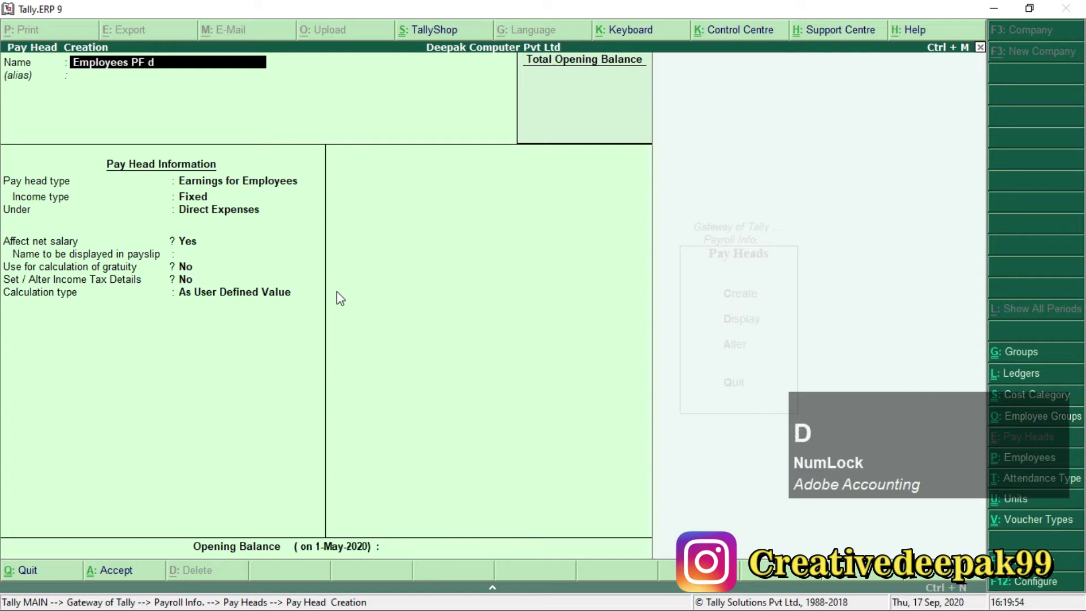
text(duction)
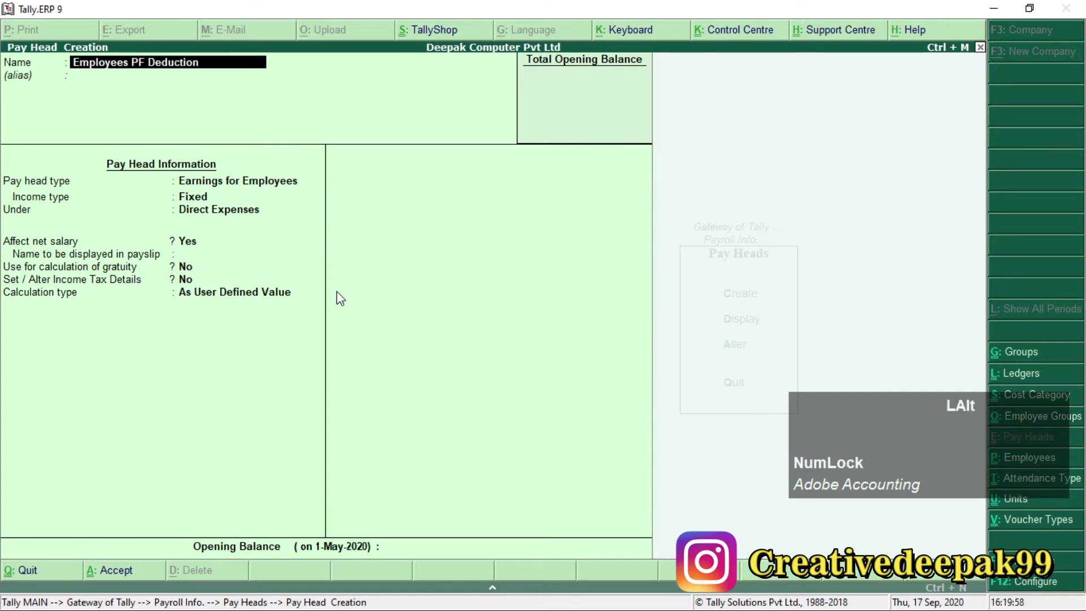
key(alt+Tab)
drag(338, 291, 410, 294)
key(alt+Tab)
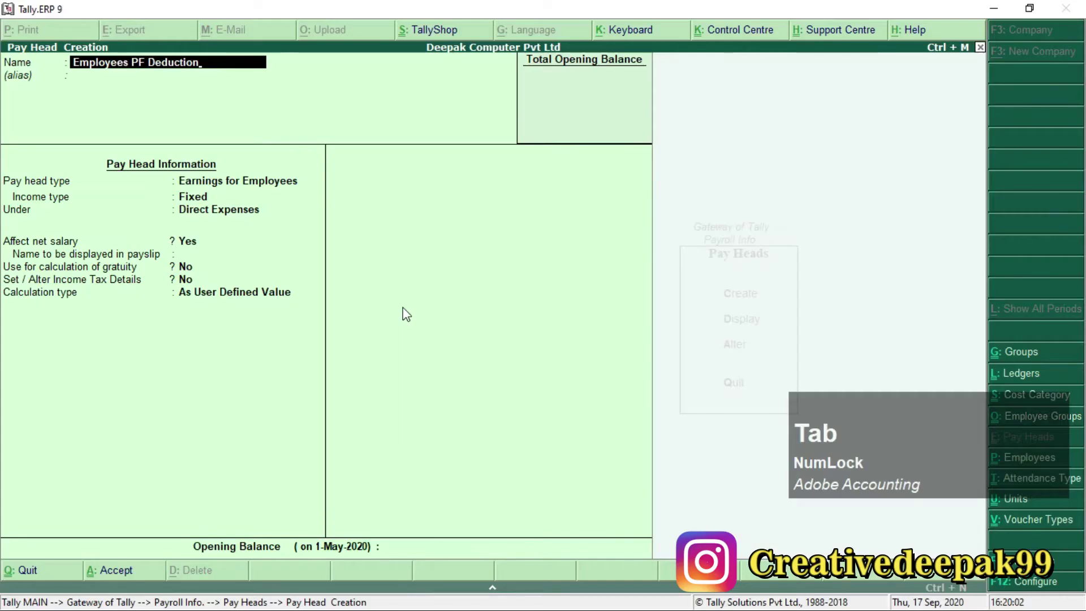
text(@12)
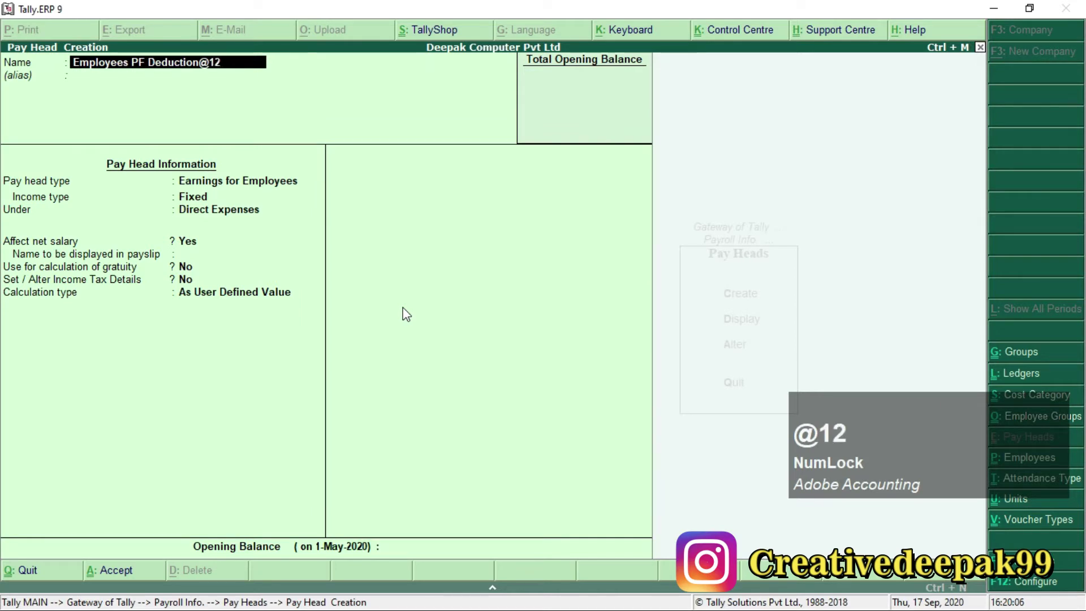
text(%)
key(Return)
key(Return)
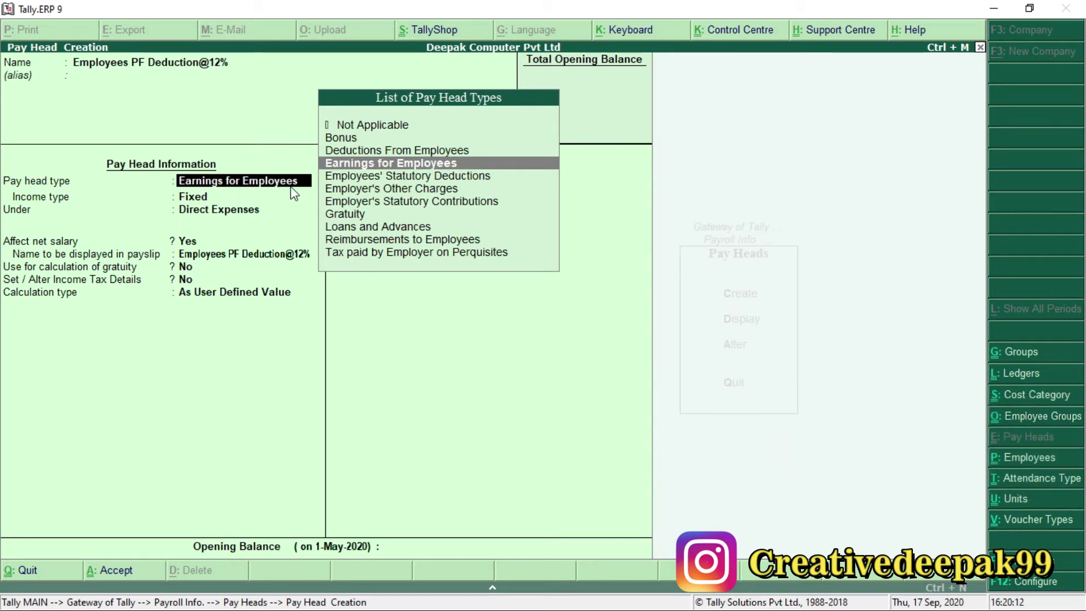
Make it an Employees' Statutory Deduction of type PF Account (A/c No. 1) under Current Liabilities.
key(Down)
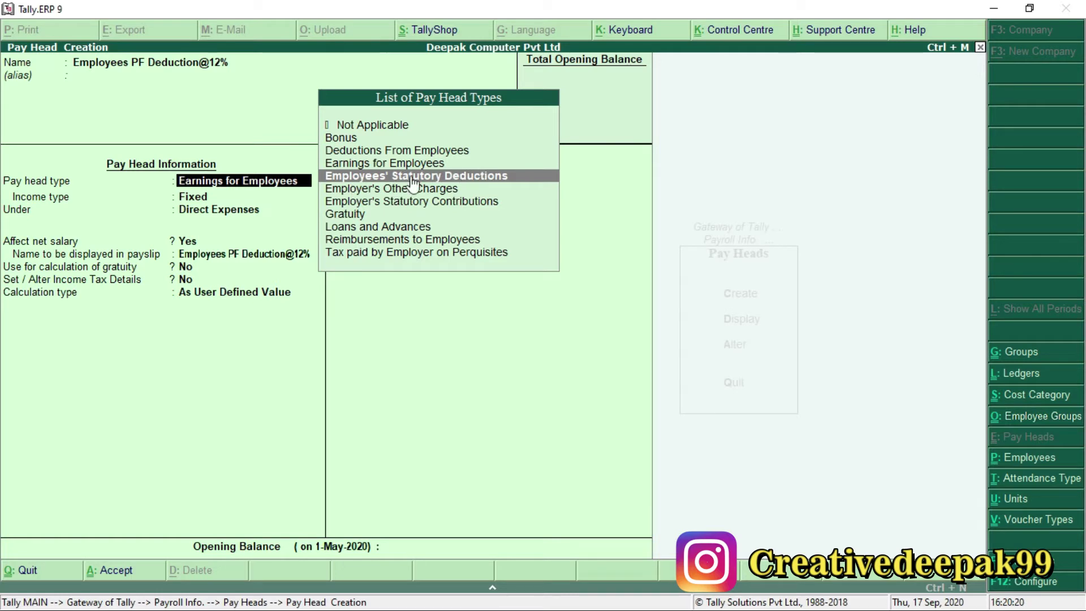
key(Return)
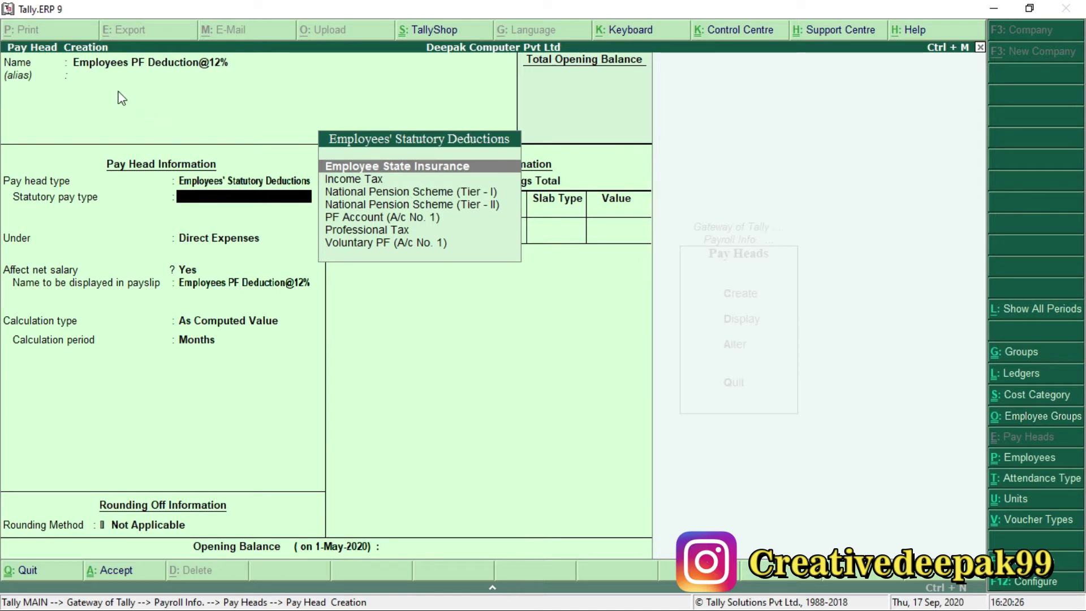
click(335, 217)
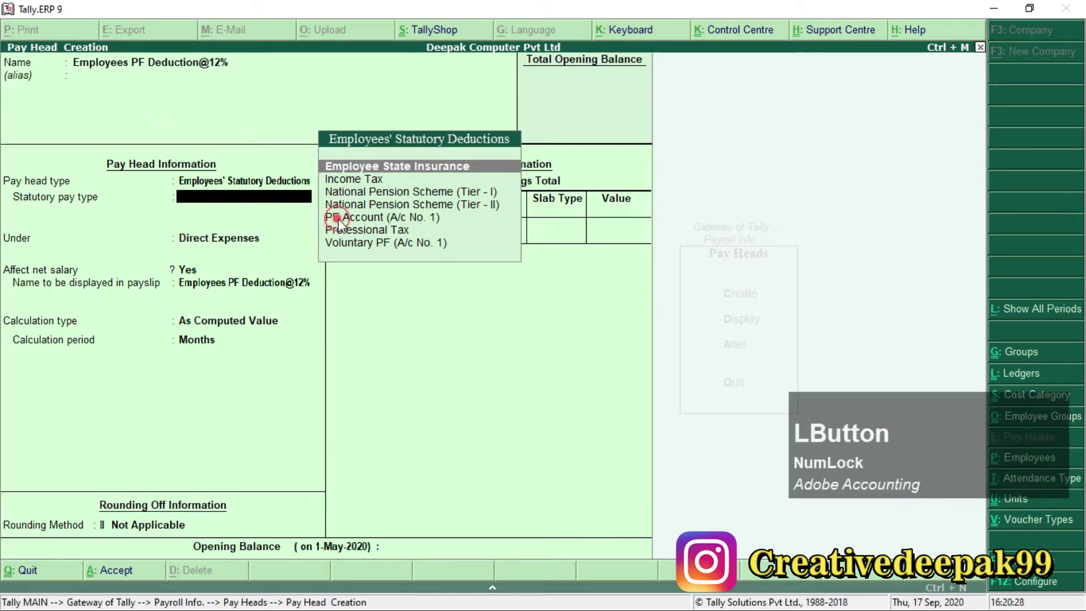
click(405, 218)
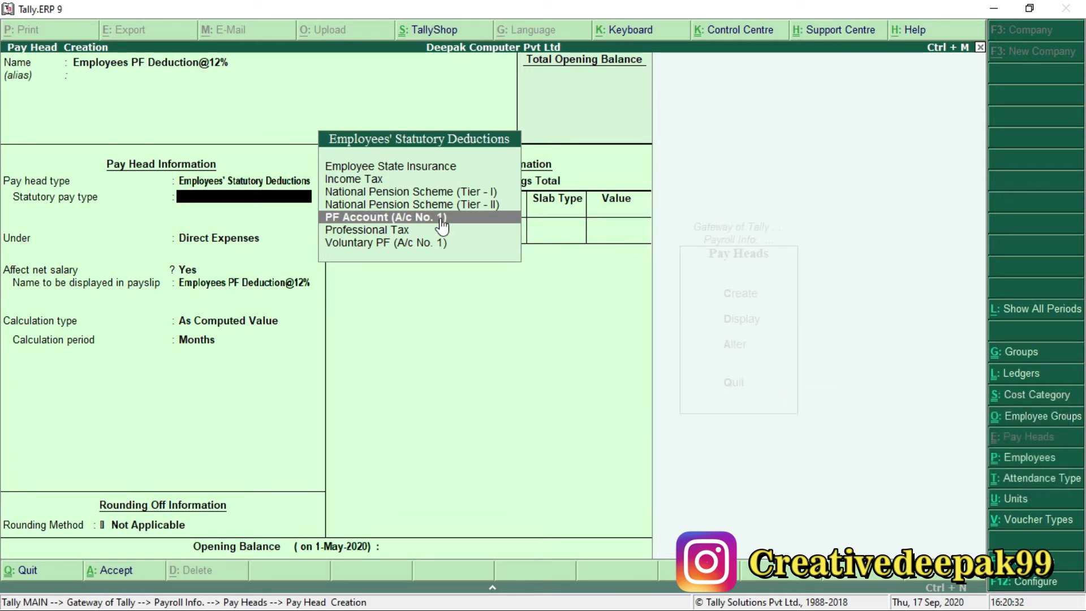
key(Return)
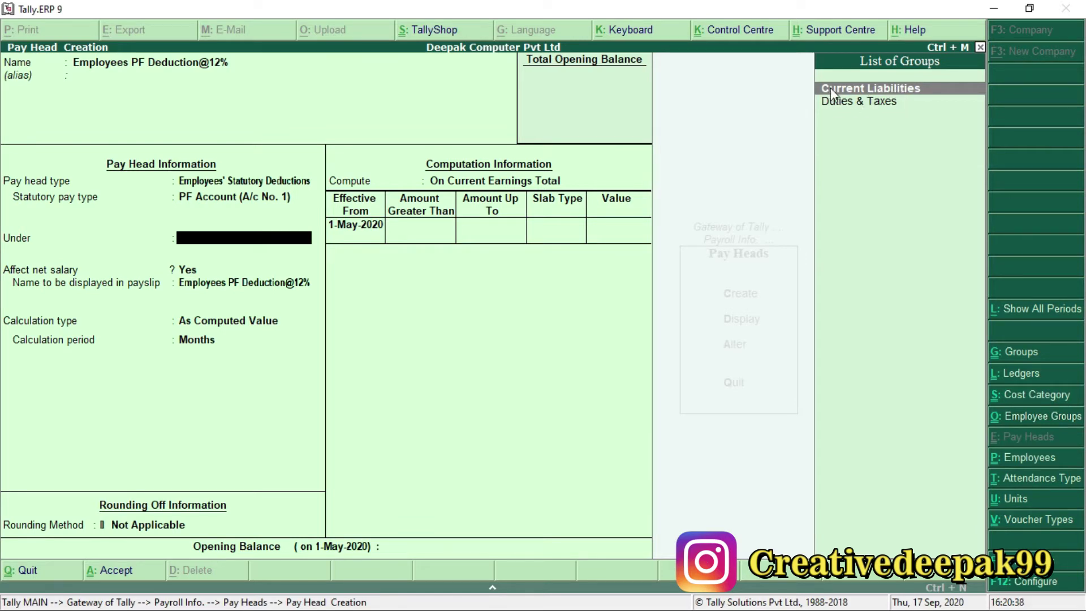
click(911, 90)
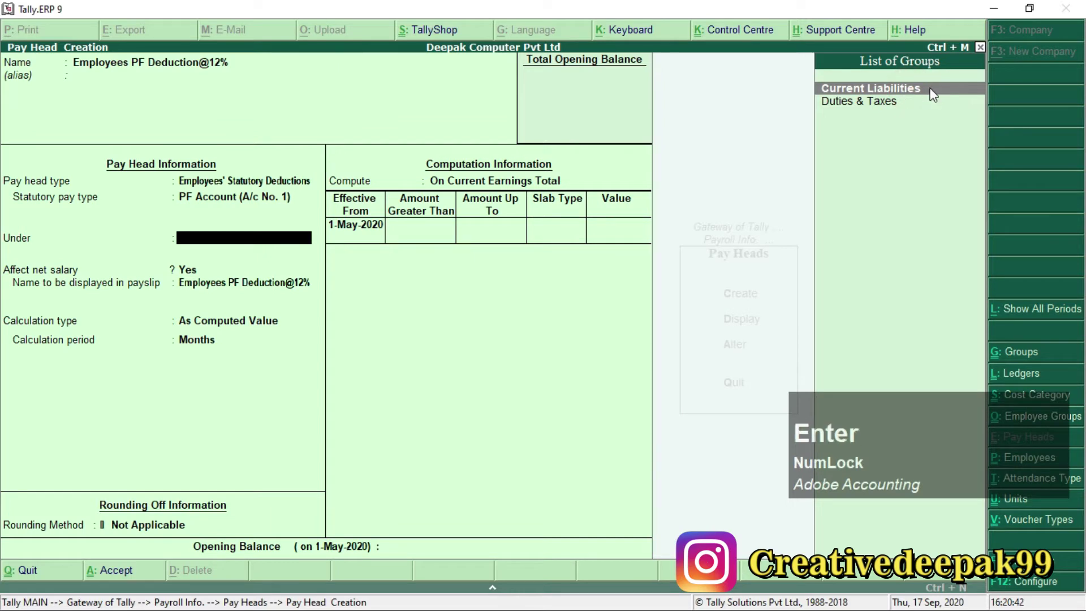
key(Return)
key(Return)
key(Return)
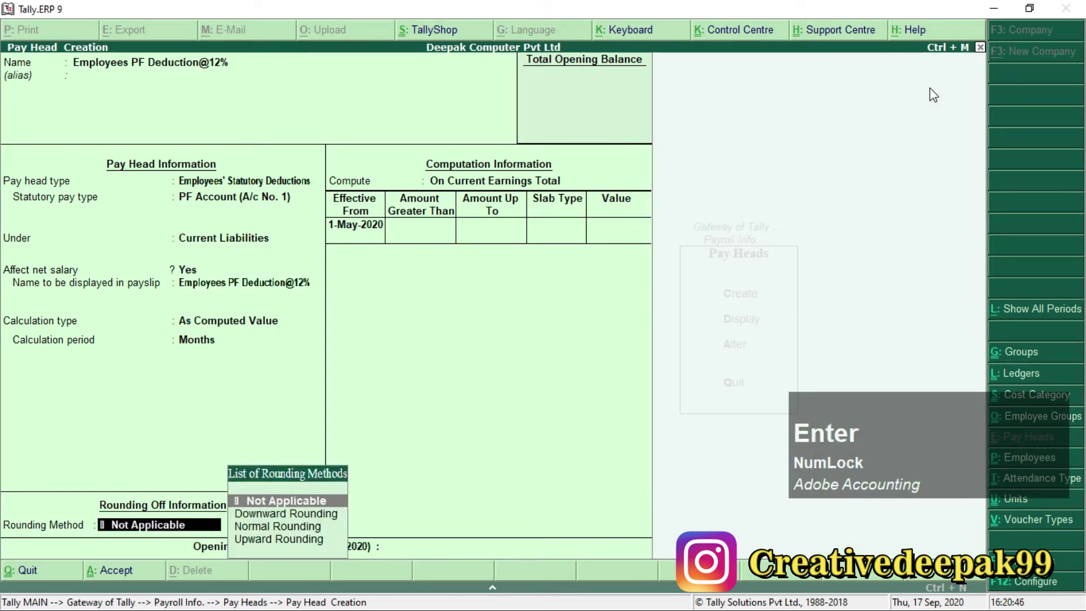
Set Normal Rounding with limit 1 and compute the deduction On Specified Formula.
key(Down)
key(Down)
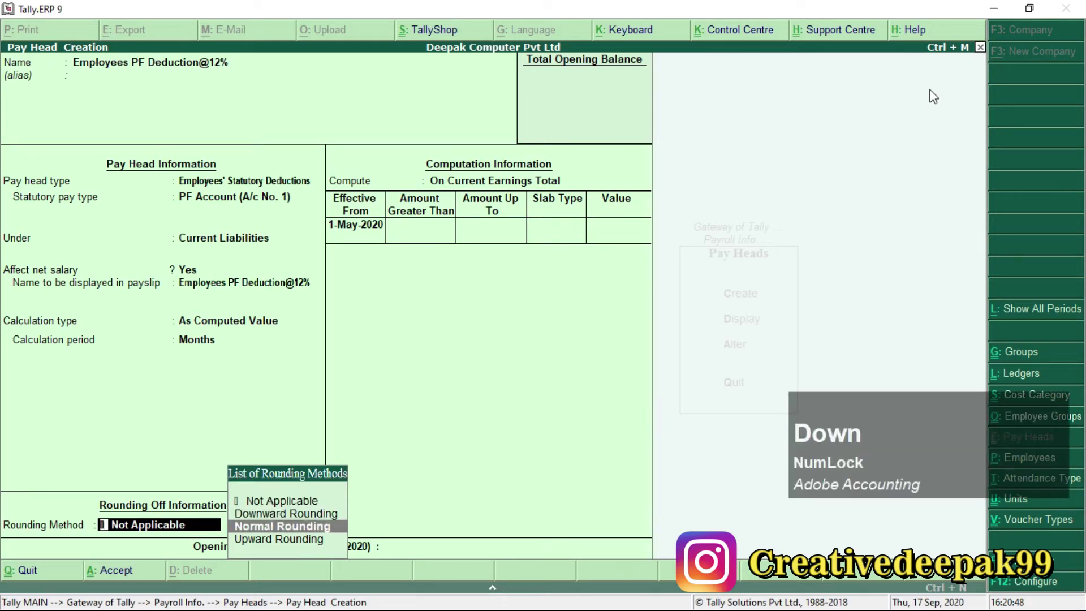
key(Return)
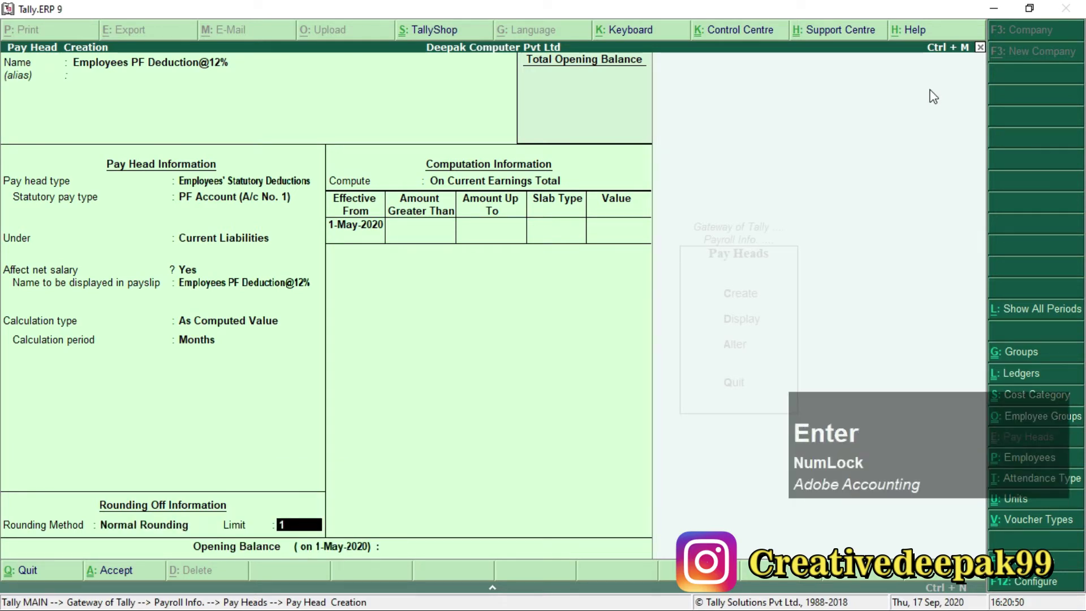
key(KP_Enter)
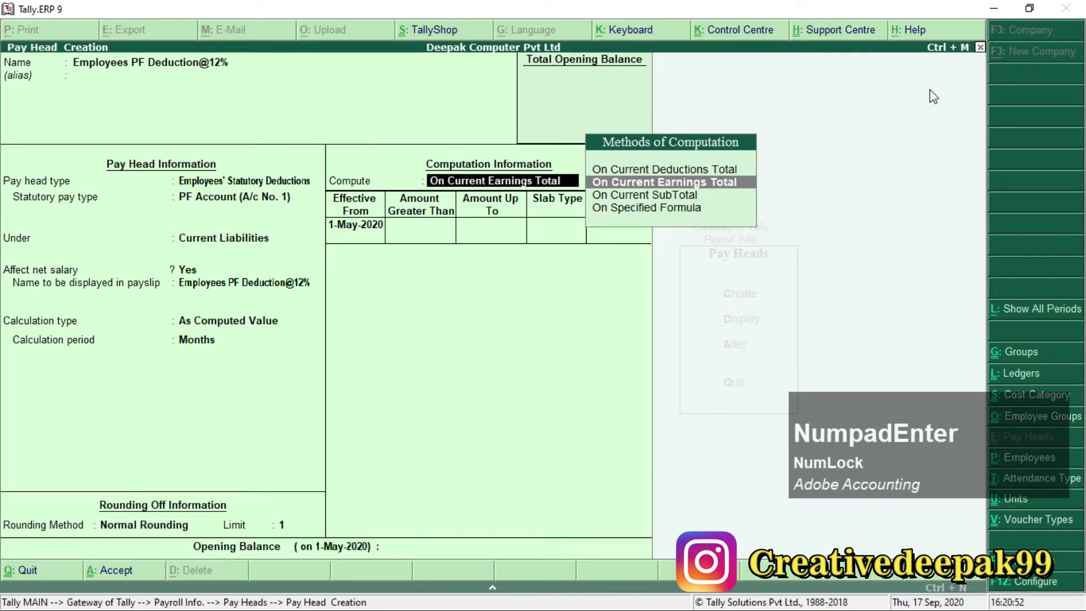
key(F1)
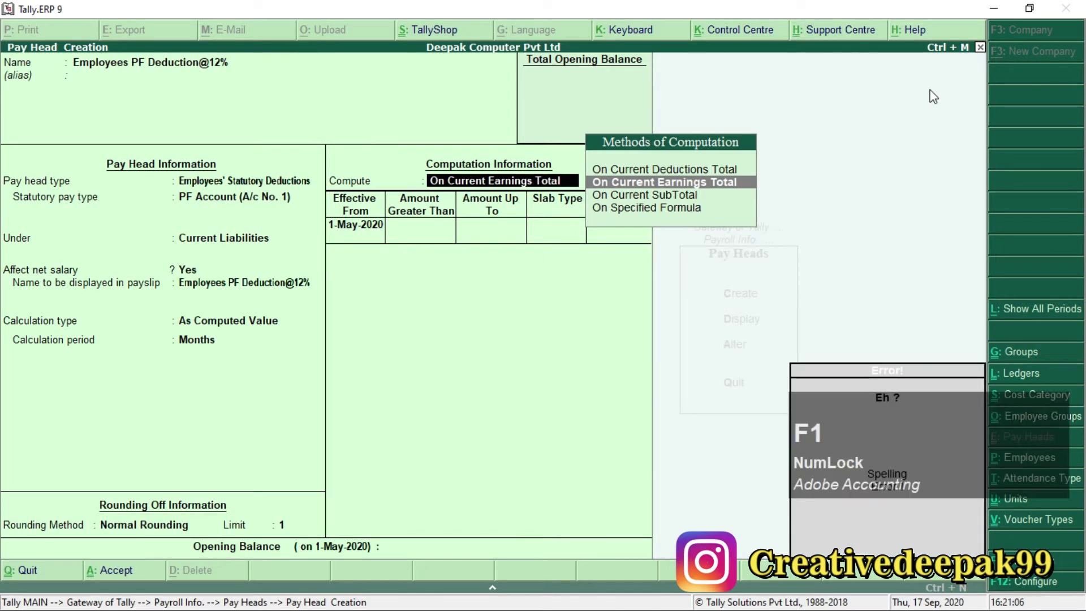
key(Down)
key(Down)
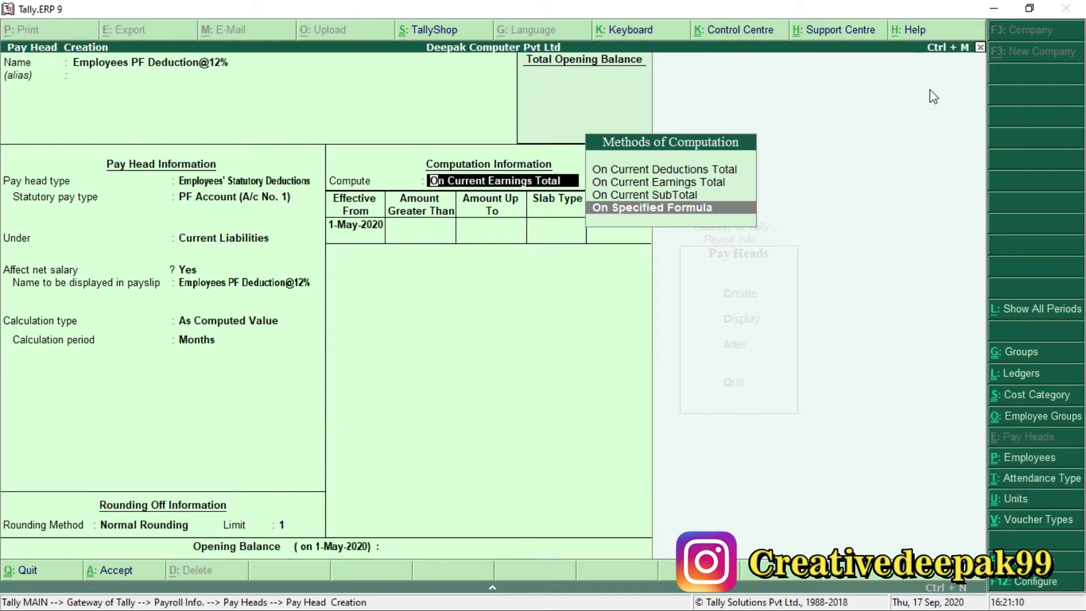
key(KP_Enter)
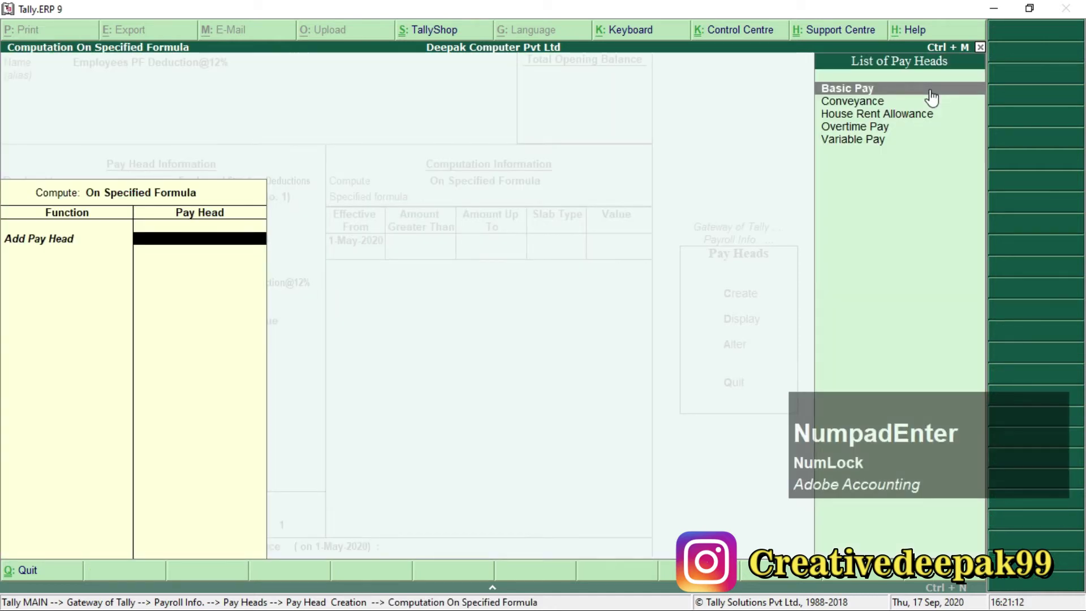
Compute the PF deduction as a 12% Percentage slab on Basic Pay, save it, and return to Payroll.pdf.
key(F1)
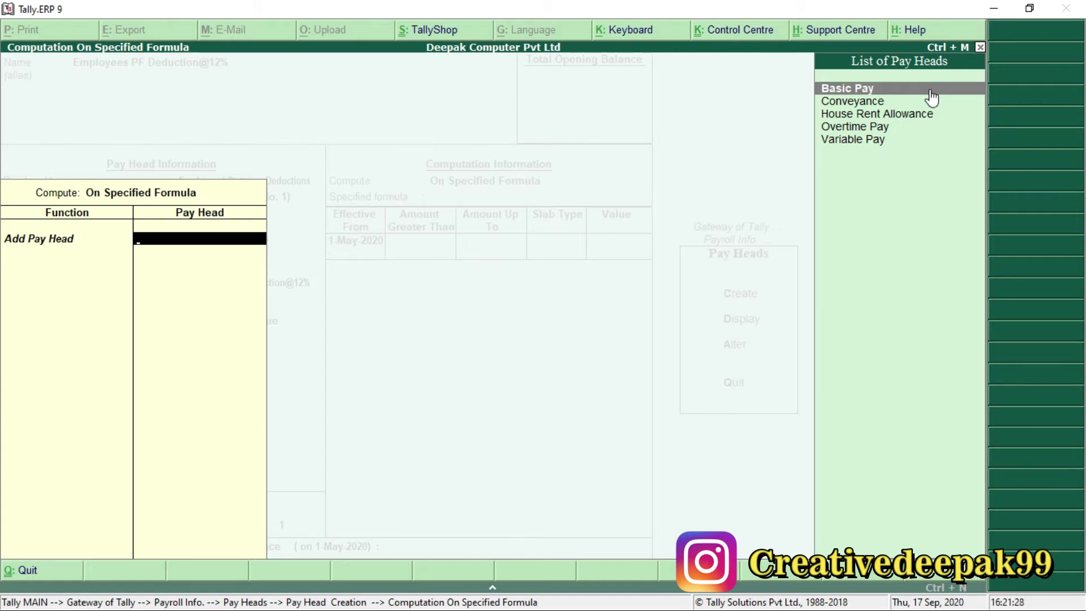
click(931, 96)
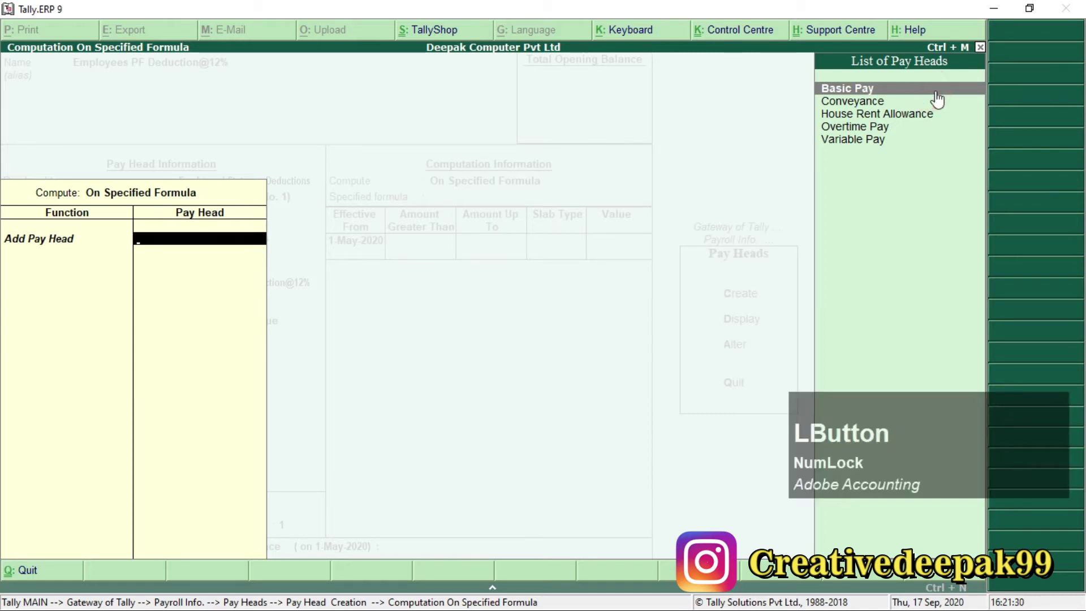
key(KP_Enter)
key(KP_Enter)
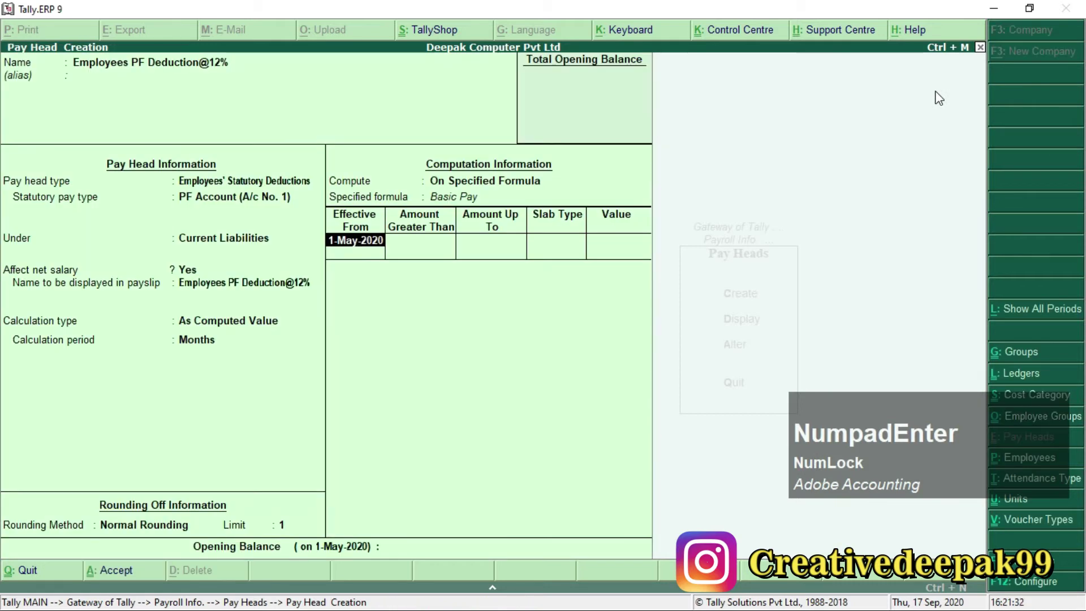
key(KP_Enter)
key(KP_Enter)
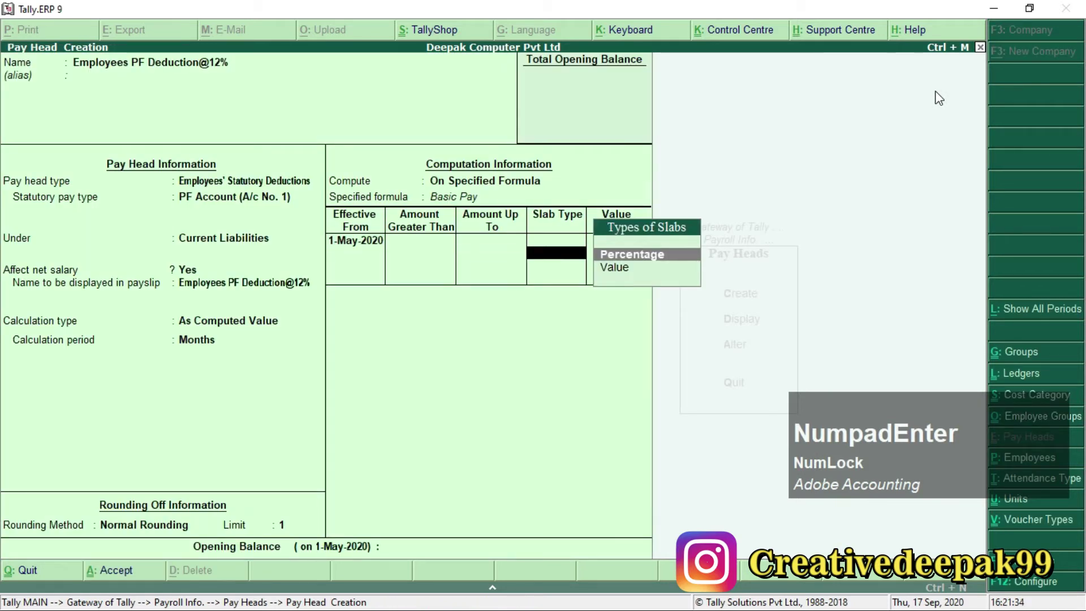
key(KP_Enter)
text(12)
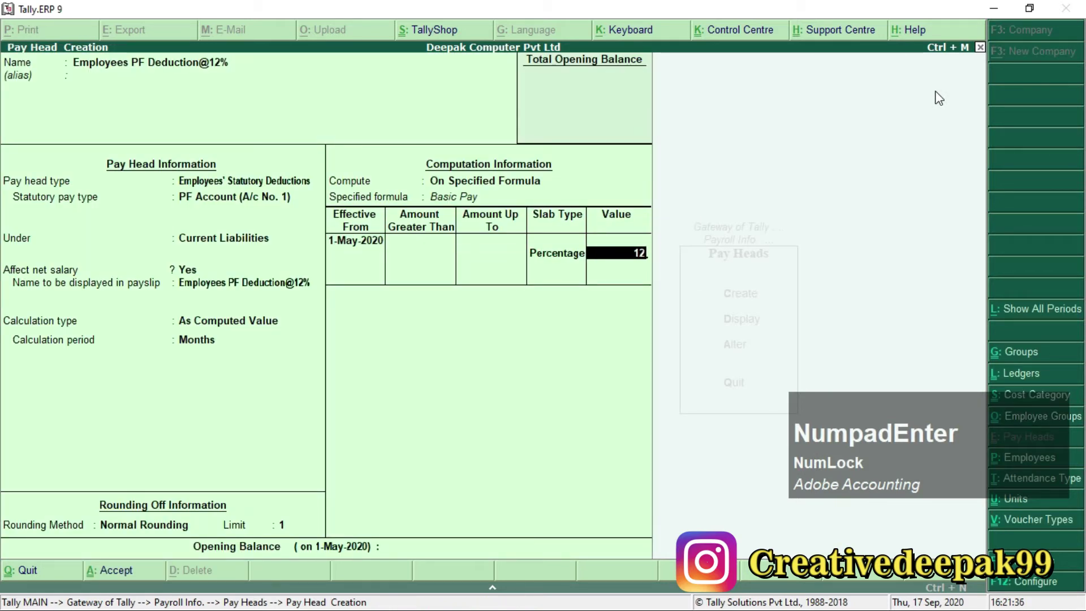
key(KP_Enter)
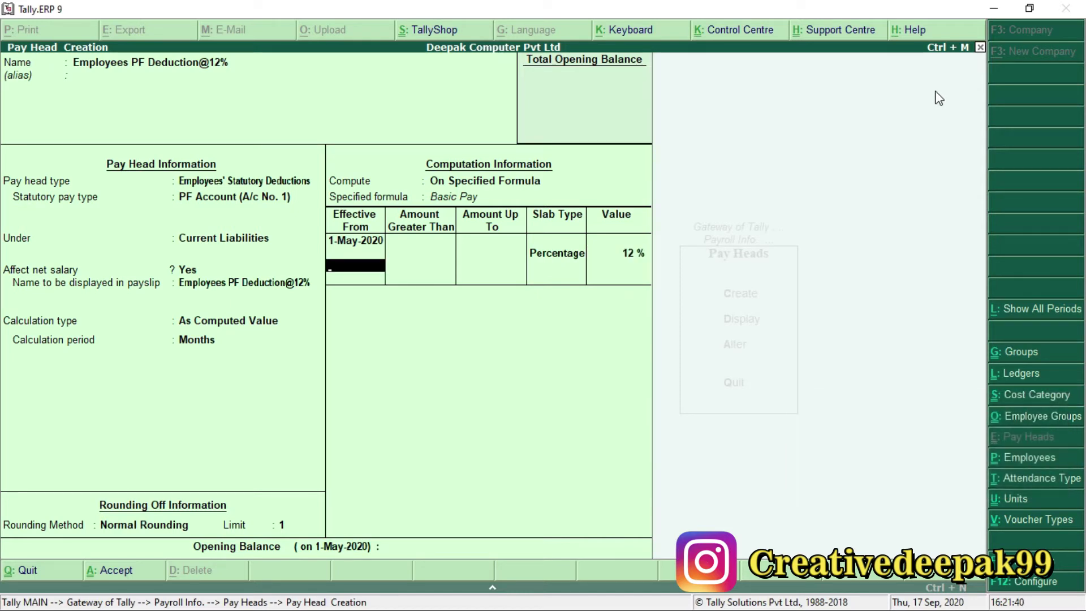
key(KP_Enter)
key(KP_Enter)
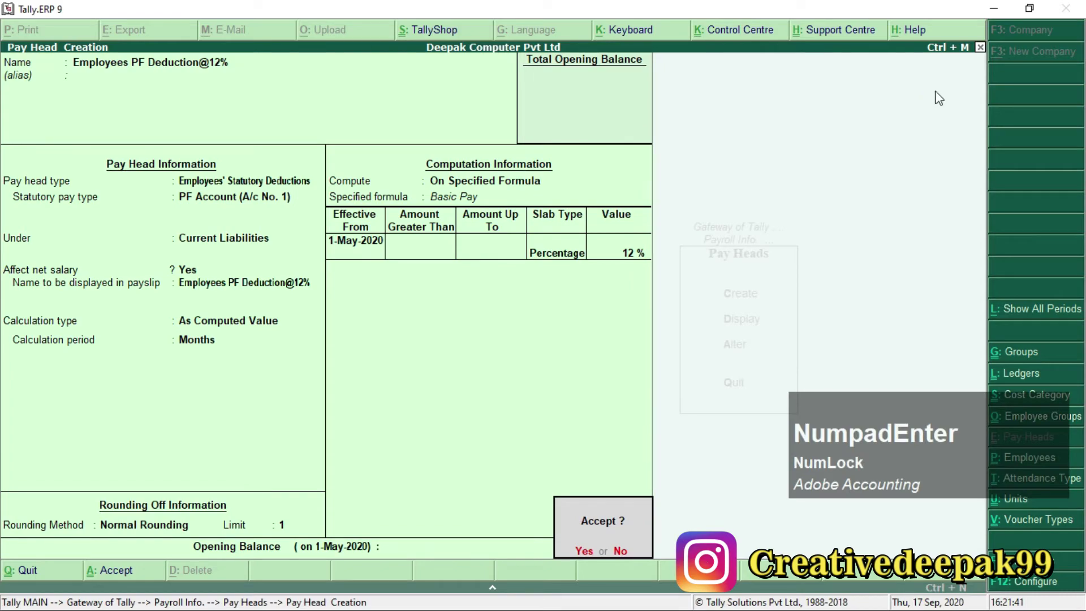
key(KP_Enter)
key(alt+Tab)
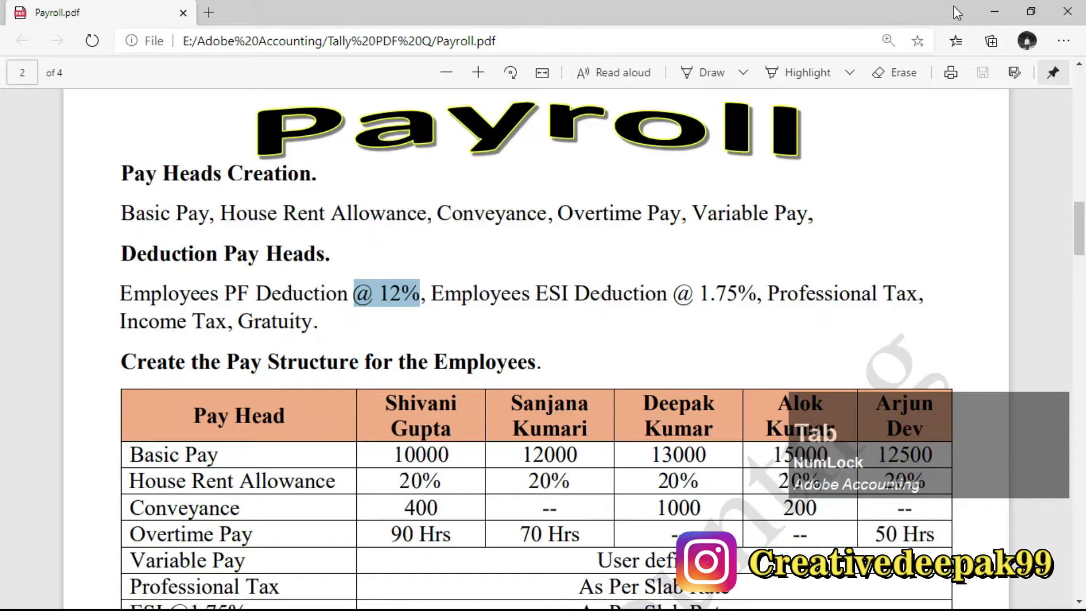
Enter 'Employees ESI Deduction @1.75%' as the pay head name, confirming the 1.75% rate in Payroll.pdf.
drag(431, 294, 673, 295)
drag(546, 299, 570, 296)
key(alt+Tab)
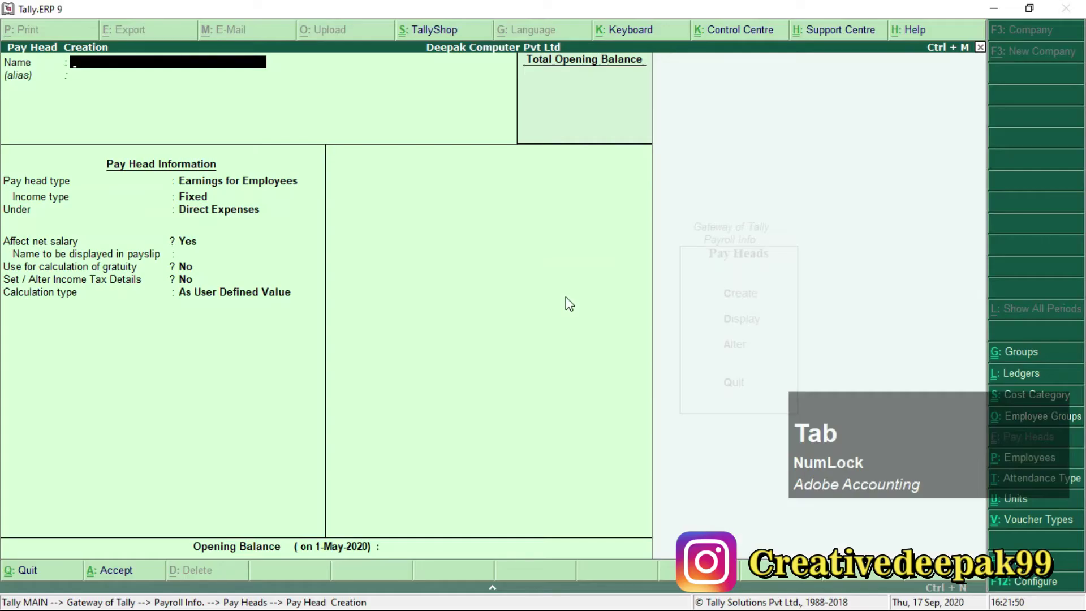
text(Employe)
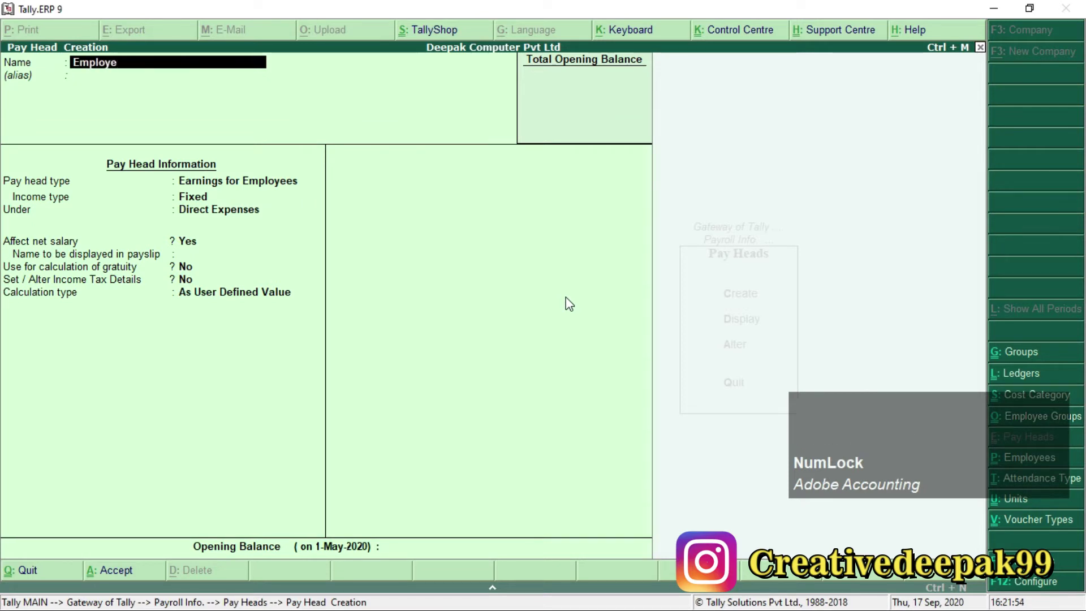
text(es )
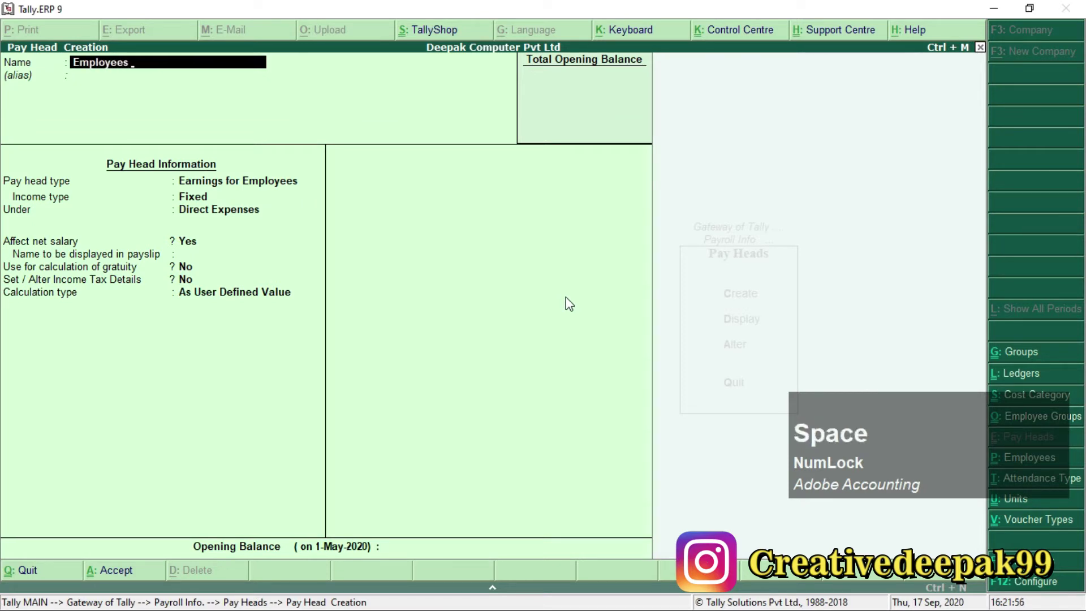
text(ESI)
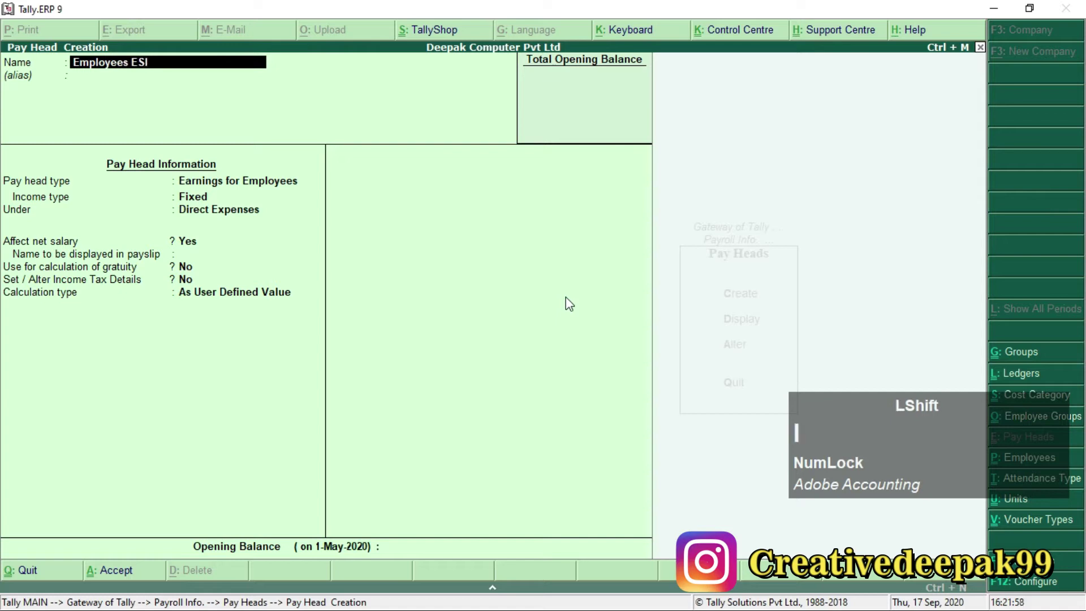
text( Deduca)
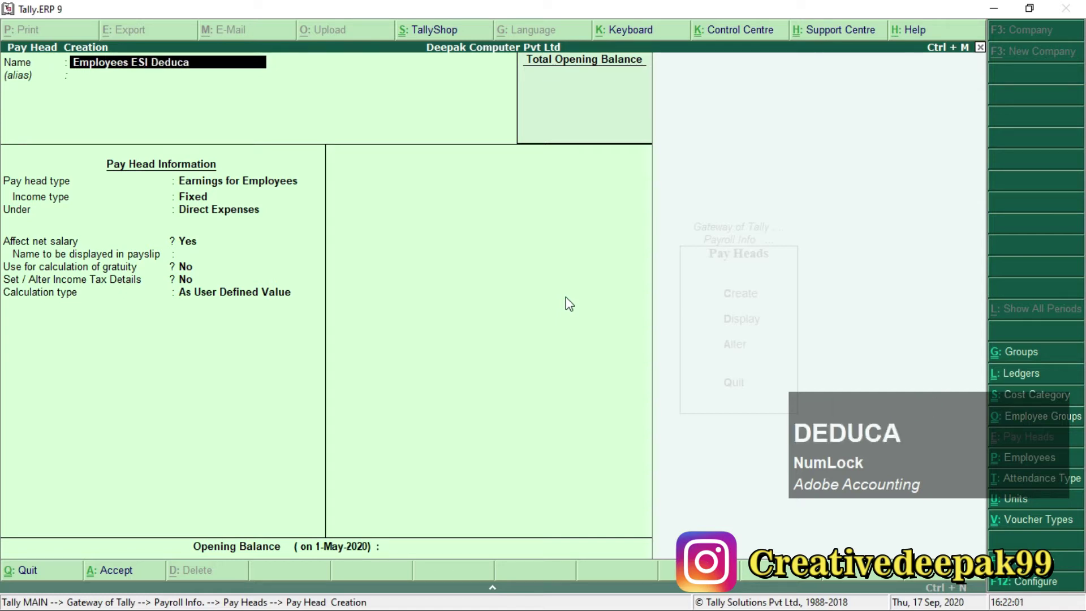
key(BackSpace)
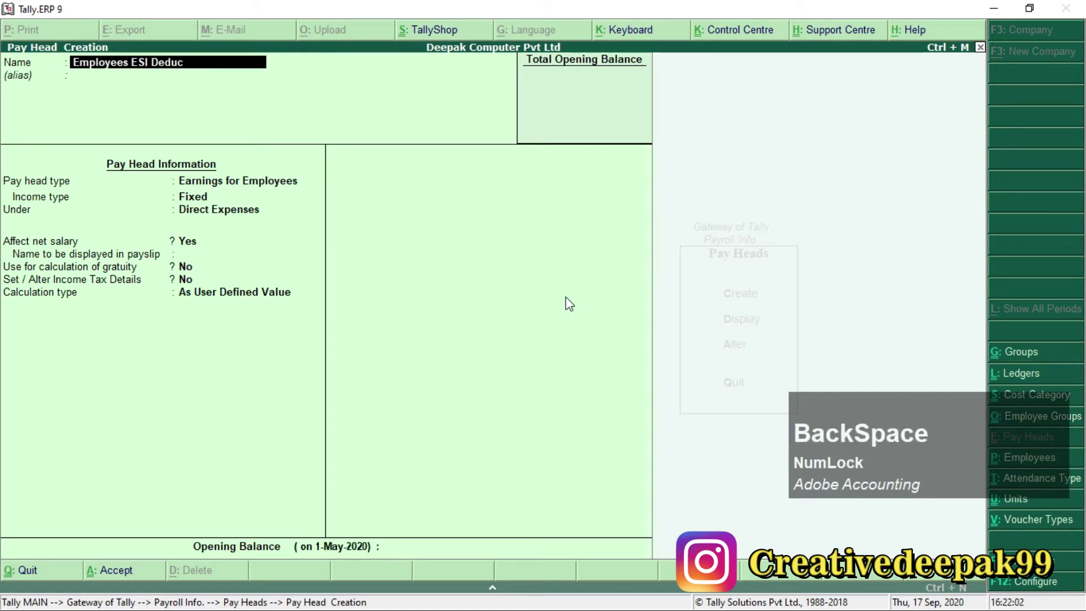
text(tion)
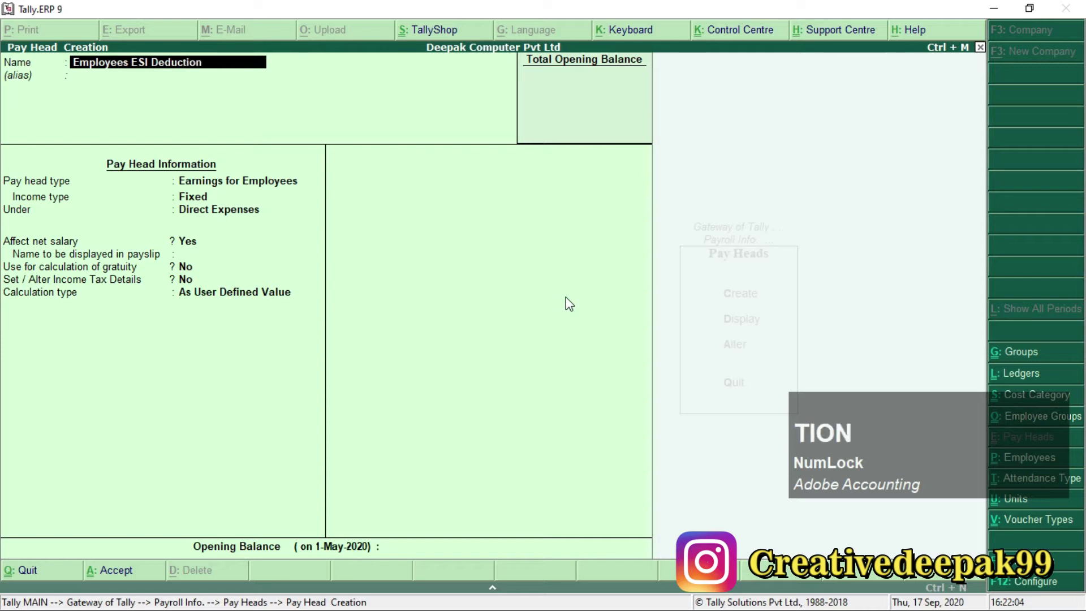
text( @)
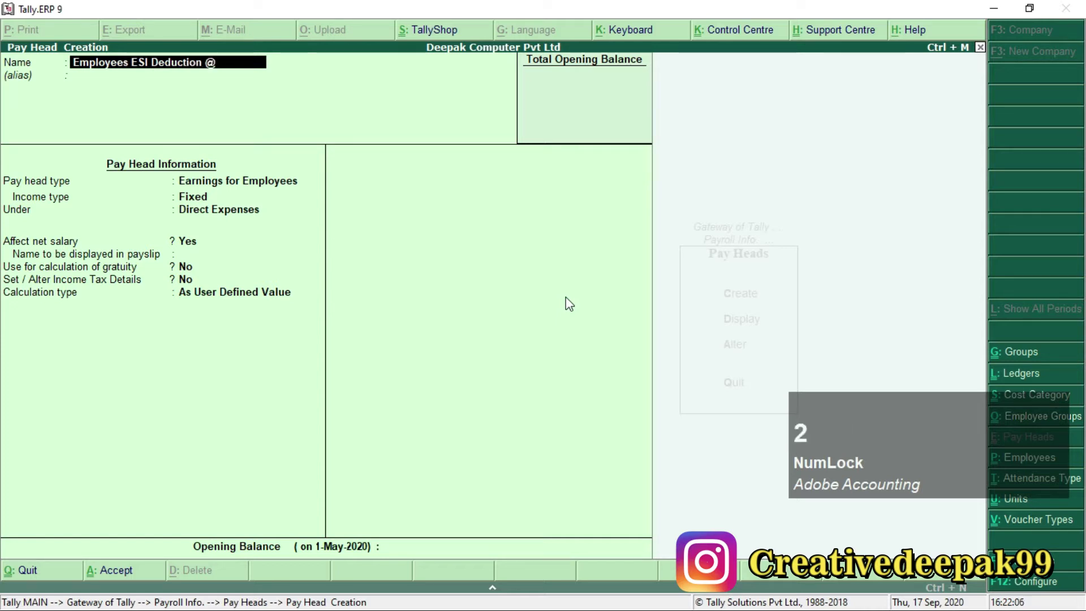
key(alt+Tab)
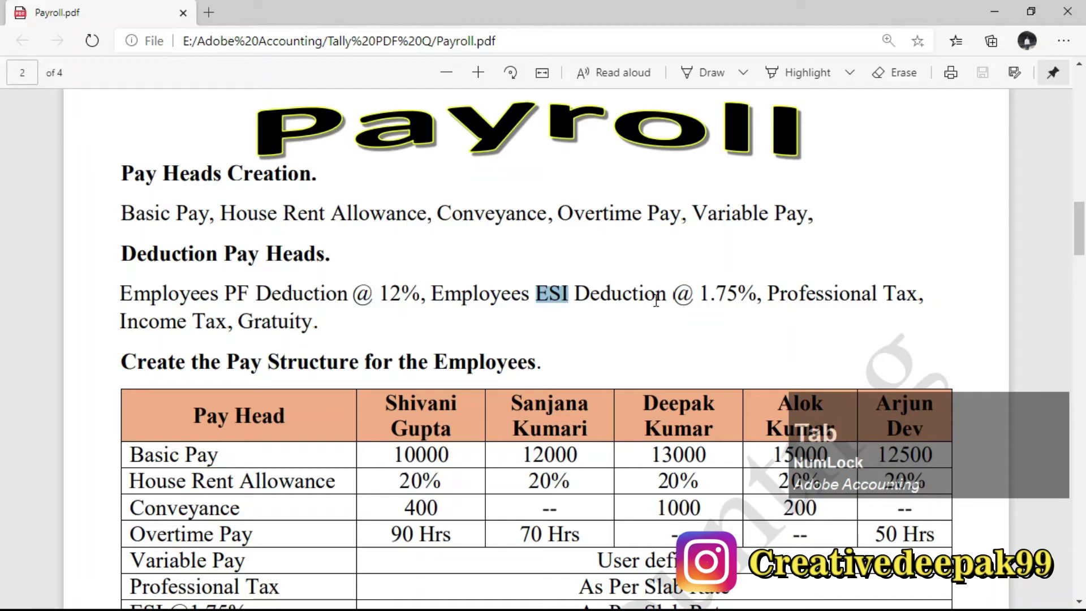
drag(674, 294, 749, 295)
key(alt+Tab)
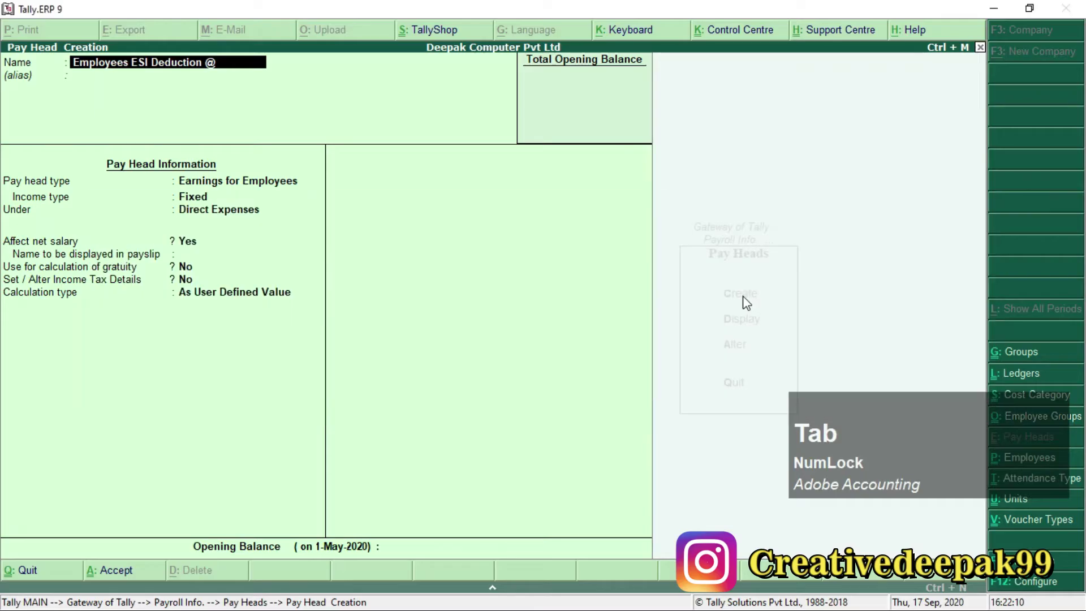
text(1.7)
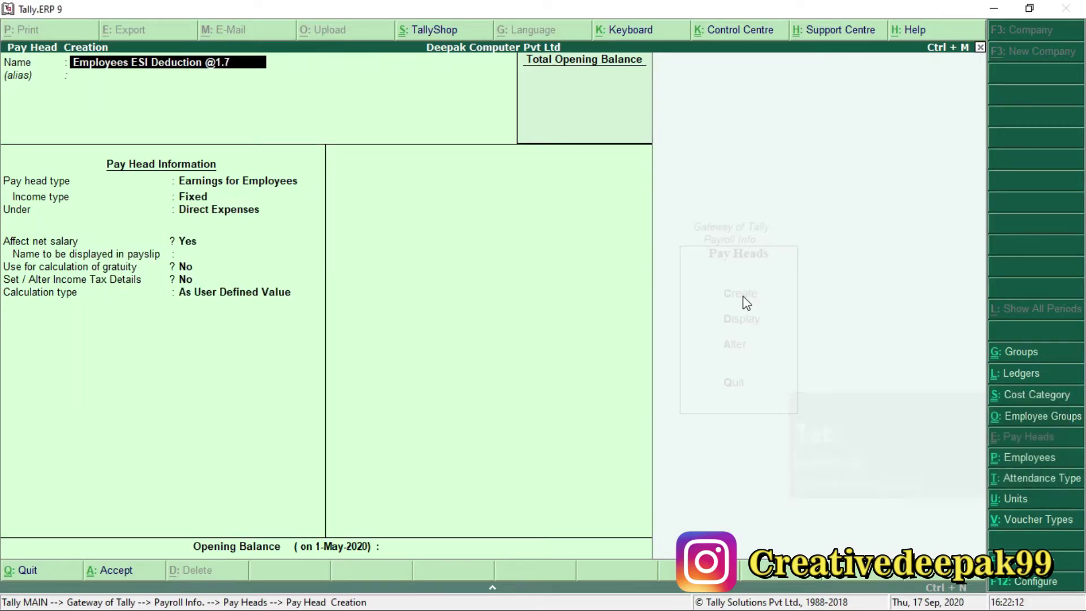
text(5%)
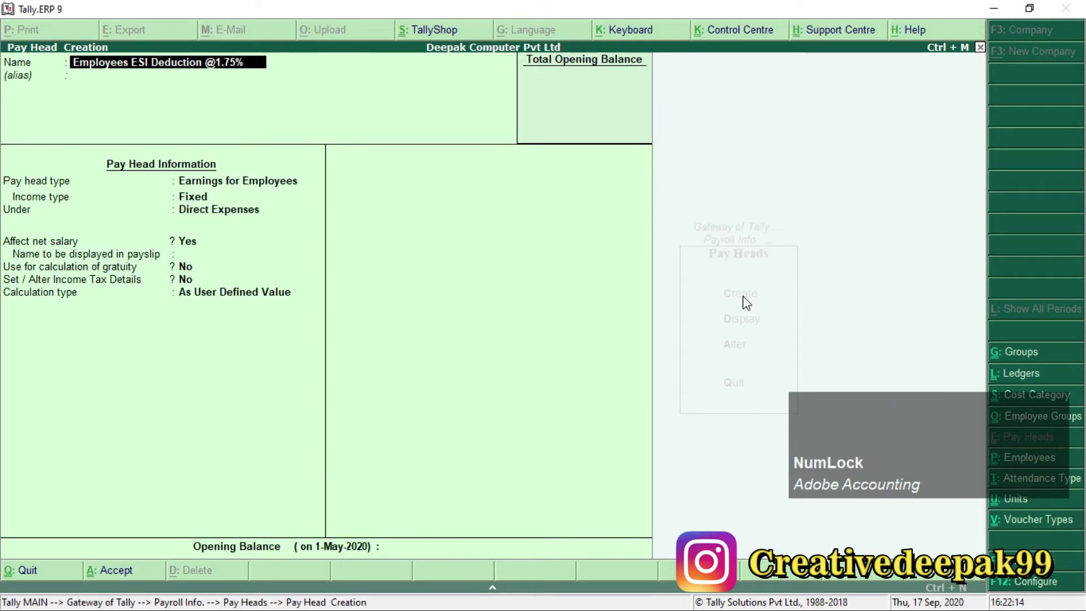
key(Return)
key(Return)
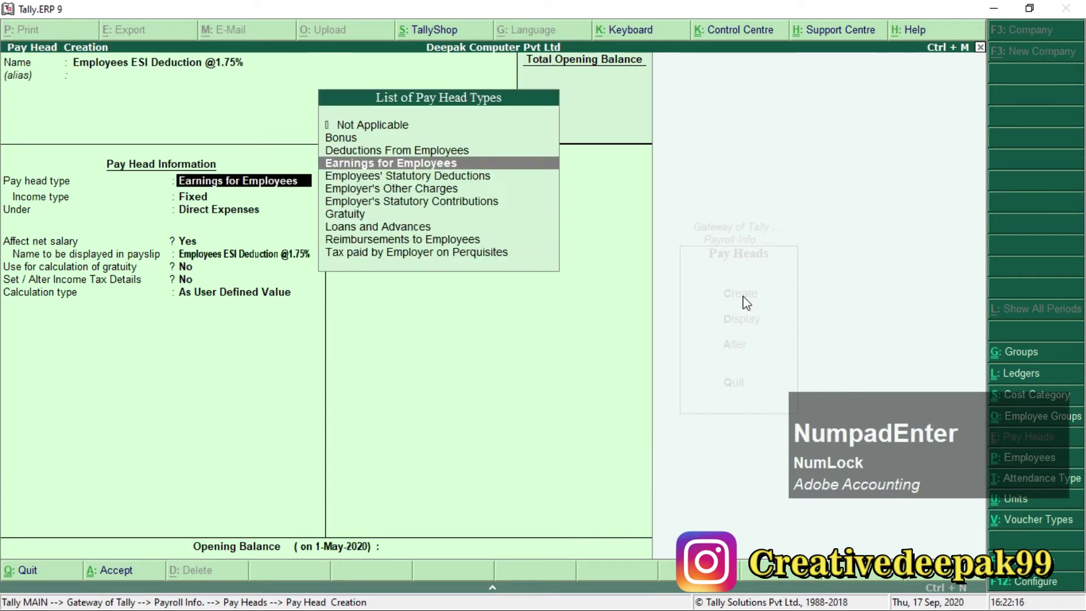
Make the ESI pay head an Employee State Insurance statutory deduction under Current Liabilities.
key(Down)
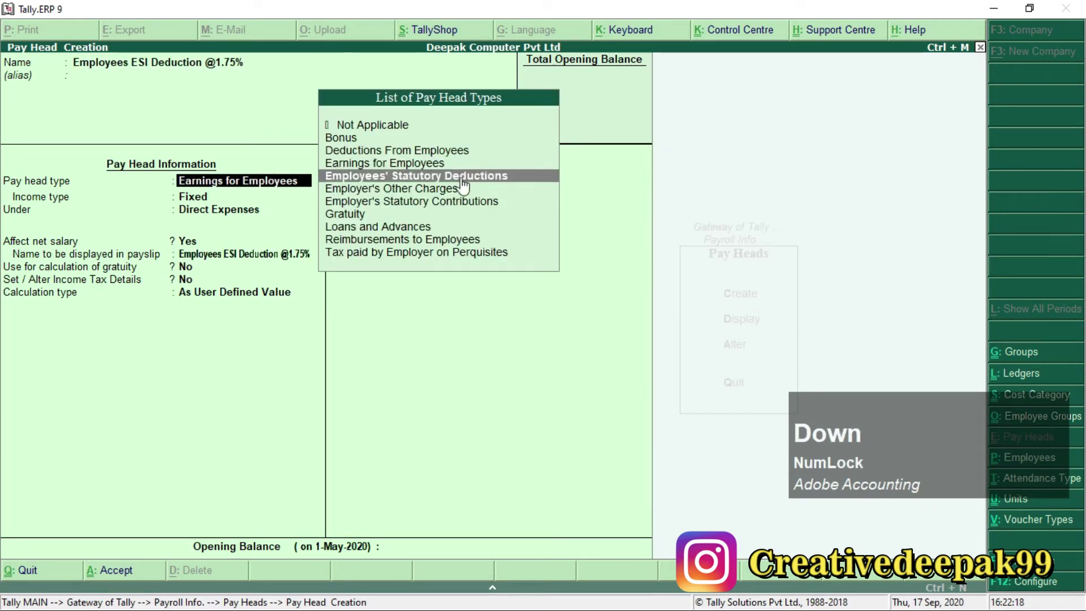
key(Return)
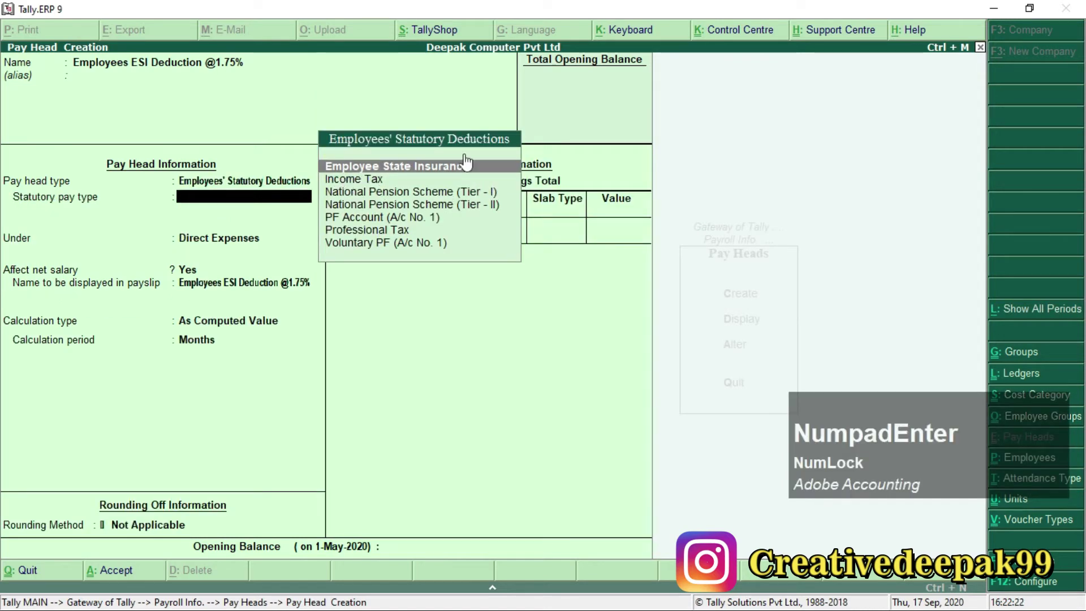
click(446, 169)
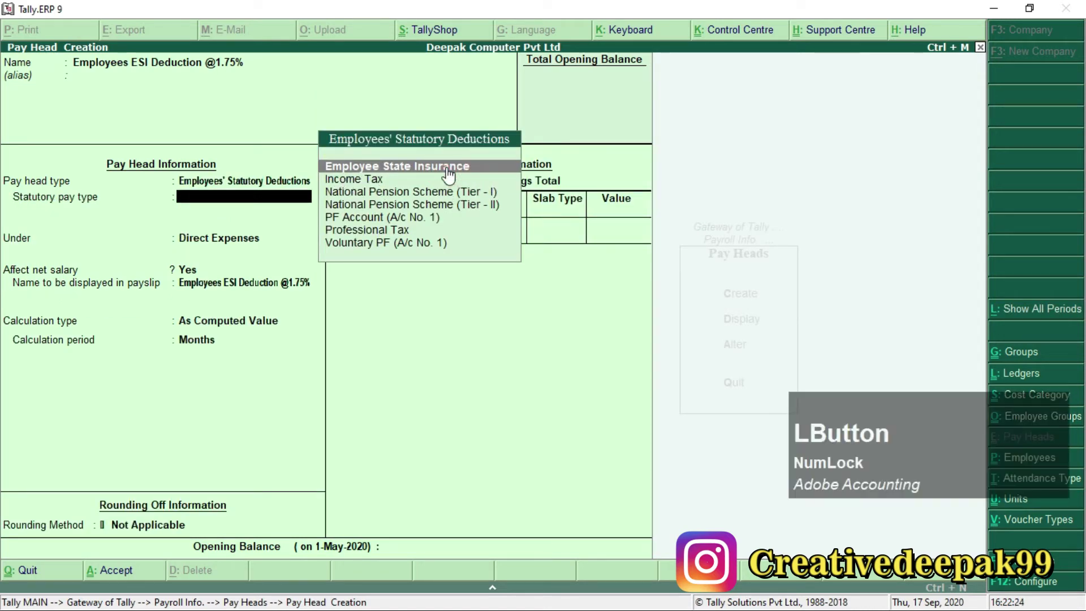
key(Return)
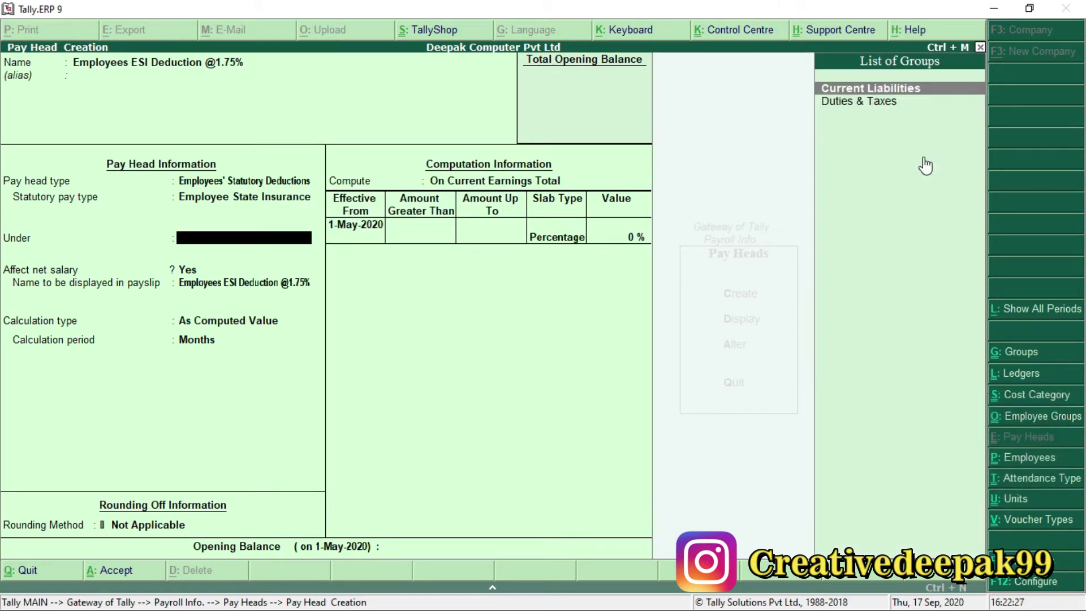
click(918, 90)
key(Return)
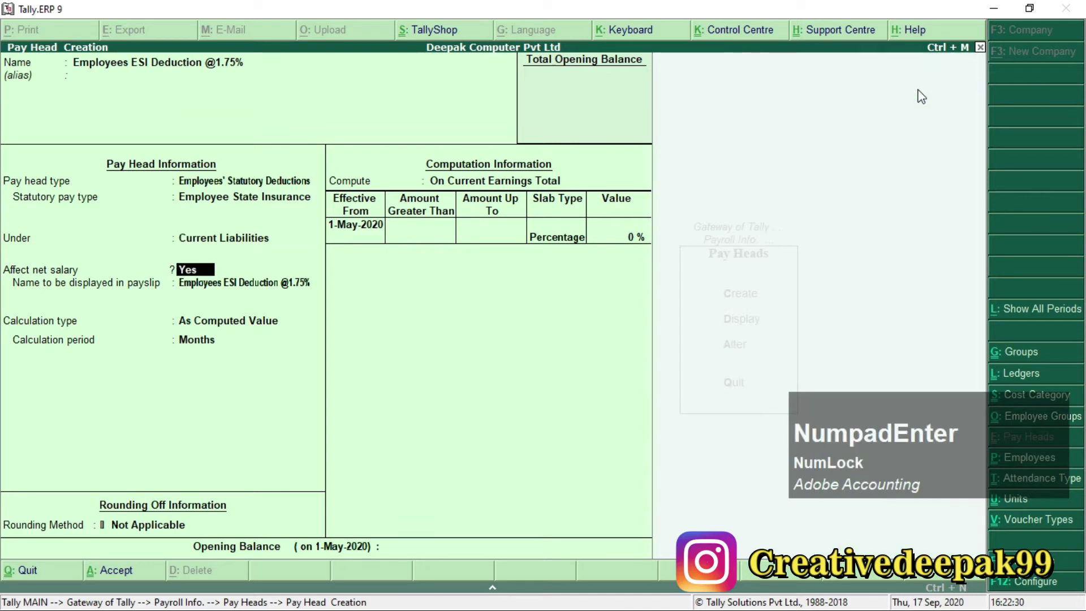
key(Return)
key(Return)
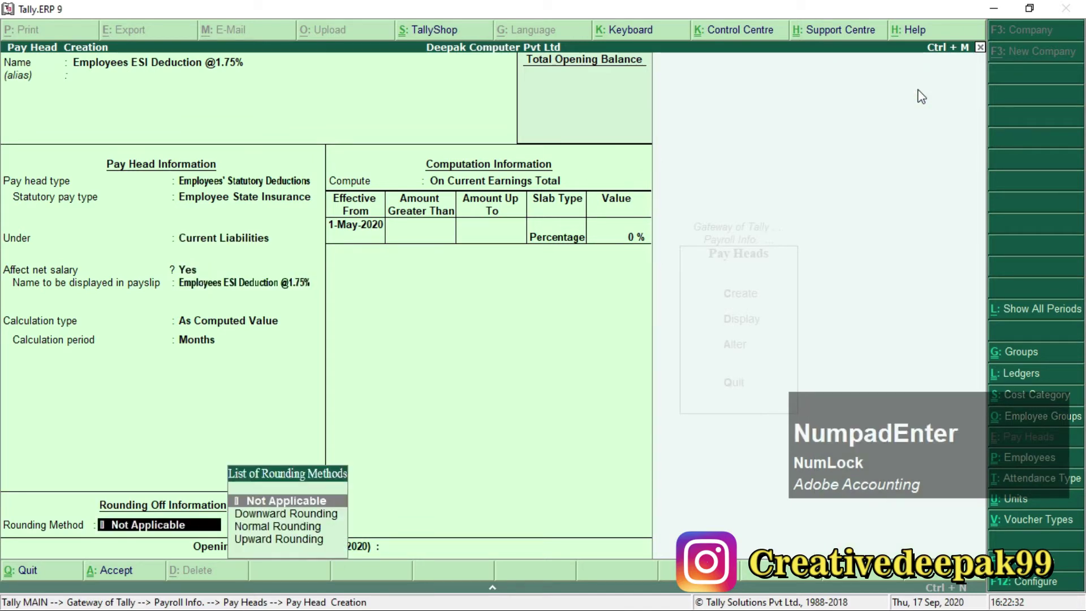
Apply Normal Rounding with limit 1 and compute the ESI deduction On Specified Formula.
key(Down)
key(Down)
key(Return)
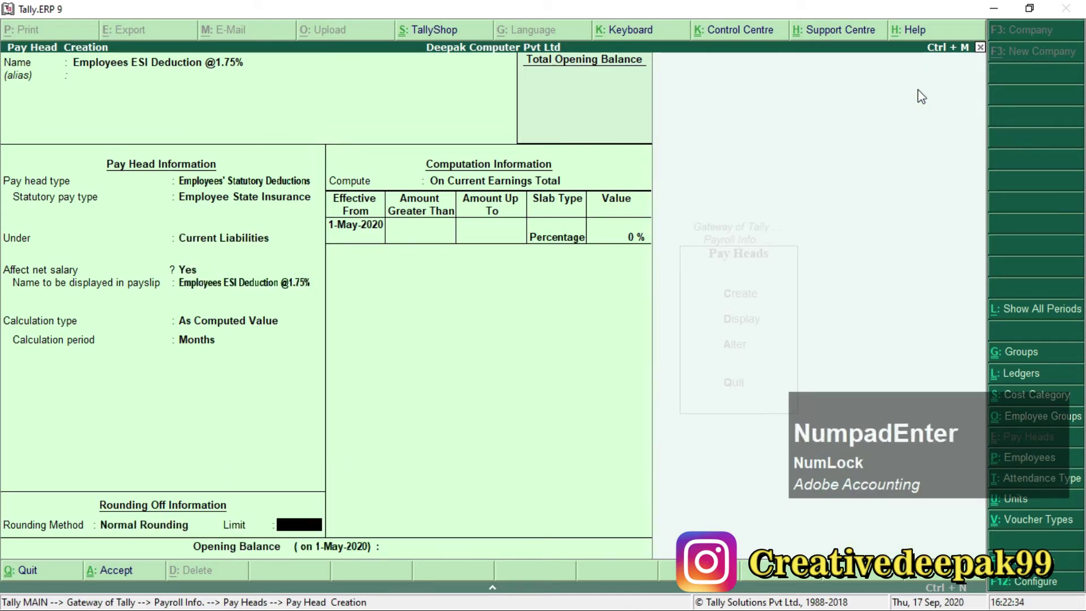
text(1)
key(Return)
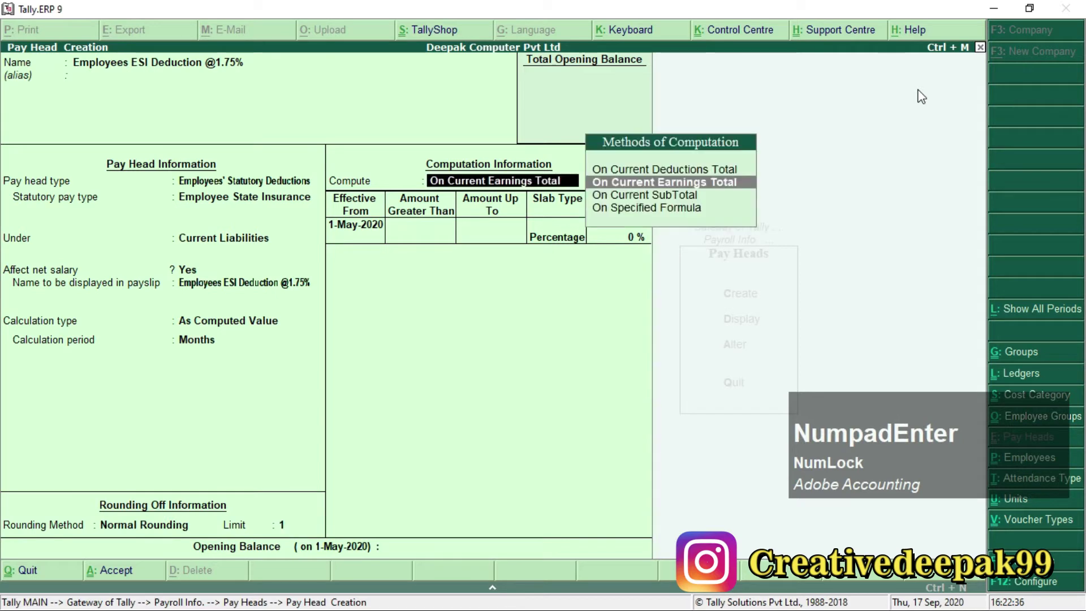
key(Down)
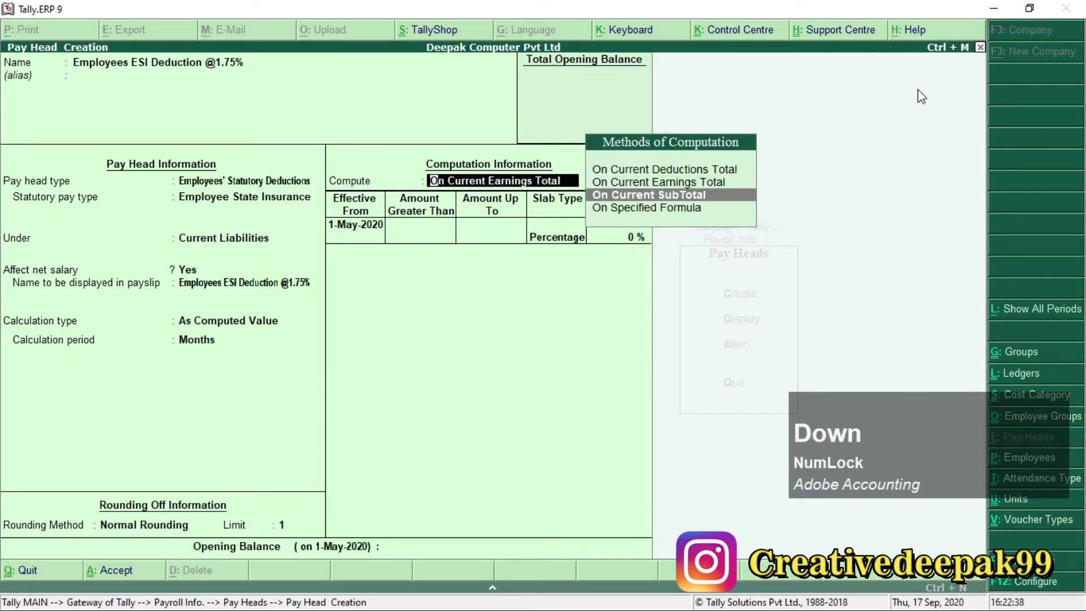
key(F1)
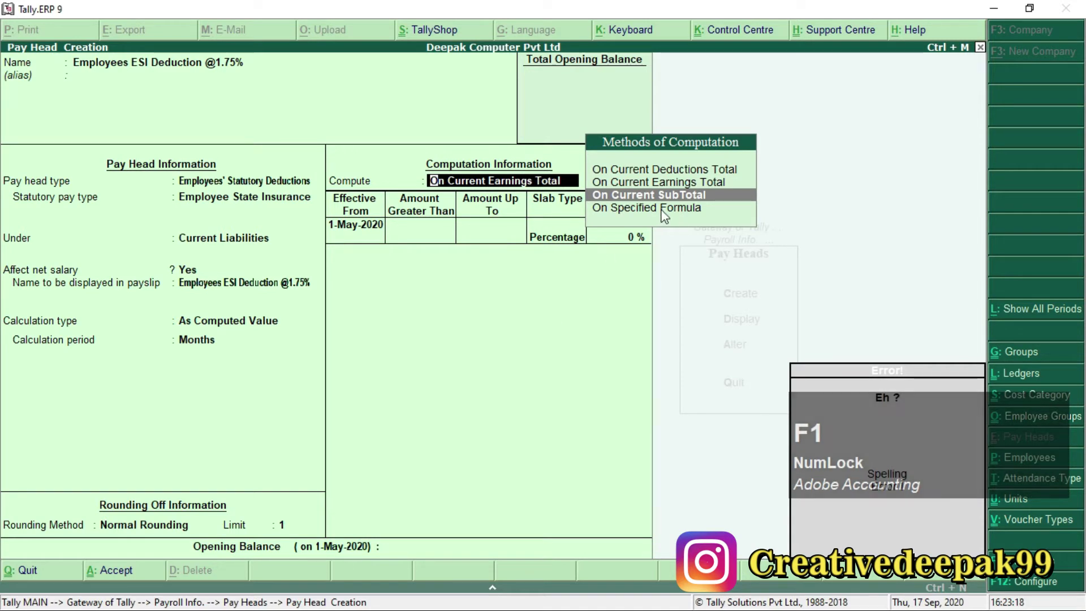
key(Down)
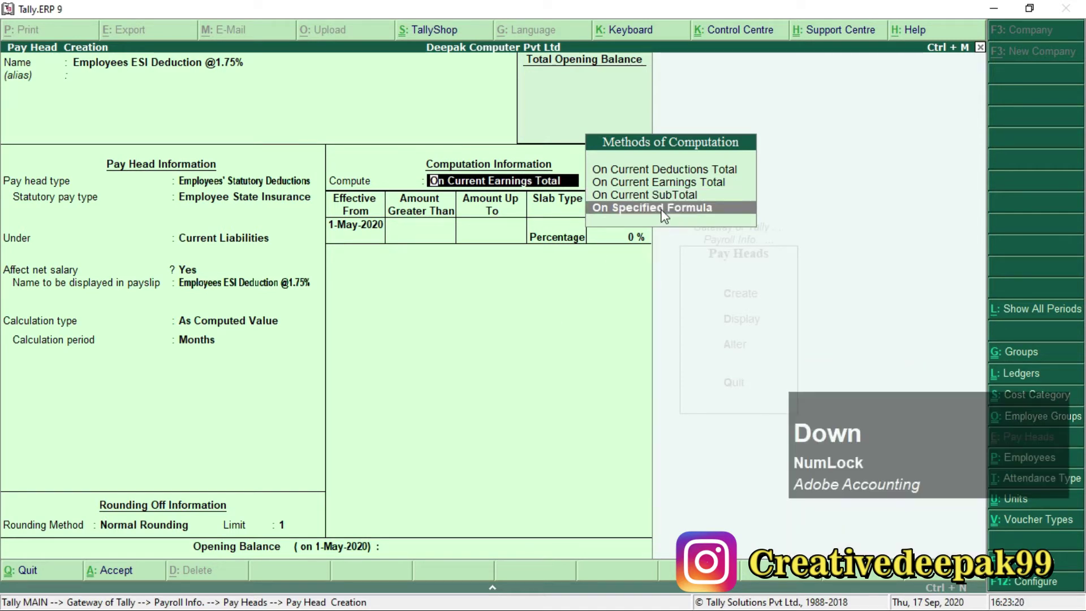
key(Return)
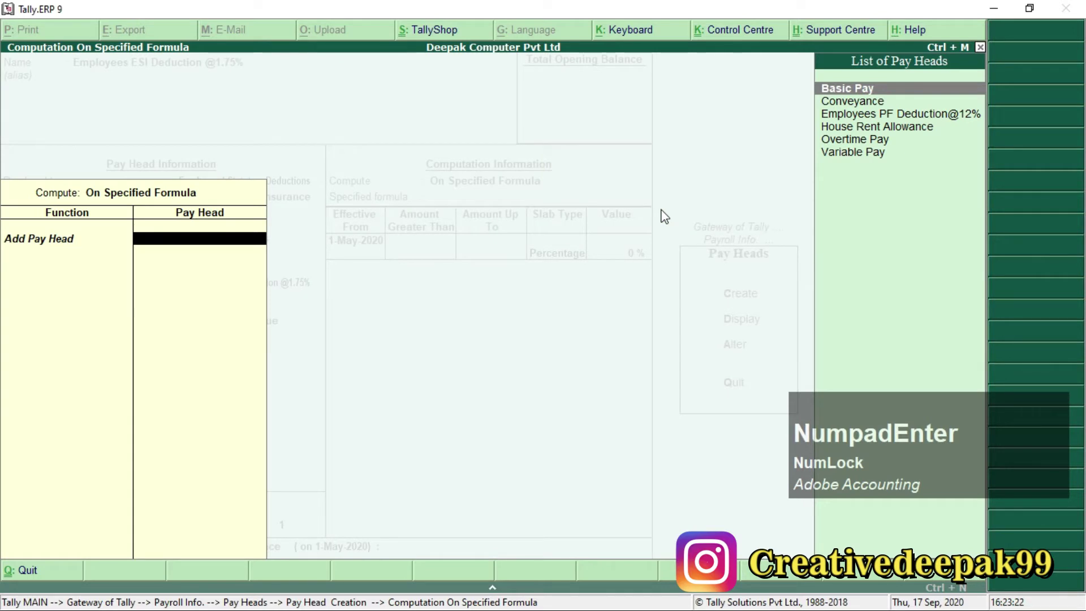
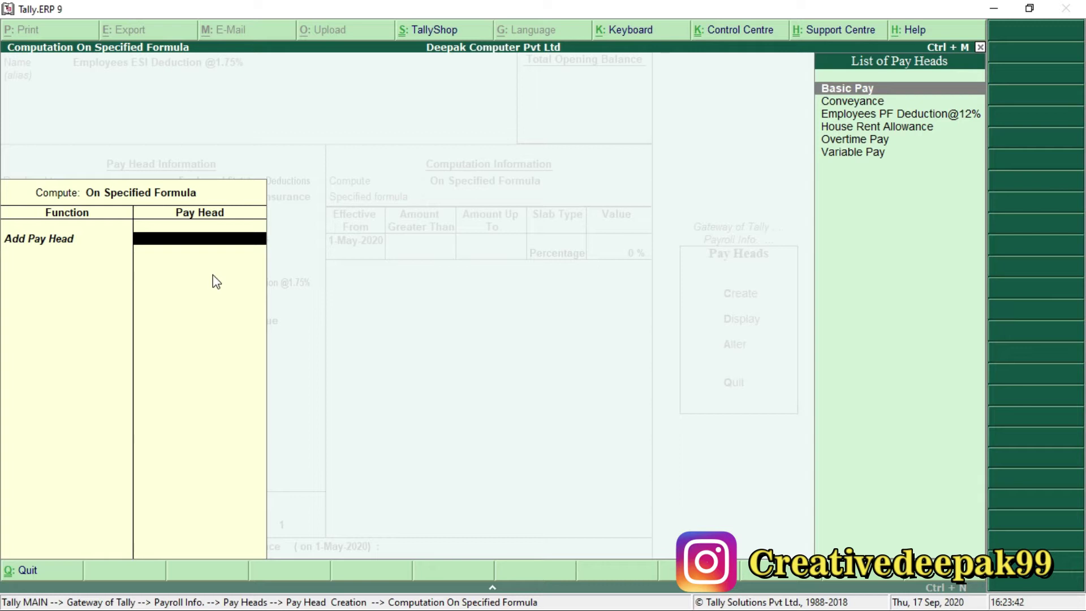
Add Basic Pay, House Rent Allowance and Conveyance to the ESI specified formula.
key(Return)
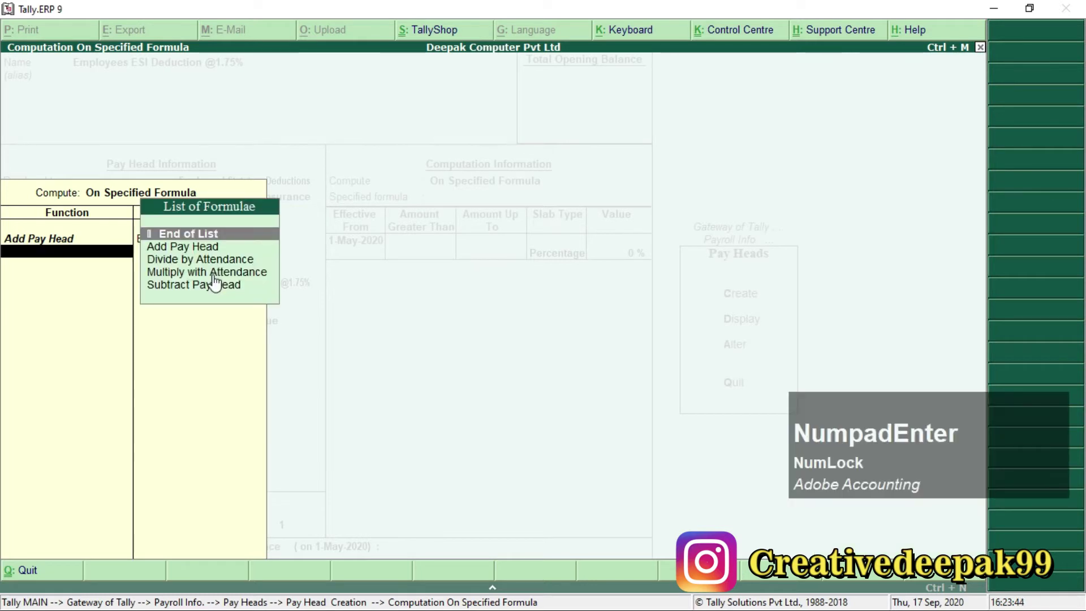
key(Down)
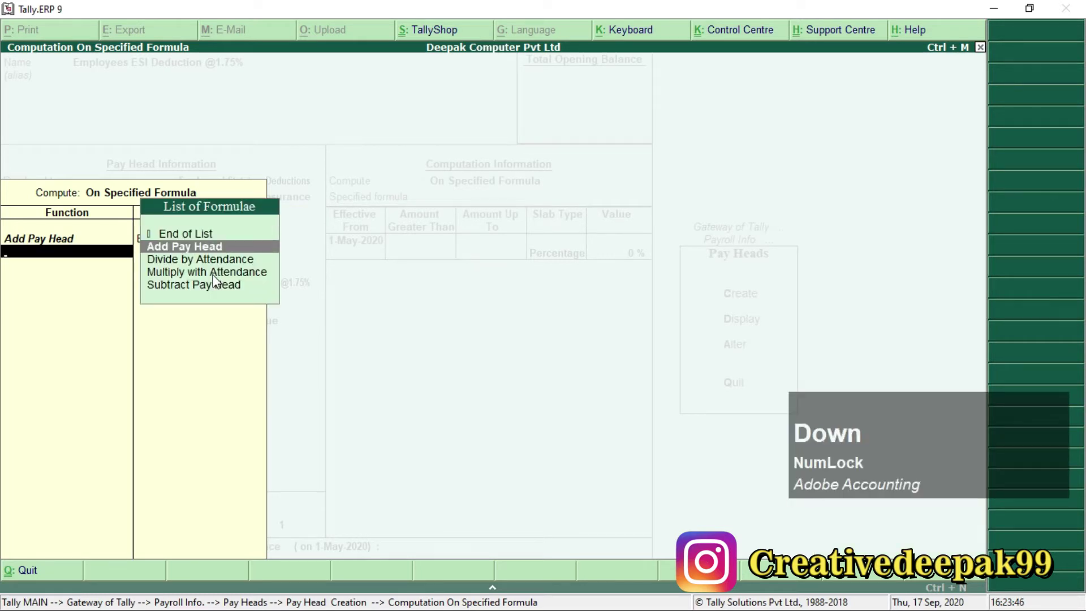
key(Return)
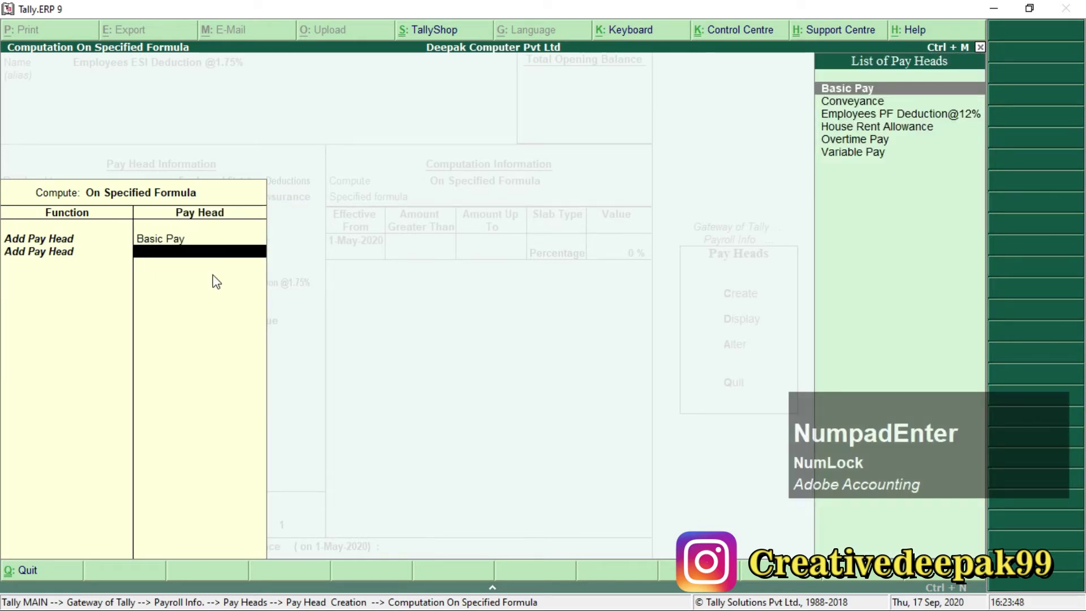
key(Down)
key(Down)
key(Down)
key(Return)
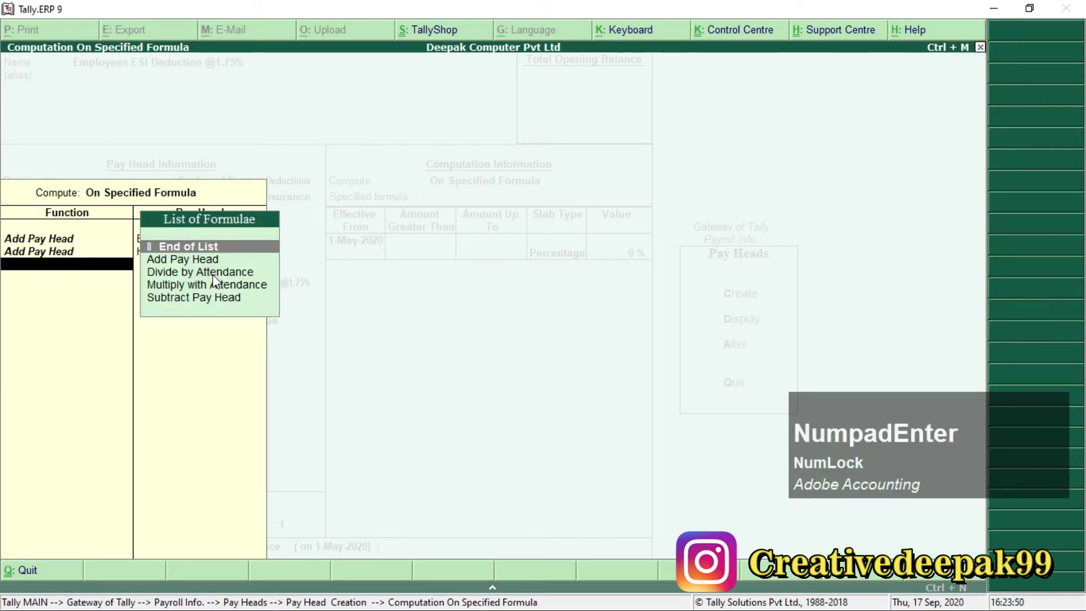
key(Down)
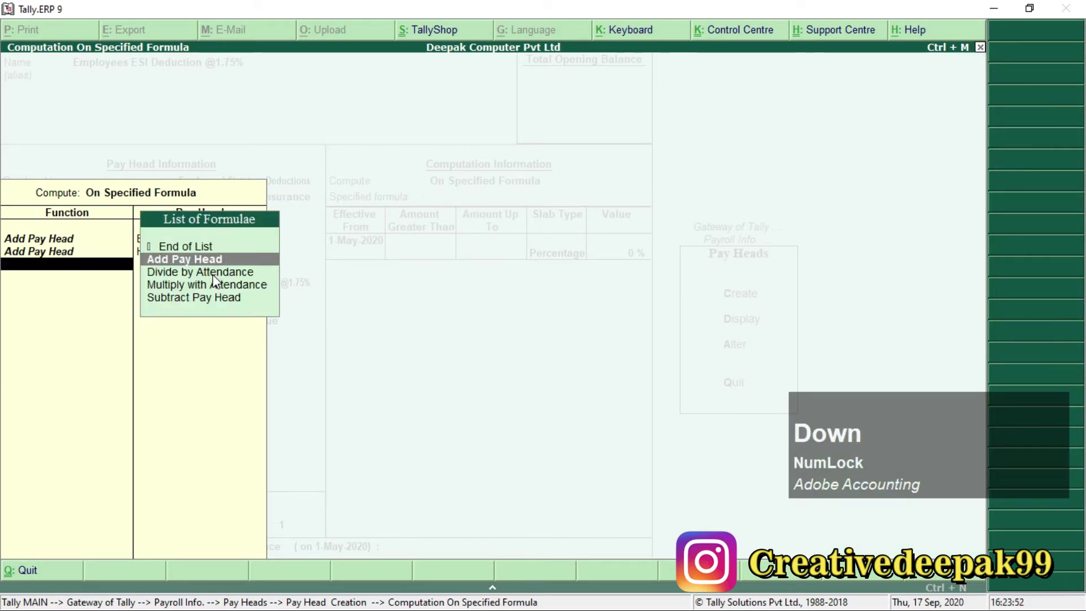
key(Return)
key(Down)
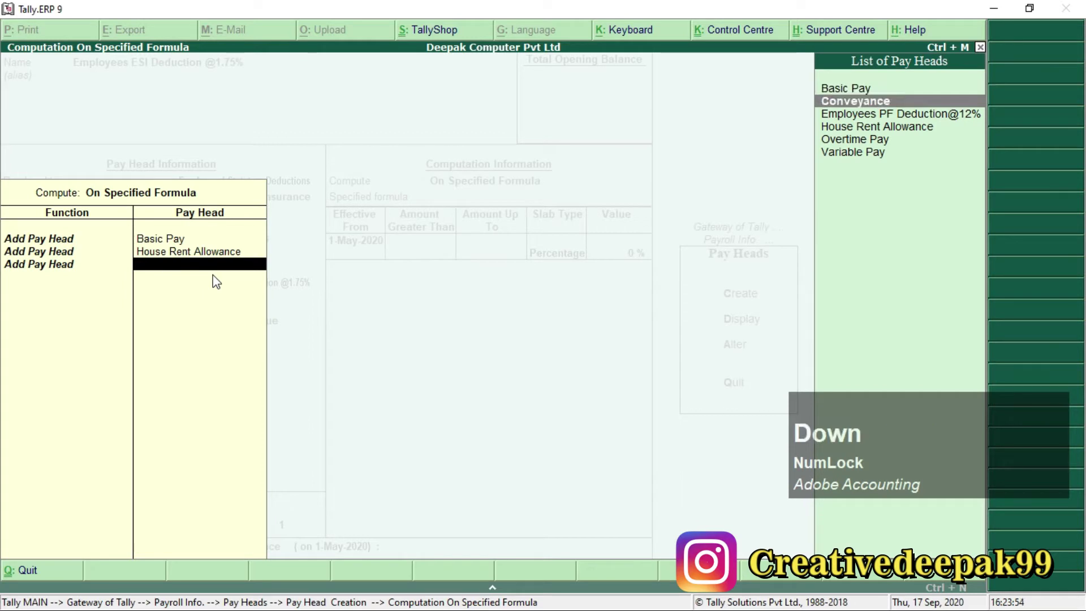
key(KP_Enter)
Add Overtime Pay as the fourth formula pay head and end the list.
key(Down)
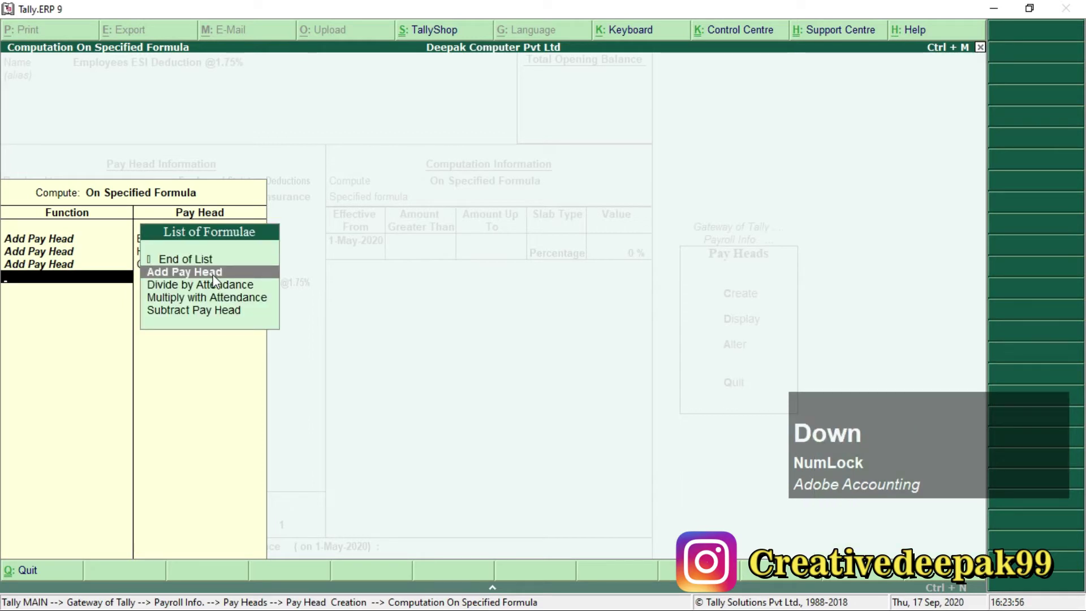
key(KP_Enter)
key(Down)
key(Down)
key(Down)
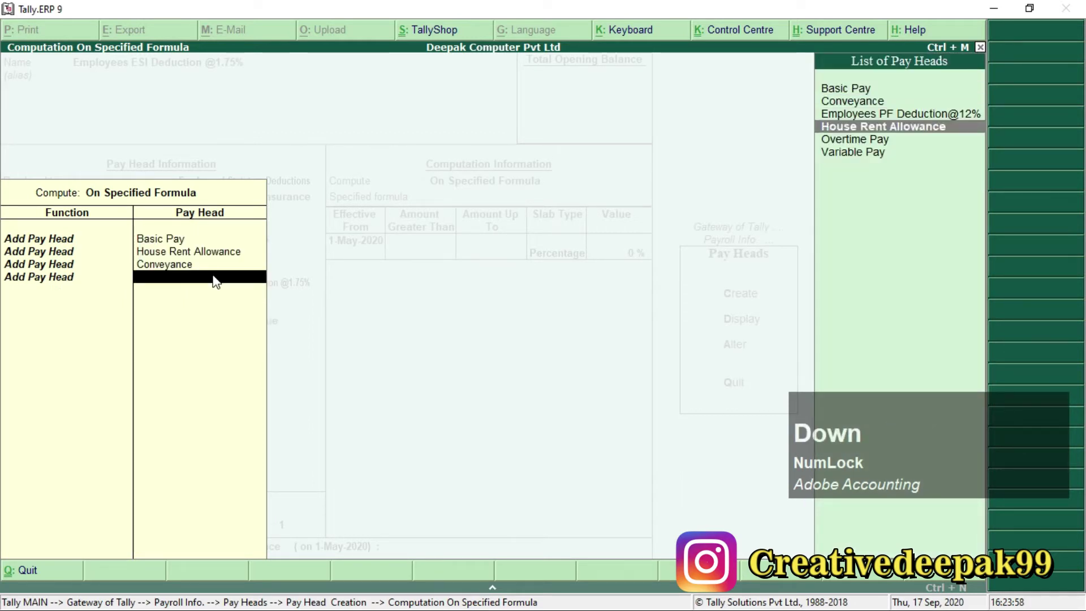
key(Down)
key(KP_Enter)
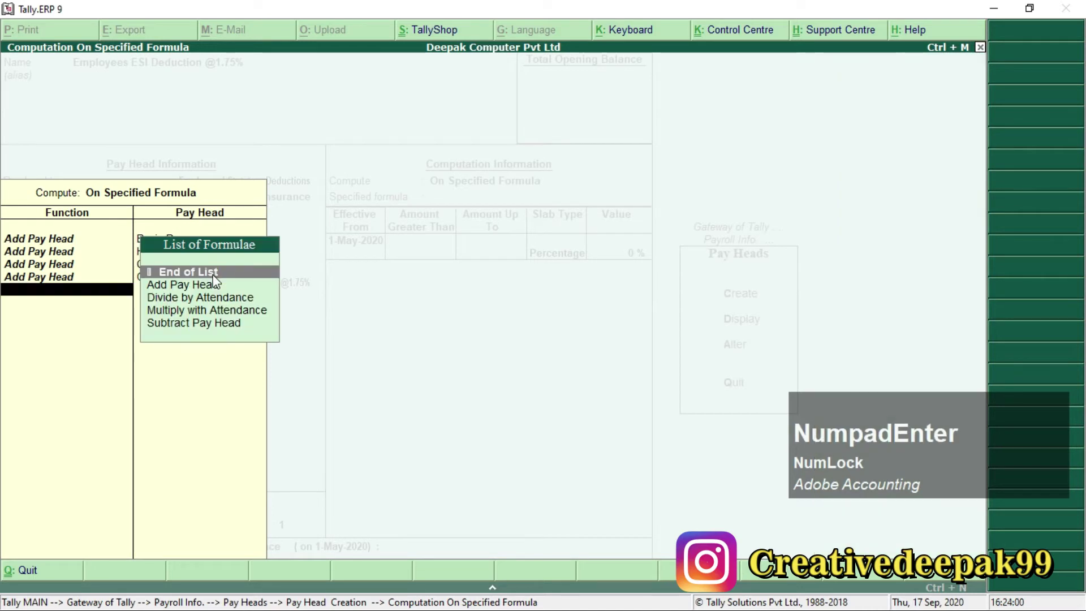
key(BackSpace)
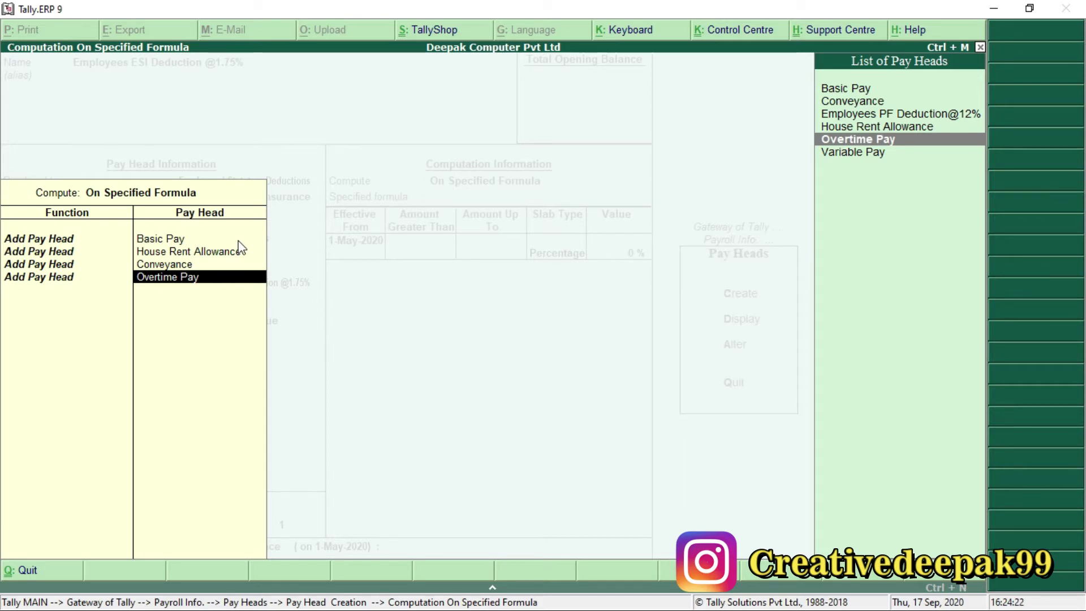
key(Return)
key(Return)
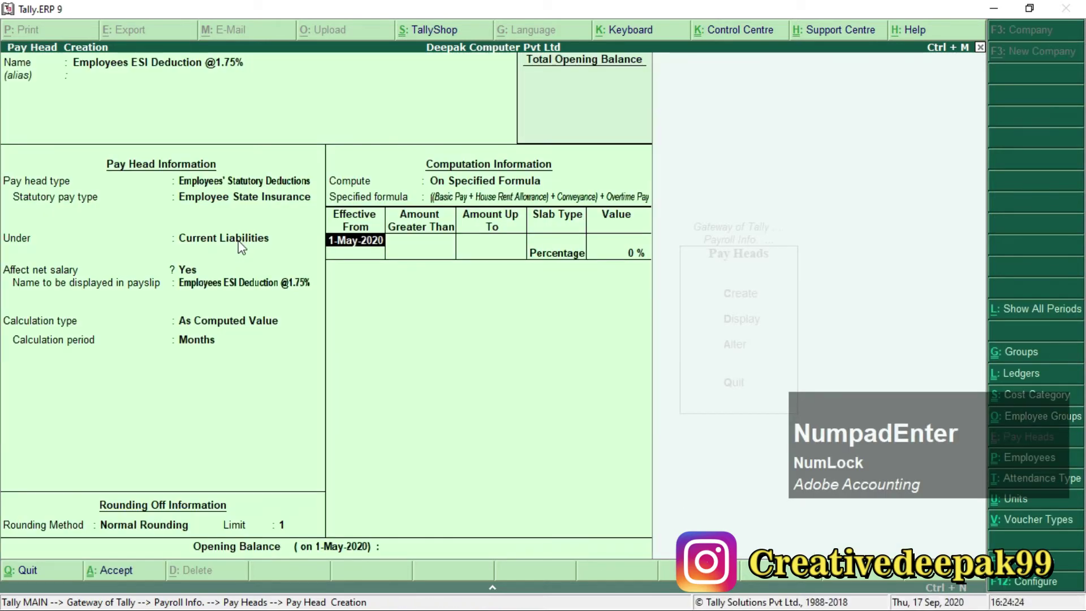
key(Return)
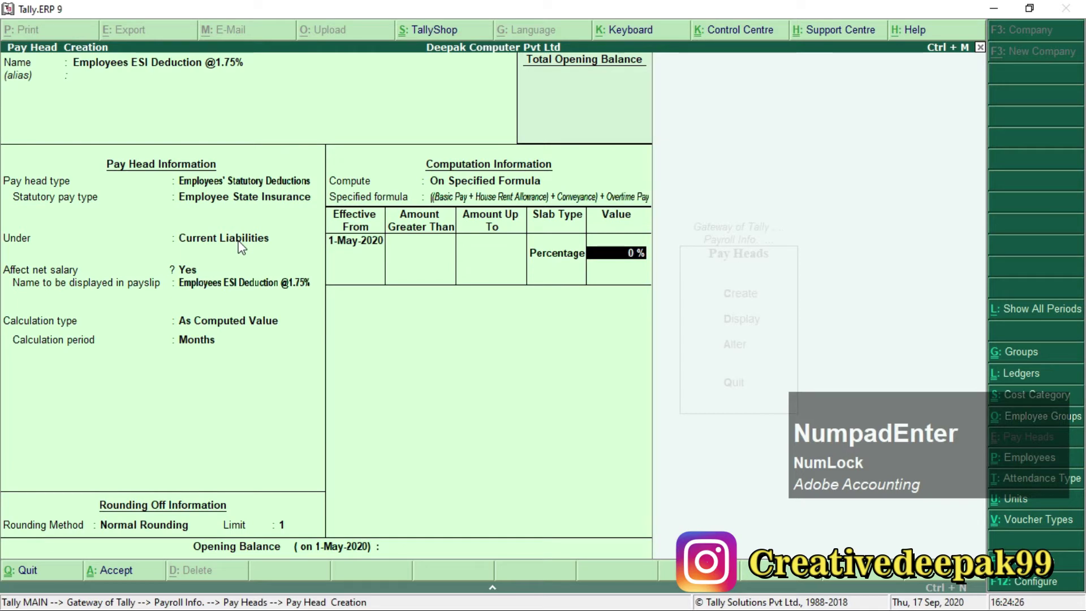
Enter a 1.75% rate for the ESI deduction and save the pay head.
text(1.75)
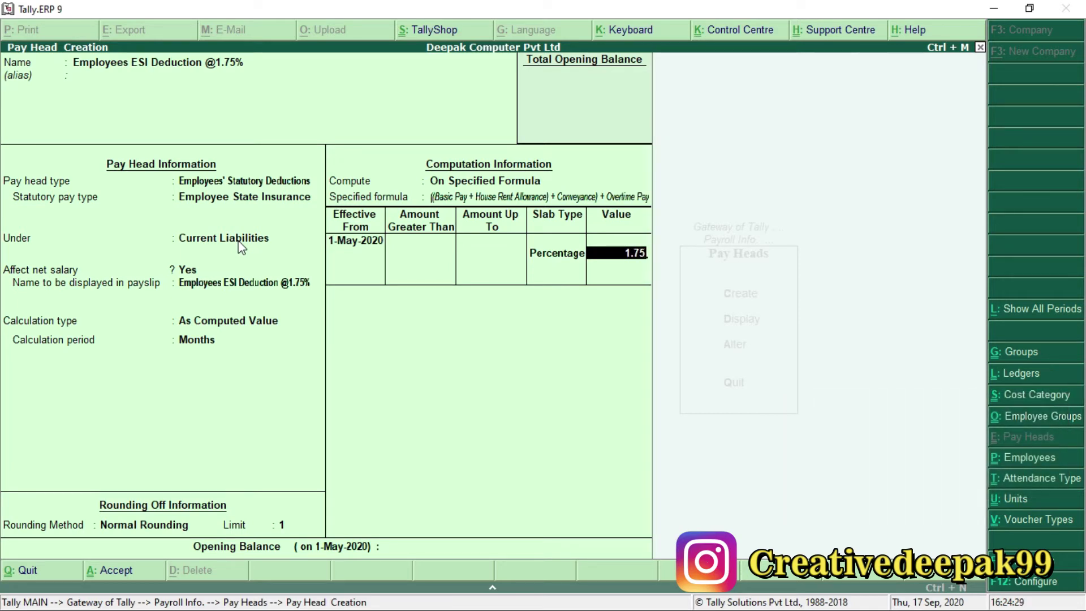
key(Return)
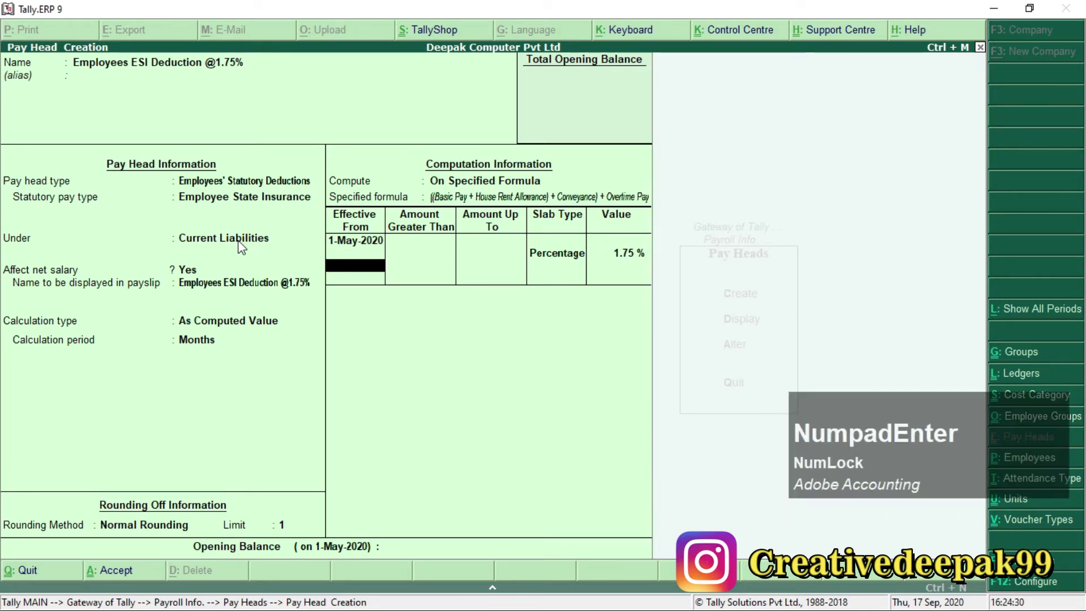
key(Return)
key(Return)
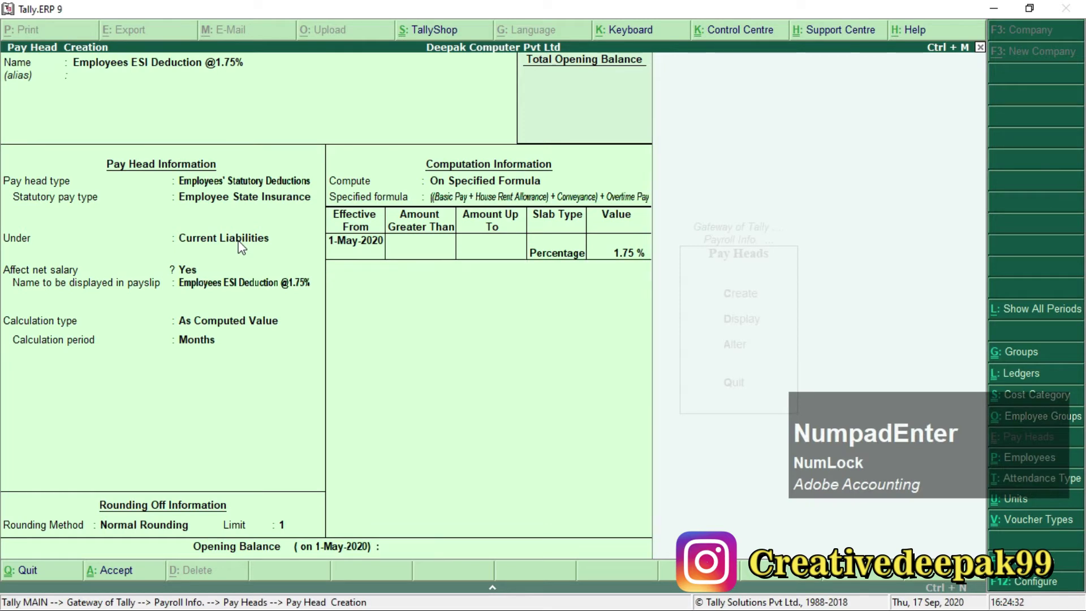
key(Return)
key(Return)
key(alt+Tab)
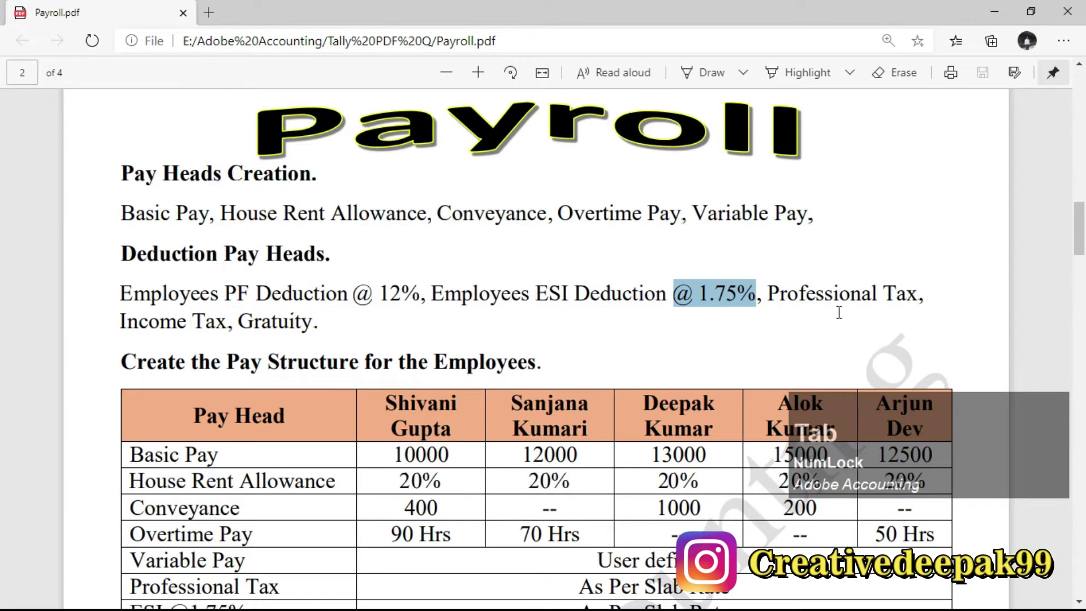
Mark the Professional Tax item in Payroll.pdf as the next pay head.
drag(764, 296, 924, 300)
click(839, 288)
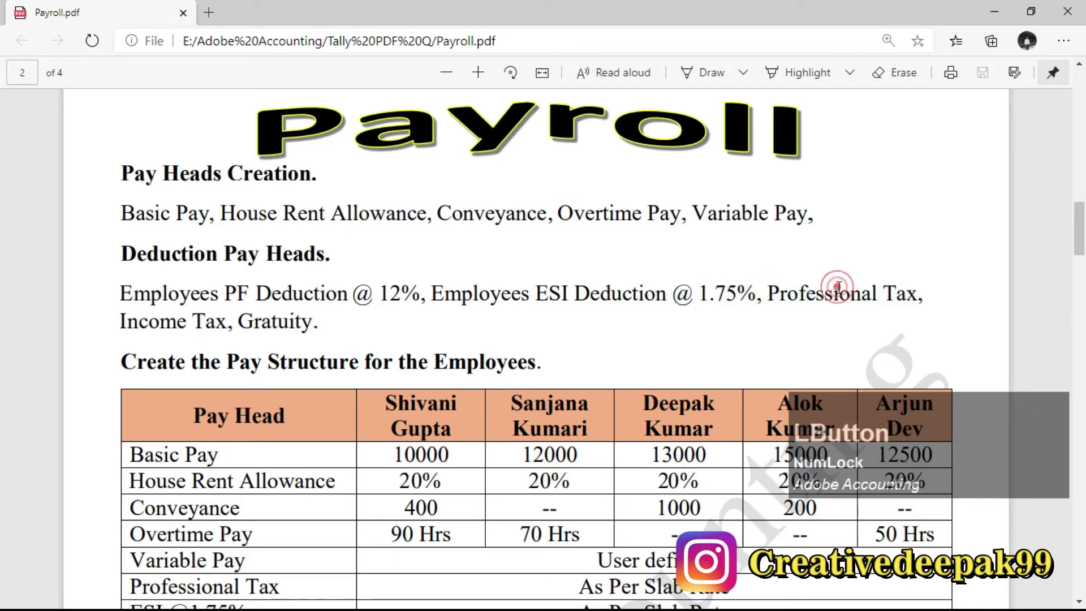
key(alt+Tab)
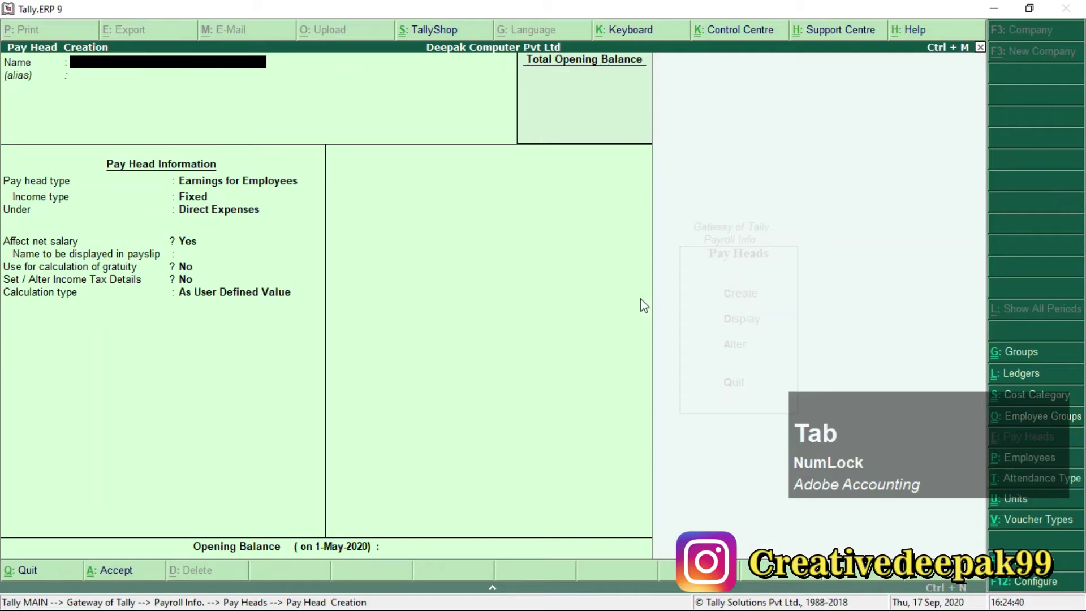
Name the new pay head 'Professional Tax', correcting the typo.
key(F1)
text(P)
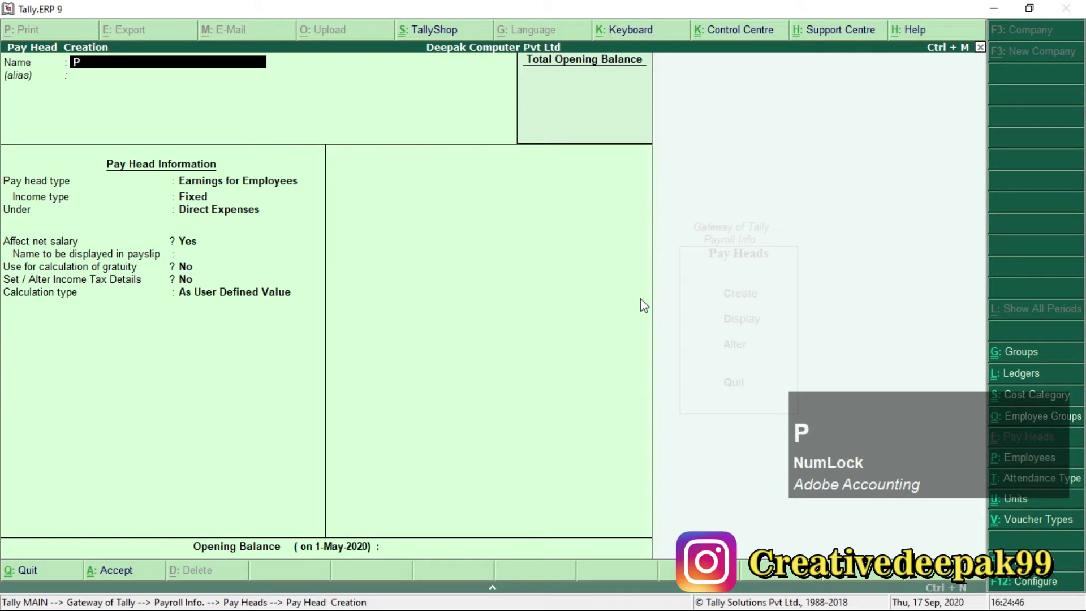
text(rofes)
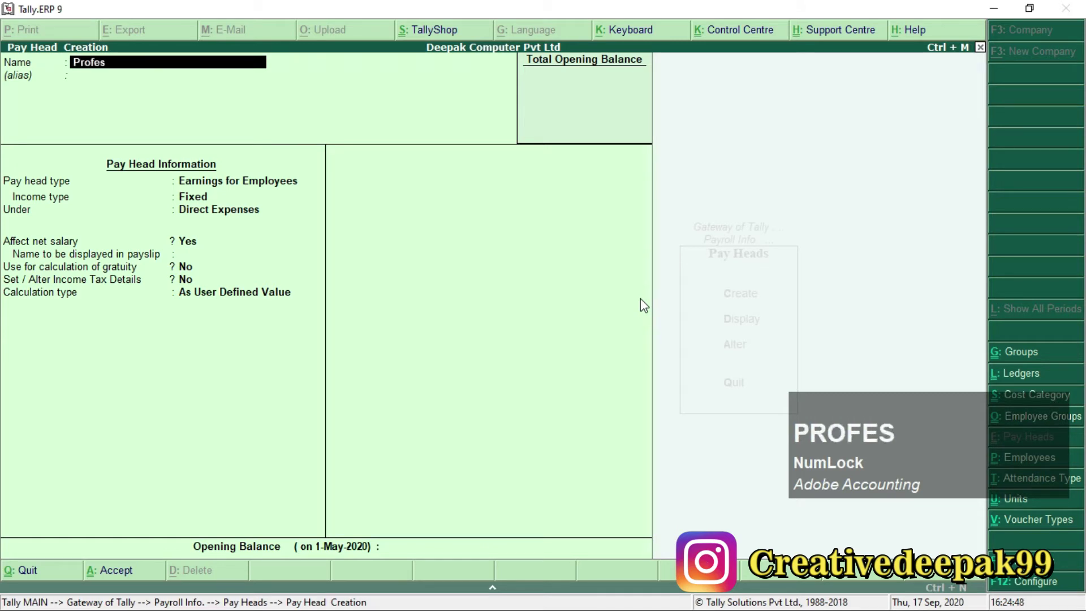
text(sional t)
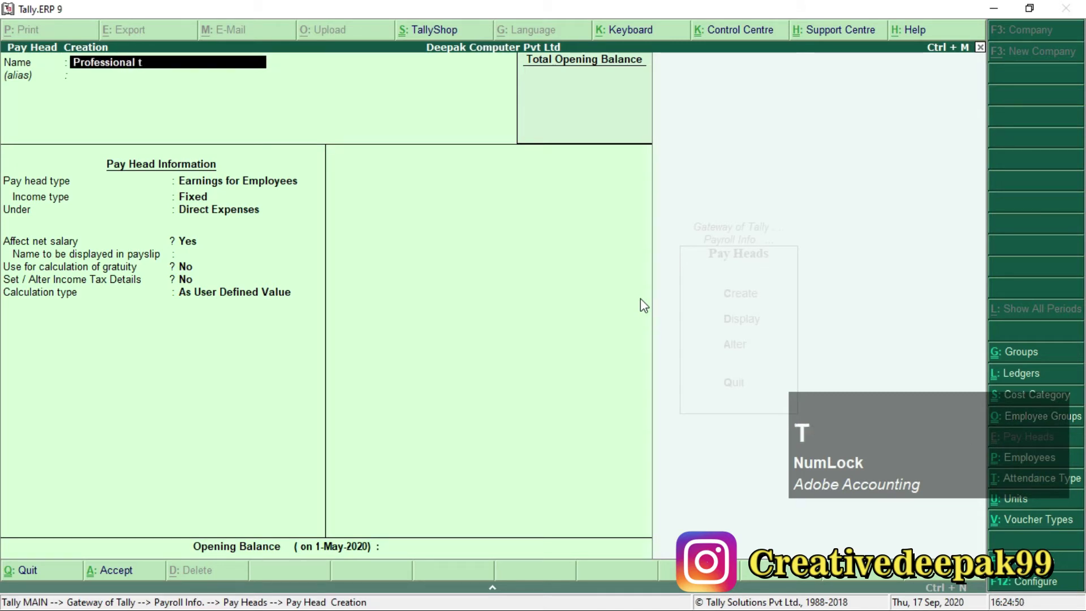
text(az)
key(BackSpace)
text(x)
key(Return)
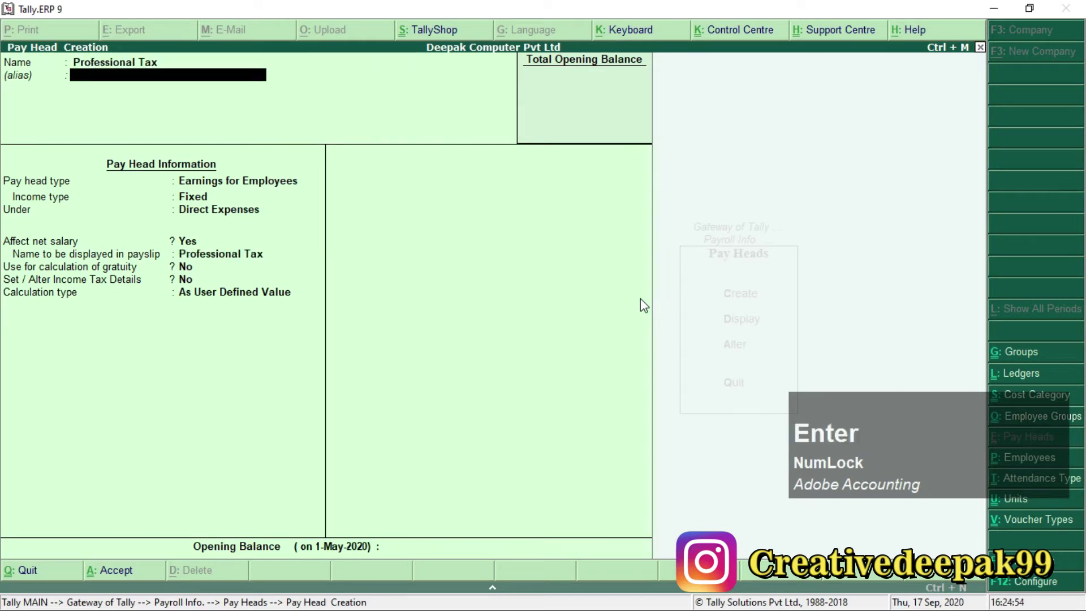
Make it a Professional Tax statutory deduction under Current Liabilities, calculated monthly.
key(Return)
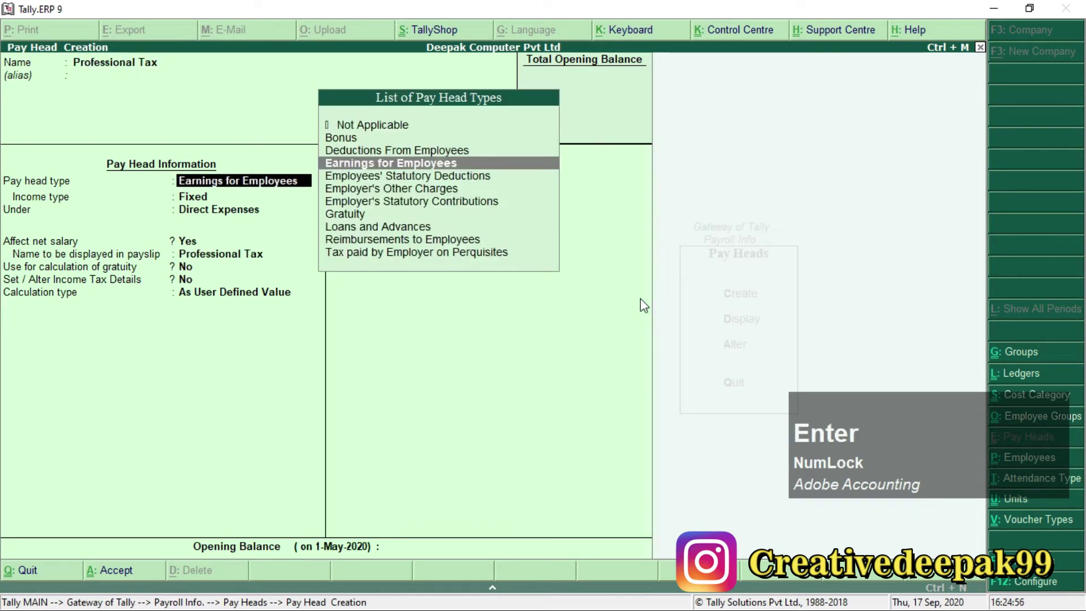
key(Down)
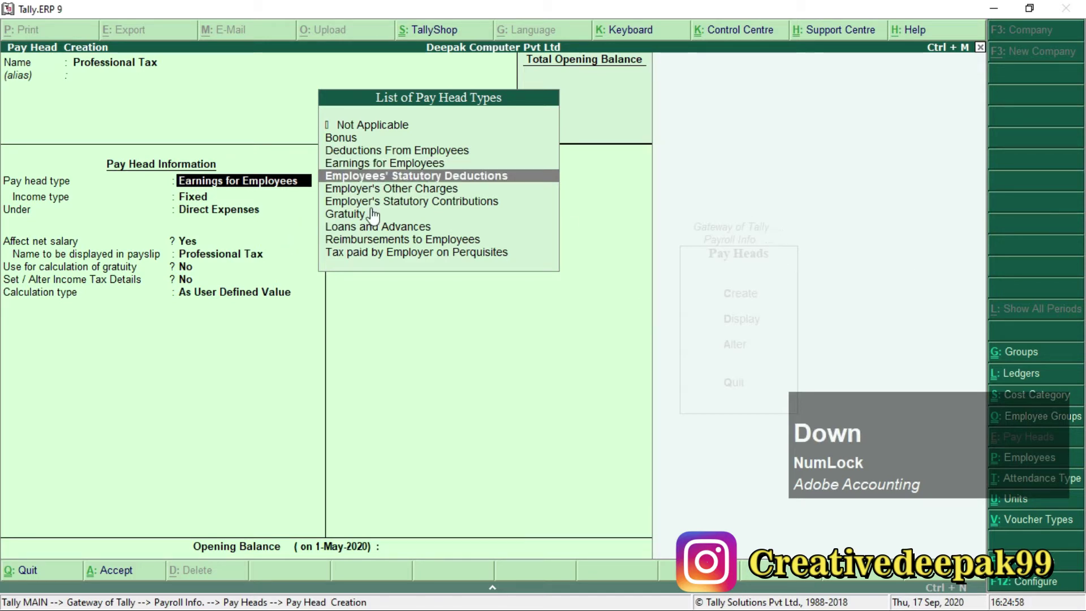
click(476, 176)
key(Return)
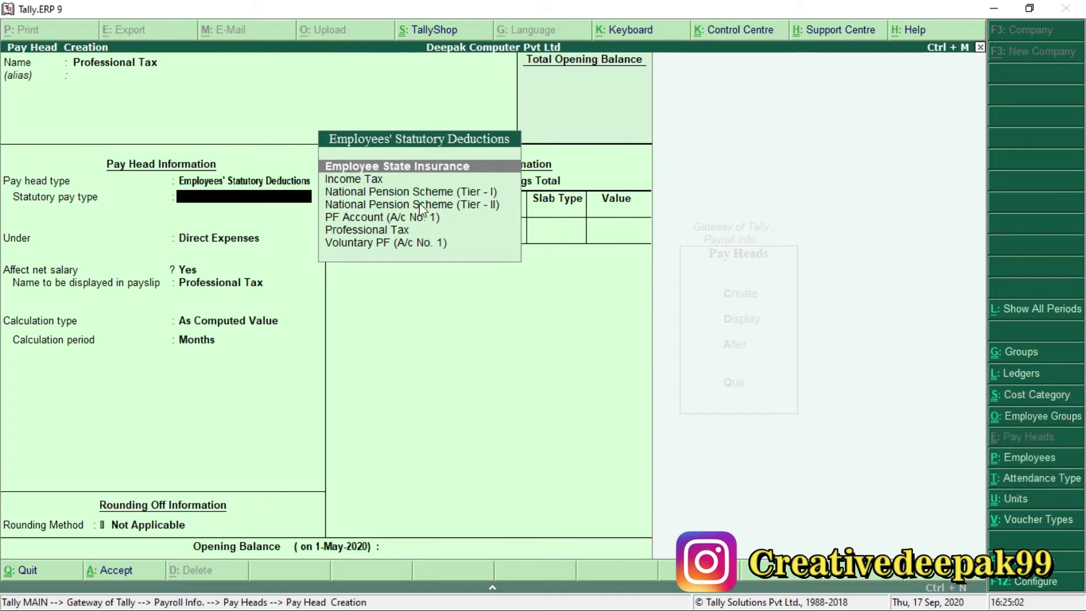
click(369, 232)
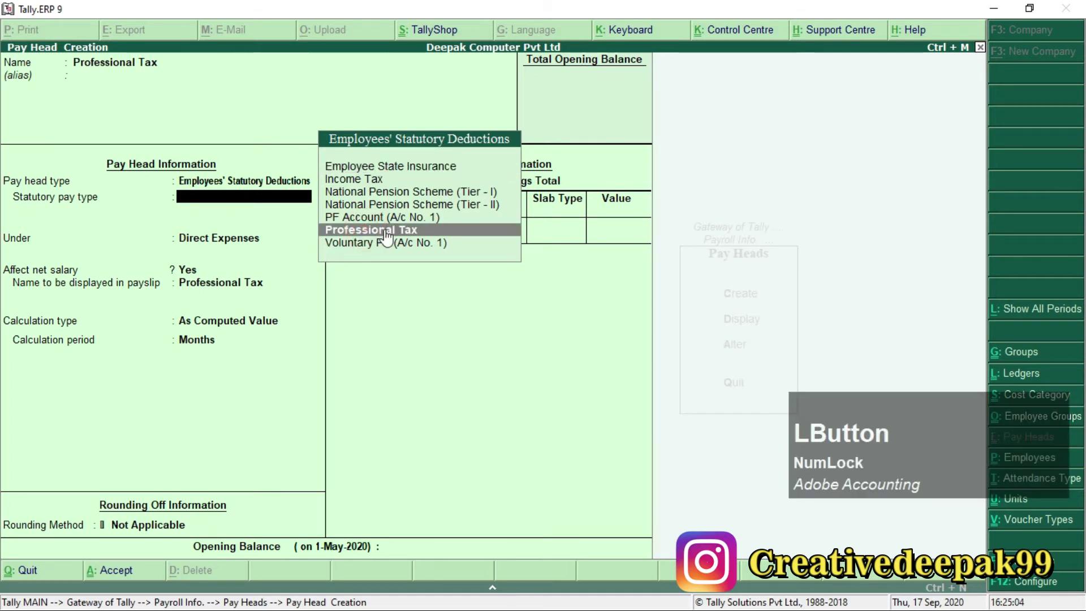
key(Return)
key(Return)
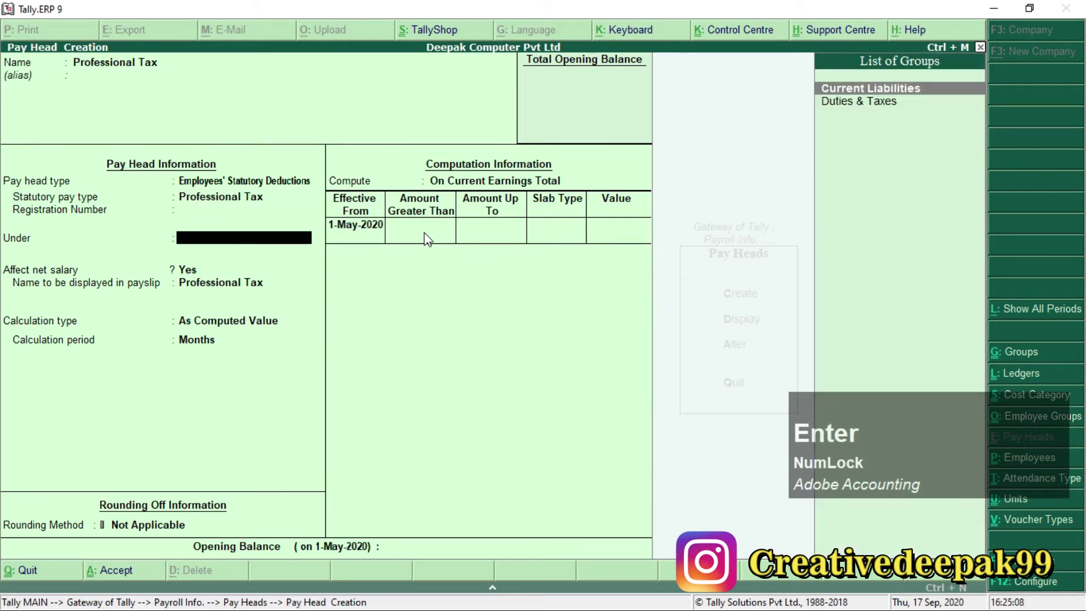
key(Return)
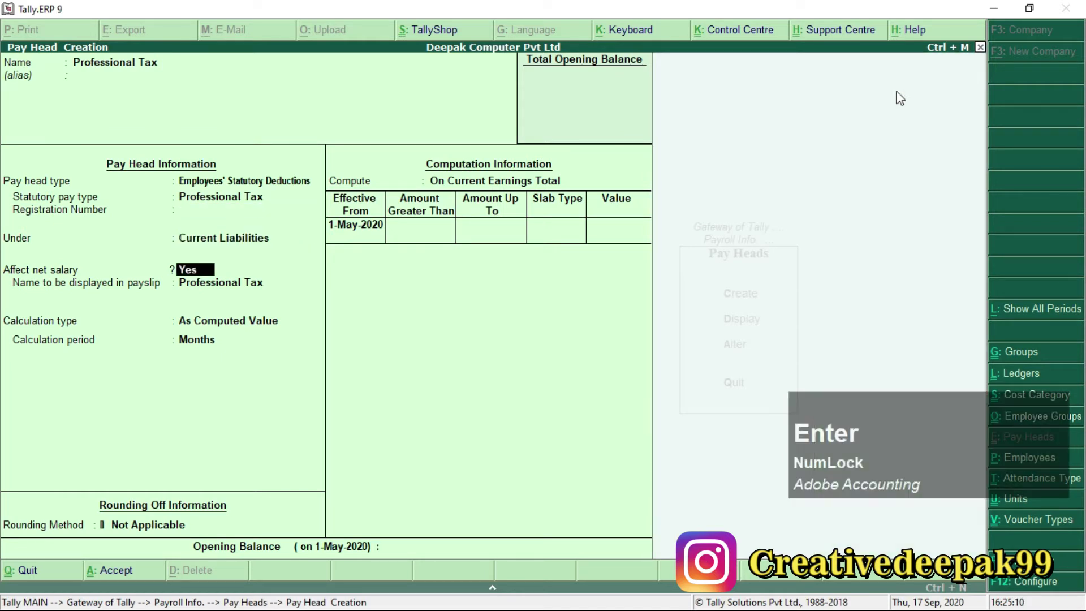
key(Return)
key(Return)
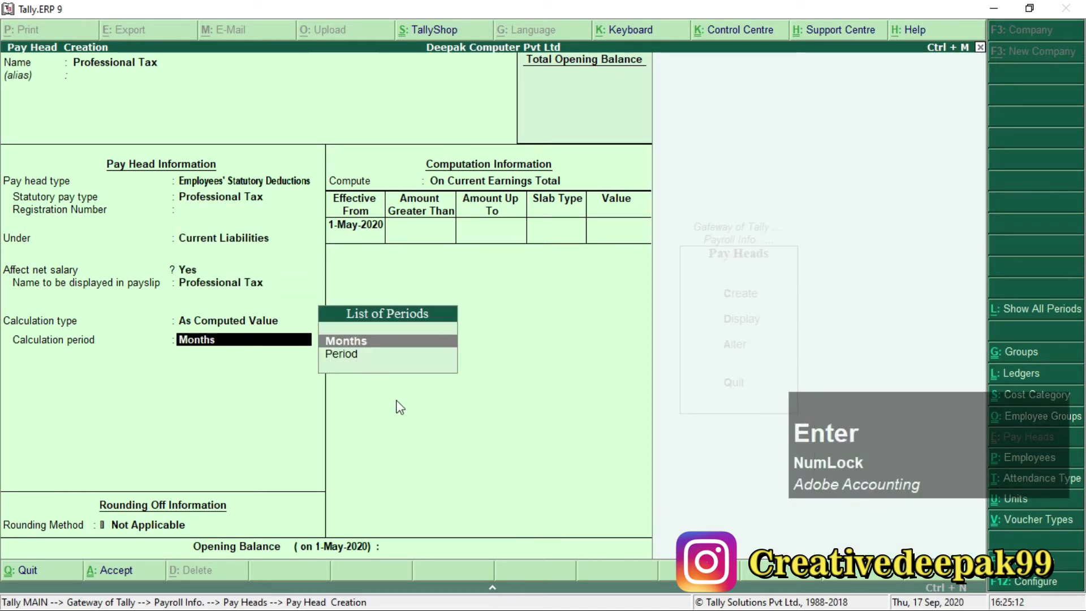
key(Return)
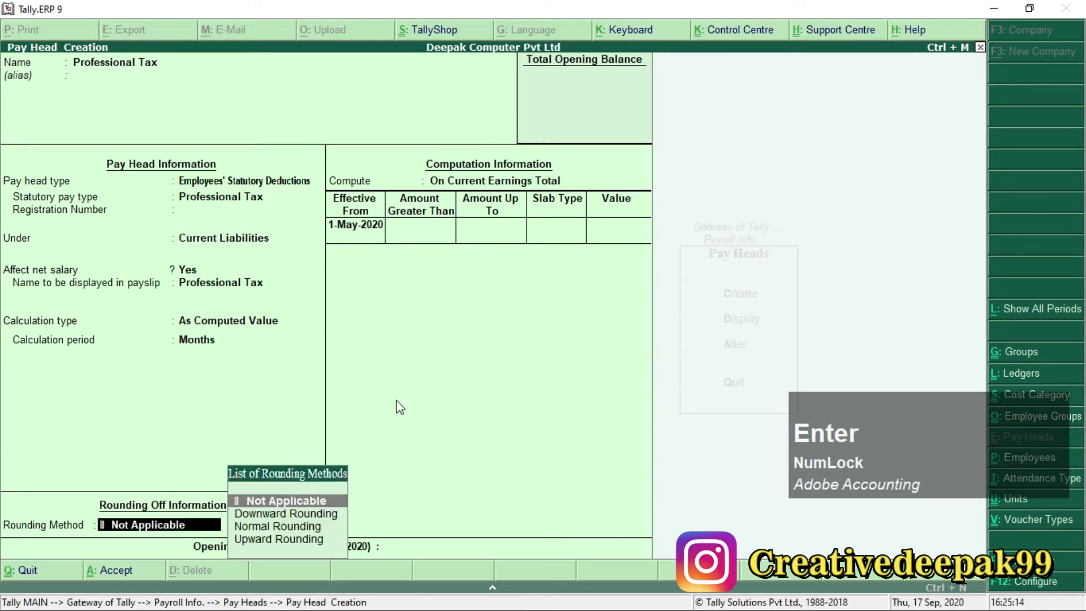
Set Normal Rounding with a rounding limit of 1.
key(Down)
key(Down)
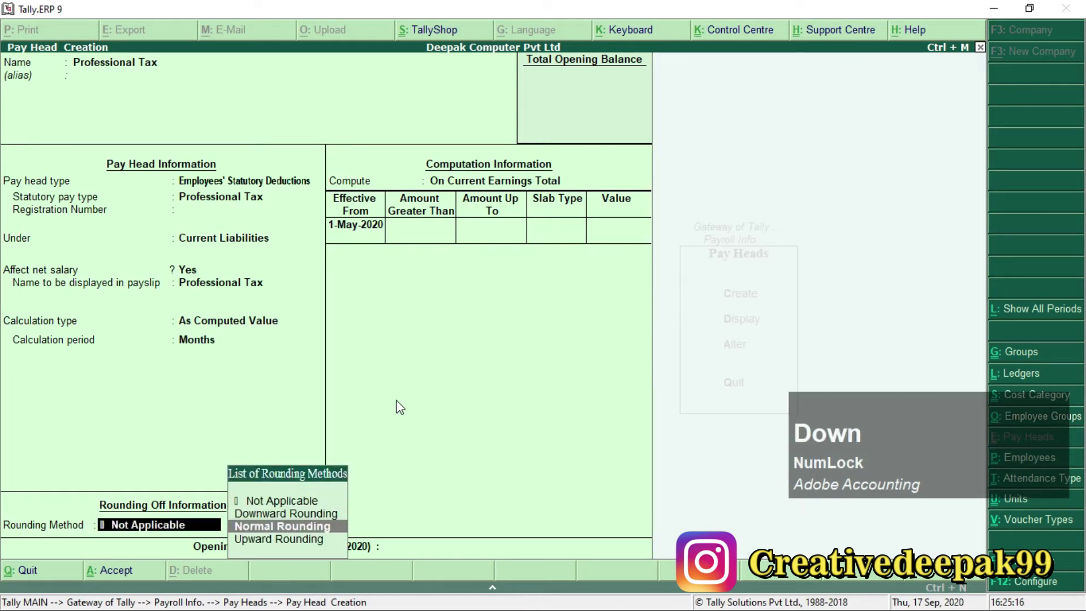
key(Return)
text(1)
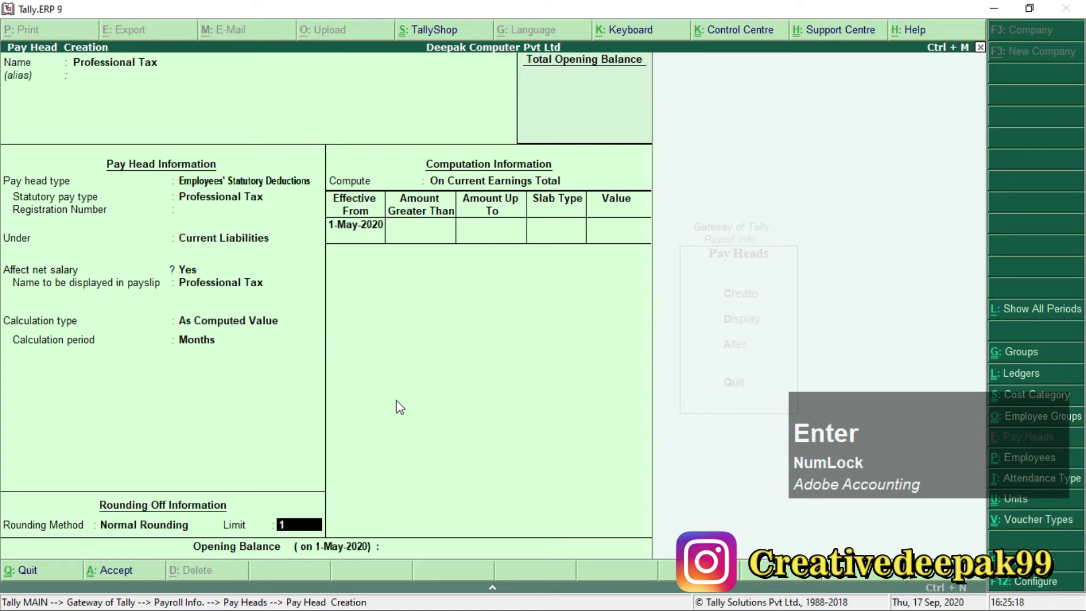
key(Return)
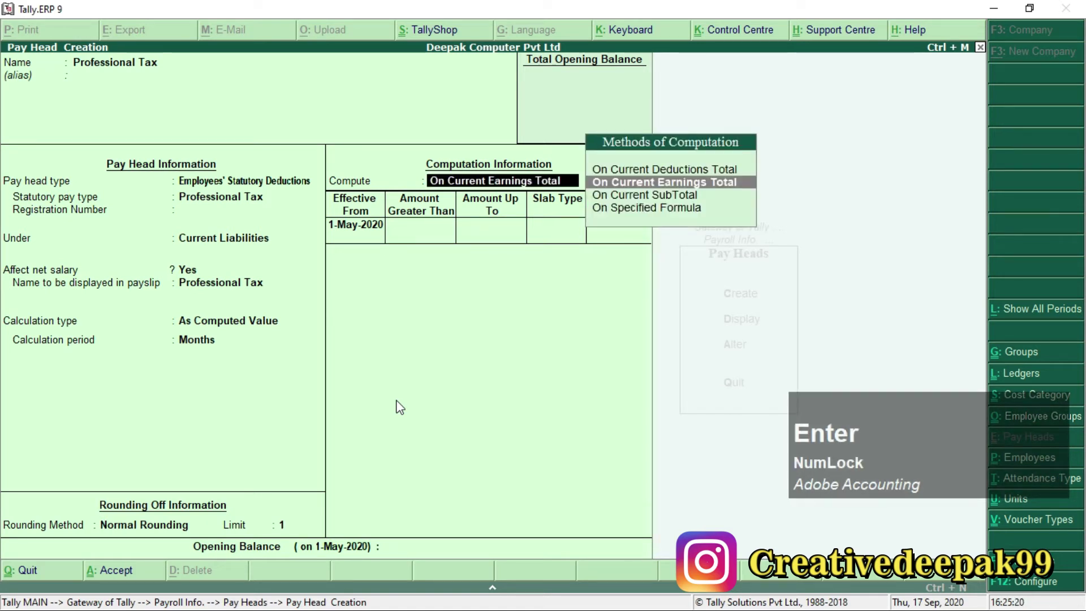
Compute Professional Tax On Current Earnings Total.
key(F1)
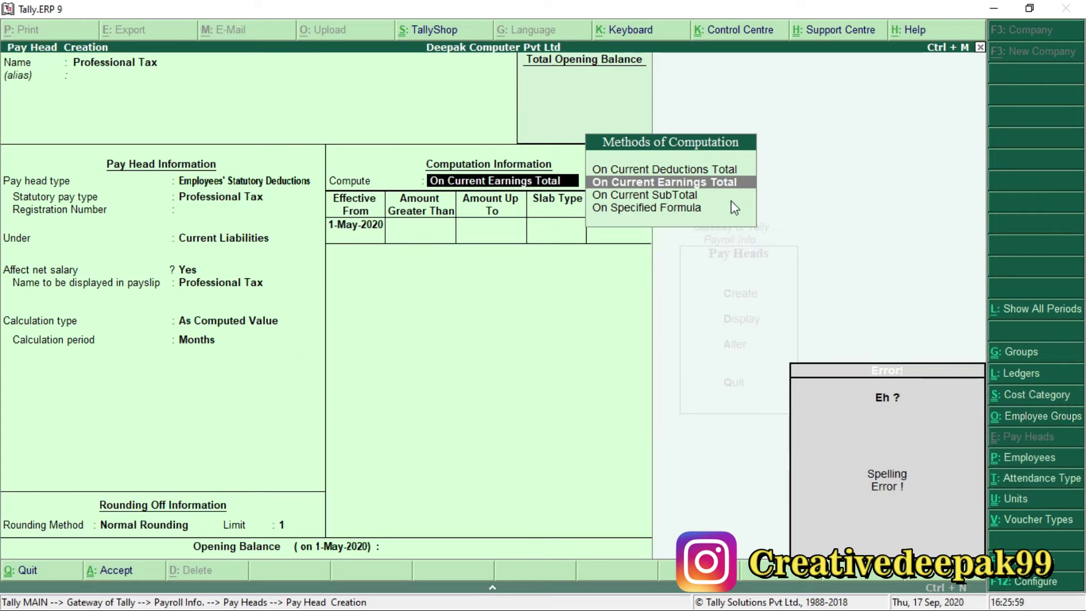
key(ctrl+2)
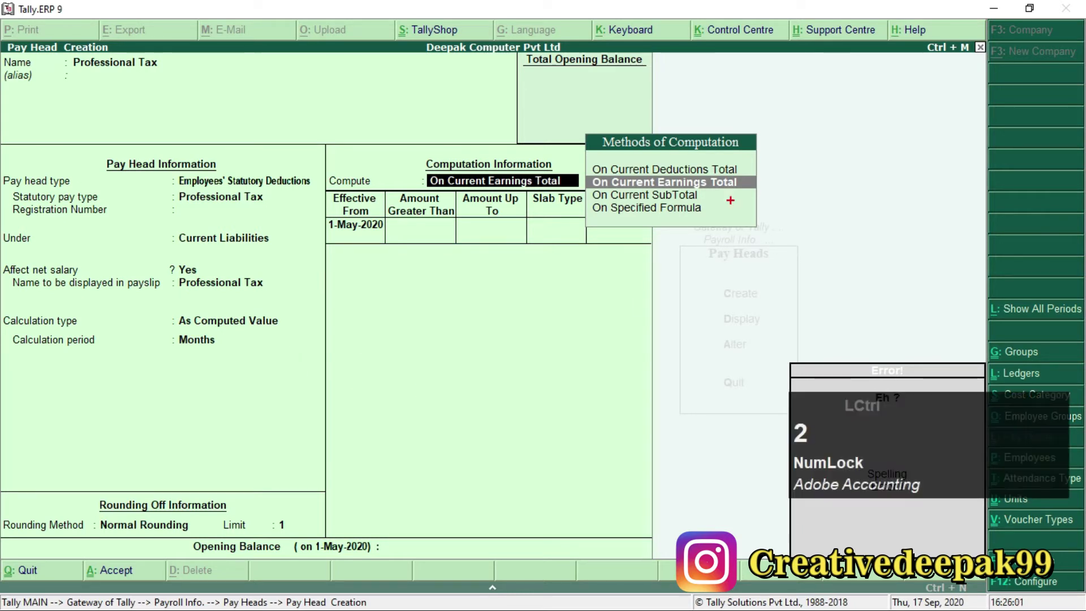
mouse_move(583, 172)
mouse_down()
mouse_move(663, 201)
mouse_move(754, 192)
mouse_up()
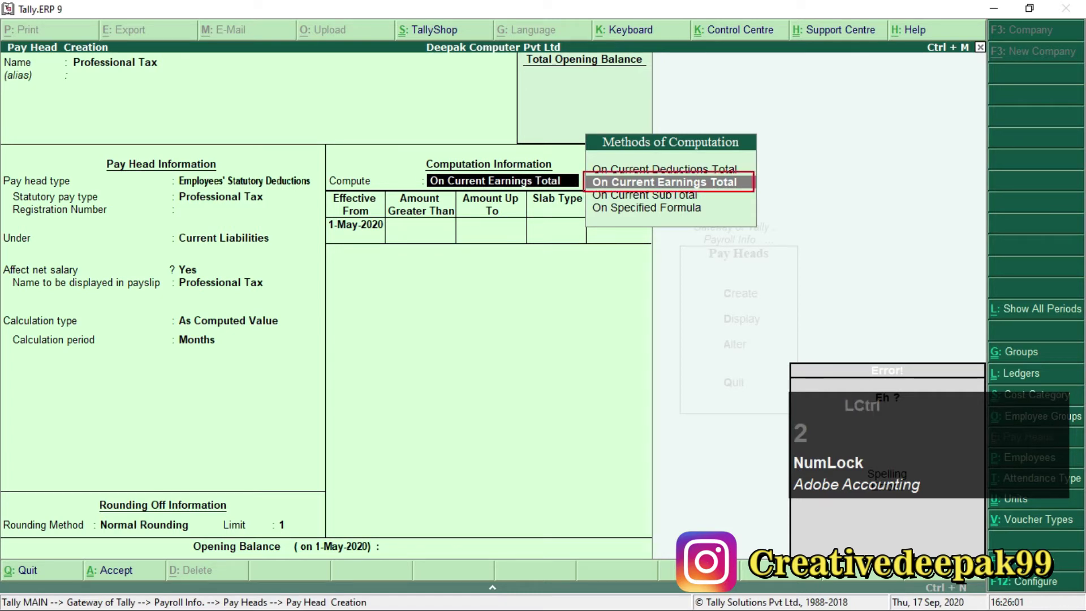
key(Escape)
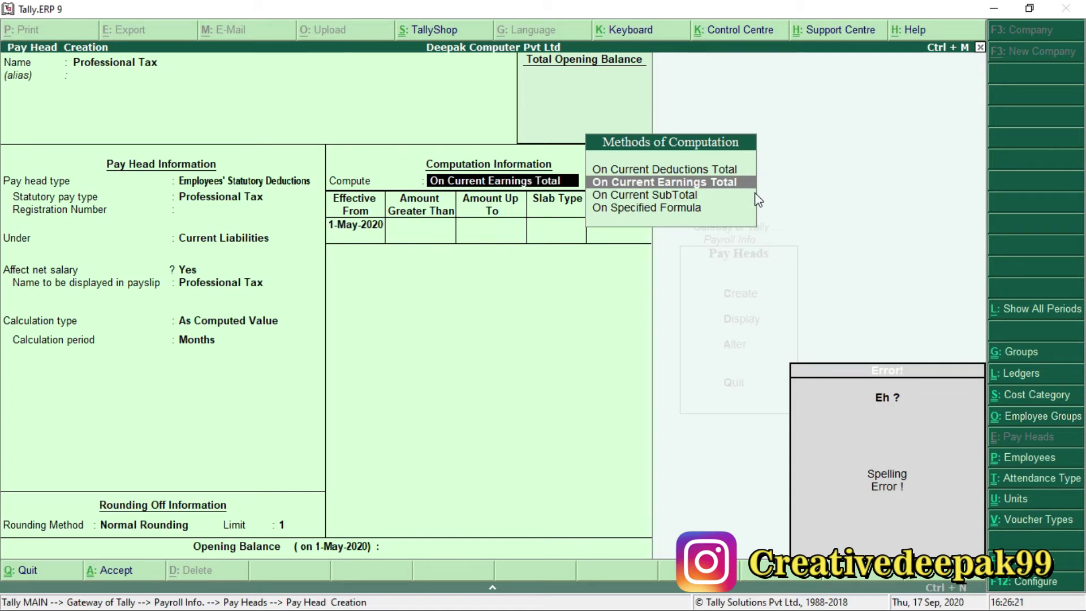
key(Return)
key(Return)
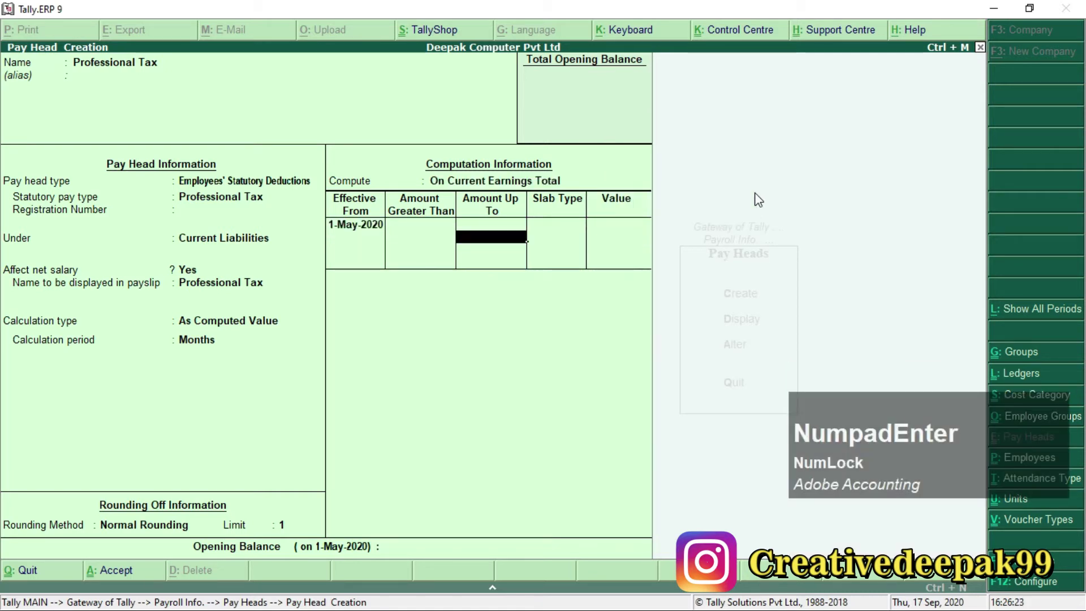
Add value slabs up to 5,000 at 0 and up to 10,000 at 100.
text(5000)
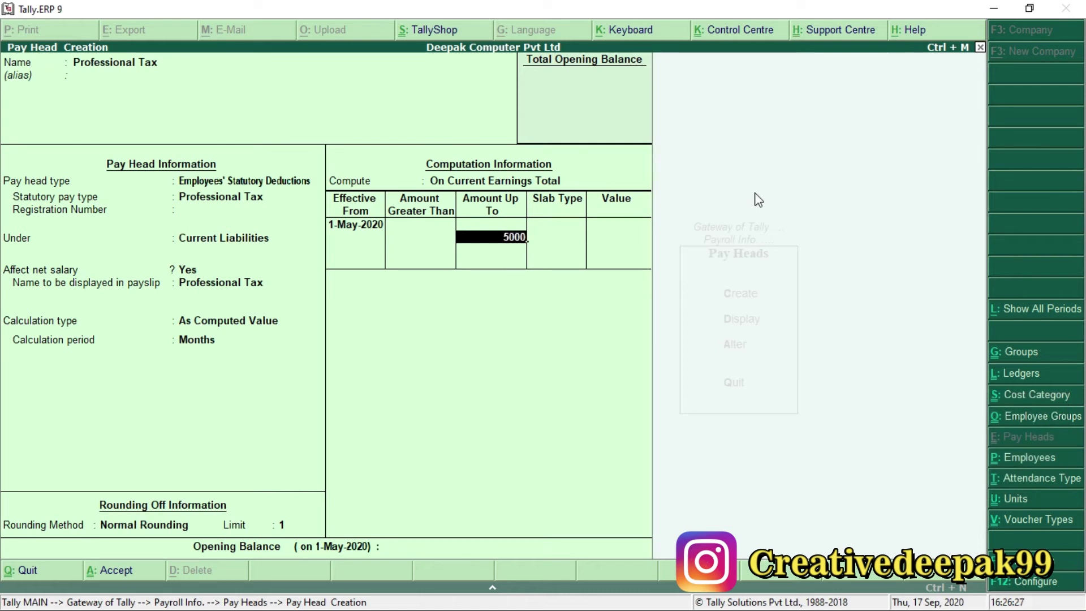
key(Return)
key(Down)
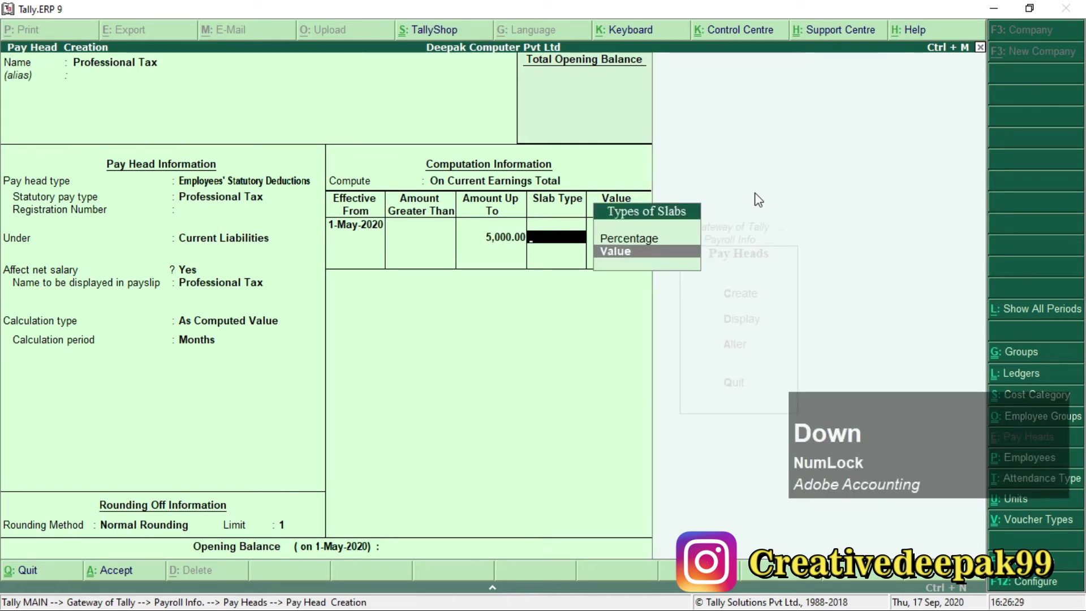
key(Return)
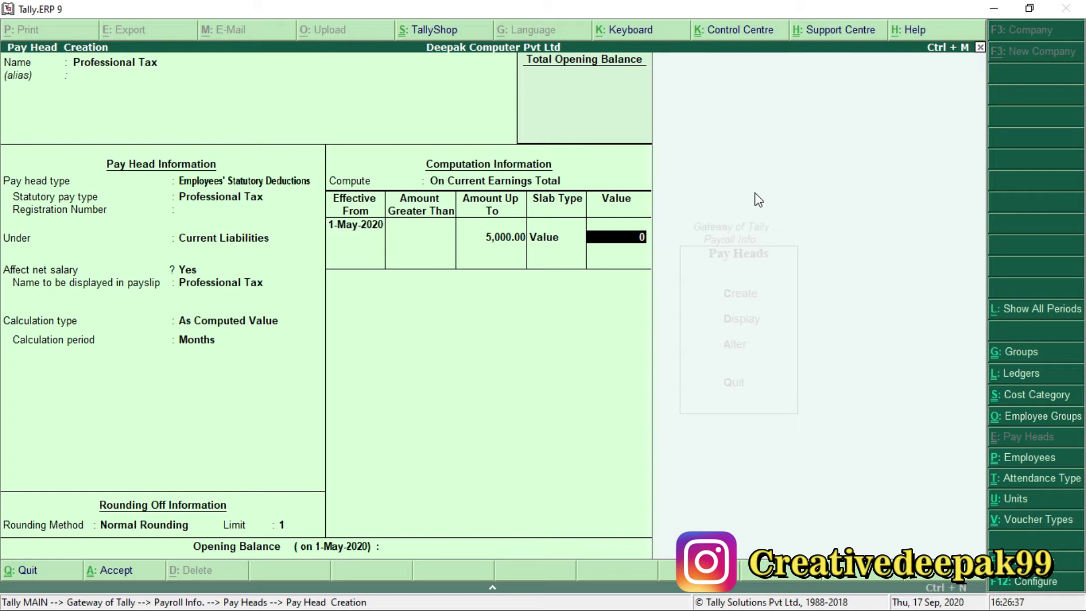
key(Return)
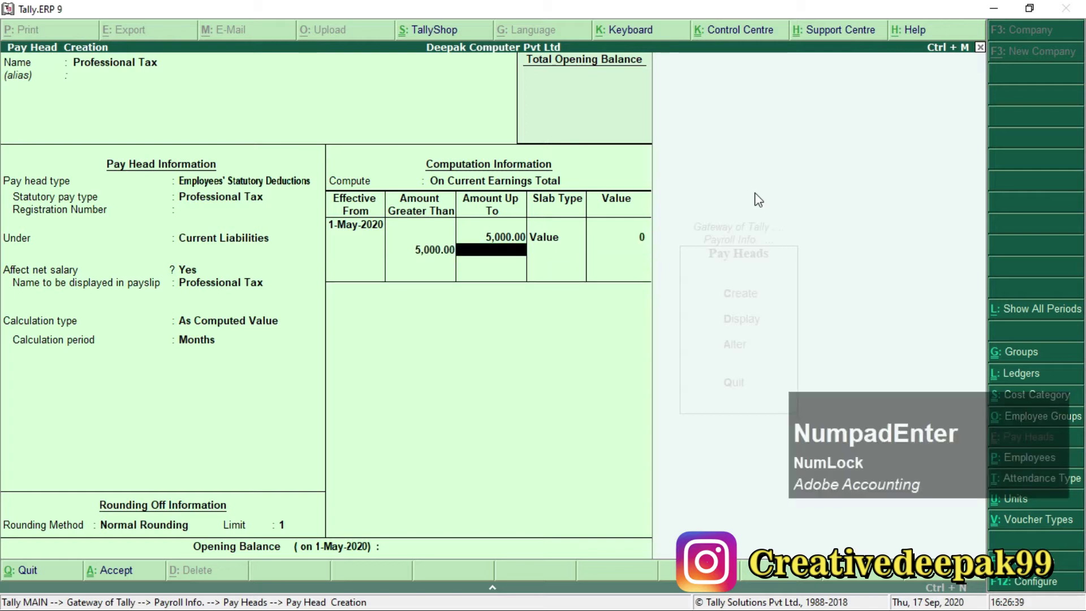
text(10,000)
key(Return)
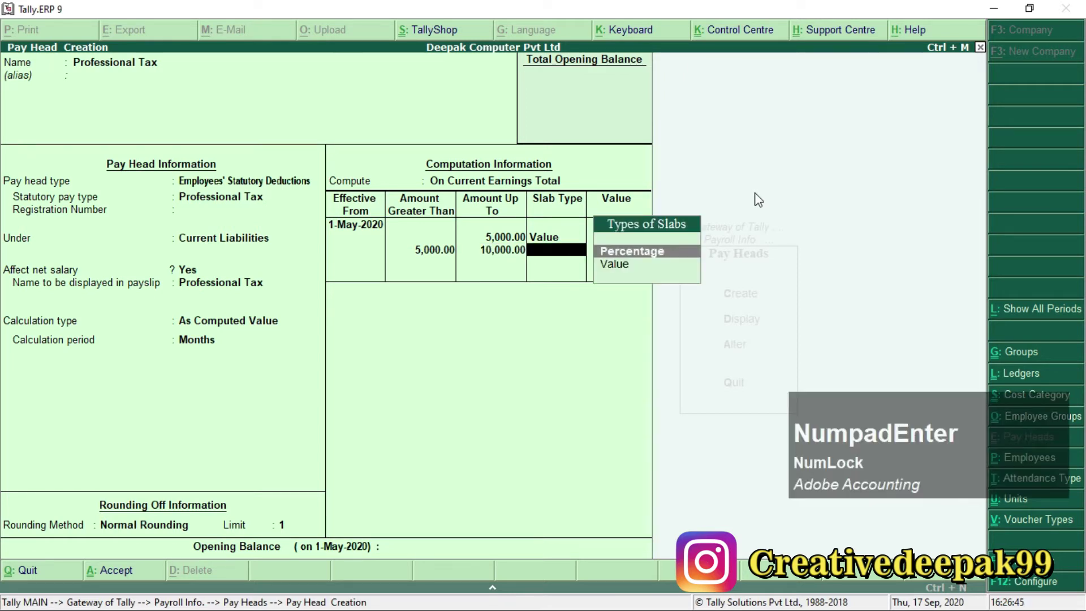
key(Down)
key(KP_Enter)
text(100)
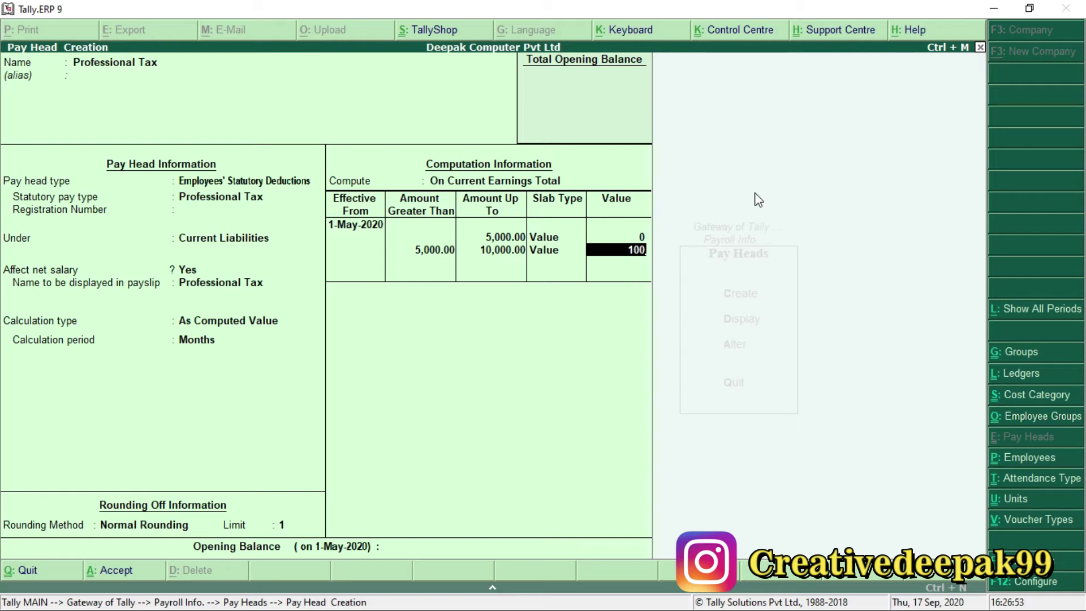
key(Return)
Add a third value slab up to 15,000 at 150.
text(1500)
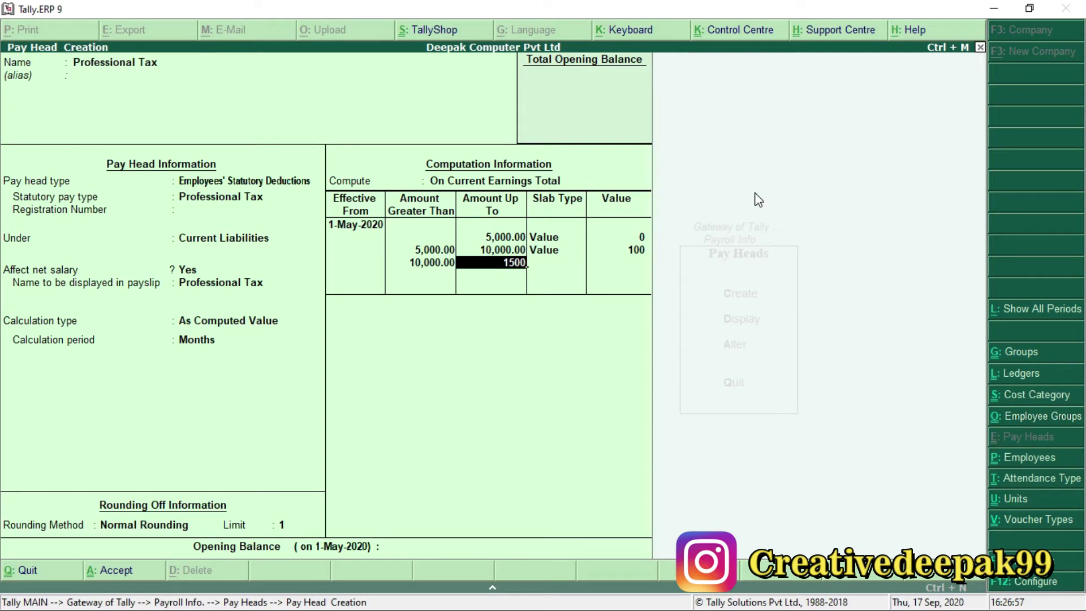
text(0)
key(Return)
key(Down)
key(Return)
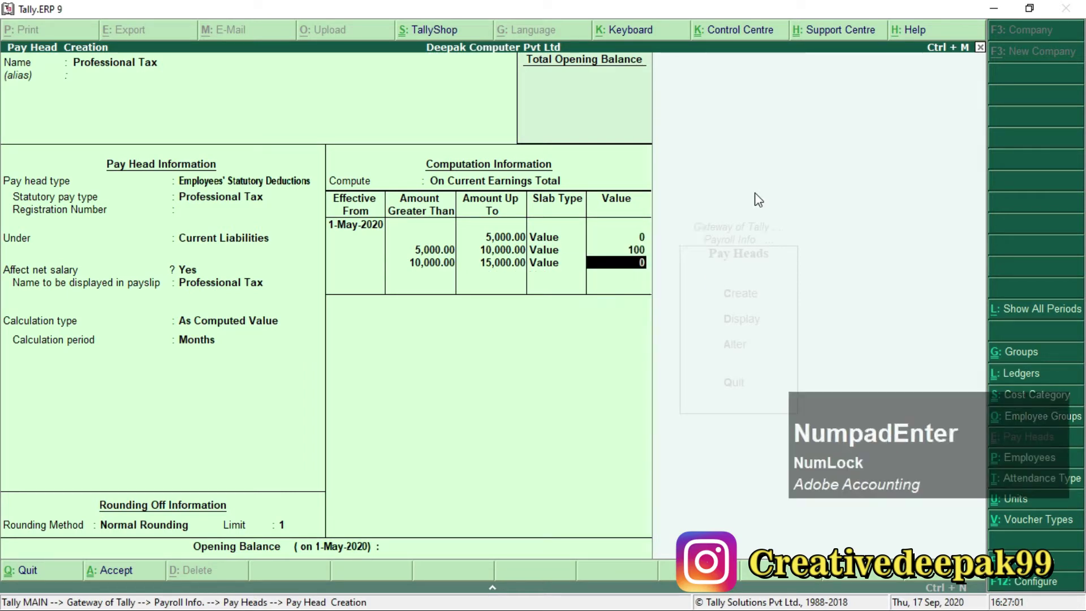
text(150)
key(Return)
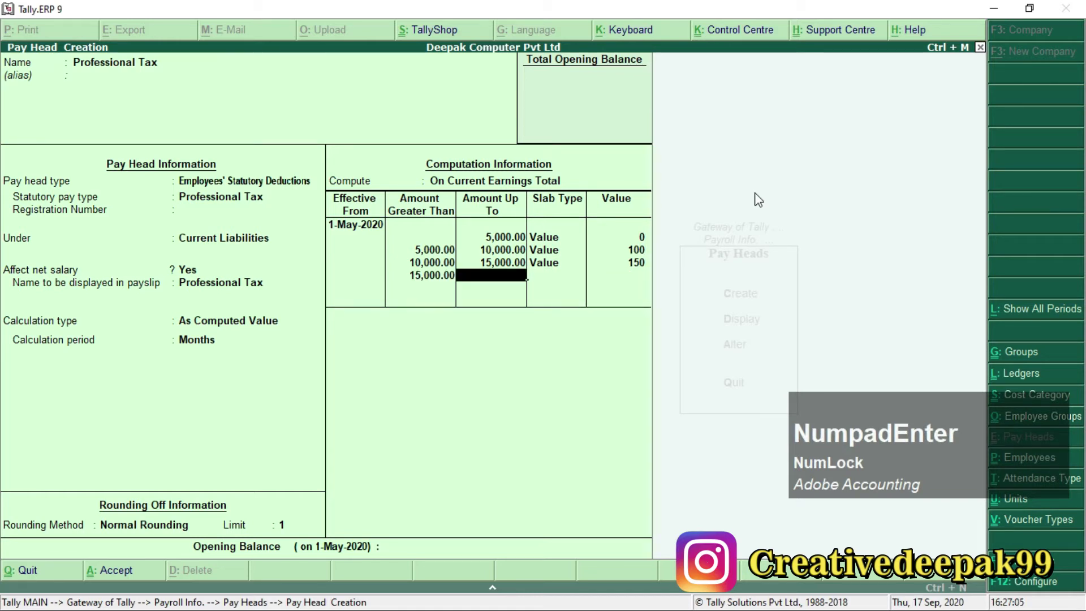
Add an open-ended final slab above 15,000 at value 200 and save Professional Tax.
key(Return)
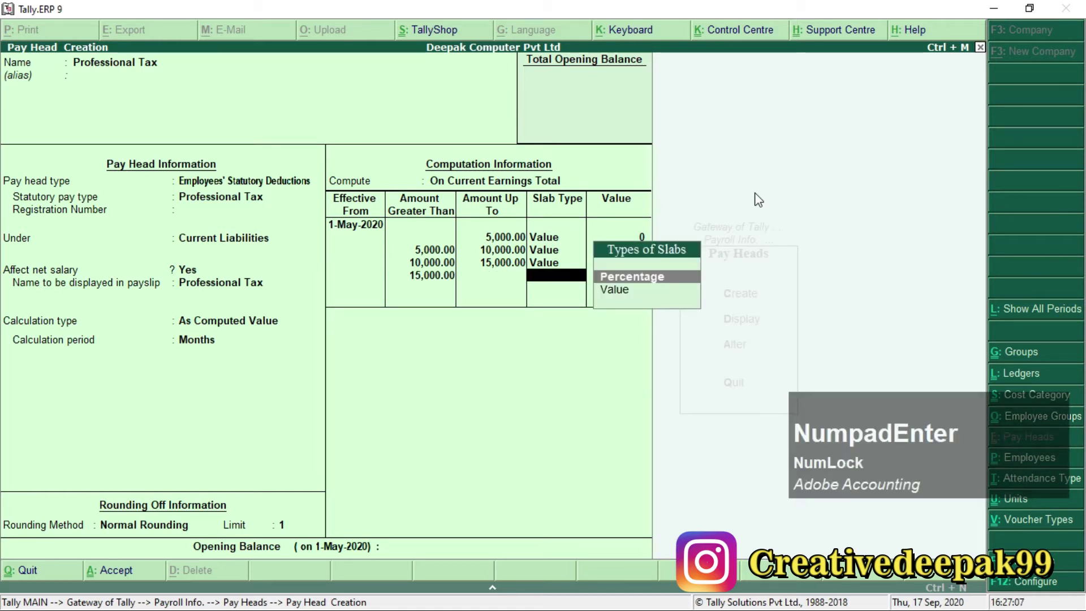
key(BackSpace)
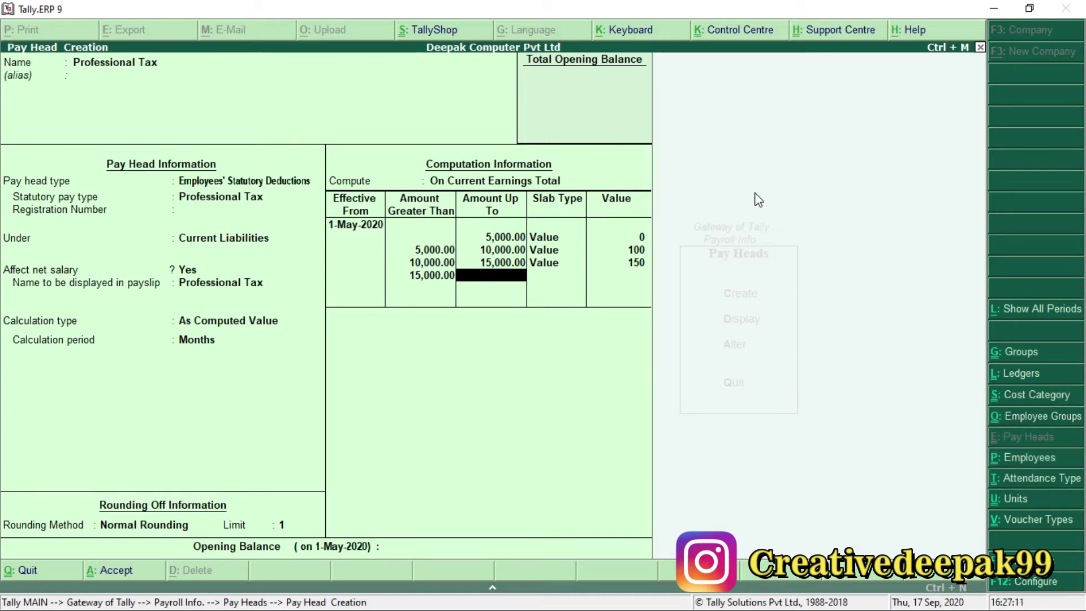
key(KP_Enter)
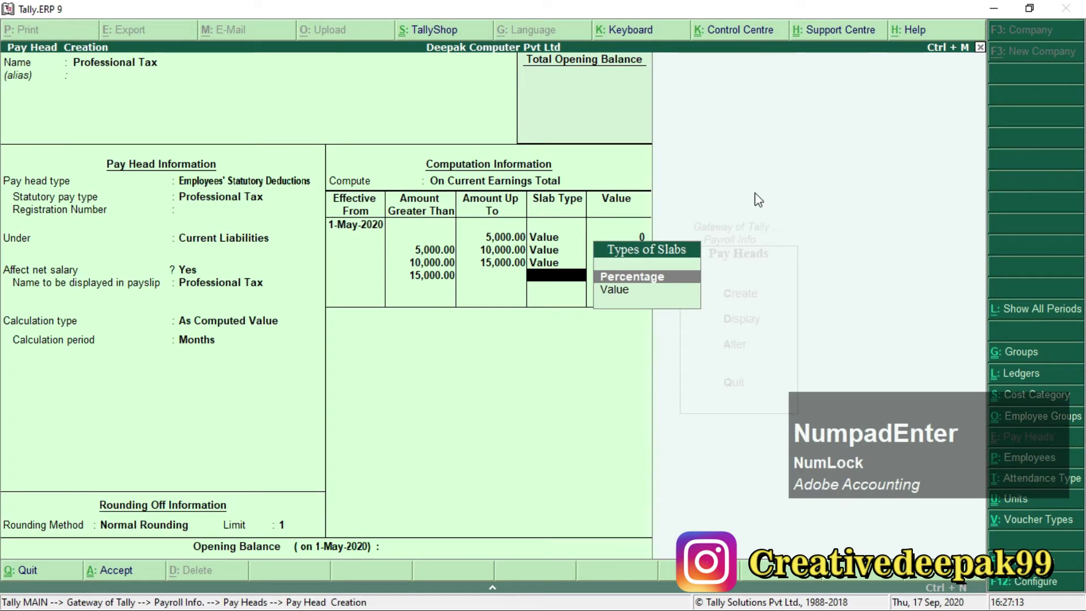
key(Down)
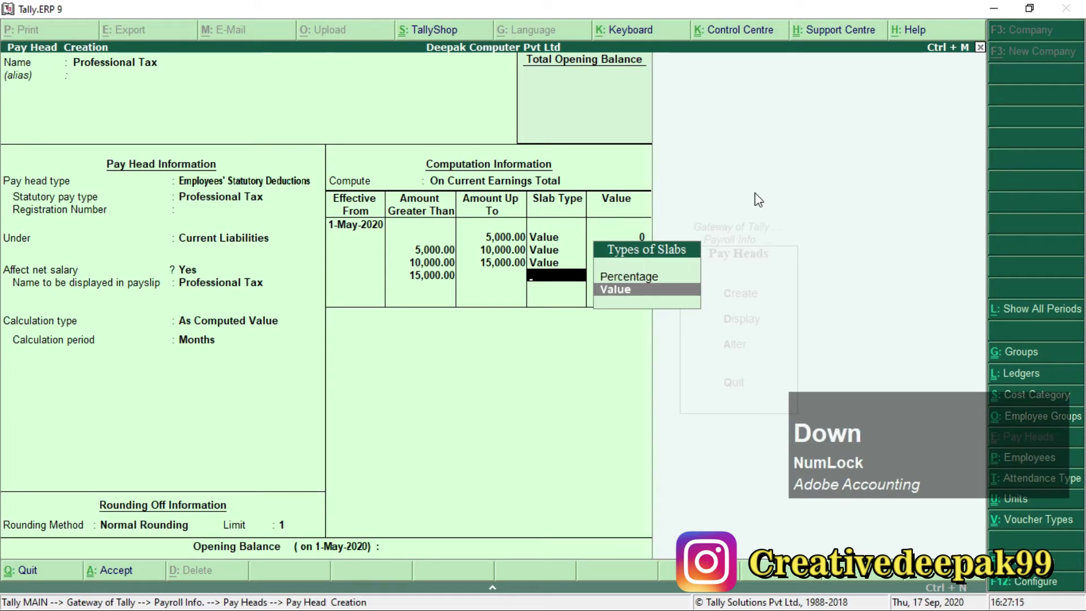
key(KP_Enter)
text(200)
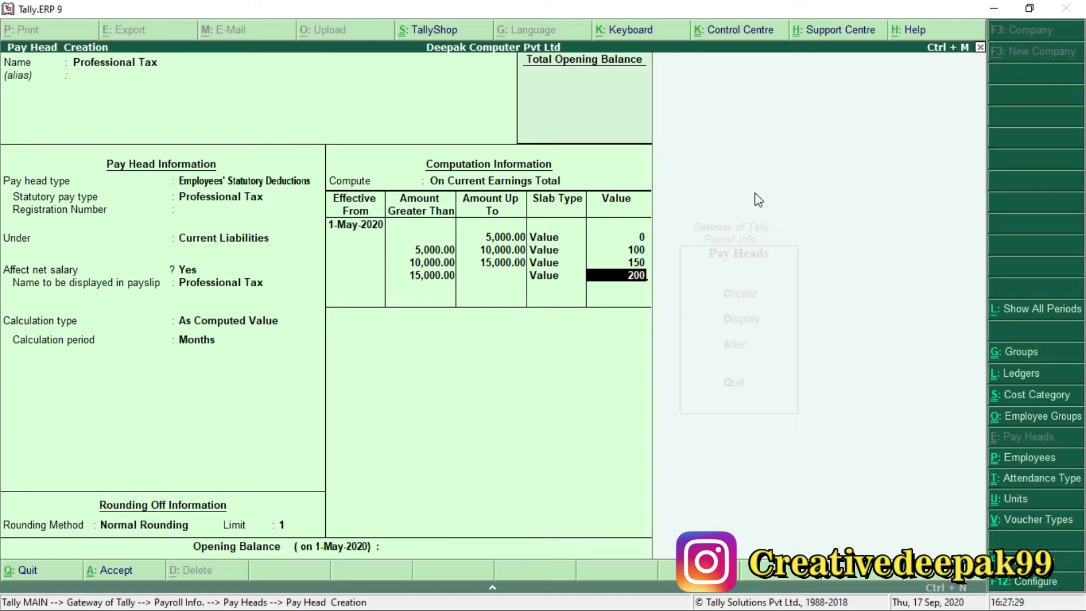
key(BackSpace)
key(BackSpace)
key(BackSpace)
key(BackSpace)
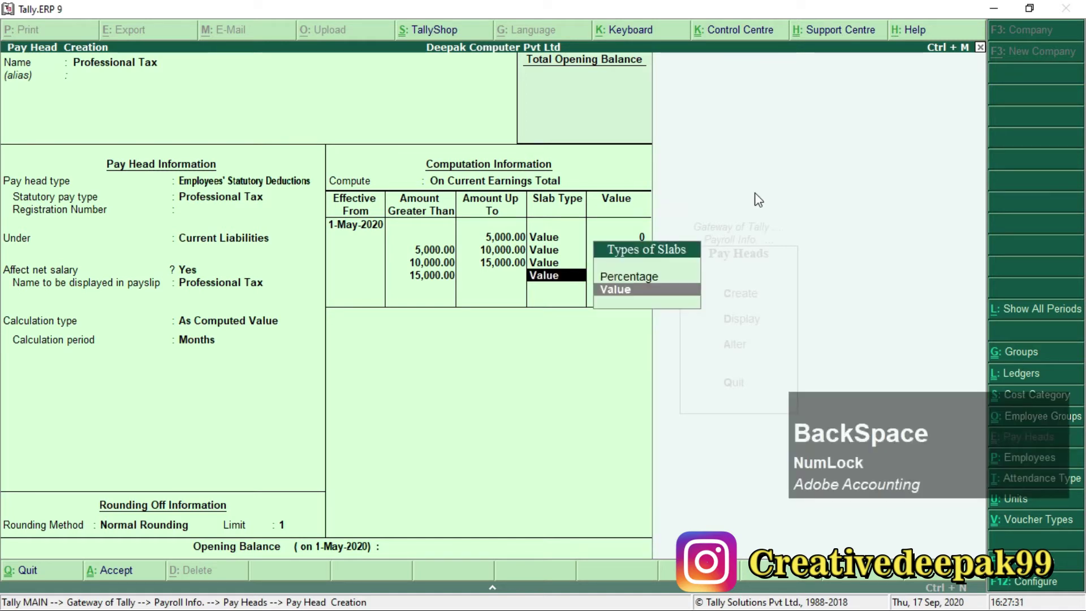
key(Up)
key(Down)
key(Up)
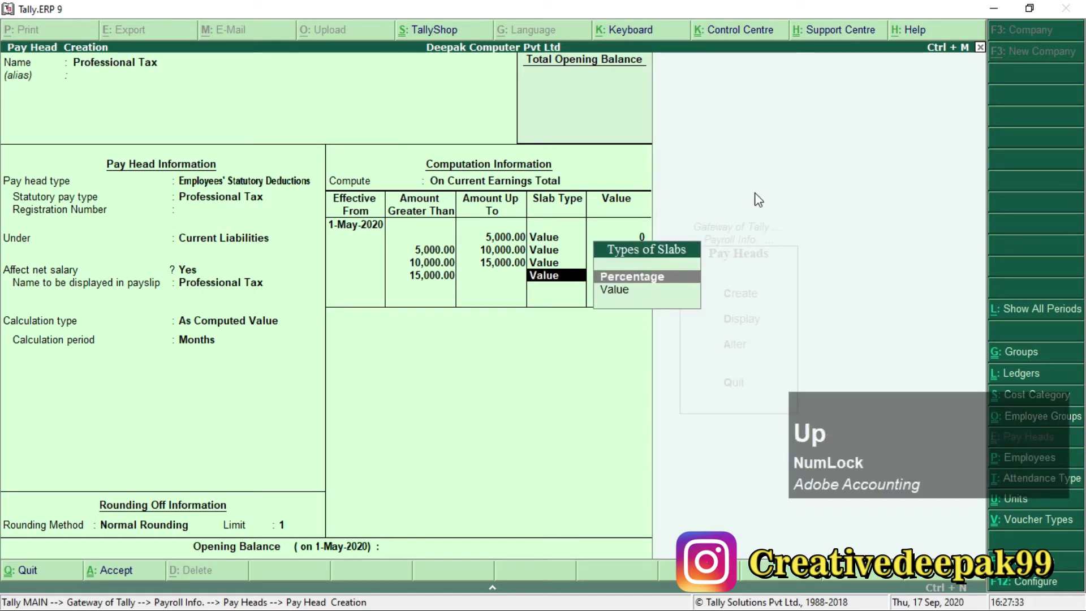
key(Down)
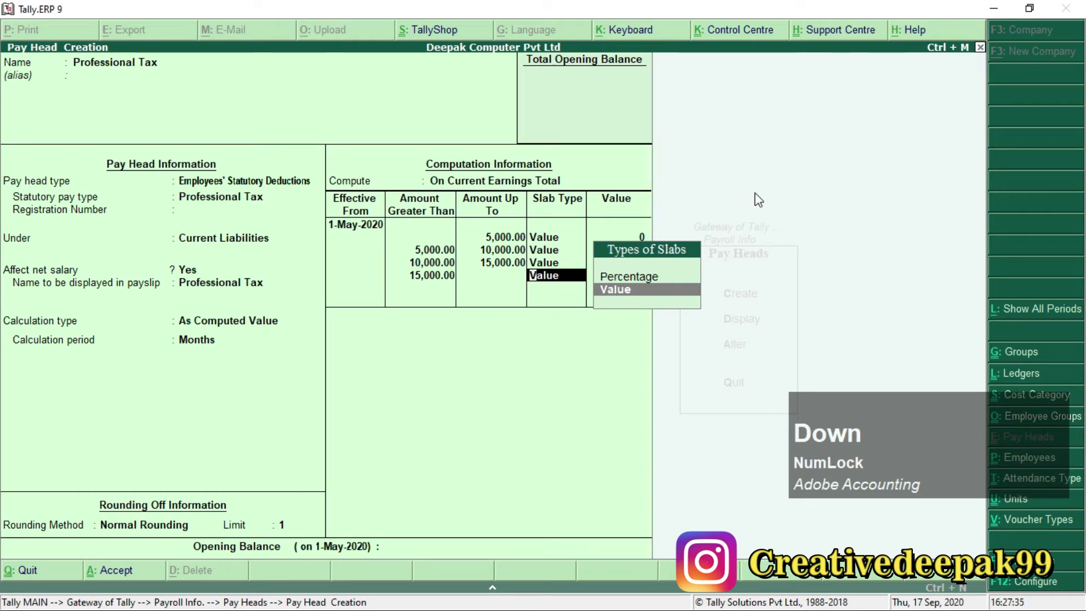
key(Return)
text(200)
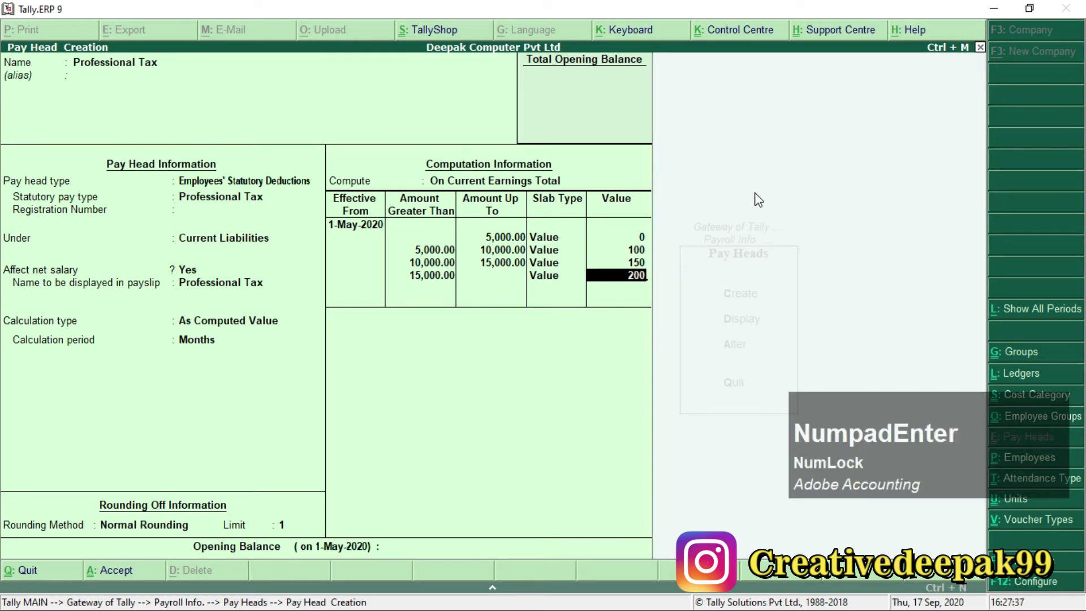
key(KP_Enter)
key(KP_Enter)
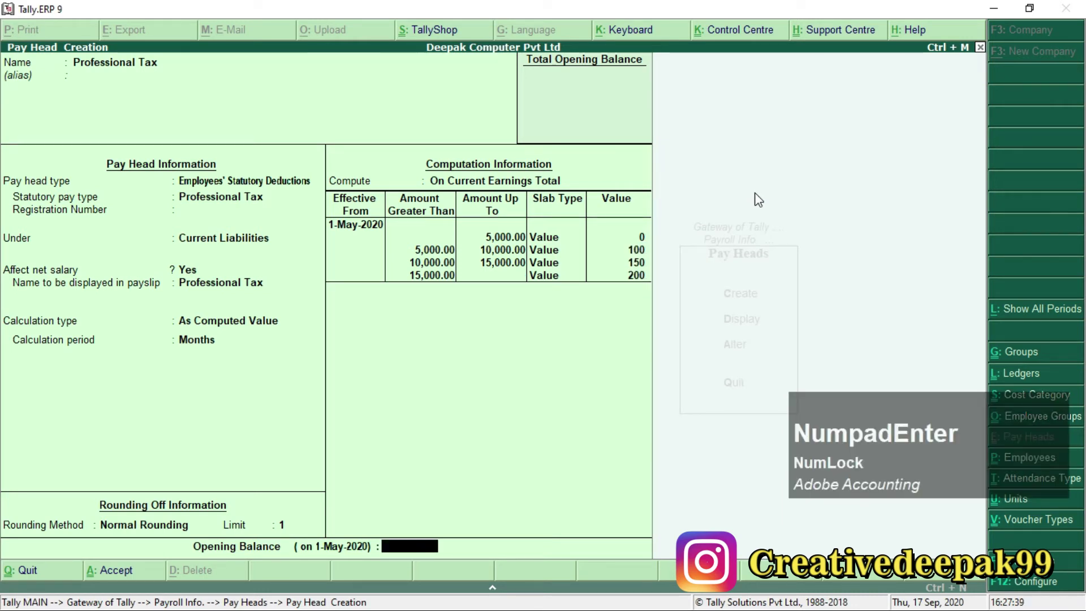
key(KP_Enter)
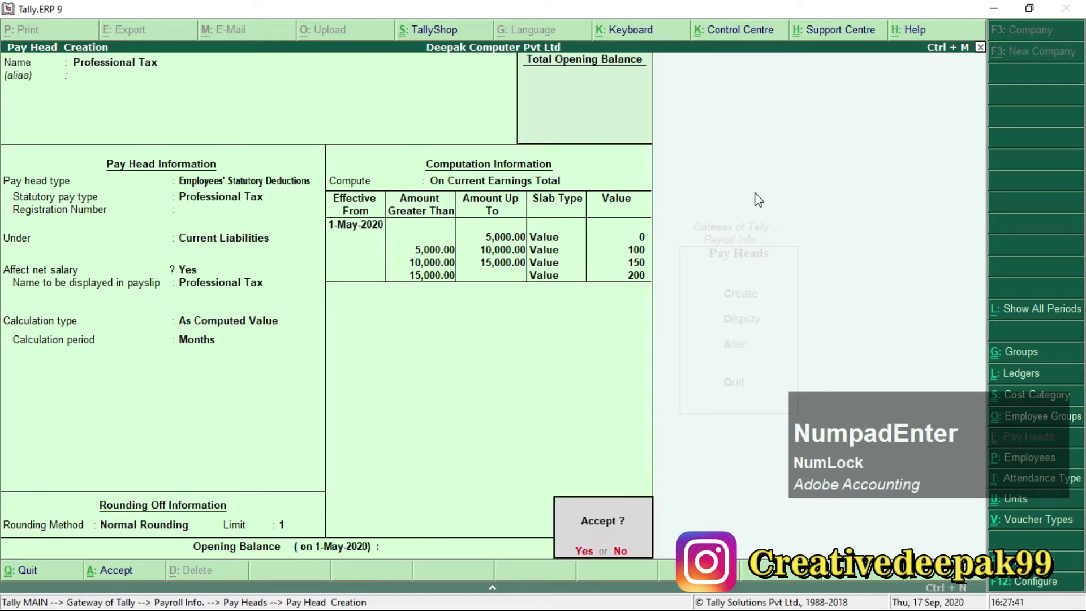
key(KP_Enter)
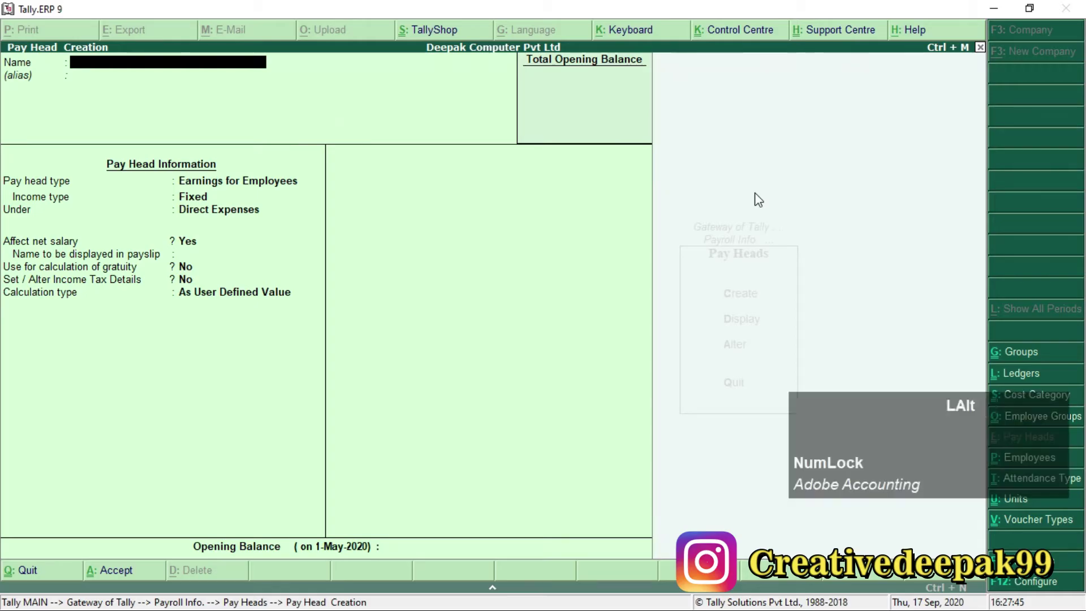
Find Income Tax in Payroll.pdf and enter 'Income Tax' as the new pay head name.
key(alt+Tab)
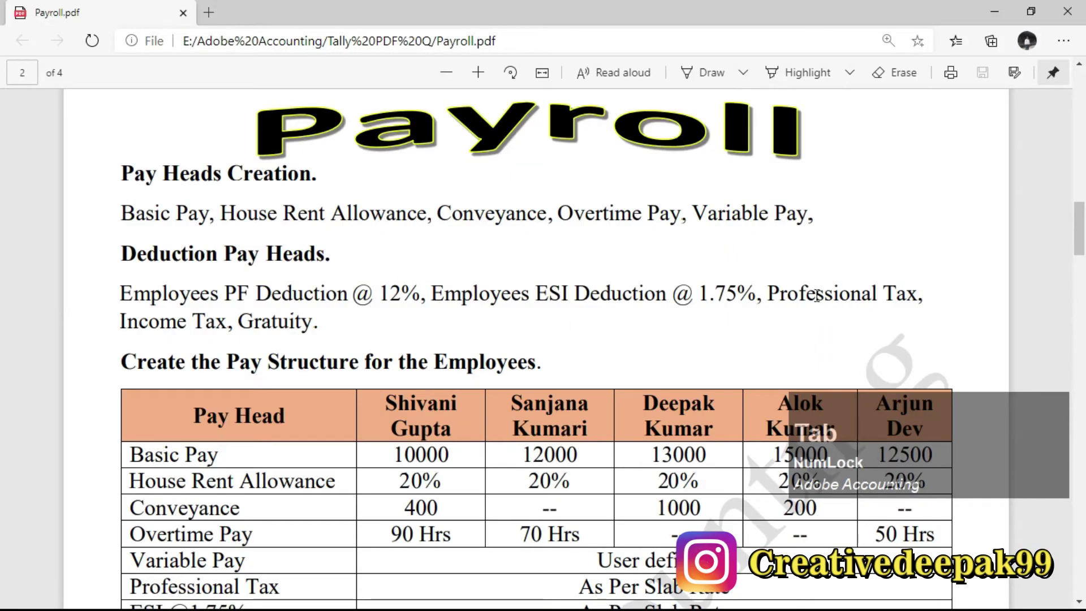
drag(769, 294, 941, 298)
drag(118, 319, 227, 333)
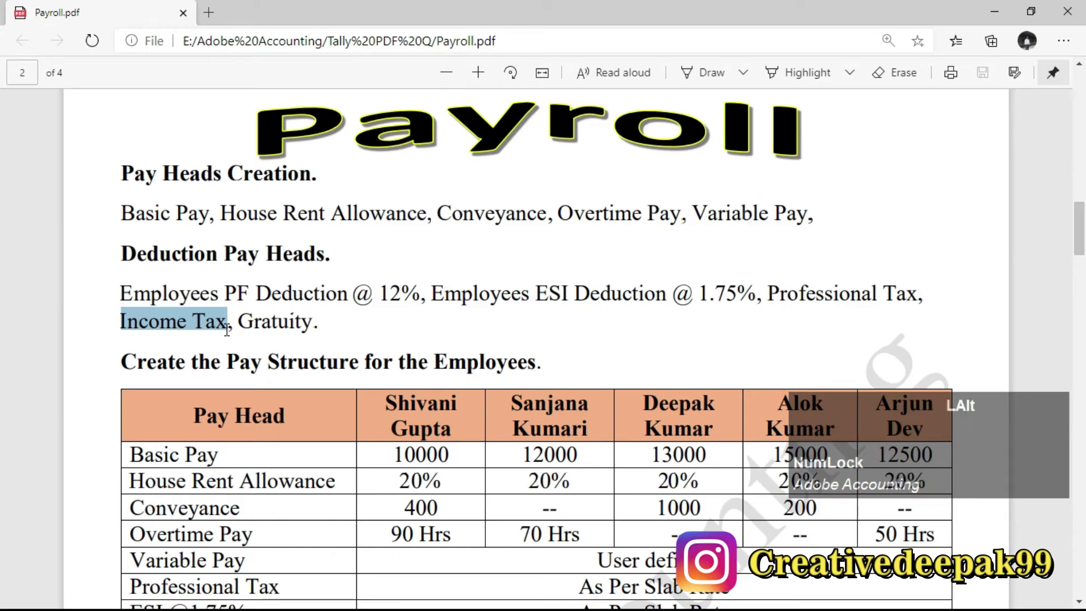
key(alt+Tab)
text(In)
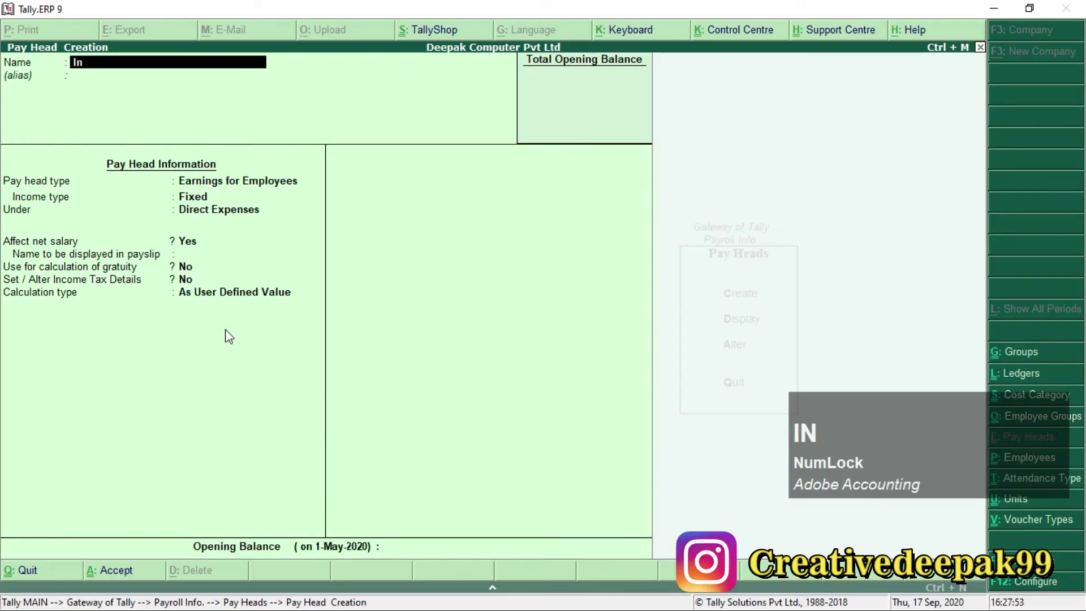
text(come Tax)
Make Income Tax a statutory Income Tax deduction under Current Liabilities, monthly, and save it.
key(Return)
key(Return)
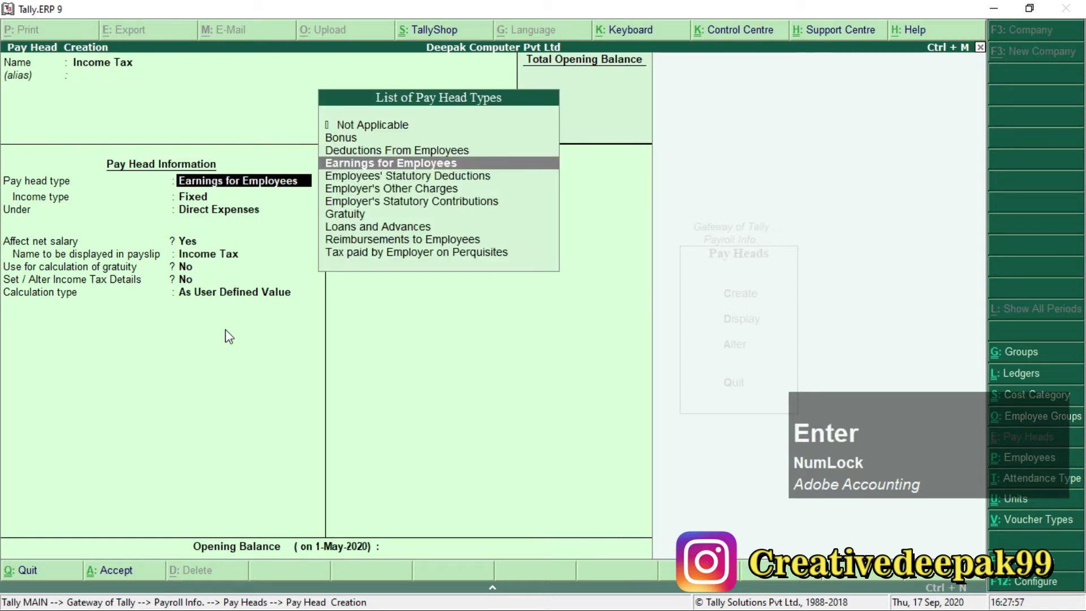
key(Down)
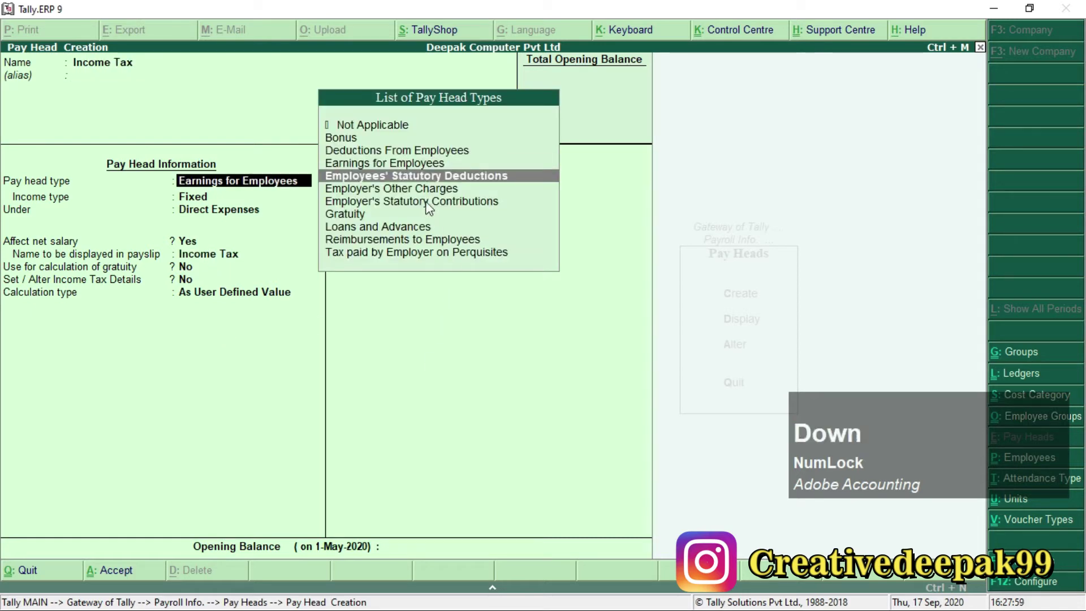
key(Return)
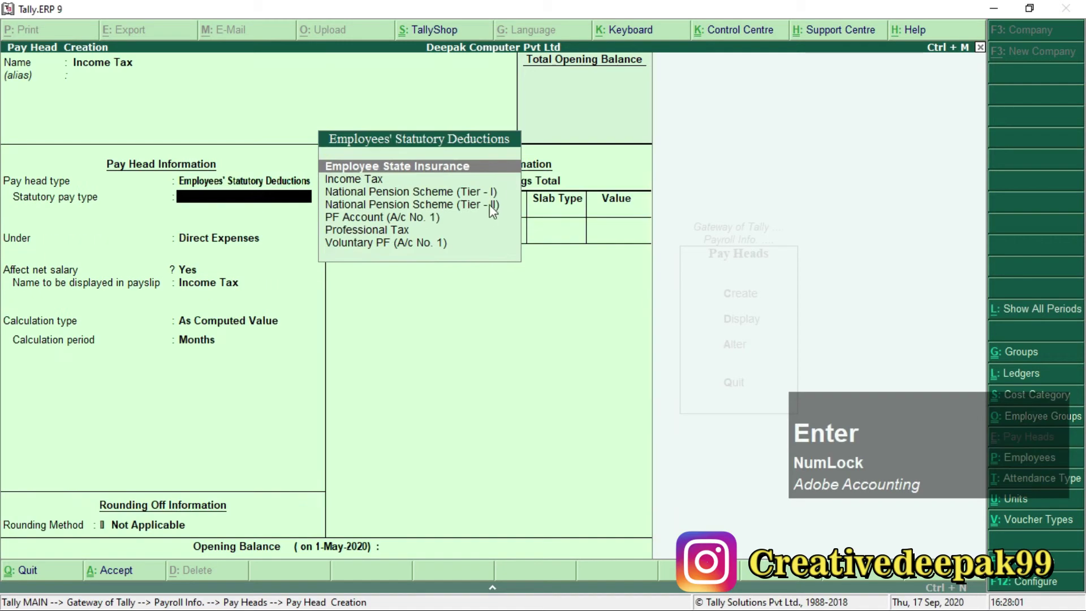
click(366, 180)
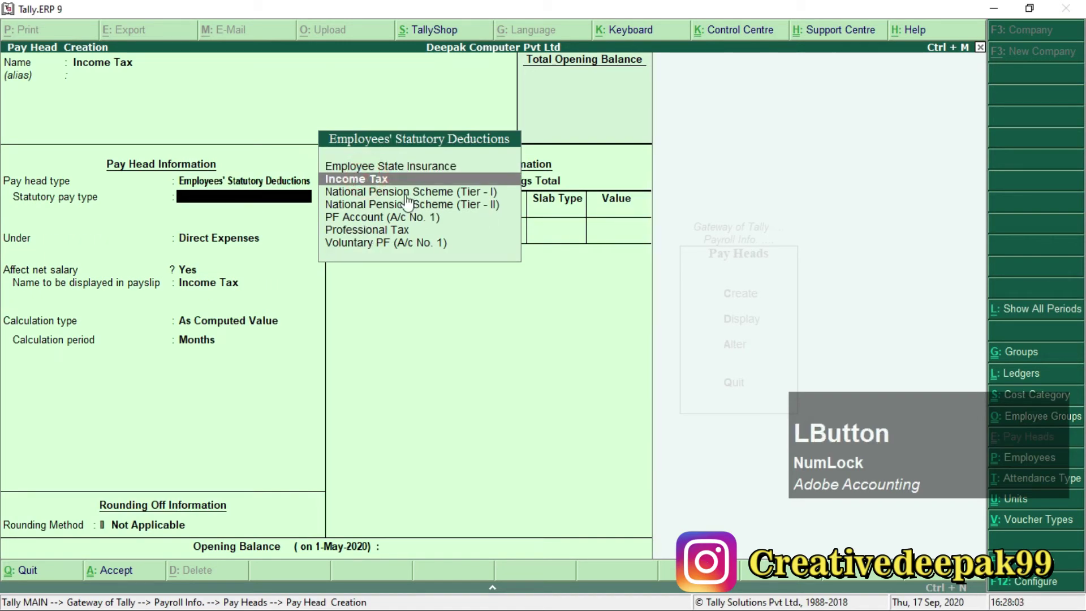
key(Return)
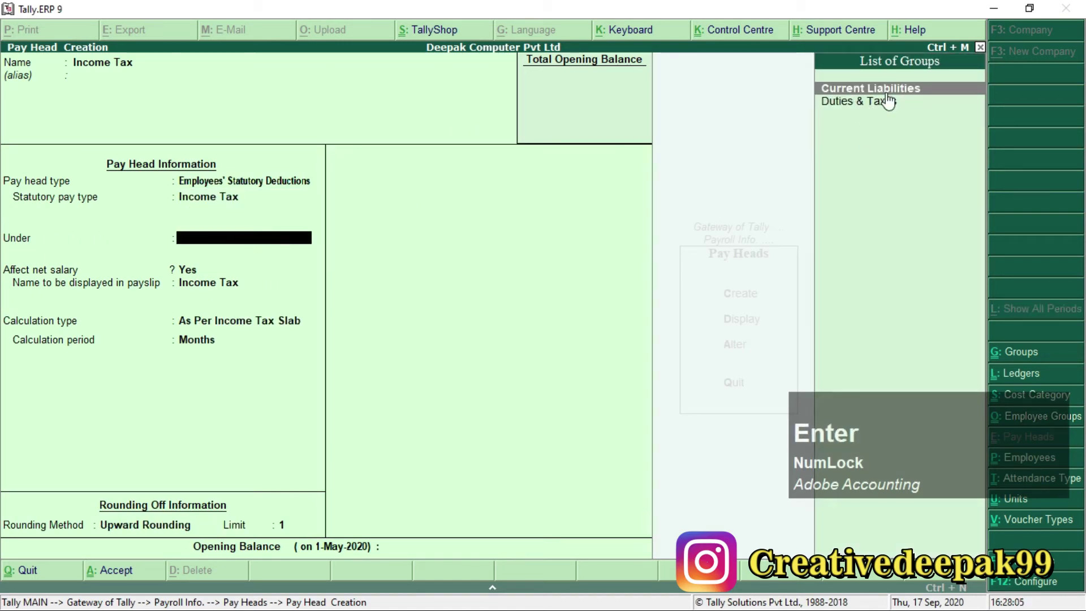
key(Return)
key(Return)
key(Return)
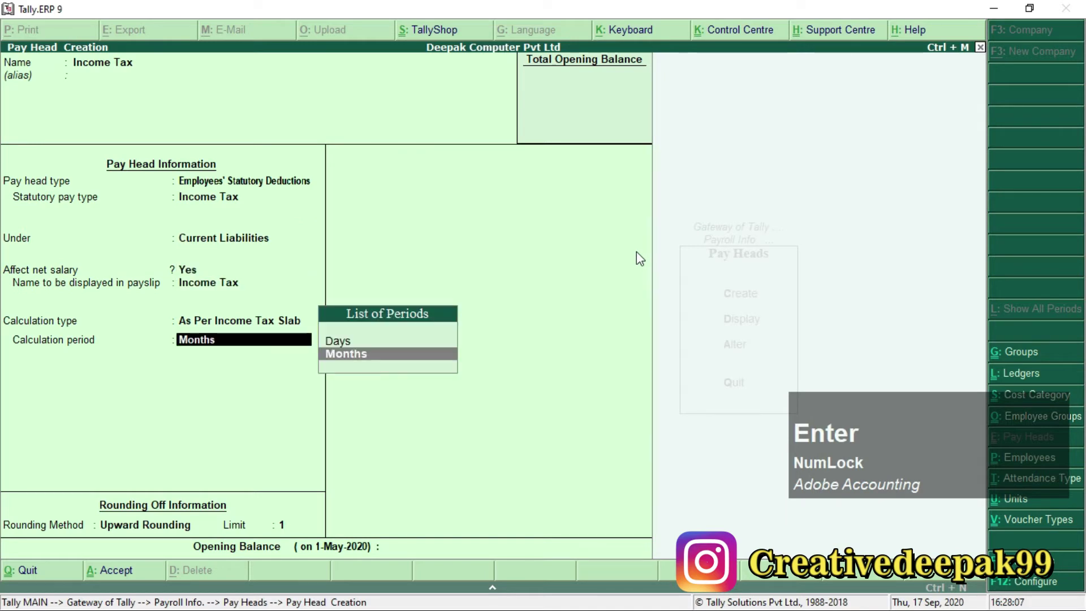
key(Return)
key(Return)
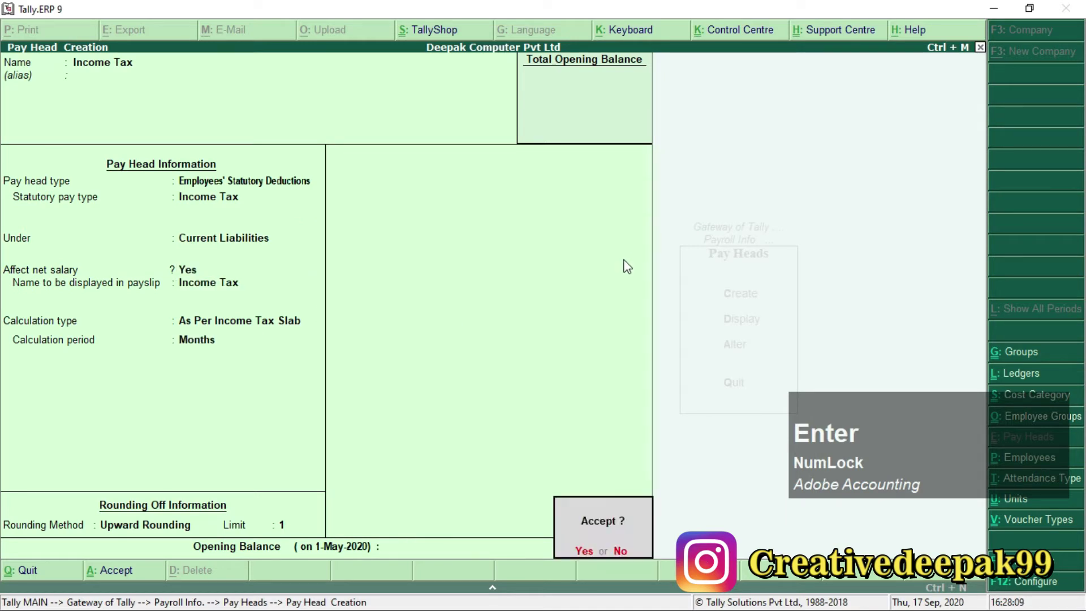
key(Return)
key(alt+Tab)
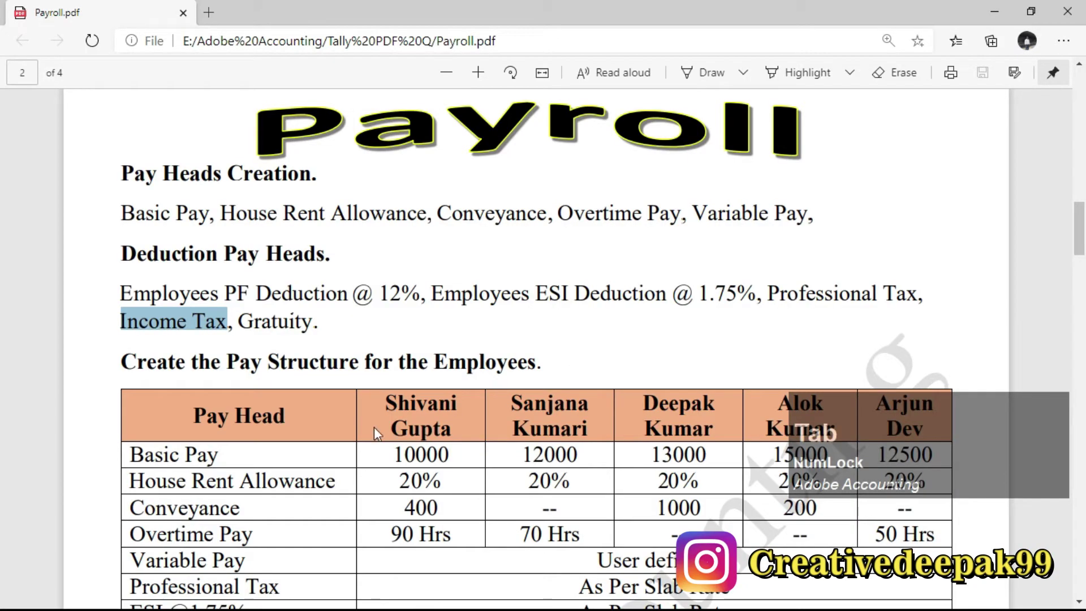
double_click(247, 322)
Name the new pay head 'Gratuity' and set its pay head type to Gratuity.
key(alt+Tab)
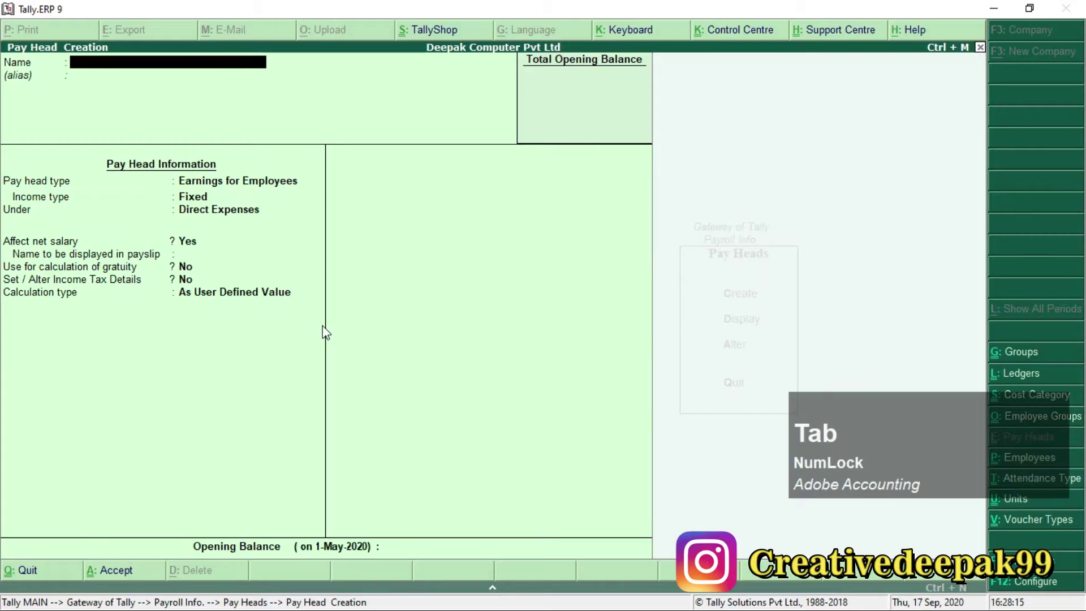
text(Gratuity)
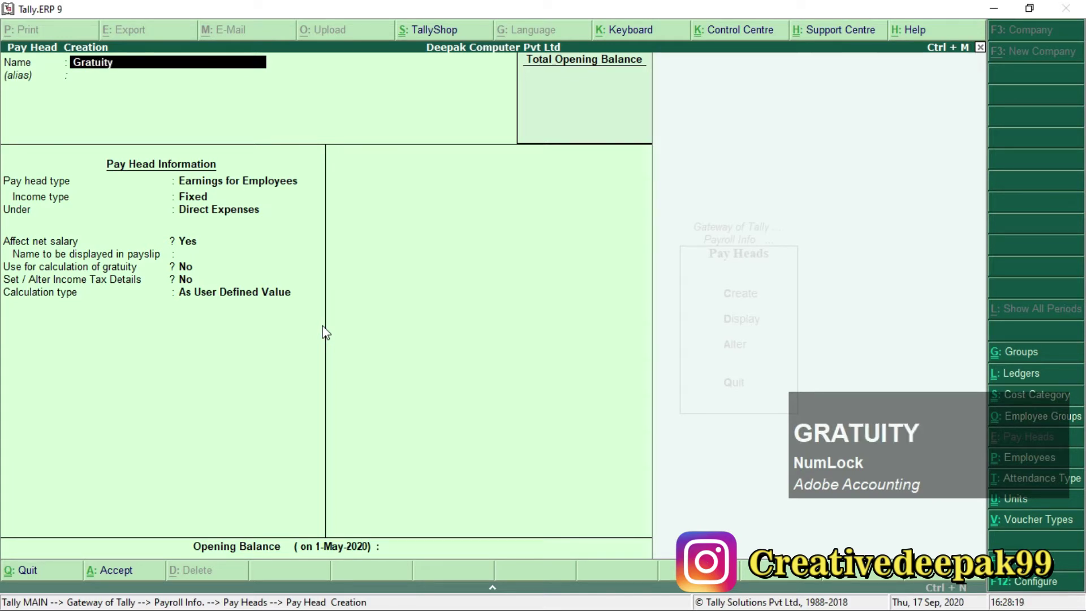
key(Return)
key(Return)
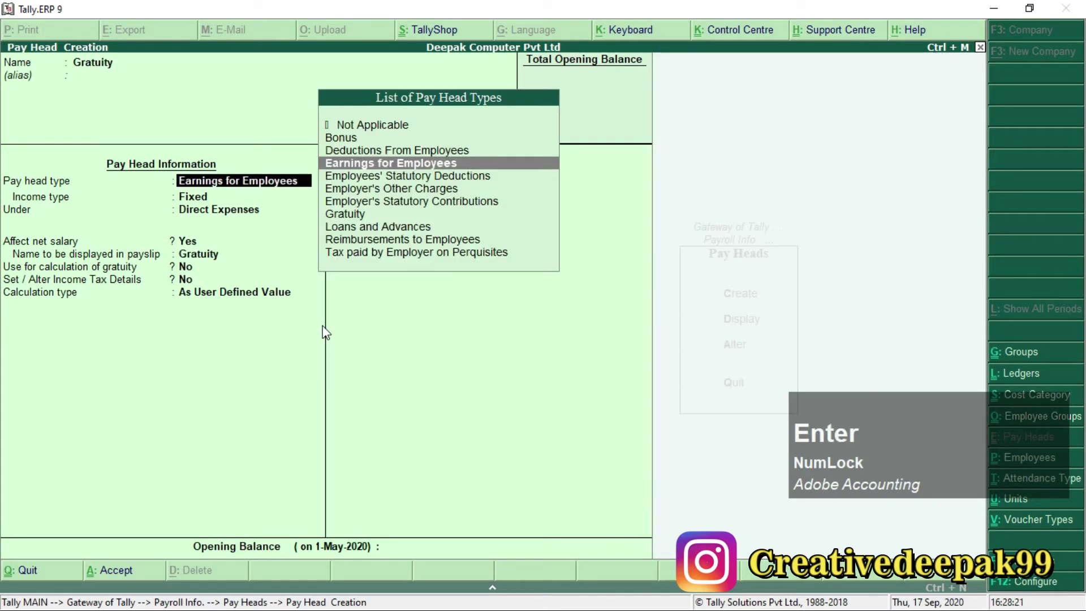
key(Down)
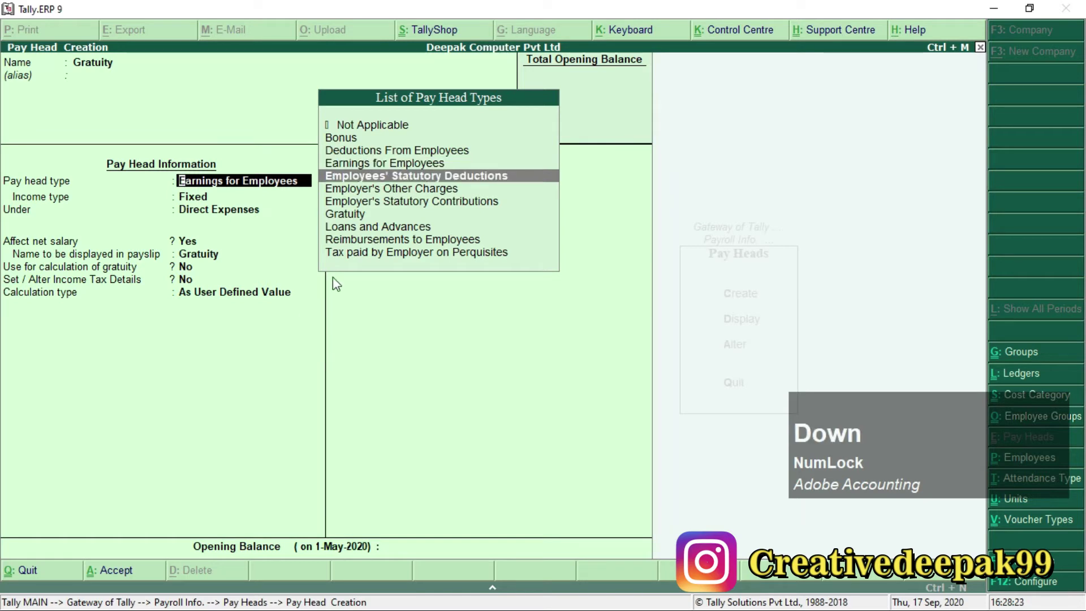
key(Return)
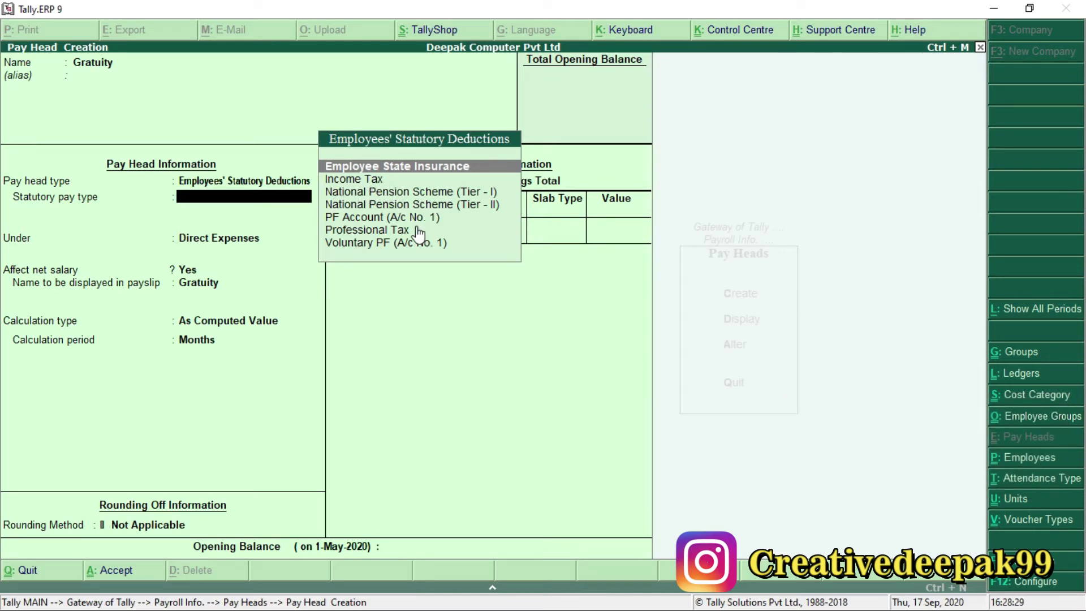
key(BackSpace)
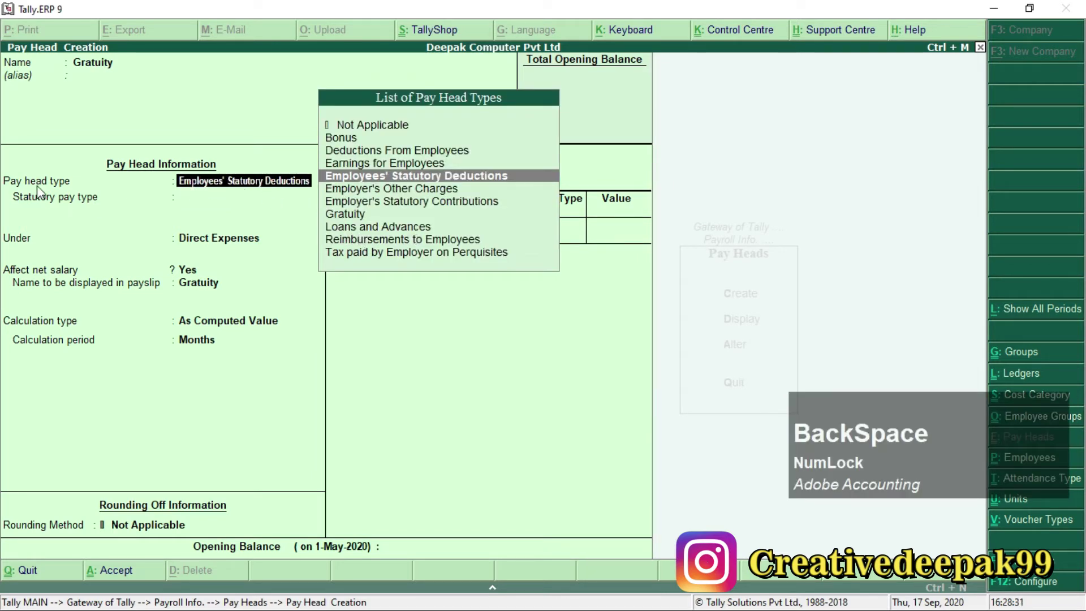
click(337, 217)
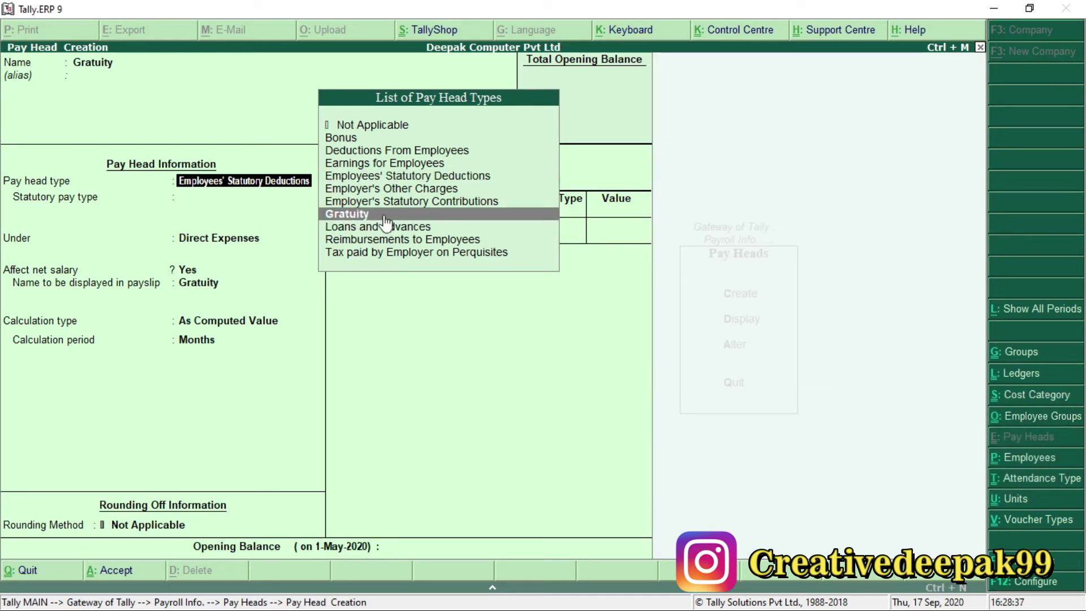
key(Return)
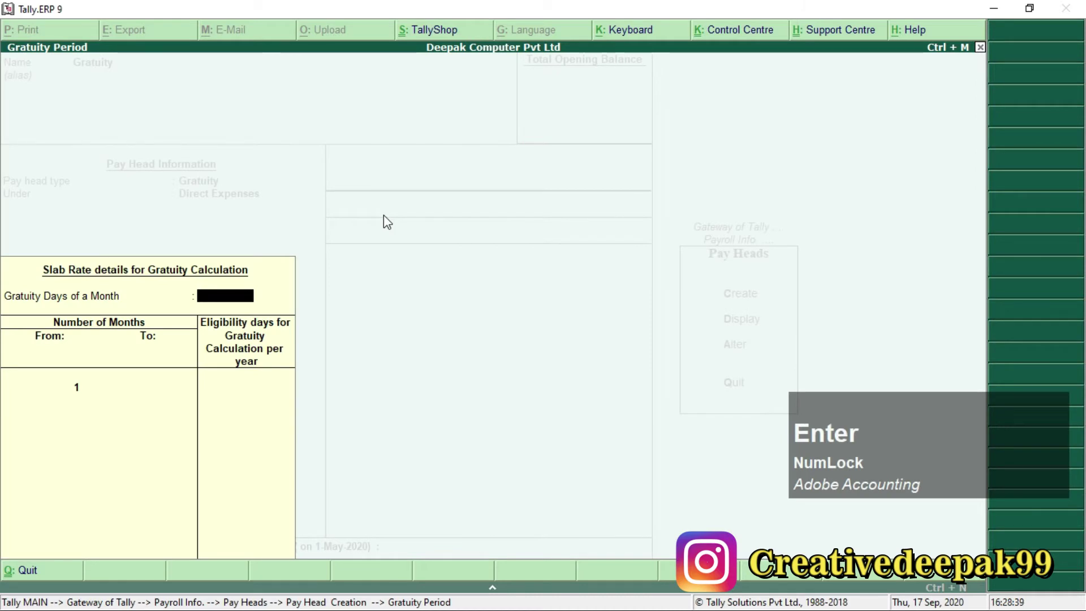
Set 26 days per month and a first slab up to 60 months with 0 days.
key(F1)
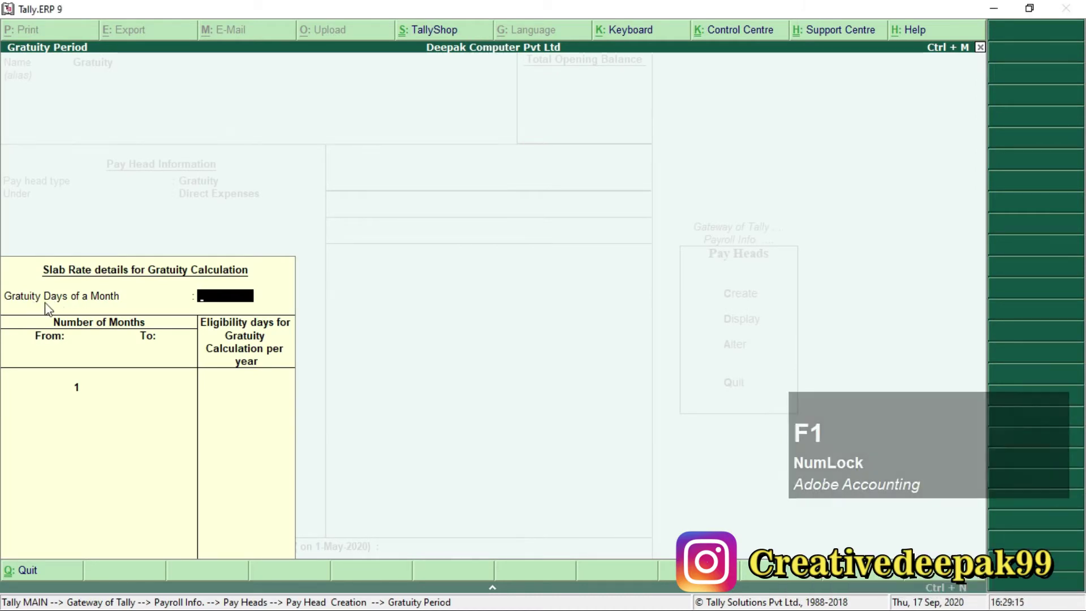
text(26)
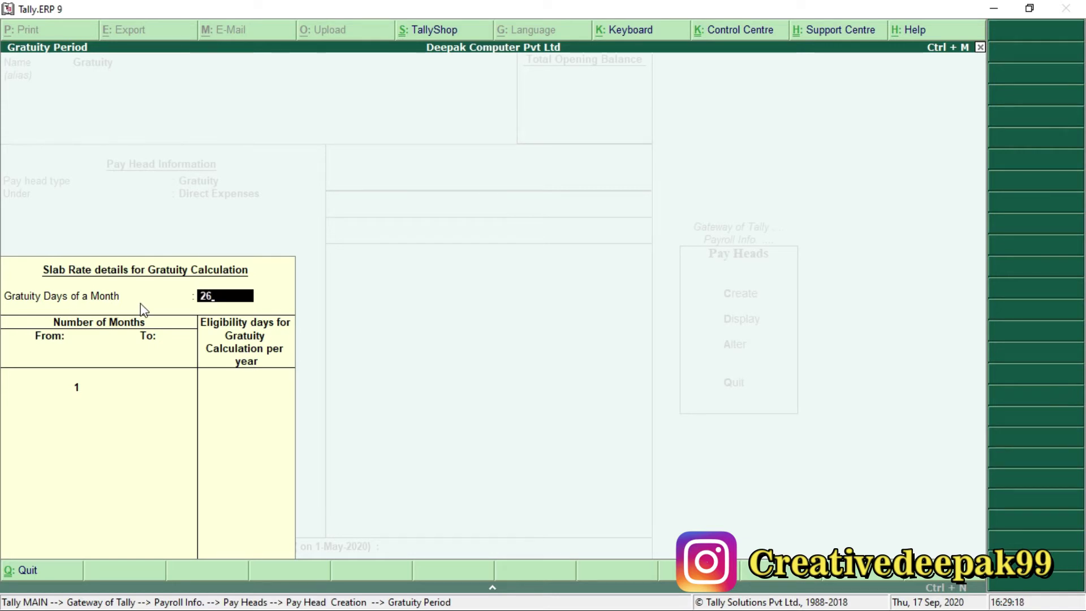
key(Return)
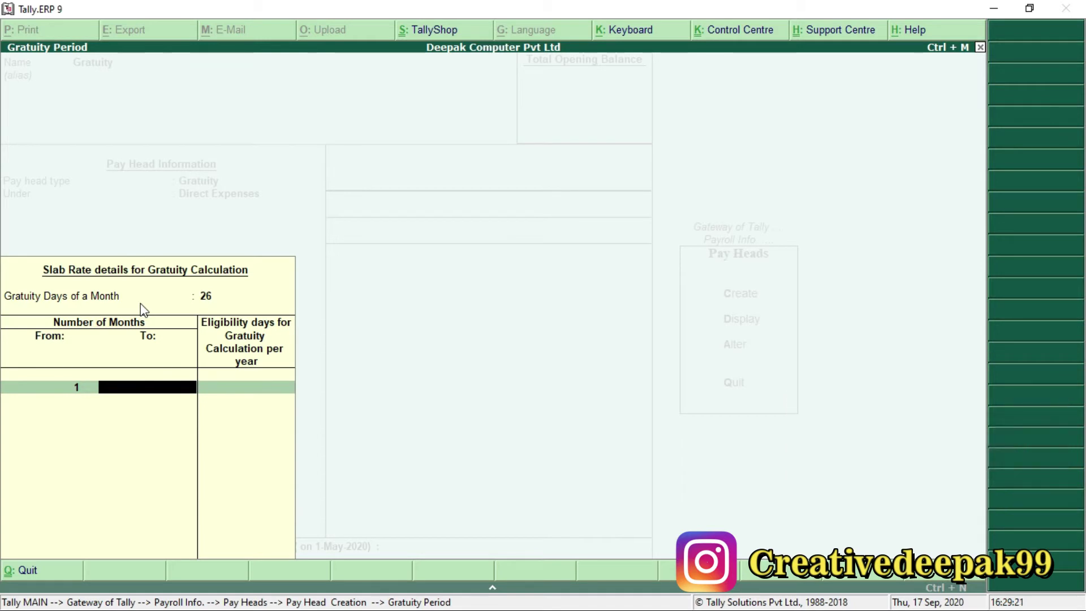
text(6)
key(Return)
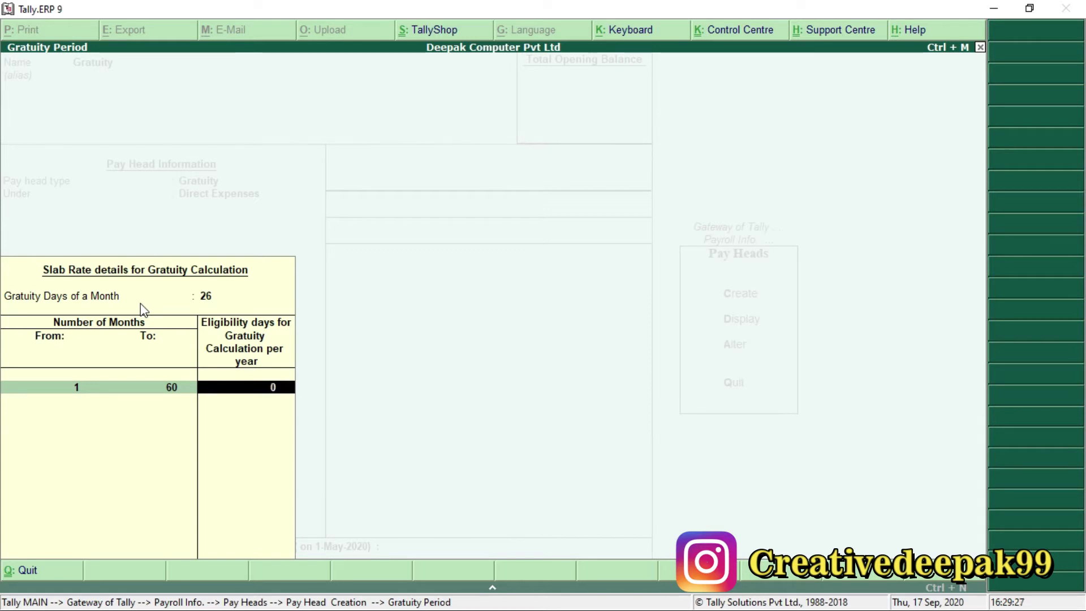
key(Return)
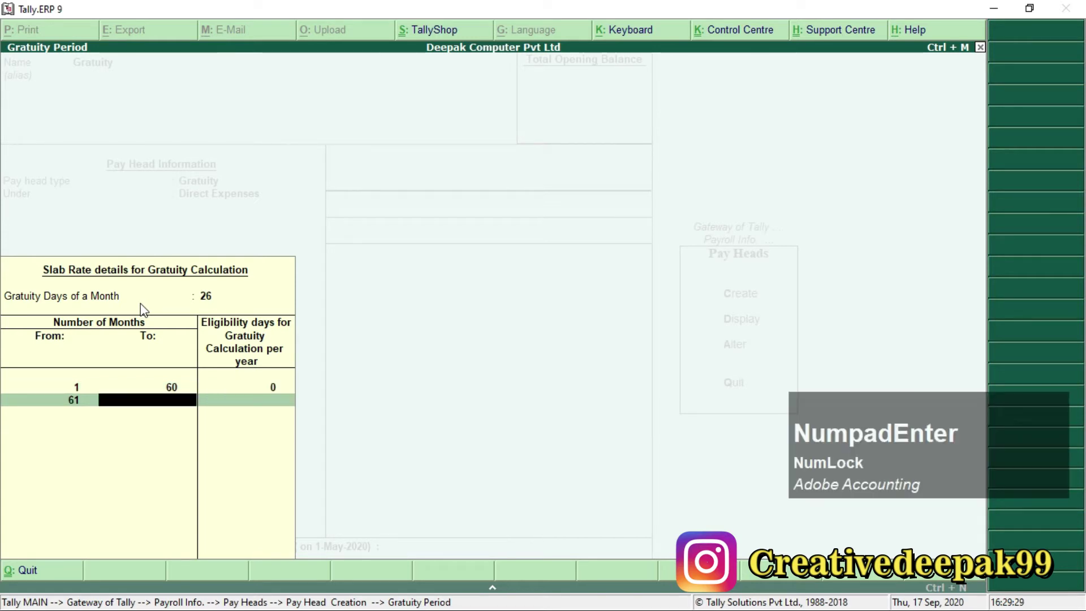
Add slabs of 20 days up to 120 months and 70 days beyond.
text(120)
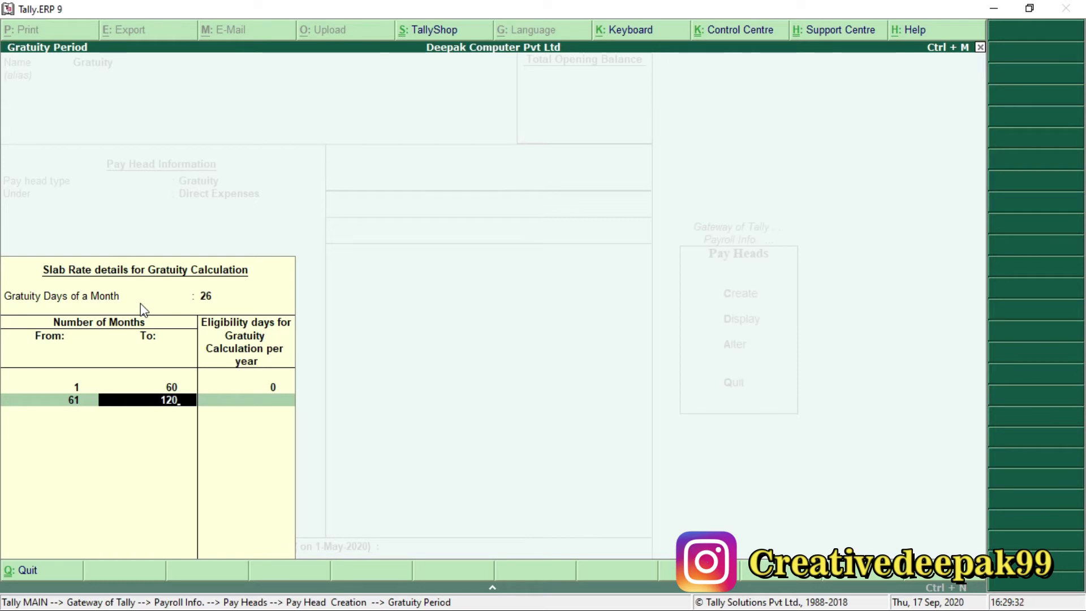
key(Return)
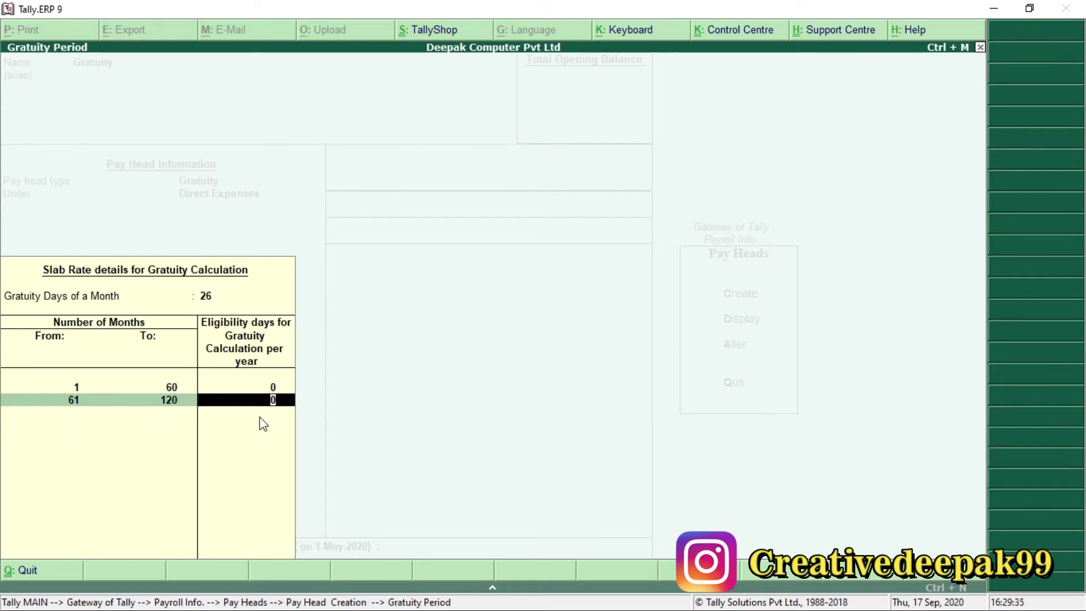
text(60)
key(BackSpace)
key(Return)
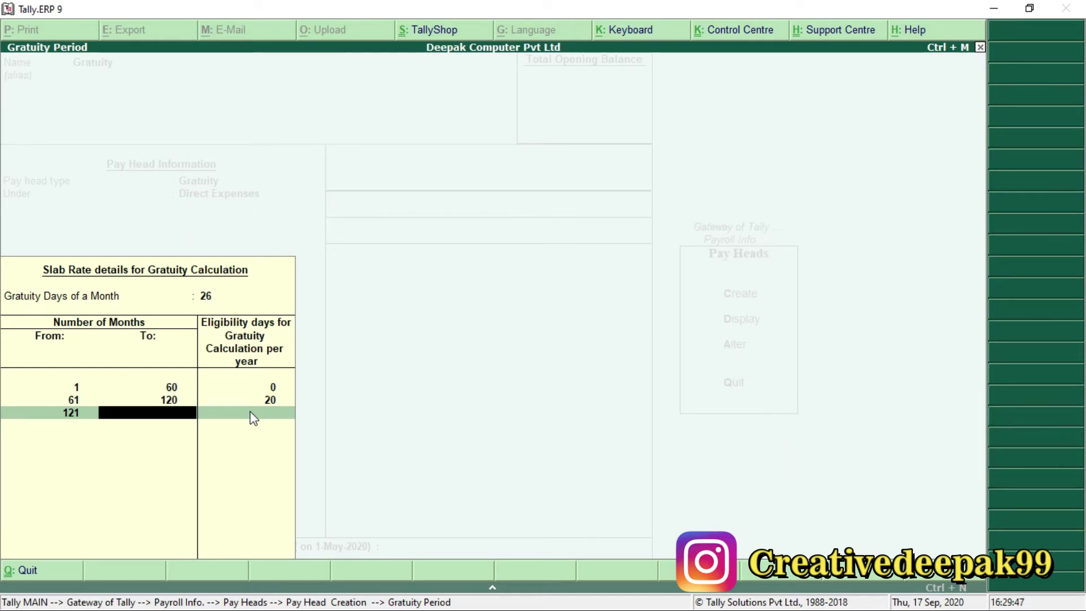
key(Return)
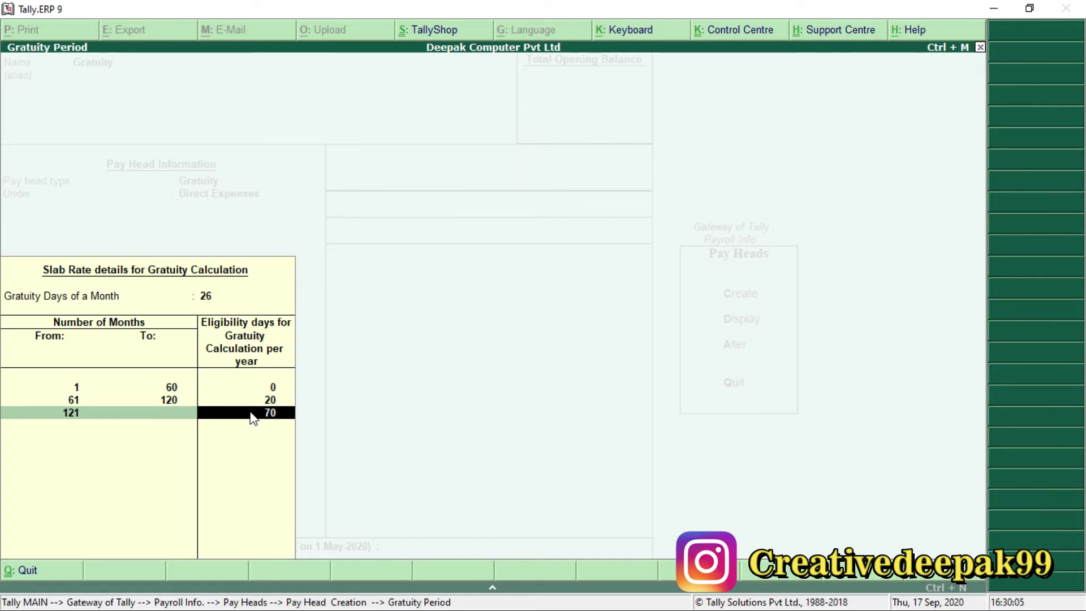
key(Return)
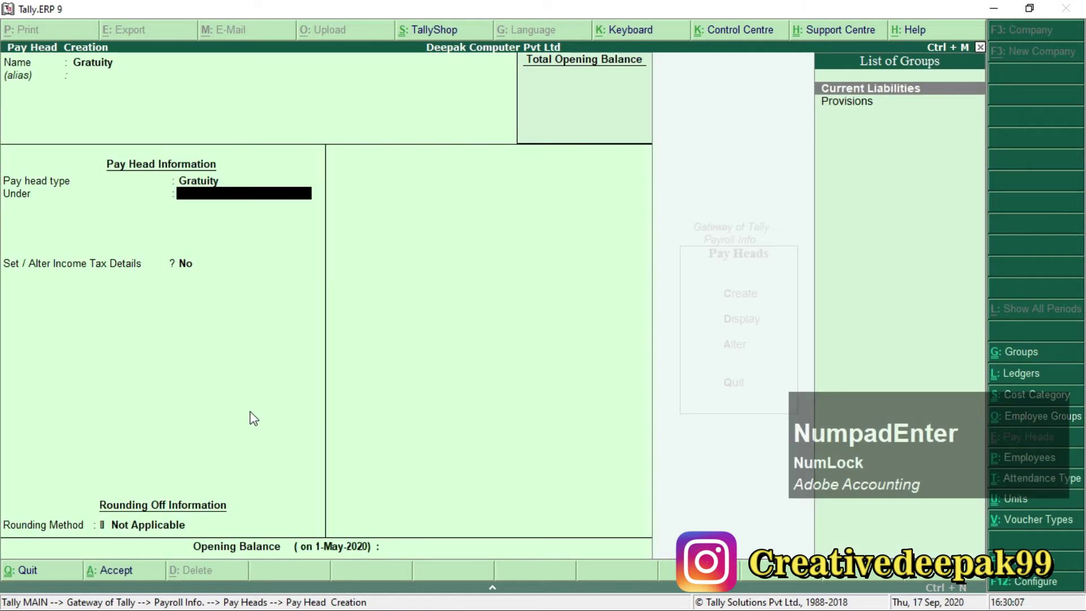
File Gratuity under Provisions with Normal Rounding limit 1, save it, and exit to Gateway.
key(Down)
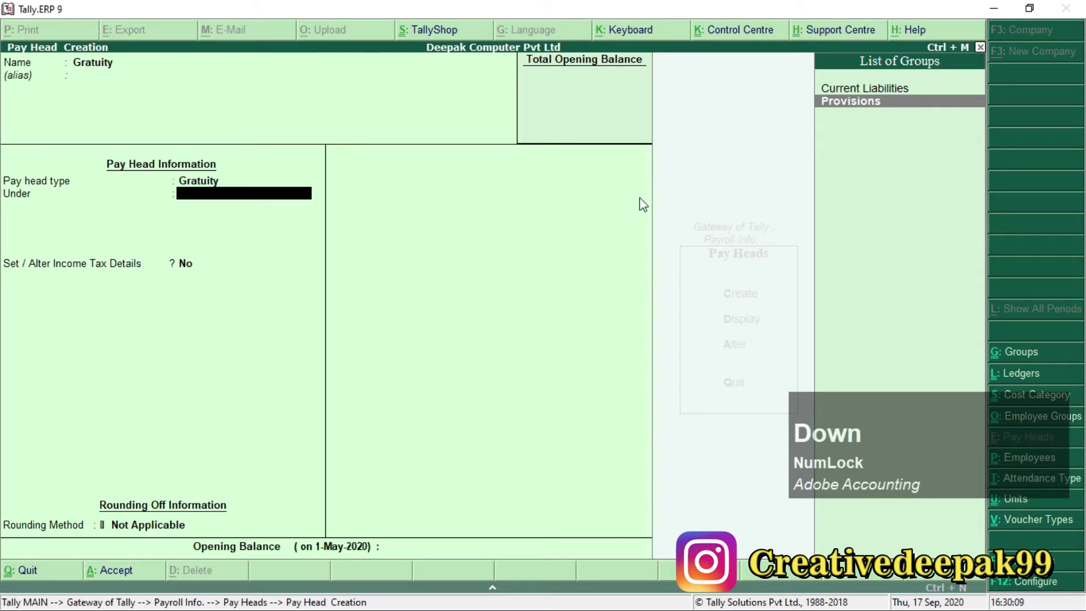
click(889, 111)
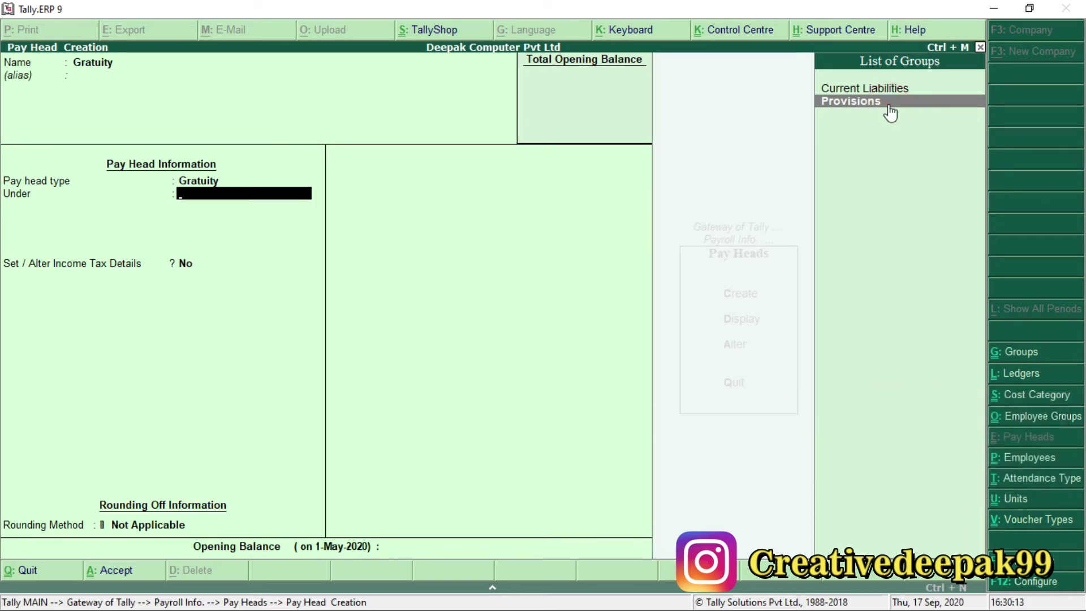
key(Return)
key(Return)
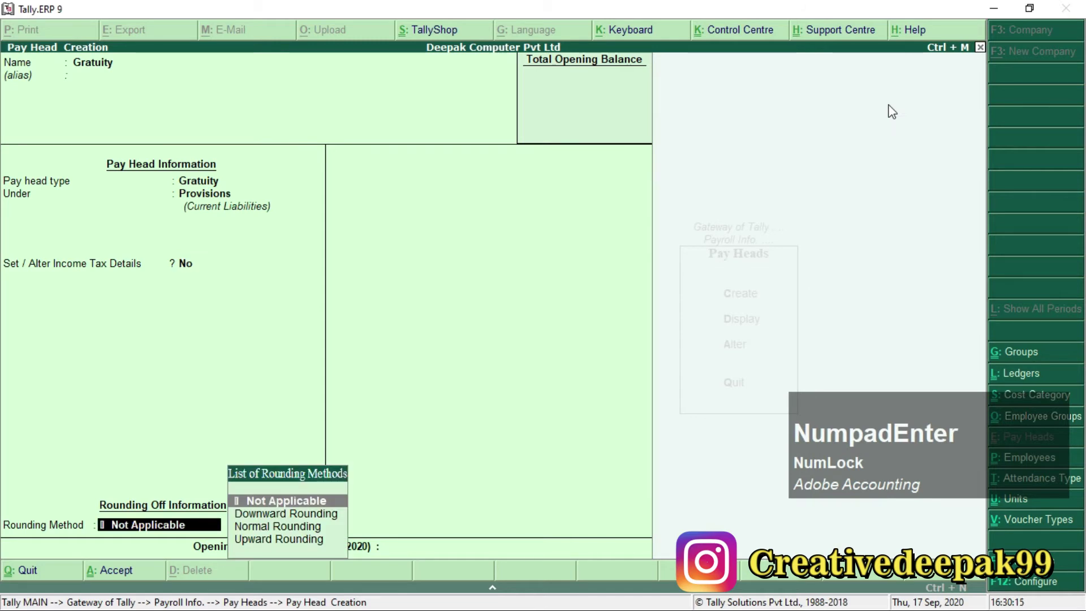
key(Down)
key(Down)
key(Return)
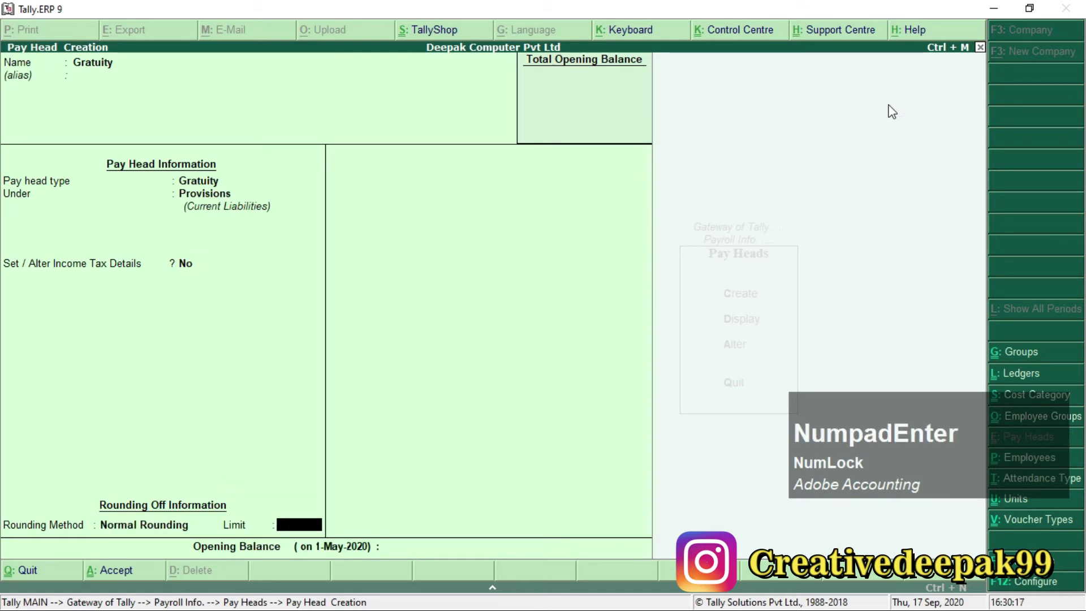
key(Return)
key(Return)
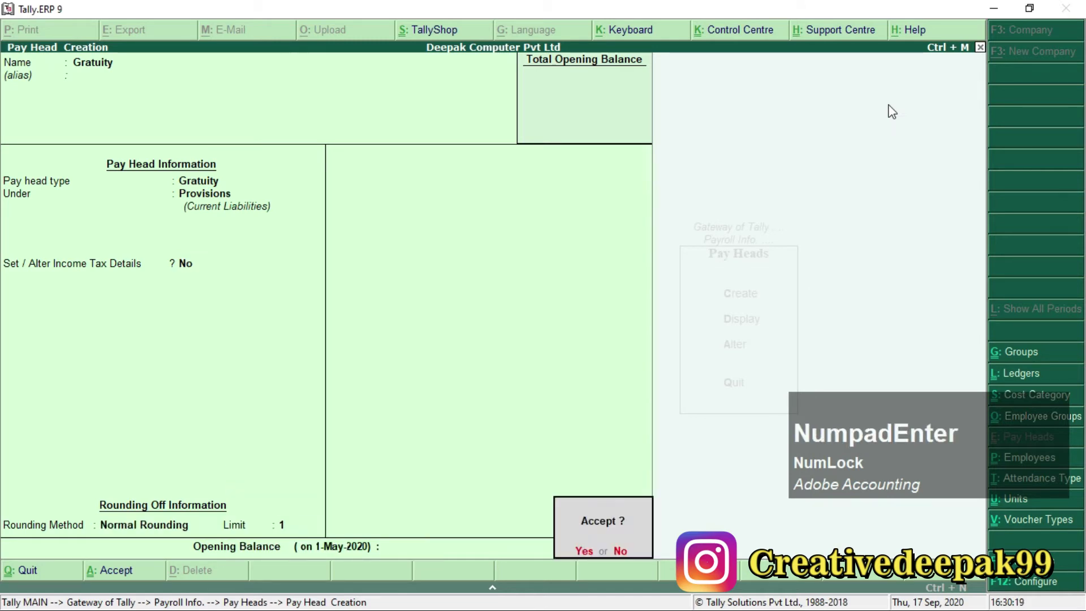
key(Return)
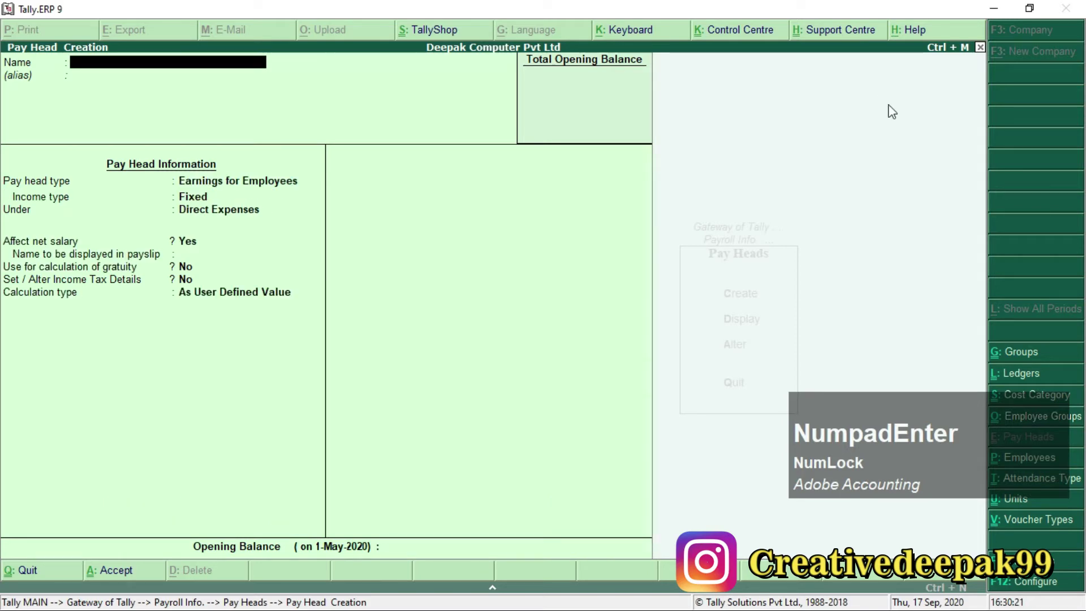
key(Escape)
key(Escape)
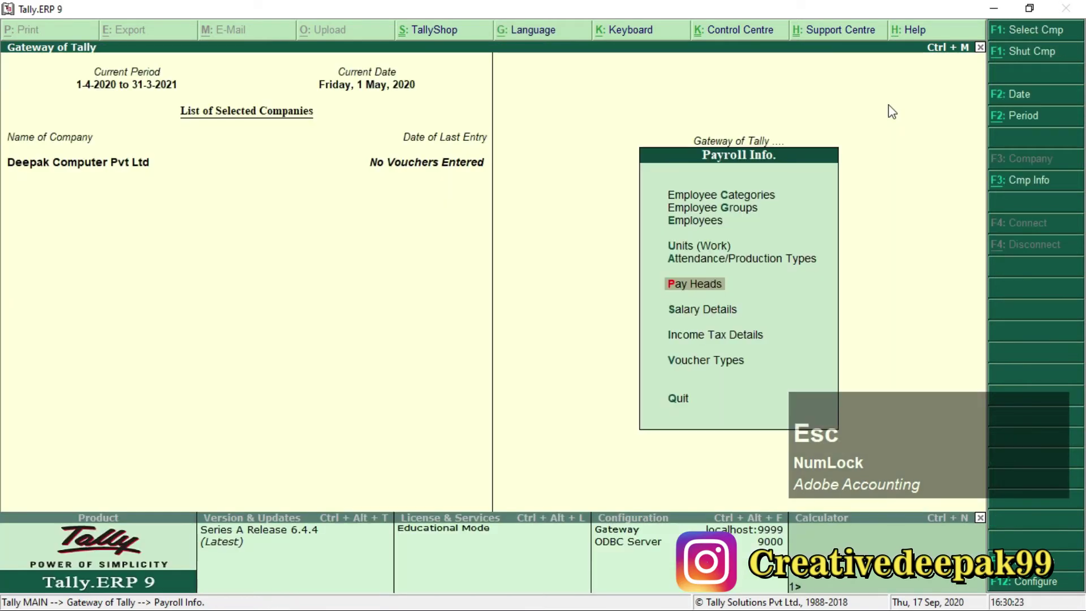
key(Escape)
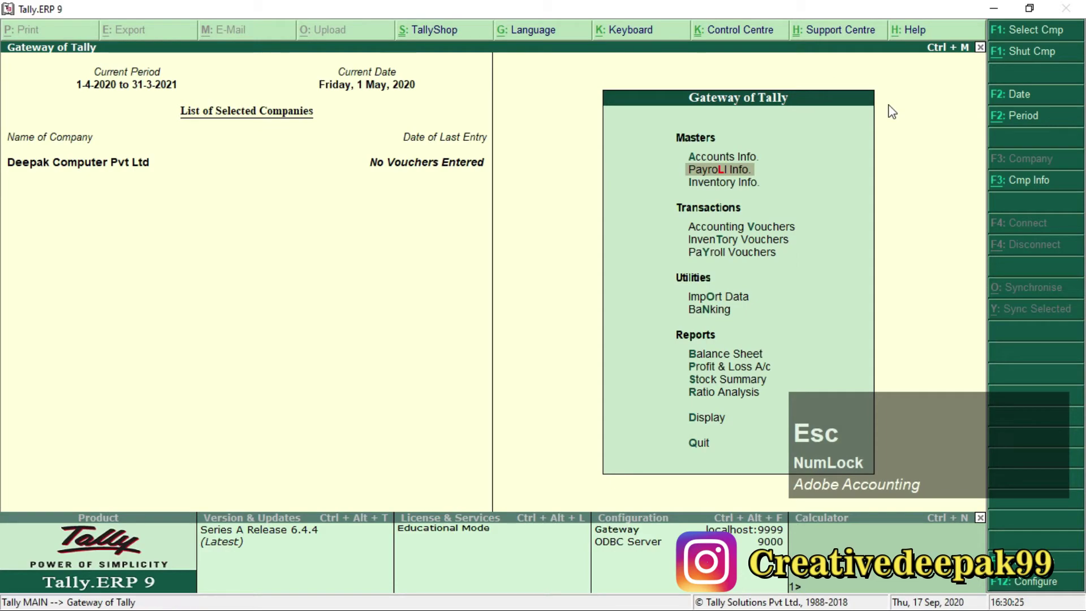
Check the 'Create the Pay Structure' table in Payroll.pdf, then reopen Payroll Info in Tally.
key(alt+Tab)
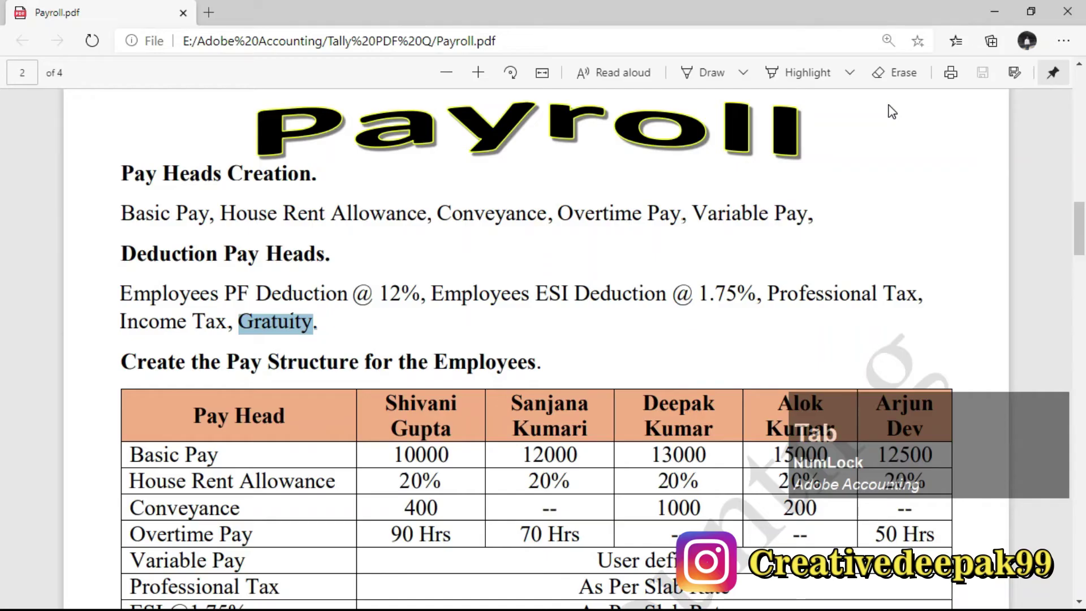
scroll(186, 297, down, 3)
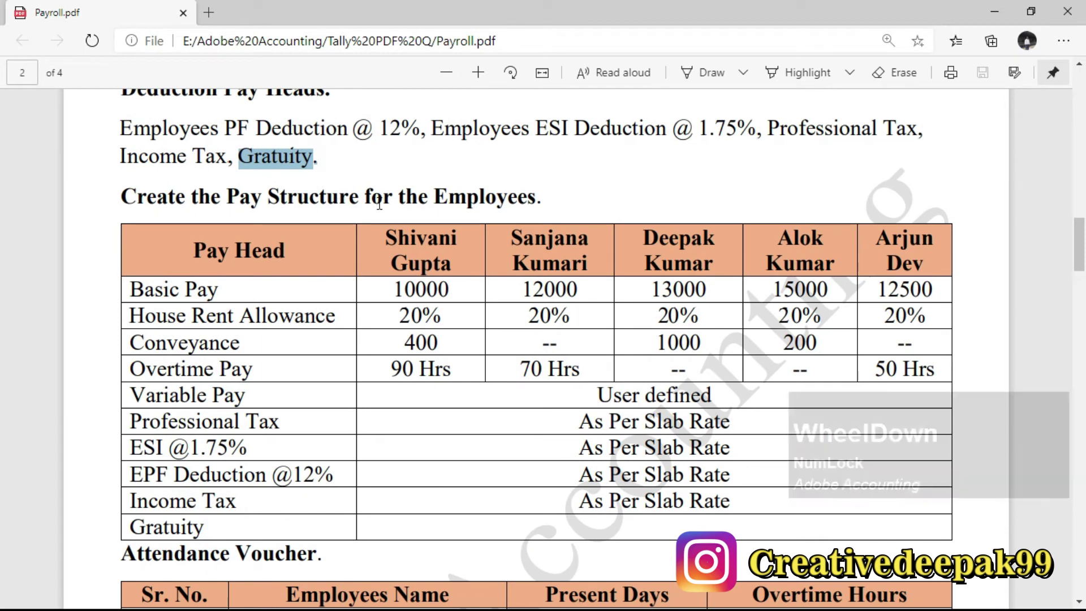
drag(157, 199, 390, 178)
drag(122, 196, 537, 206)
click(537, 205)
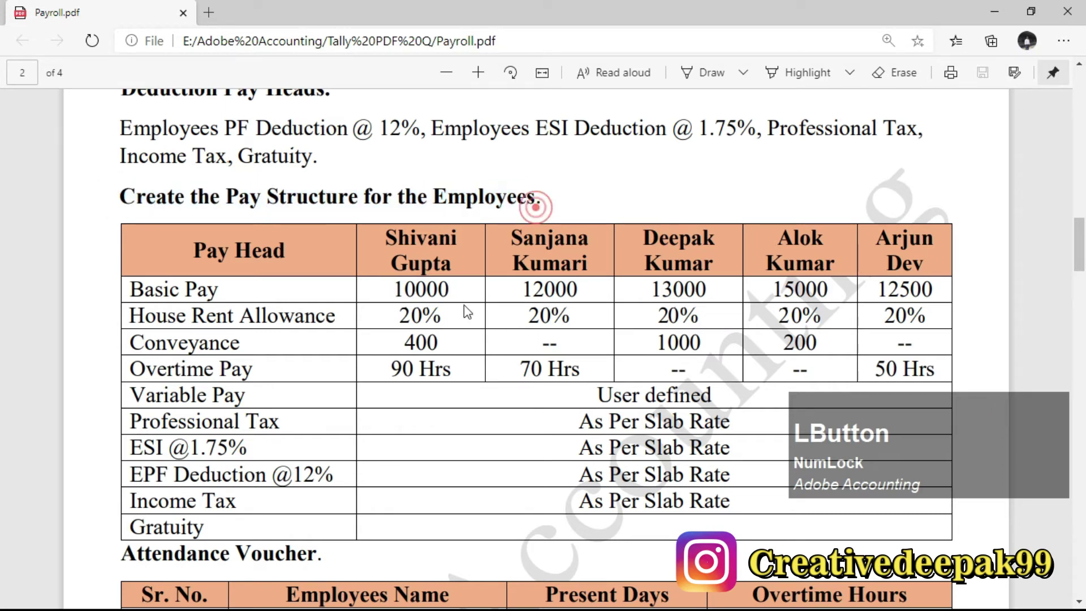
scroll(184, 238, down, 1)
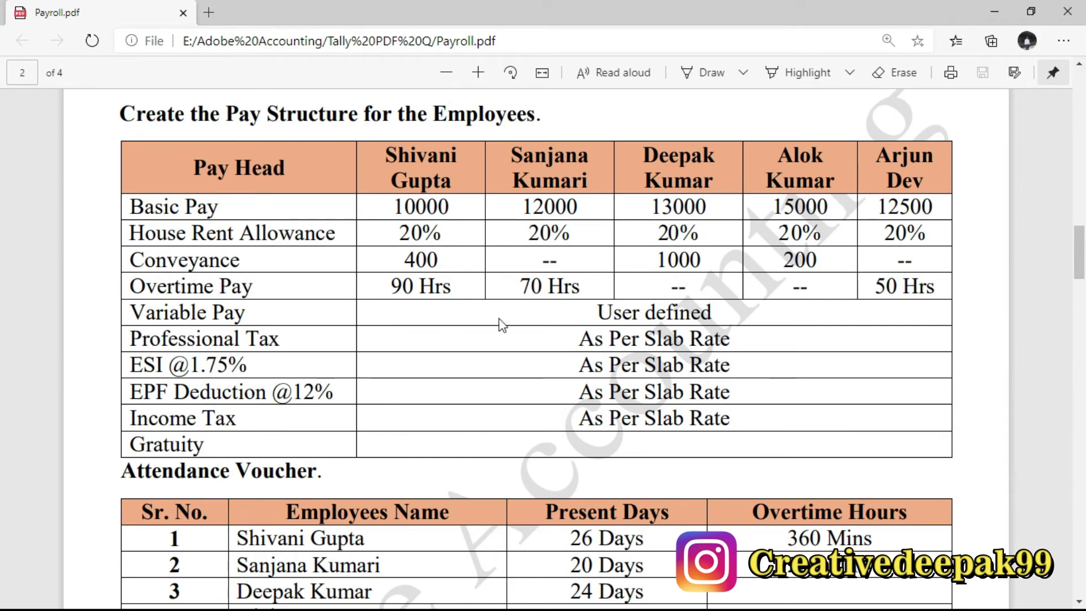
scroll(411, 287, up, 1)
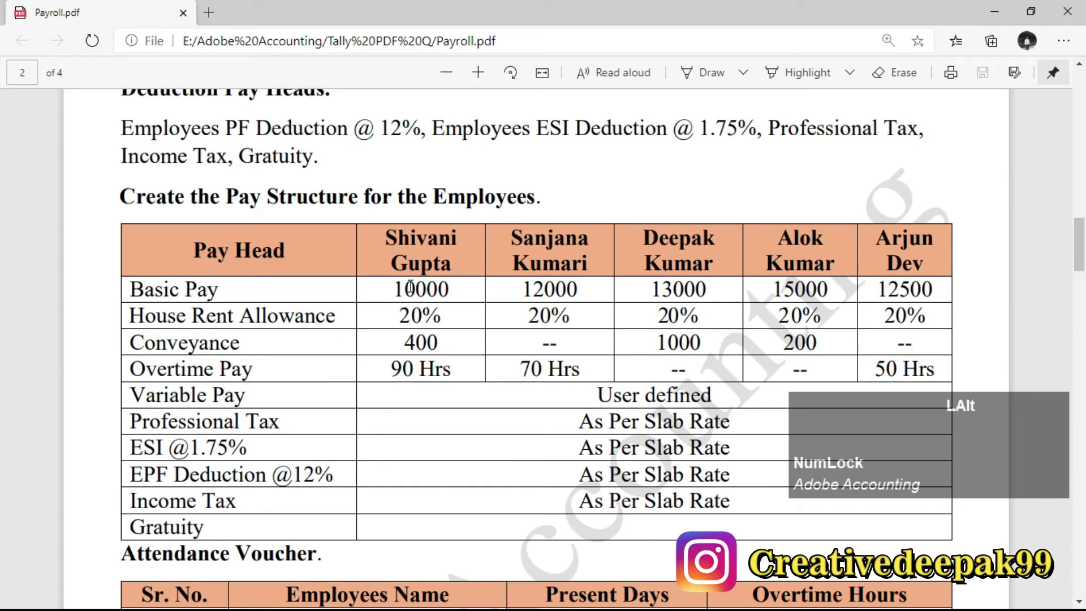
key(alt+Tab)
key(Up)
key(Down)
key(Return)
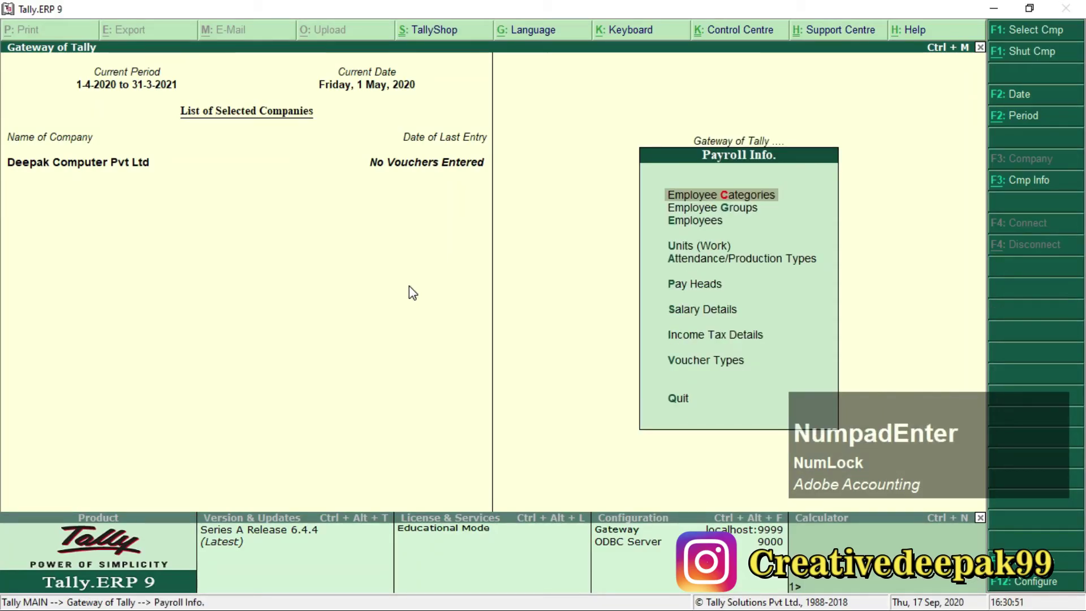
Bring up the Salary Details options, then return to the Payroll.pdf pay structure table.
key(Down)
key(Down)
key(Down)
key(Down)
key(Down)
key(Down)
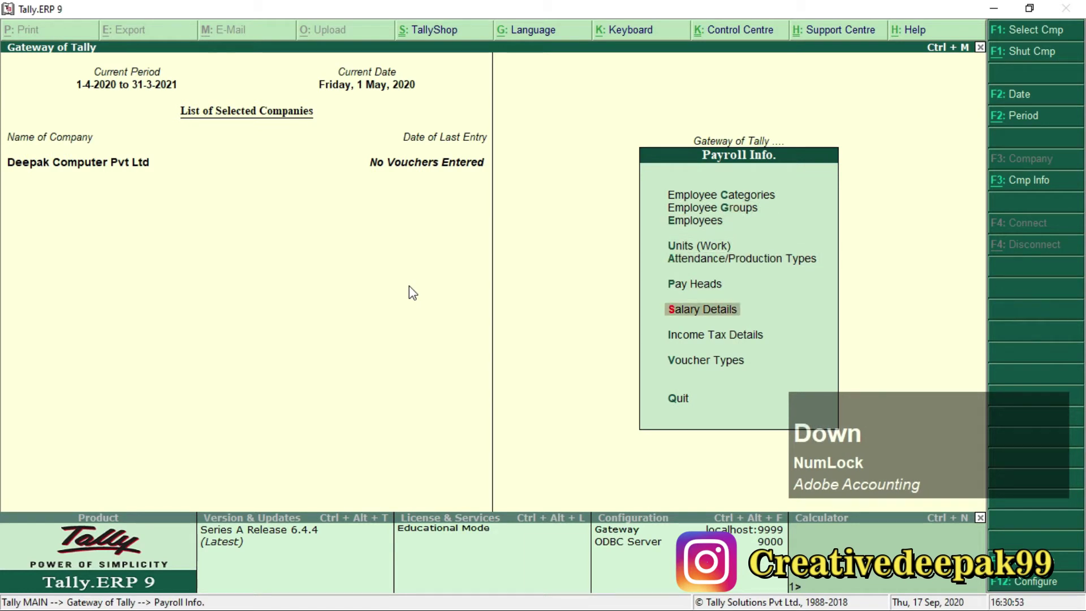
key(Return)
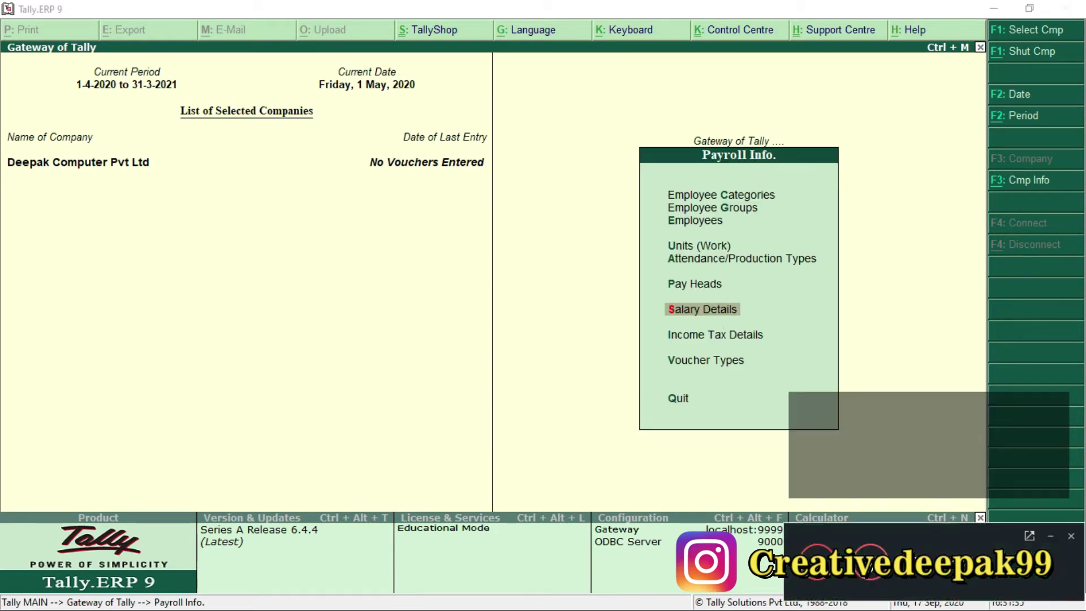
click(247, 290)
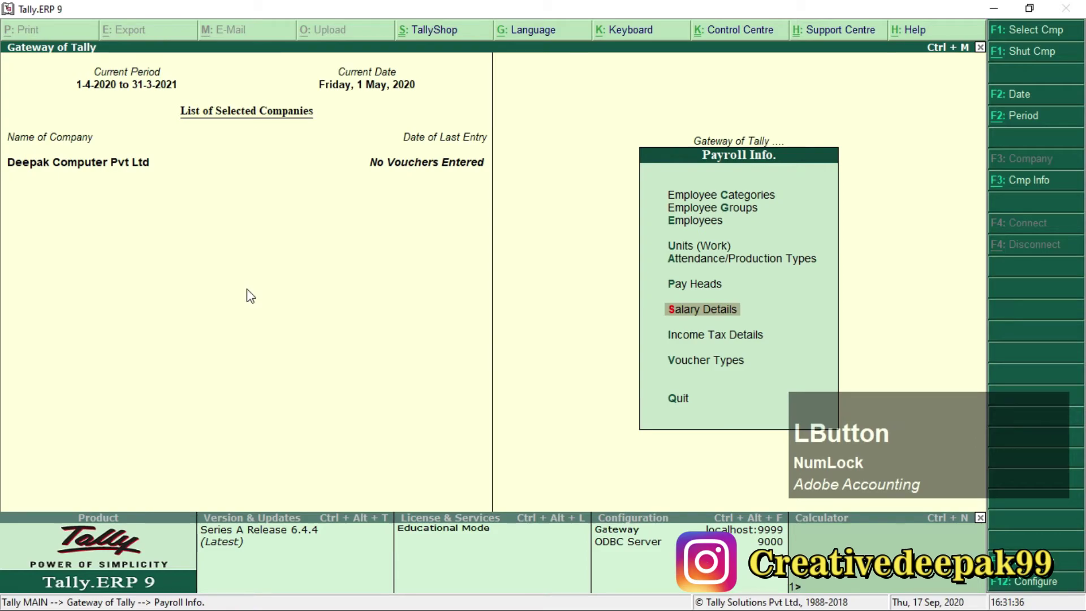
key(alt+Tab)
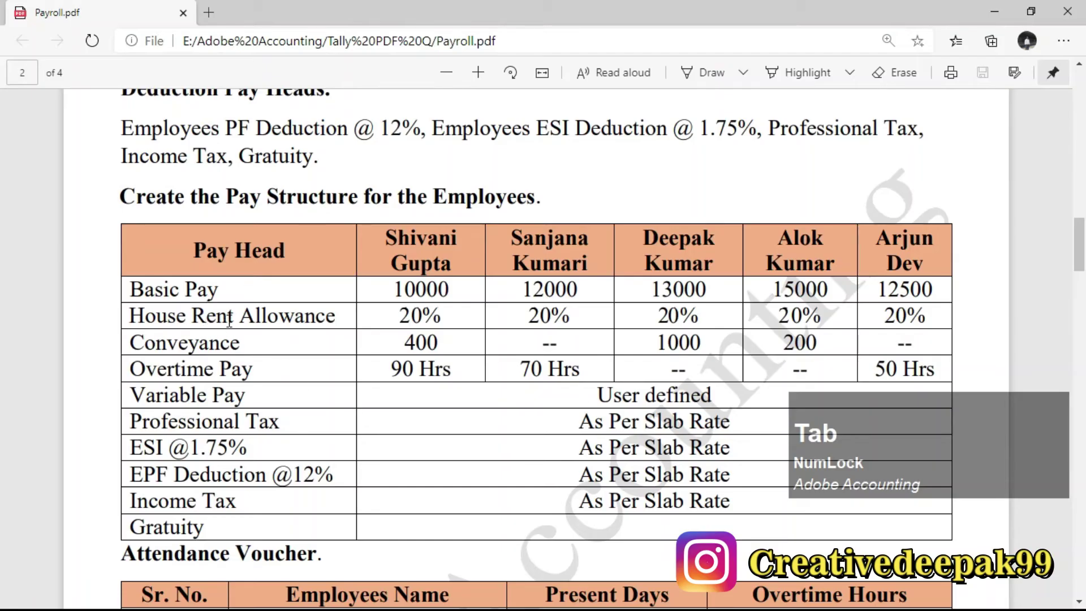
Review the Attendance Voucher table in Payroll.pdf, then return to Tally's Payroll Info menu.
scroll(454, 277, down, 3)
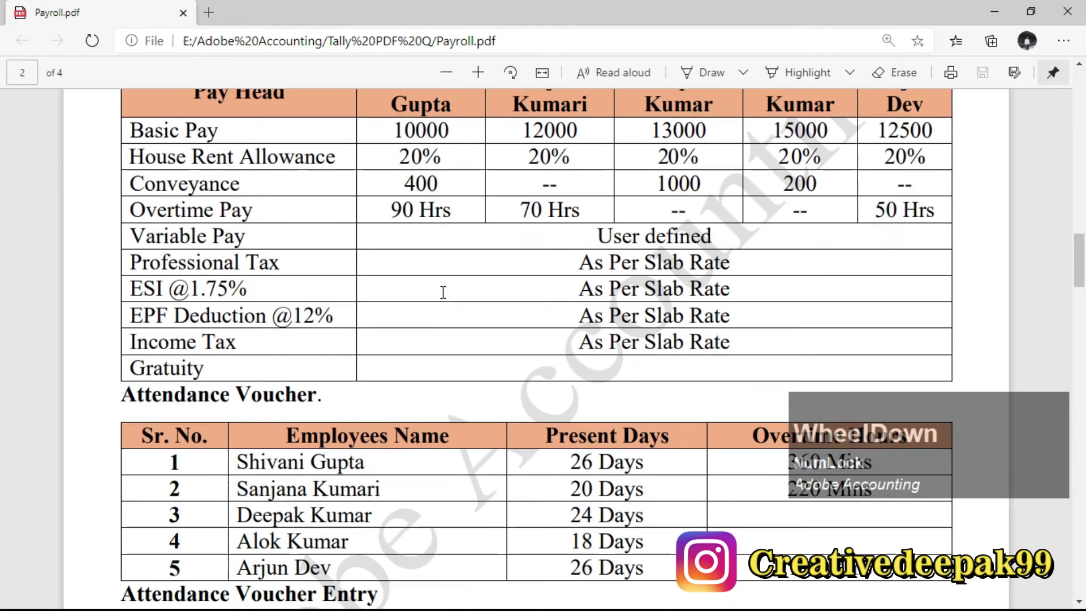
scroll(247, 412, down, 2)
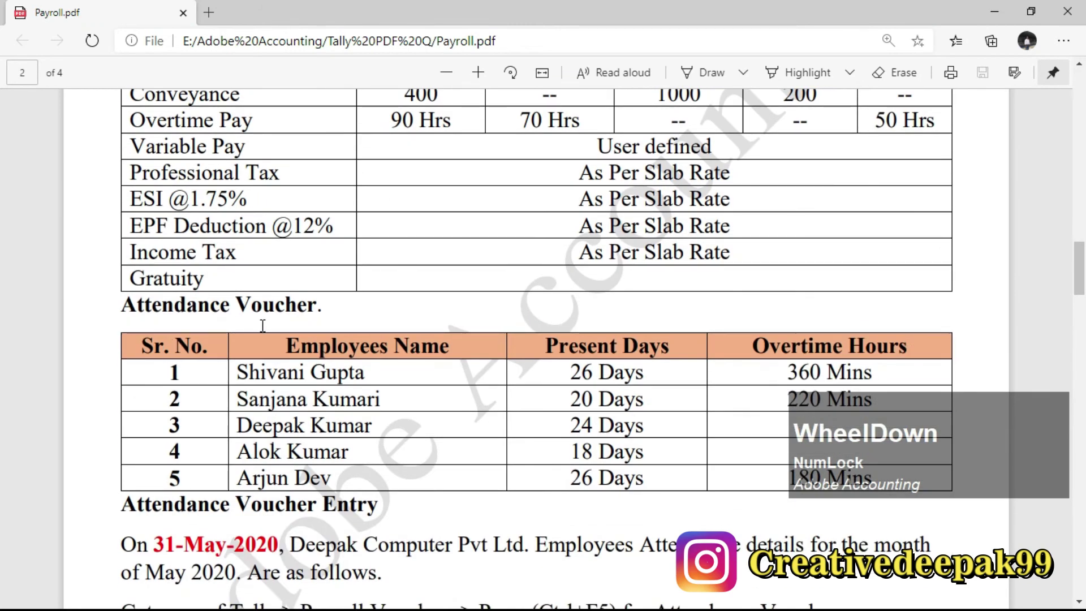
scroll(342, 325, up, 2)
scroll(431, 250, up, 2)
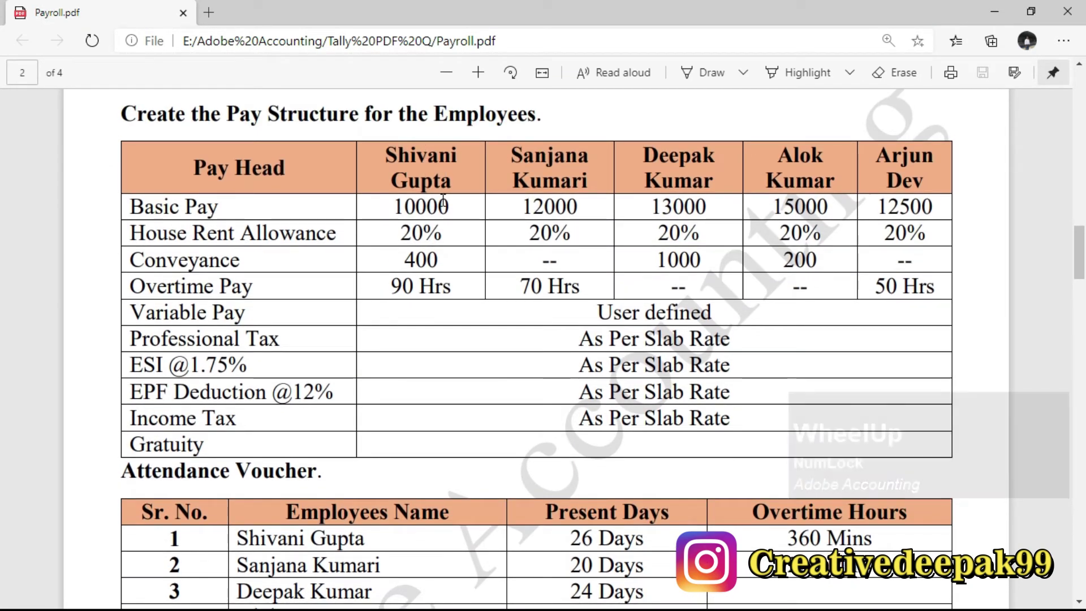
key(alt+Tab)
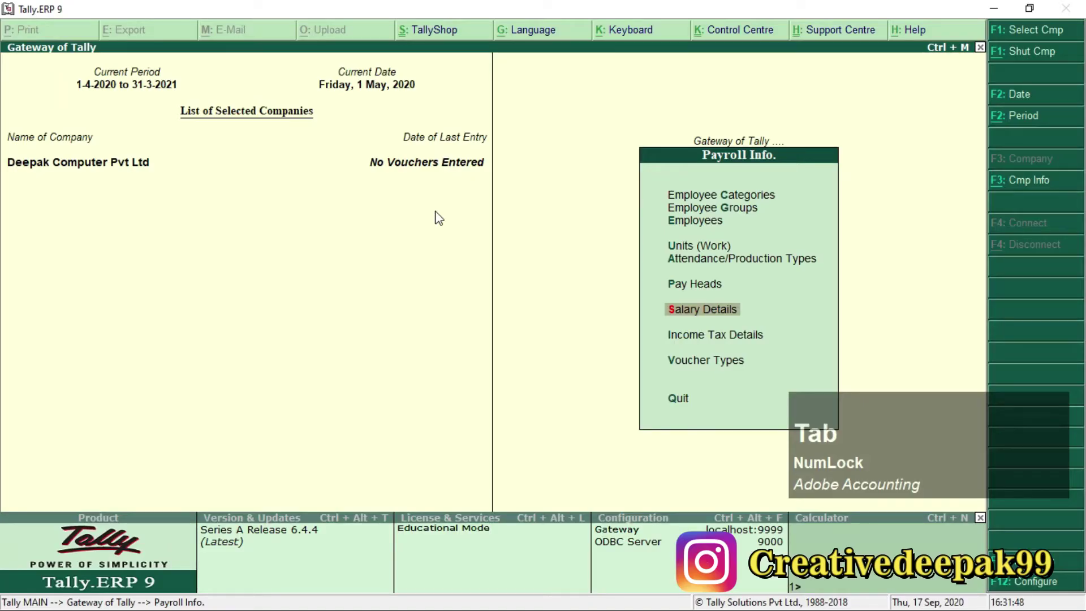
Define salary details for the Councilor group's employee, effective from 1-Apr-2020.
key(KP_Enter)
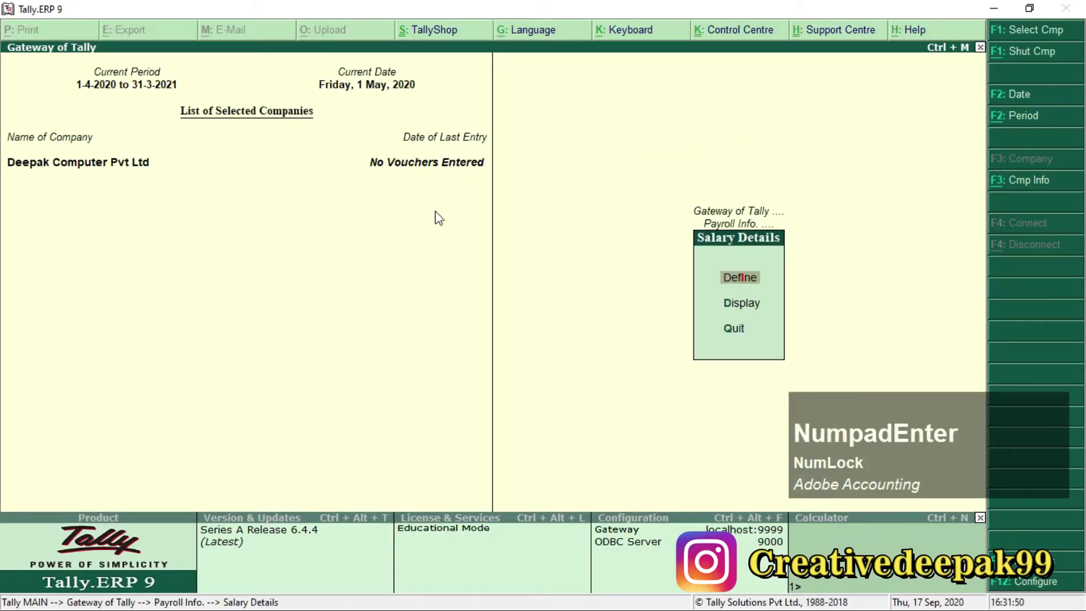
key(KP_Enter)
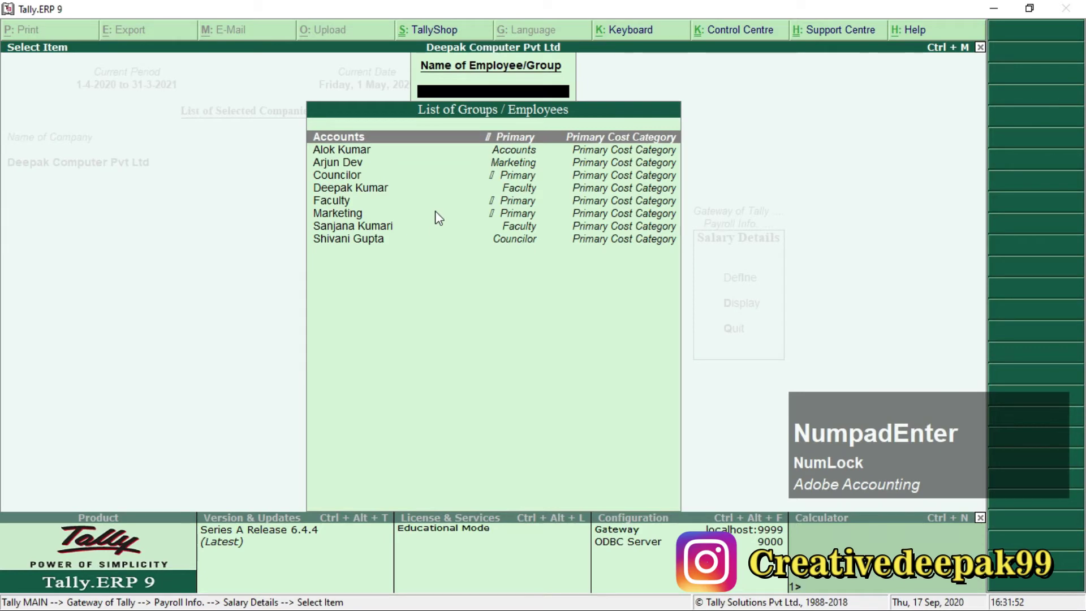
key(Down)
key(Down)
key(Down)
key(Down)
key(Down)
key(Down)
key(Down)
key(Down)
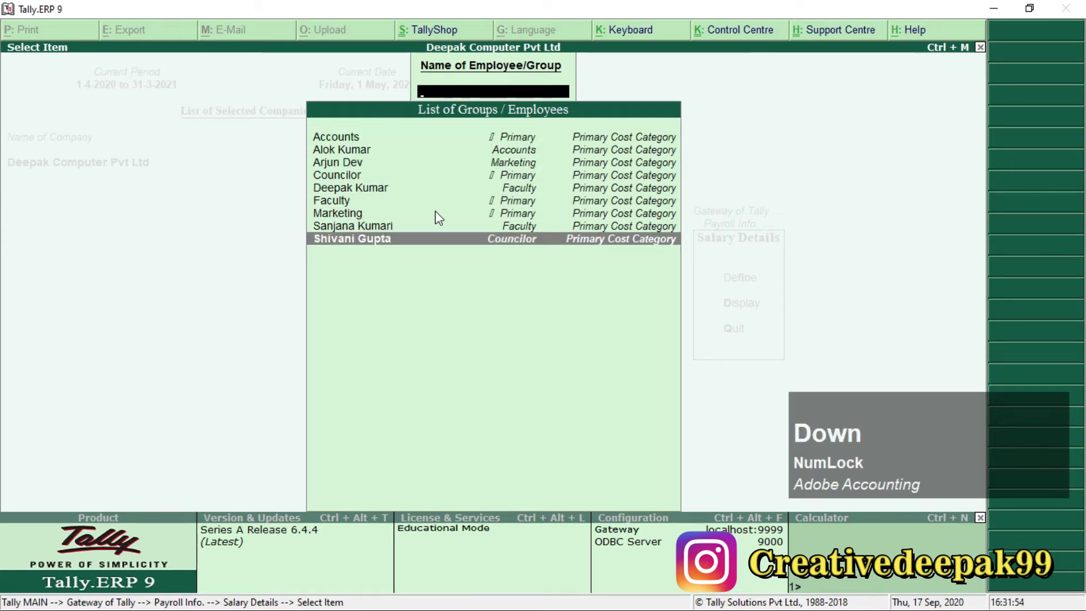
key(KP_Enter)
text(1-4)
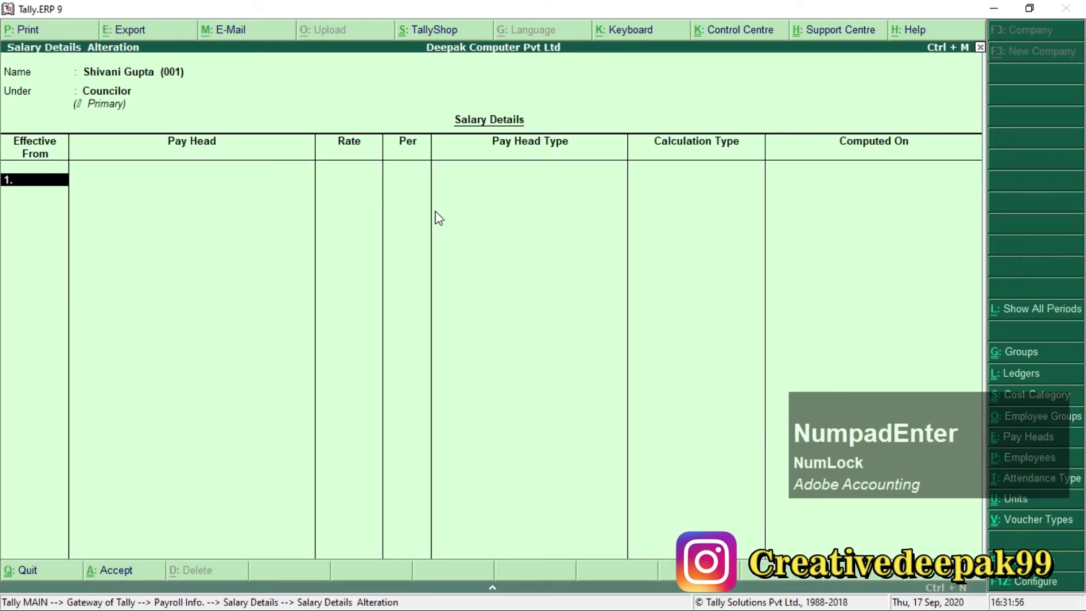
key(KP_Enter)
Move to Basic Pay and bring up the Salary Details Configuration settings.
key(Down)
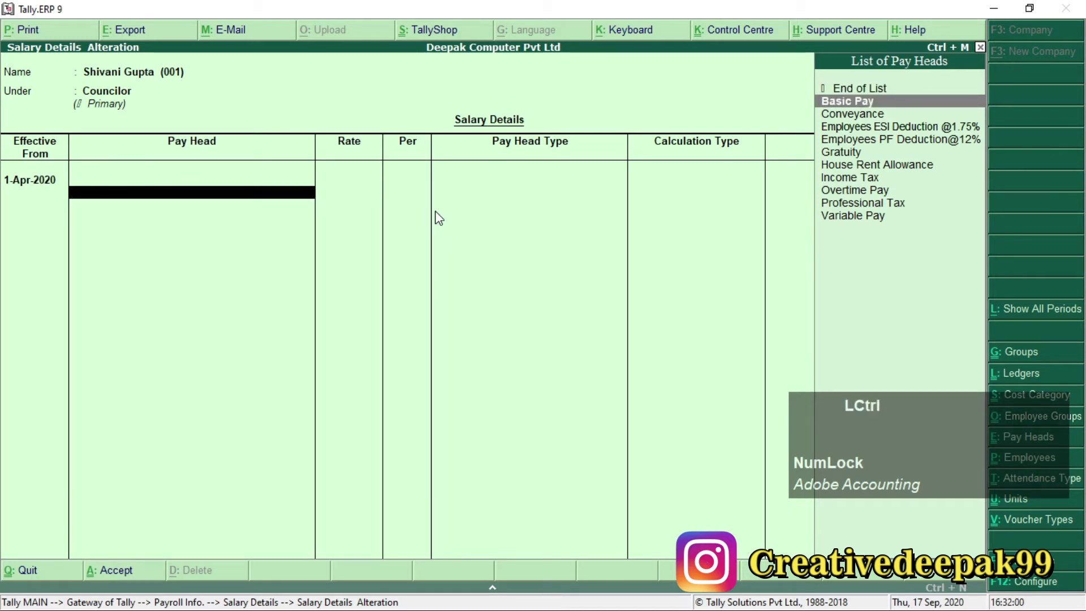
key(ctrl+2)
drag(801, 81, 997, 238)
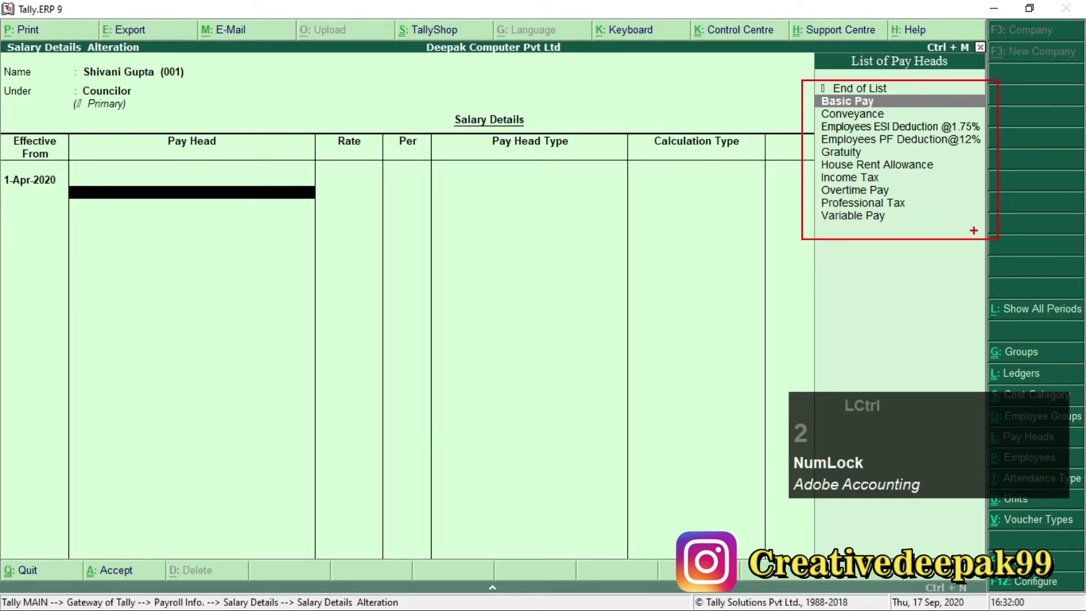
key(ctrl+2)
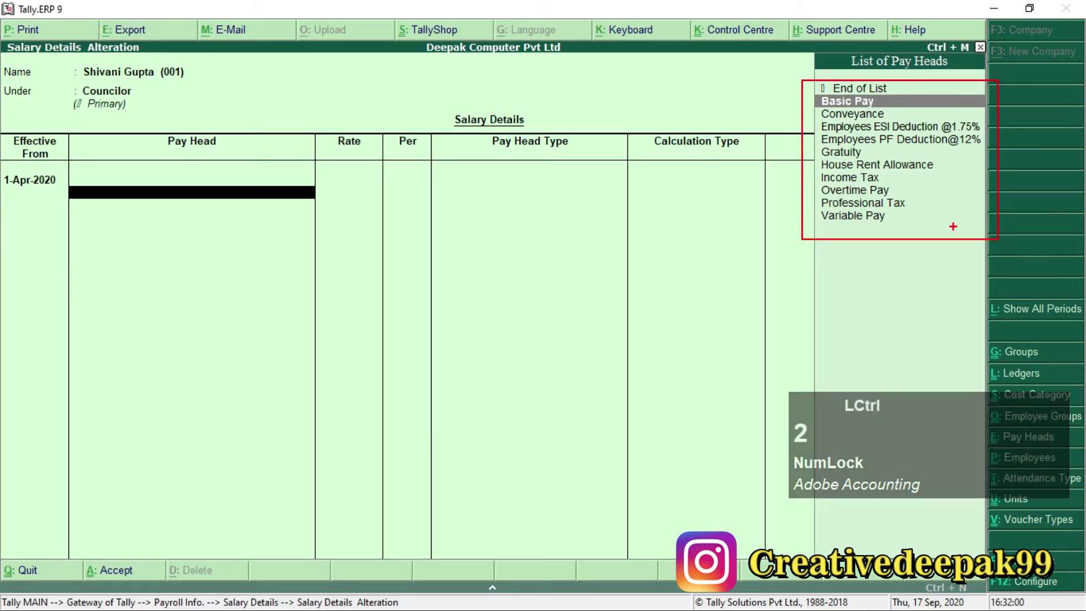
key(Escape)
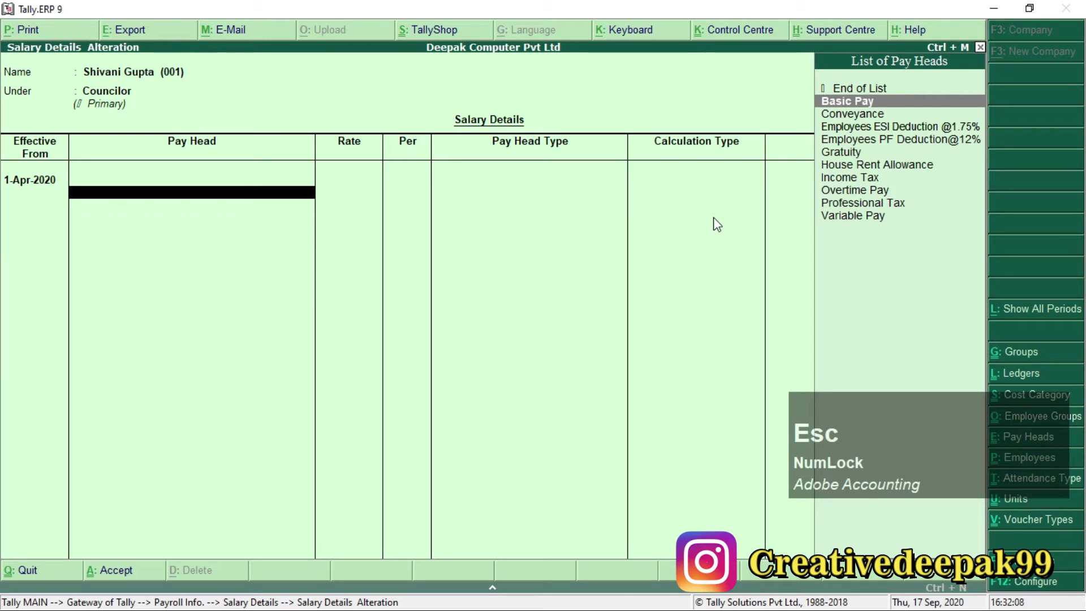
key(F12)
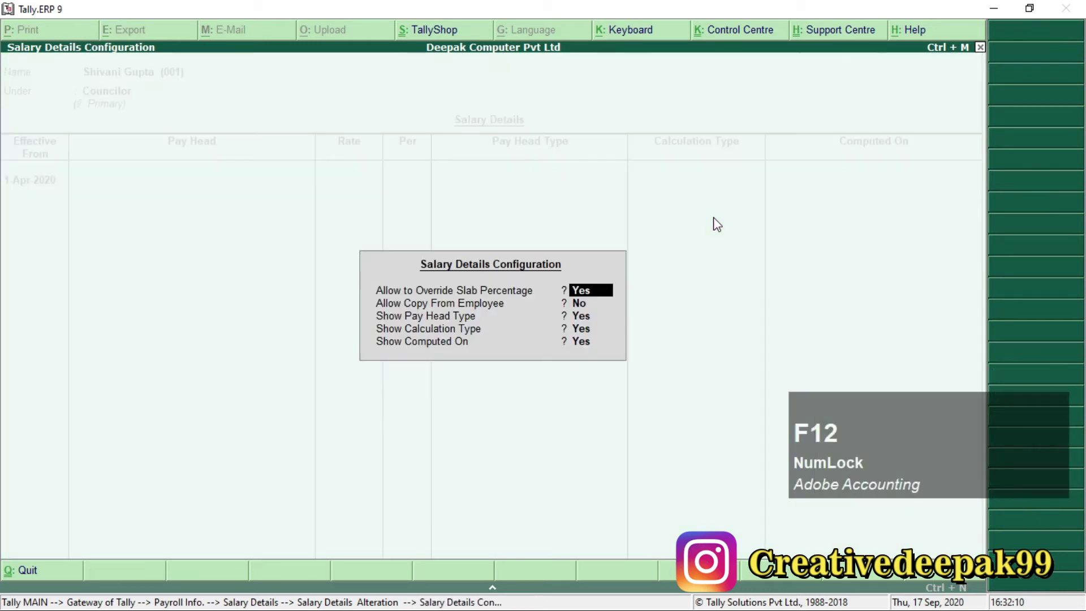
key(ctrl+2)
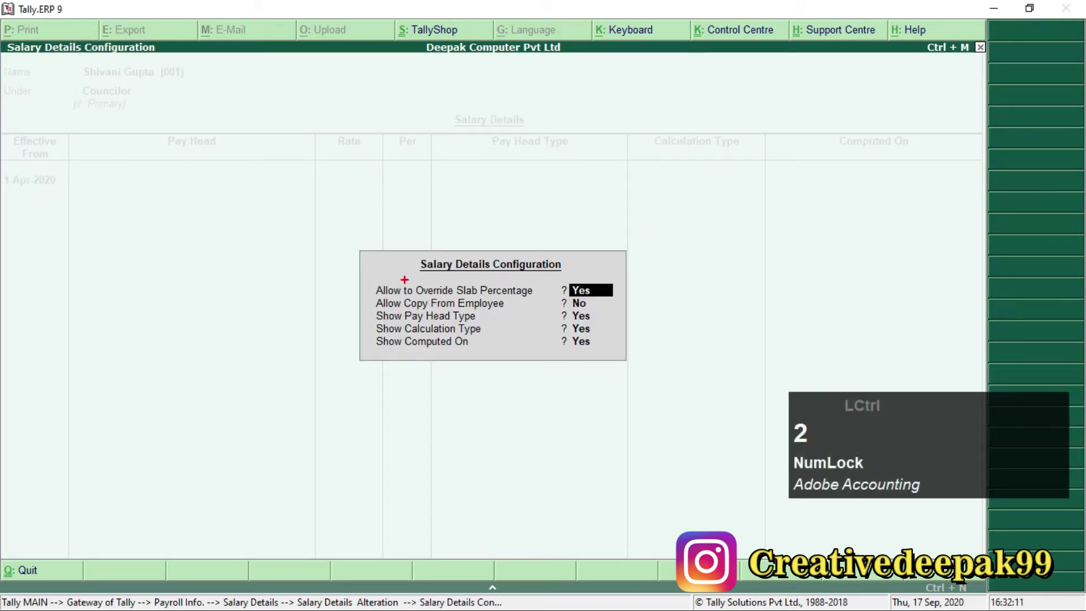
mouse_move(367, 278)
mouse_down()
mouse_move(453, 299)
mouse_move(615, 301)
mouse_up()
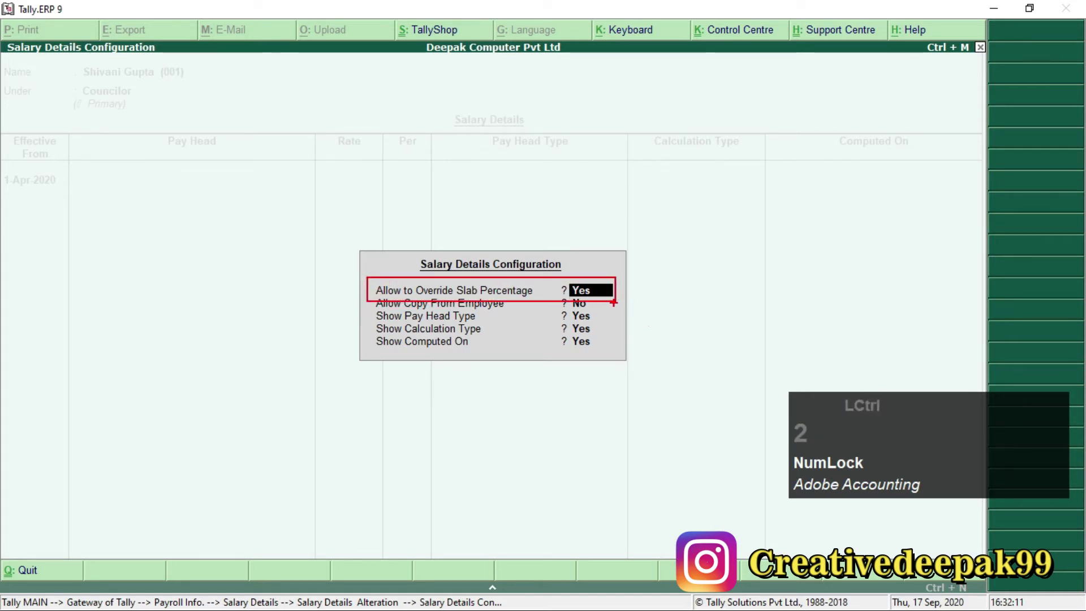
key(ctrl+2)
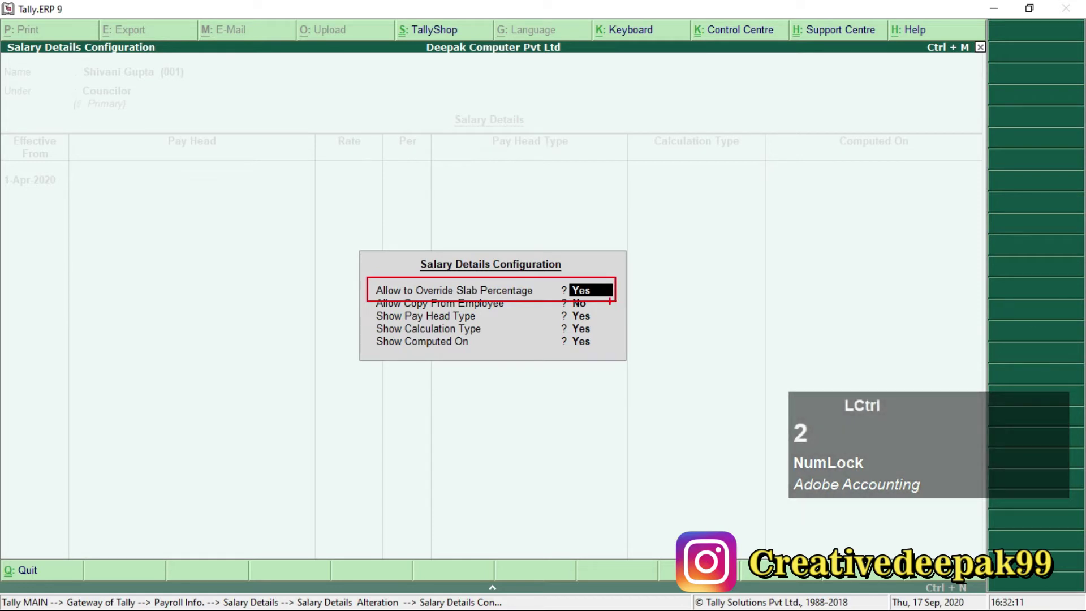
key(Escape)
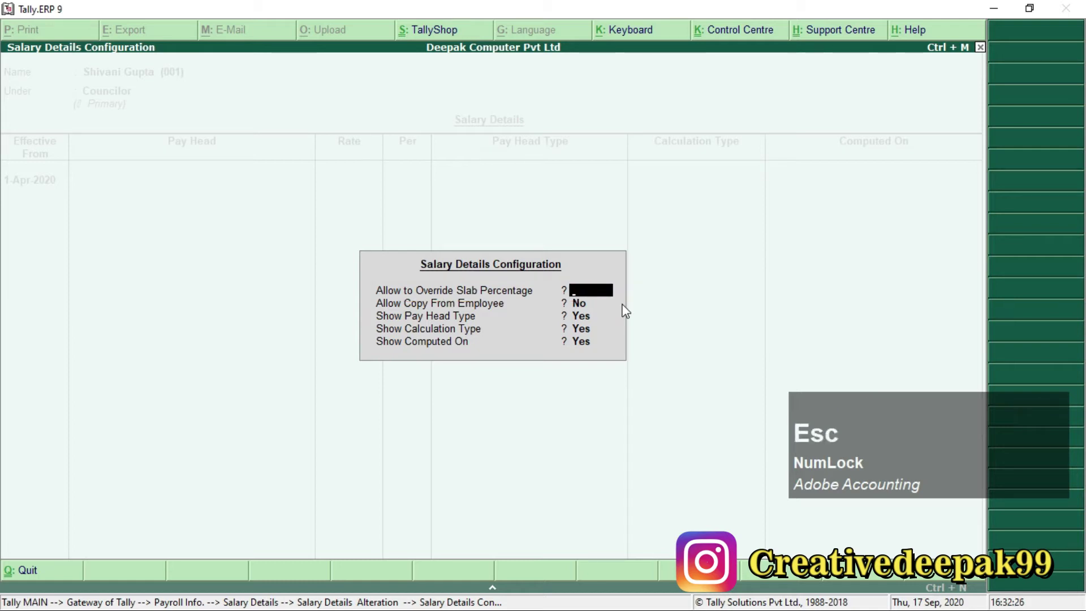
Close the configuration and add Basic Pay at 10,000 per month, checked against the PDF.
key(Escape)
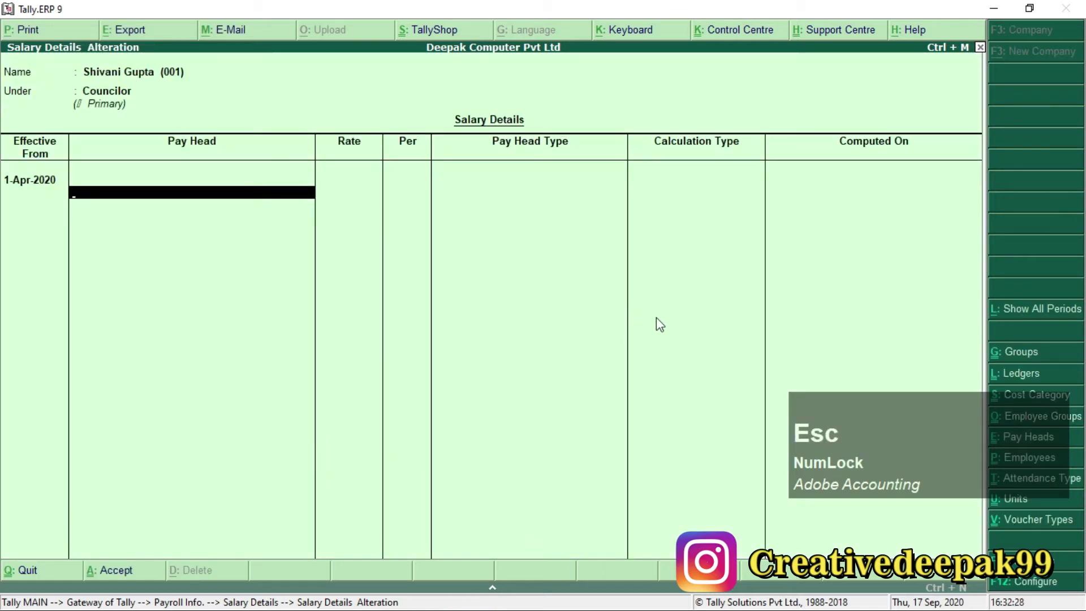
text(B)
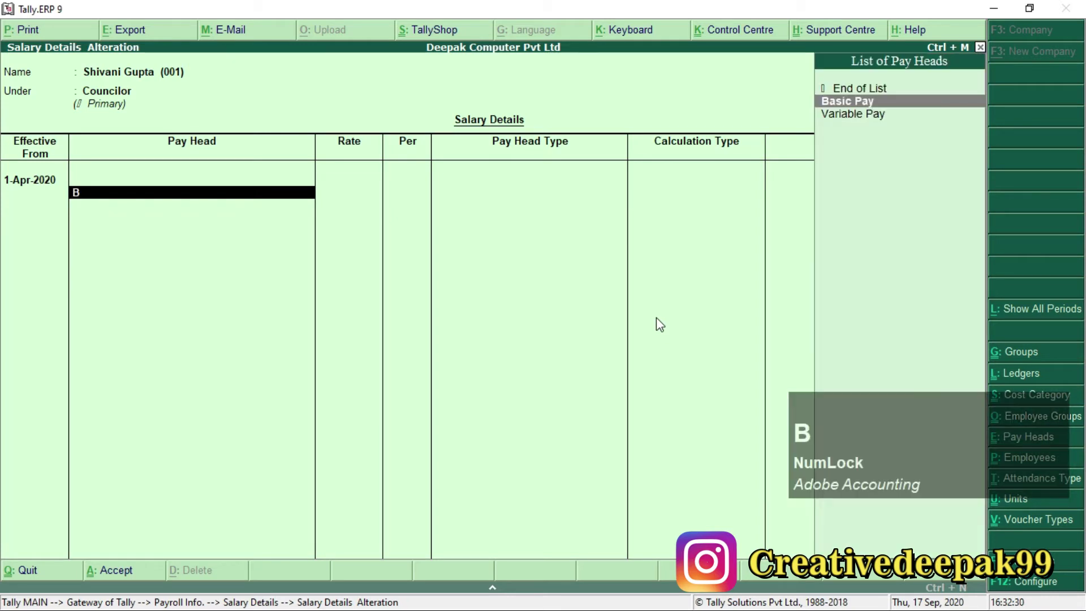
key(Return)
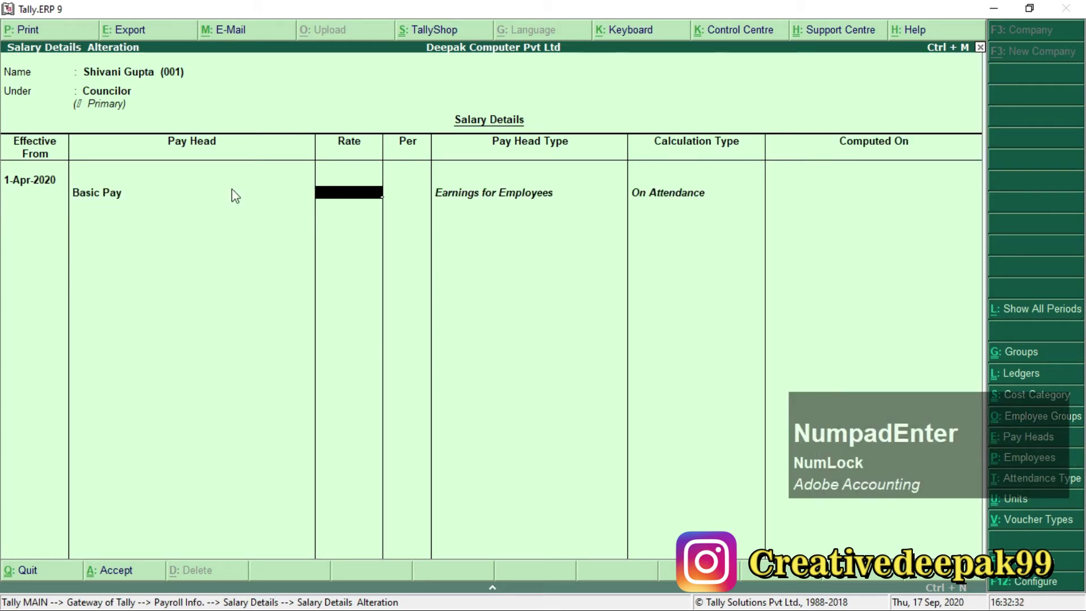
key(alt+Tab)
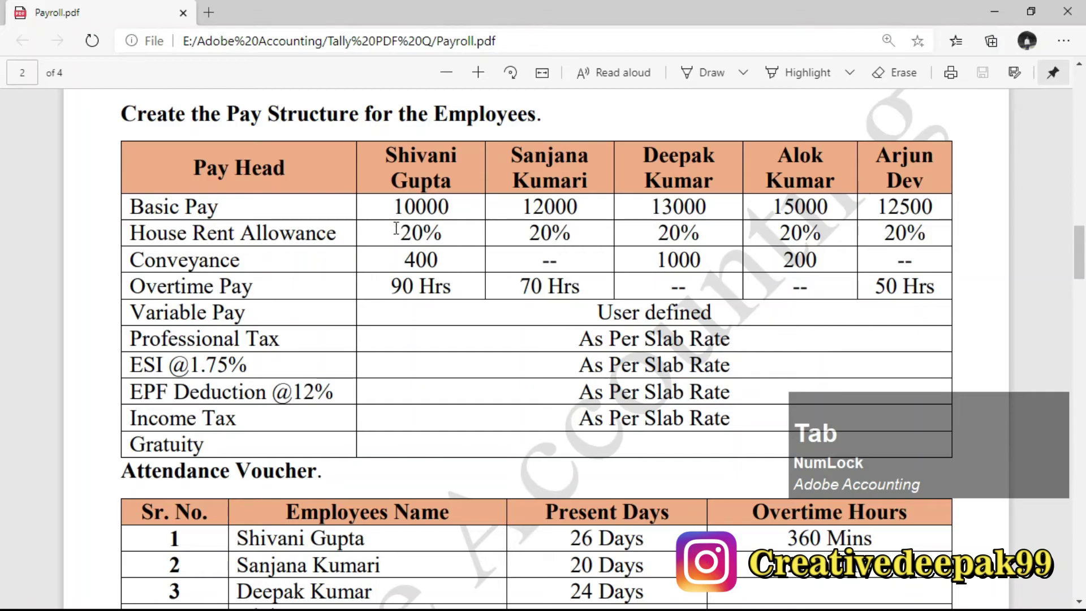
drag(394, 206, 450, 207)
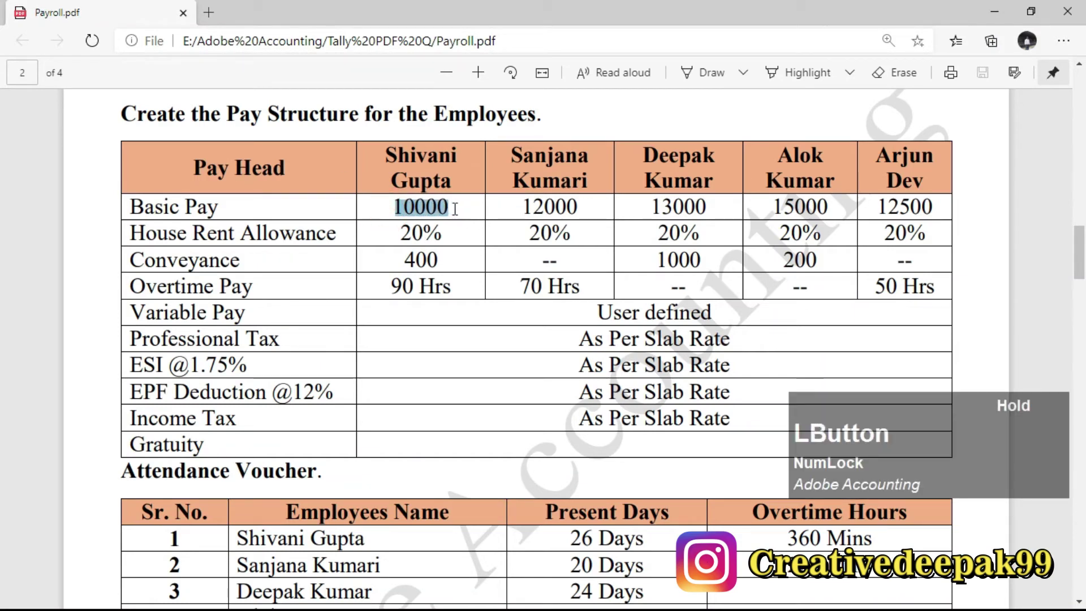
drag(135, 205, 256, 205)
drag(393, 207, 464, 206)
key(alt+Tab)
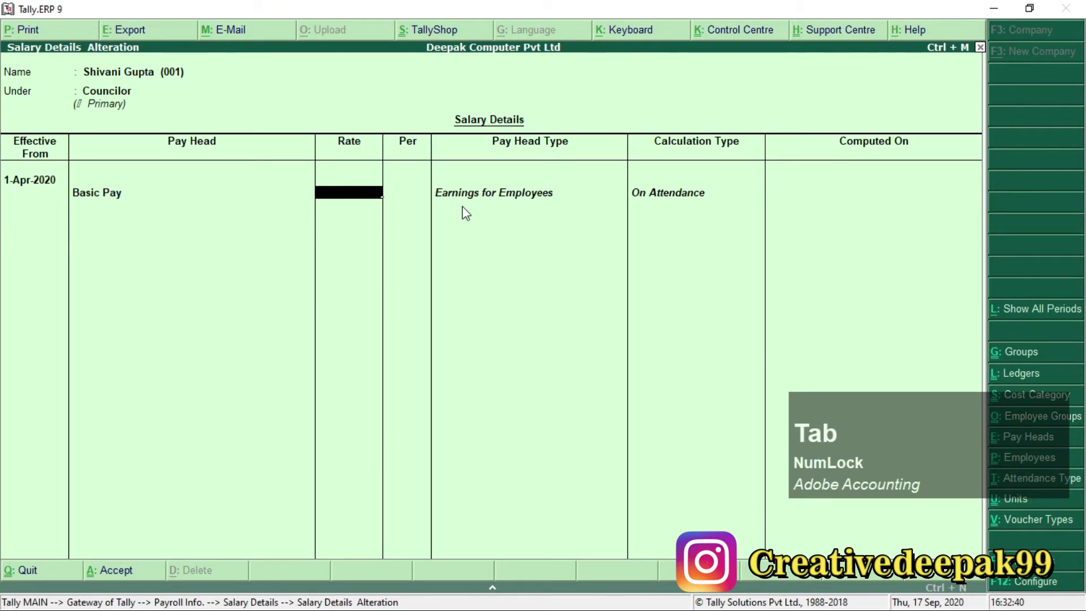
text(1)
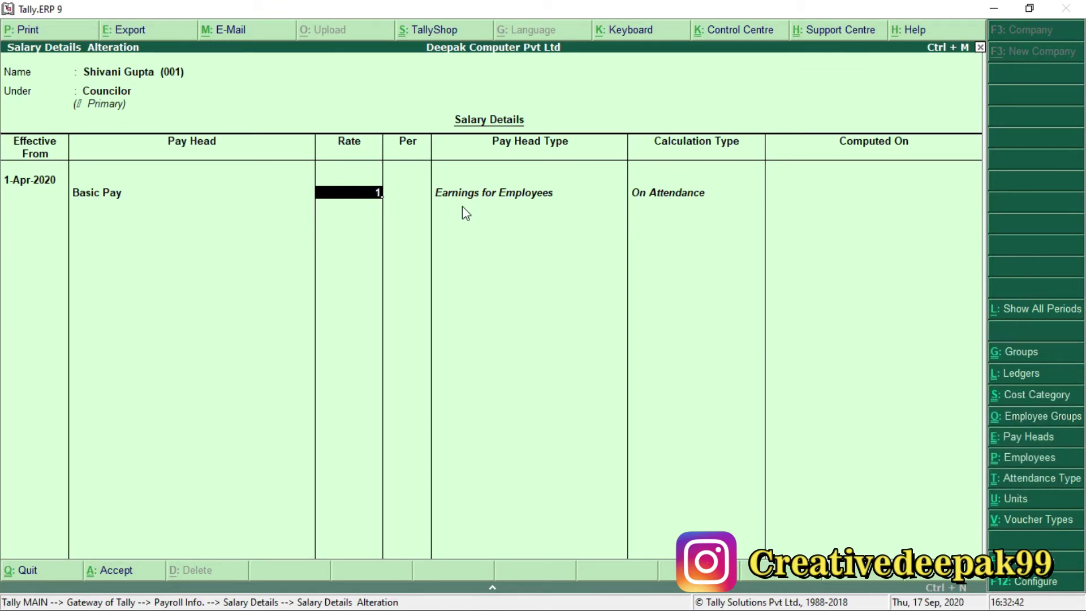
text(0000)
key(F1)
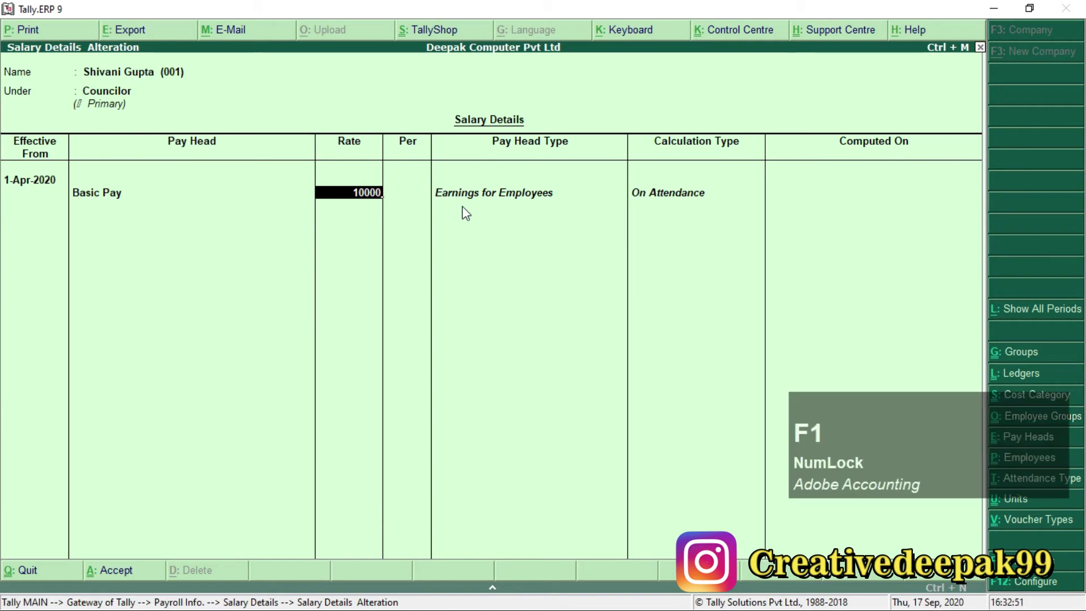
key(Return)
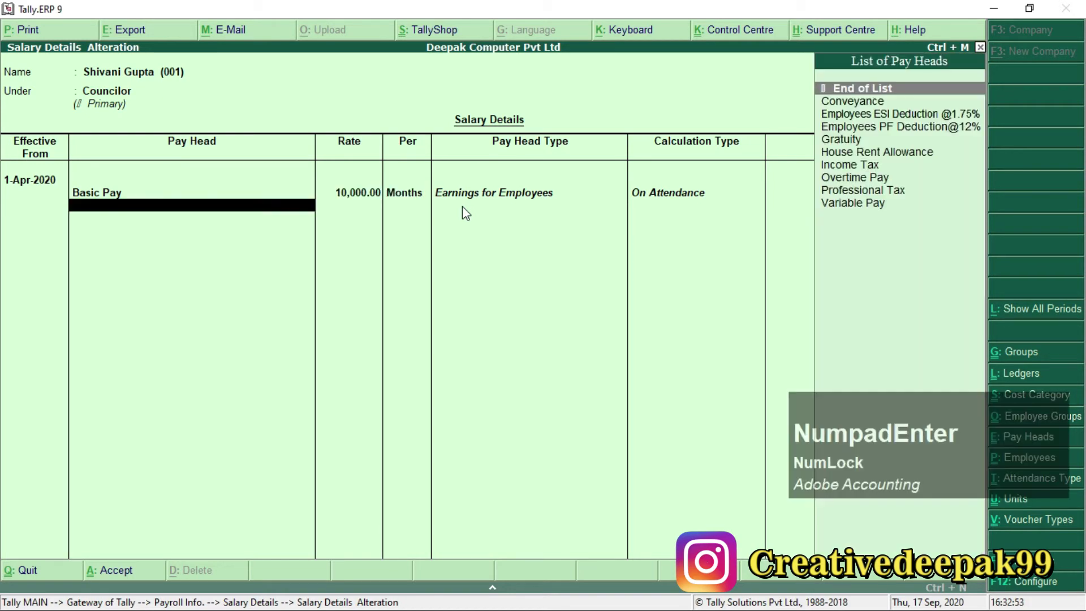
Add House Rent Allowance at 20%.
text(H)
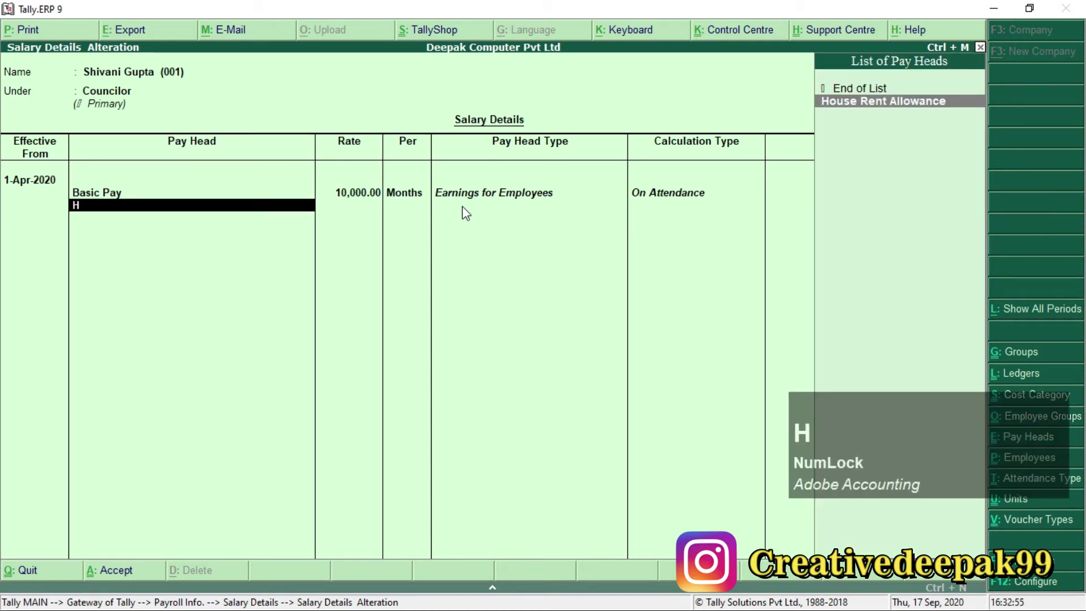
key(Return)
text(20)
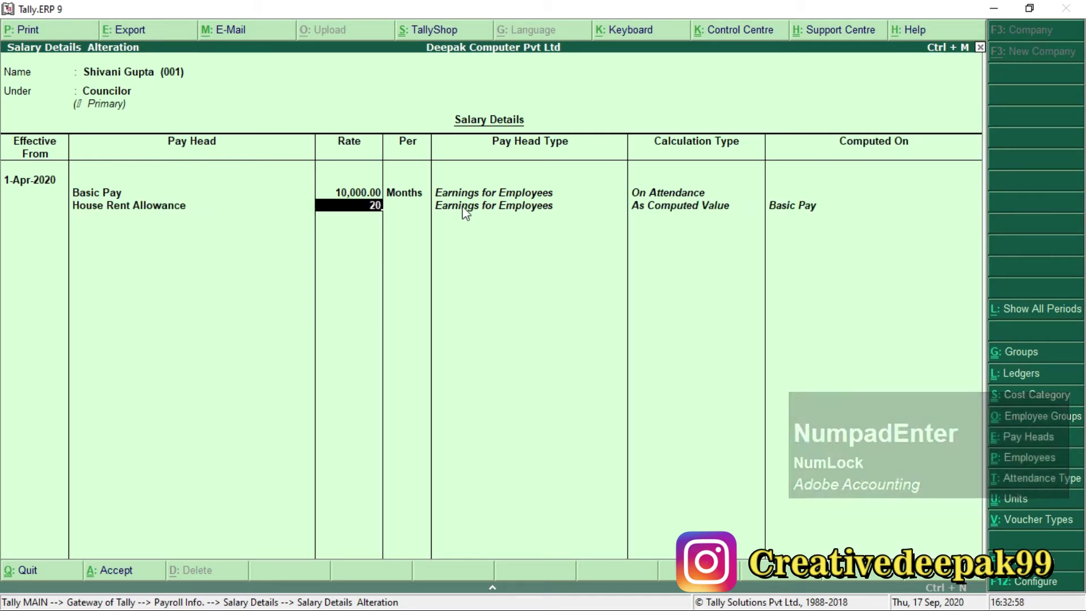
key(alt+Tab)
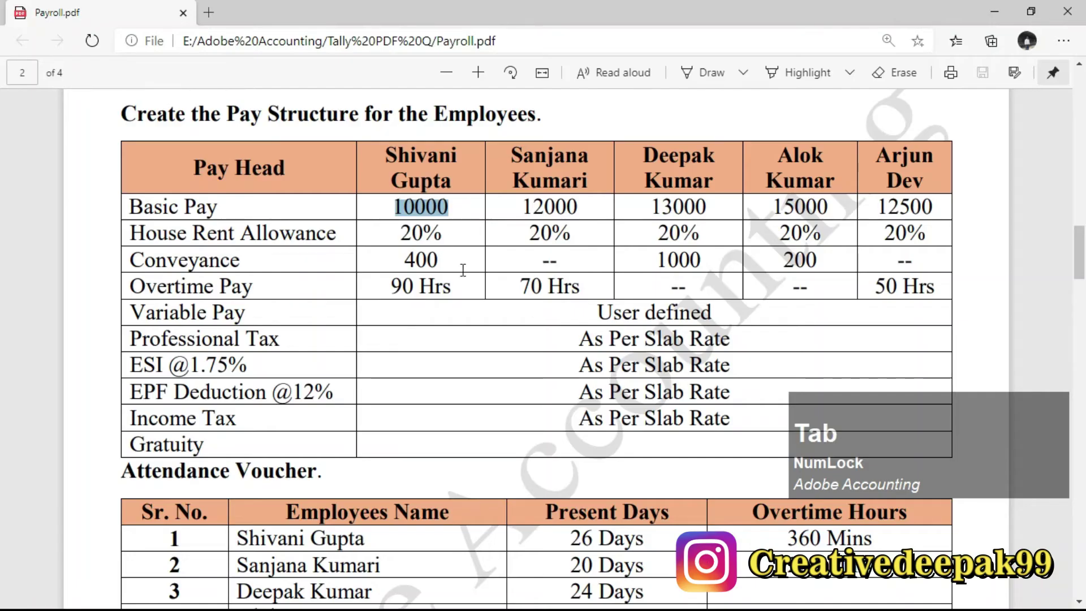
drag(378, 227, 438, 232)
key(alt+Tab)
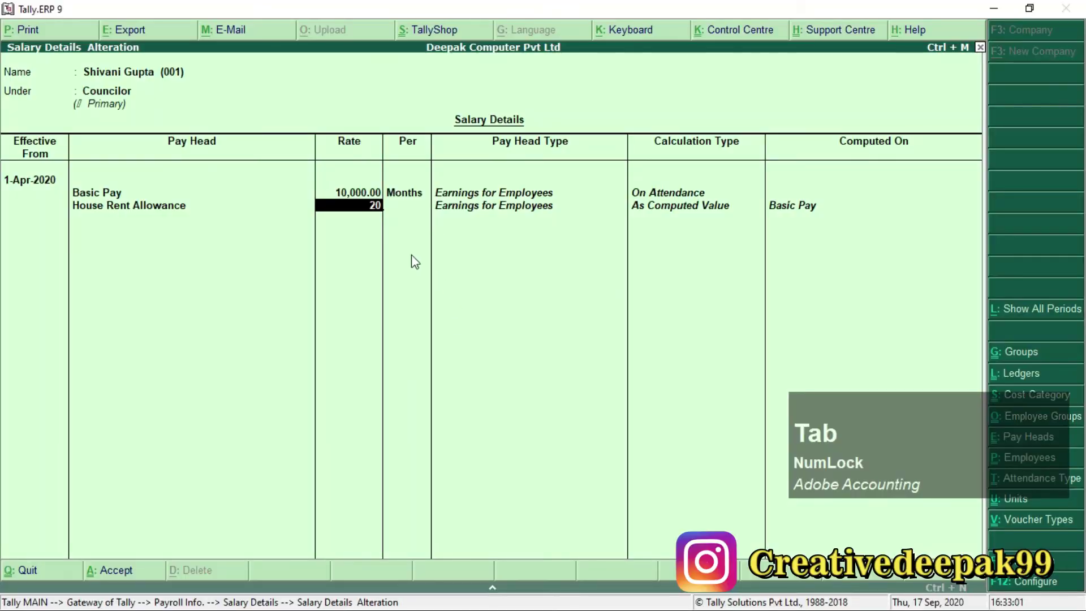
key(Return)
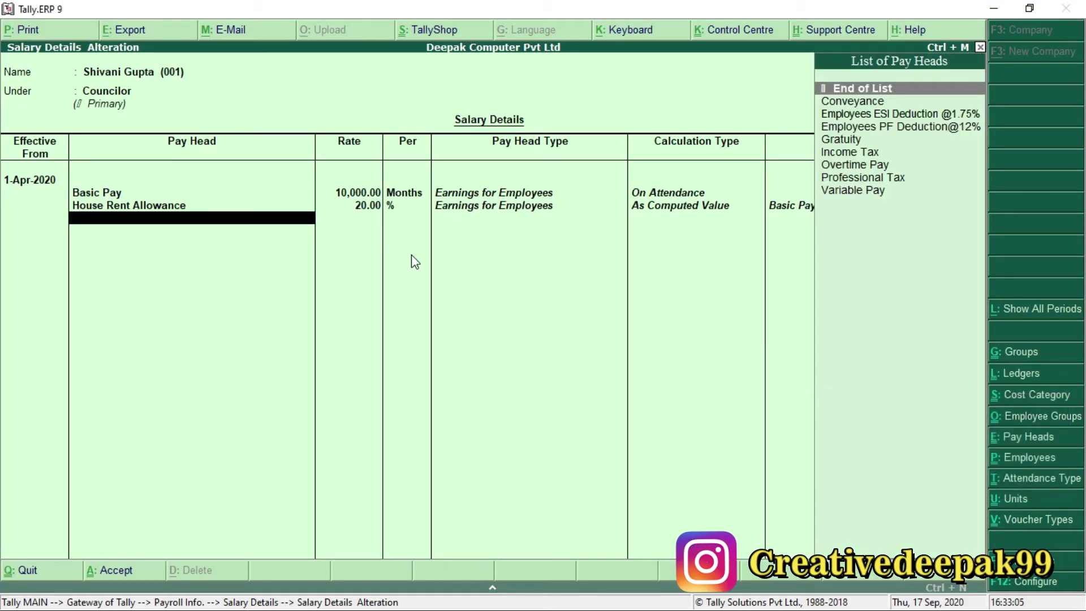
Add Conveyance at 400 per month, as listed in the PDF.
key(alt+Tab)
drag(131, 262, 240, 262)
key(alt+Tab)
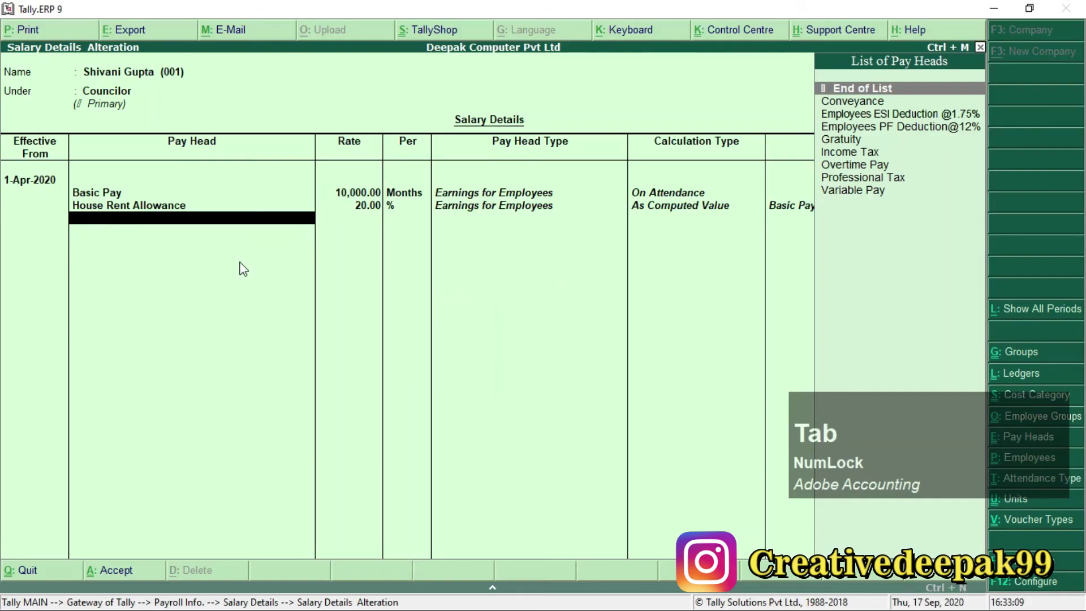
key(Down)
key(Return)
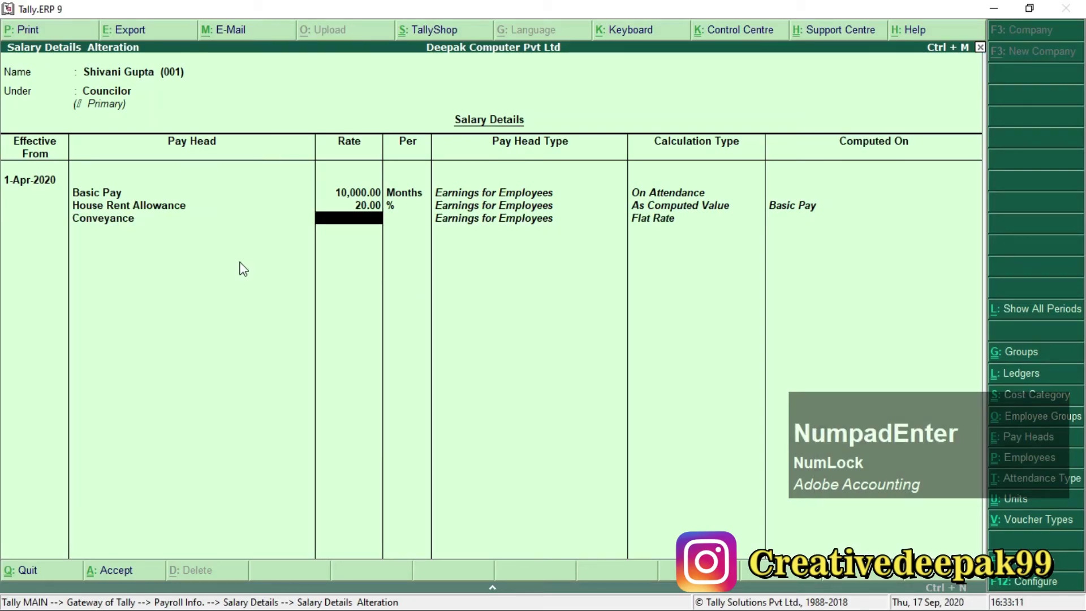
key(alt+Tab)
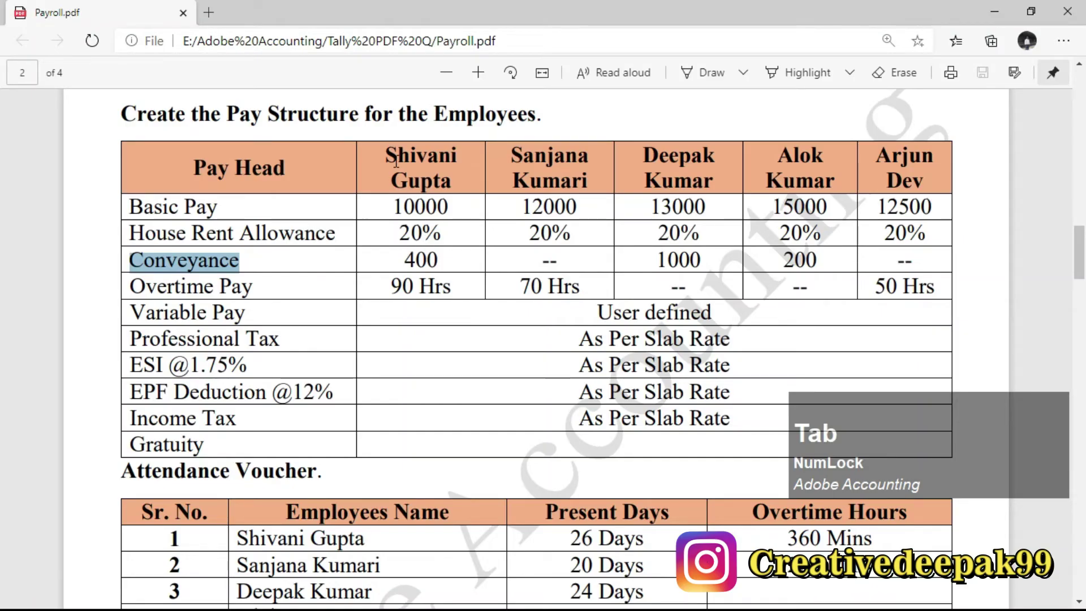
double_click(396, 162)
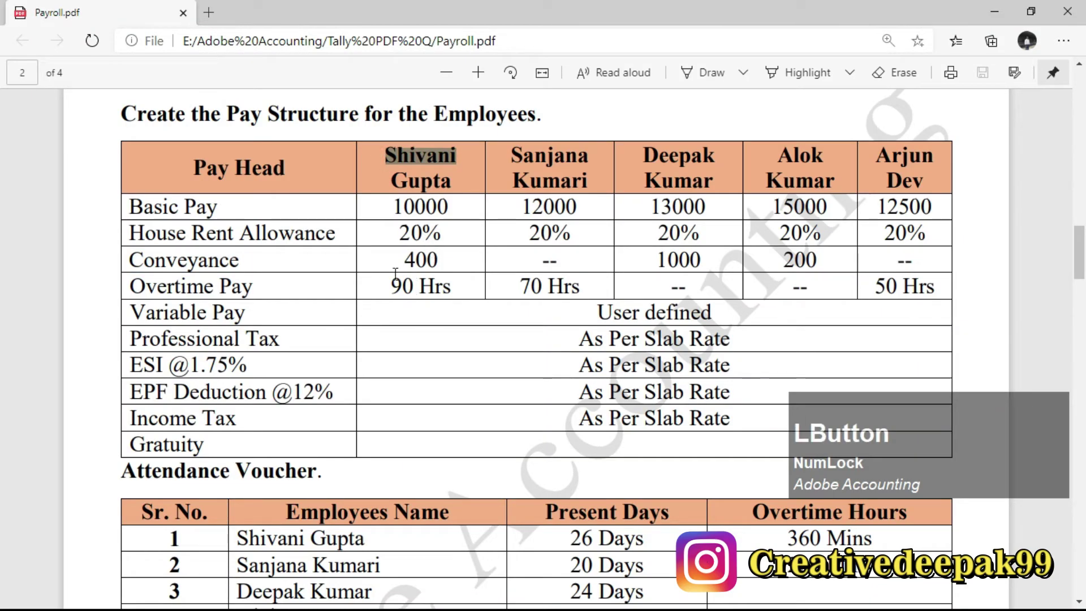
drag(183, 260, 443, 256)
key(alt+Tab)
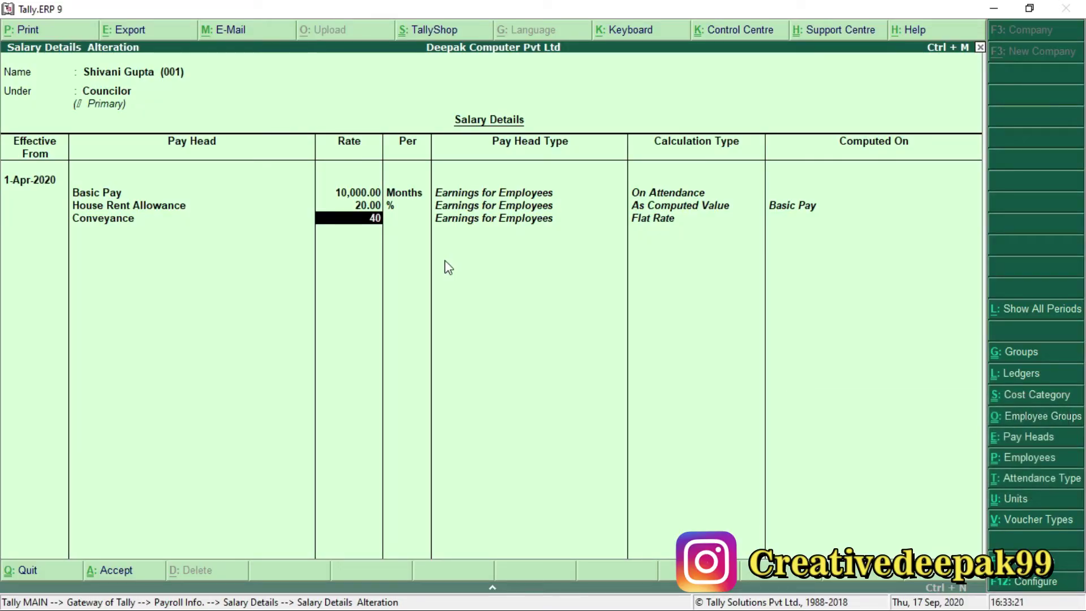
text(0)
key(KP_Enter)
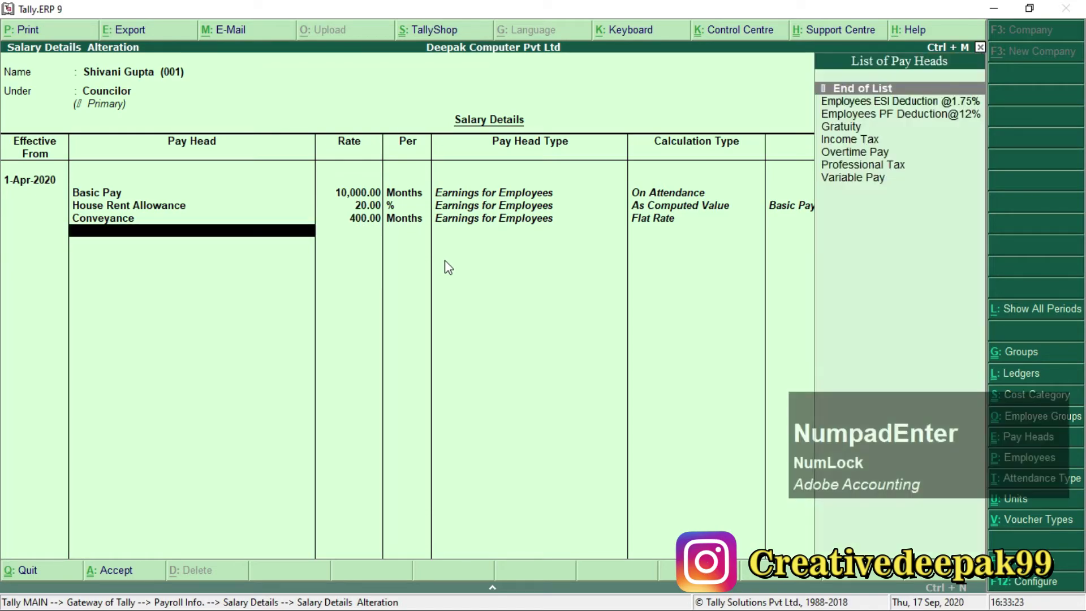
Add Overtime Pay at 90 per hour, as listed in the PDF.
key(alt+Tab)
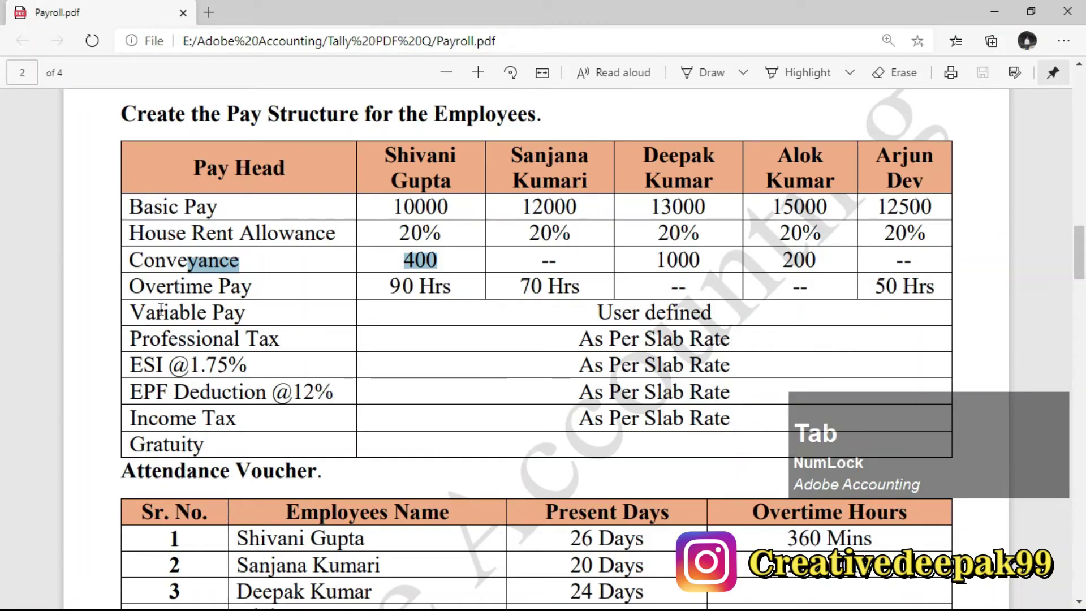
drag(130, 288, 259, 286)
key(alt+Tab)
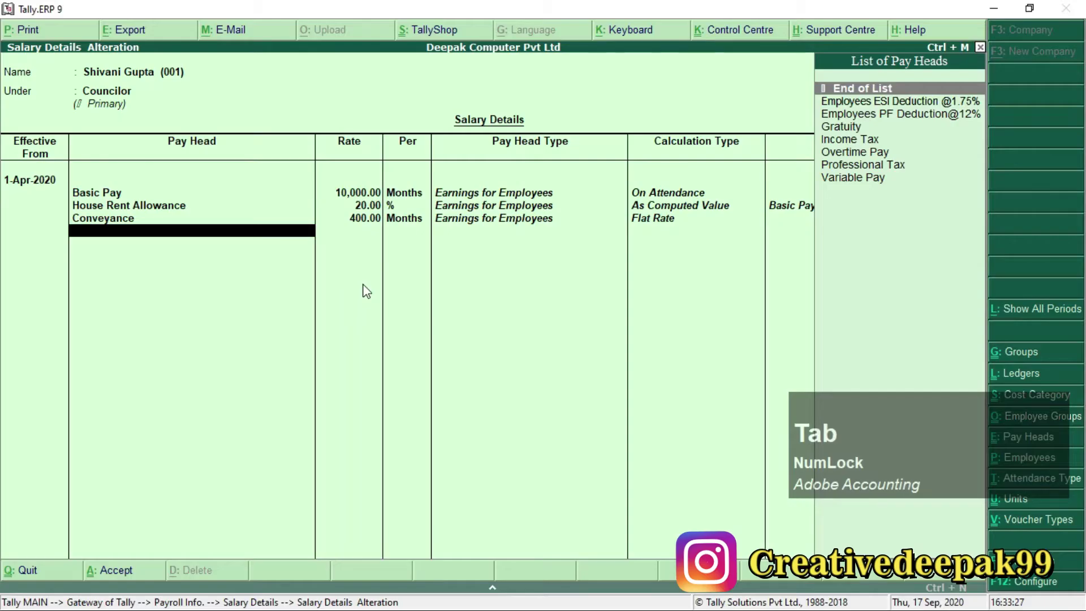
text(O)
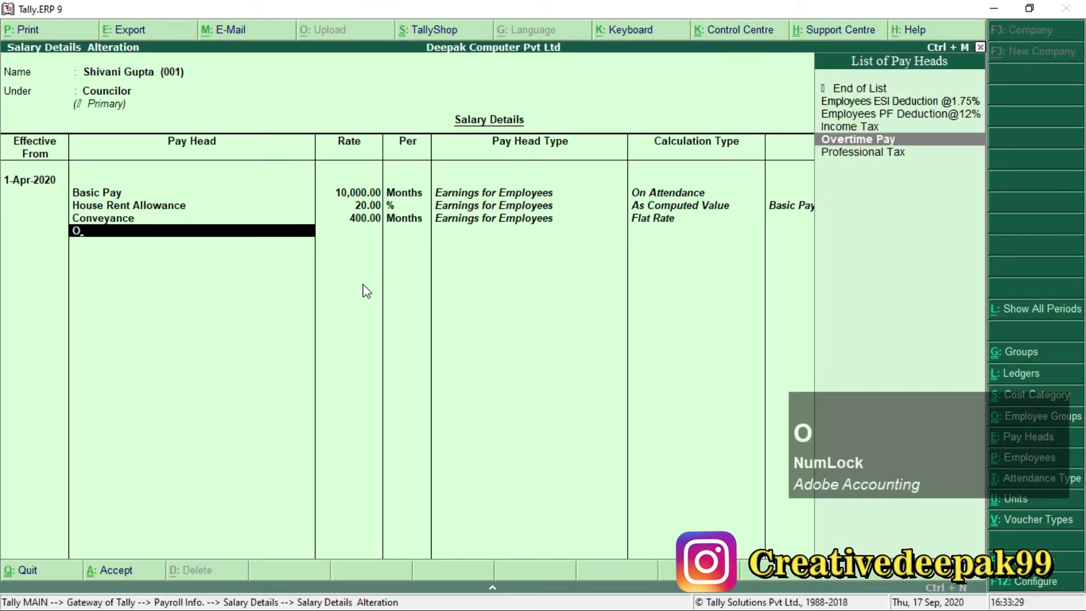
key(Return)
key(alt+Tab)
drag(389, 286, 450, 286)
key(alt+Tab)
text(90)
key(Return)
key(Return)
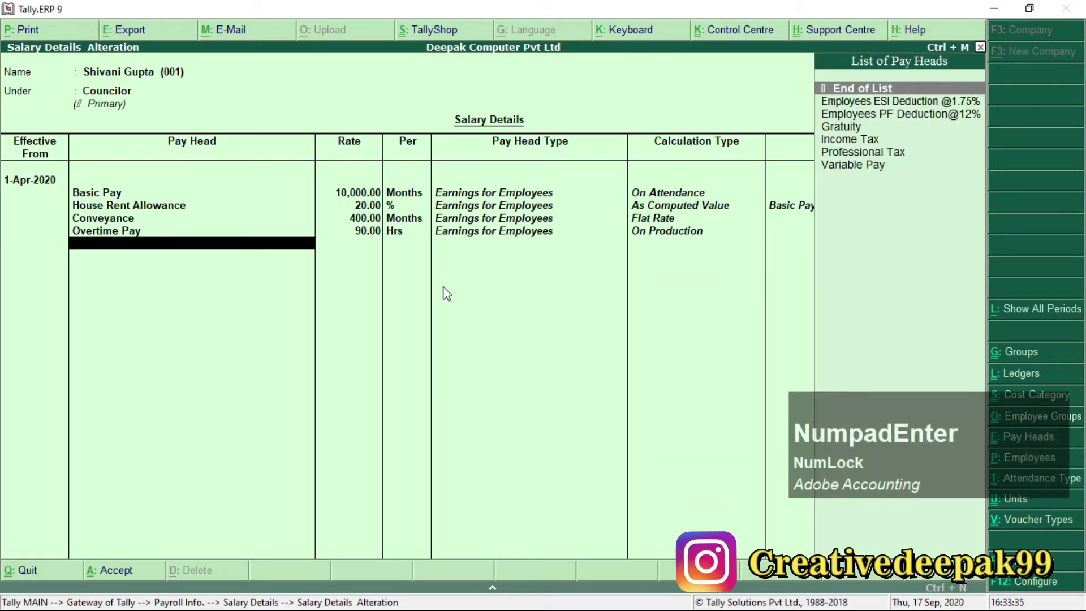
key(alt+Tab)
Add the Variable Pay and Professional Tax pay heads, leaving their rates blank.
drag(170, 305, 482, 328)
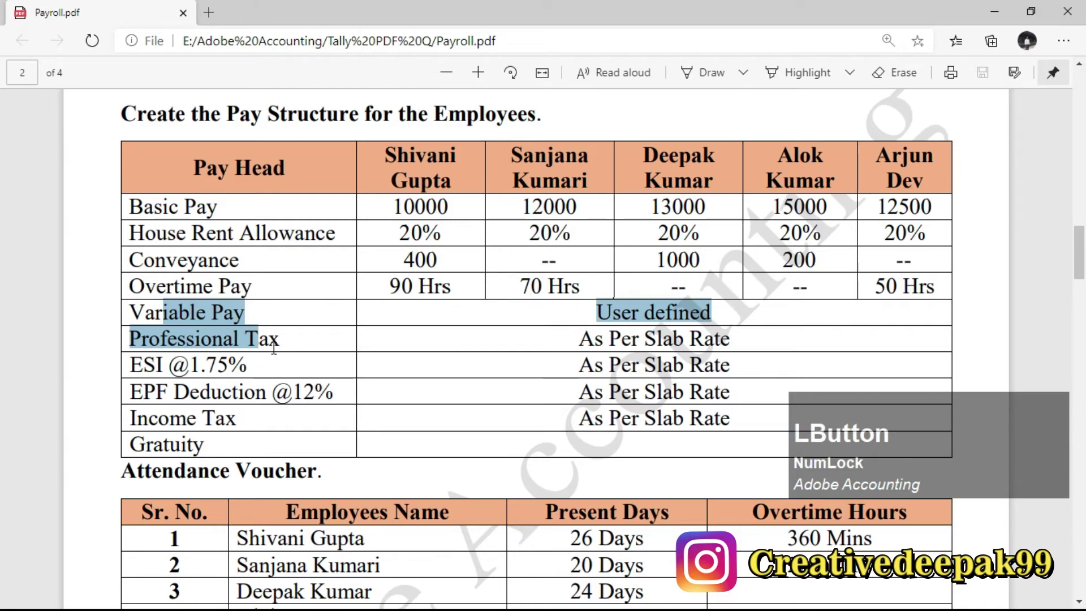
key(alt+Tab)
key(Down)
key(Down)
key(Down)
key(Down)
key(Down)
key(Down)
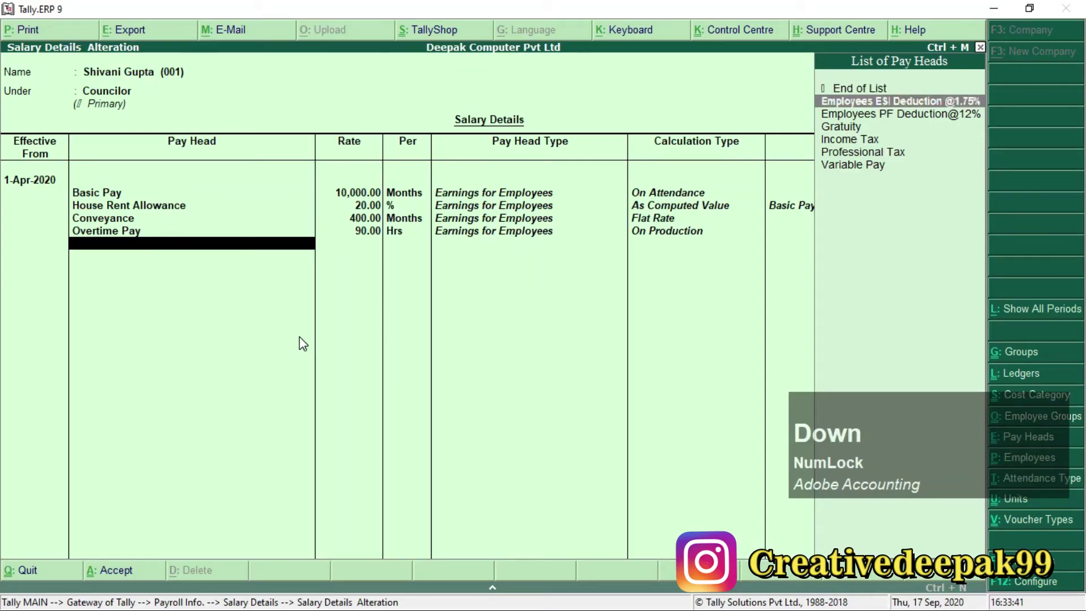
key(KP_Enter)
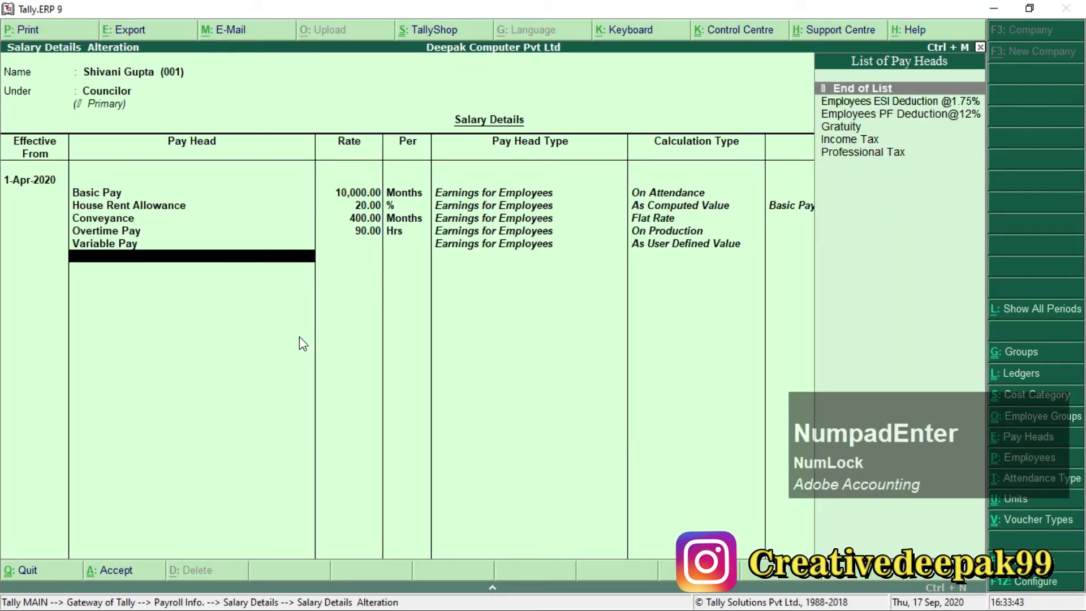
key(alt+Tab)
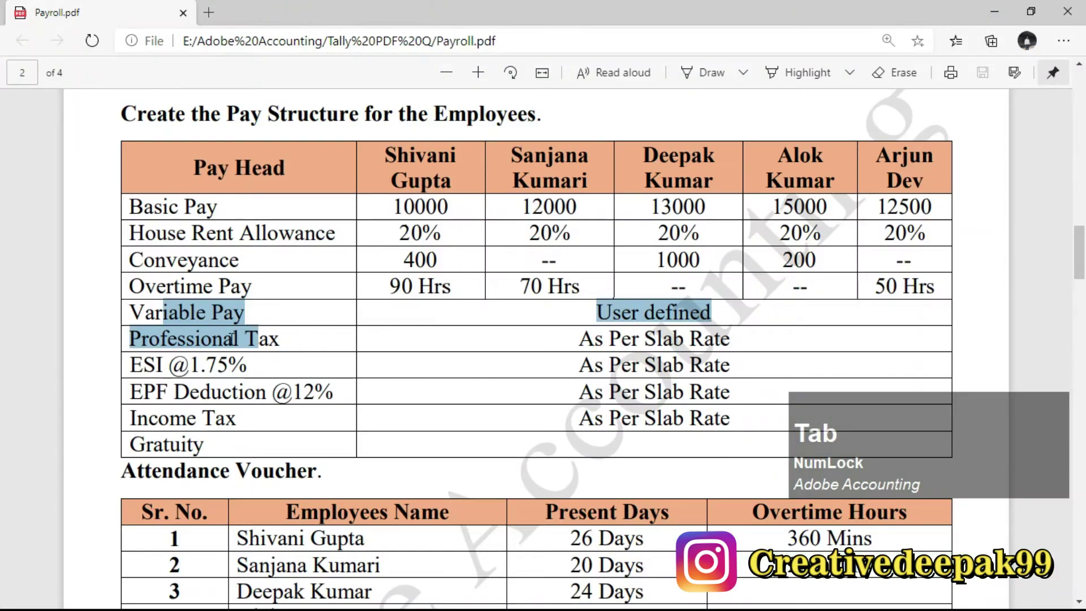
click(212, 331)
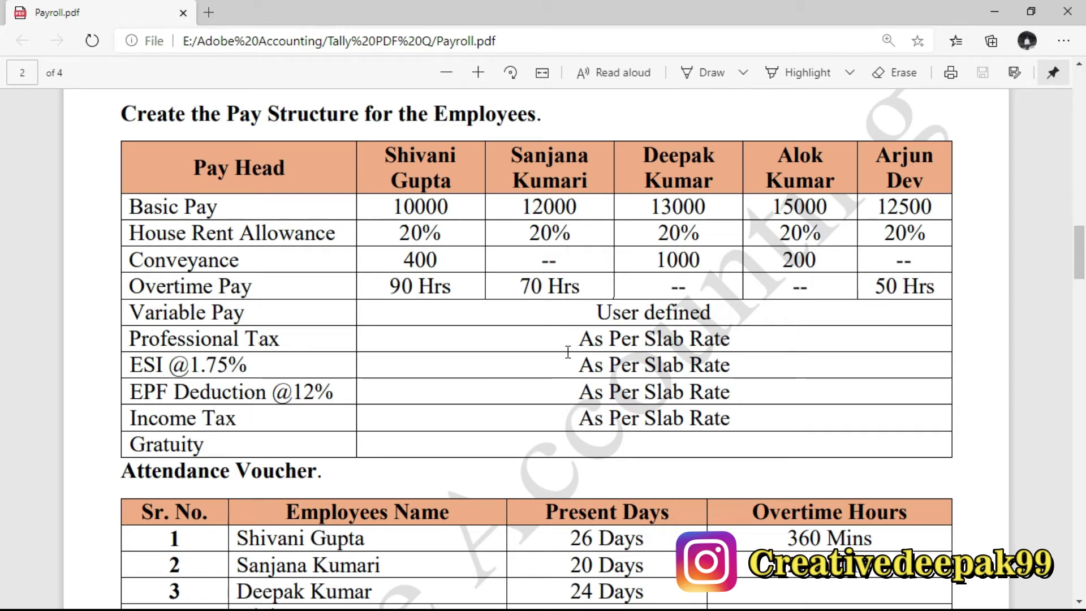
key(alt+Tab)
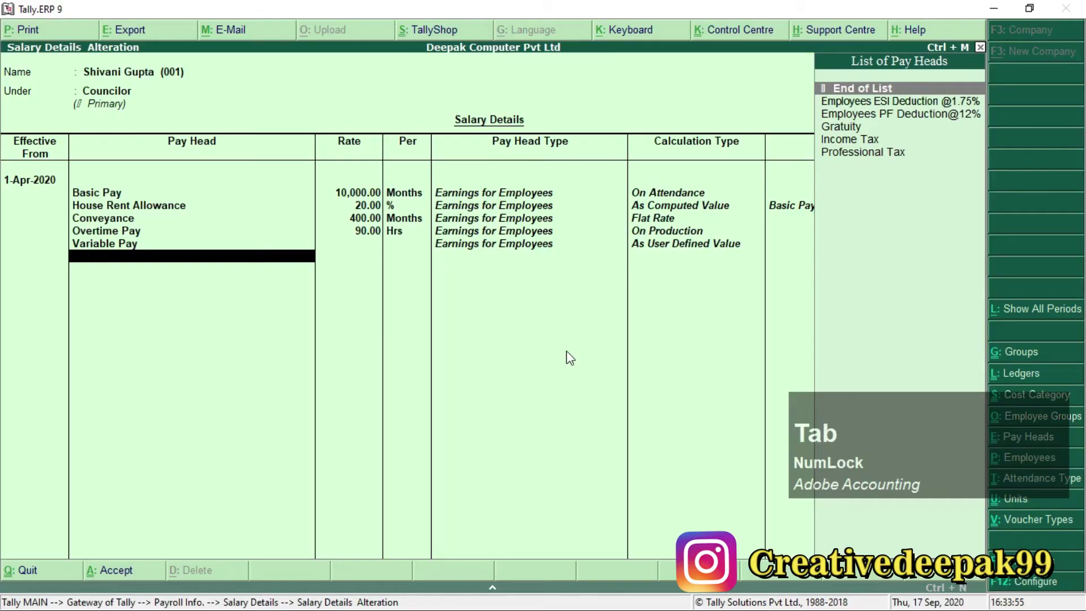
key(Down)
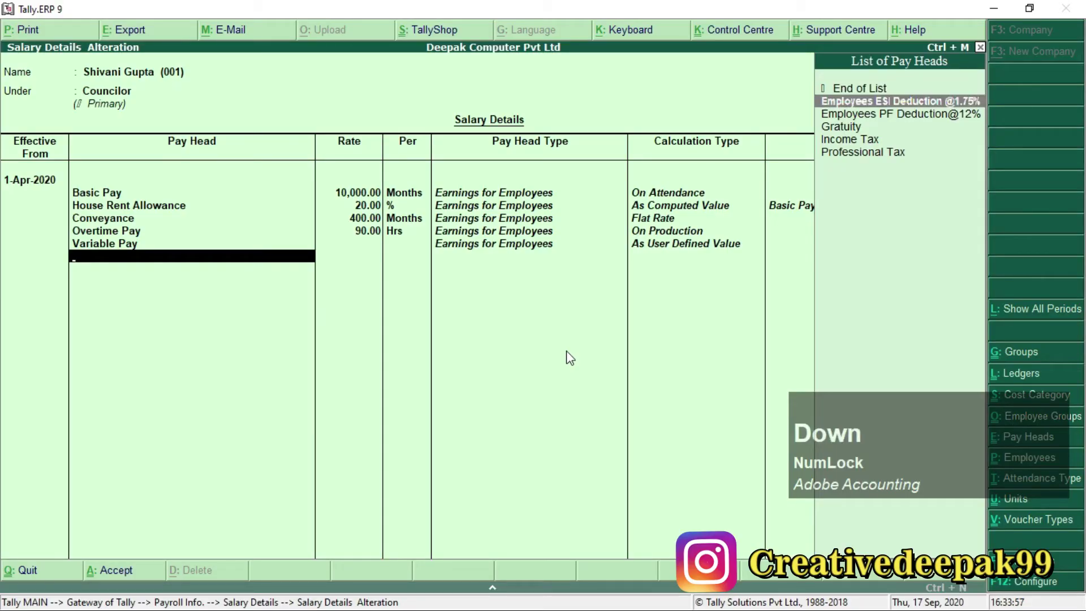
key(Down)
key(Down)
key(Down)
key(Down)
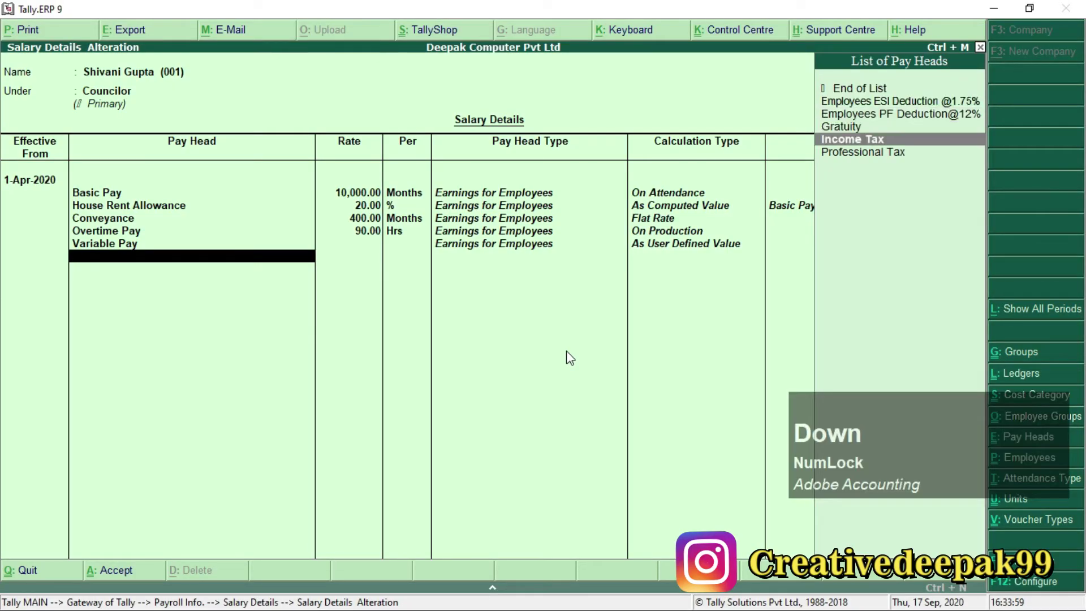
key(Return)
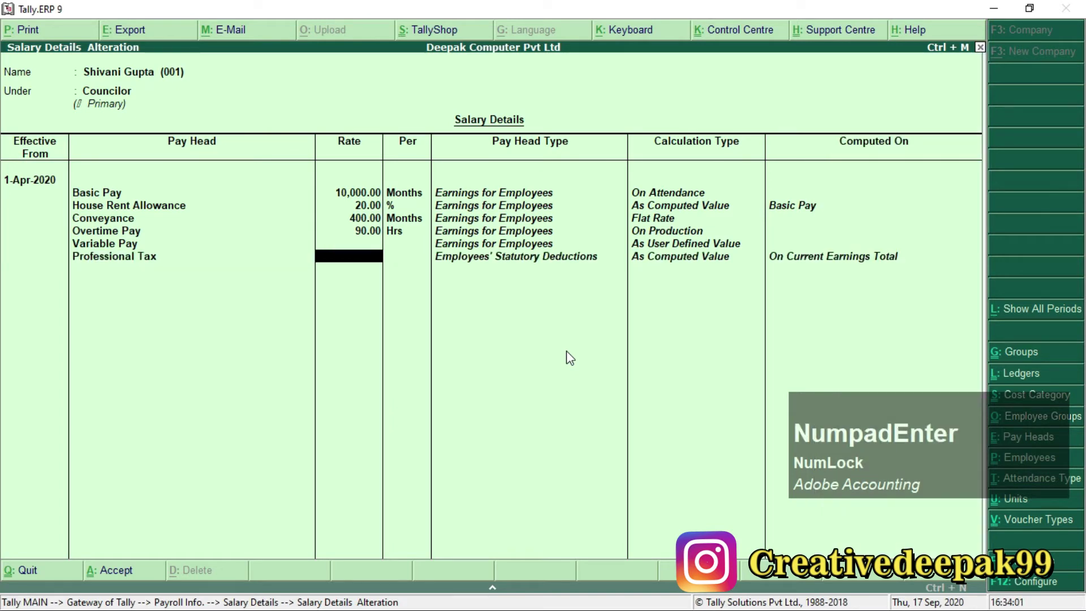
key(Return)
key(Down)
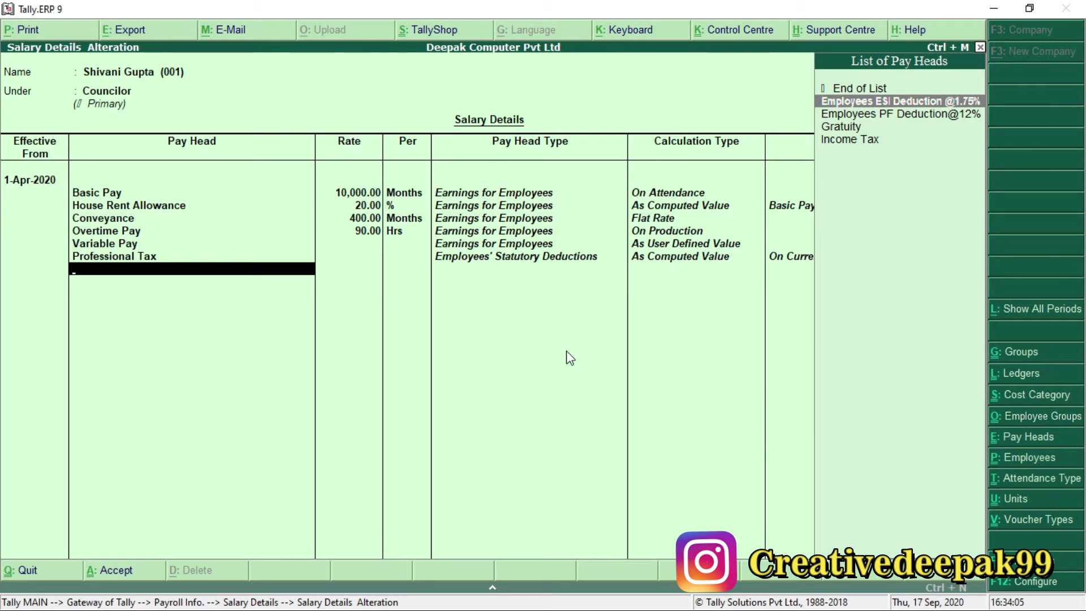
key(KP_Enter)
key(KP_Enter)
key(Down)
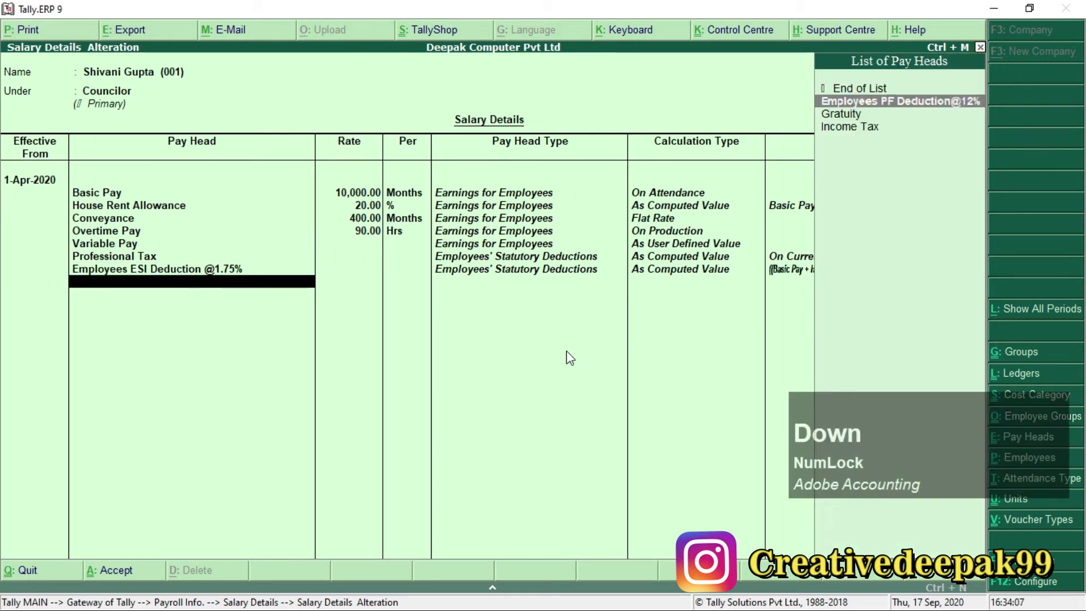
key(KP_Enter)
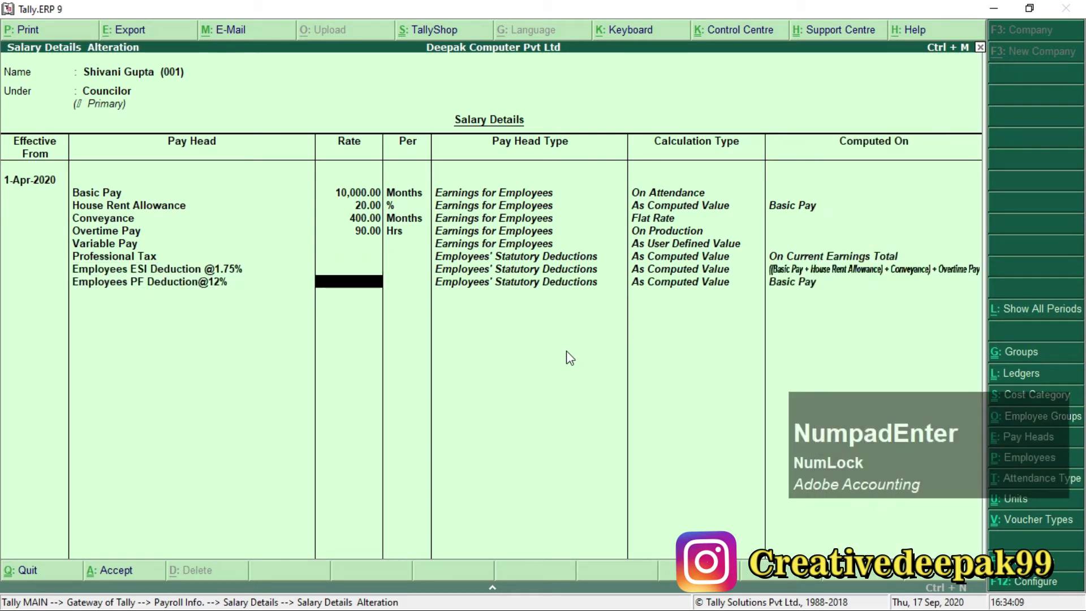
key(KP_Enter)
key(Down)
key(Down)
key(KP_Enter)
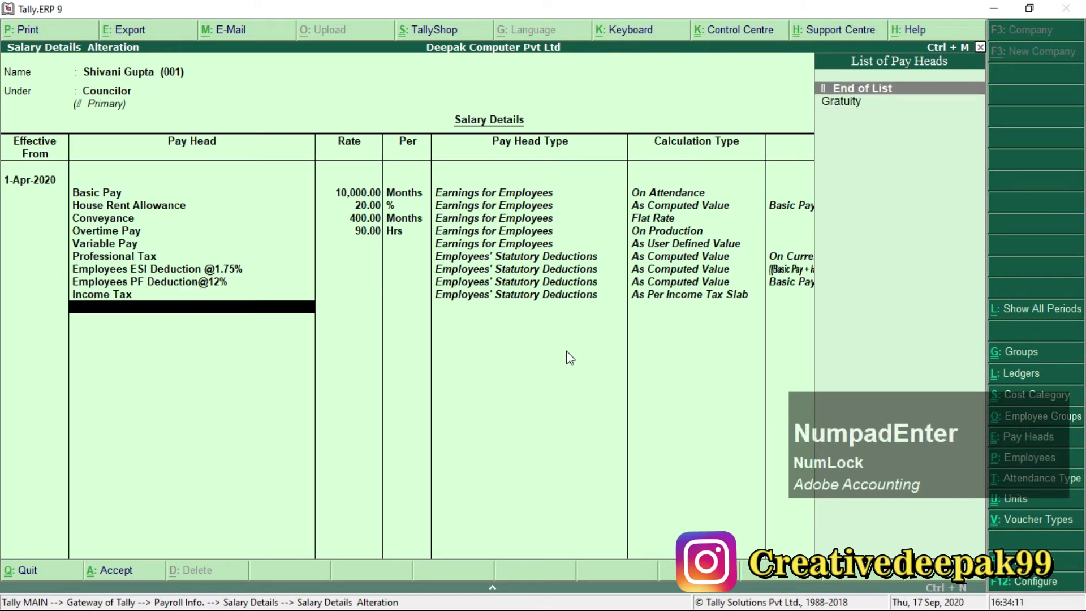
key(Down)
key(KP_Enter)
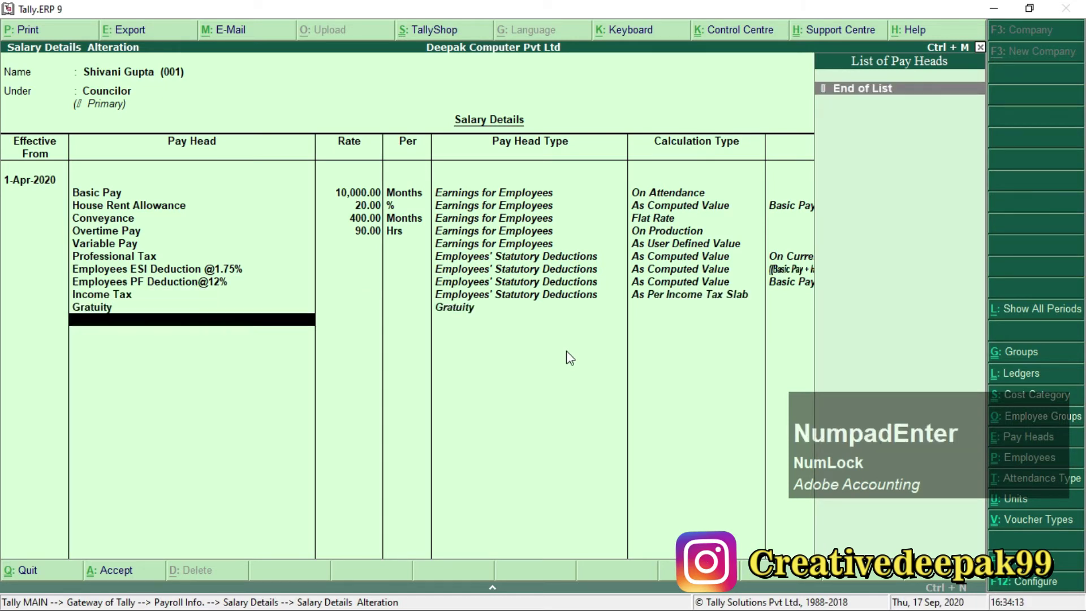
key(KP_Enter)
key(KP_Enter)
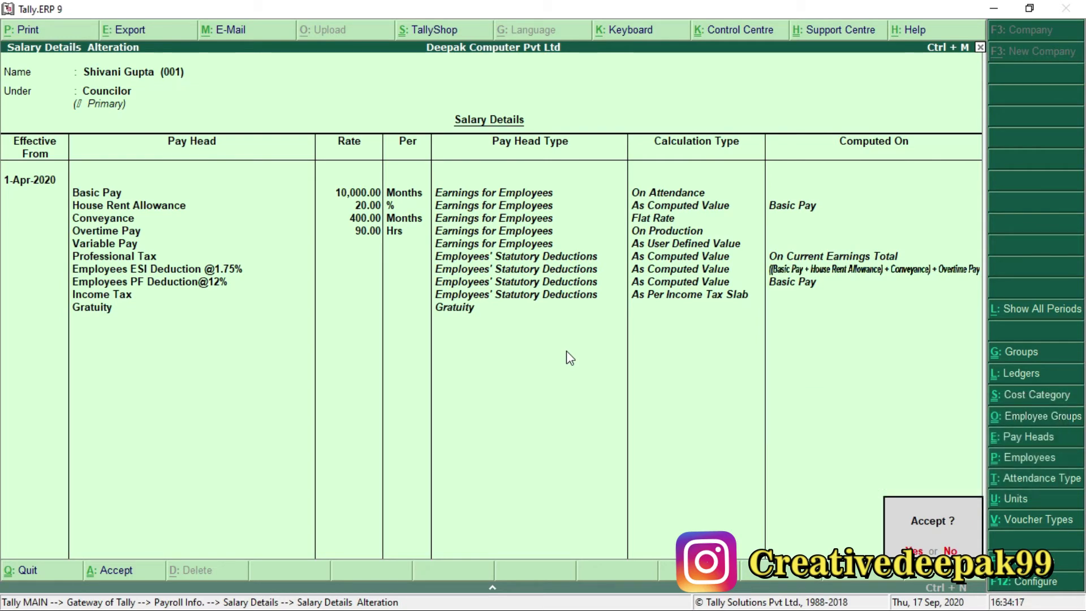
Review the other employees' basic pay figures in the PDF pay structure table.
key(alt+Tab)
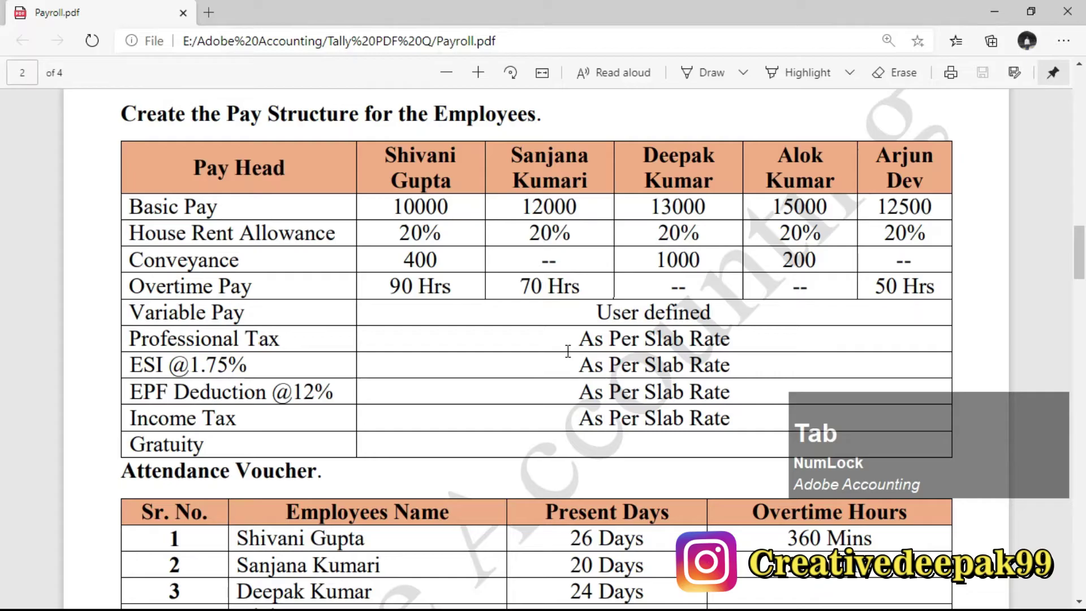
drag(397, 244, 381, 187)
click(559, 170)
drag(559, 171, 572, 244)
drag(668, 155, 704, 205)
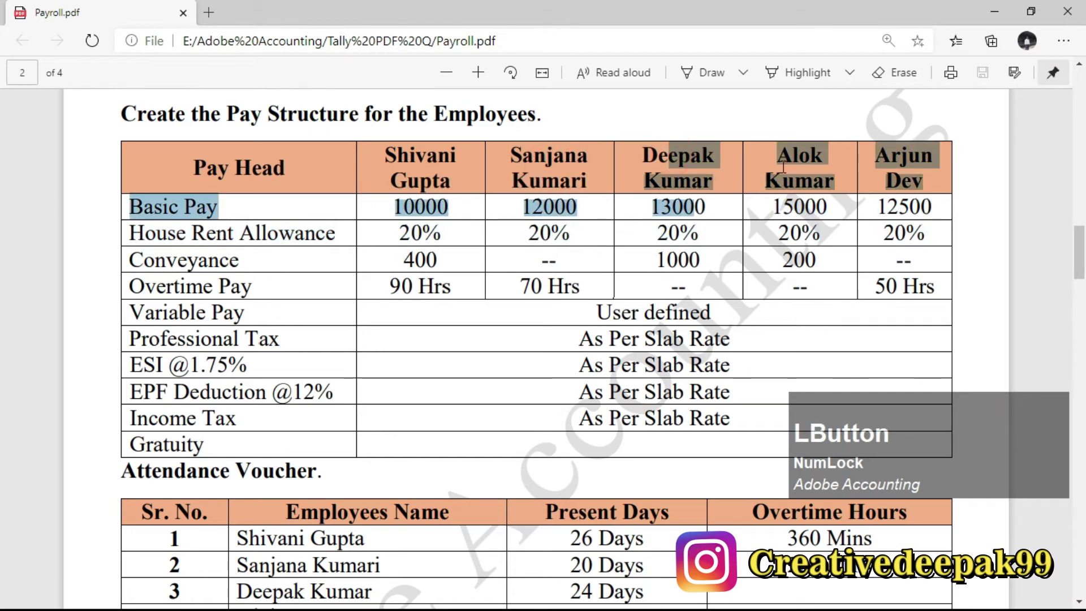
drag(805, 156, 855, 182)
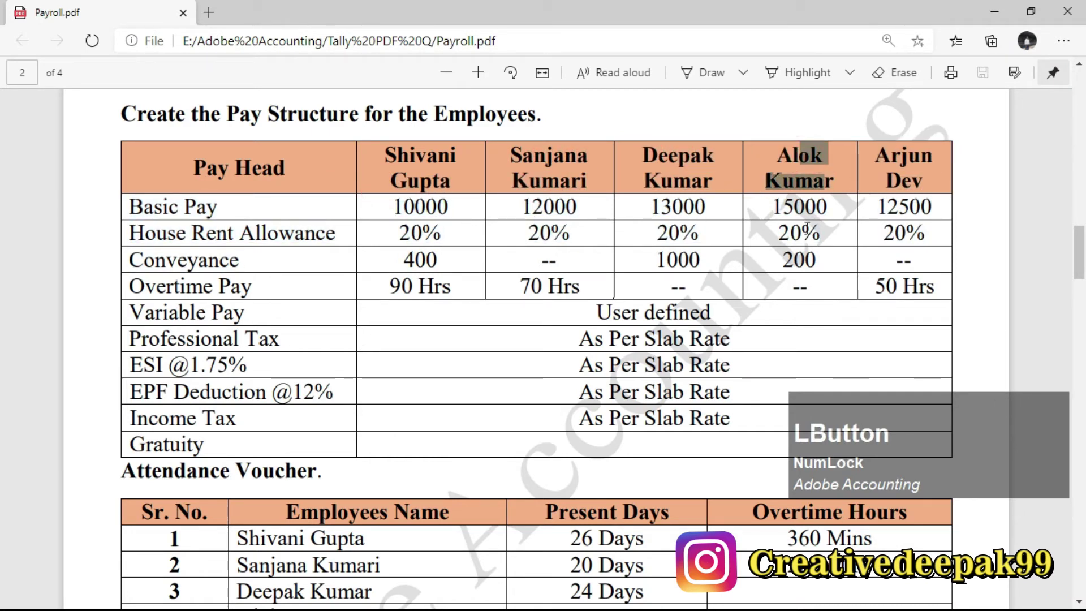
key(alt+Tab)
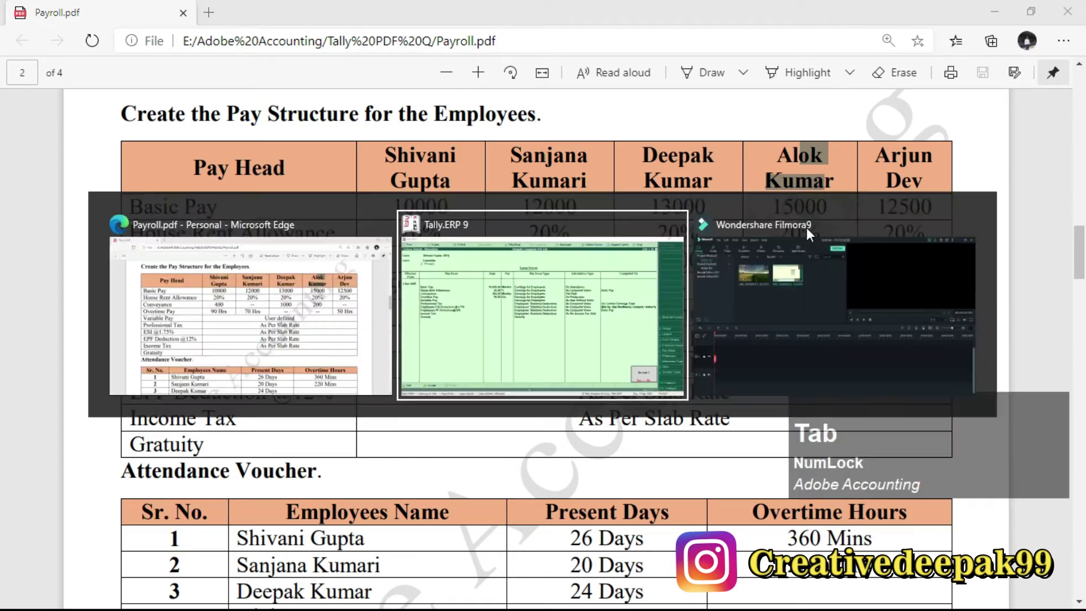
Accept the Councilor employee's salary details and open the next employee's empty salary details.
key(Return)
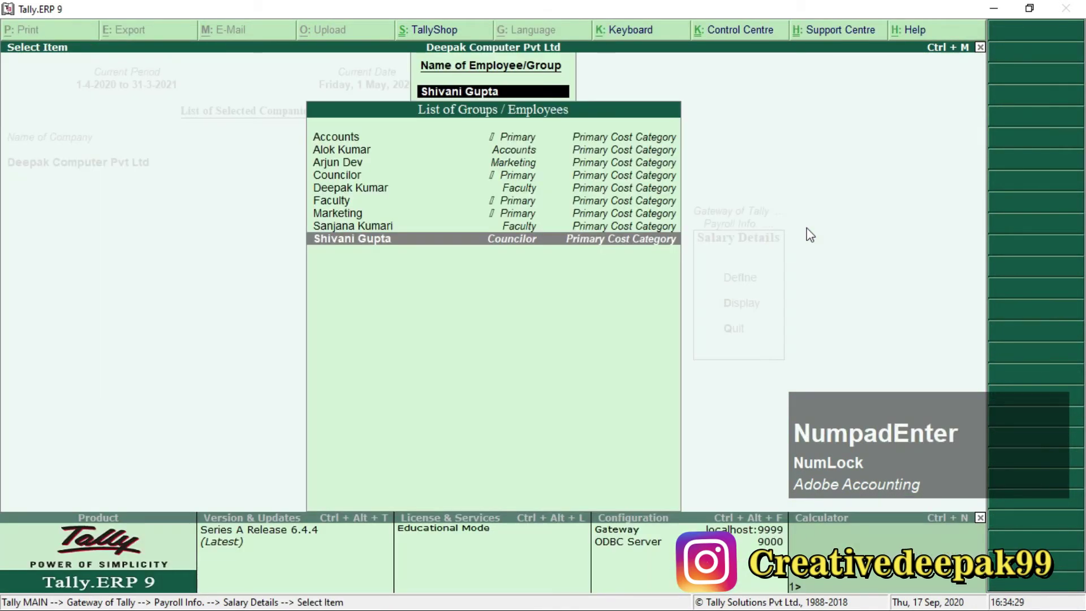
key(Up)
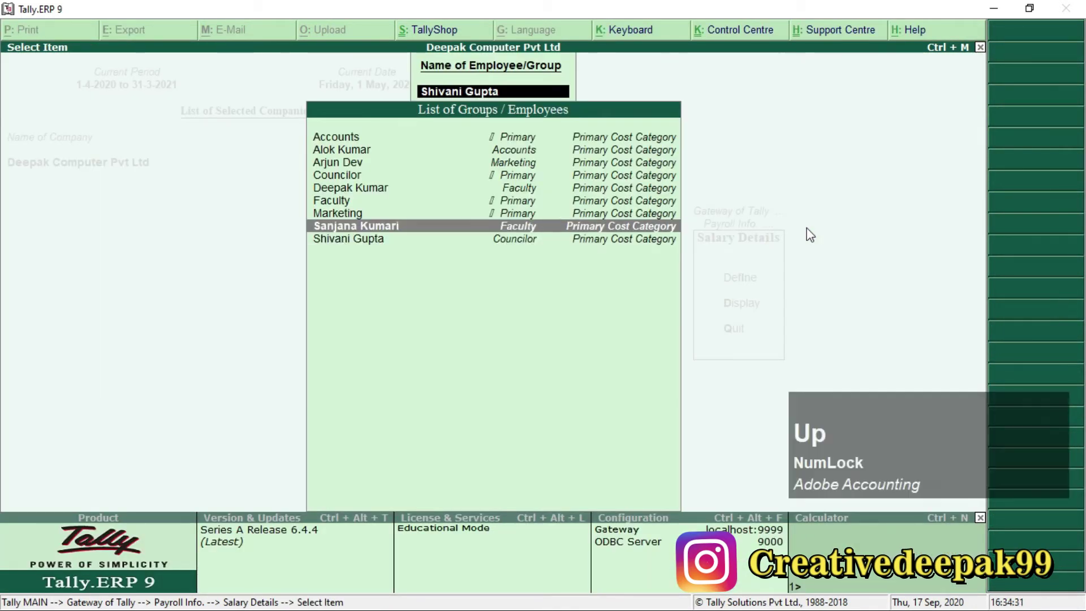
key(Return)
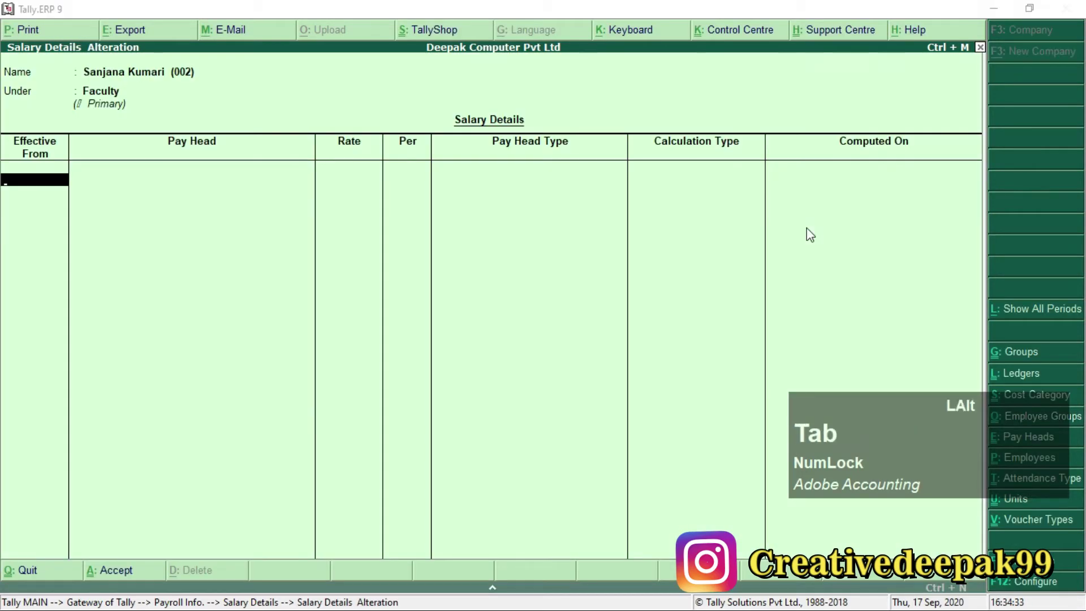
key(alt+Tab)
Set the effective date to 1-May-2020 and add Basic Pay at 12,000.
double_click(512, 164)
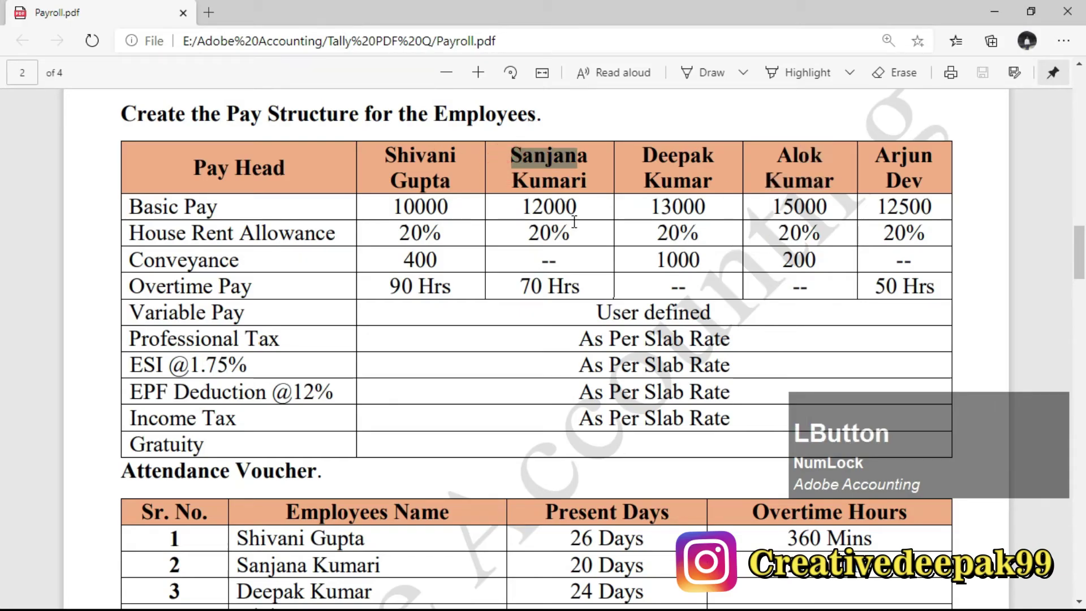
key(alt+Tab)
text(1.5)
key(Return)
key(Down)
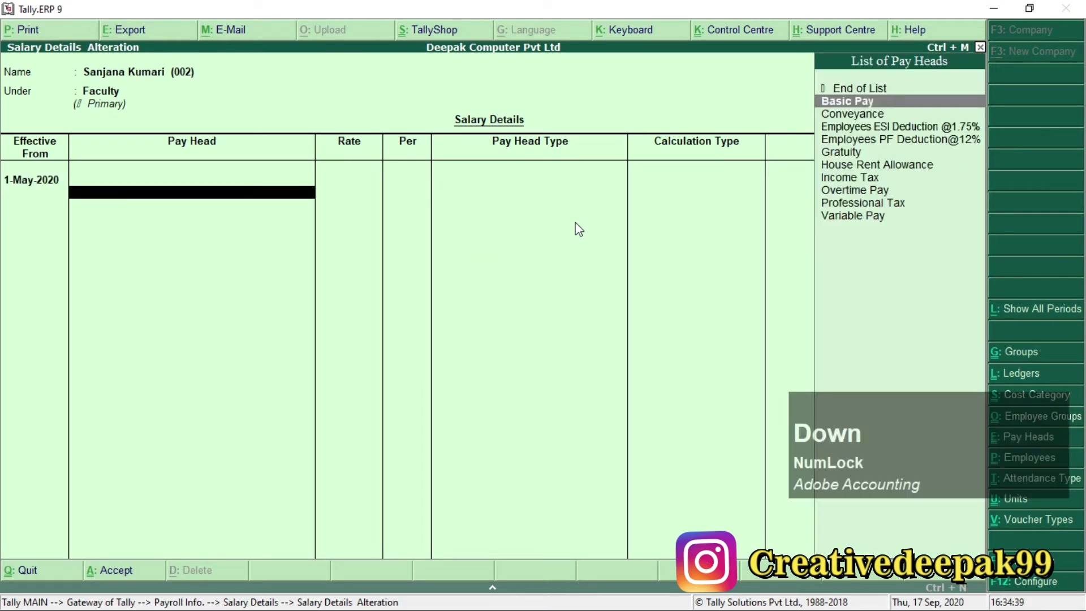
key(Return)
key(alt+Tab)
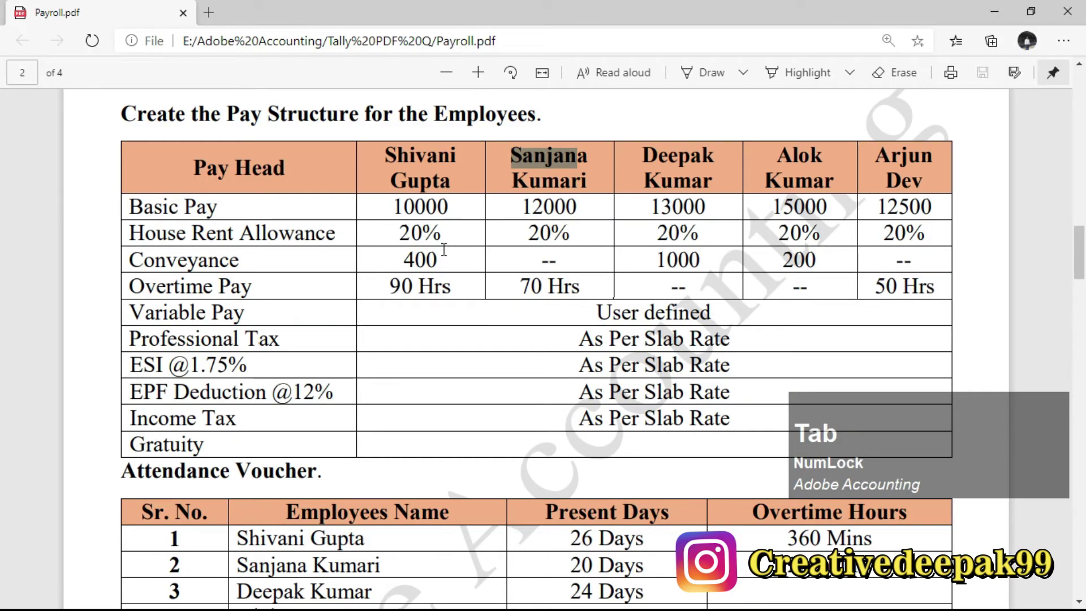
double_click(511, 207)
key(alt+Tab)
text(12,000)
key(KP_Enter)
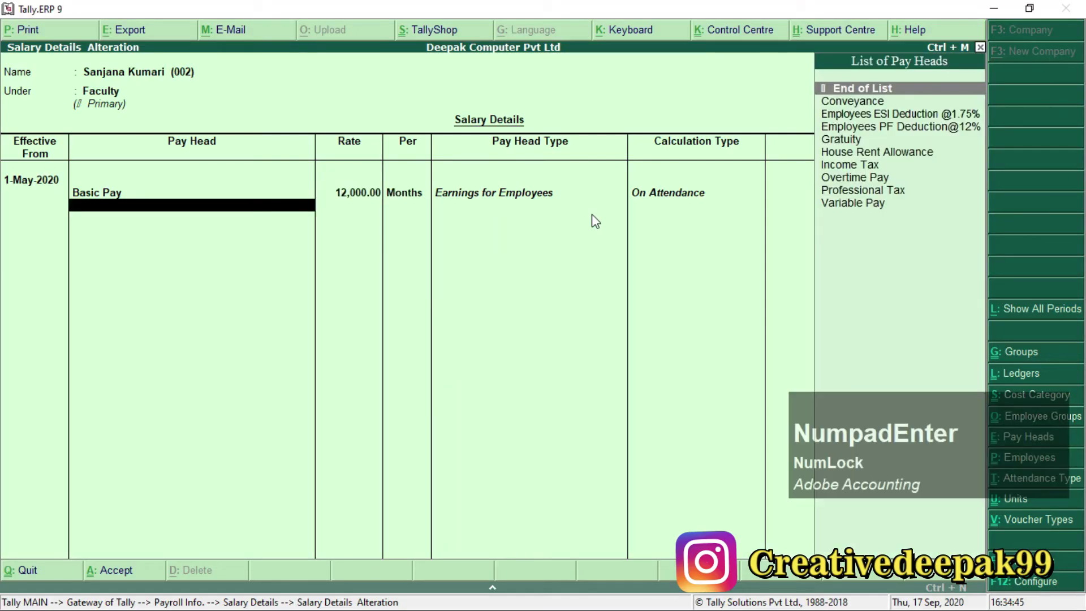
Add House Rent Allowance at 20% and Conveyance with its rate left blank.
text(H)
key(KP_Enter)
text(20)
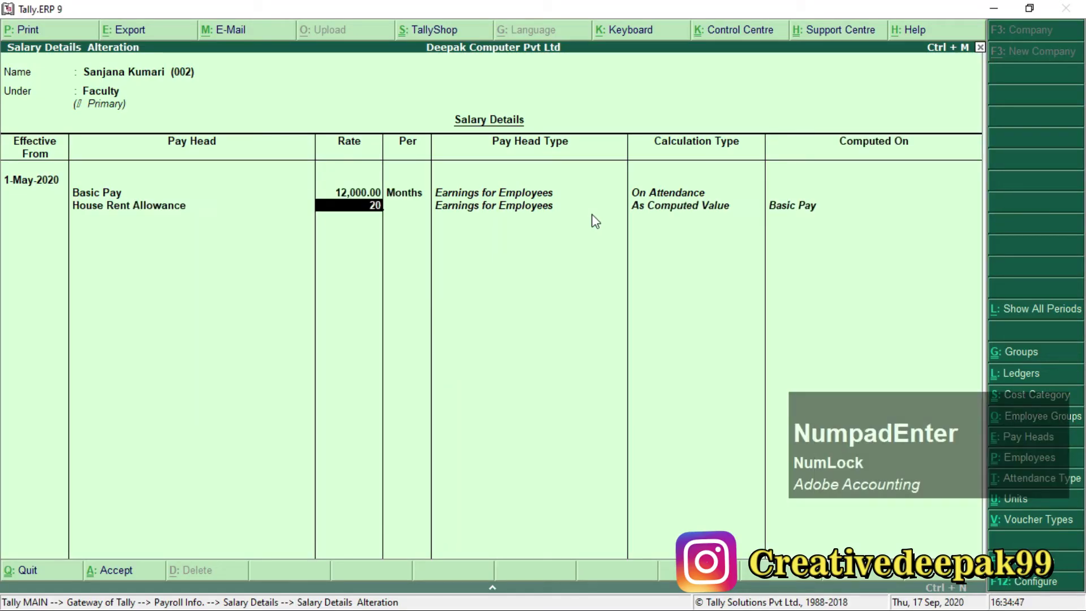
key(KP_Enter)
text(C)
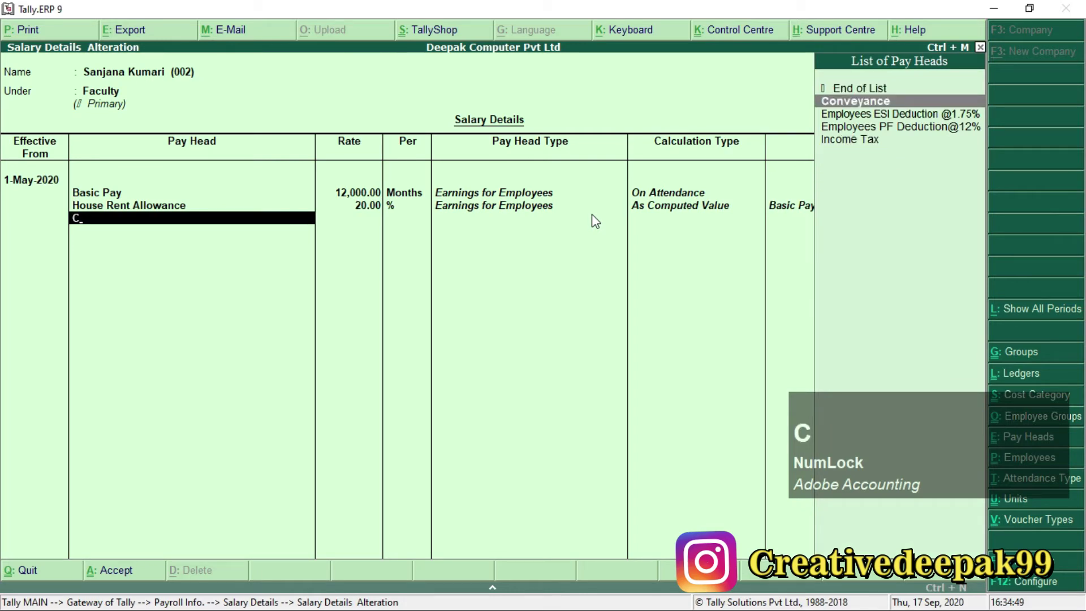
key(KP_Enter)
key(alt+Tab)
click(531, 259)
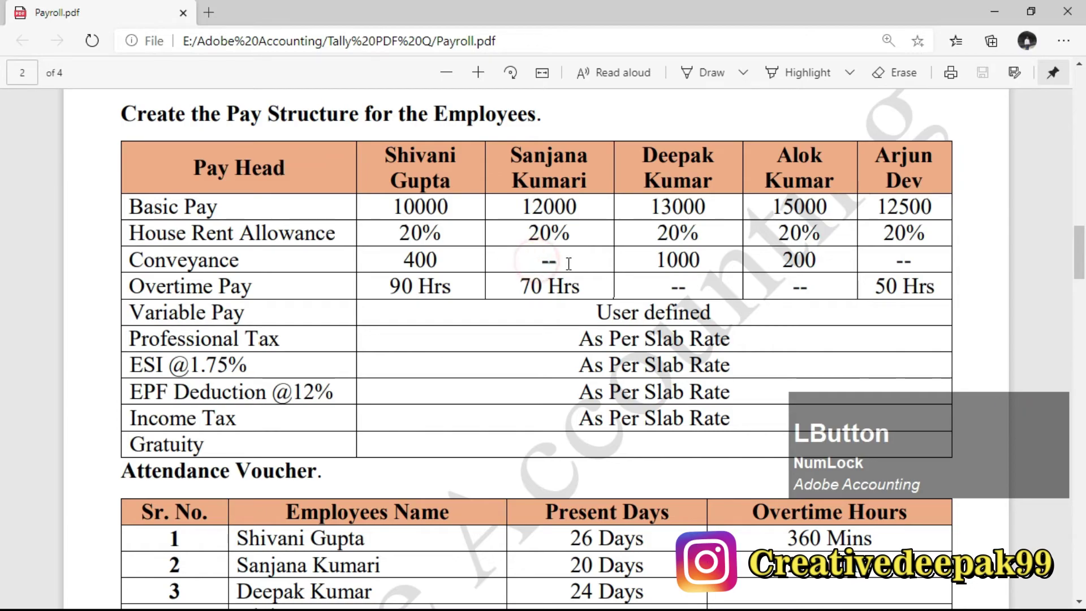
key(alt+Tab)
key(KP_Enter)
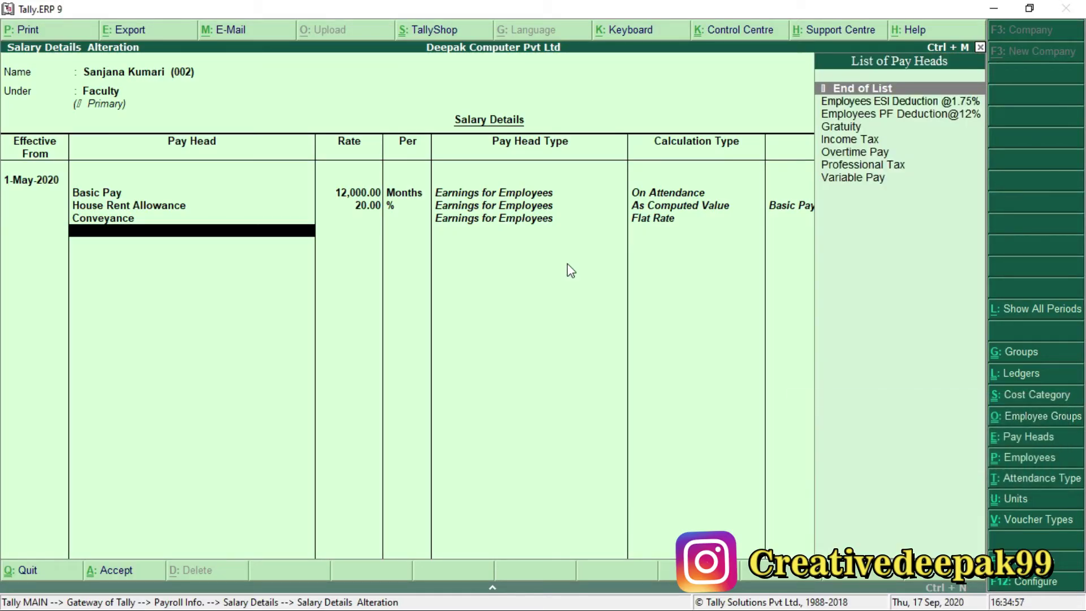
Add Overtime Pay at 70 per hour, taken from the PDF.
key(Down)
key(Down)
key(Down)
key(Down)
key(Down)
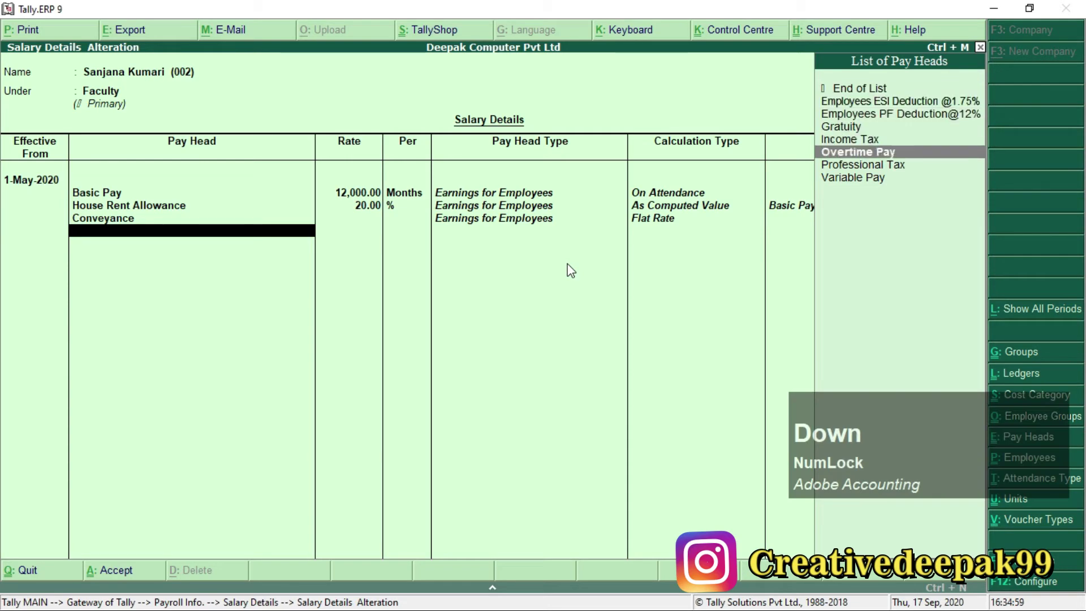
key(KP_Enter)
key(alt+Tab)
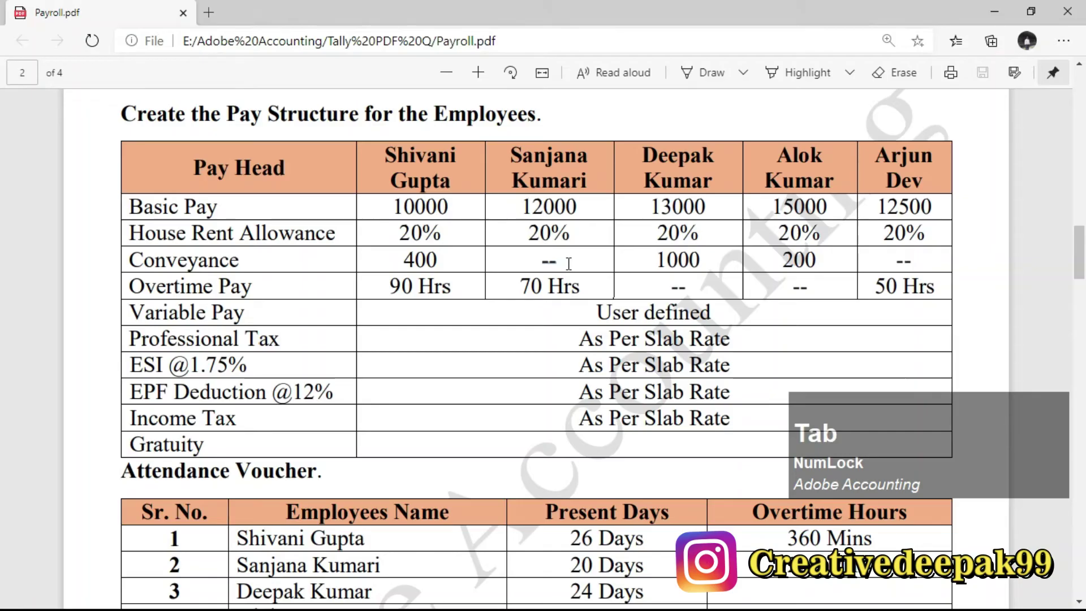
drag(525, 294, 581, 290)
key(alt+Tab)
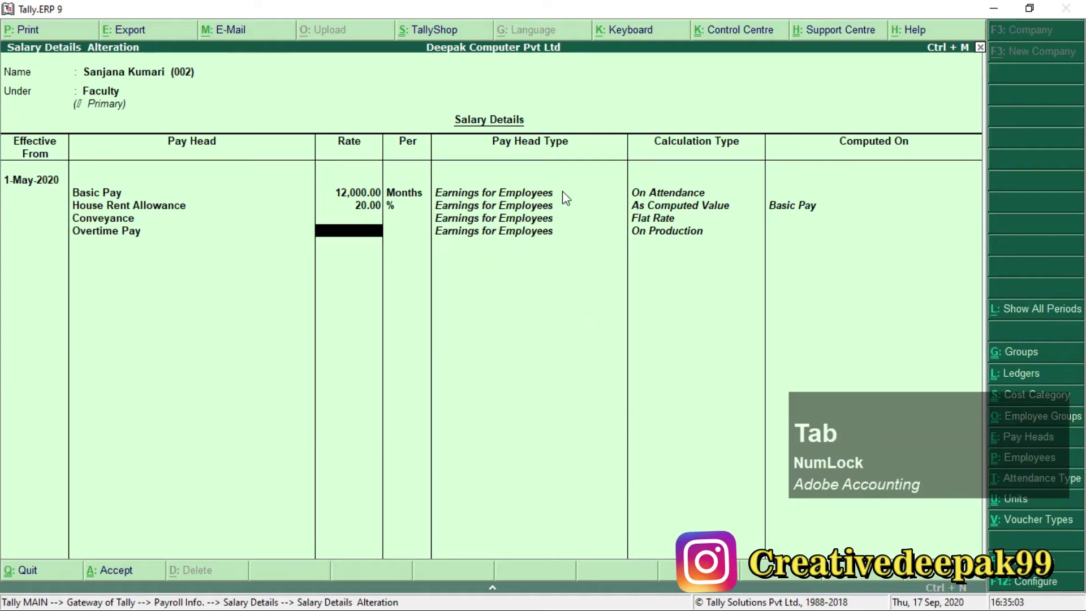
text(70)
key(KP_Enter)
key(KP_Enter)
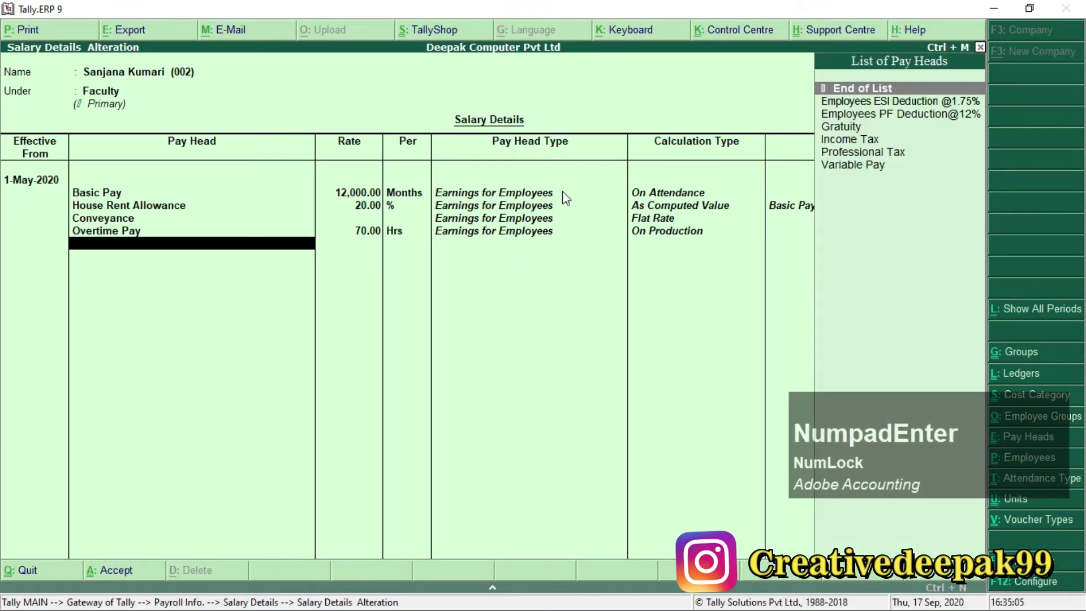
key(alt+Tab)
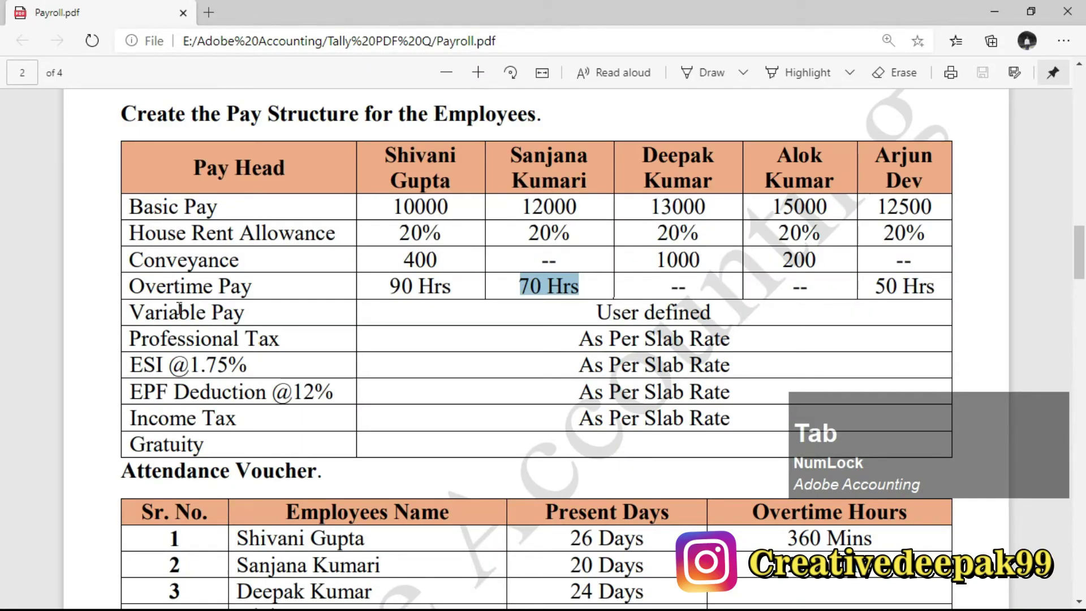
key(alt+Tab)
Add the Variable Pay and Professional Tax pay heads.
key(Down)
key(Down)
key(Down)
key(Down)
key(Down)
key(Down)
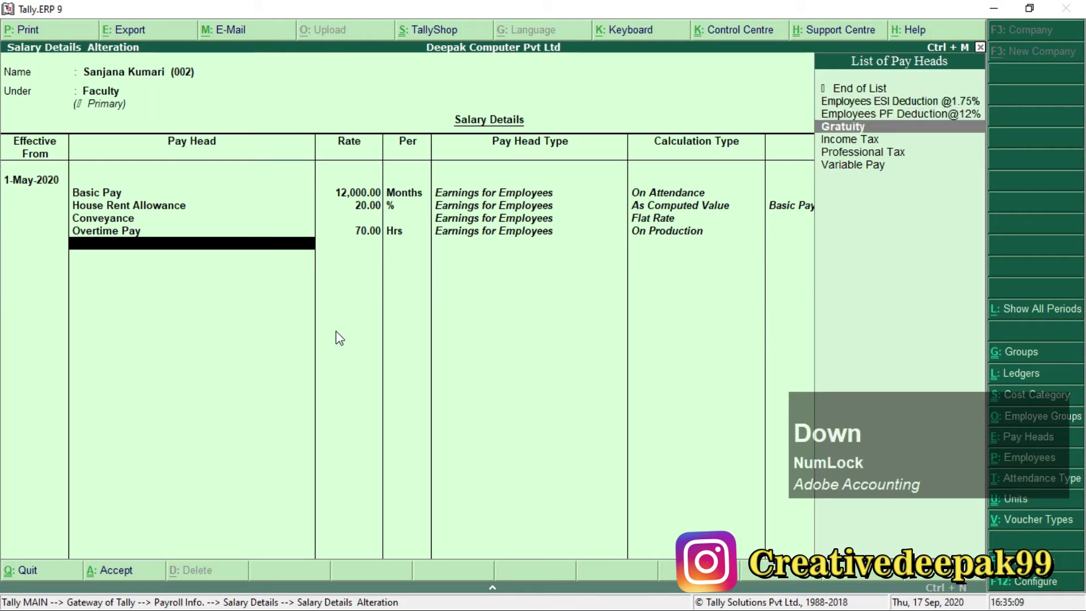
key(Return)
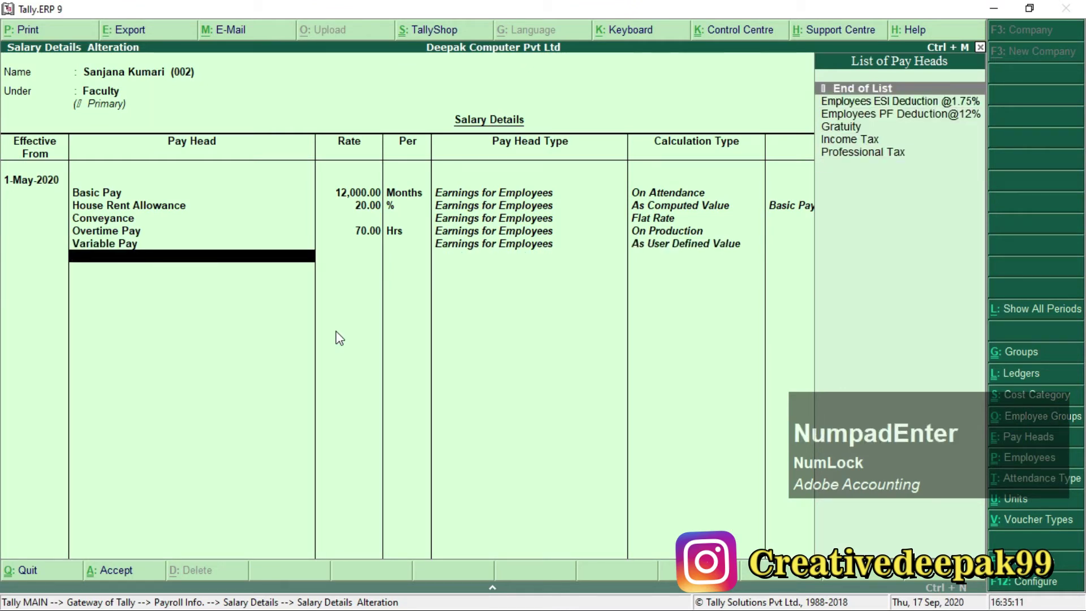
key(Down)
key(Down)
key(Down)
key(Down)
key(Down)
key(Return)
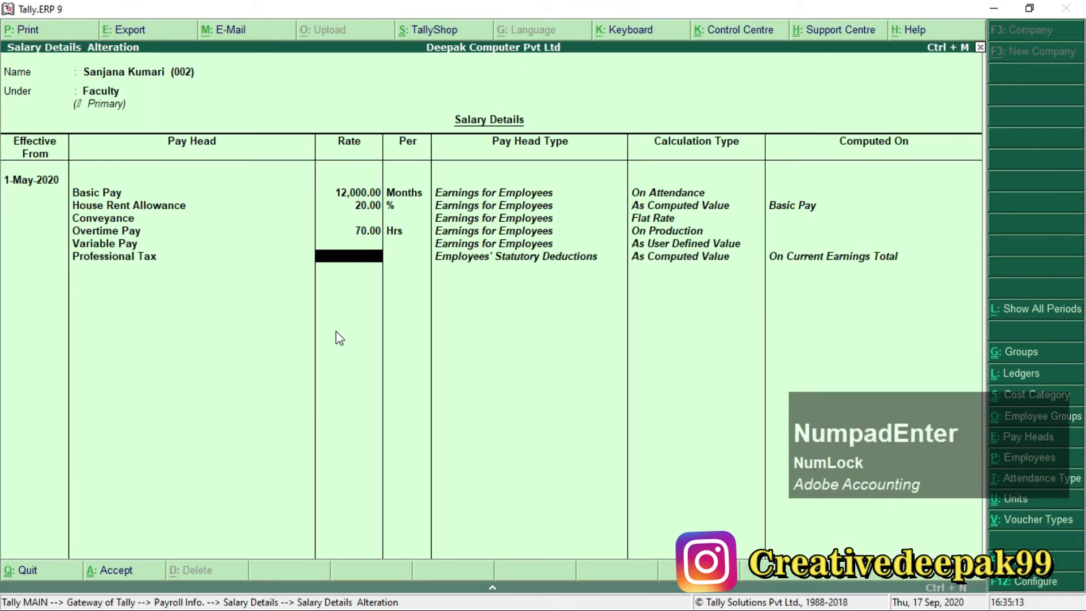
key(Return)
Add the ESI and PF deductions, Income Tax and Gratuity to finish the list.
key(Down)
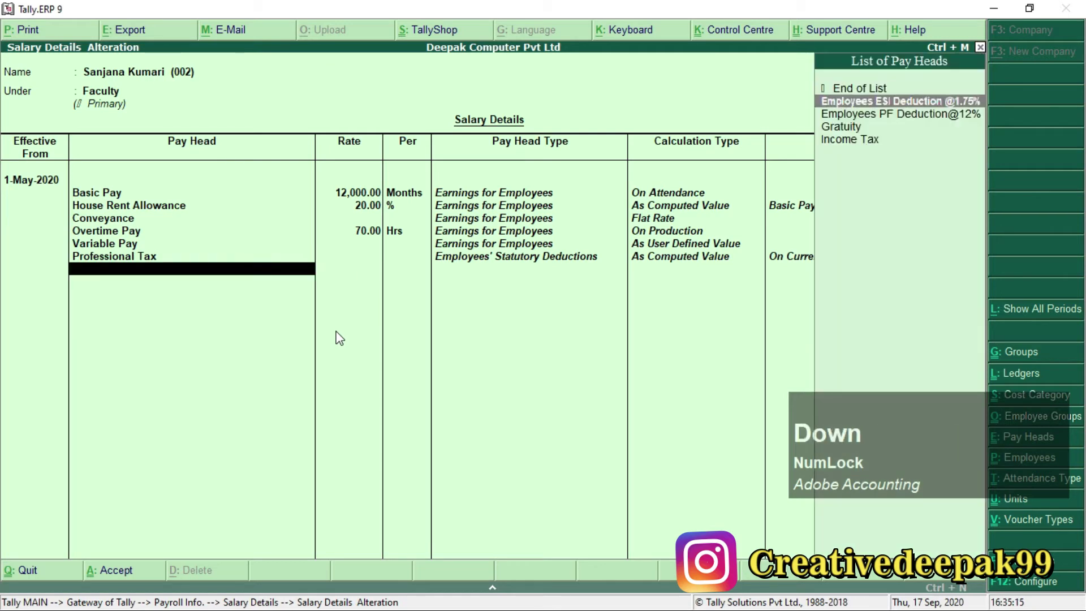
key(Return)
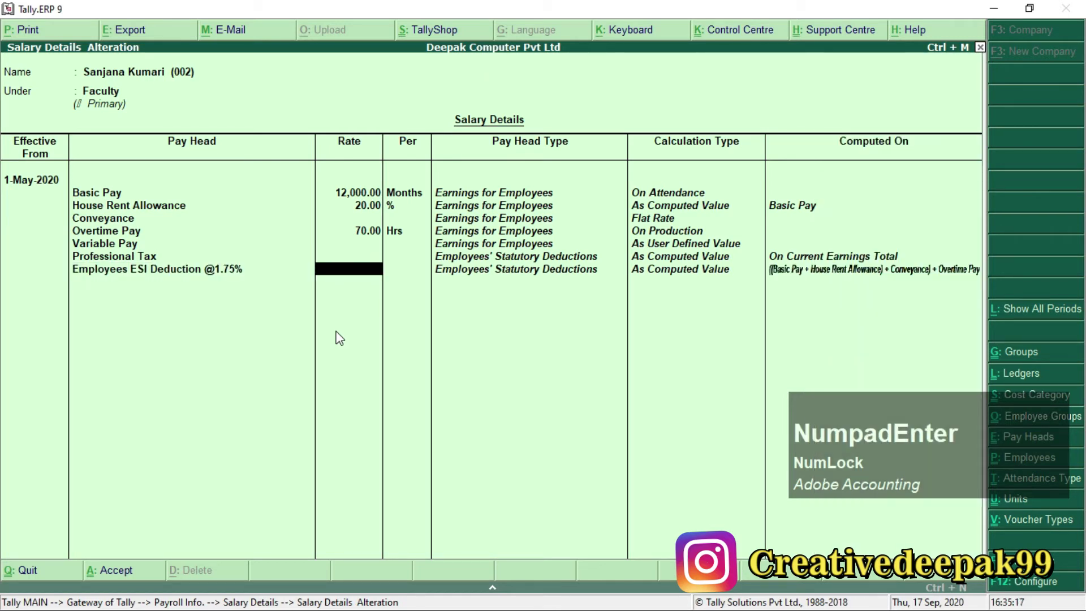
key(Return)
key(Down)
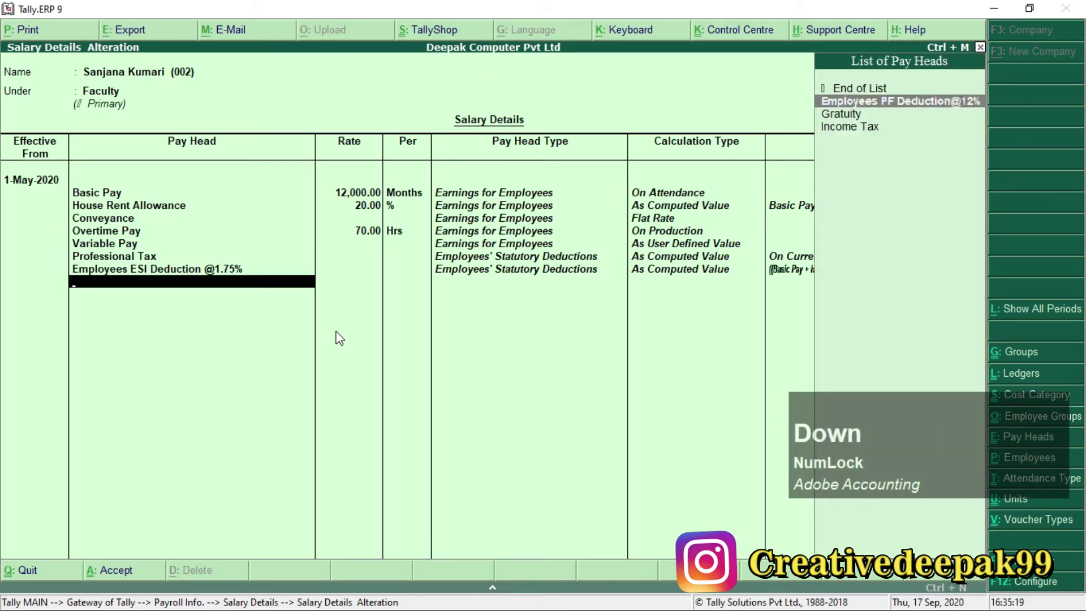
key(Return)
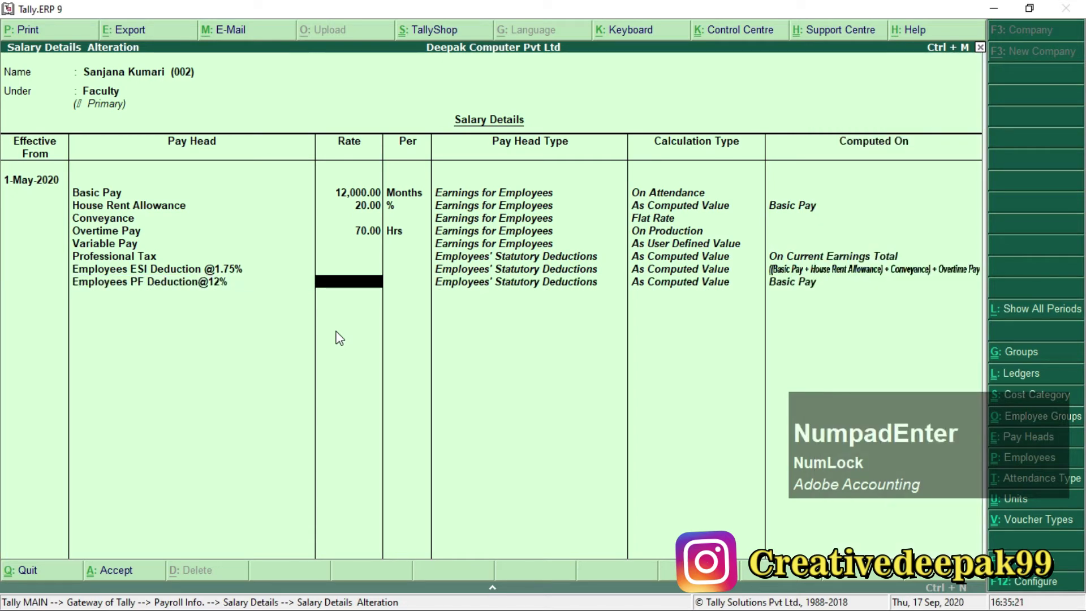
key(Return)
key(Down)
key(Down)
key(Return)
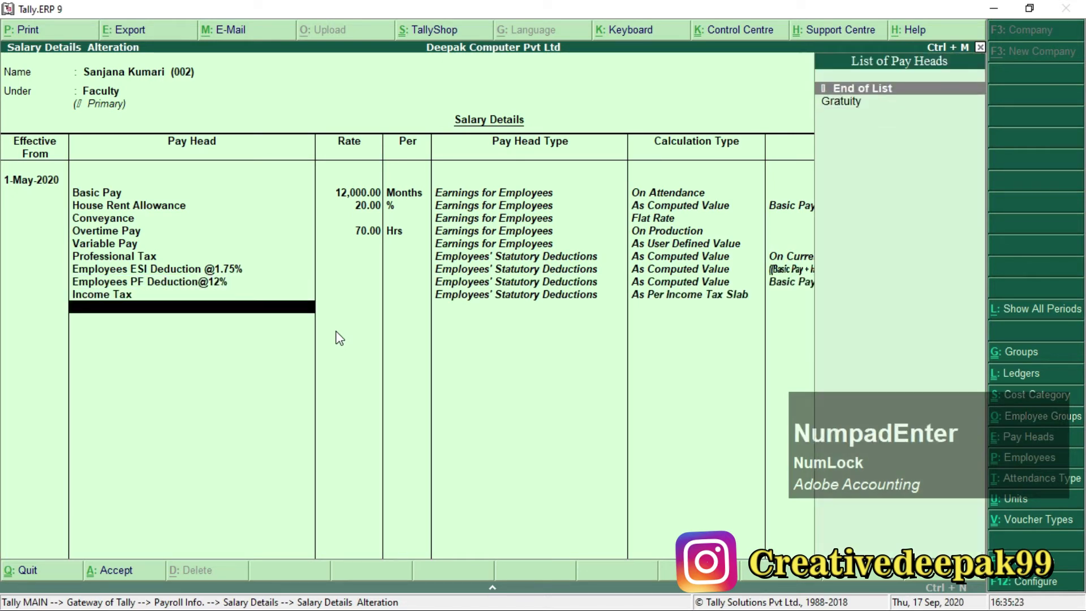
key(Down)
key(Return)
key(Return)
key(Return)
key(Return)
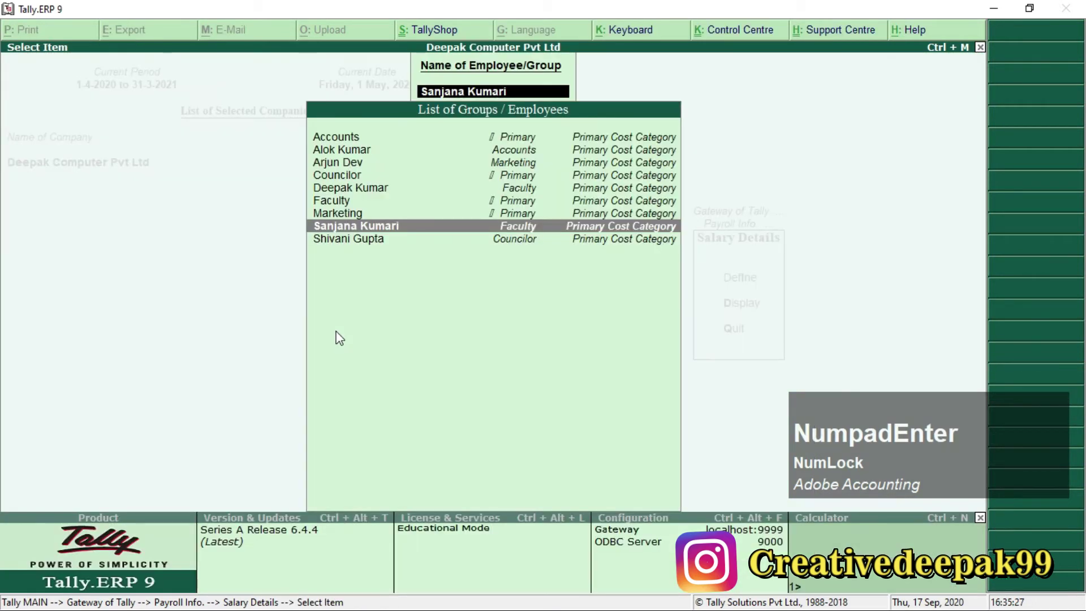
Open salary details for the employee with 13,000 basic, effective from 1-May-2020.
key(alt+Tab)
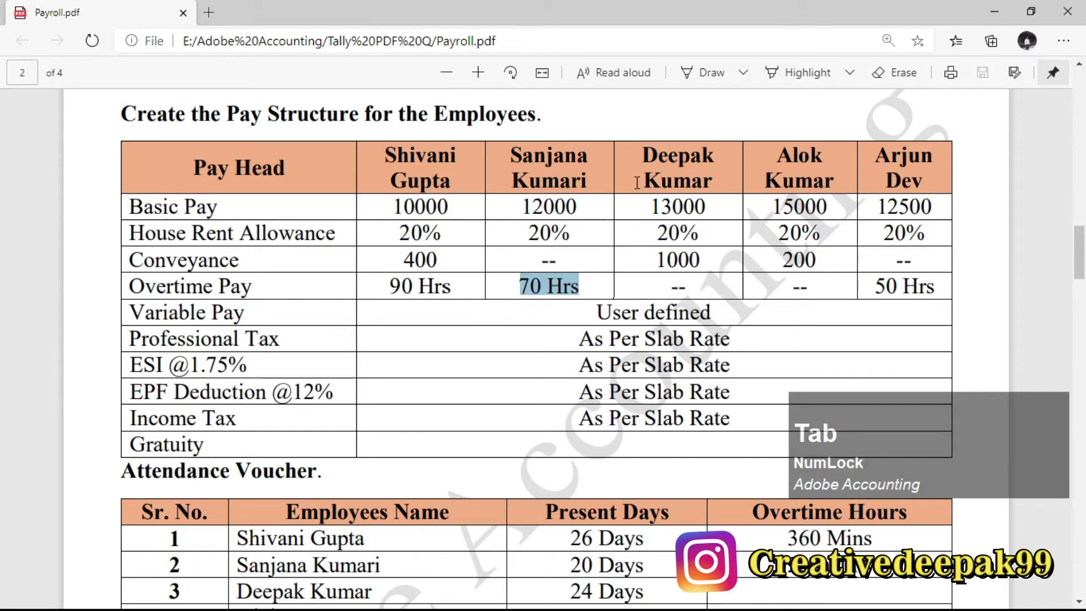
double_click(656, 153)
key(alt+Tab)
key(Up)
key(Up)
key(Up)
key(Up)
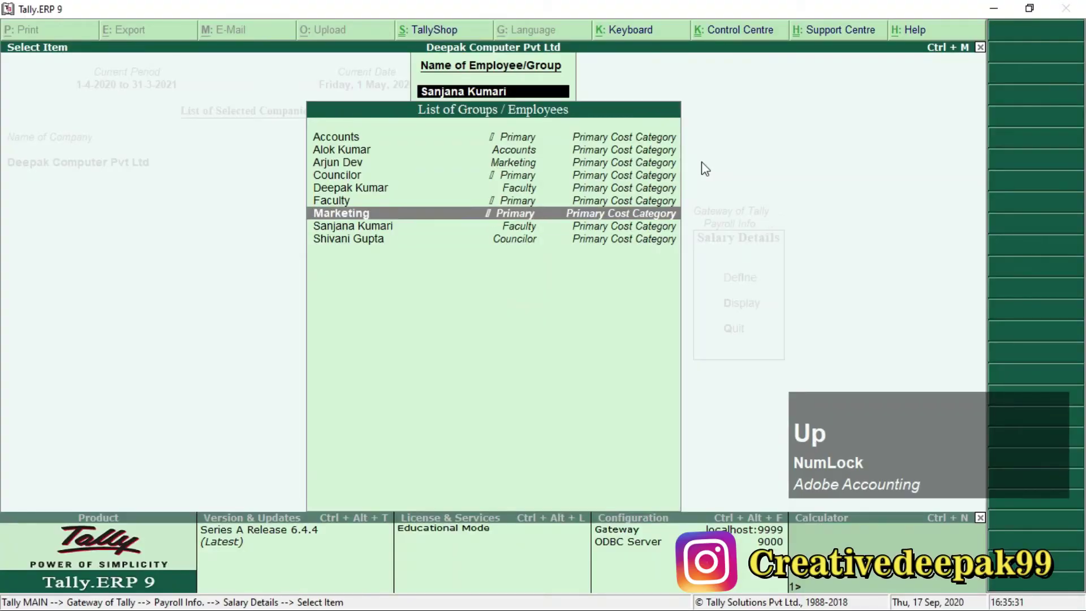
key(Down)
key(Return)
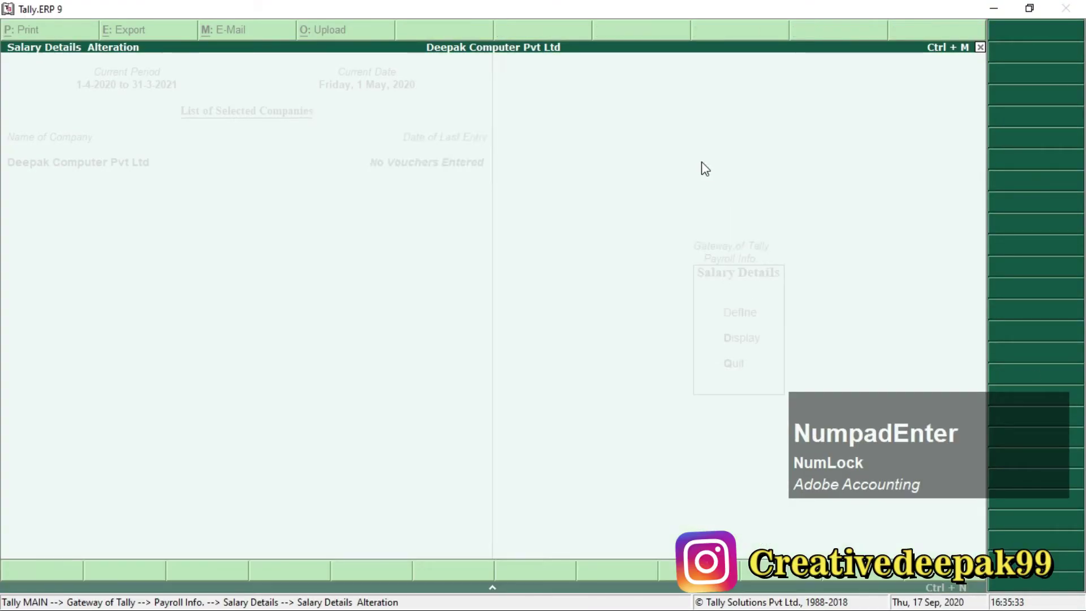
text(1-5)
key(Return)
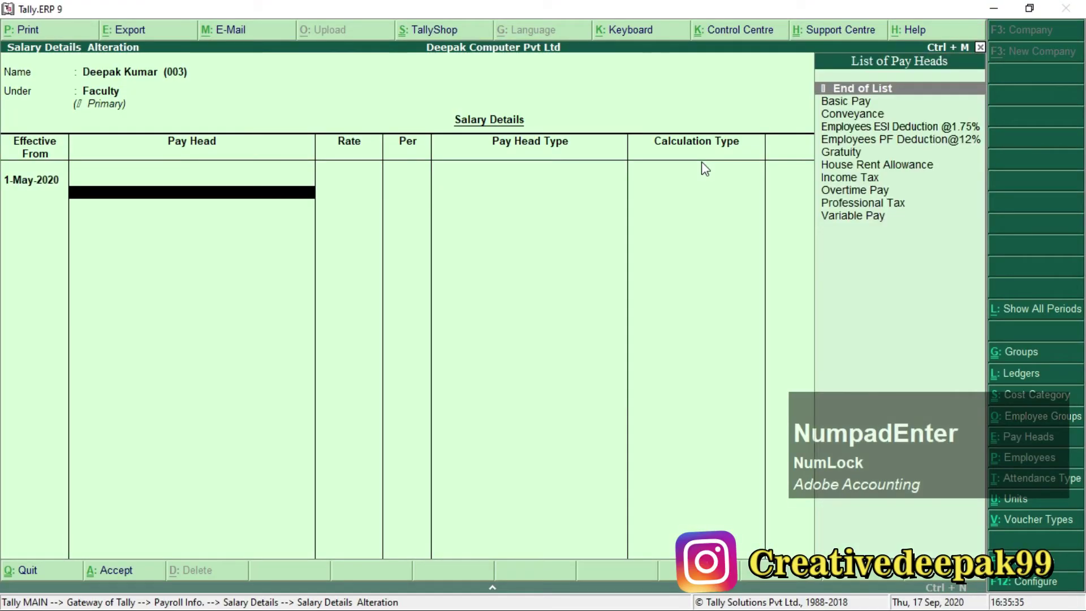
Add Basic Pay at 13,000 and House Rent Allowance at 20%.
text(B)
key(Return)
key(alt+Tab)
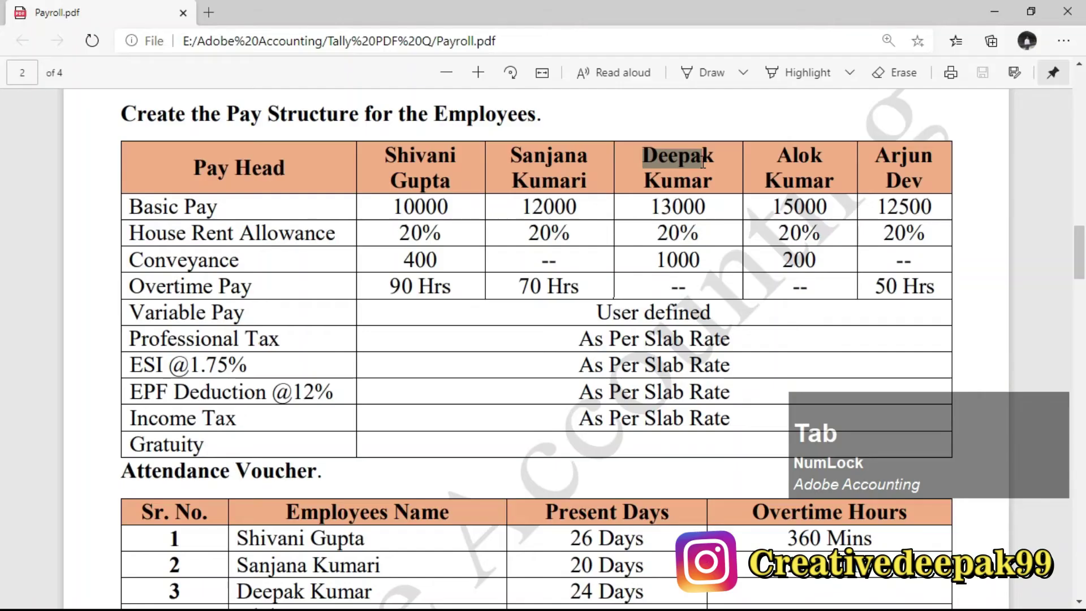
double_click(652, 207)
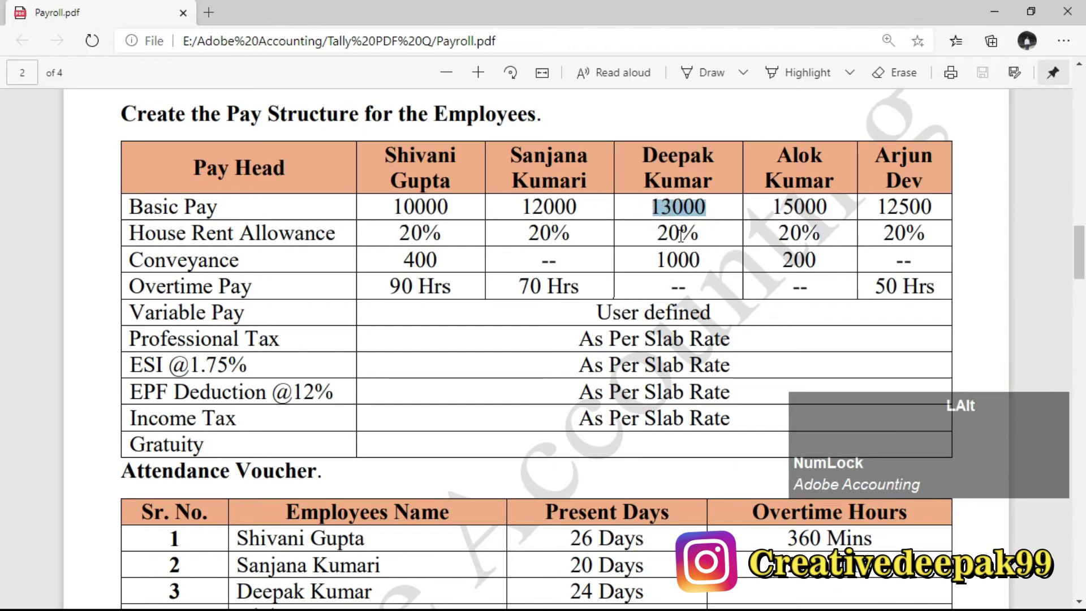
key(alt+Tab)
text(13,000)
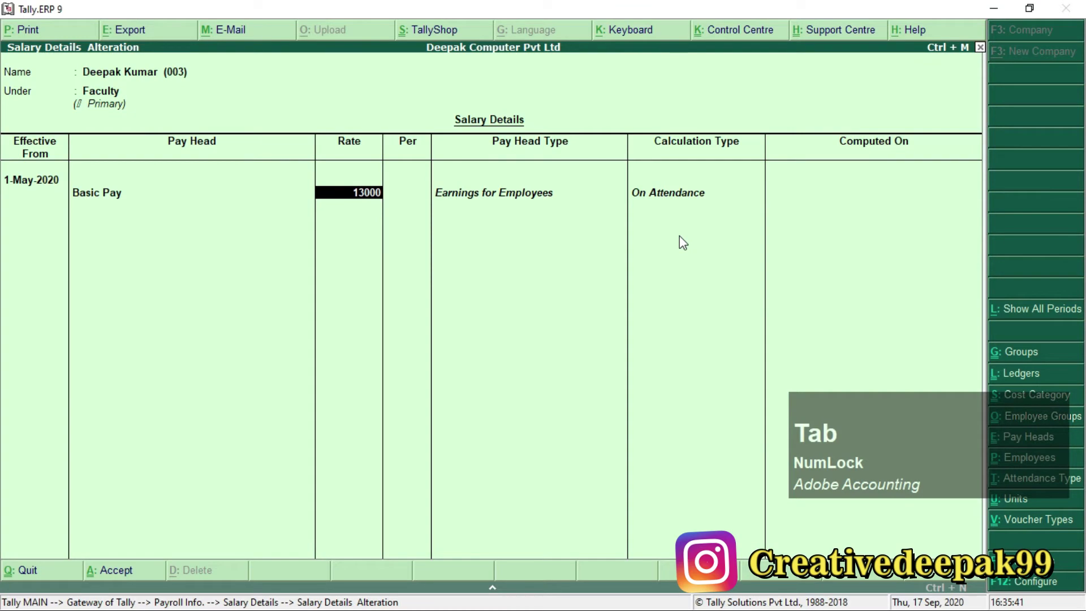
key(KP_Enter)
text(h)
key(KP_Enter)
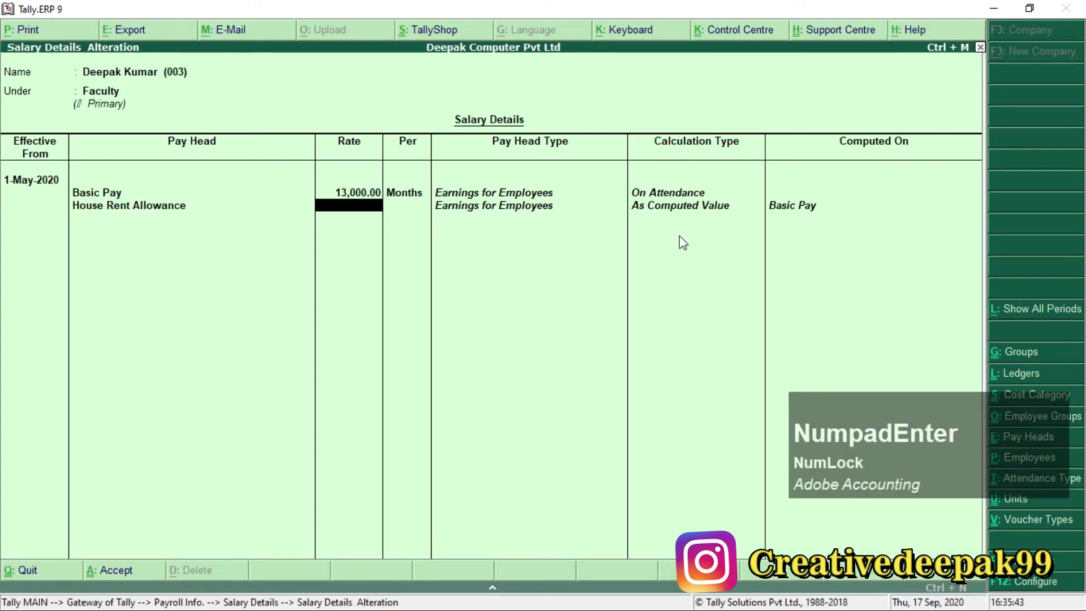
text(20)
key(KP_Enter)
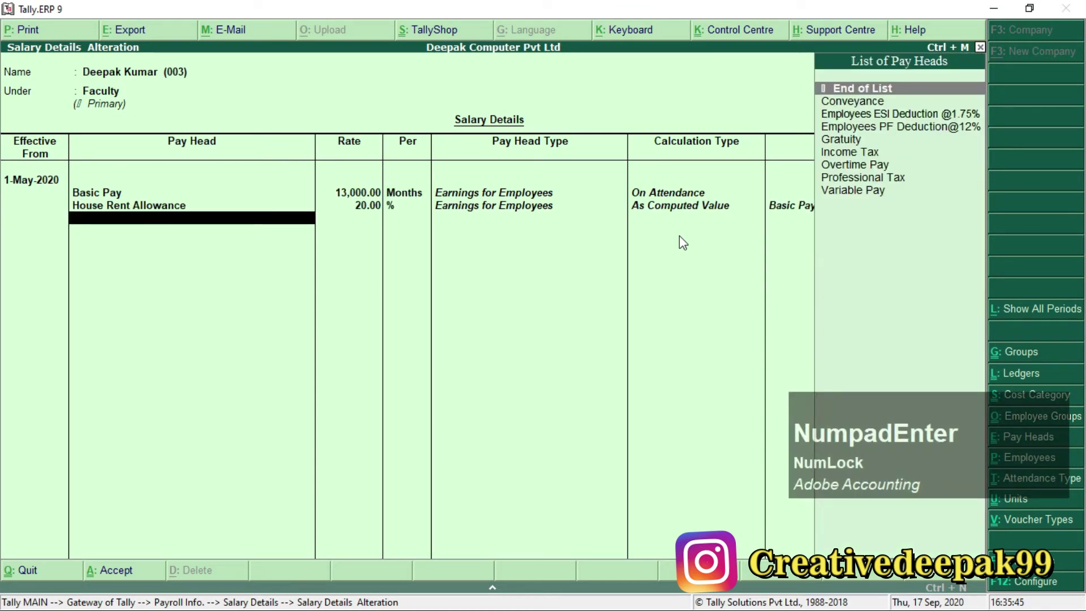
Add the Conveyance pay head at 1,000.
text(c)
key(KP_Enter)
key(alt+Tab)
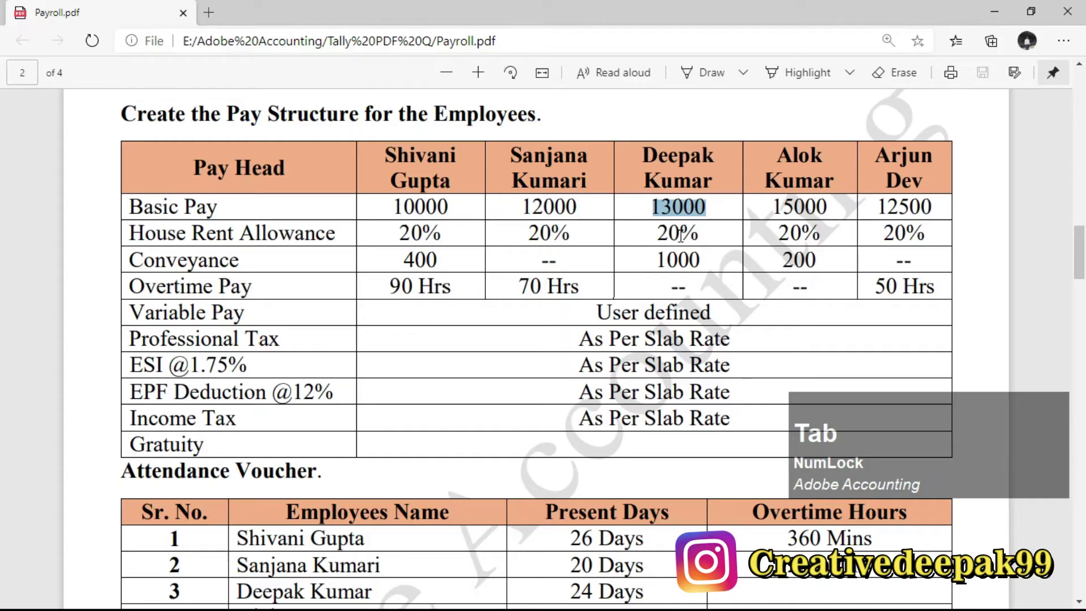
drag(652, 257, 698, 268)
key(alt+Tab)
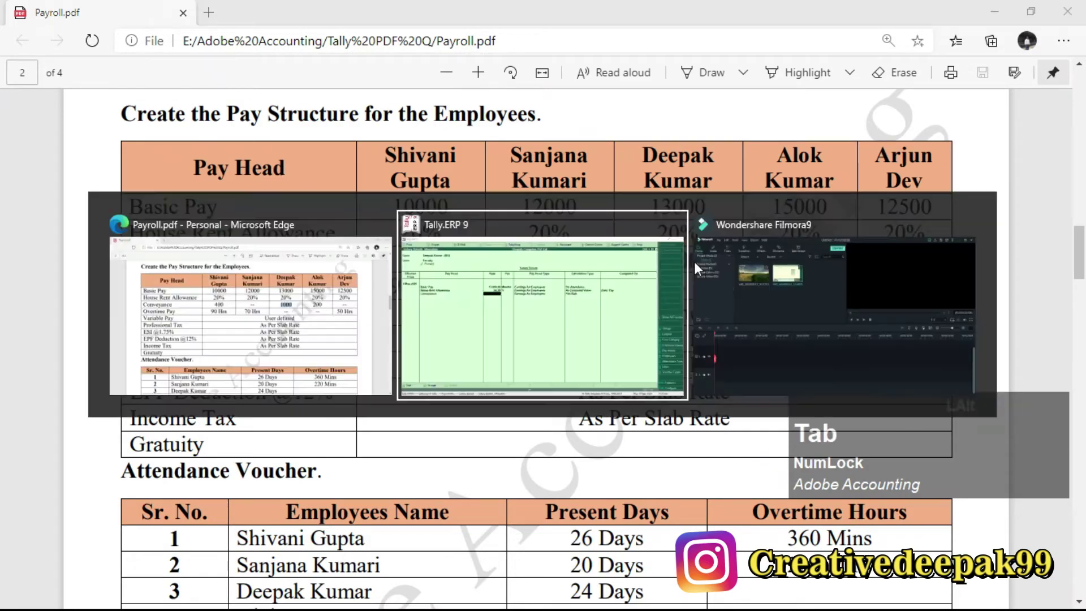
text(1000)
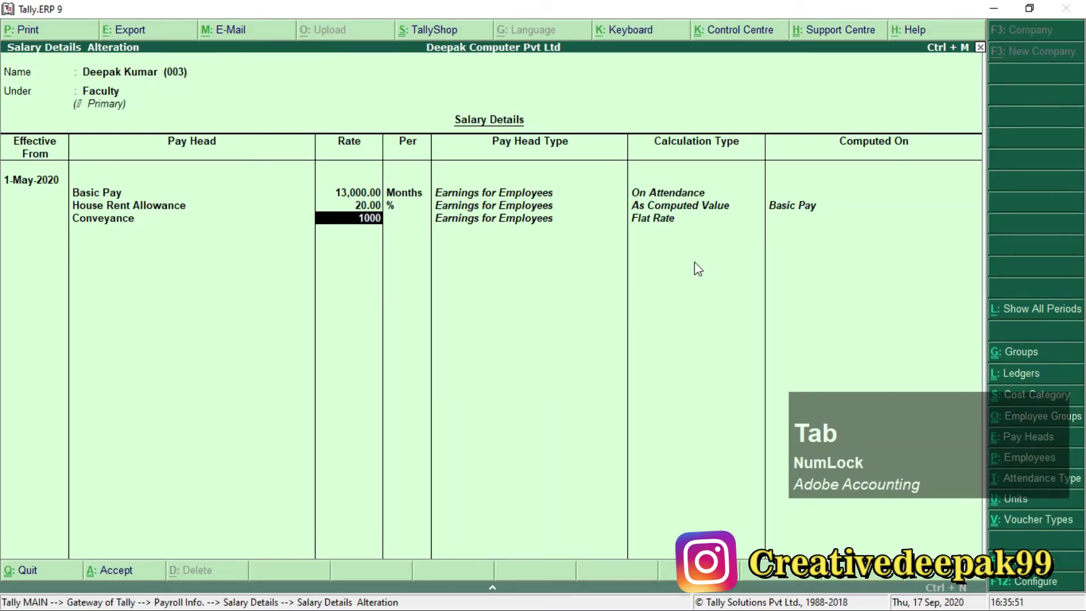
key(KP_Enter)
key(KP_Enter)
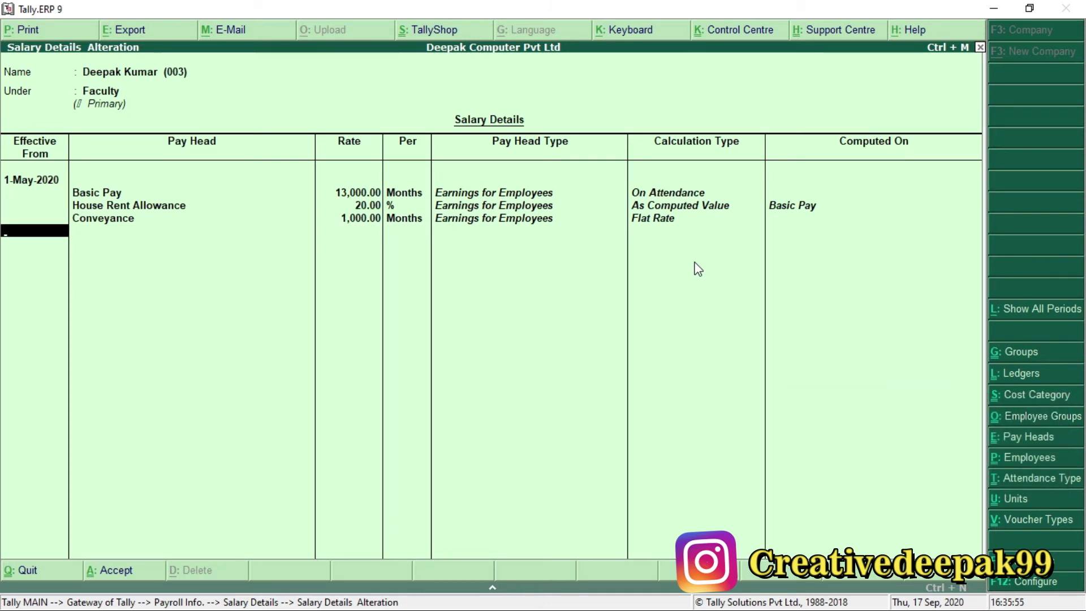
Add Overtime Pay with its rate left blank.
key(BackSpace)
key(KP_Enter)
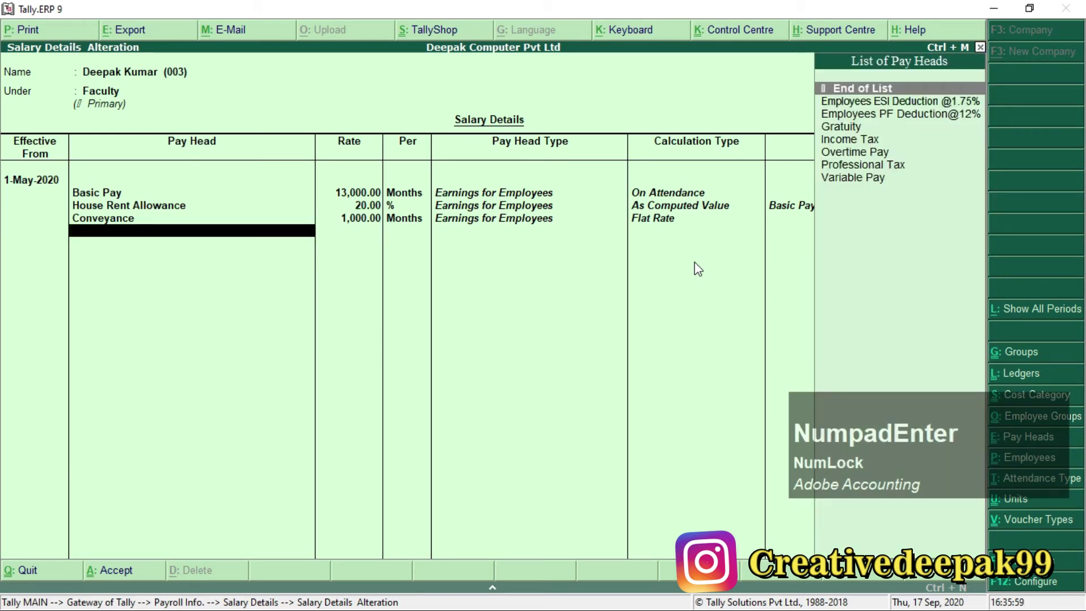
key(Down)
key(Down)
key(Down)
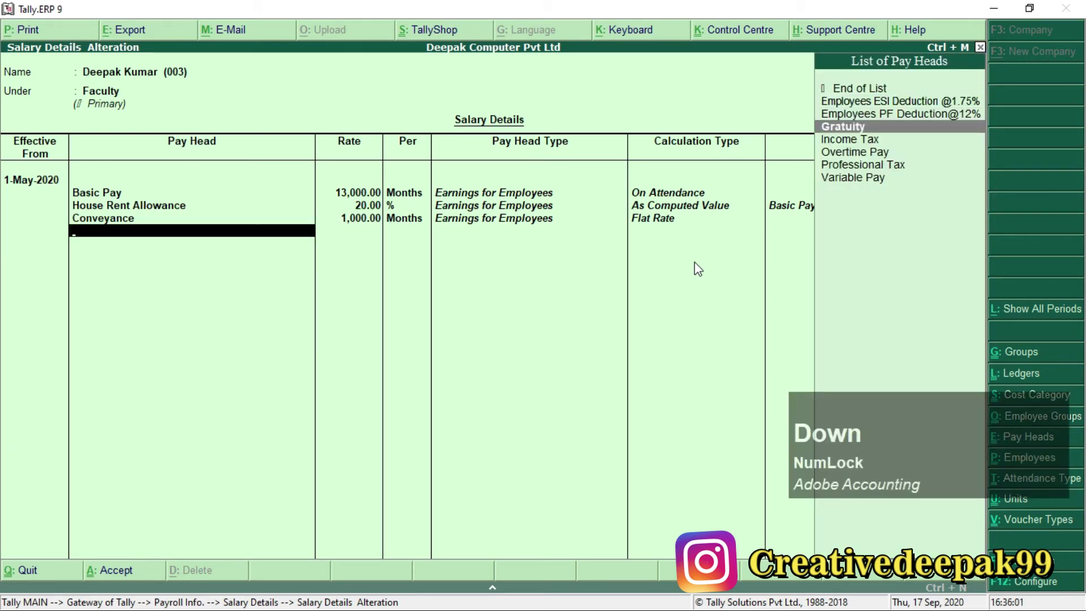
key(Down)
key(Down)
key(KP_Enter)
key(alt+Tab)
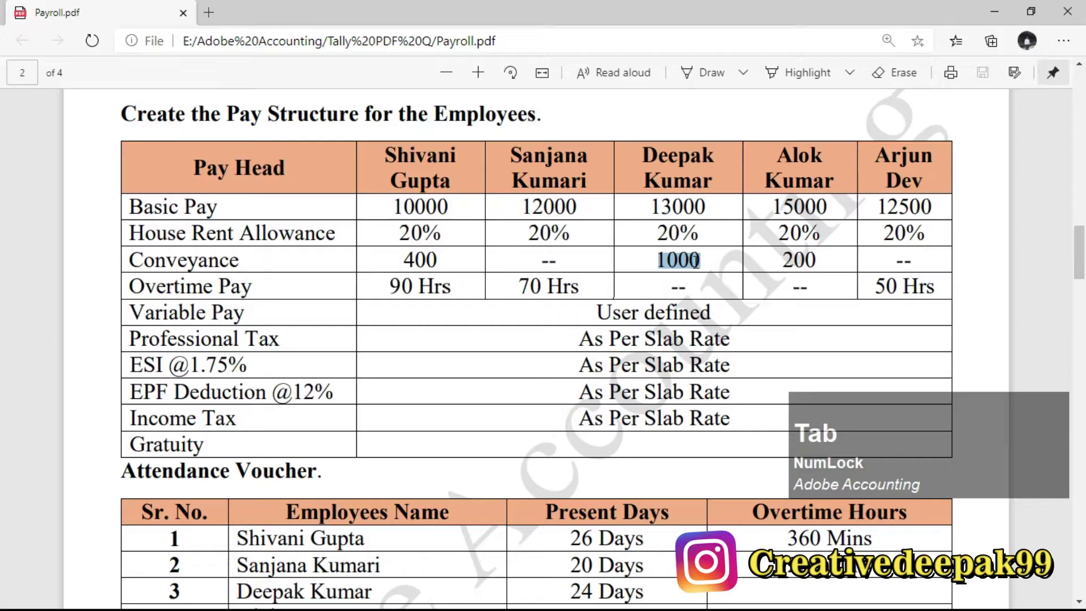
double_click(651, 292)
drag(660, 289, 697, 294)
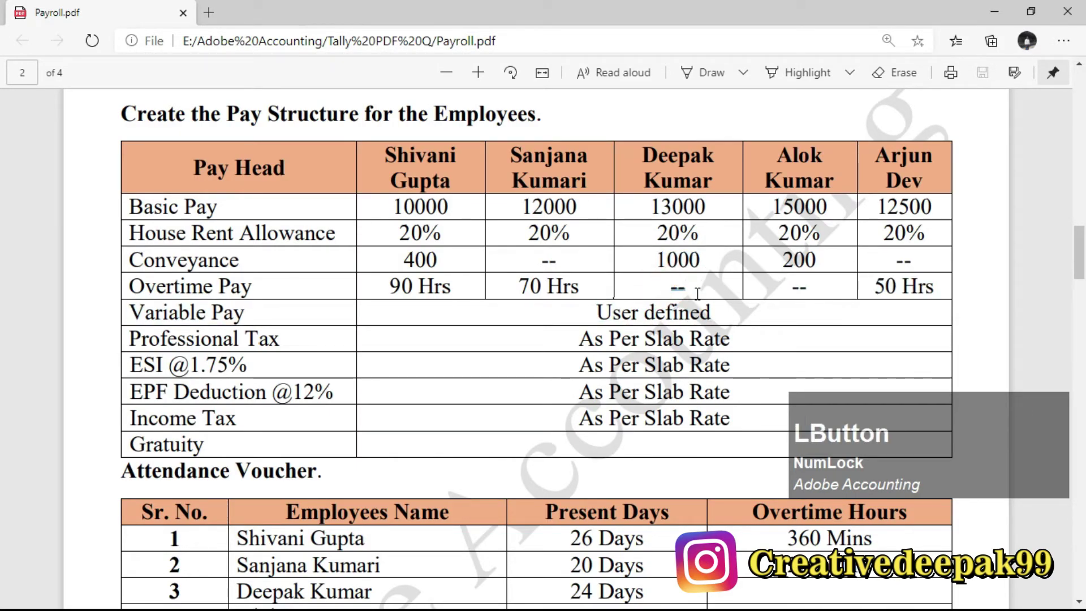
key(alt+Tab)
key(Return)
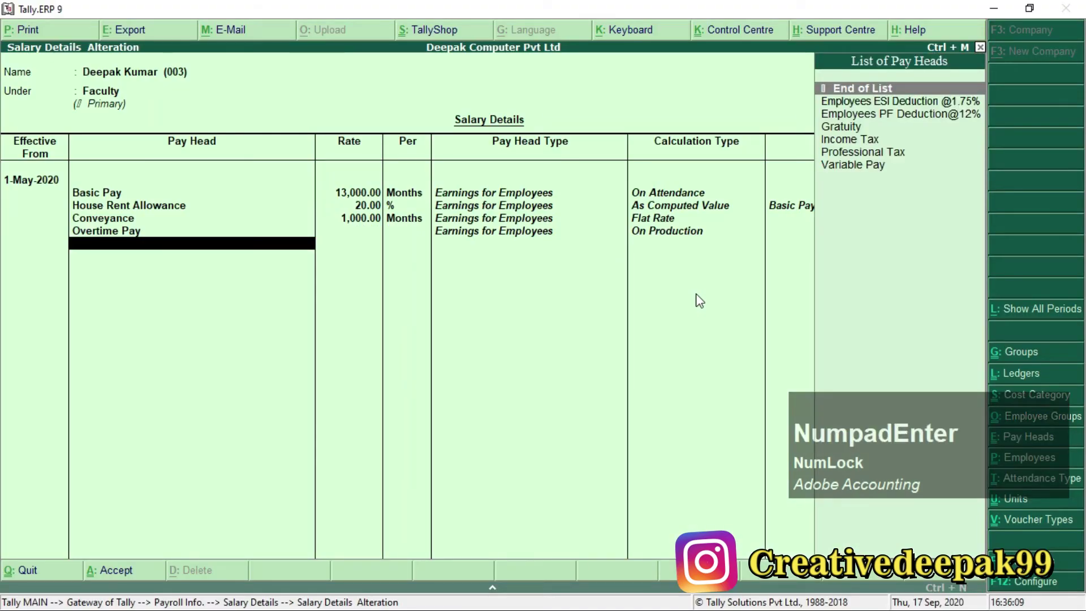
Add Variable Pay, Professional Tax, ESI, PF, Income Tax and Gratuity to finish the list.
text(V)
key(Return)
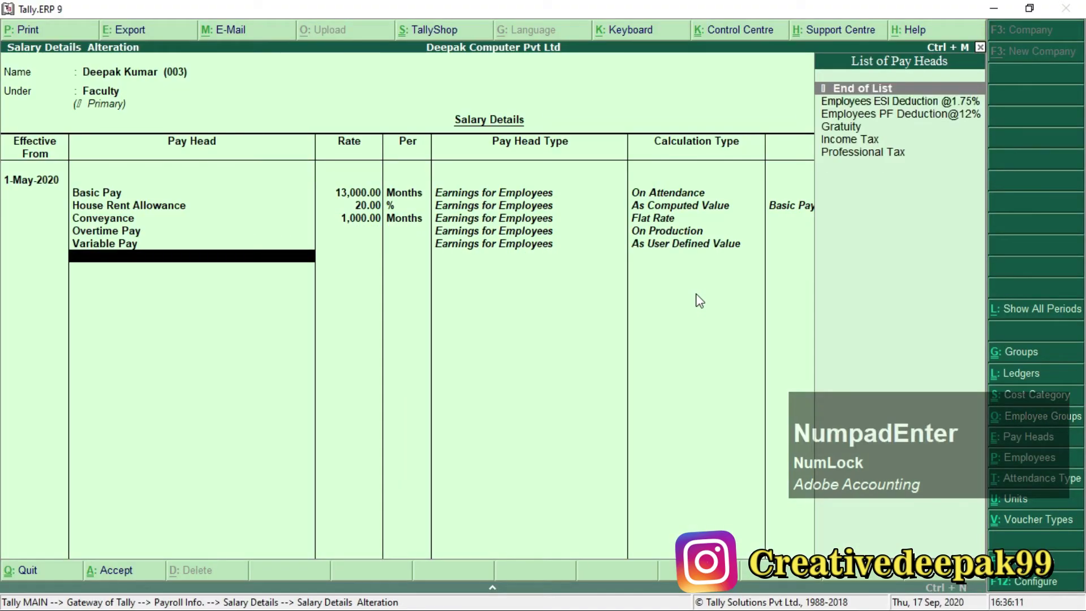
text(P)
key(Return)
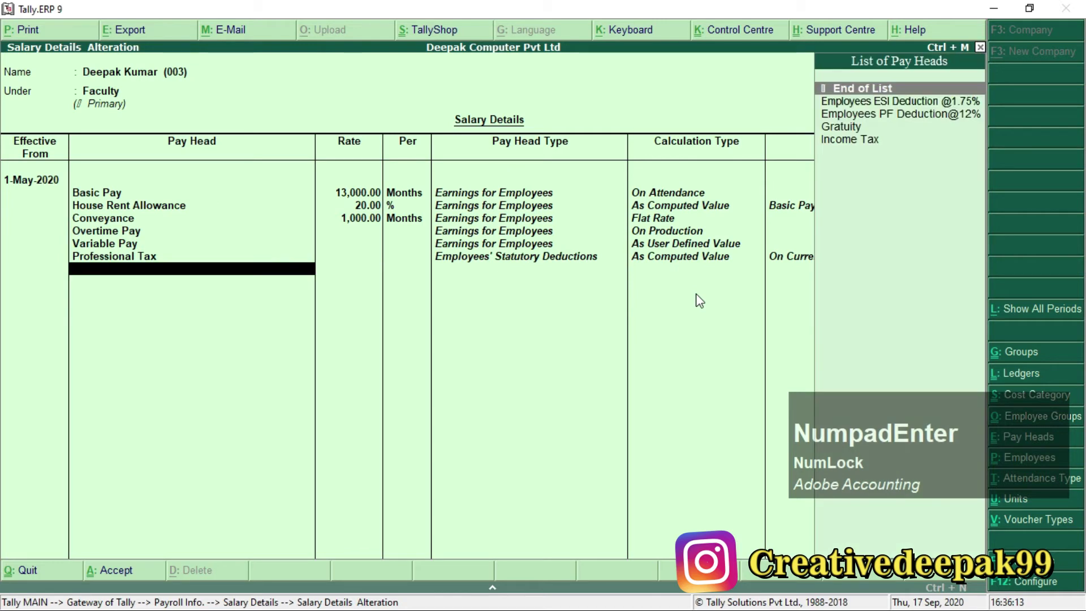
key(Down)
key(Return)
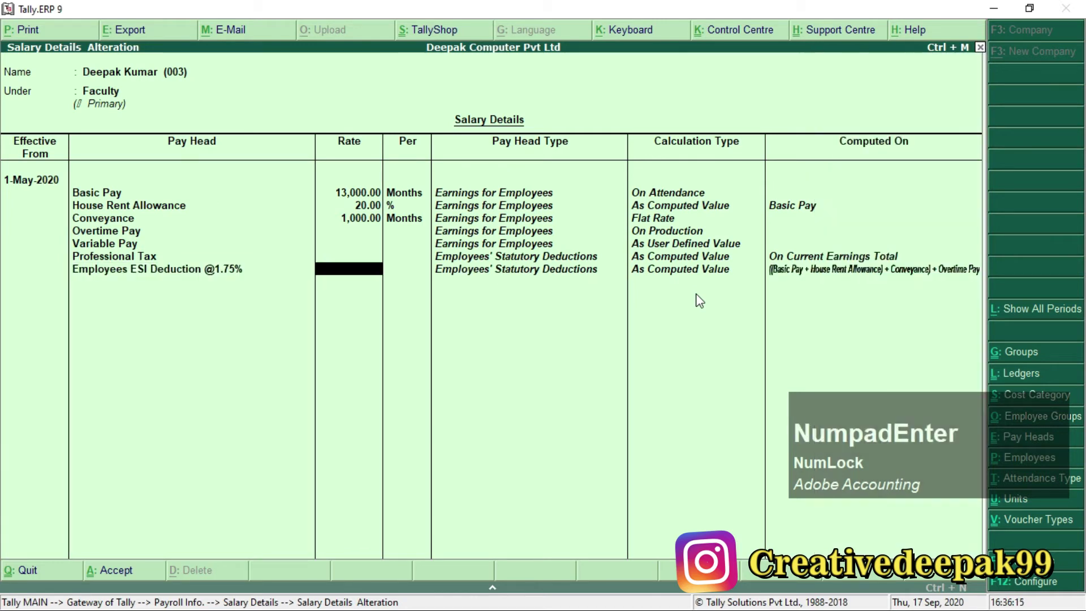
key(Return)
key(Down)
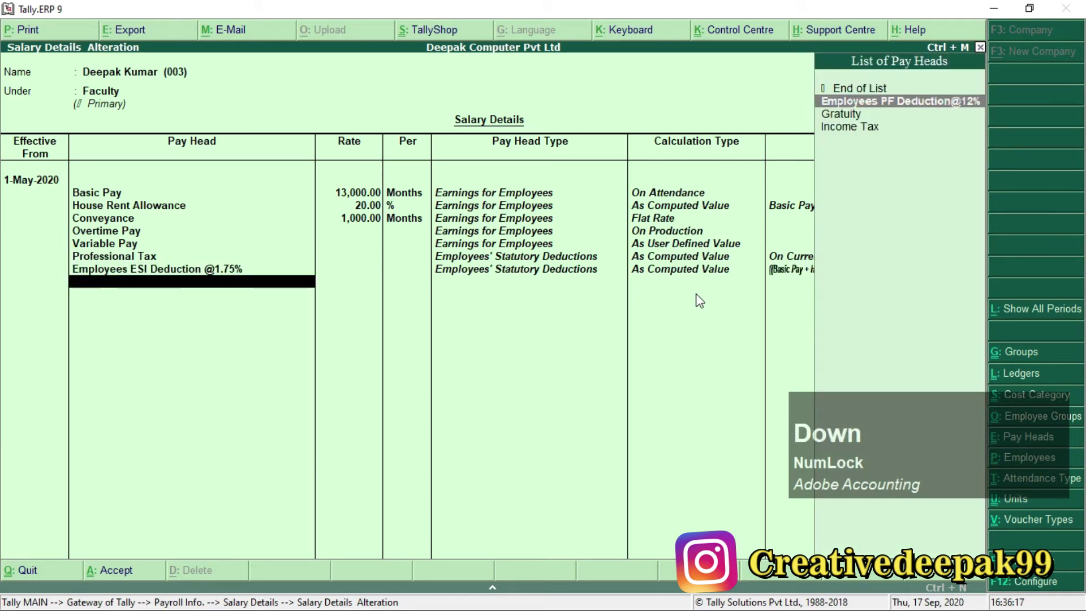
key(Return)
key(Return)
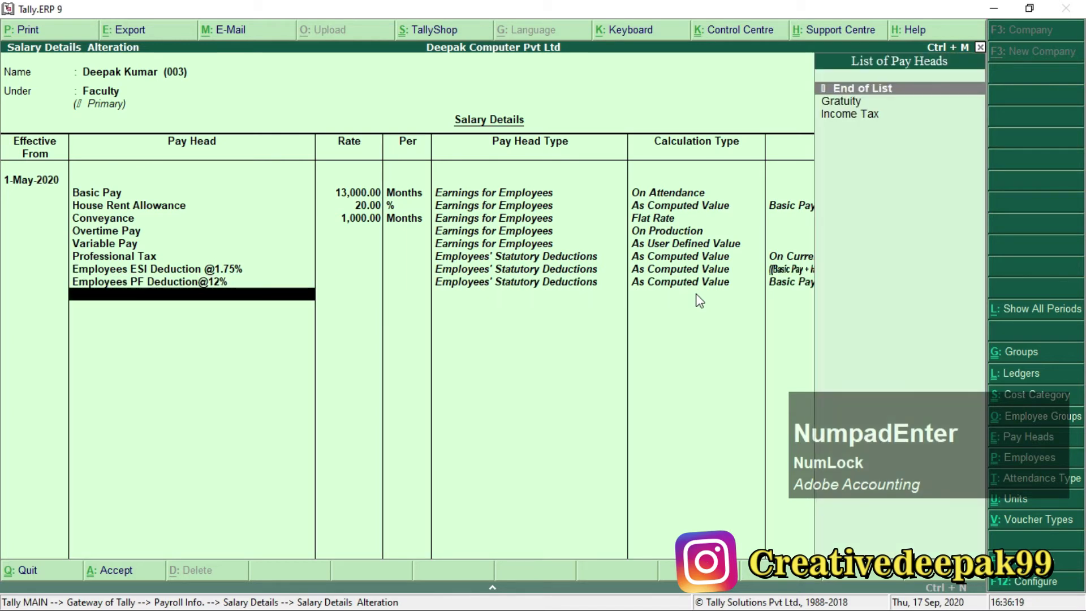
key(Down)
key(Down)
key(Return)
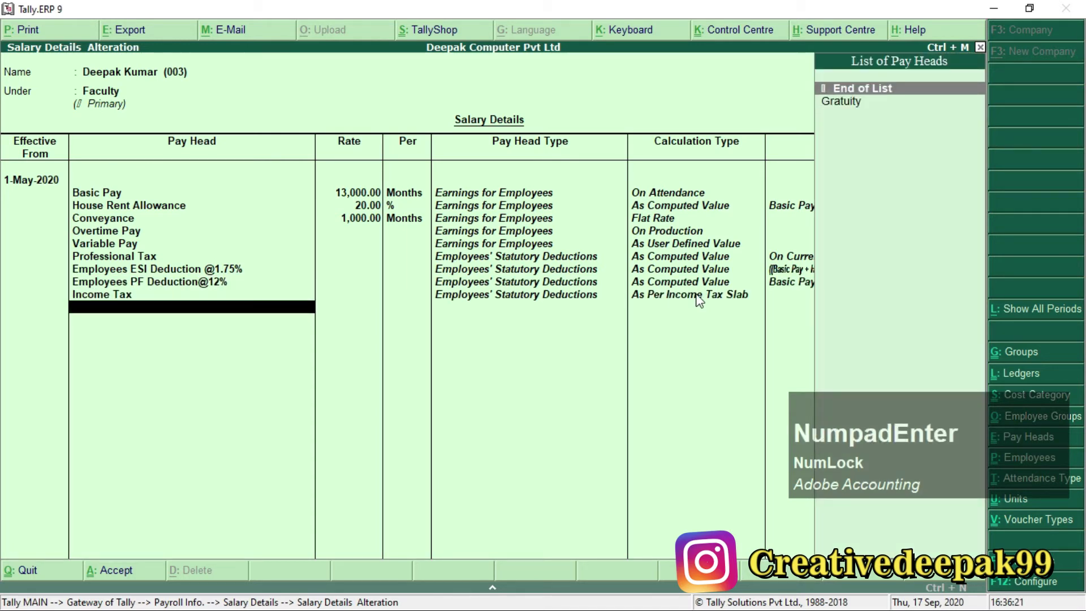
key(Down)
key(Return)
key(Return)
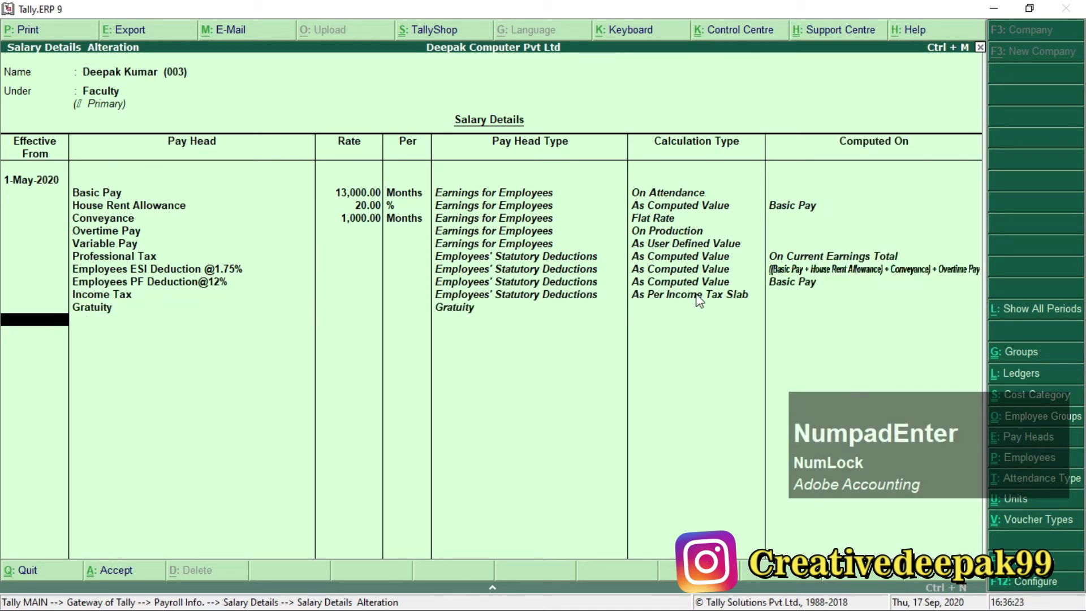
key(Return)
key(Return)
Open the Accounts employee's salary details, effective from 1-May-2020.
key(Up)
key(Up)
key(Up)
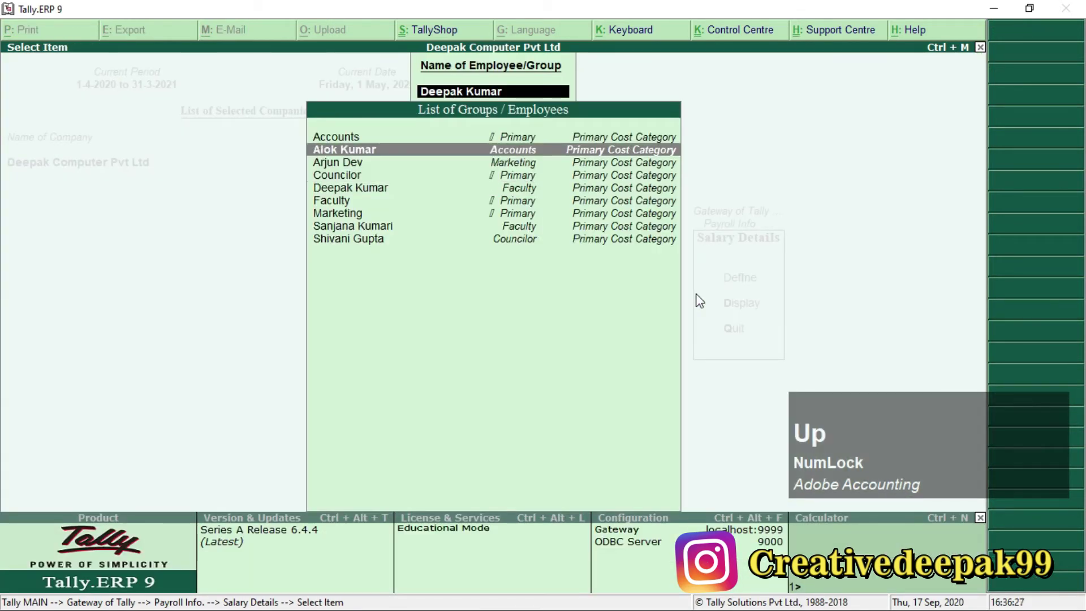
key(Return)
key(alt+Tab)
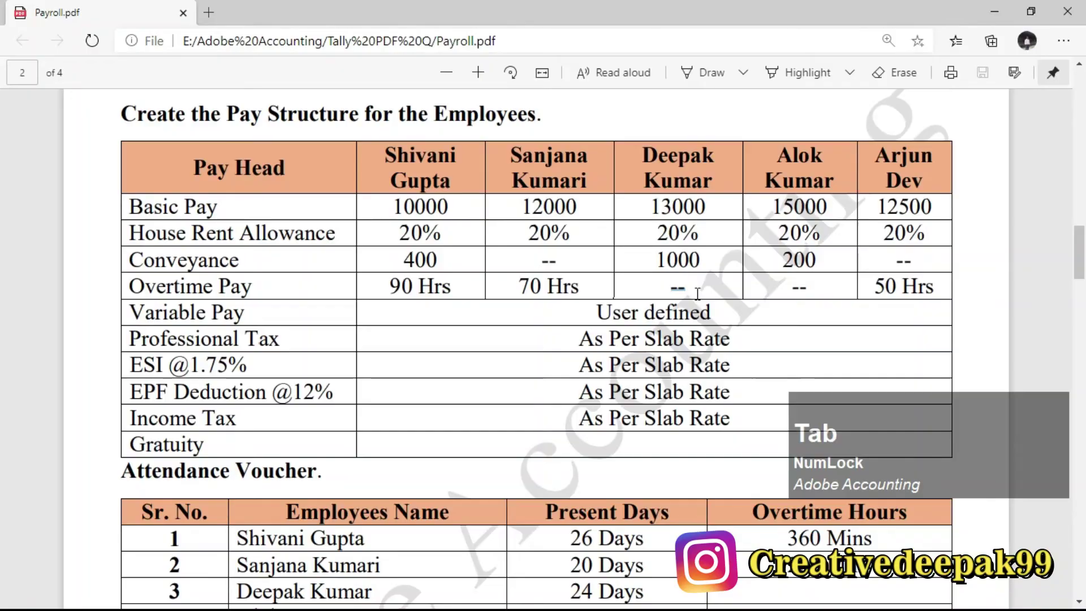
drag(788, 174, 831, 186)
key(alt+Tab)
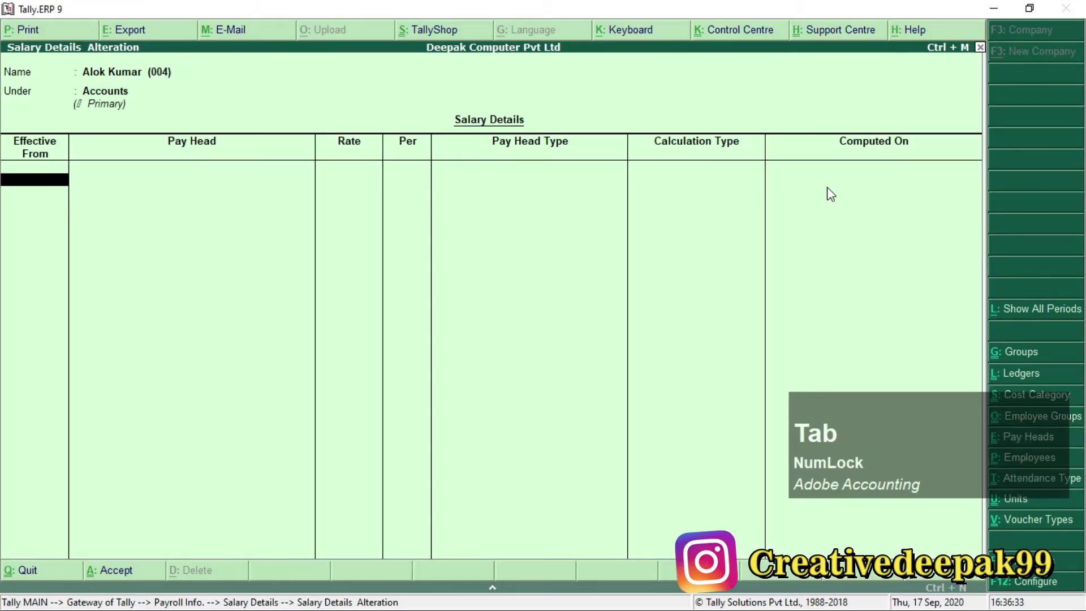
text(1-5)
key(Return)
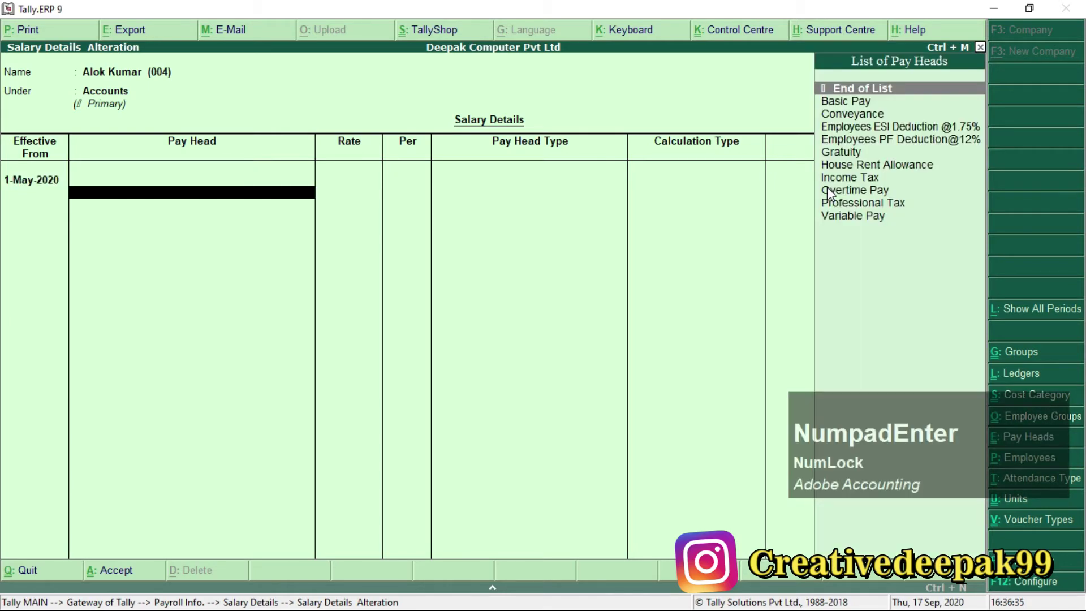
Add Basic Pay at 15,000.
key(Down)
key(Return)
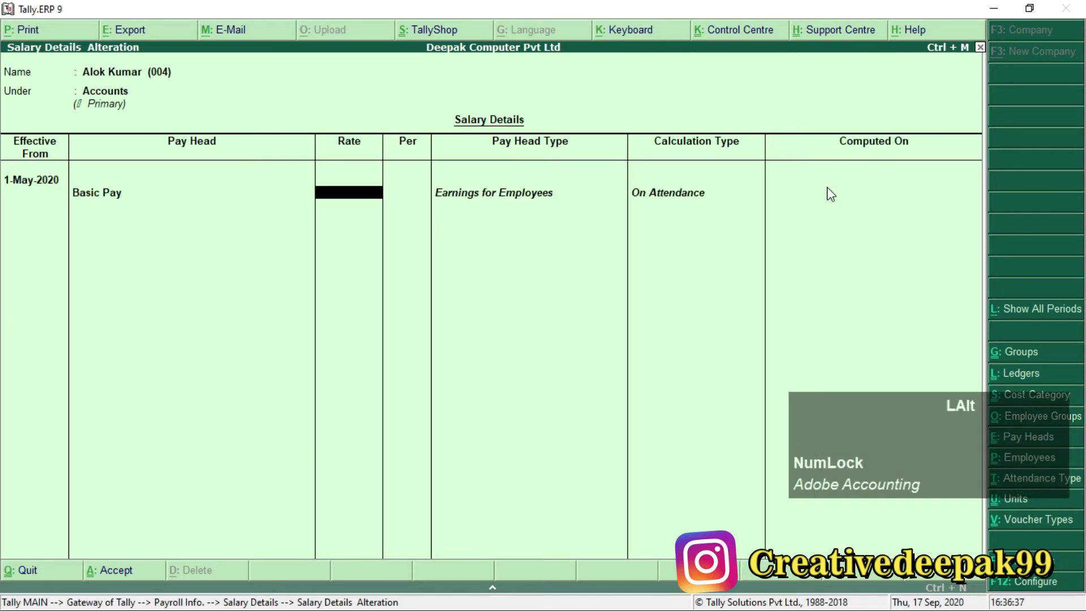
key(alt+Tab)
click(769, 207)
double_click(771, 207)
key(alt+Tab)
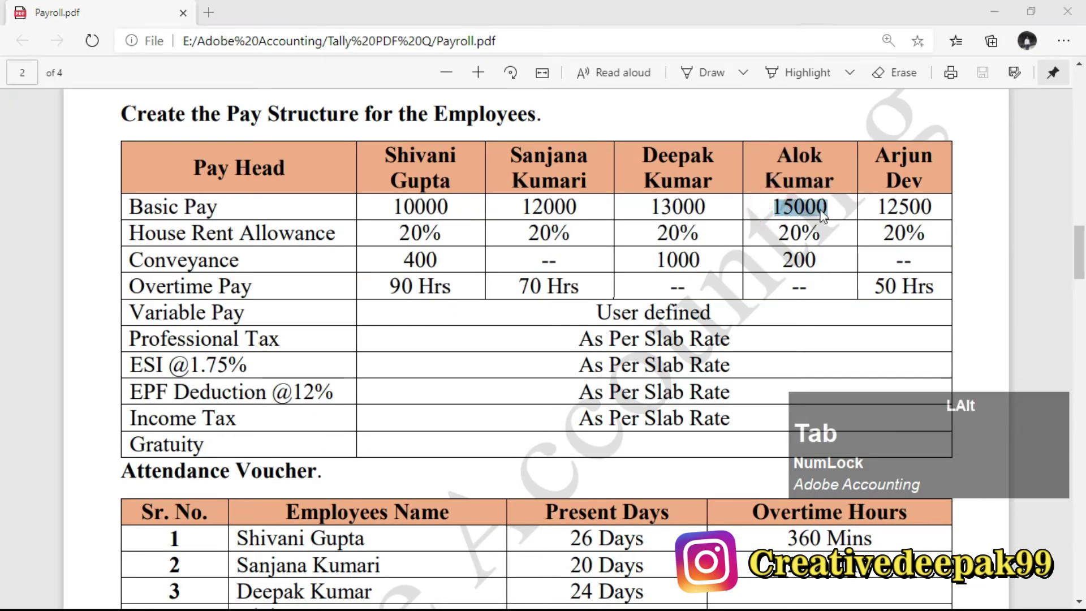
text(15000)
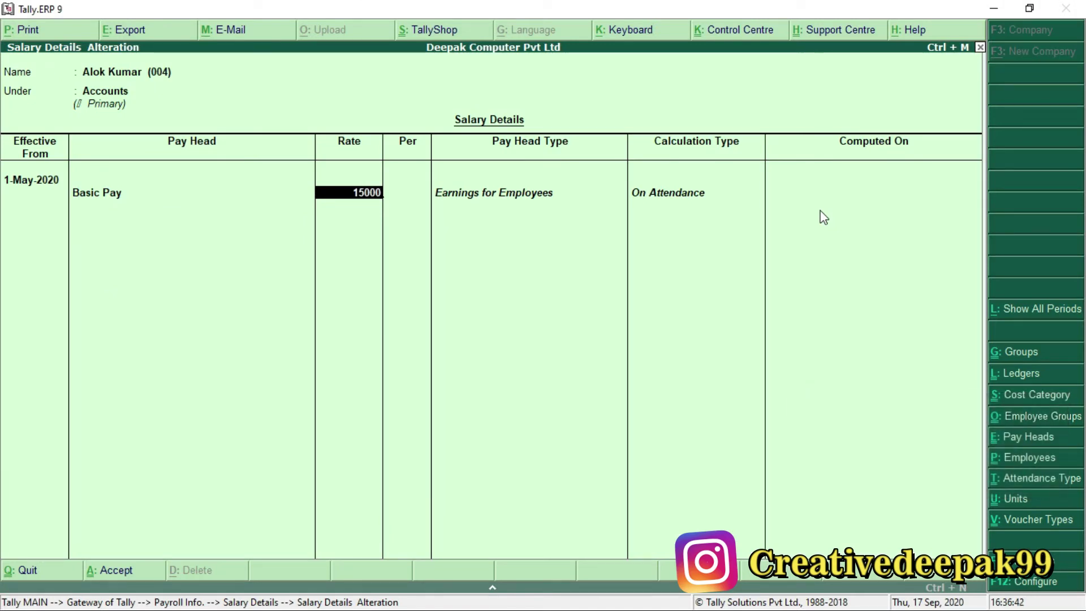
key(KP_Enter)
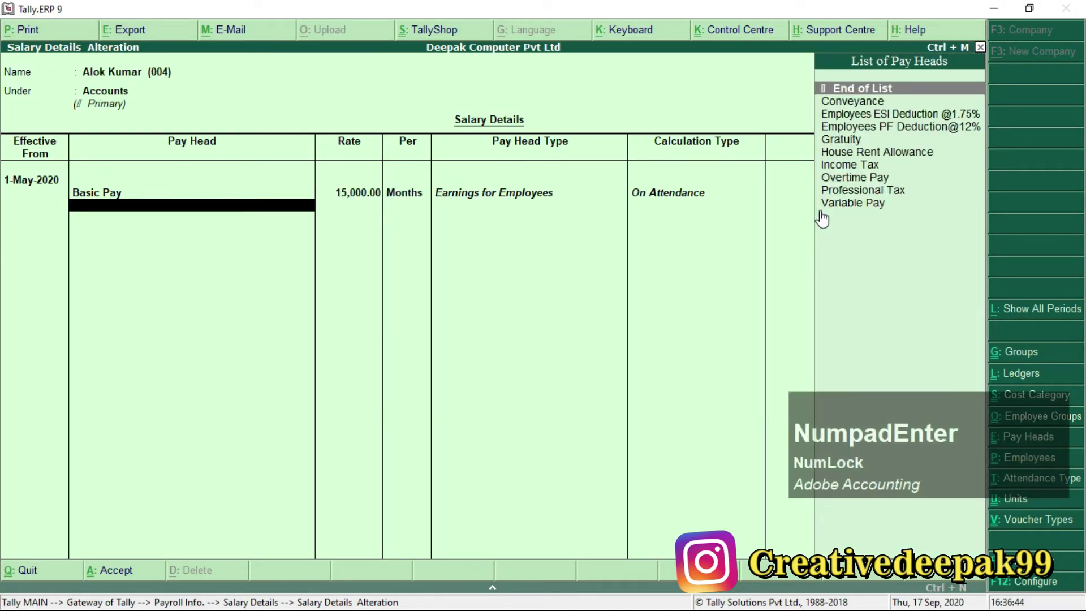
Add House Rent Allowance at 20%.
key(Down)
text(H)
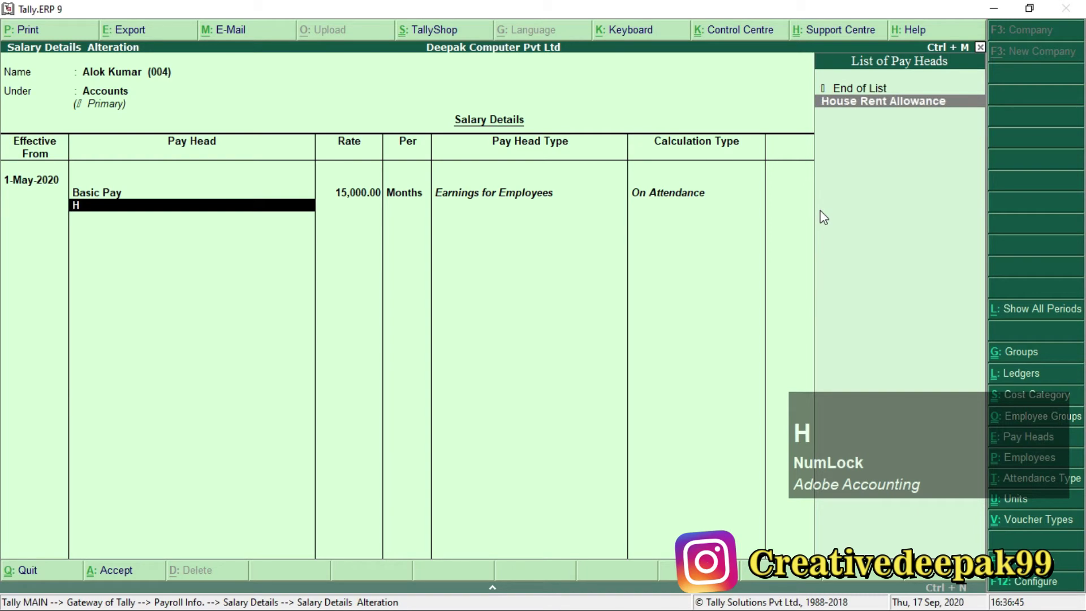
key(KP_Enter)
text(20)
key(KP_Enter)
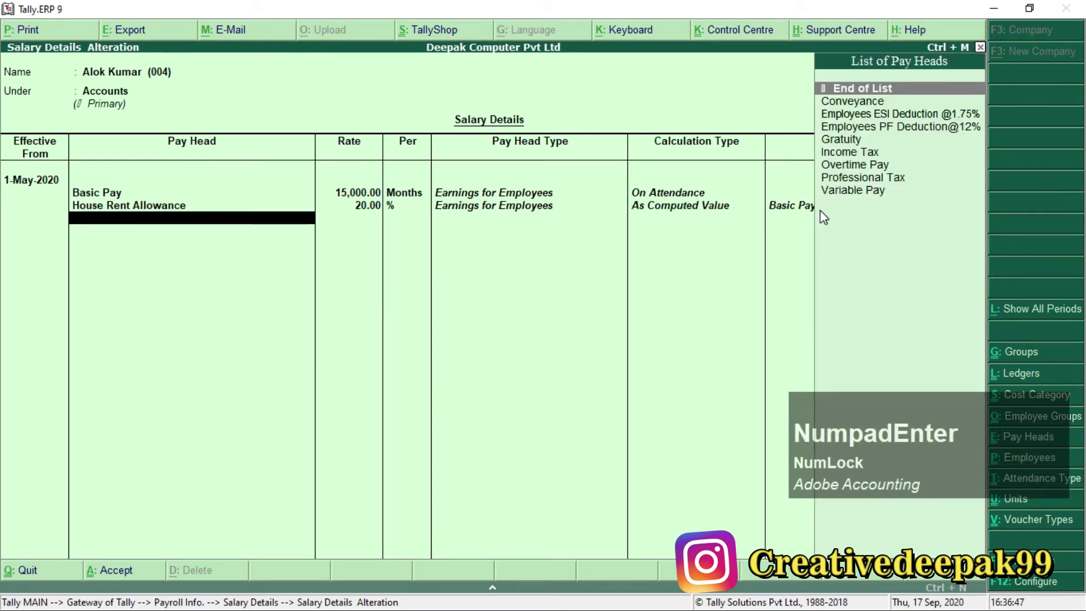
Add Conveyance at 200.
key(Down)
key(KP_Enter)
key(alt+Tab)
drag(771, 252, 823, 260)
drag(170, 253, 438, 262)
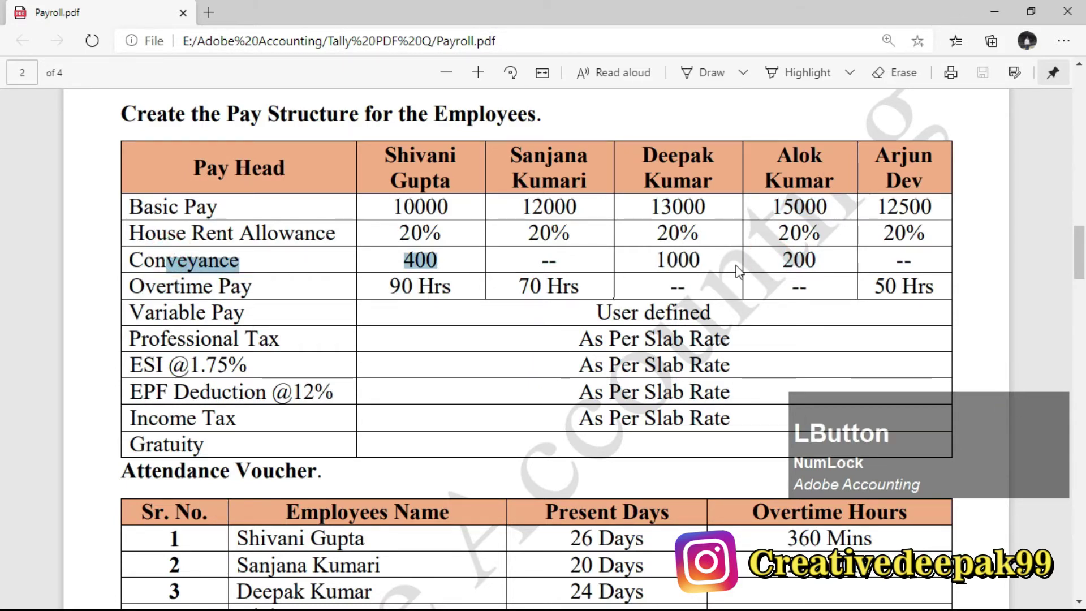
drag(767, 252, 827, 259)
key(alt+Tab)
text(200)
key(KP_Enter)
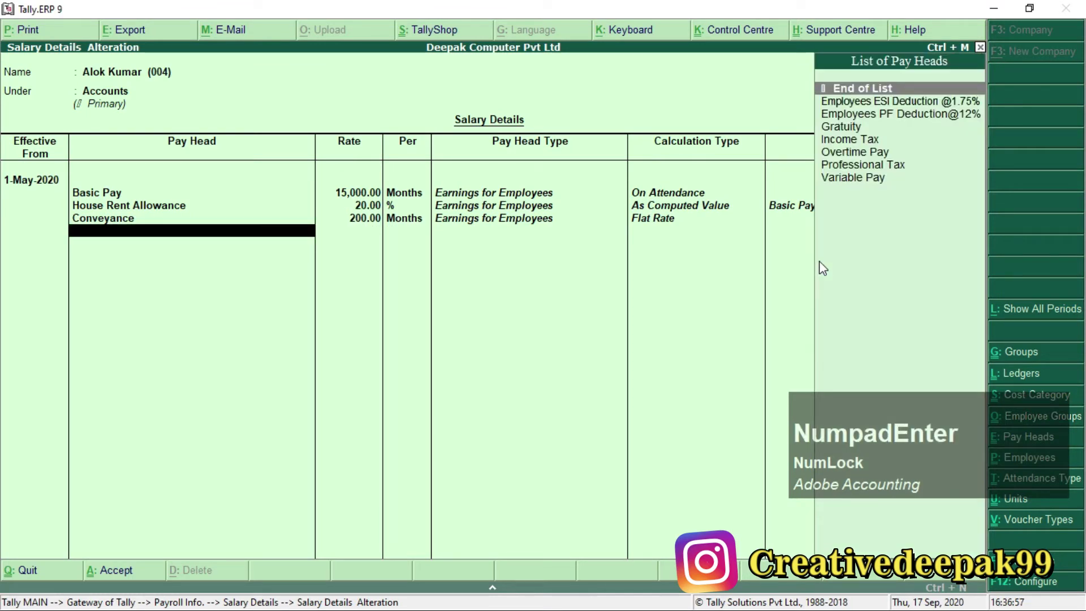
Add Overtime Pay with its rate left blank.
text(o)
key(KP_Enter)
key(alt+Tab)
click(815, 288)
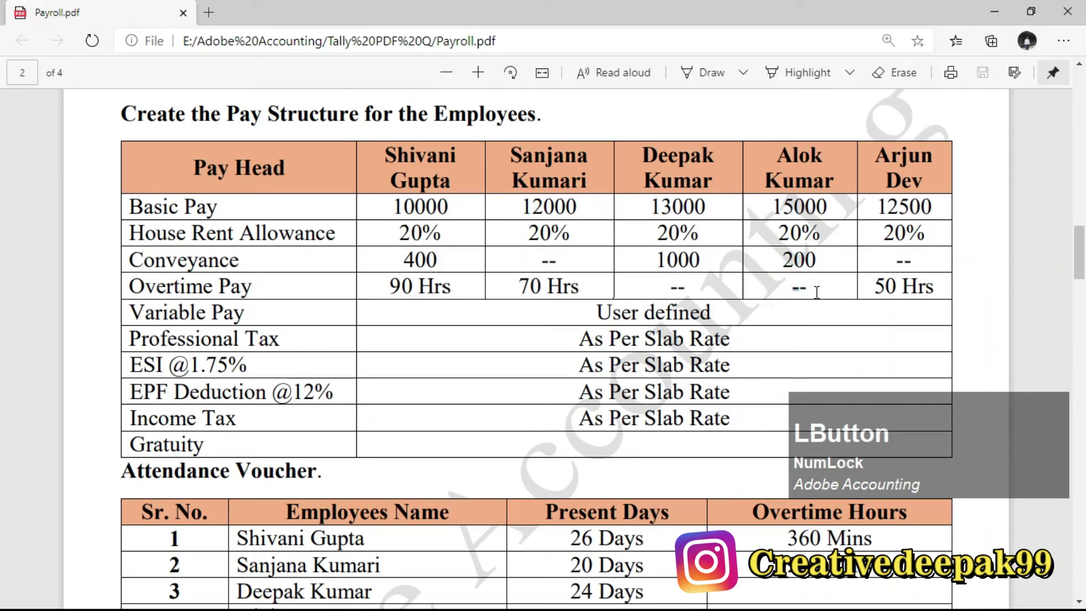
key(alt+Tab)
key(KP_Enter)
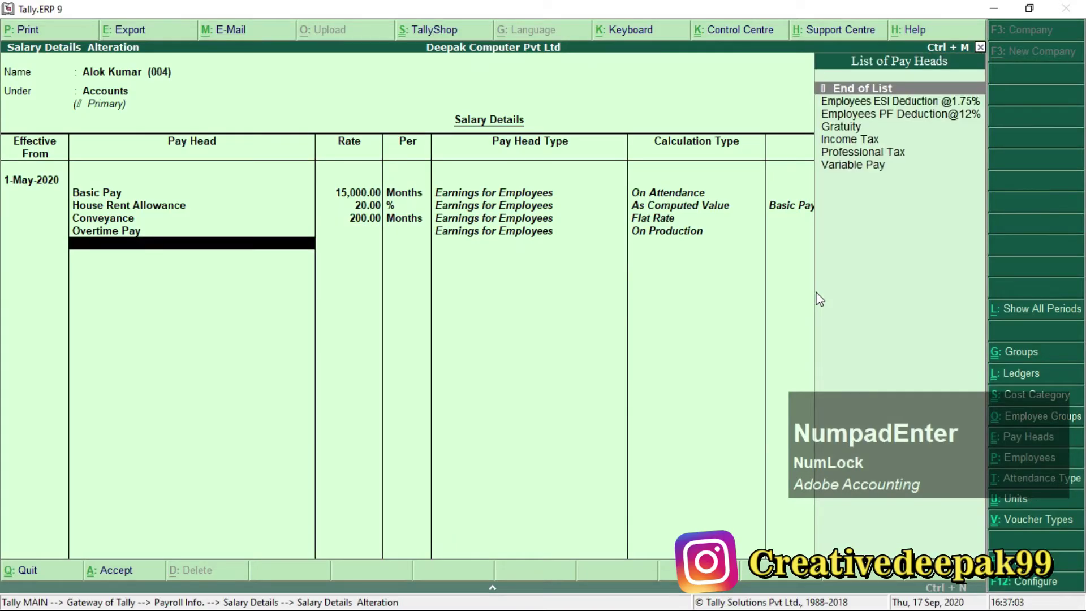
Add Variable Pay and Professional Tax pay heads.
key(Down)
key(Down)
key(Down)
key(Down)
key(Down)
key(Down)
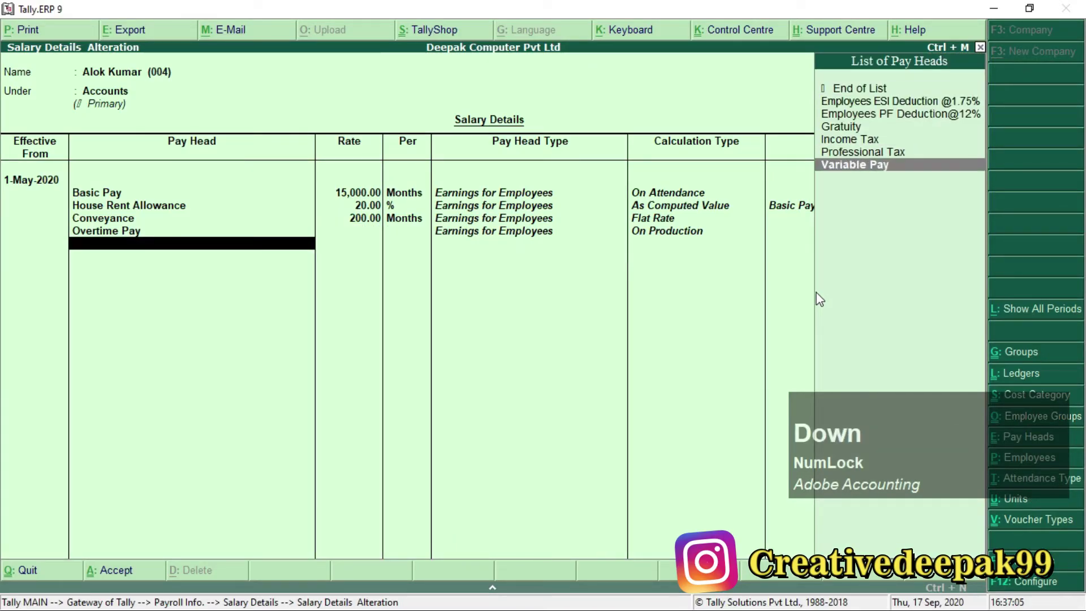
key(KP_Enter)
key(Down)
key(Down)
key(Down)
key(Down)
key(Down)
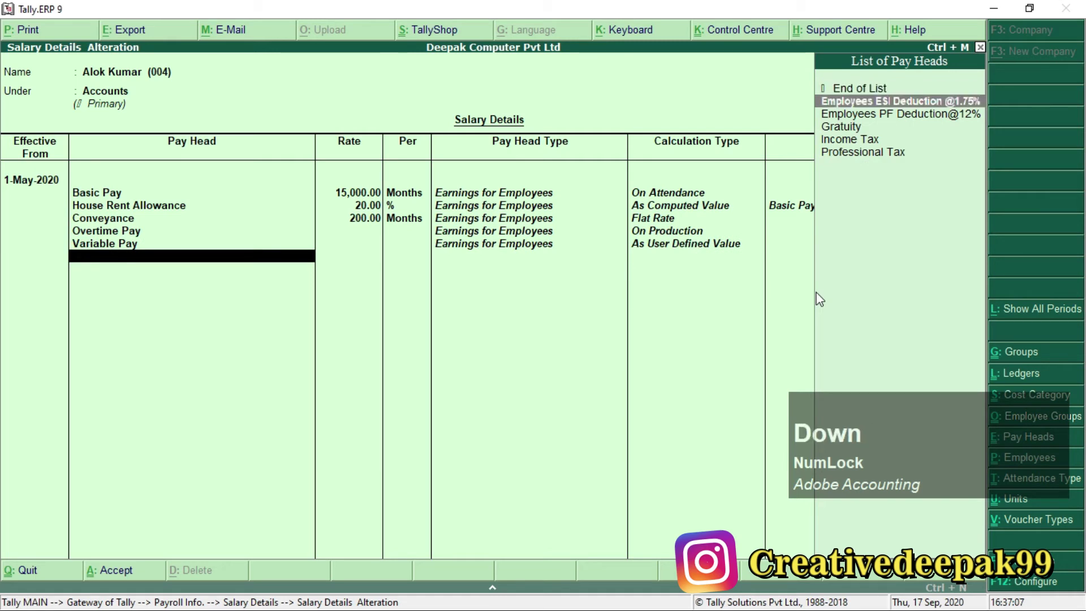
key(KP_Enter)
key(KP_Enter)
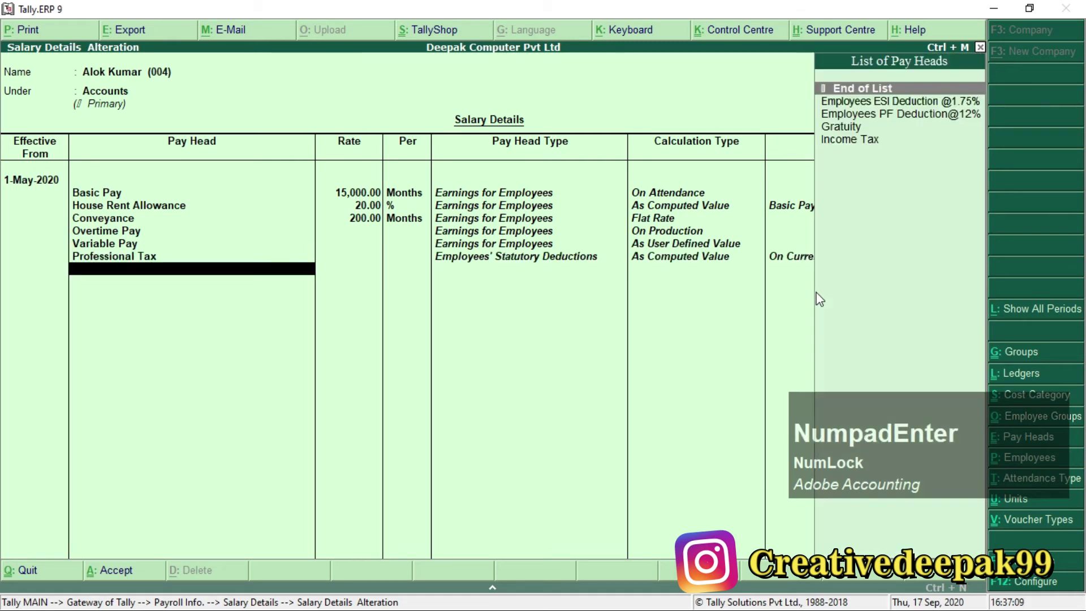
key(Down)
key(KP_Enter)
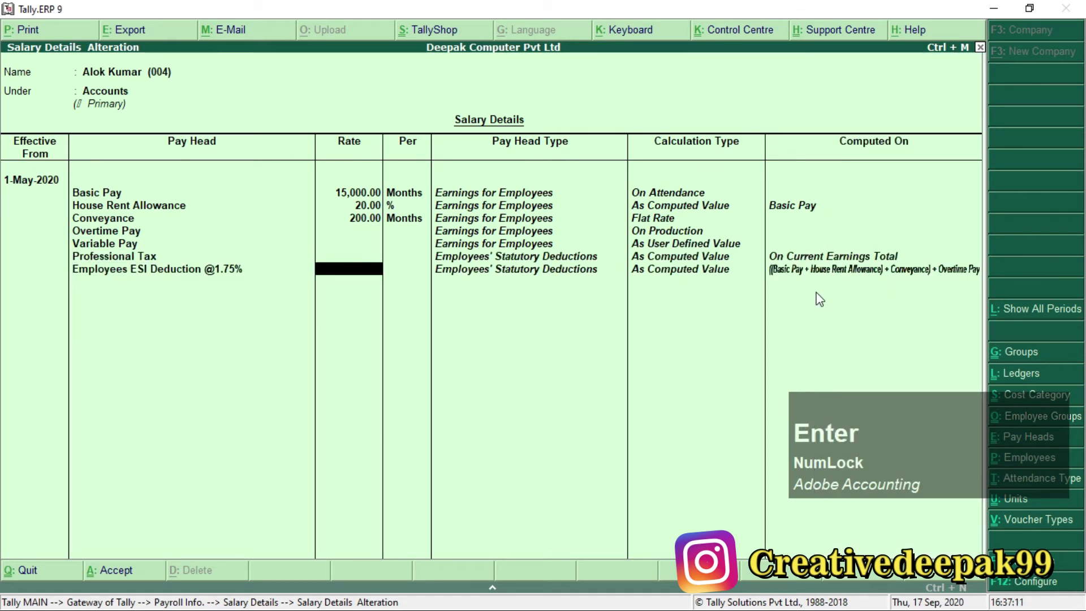
key(KP_Enter)
key(Down)
key(KP_Enter)
key(KP_Enter)
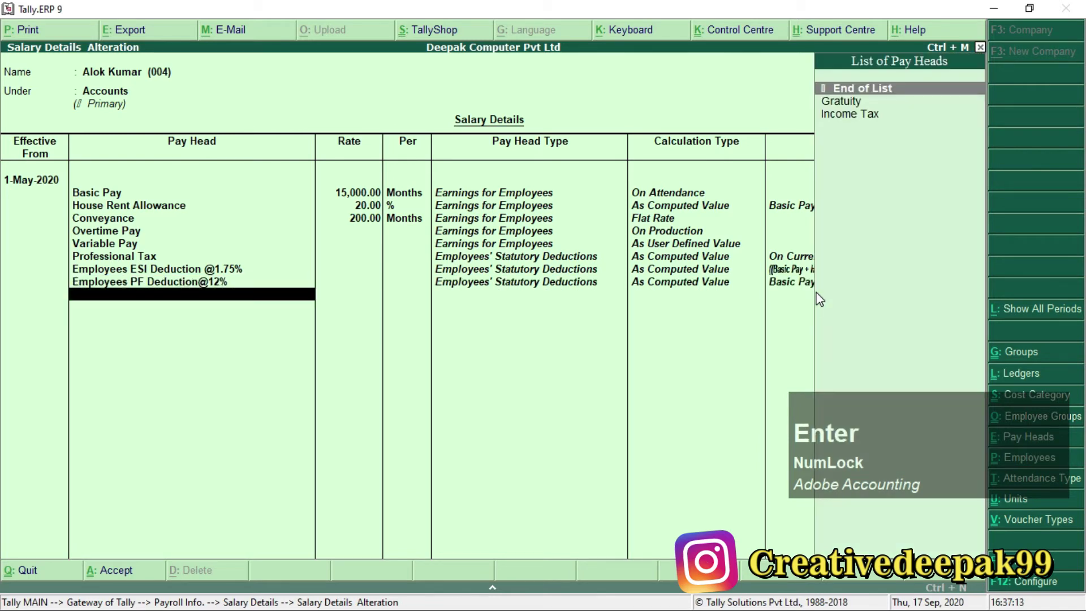
key(KP_Enter)
key(BackSpace)
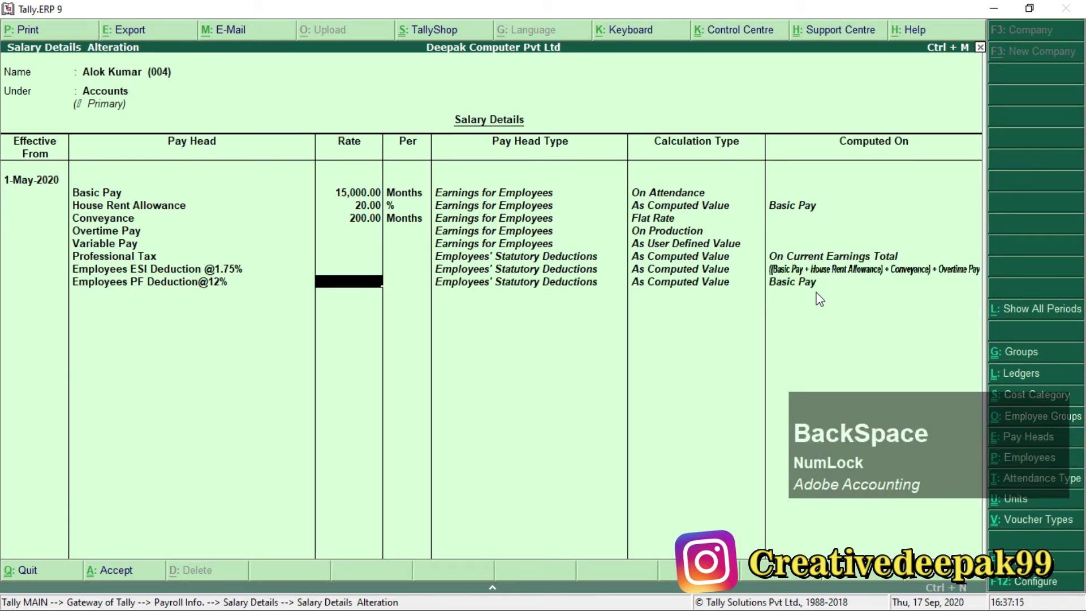
key(KP_Enter)
key(Down)
key(KP_Enter)
key(Down)
key(KP_Enter)
key(KP_Enter)
key(KP_Enter)
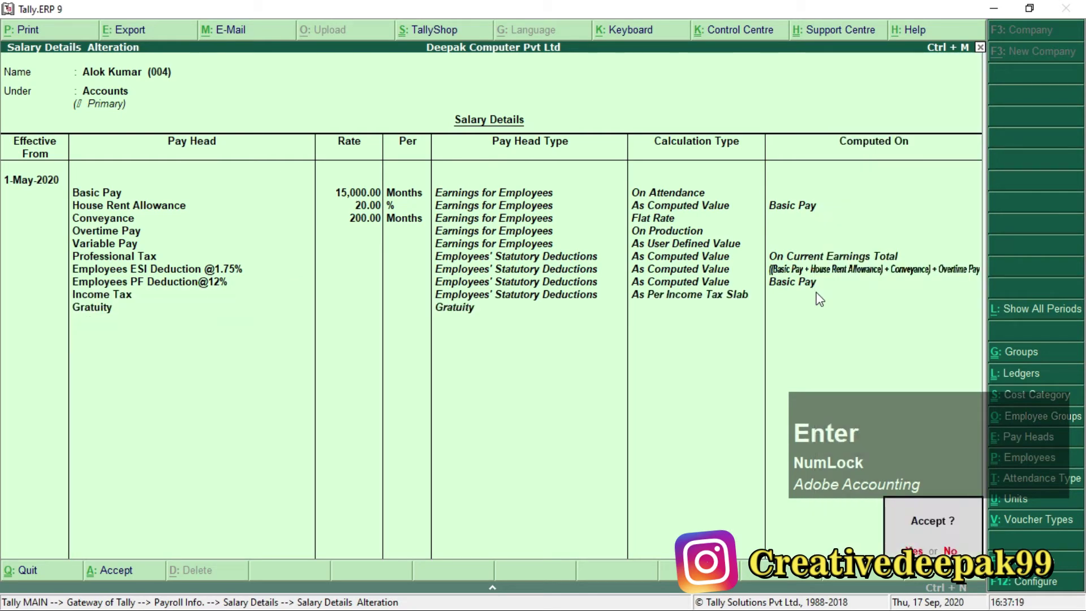
key(KP_Enter)
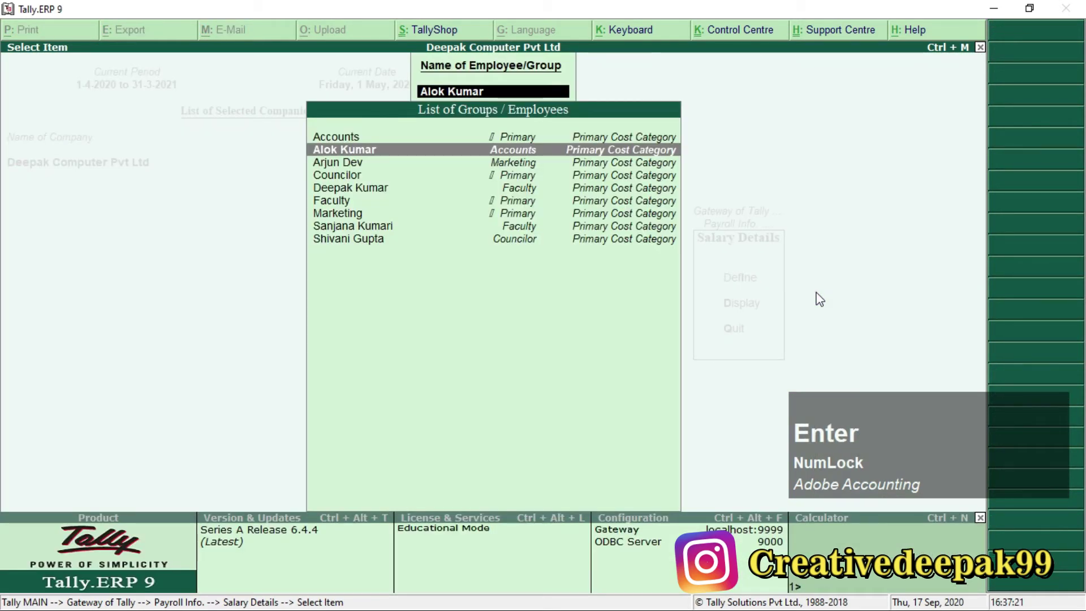
Open the Marketing employee's salary details and check the 12,500 basic pay in Payroll.pdf.
key(Down)
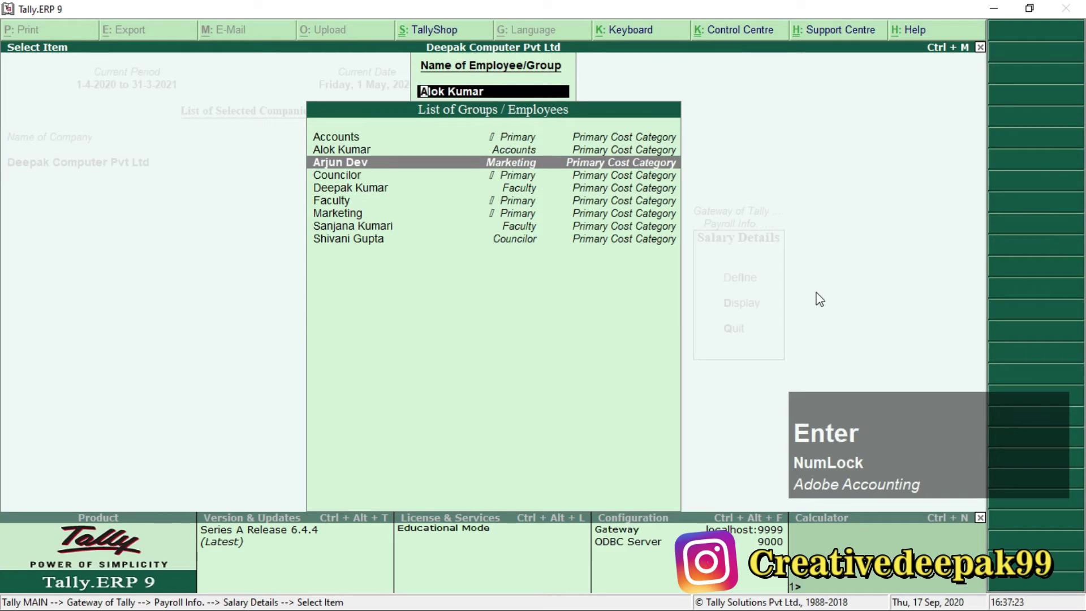
key(KP_Enter)
key(alt+Tab)
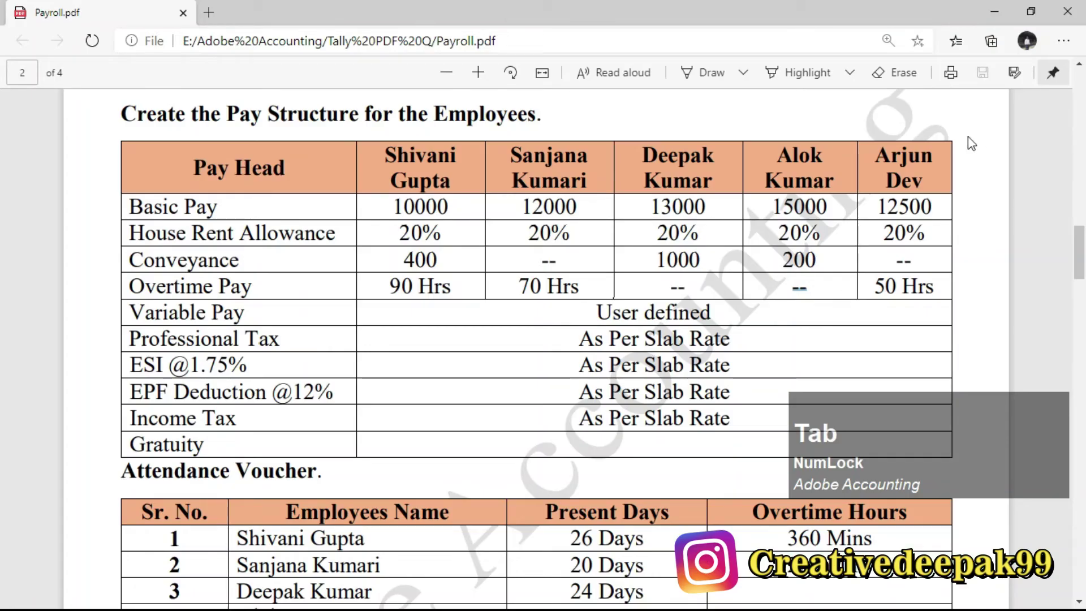
click(881, 171)
drag(878, 207, 905, 209)
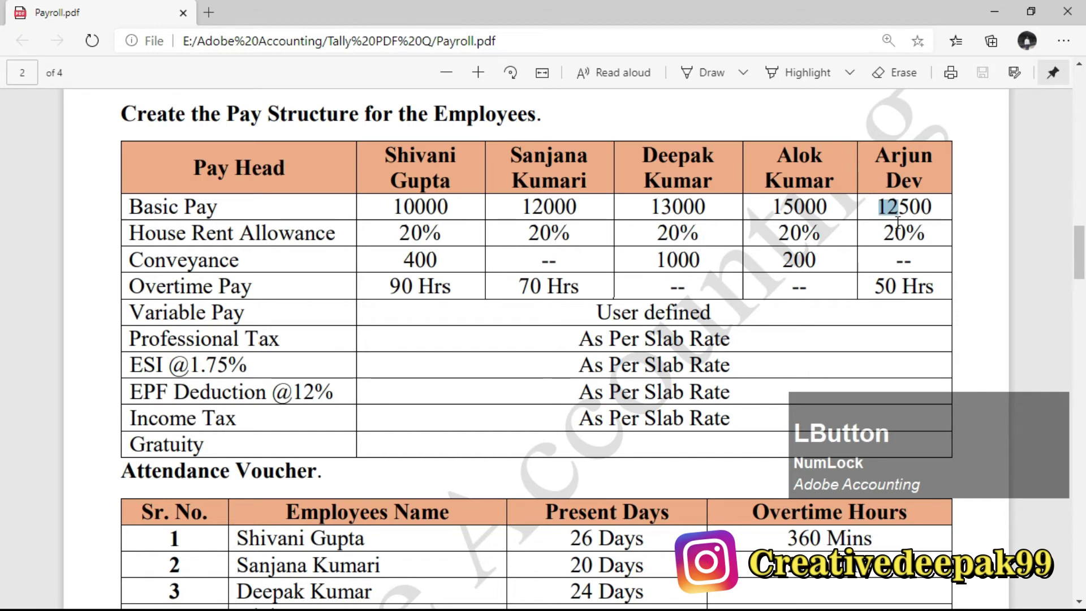
key(alt+Tab)
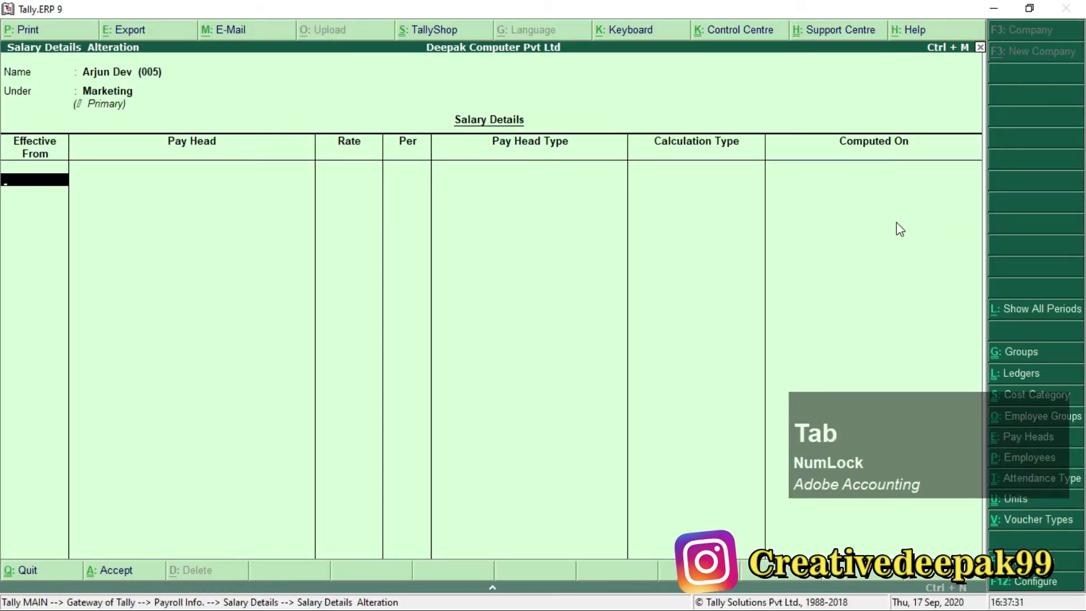
Set the 1-May-2020 effective date and add Basic Pay at 12,500.
text(1.5)
key(Return)
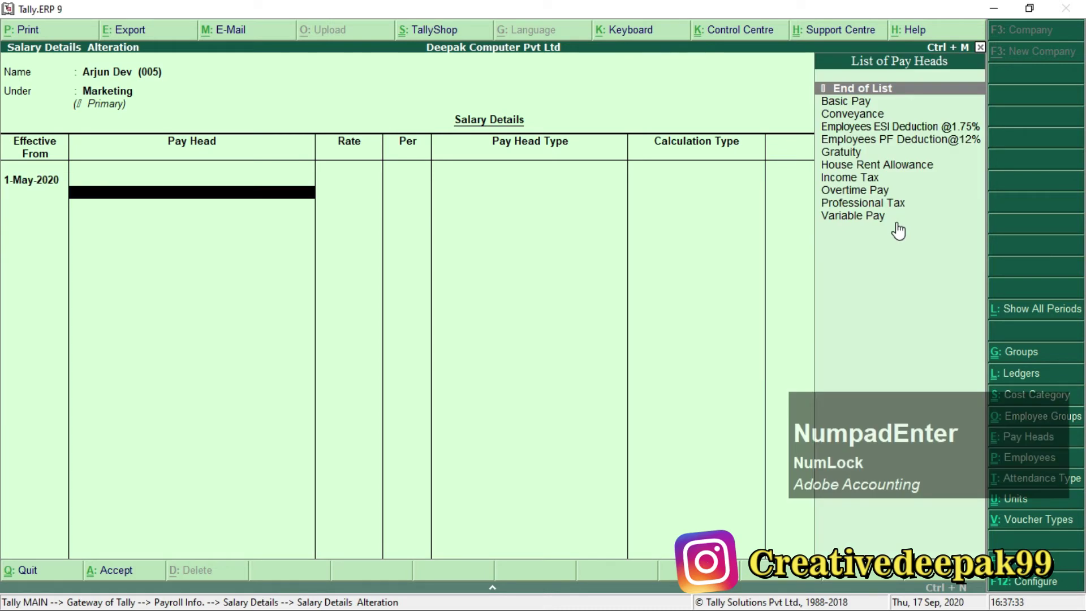
text(B)
key(KP_Enter)
text(12,500)
key(KP_Enter)
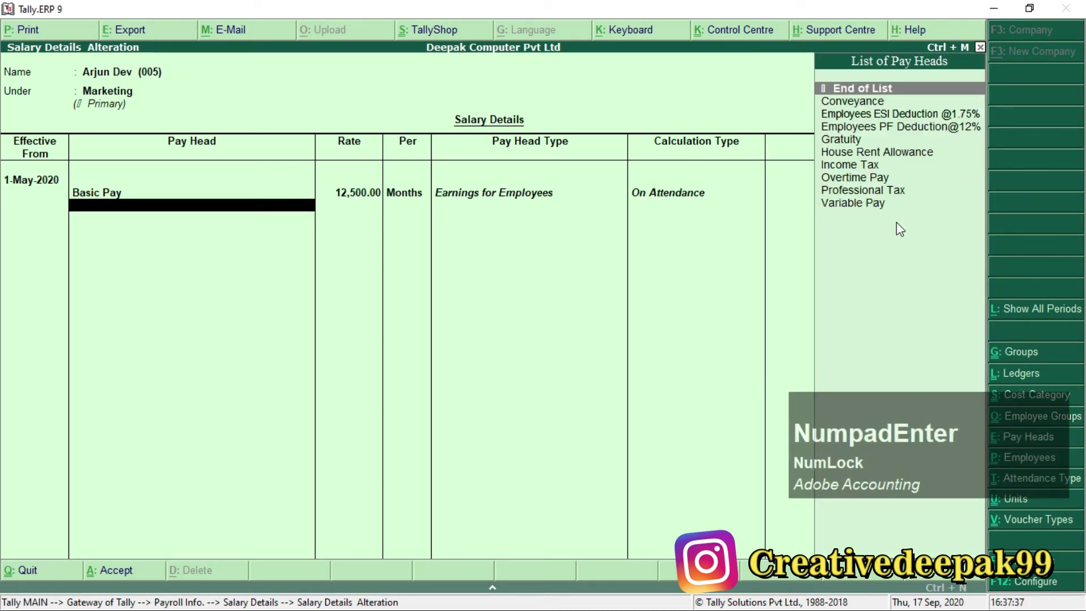
Add House Rent Allowance at 20% and Conveyance with no rate, checking the payroll PDF.
text(H)
key(KP_Enter)
text(20)
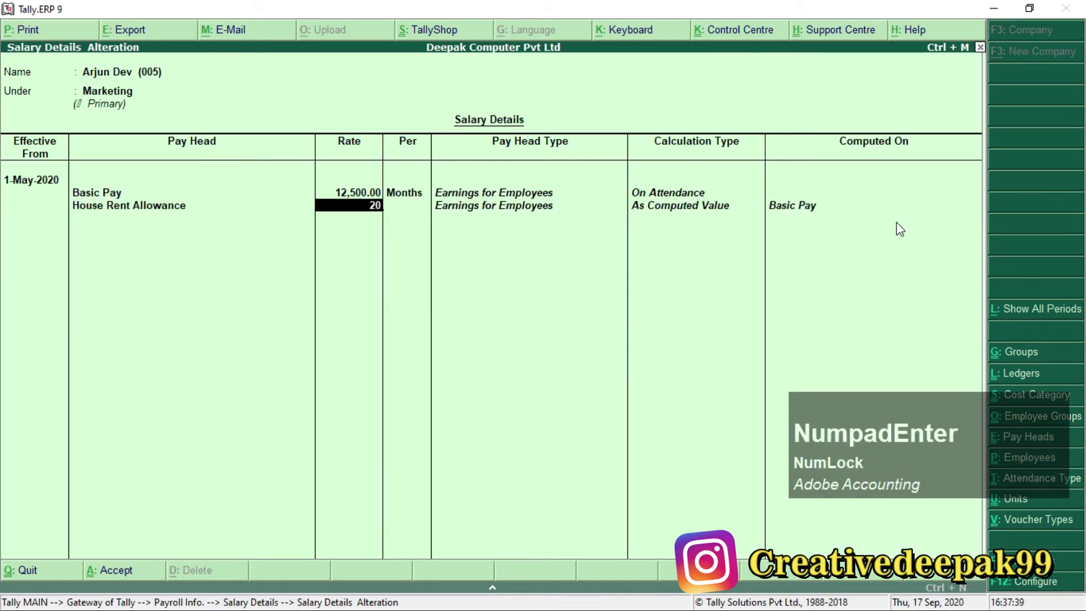
key(KP_Enter)
text(Conveyance)
key(KP_Enter)
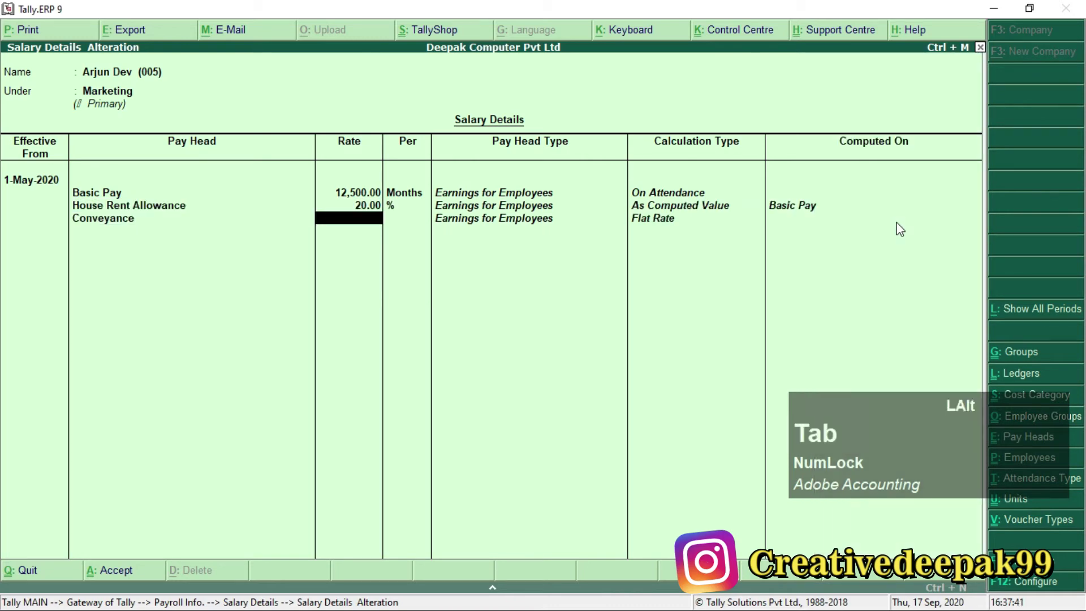
key(alt+Tab)
drag(892, 260, 929, 259)
key(alt+Tab)
key(KP_Enter)
Add Overtime Pay at the 50 Hrs rate given in the PDF.
text(O)
key(KP_Enter)
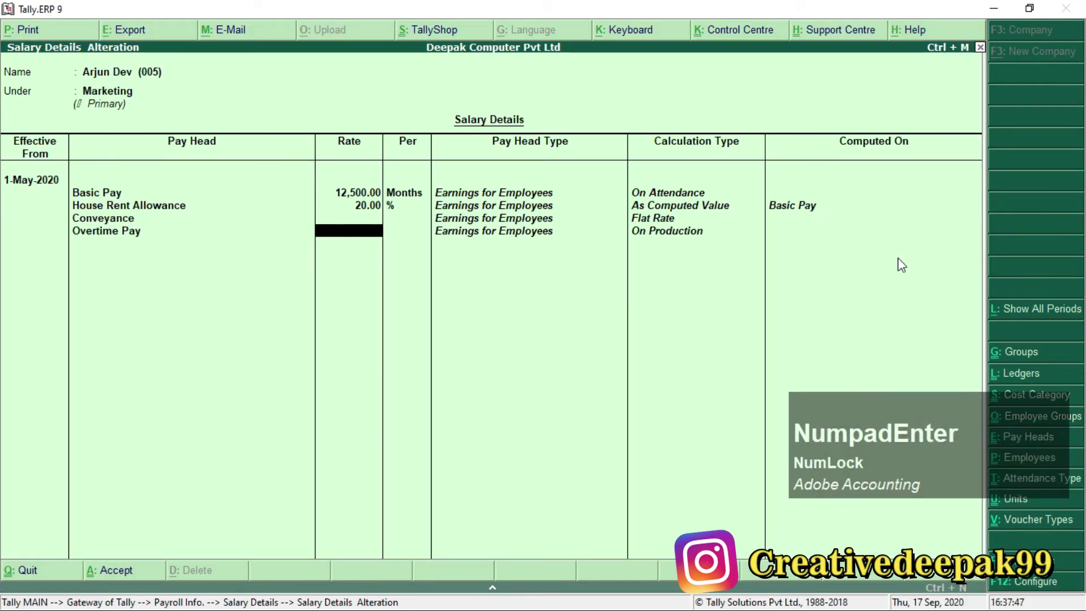
key(alt+Tab)
drag(870, 287, 919, 286)
key(alt+Tab)
text(50)
key(KP_Enter)
key(KP_Enter)
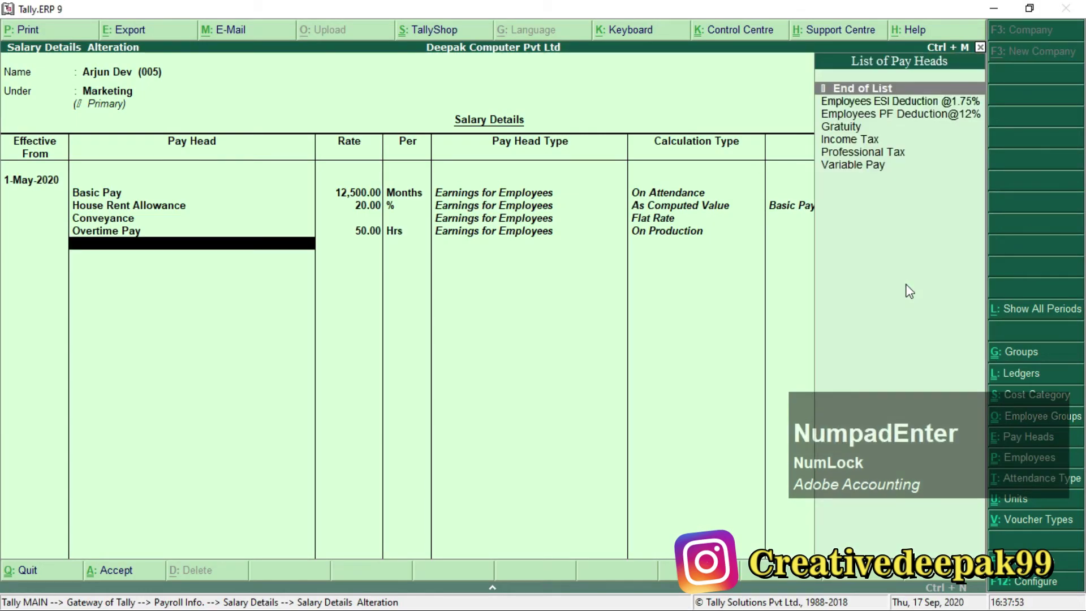
Add Variable Pay, Professional Tax, Employees ESI Deduction @1.75% and Employees PF Deduction@12%.
text(V)
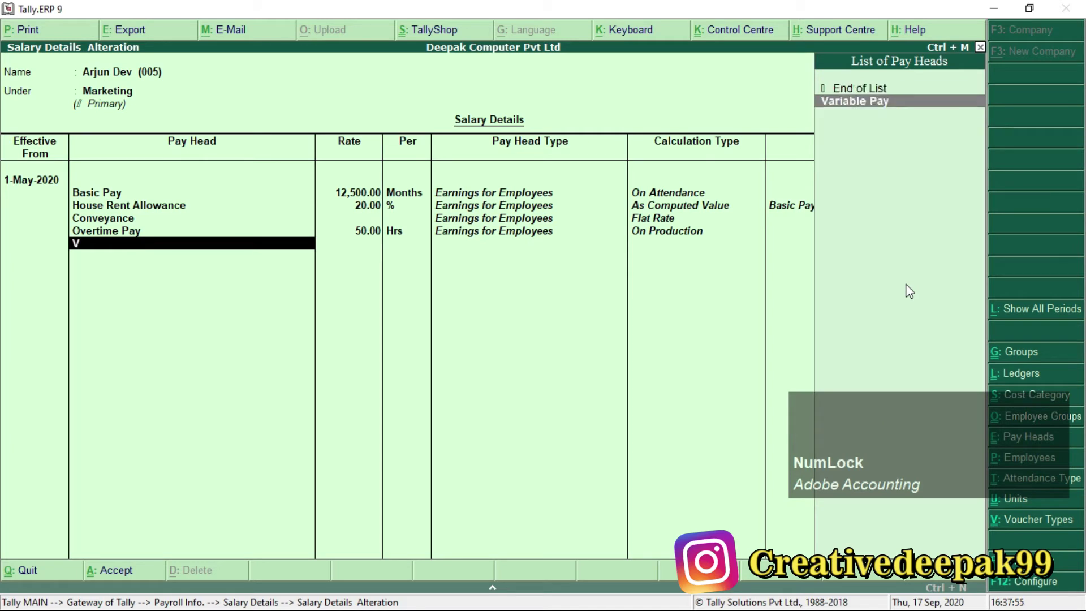
key(KP_Enter)
key(Down)
key(Down)
key(Down)
key(Down)
key(Down)
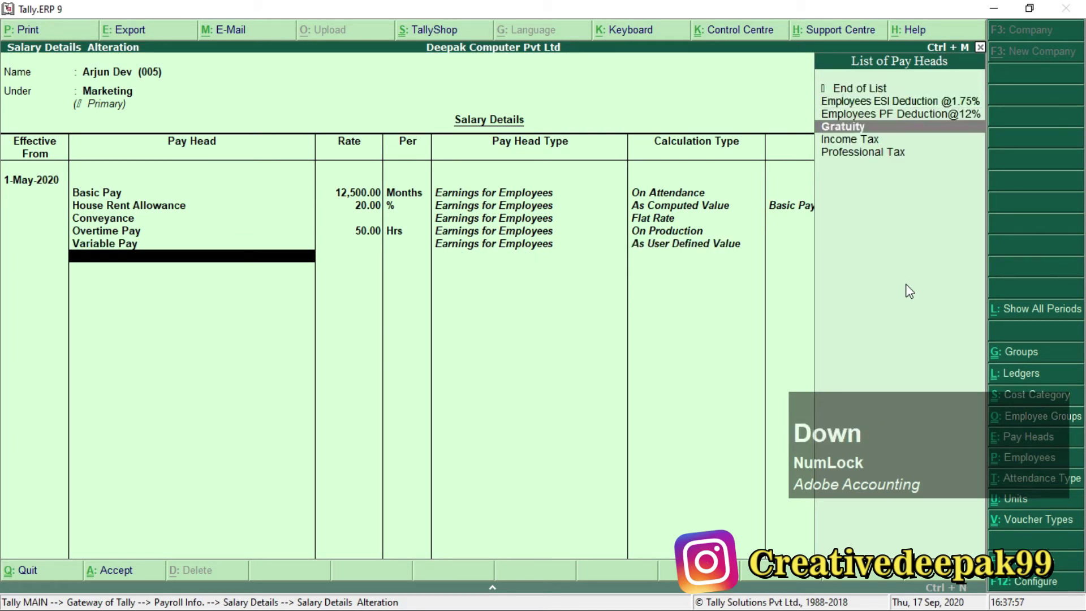
key(KP_Enter)
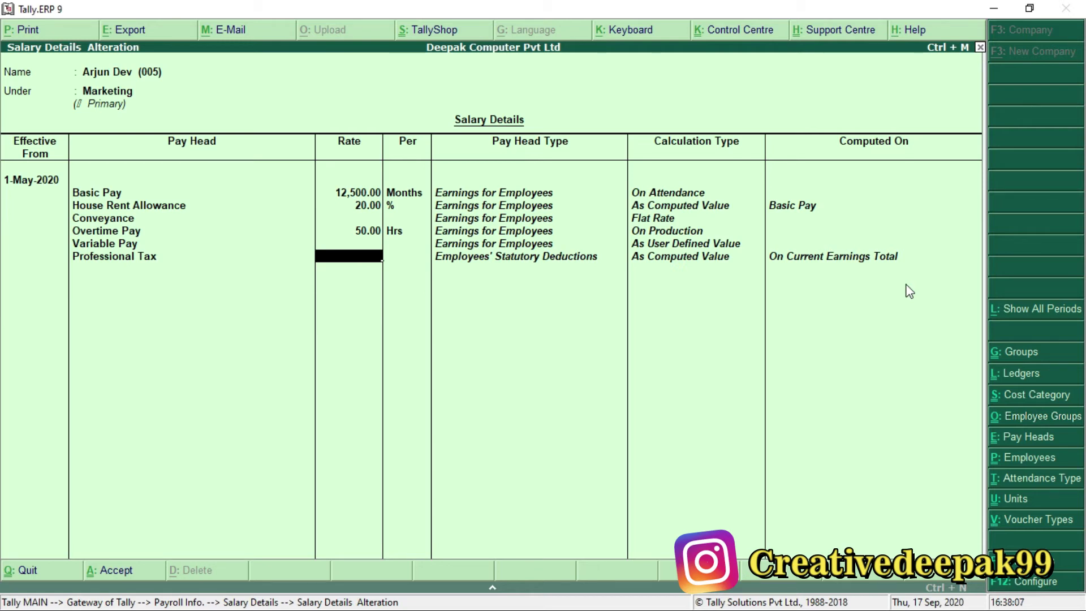
key(KP_Enter)
key(Down)
key(KP_Enter)
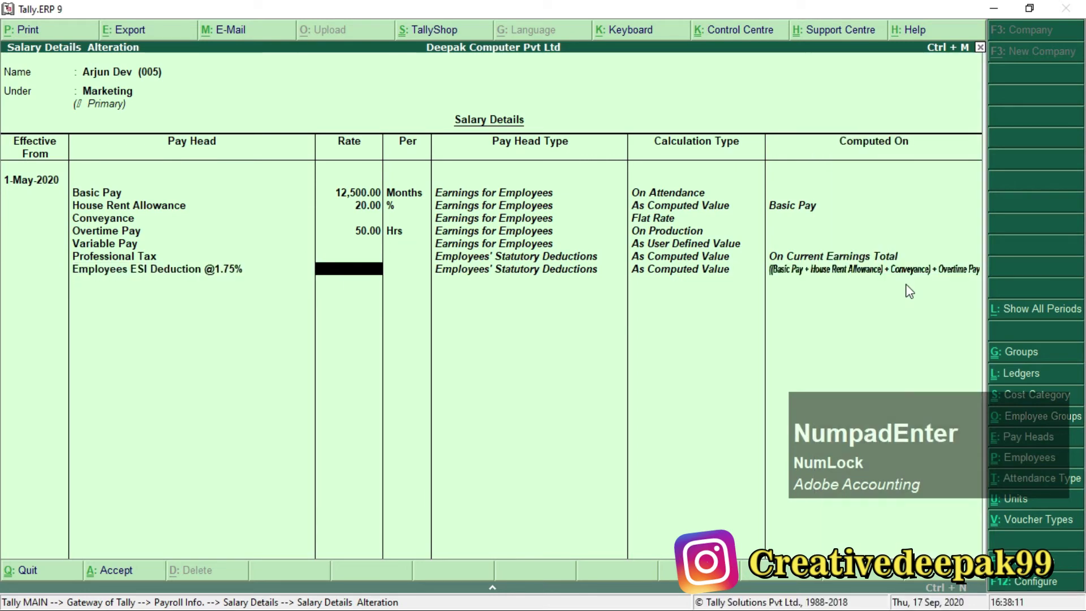
key(KP_Enter)
key(Down)
key(KP_Enter)
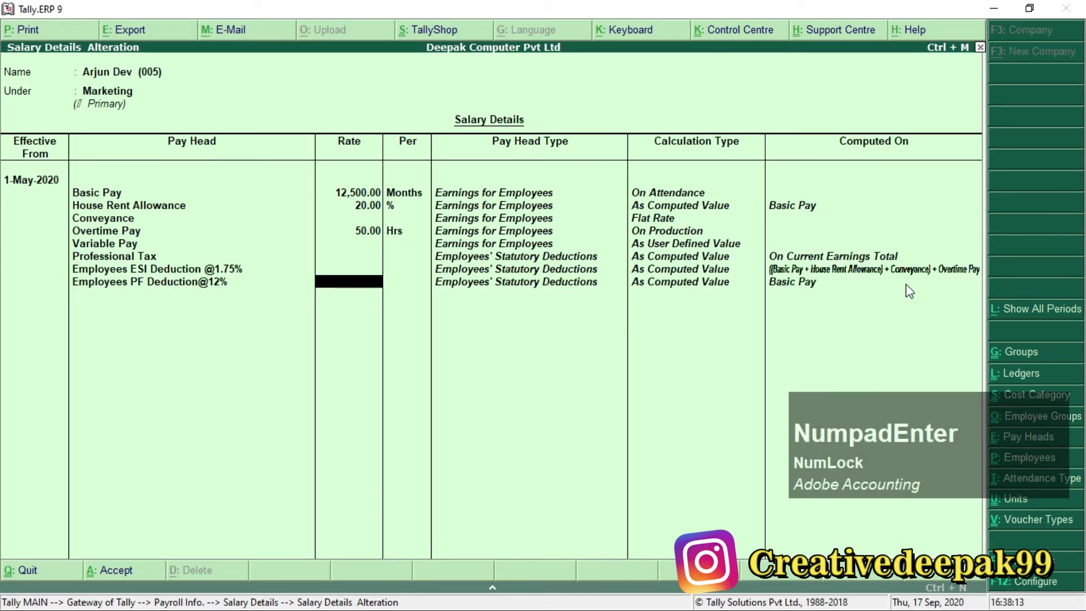
Add Income Tax and Gratuity, save the salary details and return to the Gateway.
key(KP_Enter)
key(Down)
key(KP_Enter)
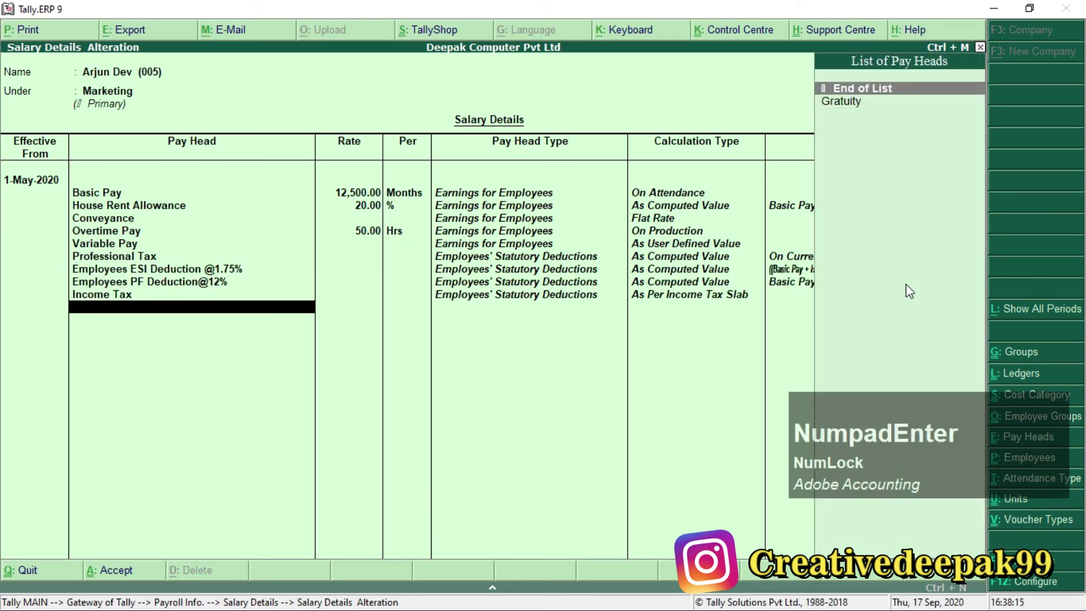
key(Down)
key(KP_Enter)
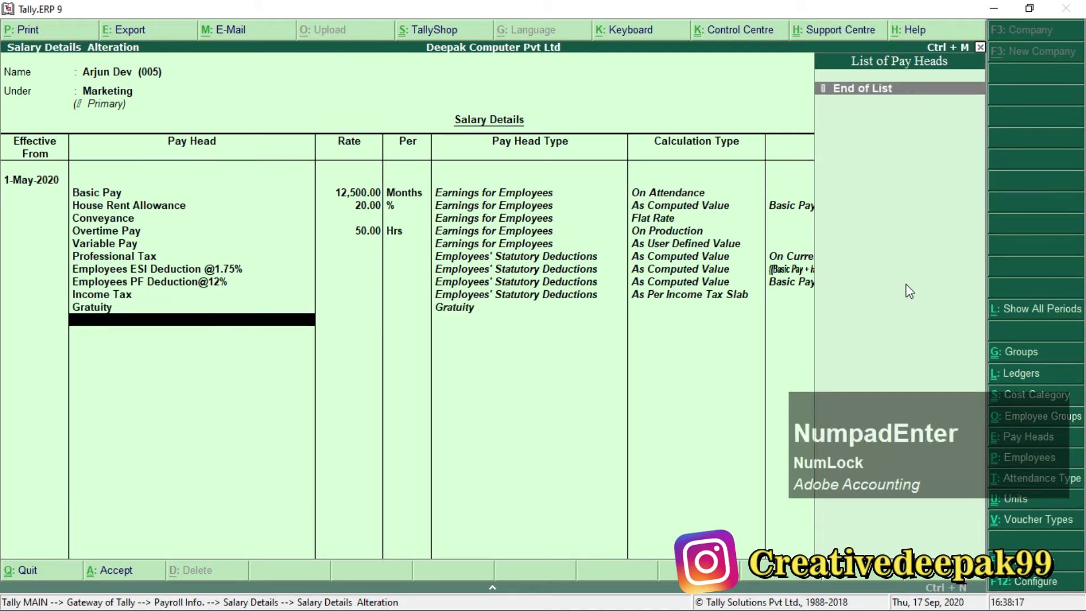
key(KP_Enter)
key(KP_Enter)
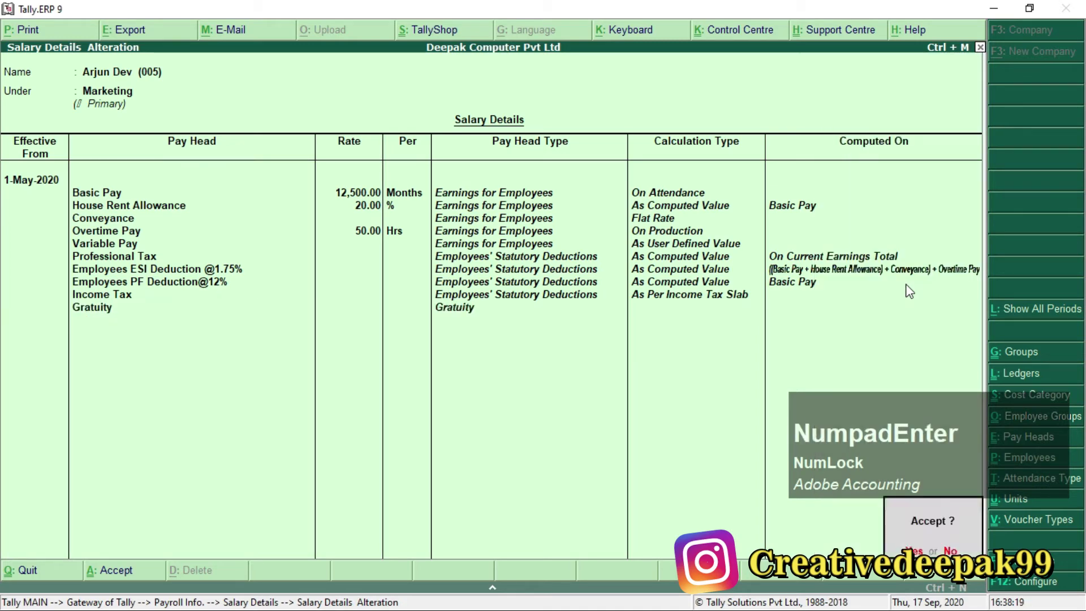
key(Escape)
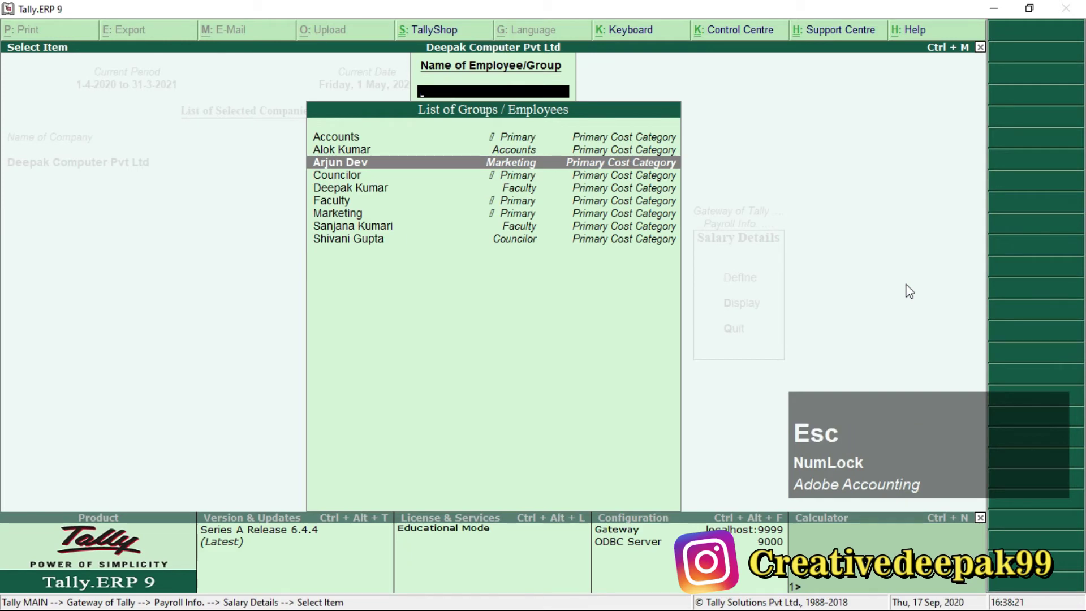
key(Escape)
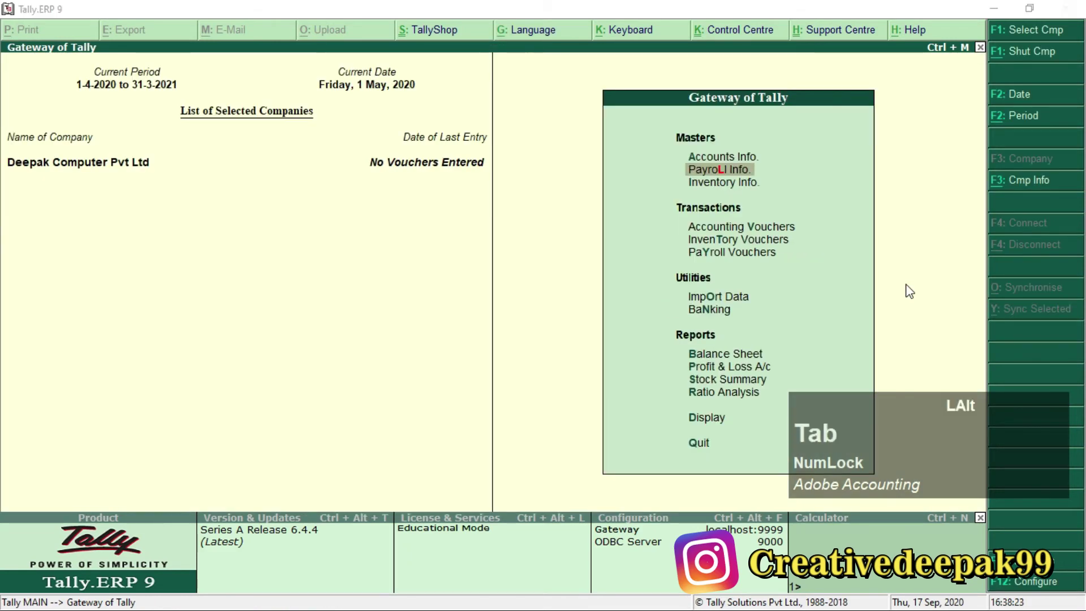
In Payroll.pdf, highlight the Attendance Voucher heading and Employees Name column.
key(alt+Tab)
scroll(672, 315, down, 5)
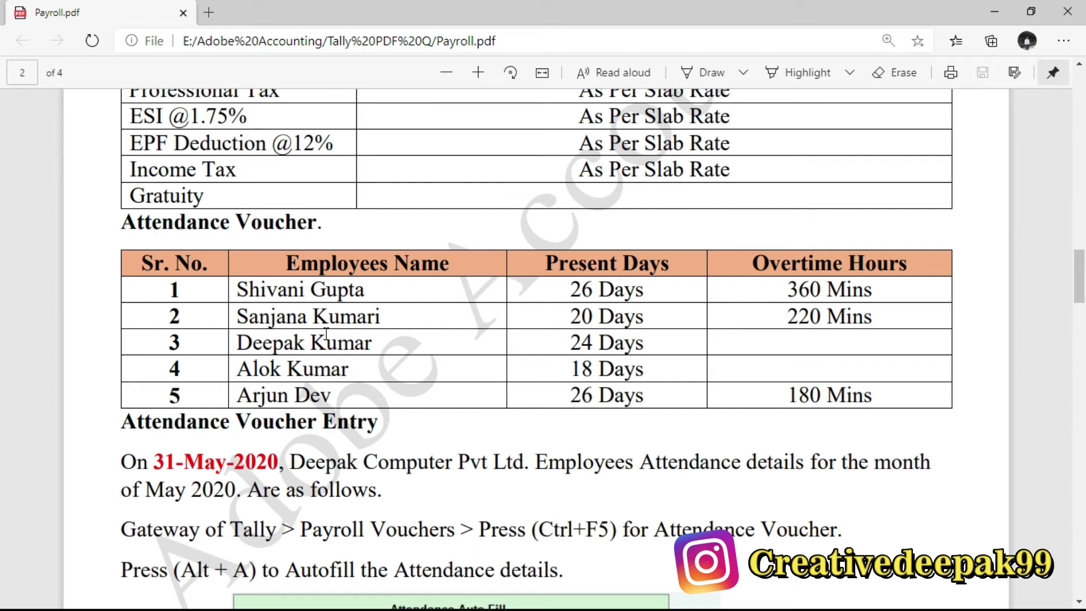
drag(286, 263, 439, 268)
click(438, 268)
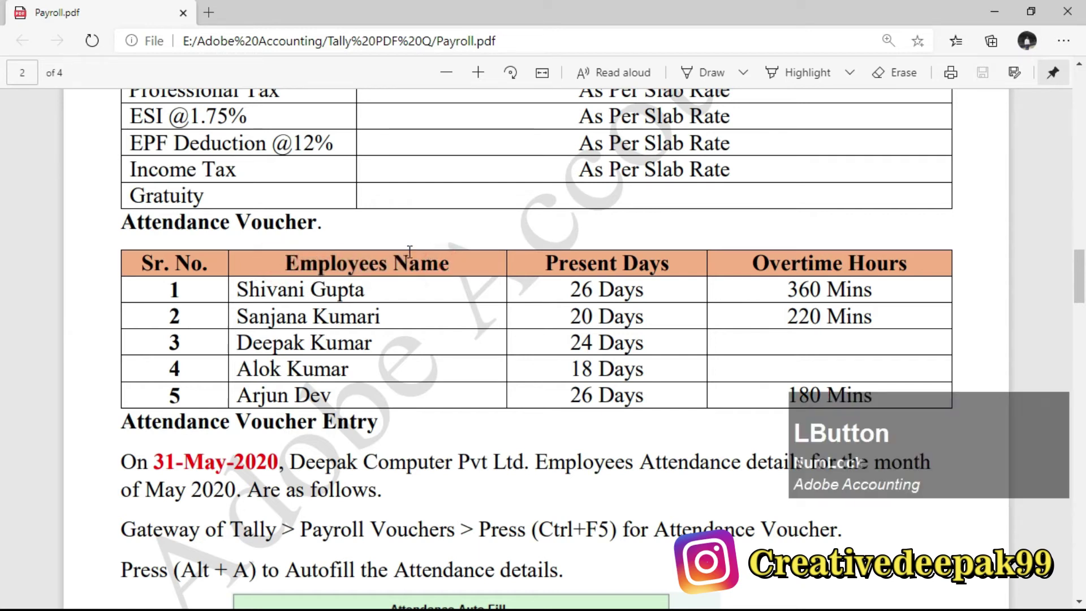
drag(119, 222, 323, 236)
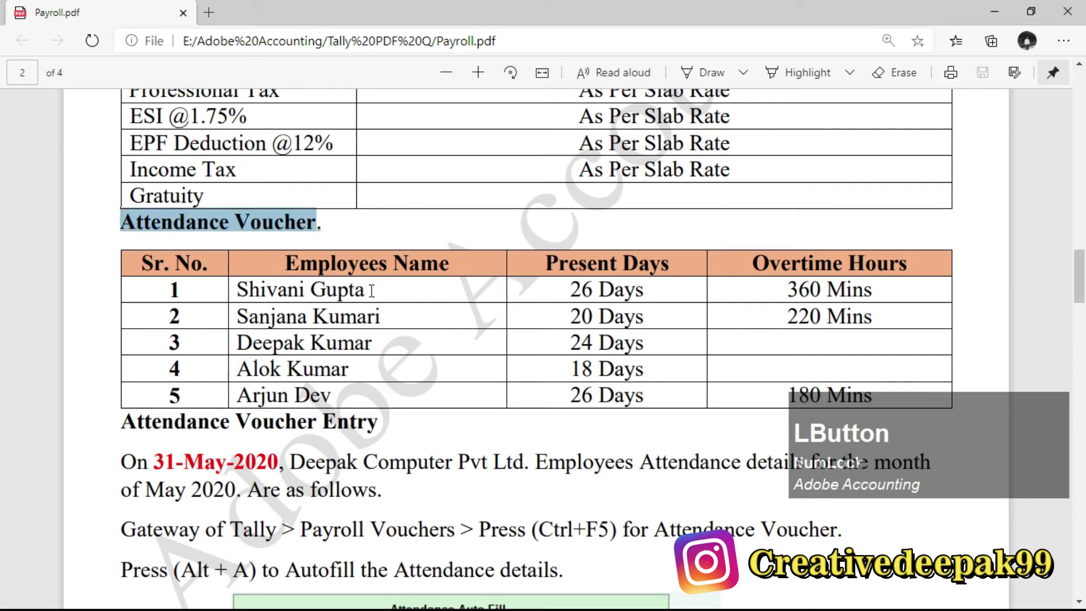
Highlight the Present Days and Overtime Hours columns and the 31-May-2020 date.
scroll(372, 291, down, 1)
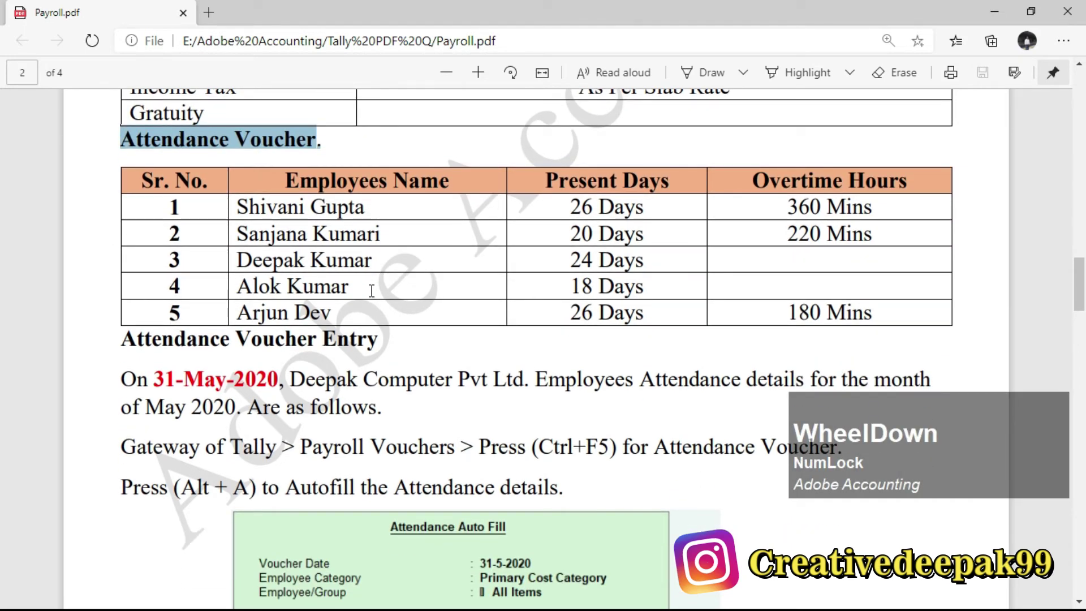
drag(534, 176, 651, 182)
drag(753, 181, 906, 179)
drag(604, 189, 645, 191)
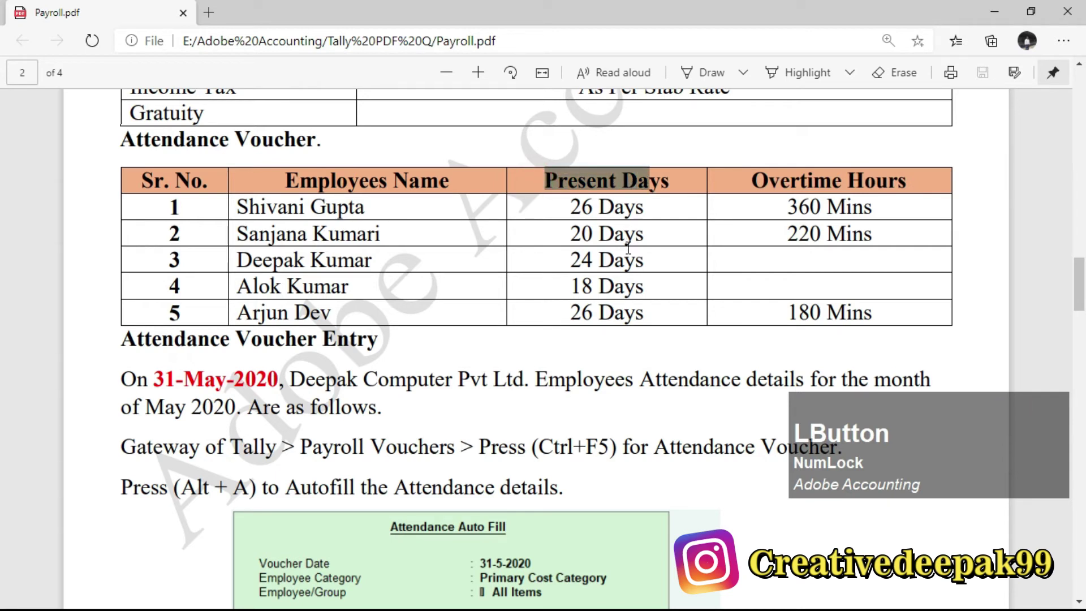
drag(151, 382, 277, 383)
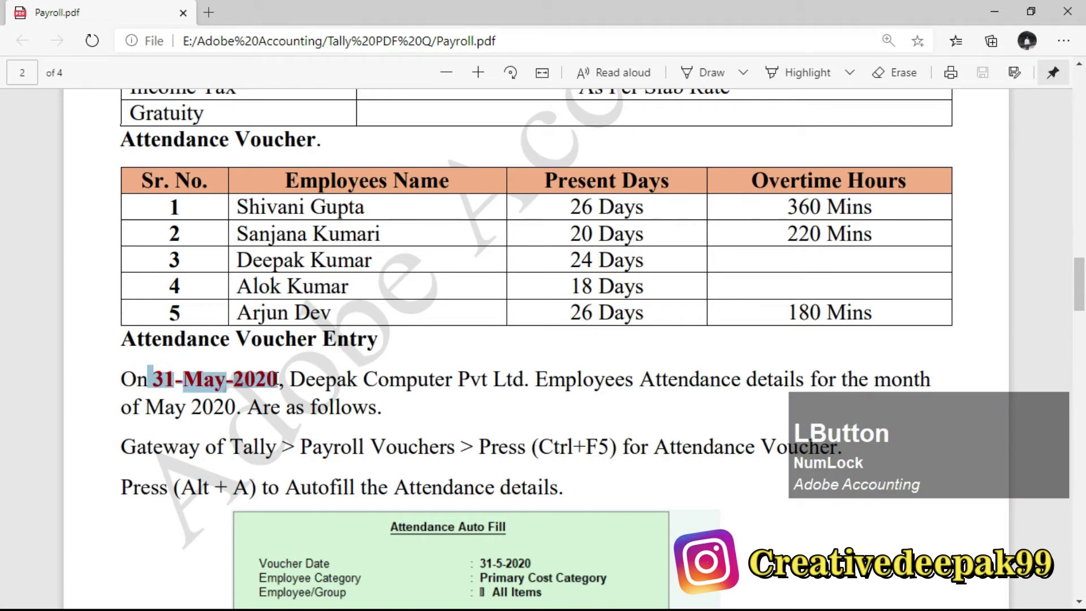
Review the Attendance Voucher Entry instructions, highlighting the 31-May-2020 date.
scroll(299, 362, up, 15)
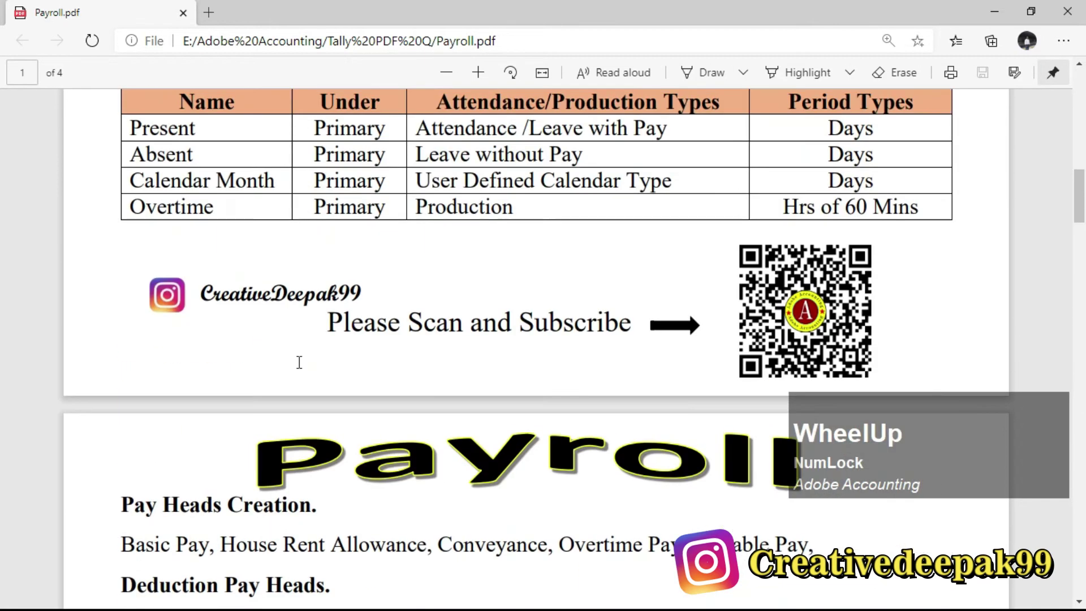
scroll(299, 362, up, 5)
drag(778, 228, 884, 229)
scroll(443, 339, down, 12)
scroll(438, 340, down, 9)
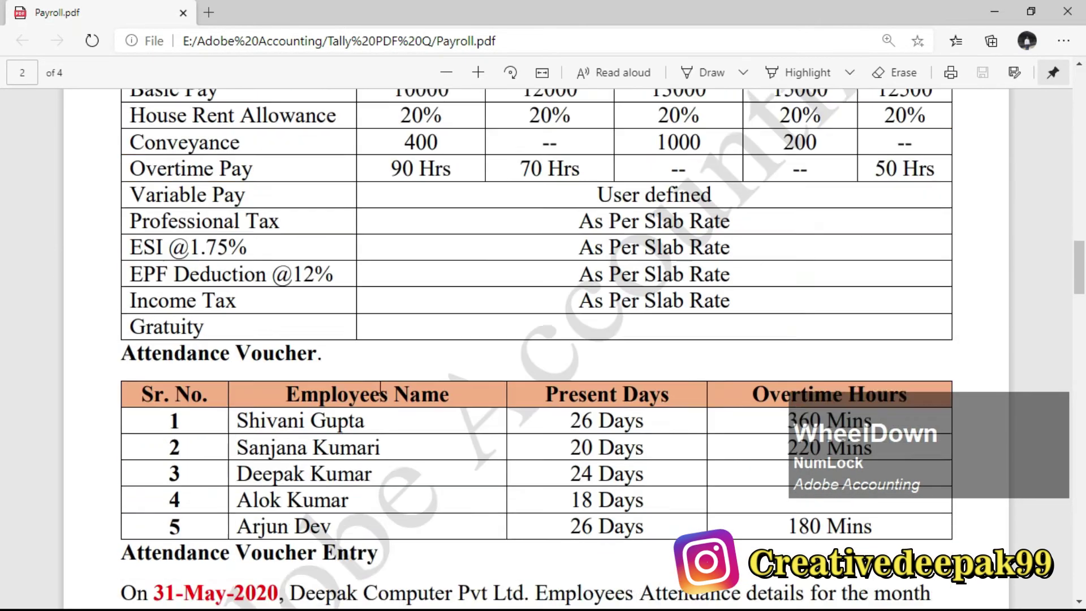
scroll(433, 299, up, 1)
scroll(434, 300, up, 3)
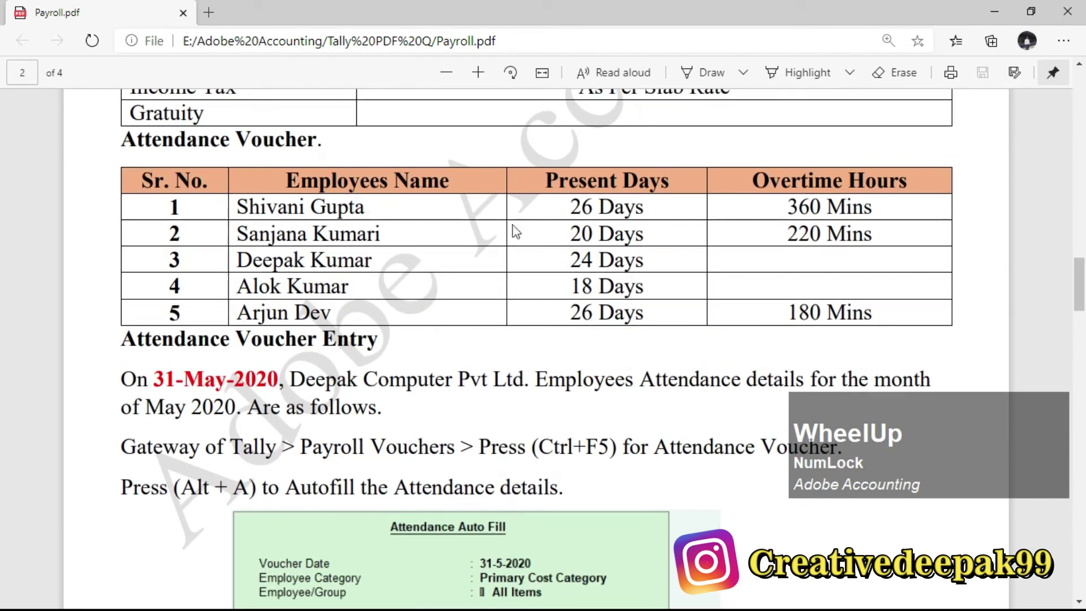
scroll(485, 315, down, 3)
drag(154, 213, 273, 222)
drag(185, 221, 528, 215)
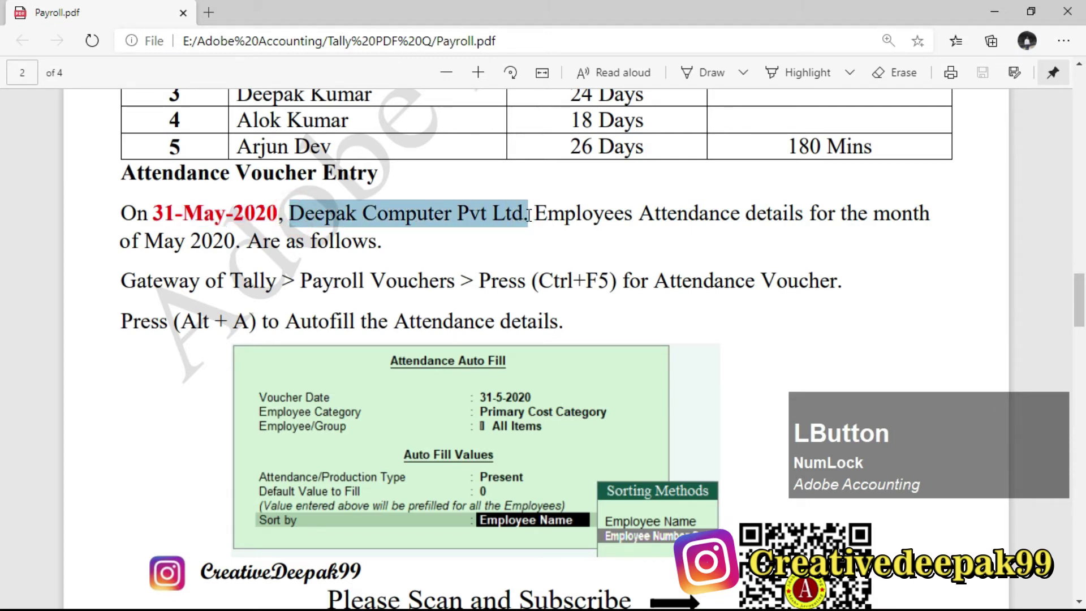
key(alt+Tab)
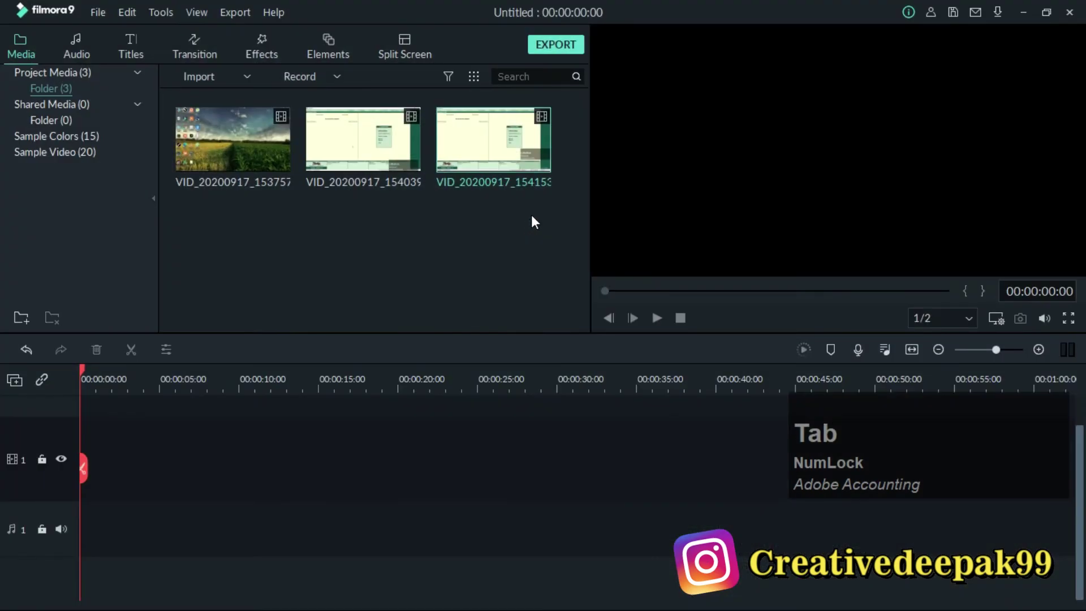
key(alt+Tab)
key(alt+Tab)
key(alt+Tab)
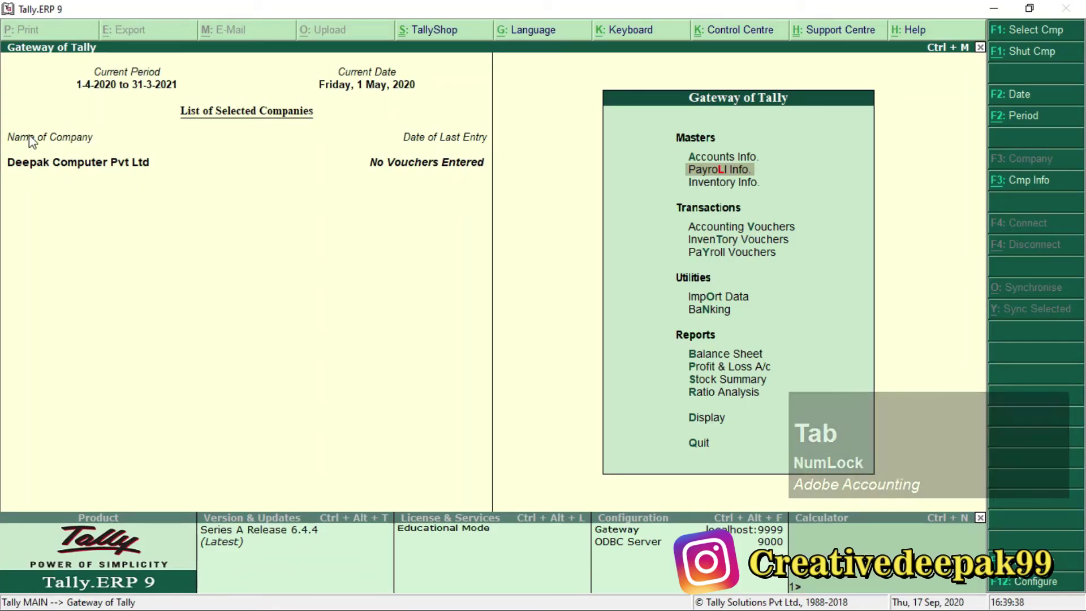
key(alt+Tab)
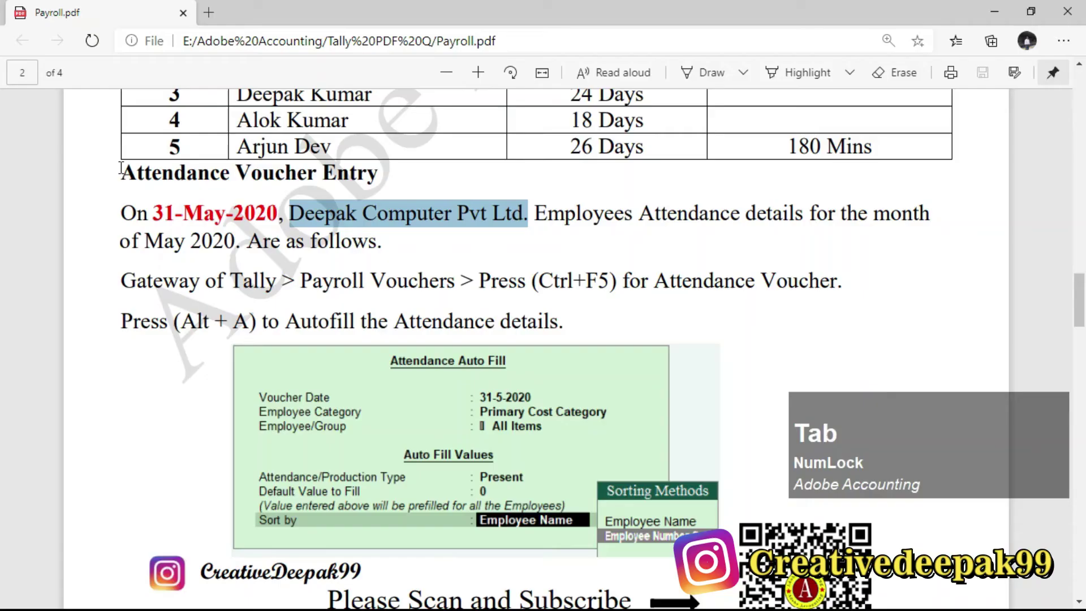
drag(296, 217, 515, 209)
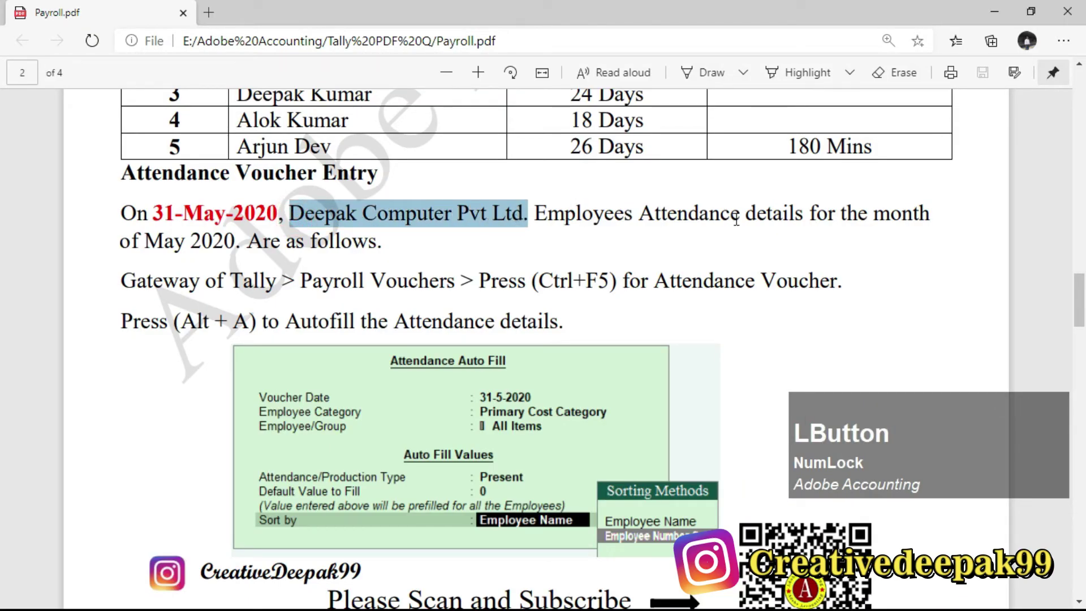
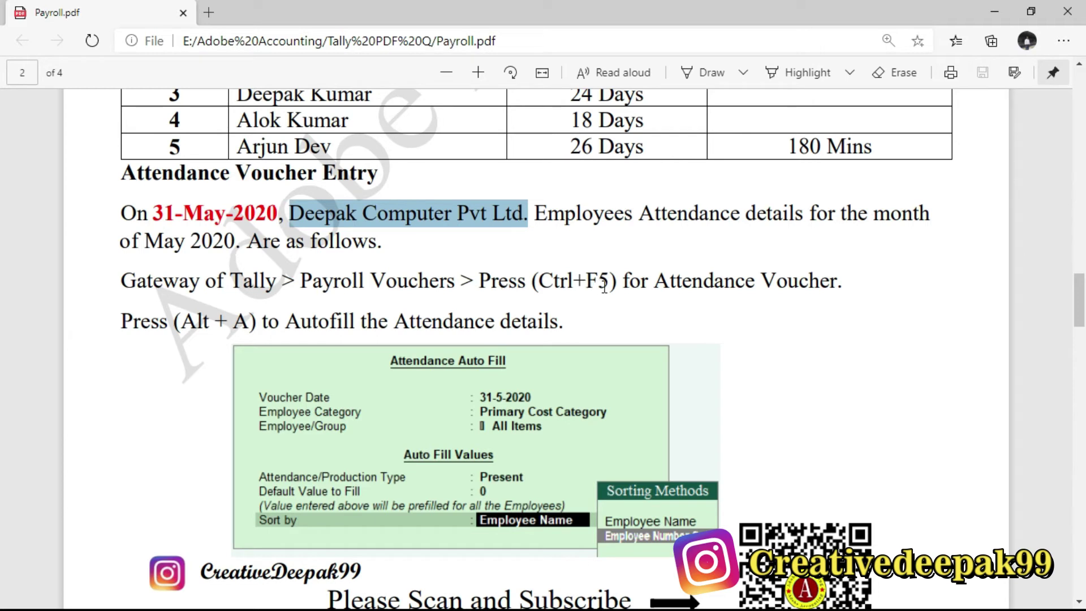
Highlight the '(Ctrl+F5)' Attendance Voucher shortcut text in the PDF, then return to Tally.
drag(540, 281, 613, 281)
drag(535, 281, 613, 283)
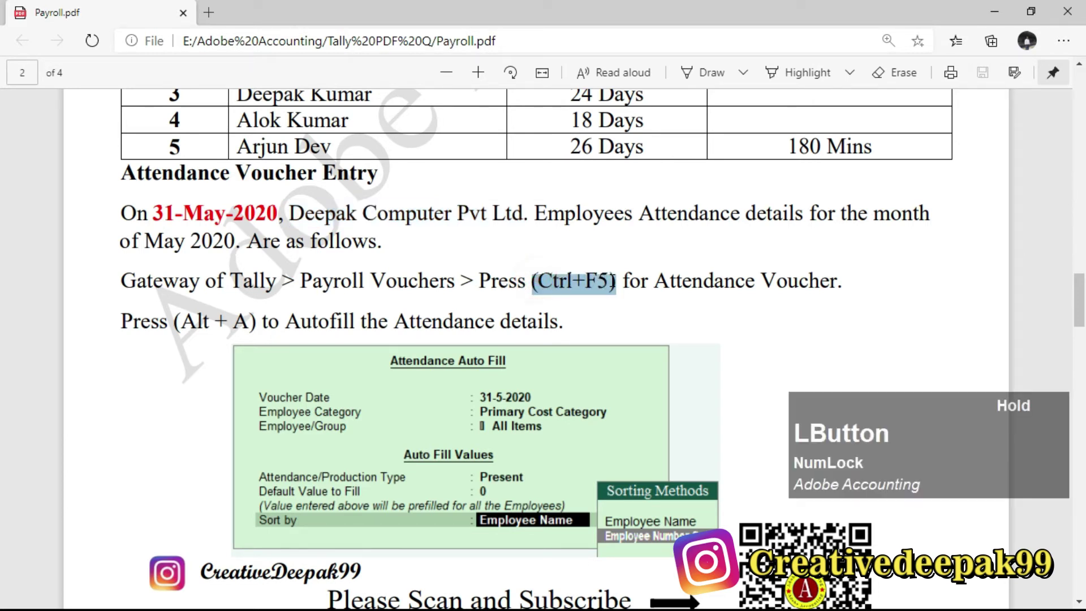
drag(535, 283, 885, 274)
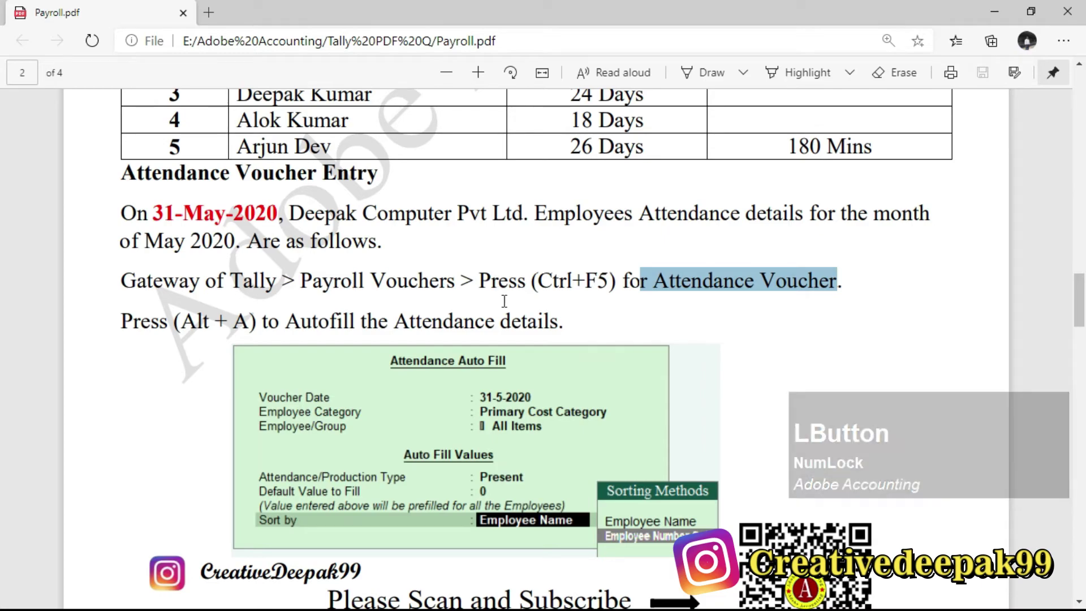
key(alt+Tab)
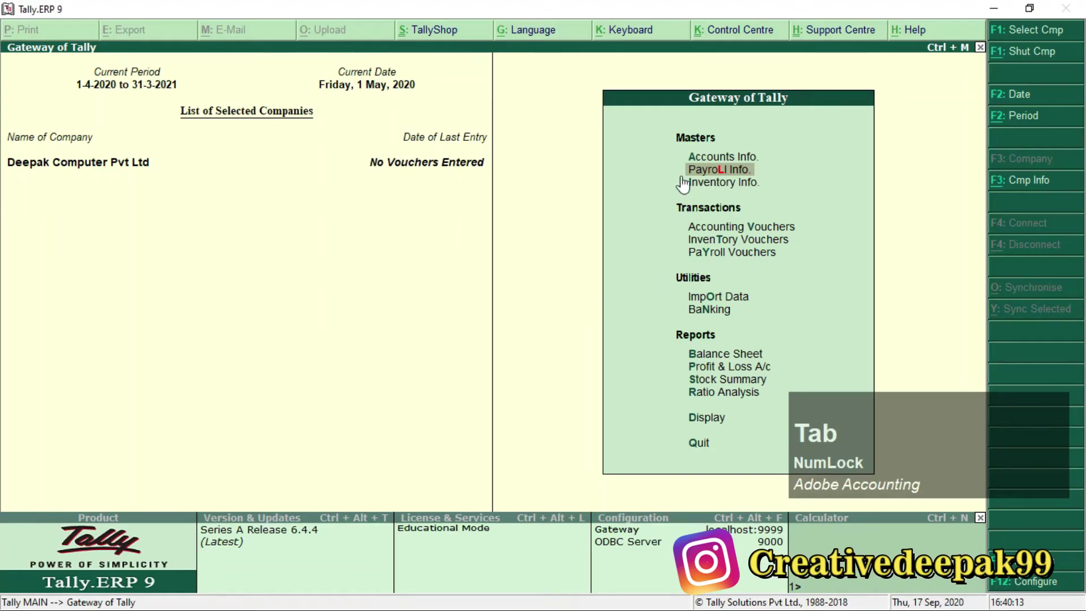
From Gateway of Tally, choose Payroll Vouchers to open Payroll Voucher Creation.
click(731, 251)
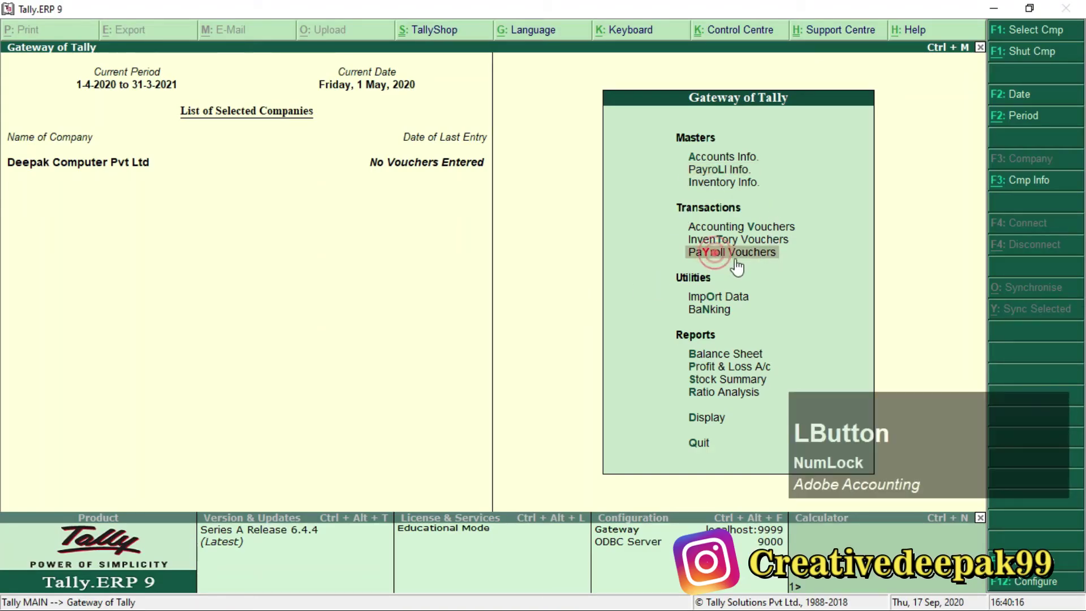
key(ctrl+2)
drag(671, 238, 807, 272)
scroll(668, 283, up, 2)
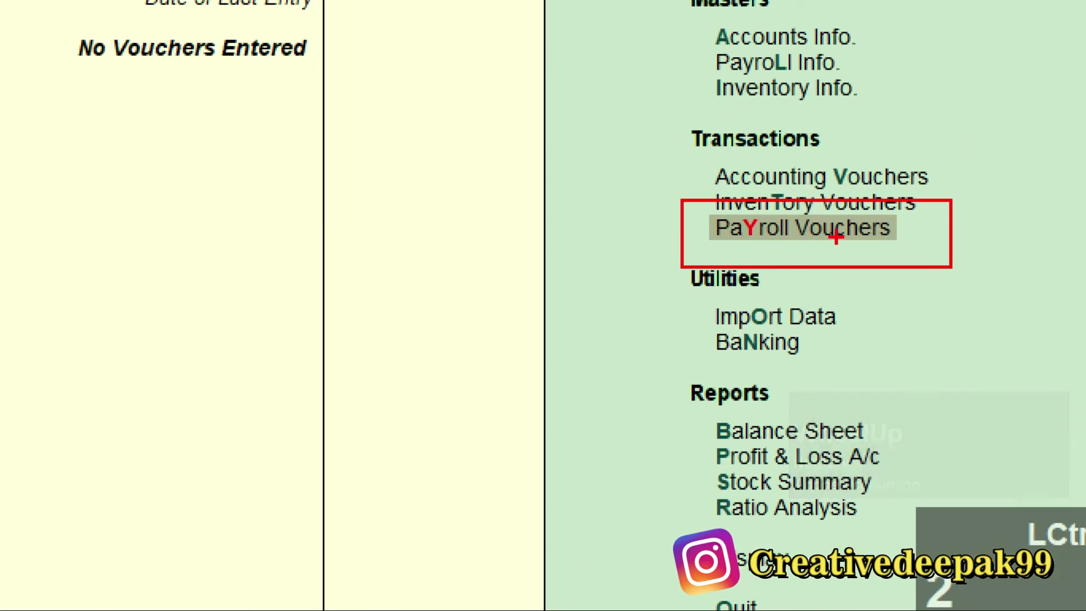
key(Escape)
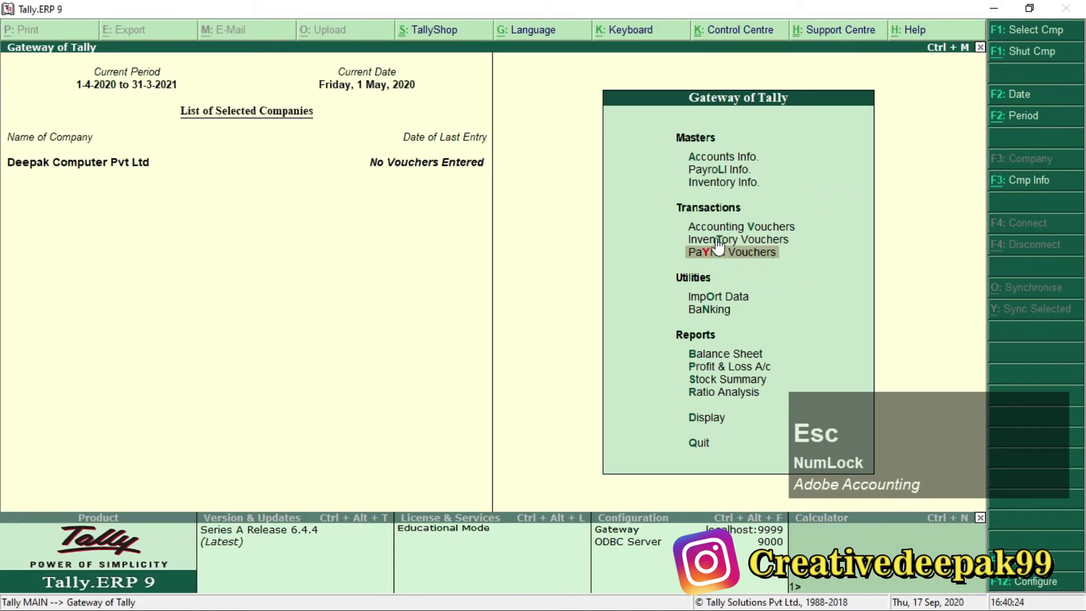
key(ctrl+2)
drag(679, 213, 813, 276)
scroll(753, 231, up, 2)
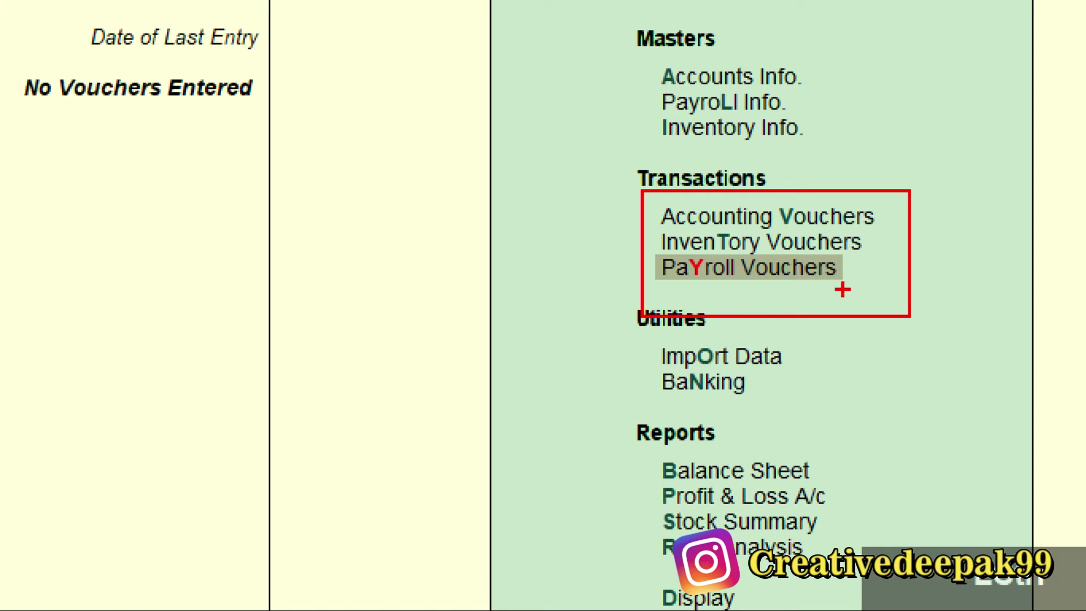
mouse_move(655, 246)
mouse_down()
mouse_move(684, 241)
mouse_move(869, 294)
mouse_up()
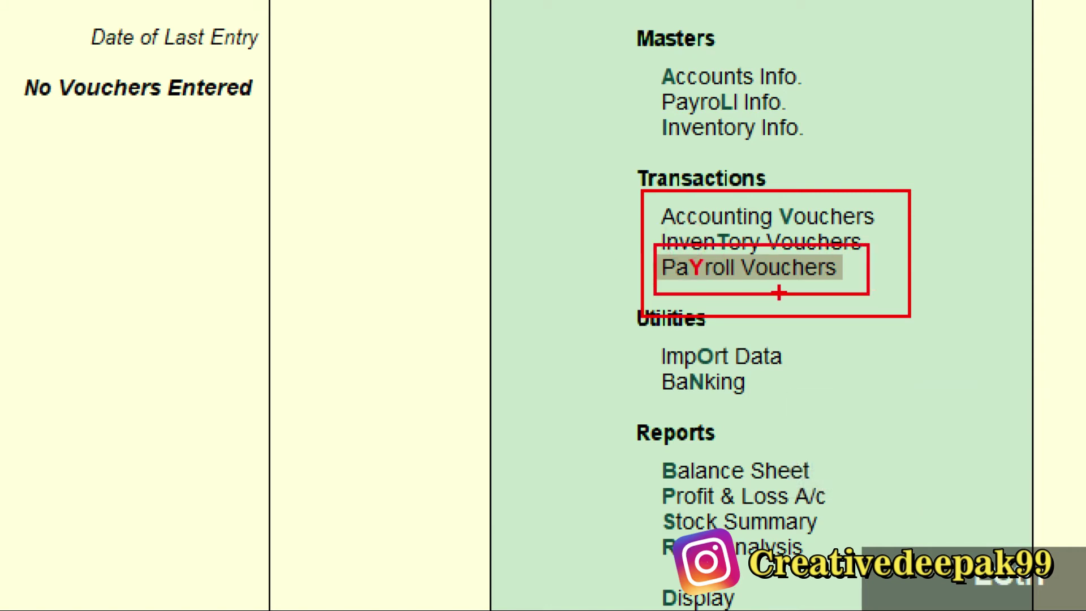
key(Escape)
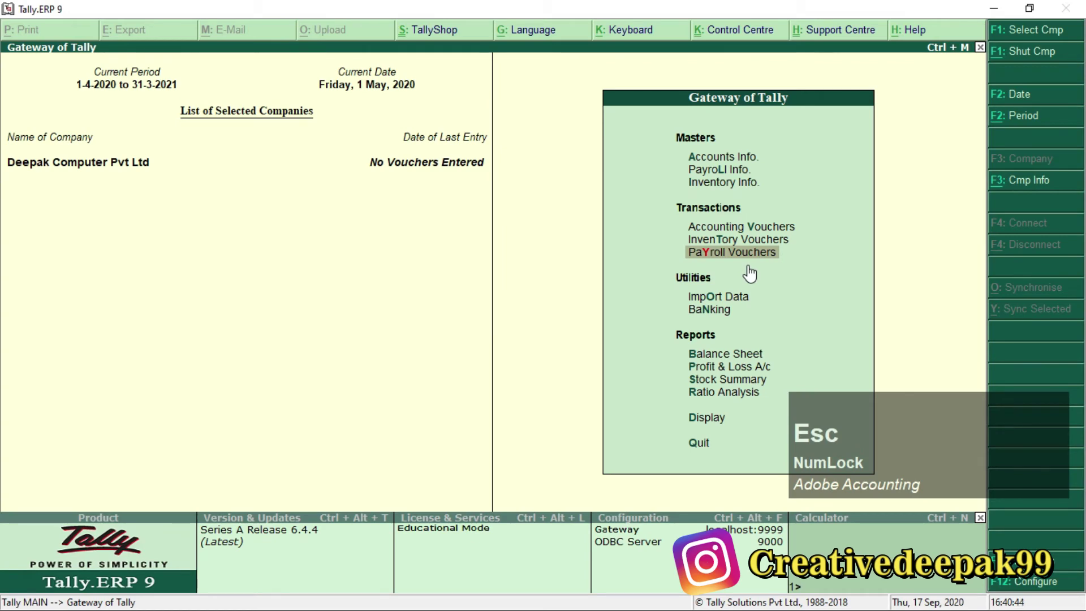
key(Return)
Switch the new voucher to an Attendance Voucher with Ctrl+F5.
key(ctrl)
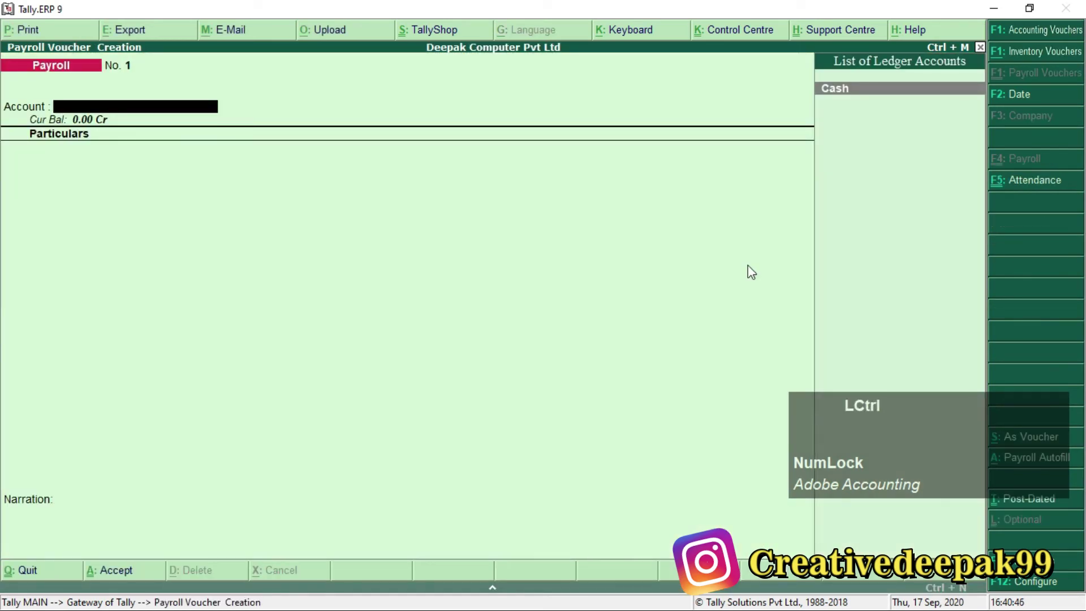
key(ctrl+F5)
key(ctrl+2)
drag(9, 47, 120, 93)
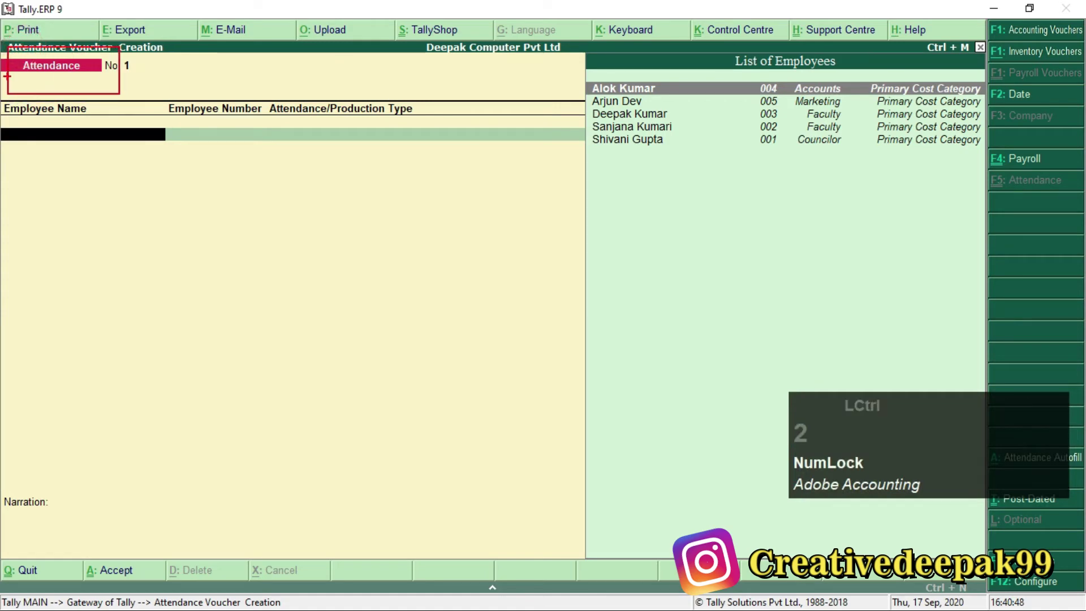
scroll(33, 53, up, 2)
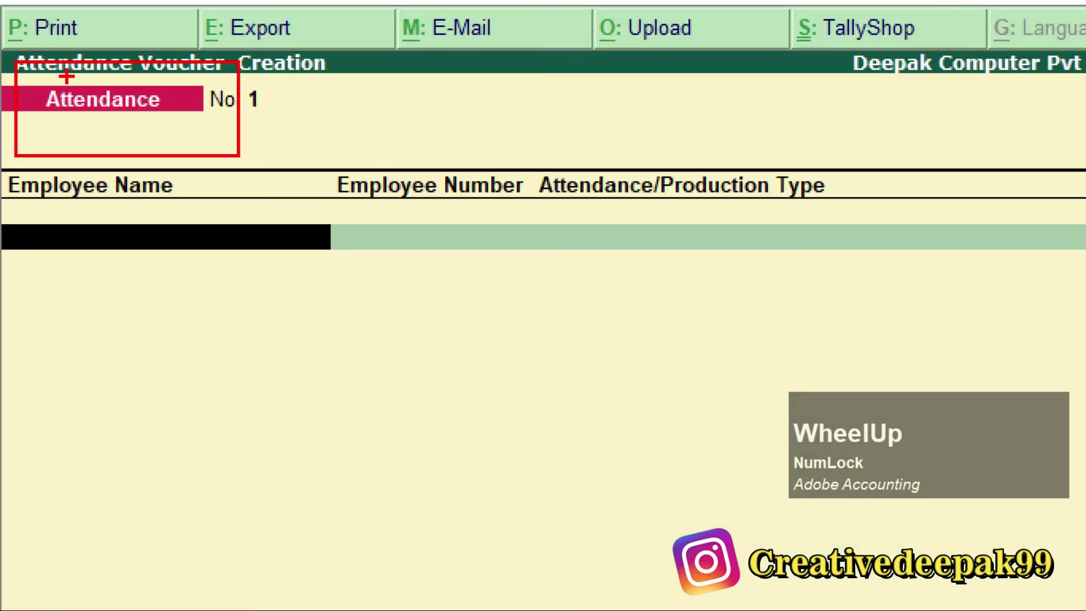
key(Escape)
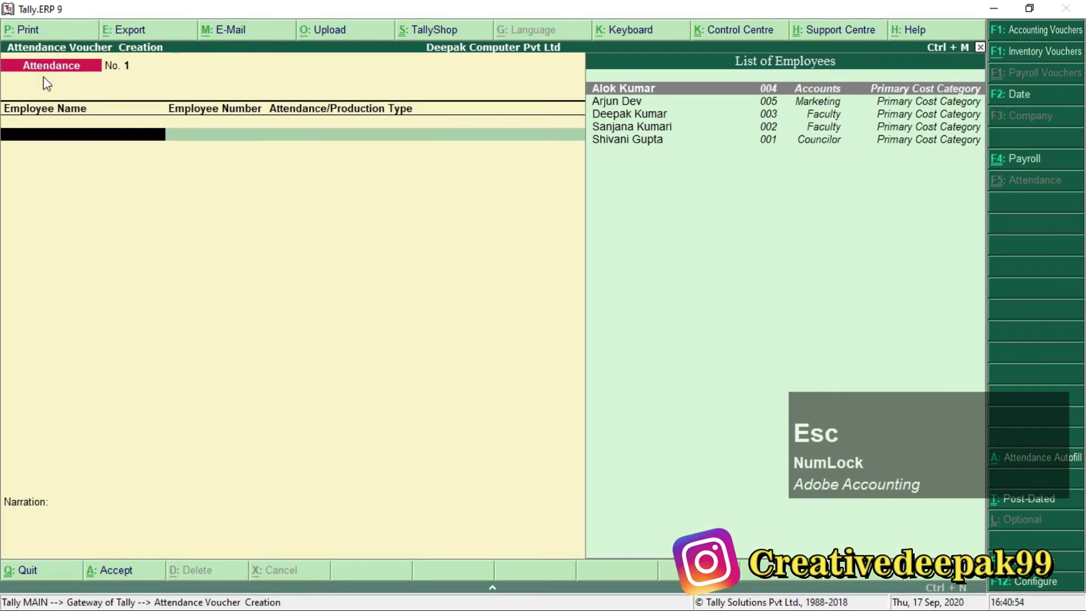
Check the next instruction in the payroll PDF and open Attendance Auto Fill.
key(alt+Tab)
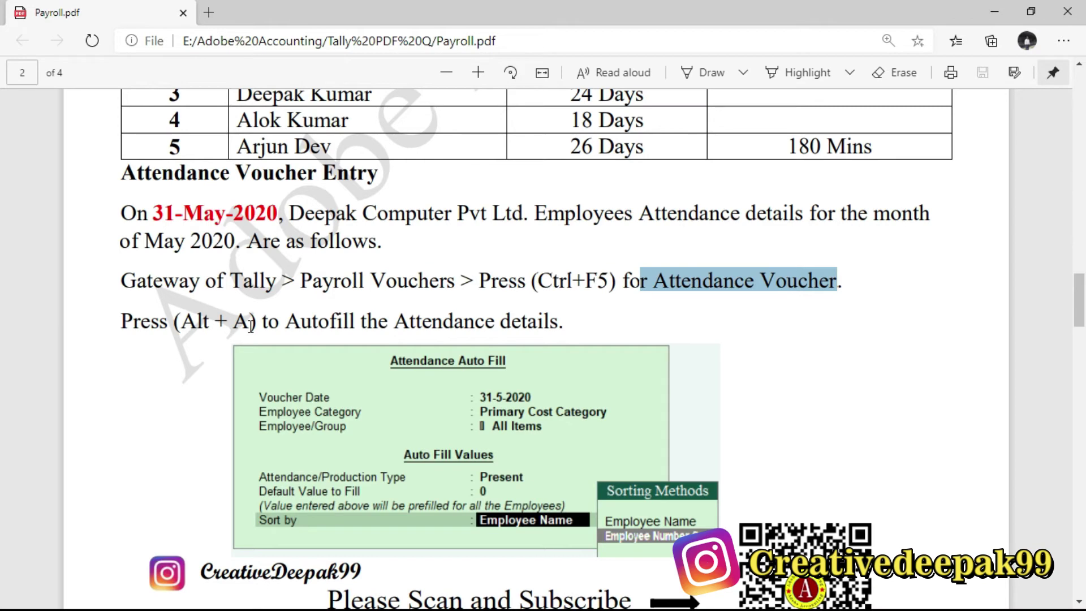
scroll(266, 324, down, 2)
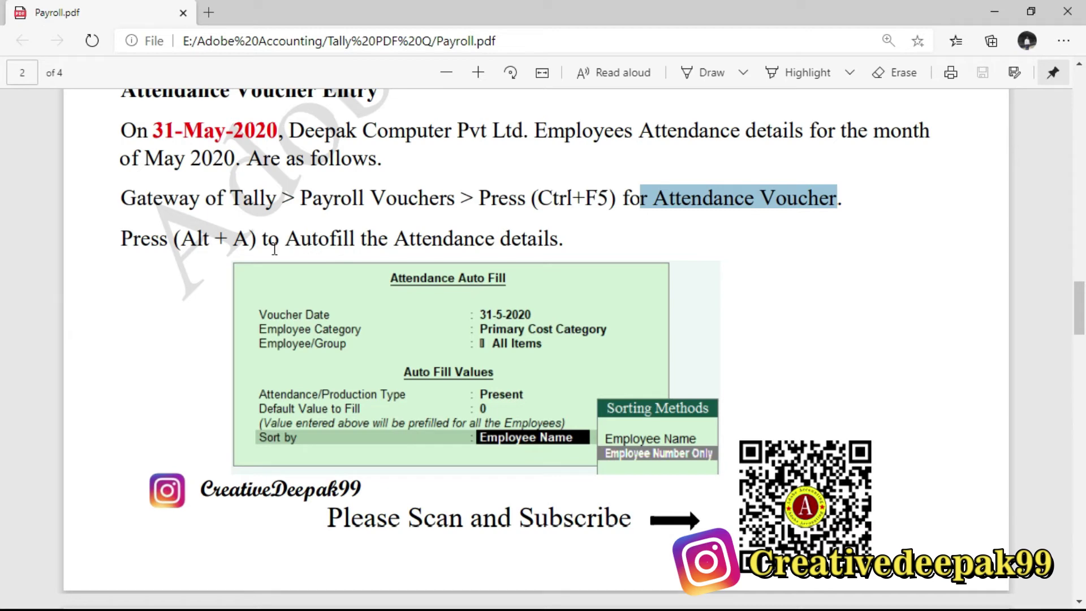
key(alt+Tab)
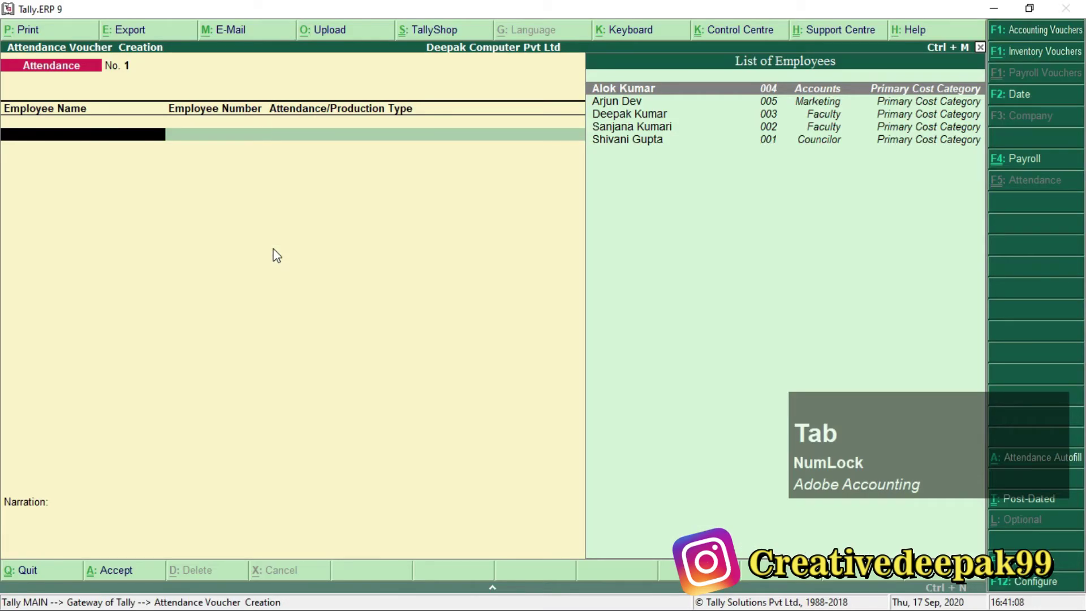
key(alt+a)
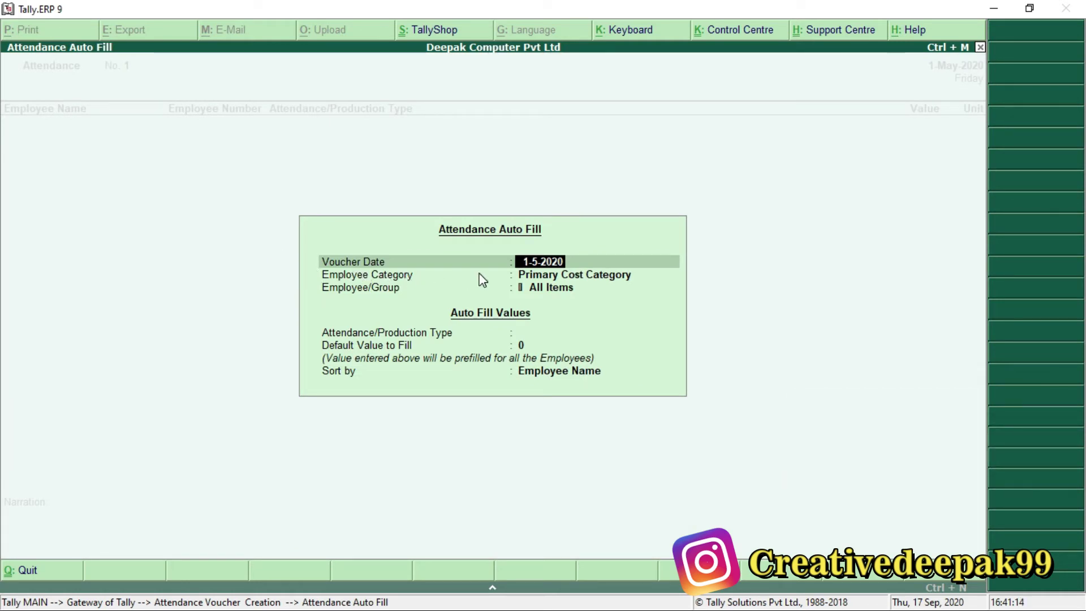
Close the Attendance Auto Fill dialog without applying it.
key(Escape)
key(Escape)
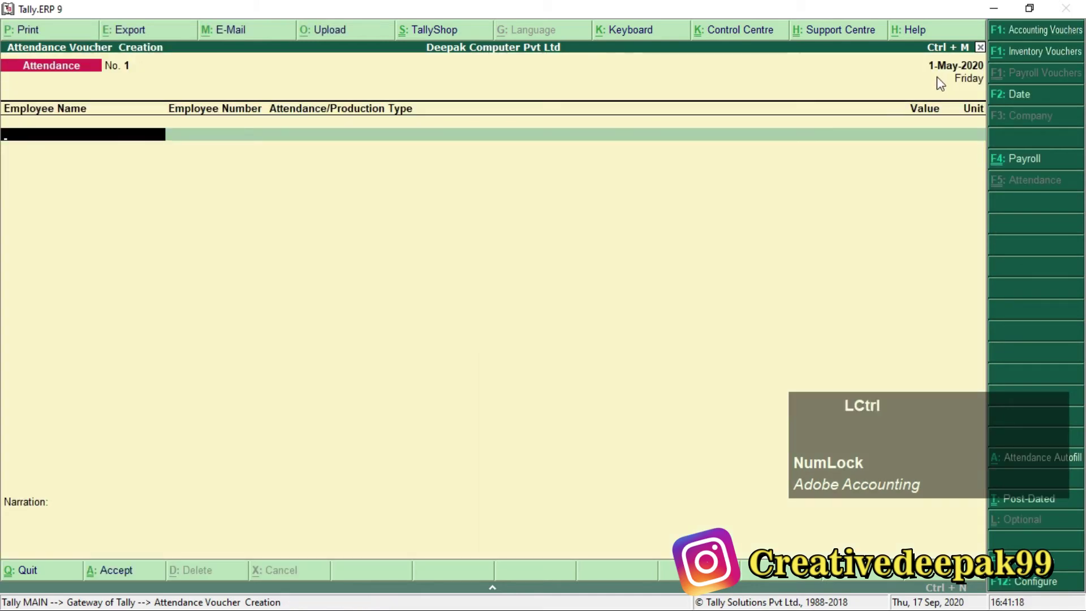
key(ctrl+2)
drag(917, 48, 1008, 88)
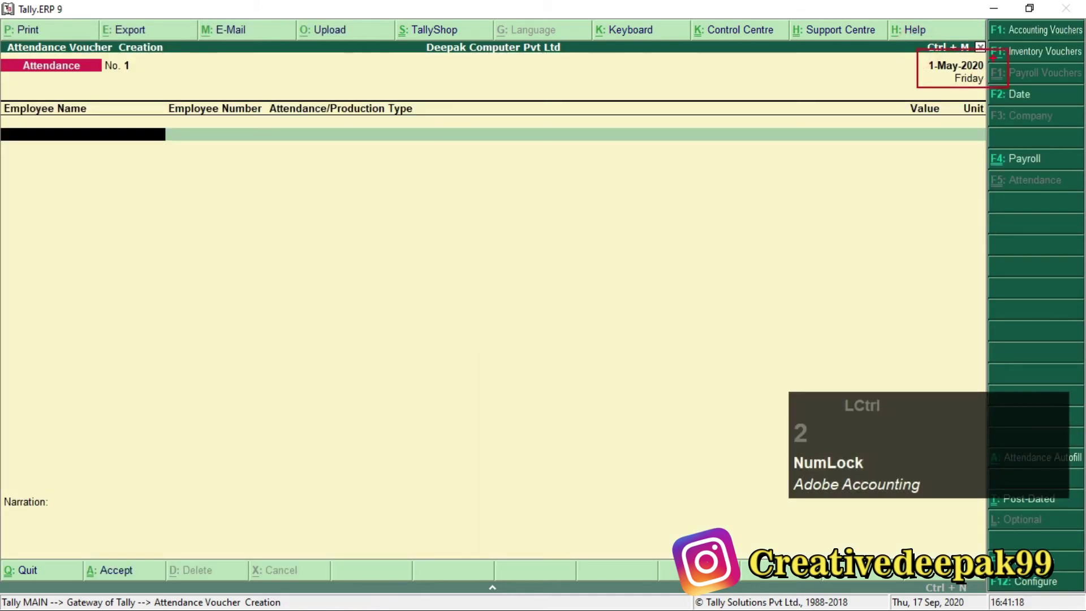
scroll(989, 54, up, 2)
scroll(938, 75, up, 3)
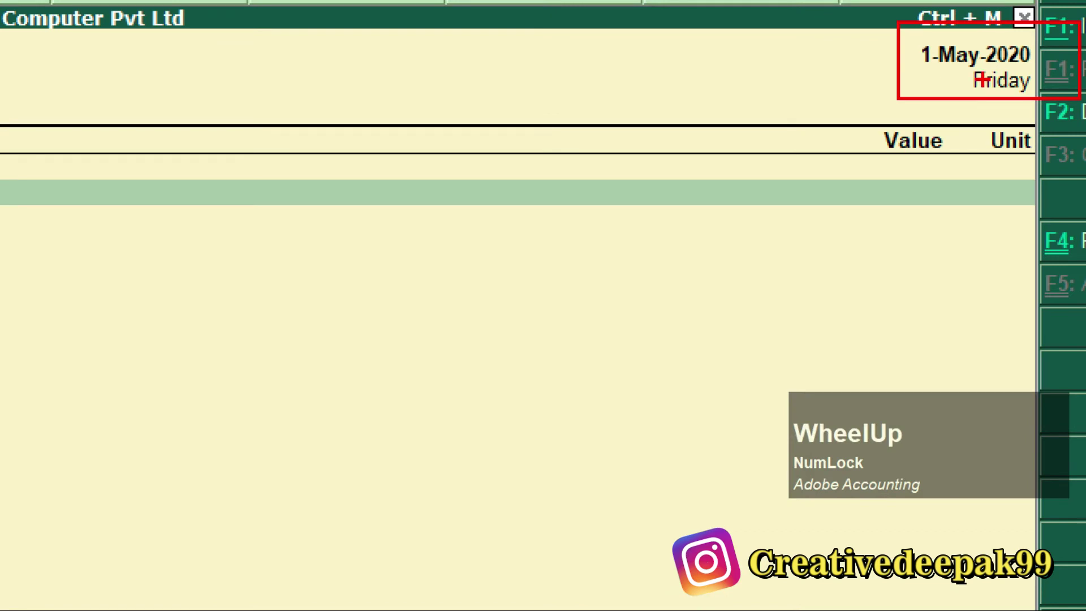
key(Escape)
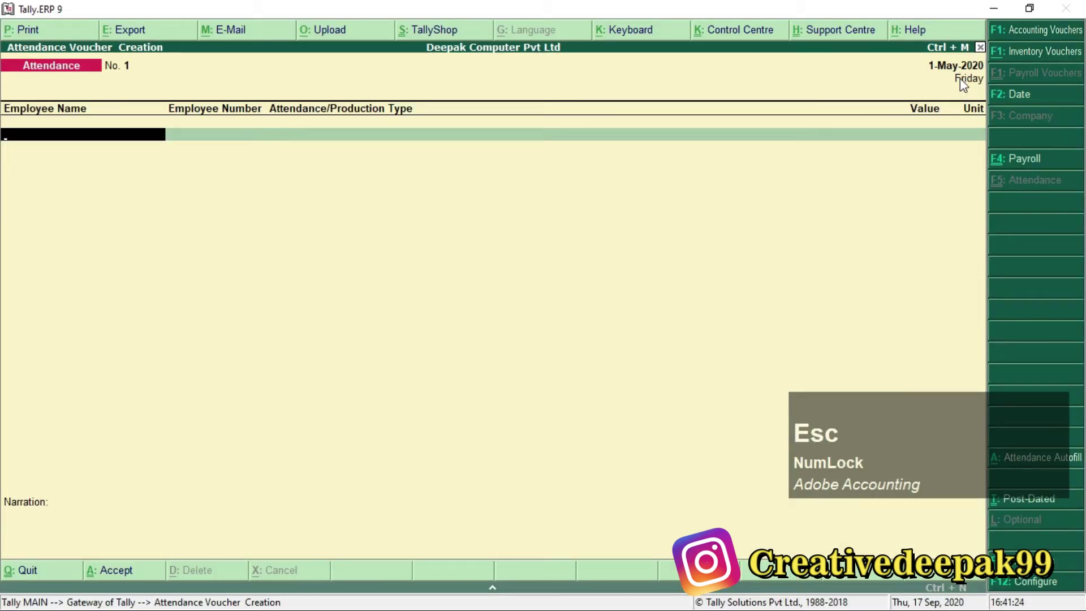
Change the voucher date to 31-May-2020 and reopen Attendance Auto Fill.
key(F2)
text(31-8)
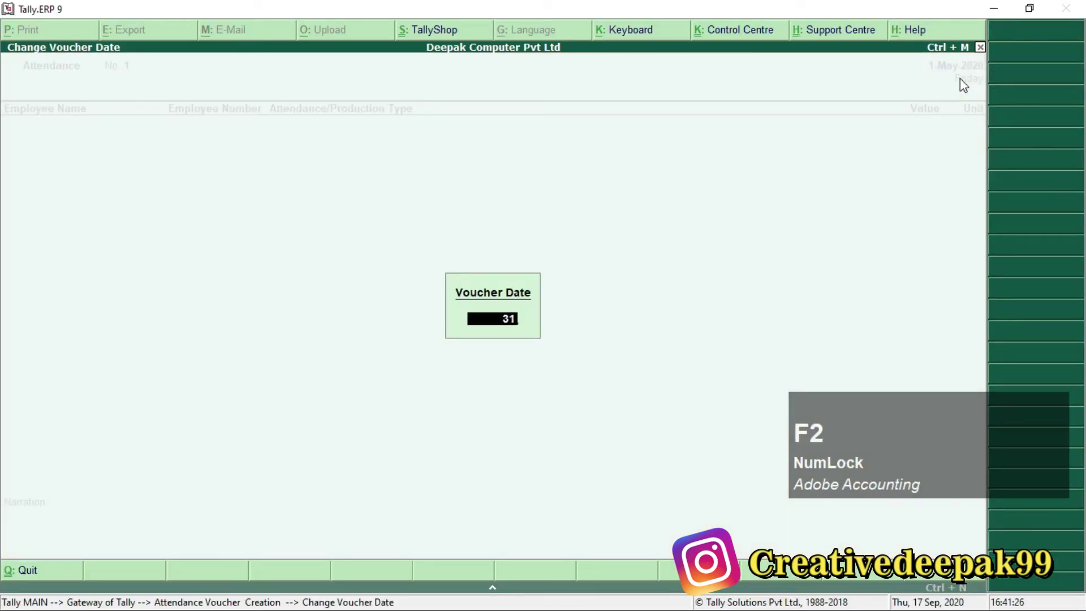
key(Return)
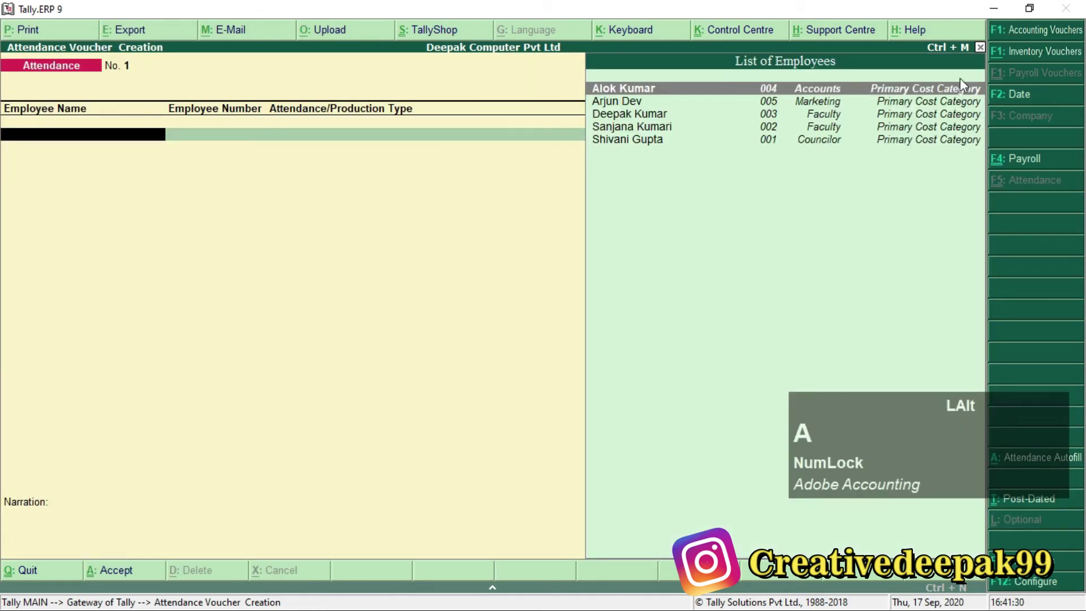
key(alt+a)
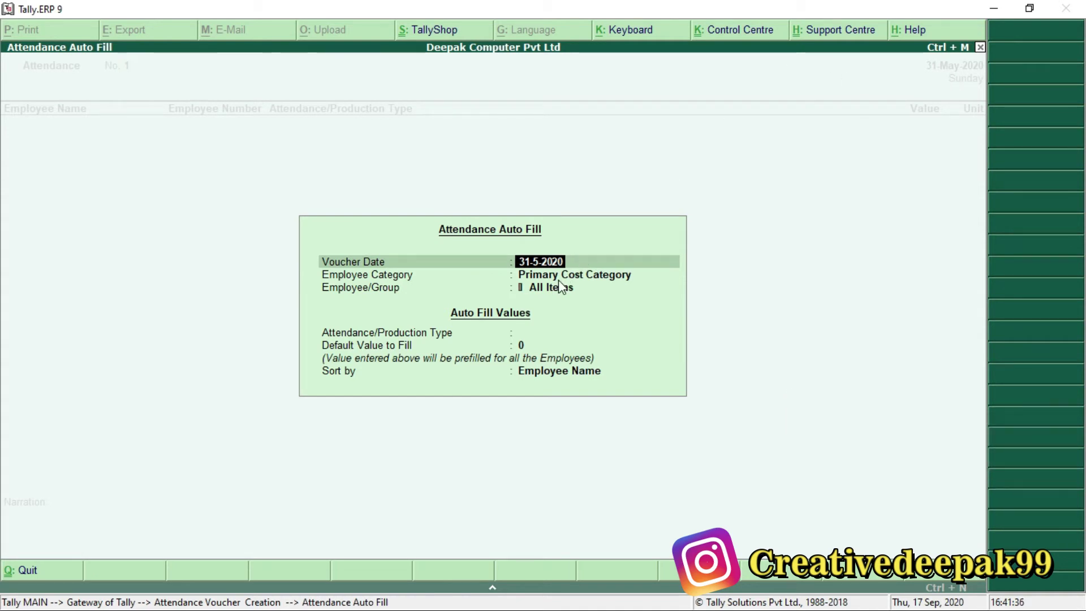
key(alt+Tab)
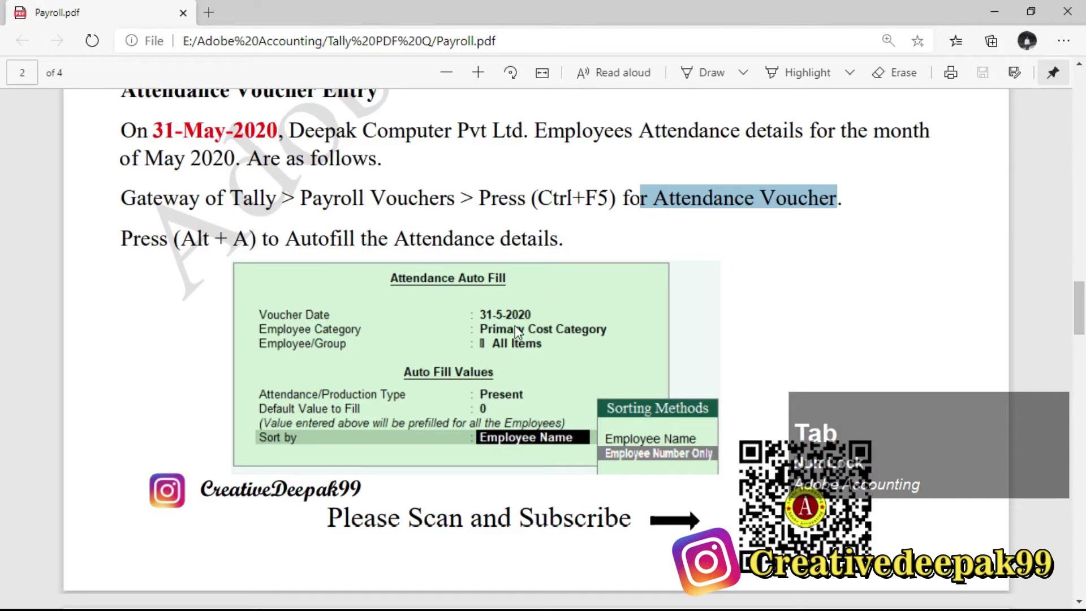
Note the PDF's Auto Fill example: Present type with Employee Number Only sorting.
scroll(515, 328, down, 1)
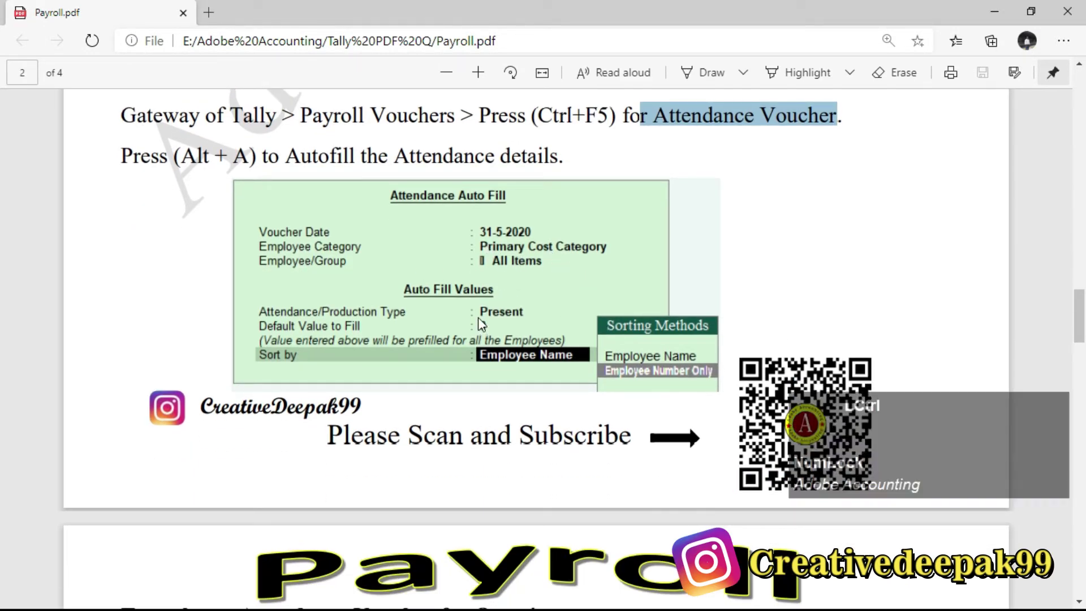
drag(465, 300, 544, 320)
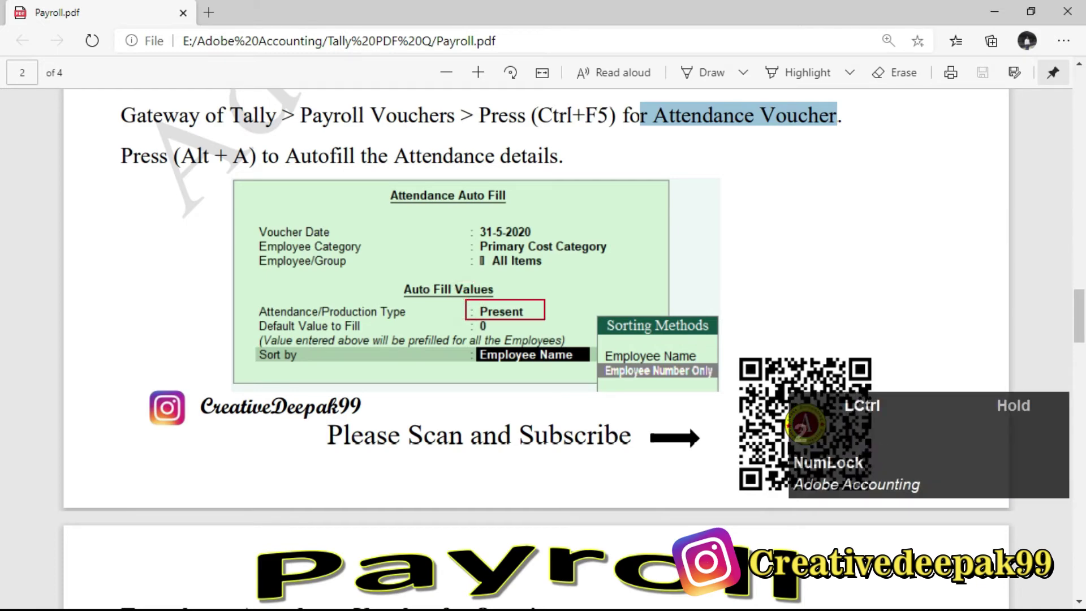
scroll(476, 316, up, 1)
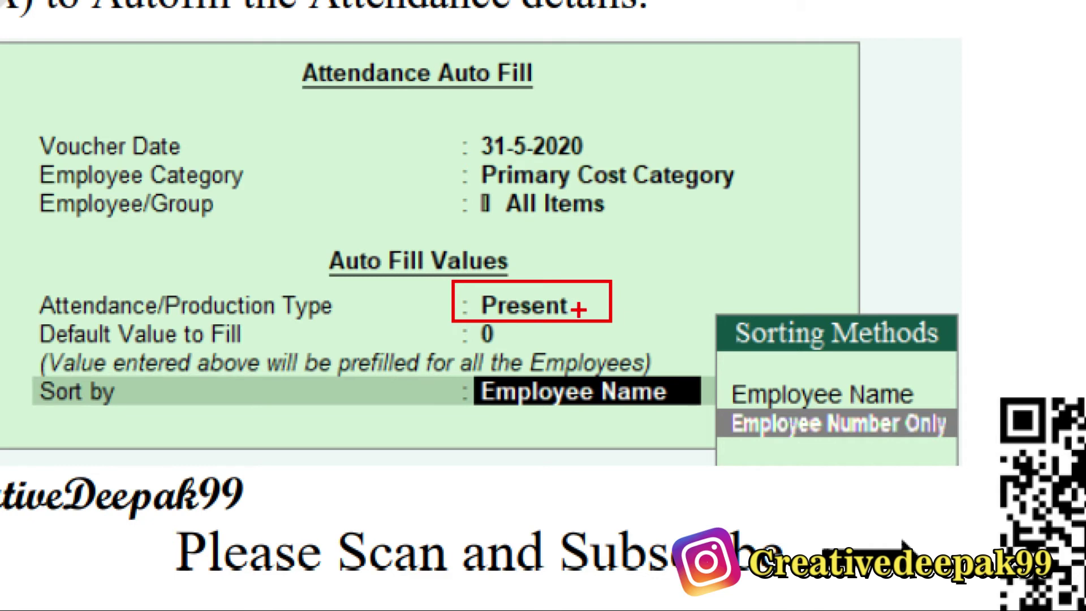
click(730, 413)
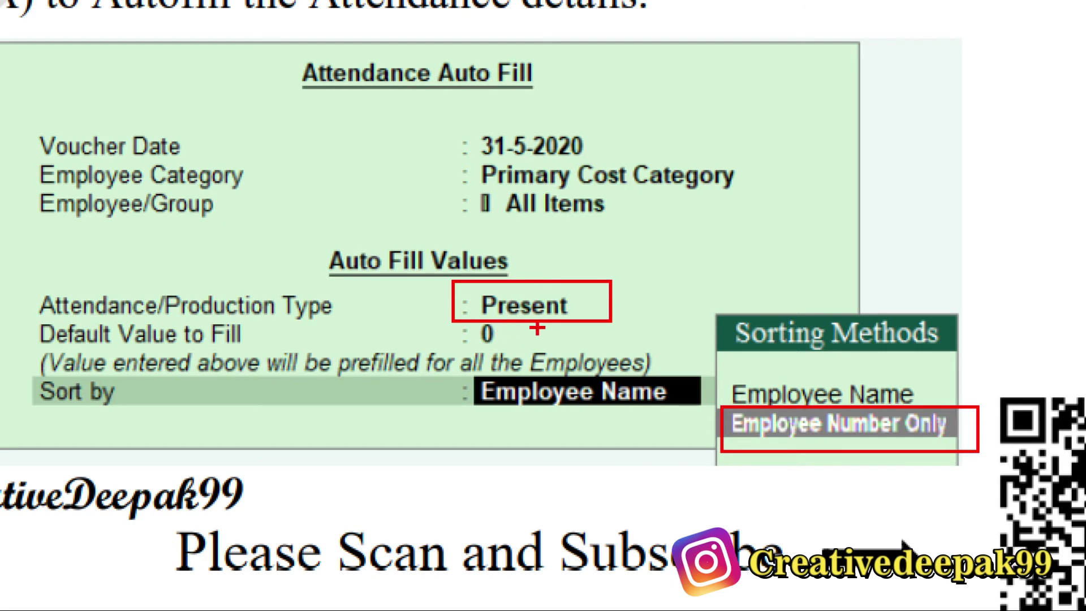
key(Escape)
key(alt+Tab)
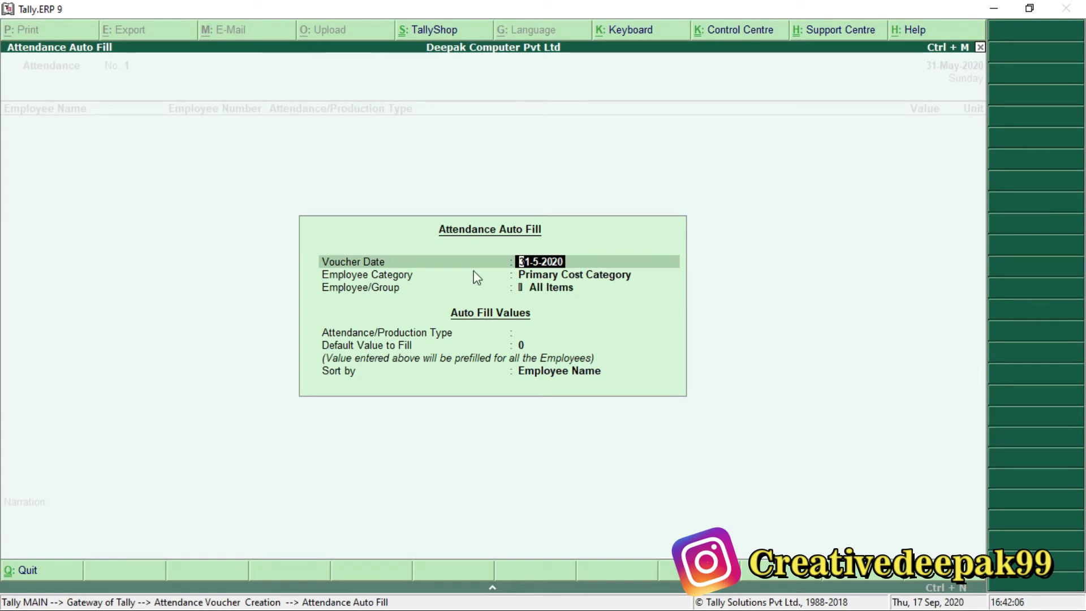
Auto-fill the 31-5-2020 voucher with type Present and Employee Number Only sorting.
key(super)
key(super+plus)
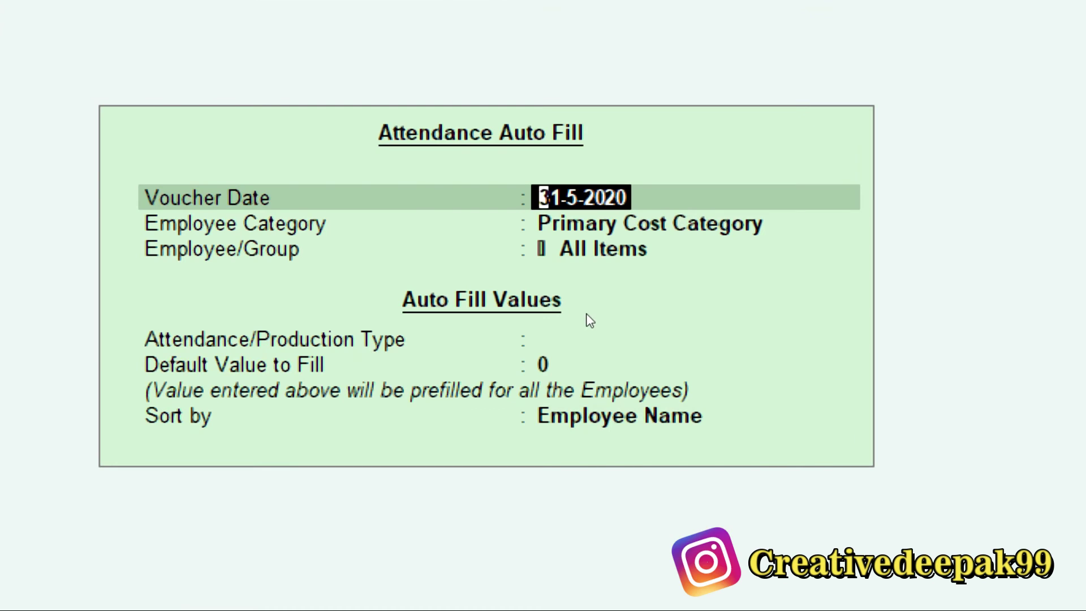
key(Return)
key(Return)
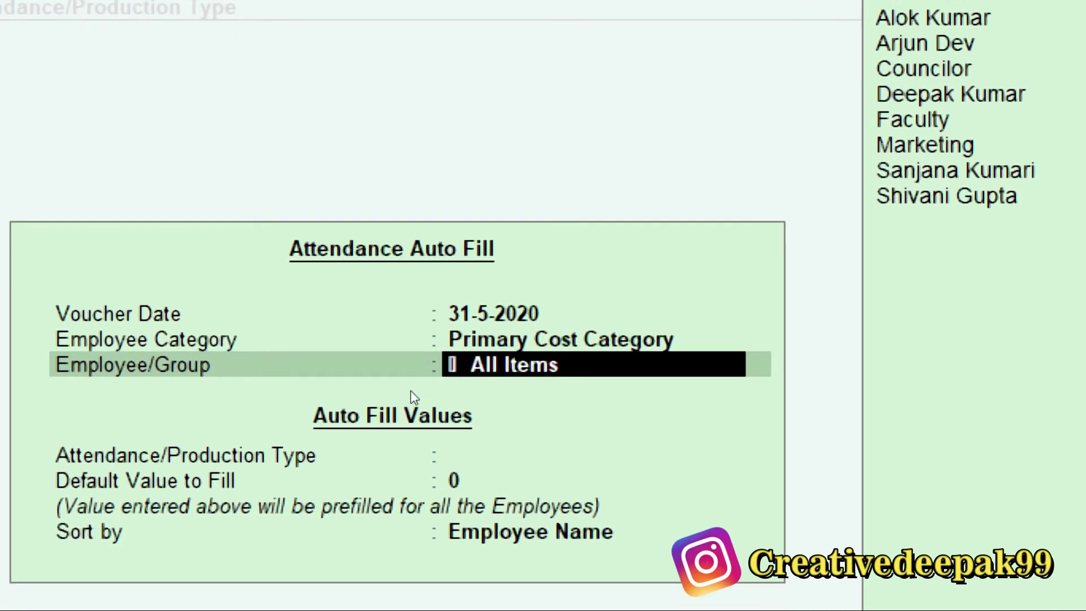
key(Return)
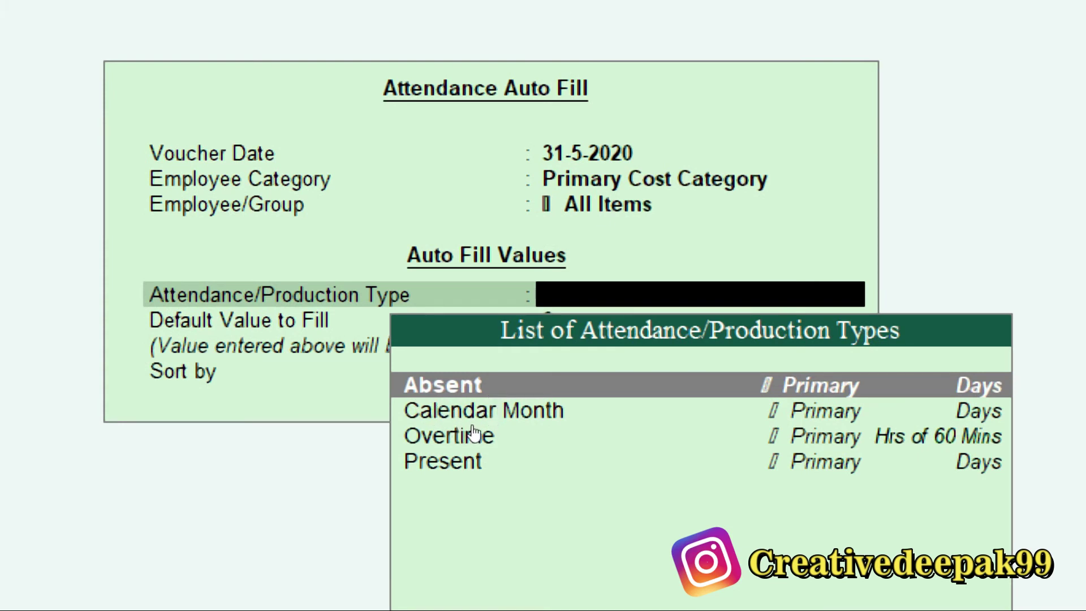
scroll(473, 424, down, 3)
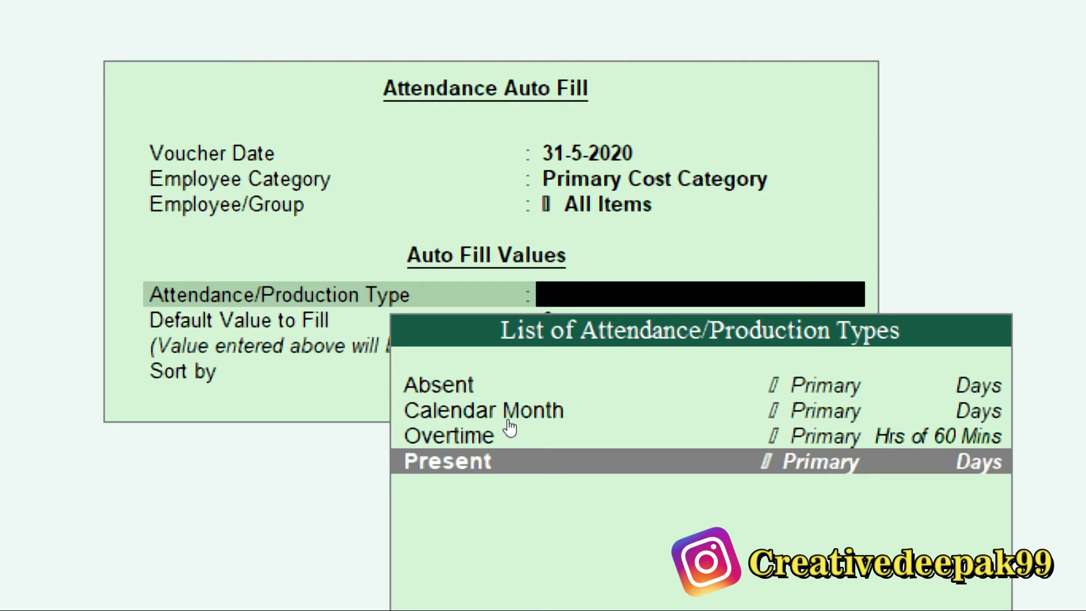
key(Return)
key(Return)
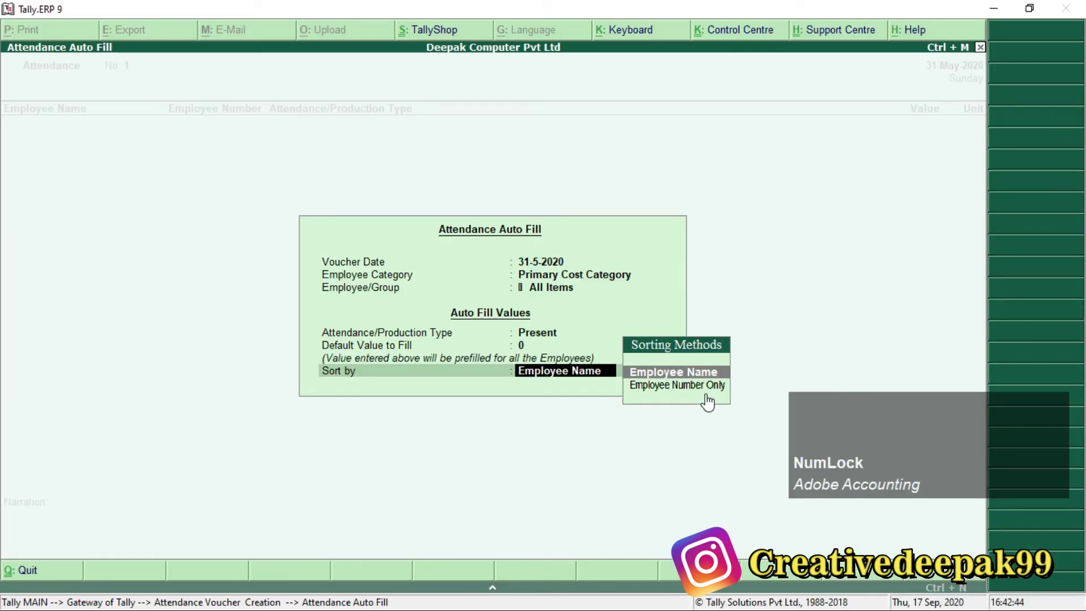
key(Down)
key(Return)
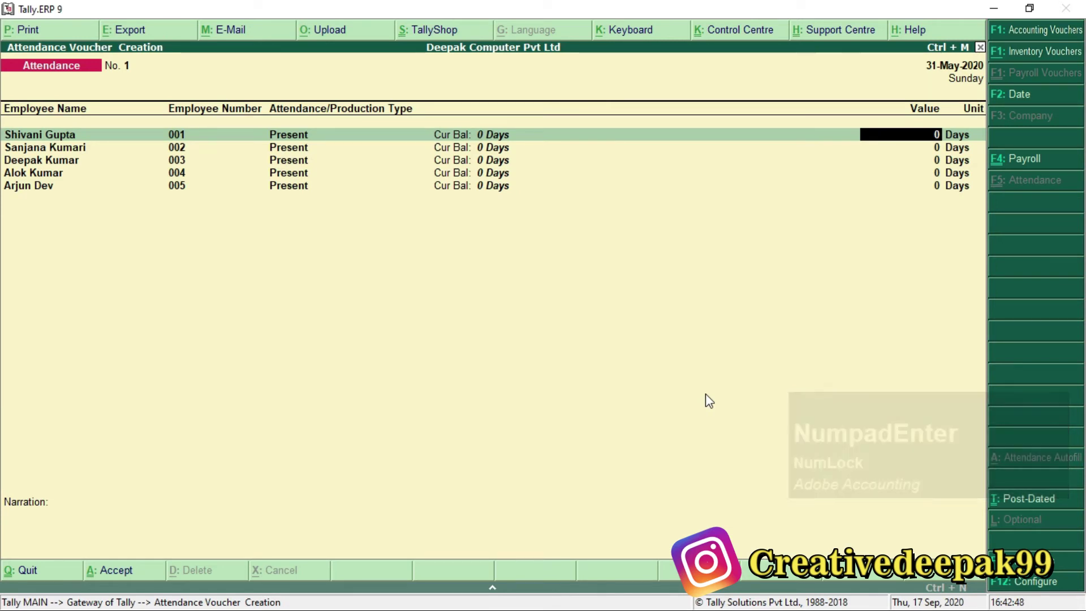
Find the Present Days column for the employees in the payroll PDF.
key(ctrl)
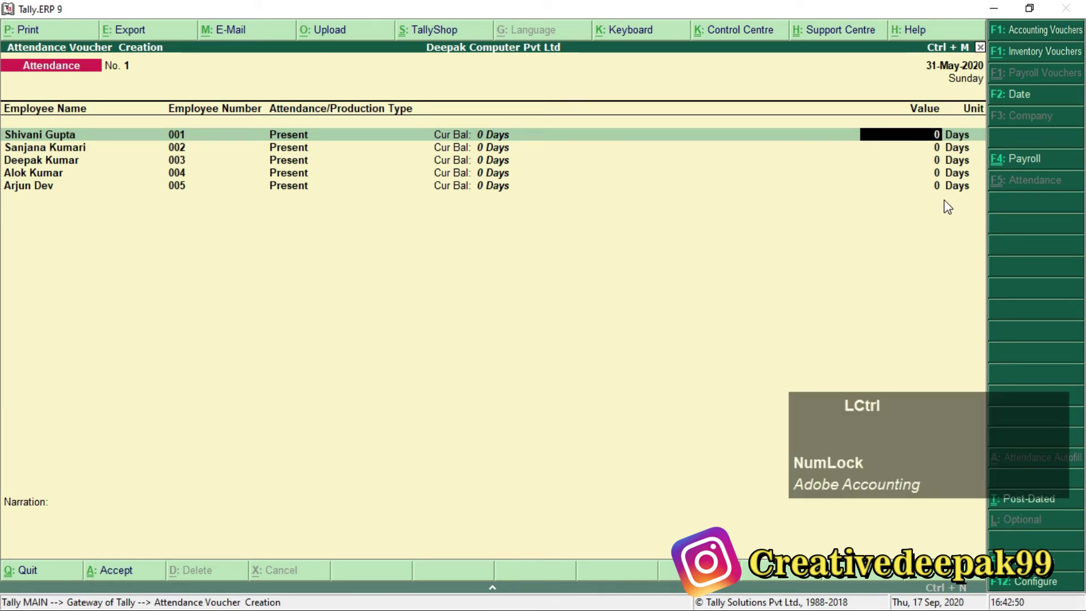
drag(892, 117, 986, 214)
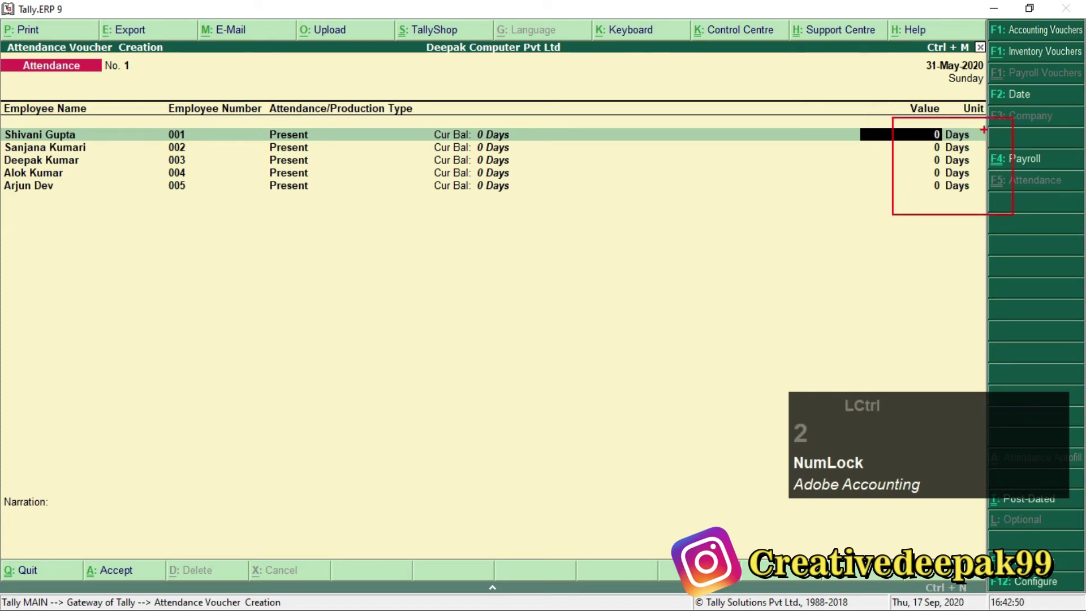
scroll(943, 199, up, 1)
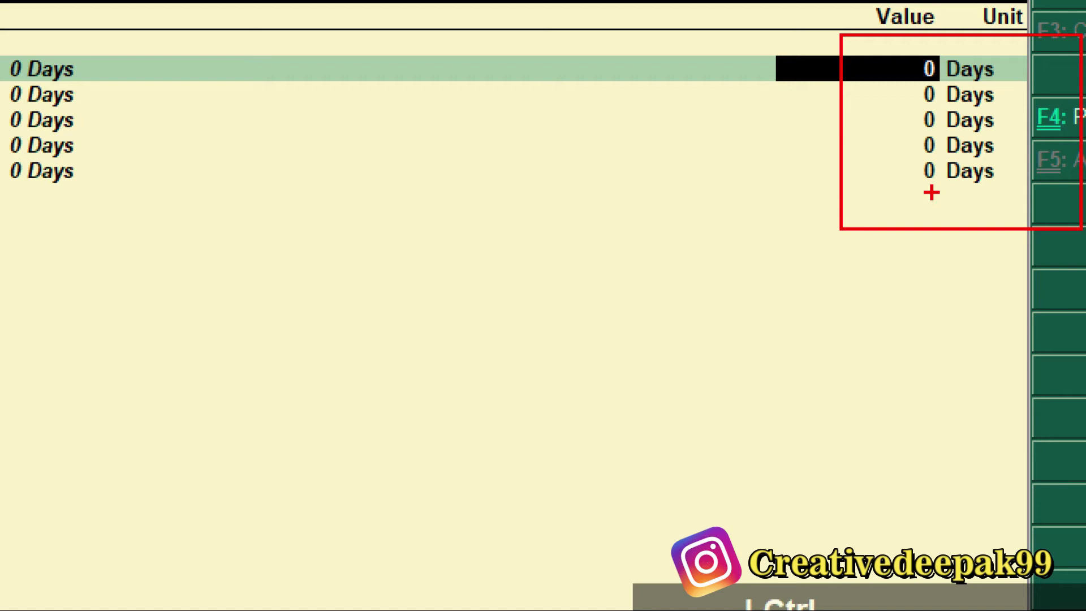
key(Escape)
key(alt+Tab)
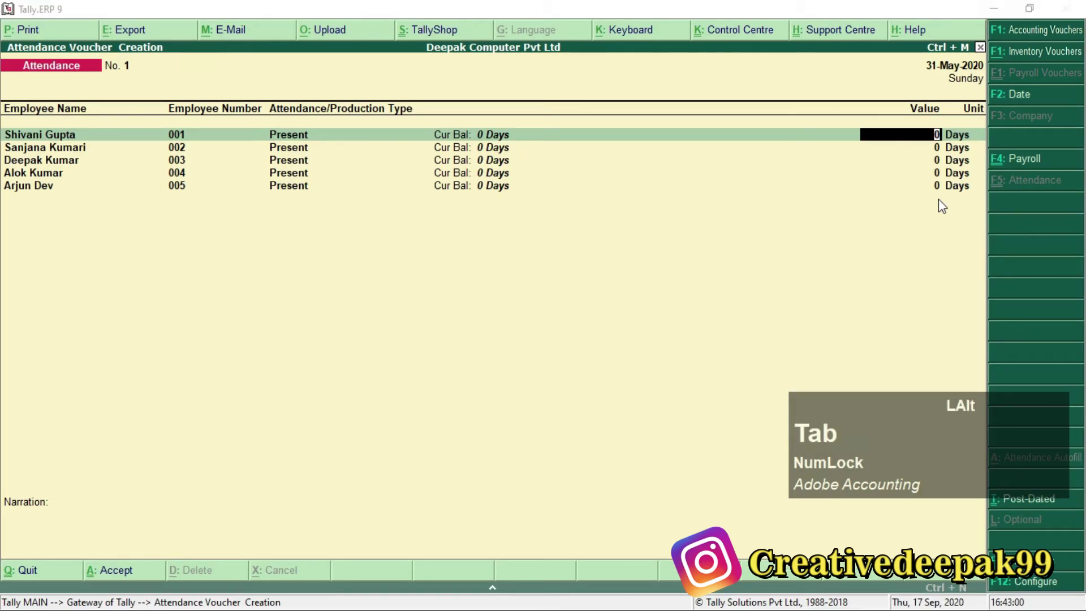
scroll(604, 297, up, 3)
scroll(600, 291, down, 2)
scroll(599, 291, up, 6)
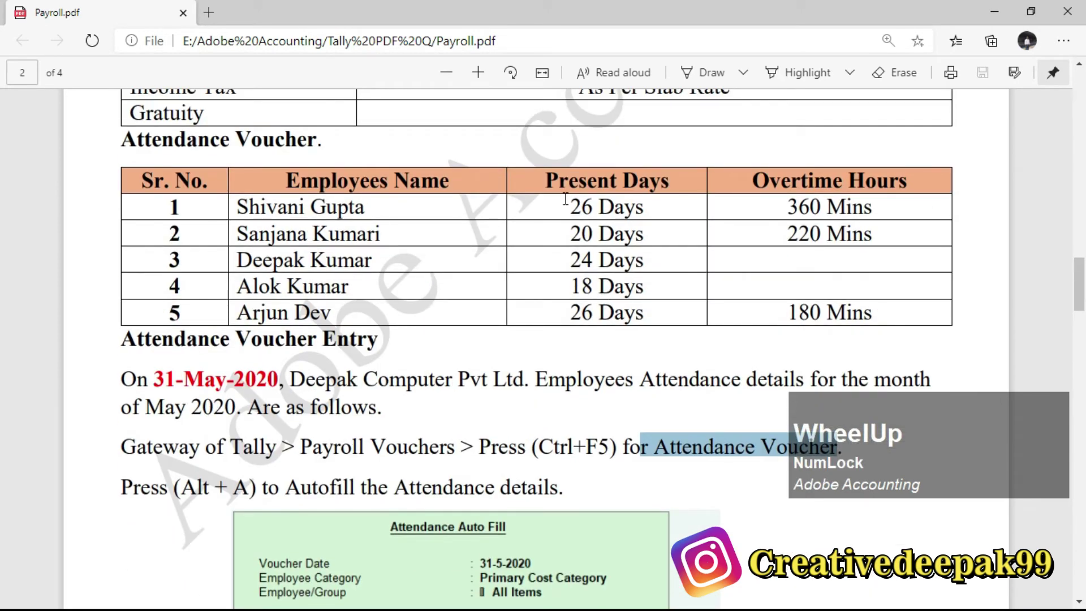
Enter 26 and 20 present days for the first two employees.
double_click(572, 204)
click(566, 184)
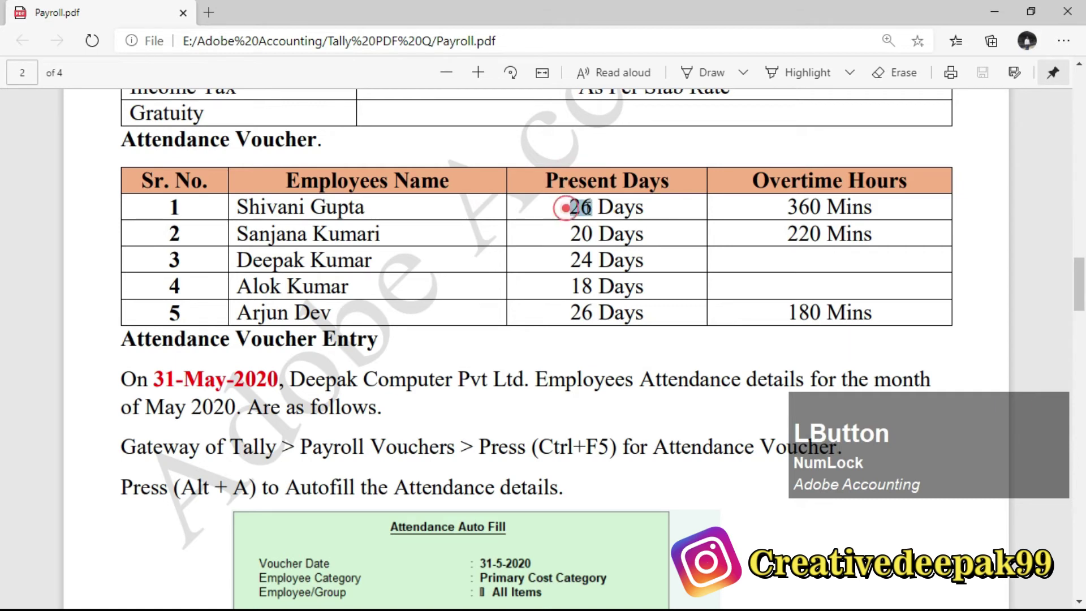
double_click(565, 207)
key(alt+Tab)
text(26)
key(KP_Enter)
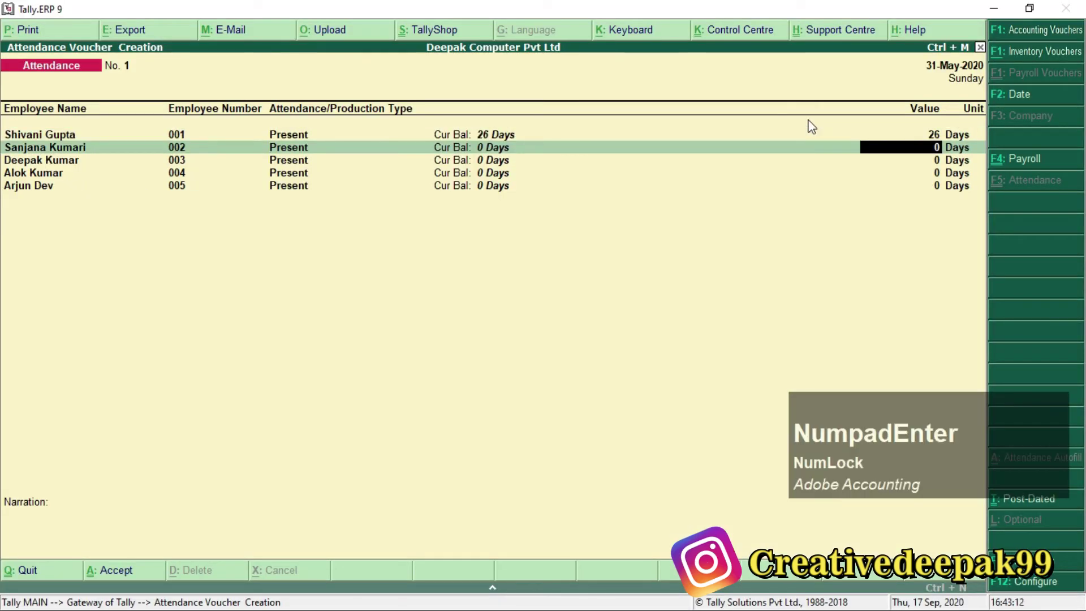
key(alt+Tab)
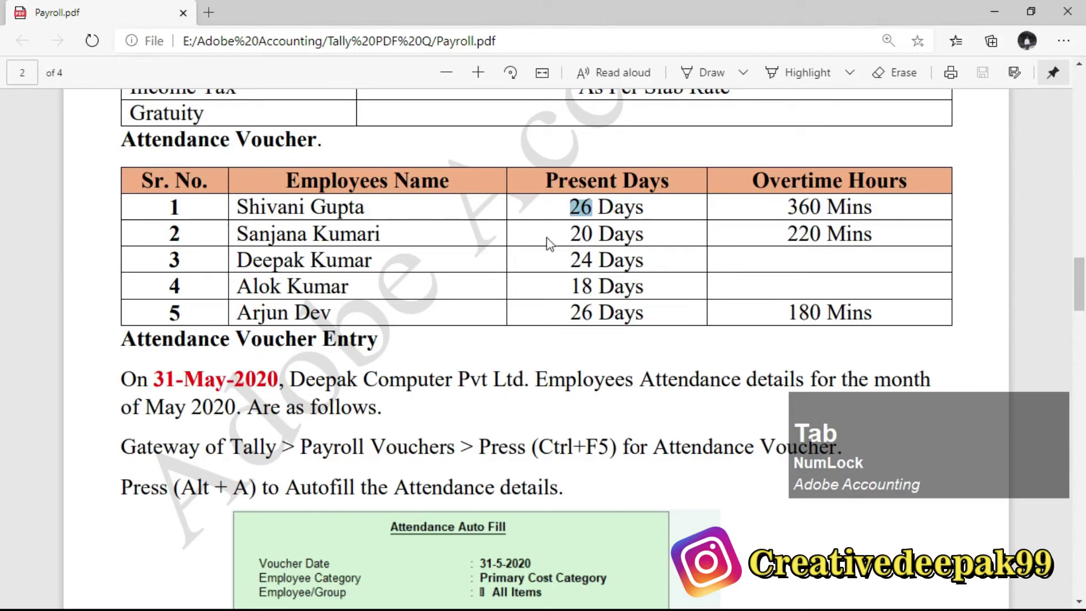
drag(570, 234, 601, 237)
key(alt+Tab)
text(20)
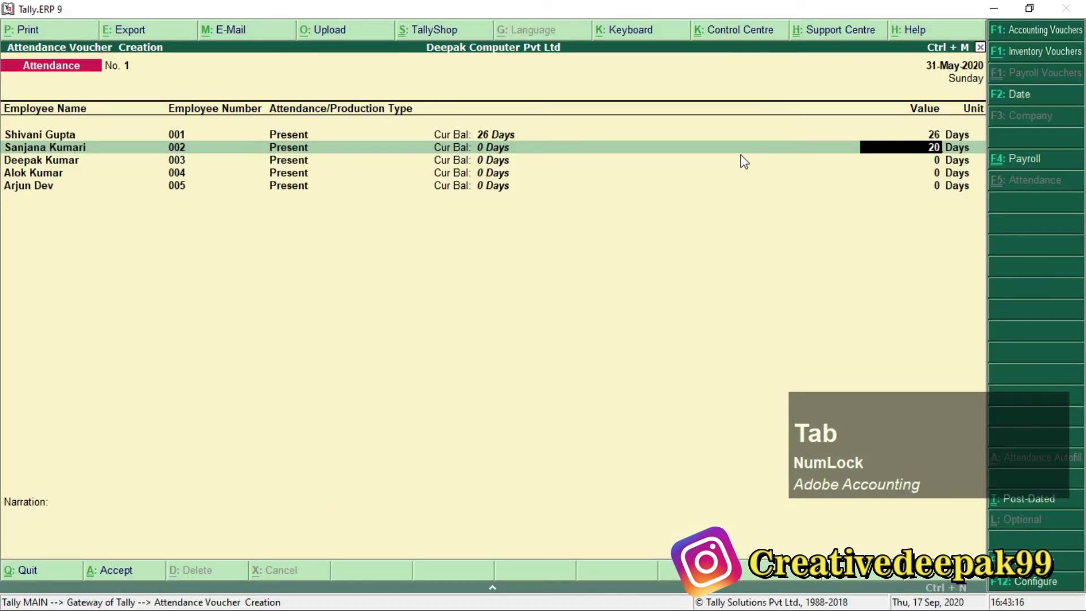
key(KP_Enter)
Enter 24, 18 and 26 present days for the remaining employees and save the voucher.
key(alt+Tab)
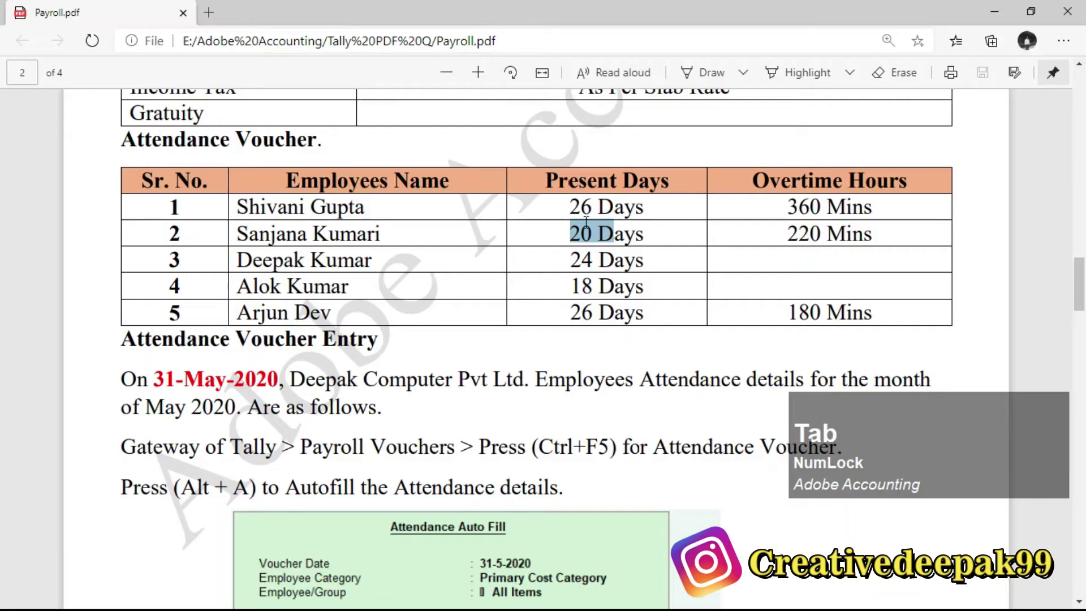
drag(556, 267, 611, 268)
key(alt+Tab)
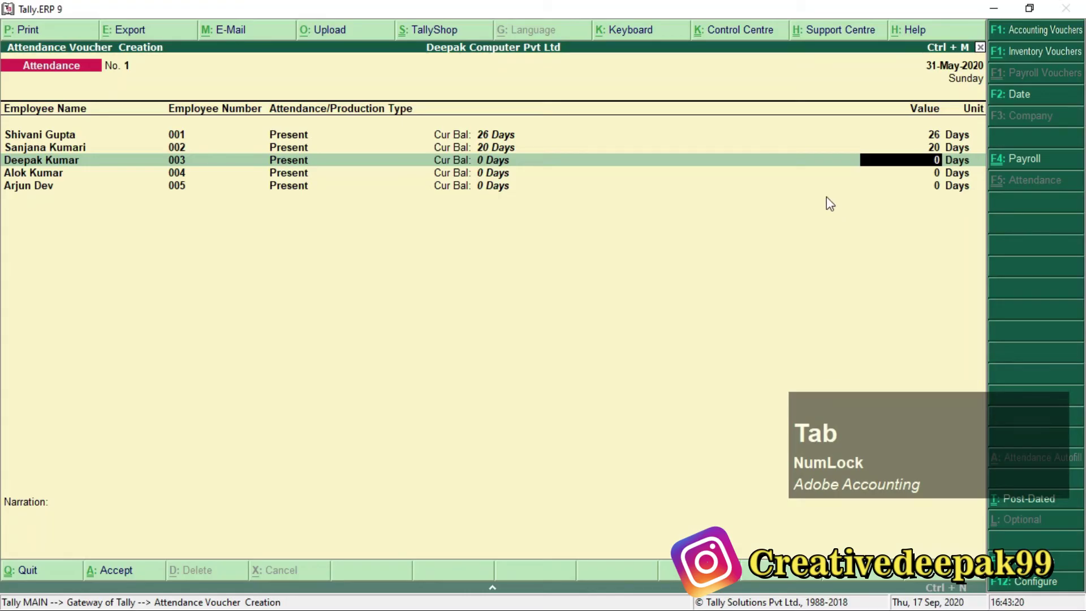
text(24)
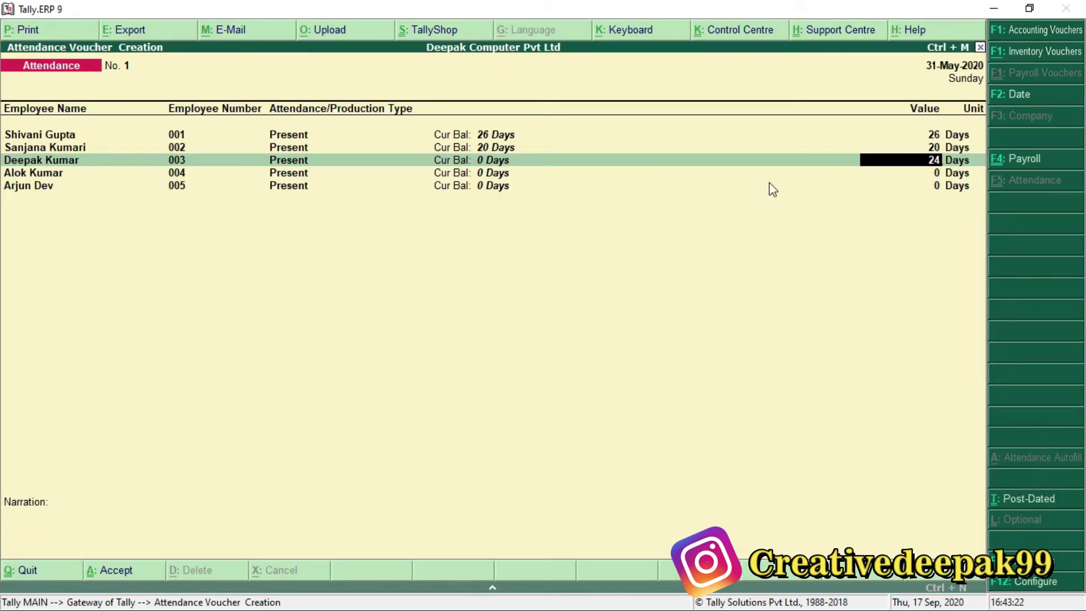
key(KP_Enter)
key(alt+Tab)
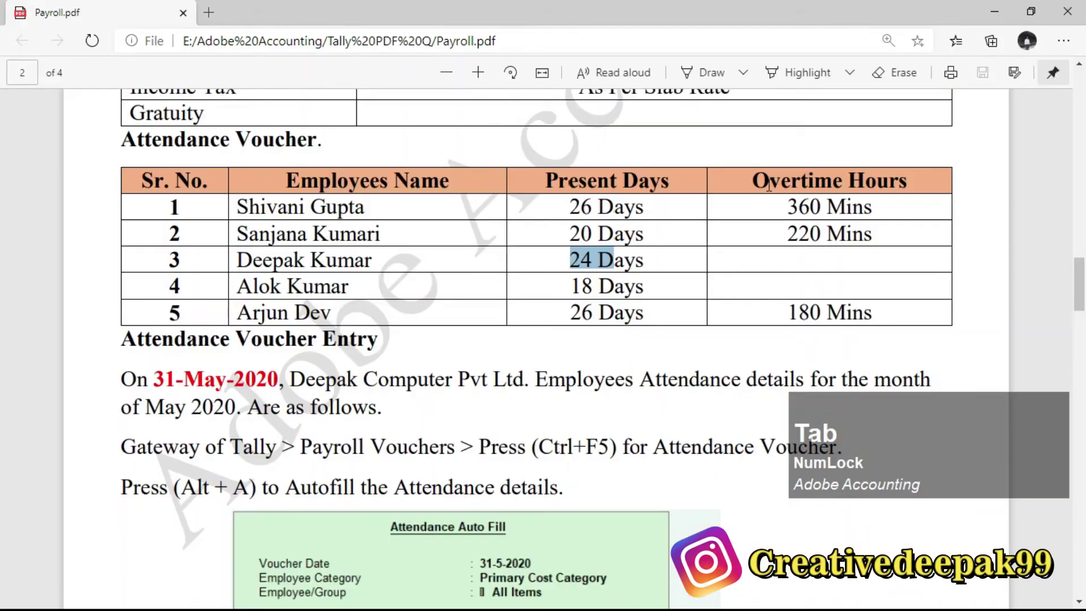
click(573, 285)
double_click(573, 286)
key(alt+Tab)
text(18)
key(KP_Enter)
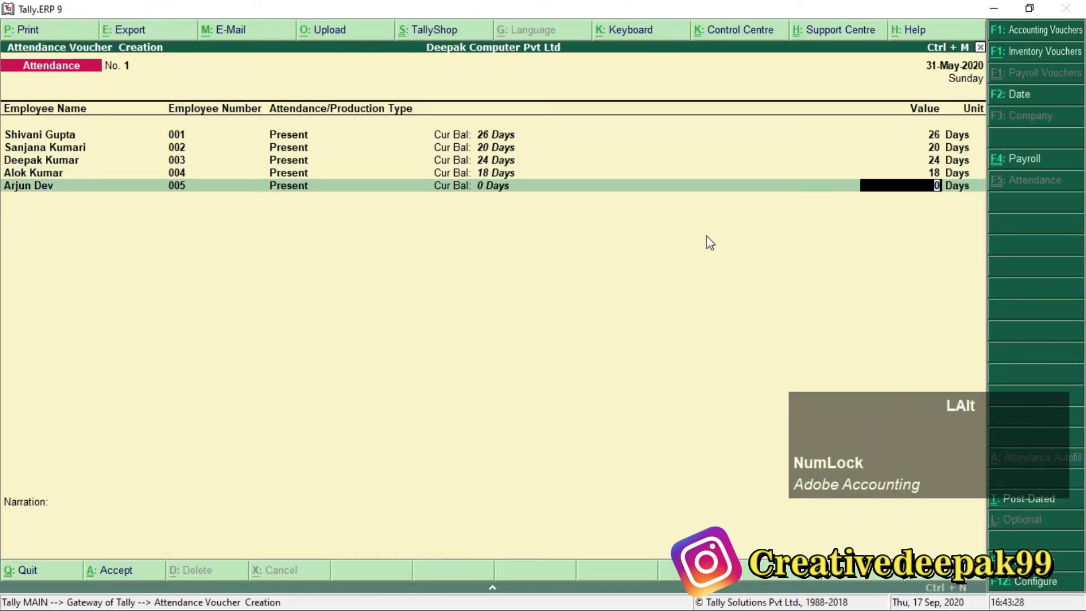
key(alt+Tab)
key(alt+Tab)
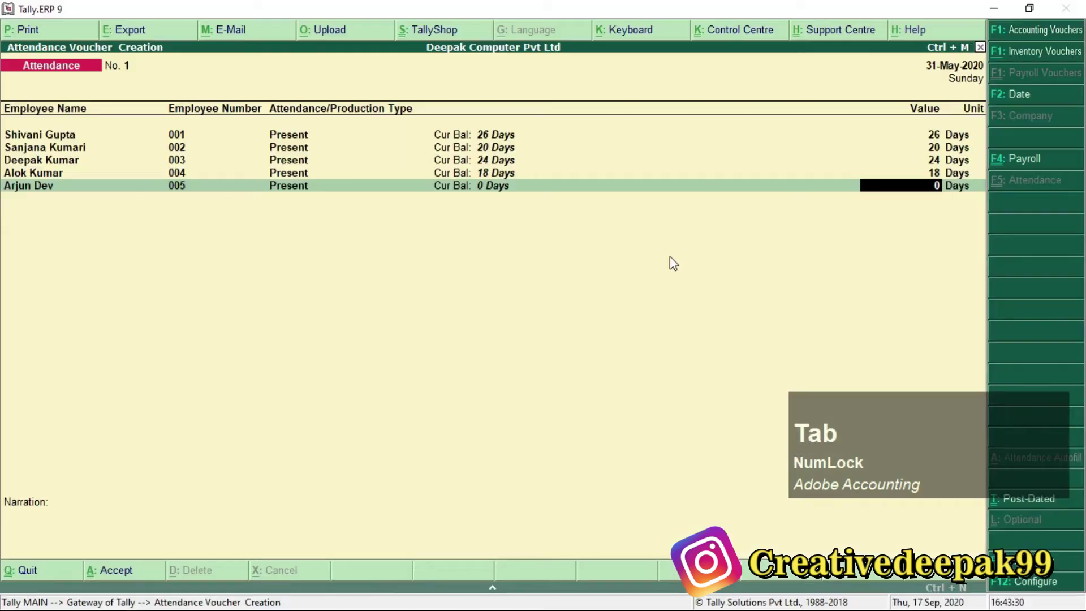
text(26)
key(KP_Enter)
key(KP_Enter)
key(KP_Enter)
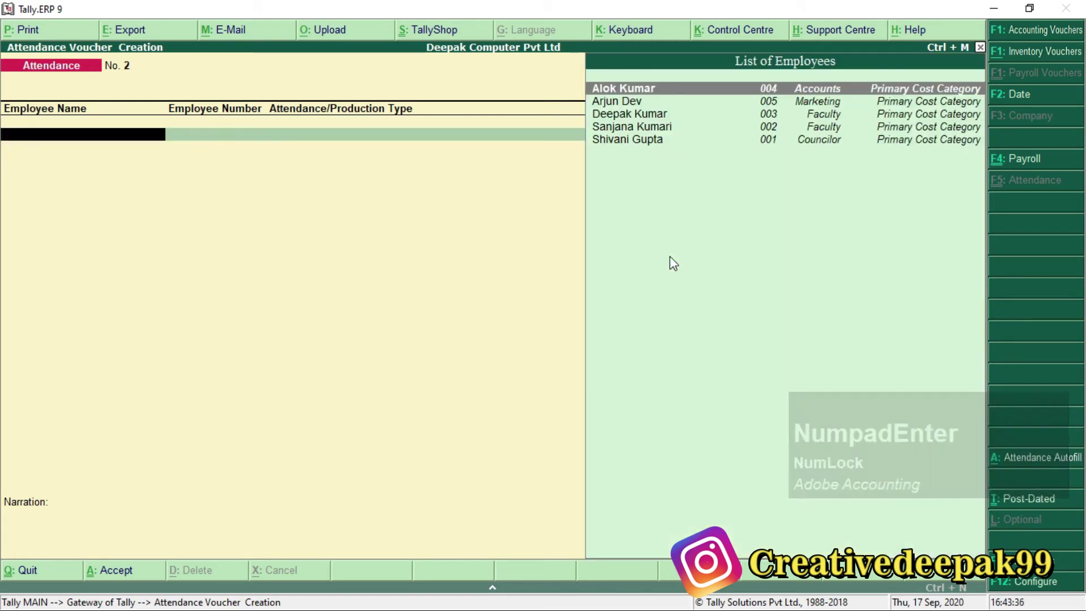
key(alt+Tab)
scroll(428, 282, down, 2)
scroll(429, 283, down, 4)
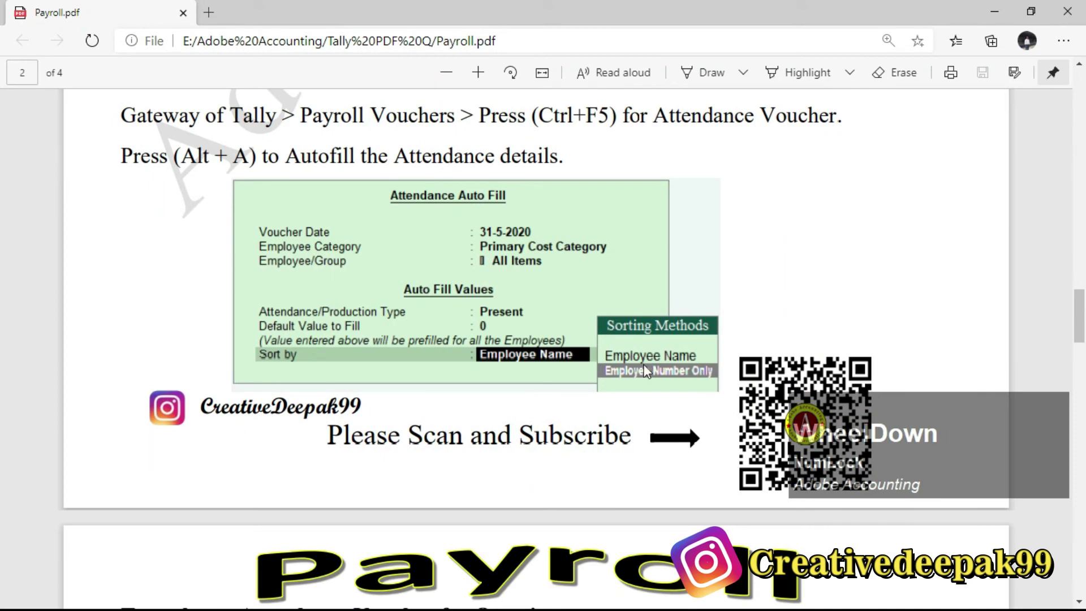
scroll(607, 344, down, 6)
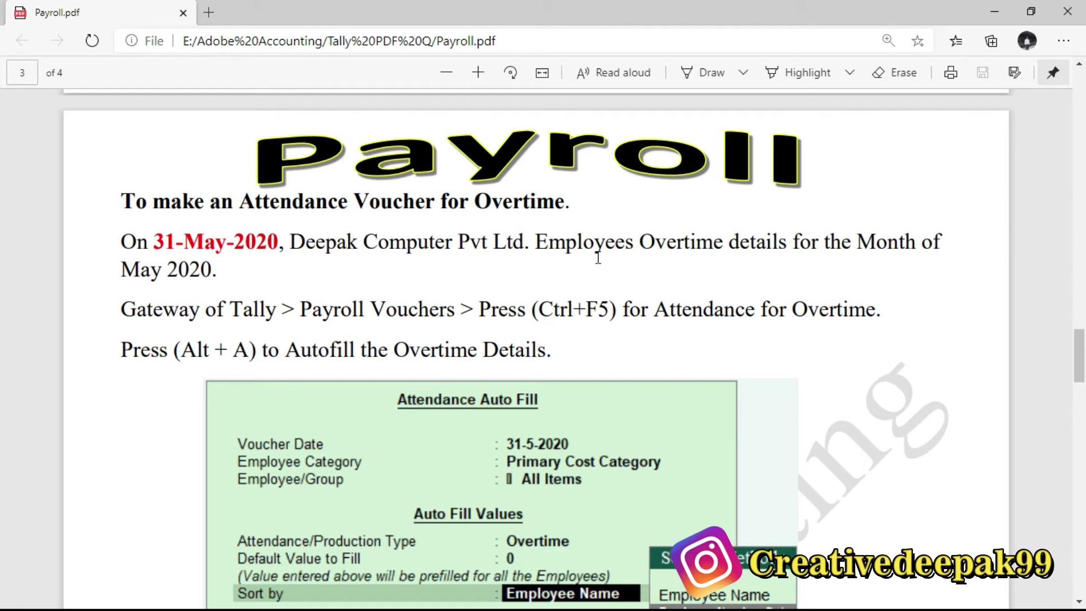
drag(284, 242, 757, 249)
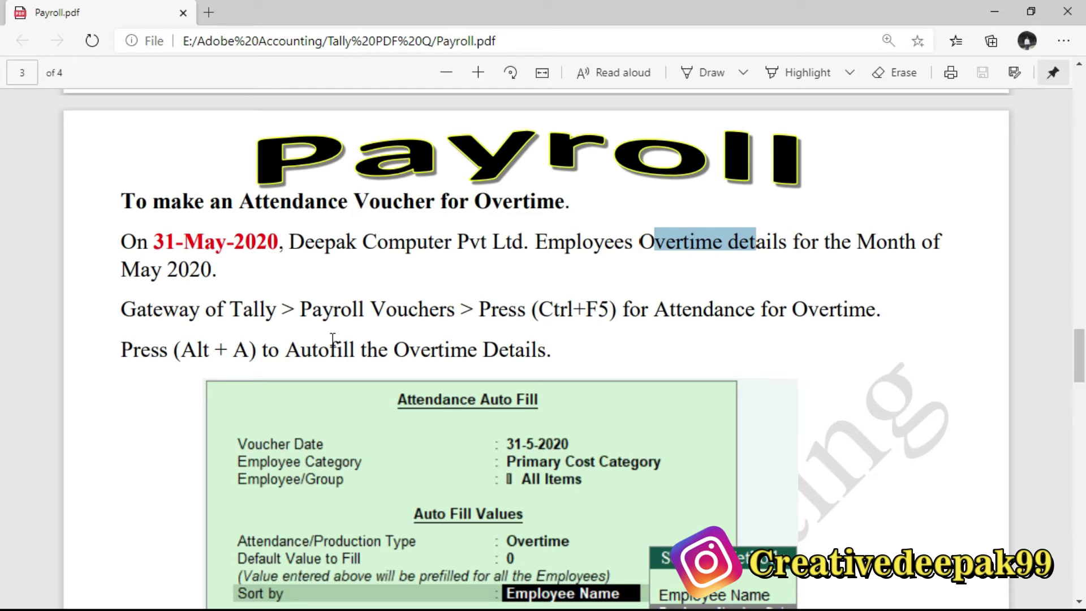
drag(181, 355, 263, 360)
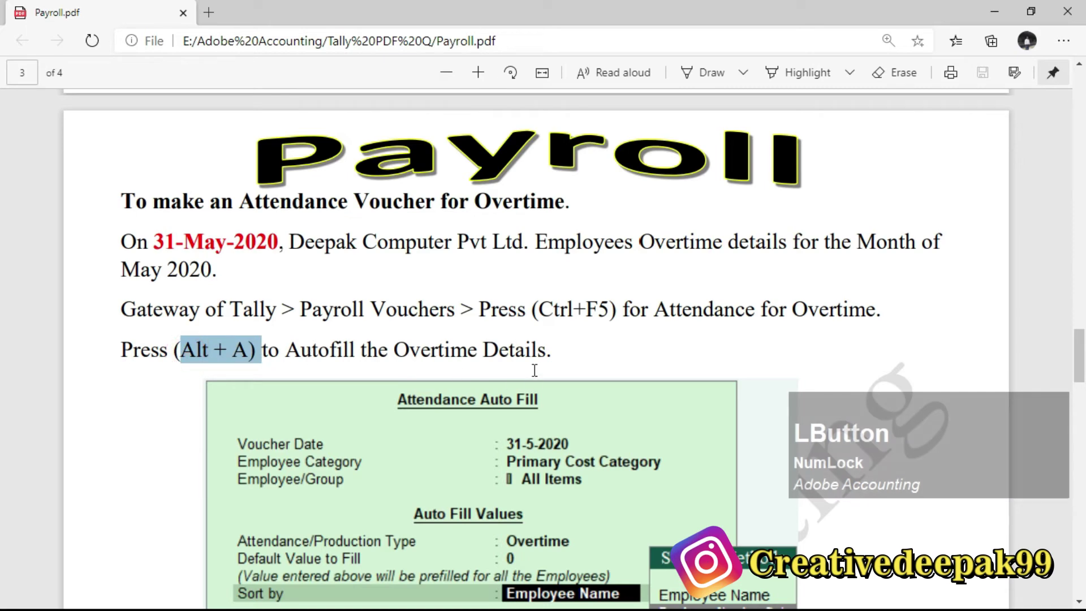
key(alt+Tab)
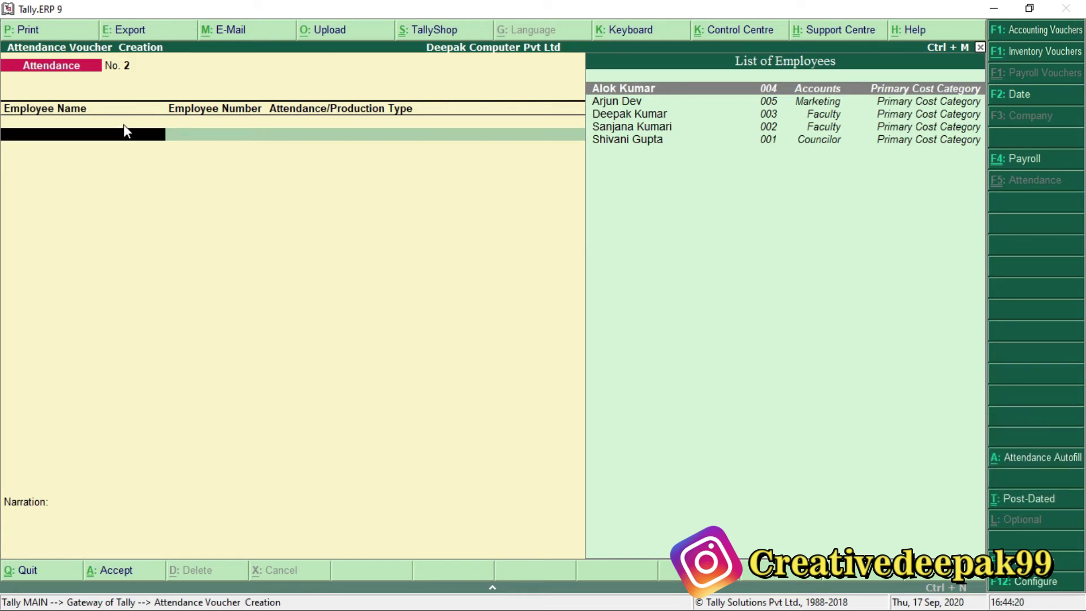
Auto-fill voucher dated 31-5-2020: Primary Cost Category, All Items, Overtime type, default value 0.
key(ctrl)
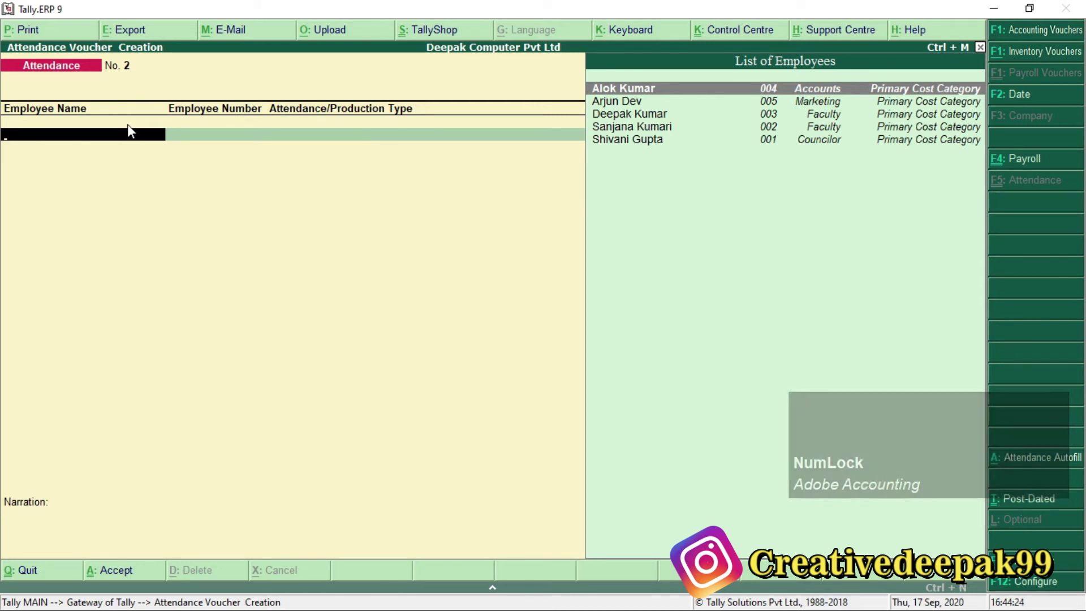
key(alt+a)
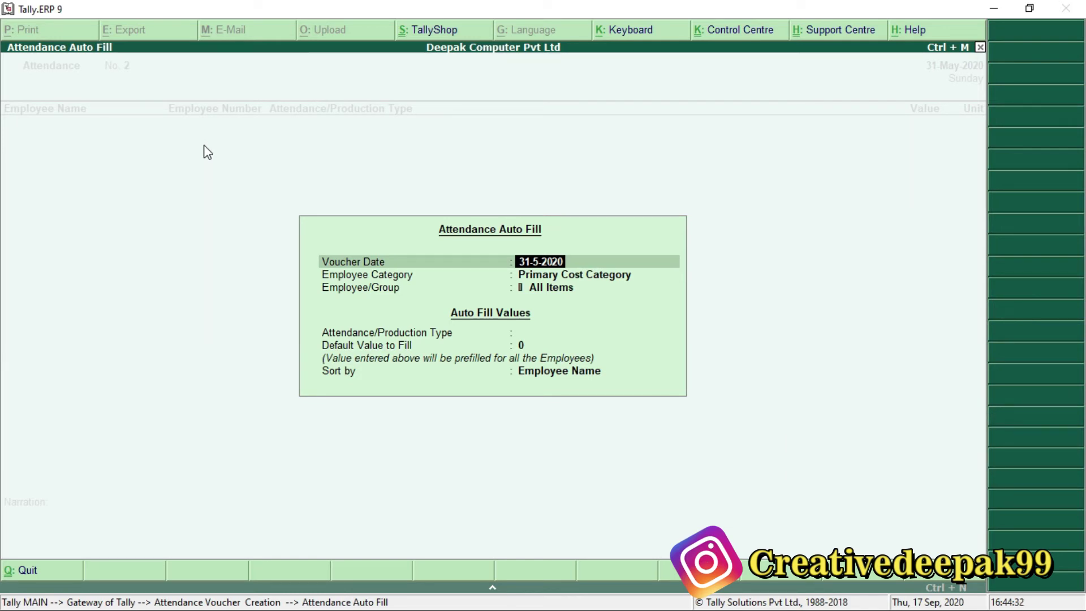
key(Return)
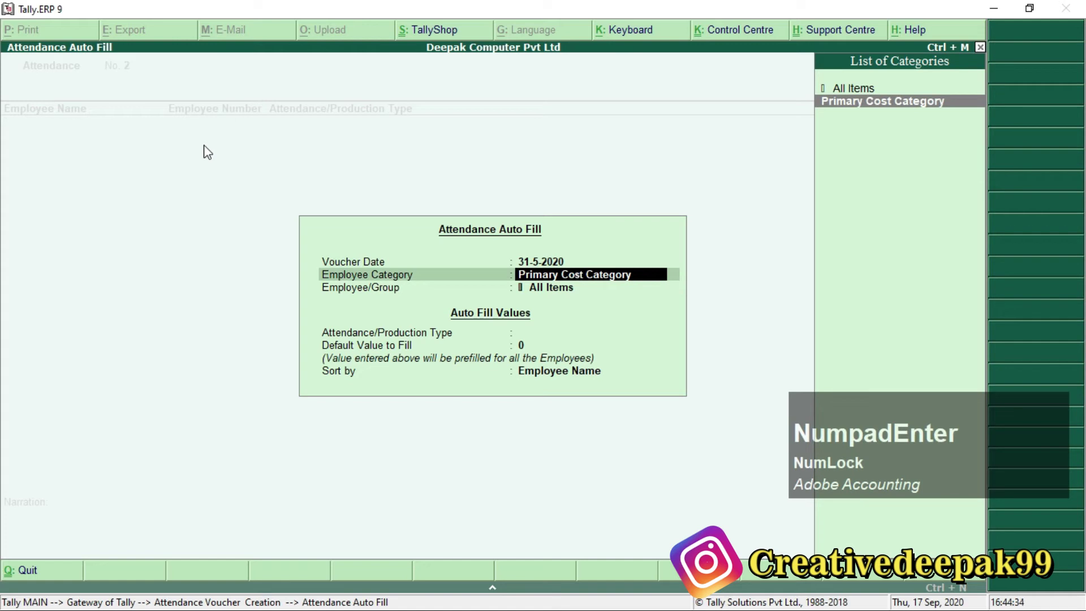
key(Return)
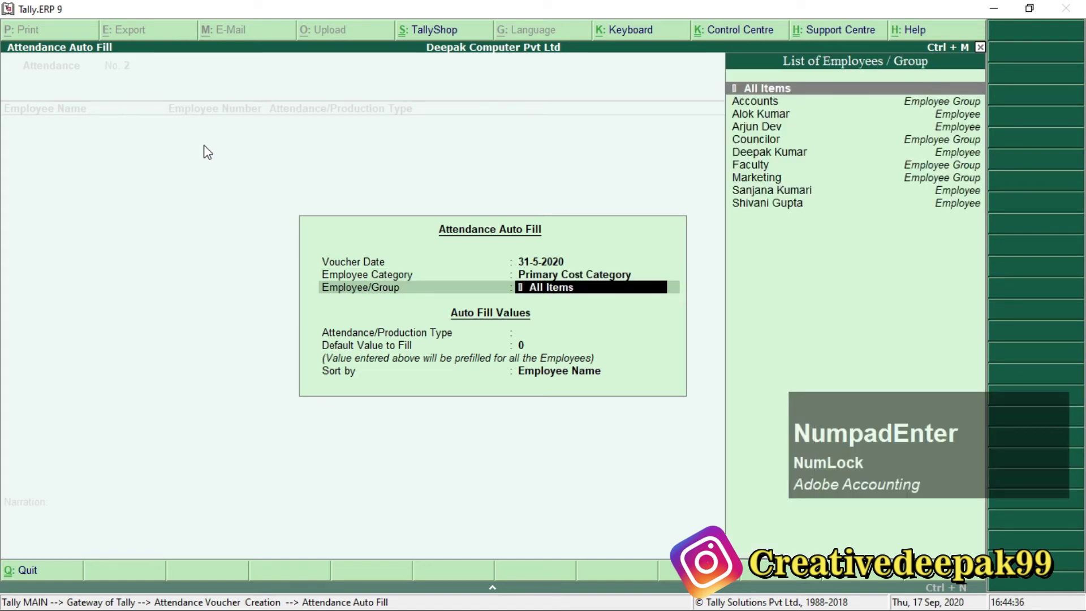
key(Return)
key(Down)
key(Down)
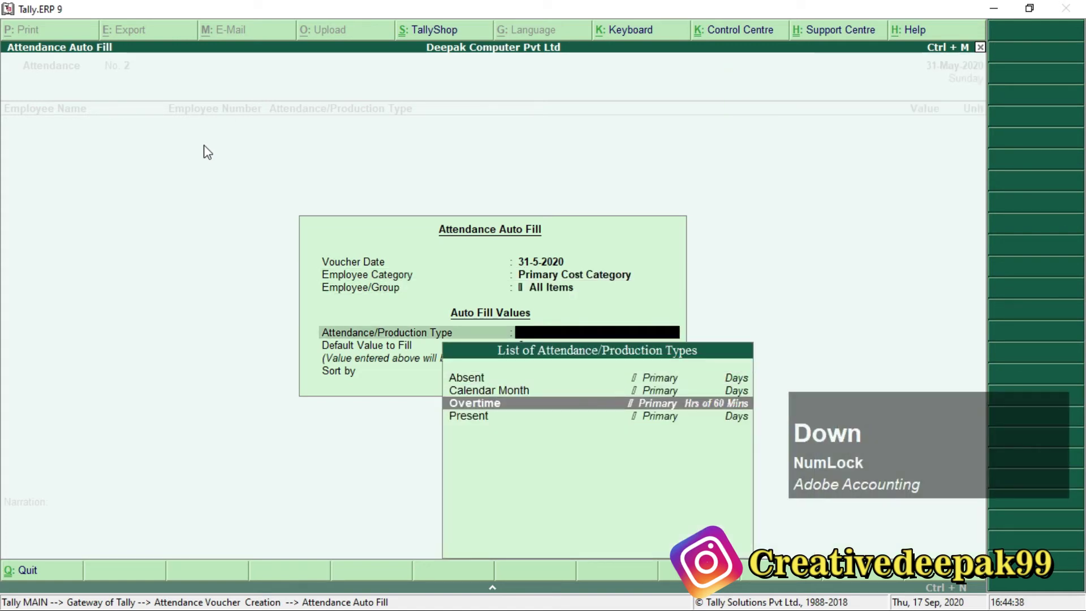
key(super)
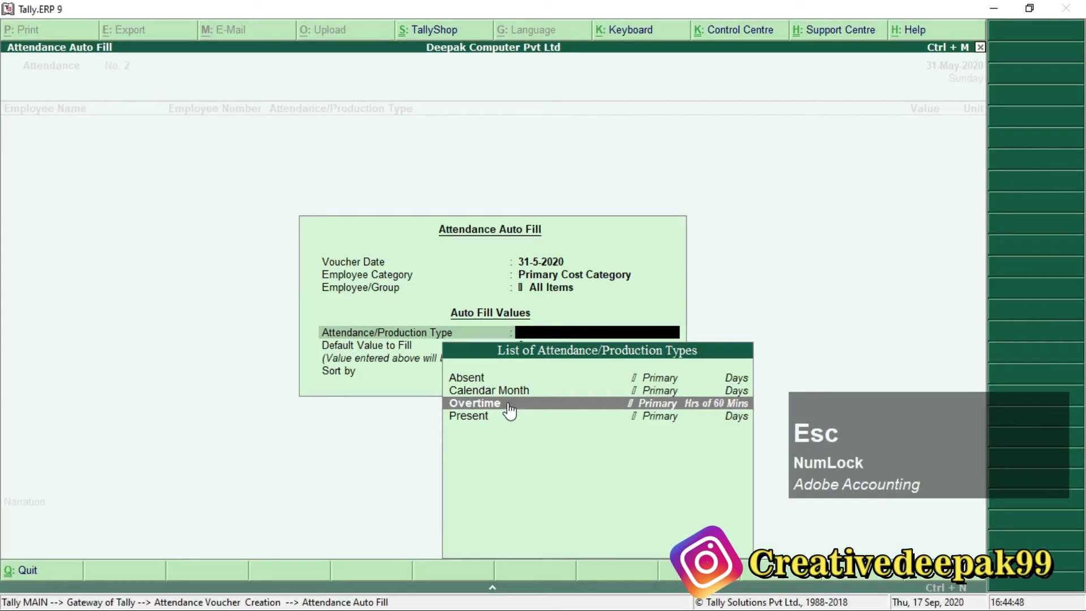
key(KP_Enter)
key(KP_Enter)
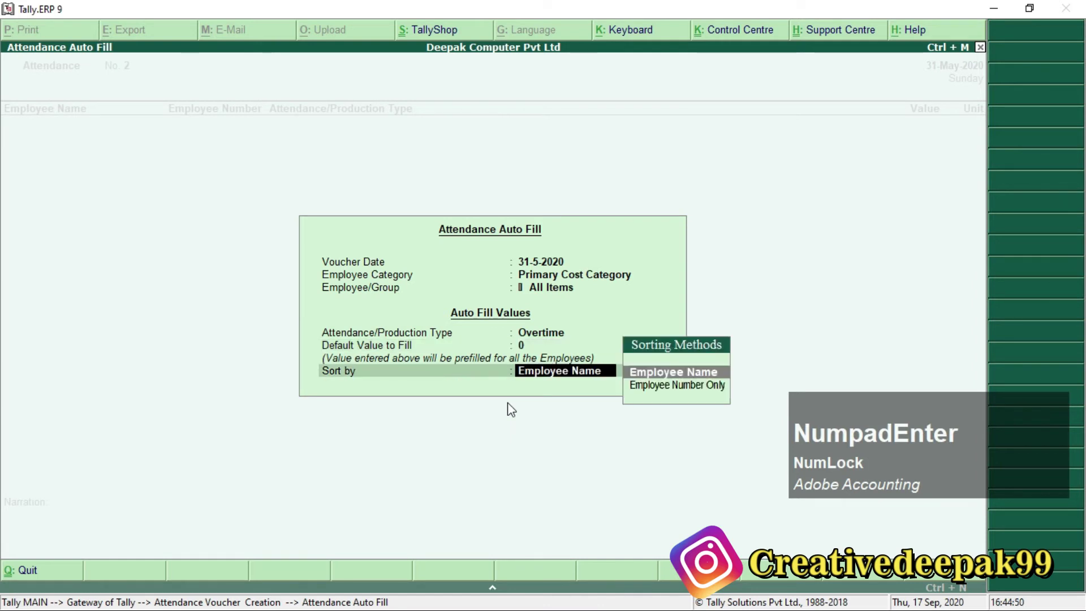
key(Down)
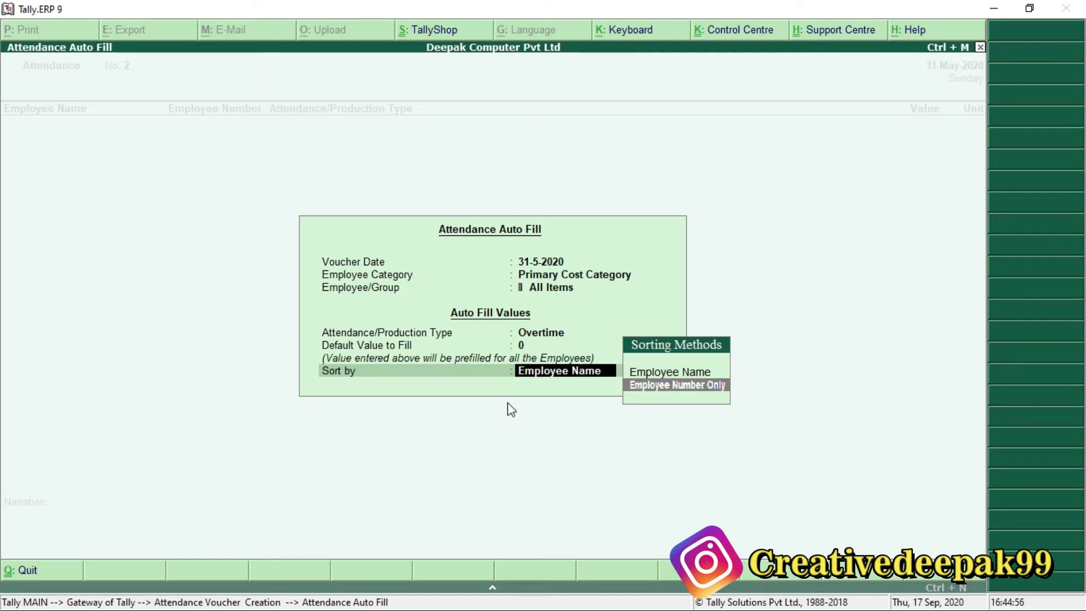
key(Return)
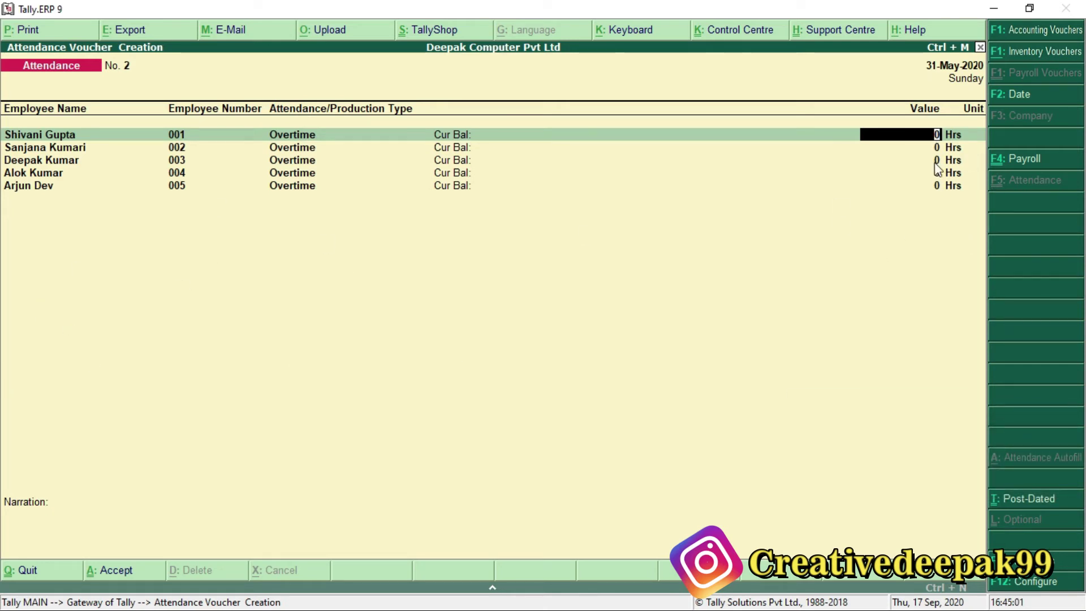
key(ctrl+2)
drag(906, 116, 990, 209)
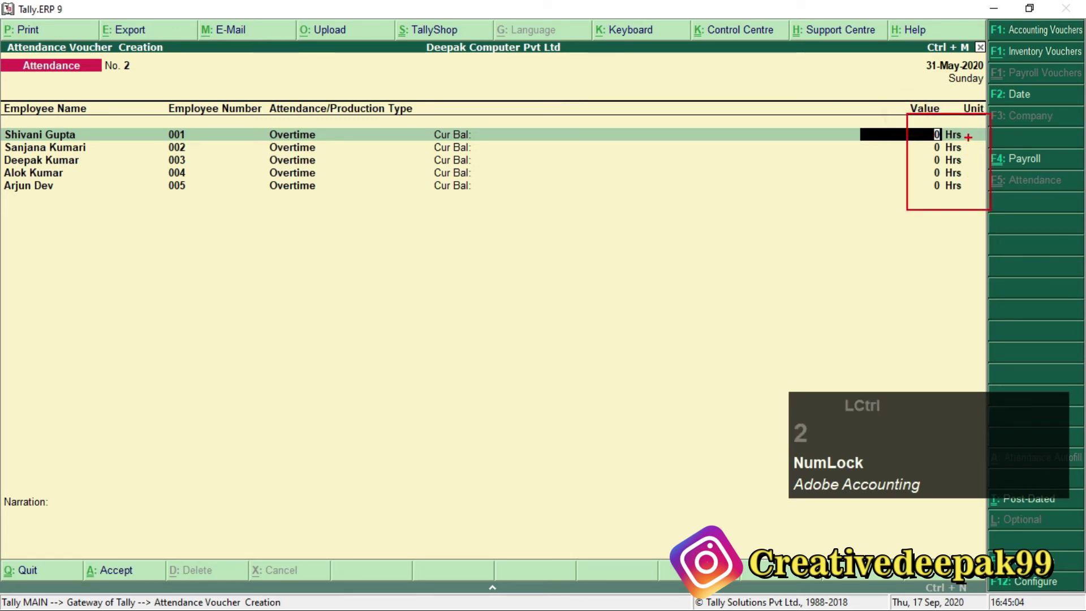
scroll(938, 164, up, 2)
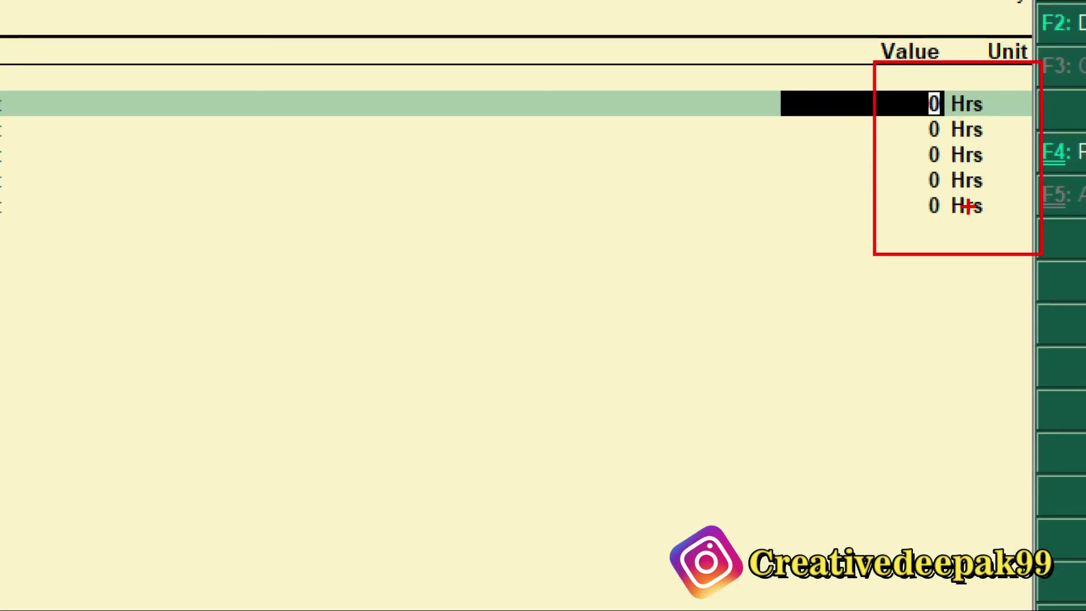
key(Escape)
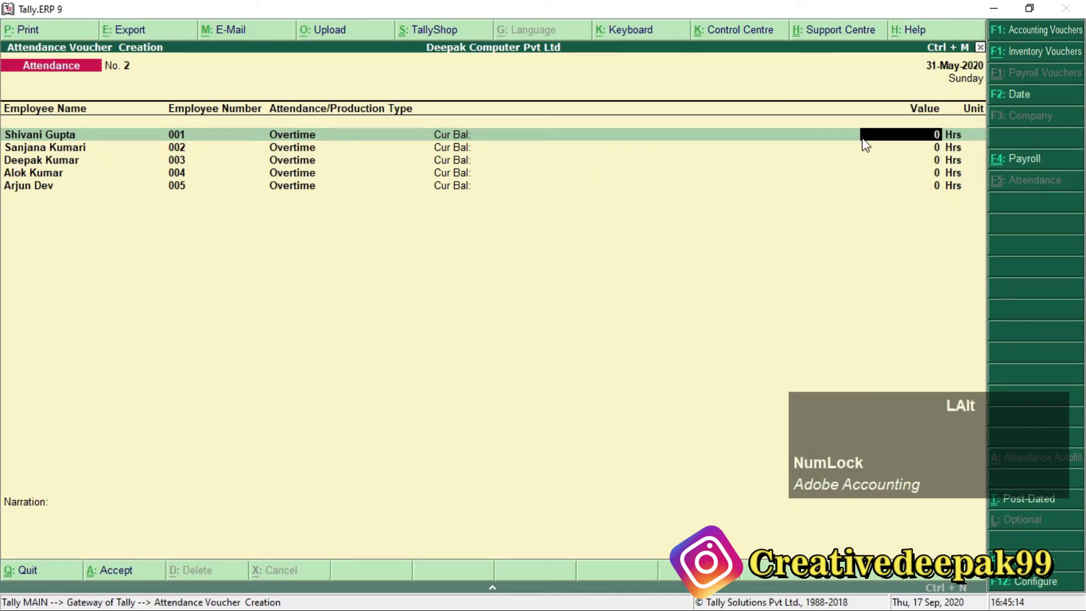
key(alt+Tab)
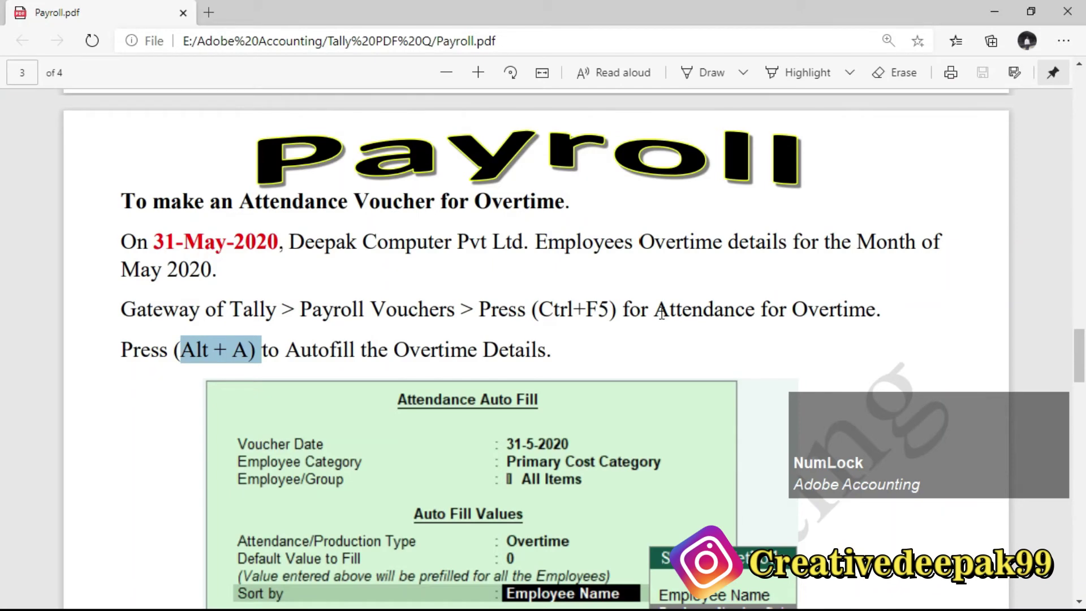
scroll(641, 321, up, 4)
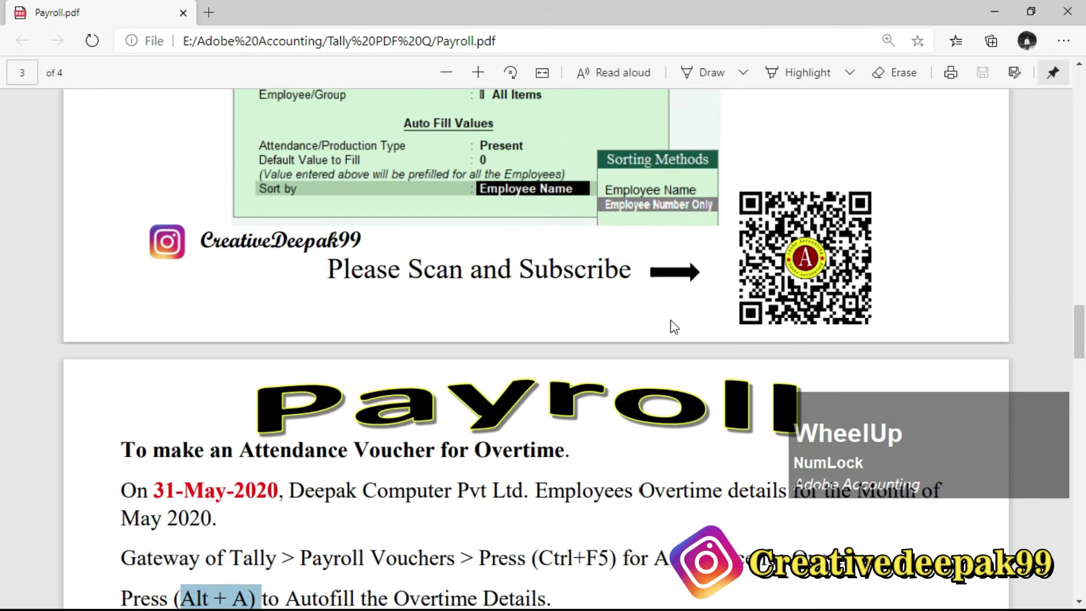
scroll(673, 327, up, 8)
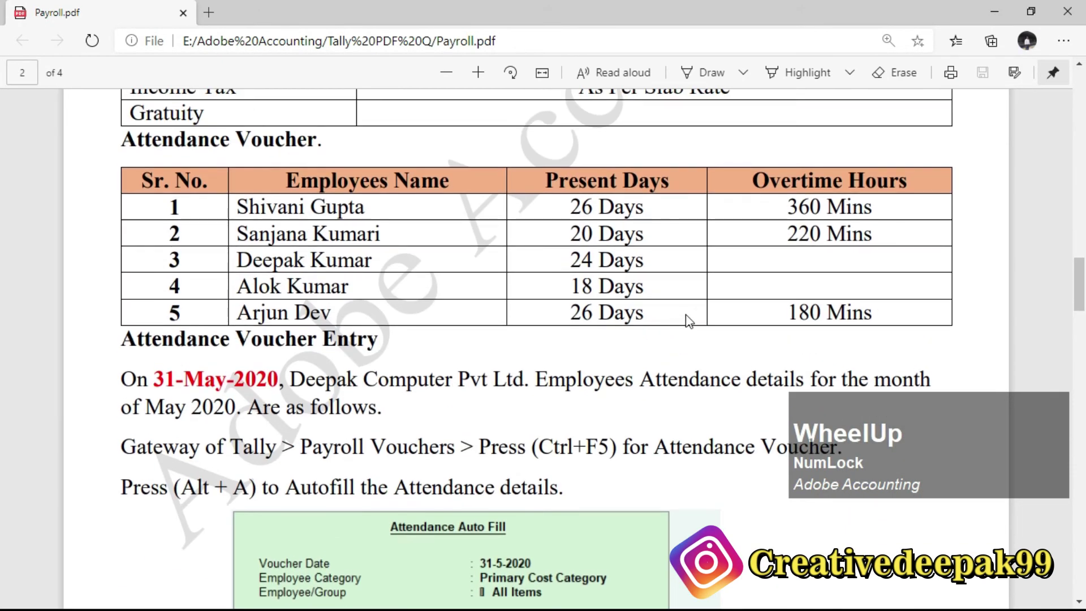
drag(753, 180, 908, 178)
mouse_move(821, 210)
mouse_down()
mouse_move(781, 205)
mouse_move(840, 222)
mouse_move(820, 209)
mouse_up()
key(alt+Tab)
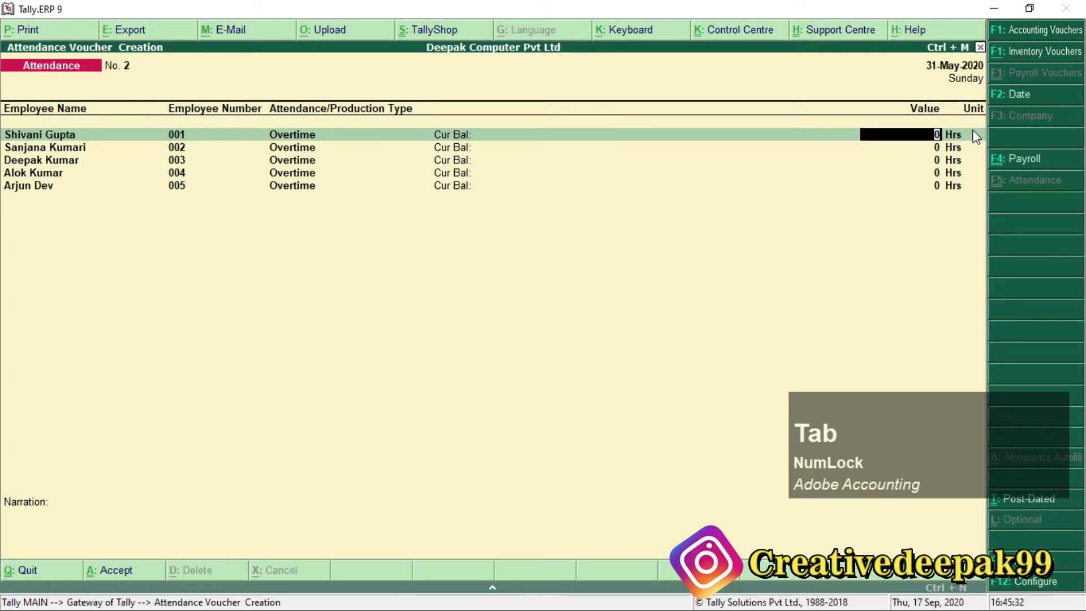
text(360)
key(Return)
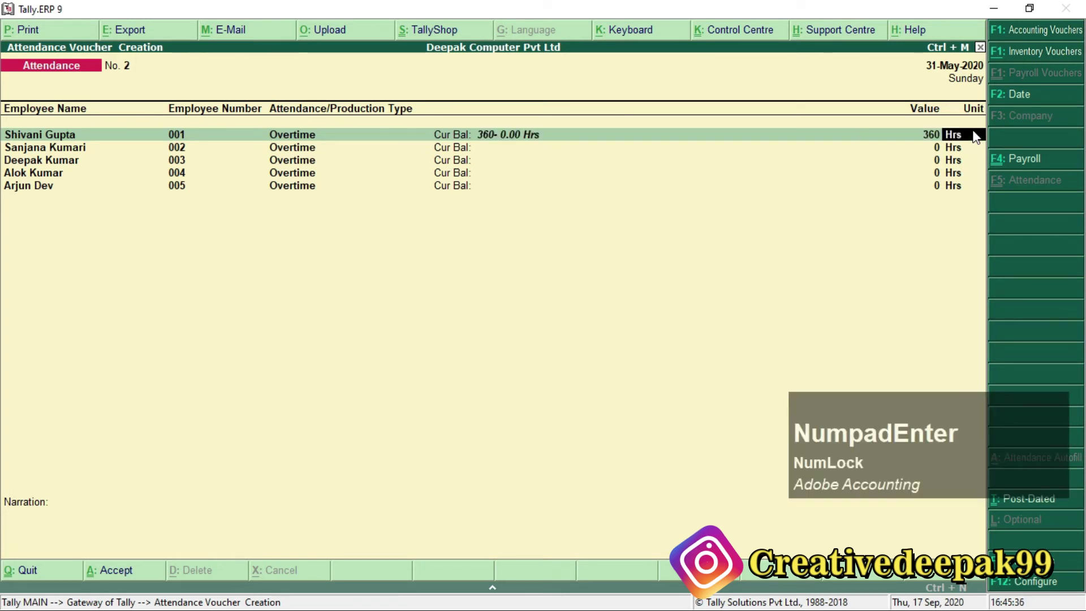
key(ctrl+2)
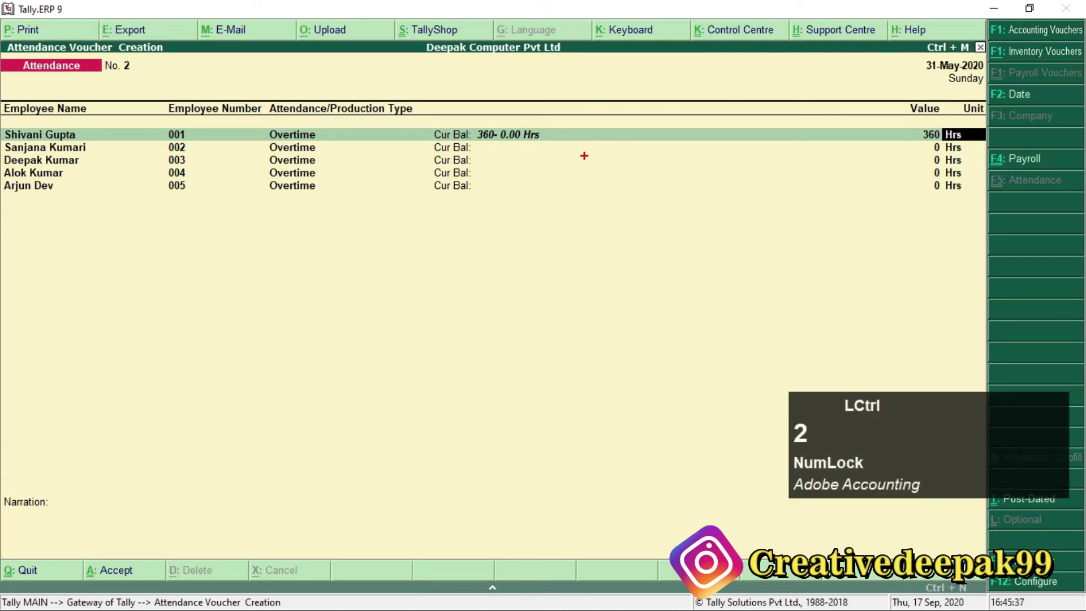
drag(495, 123, 572, 160)
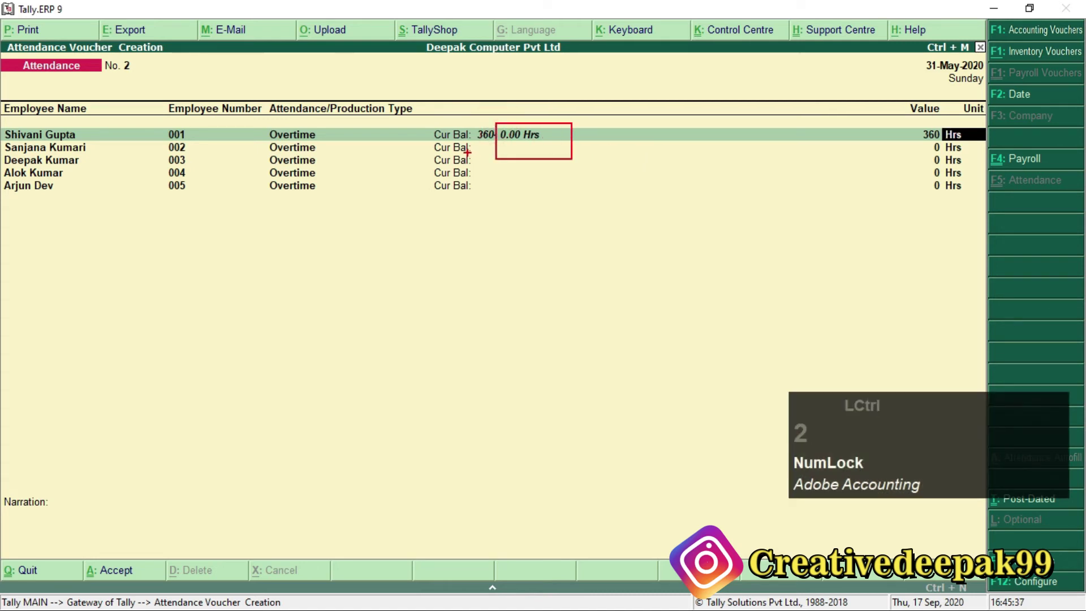
drag(908, 123, 970, 144)
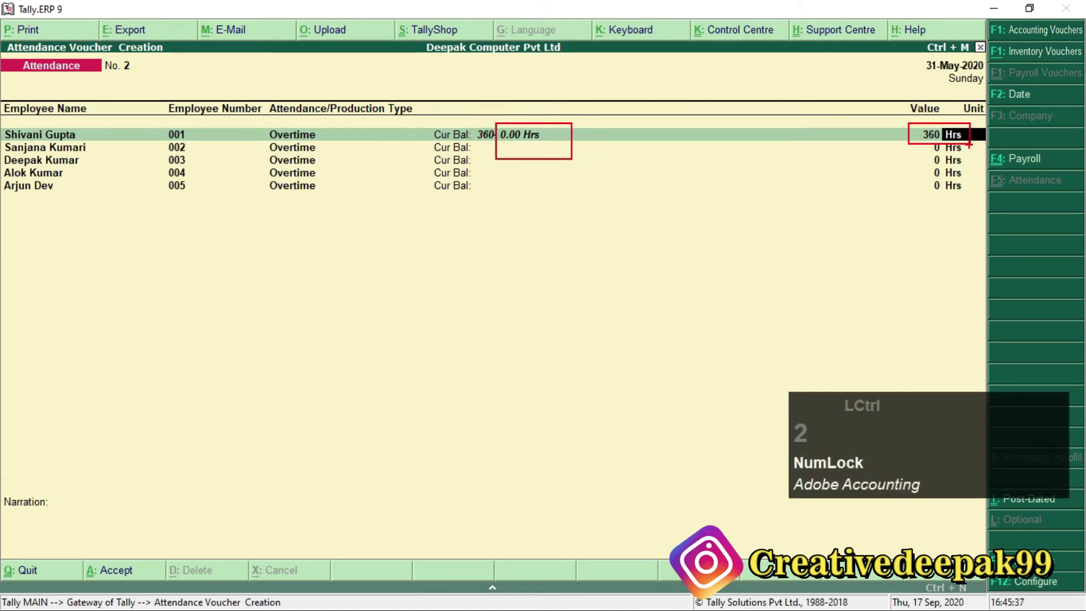
key(Escape)
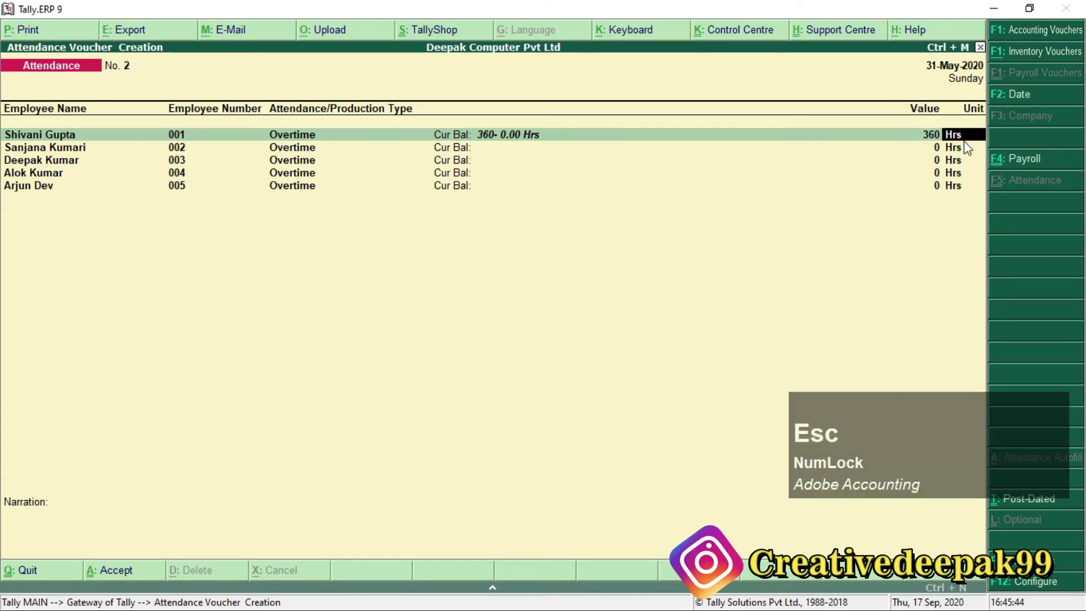
key(alt+Tab)
key(ctrl+2)
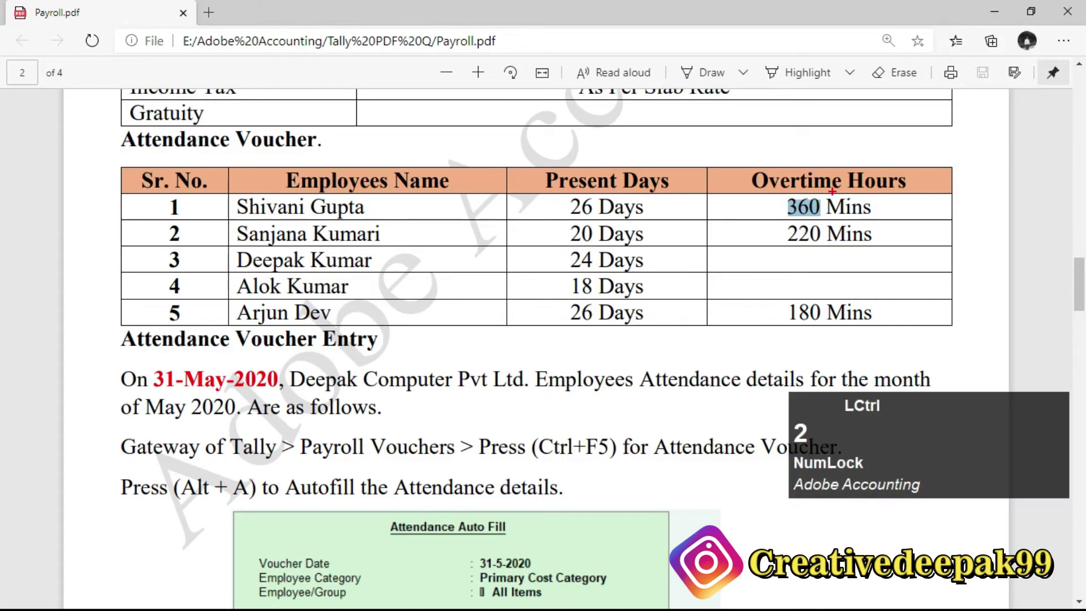
drag(884, 236, 820, 182)
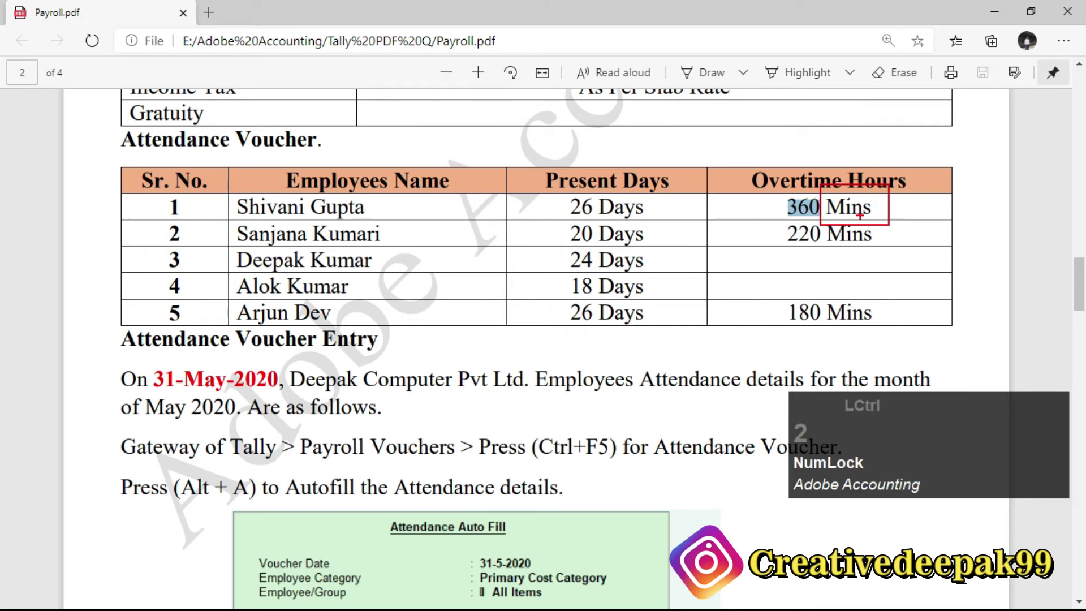
key(Escape)
key(alt+Tab)
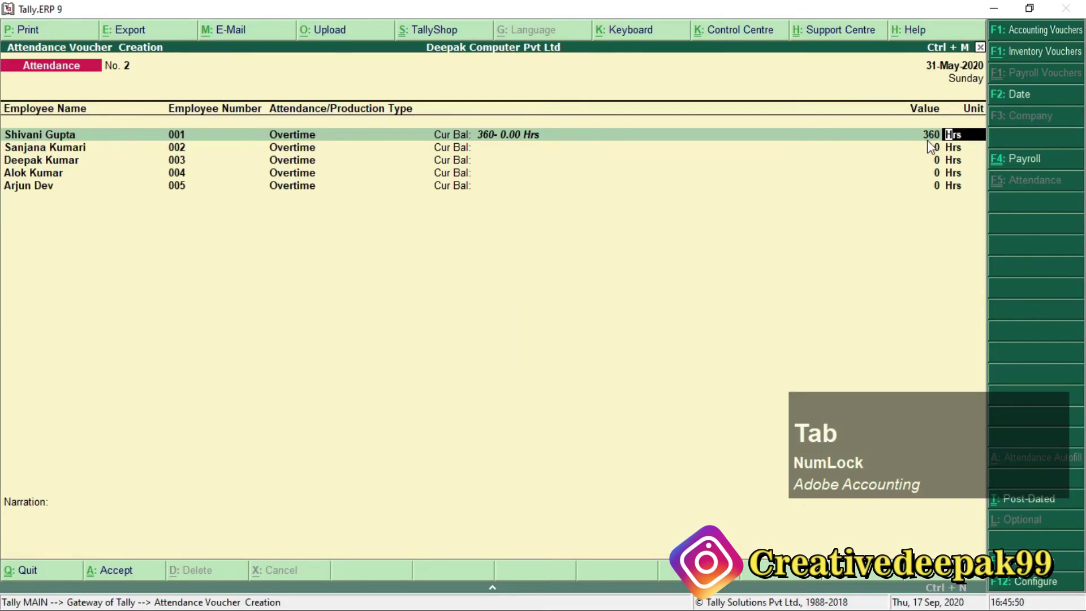
text(mins)
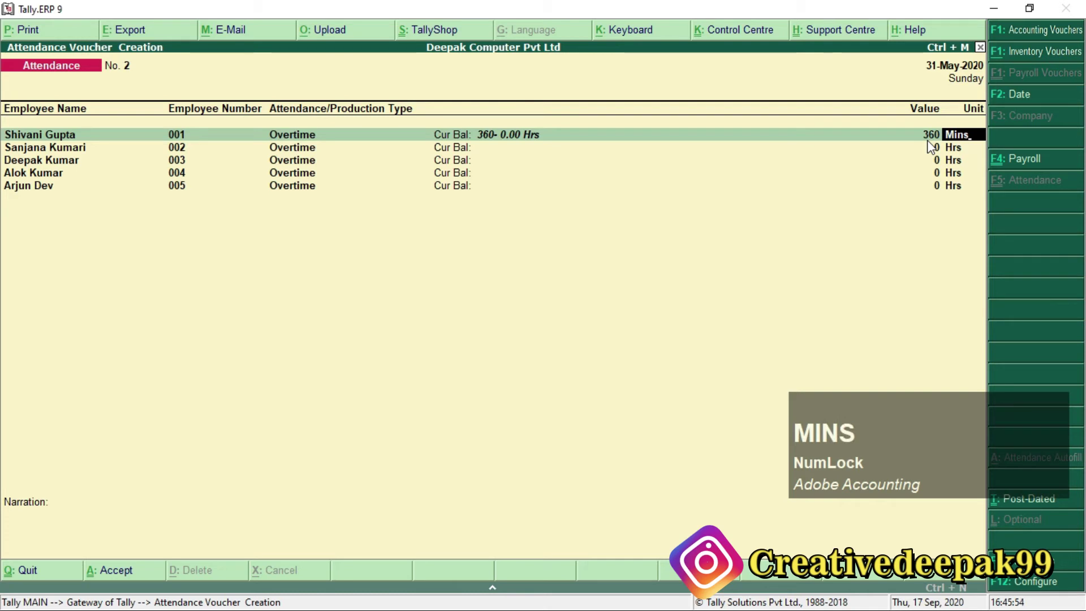
key(KP_Enter)
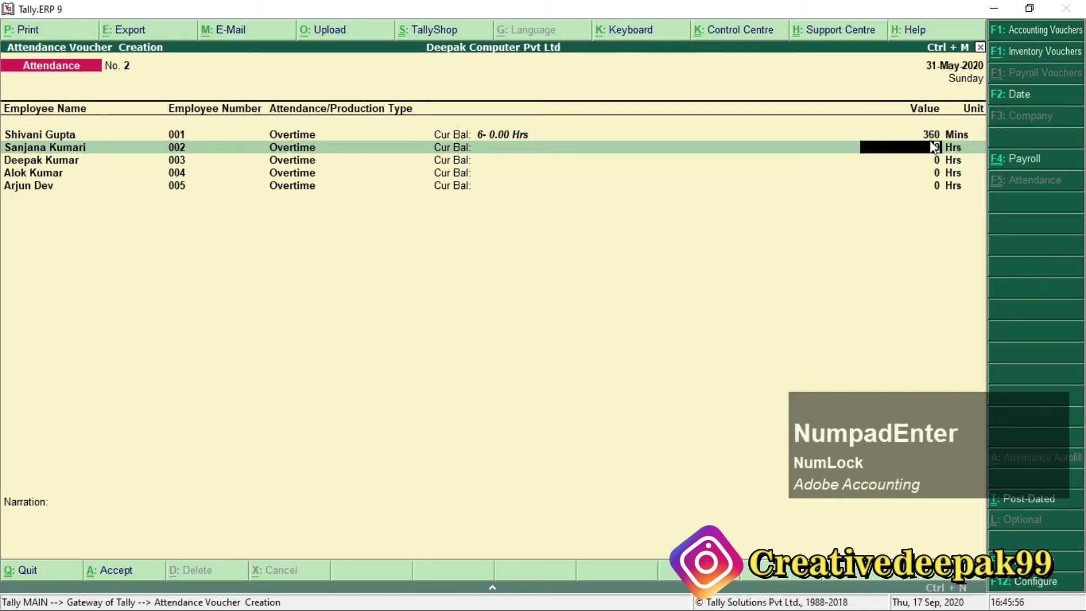
key(ctrl+2)
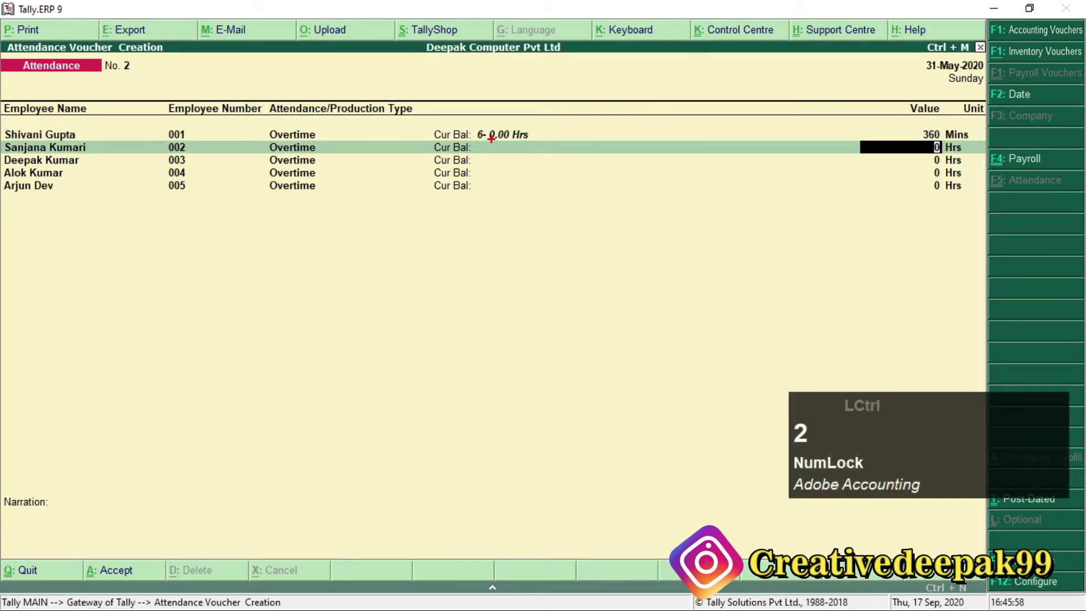
drag(470, 121, 538, 158)
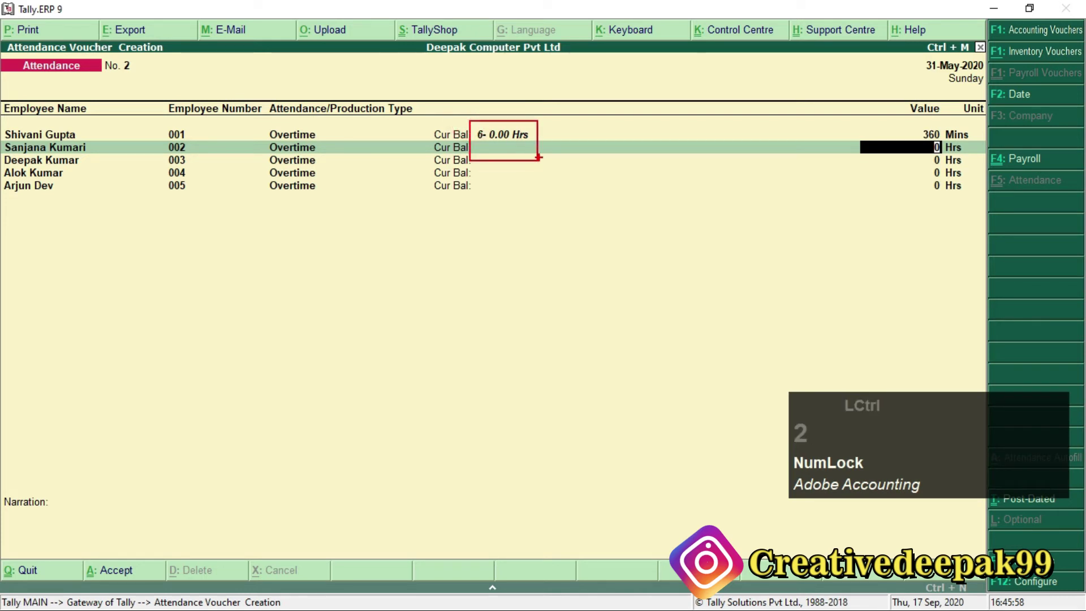
key(ctrl+2)
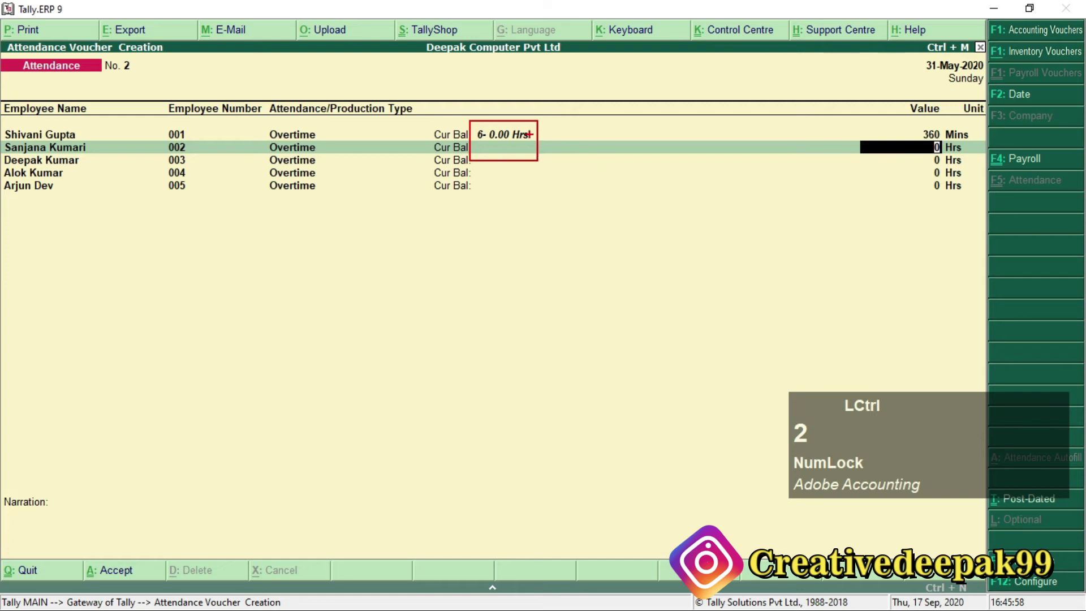
key(Escape)
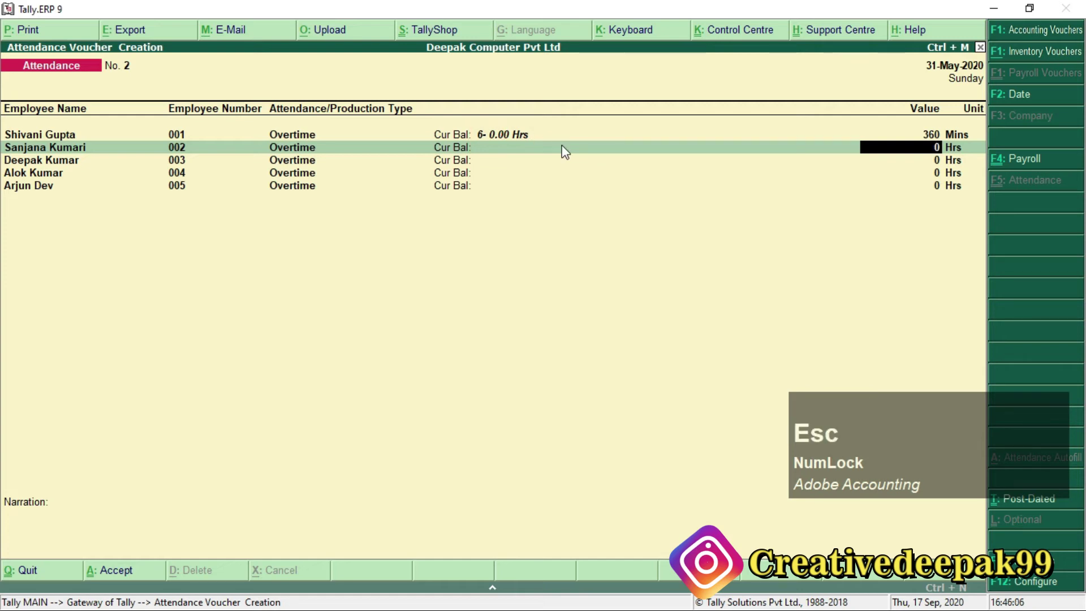
key(alt+Tab)
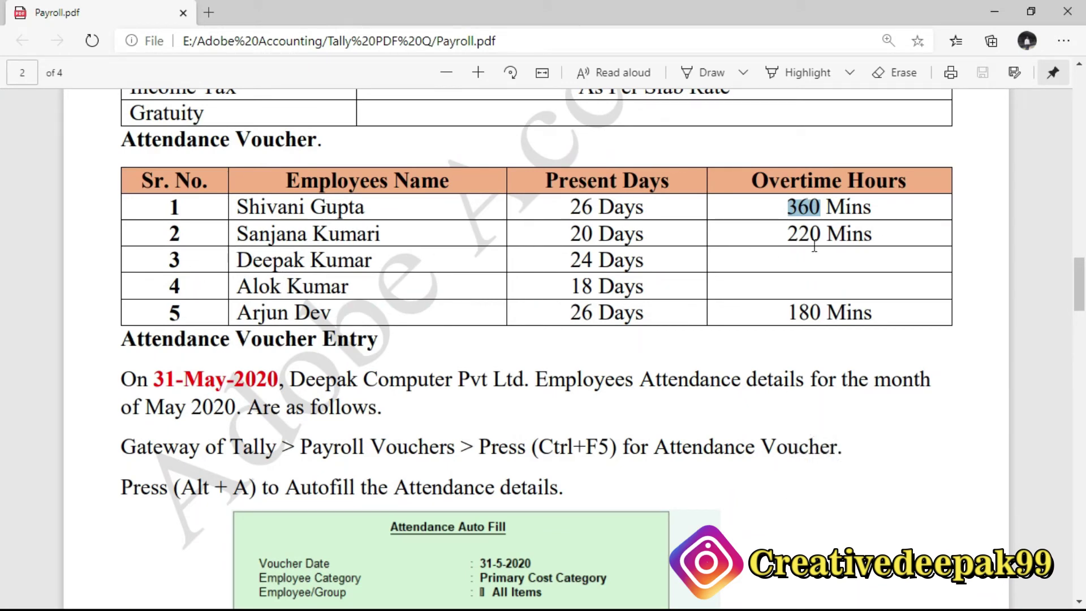
key(alt+Tab)
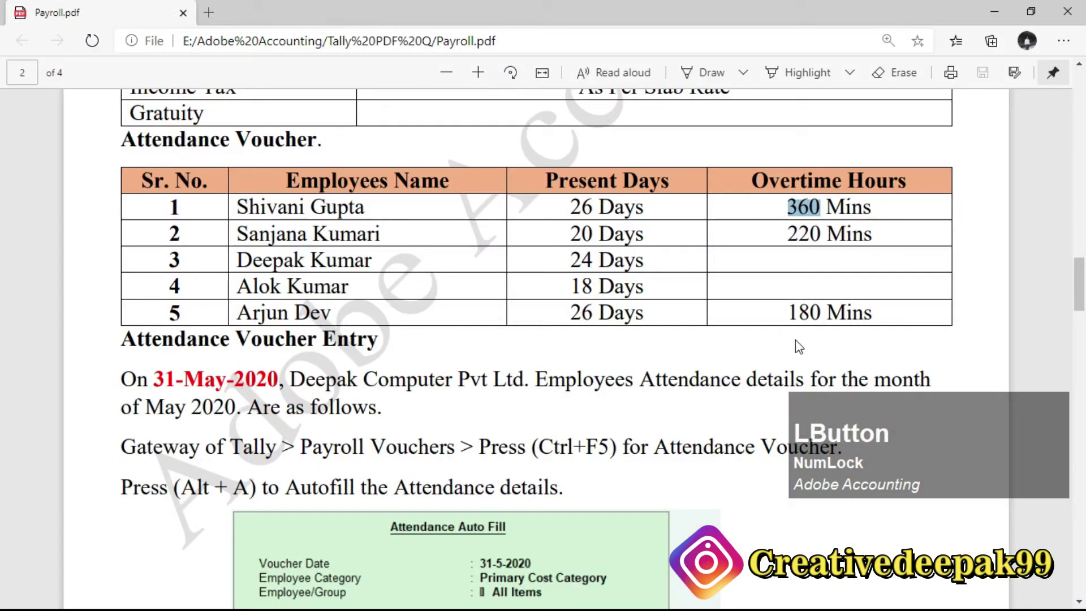
click(827, 295)
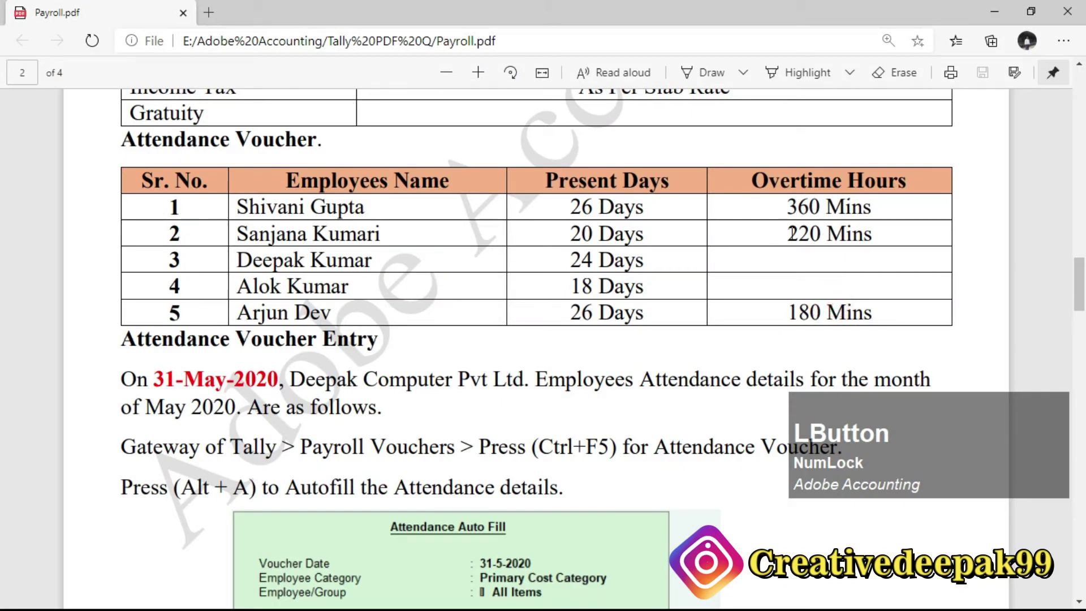
drag(787, 234, 825, 236)
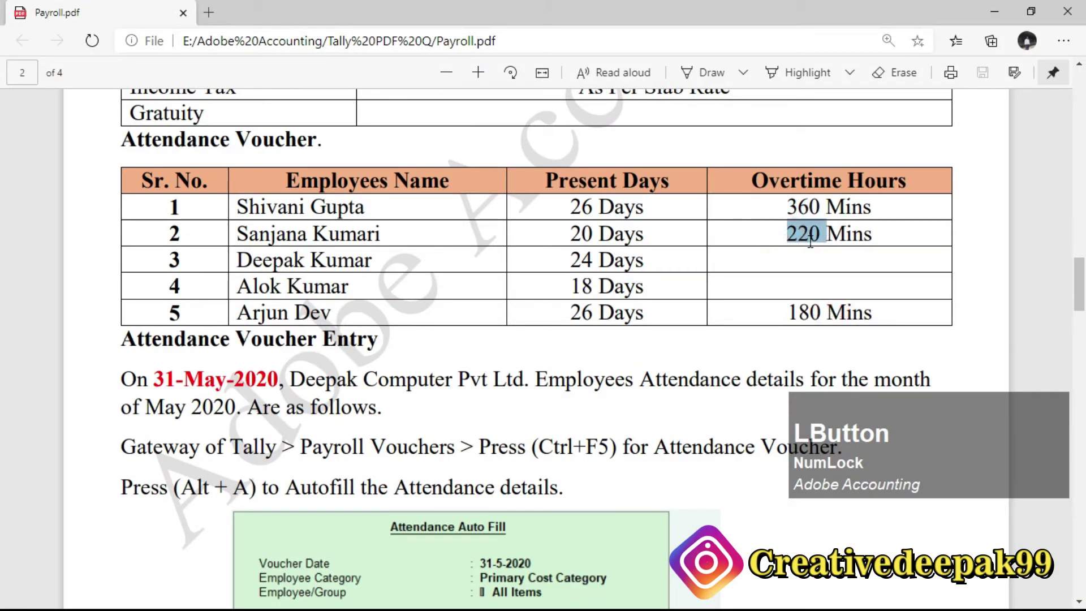
key(alt+Tab)
text(220)
key(Return)
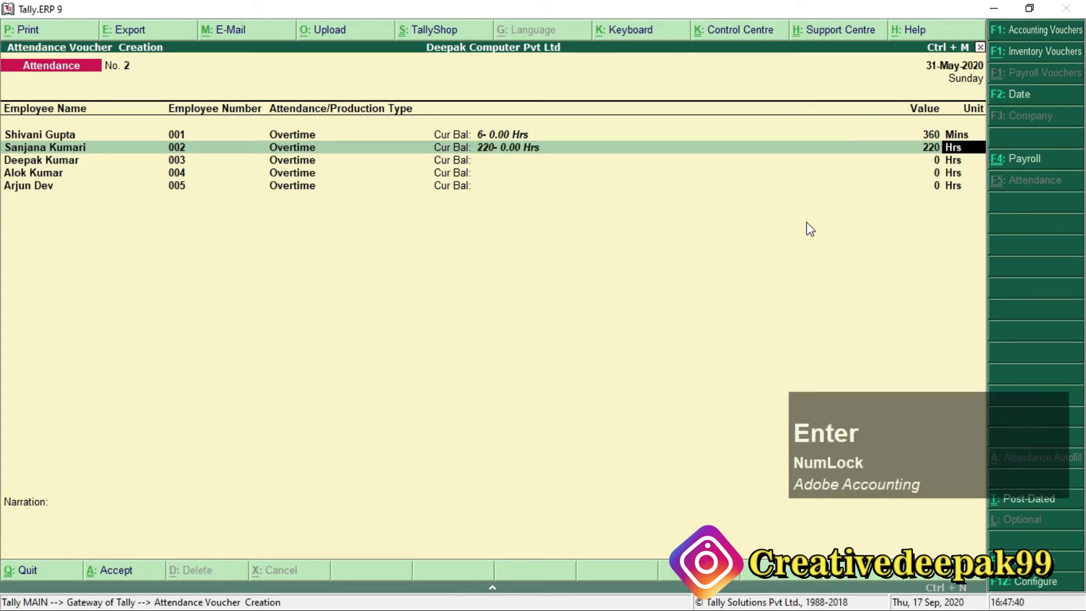
text(Mins)
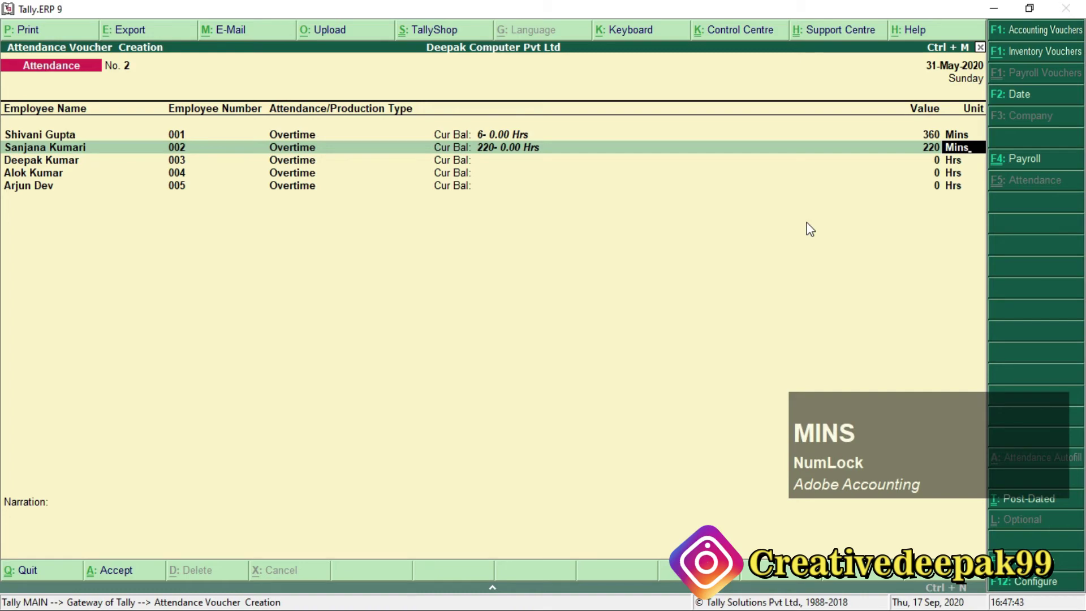
key(Return)
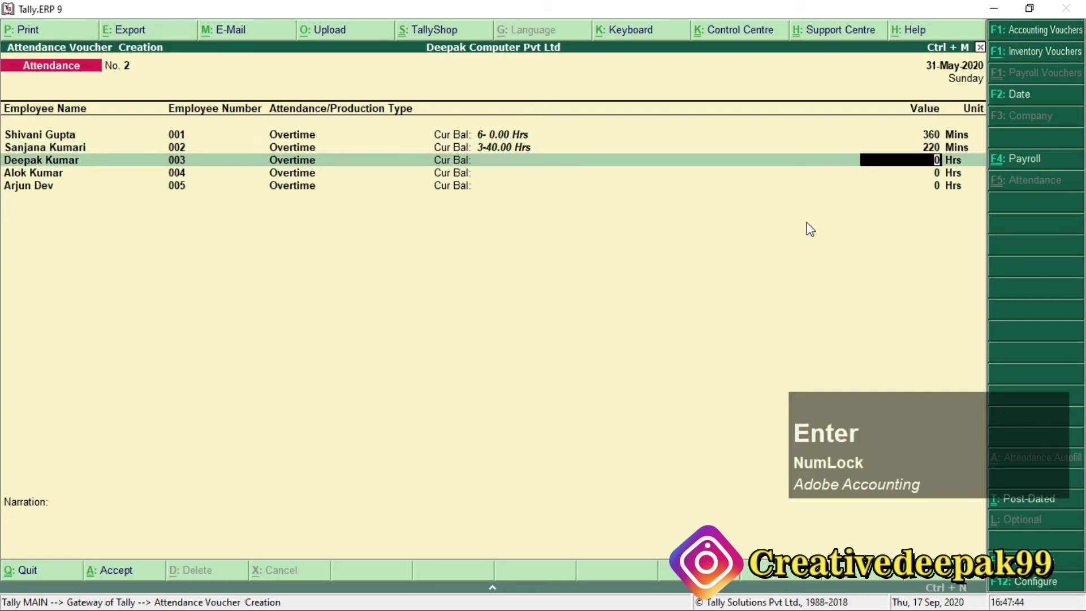
key(alt+Tab)
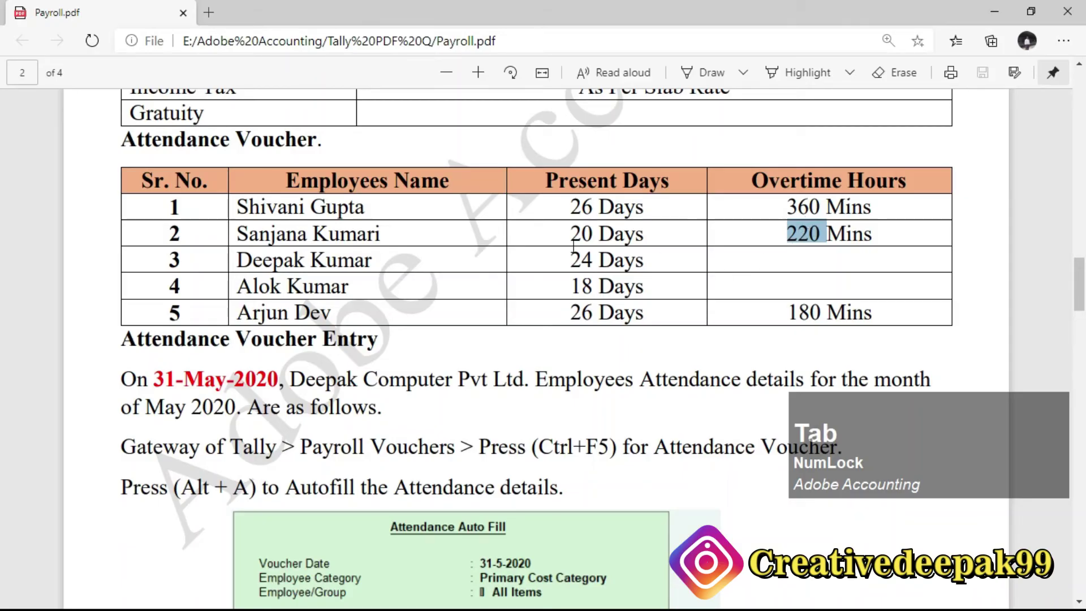
drag(281, 259, 387, 261)
drag(281, 292, 374, 292)
drag(242, 311, 875, 304)
drag(791, 312, 848, 314)
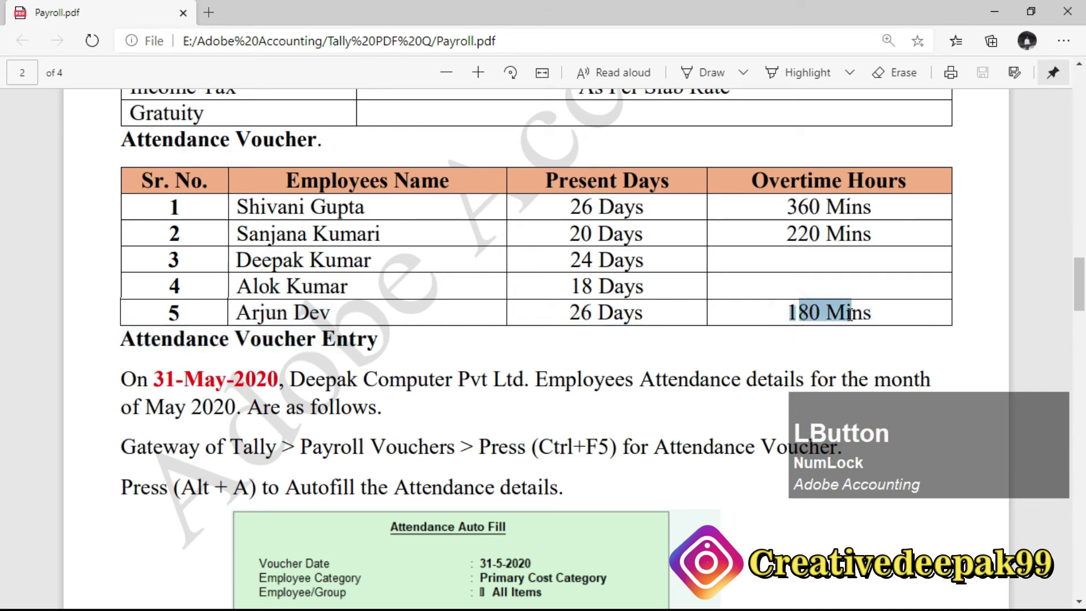
key(alt+Tab)
key(Return)
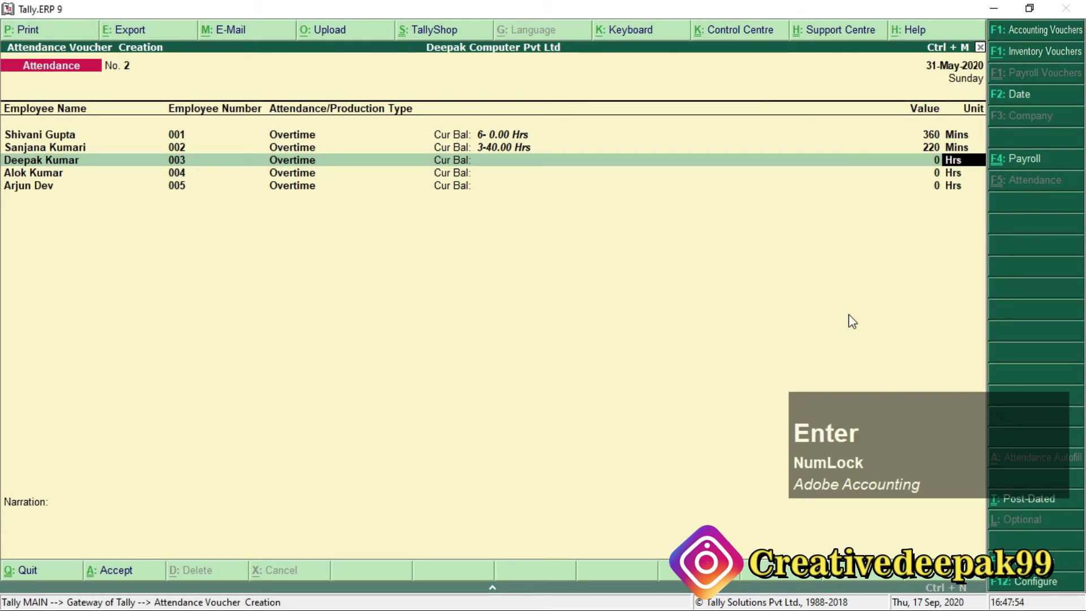
key(Return)
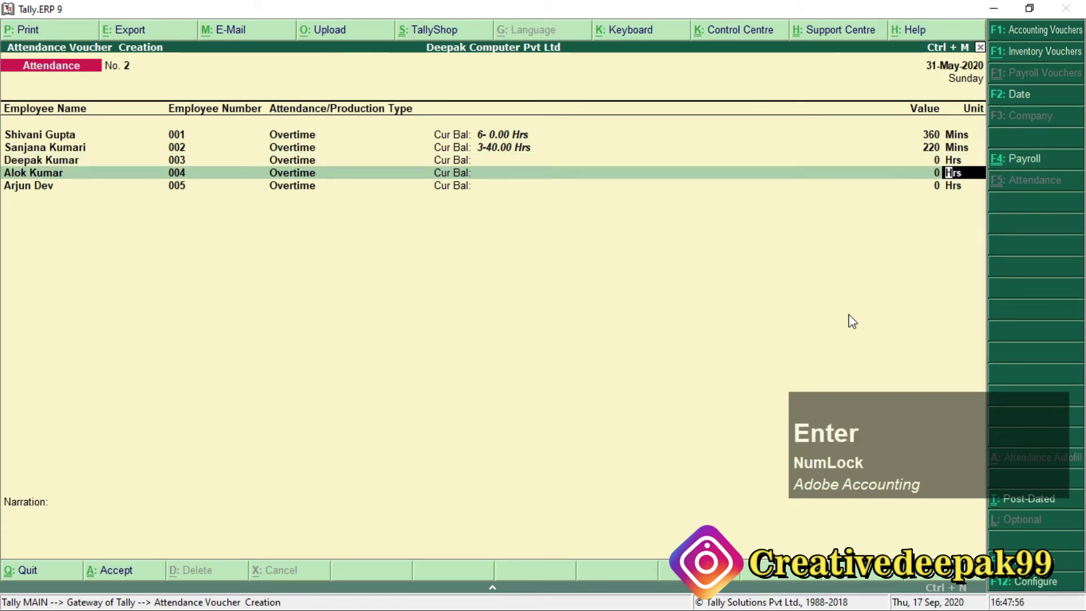
key(Return)
text(180)
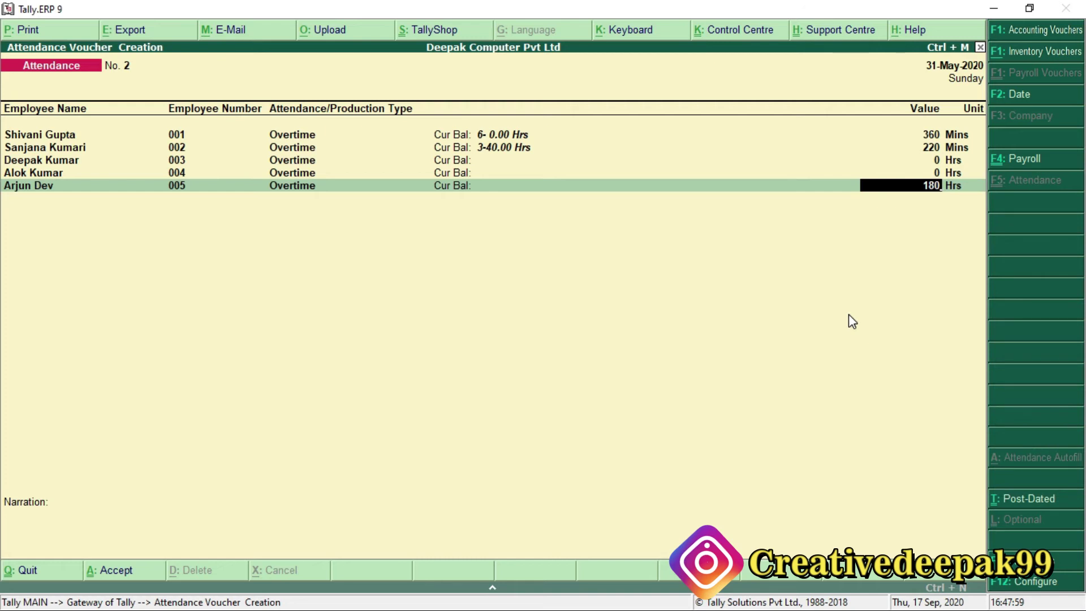
key(Return)
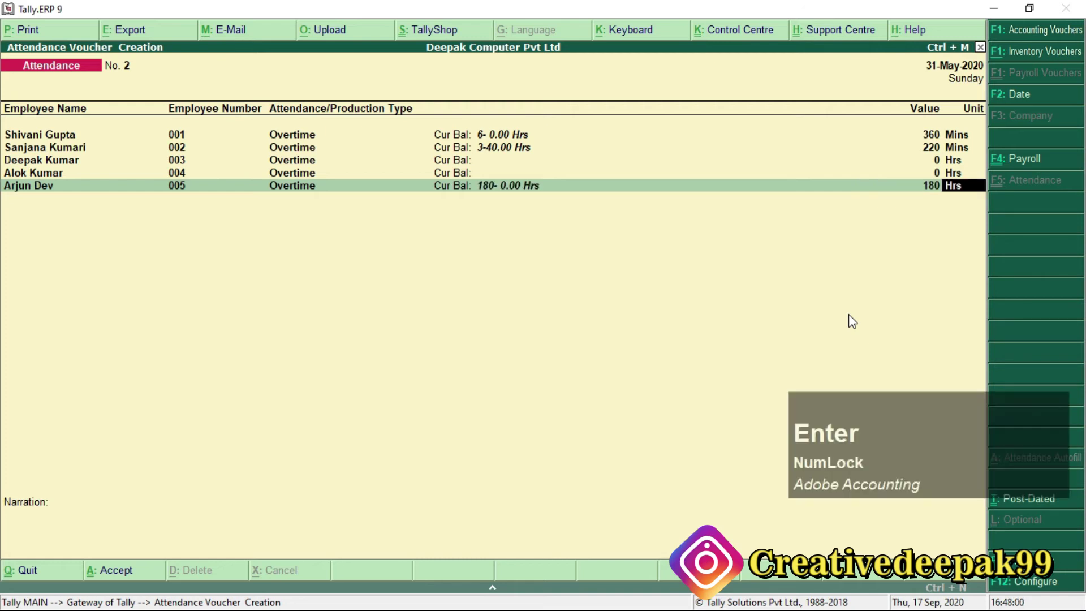
text(Mins)
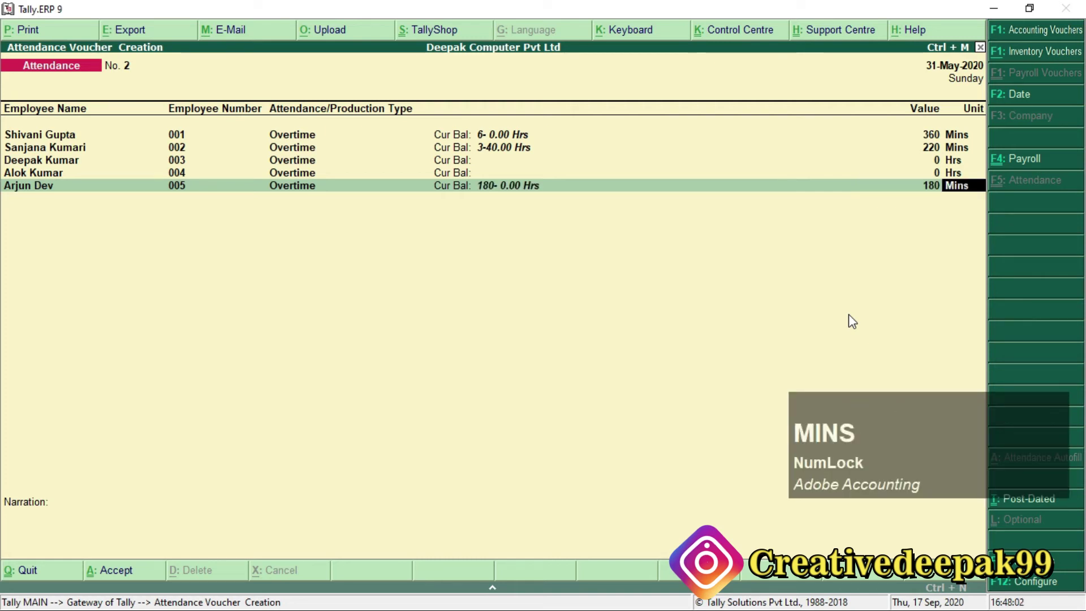
key(Return)
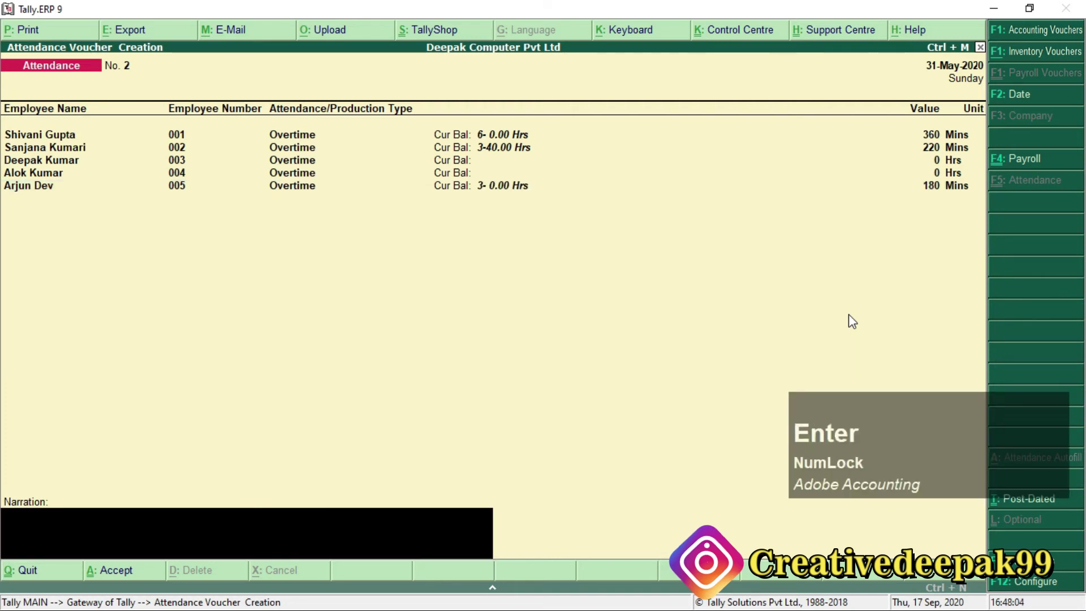
key(Return)
key(Return)
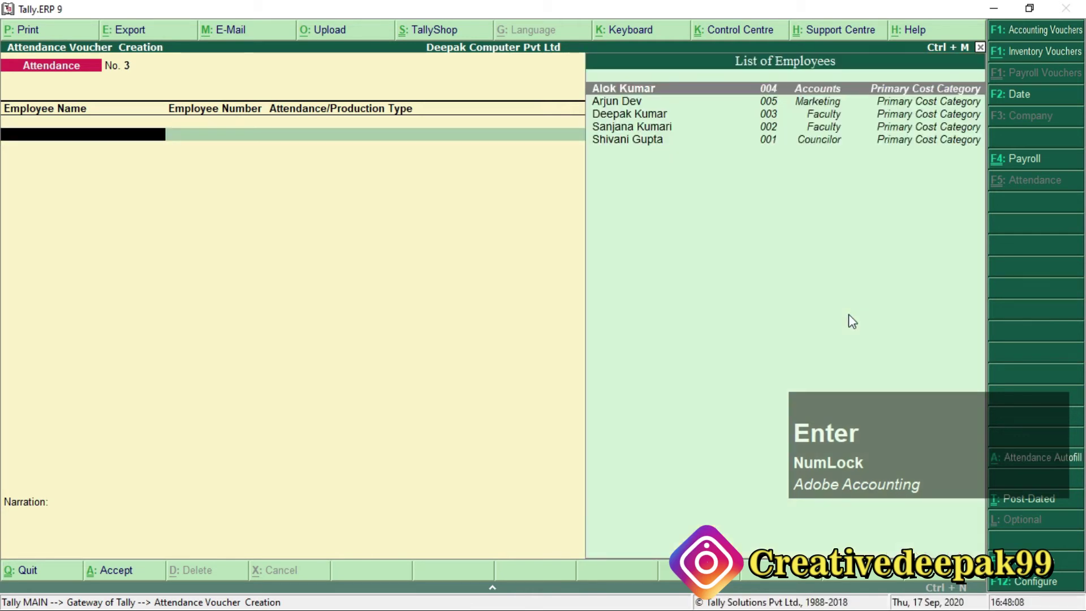
key(alt+Tab)
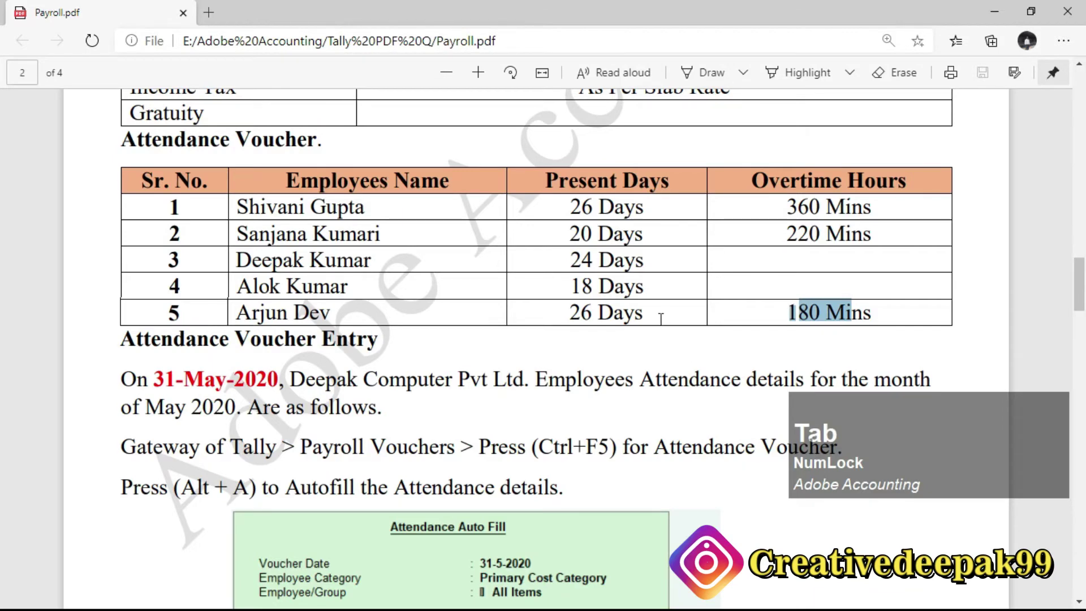
Scroll Payroll.pdf to page 3 and highlight the Salary Payable under Current Liabilities instruction.
scroll(710, 303, down, 10)
scroll(608, 293, down, 4)
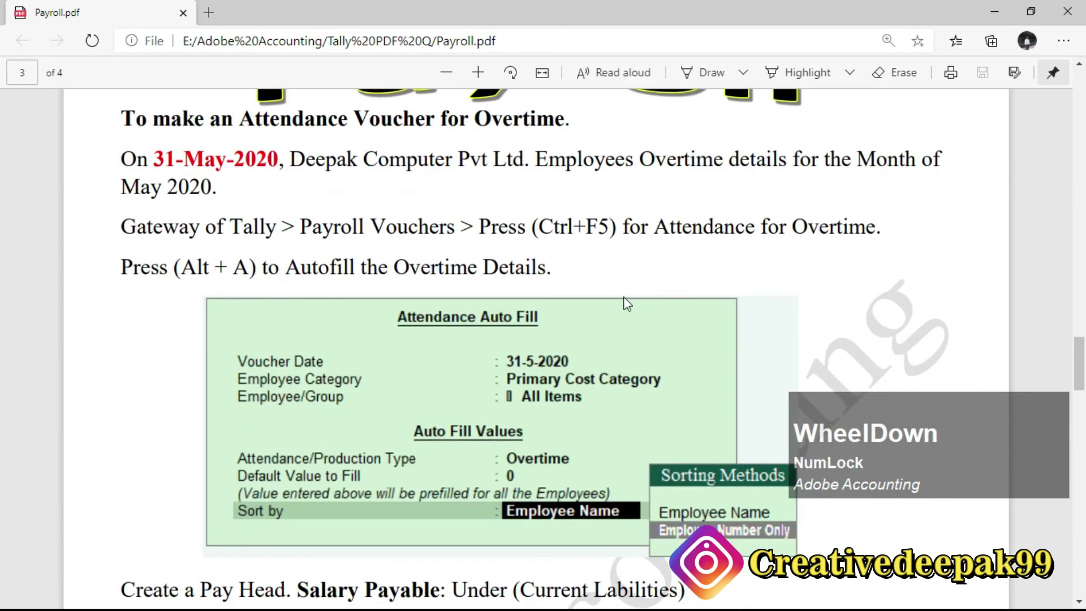
drag(240, 229, 309, 238)
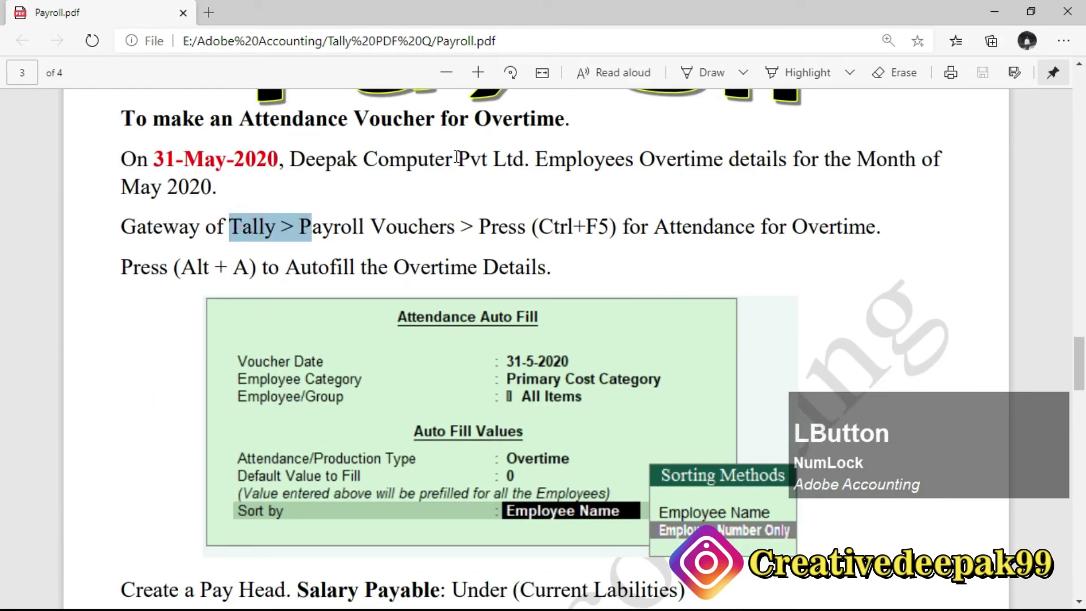
drag(470, 121, 564, 120)
scroll(527, 333, down, 4)
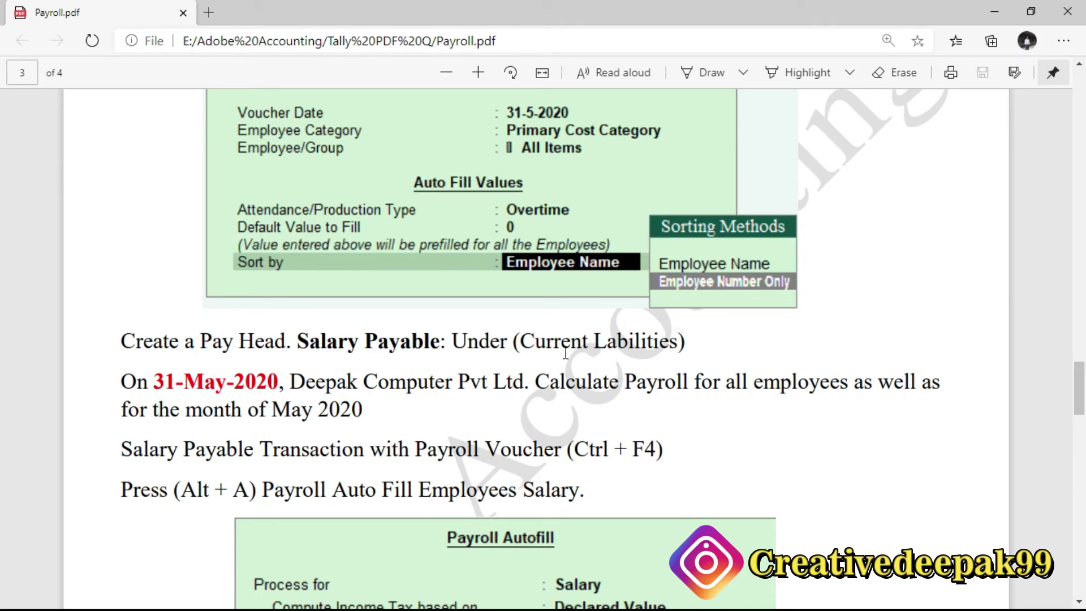
drag(289, 342, 606, 341)
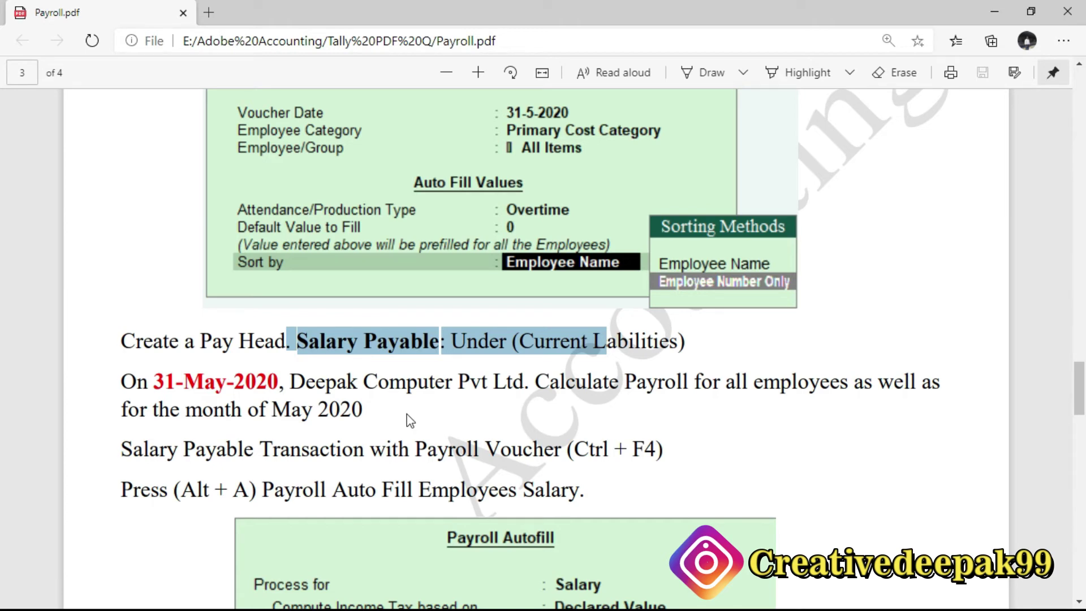
key(alt+Tab)
Leave the attendance voucher and start a new pay head under Payroll Info > Pay Heads.
key(Escape)
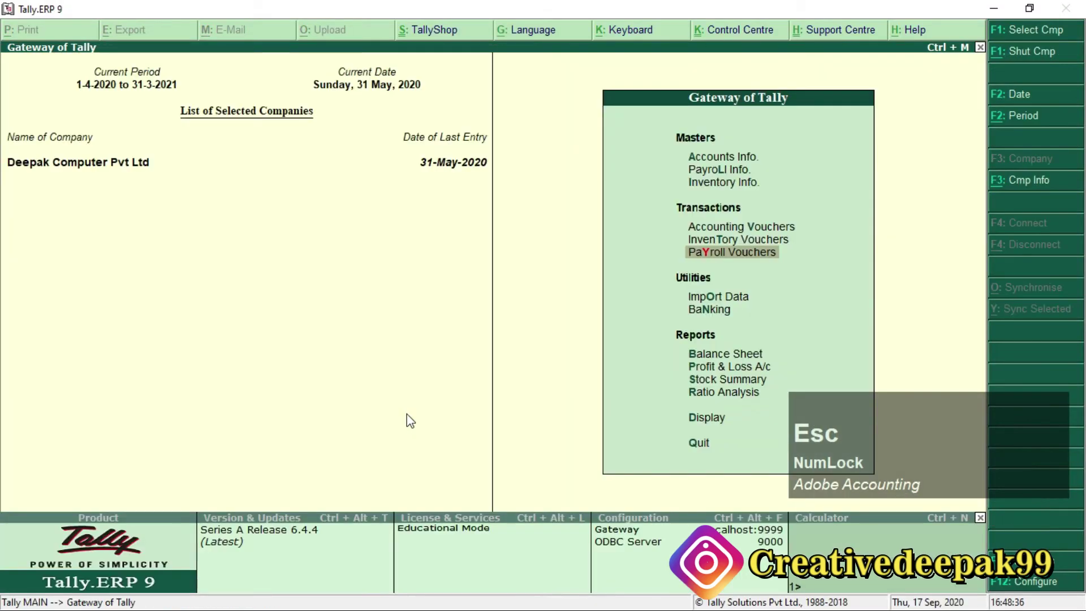
key(Up)
key(Up)
key(Up)
key(Up)
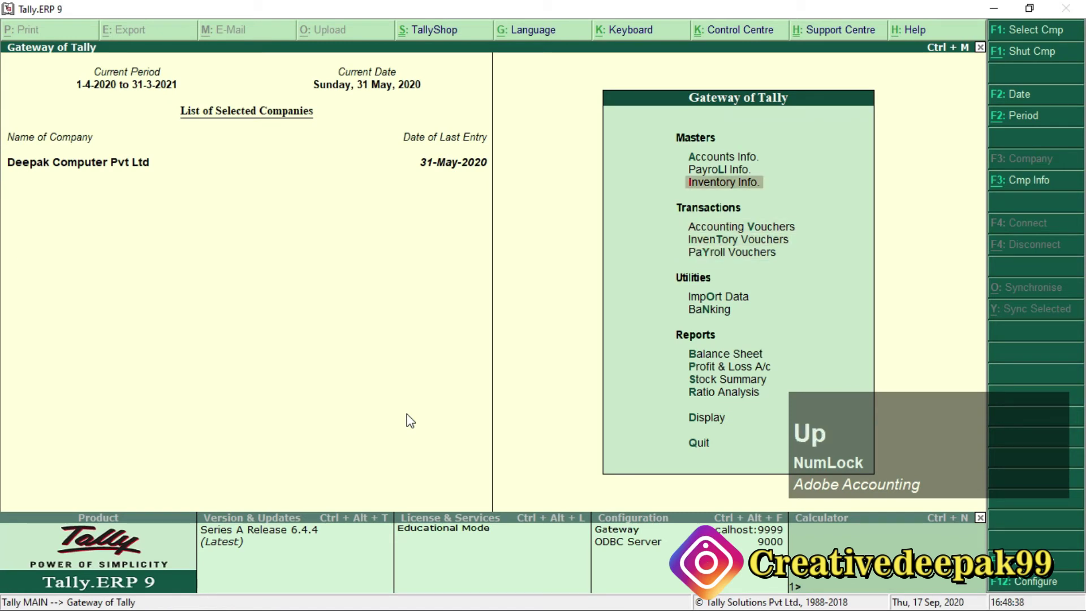
key(Return)
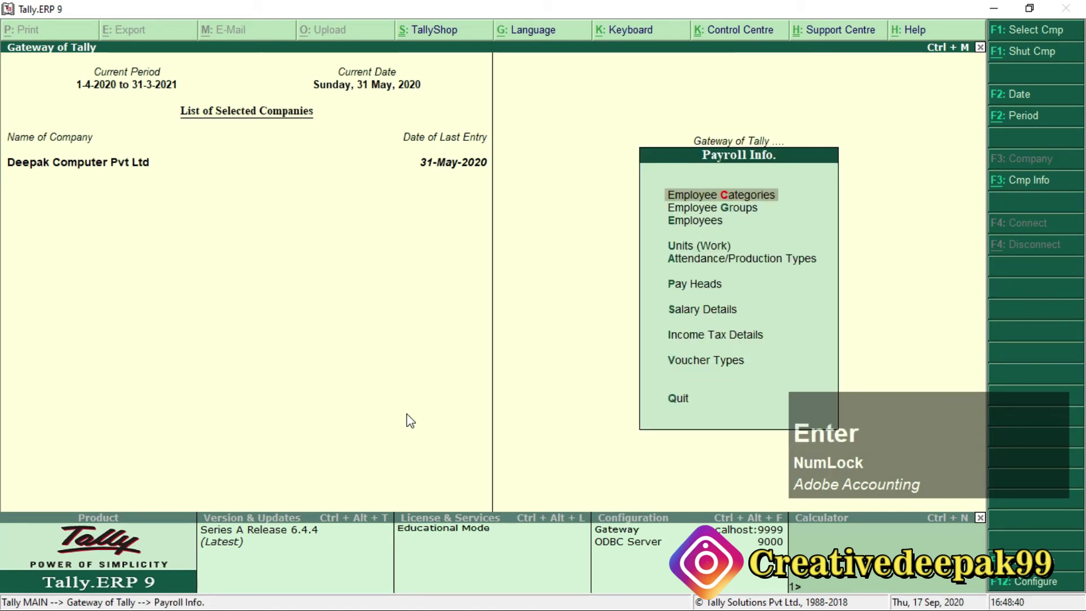
key(Down)
key(Down)
key(Down)
key(Down)
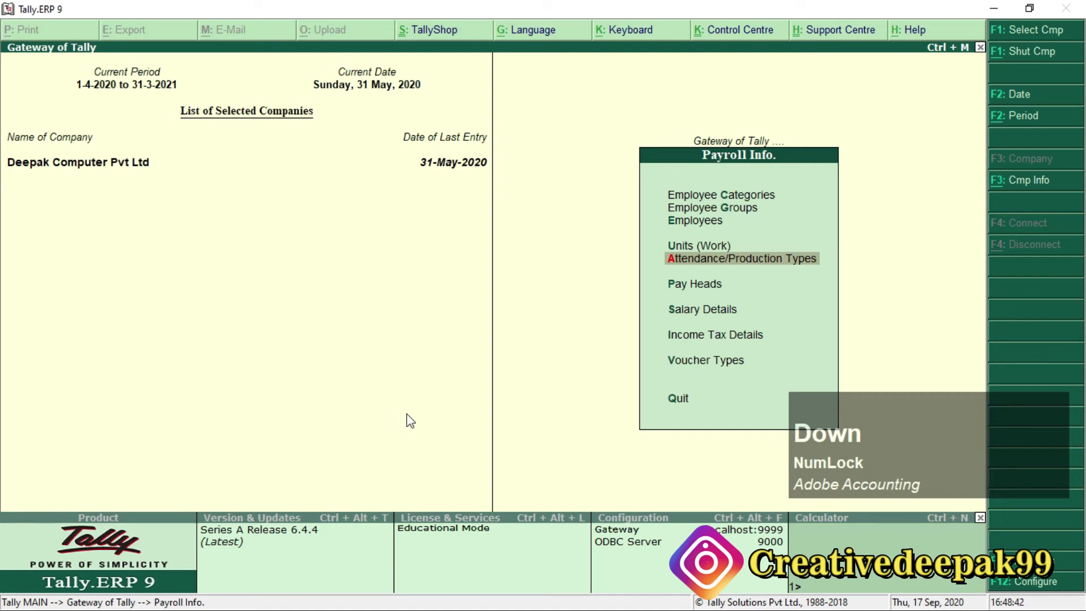
key(Down)
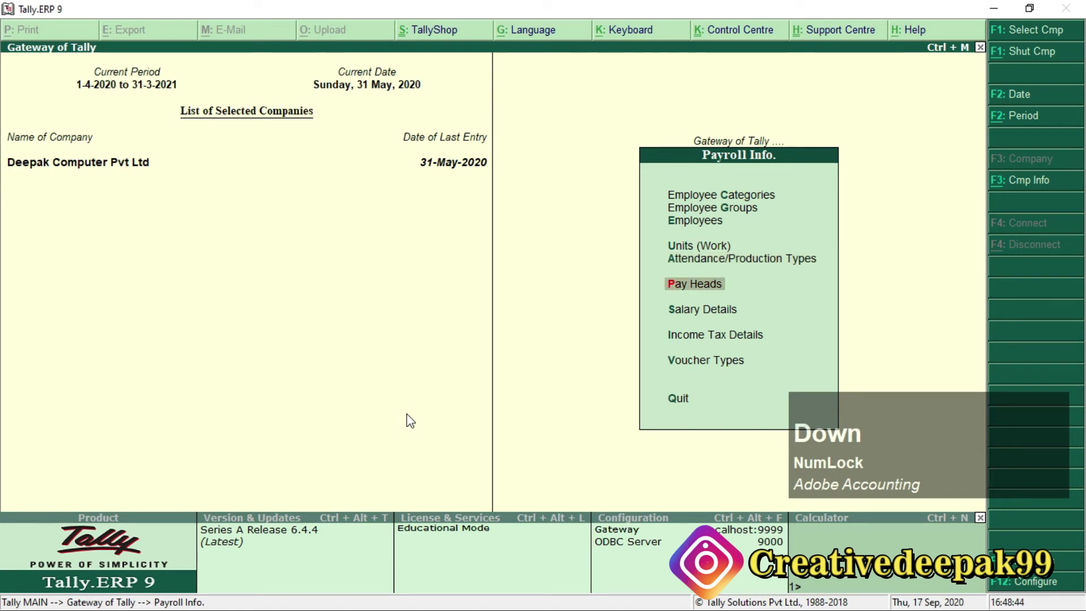
key(Return)
key(Return)
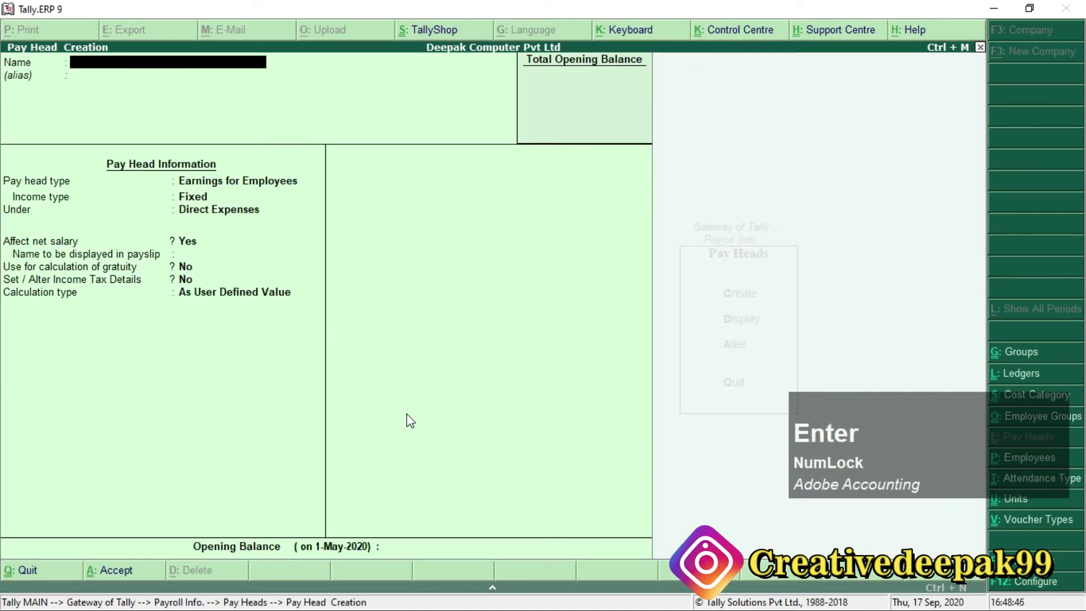
Create the Salary Payable pay head as Not Applicable under Current Liabilities and return to Gateway.
text(Salary Payable)
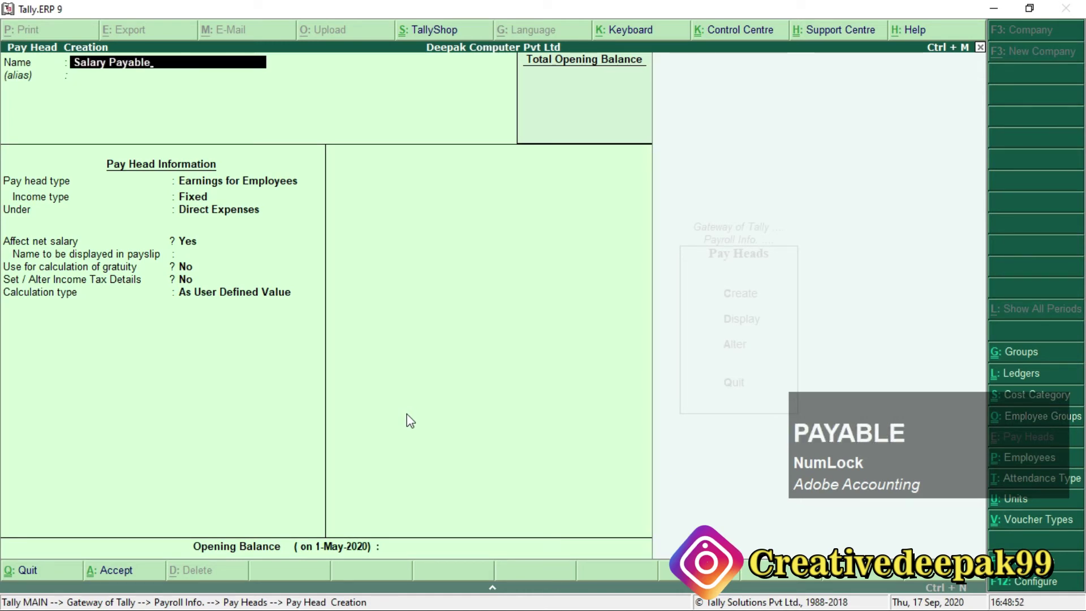
key(Return)
key(Return)
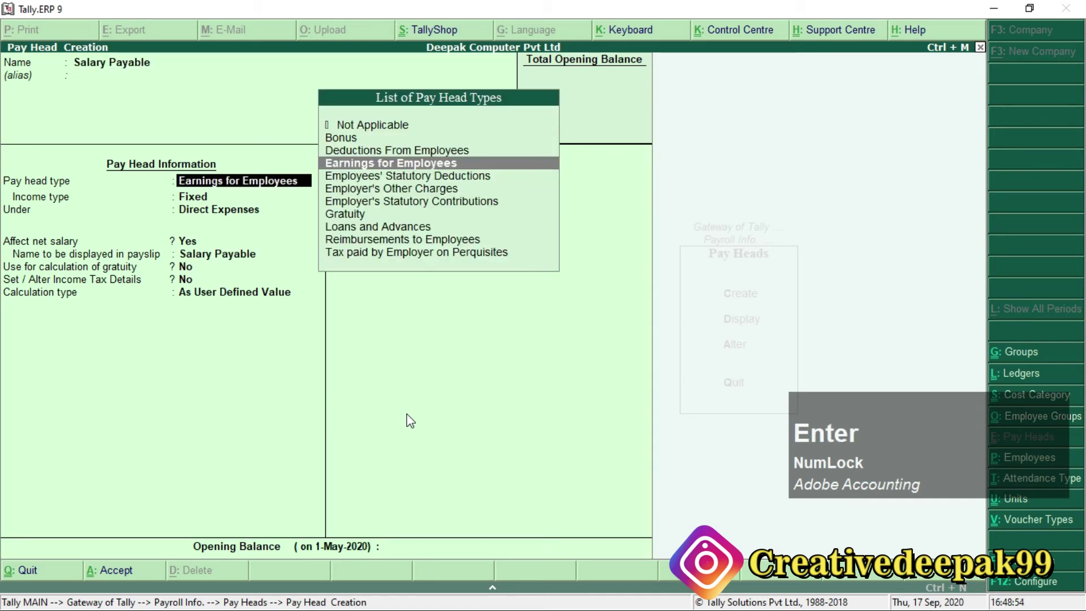
click(365, 128)
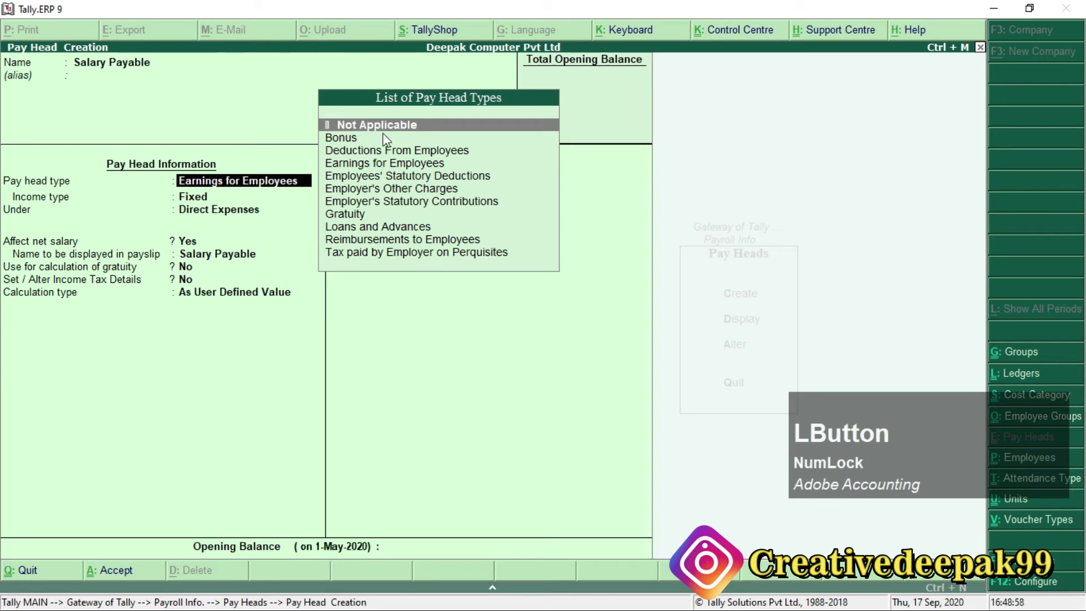
key(KP_Enter)
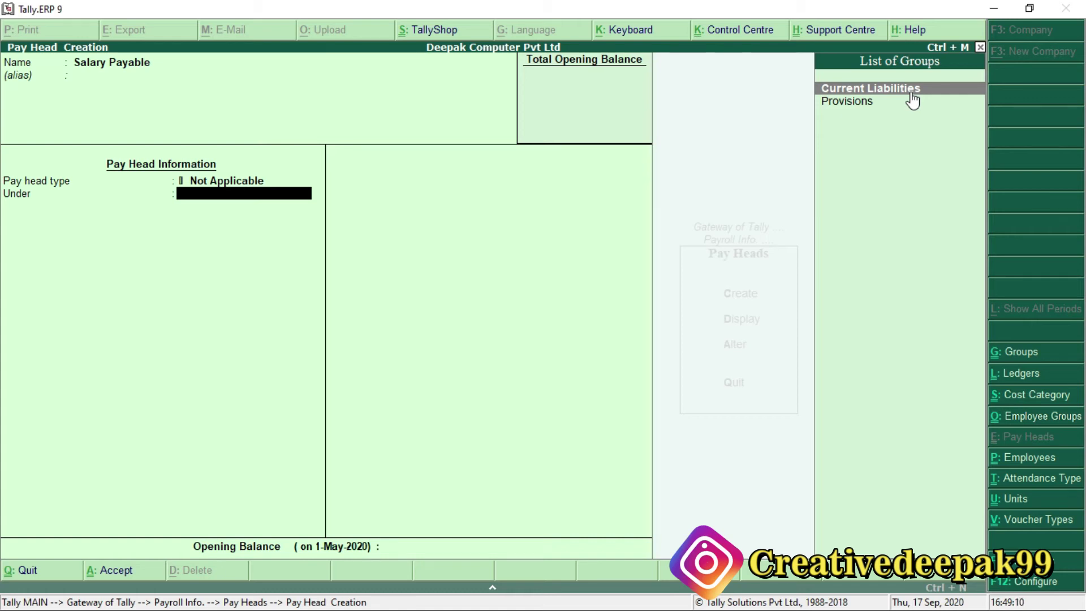
key(Return)
key(Return)
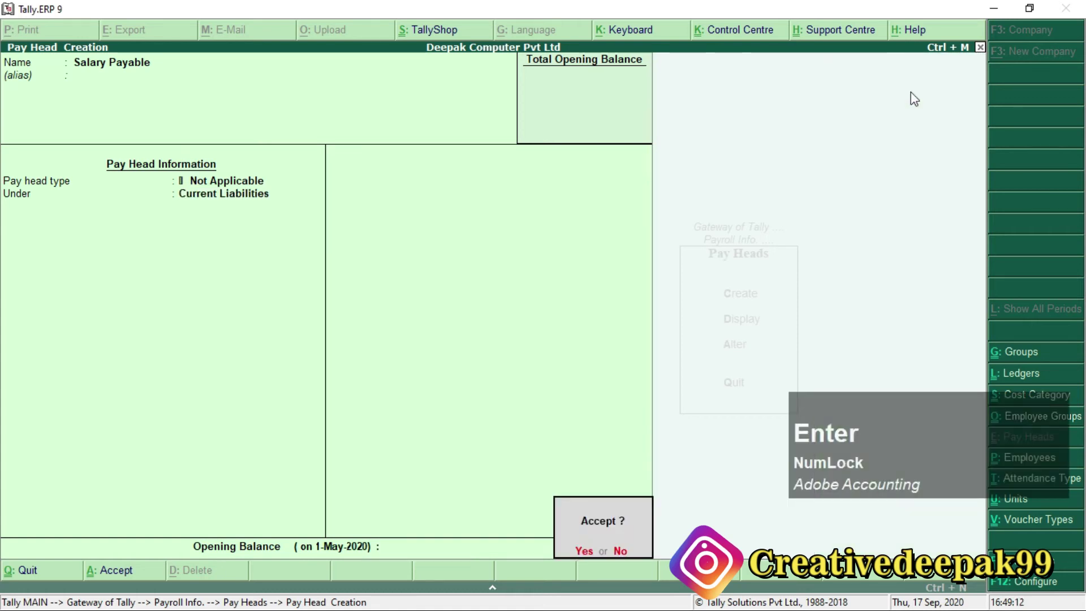
key(Return)
key(Escape)
key(Escape)
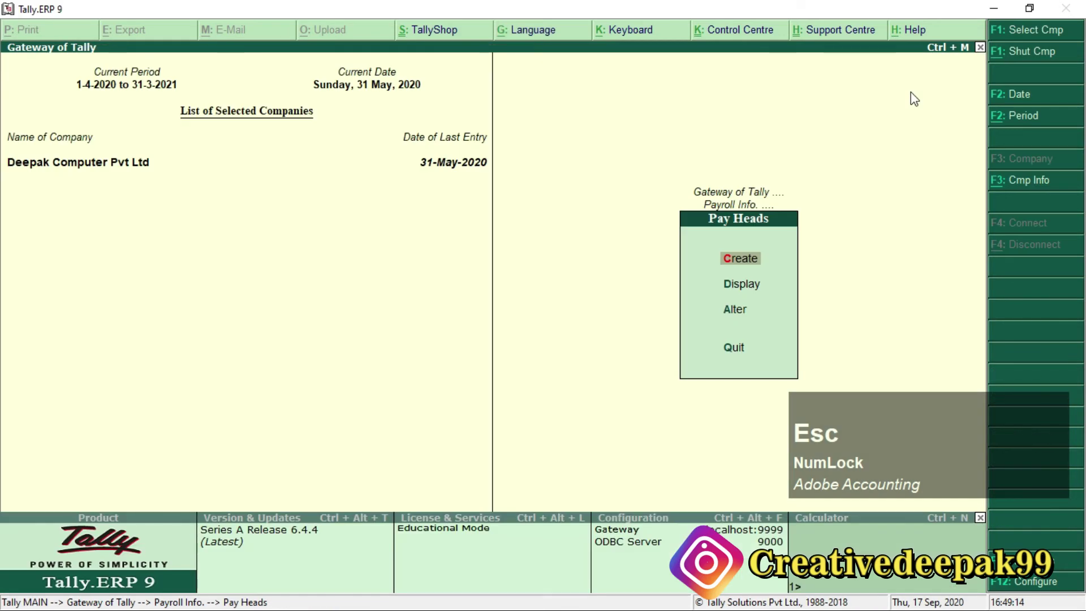
key(Escape)
key(Escape)
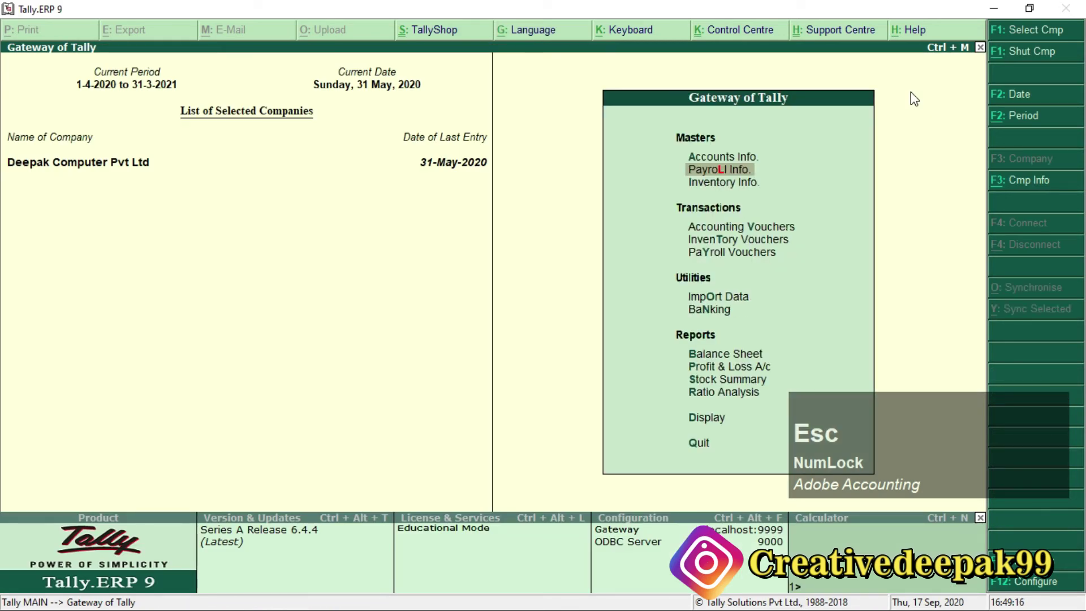
key(alt+Tab)
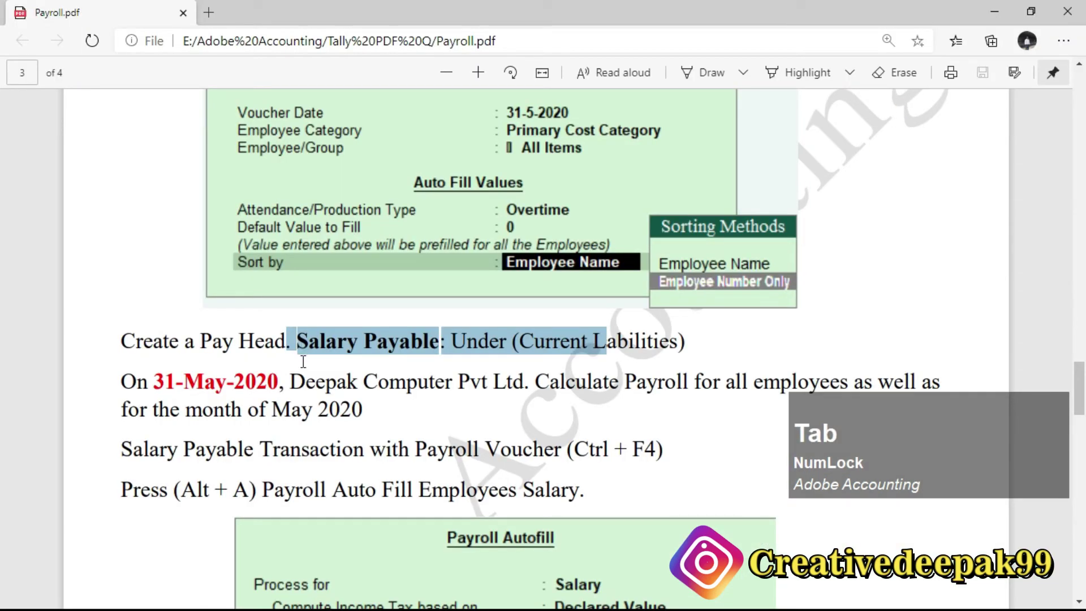
Highlight the Payroll Voucher (Ctrl+F4) and Payroll Autofill (Alt+A) notes in Payroll.pdf.
scroll(339, 371, down, 1)
scroll(338, 370, down, 1)
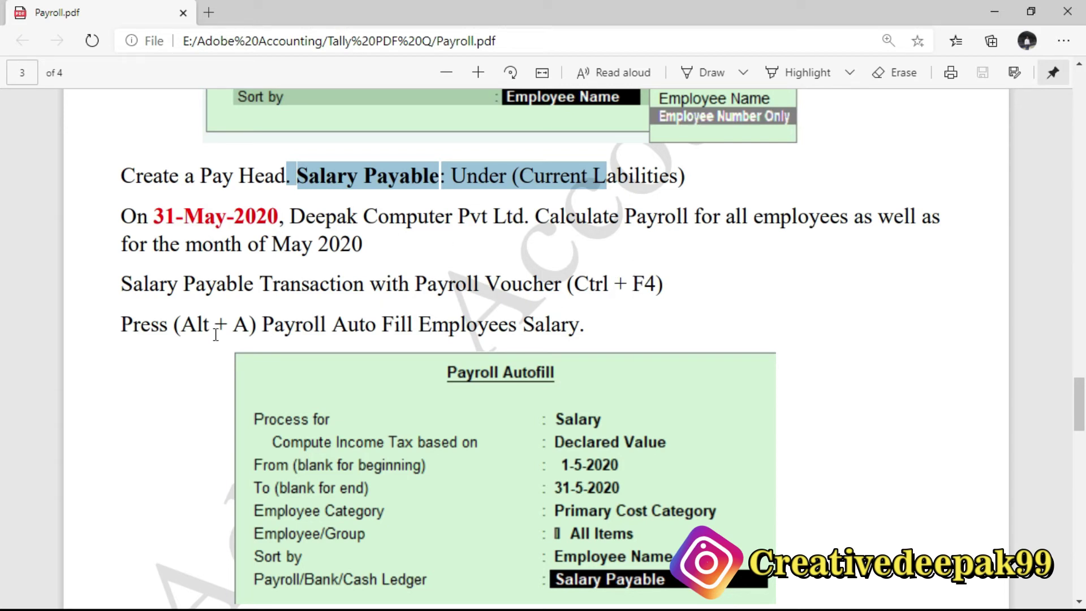
drag(121, 284, 253, 285)
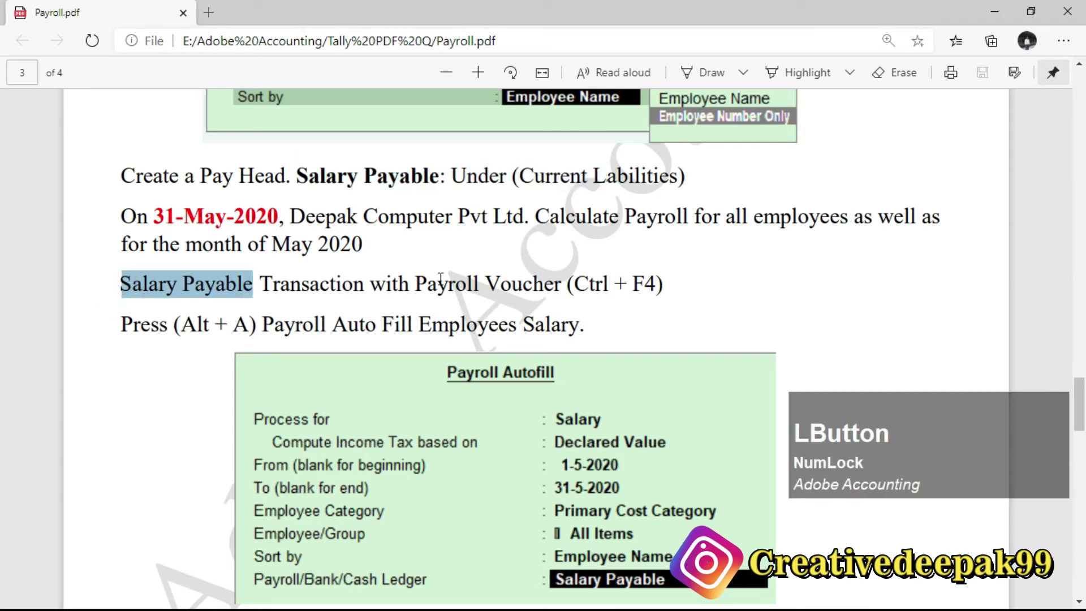
click(485, 291)
drag(428, 285, 666, 291)
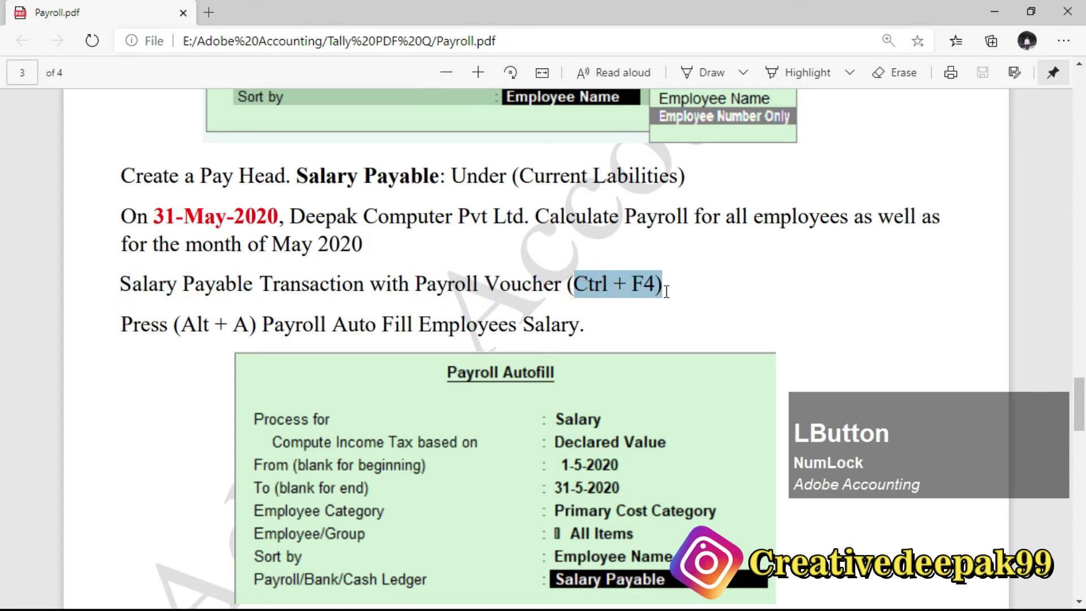
drag(122, 324, 252, 324)
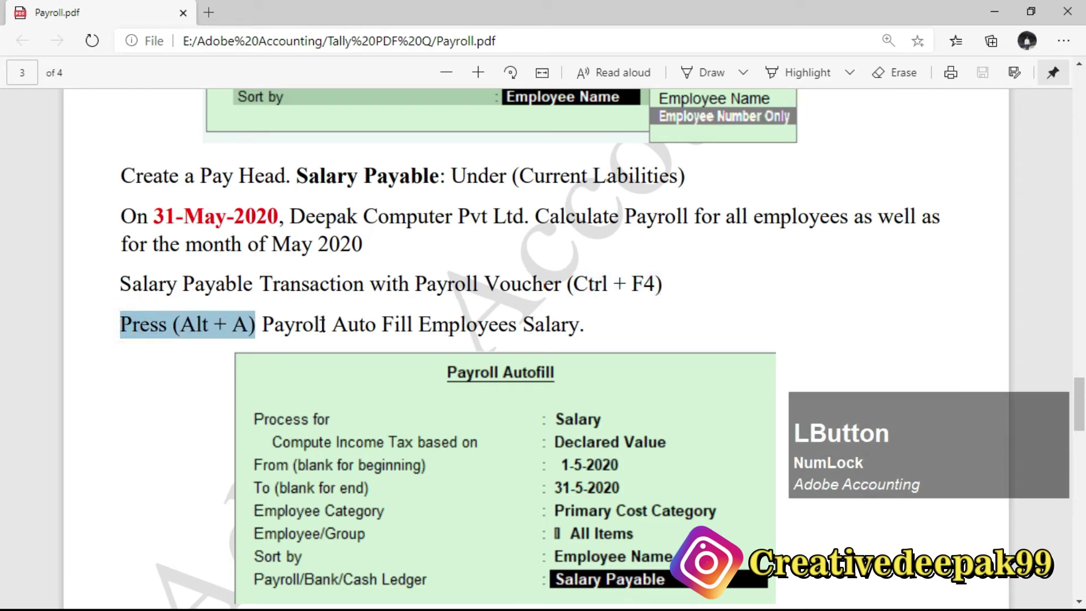
key(alt+Tab)
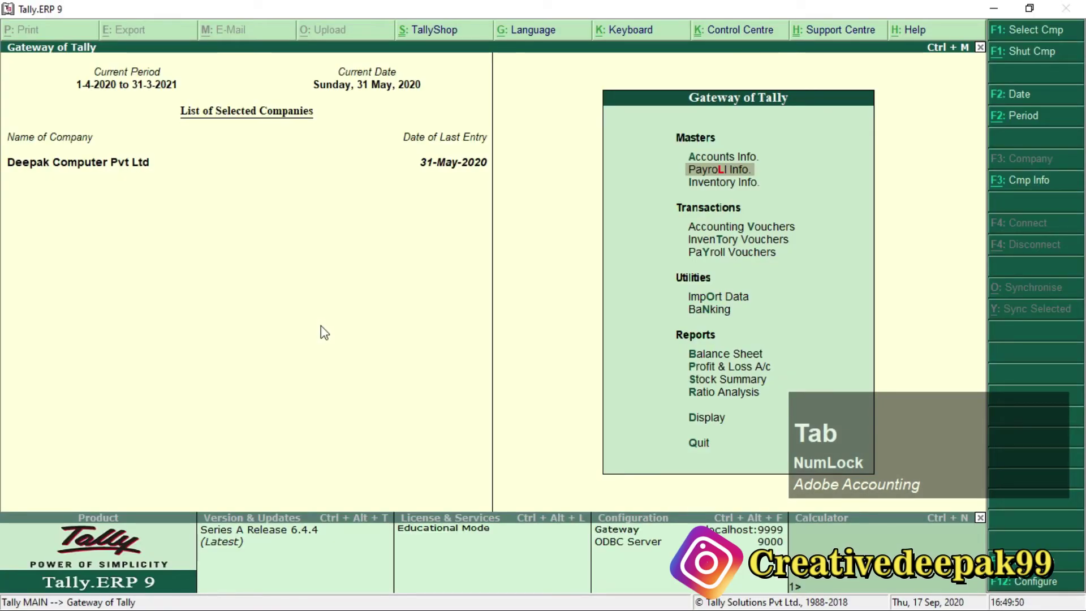
Open a Payroll voucher and bring up Payroll Autofill.
key(Down)
key(Down)
key(Down)
key(Down)
key(KP_Enter)
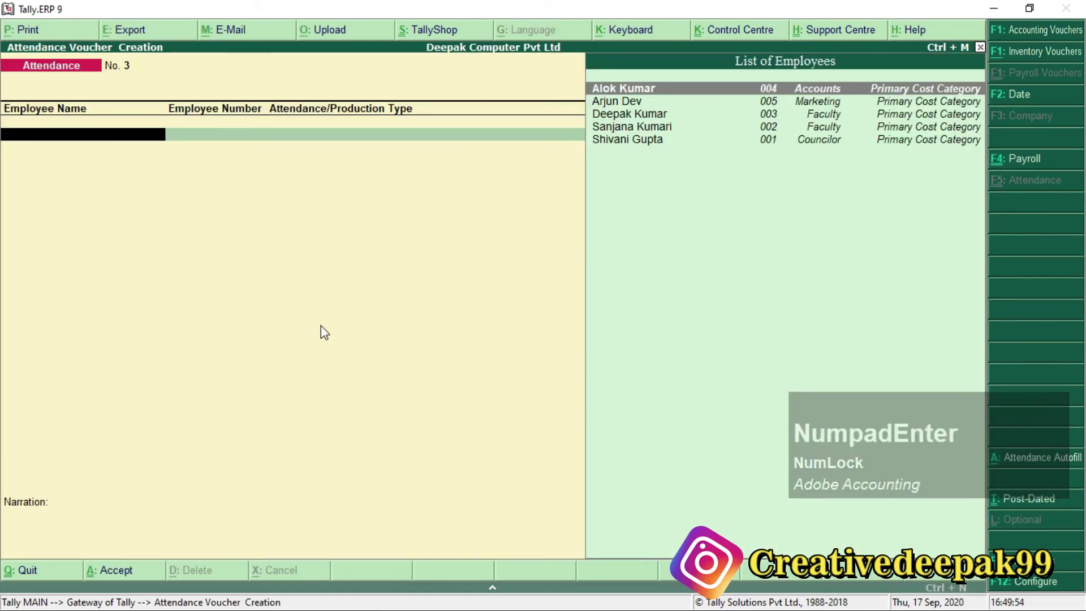
key(F4)
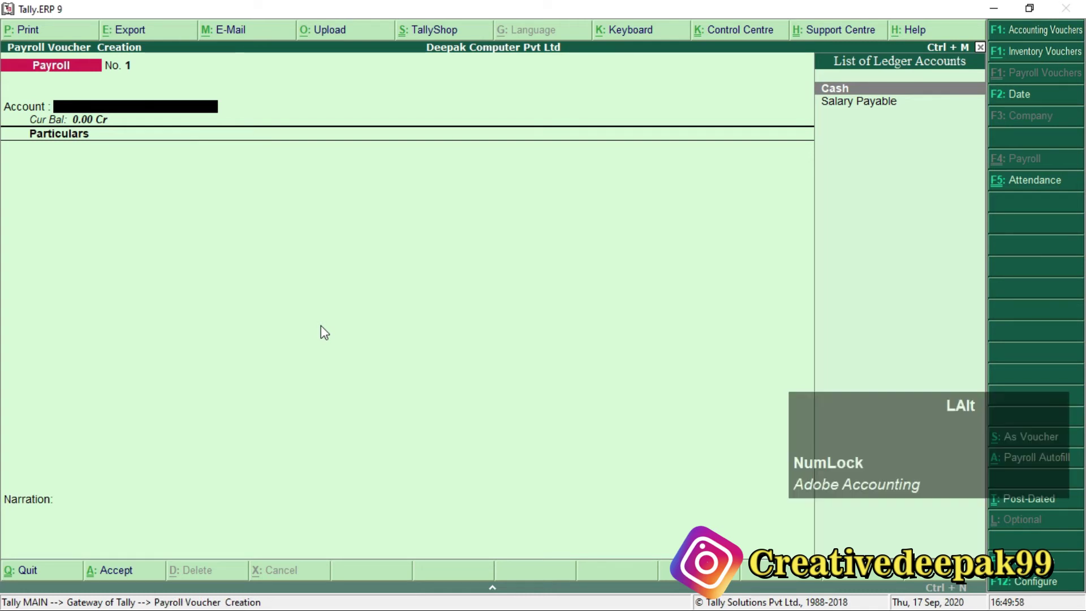
key(alt+a)
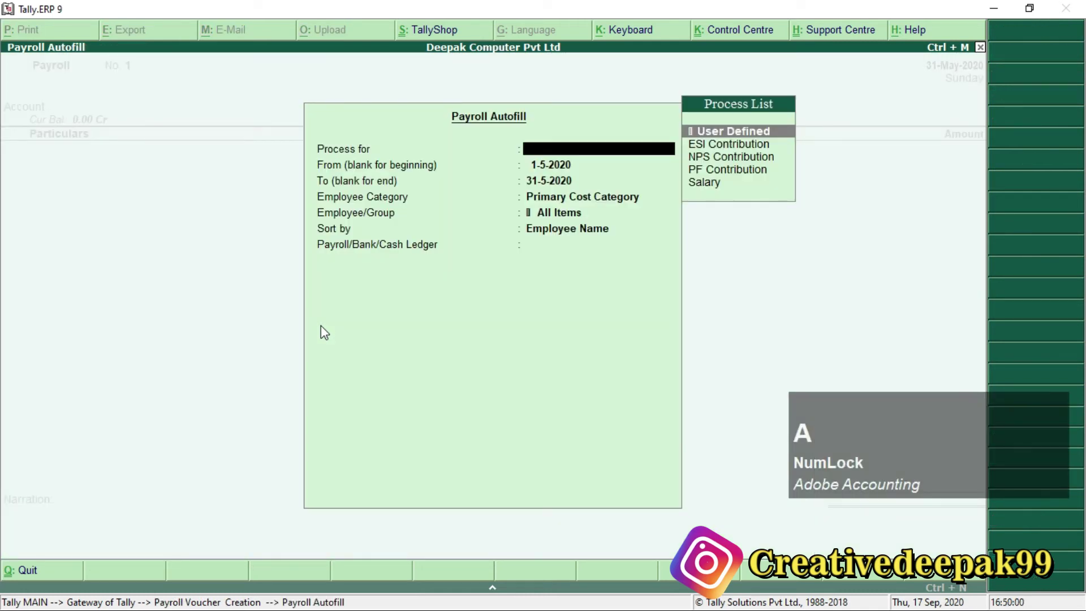
Autofill Salary on Declared Value, 1-5-2020 to 31-5-2020, all employees, ledger Salary Payable.
key(Down)
key(Down)
key(Down)
key(Down)
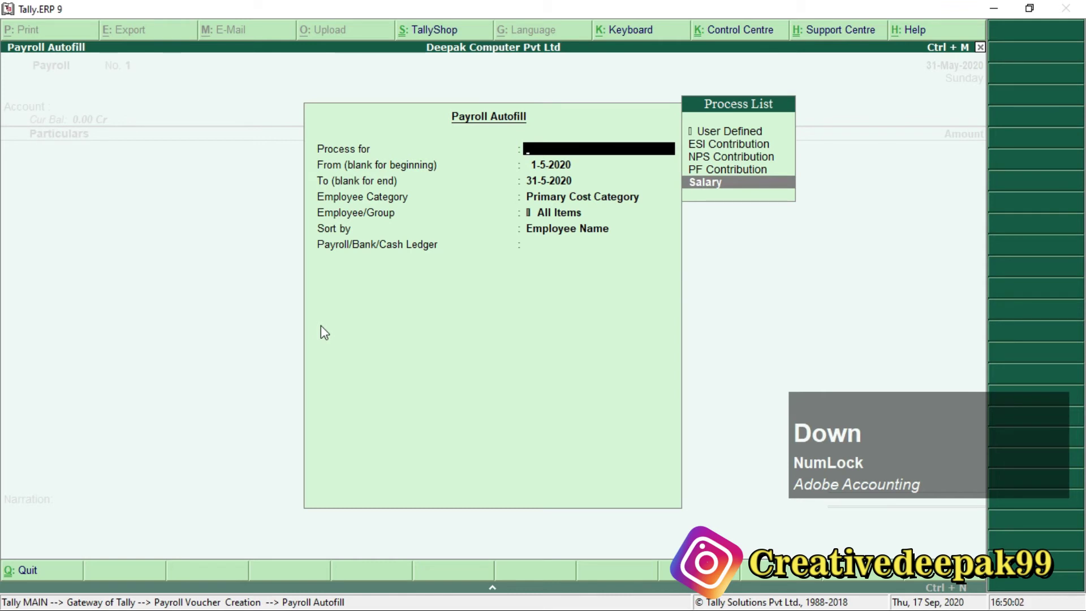
key(Return)
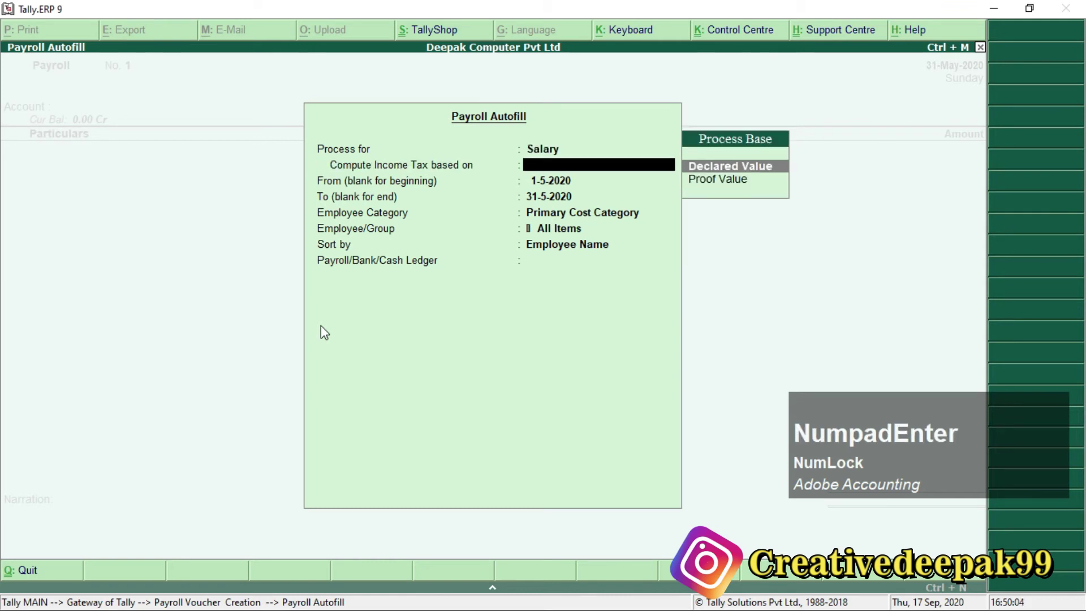
key(Return)
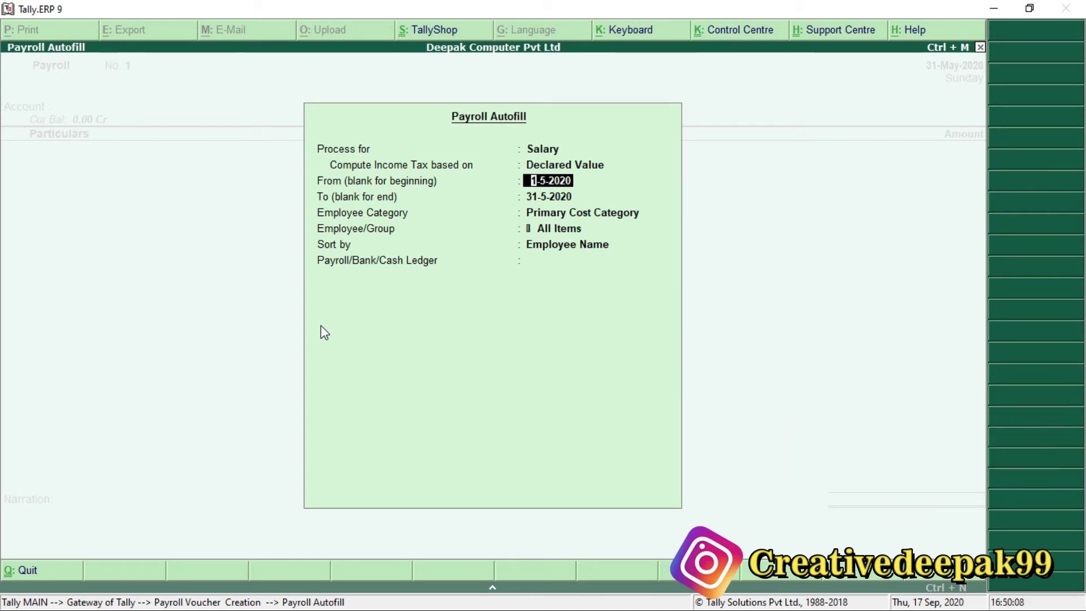
key(Return)
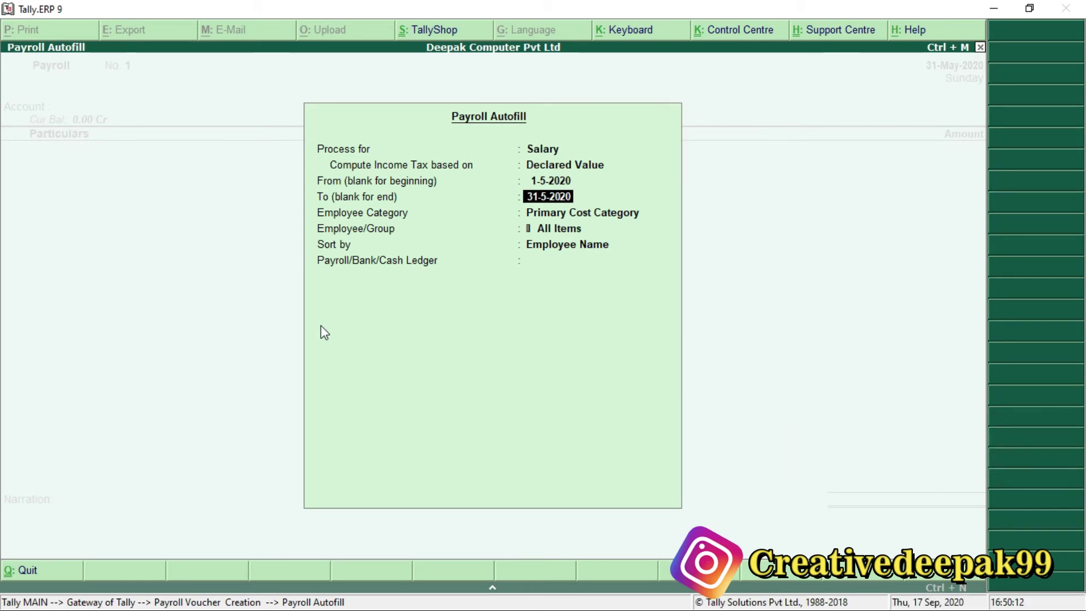
key(Return)
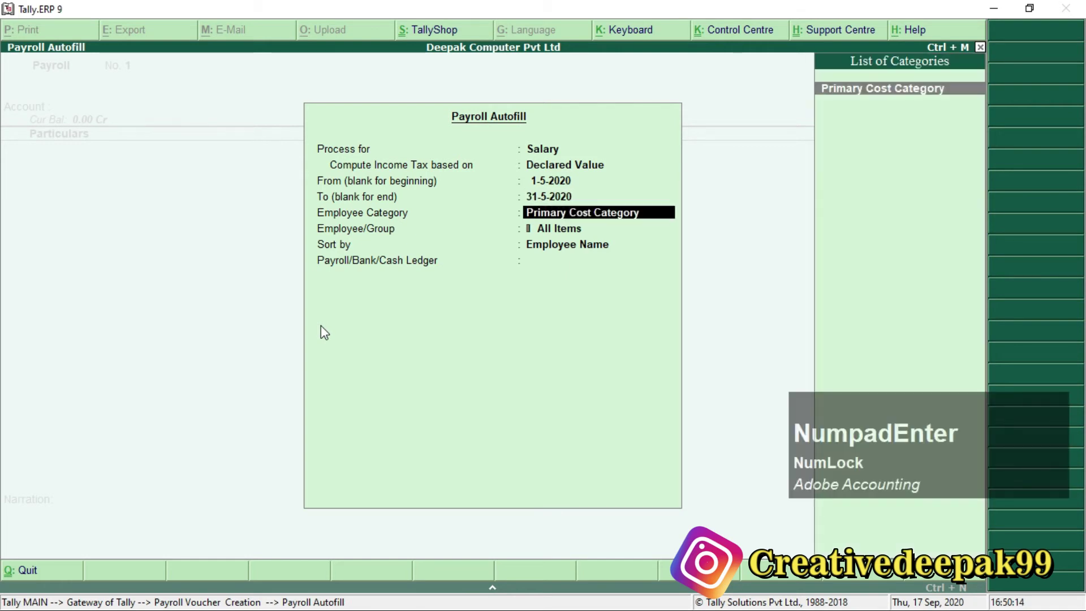
key(Return)
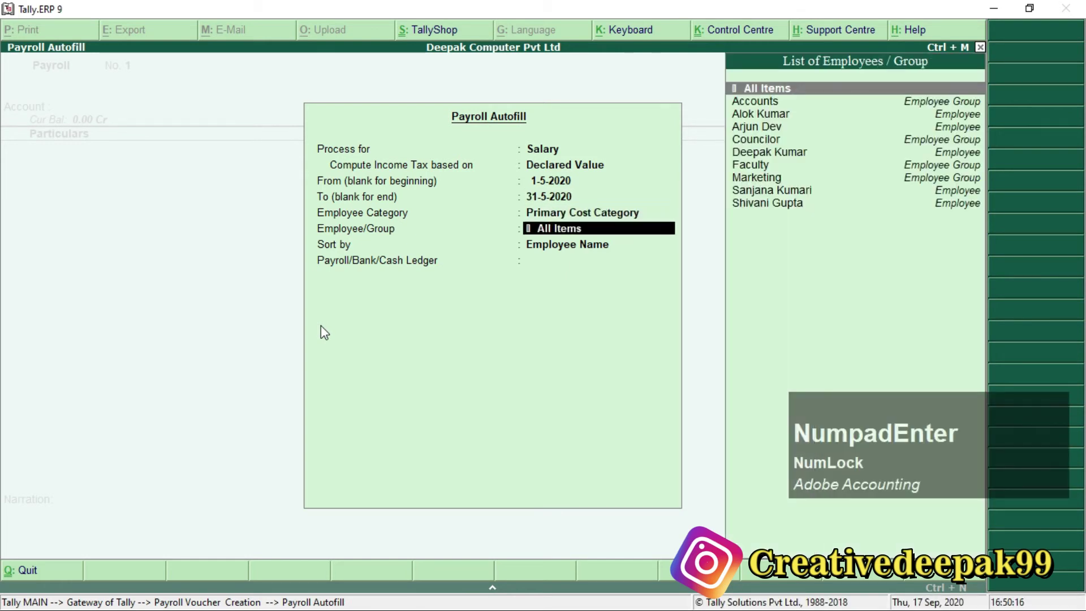
key(Return)
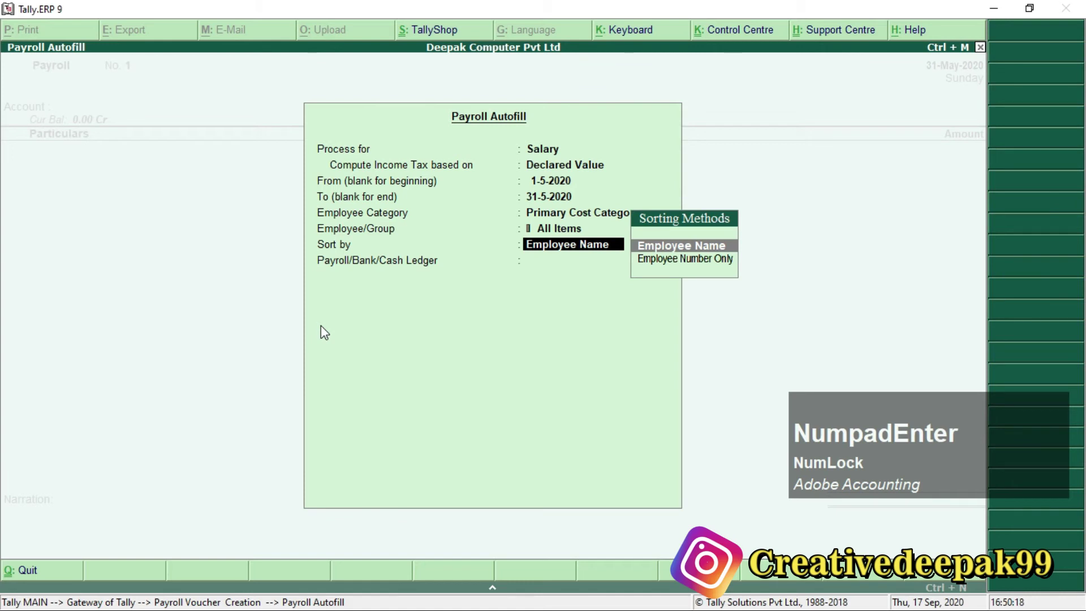
key(Return)
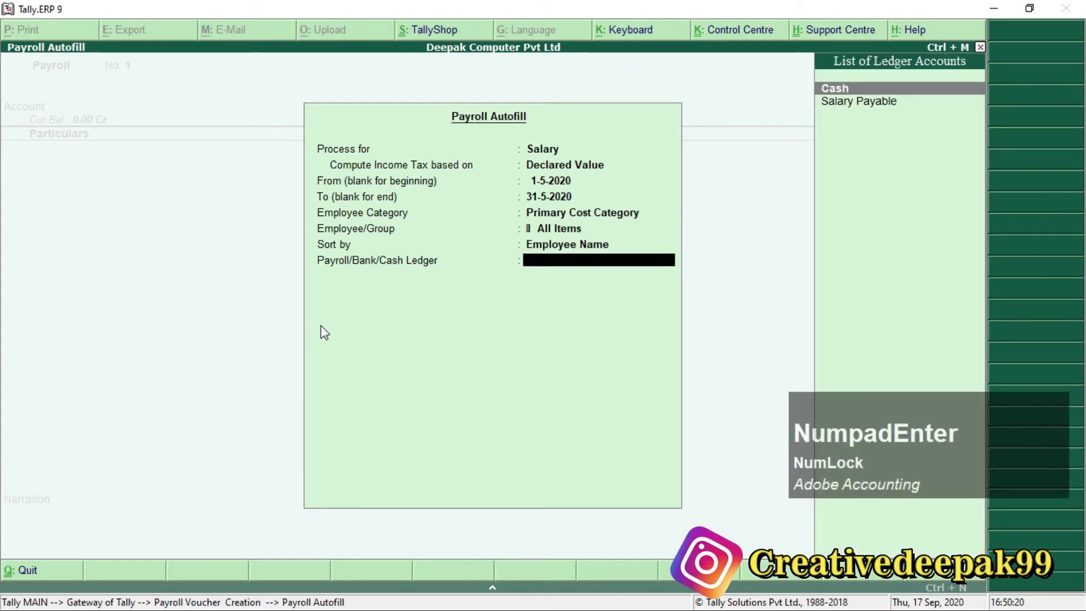
key(Down)
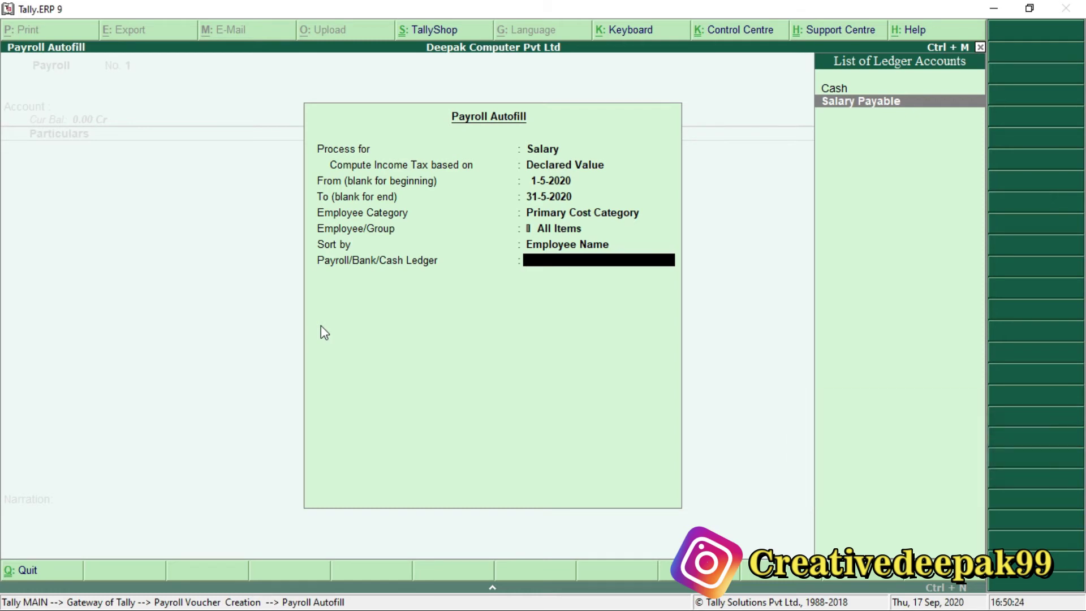
key(alt+Tab)
Scroll Payroll.pdf to the Payroll Autofill table and confirm its ledger is Salary Payable.
scroll(166, 483, down, 3)
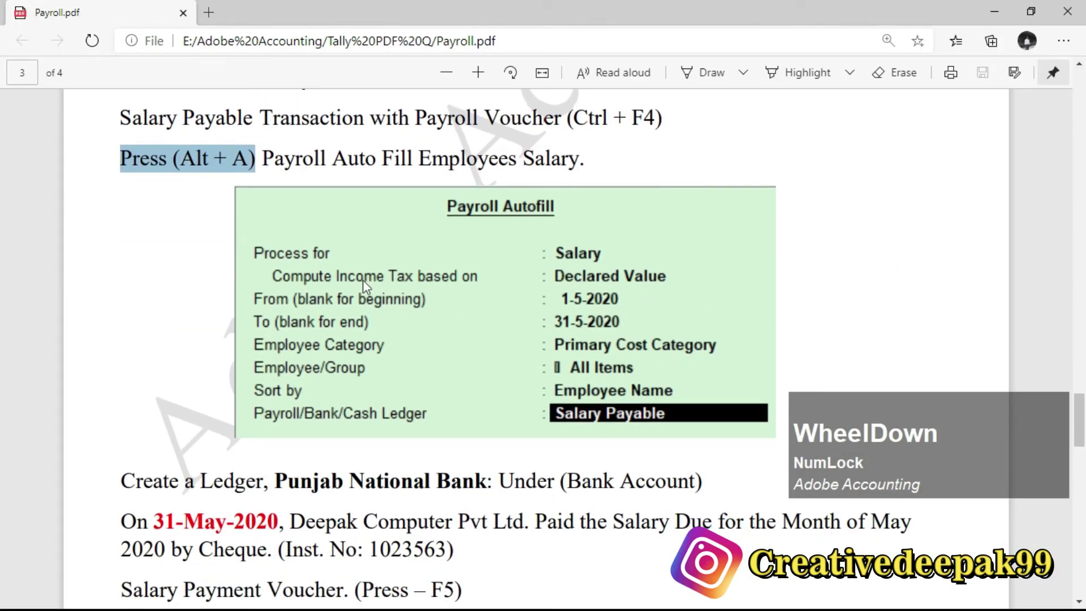
click(263, 167)
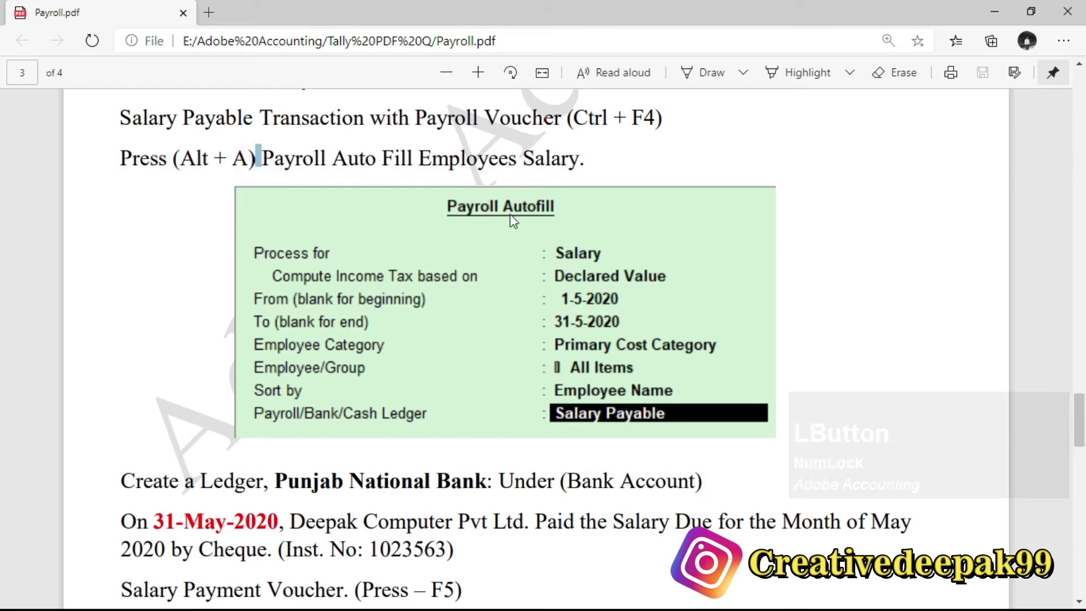
click(586, 287)
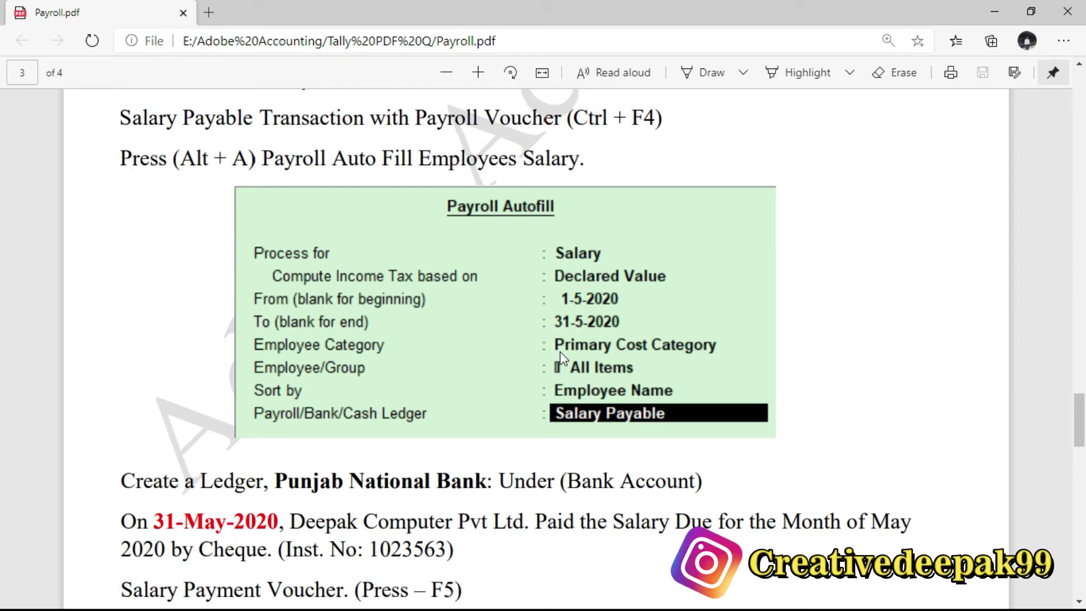
key(alt+Tab)
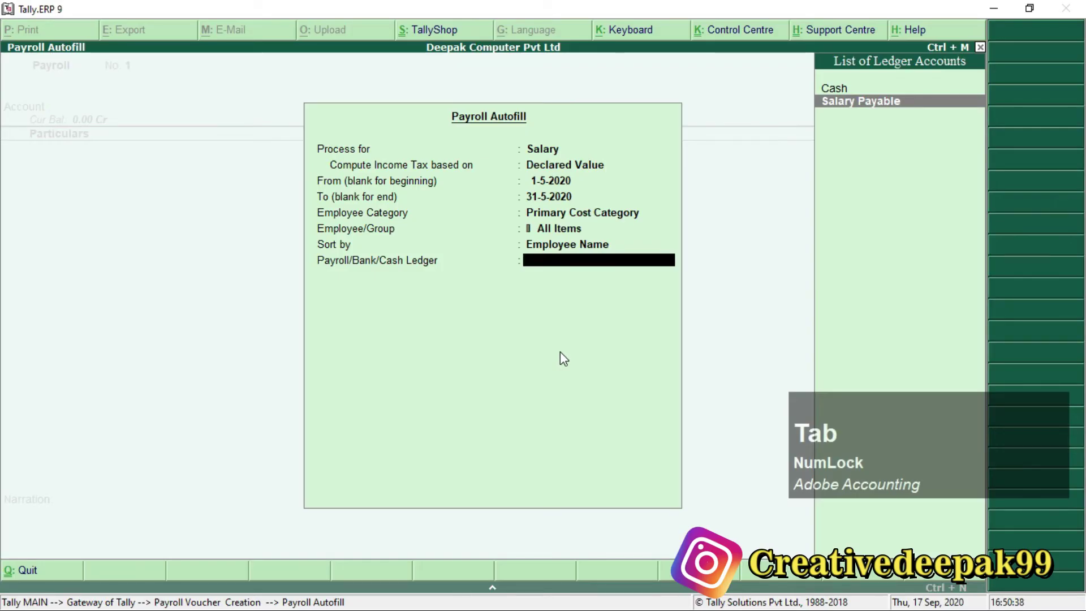
Select Salary Payable so the voucher autofills employee salaries totalling 60,142.00 Dr.
click(898, 107)
key(Return)
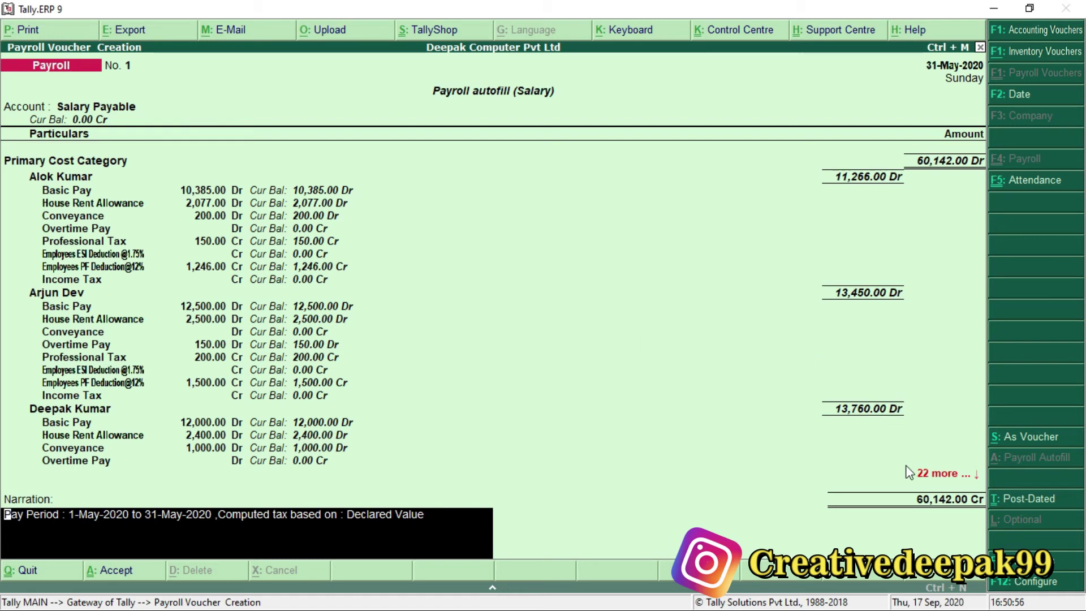
key(ctrl+2)
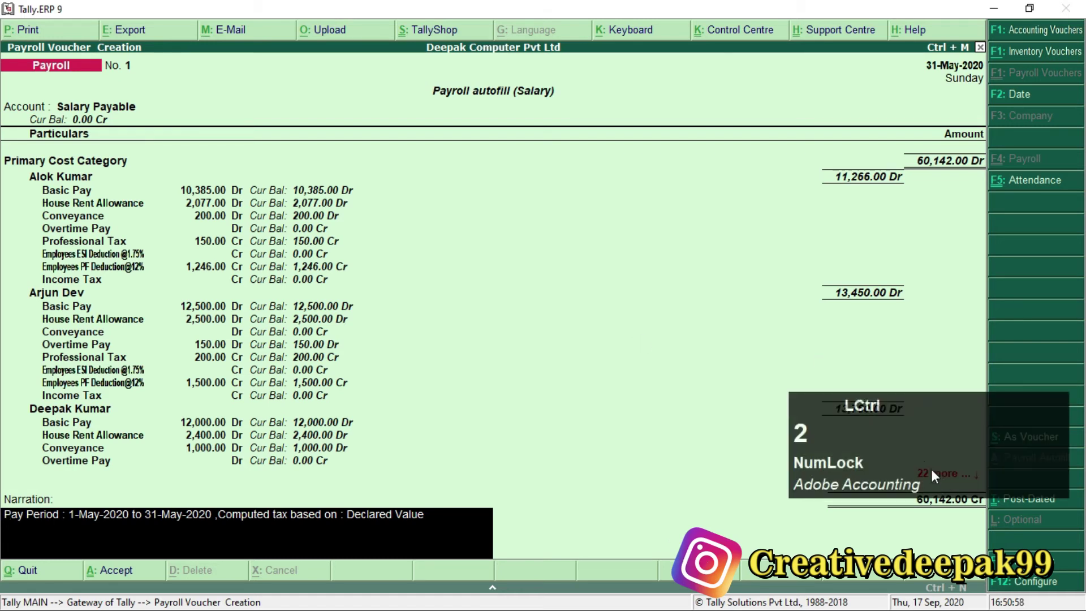
click(925, 461)
drag(915, 440, 776, 553)
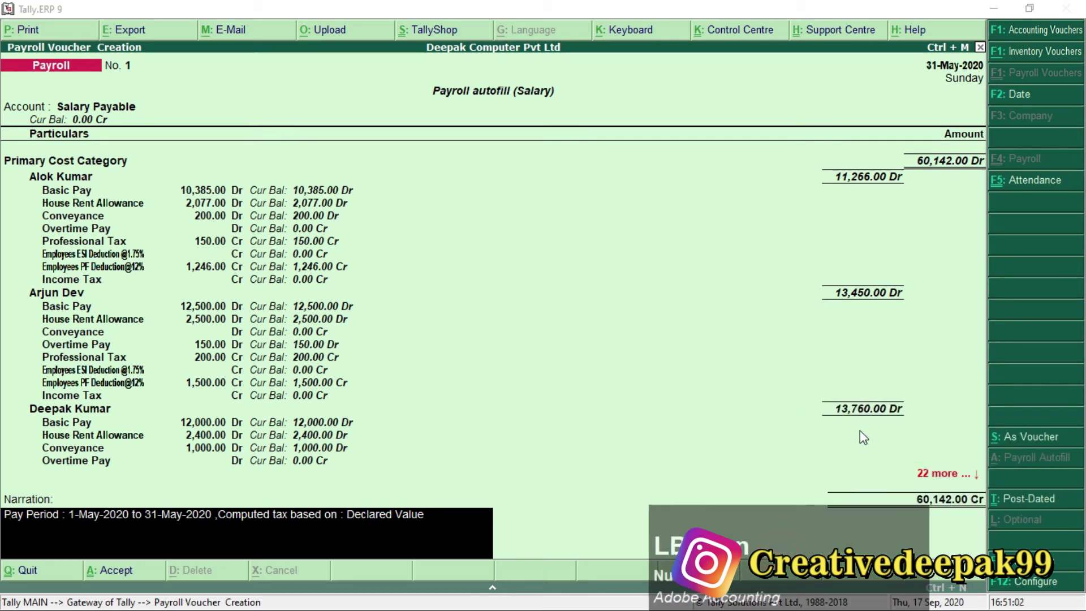
key(ctrl)
key(ctrl+2)
drag(900, 450, 991, 489)
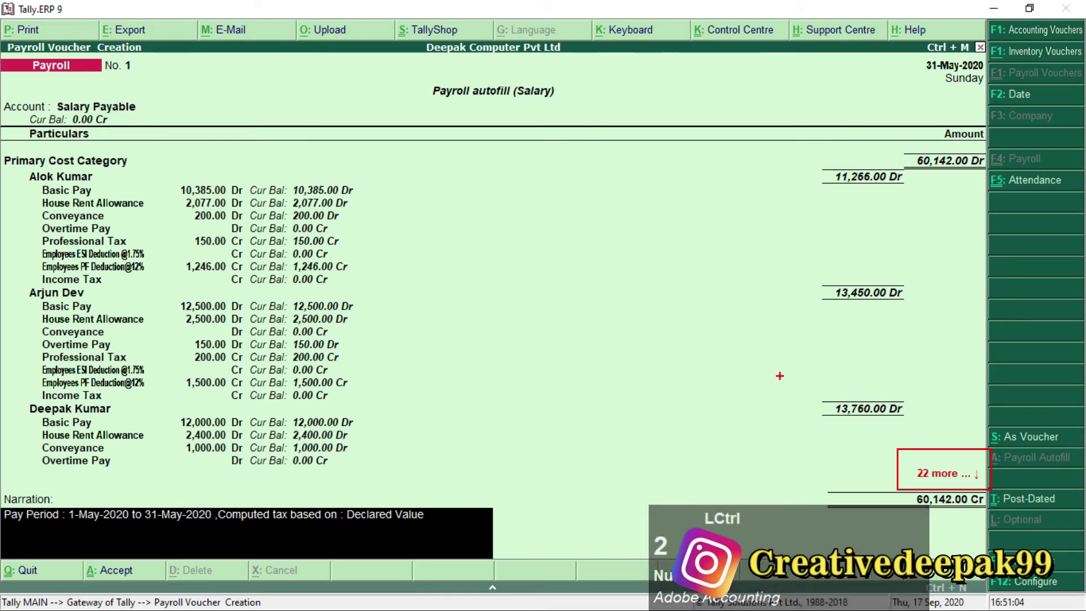
key(Escape)
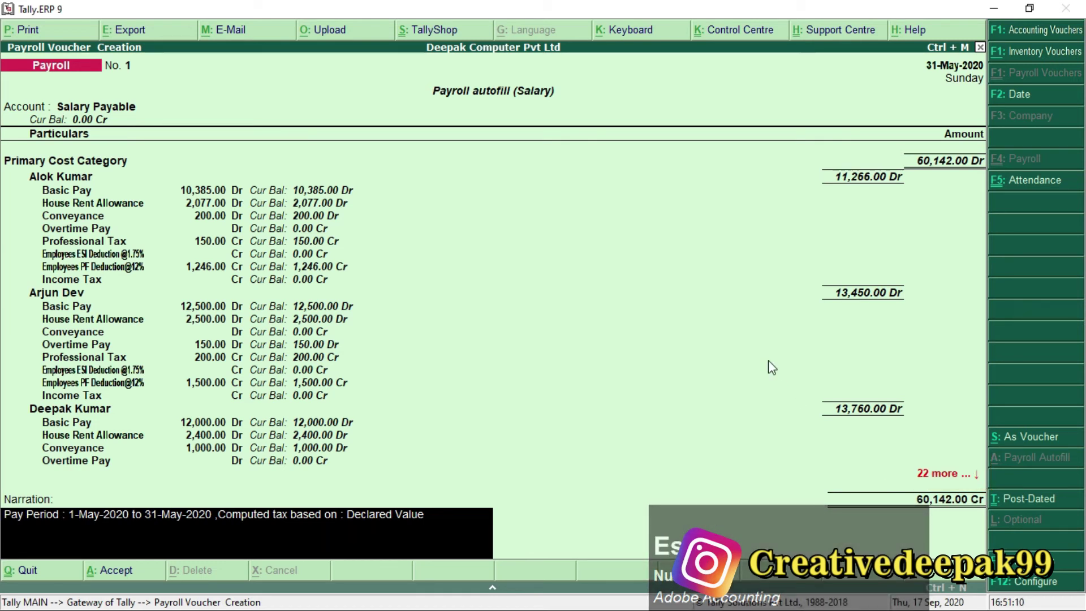
Save salary payroll voucher No. 1 and close the voucher entry screen.
key(KP_Enter)
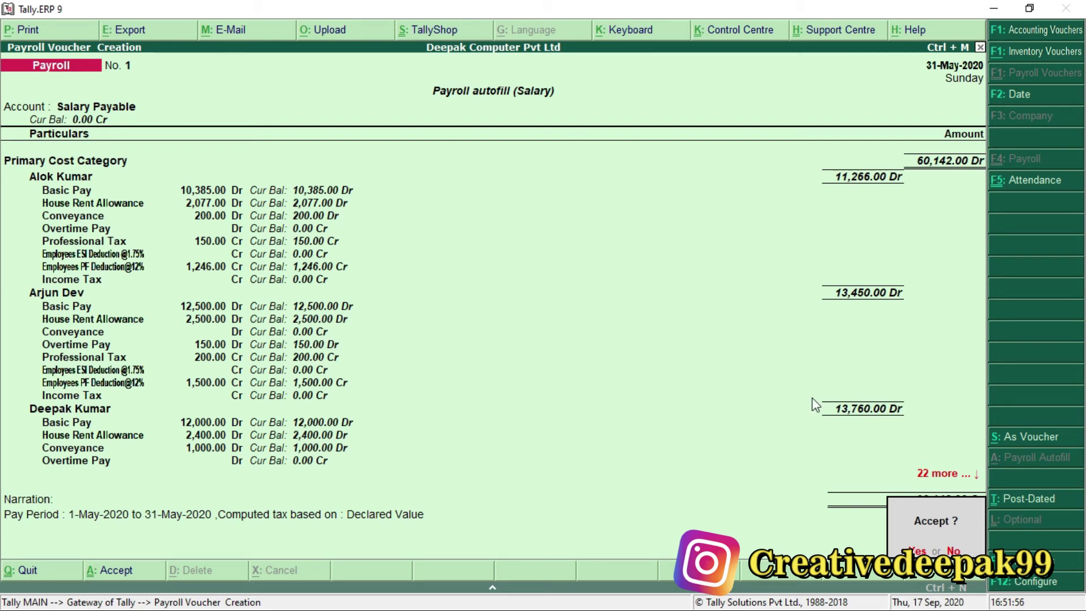
key(KP_Enter)
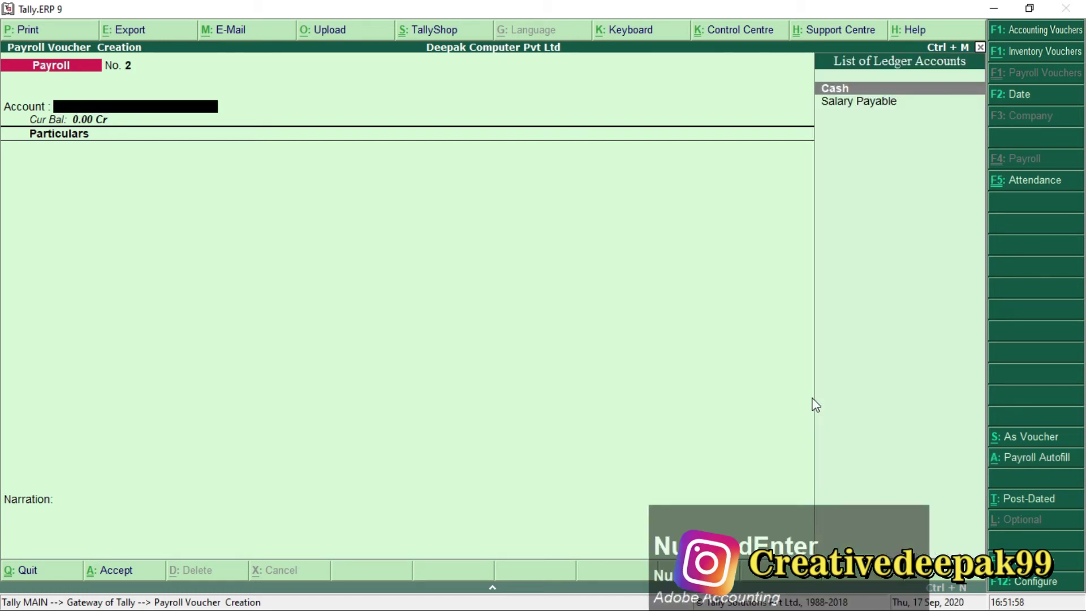
key(Escape)
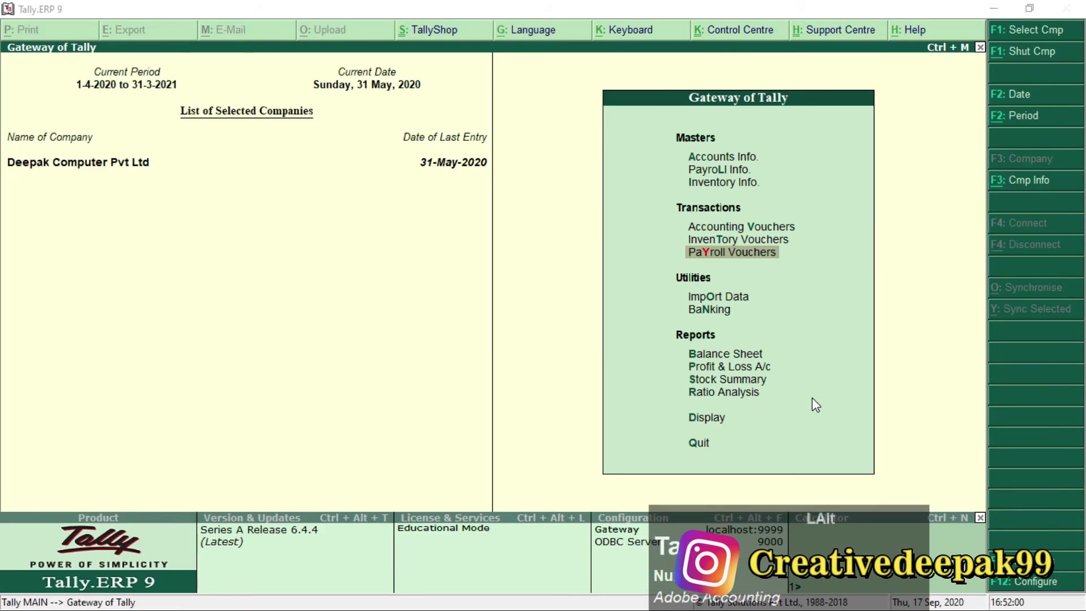
key(alt+Tab)
Highlight the Punjab National Bank ledger name and its Bank Account group in Payroll.pdf.
scroll(415, 413, down, 3)
scroll(414, 414, down, 1)
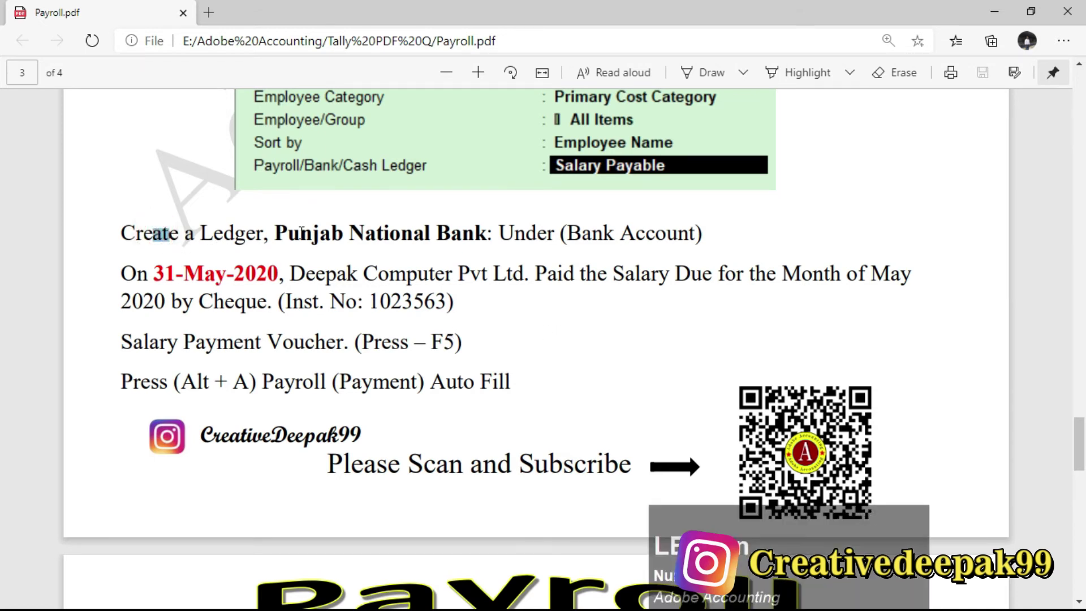
drag(277, 232, 486, 232)
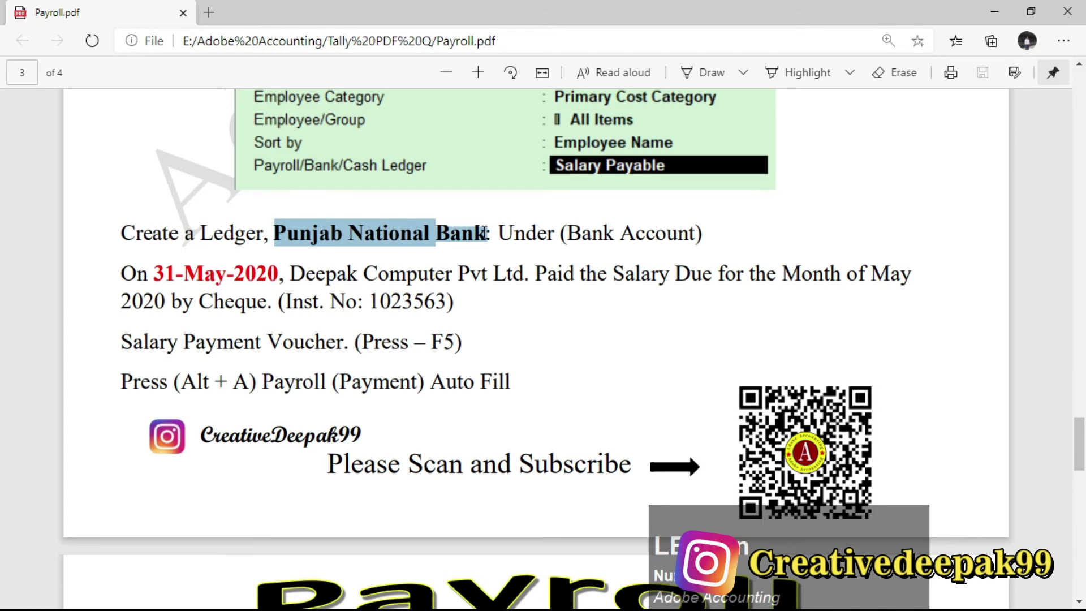
click(486, 232)
drag(276, 233, 485, 240)
drag(566, 233, 688, 233)
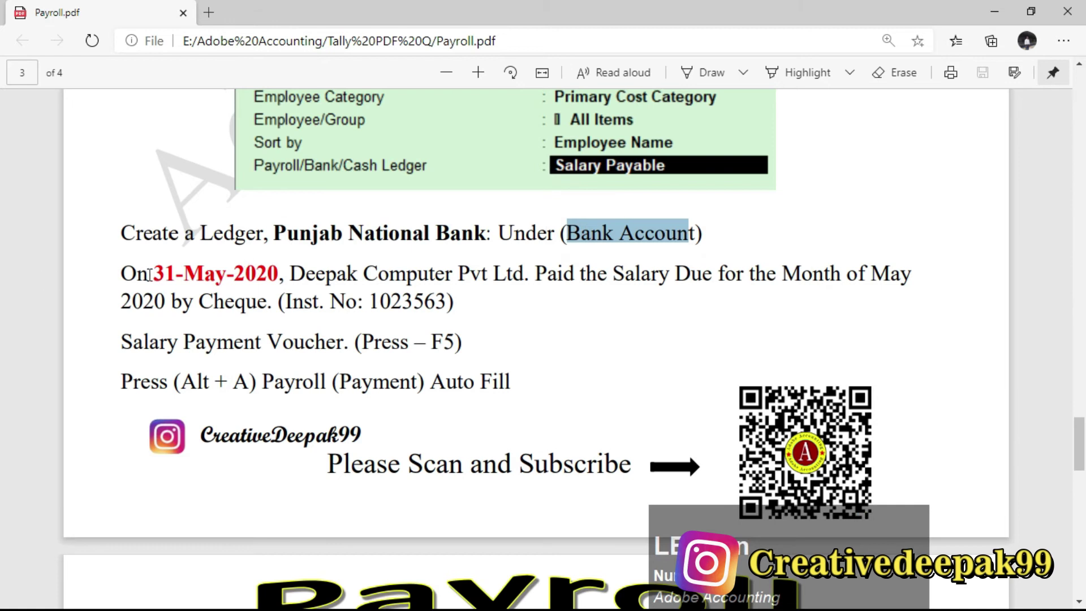
click(690, 233)
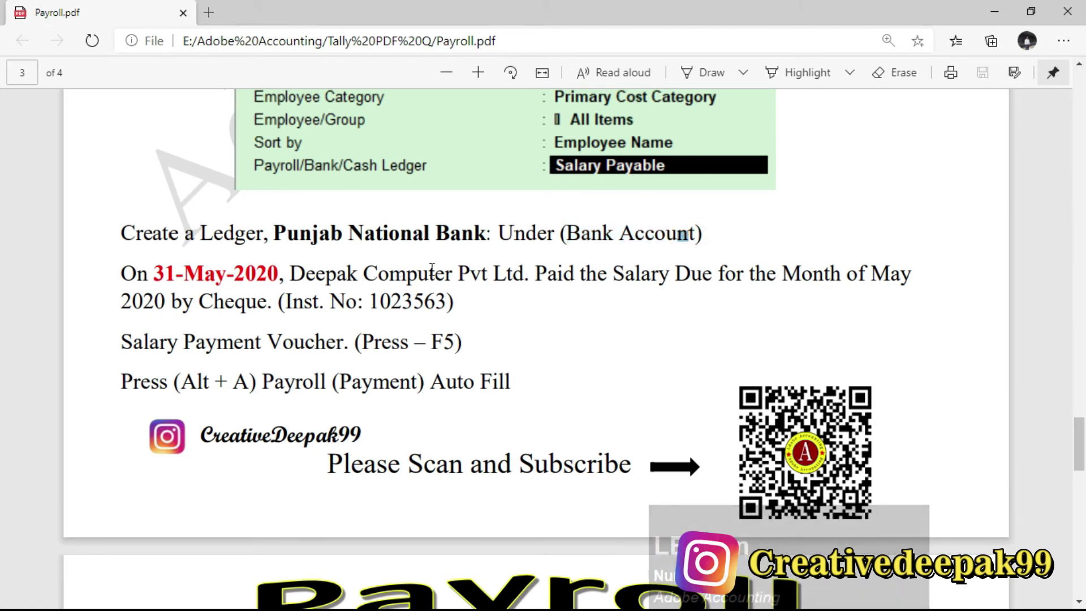
key(alt+Tab)
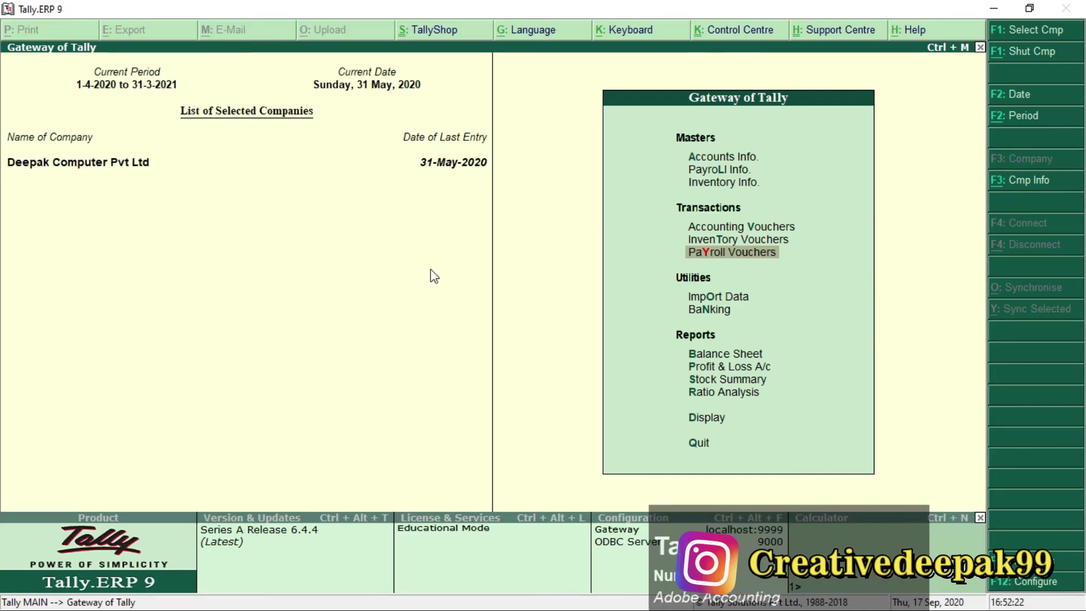
Create a ledger named 'Punjab National bank' under Bank Accounts.
key(Up)
key(Up)
key(Up)
key(Up)
key(Up)
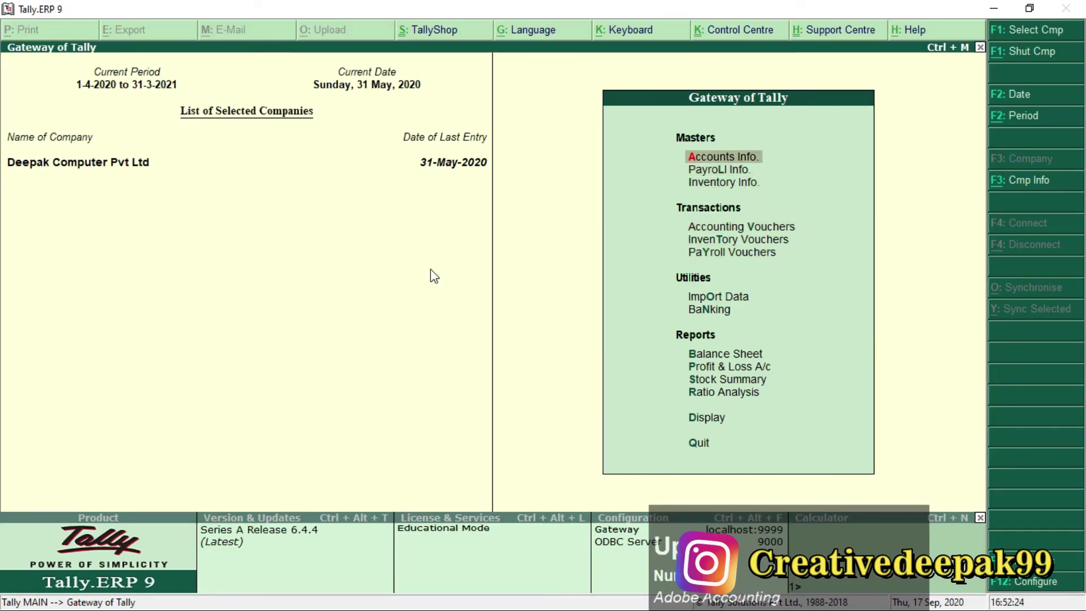
key(Return)
key(Down)
key(Return)
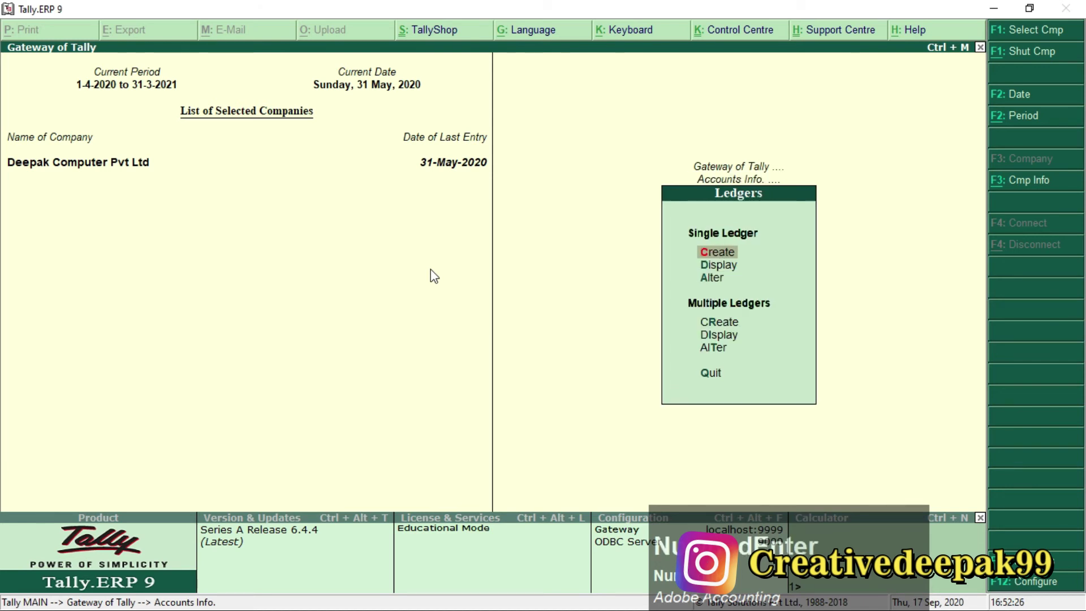
key(Return)
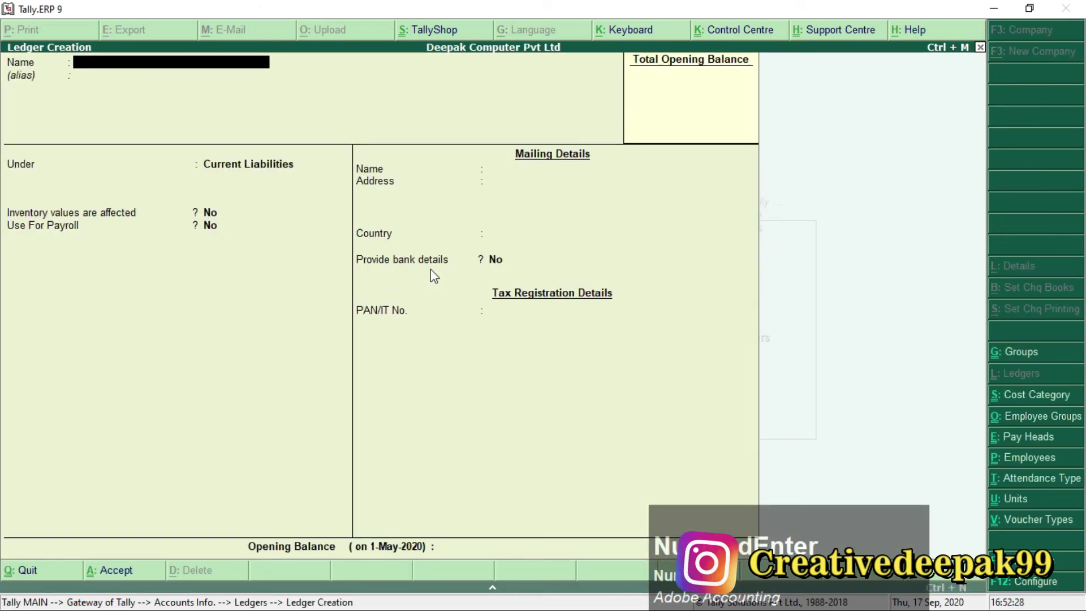
text(Punjab National)
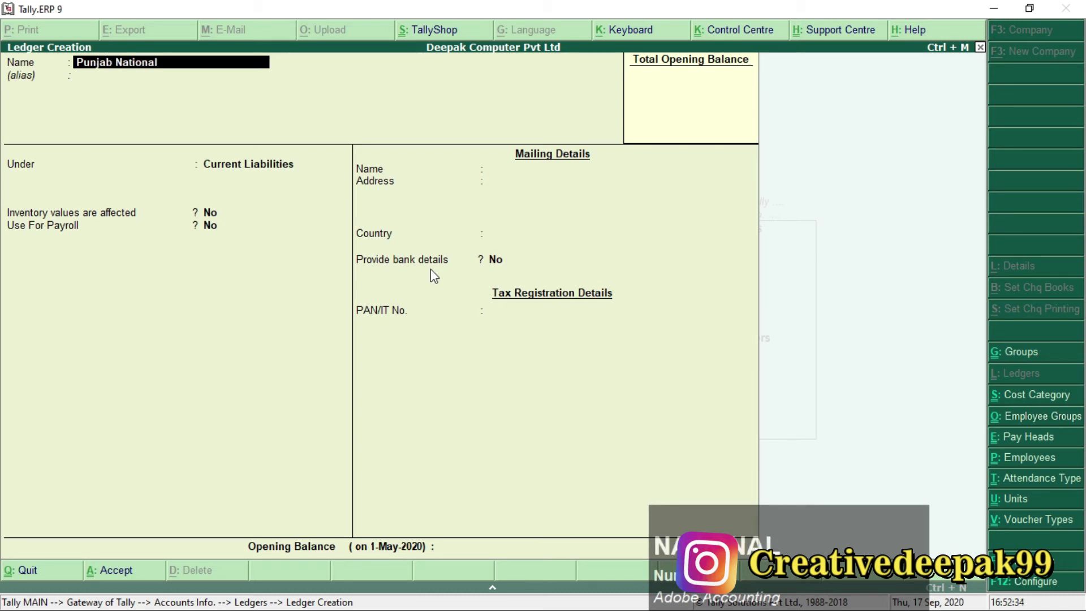
text( bank)
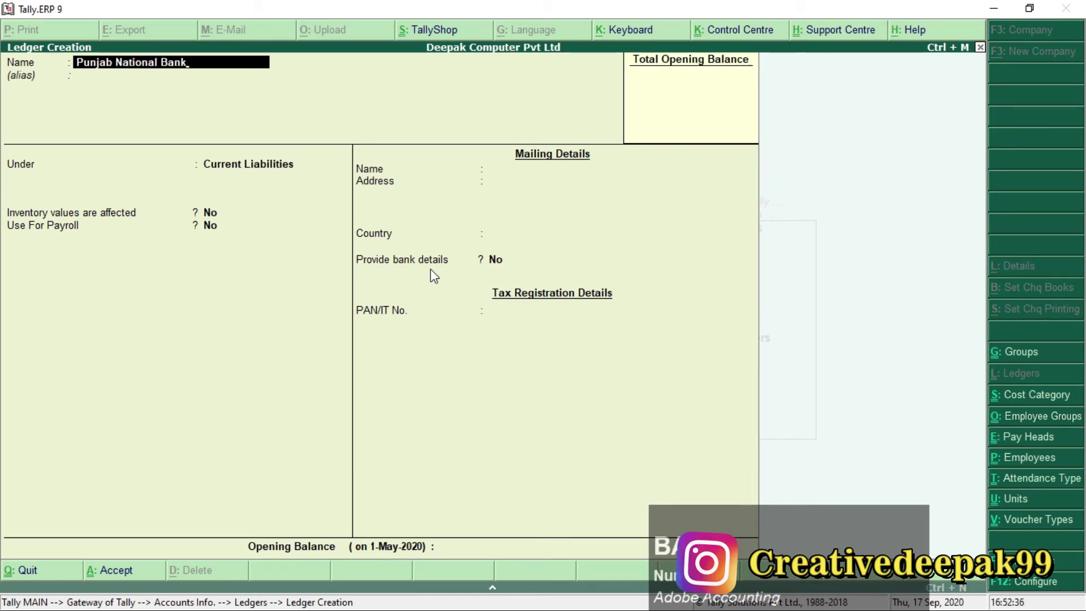
key(Return)
key(Return)
text(B)
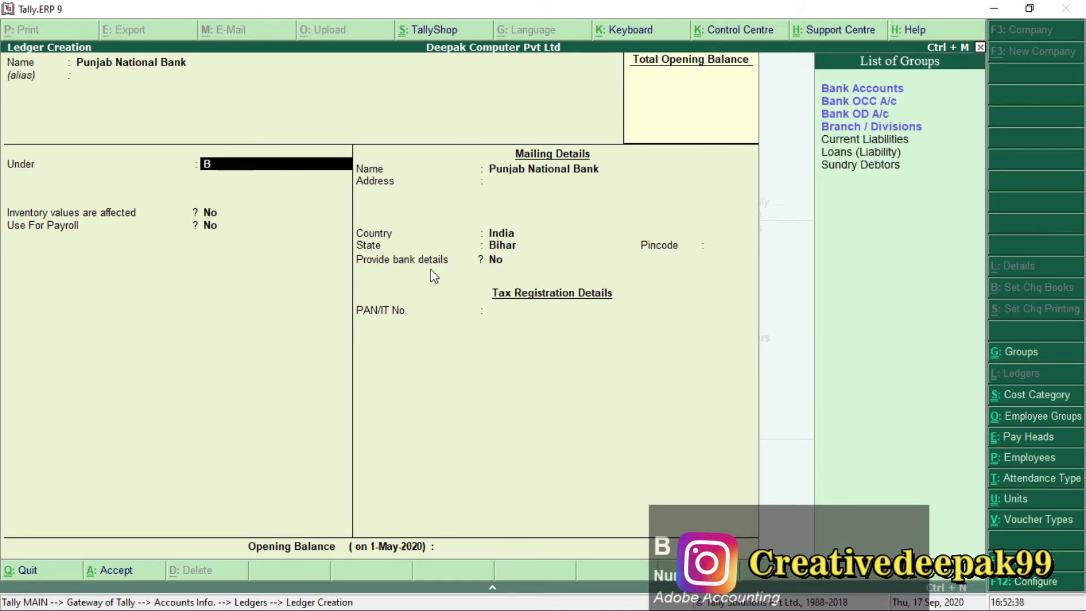
key(Return)
key(Return)
key(Return)
key(Return)
key(Return)
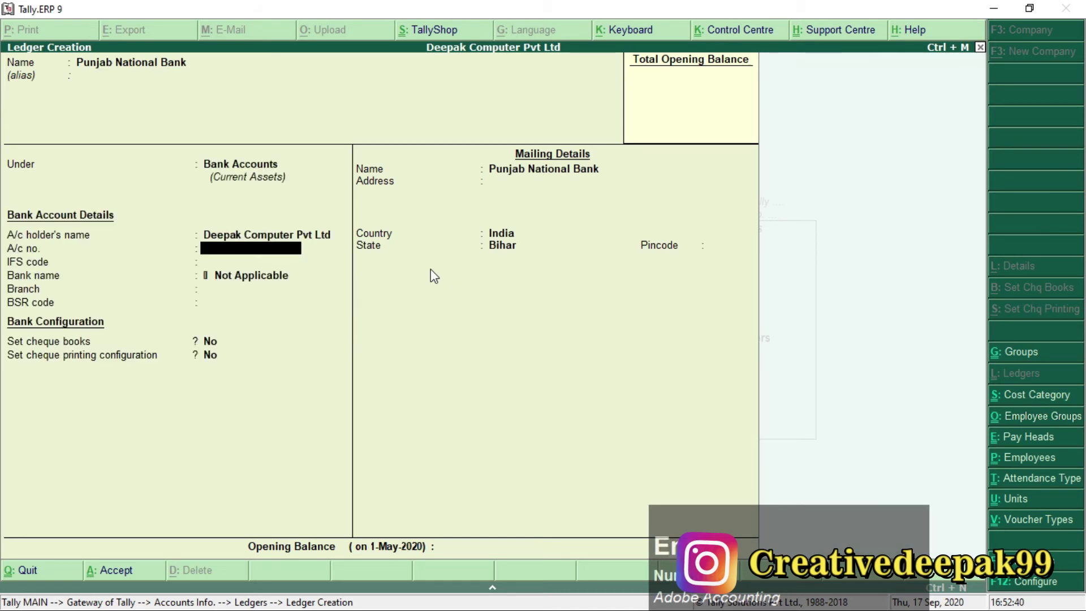
Enter the bank account number, IFS code PNBI0025565 and branch Arrah for the ledger.
key(BackSpace)
key(BackSpace)
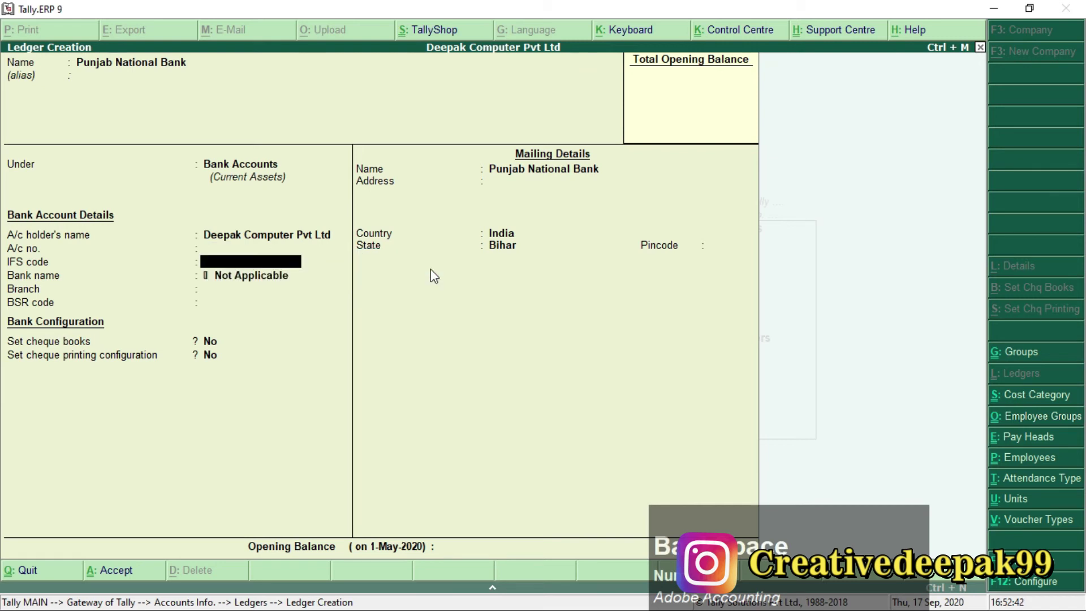
key(BackSpace)
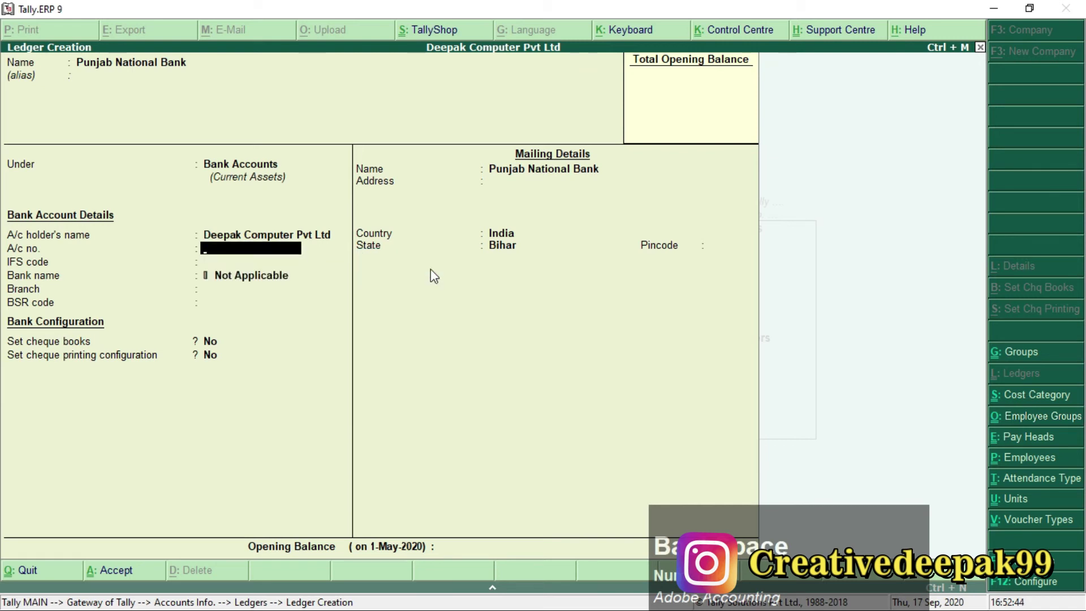
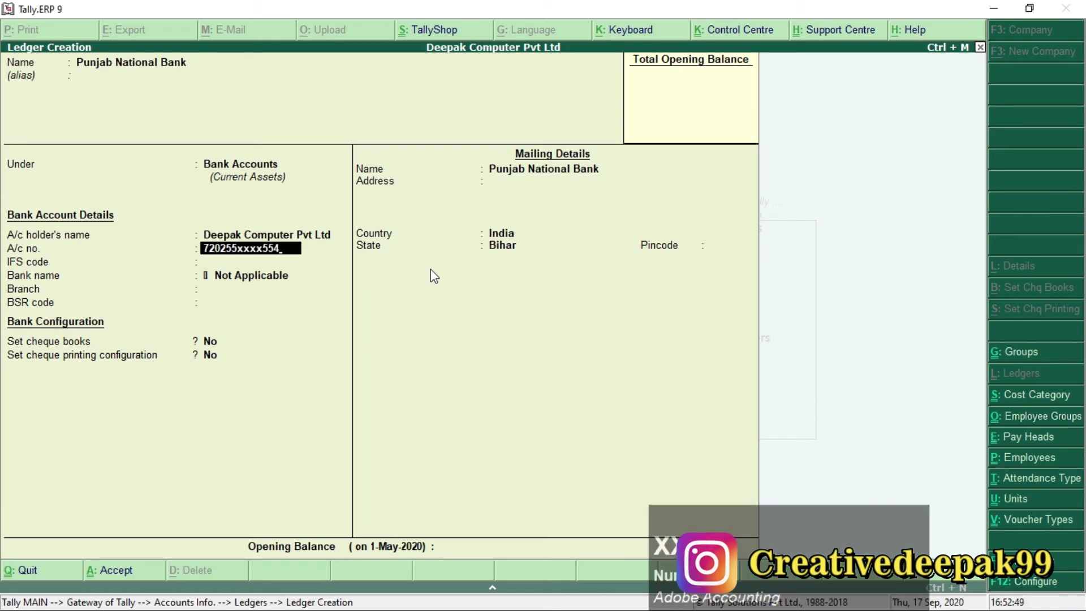
key(Return)
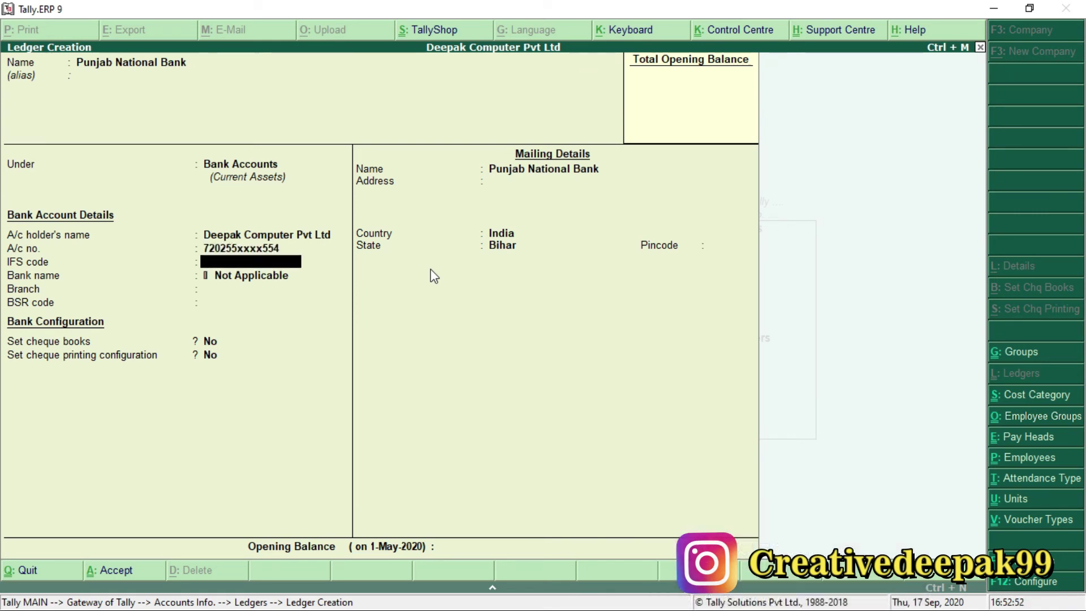
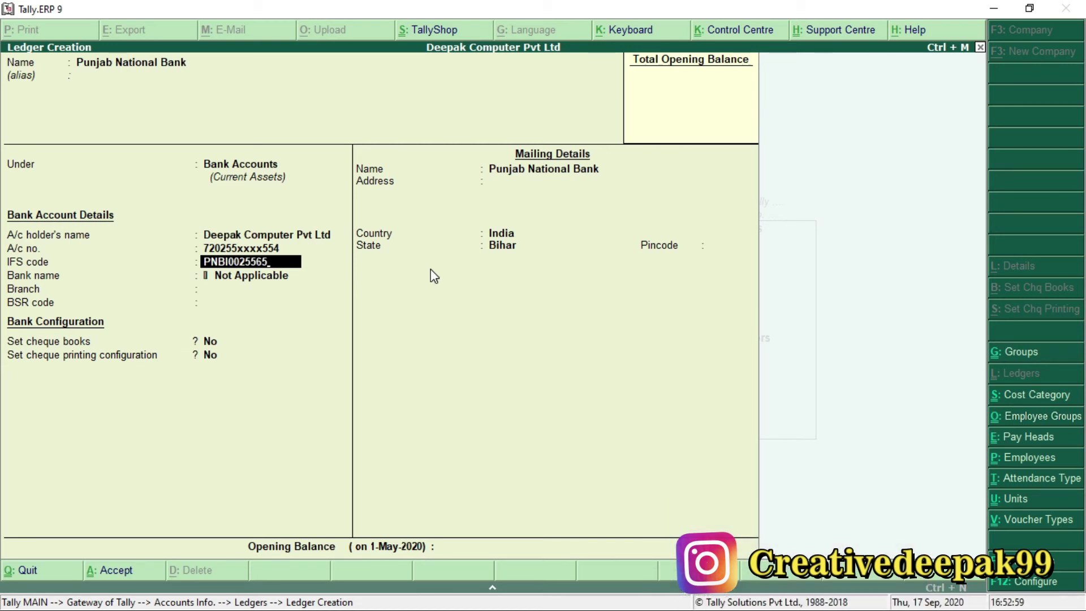
key(Return)
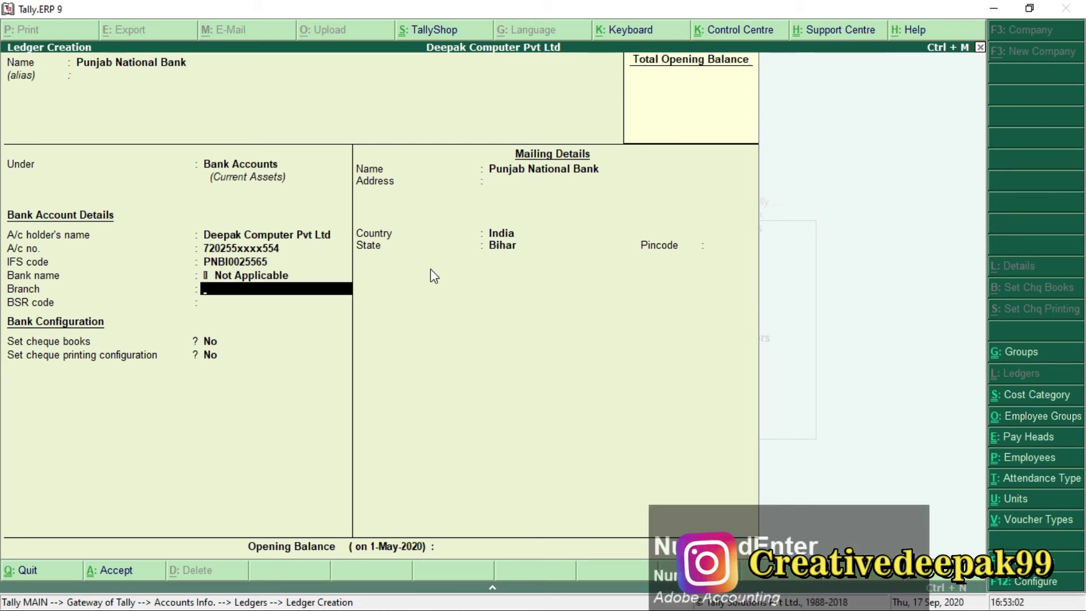
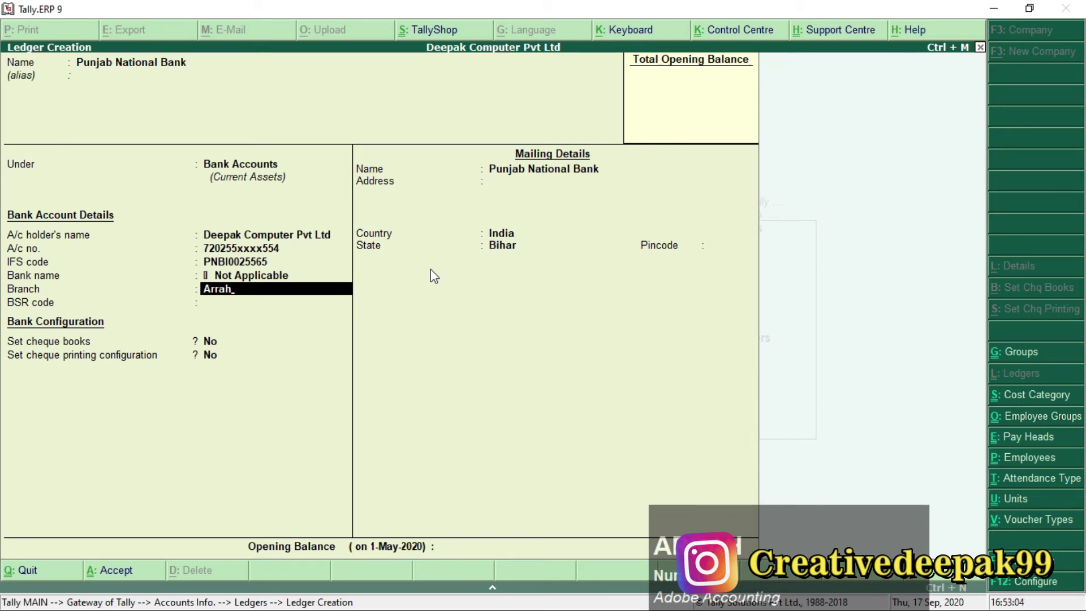
key(Return)
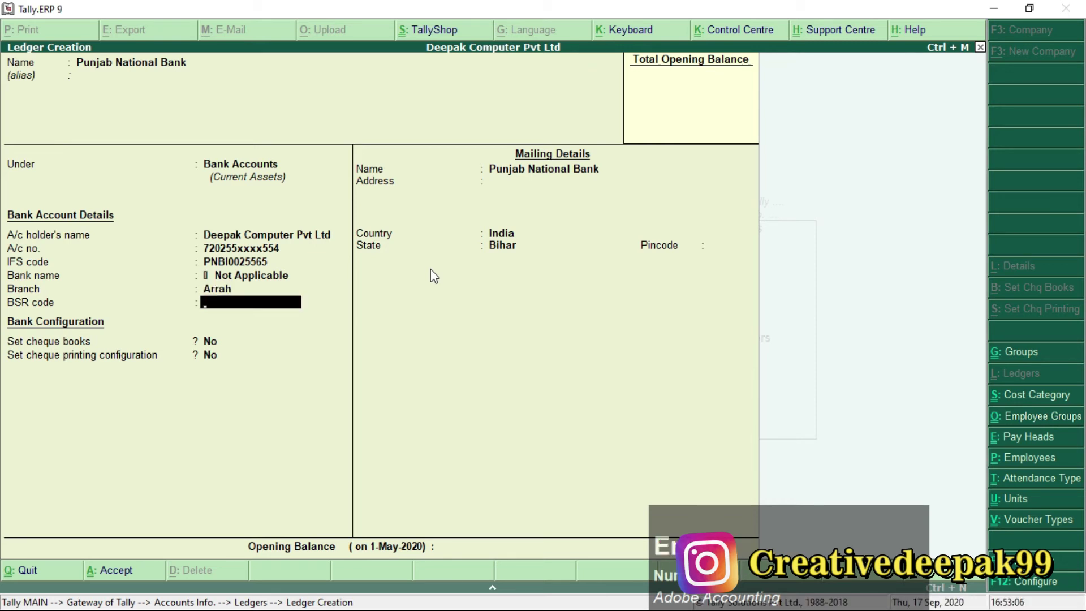
key(Return)
key(Return)
key(Return)
key(Return)
key(Return)
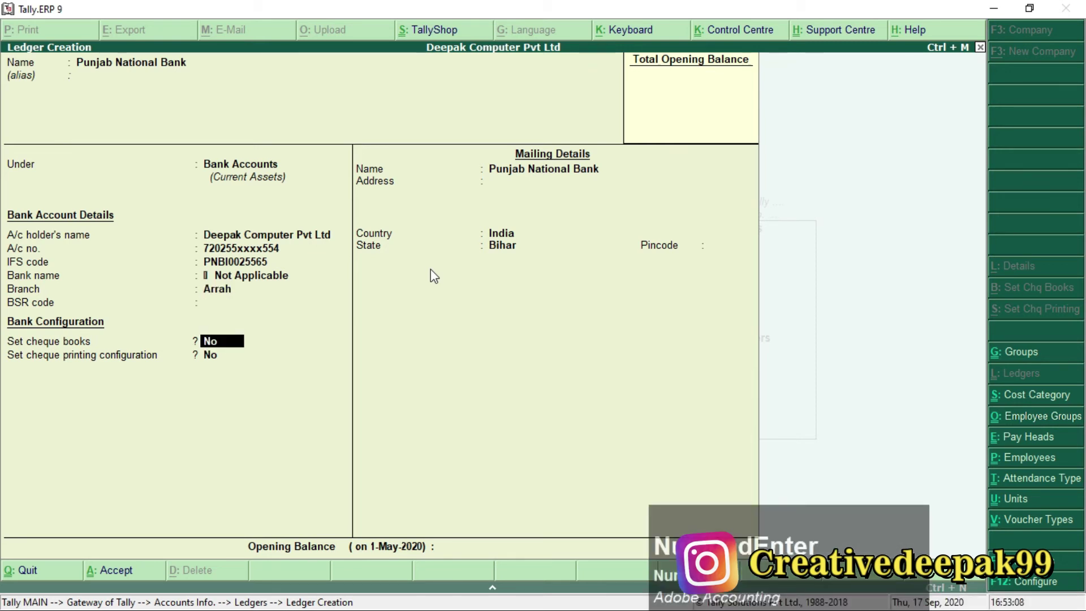
key(Return)
key(Return)
key(Return)
key(Return)
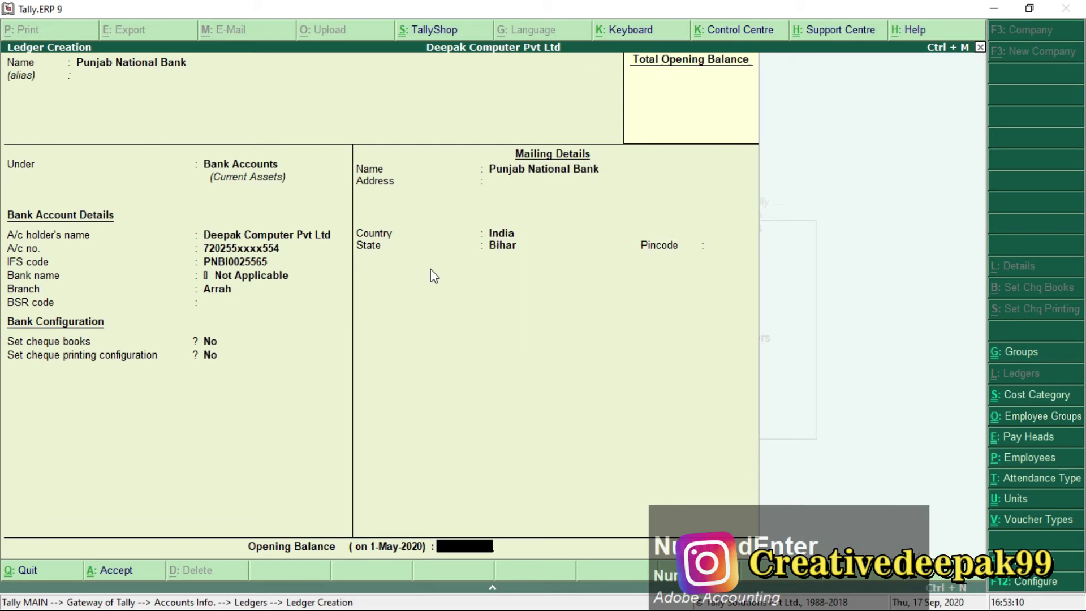
Save the Punjab National Bank ledger.
key(Return)
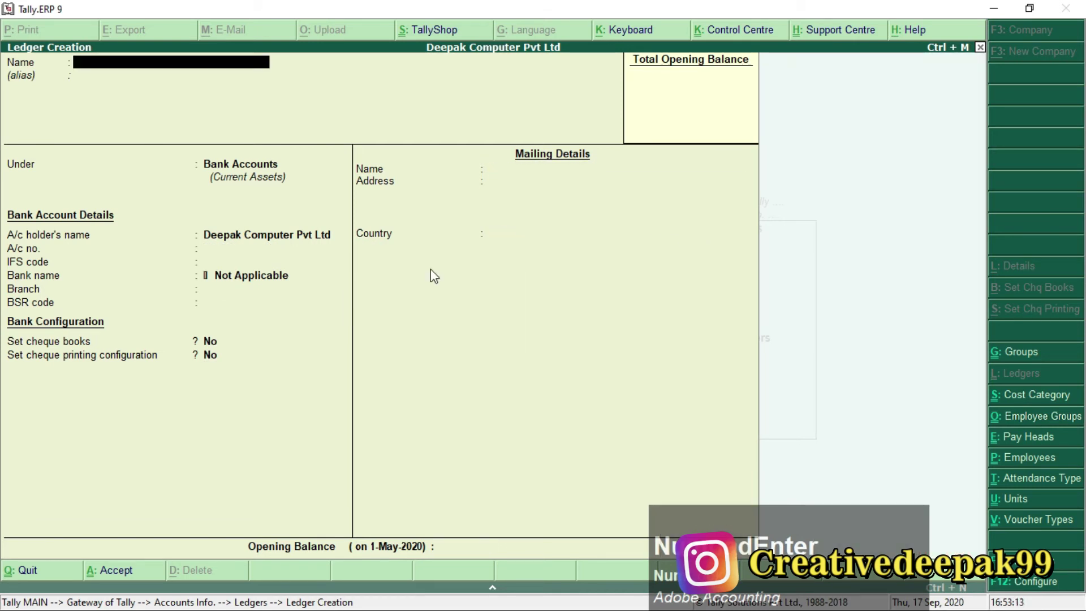
drag(826, 531, 892, 436)
click(612, 402)
Return to Gateway of Tally and open a Payment voucher dated 31-May-2020.
key(Escape)
key(Escape)
key(Escape)
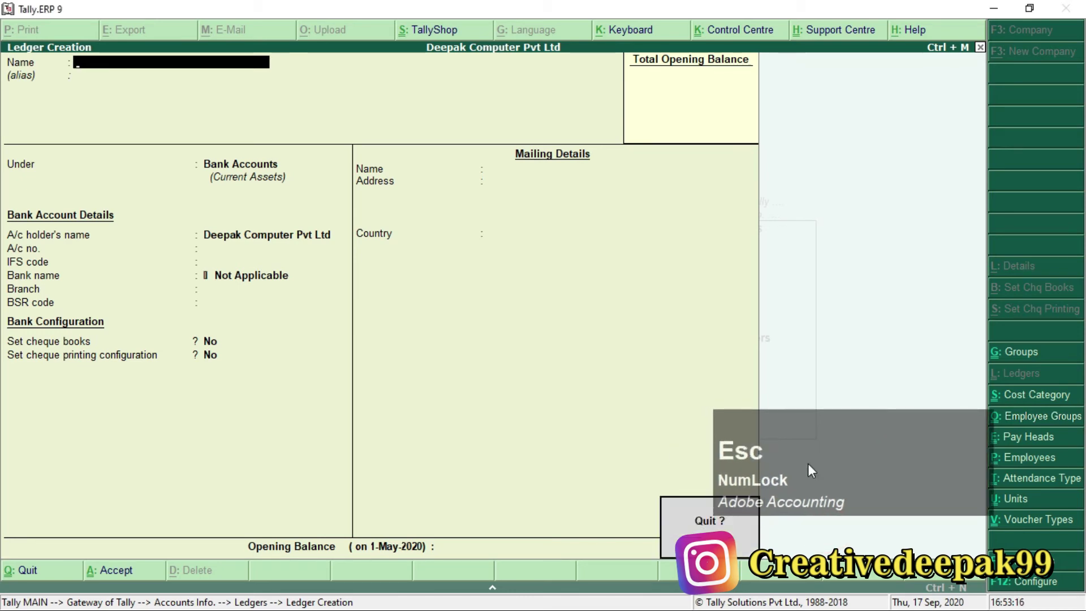
key(Escape)
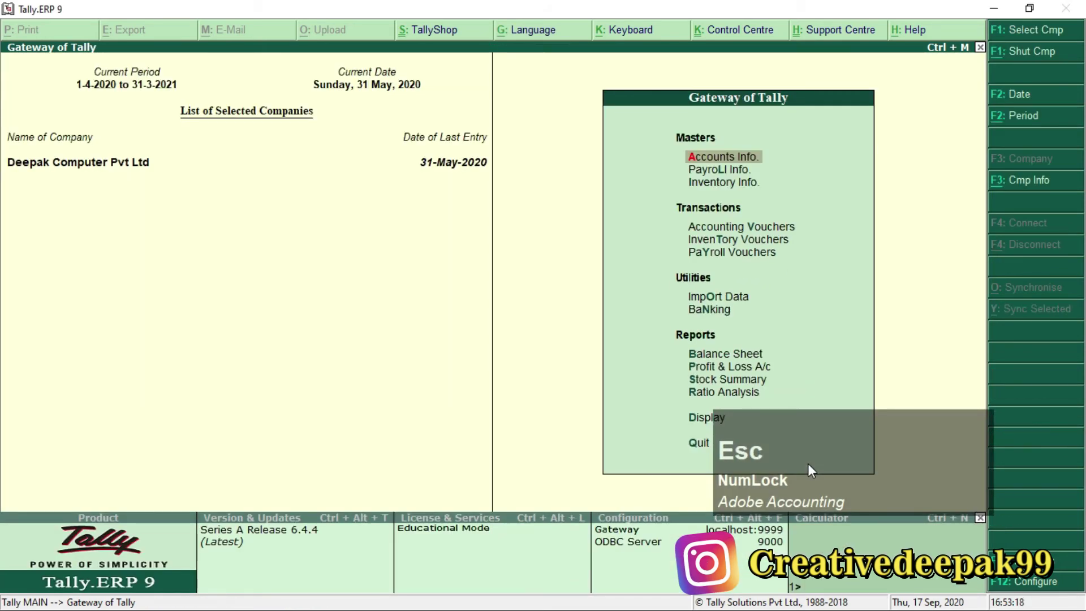
key(Down)
key(Down)
key(Down)
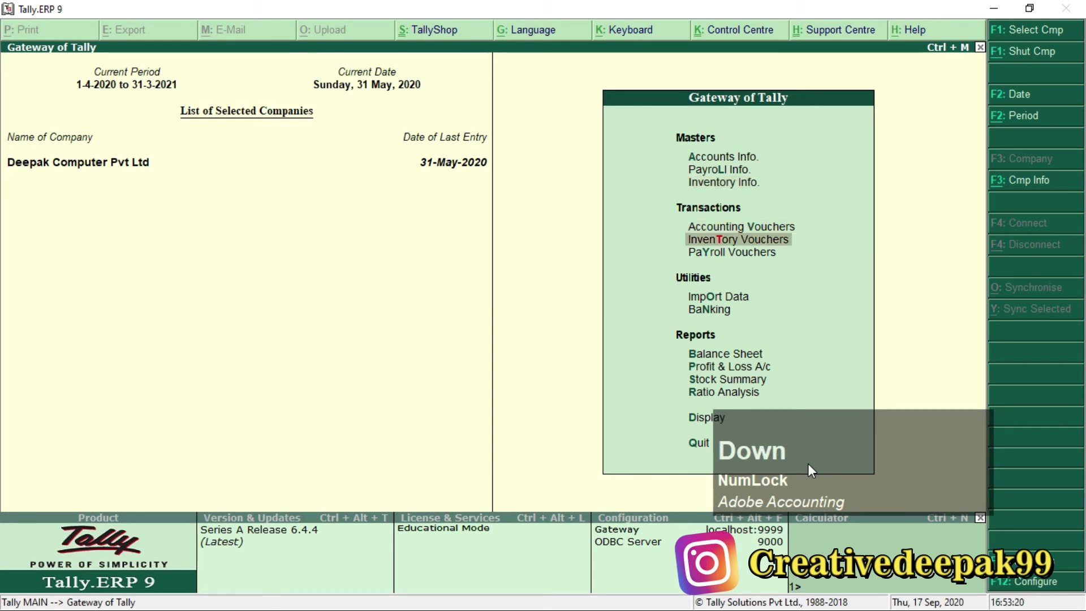
key(Down)
key(Up)
key(Up)
key(Return)
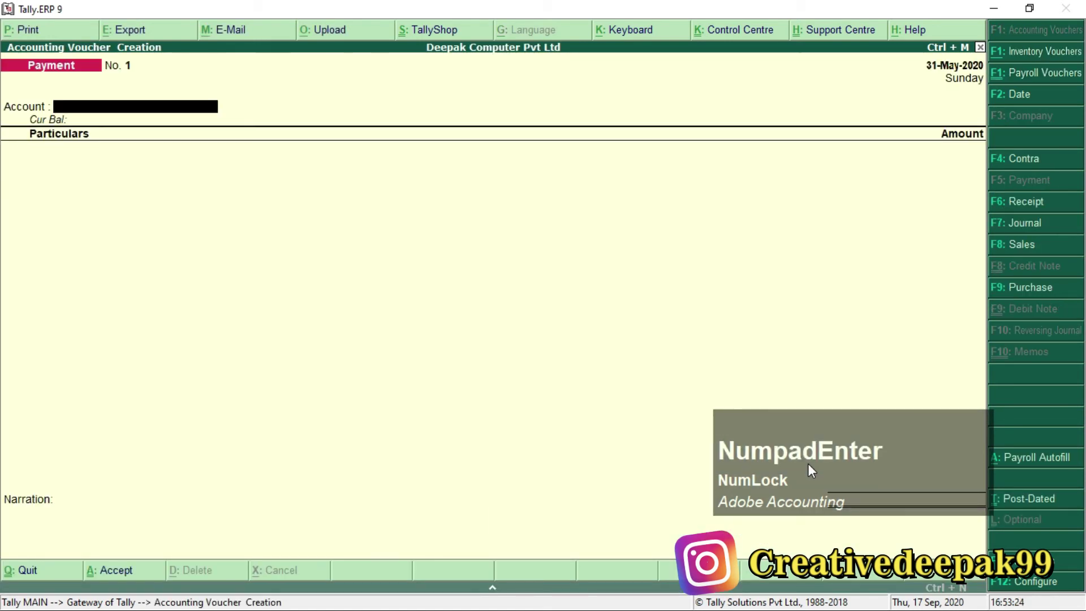
key(alt)
key(alt+Tab)
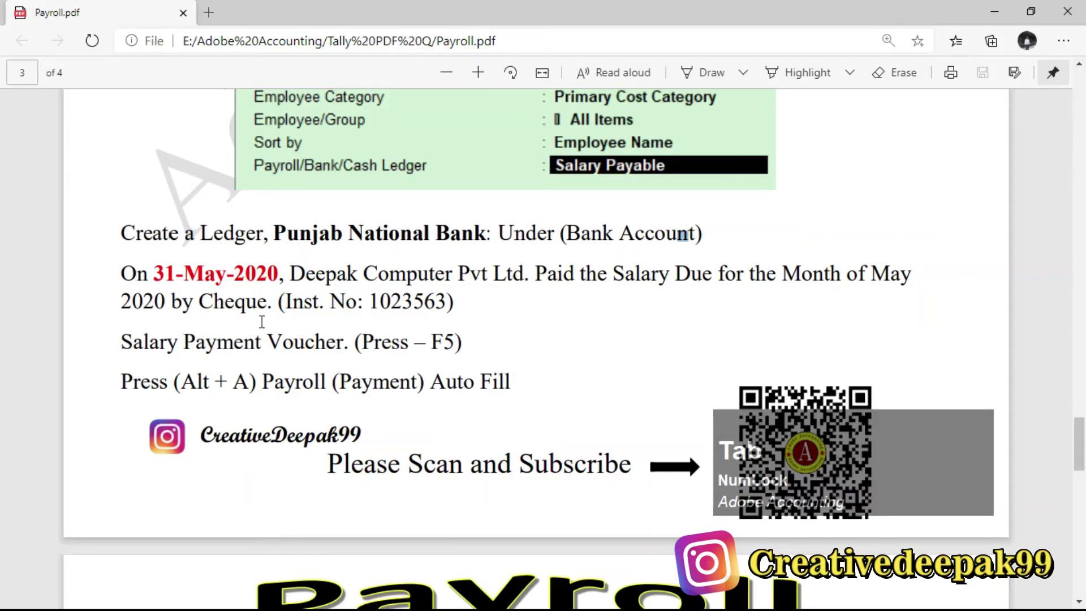
drag(291, 277, 746, 278)
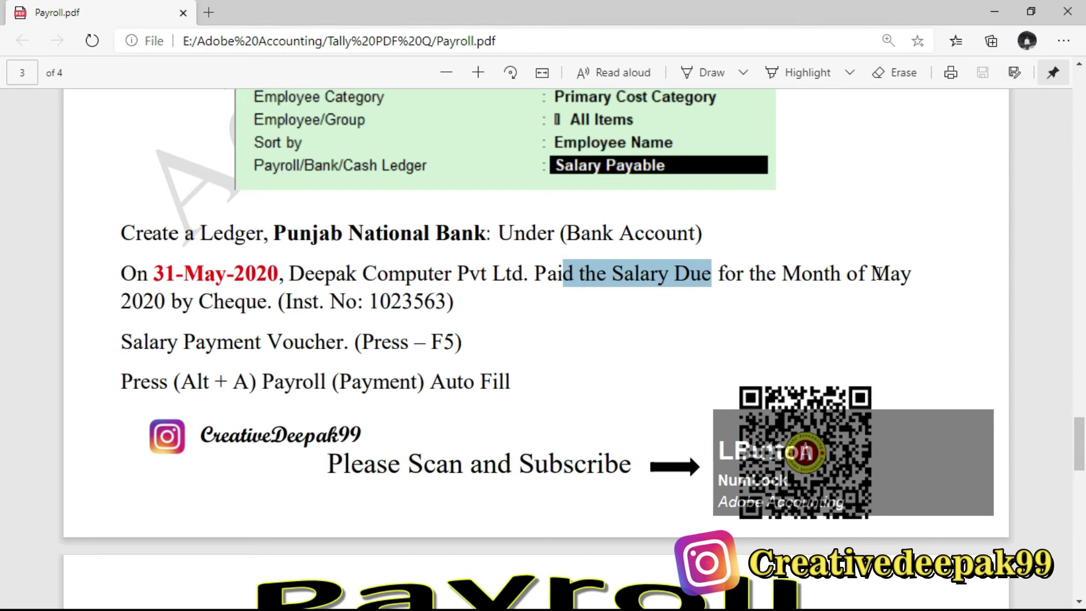
drag(876, 273, 913, 280)
drag(160, 298, 894, 305)
click(858, 276)
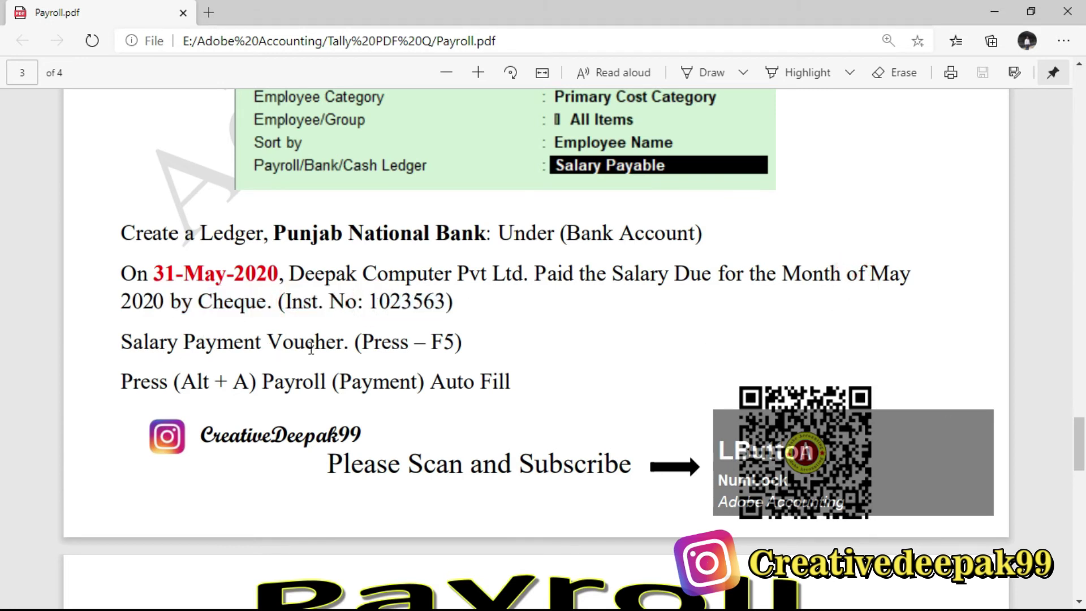
drag(359, 342, 436, 341)
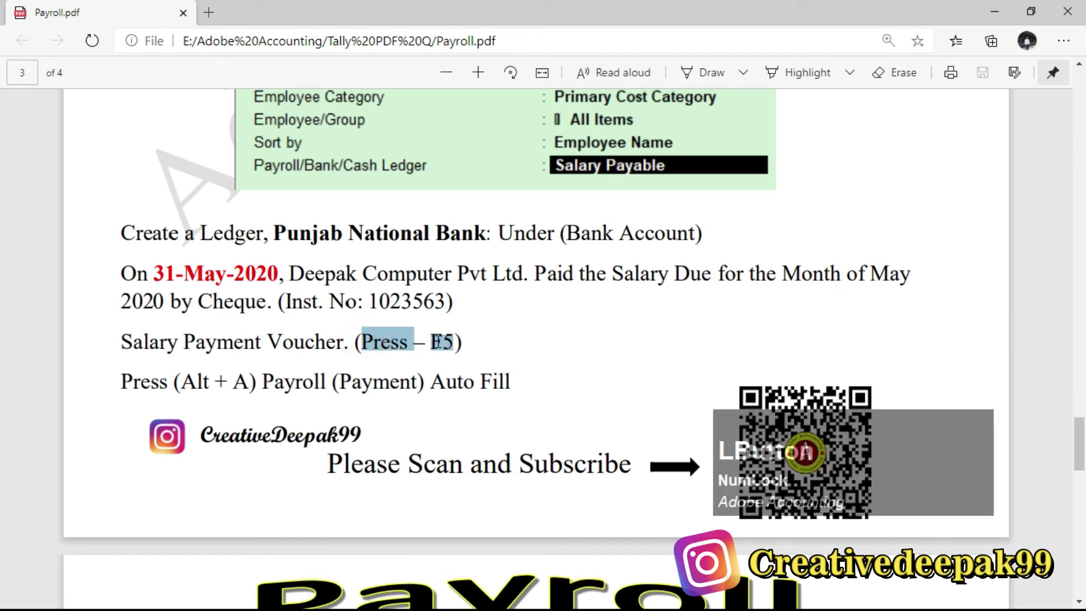
double_click(439, 342)
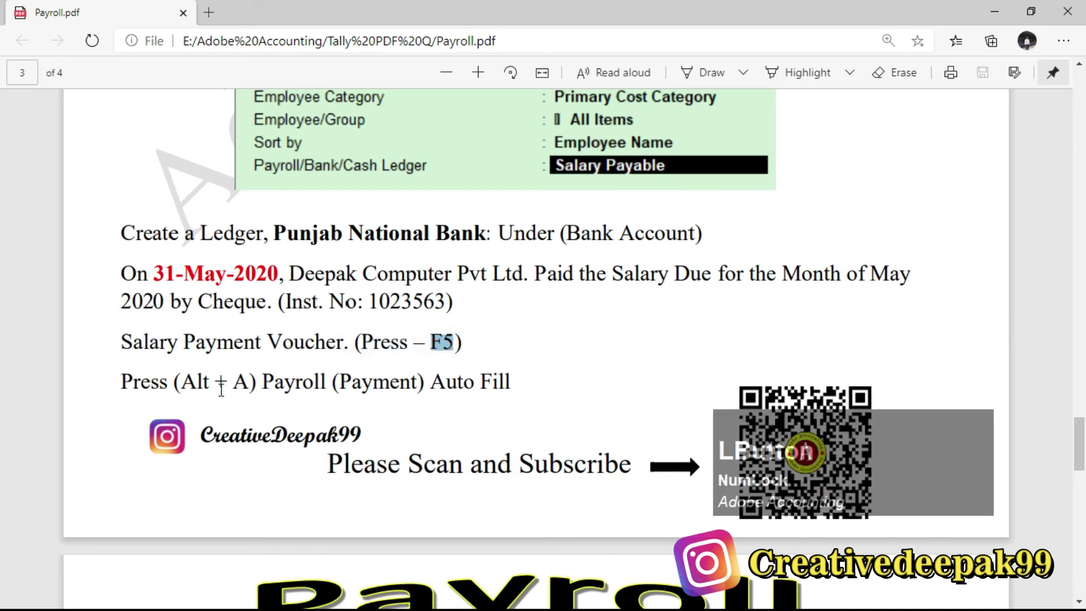
drag(246, 382, 290, 398)
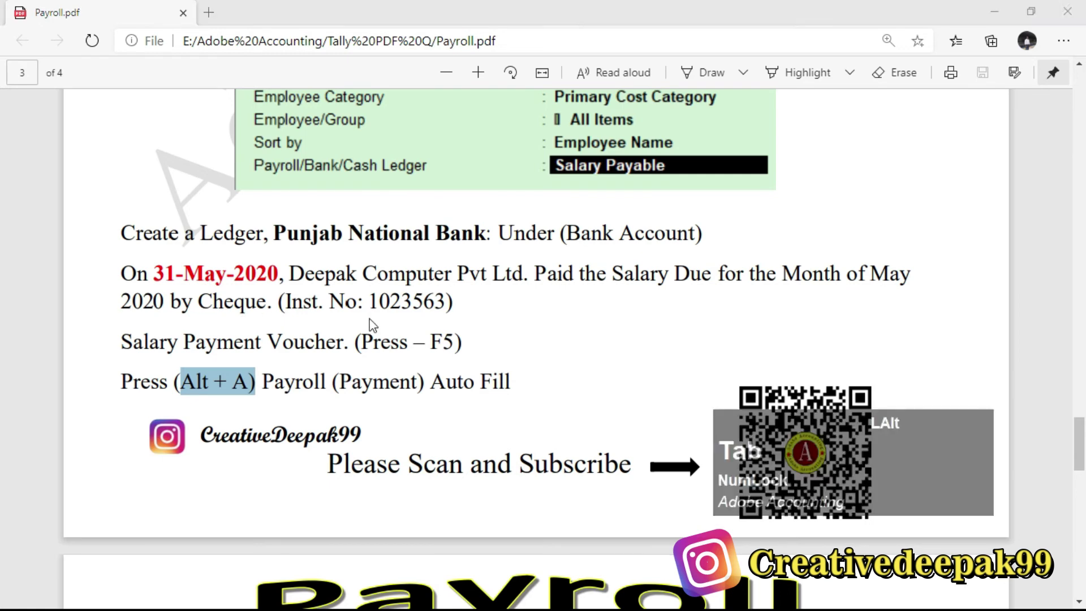
key(alt+Tab)
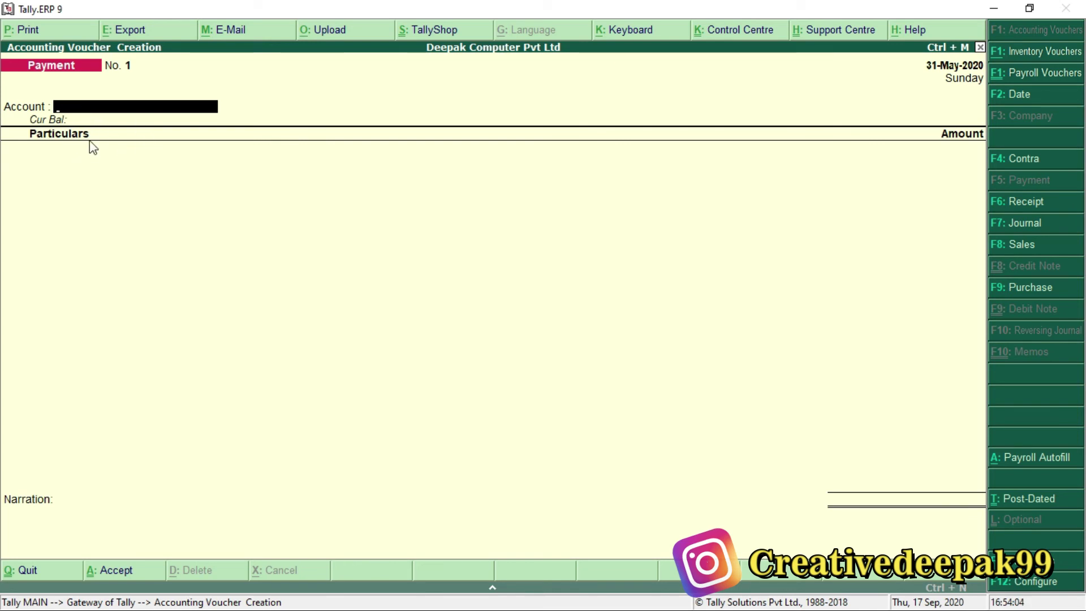
key(F12)
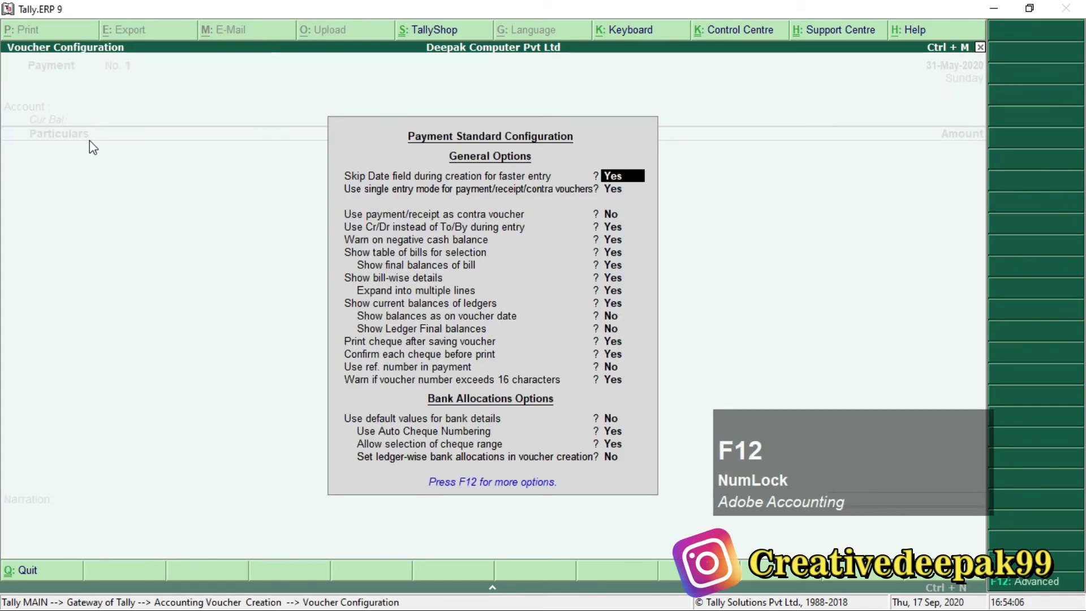
key(KP_Enter)
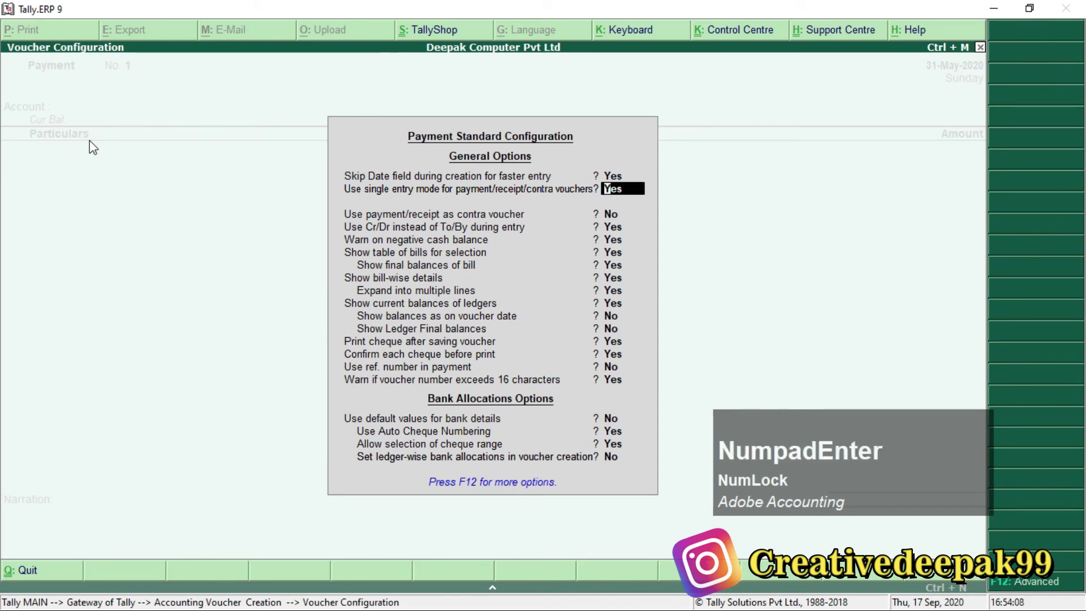
key(ctrl+2)
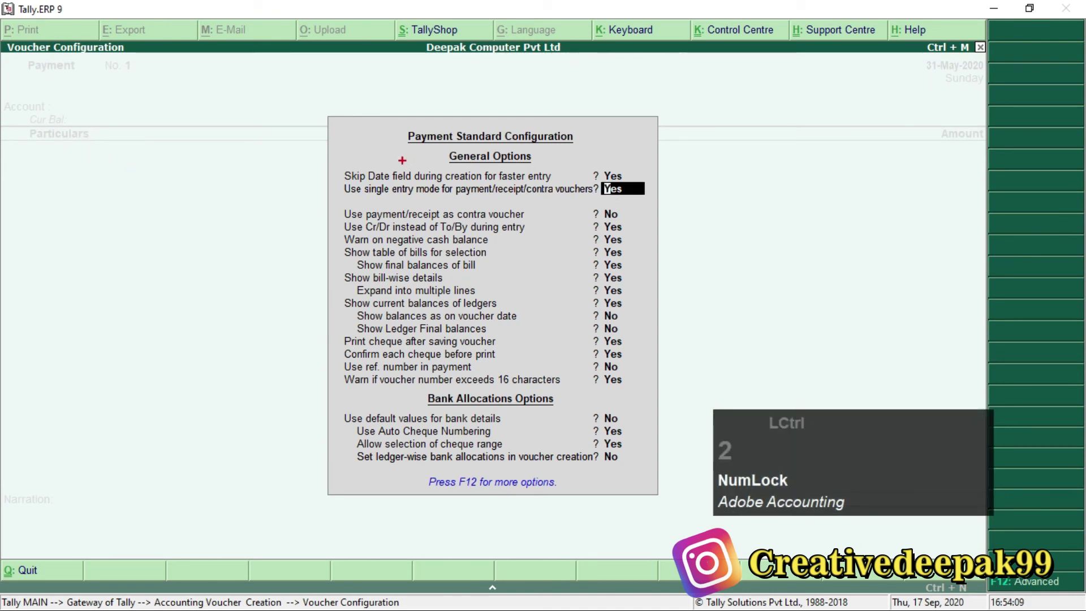
mouse_move(338, 176)
mouse_down()
mouse_move(469, 207)
mouse_move(669, 208)
mouse_up()
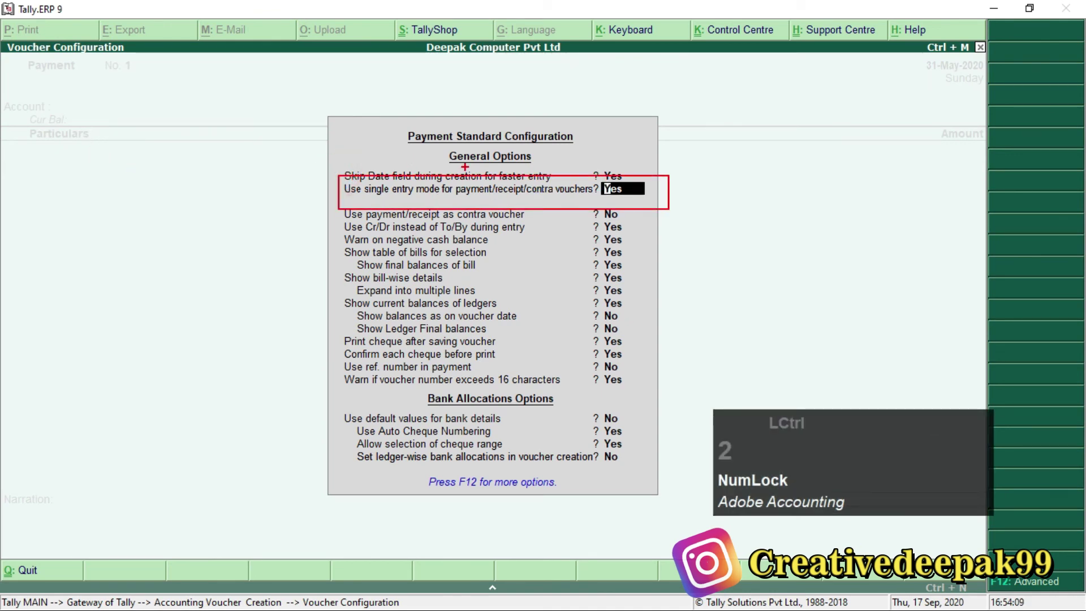
scroll(466, 158, up, 2)
scroll(136, 144, down, 1)
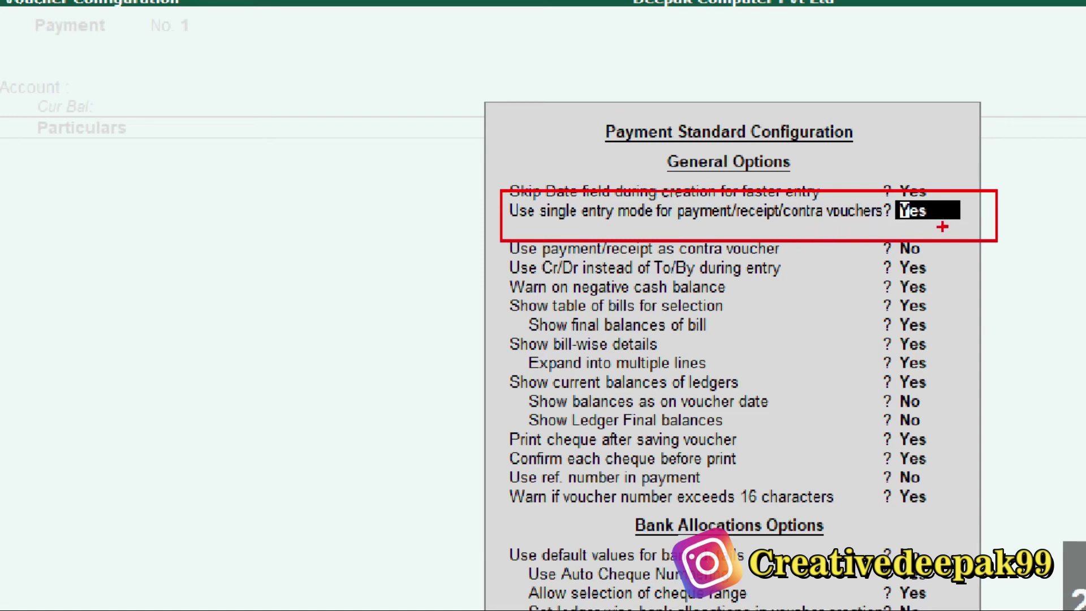
key(Escape)
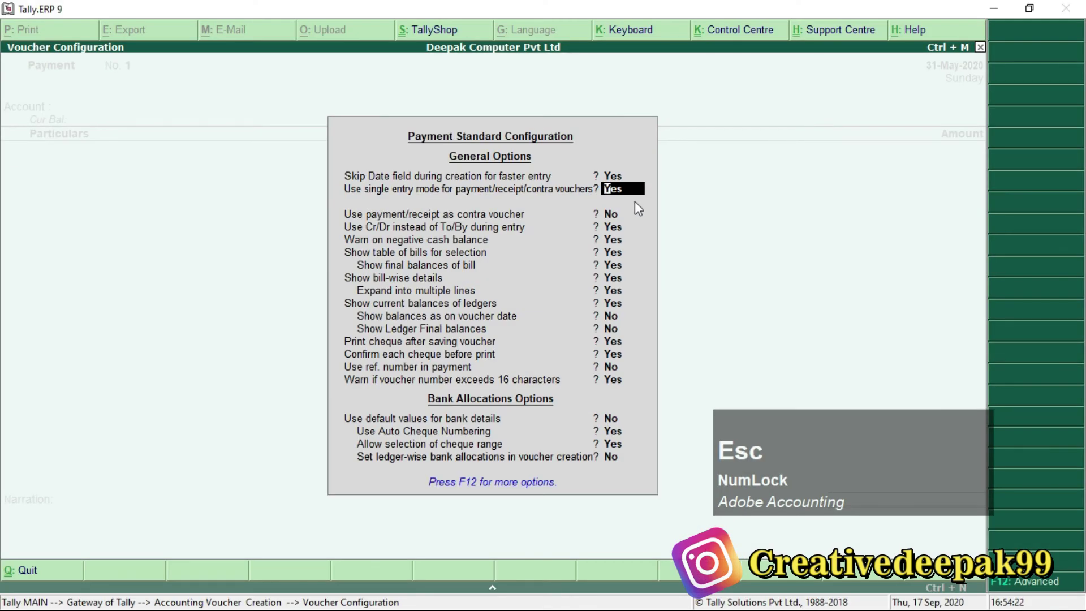
key(Escape)
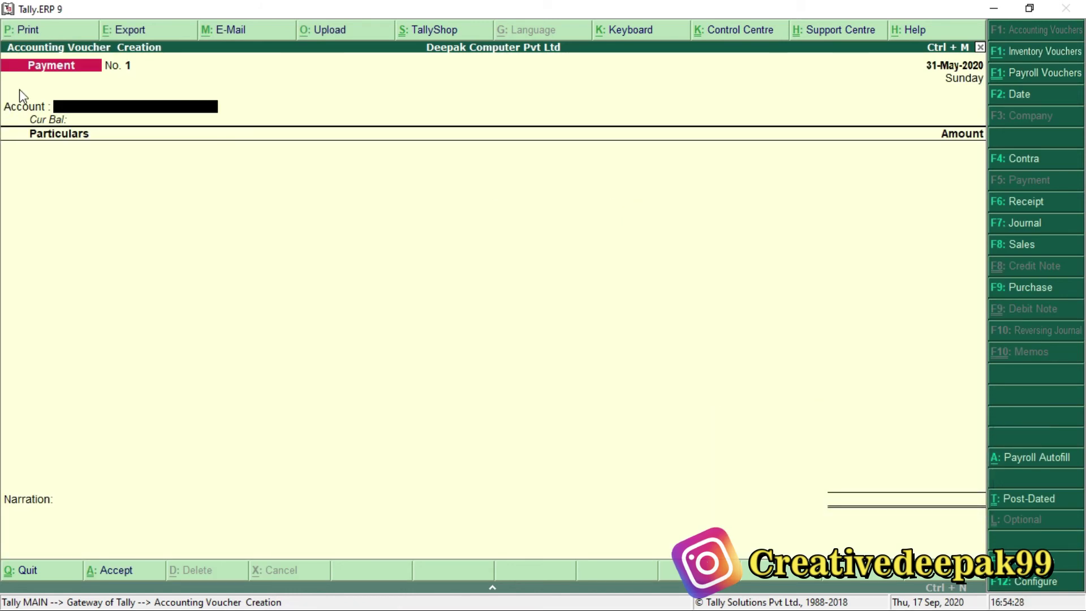
key(alt+Tab)
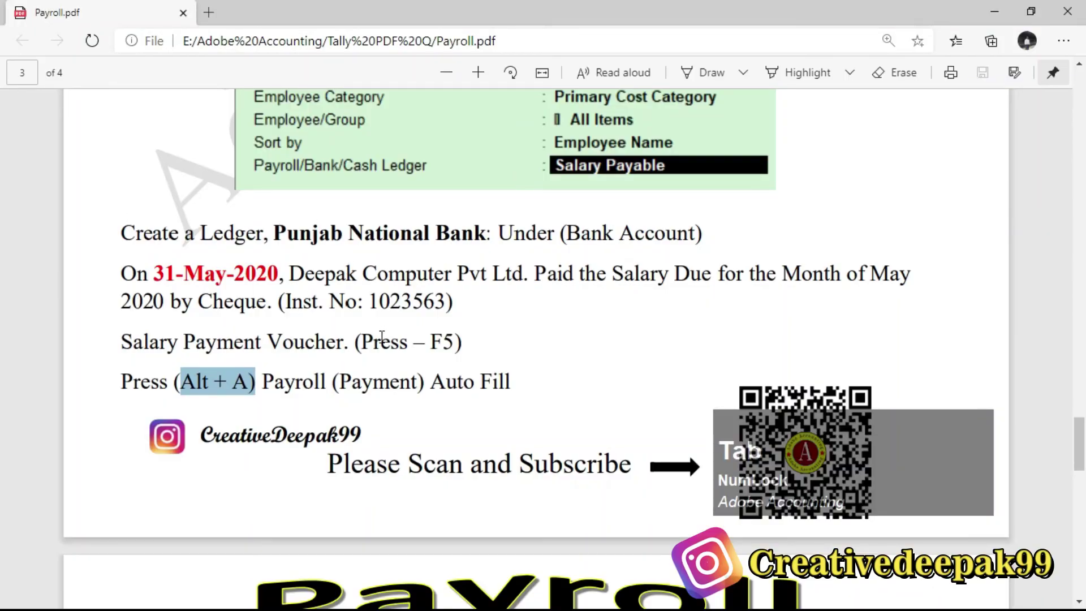
Highlight the payroll autofill step in the Payroll.pdf instructions.
click(429, 345)
click(176, 380)
drag(201, 386, 257, 384)
key(alt+Tab)
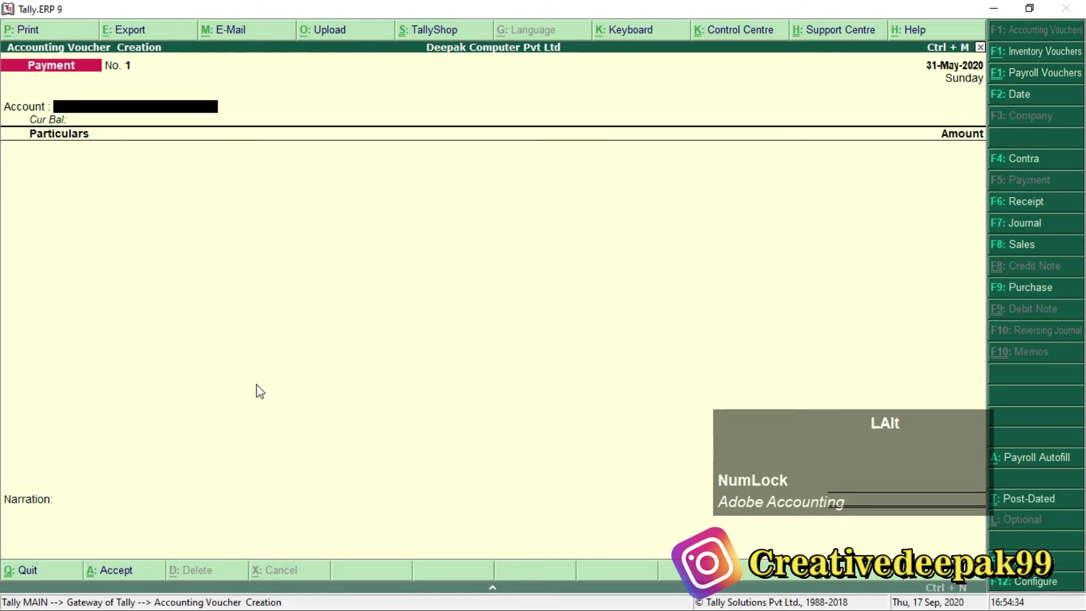
Autofill Salary Payment for 1-5-2020 to 31-5-2020, dated 31-5-2020, all employees.
key(alt+a)
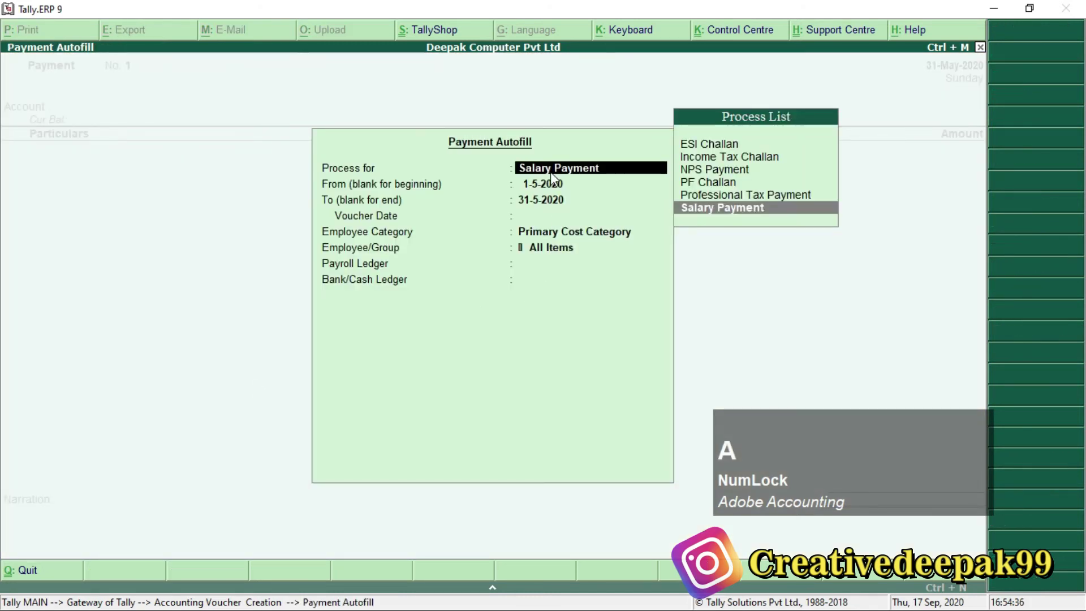
click(778, 211)
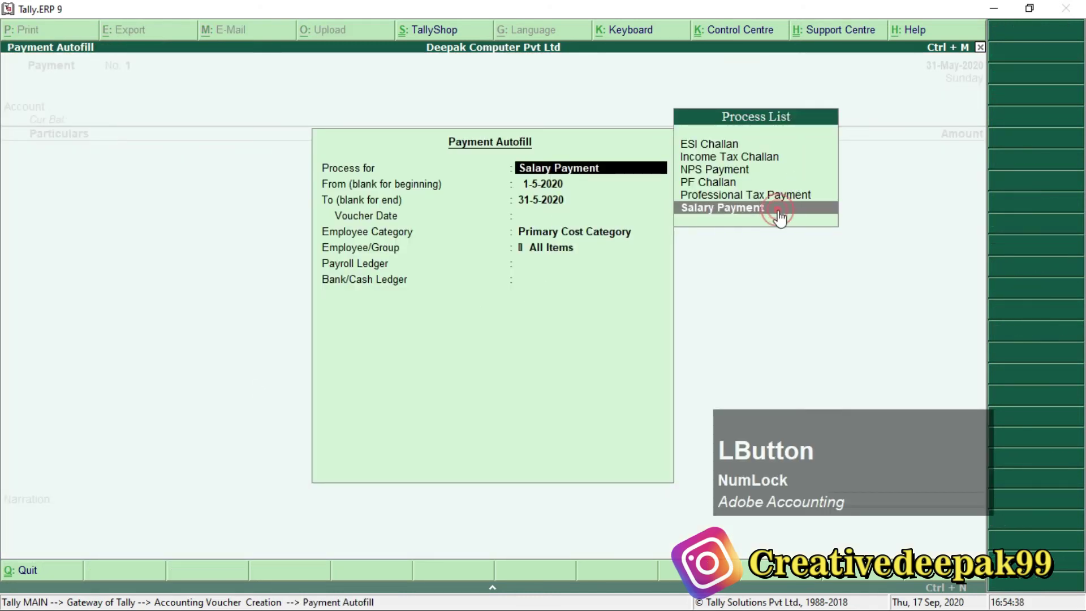
key(Return)
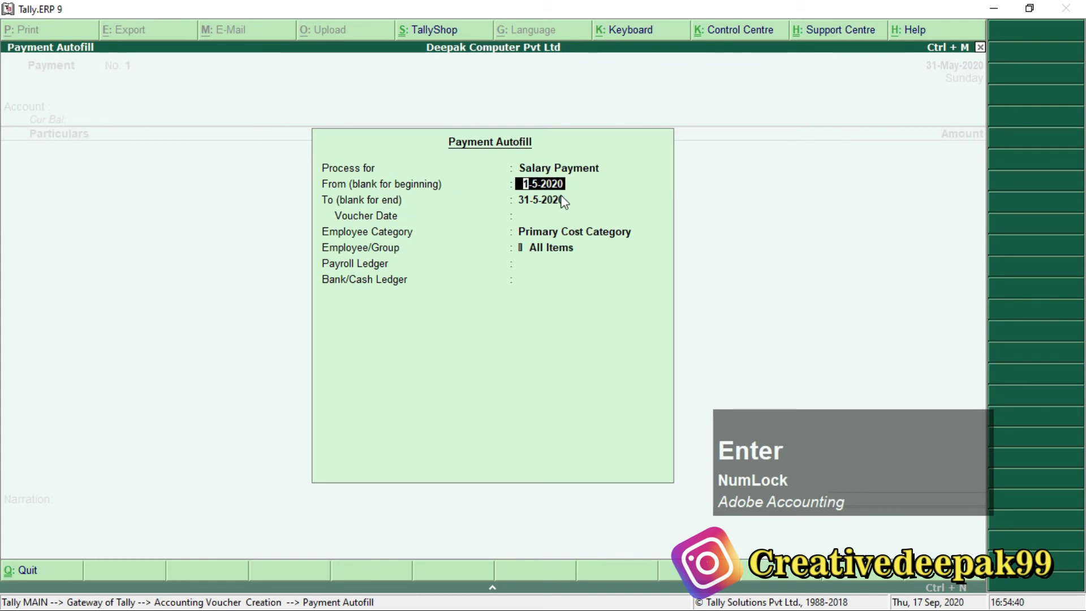
key(Return)
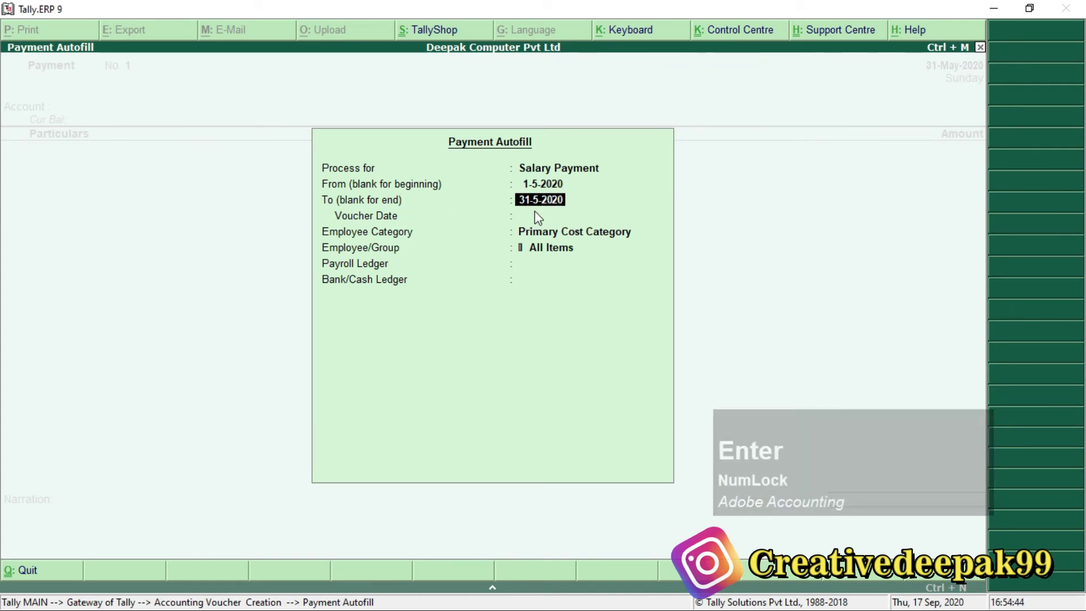
key(Return)
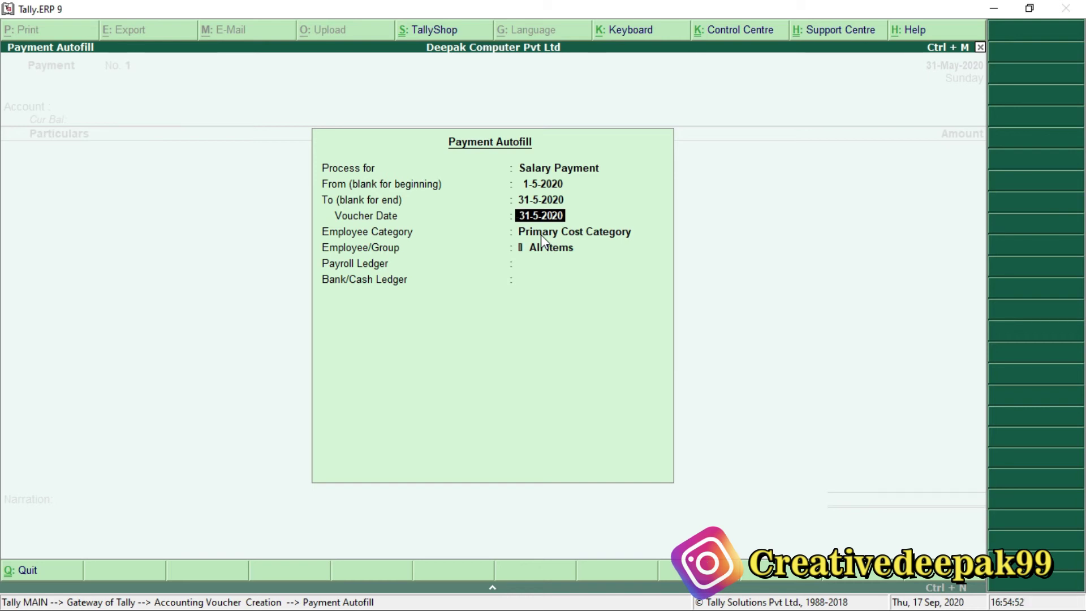
key(Return)
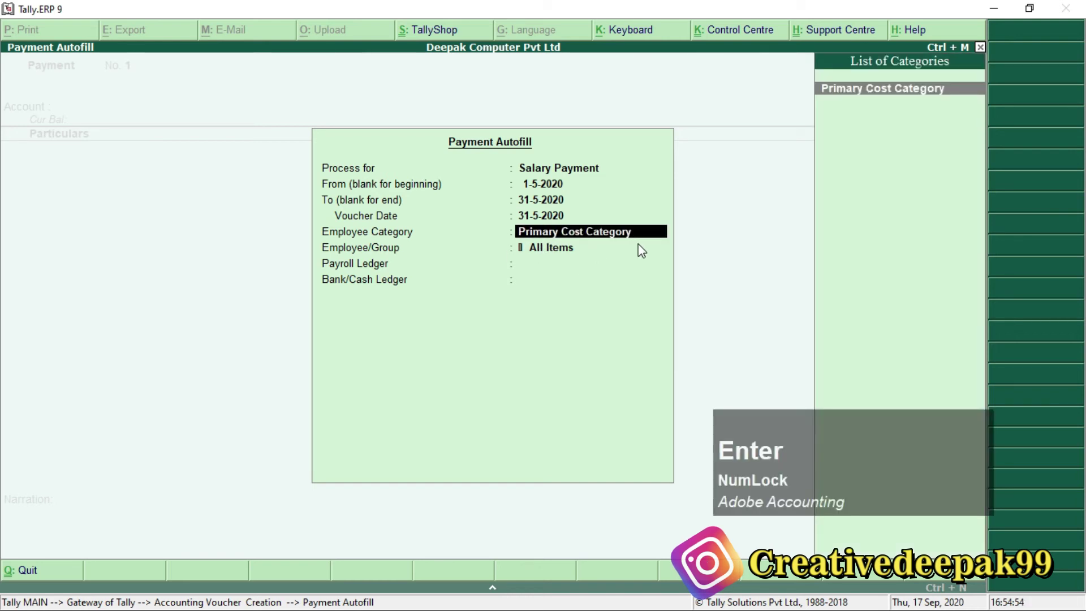
key(Return)
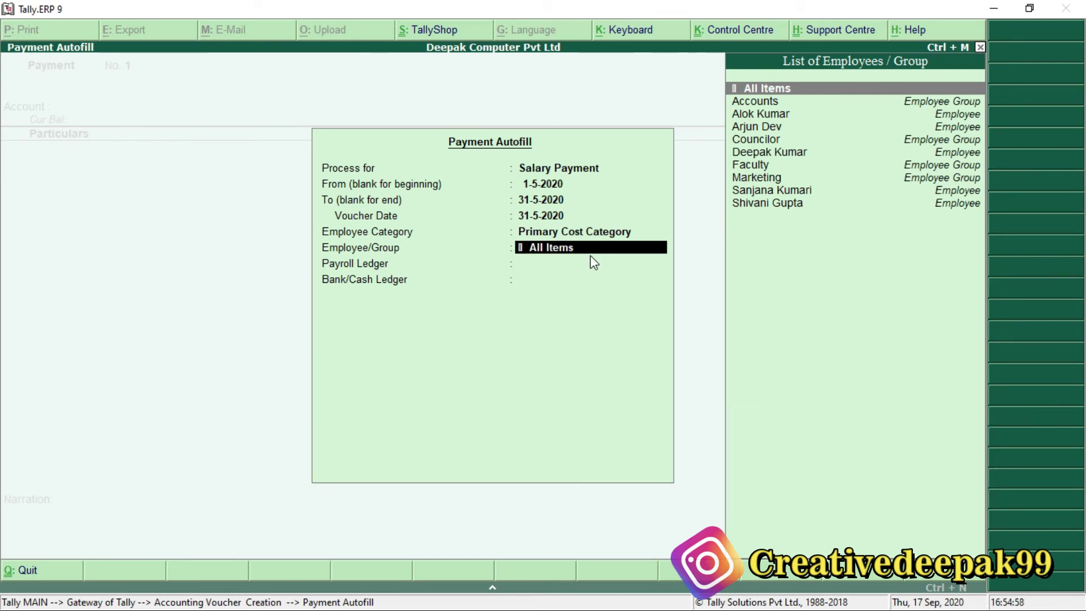
key(Return)
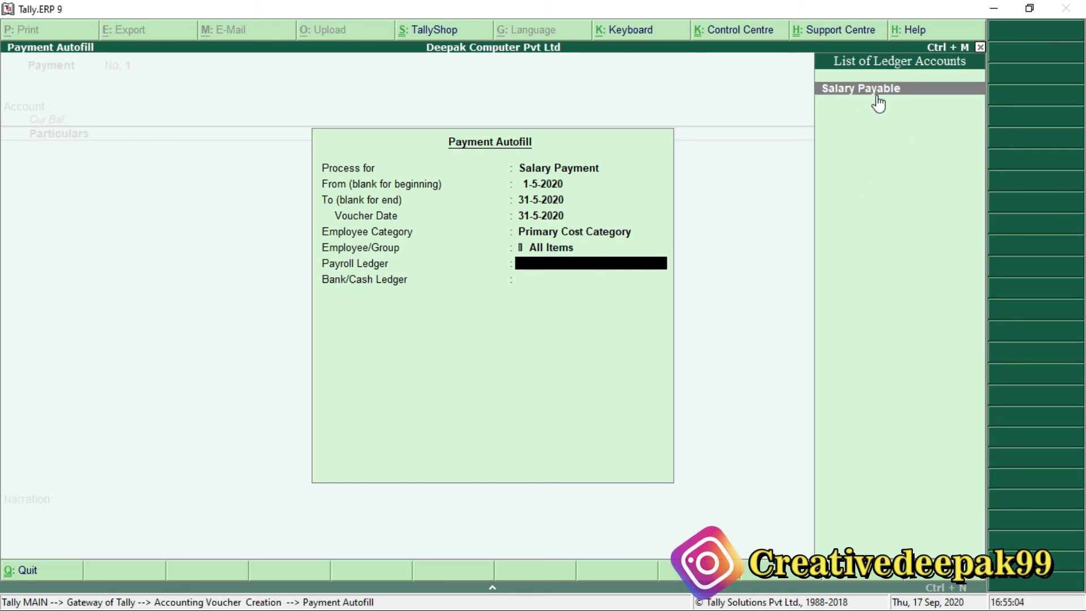
Set Salary Payable as the payroll ledger and Punjab National Bank as the paying account.
key(Return)
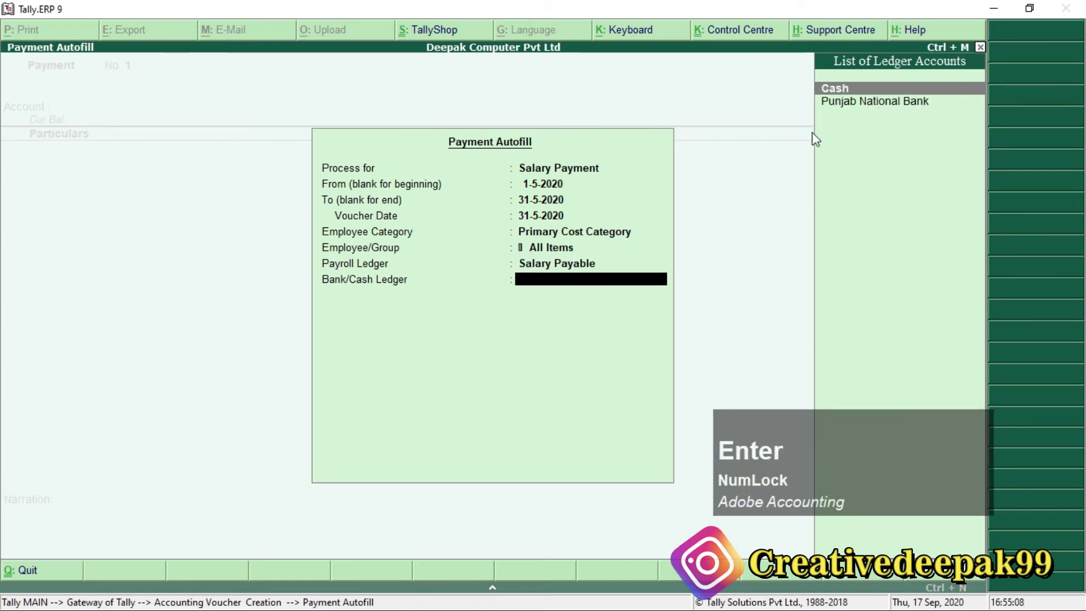
key(Down)
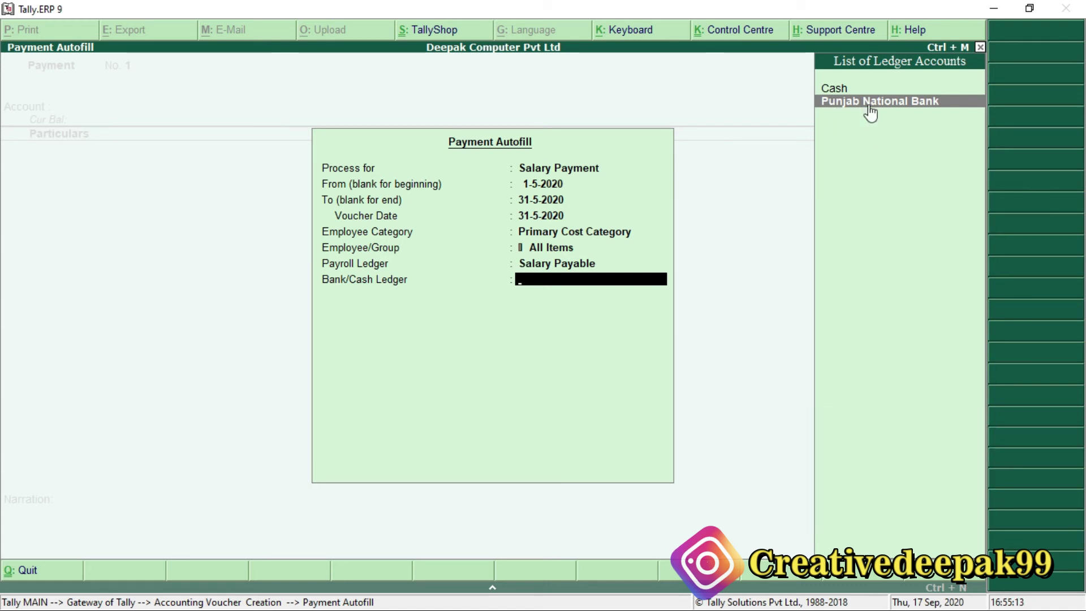
key(Return)
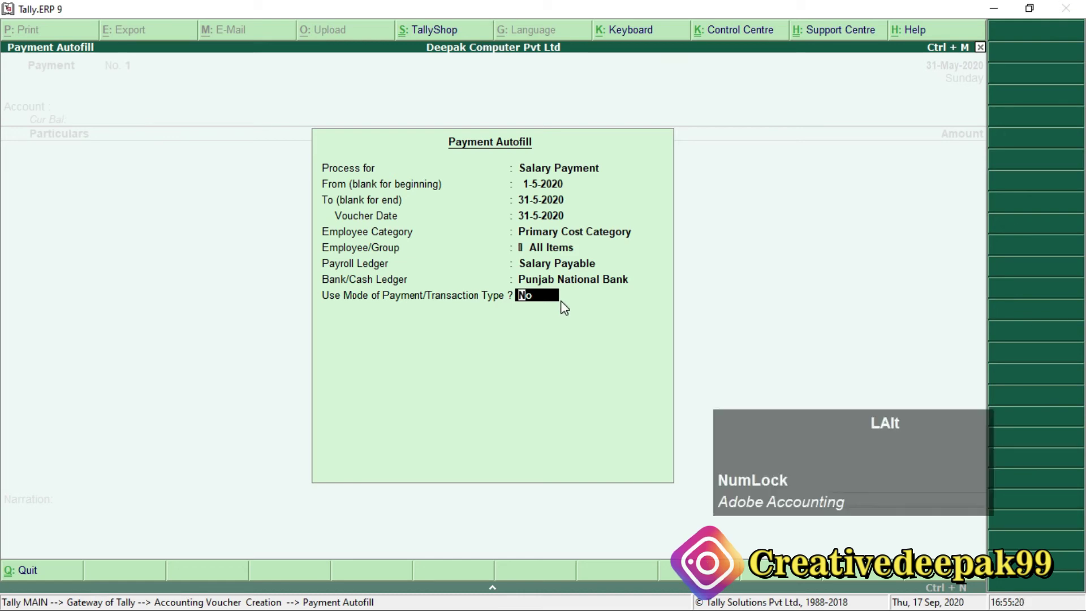
key(alt+Tab)
Check Payroll.pdf's Payment Autofill table (Salary Payment via Punjab National Bank), then return to Tally.
scroll(541, 217, up, 1)
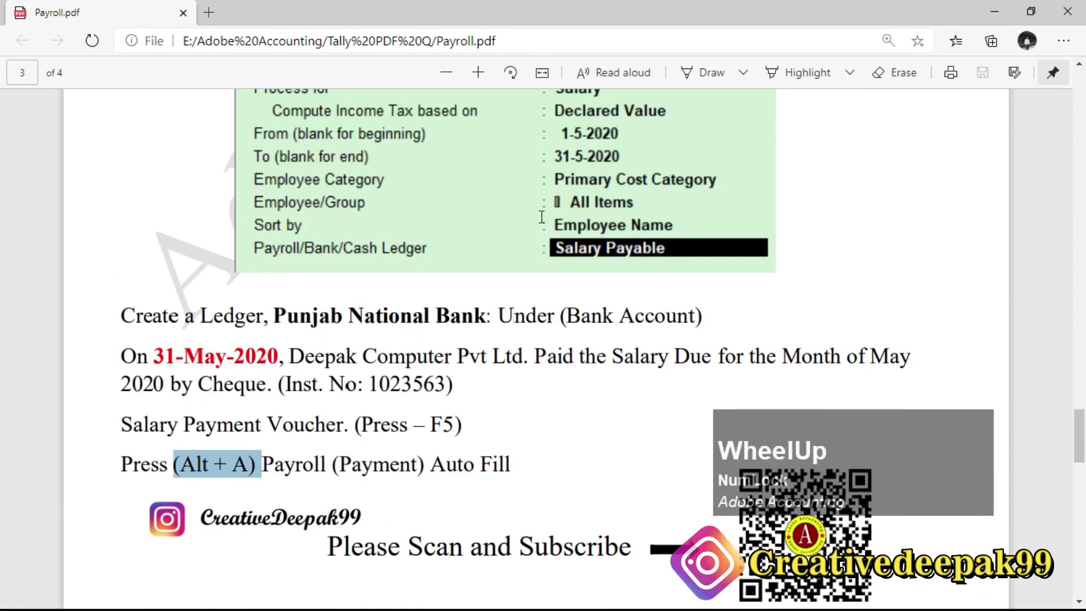
scroll(538, 213, down, 8)
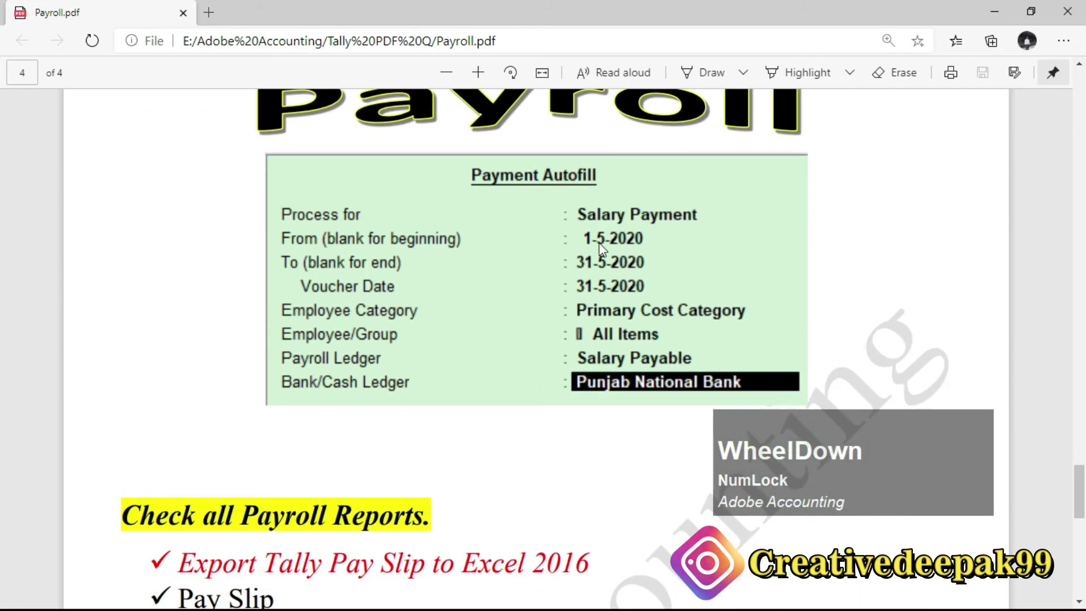
click(599, 243)
scroll(585, 300, up, 1)
scroll(384, 247, up, 2)
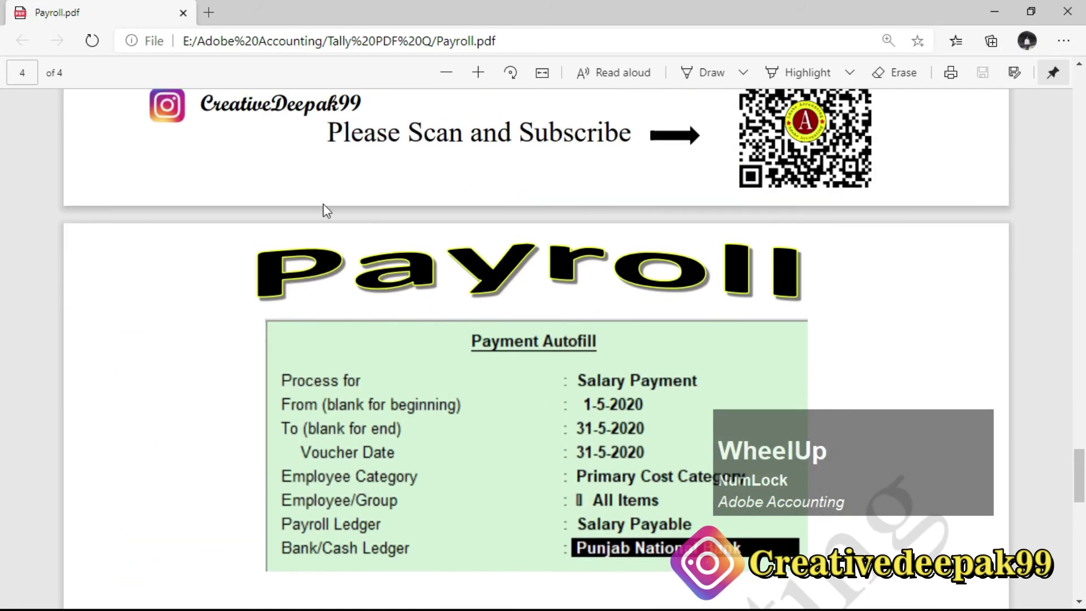
scroll(498, 310, up, 3)
scroll(565, 272, down, 4)
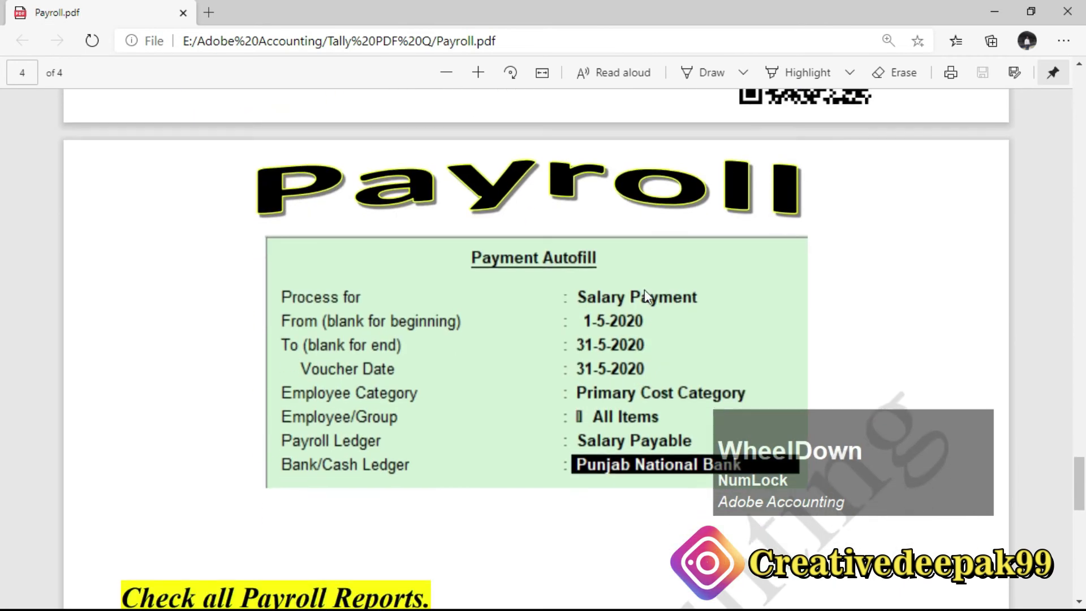
scroll(635, 383, down, 1)
scroll(635, 381, down, 1)
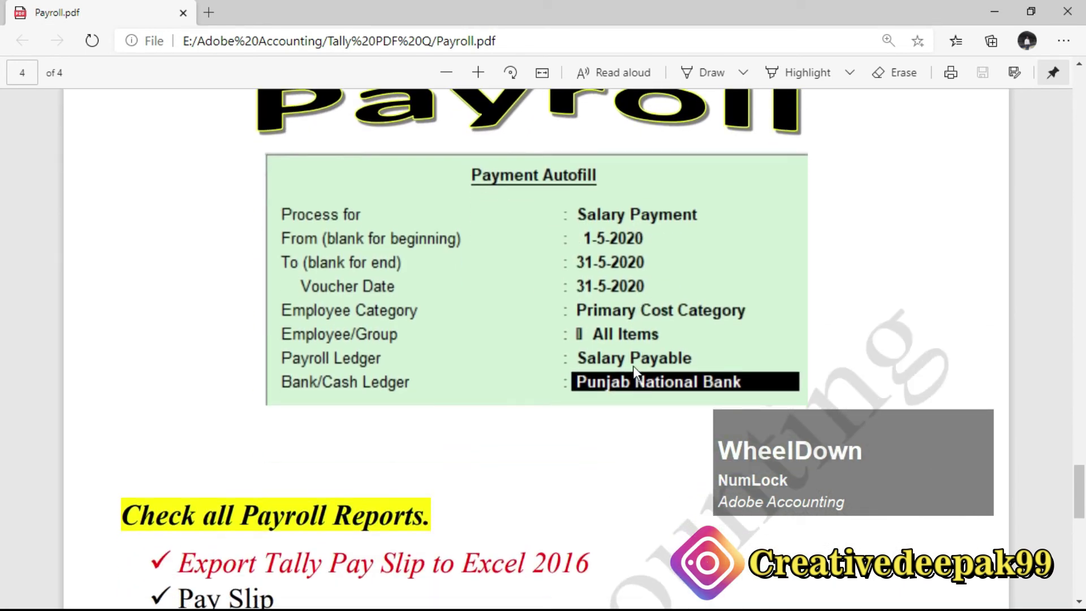
key(alt+Tab)
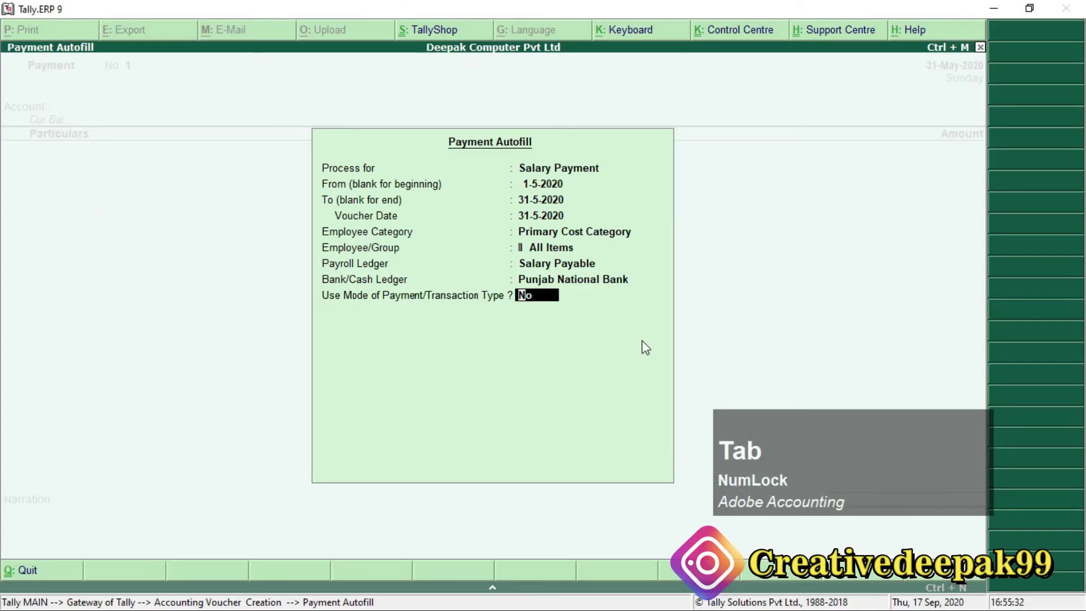
Autofill the 60,142 Salary Payable payment from Punjab National Bank, adding the PDF's cheque number.
key(Return)
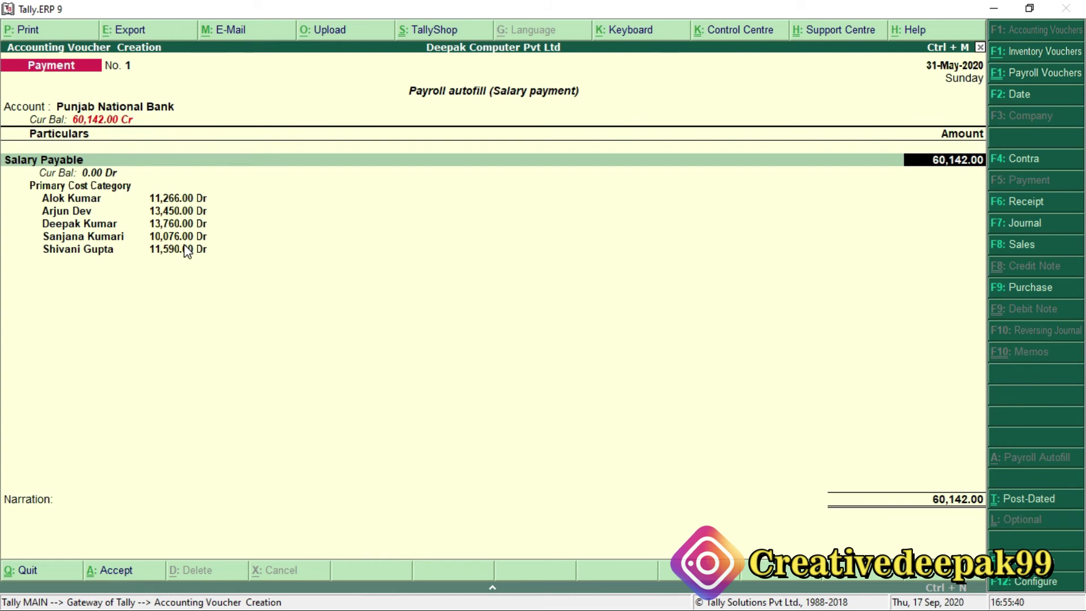
key(Return)
key(Return)
key(Return)
key(Return)
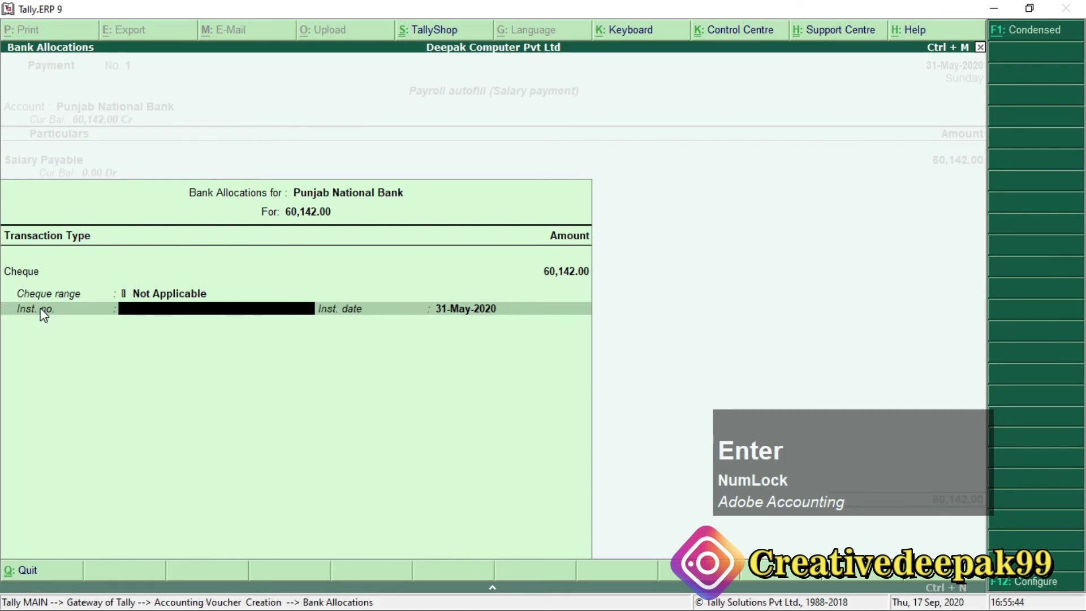
key(alt+Tab)
scroll(402, 339, up, 5)
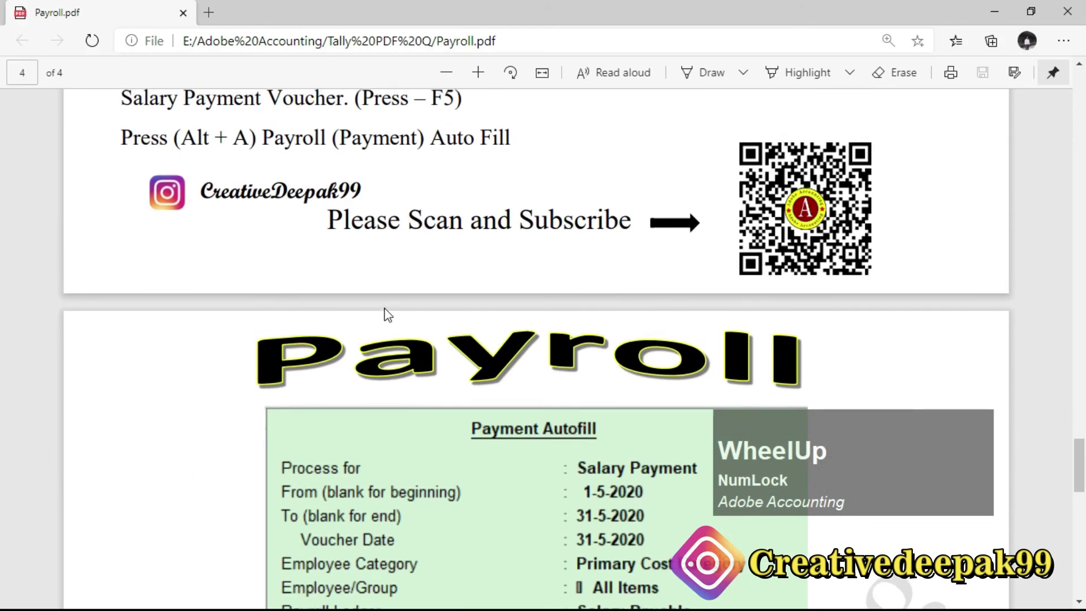
drag(368, 136, 446, 136)
key(alt+Tab)
text(1023563)
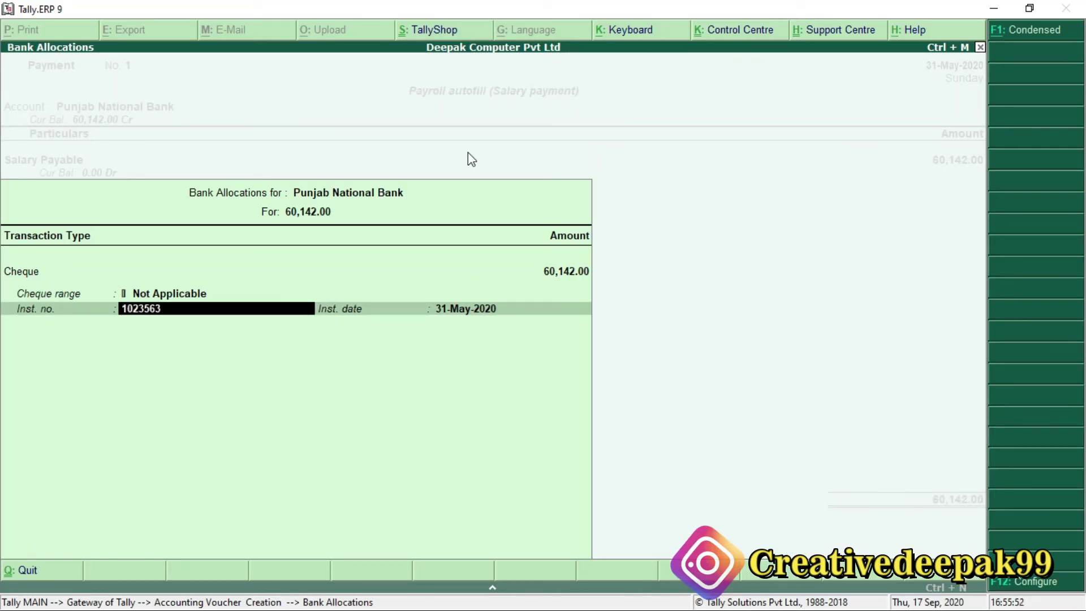
key(Return)
key(Return)
key(Return)
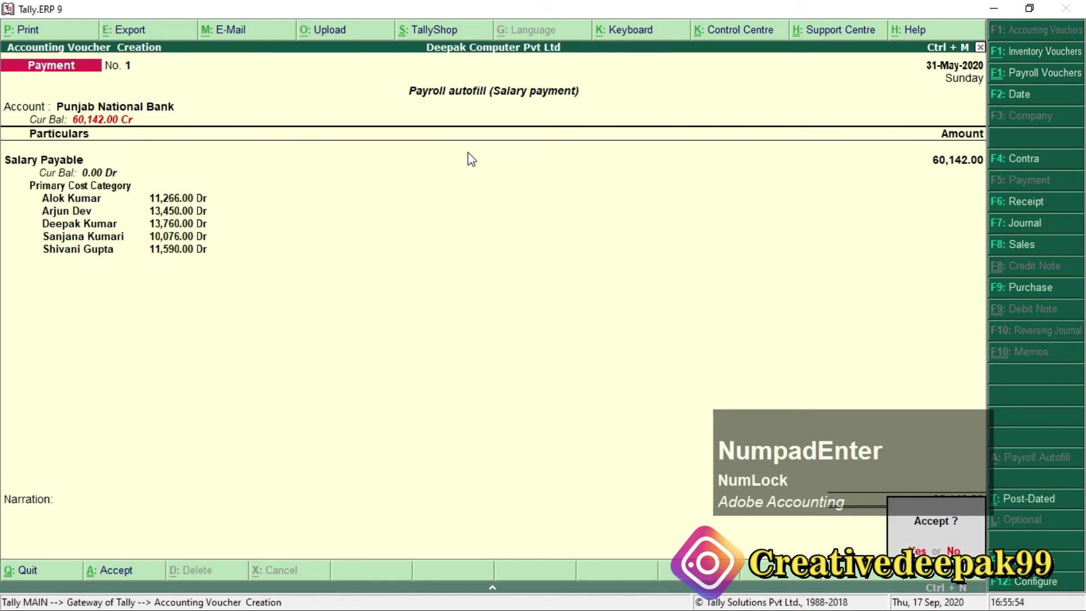
Save the 60,142 salary payment voucher and glance at Payroll.pdf.
key(Return)
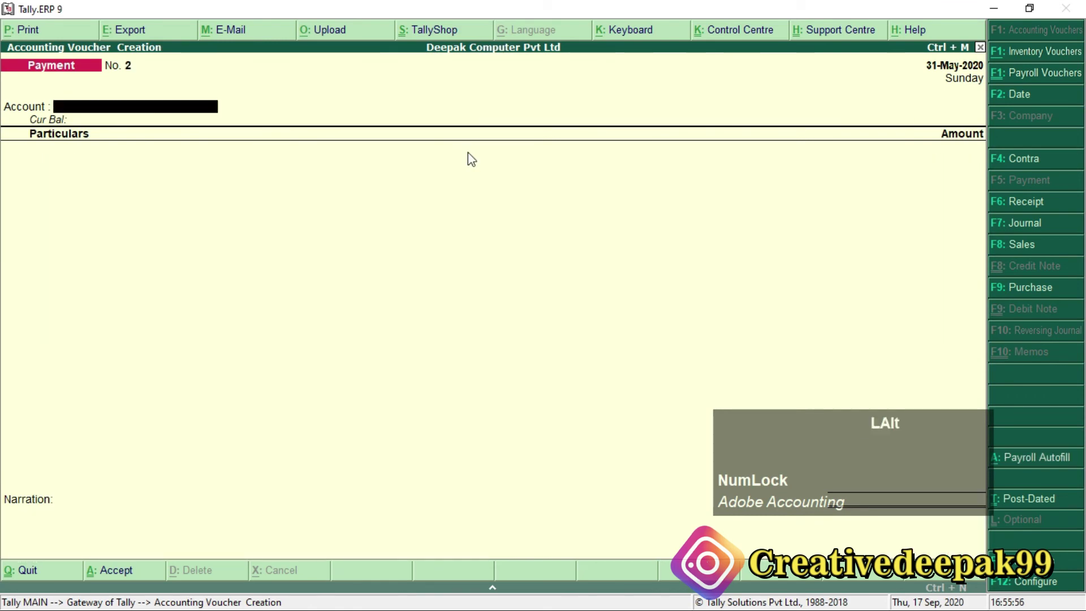
key(alt+Tab)
scroll(454, 260, down, 1)
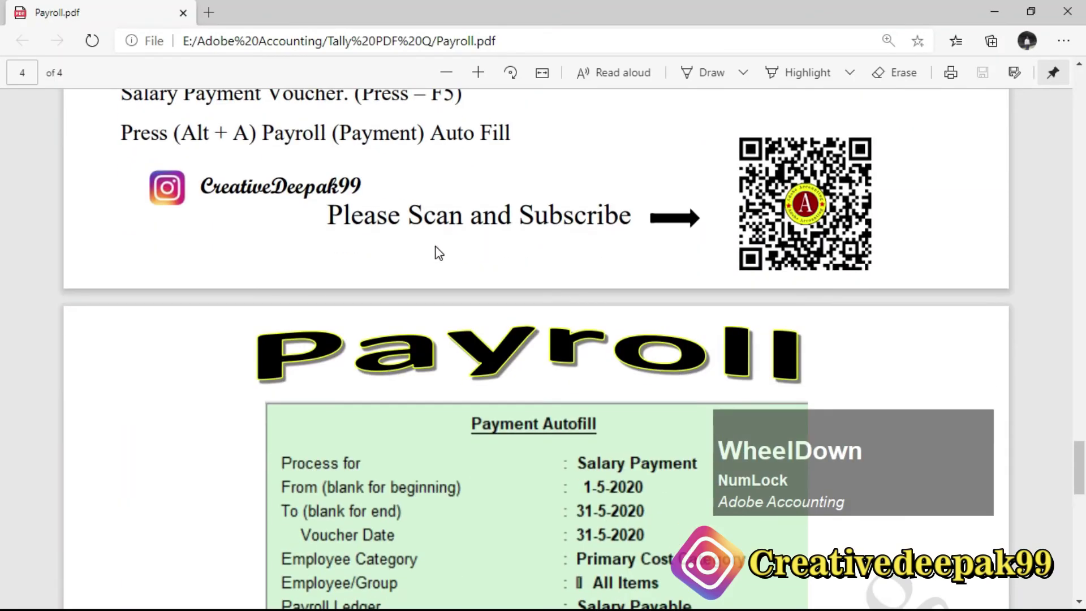
scroll(439, 253, up, 1)
key(alt+Tab)
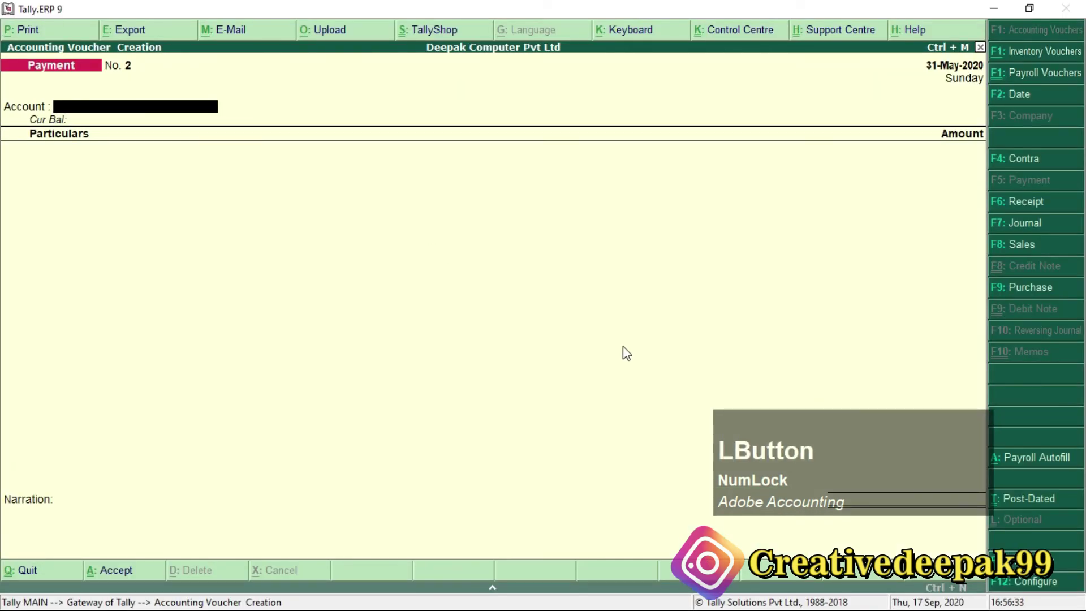
Highlight the 'Check all Payroll Reports' heading in Payroll.pdf.
key(alt+Tab)
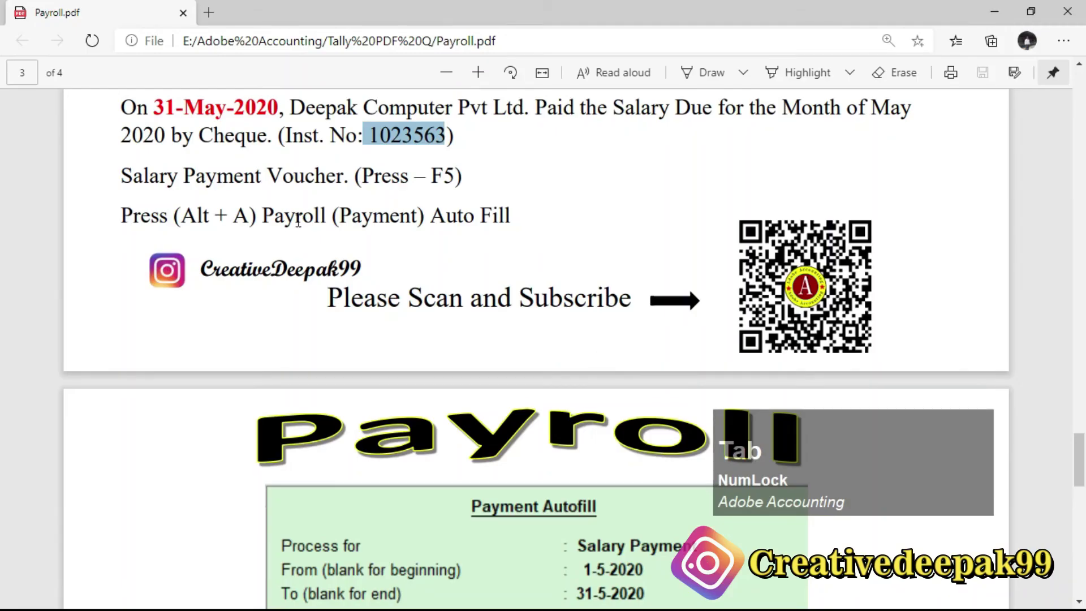
scroll(297, 220, down, 7)
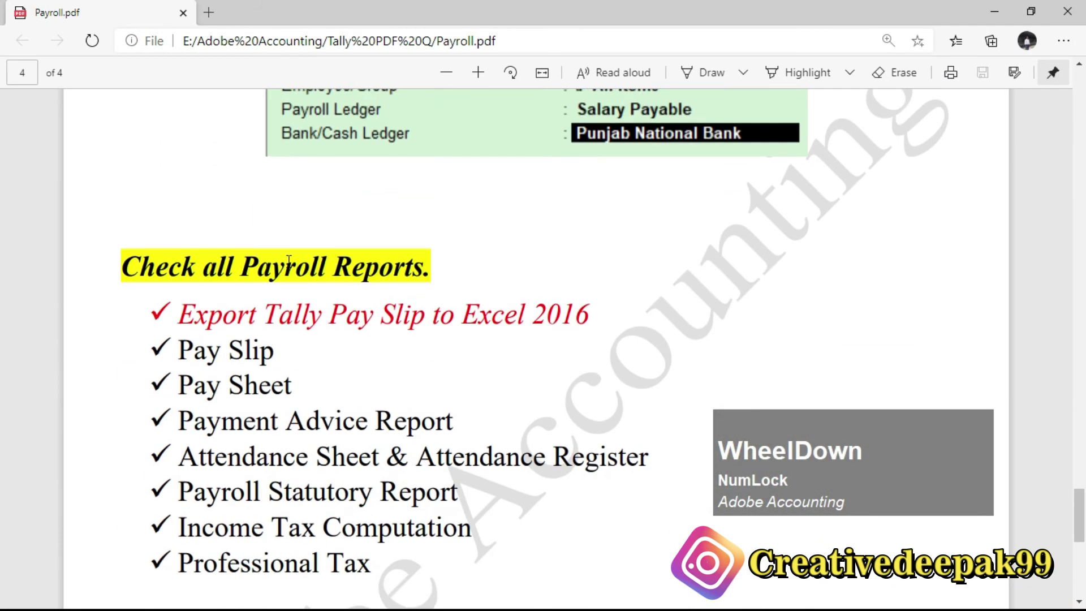
drag(138, 265, 396, 267)
click(396, 267)
drag(123, 261, 463, 262)
click(413, 264)
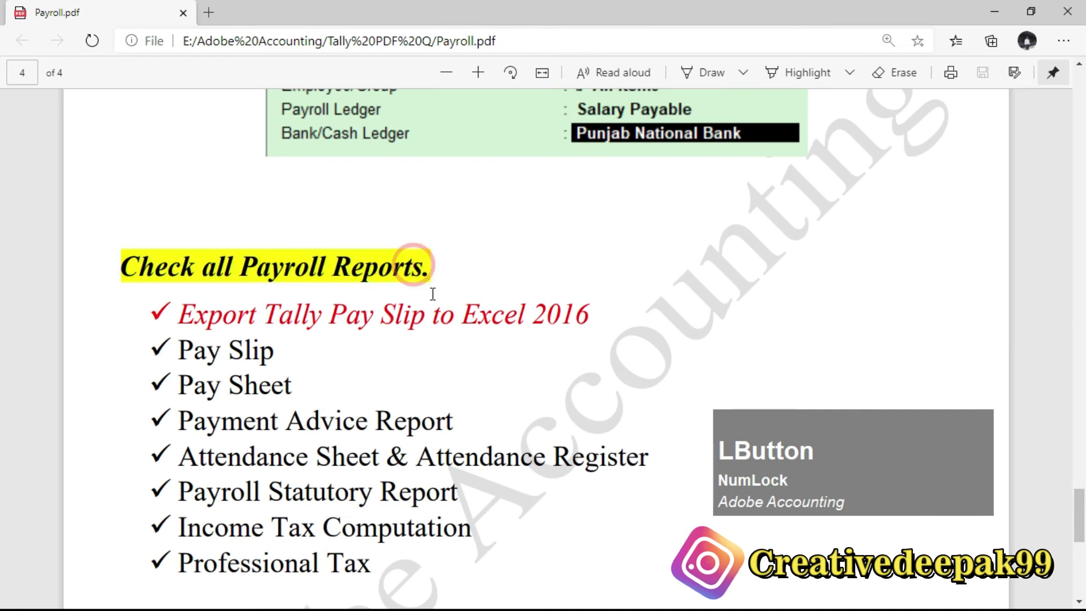
scroll(452, 277, down, 3)
Mark the listed reports: Pay Slip, Pay Sheet, Payment Advice, Attendance Sheet, Excel 2016 export.
drag(180, 262, 378, 497)
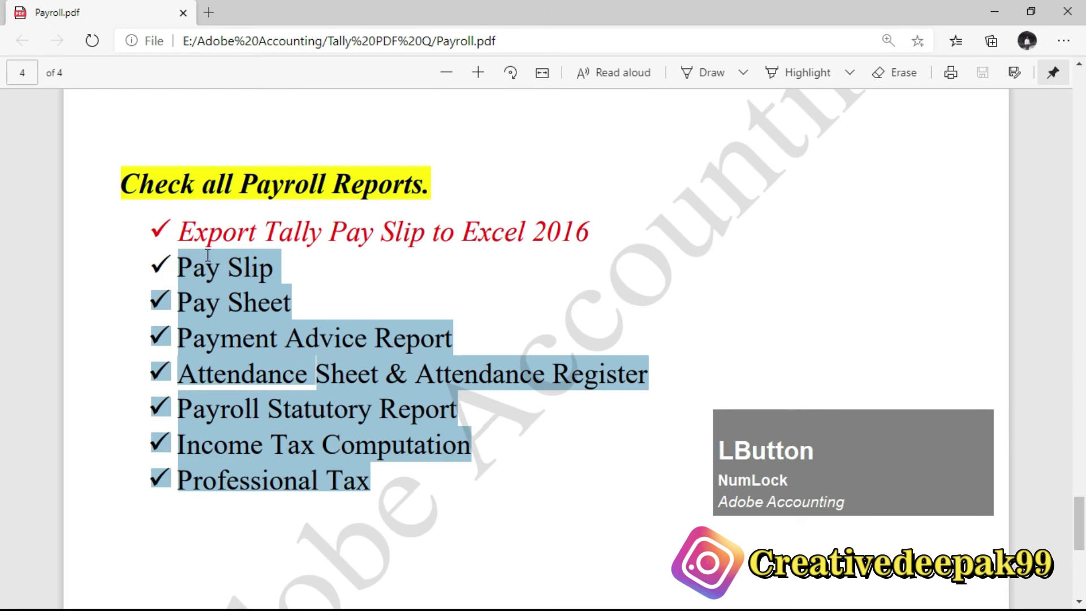
drag(185, 235, 593, 229)
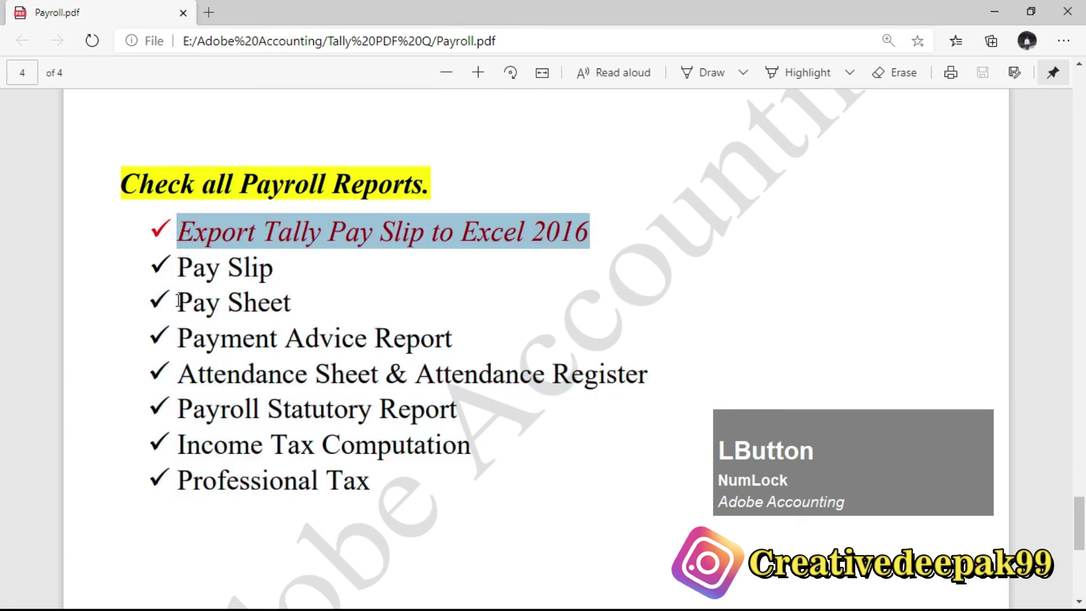
drag(173, 270, 274, 271)
drag(175, 310, 263, 310)
drag(182, 348, 277, 343)
drag(189, 382, 272, 467)
drag(364, 480, 371, 481)
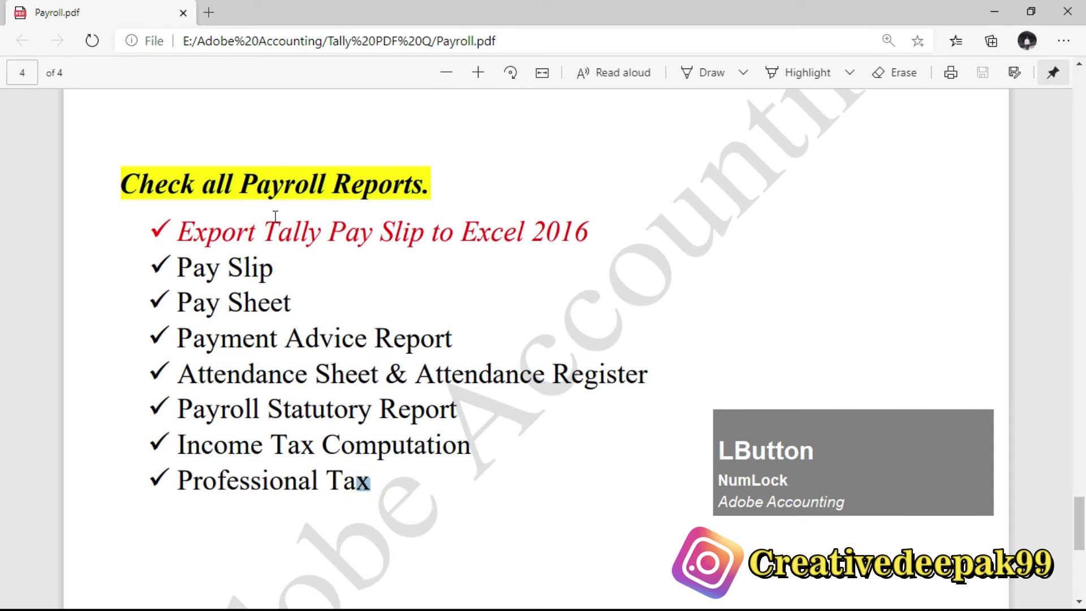
drag(185, 233, 588, 232)
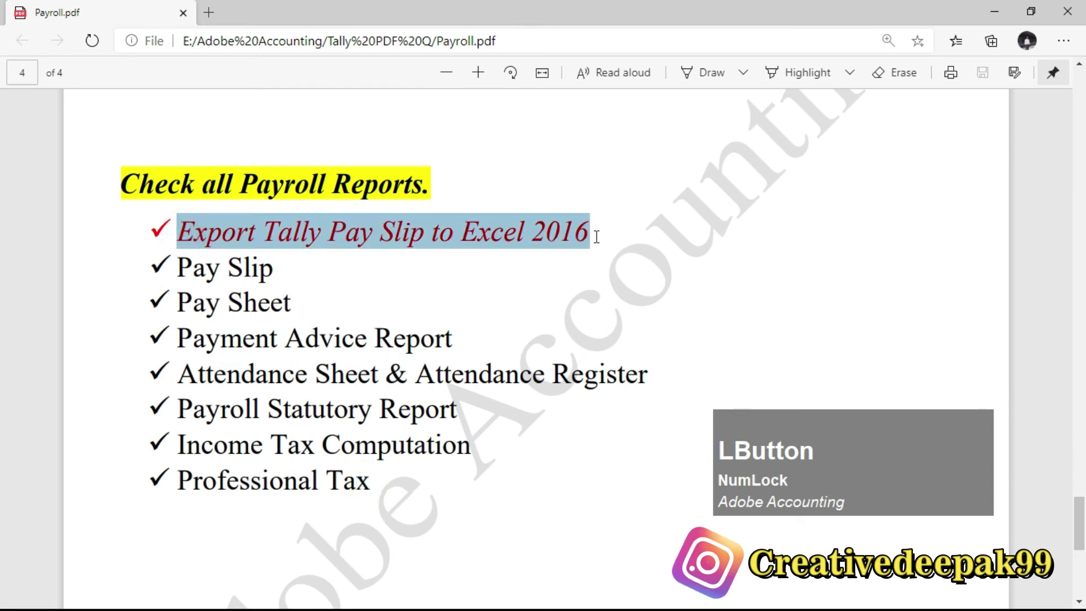
drag(172, 267, 274, 279)
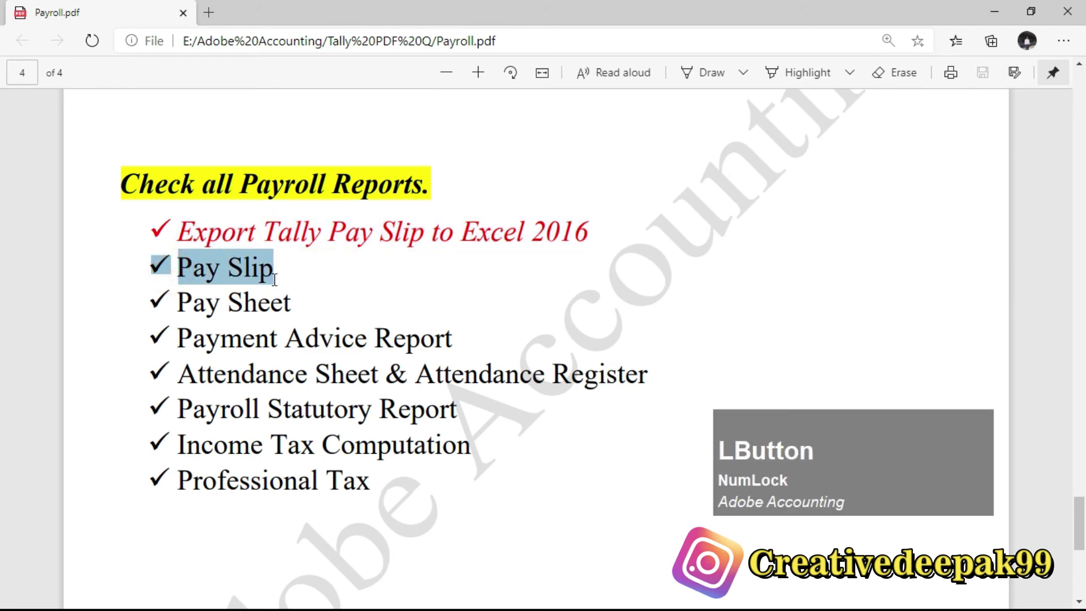
Leave voucher entry in Tally for the Gateway of Tally.
key(alt+Tab)
key(Escape)
drag(816, 441, 429, 528)
Open Payroll Reports from the Display menu of the Gateway of Tally.
click(329, 357)
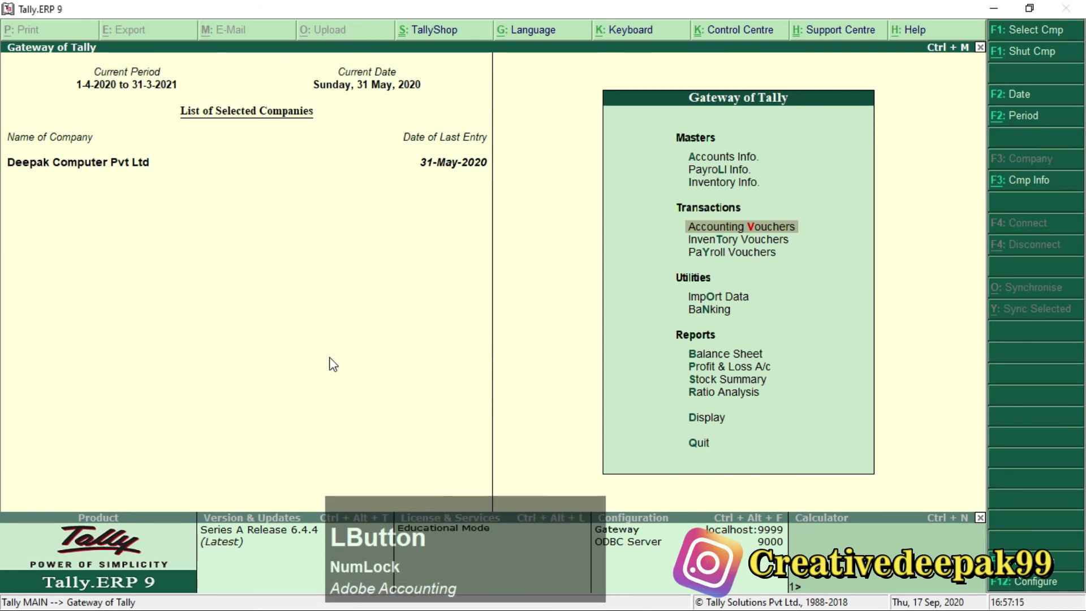
key(Down)
key(Down)
key(Down)
key(Down)
key(Down)
key(Down)
key(Down)
key(Down)
key(Down)
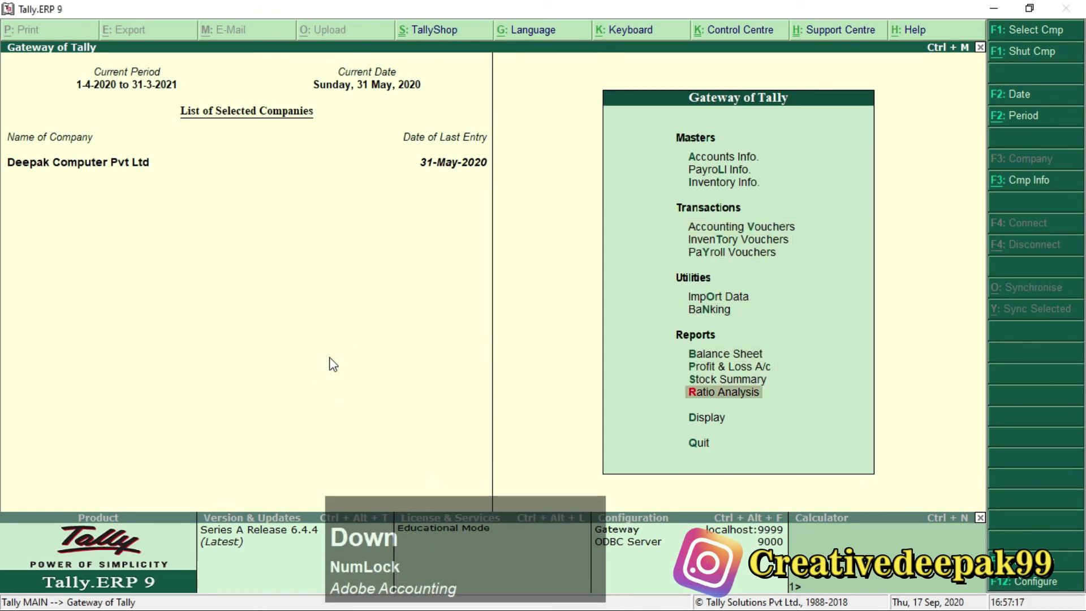
key(KP_Enter)
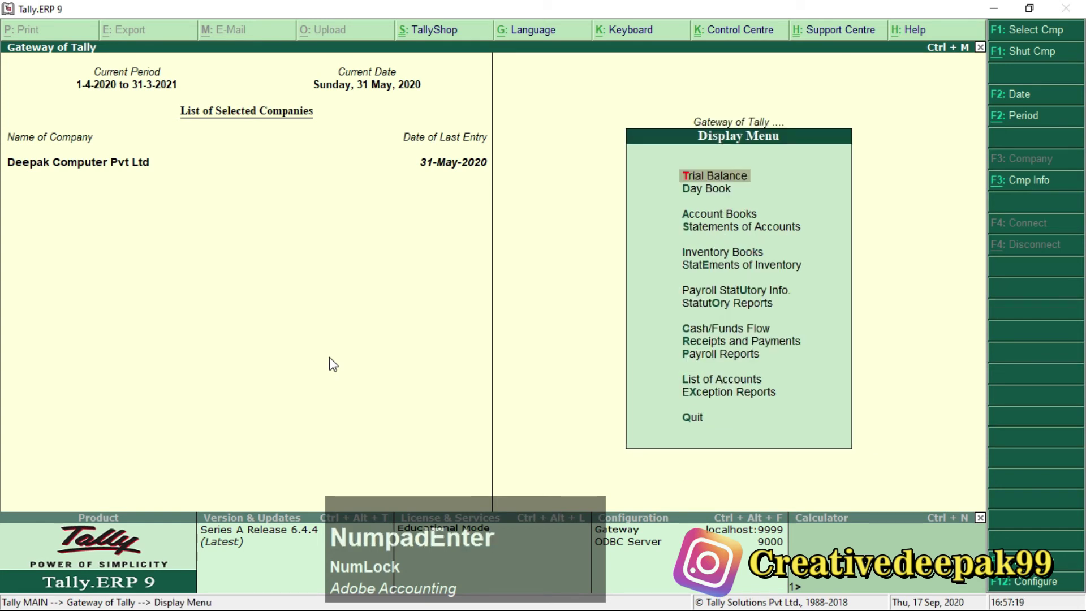
key(Down)
key(Down)
key(Down)
key(Down)
key(Down)
key(Down)
key(Down)
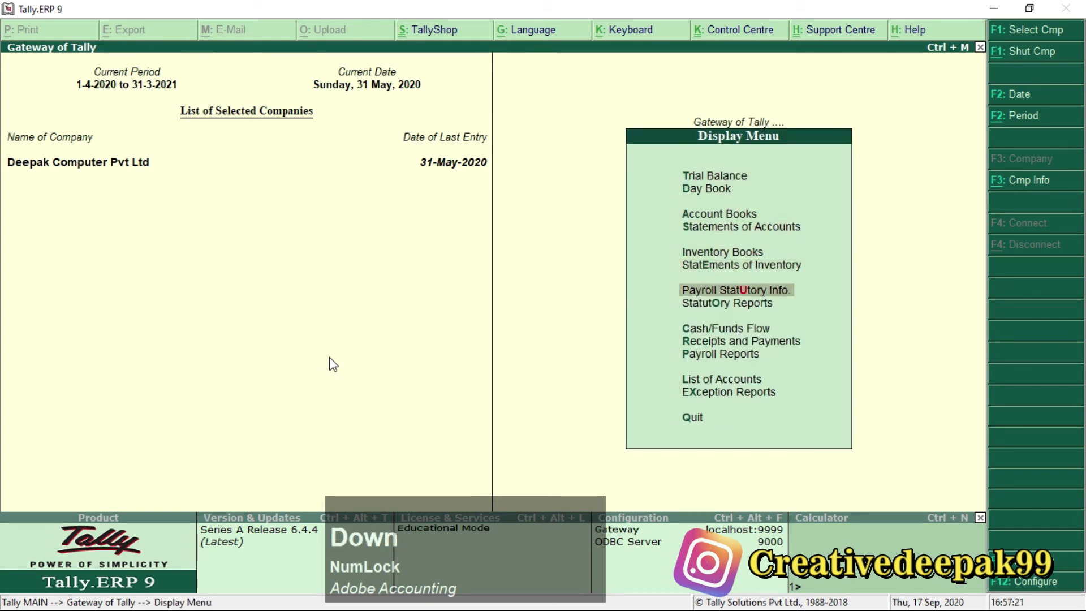
key(Down)
key(Down)
key(Down)
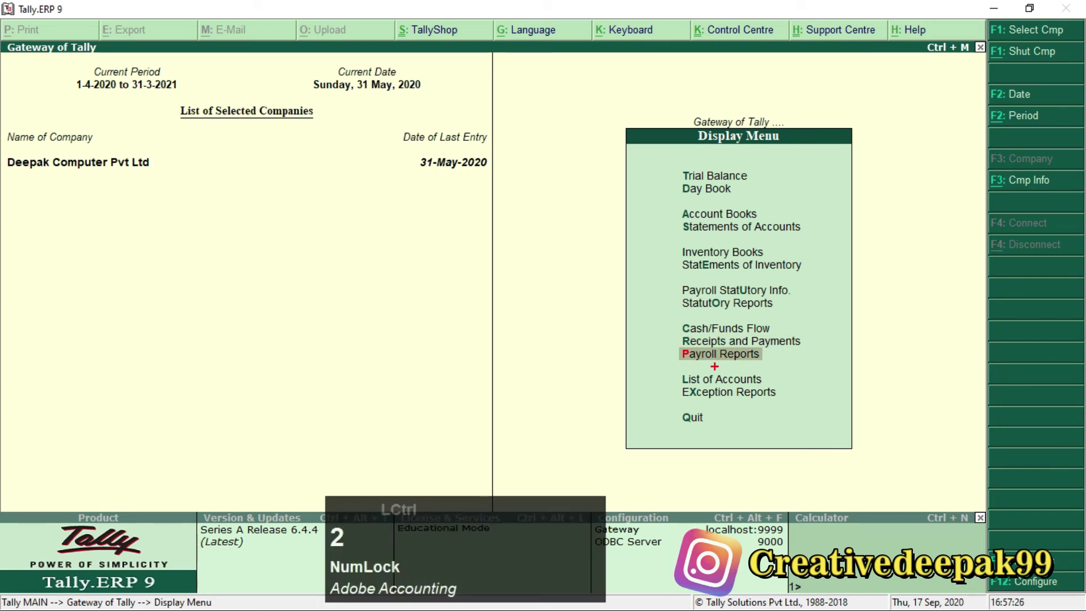
mouse_move(670, 338)
mouse_down()
mouse_move(771, 382)
mouse_move(780, 369)
mouse_up()
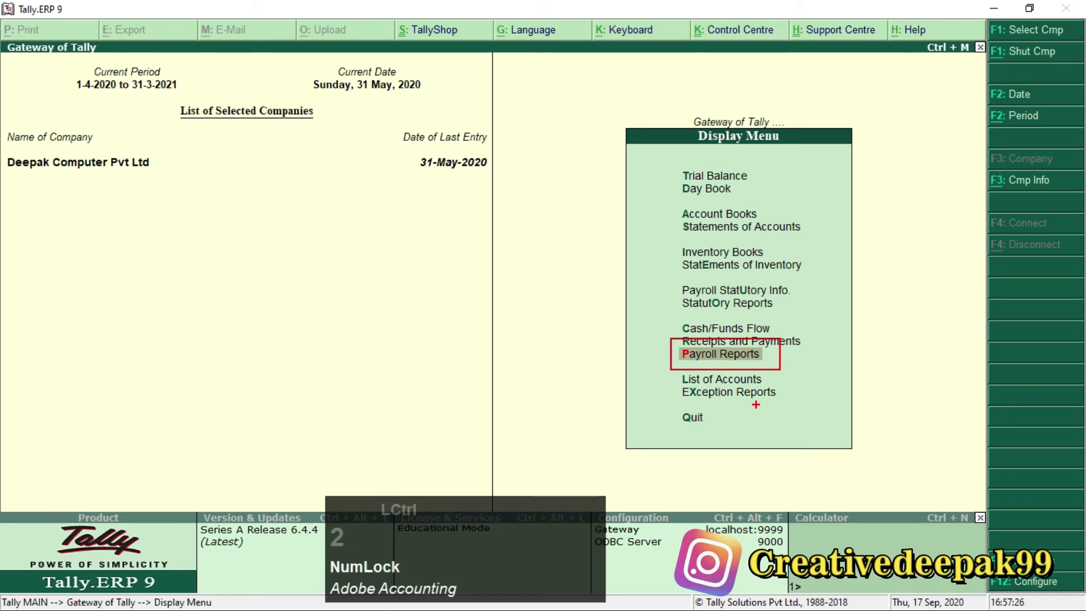
key(Escape)
key(Return)
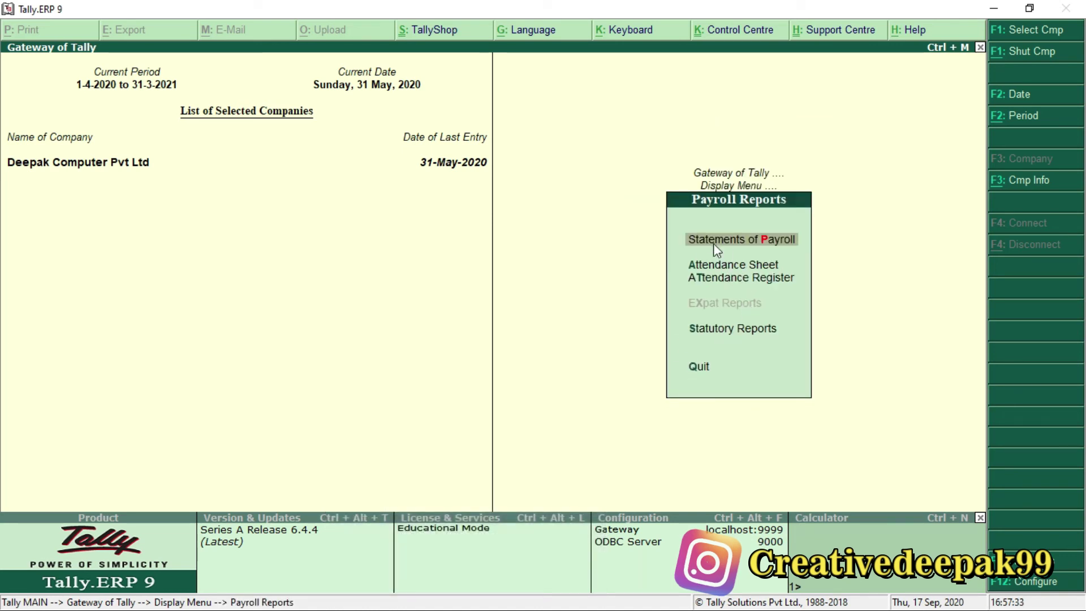
Go into Statements of Payroll and select the Pay Slip report.
key(ctrl+2)
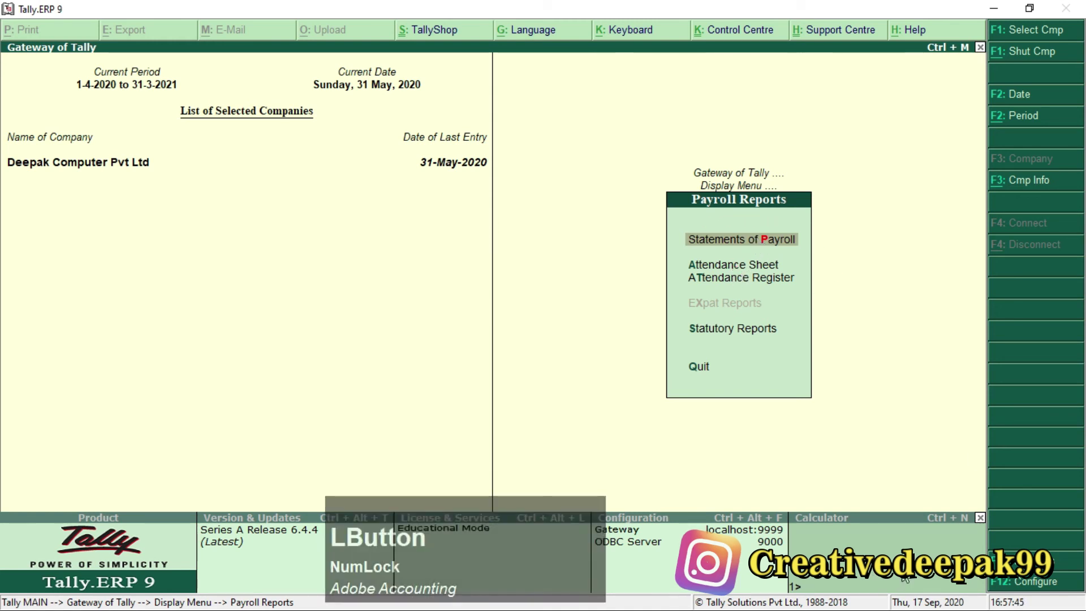
mouse_move(676, 215)
mouse_down()
mouse_move(799, 260)
mouse_move(807, 252)
mouse_up()
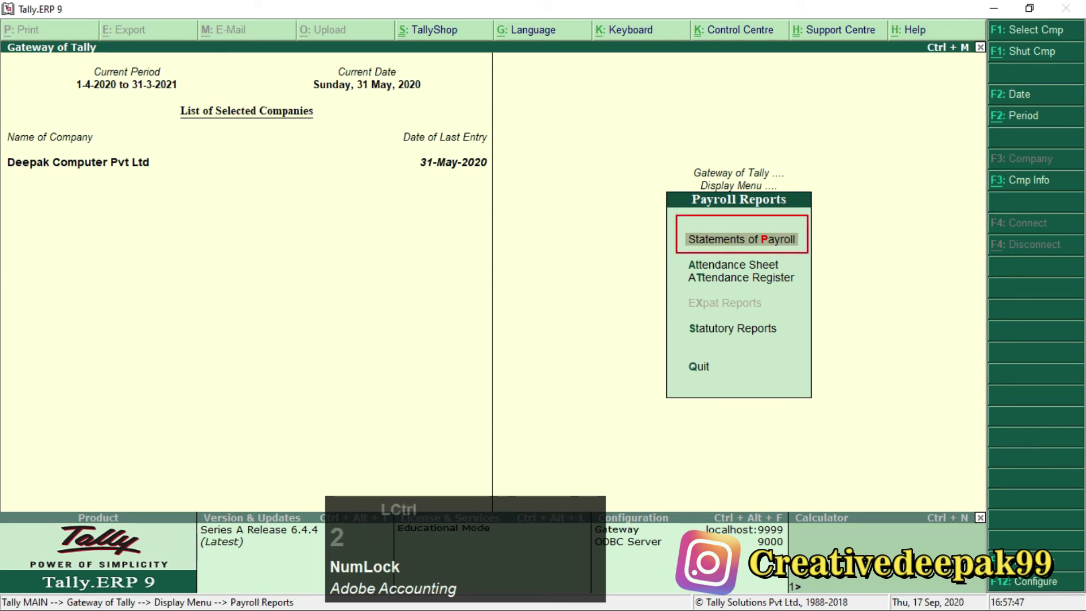
key(Escape)
key(KP_Enter)
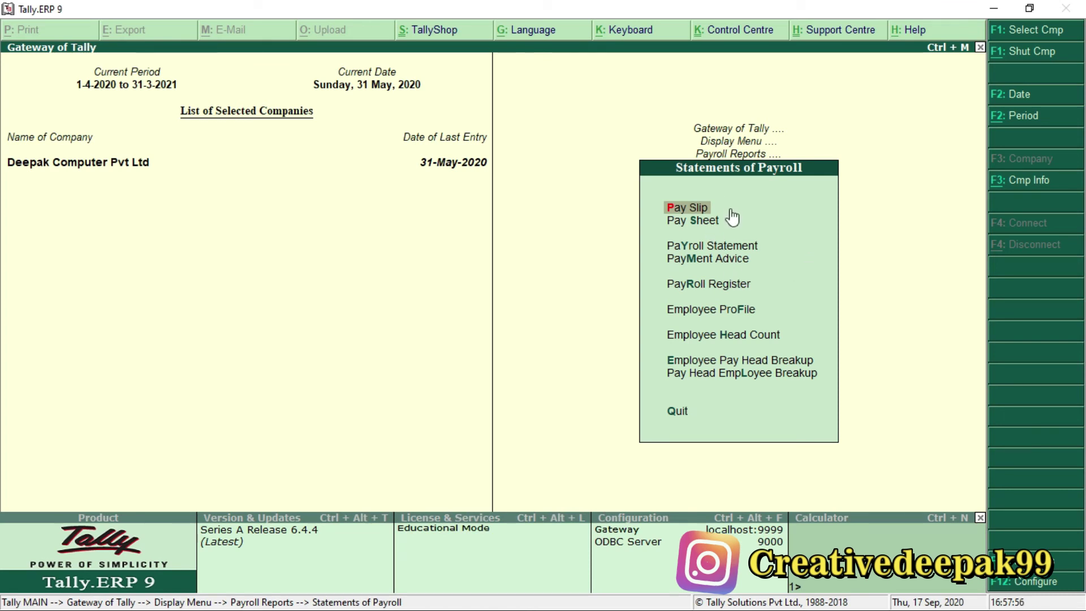
key(KP_Enter)
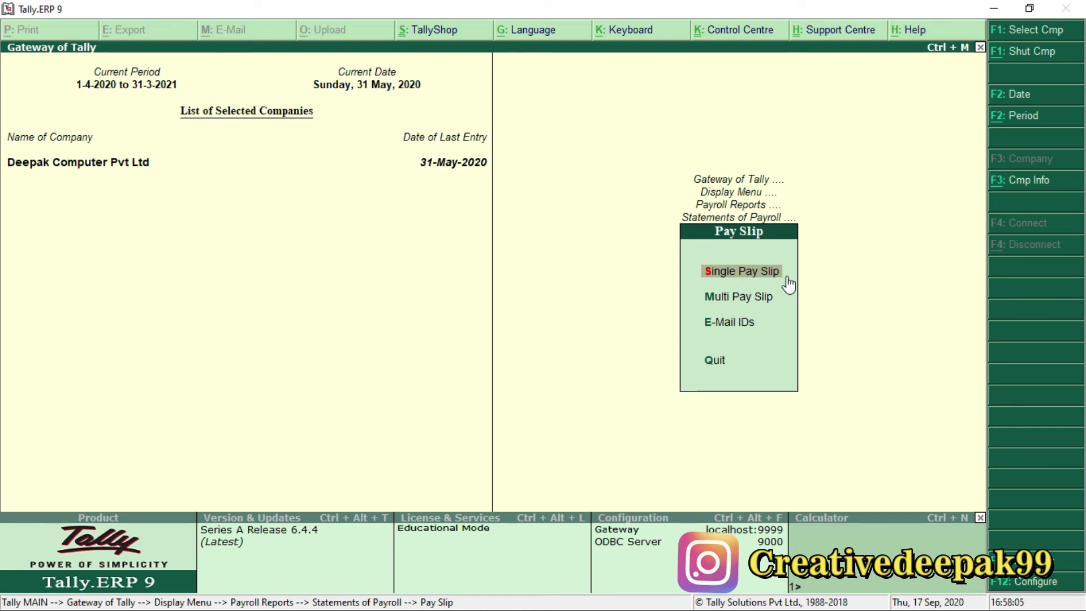
key(KP_Enter)
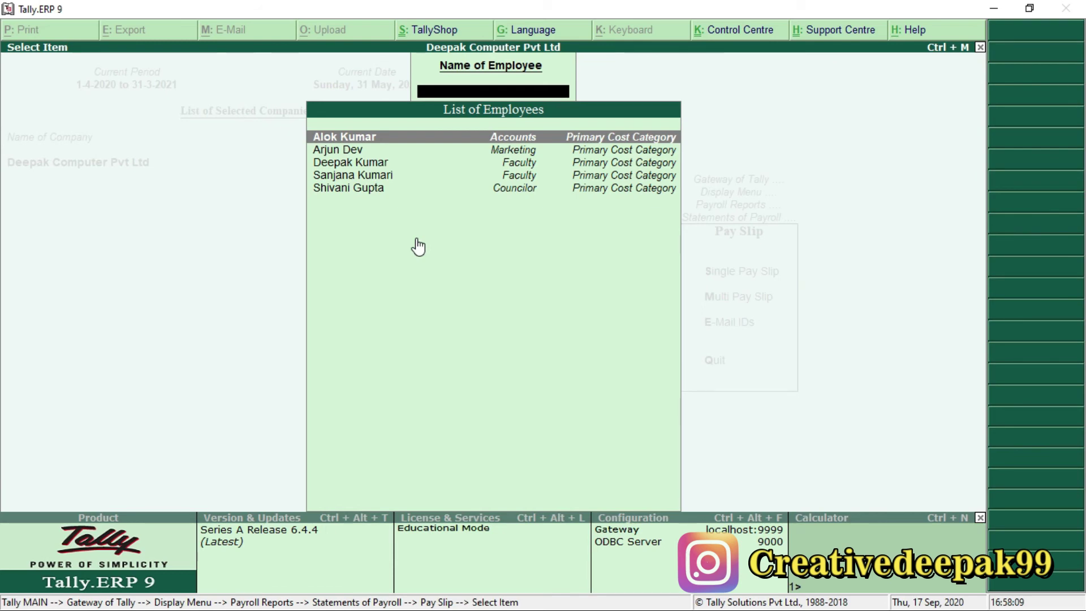
key(Down)
key(Down)
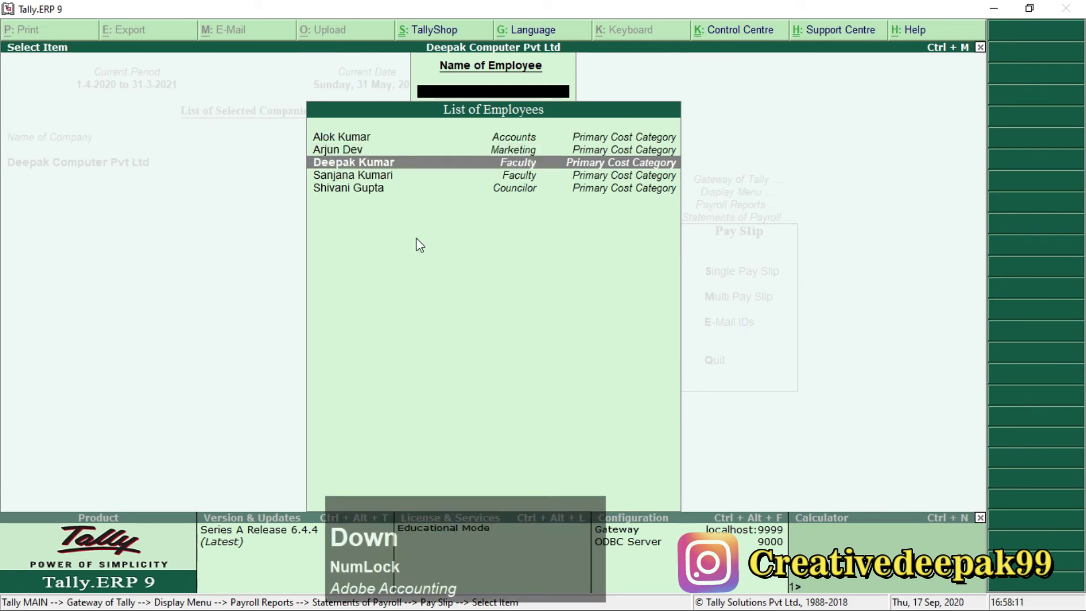
key(KP_Enter)
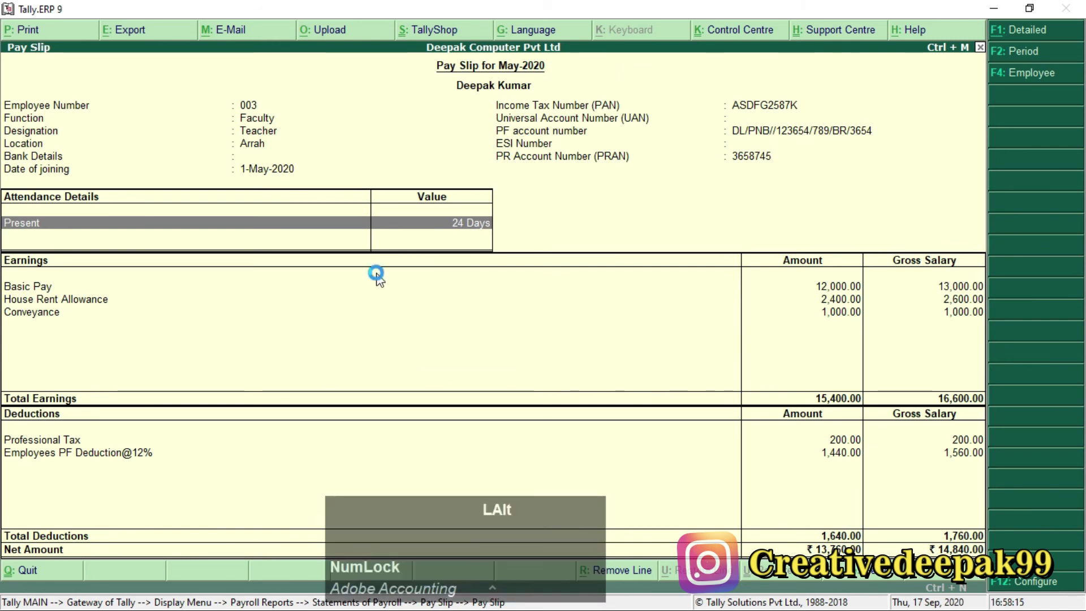
key(alt+F1)
click(317, 313)
scroll(303, 310, down, 1)
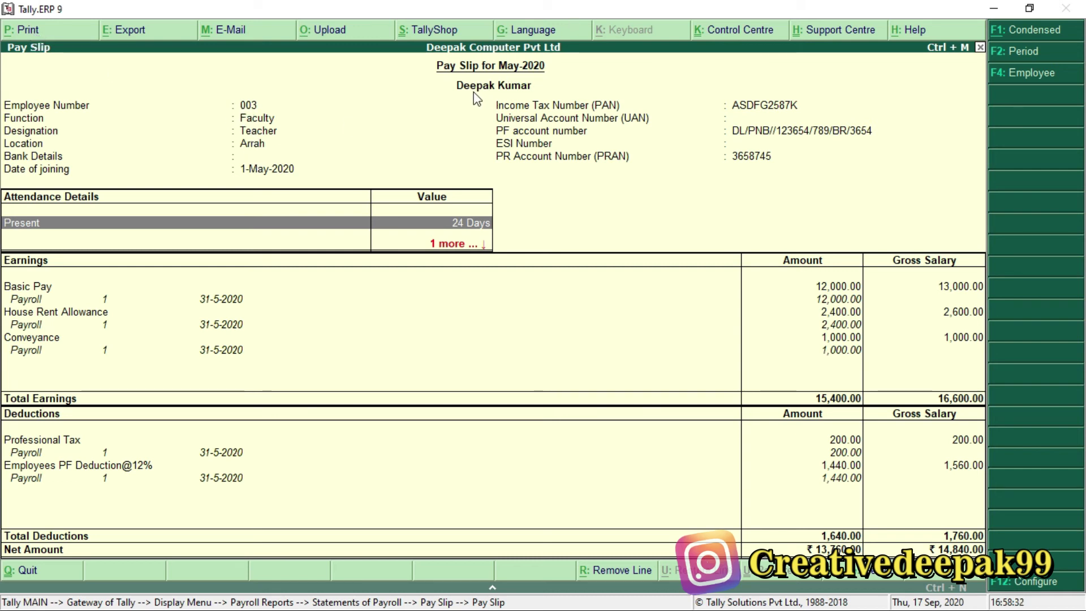
key(ctrl+2)
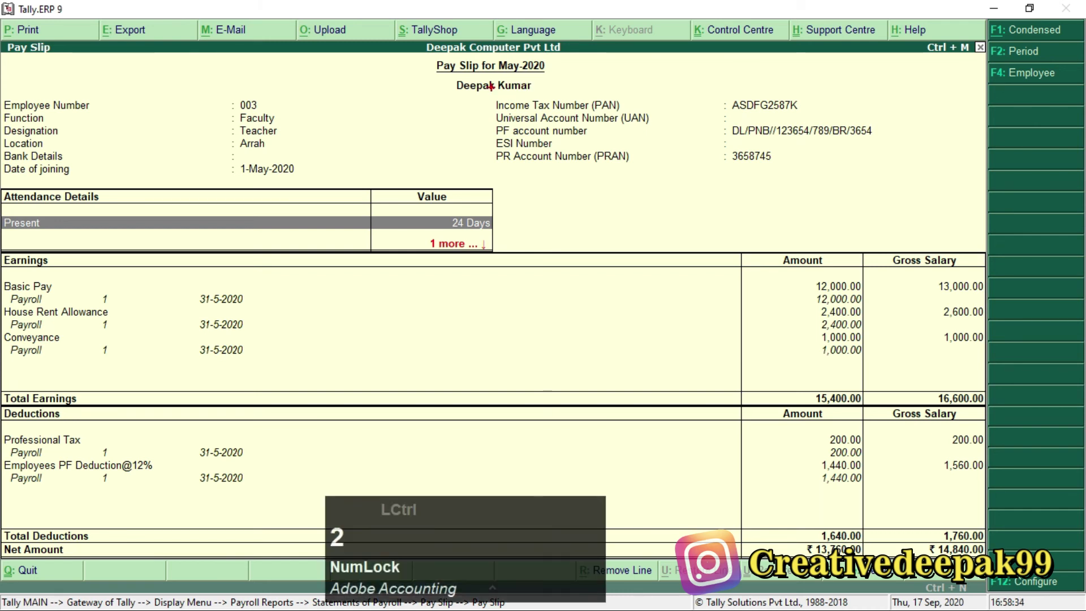
drag(452, 77, 546, 93)
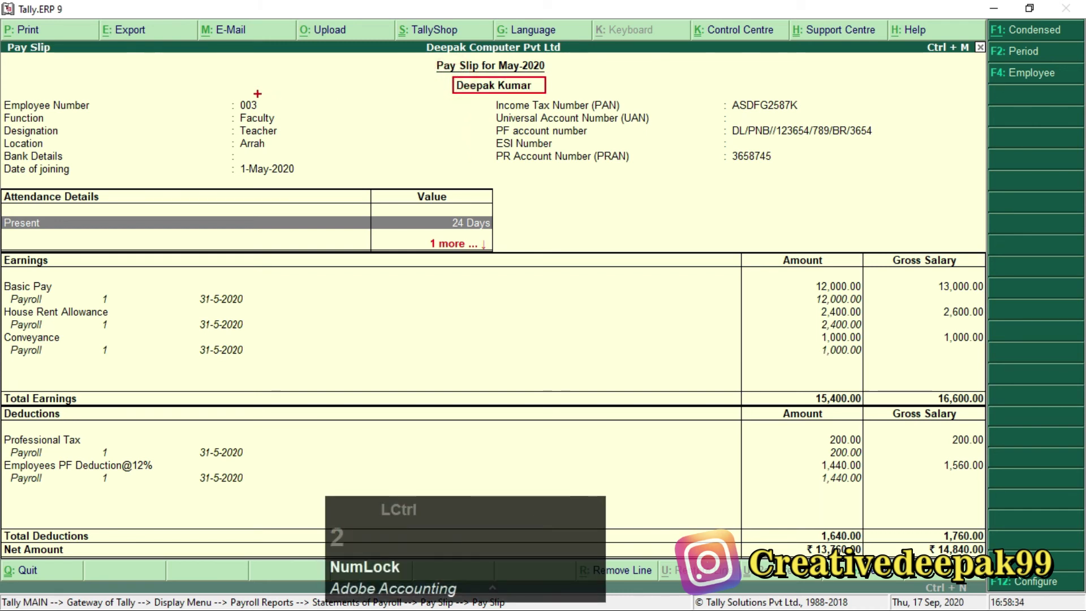
drag(229, 94, 297, 107)
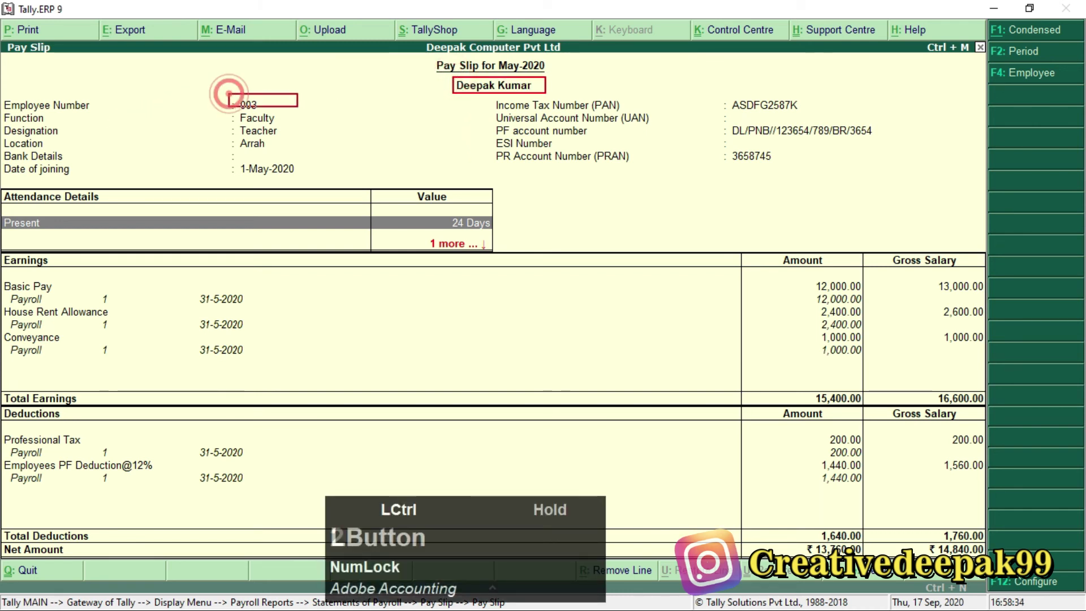
drag(231, 112, 300, 155)
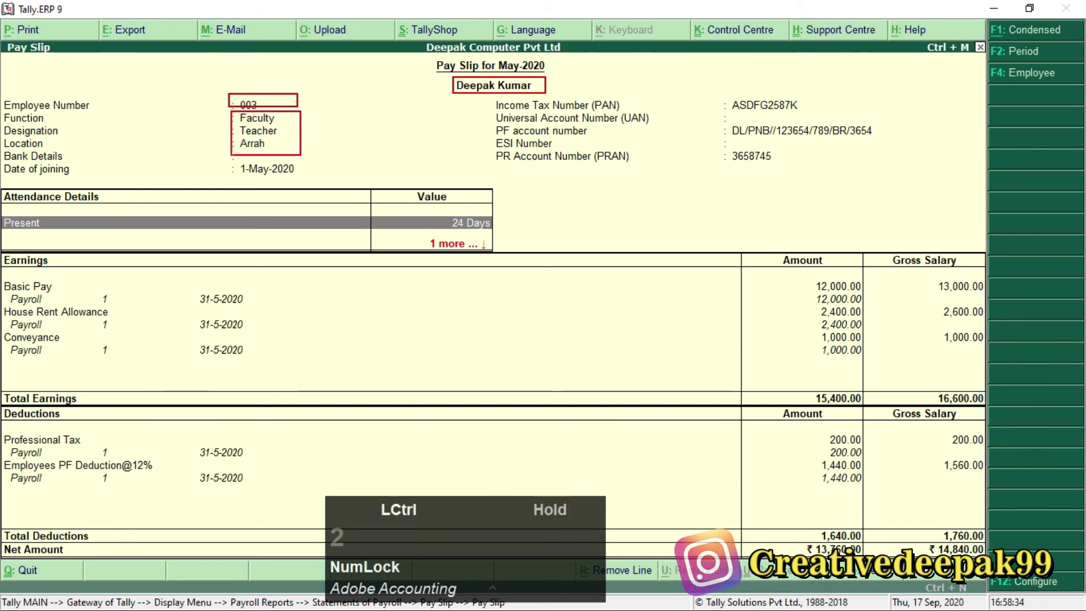
drag(226, 160, 312, 181)
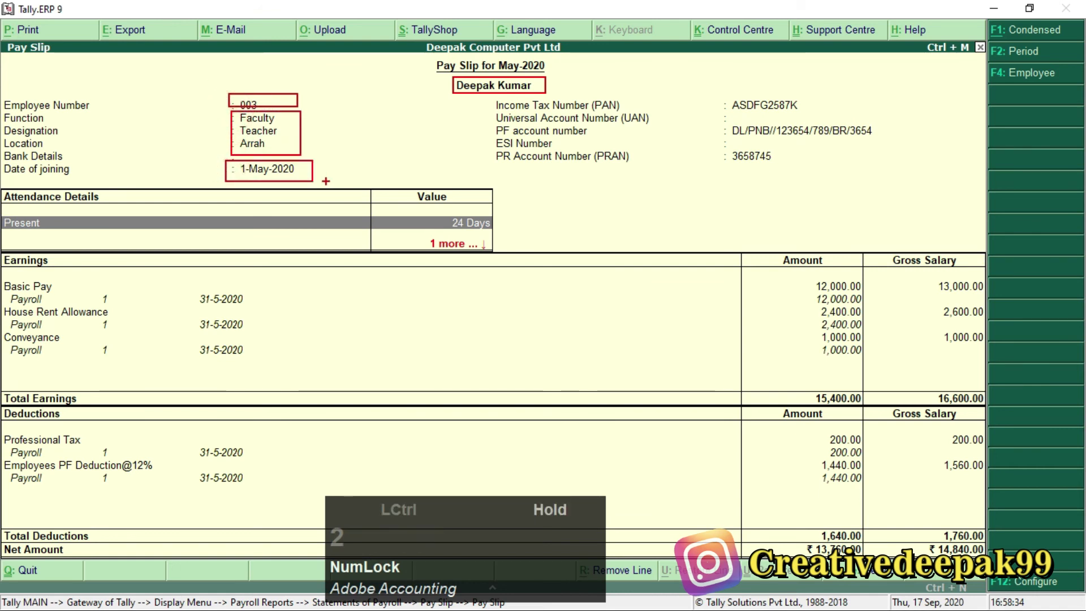
drag(719, 86, 821, 119)
drag(738, 132, 793, 174)
drag(694, 172, 781, 220)
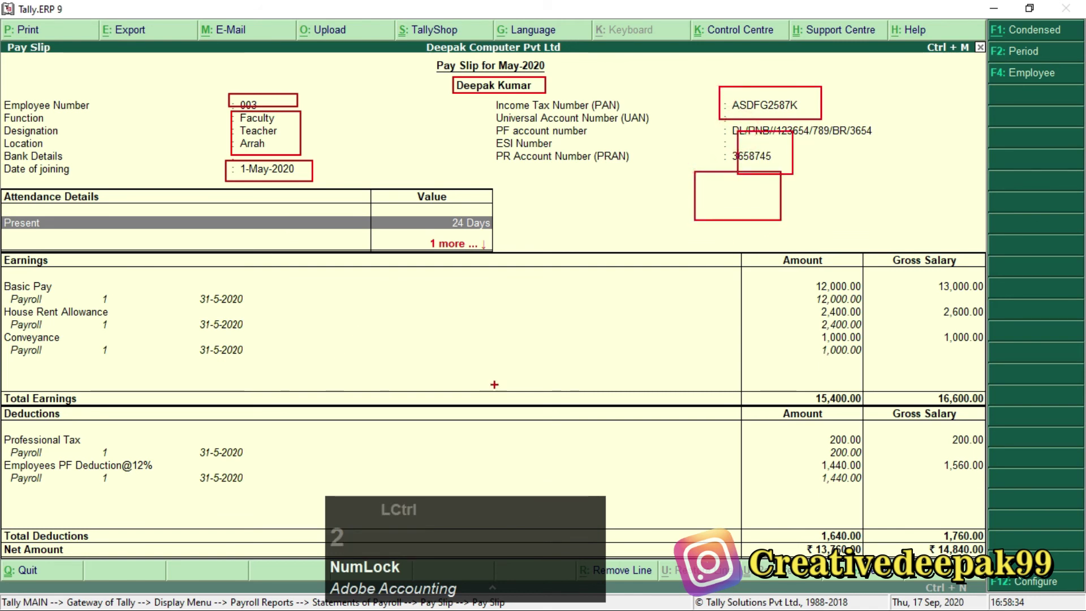
scroll(960, 281, down, 1)
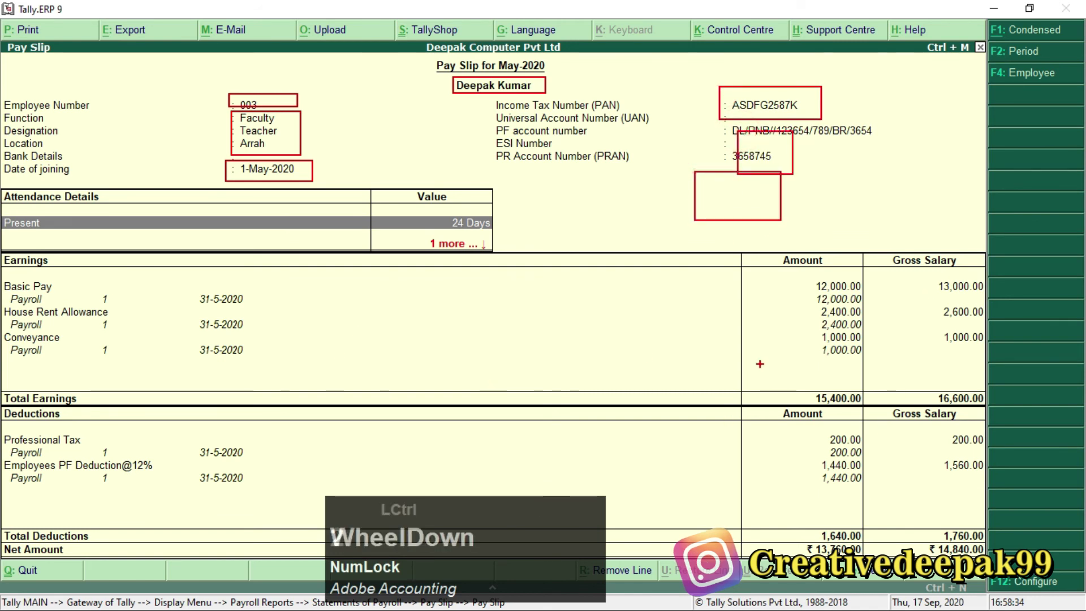
key(ctrl+2)
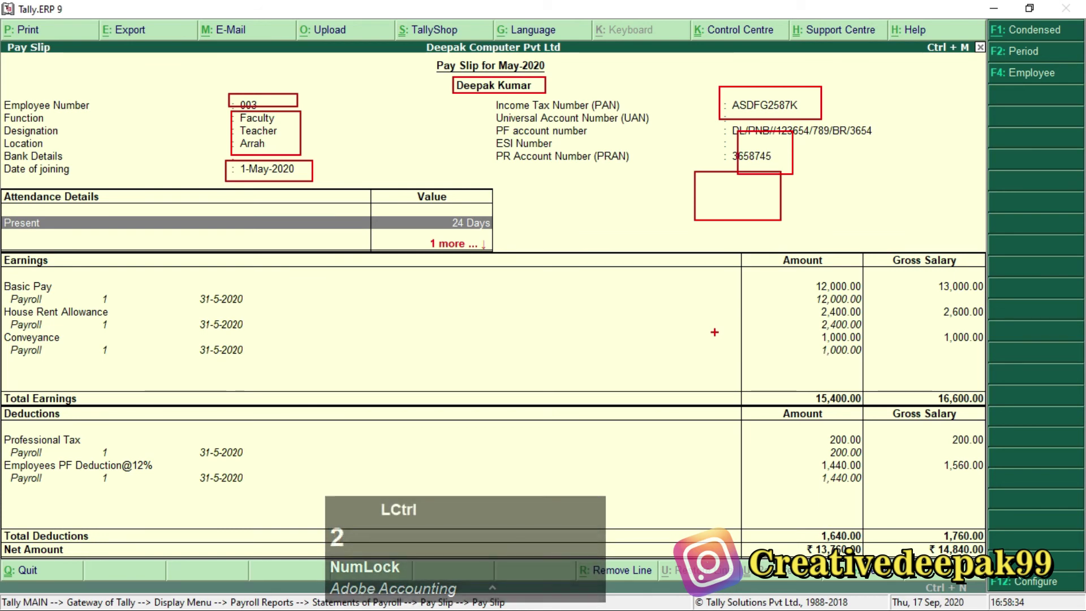
key(Escape)
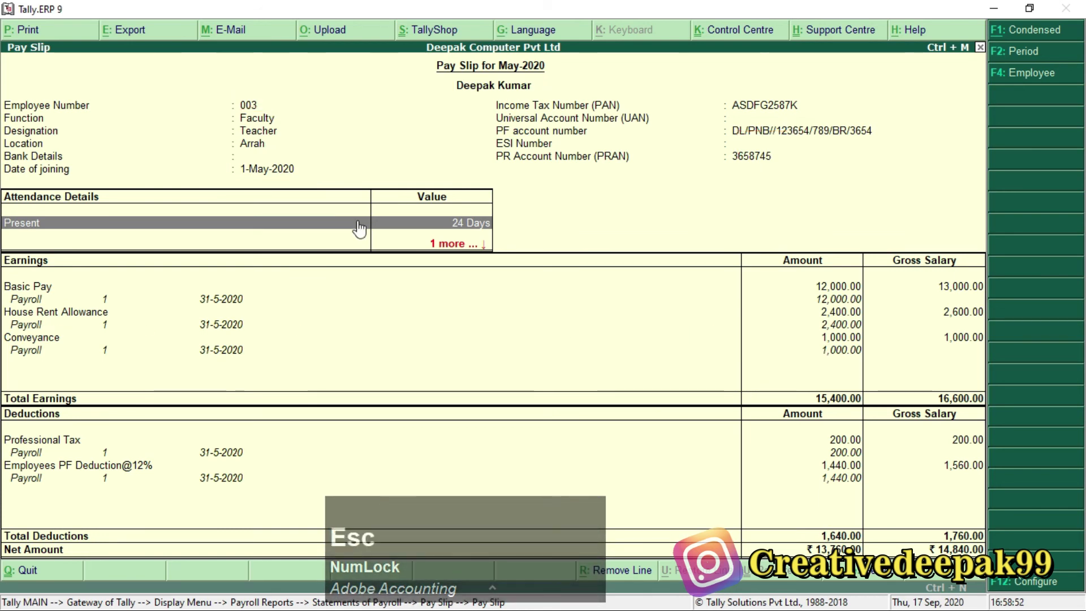
key(Escape)
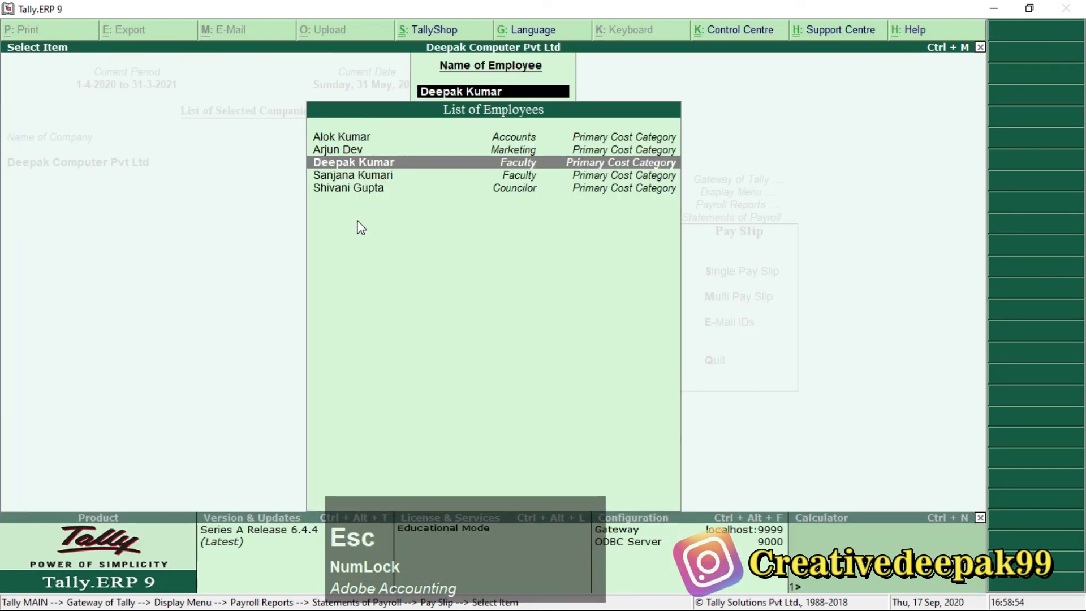
key(Down)
key(Return)
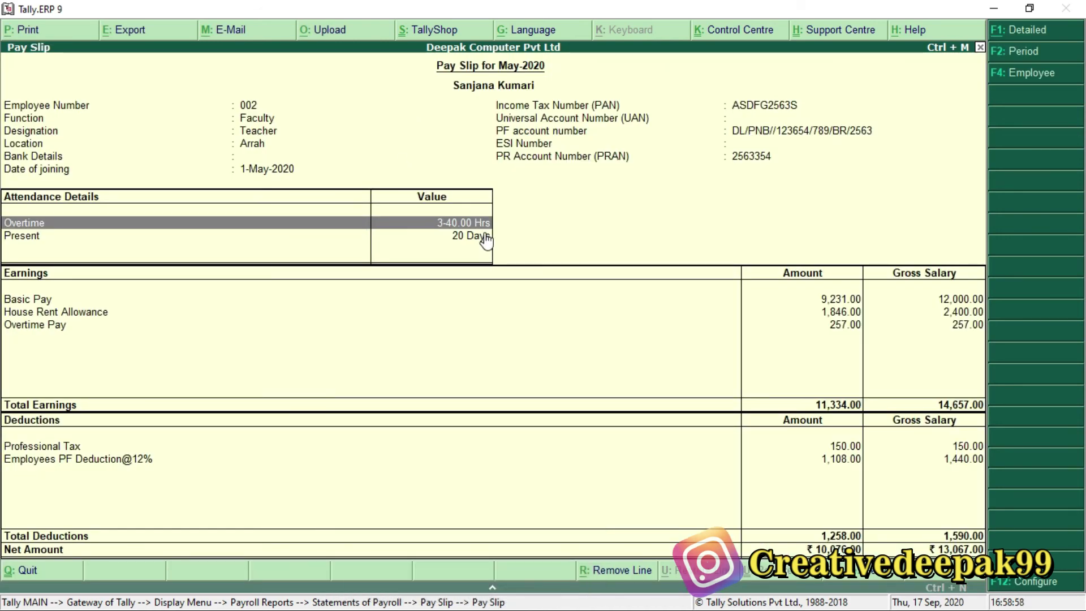
key(Escape)
key(Escape)
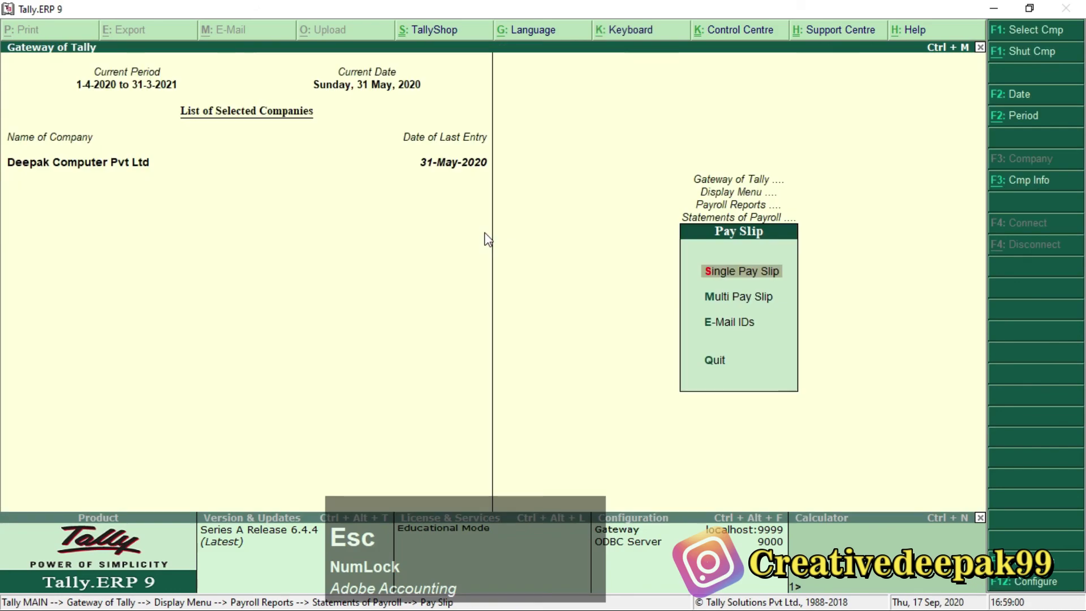
Mark the Pay Sheet item in the Payroll.pdf checklist.
key(alt+Tab)
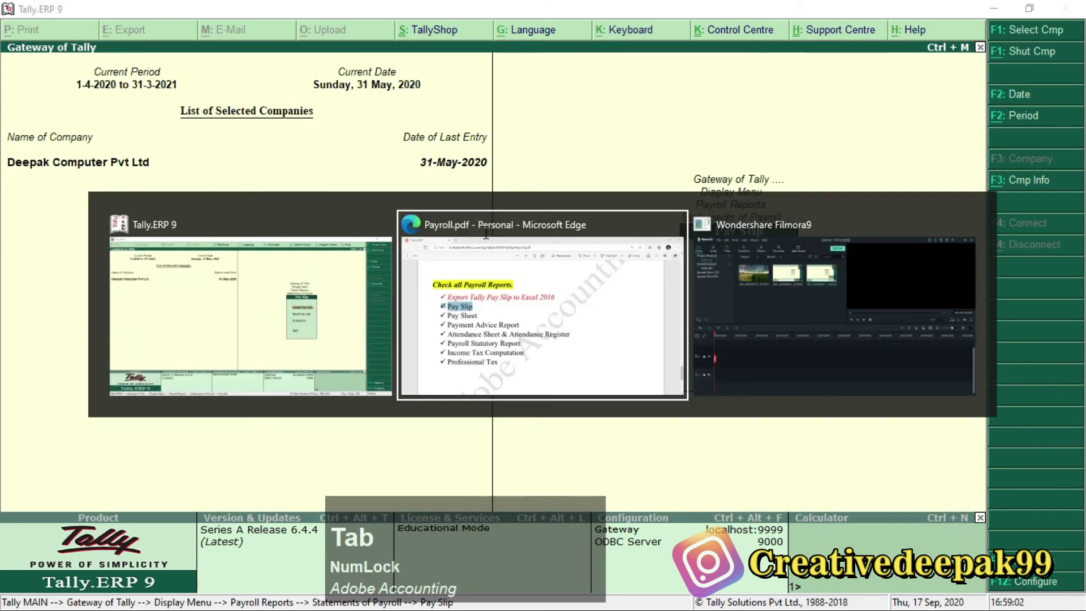
click(157, 307)
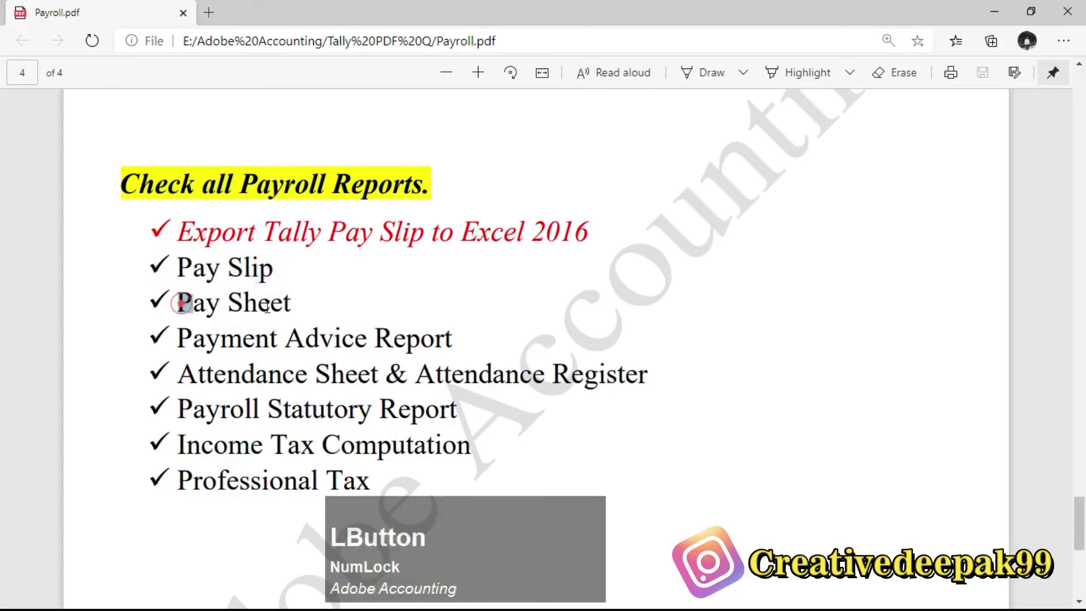
drag(210, 307, 317, 307)
key(alt+Tab)
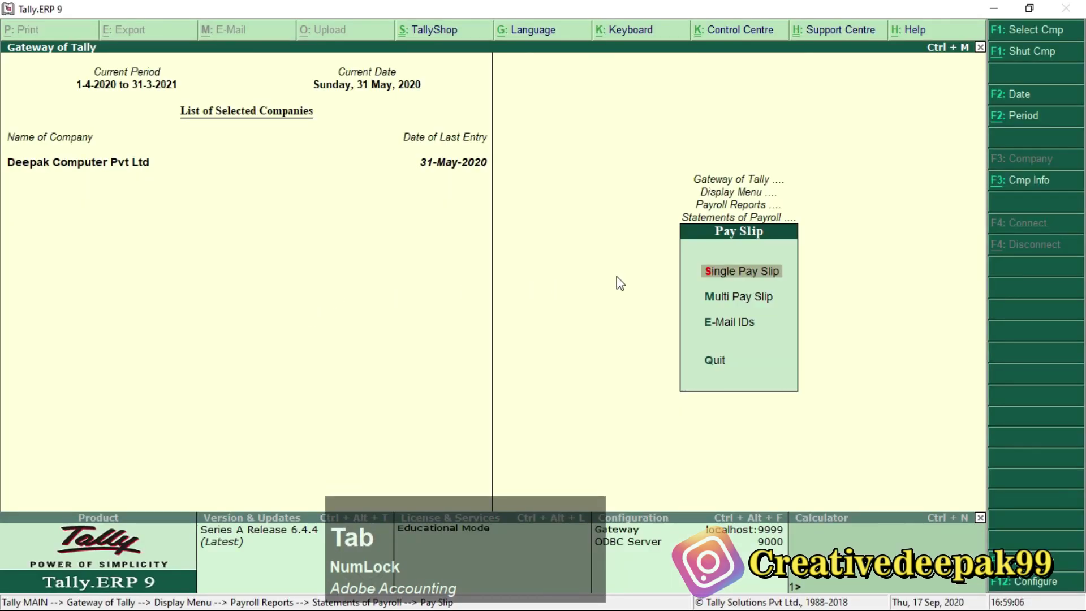
Open the May-2020 Pay Sheet with All Items for employee category and employees.
key(Escape)
key(Down)
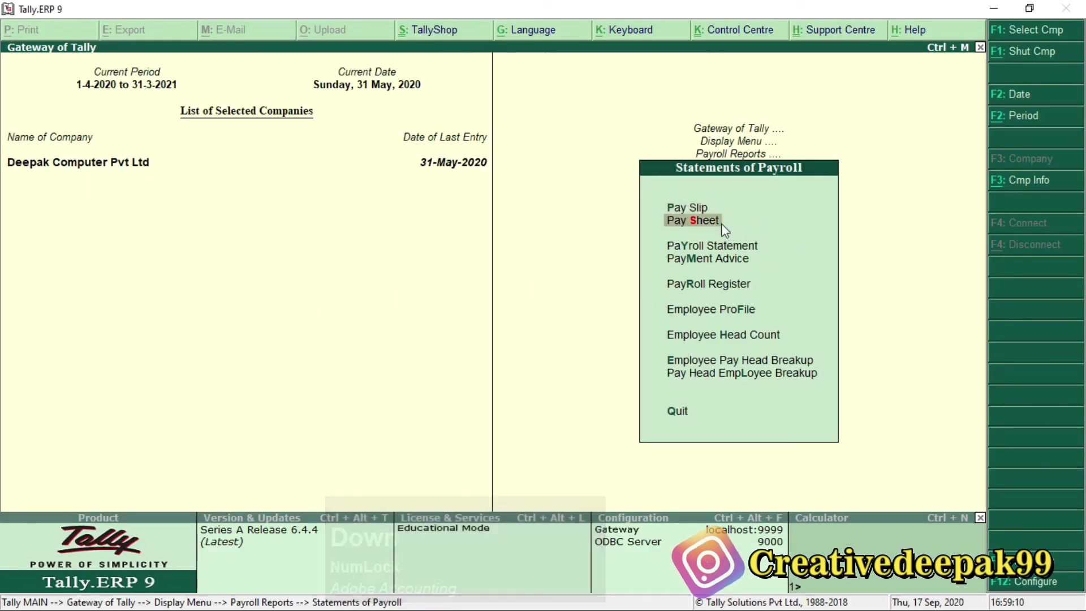
key(Return)
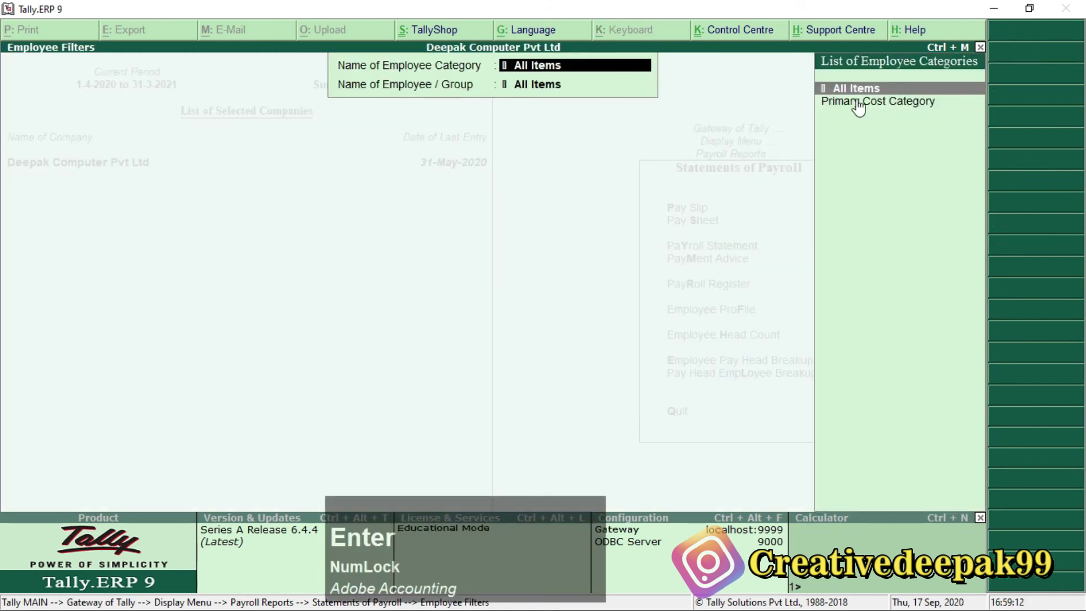
key(Return)
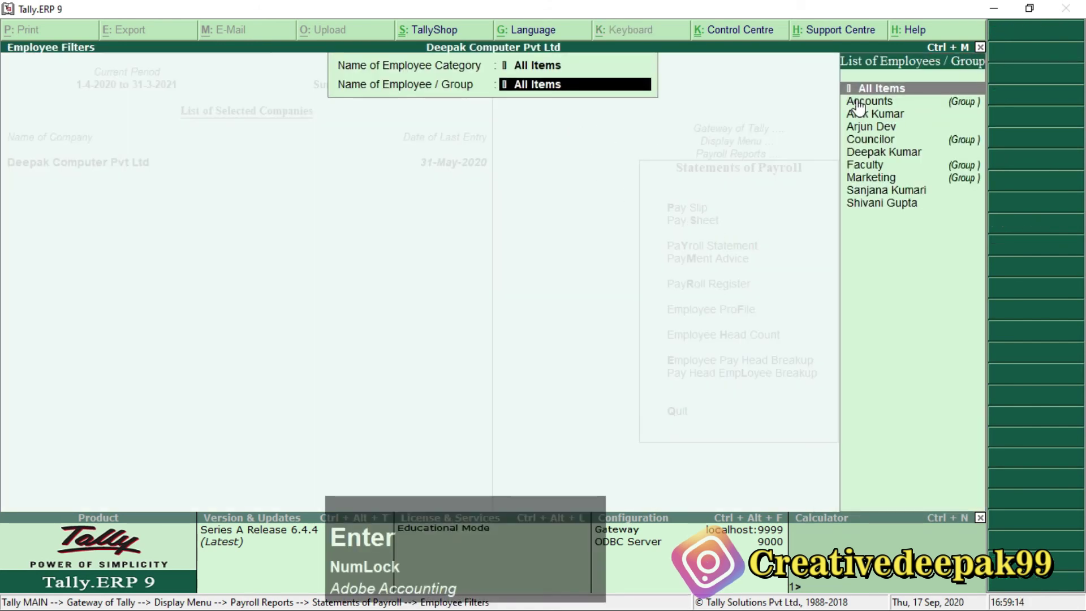
key(Return)
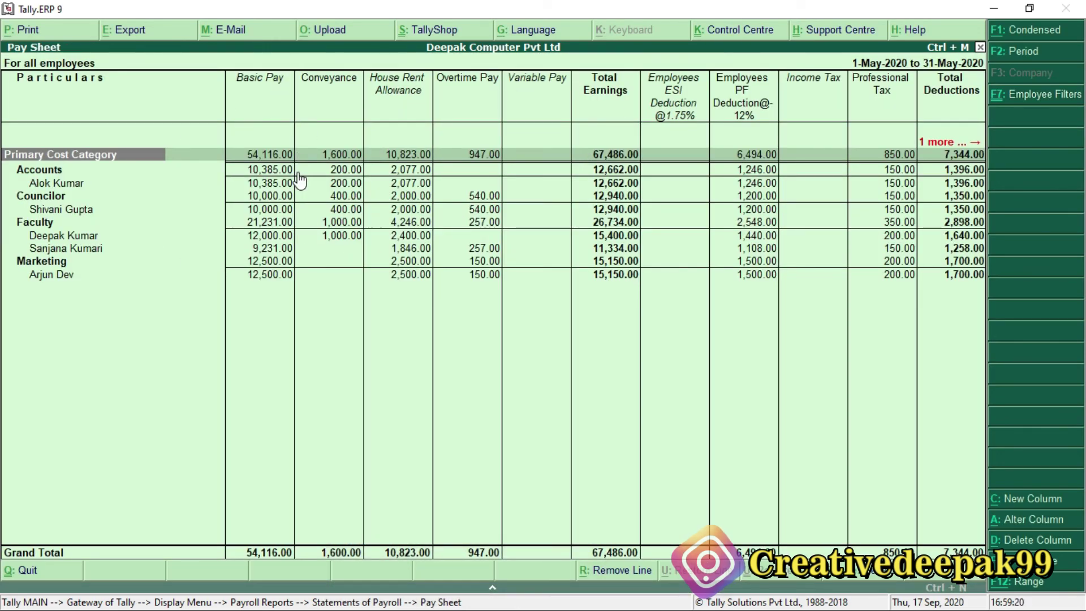
key(Down)
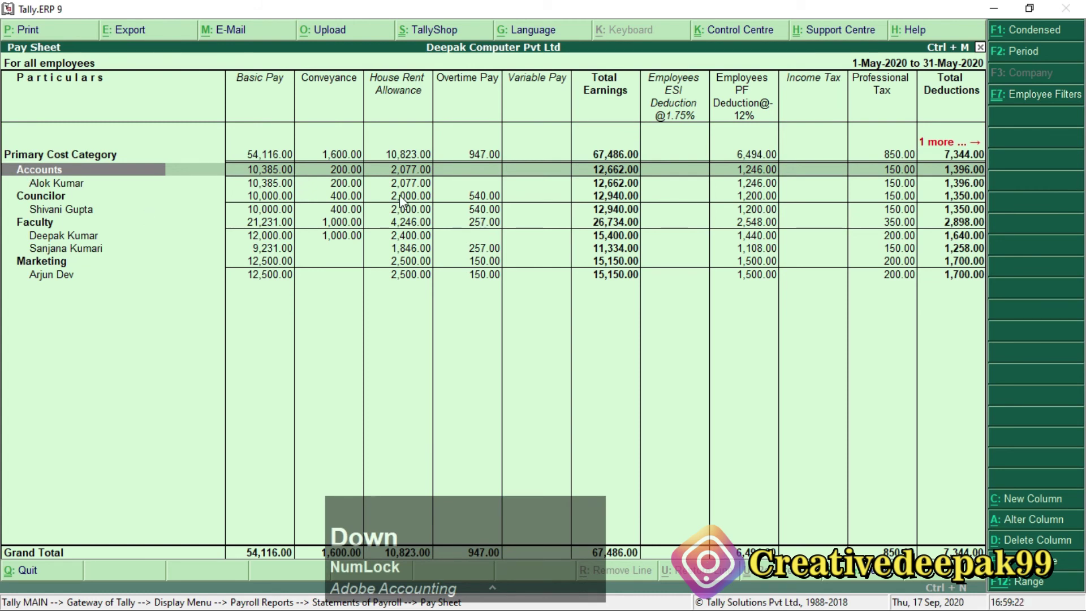
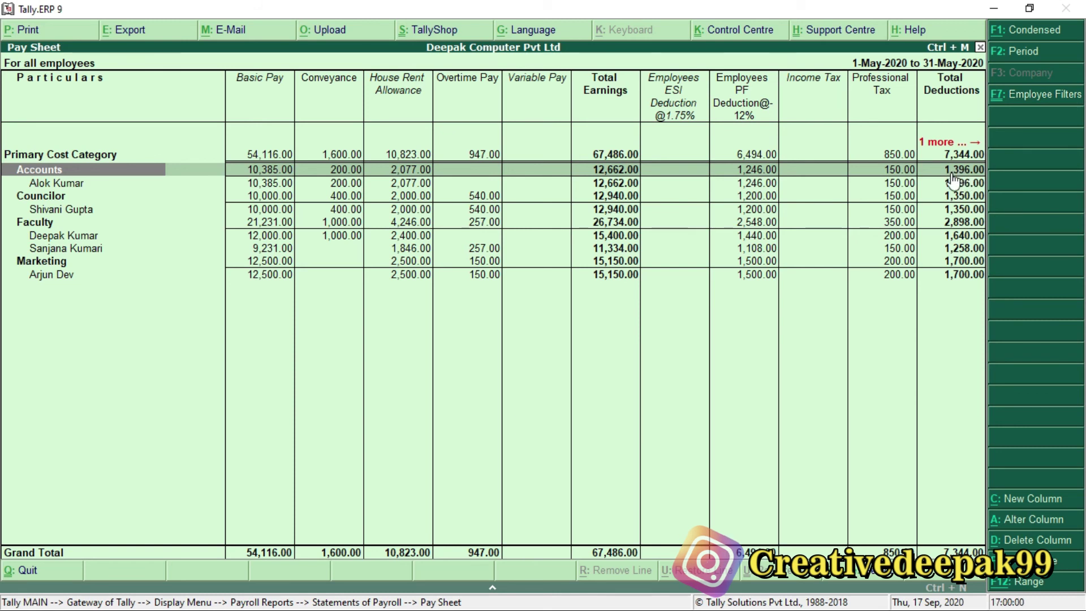
Scroll across the May 2020 Pay Sheet from Total Earnings through Employees PF and Professional Tax to Net Amount.
key(Right)
key(Right)
key(Right)
key(Right)
key(Right)
key(Right)
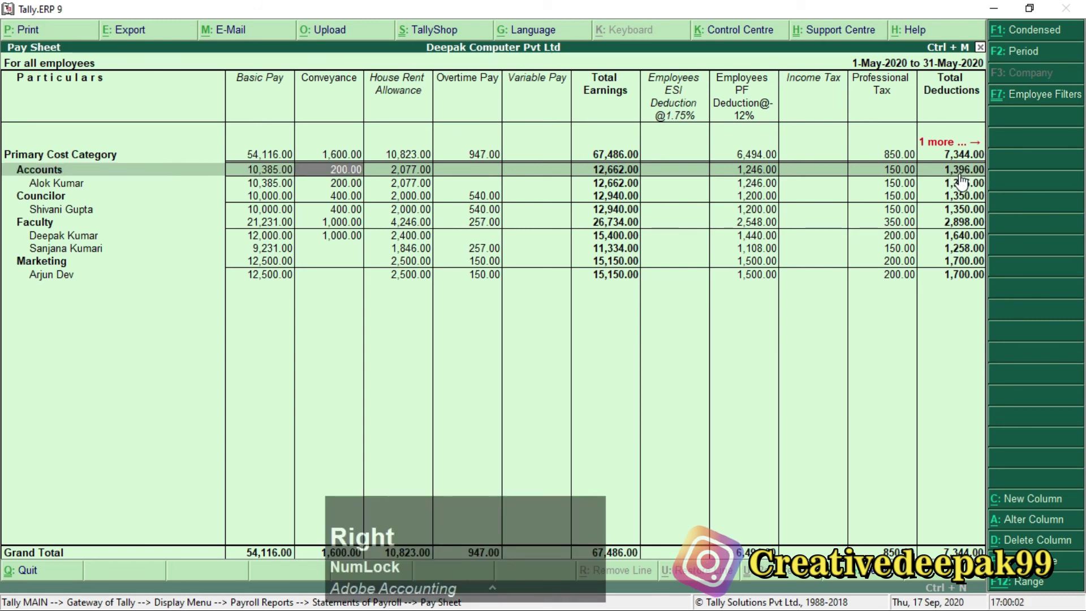
key(Left)
key(Right)
key(Left)
key(Right)
key(Right)
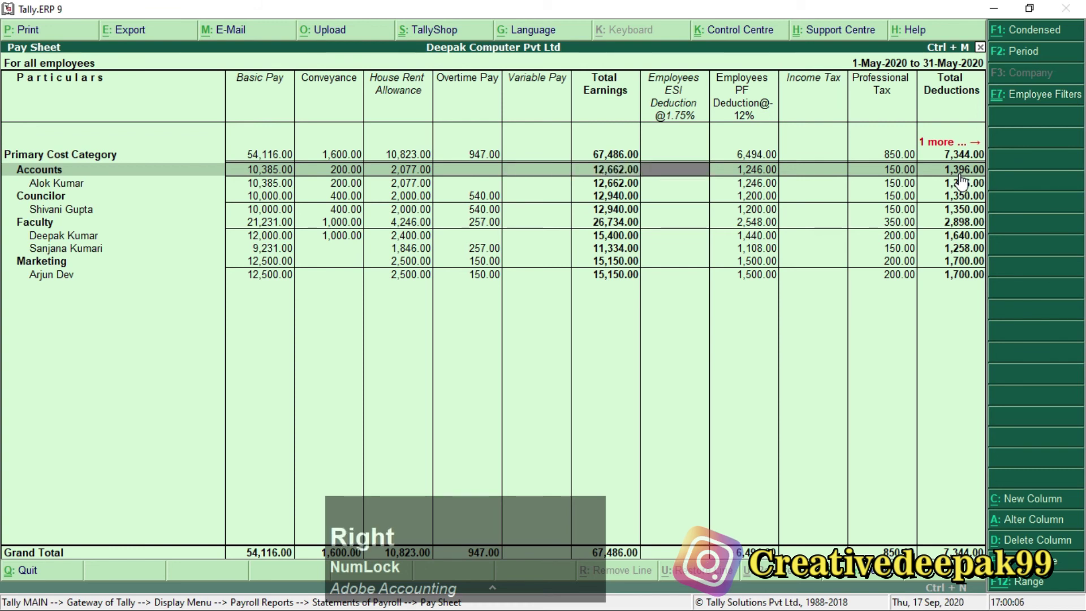
key(Right)
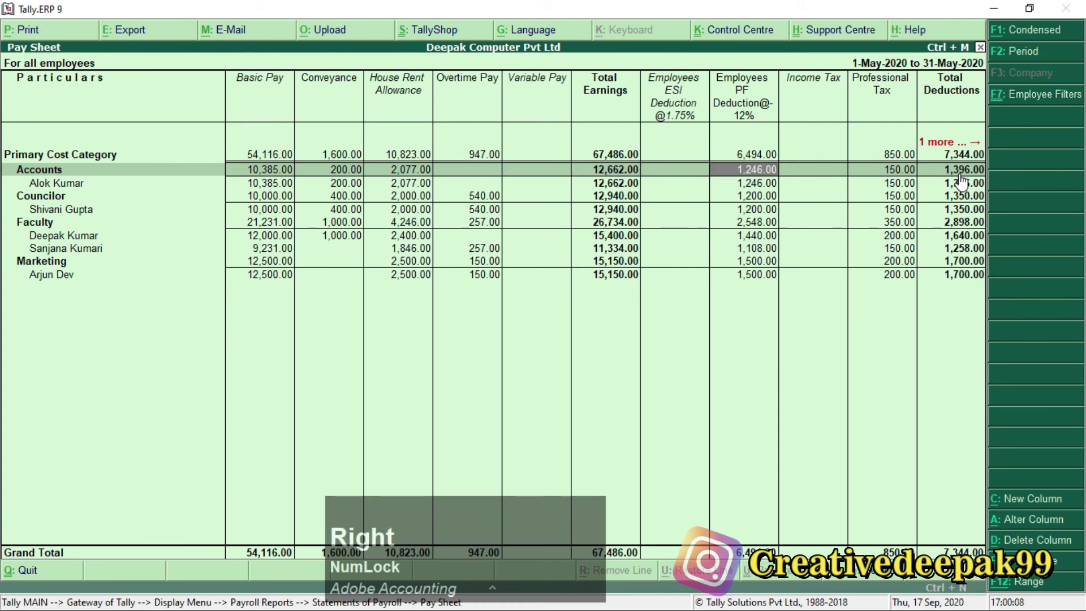
key(Right)
key(Right)
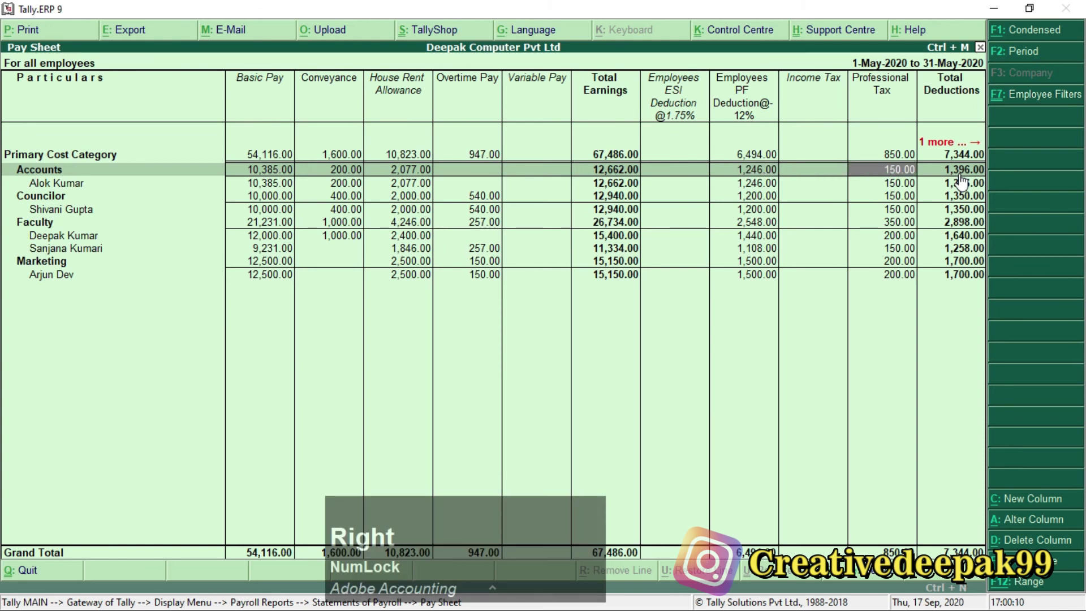
key(Right)
key(Right)
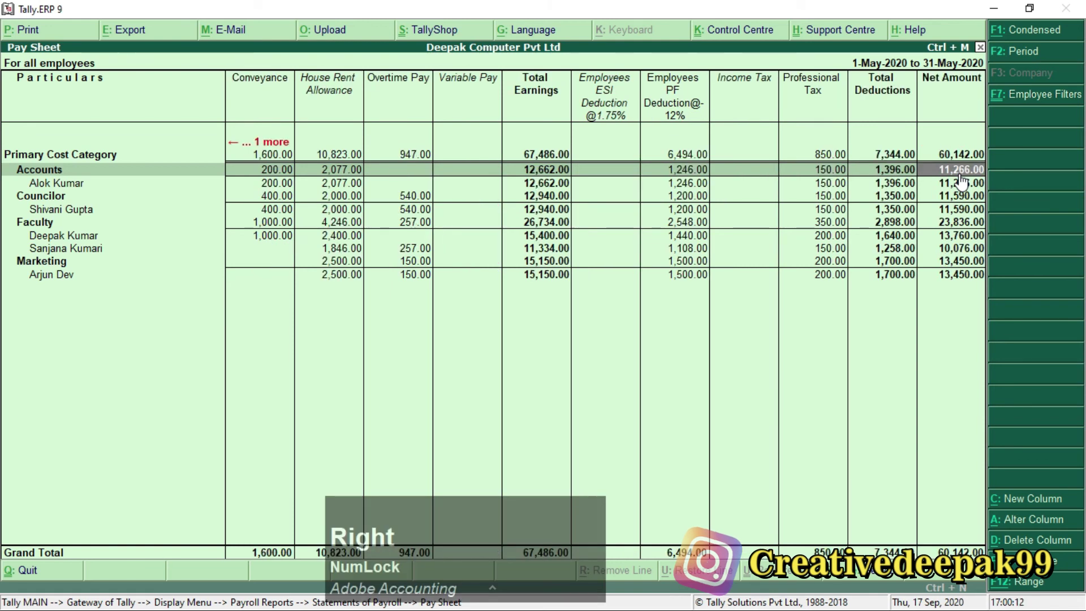
Highlight the key Pay Sheet figures, including 60,142.00 net pay, then close the report.
click(937, 94)
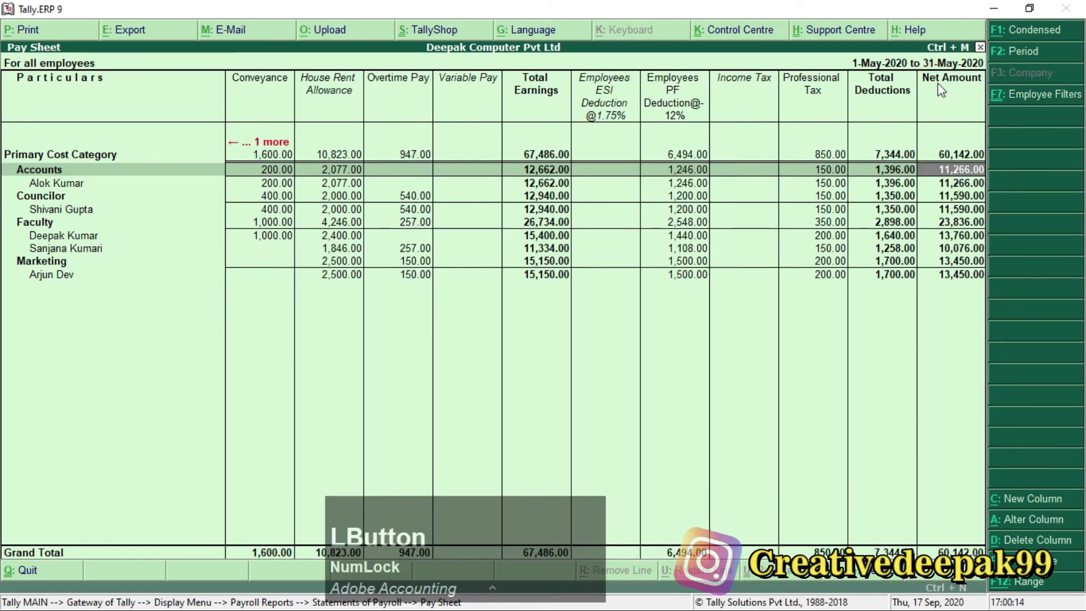
key(ctrl+2)
mouse_move(917, 70)
mouse_down()
mouse_move(1032, 241)
mouse_move(1005, 304)
mouse_up()
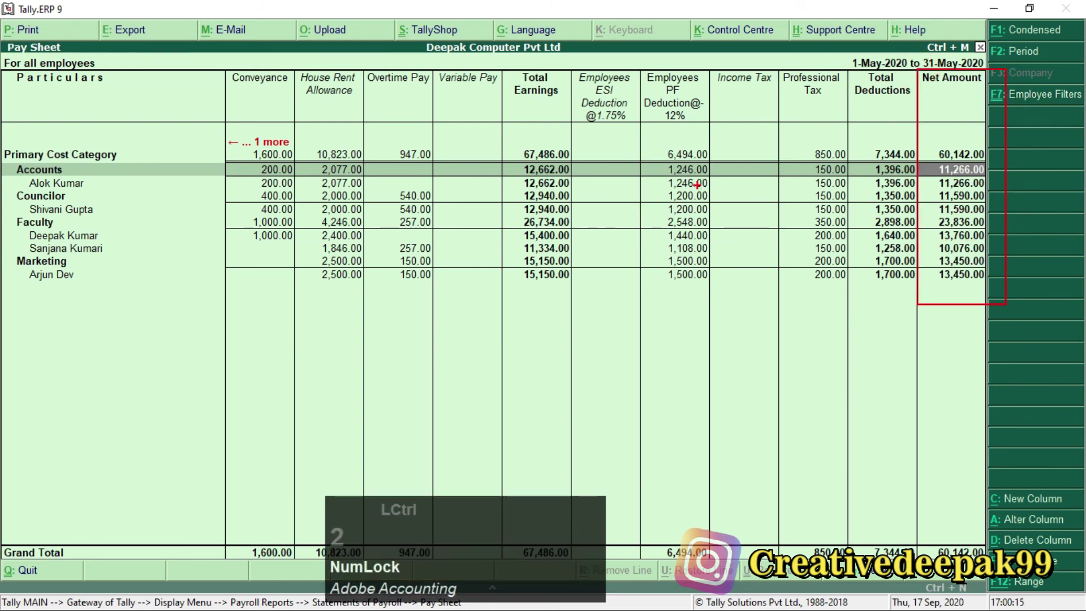
drag(515, 158, 580, 173)
drag(650, 155, 710, 180)
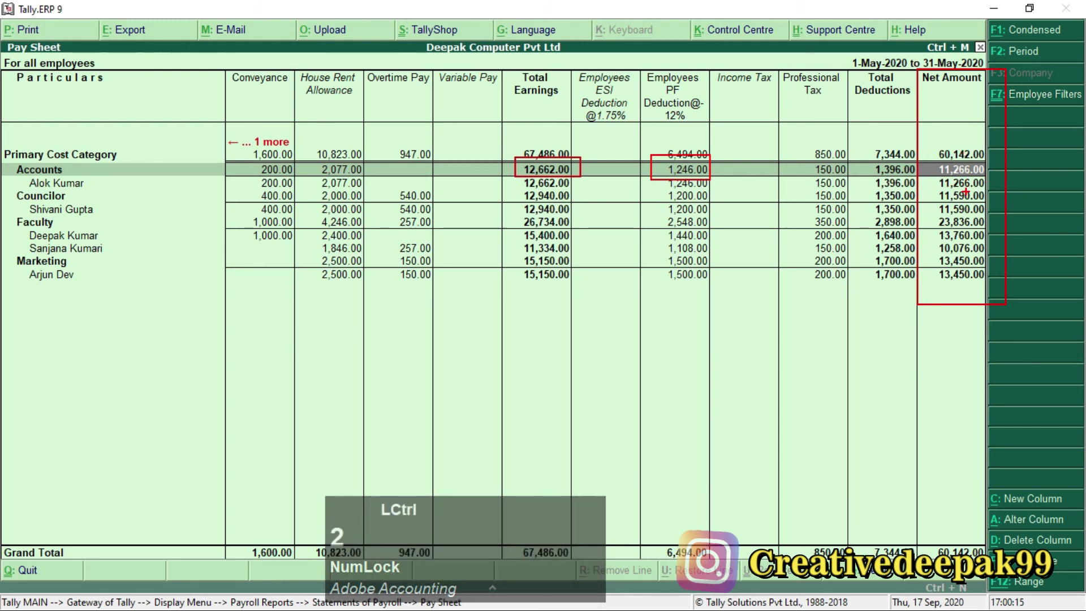
drag(922, 157, 994, 180)
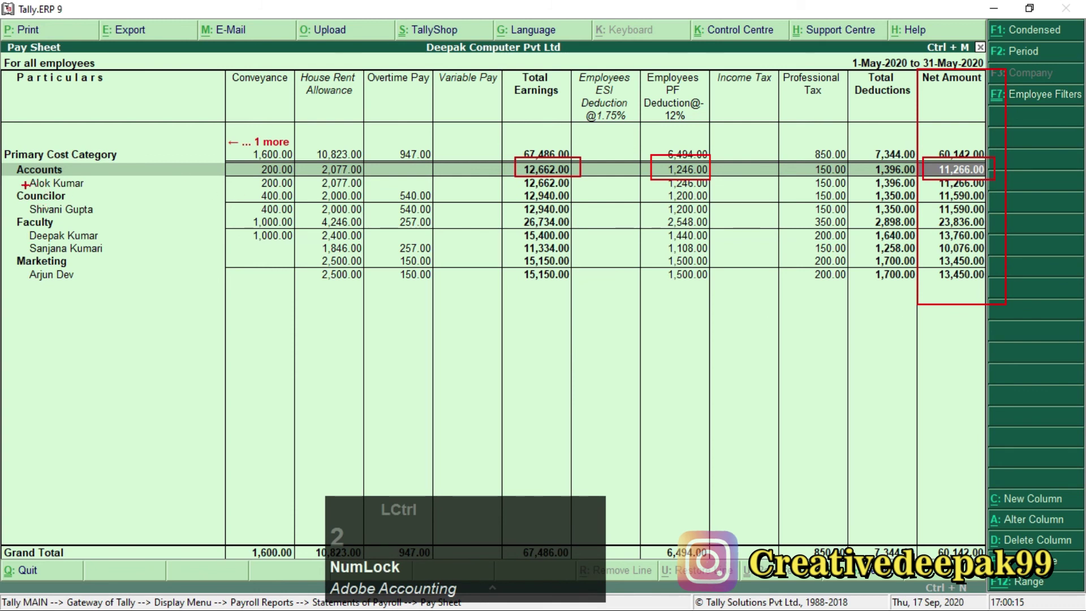
drag(17, 189, 90, 225)
drag(23, 232, 73, 264)
drag(11, 252, 94, 296)
key(Escape)
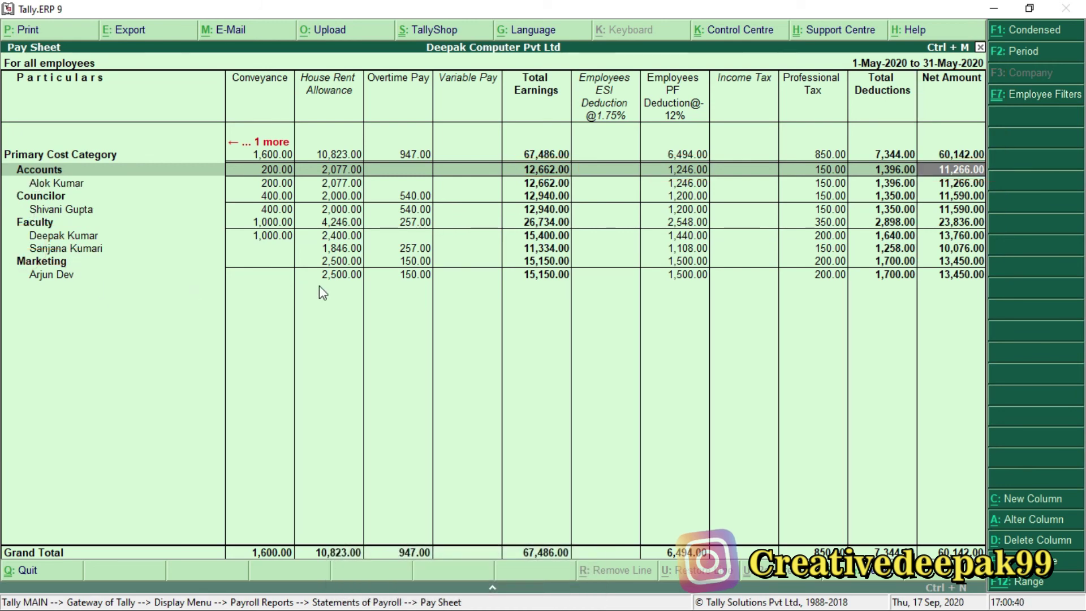
key(Escape)
Leave the employee filter screen, check the Payroll PDF, and highlight the menu items.
key(Escape)
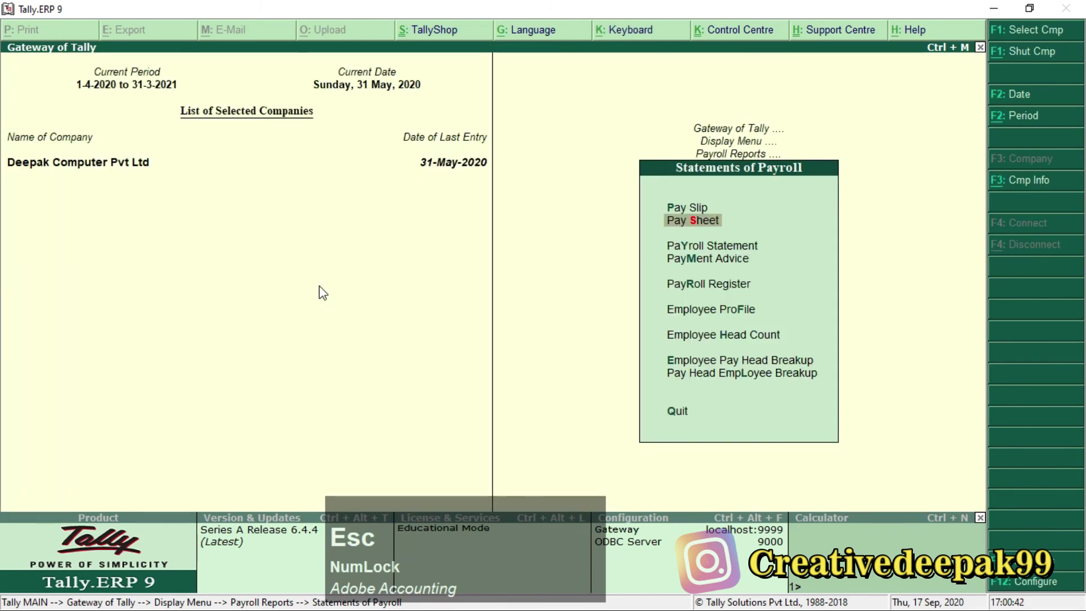
key(Escape)
key(alt+Tab)
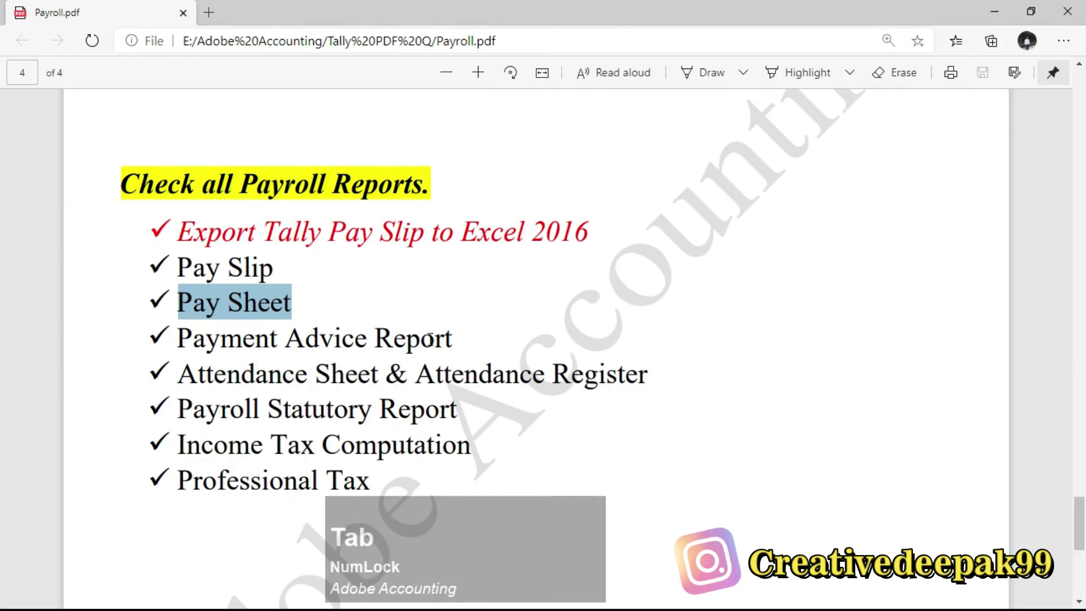
key(alt+Tab)
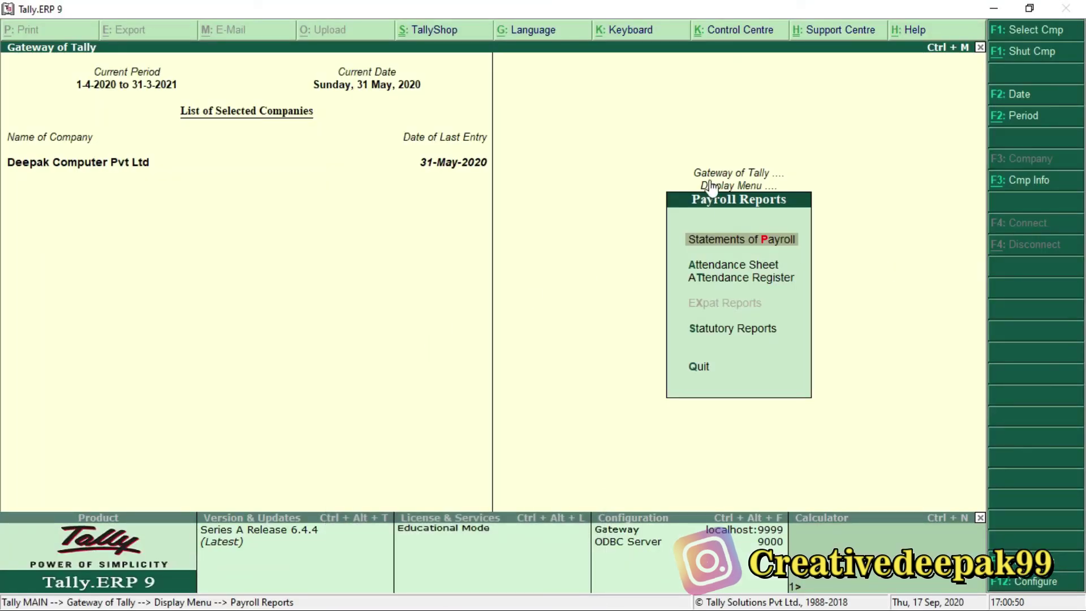
key(ctrl+2)
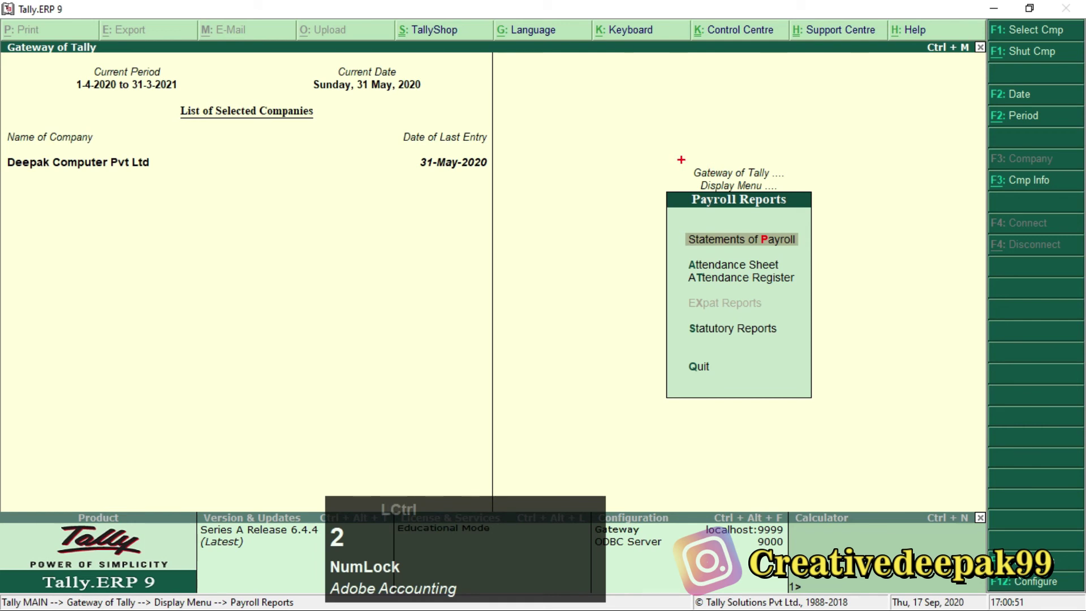
mouse_move(680, 159)
mouse_down()
mouse_move(765, 266)
mouse_move(808, 258)
mouse_up()
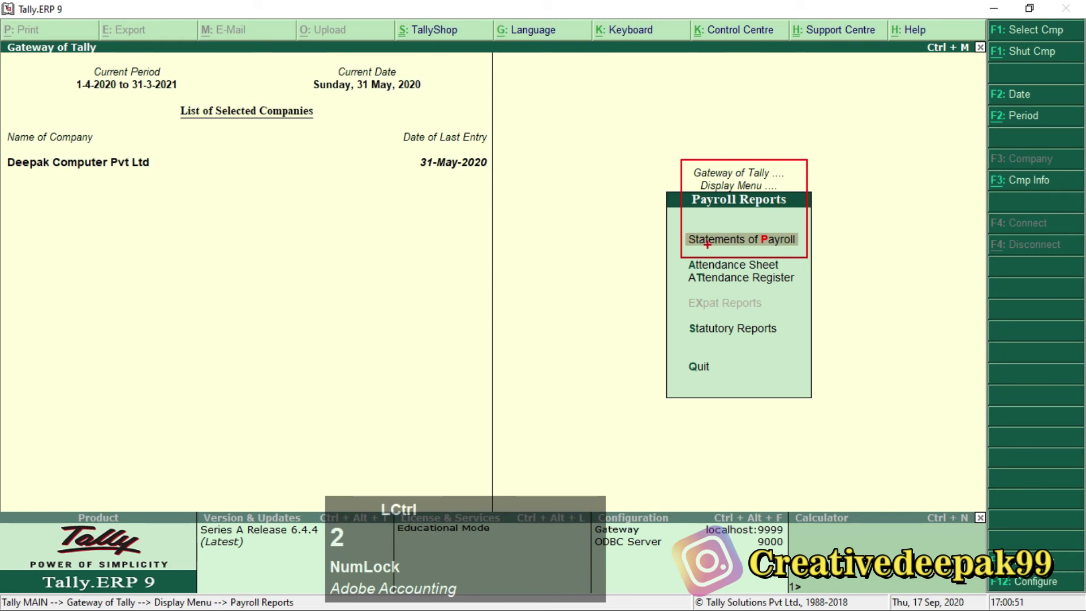
key(Escape)
Open Payment Advice from the Statements of Payroll list.
key(KP_Enter)
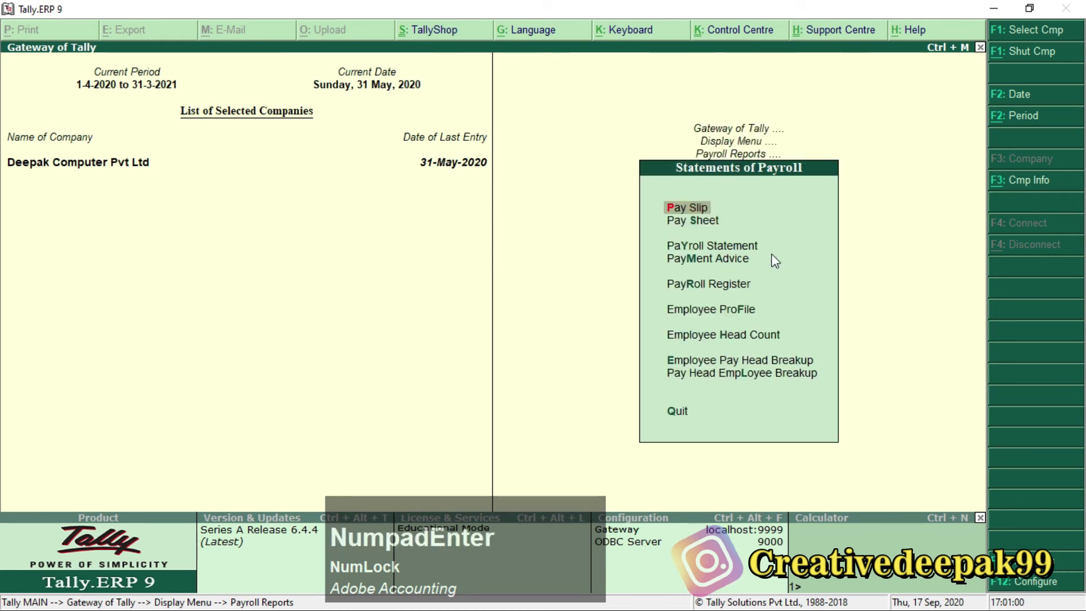
key(Down)
key(Down)
key(Down)
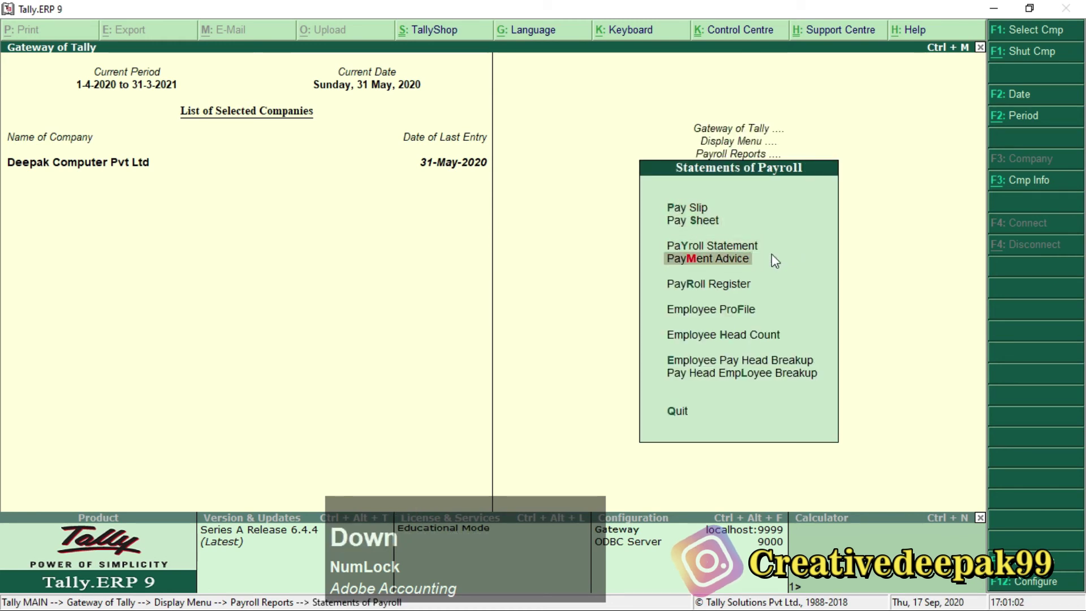
click(758, 261)
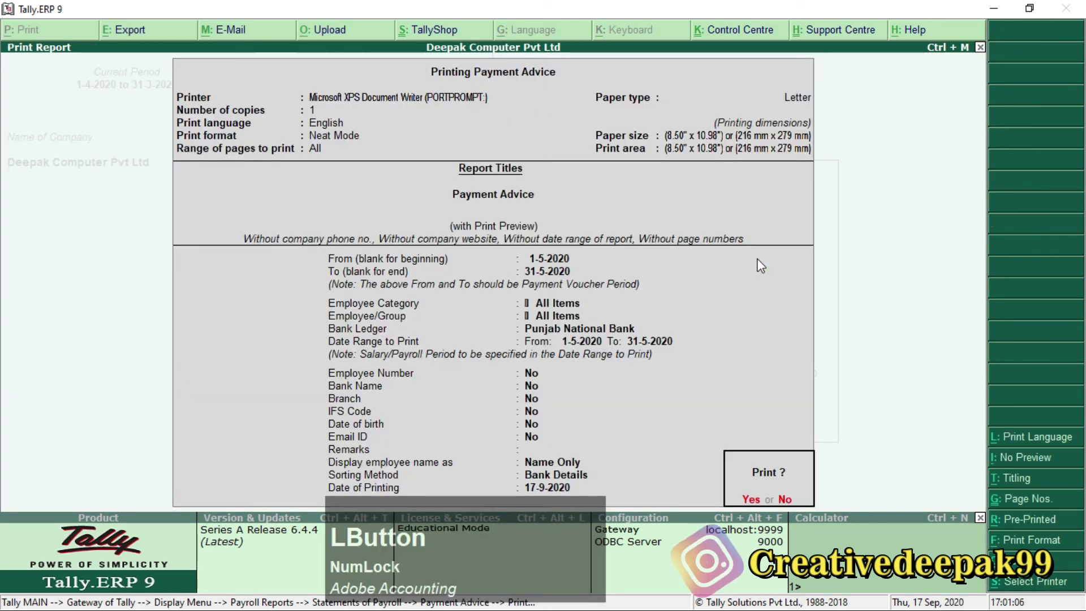
Preview the Payment Advice dated 31-5-2020 at full size, then close the preview.
key(KP_Enter)
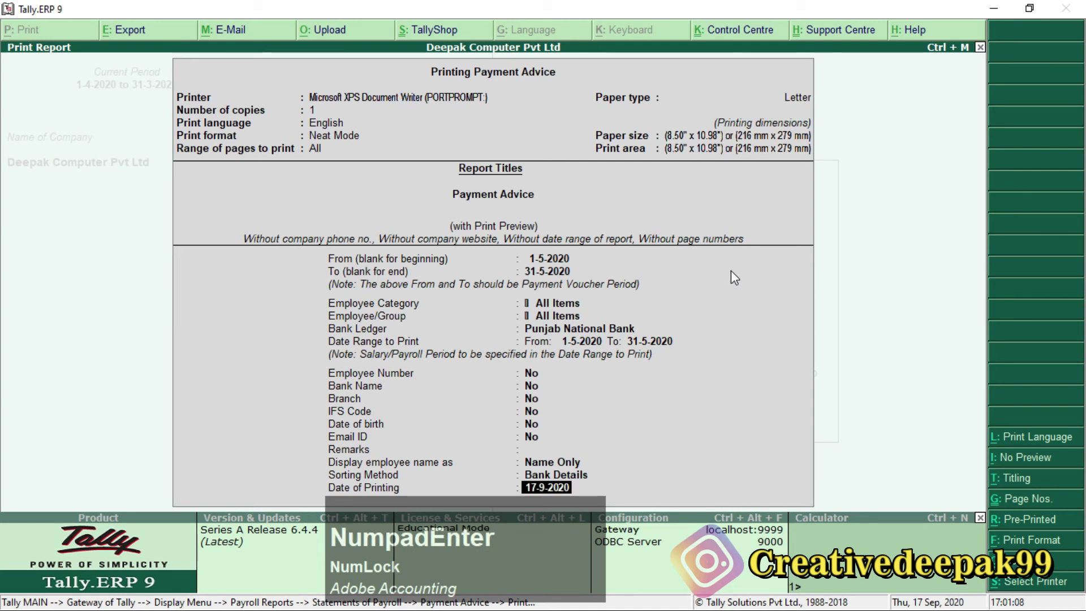
drag(548, 529, 951, 535)
click(791, 435)
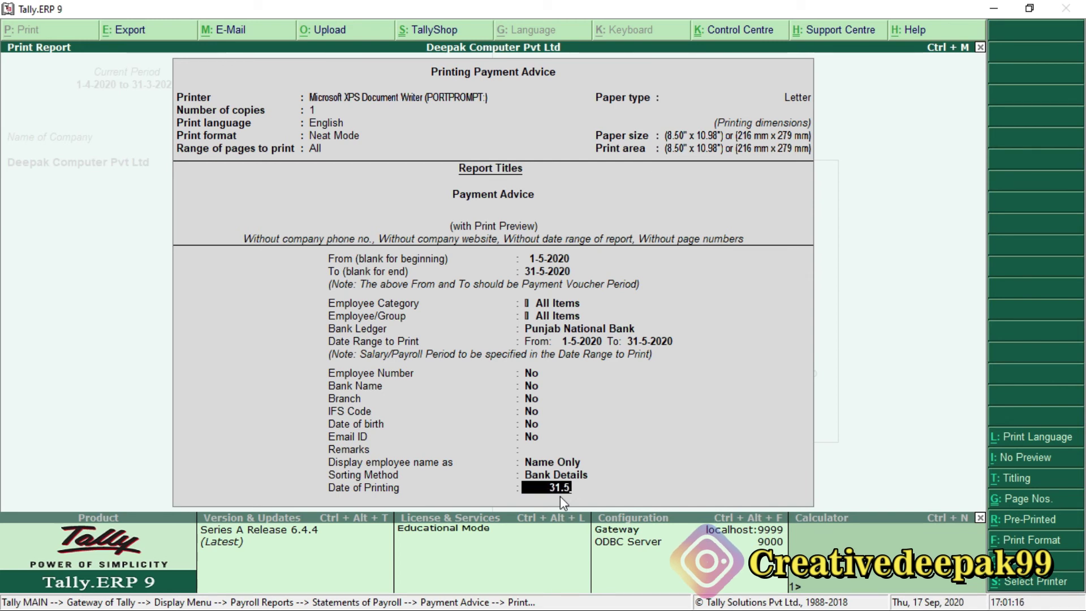
key(KP_Enter)
key(KP_Enter)
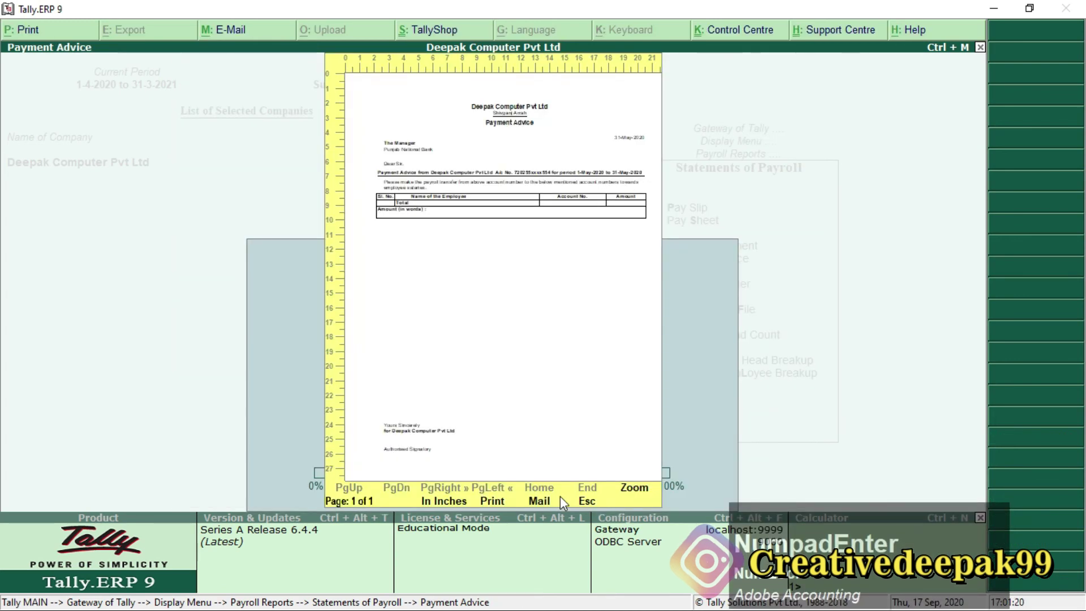
key(alt+z)
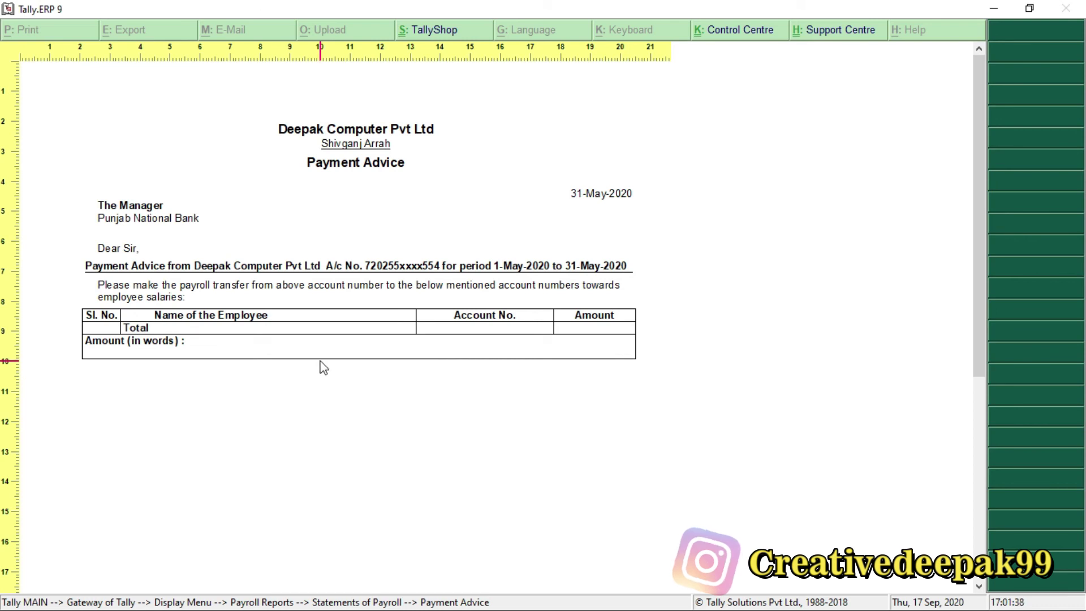
key(Escape)
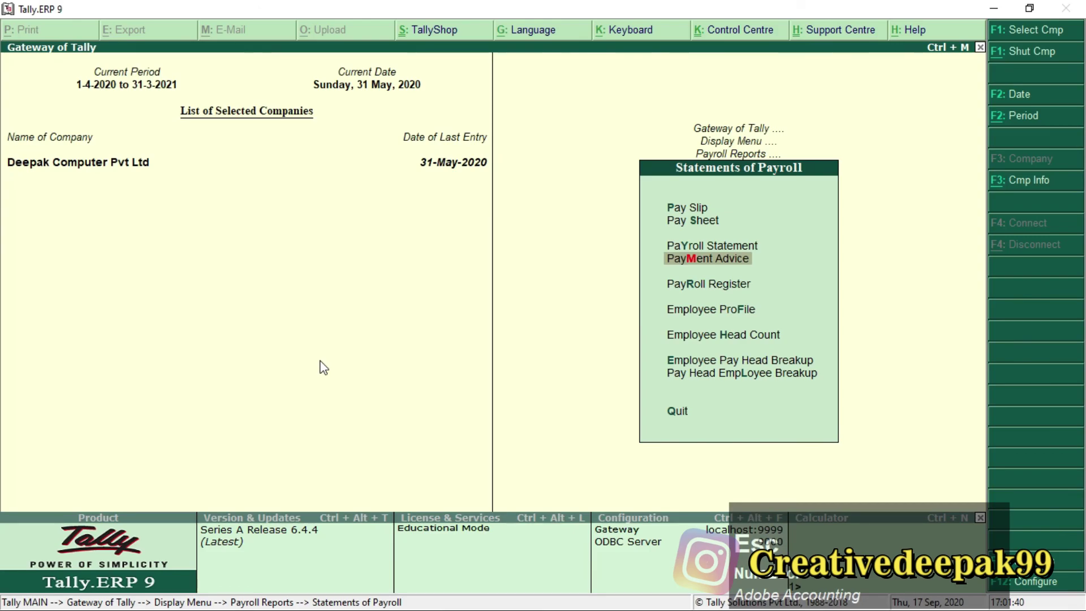
Mark the Payment Advice and attendance report lines in the Payroll PDF checklist.
key(alt+Tab)
drag(157, 338, 453, 340)
drag(194, 373, 644, 378)
key(alt+Tab)
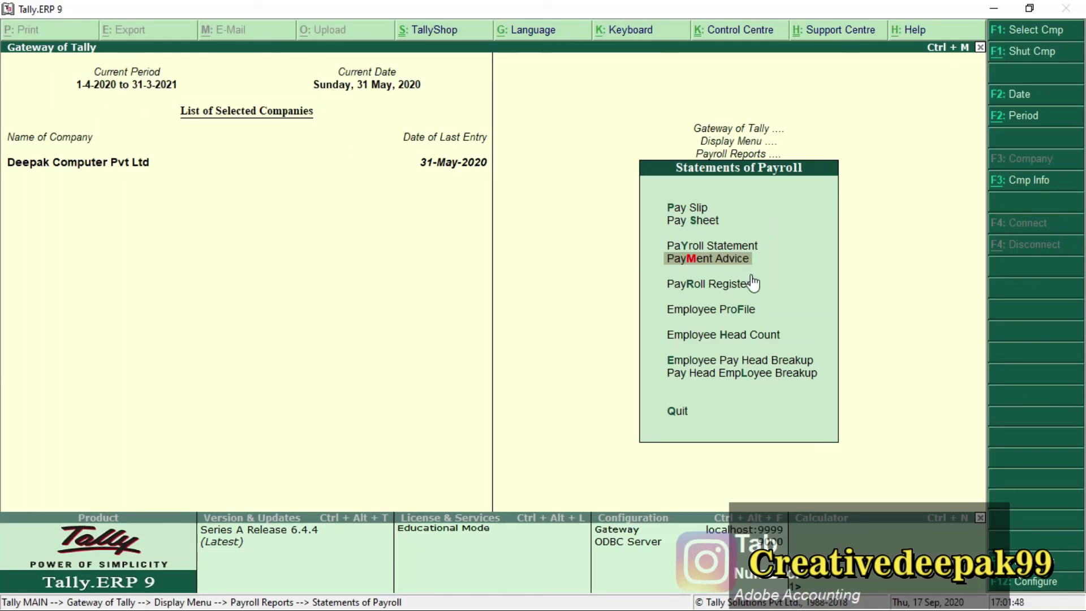
From the Payroll Reports list, open the Attendance Sheet for all employees.
key(Escape)
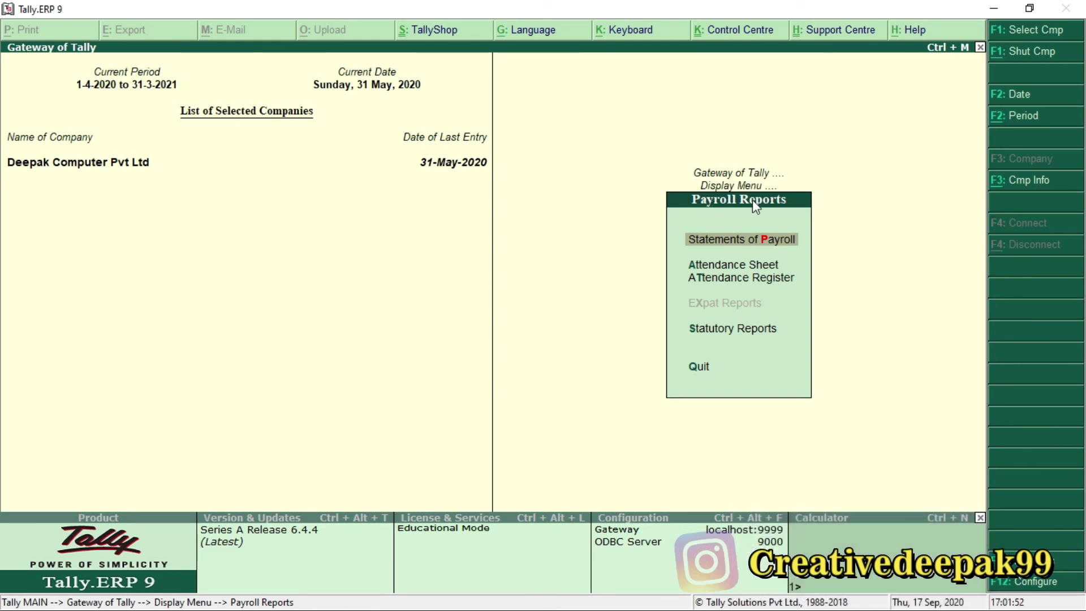
key(ctrl)
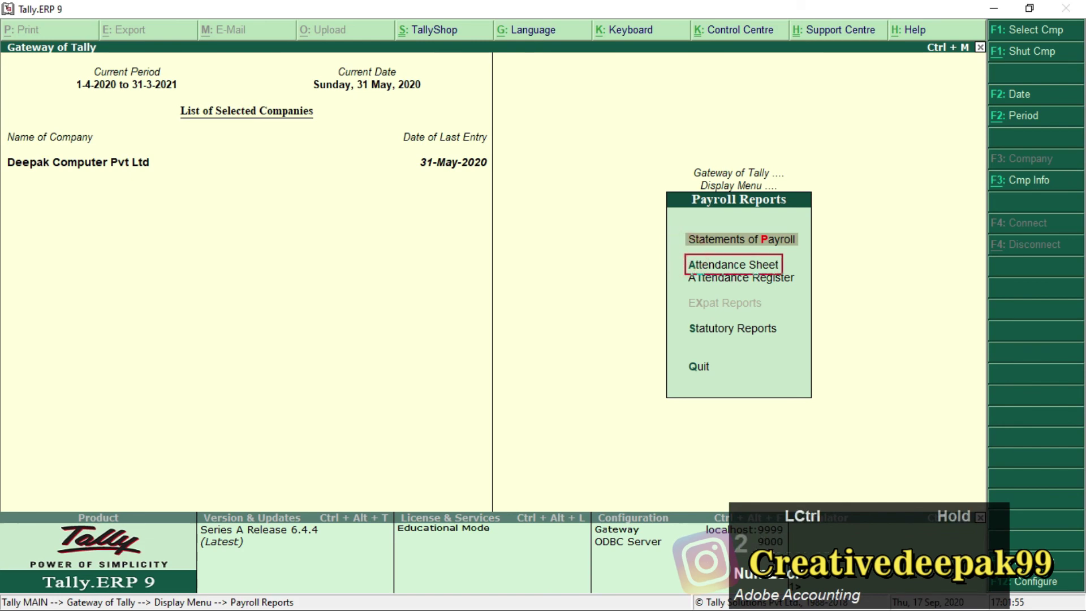
drag(680, 267, 802, 295)
scroll(692, 267, up, 1)
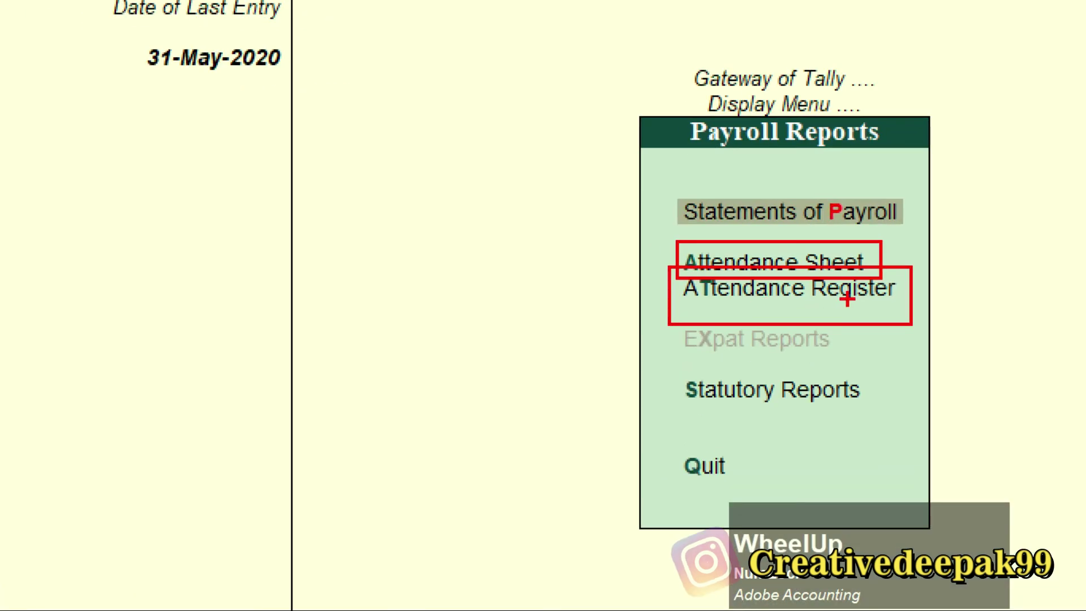
key(Escape)
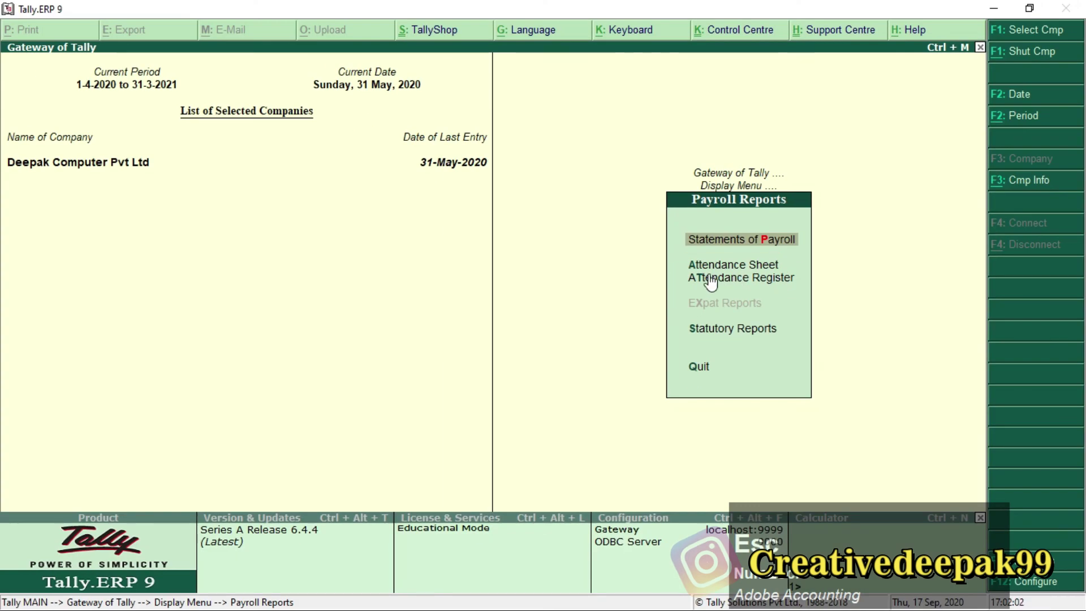
key(ctrl+2)
drag(682, 256, 807, 299)
scroll(800, 293, up, 1)
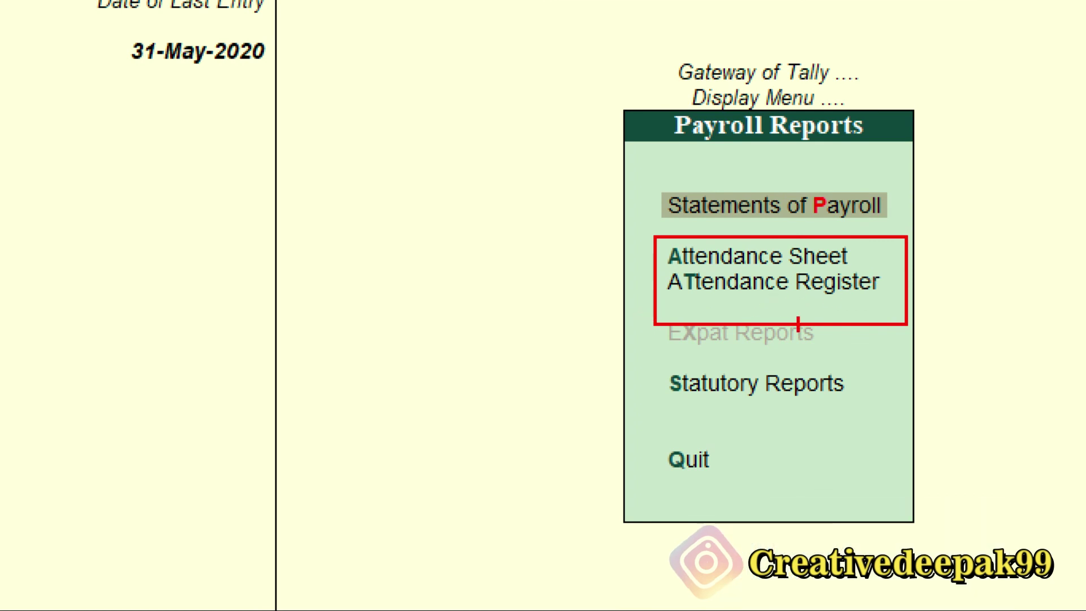
key(Escape)
key(Down)
key(KP_Enter)
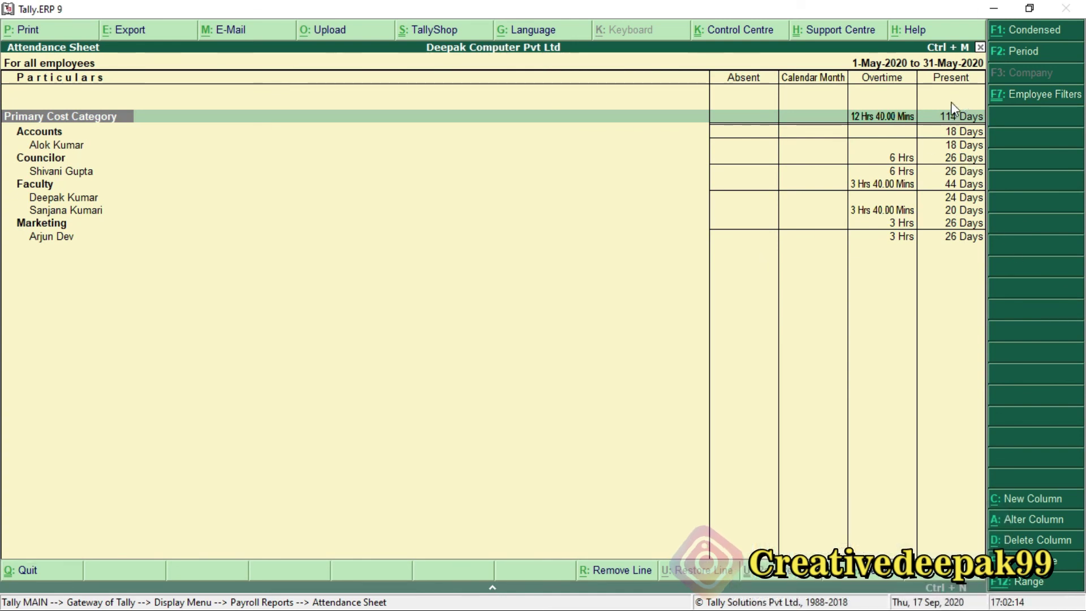
Step through the Accounts, Councilor and Faculty rows of the Attendance Sheet.
key(Down)
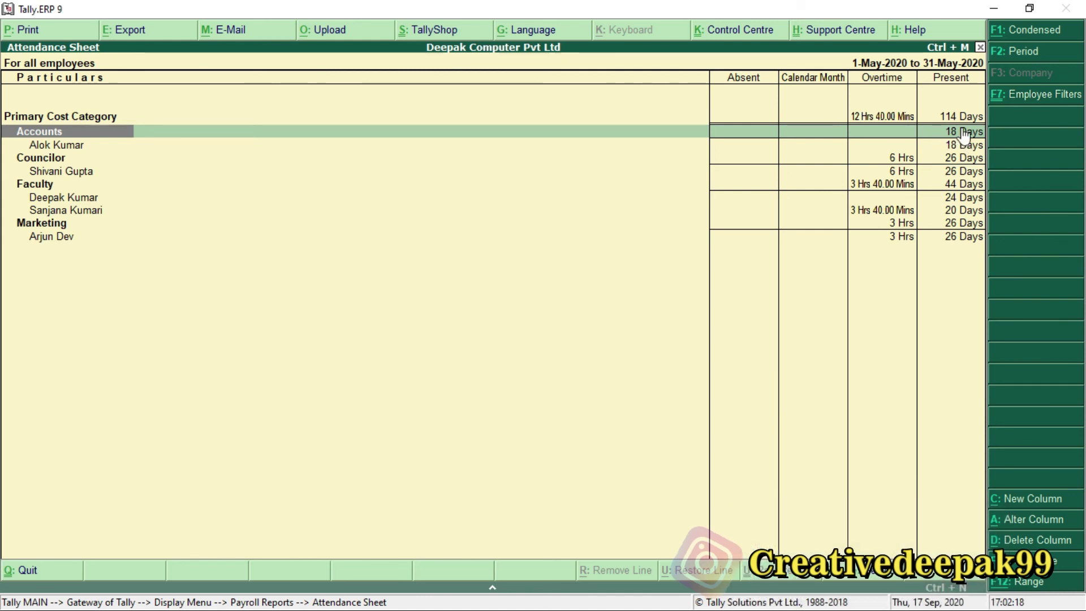
key(Down)
key(Down)
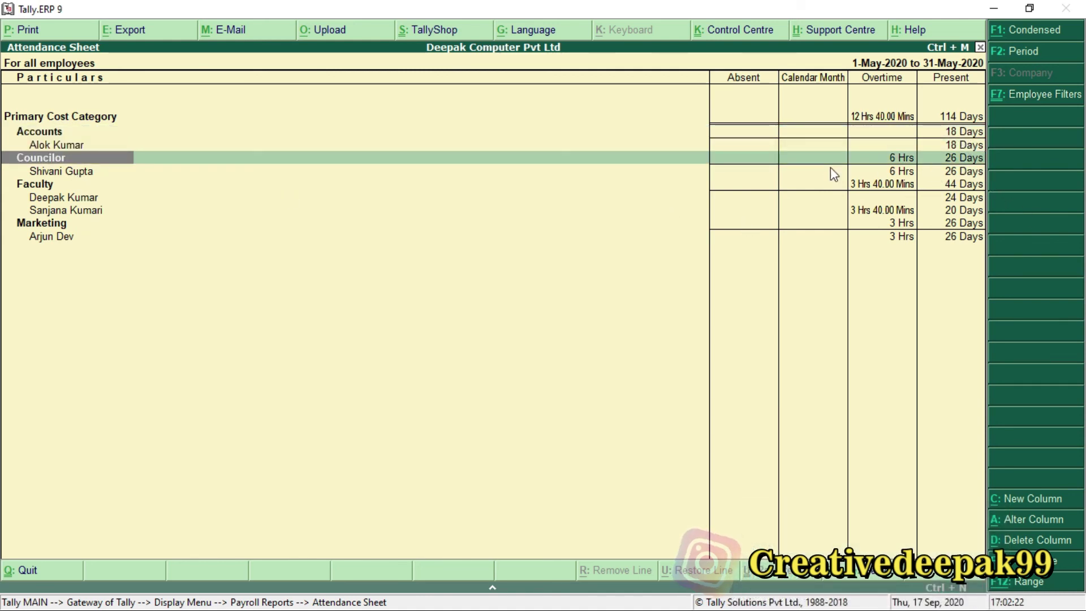
click(881, 85)
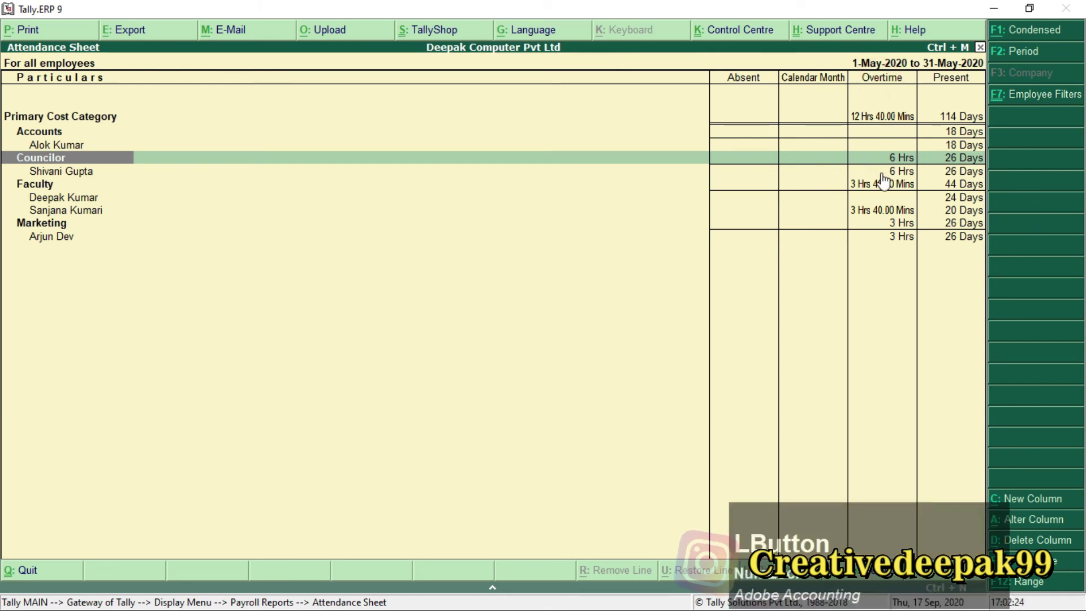
key(Down)
key(Down)
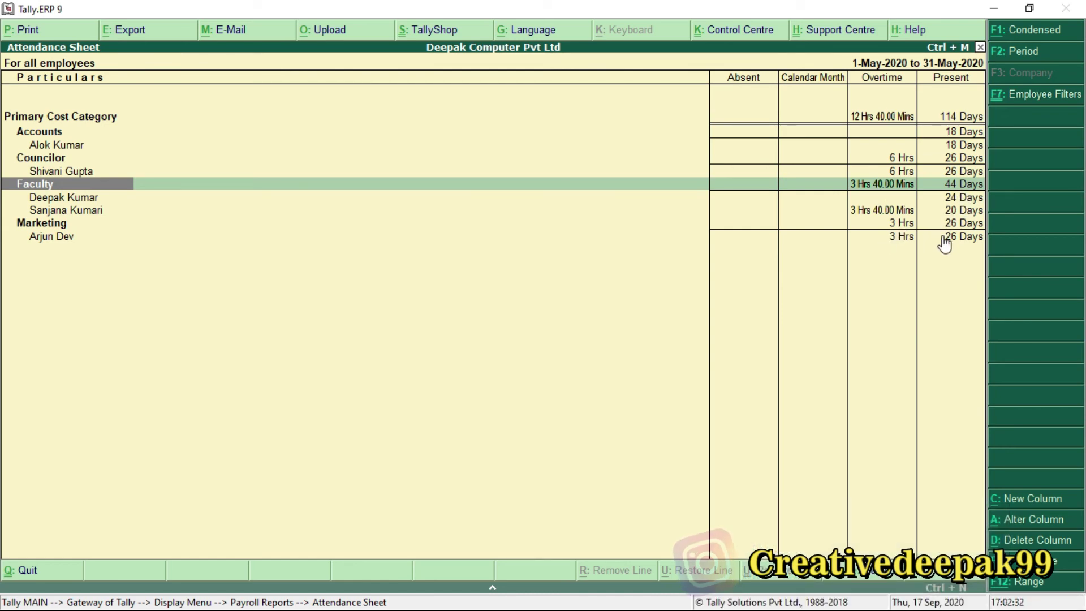
Open the Attendance Register for 1-Apr-2020 to 31-May-2020.
key(Escape)
key(Down)
key(KP_Enter)
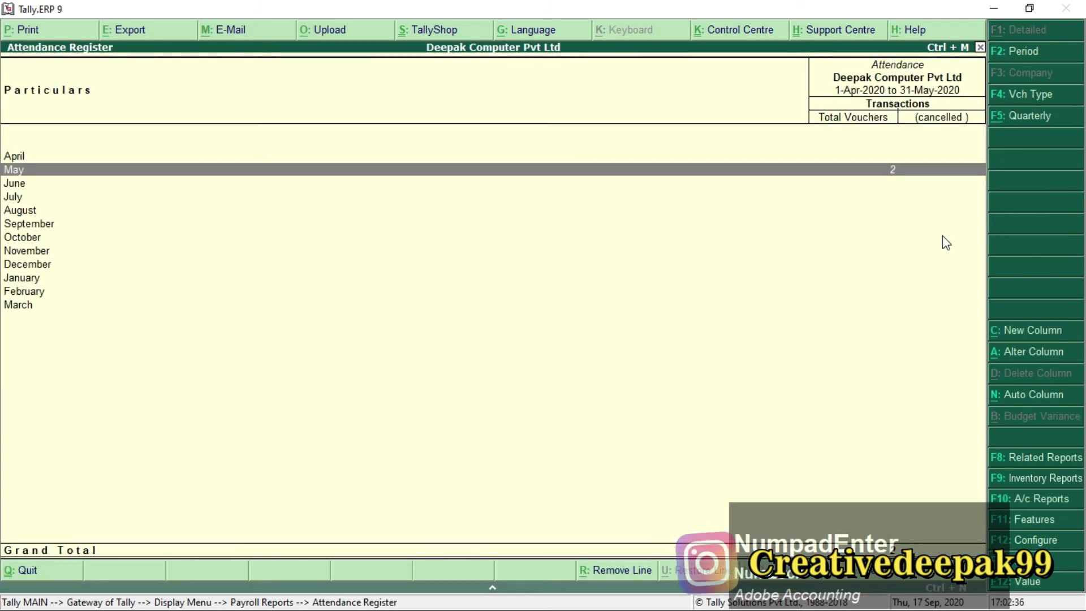
Inspect May's Present and Overtime attendance vouchers without making changes.
key(KP_Enter)
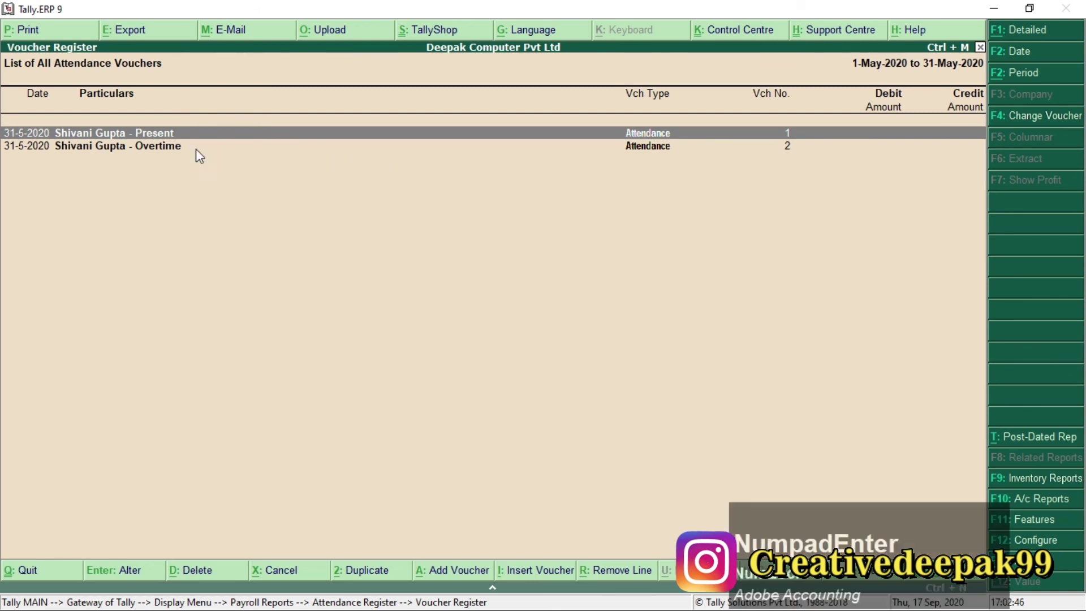
key(KP_Enter)
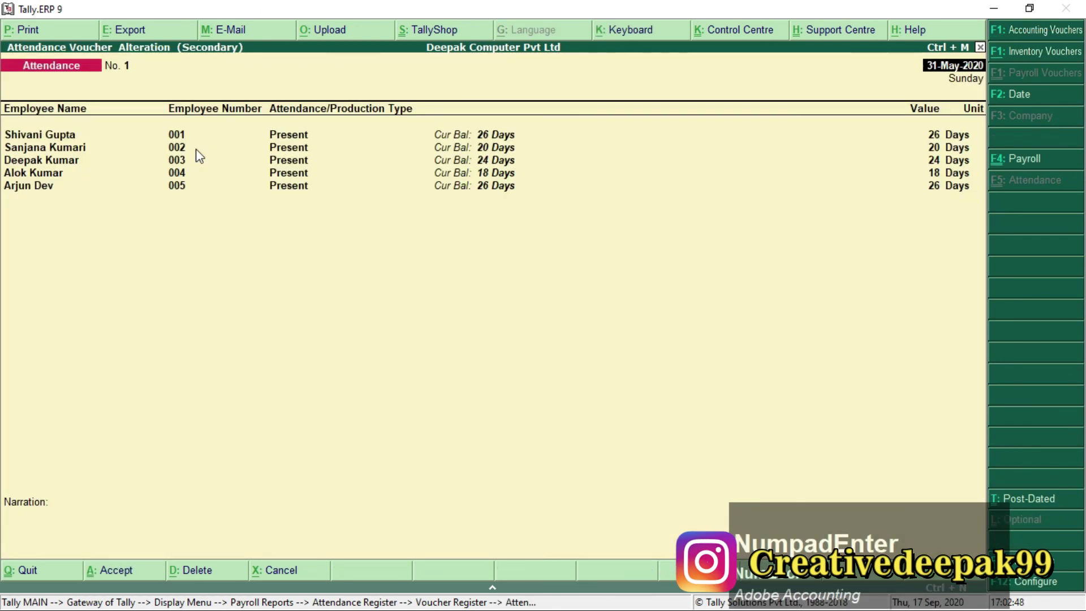
key(Escape)
key(Escape)
key(Down)
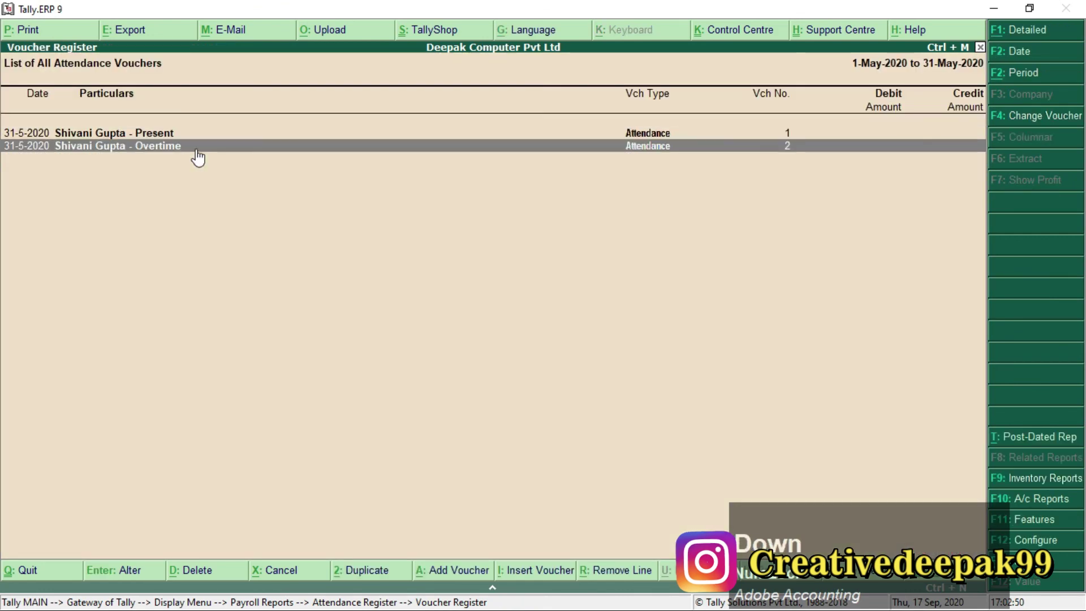
key(KP_Enter)
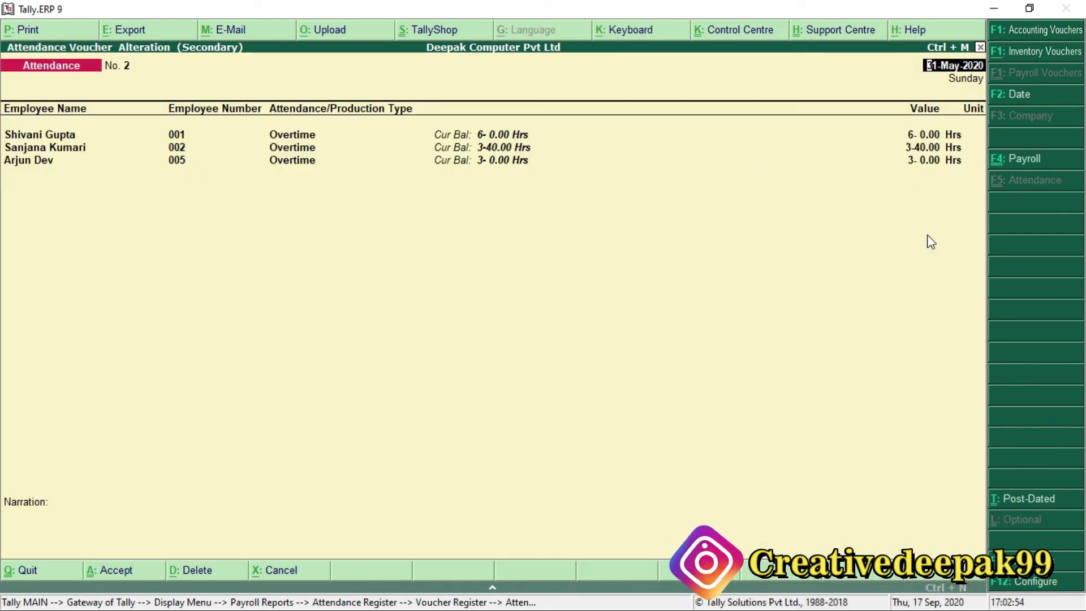
key(Escape)
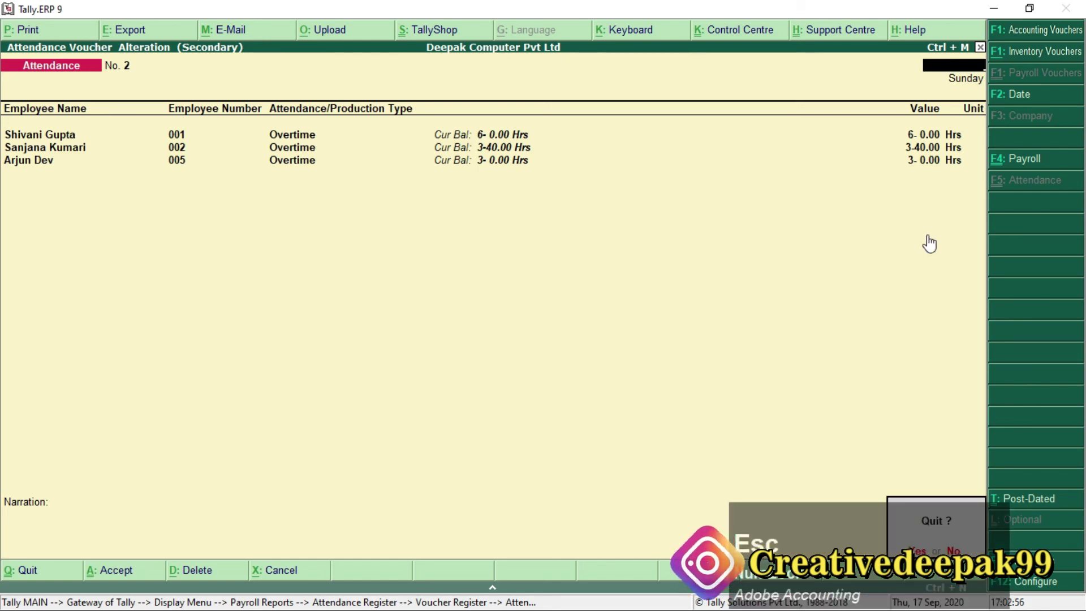
Mark Payroll Statutory Report in the checklist PDF and return to the Display Menu.
key(Escape)
key(Escape)
key(Escape)
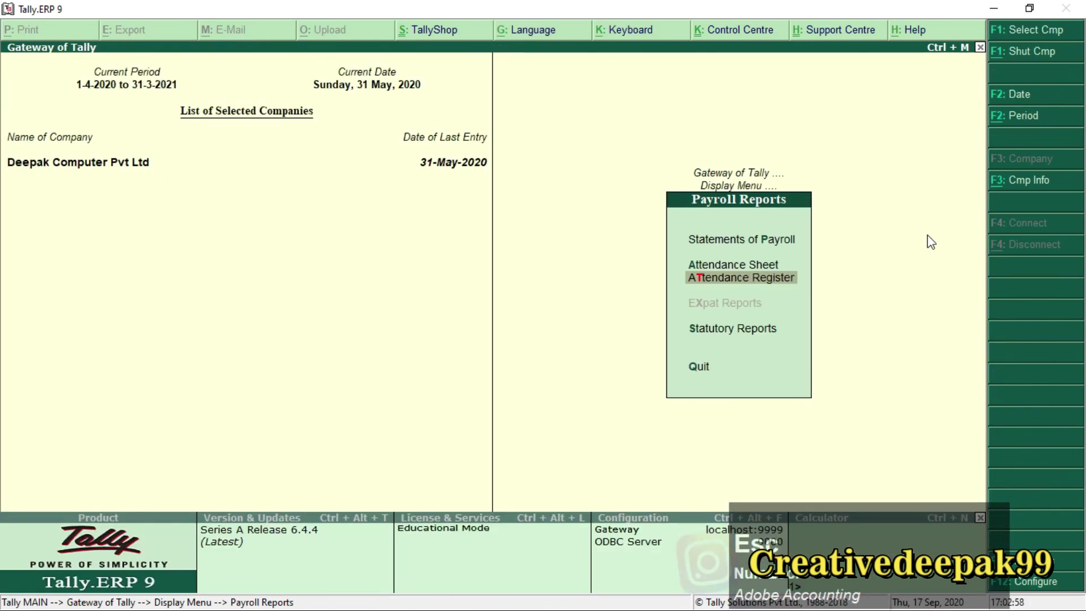
key(alt+Tab)
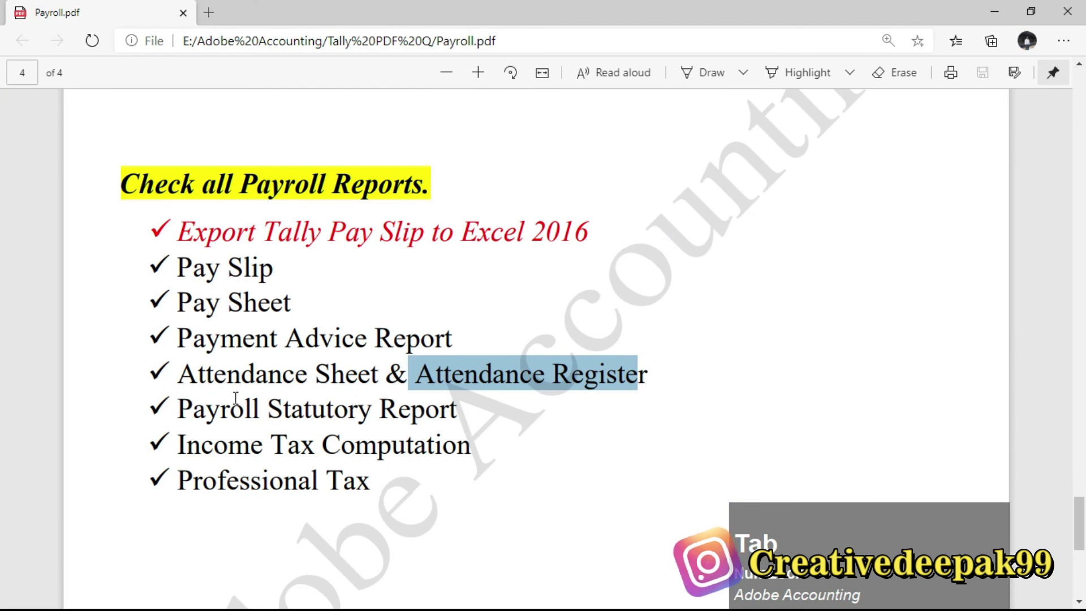
drag(180, 408, 461, 403)
key(alt+Tab)
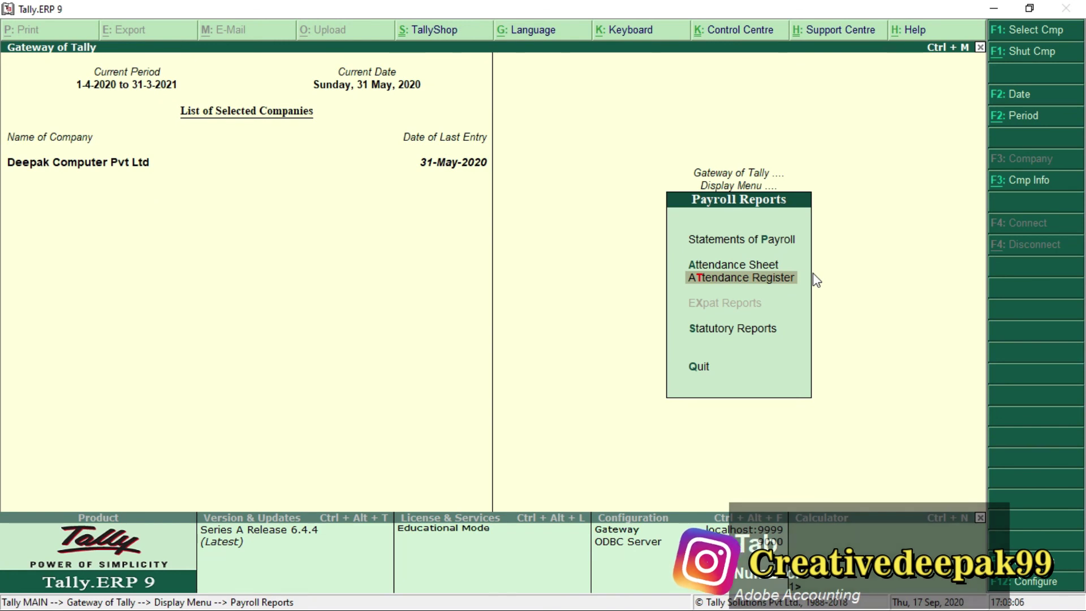
key(Escape)
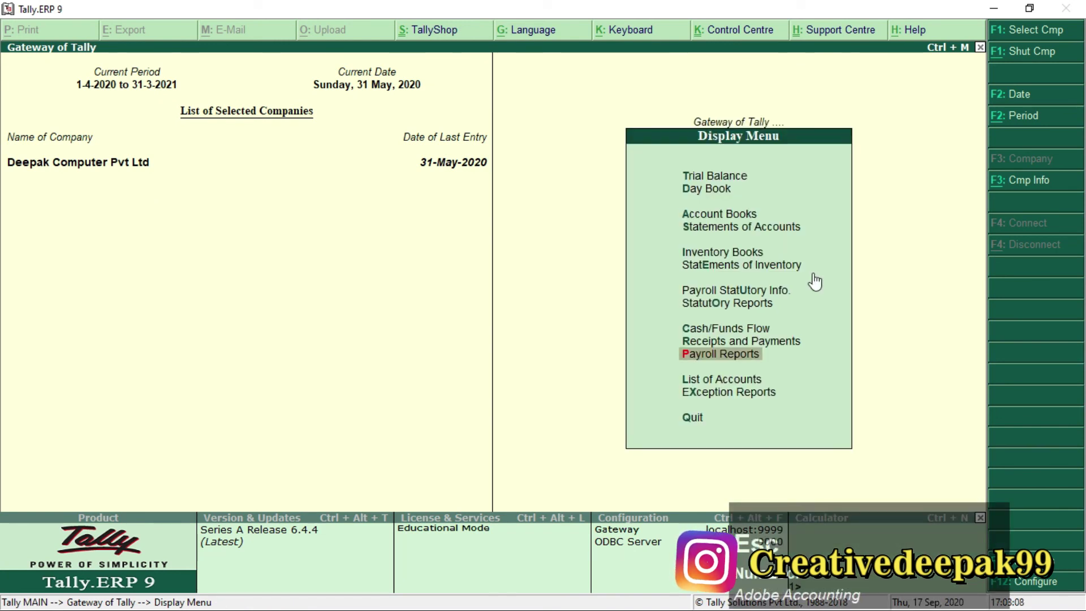
View the detailed Payroll Statutory Summary: PF 6,494.00 and Professional Tax 850.00.
key(Up)
key(Up)
key(Up)
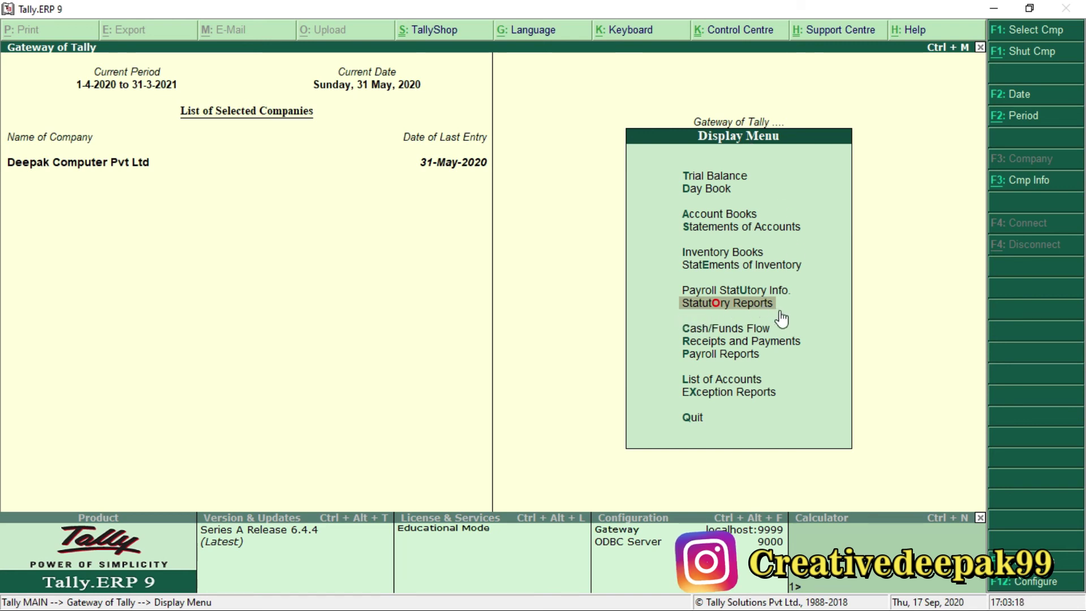
key(KP_Enter)
key(KP_Enter)
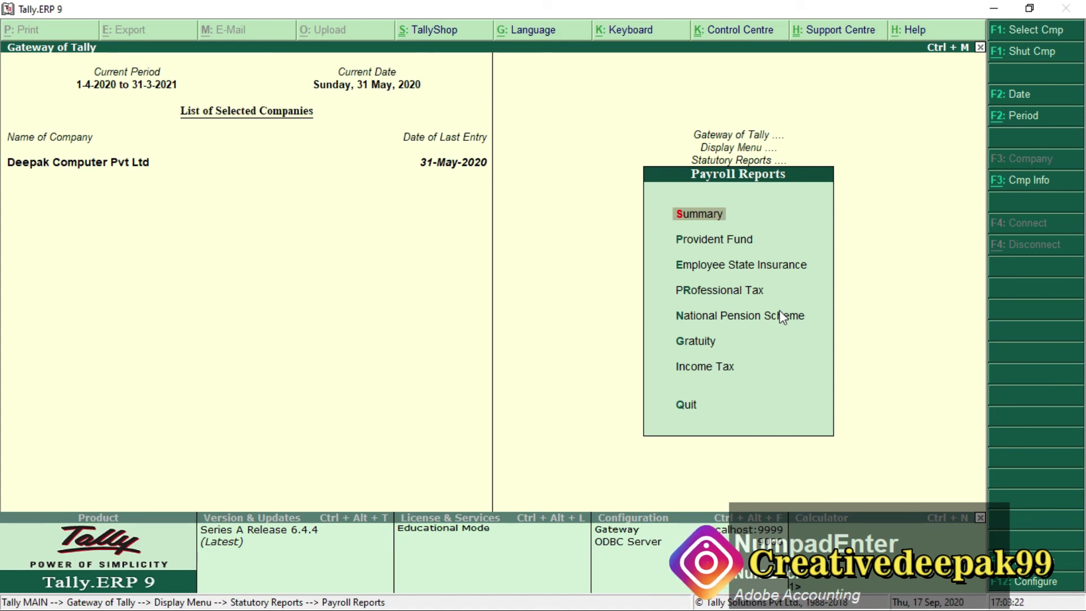
key(KP_Enter)
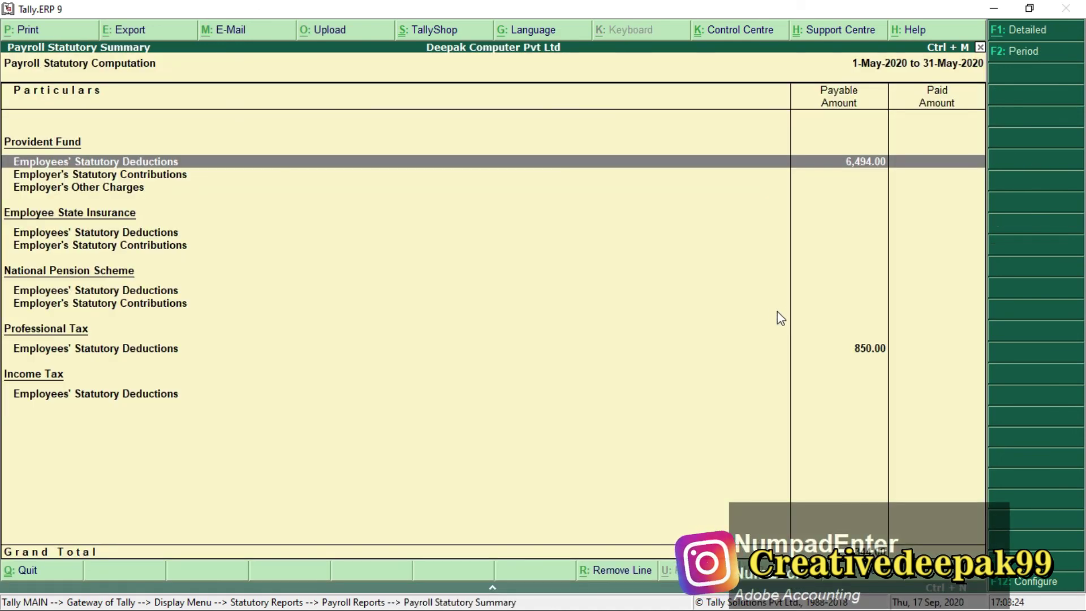
key(alt)
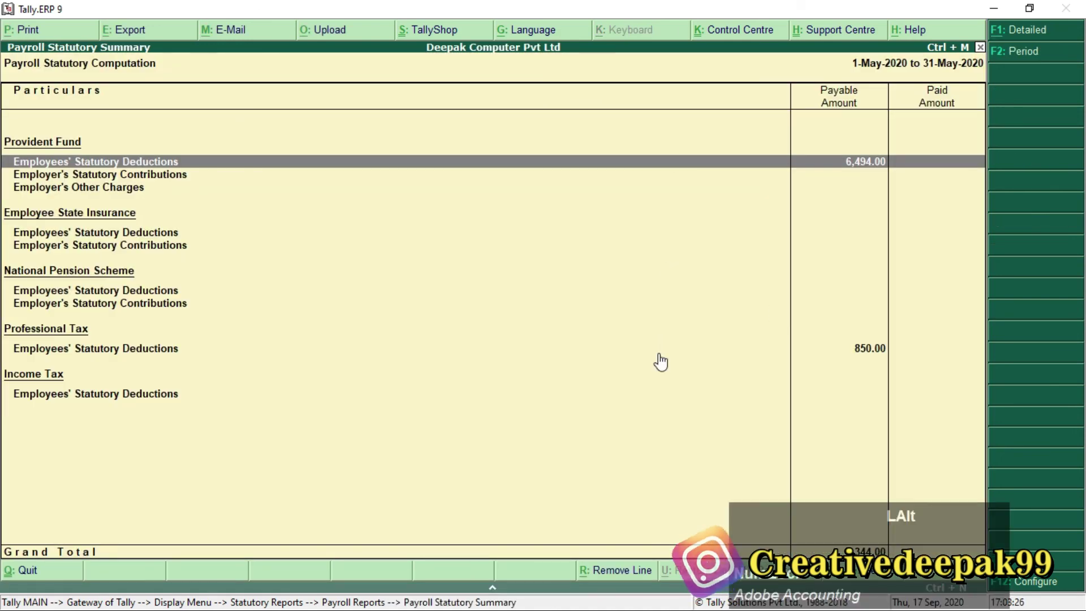
click(1026, 31)
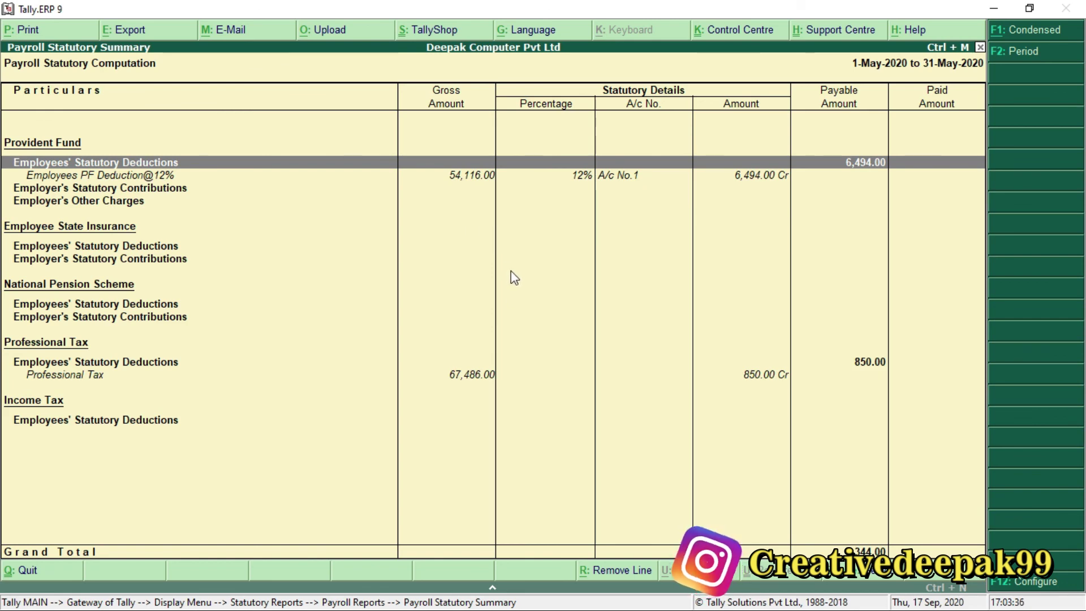
key(Escape)
key(alt+Tab)
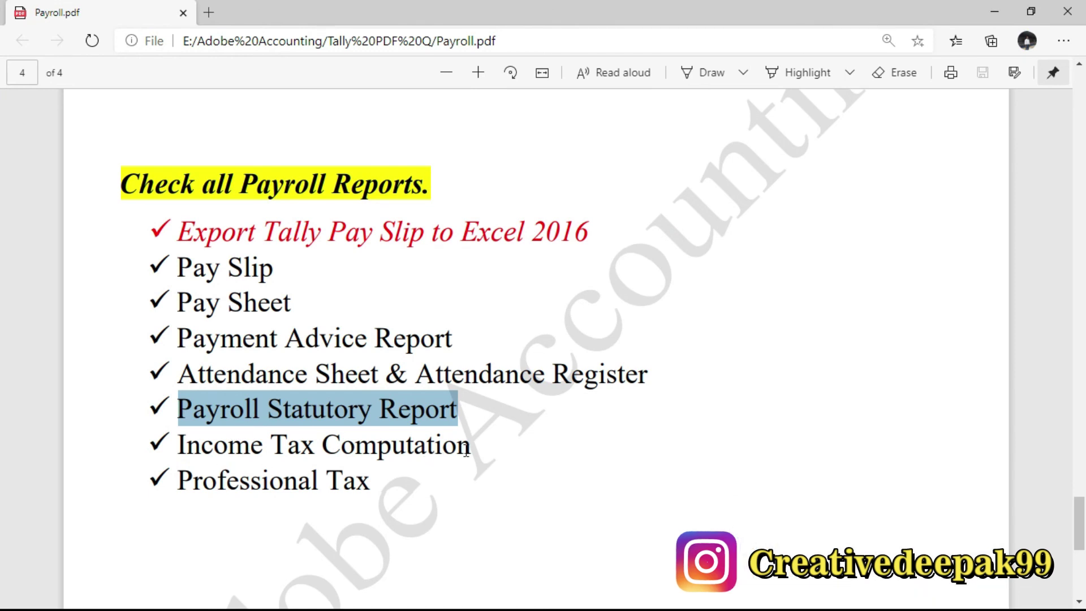
Open the first employee's Income Tax Computation from the Income Tax reports.
key(alt+Tab)
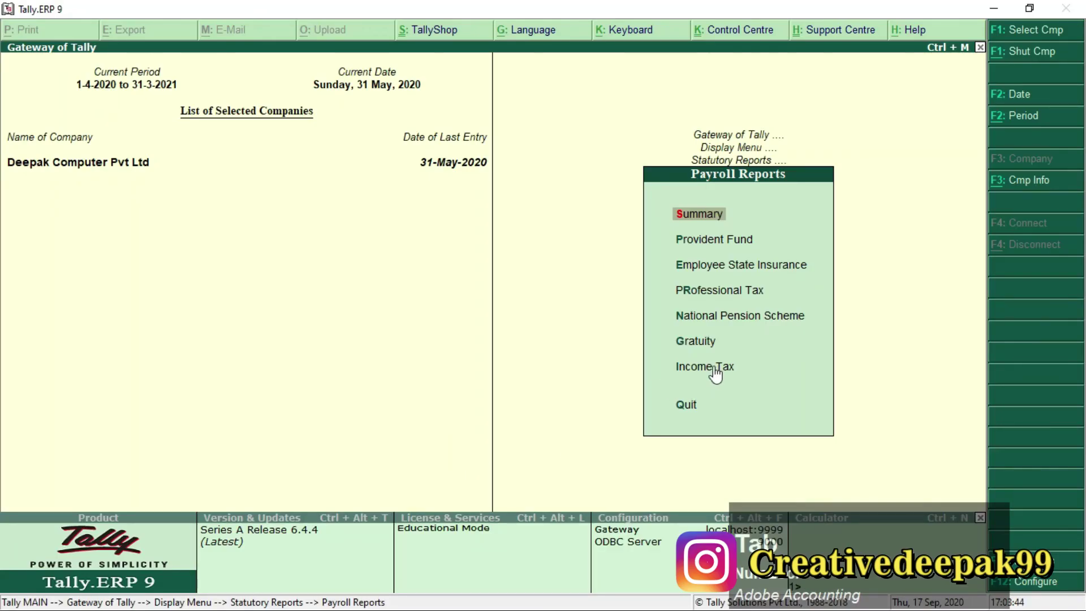
click(714, 368)
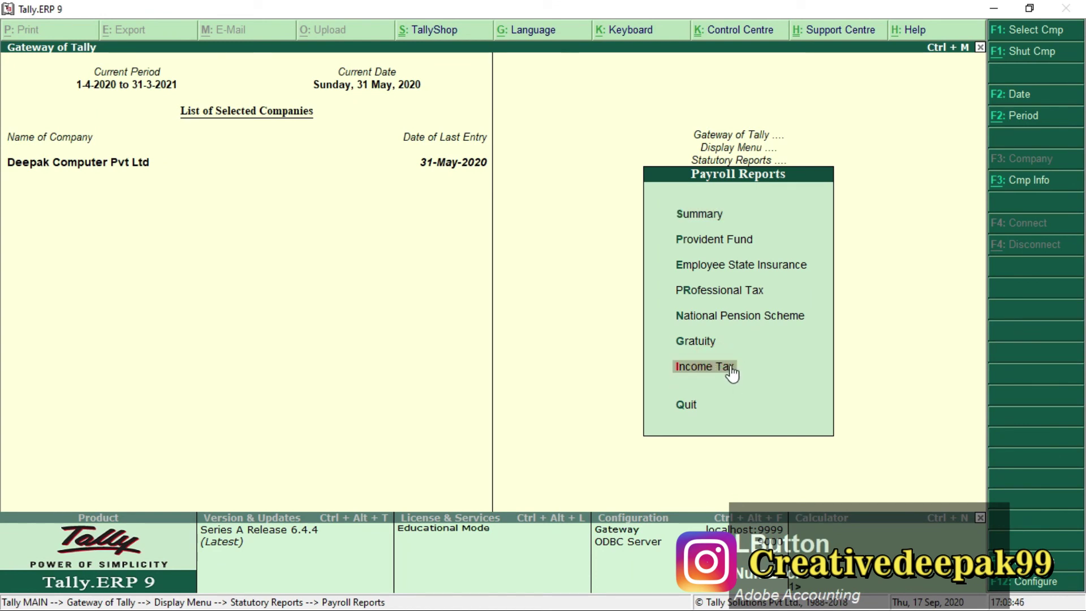
key(Return)
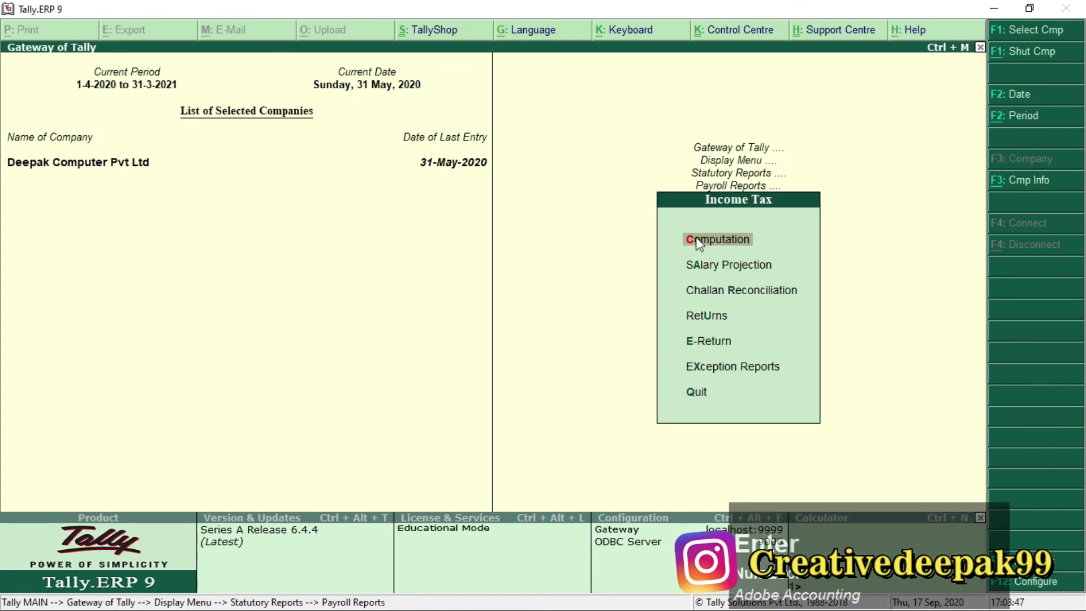
key(Return)
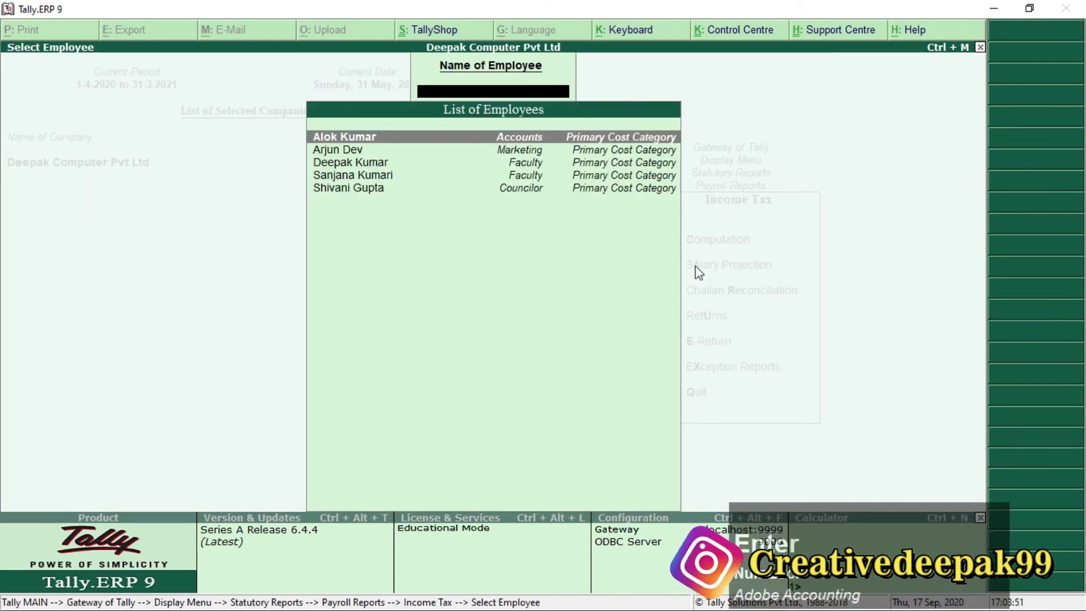
key(Return)
Review the computation rows: gross salary 1,94,662.00, taxable income 1,31,070.00, NIL tax.
scroll(489, 285, down, 2)
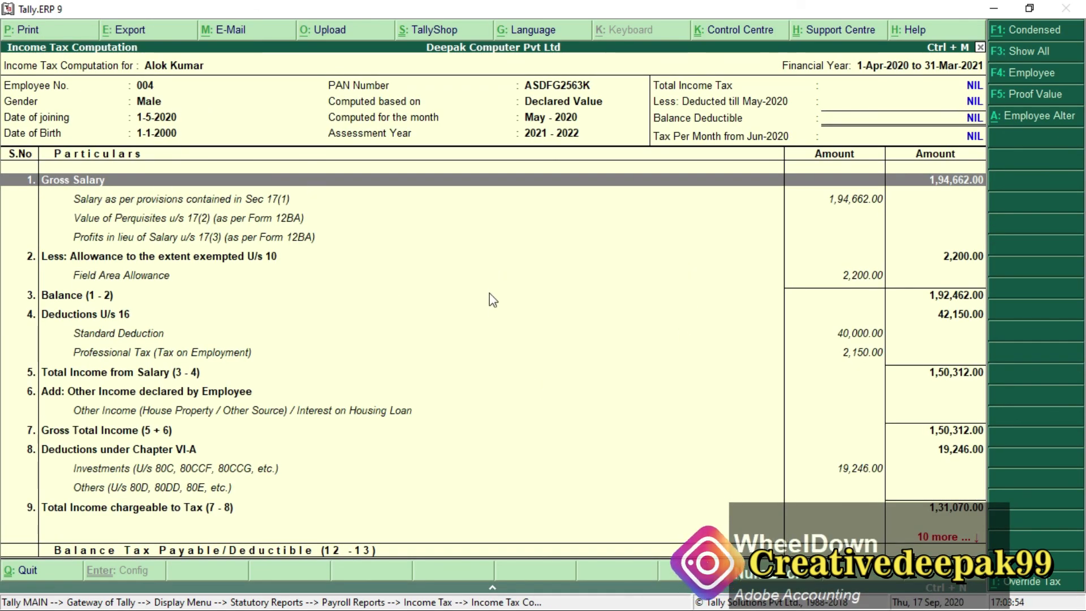
click(945, 536)
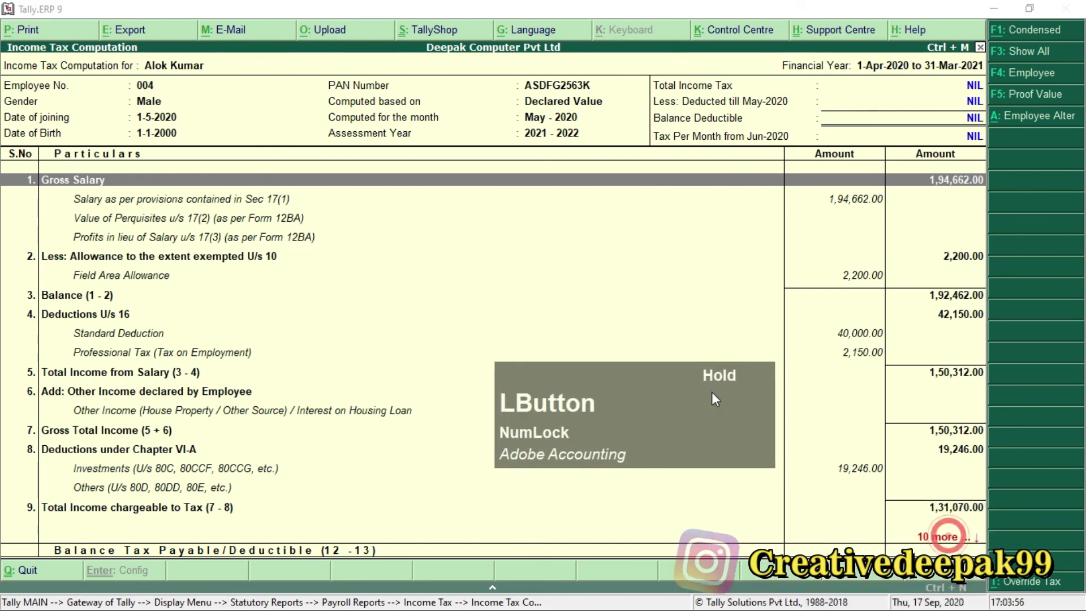
key(Down)
key(Down)
key(Down)
key(Down)
key(Down)
key(Down)
key(Down)
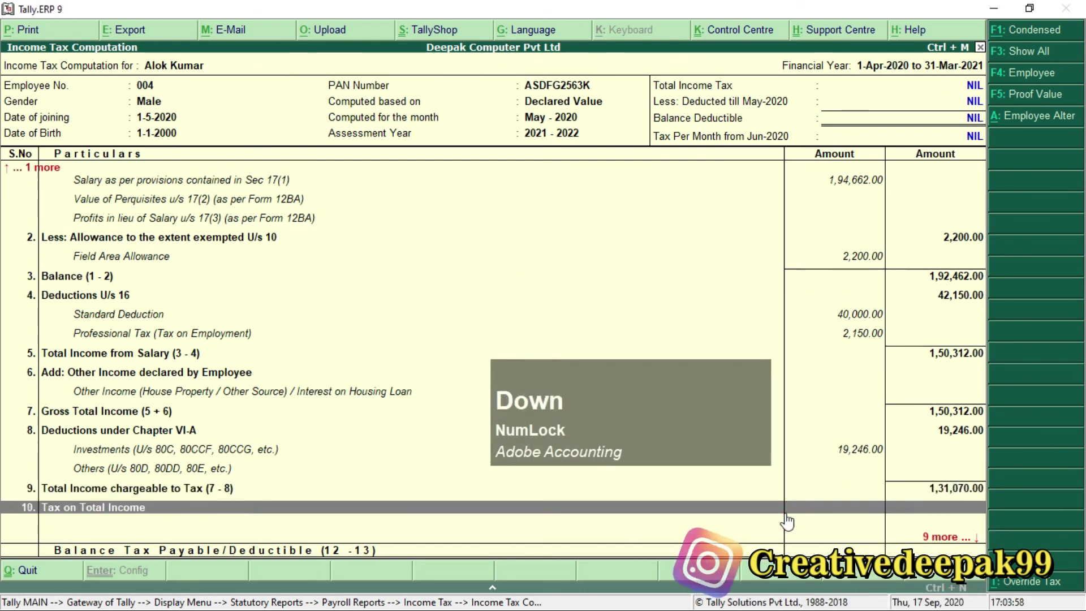
key(Down)
key(Down)
key(Down)
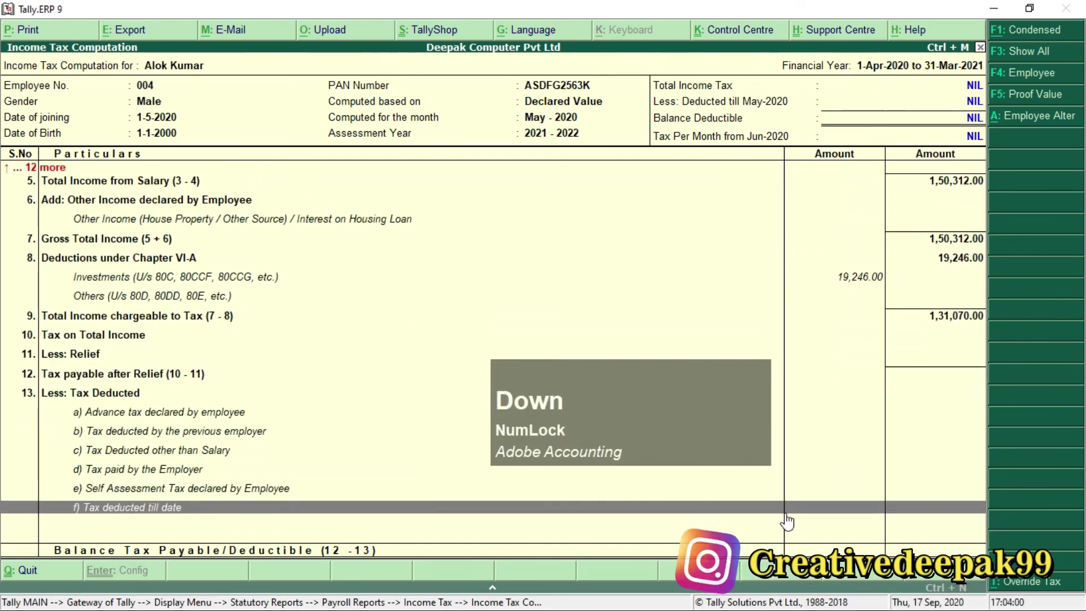
key(Up)
key(Up)
key(Up)
key(Up)
key(Up)
key(Up)
key(Up)
key(Up)
key(Up)
key(Up)
key(Up)
key(Up)
key(Up)
key(Up)
key(Up)
key(Up)
key(Up)
key(Up)
key(Up)
key(Up)
key(Up)
key(Up)
key(Up)
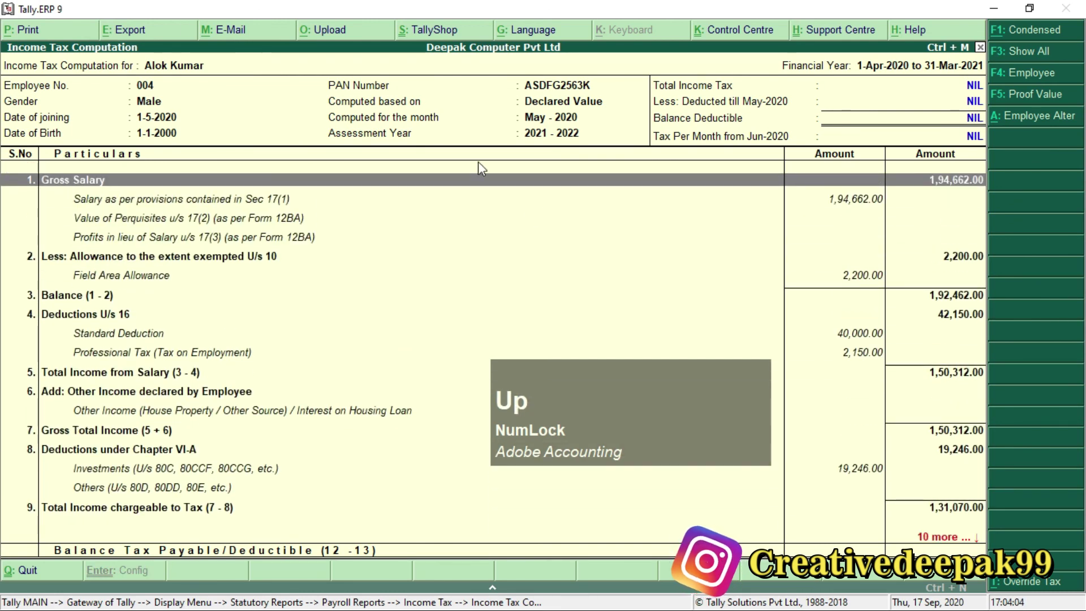
click(74, 82)
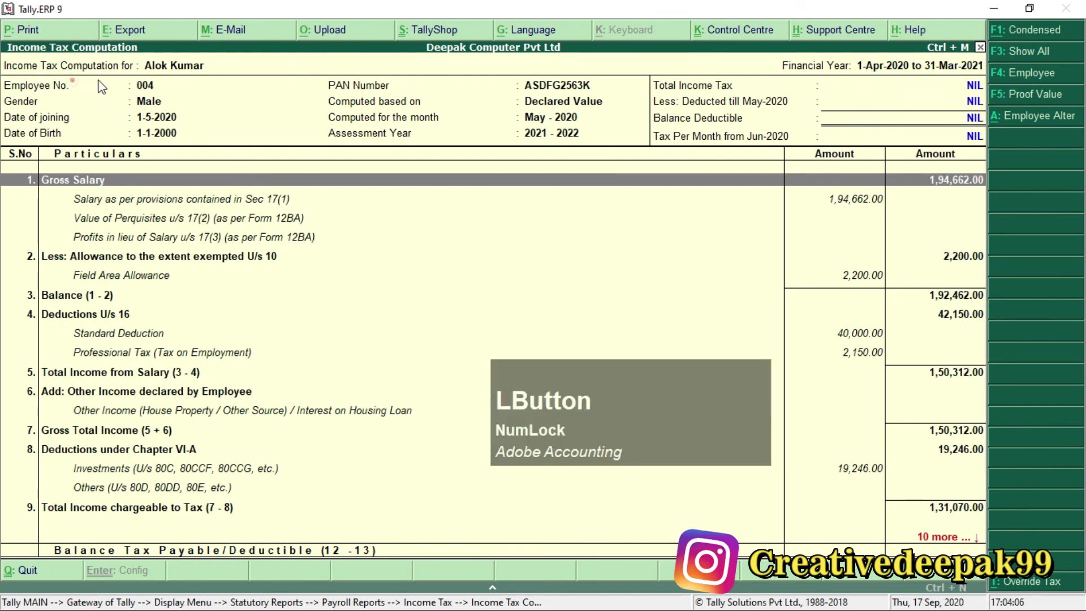
click(70, 66)
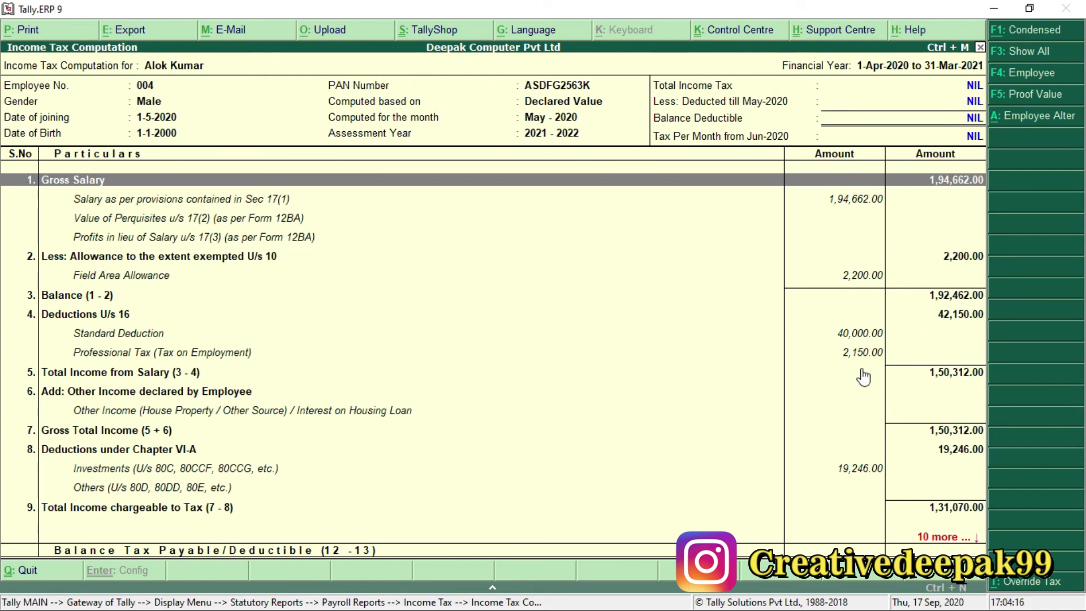
scroll(864, 376, up, 1)
Close the income tax computation and select the Professional Tax line in Payroll.pdf.
key(Escape)
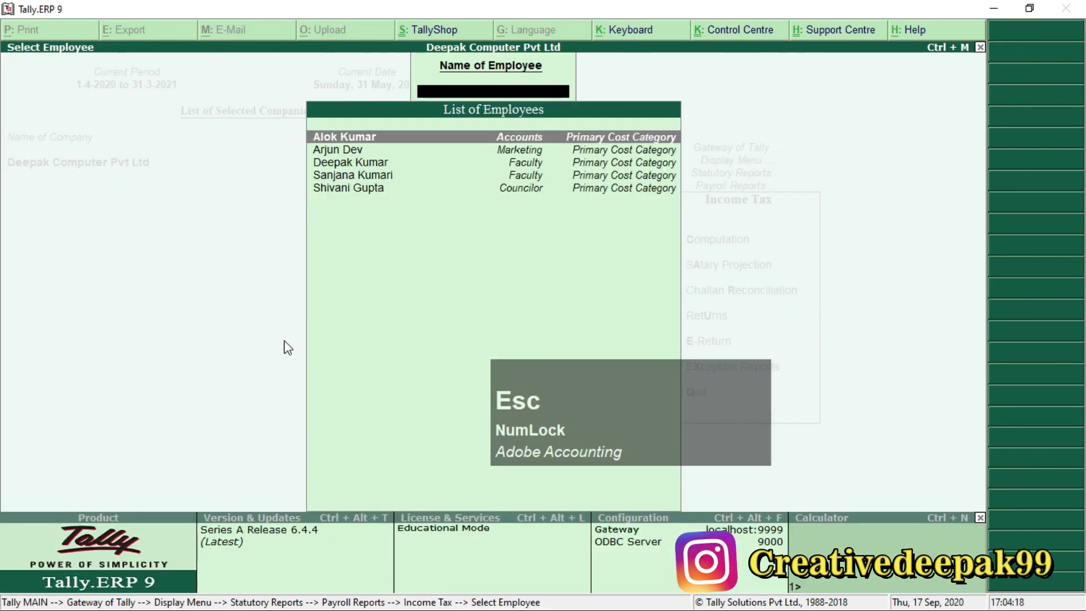
key(Escape)
key(alt+Tab)
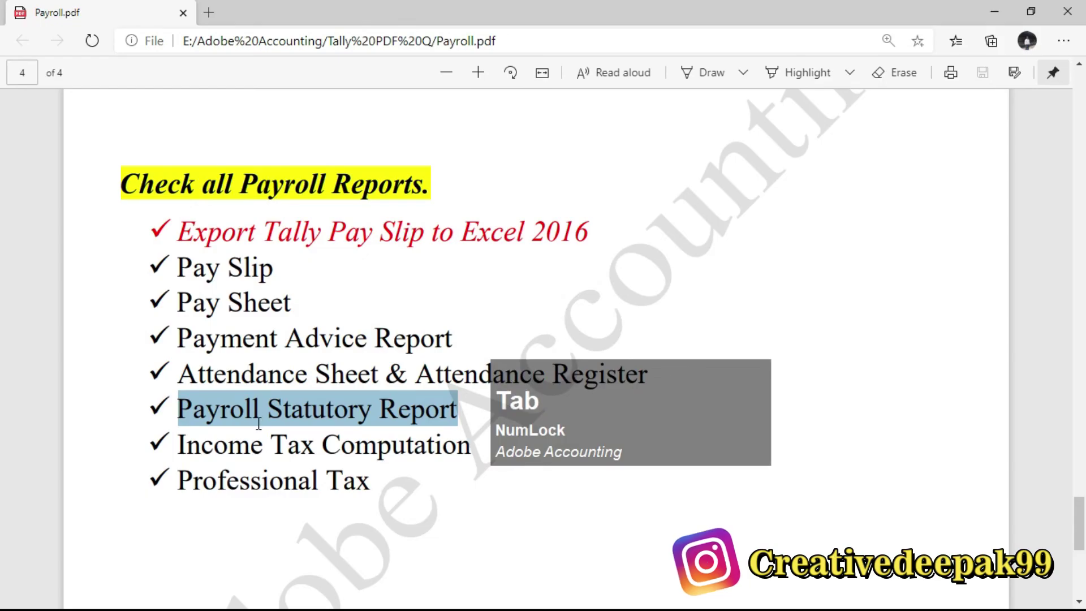
scroll(202, 460, down, 2)
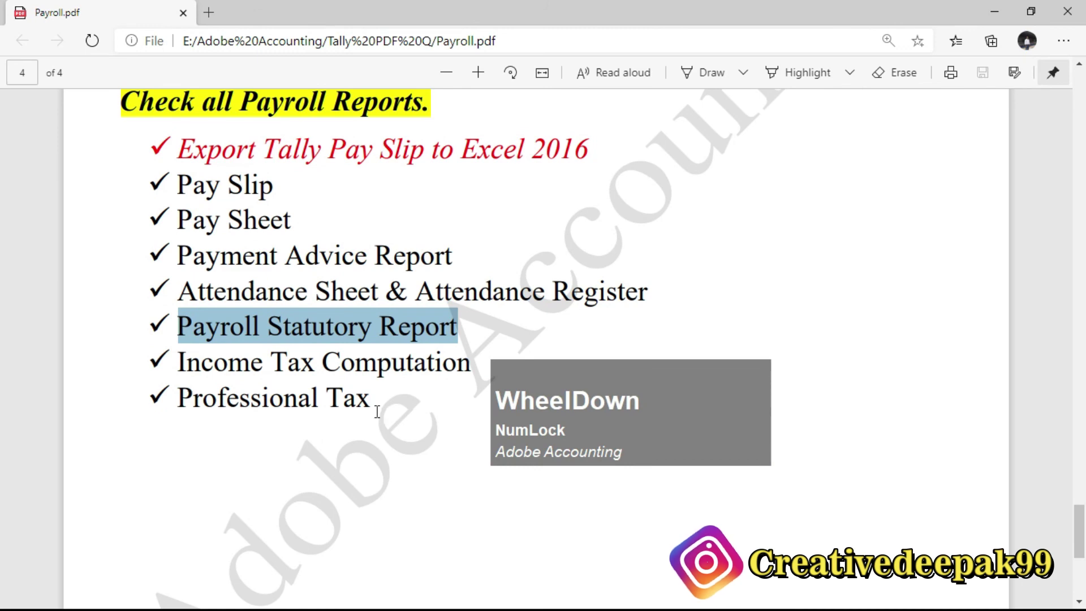
key(alt+Tab)
key(alt+Tab)
drag(206, 398, 365, 400)
key(alt+Tab)
mouse_move(699, 369)
mouse_down()
mouse_move(688, 438)
mouse_move(572, 308)
mouse_up()
Open the Professional Tax computation report for the Professional Tax ledger.
click(574, 288)
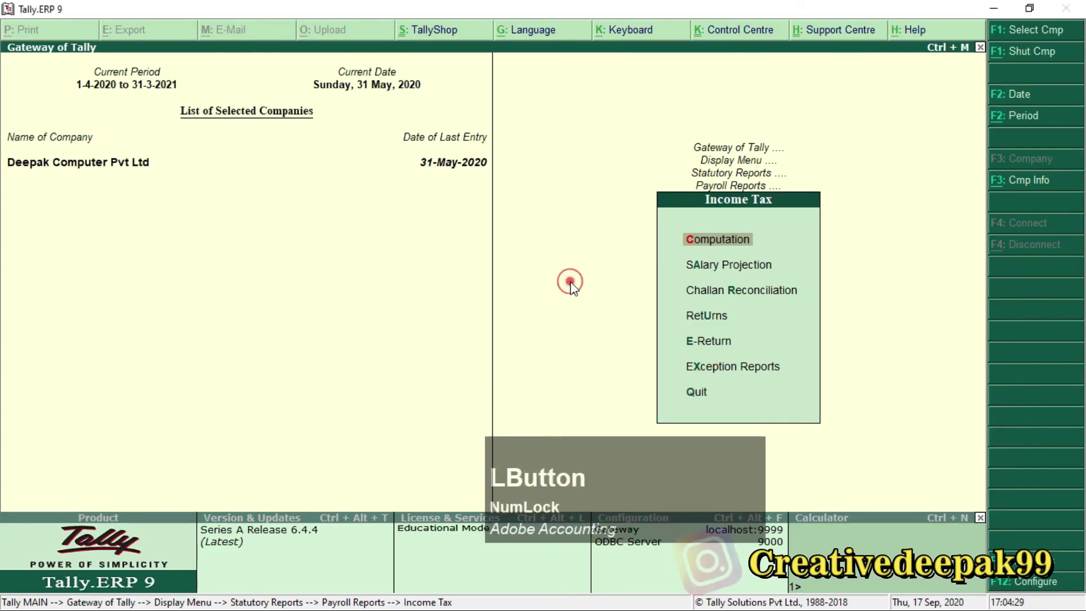
key(Escape)
key(Up)
key(Up)
key(Up)
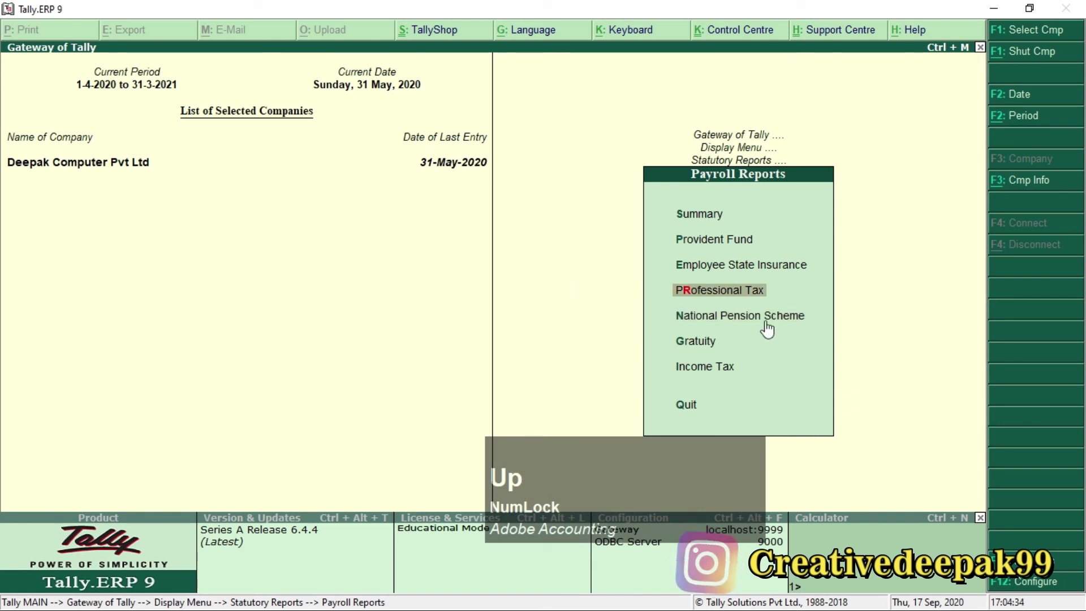
key(KP_Enter)
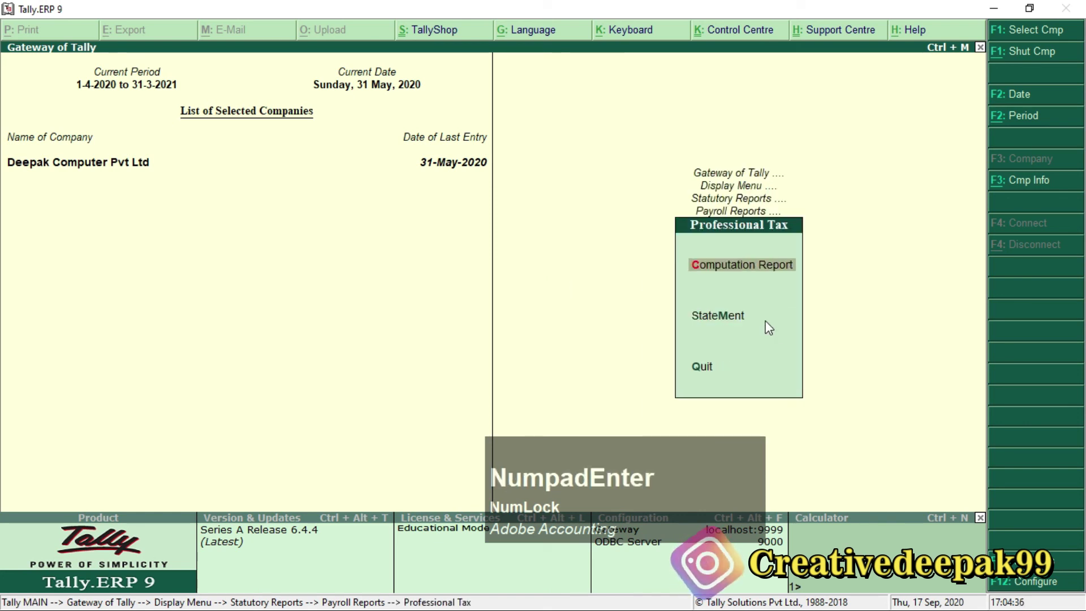
key(KP_Enter)
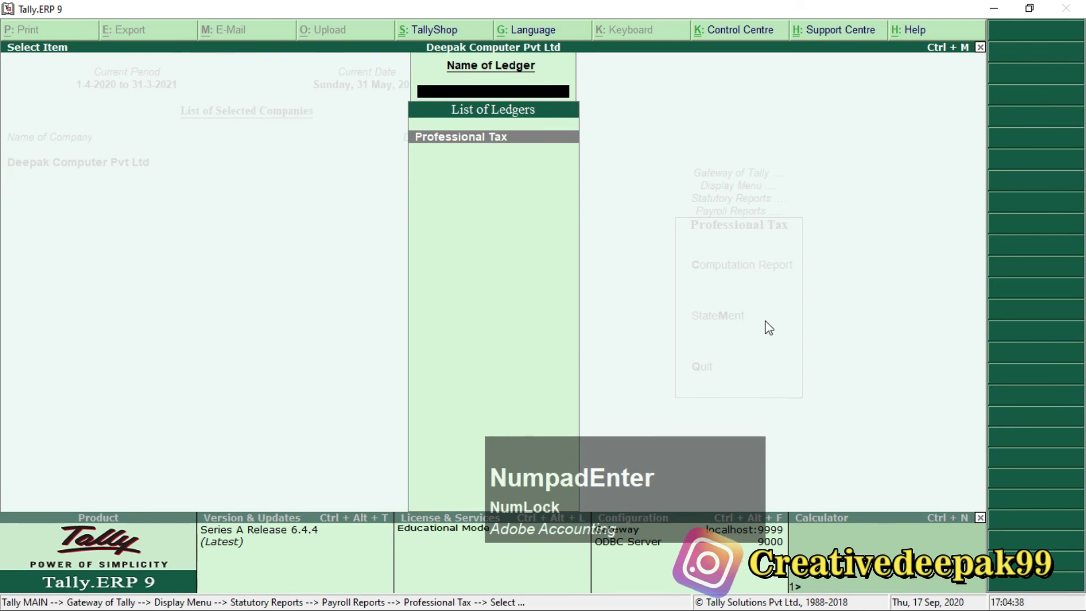
key(KP_Enter)
key(KP_Enter)
key(KP_Enter)
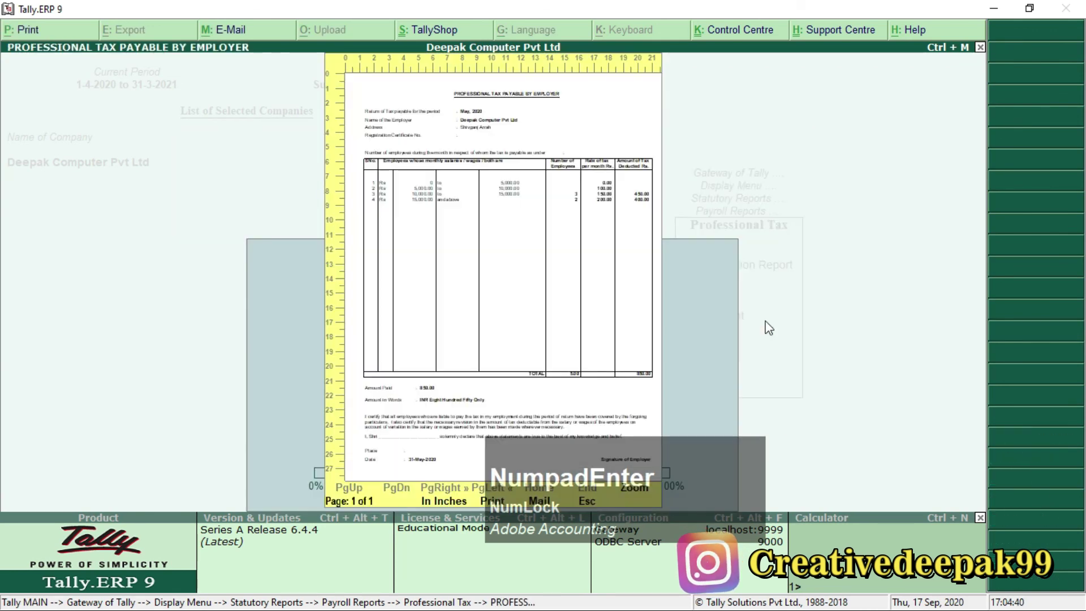
Zoom into the May 2020 Professional Tax statement showing 850.00 deducted, then close it.
key(alt+z)
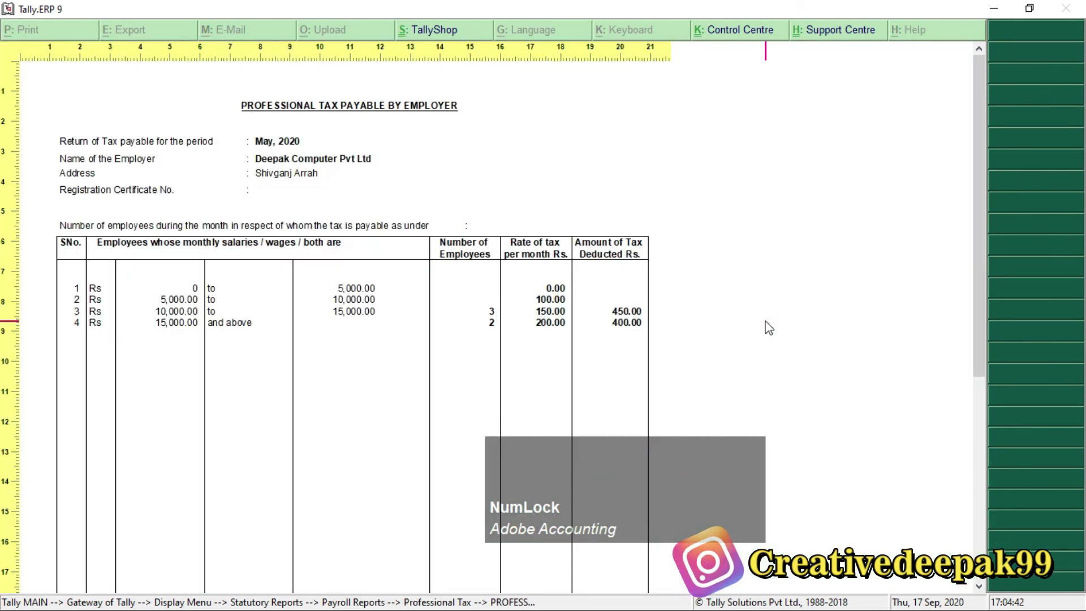
scroll(235, 256, down, 2)
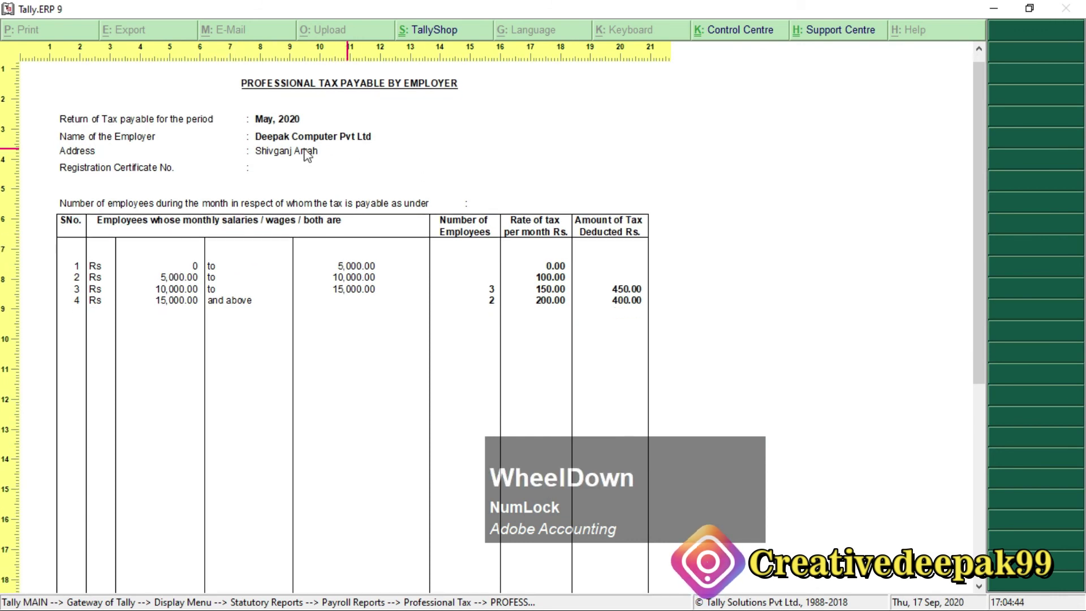
scroll(279, 217, up, 2)
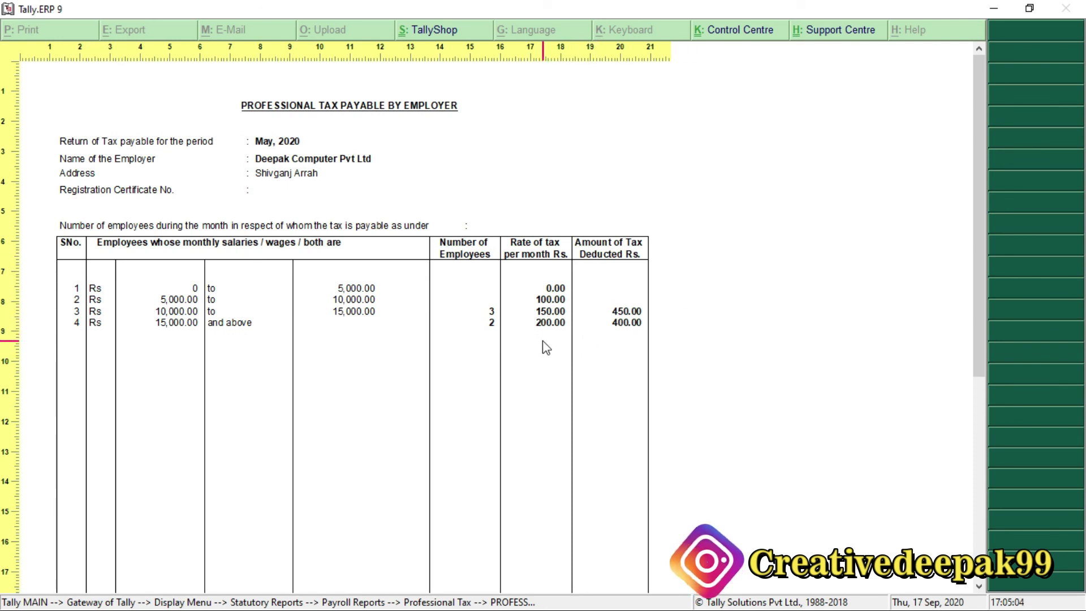
key(Escape)
key(Escape)
key(Escape)
key(Escape)
key(Escape)
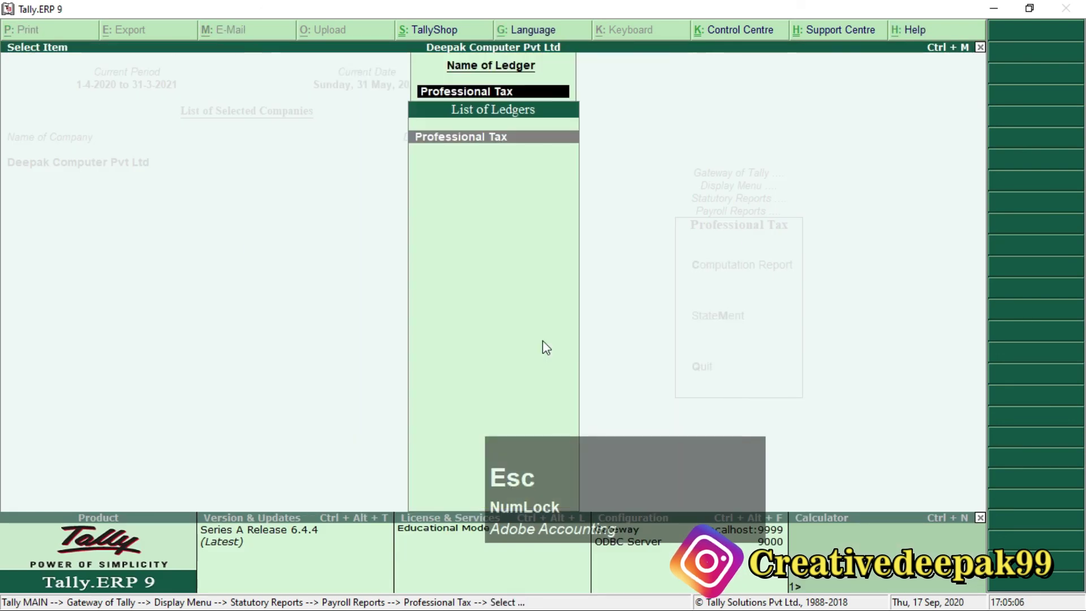
key(Escape)
key(Escape)
key(Escape)
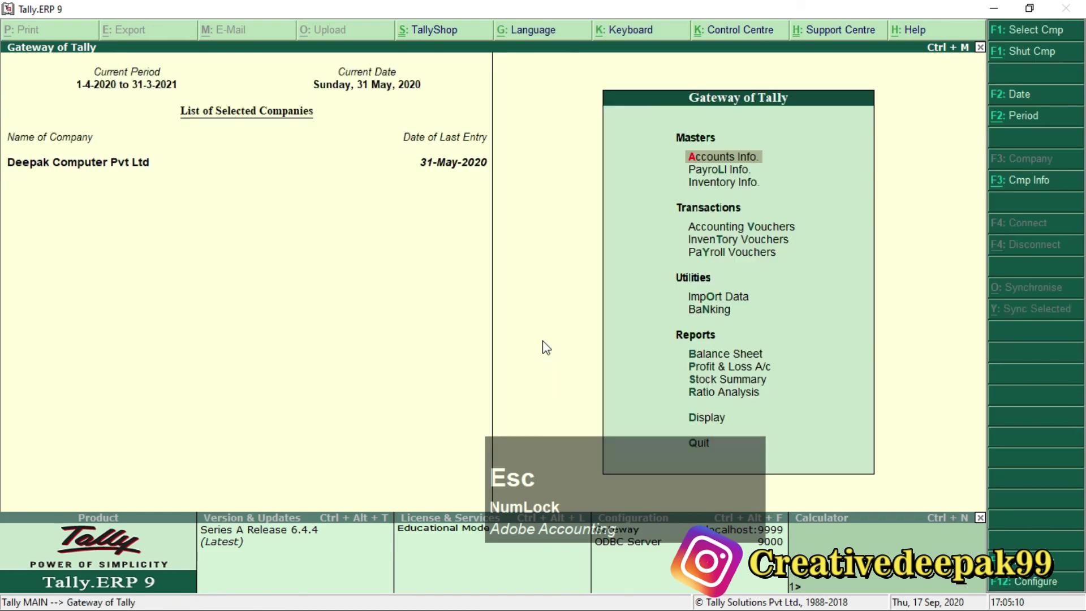
key(alt+Tab)
Clear the Professional Tax highlight and review the 'Export Tally Pay Slip to Excel 2016' checklist item.
click(306, 391)
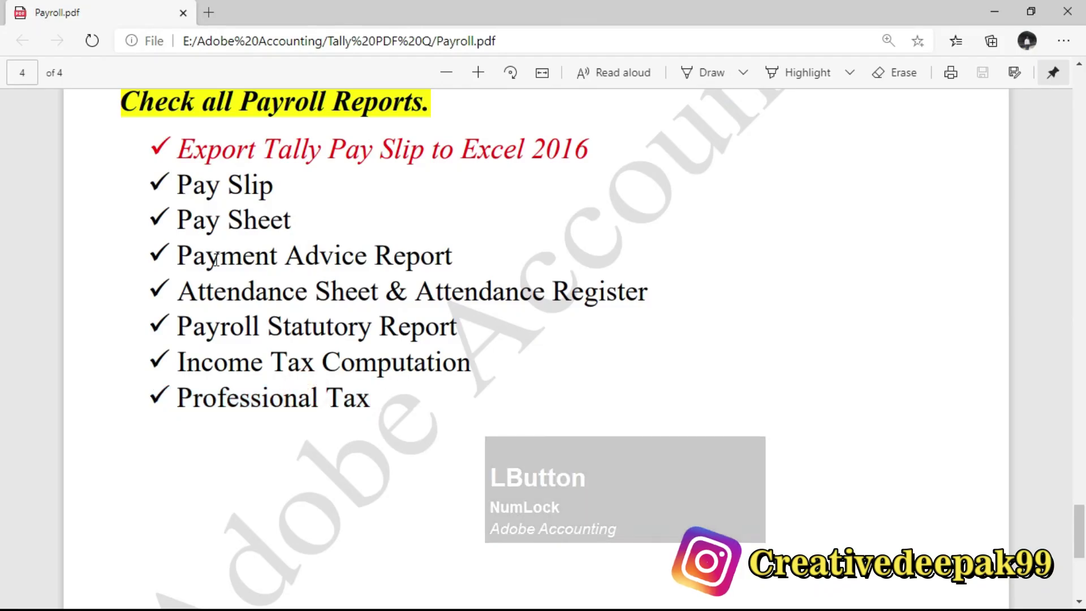
click(274, 223)
drag(152, 146, 584, 152)
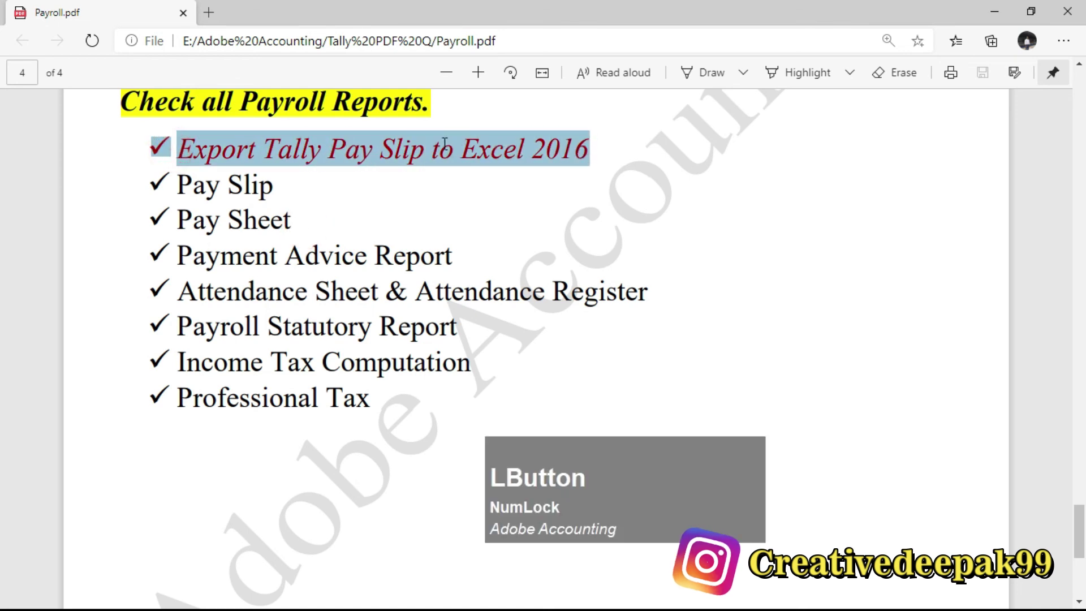
click(376, 157)
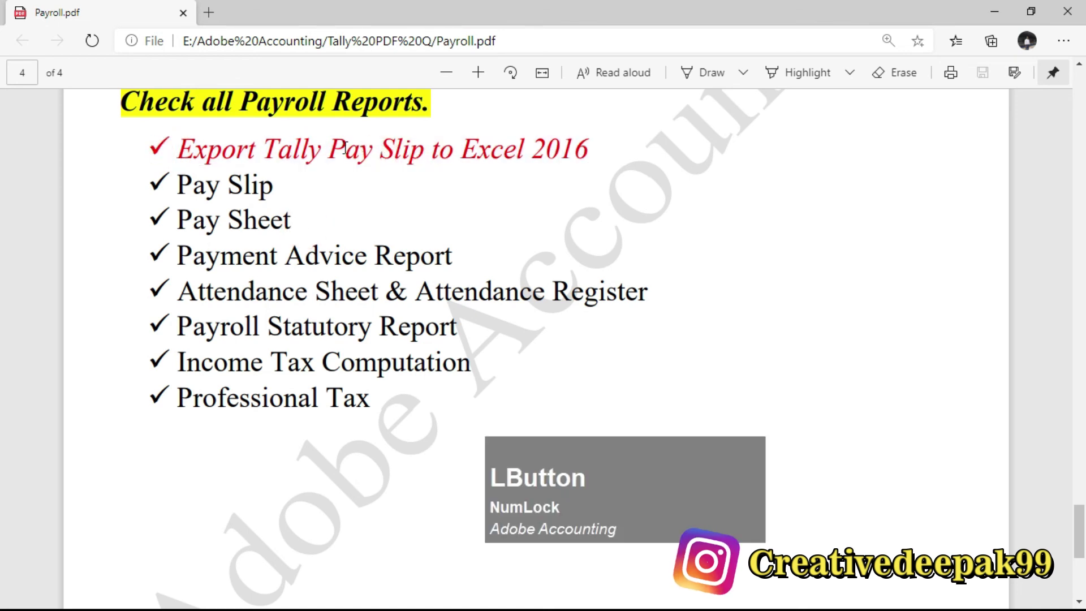
key(alt+Tab)
Open the Pay Slip options under Display > Payroll Reports > Statements of Payroll.
key(Down)
key(Down)
key(Down)
key(Down)
key(Down)
key(Down)
key(Down)
key(Down)
key(Down)
key(Down)
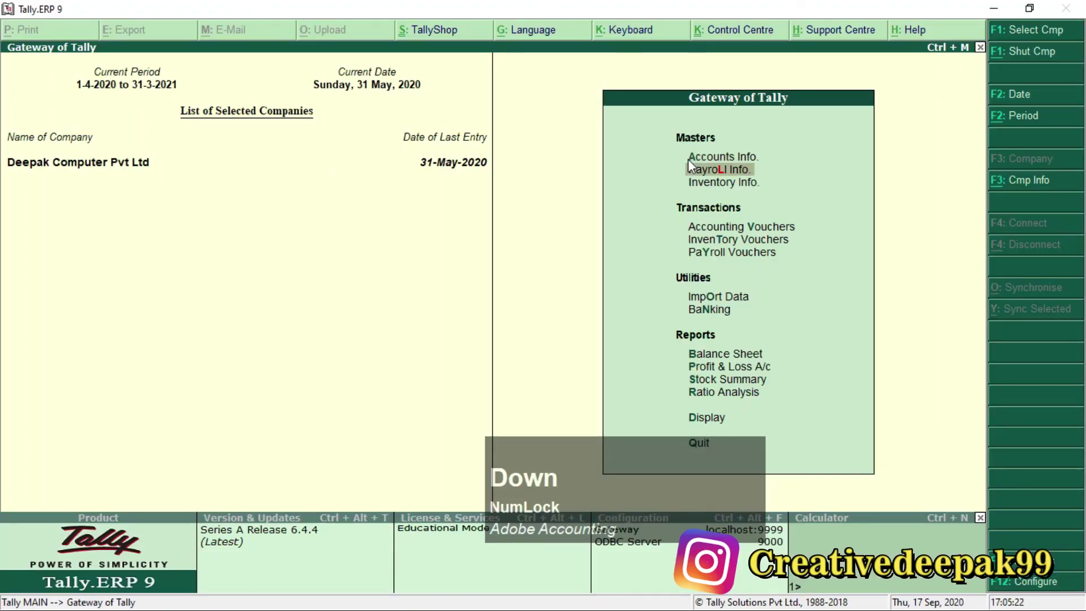
key(Down)
key(Down)
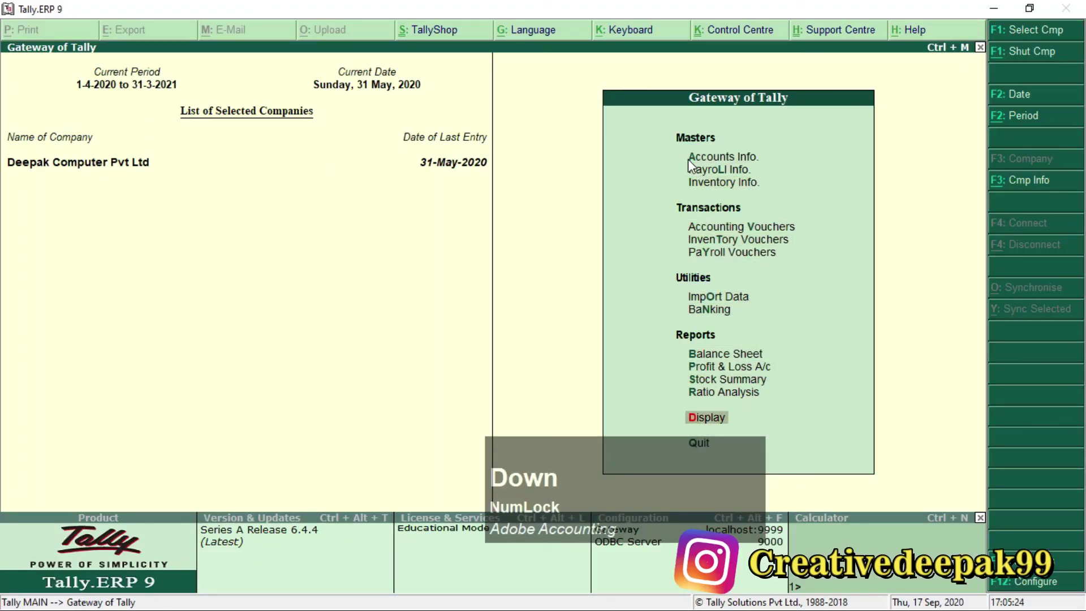
key(Return)
key(Down)
key(Down)
key(Down)
key(Down)
key(Down)
key(Down)
key(Down)
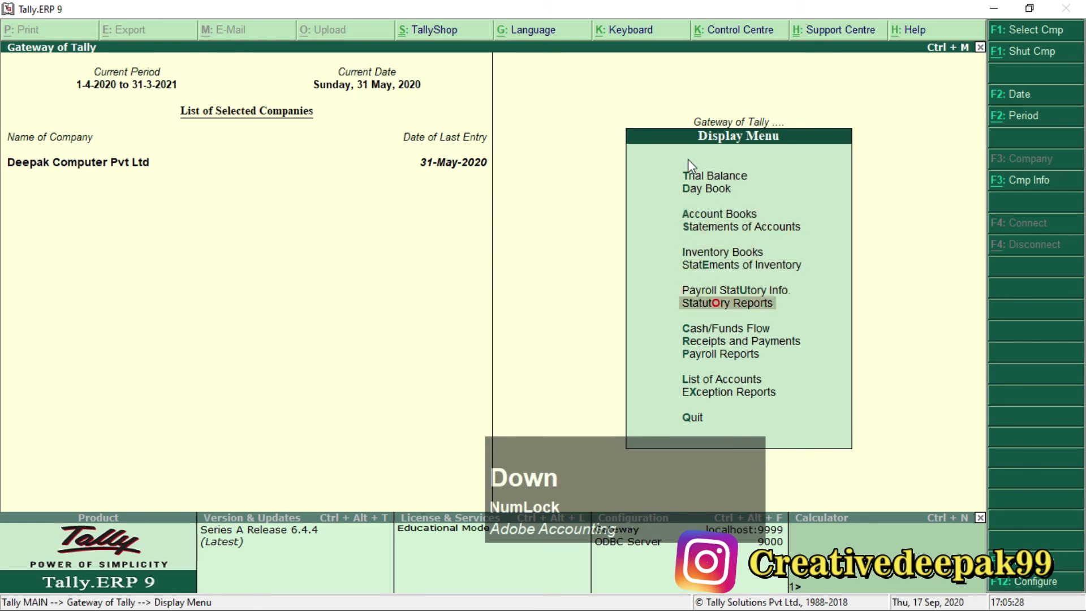
key(Down)
key(Down)
key(Down)
key(Return)
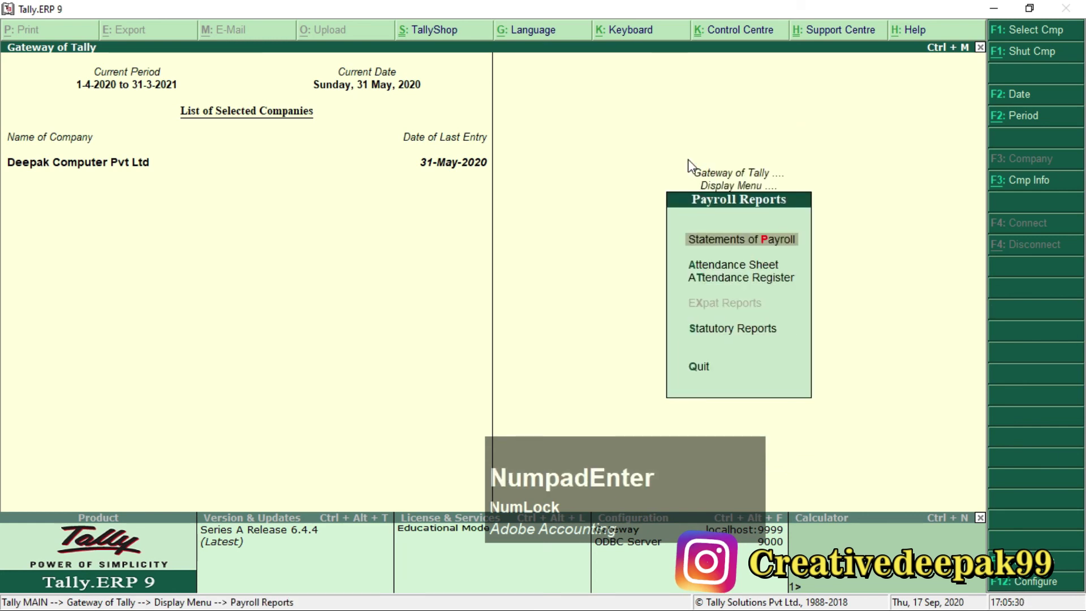
key(Return)
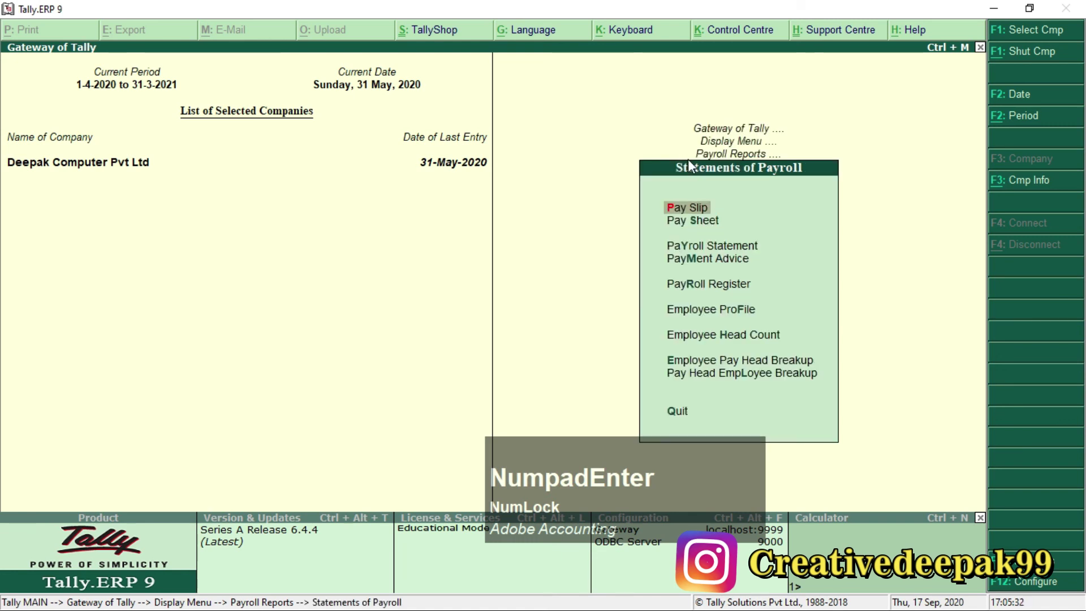
key(Return)
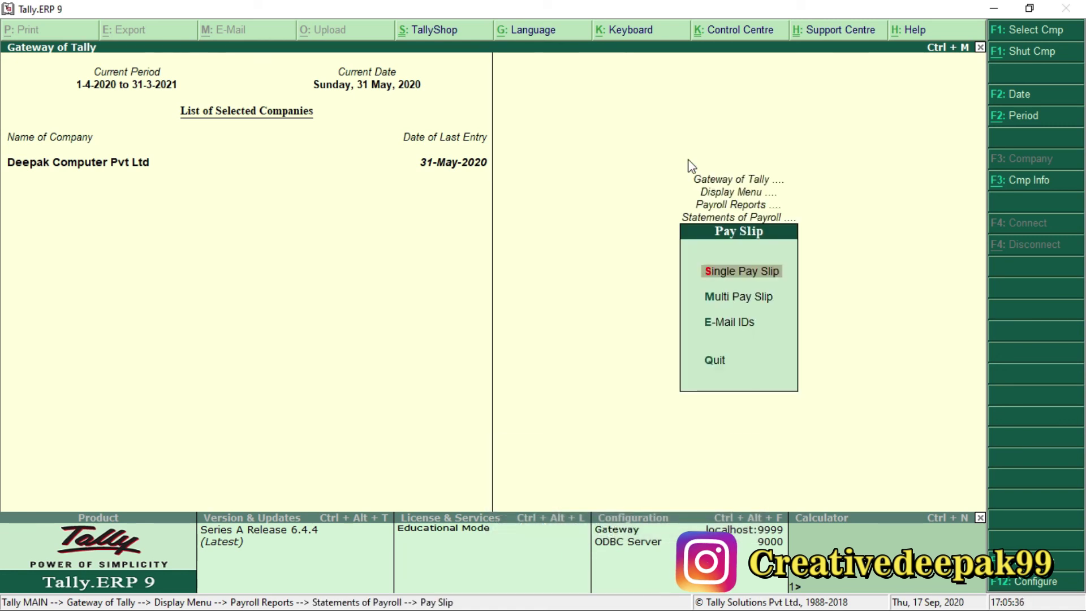
Open the teacher's May-2020 single pay slip and export it to Excel as Pay Slip.xlsx.
key(Return)
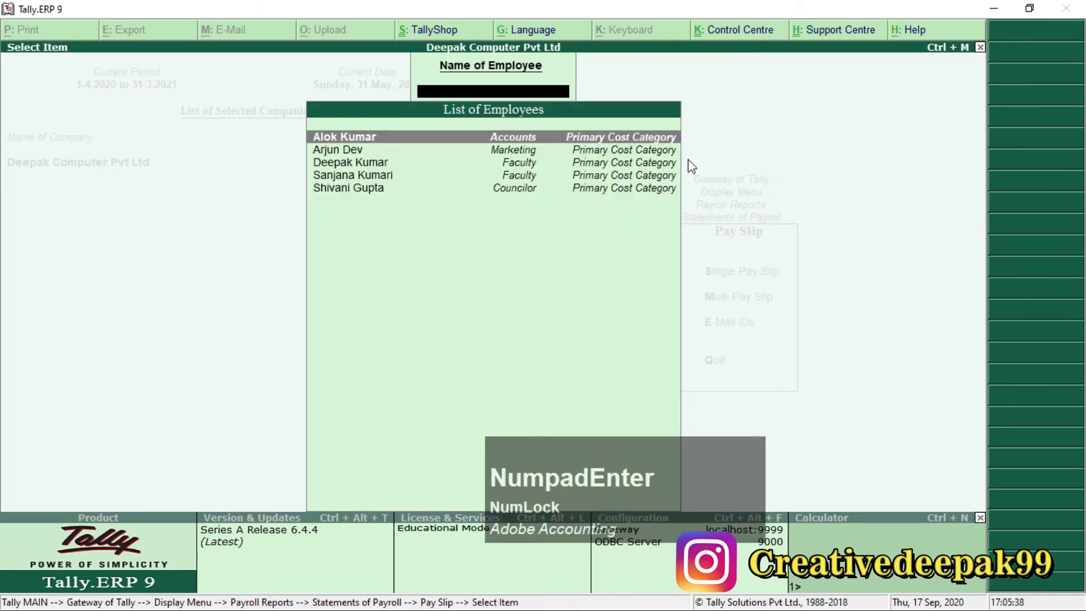
key(Down)
key(Down)
key(Down)
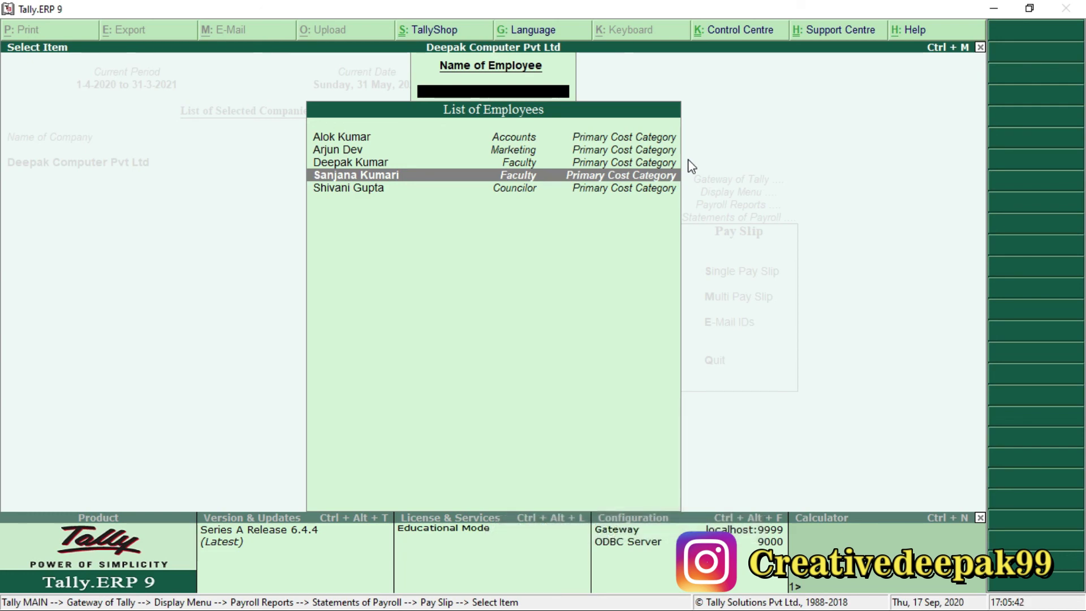
key(KP_Enter)
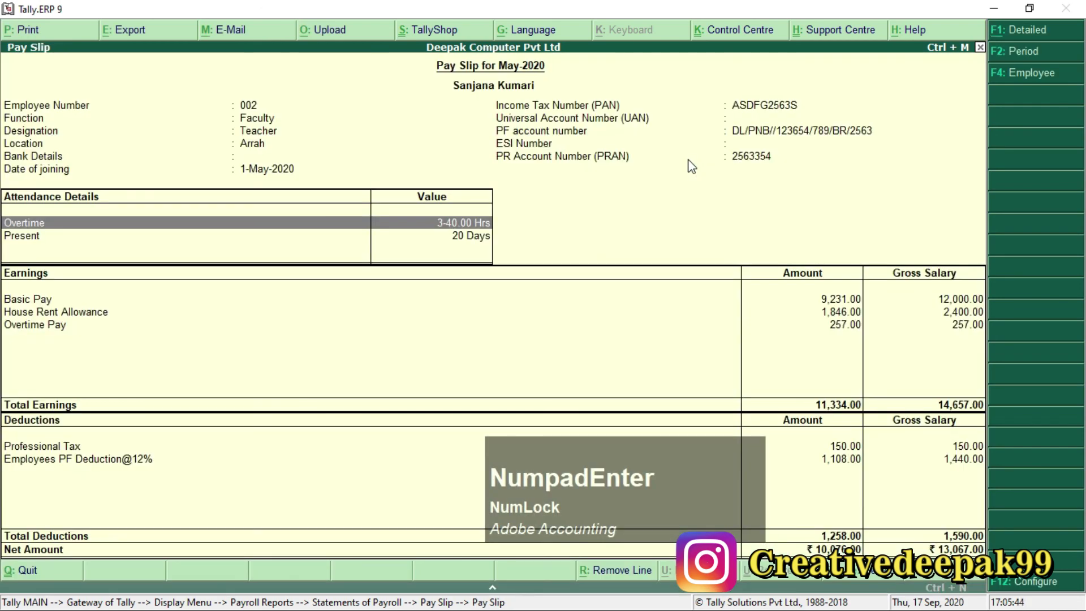
click(124, 31)
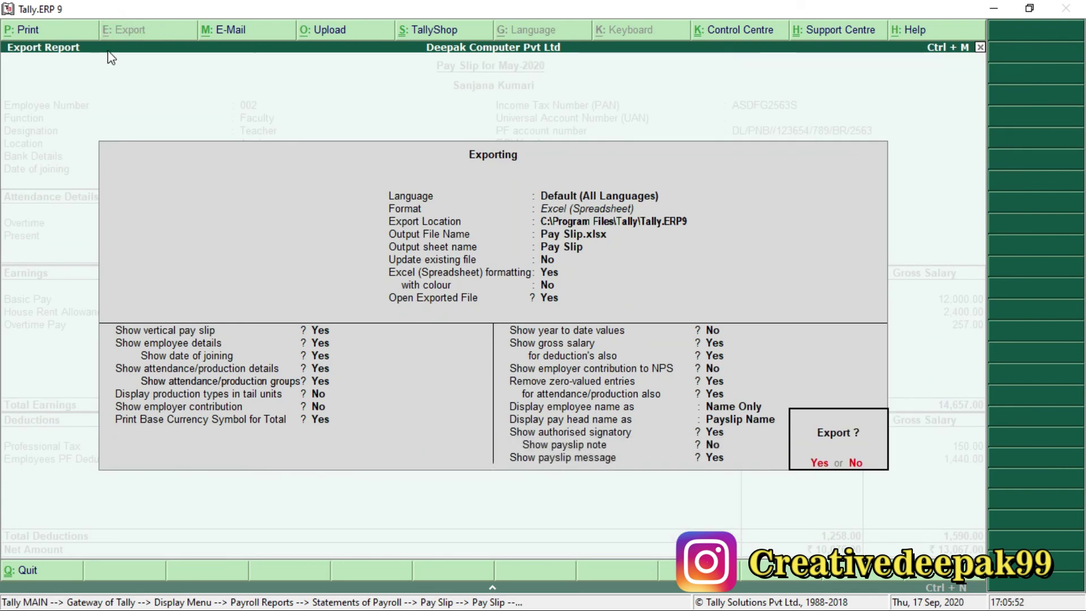
key(Return)
key(Return)
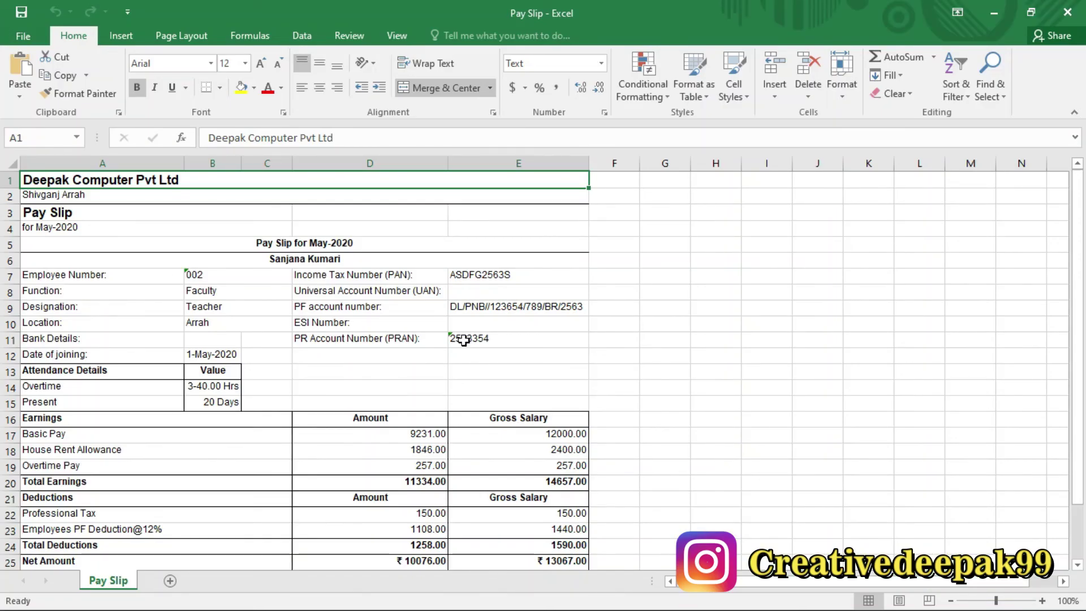
Scroll through Pay Slip.xlsx and confirm the Net Amount reads 10076.
scroll(471, 349, down, 6)
scroll(424, 350, up, 5)
scroll(407, 340, down, 1)
scroll(411, 339, down, 3)
click(92, 322)
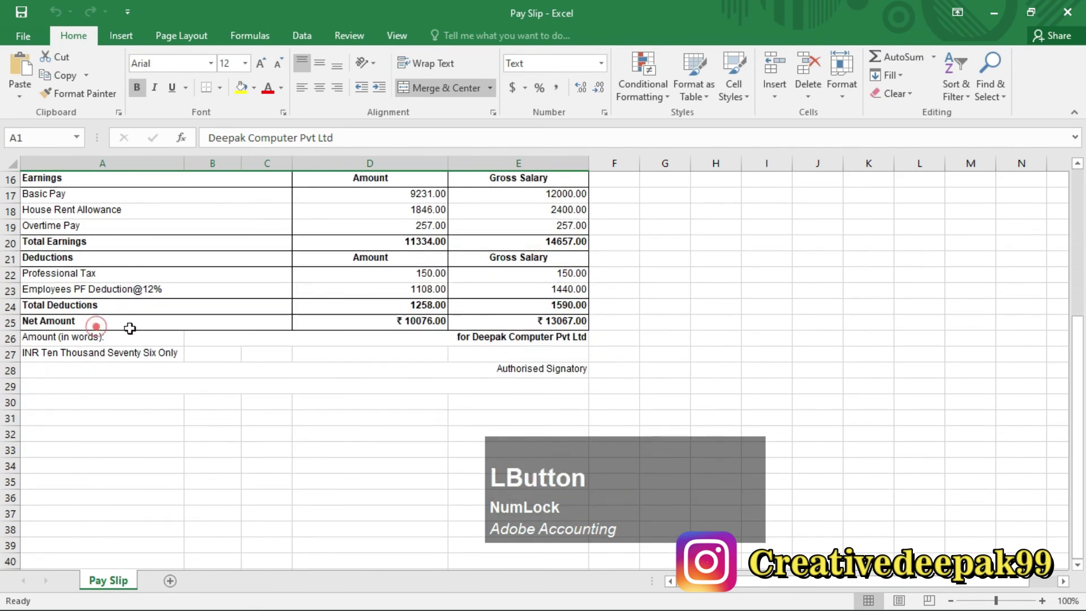
click(347, 322)
scroll(477, 319, up, 3)
scroll(477, 318, up, 2)
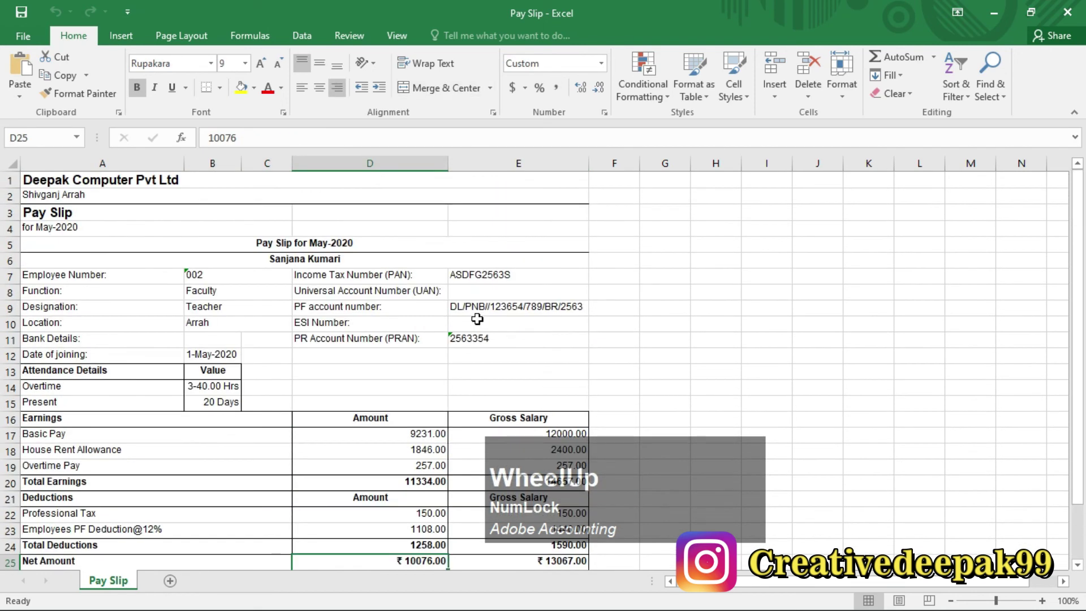
Close the Pay Slip workbook and open the Multi Pay Slip employee filters in Tally.
click(1066, 15)
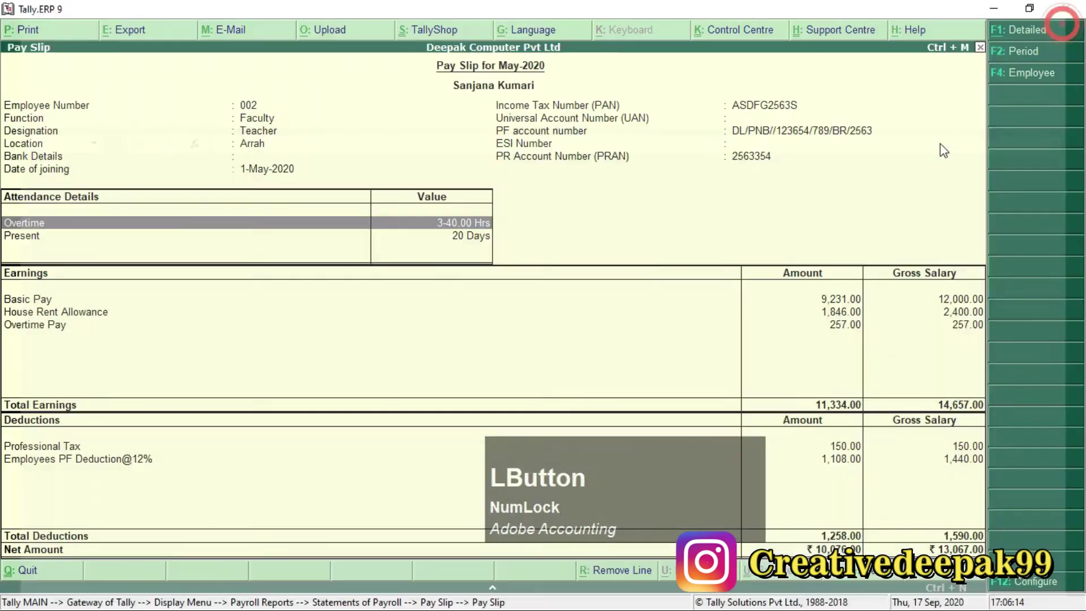
key(Escape)
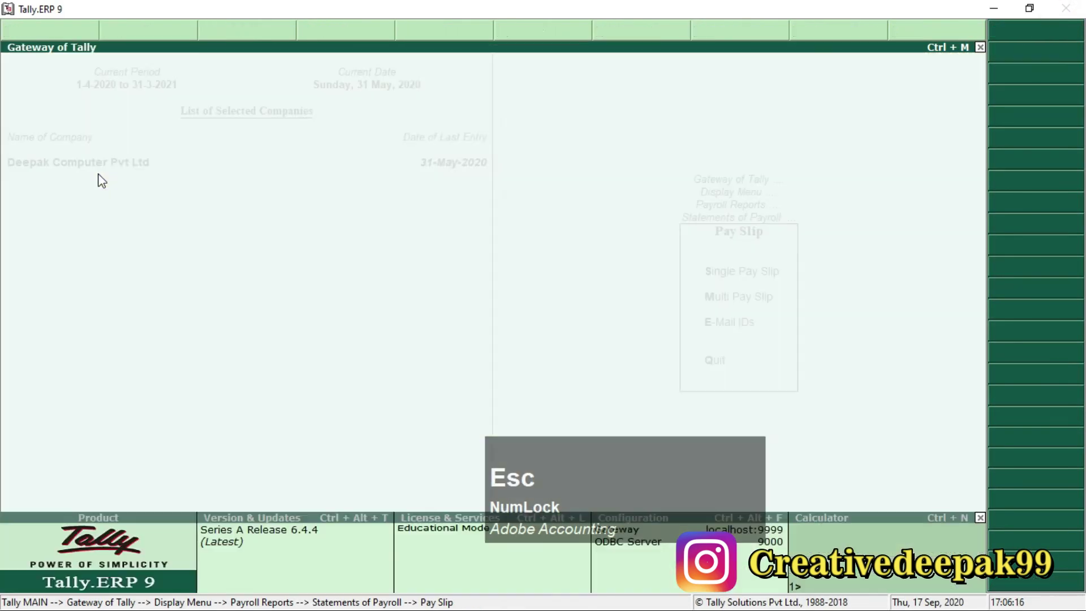
key(Escape)
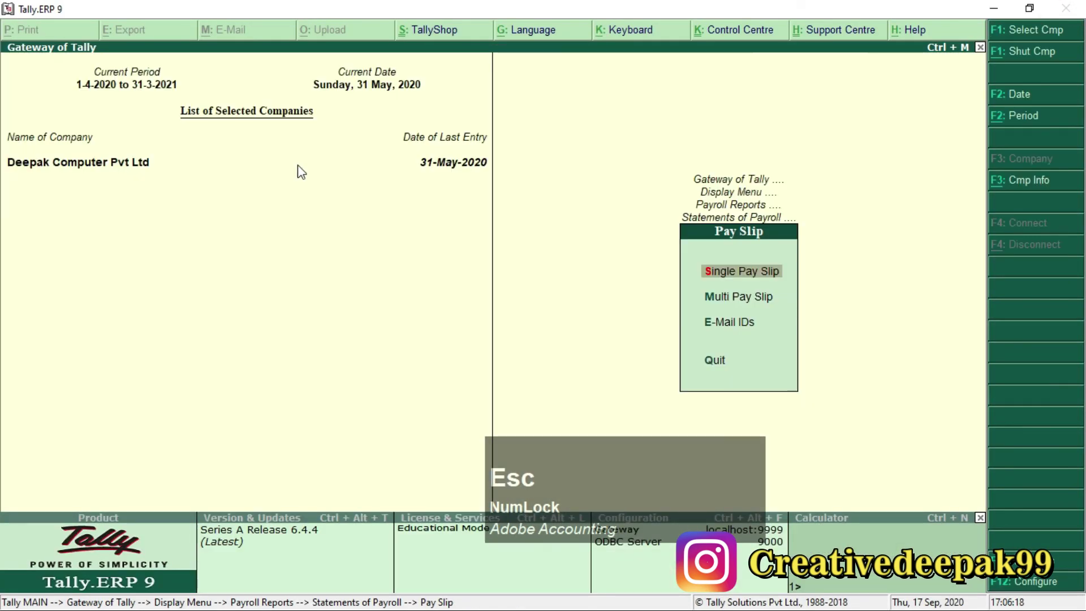
key(Down)
key(Down)
key(Up)
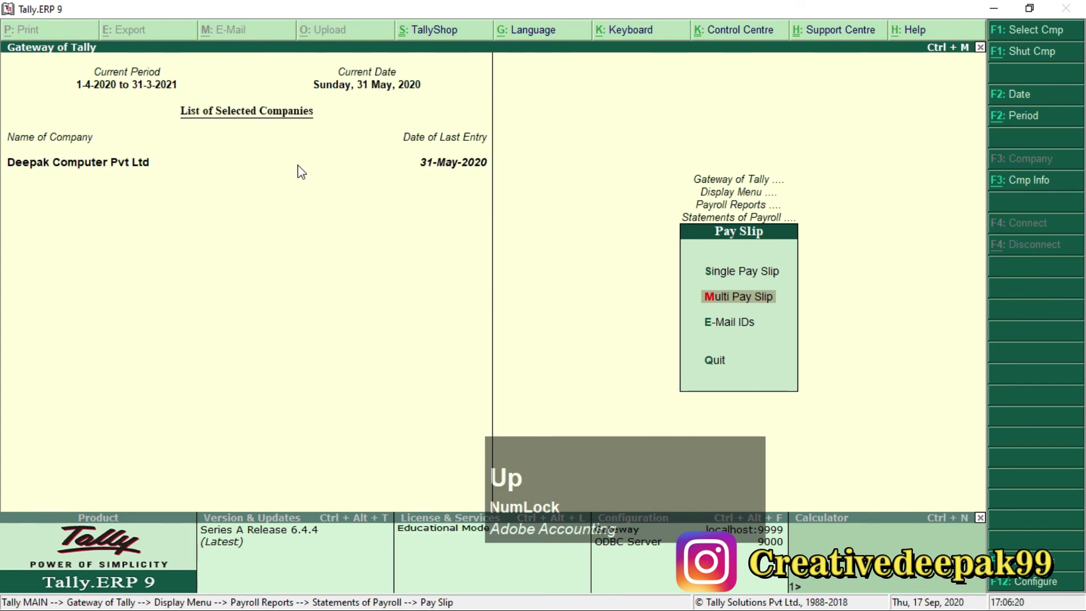
key(Return)
key(Return)
key(Return)
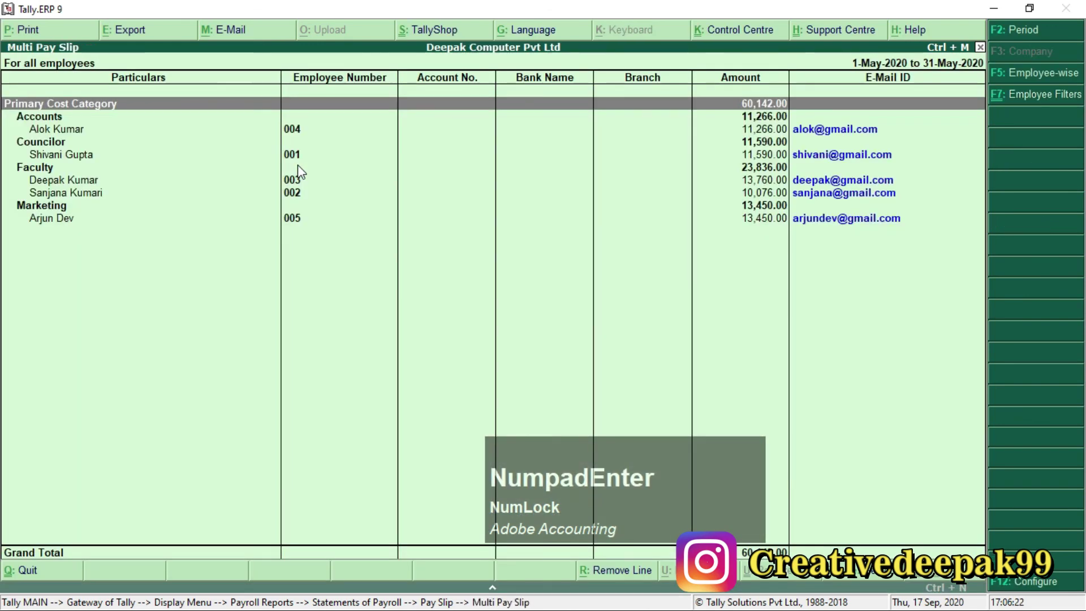
Show the Multi Pay Slip for all employees for May 2020, totalling 60,142.00.
key(Escape)
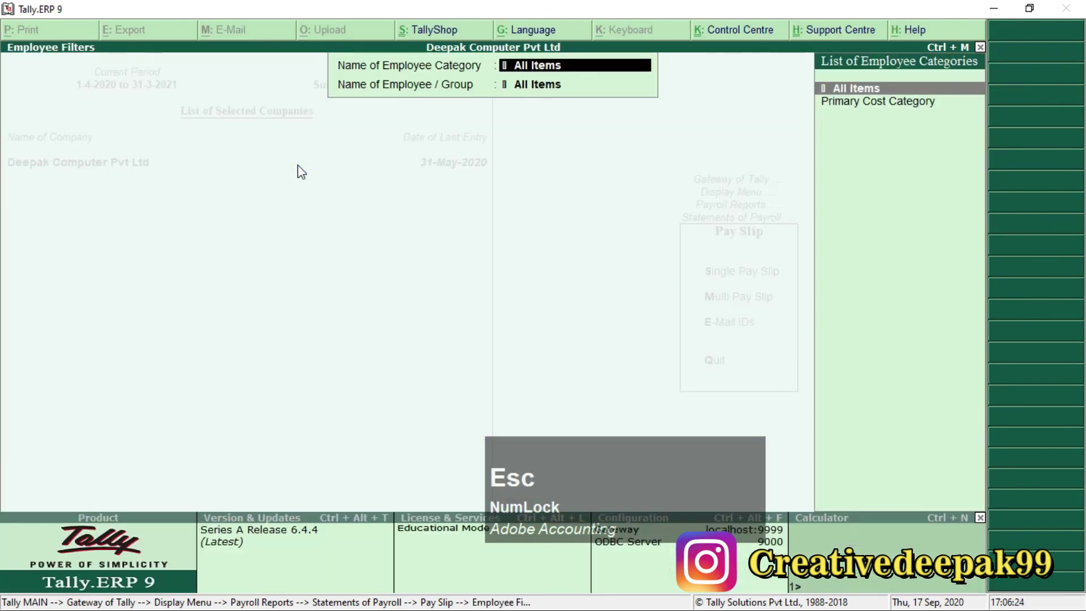
key(Escape)
key(Escape)
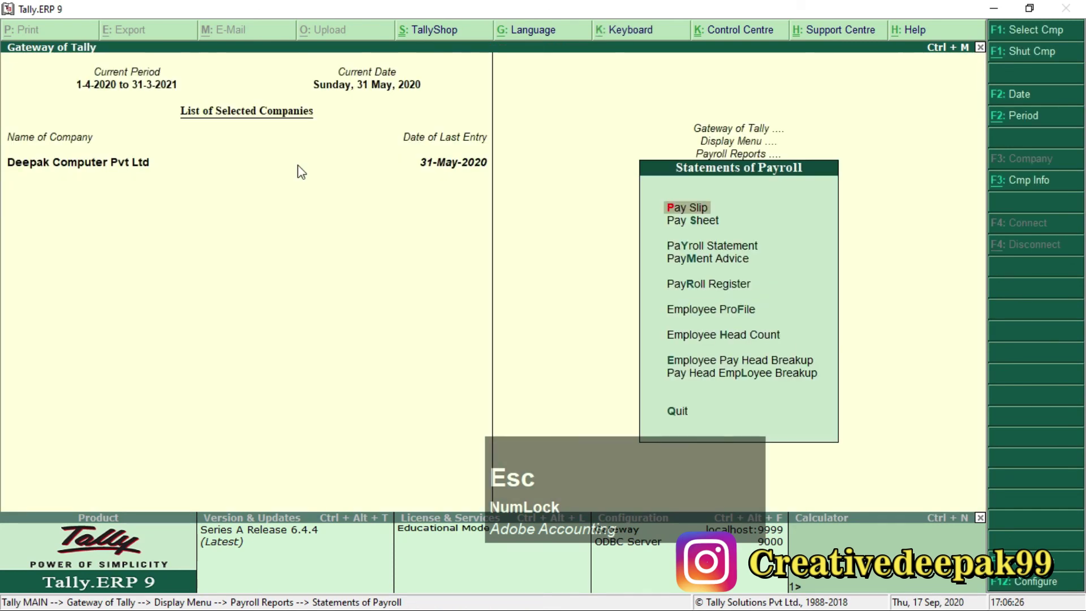
key(KP_Enter)
key(Down)
key(KP_Enter)
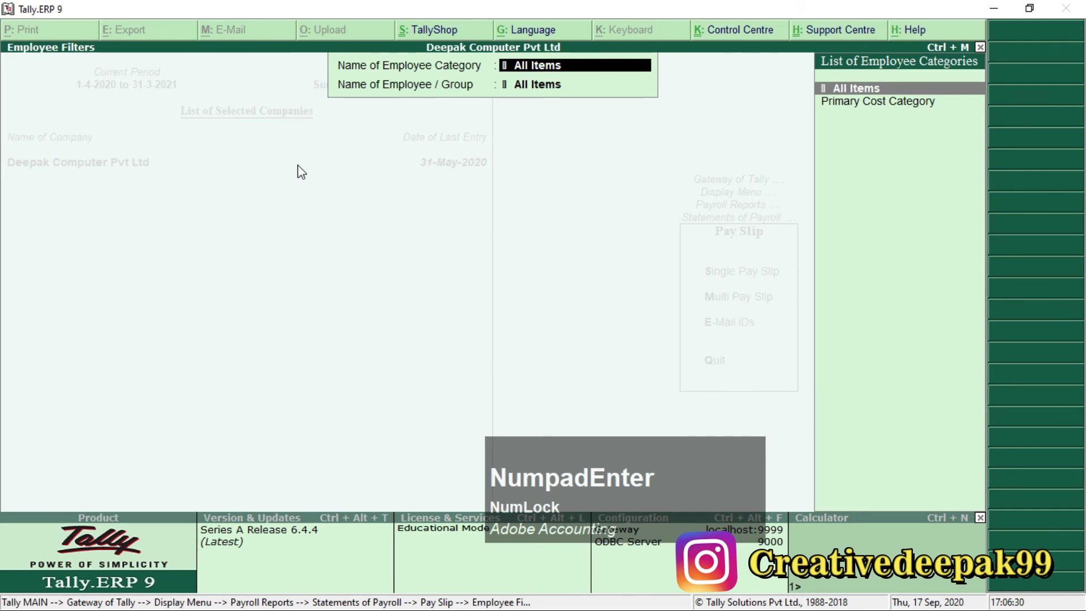
key(KP_Enter)
key(KP_Enter)
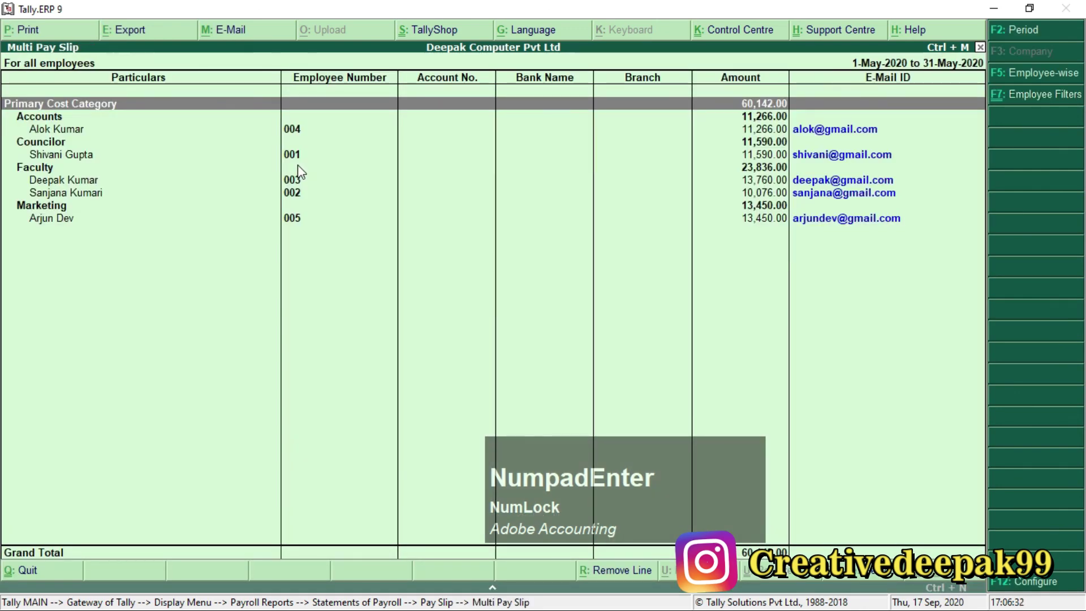
click(115, 32)
Accept the default pay slip export settings and allow overwriting existing employee workbooks.
key(KP_Enter)
key(KP_Enter)
key(KP_Enter)
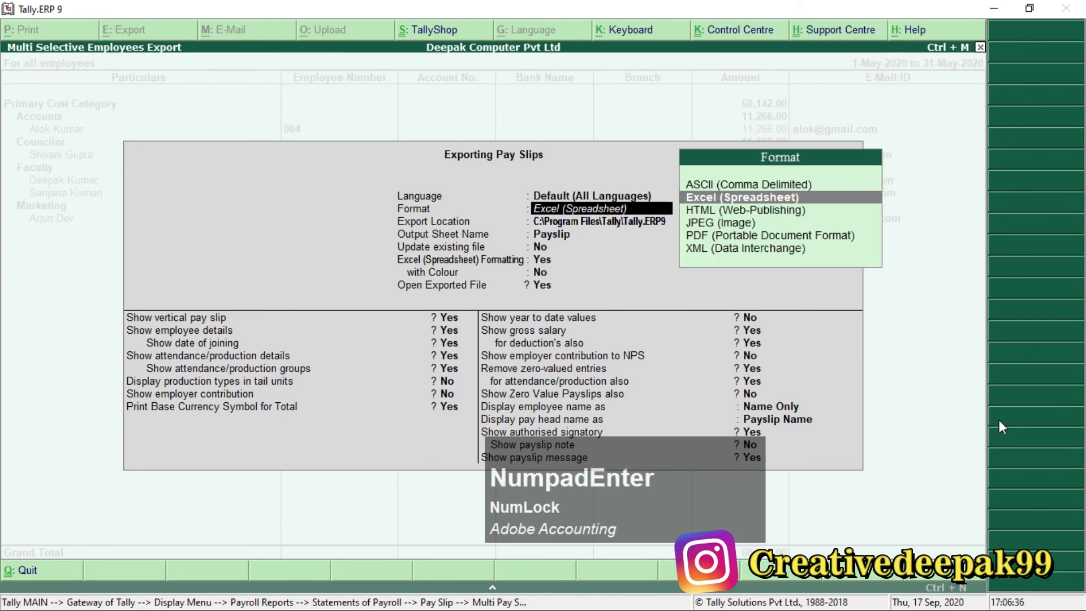
key(KP_Enter)
key(KP_Enter)
key(KP_Enter)
key(KP_Enter)
key(KP_Enter)
key(KP_Enter)
key(KP_Enter)
key(KP_Enter)
key(KP_Enter)
key(KP_Enter)
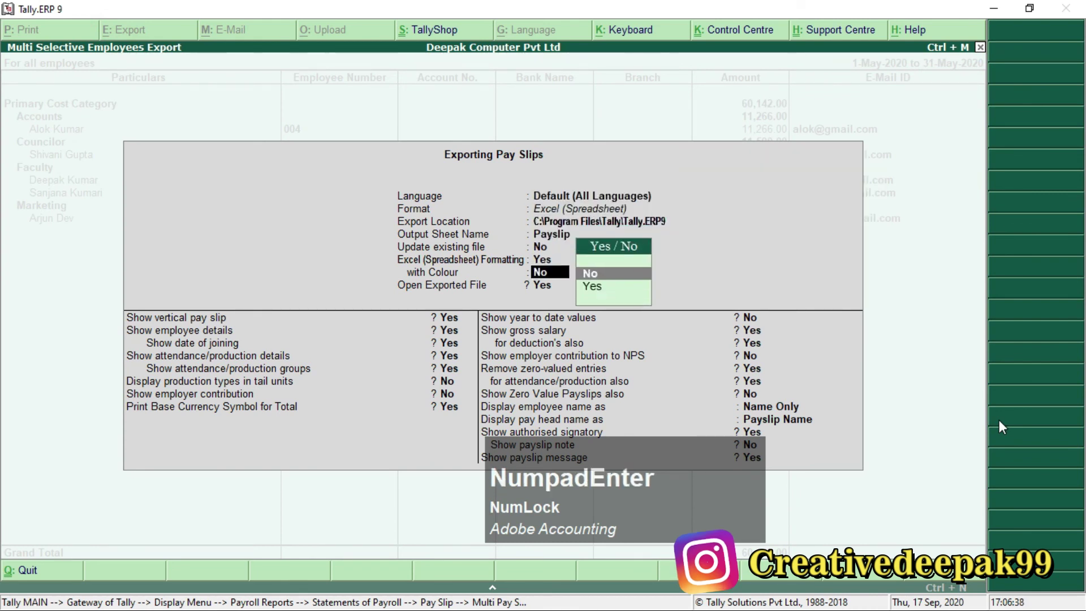
key(KP_Enter)
key(KP_Enter)
key(KP_Enter)
key(KP_Enter)
key(KP_Enter)
key(KP_Enter)
key(KP_Enter)
key(KP_Enter)
key(KP_Enter)
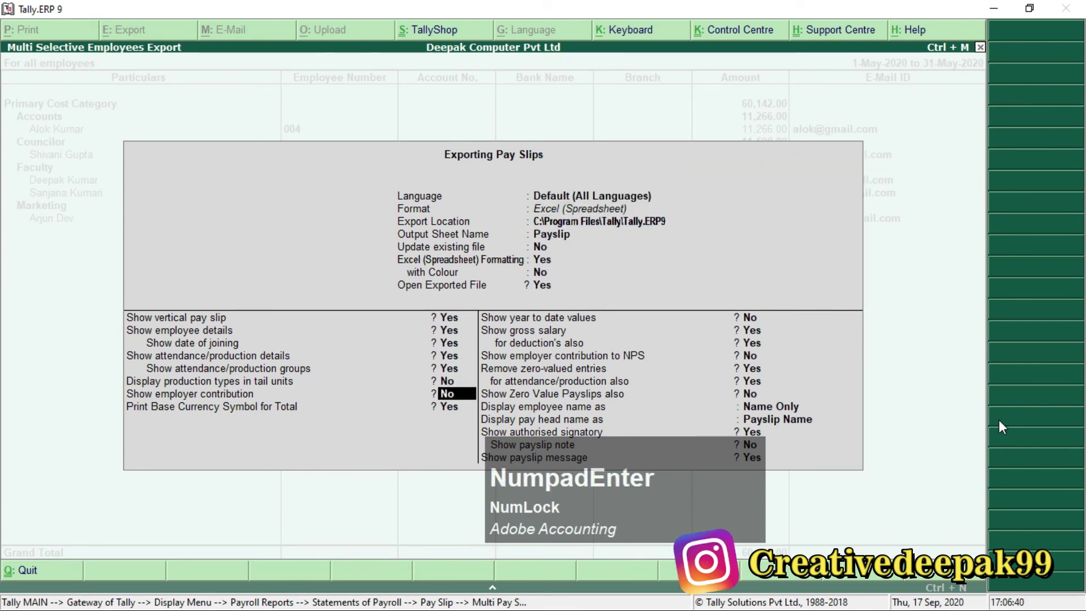
key(KP_Enter)
key(KP_Enter)
key(KP_Enter)
key(KP_Enter)
key(KP_Enter)
key(KP_Enter)
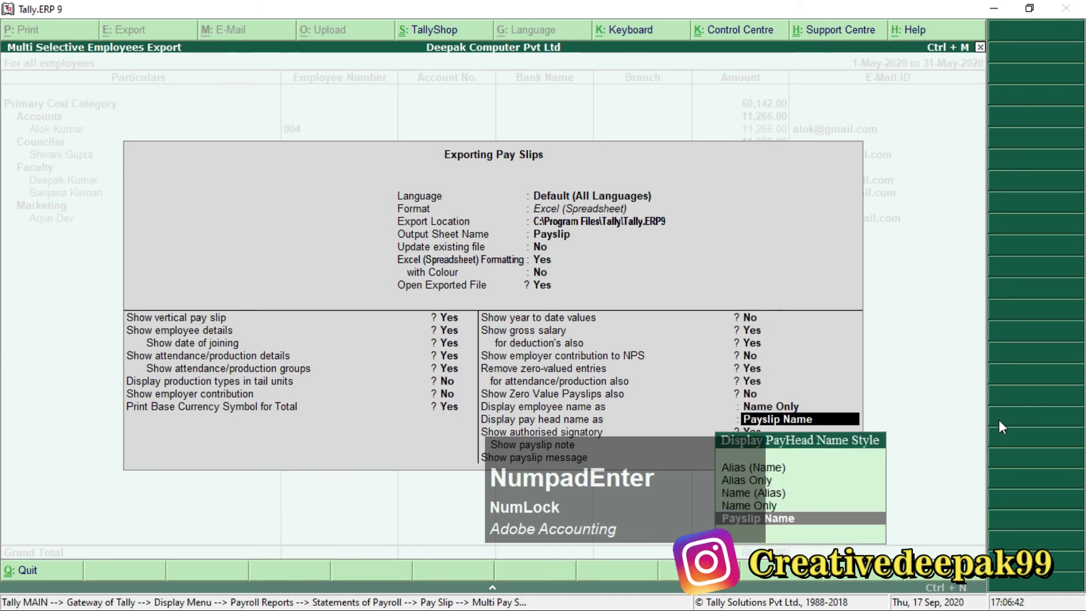
key(KP_Enter)
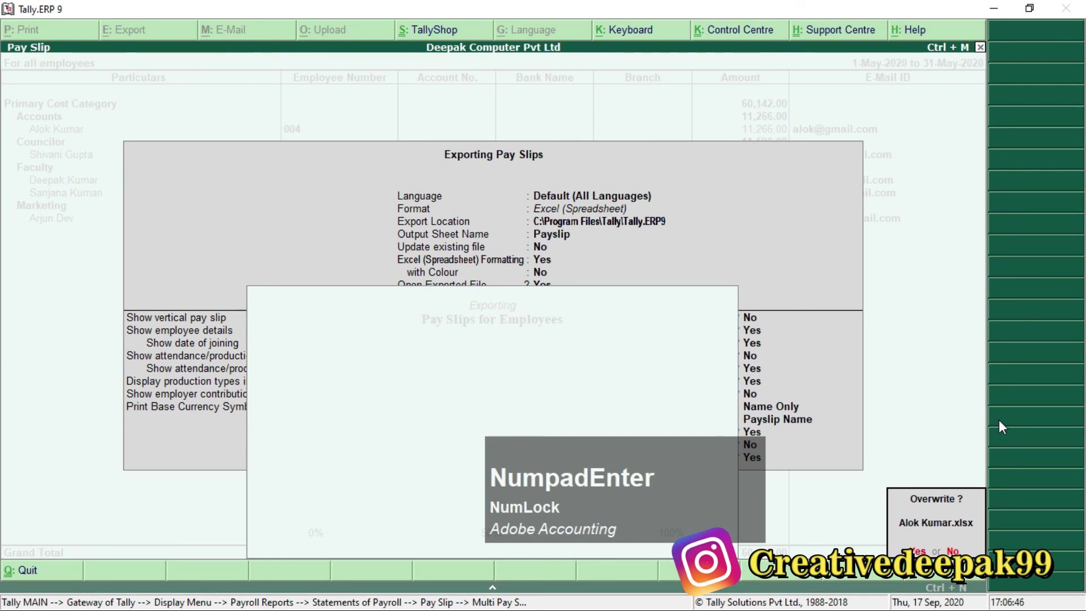
key(y)
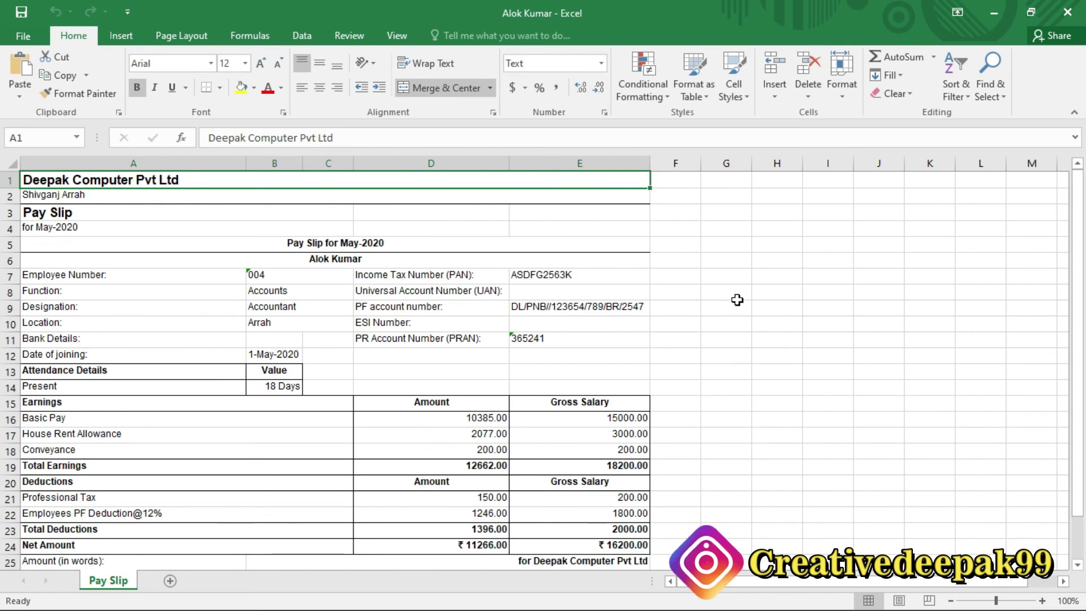
Review the Accounts employee's exported pay slip (net ₹11266.00) in Excel, then return to Tally.
click(737, 299)
drag(713, 504, 954, 537)
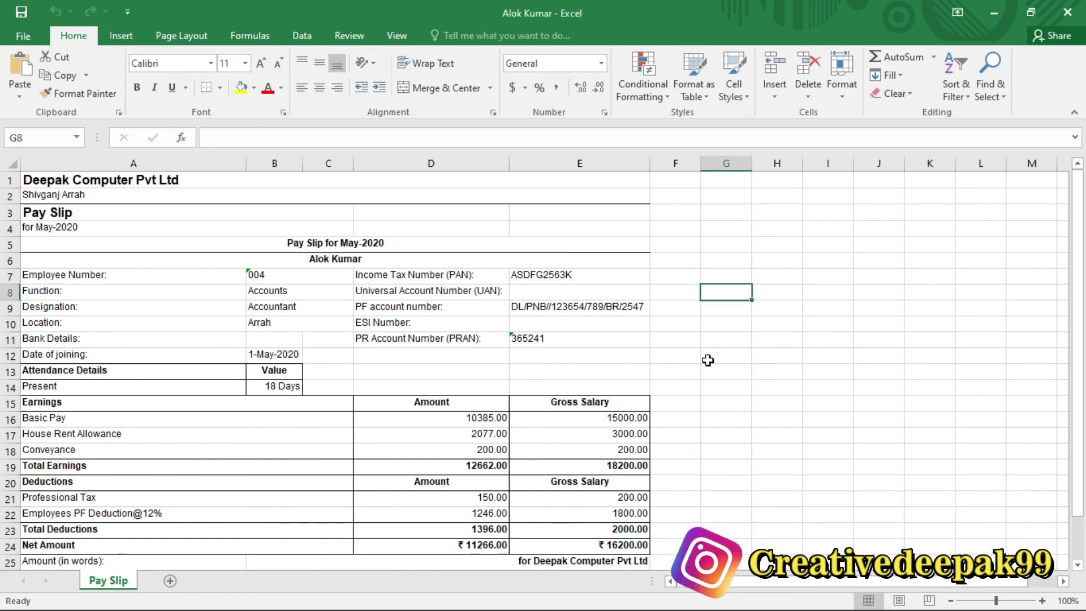
click(713, 340)
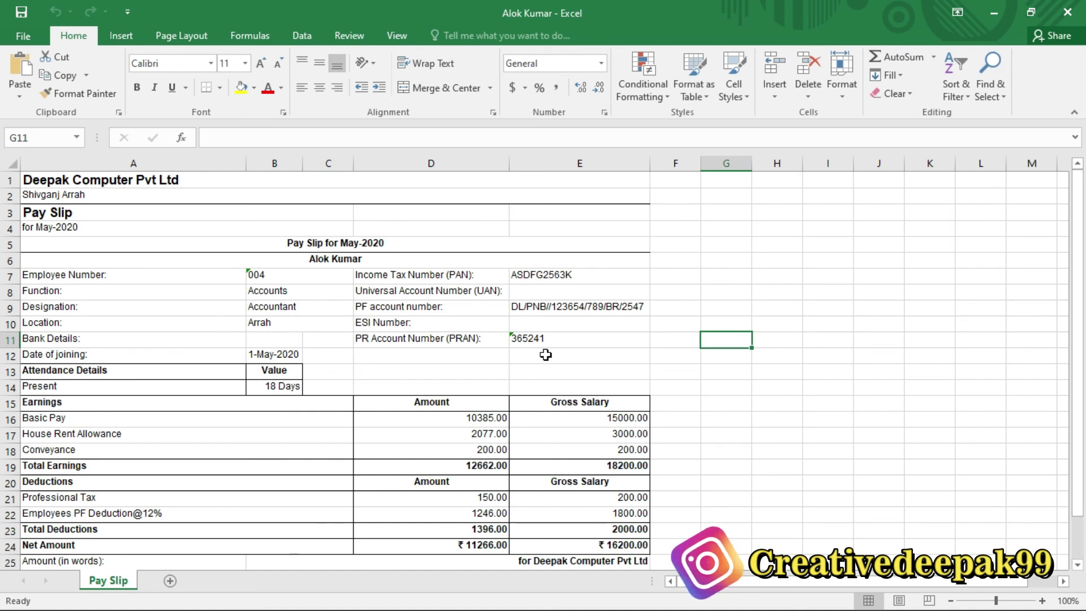
click(740, 293)
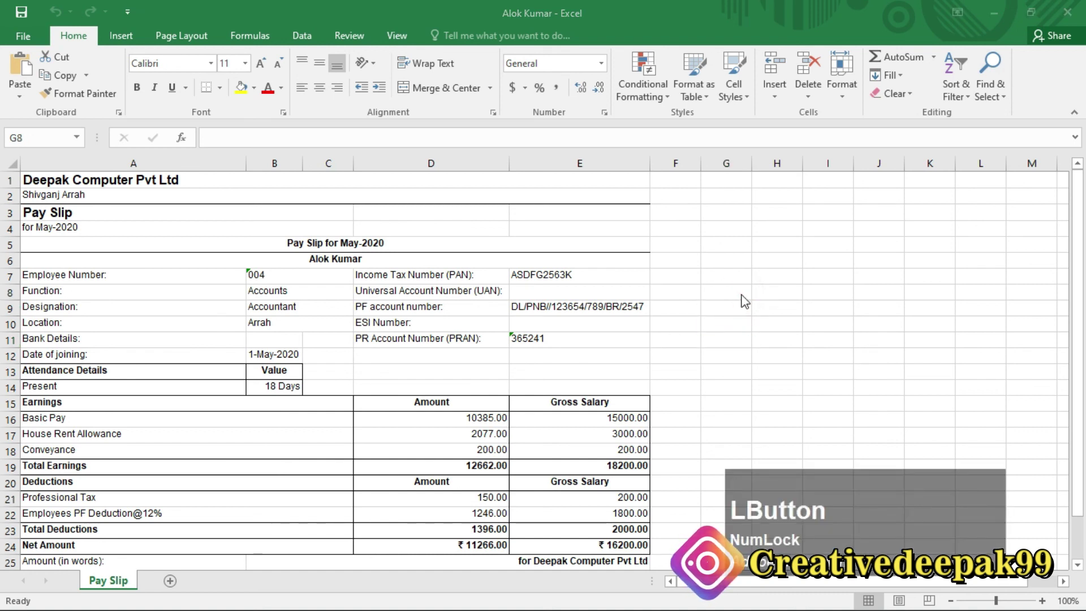
key(alt+w)
click(893, 338)
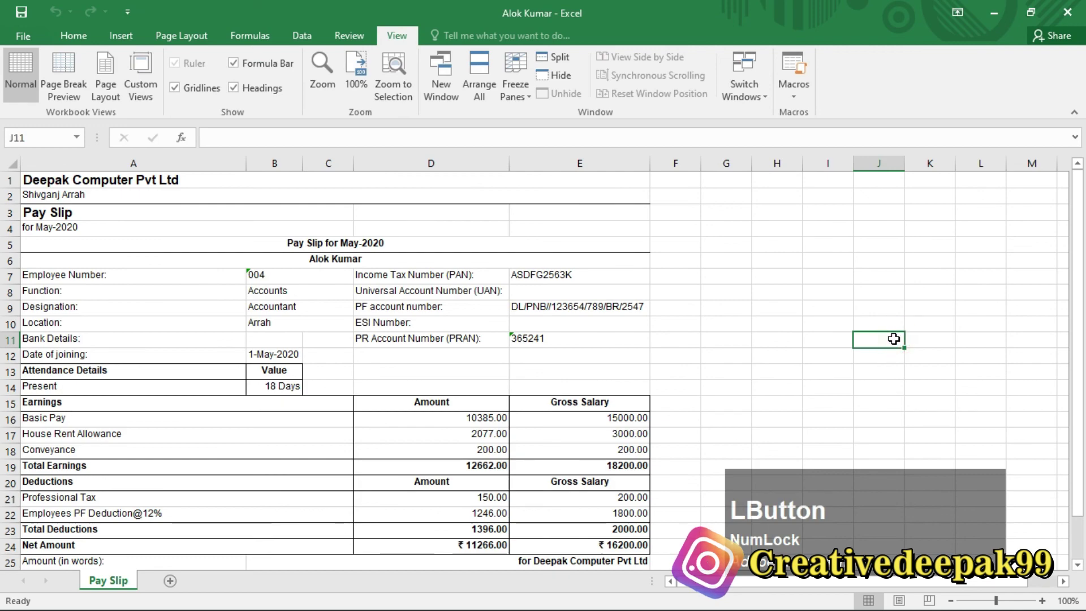
key(alt+Tab)
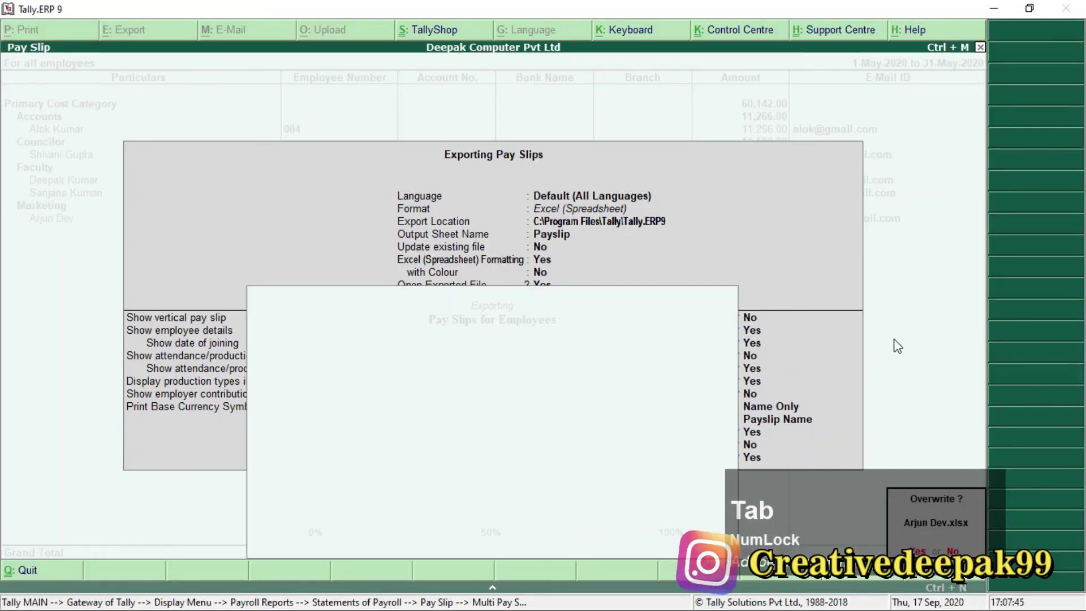
Decline overwriting the first workbook, overwrite the next employee's, and check its name heading.
click(704, 398)
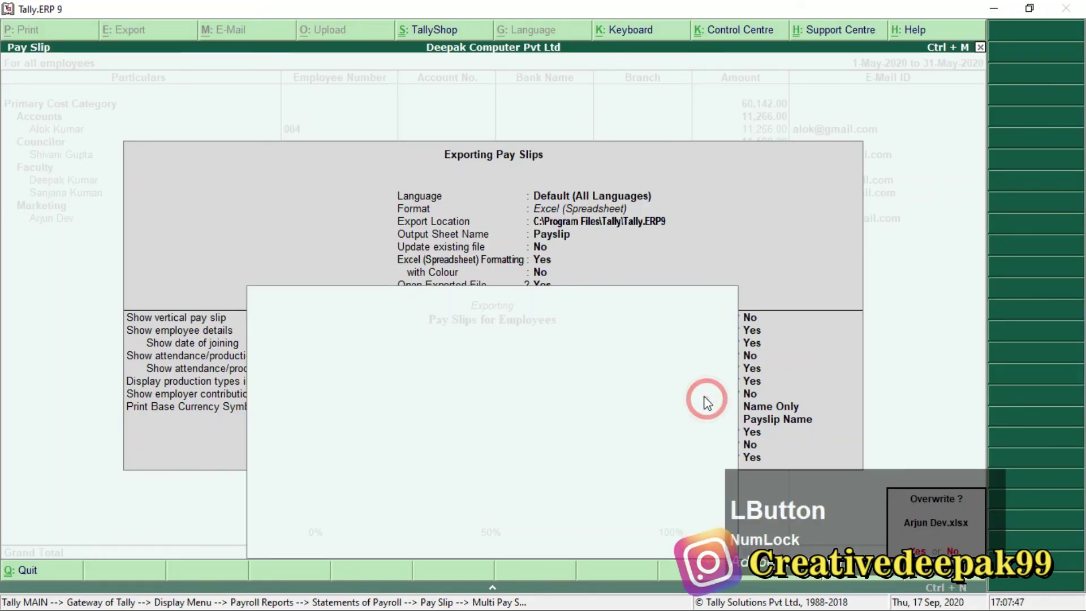
key(Escape)
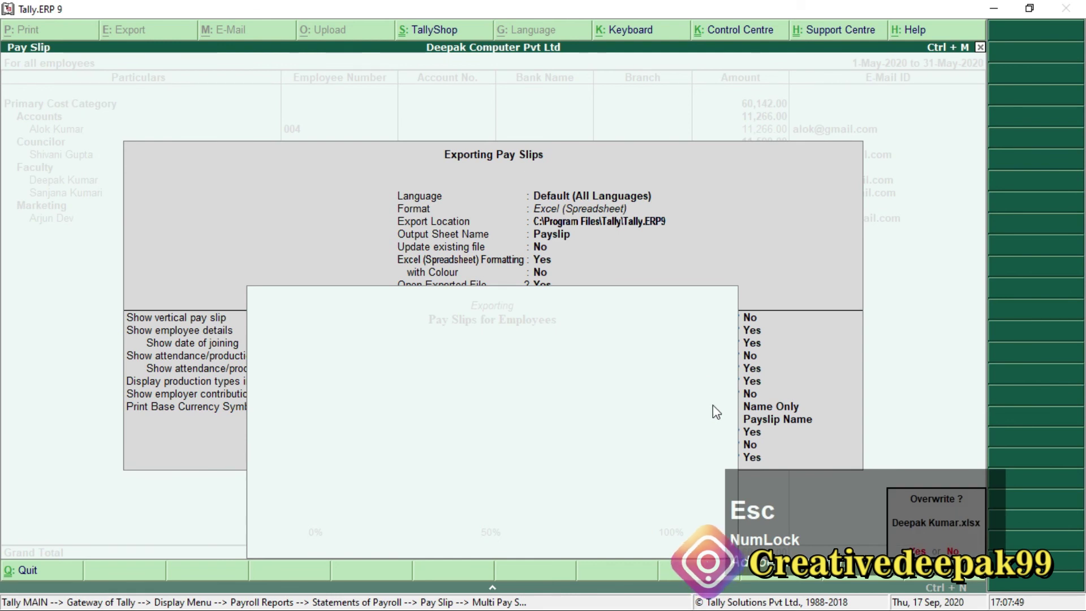
key(y)
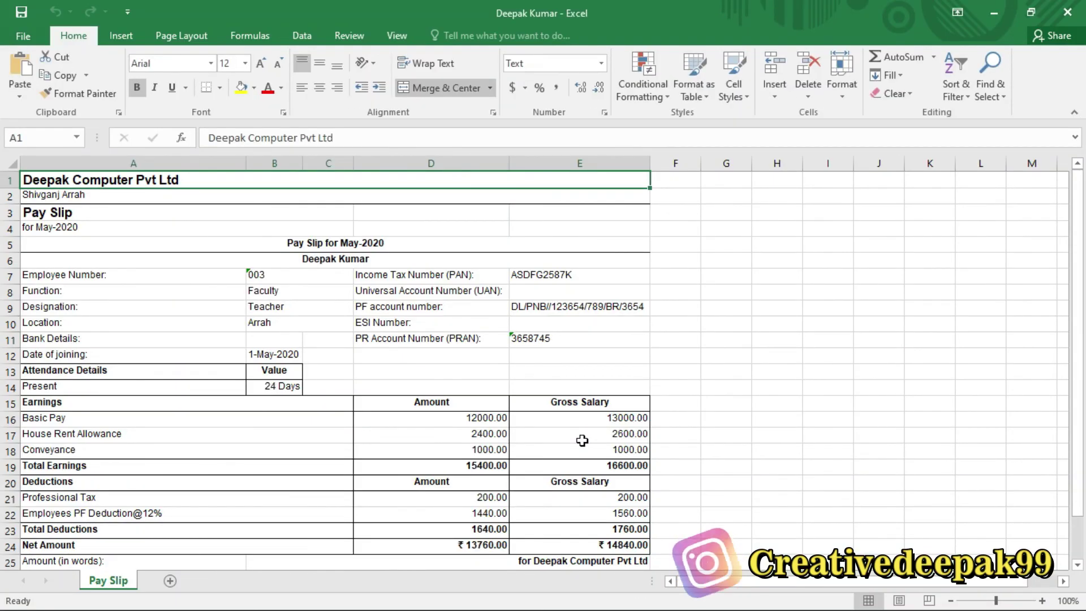
click(338, 261)
key(alt+Tab)
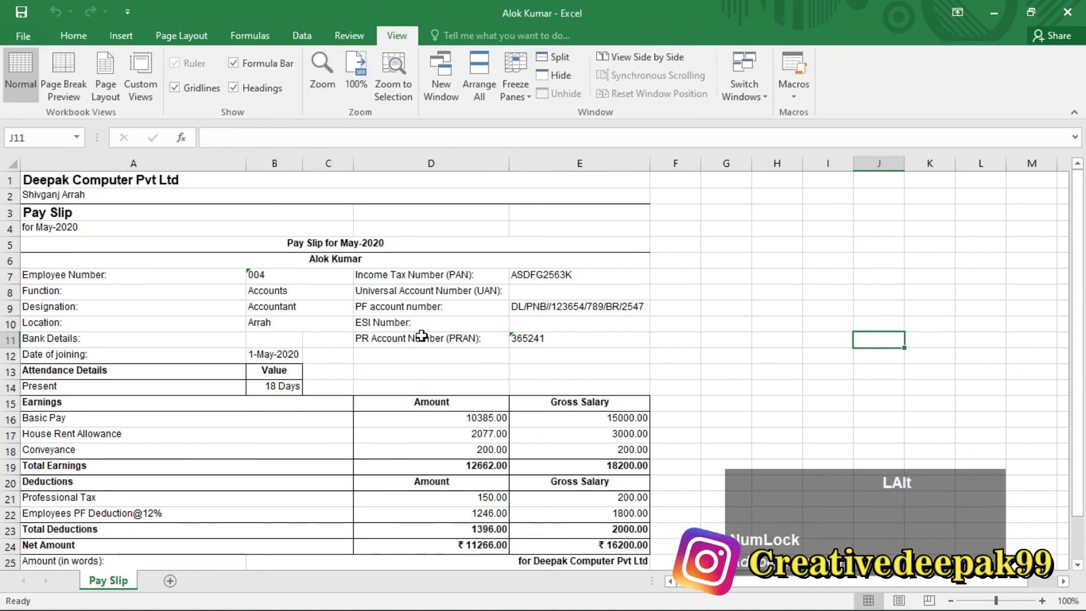
key(alt+Tab)
key(alt+Tab)
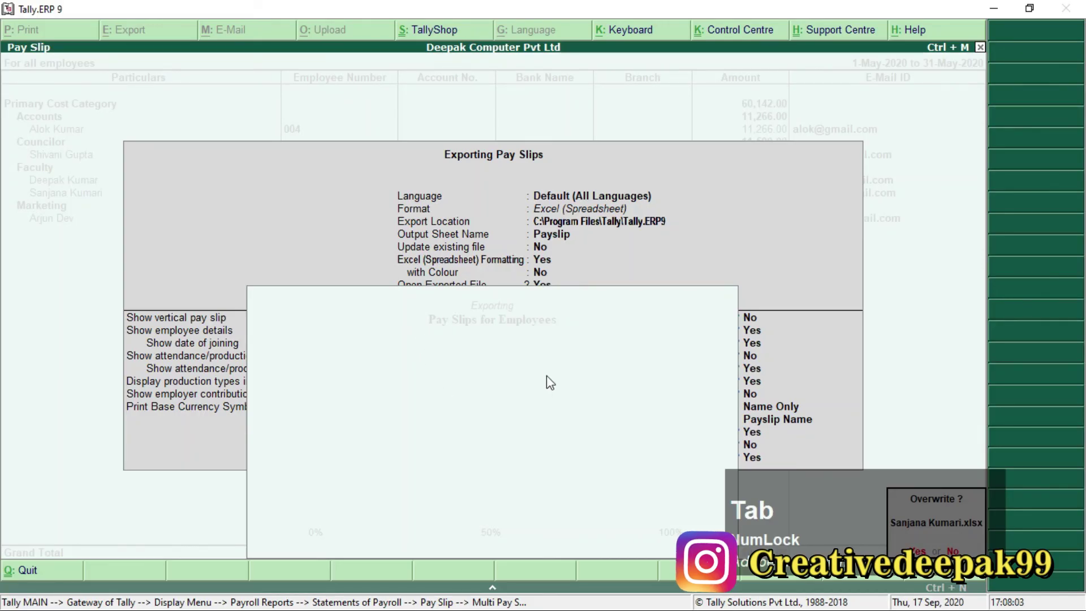
Overwrite the Faculty employee's workbook and check its pay slip, net ₹10076.00.
click(533, 338)
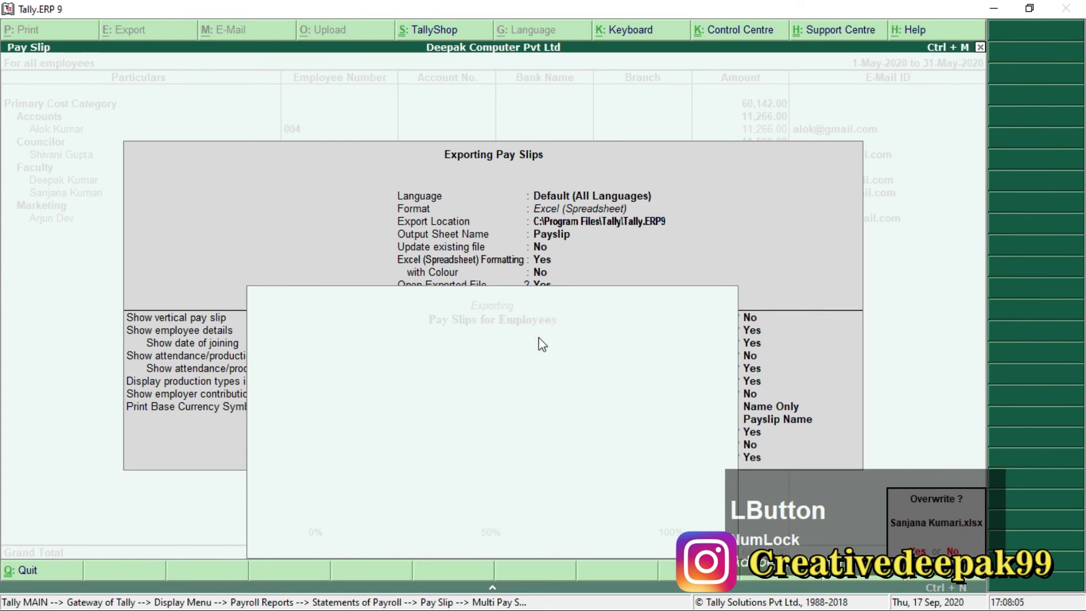
key(y)
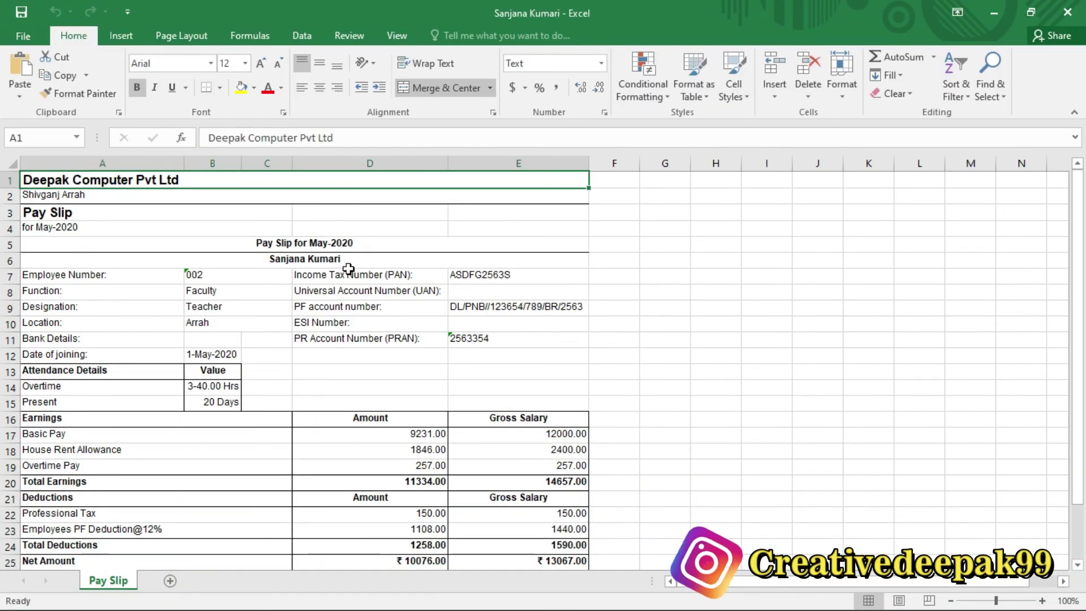
click(320, 261)
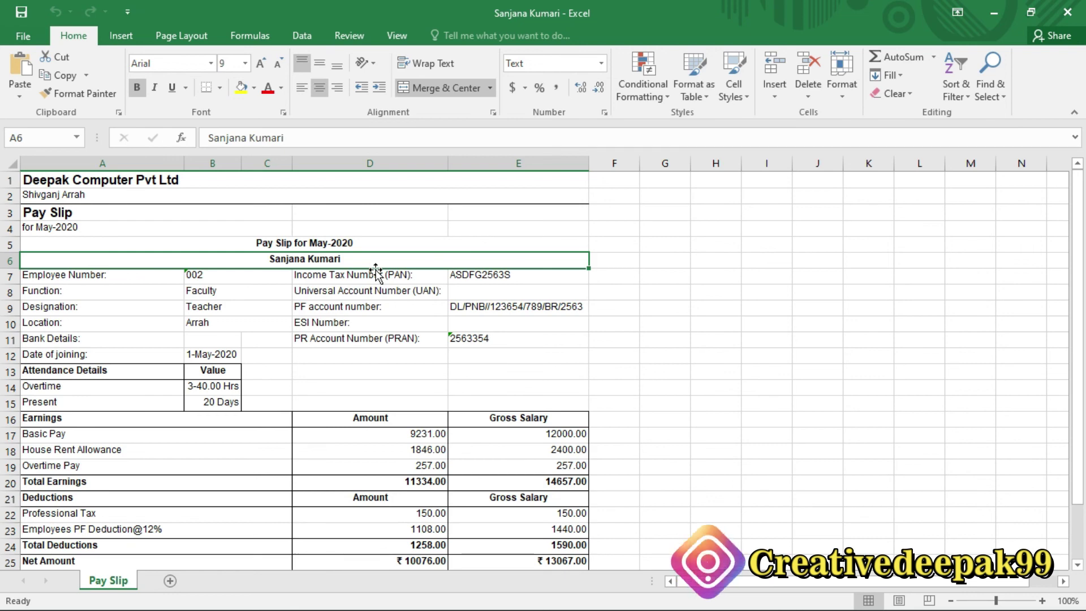
click(358, 262)
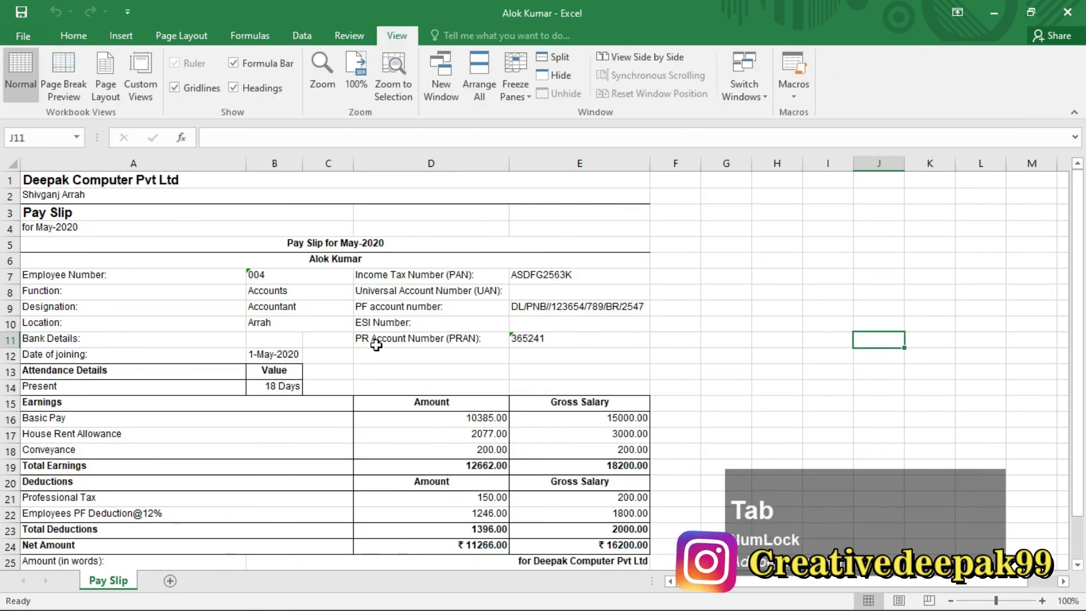
key(alt+Tab)
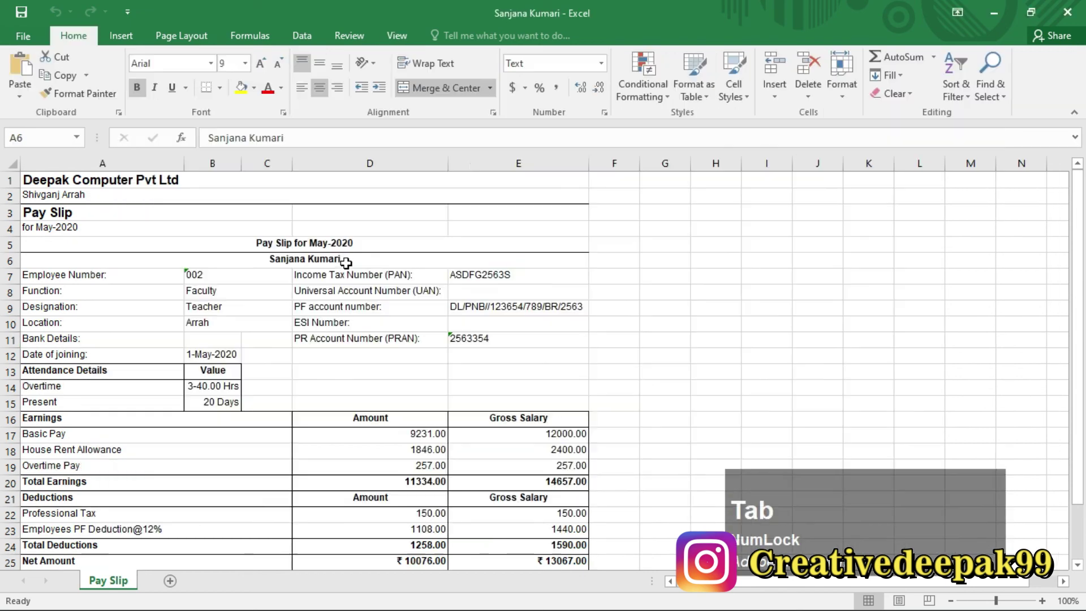
key(alt+Tab)
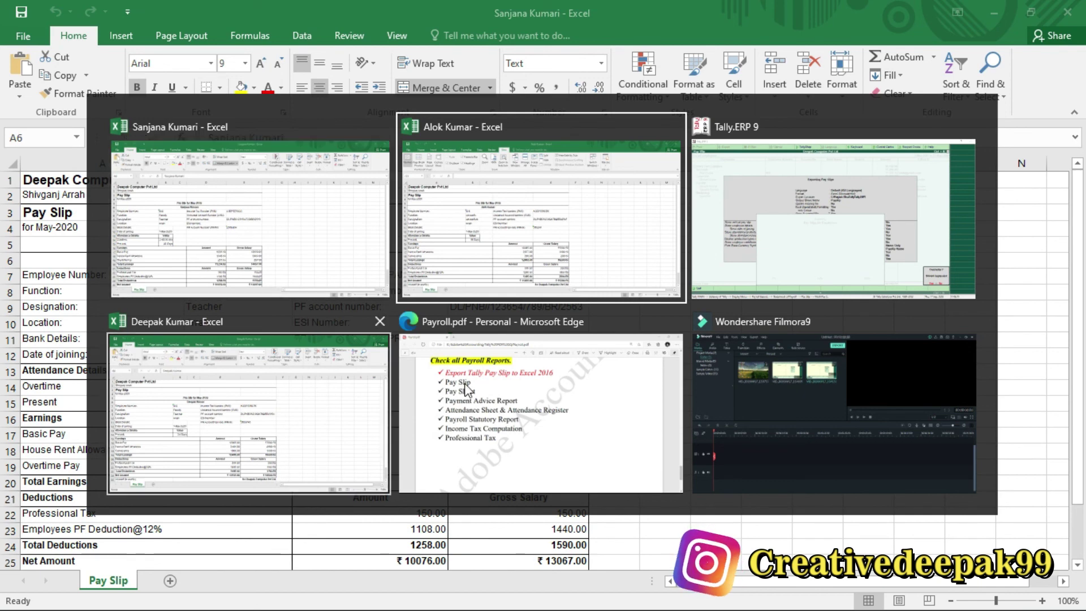
Overwrite the Councilor employee's pay slip workbook (earnings 12940.00, deductions 1350.00) and show Task View.
click(528, 276)
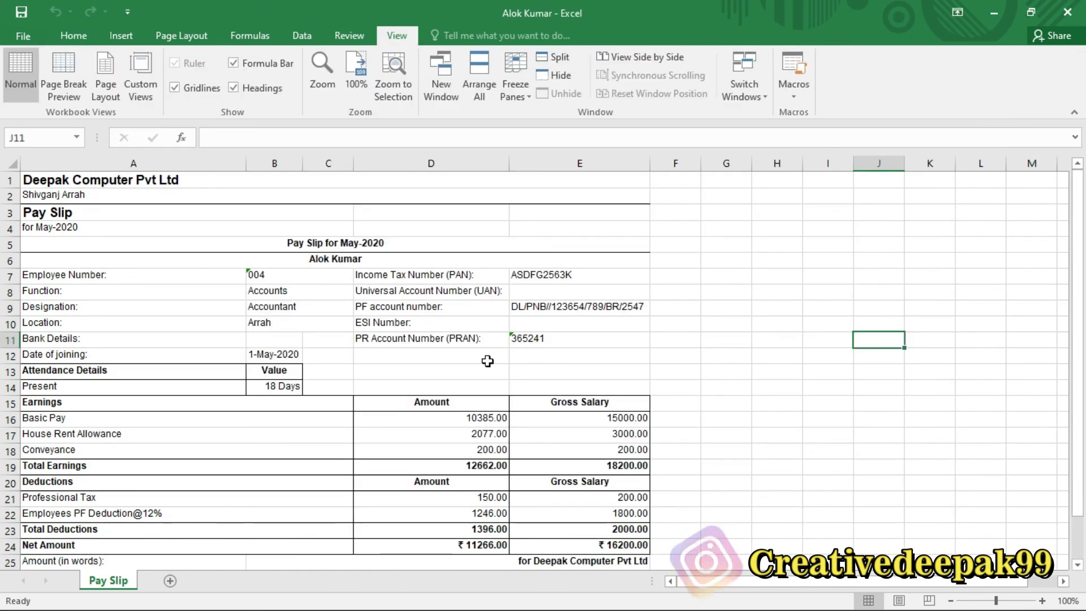
key(alt+Tab)
key(alt+Tab)
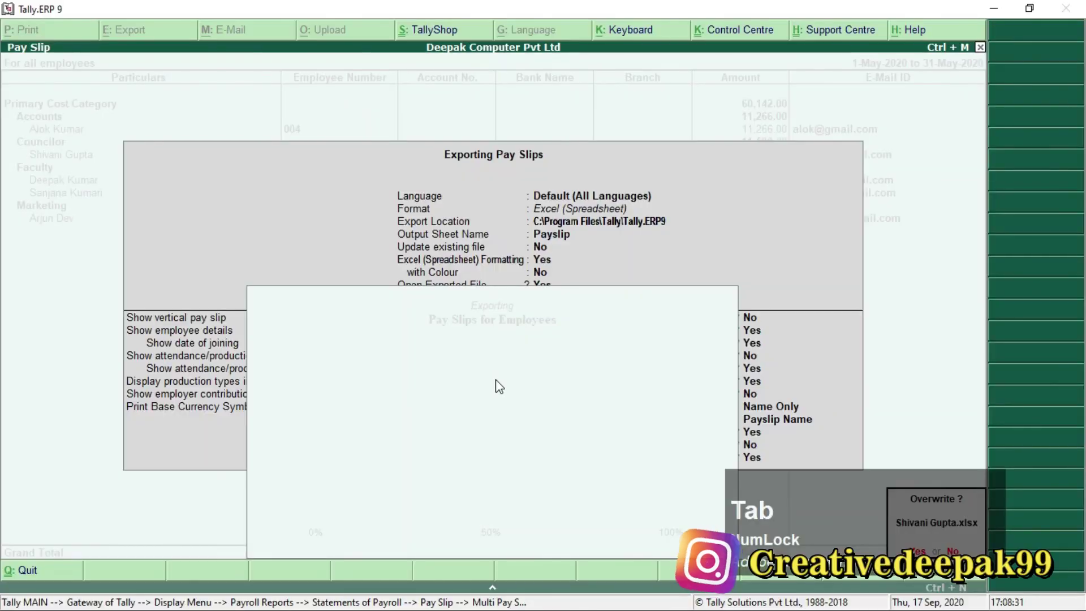
key(y)
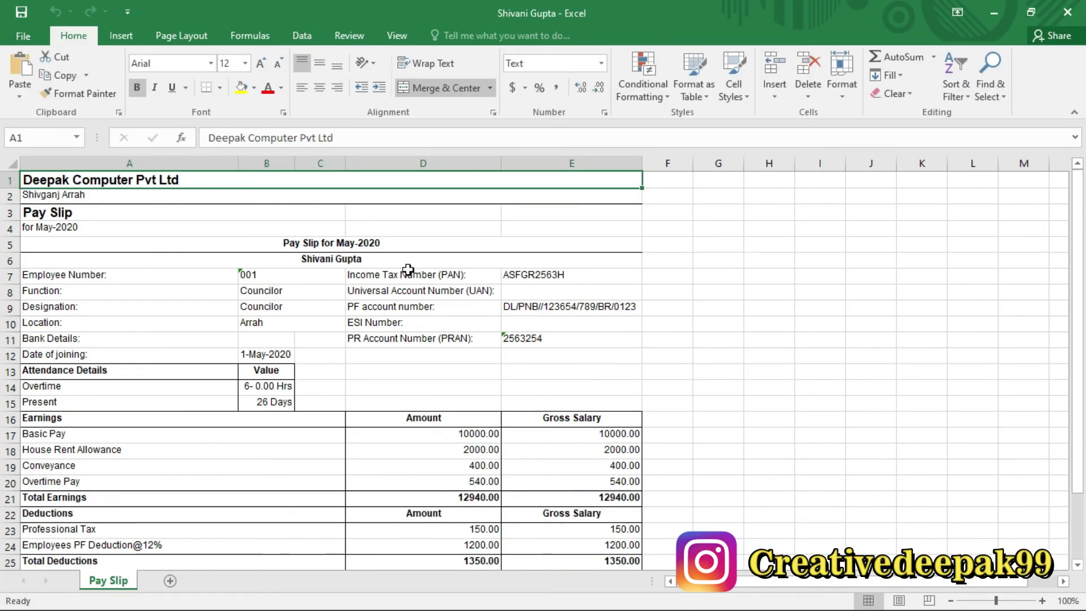
key(alt+Tab)
key(alt+Tab)
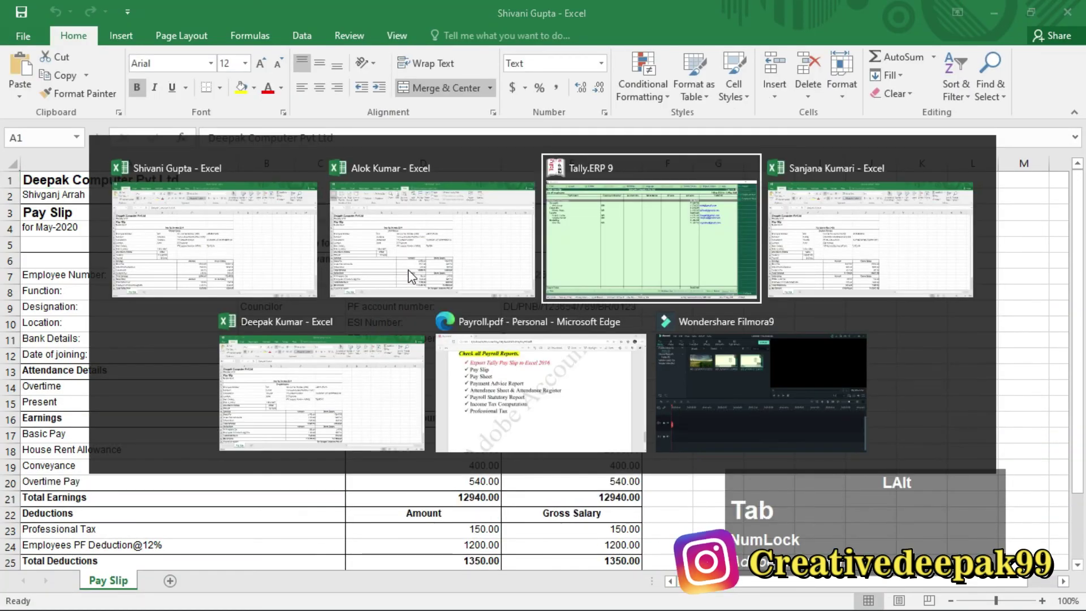
key(alt+Tab)
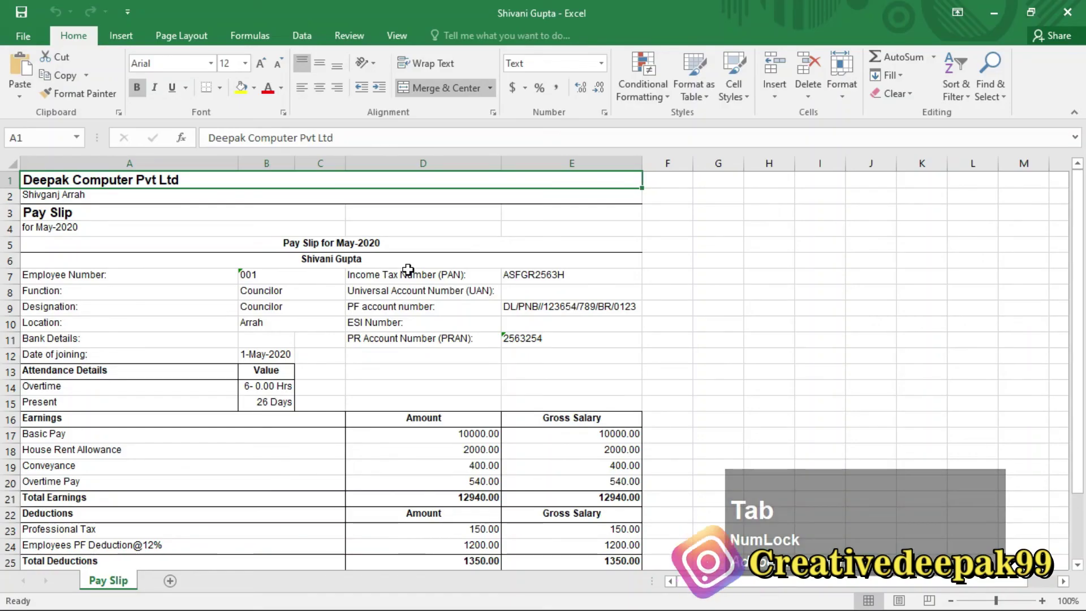
key(super)
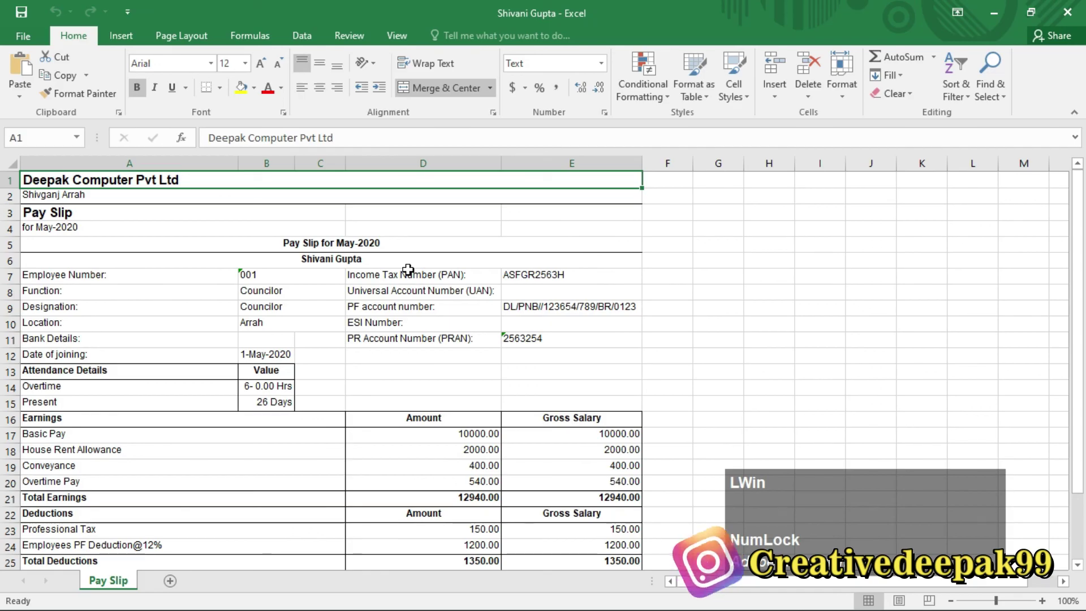
key(super+Tab)
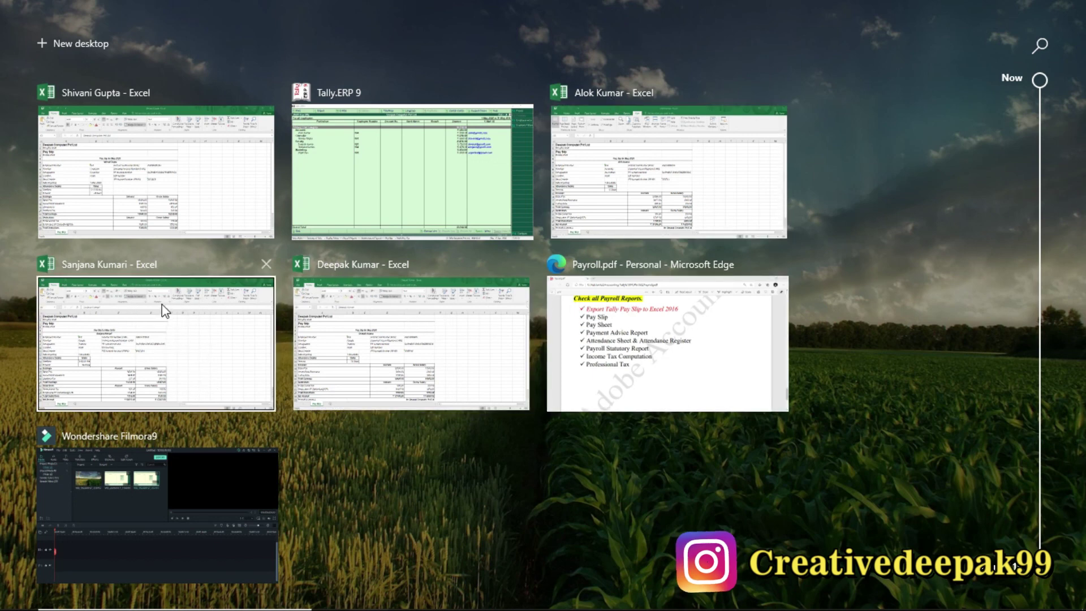
Bring Tally forward from Task View and close the Multi Pay Slip report.
click(313, 201)
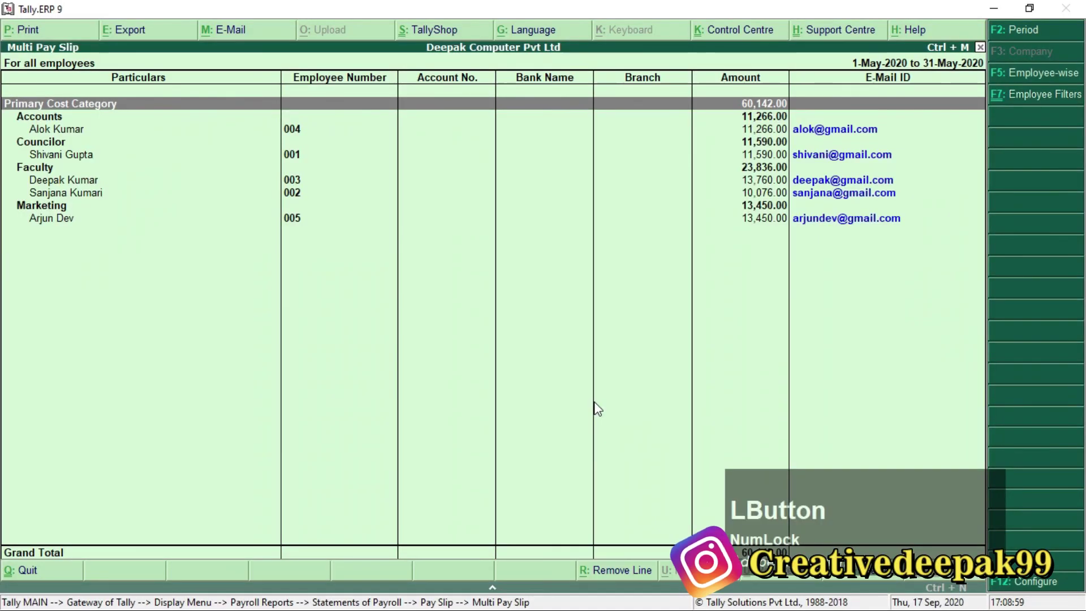
key(Escape)
key(Escape)
key(Escape)
key(Escape)
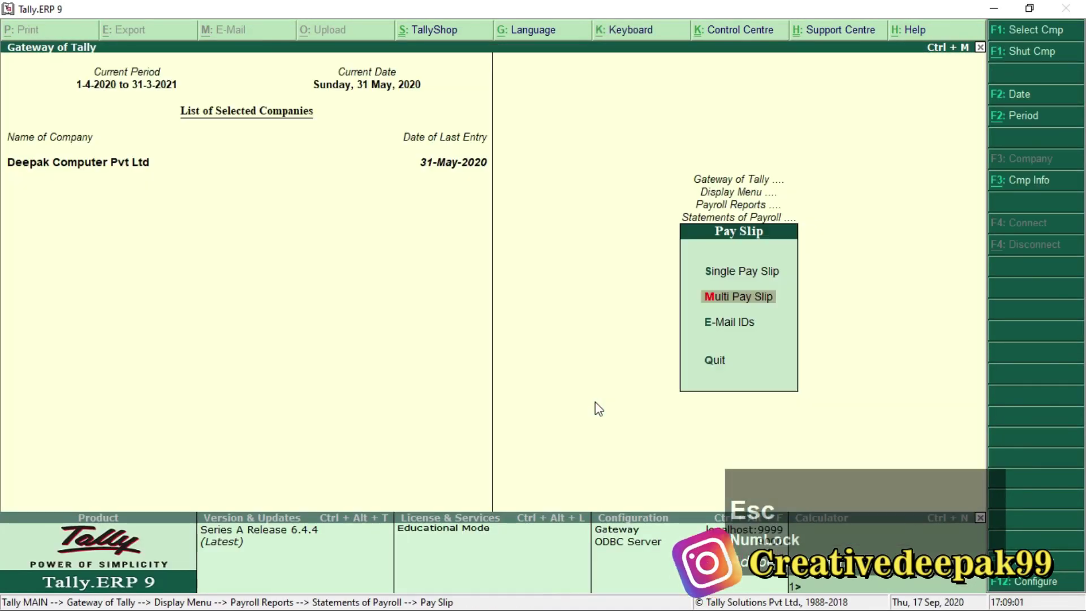
key(Escape)
key(Escape)
key(Escape)
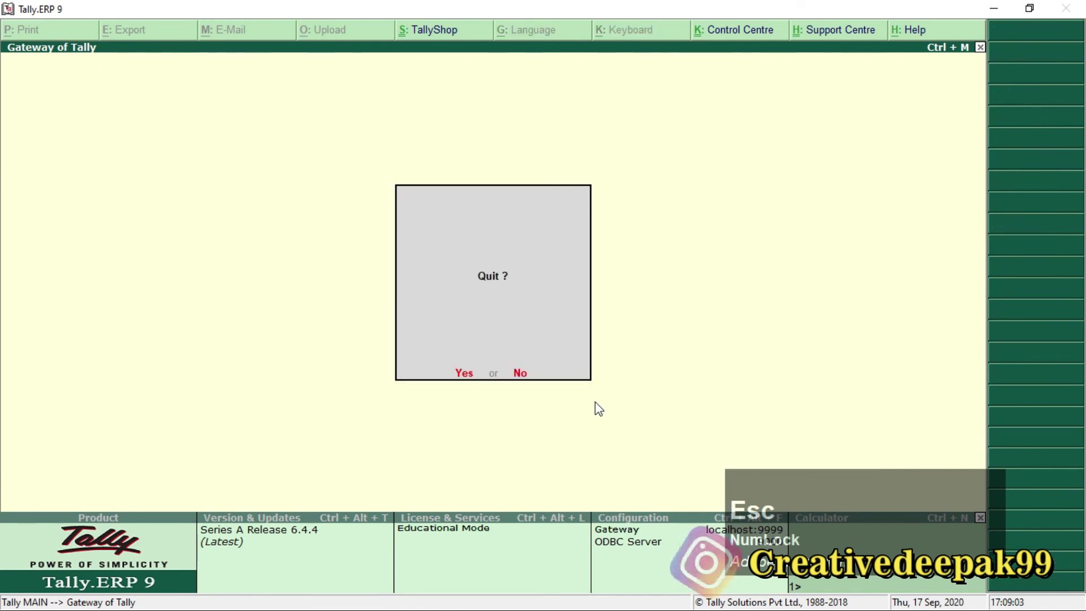